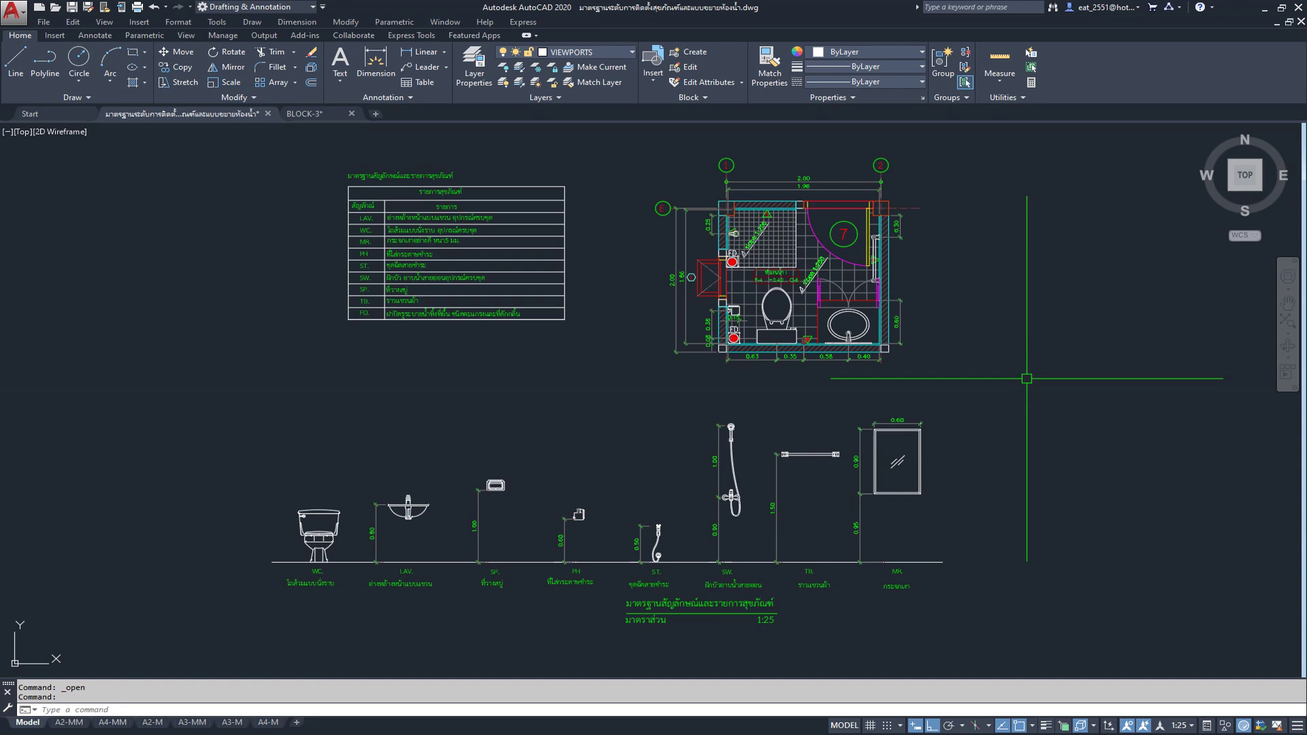
Step: Switch the bathroom fixture standards drawing from Model to its A3-M paper layout
click(233, 722)
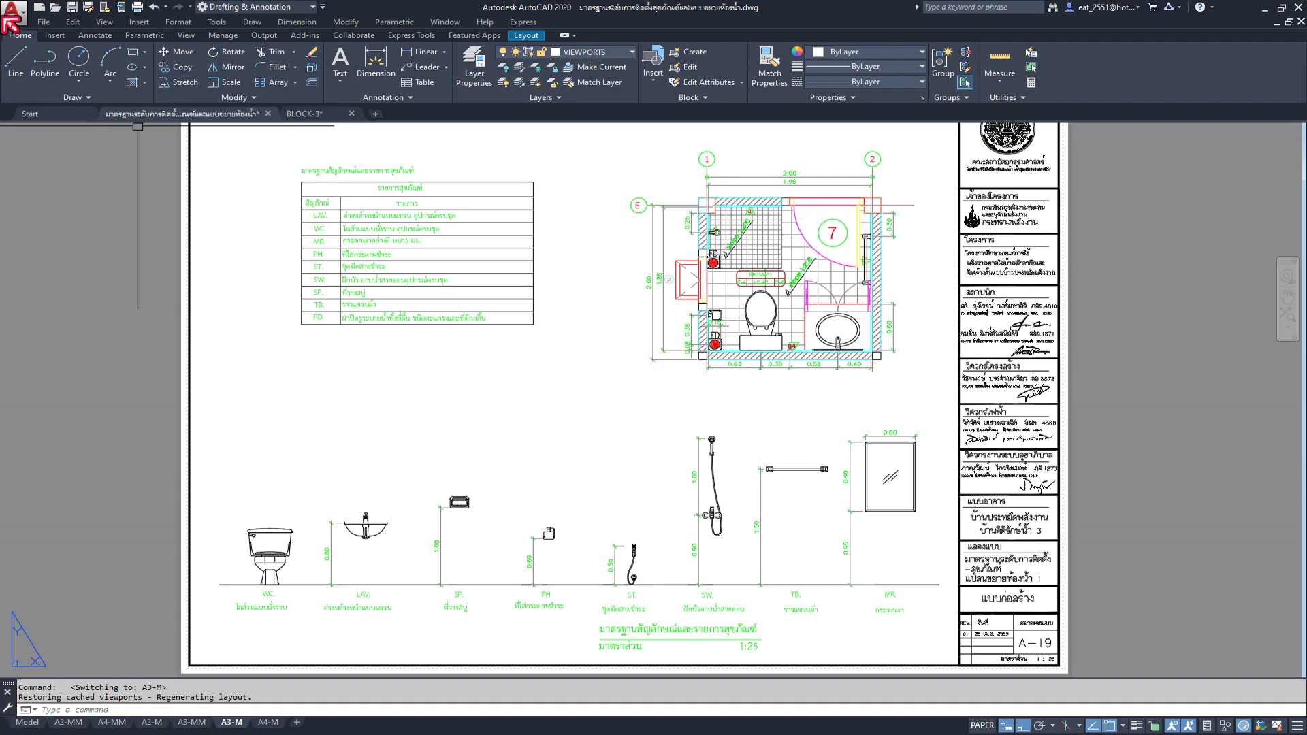
Step: Open the A-05 upper-floor plan drawing from the สำหรับAutoCAD folder
click(56, 8)
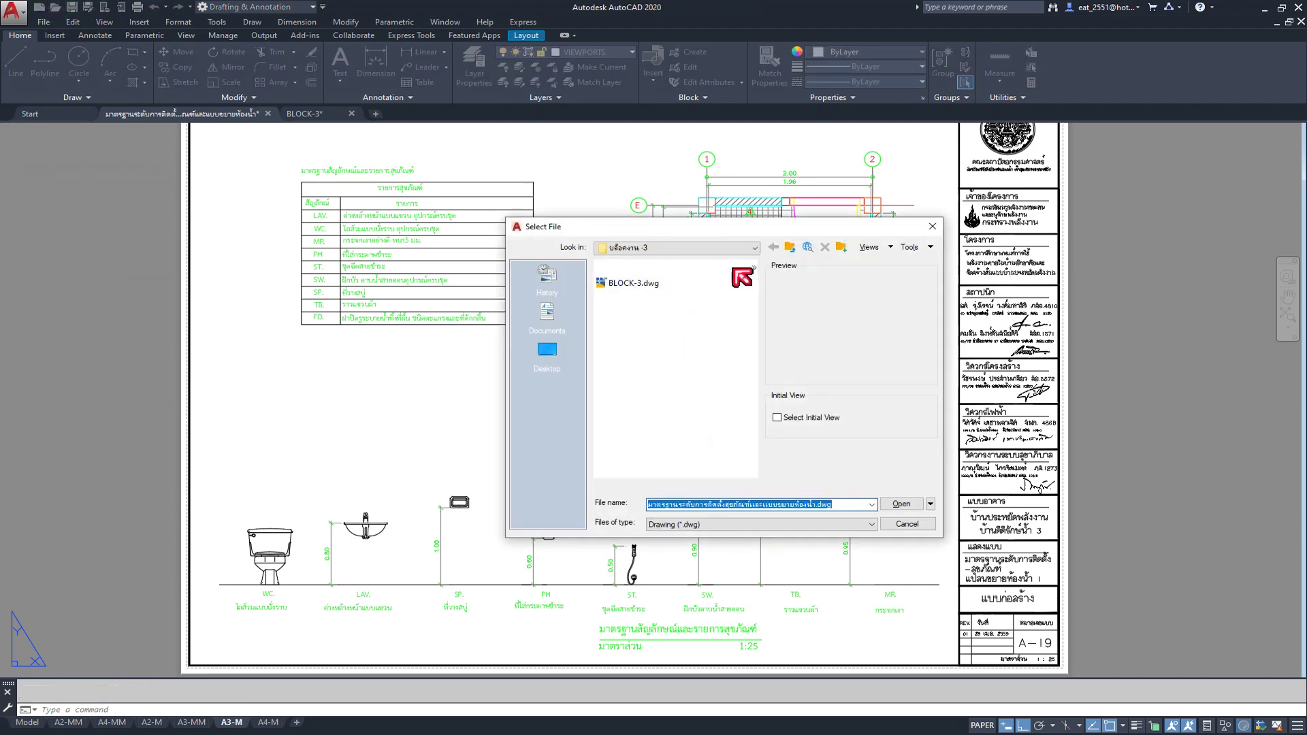
click(789, 247)
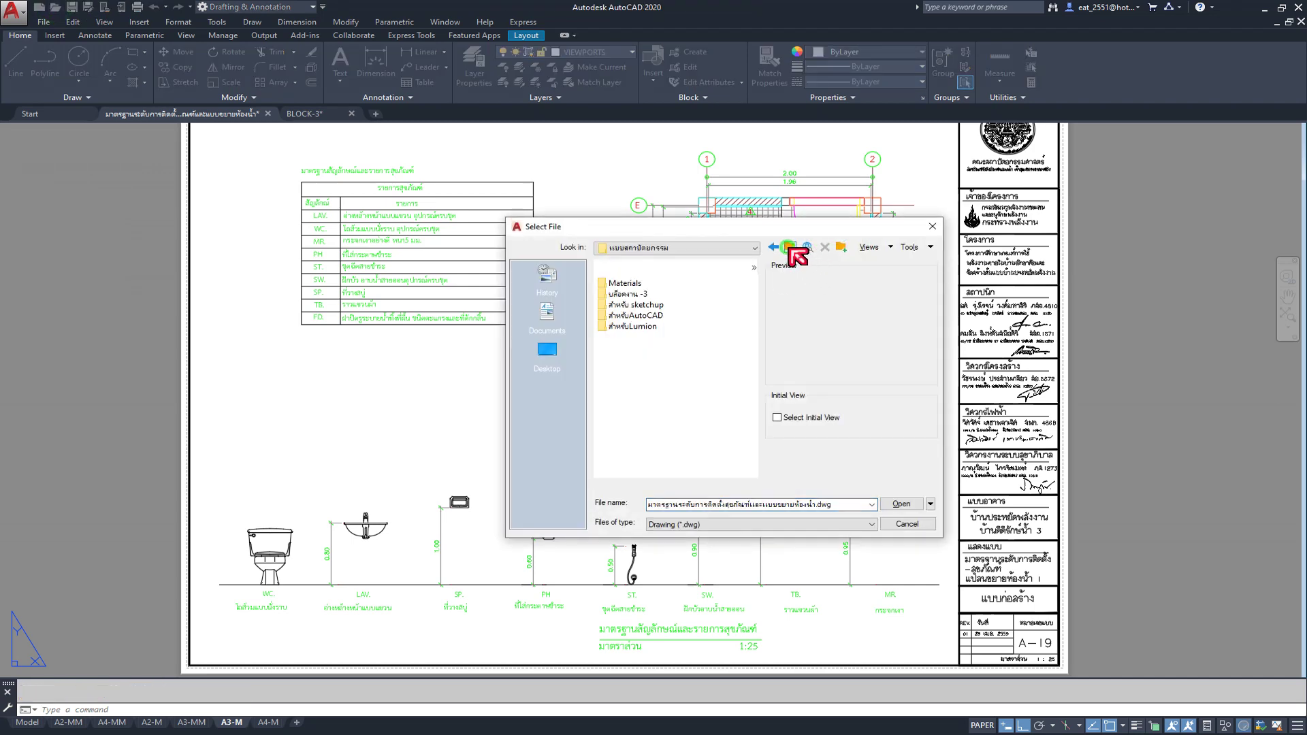
double_click(655, 316)
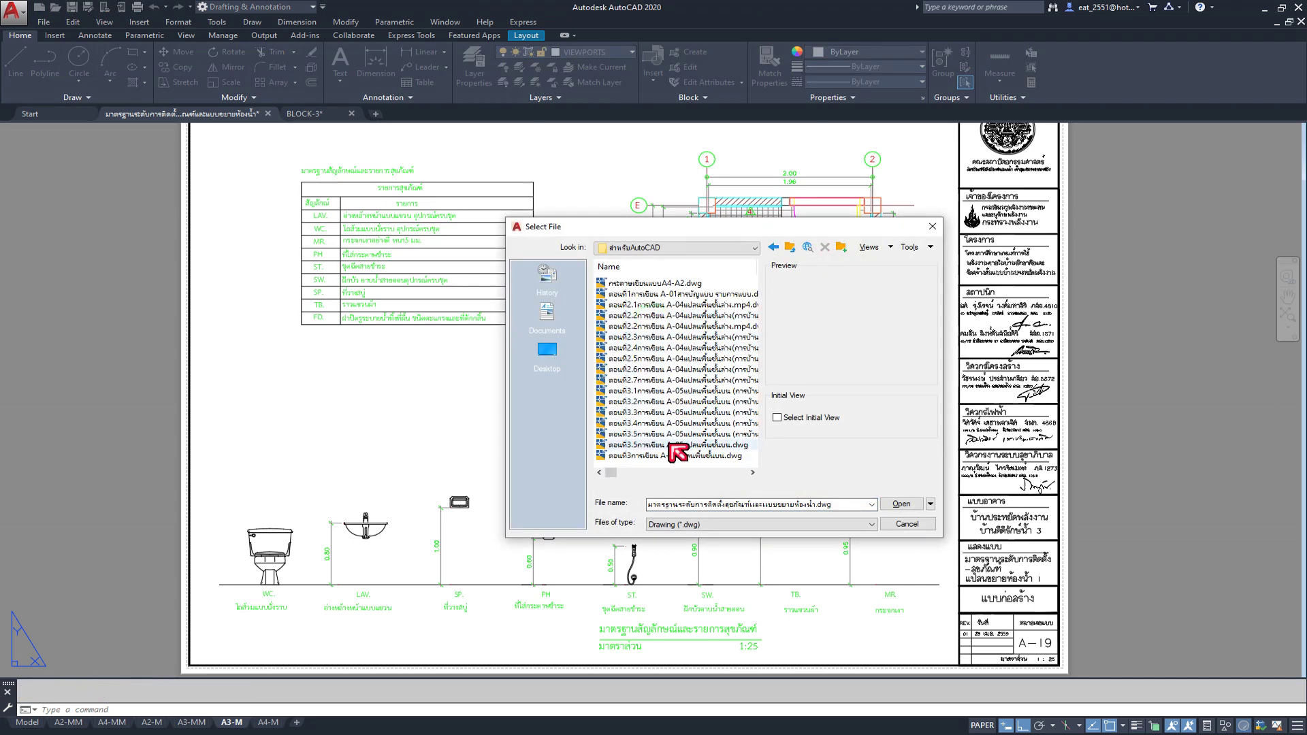
click(704, 448)
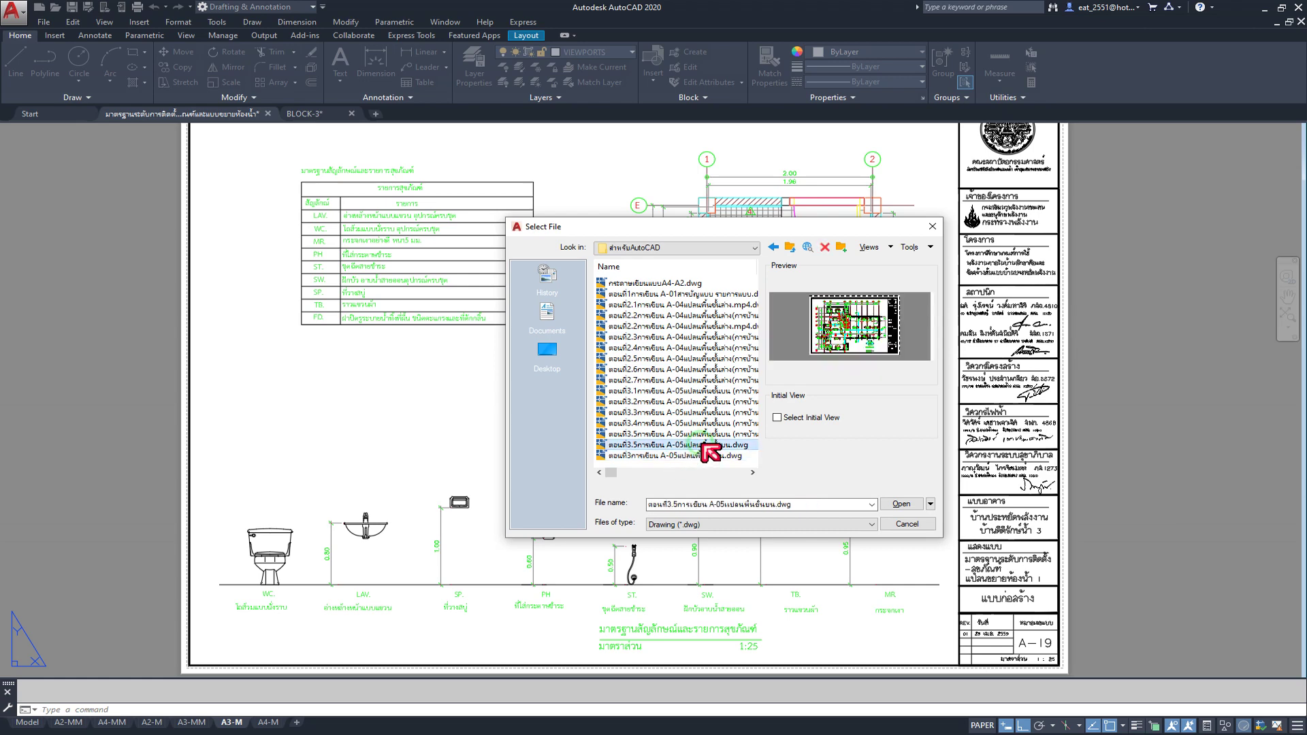
click(723, 435)
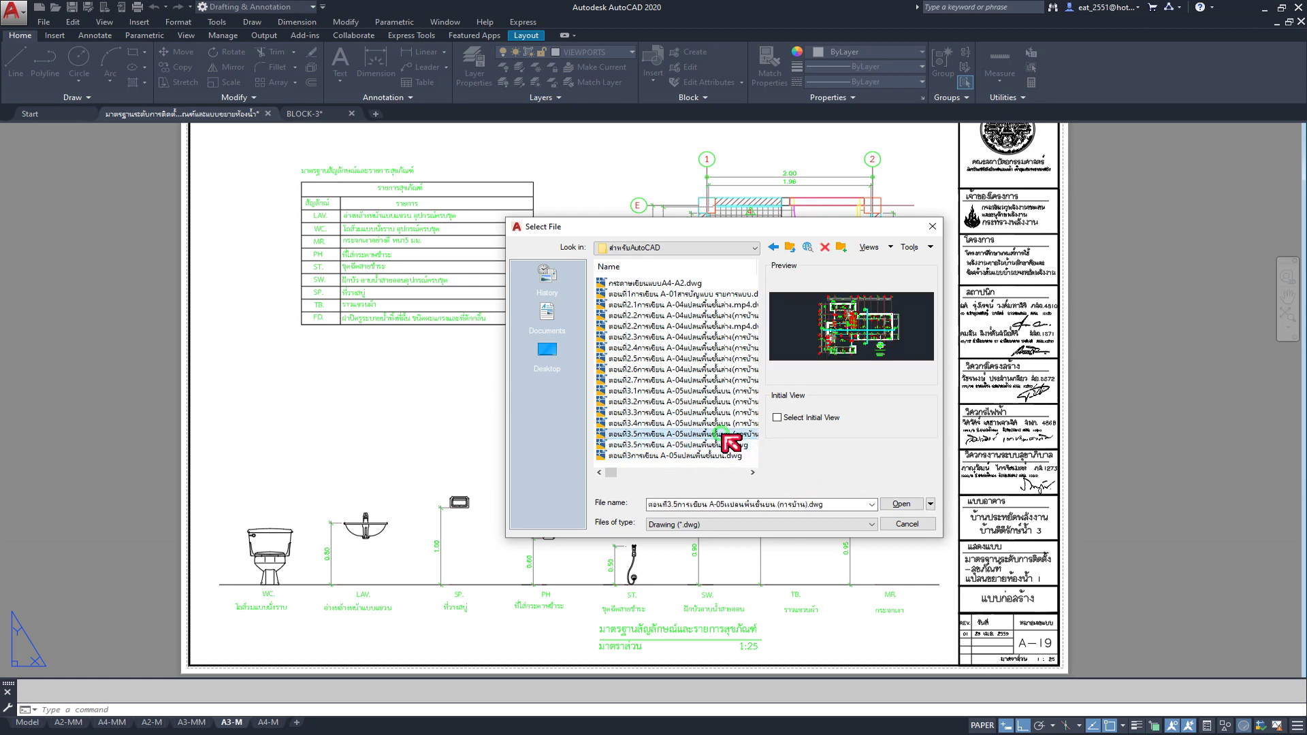
click(901, 504)
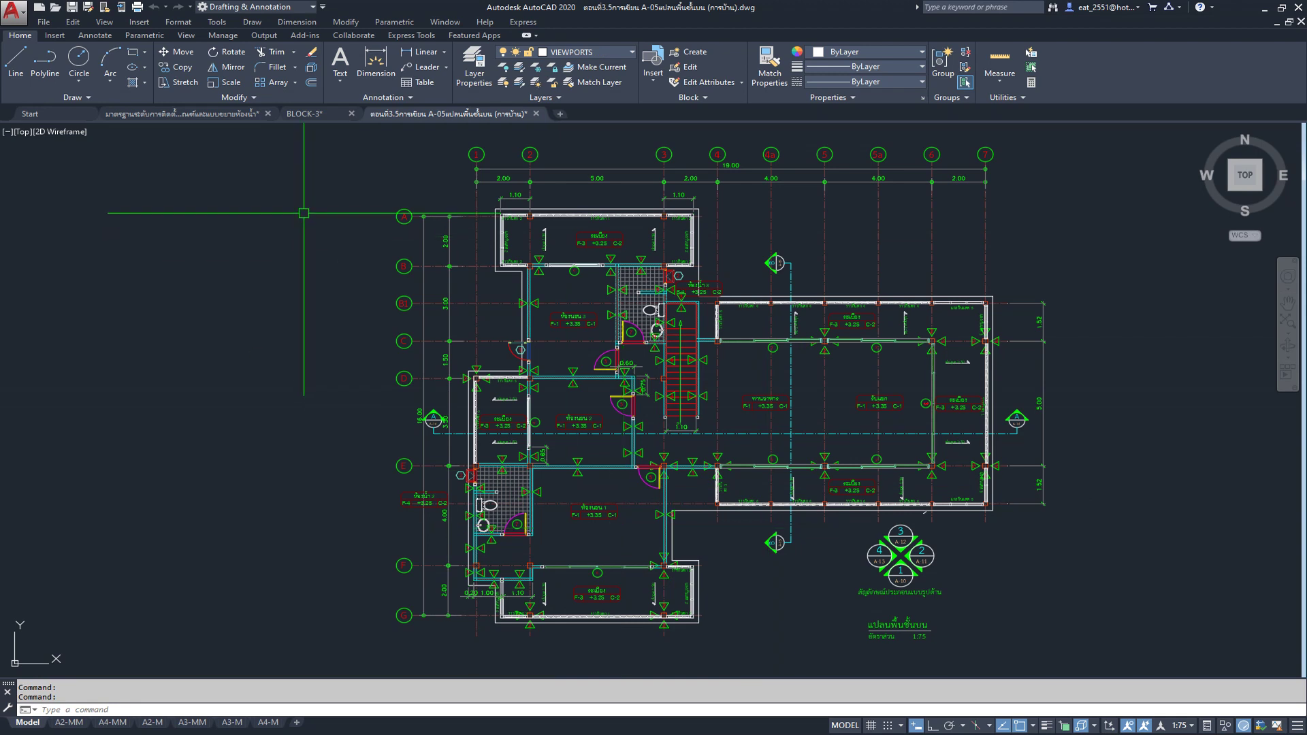
click(54, 7)
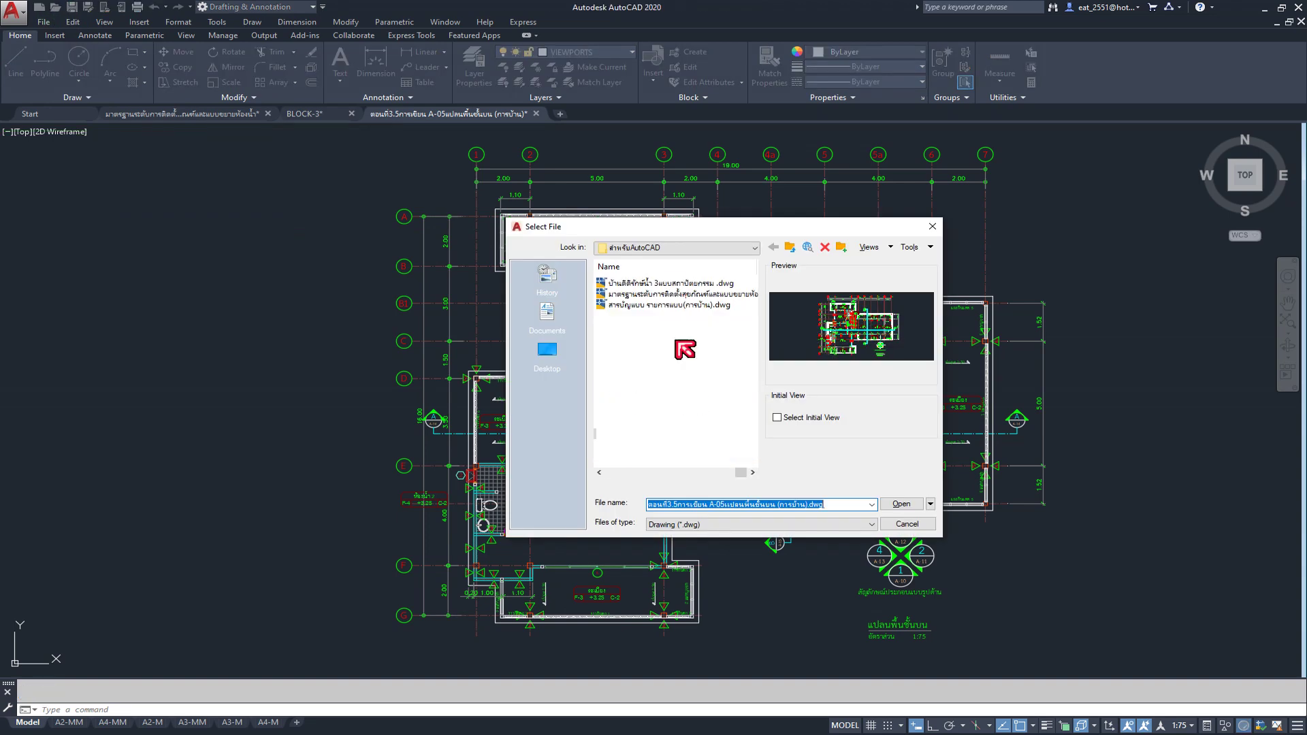
Step: Open the full architectural drawing set file from the same folder
click(681, 298)
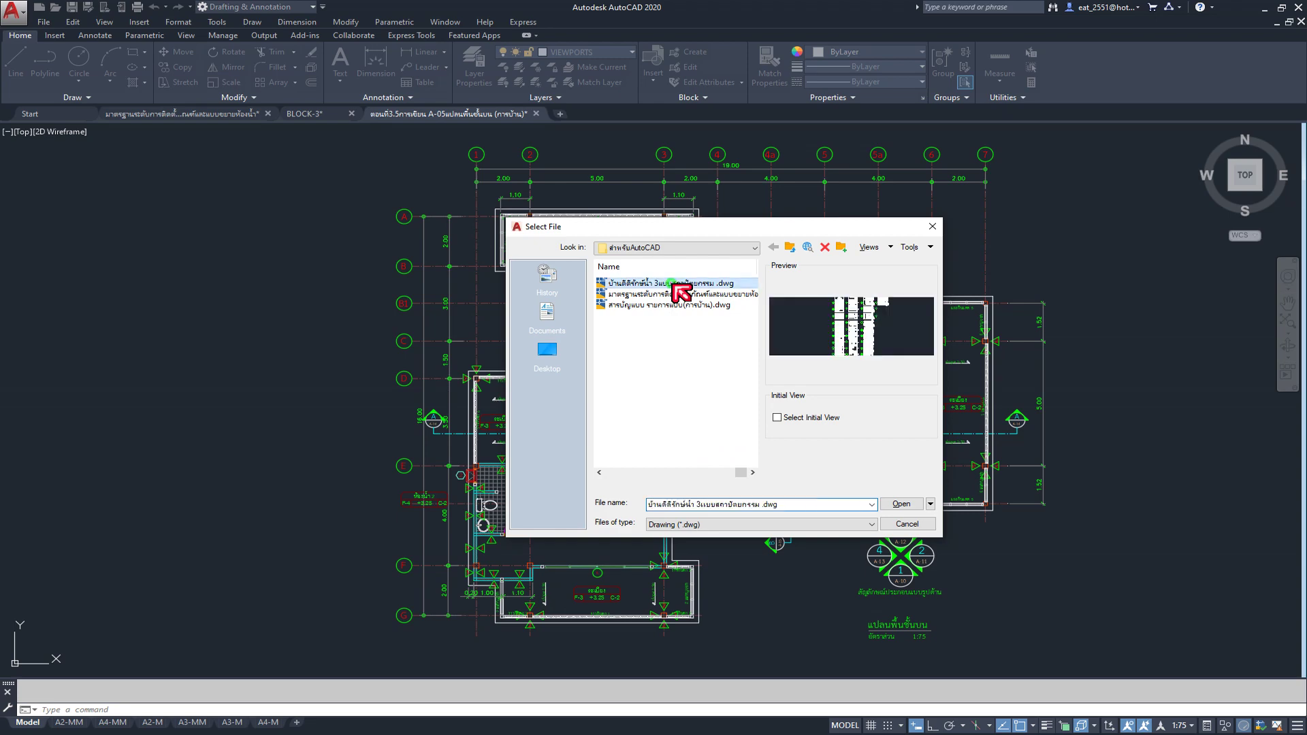
click(909, 504)
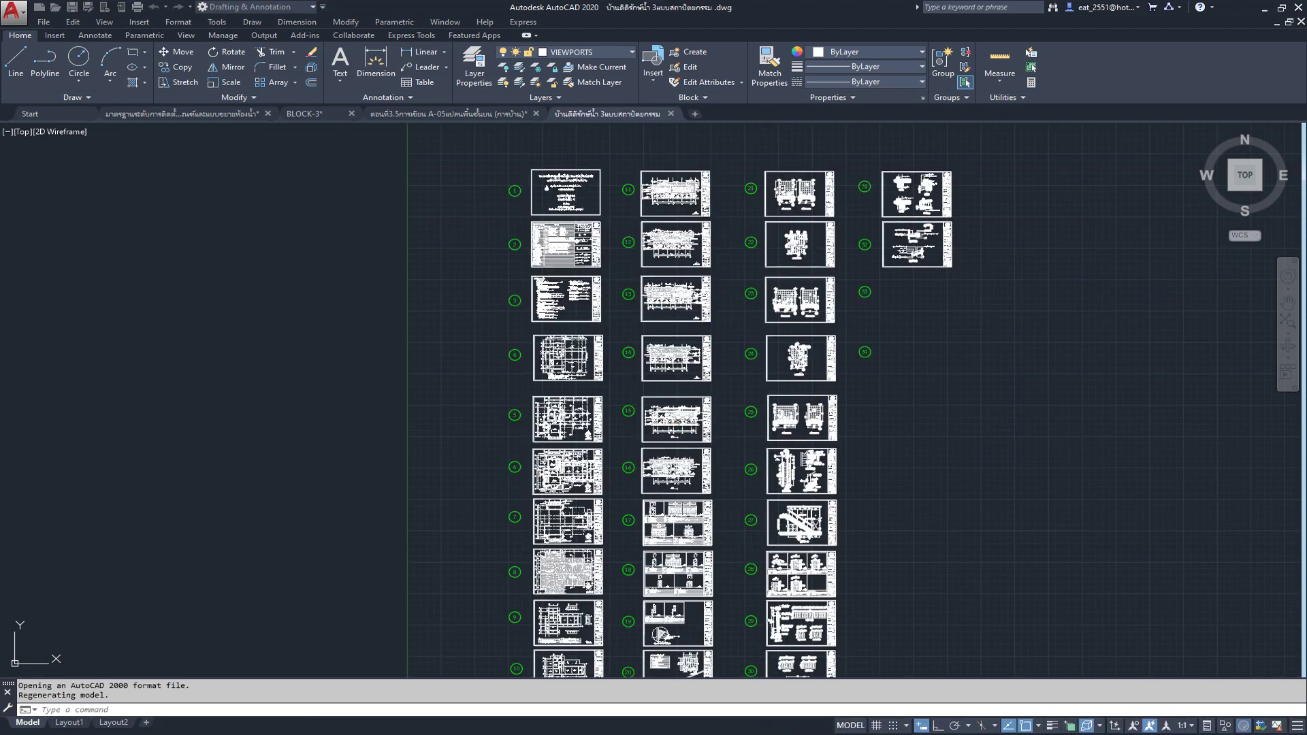
scroll(595, 575, up, 1)
Step: Zoom and pan through the set's floor-plan sheets where the two plans meet
scroll(498, 427, up, 2)
scroll(501, 324, up, 3)
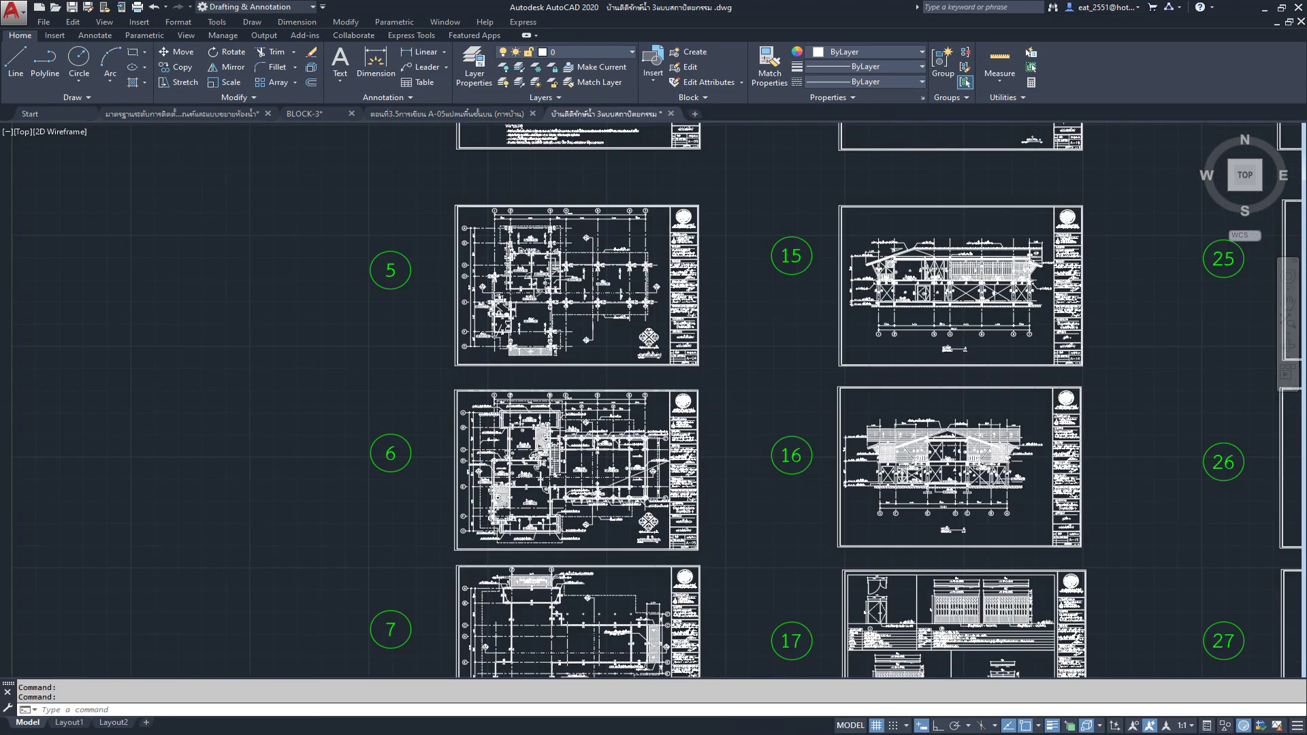
scroll(630, 297, up, 3)
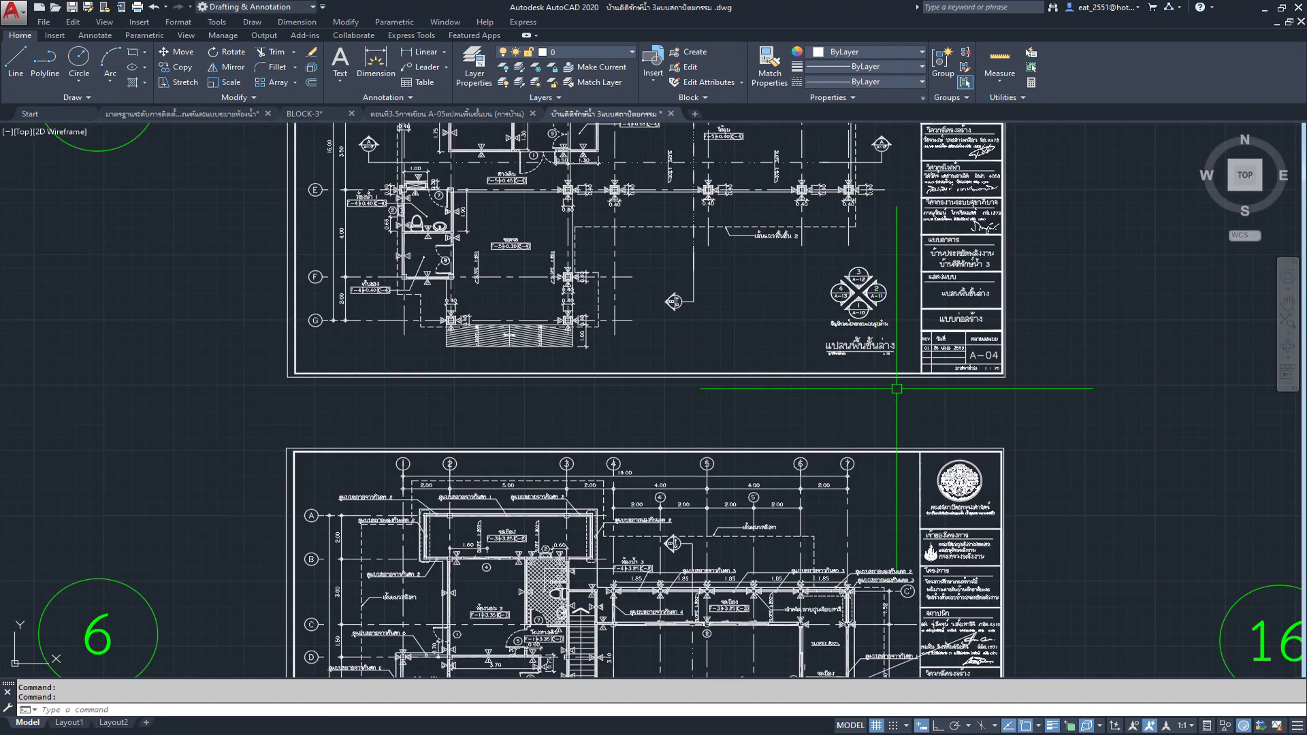
middle_drag(788, 481, 766, 139)
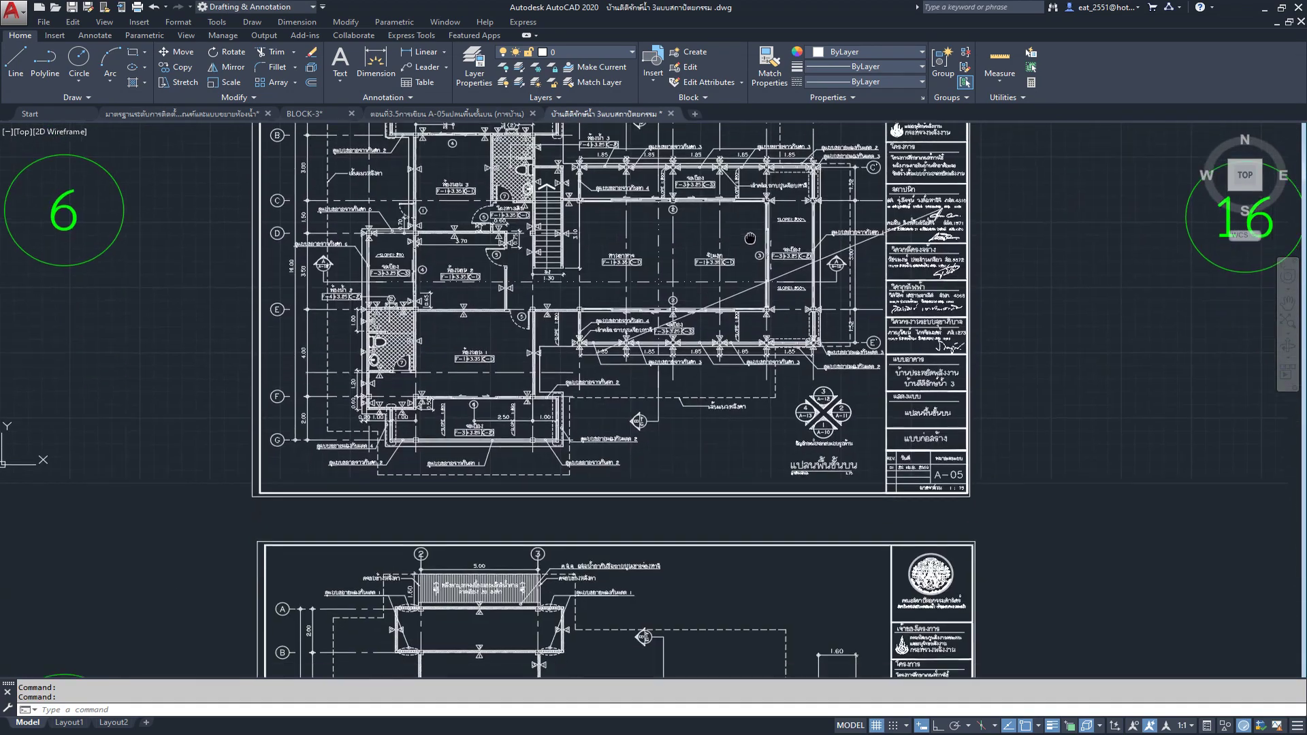
middle_drag(852, 549, 852, 315)
scroll(924, 325, up, 2)
scroll(924, 325, up, 1)
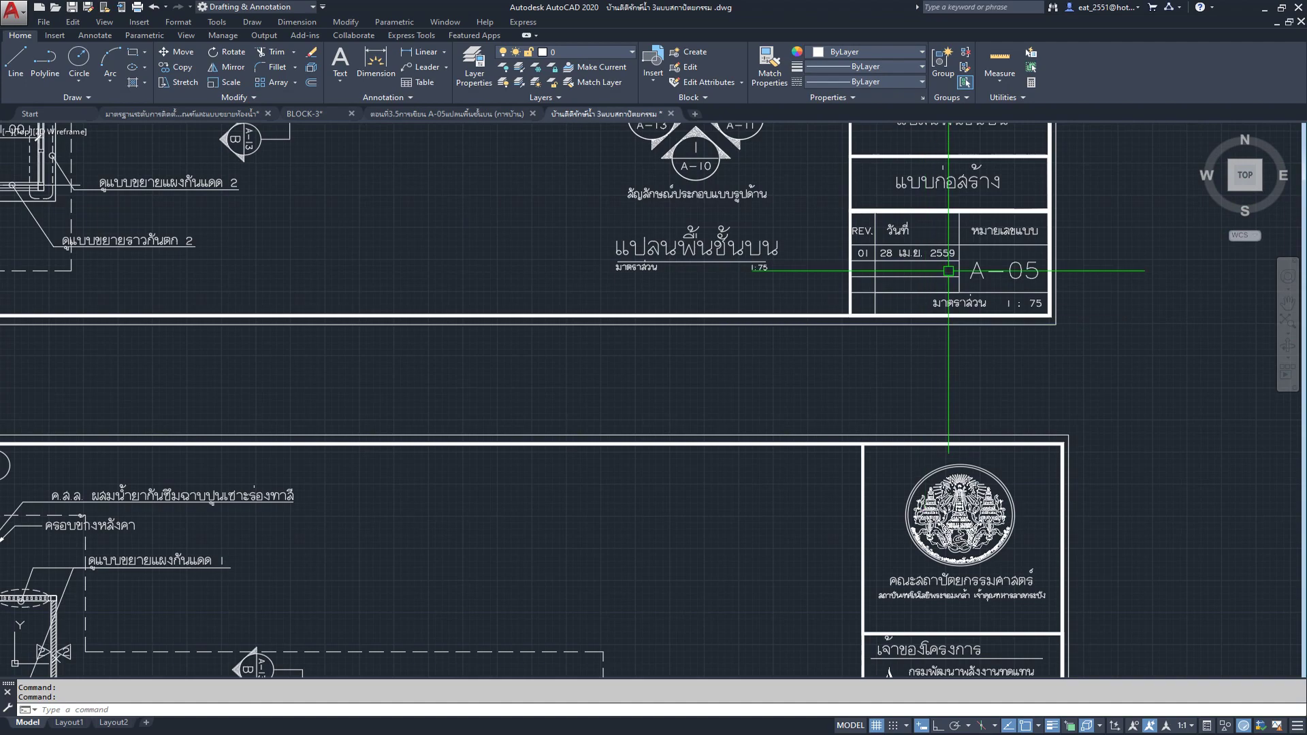
scroll(864, 374, down, 3)
scroll(863, 374, up, 1)
scroll(796, 459, up, 2)
scroll(796, 460, down, 2)
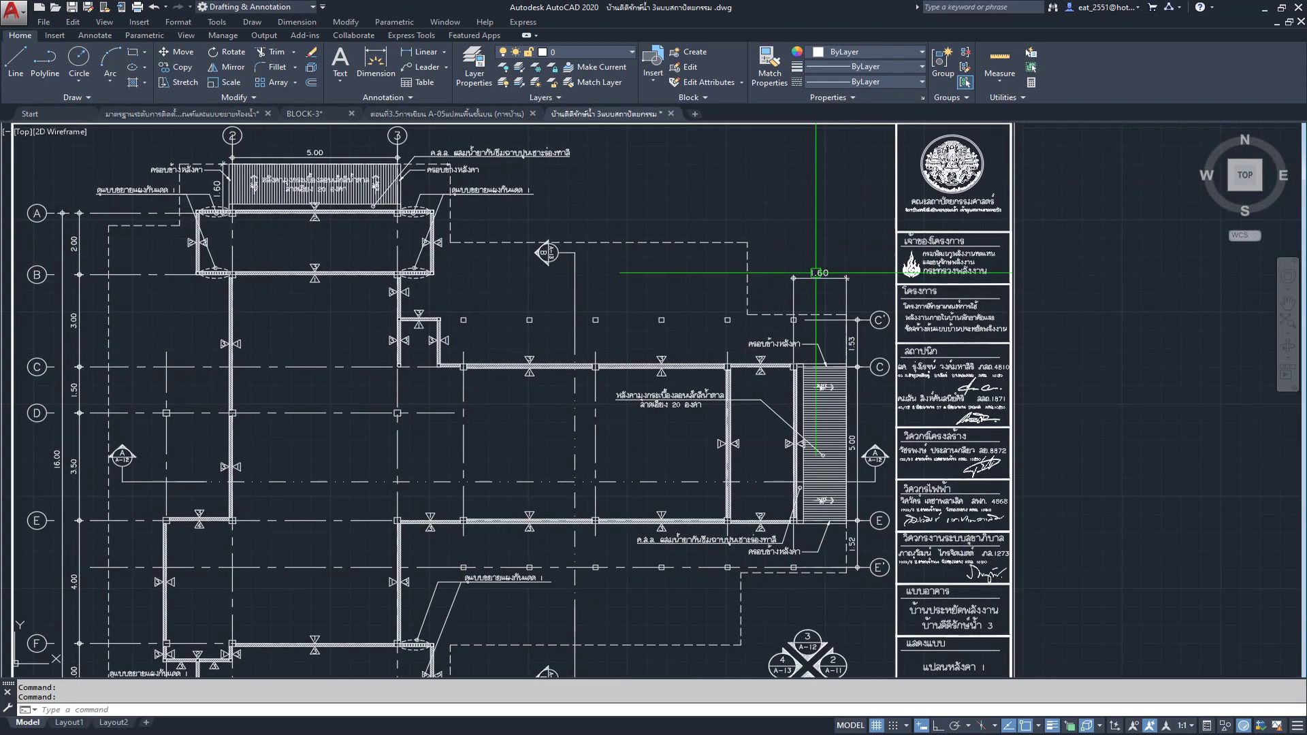
scroll(865, 471, down, 1)
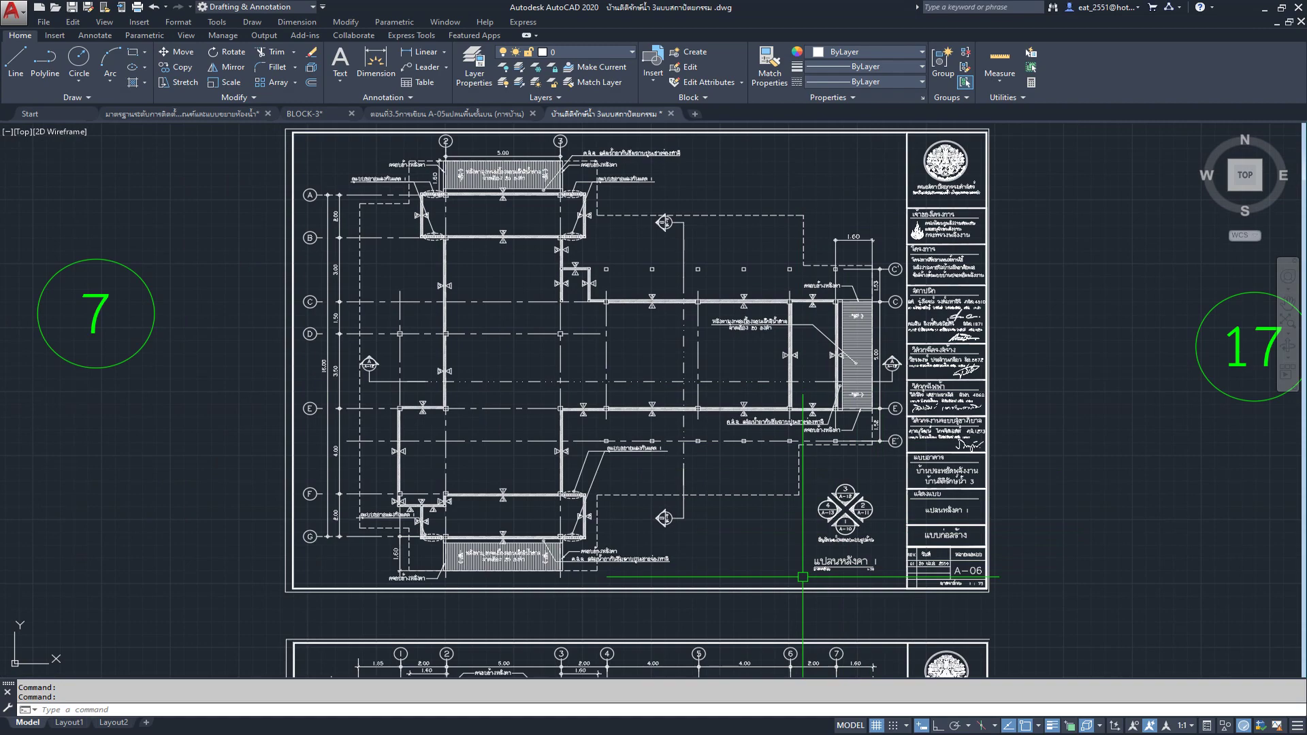
Step: Bring roof plan sheet A-07 into view
middle_drag(802, 577, 803, 264)
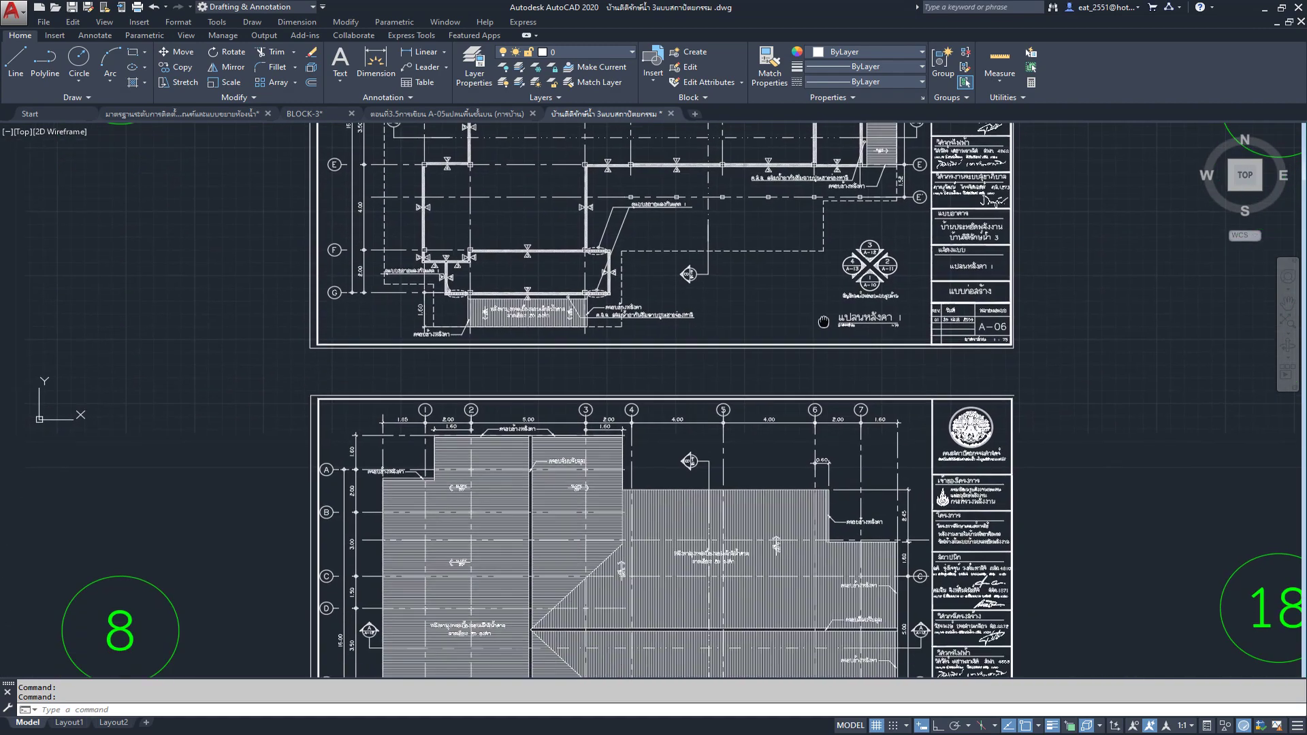
middle_drag(791, 477, 796, 229)
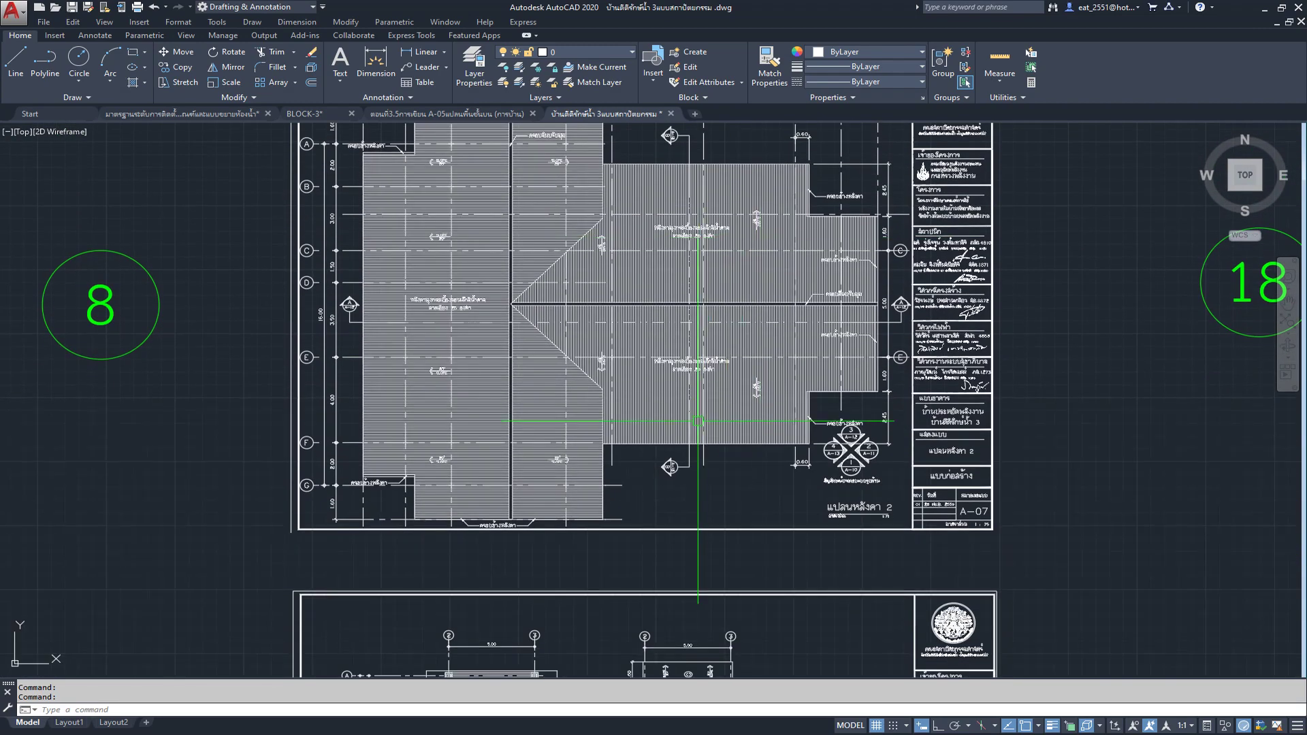
middle_drag(697, 493, 695, 574)
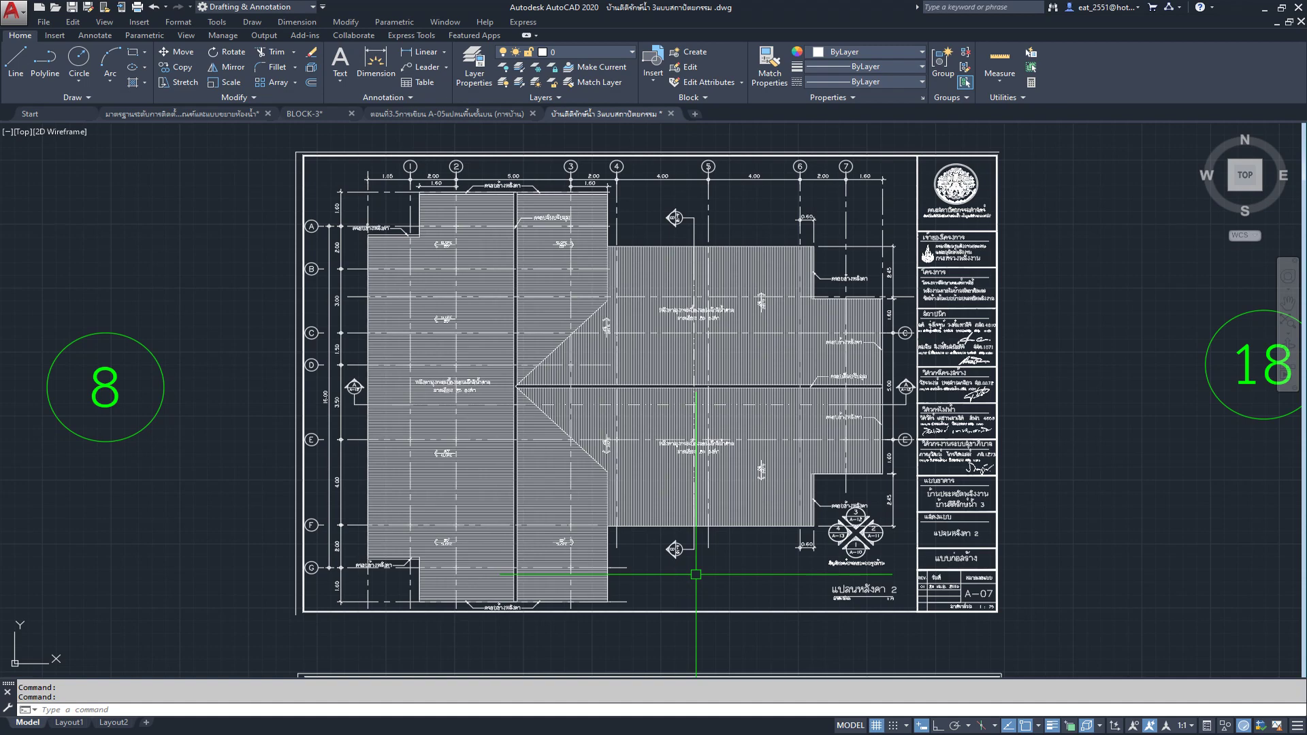
scroll(696, 573, down, 5)
Step: Locate and centre sheet A-19, then go back to the bathroom standards drawing
middle_drag(901, 368, 608, 231)
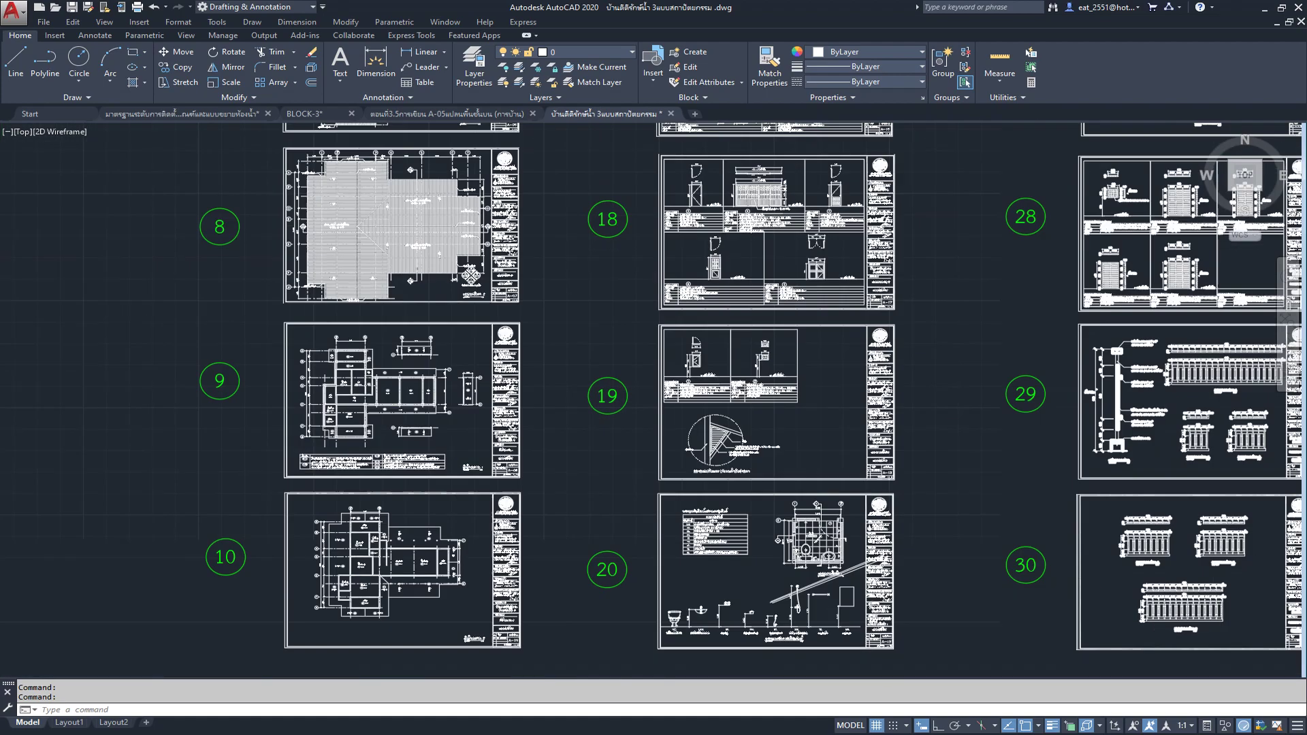
scroll(709, 482, up, 1)
middle_drag(738, 662, 758, 438)
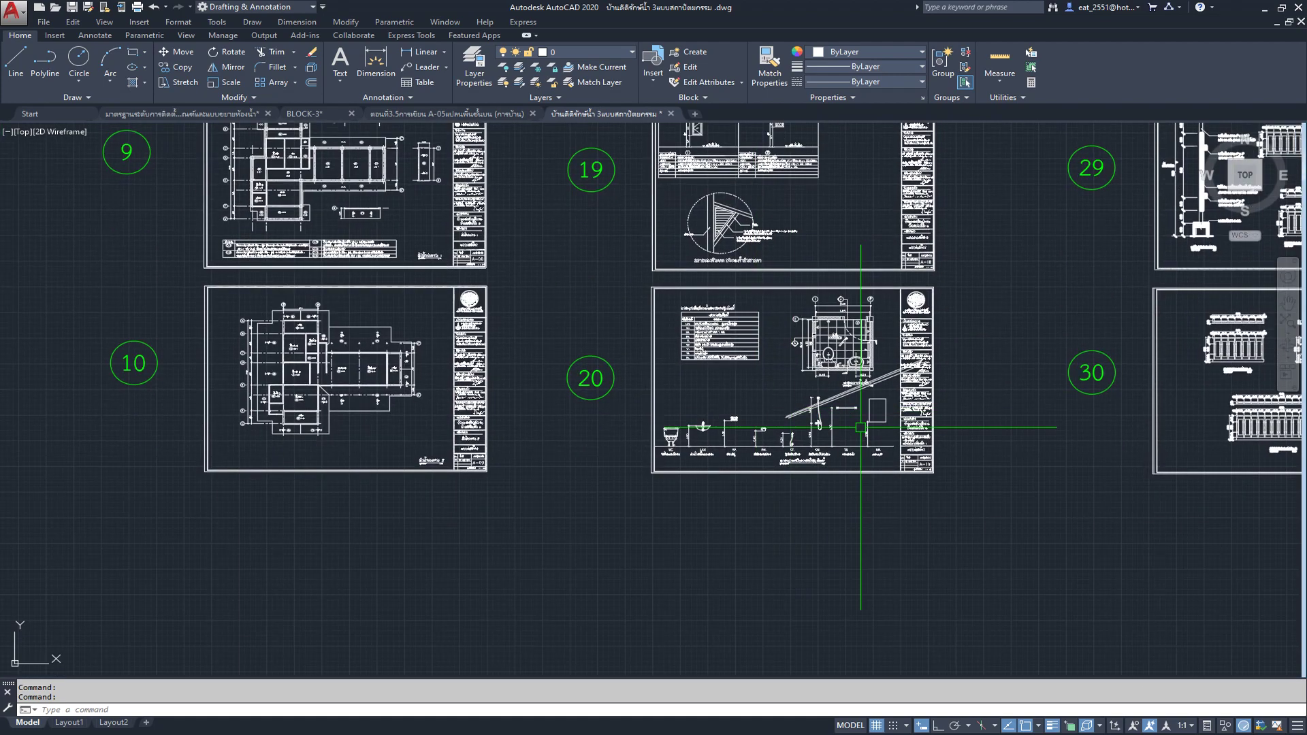
scroll(861, 427, up, 4)
scroll(854, 430, up, 2)
scroll(992, 558, up, 1)
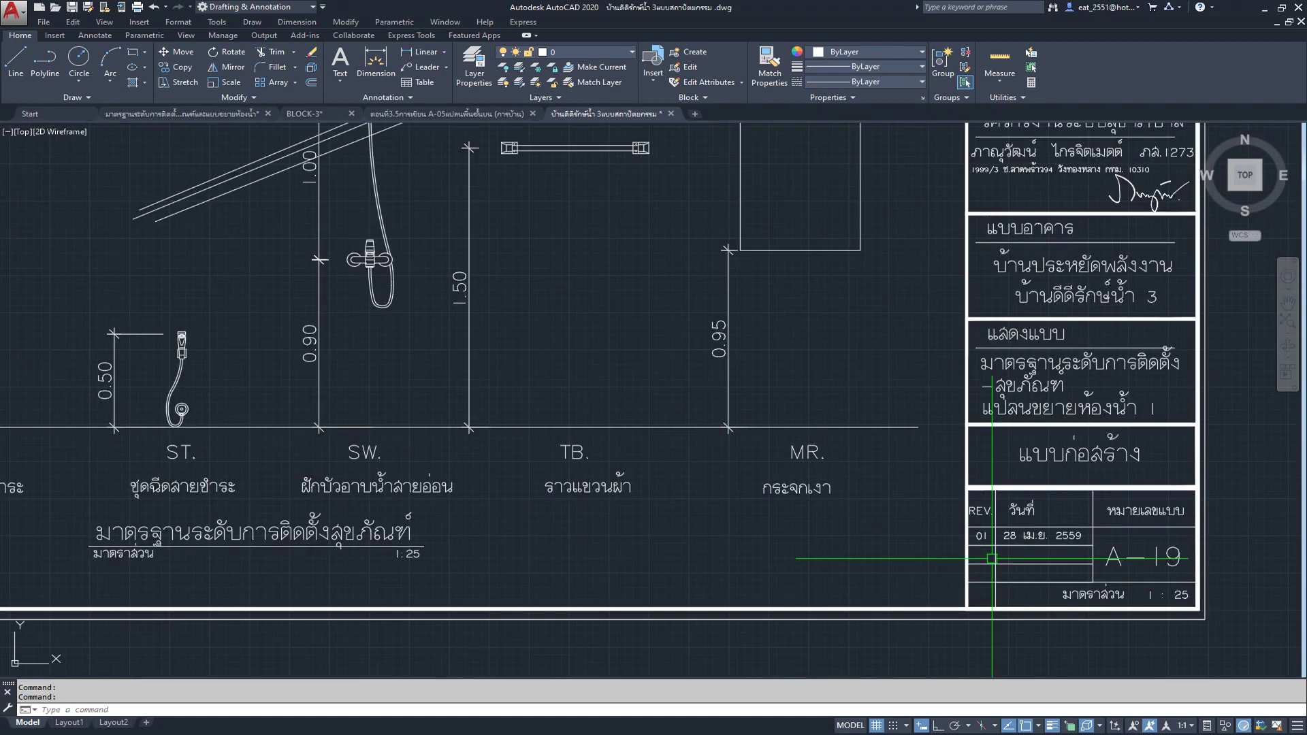
scroll(992, 558, down, 3)
scroll(1021, 569, down, 1)
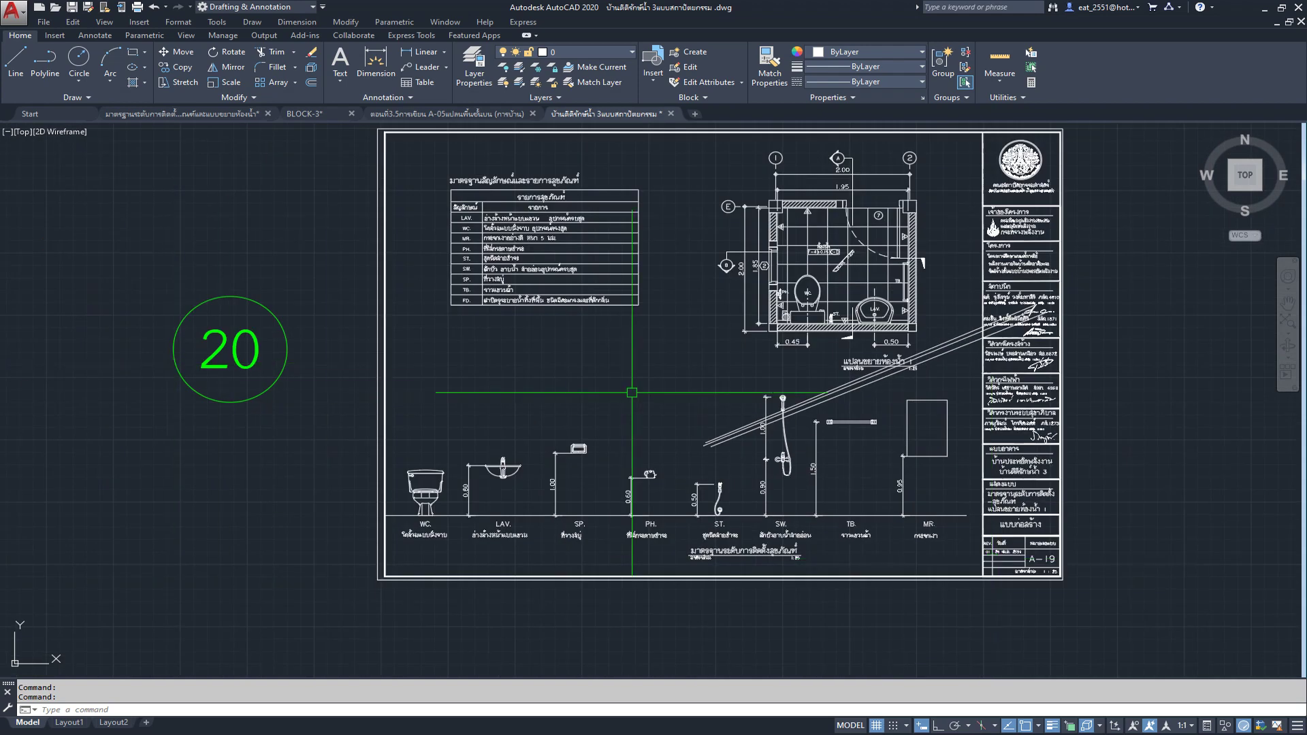
middle_drag(576, 392, 564, 409)
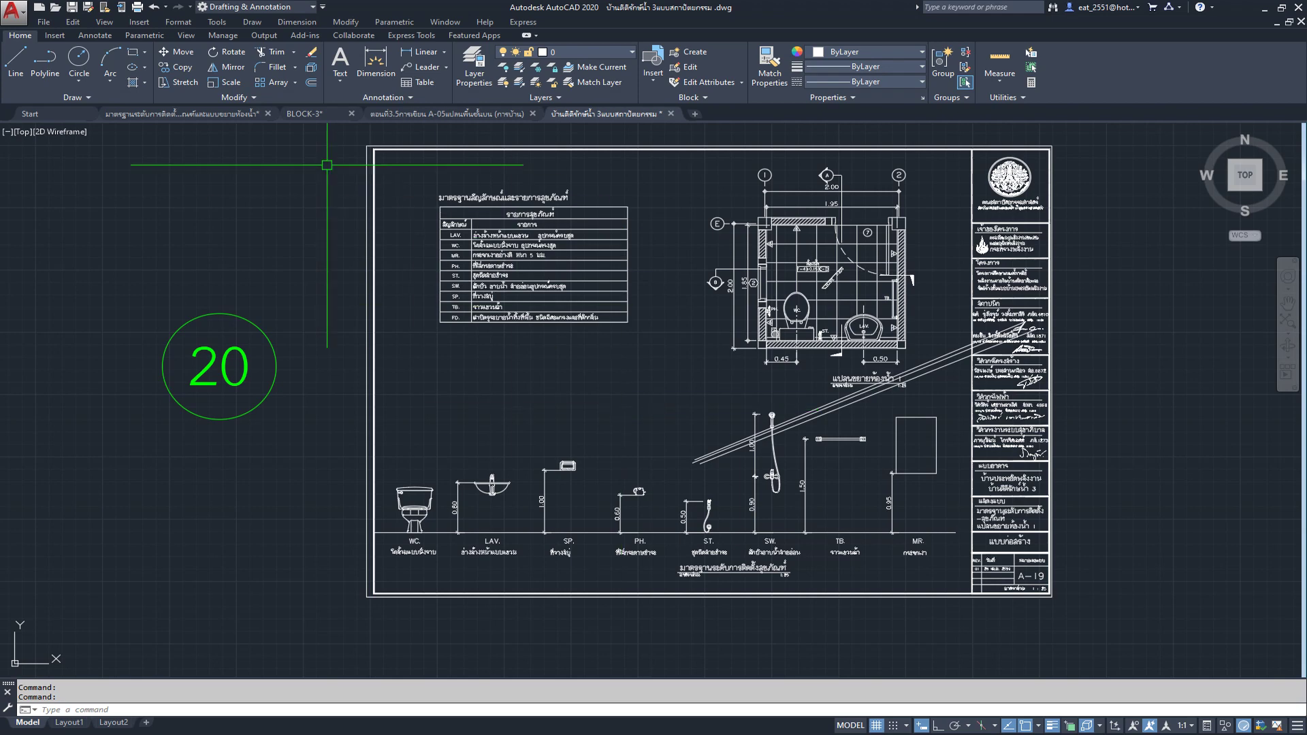
mouse_move(182, 113)
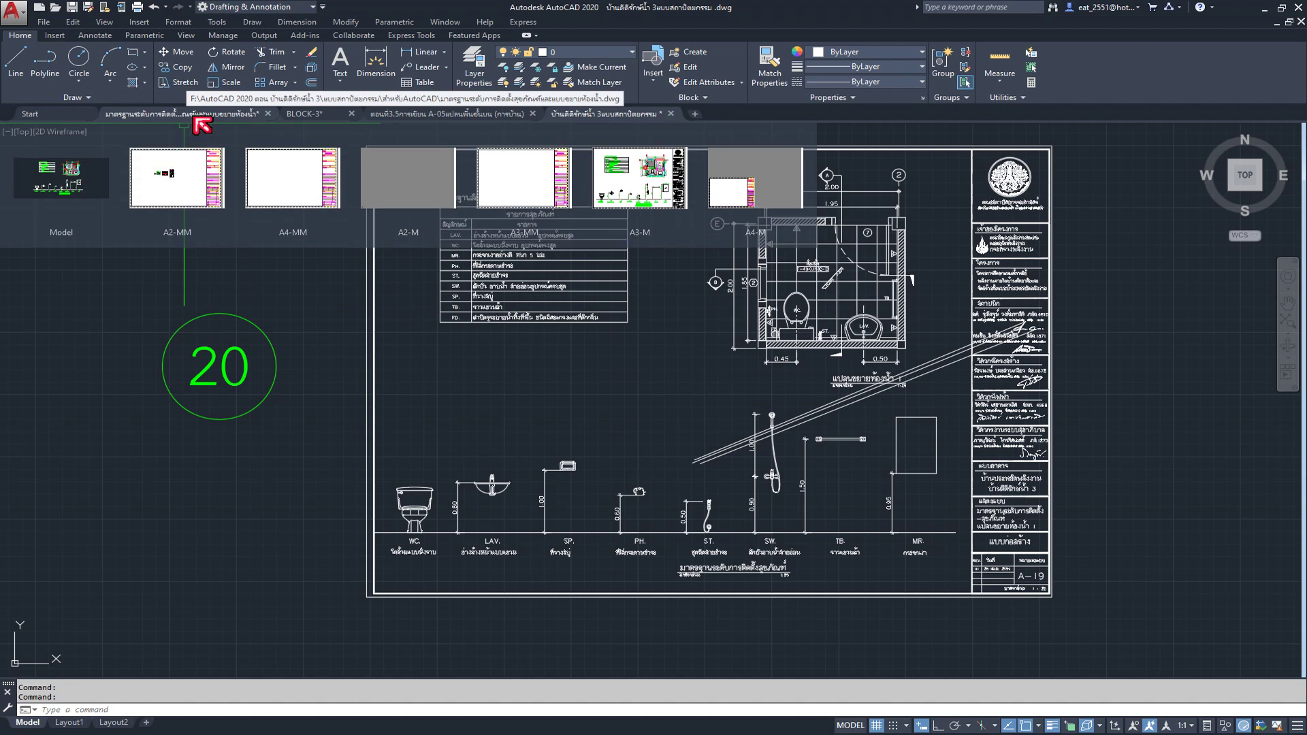
click(203, 112)
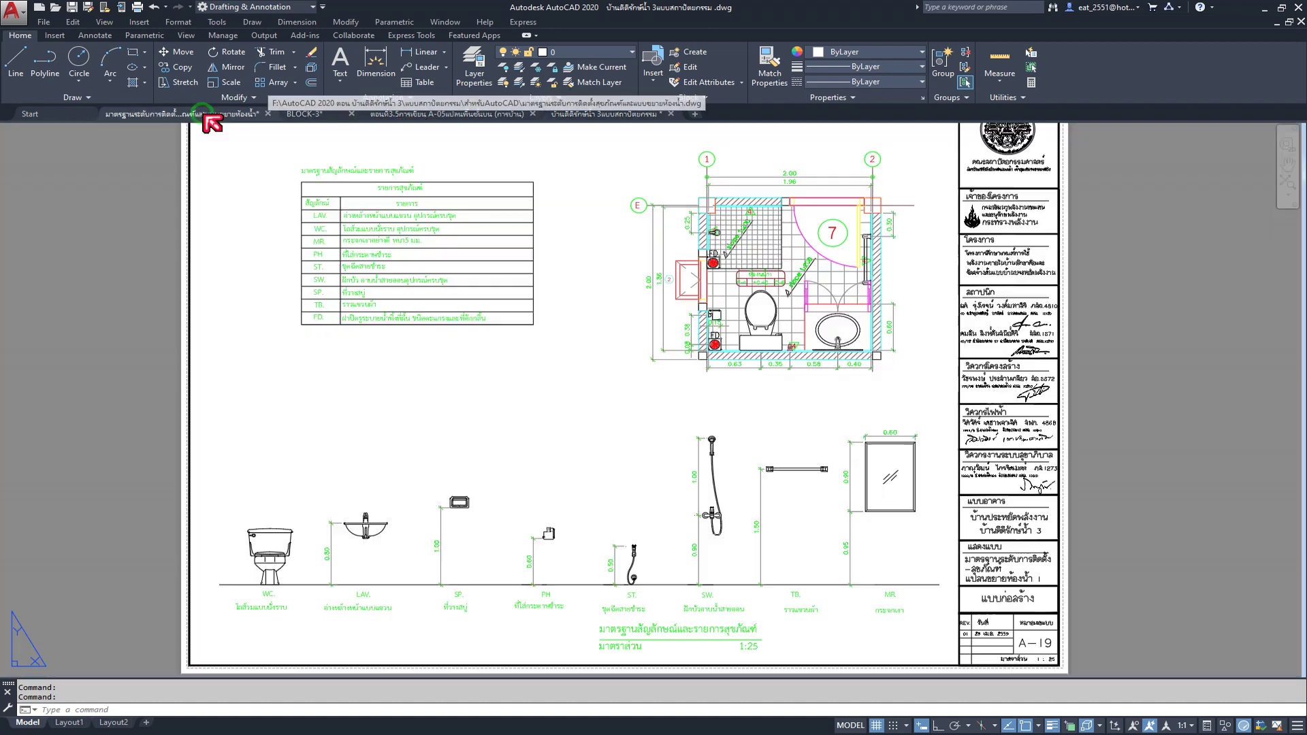
Step: Show the bathroom standards drawing in model space
click(20, 723)
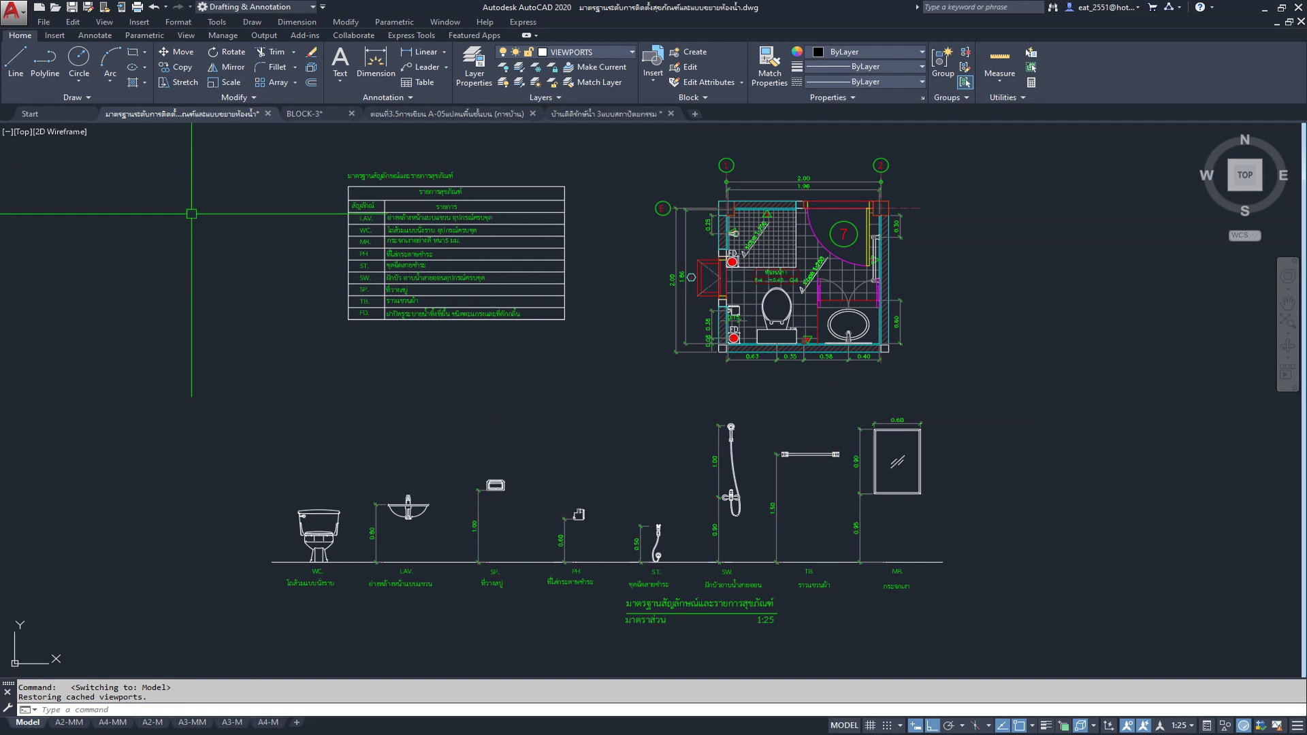
click(56, 7)
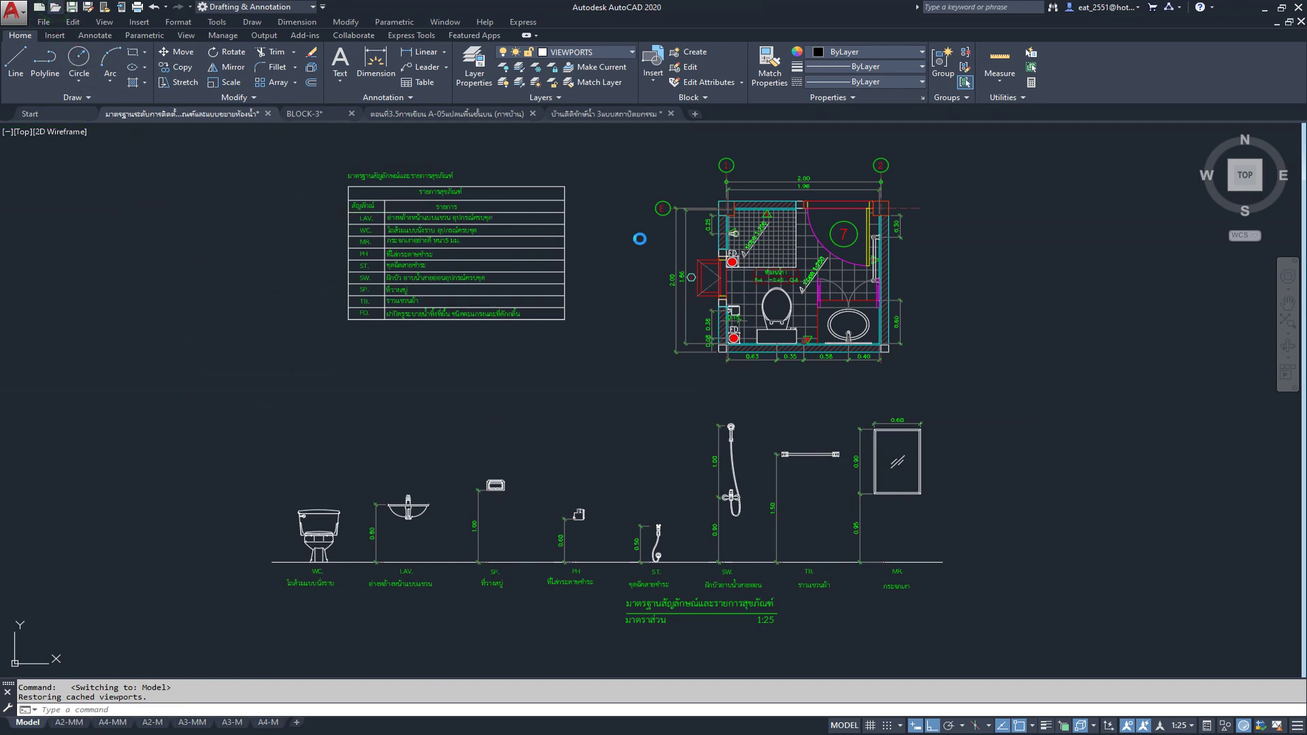
Step: Attempt to open สารบัญแบบ รายการแบบ(การบ้าน).dwg, then return to the bathroom fixtures drawing
click(679, 305)
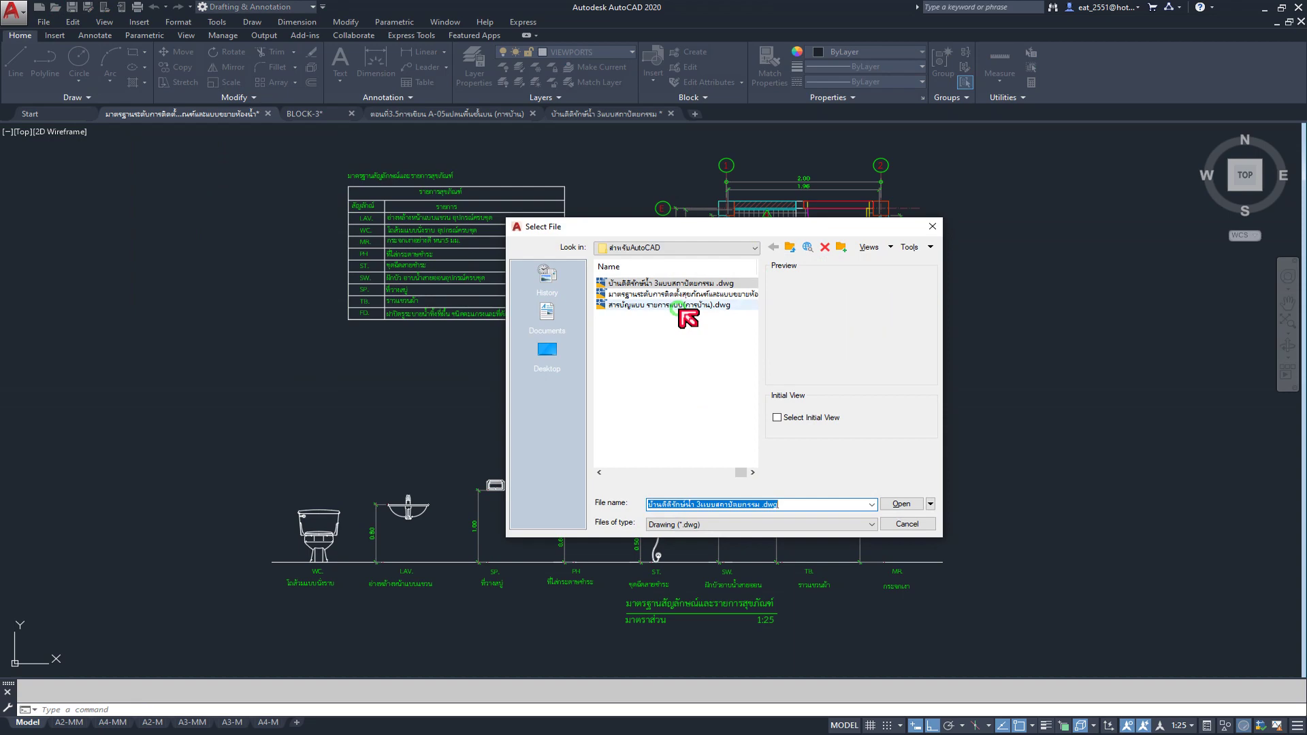
click(903, 506)
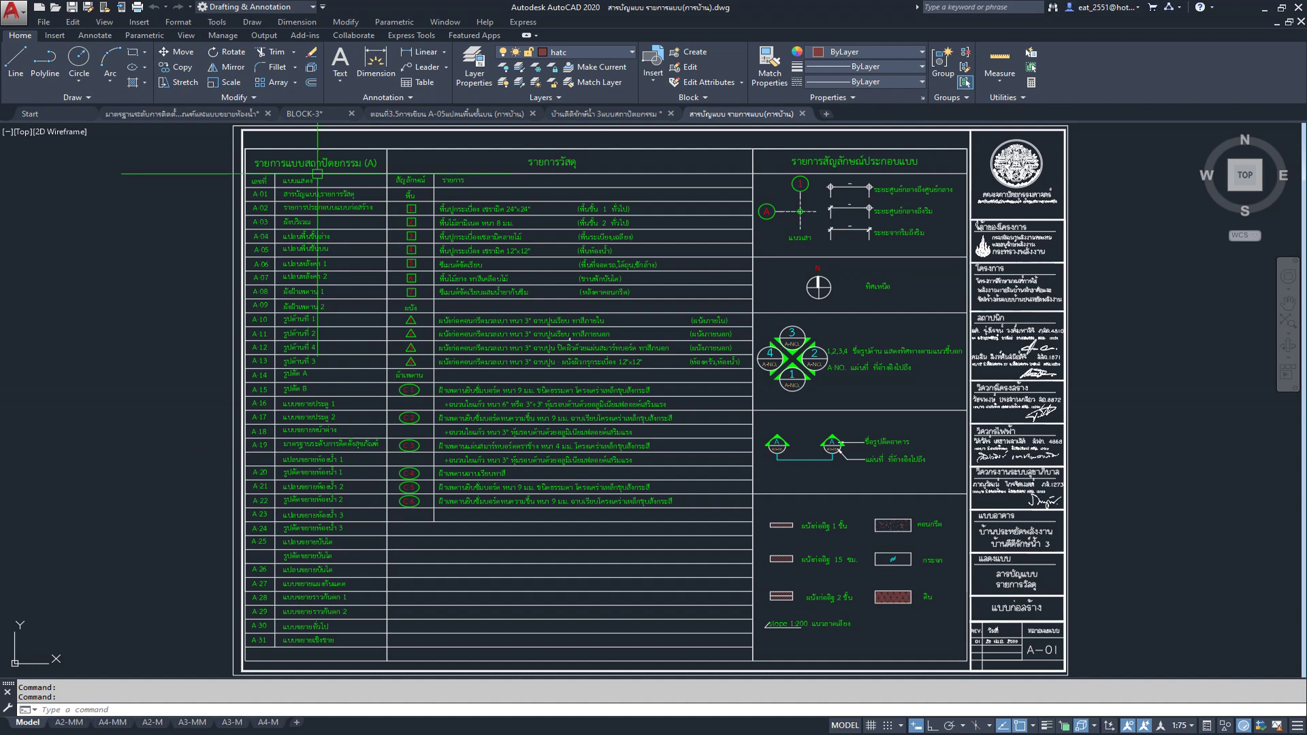
click(182, 114)
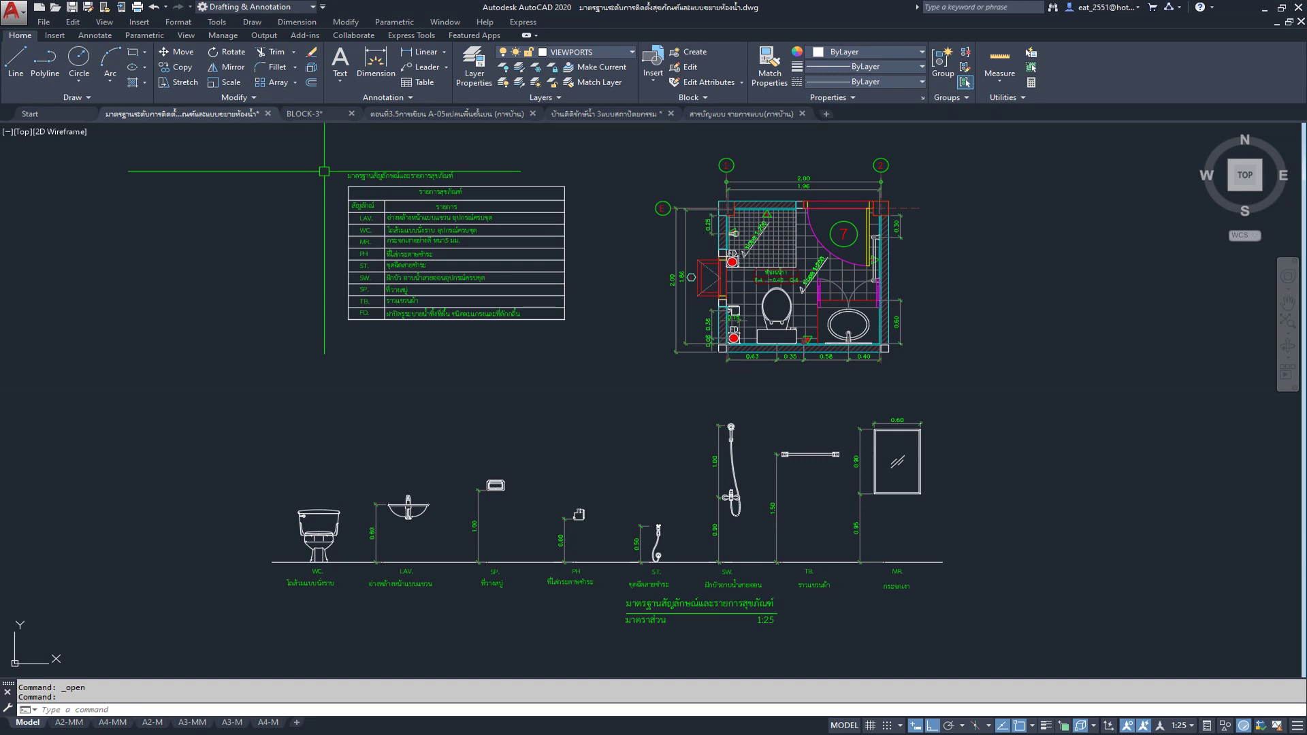
Step: Show the bathroom fixtures drawing on its A3-M layout inside the A-19 title block
click(232, 723)
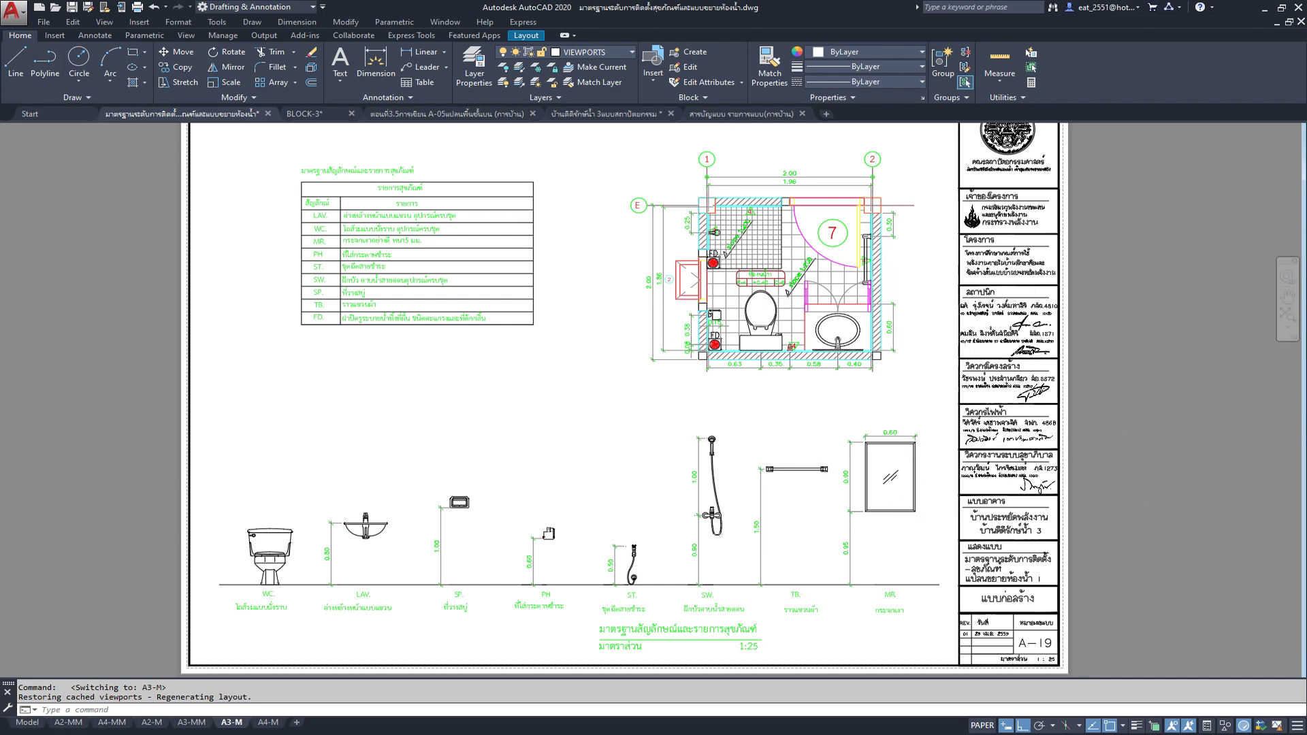
scroll(810, 470, down, 2)
middle_drag(813, 486, 805, 477)
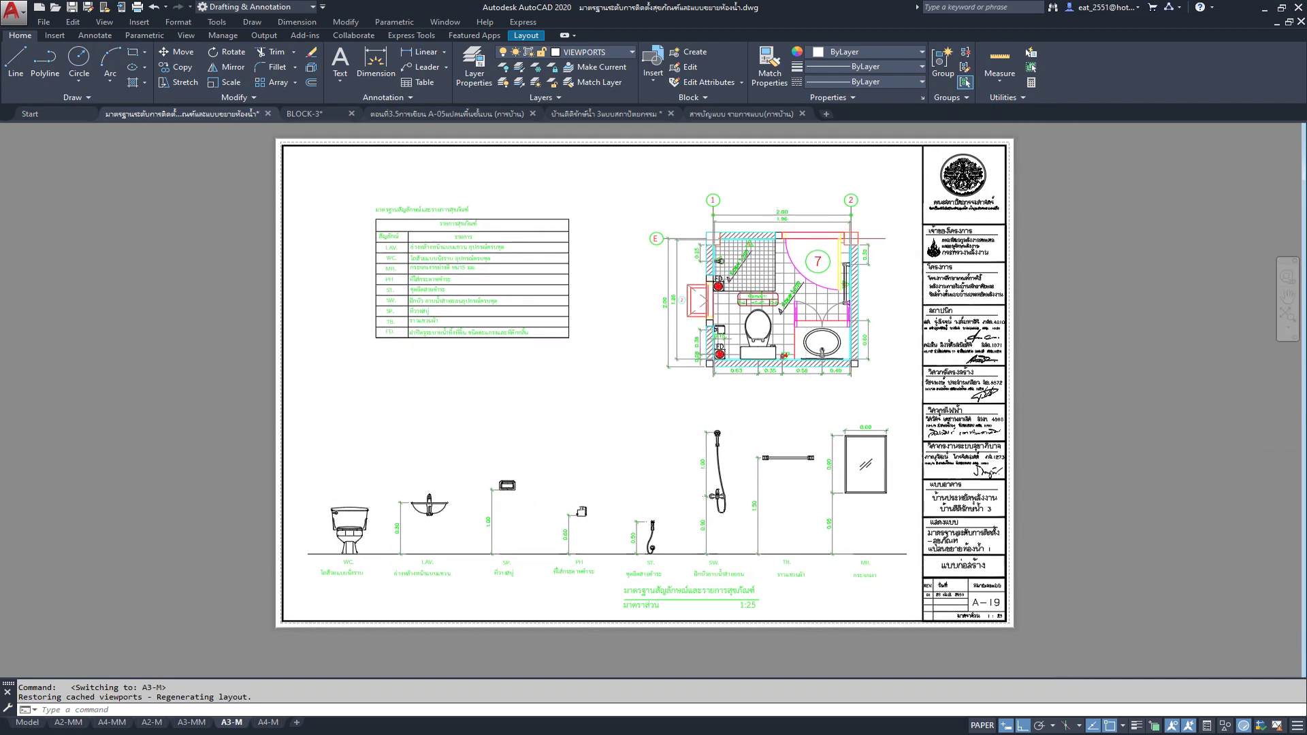
scroll(806, 480, up, 1)
scroll(807, 480, down, 1)
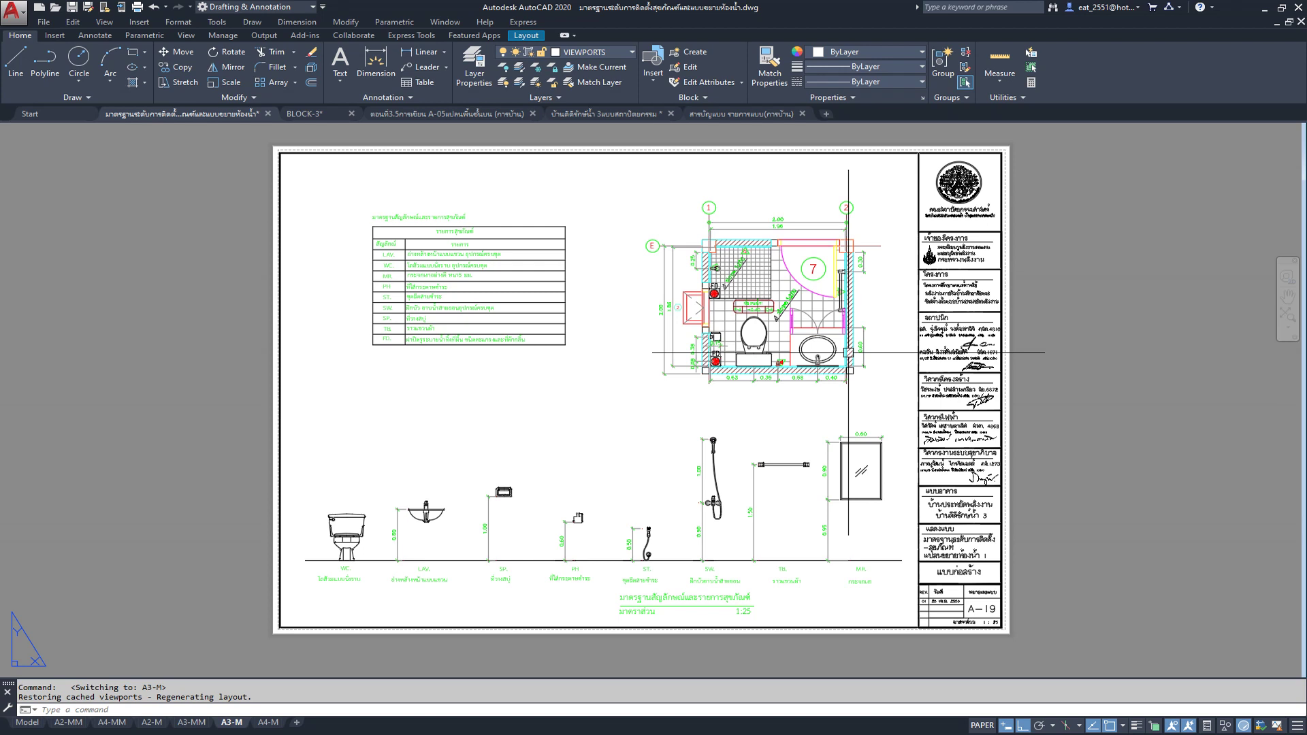
click(27, 723)
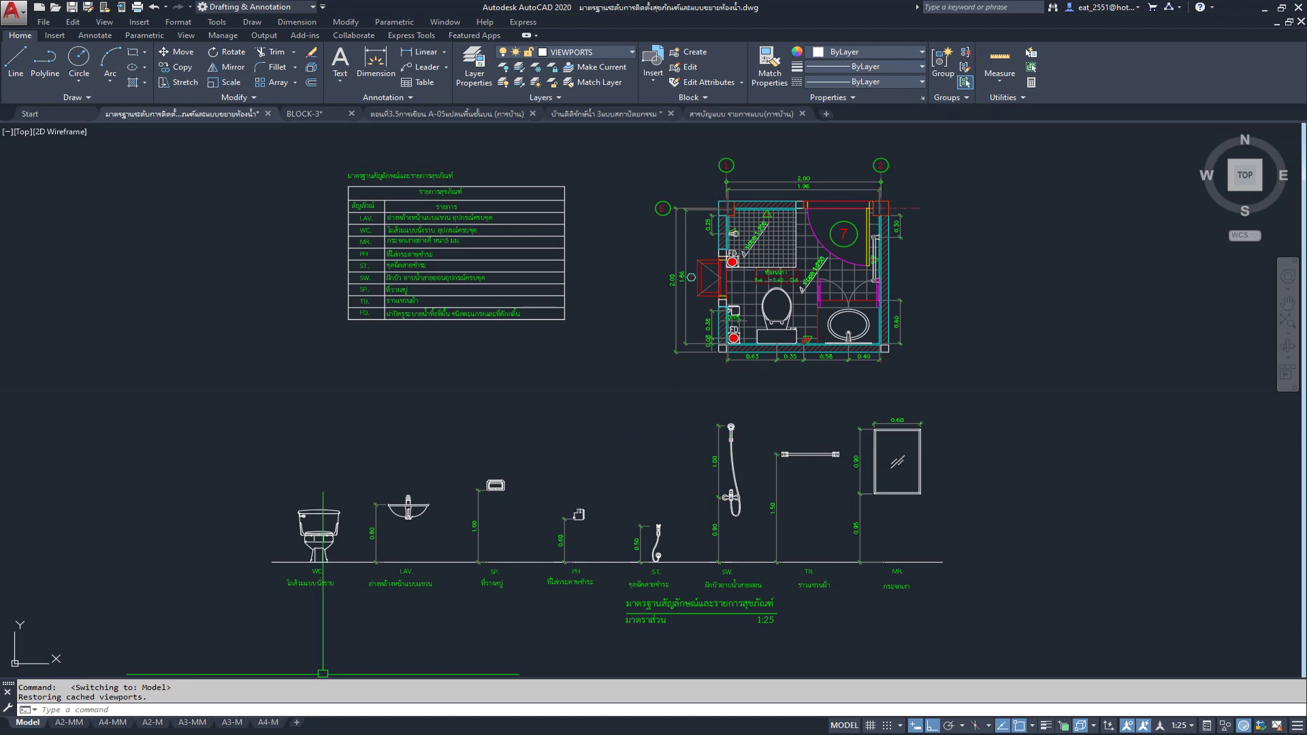
click(331, 704)
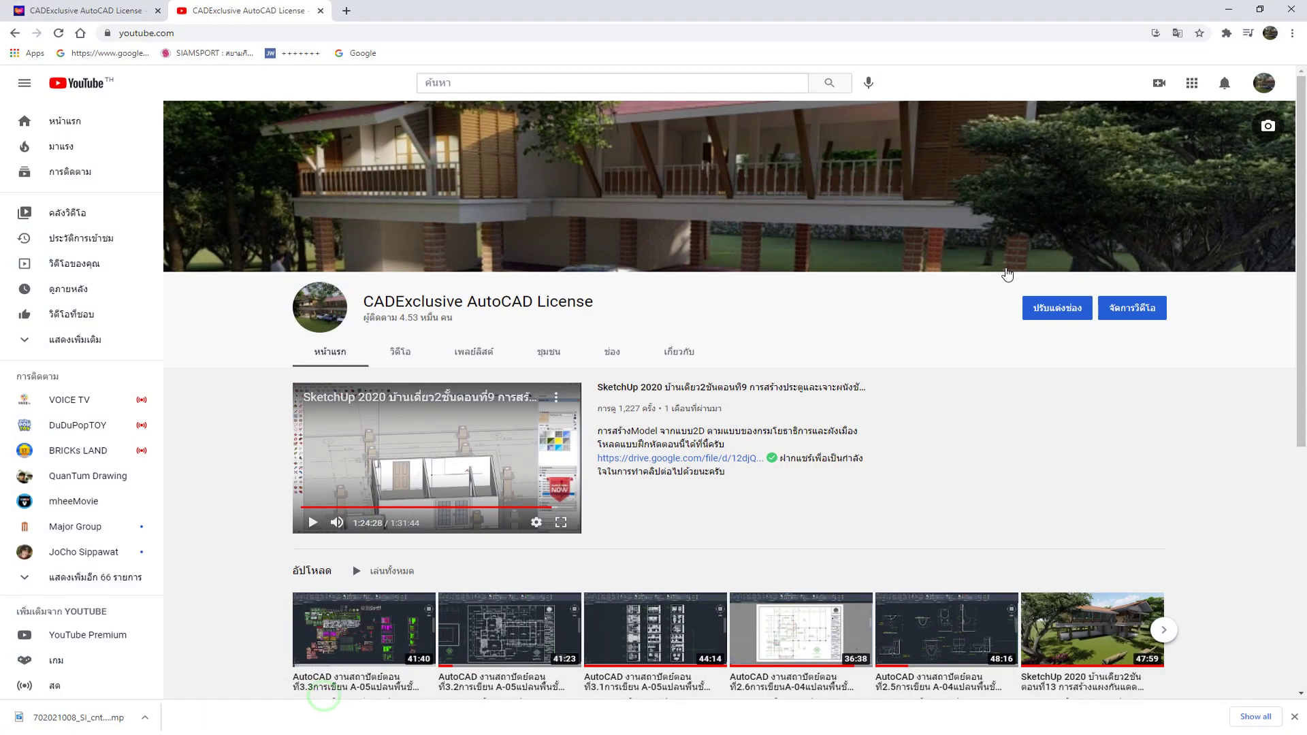
Step: View and close the YouTube channel's notifications in Chrome, then return to AutoCAD
click(1224, 82)
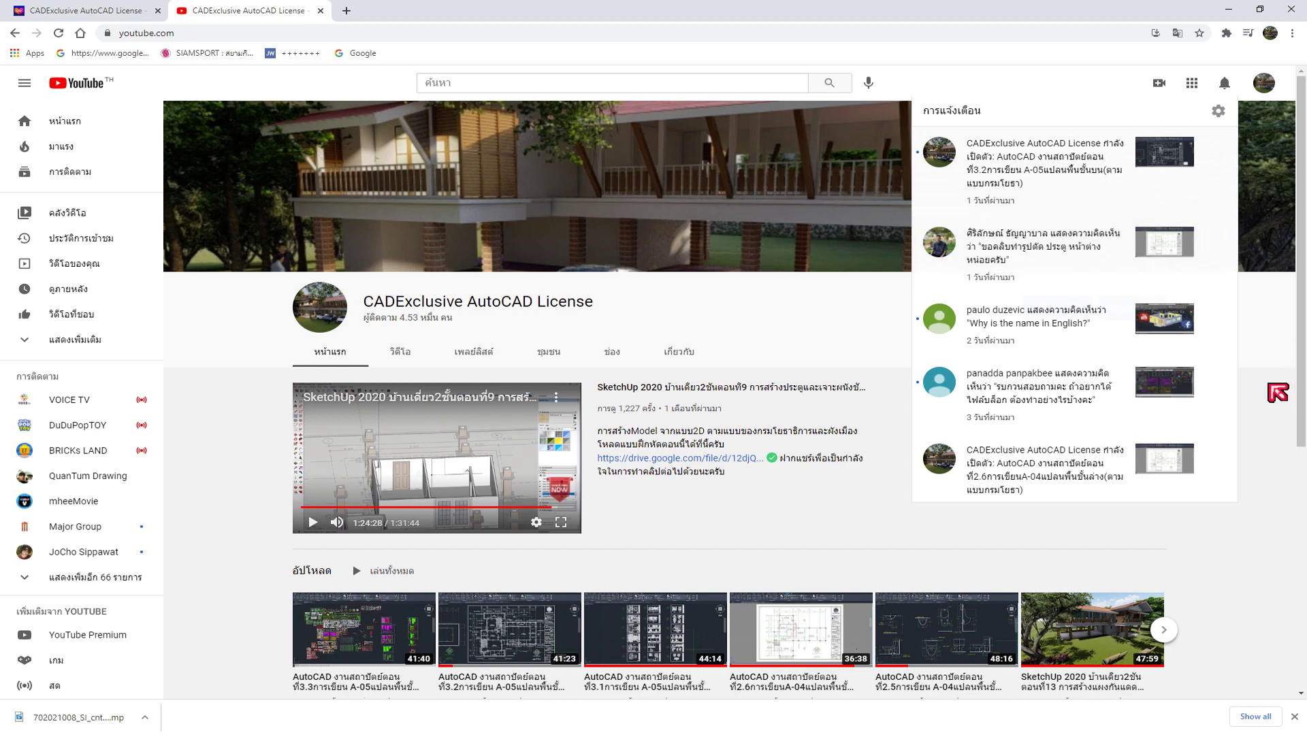
click(1277, 393)
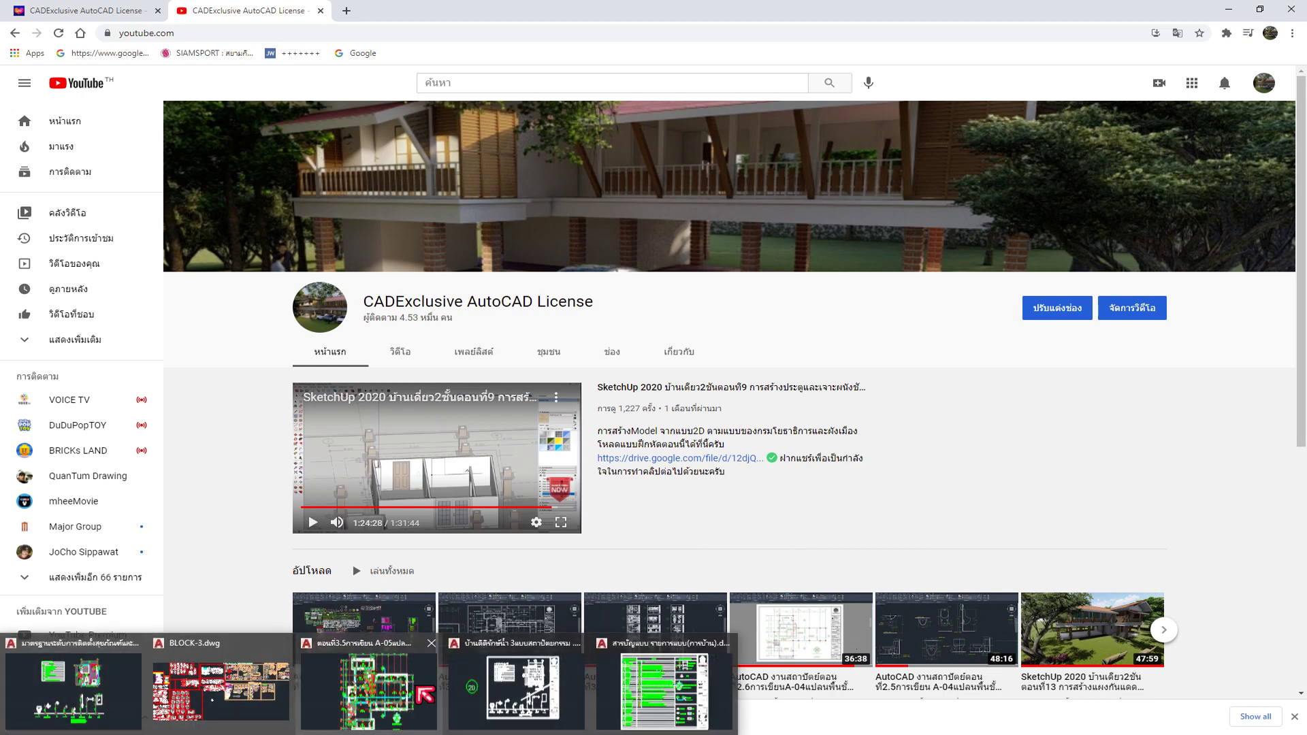
click(514, 687)
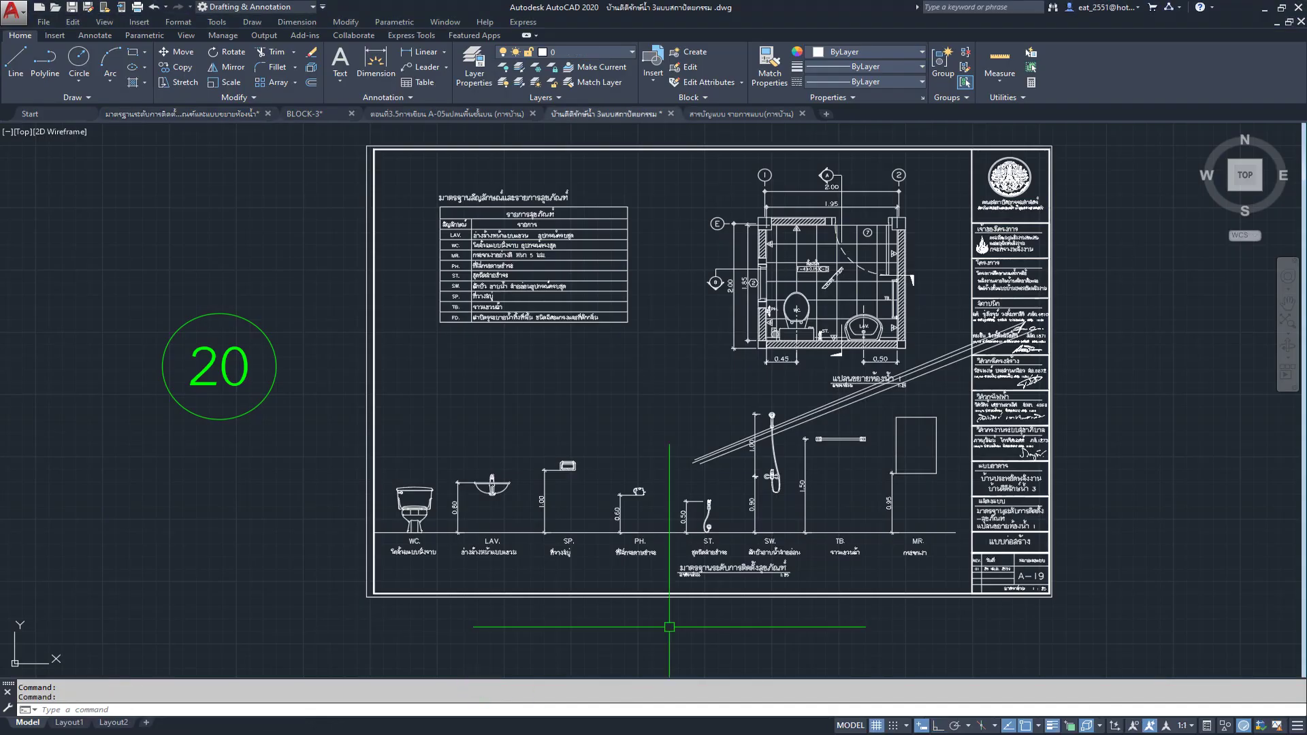
Step: Zoom to sheets 5, 6, 15, 16, 25, 26 and centre on the ladder detail
scroll(671, 321, down, 5)
scroll(685, 312, down, 4)
scroll(599, 423, up, 2)
scroll(622, 320, up, 1)
middle_drag(621, 320, 665, 525)
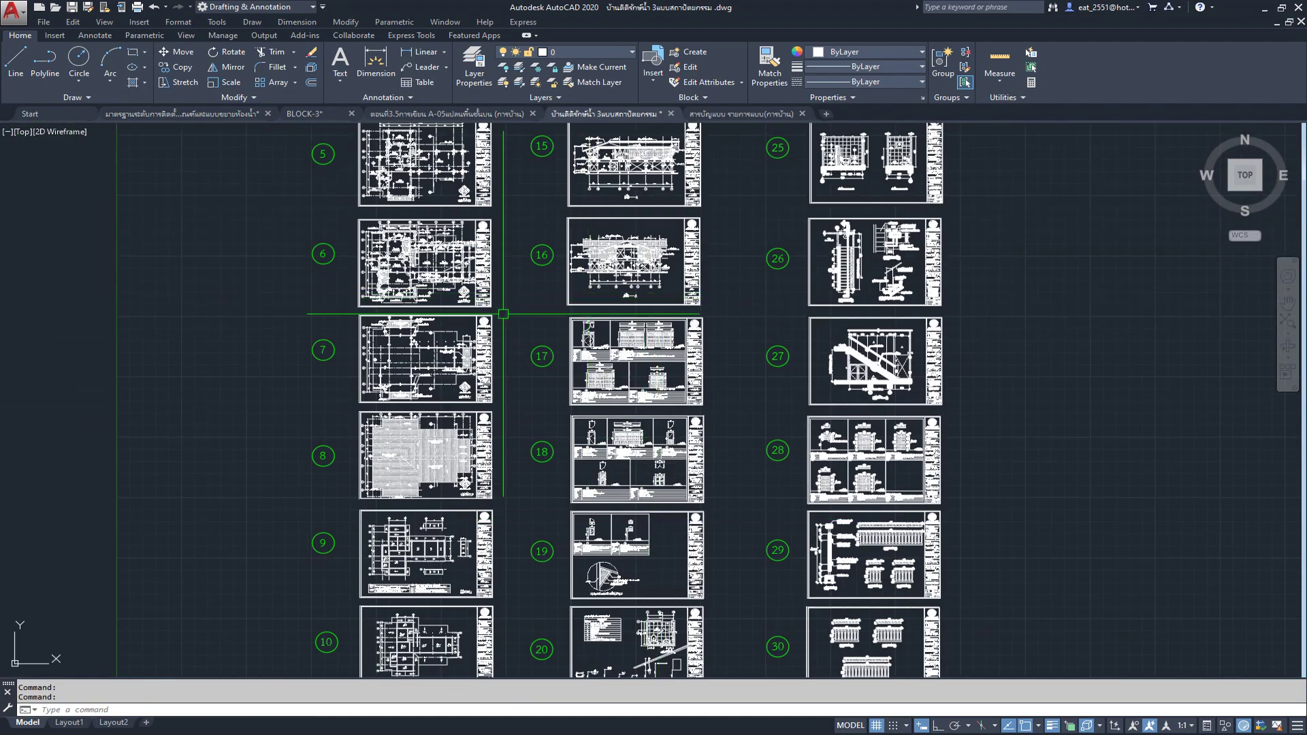
scroll(681, 293, up, 1)
scroll(612, 273, up, 3)
scroll(511, 245, up, 3)
scroll(446, 230, up, 2)
scroll(442, 307, up, 1)
scroll(437, 341, up, 2)
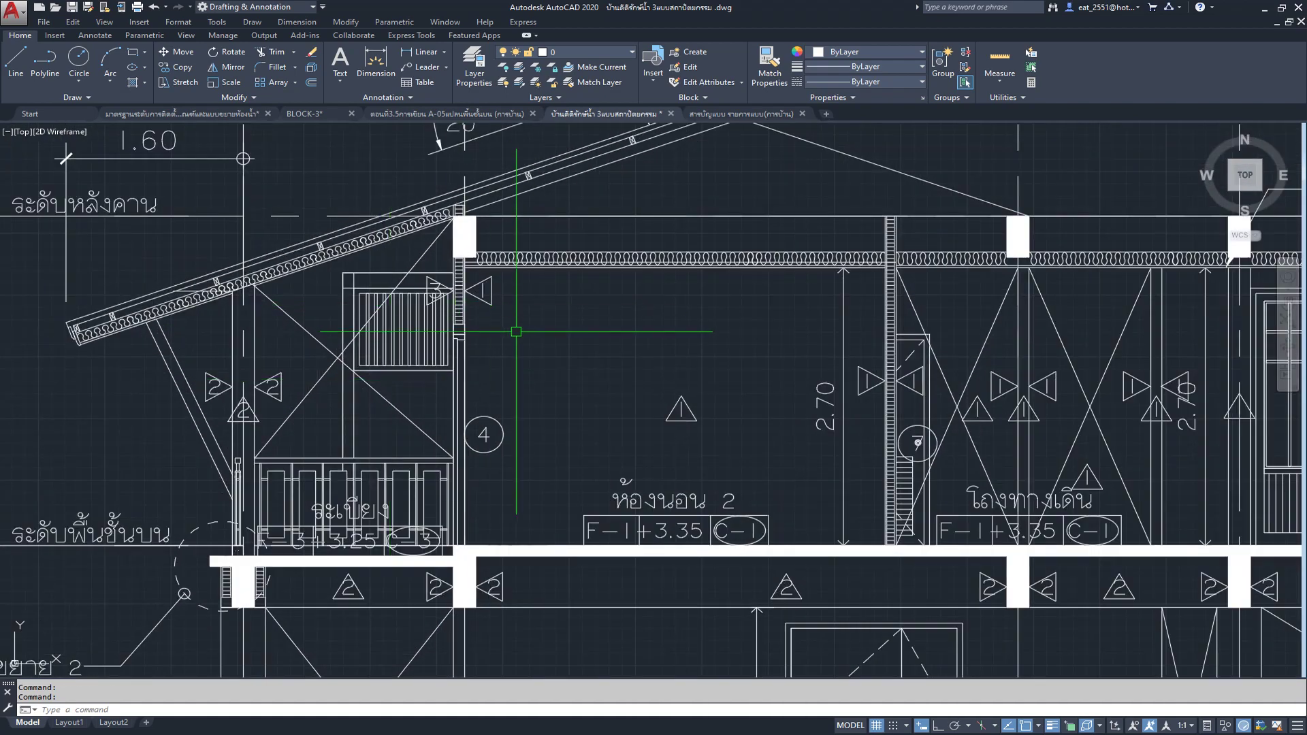
scroll(443, 424, up, 2)
middle_drag(421, 373, 432, 292)
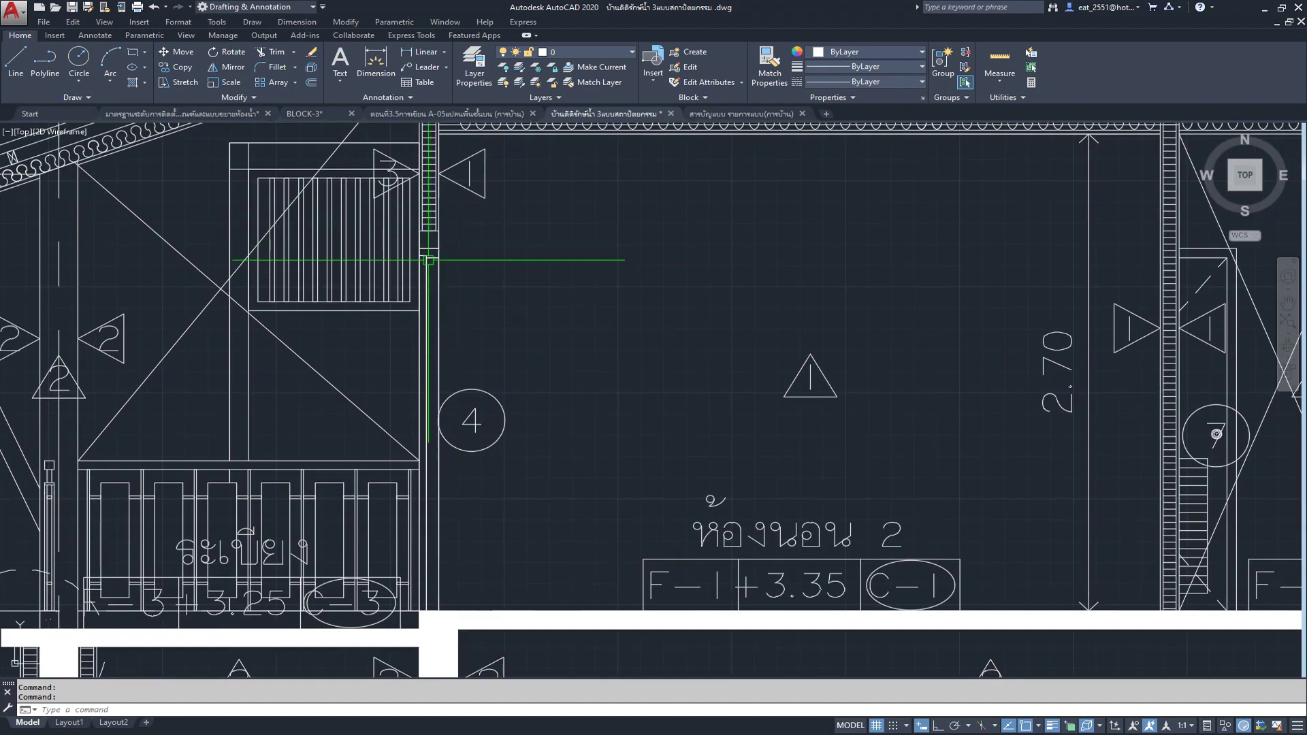
scroll(428, 245, up, 5)
scroll(428, 245, down, 3)
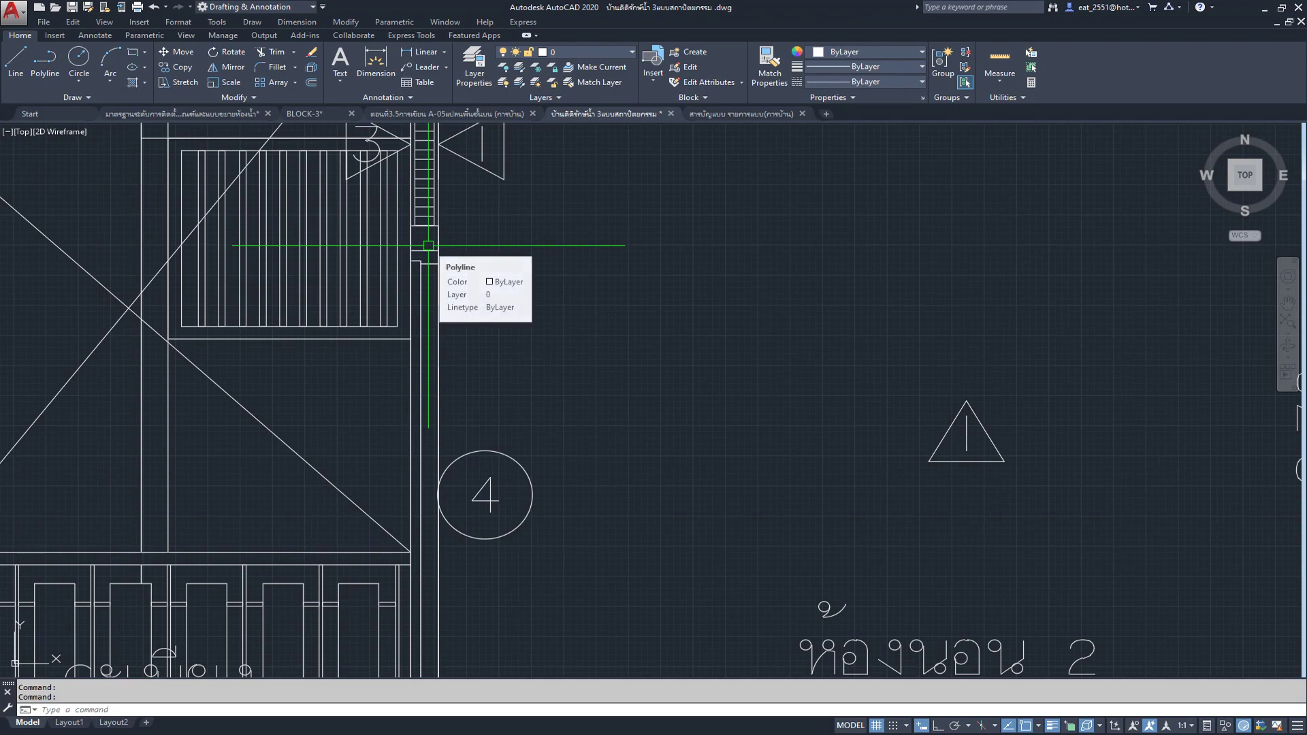
scroll(428, 245, down, 3)
Step: Pan past the corridor and bedroom 2 to bring sheets 14–17 and 24–27 into view
middle_drag(928, 373, 512, 365)
scroll(513, 365, down, 2)
scroll(714, 299, down, 2)
scroll(714, 292, down, 3)
scroll(719, 288, down, 2)
scroll(719, 288, down, 3)
middle_drag(719, 408, 580, 184)
scroll(790, 365, down, 3)
middle_drag(835, 389, 690, 523)
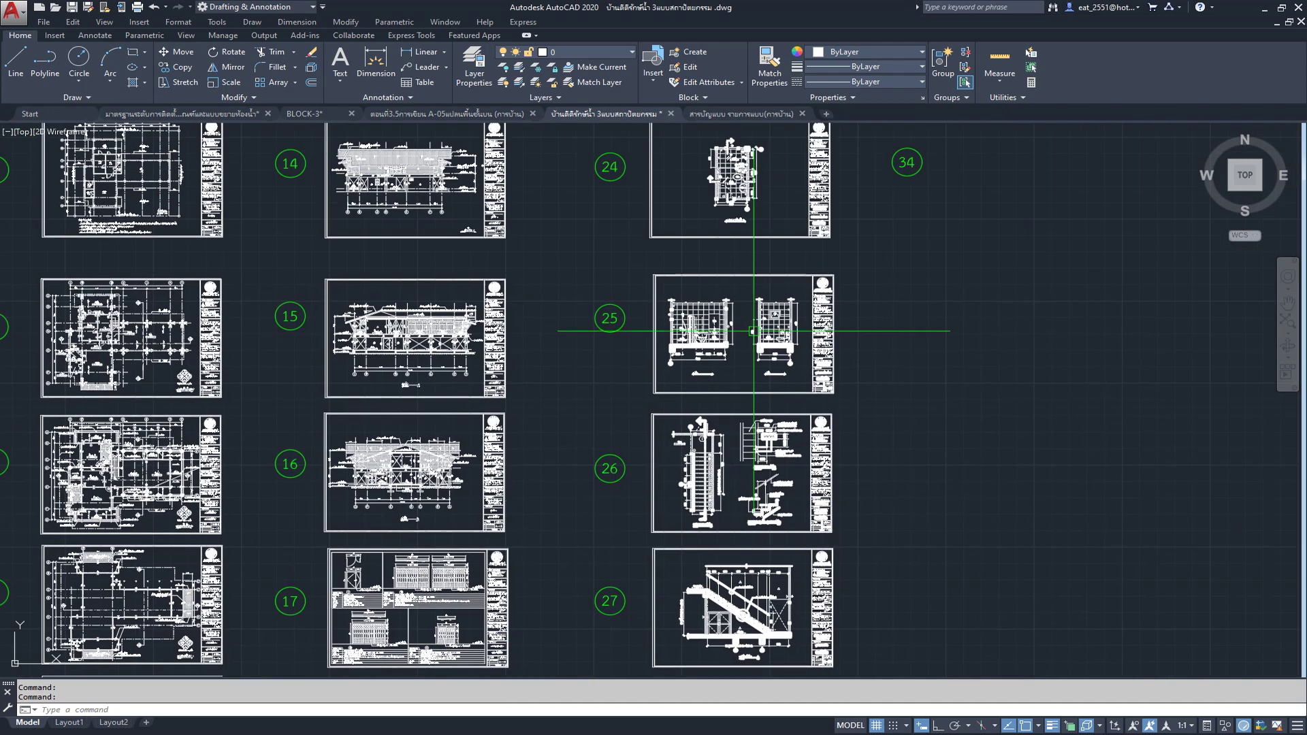
Step: Zoom in on sheet 25's bathroom wall elevations, then switch to the BLOCK-3 drawing
scroll(752, 325, up, 2)
scroll(646, 310, up, 5)
scroll(507, 294, up, 1)
scroll(507, 294, up, 1)
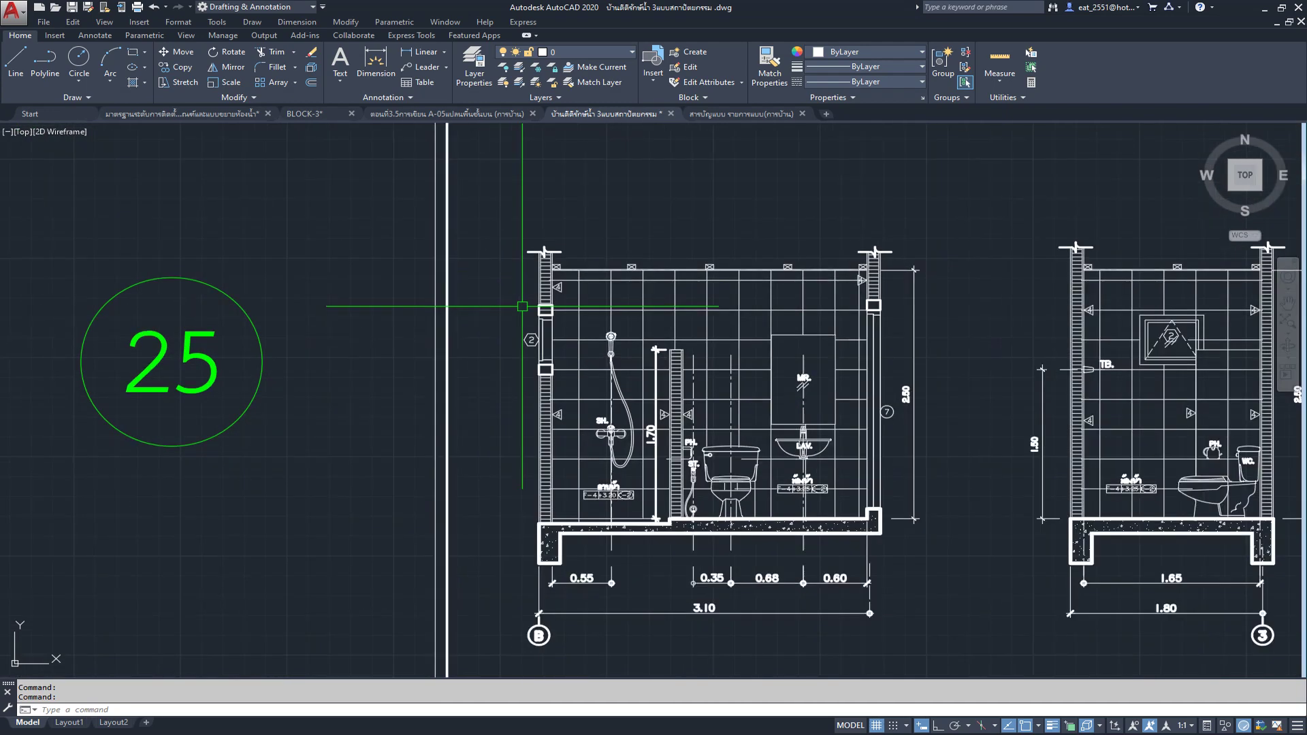
scroll(517, 301, up, 2)
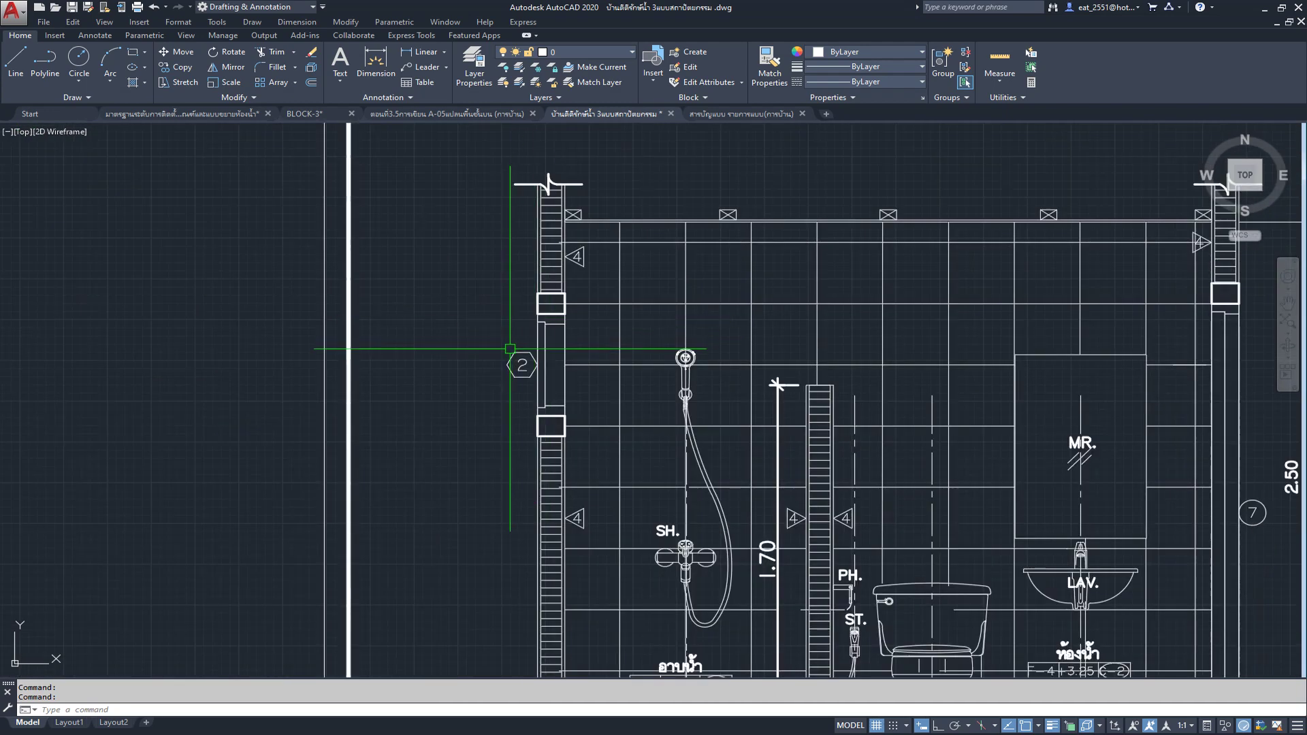
scroll(511, 352, down, 3)
scroll(511, 353, down, 1)
scroll(905, 428, up, 3)
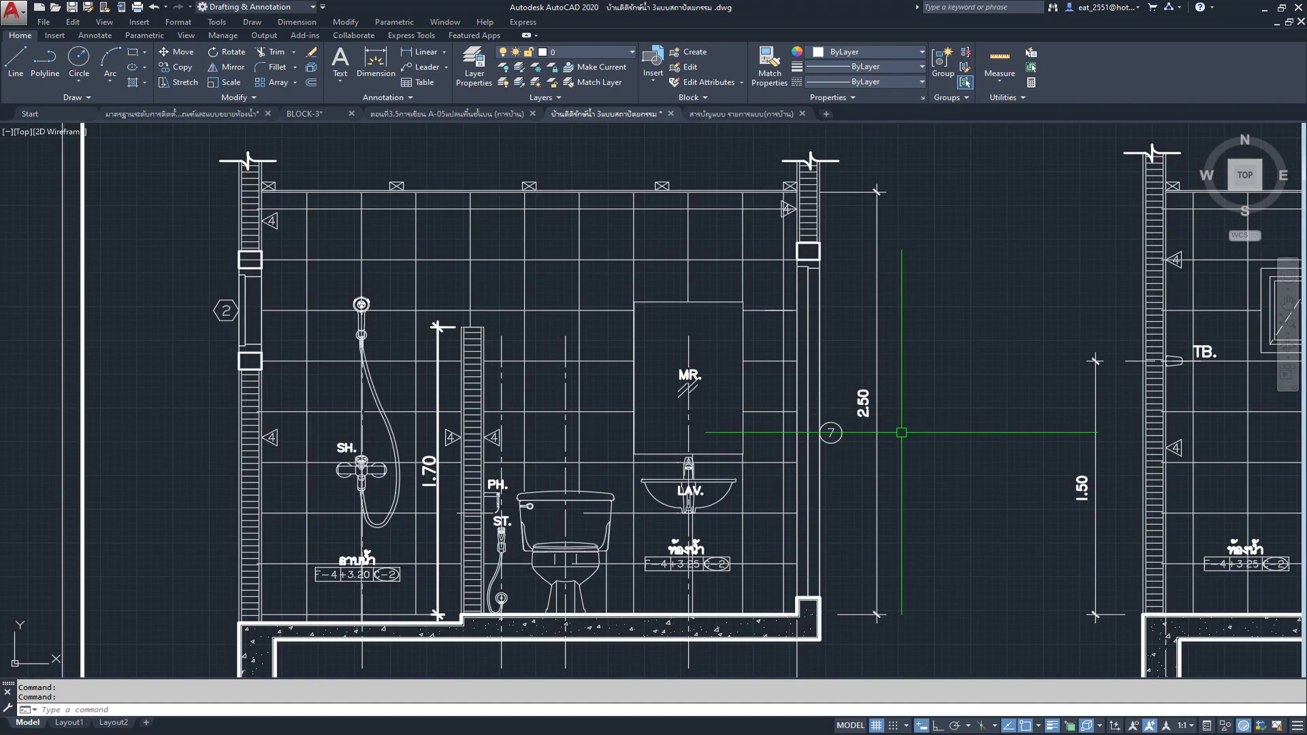
scroll(815, 258, up, 2)
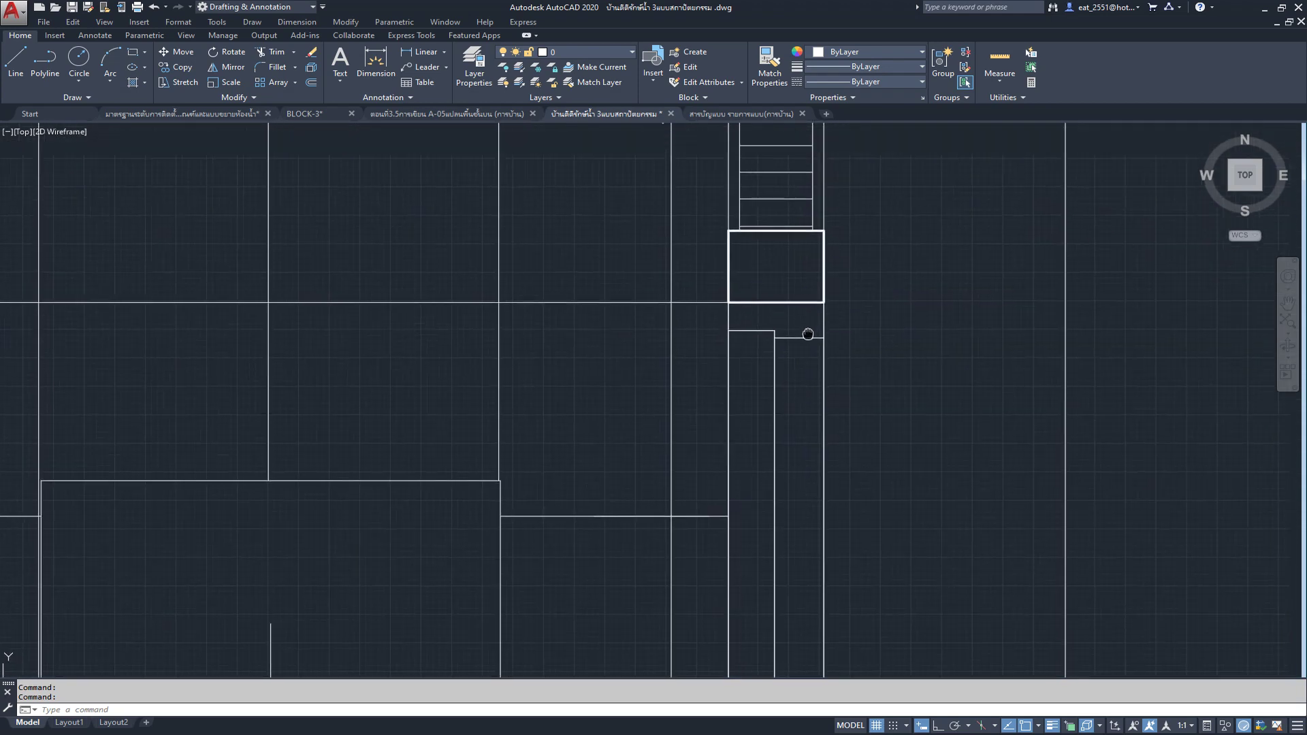
scroll(804, 311, down, 3)
scroll(801, 310, down, 3)
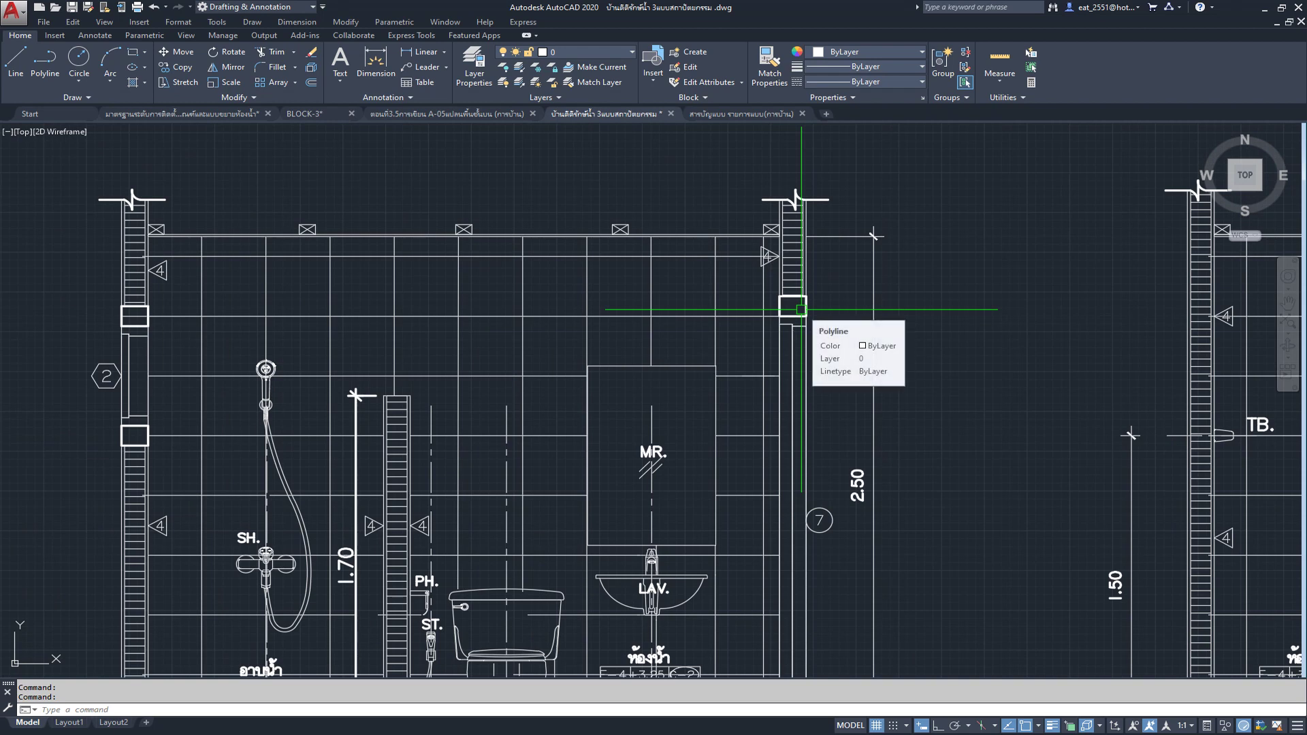
click(305, 113)
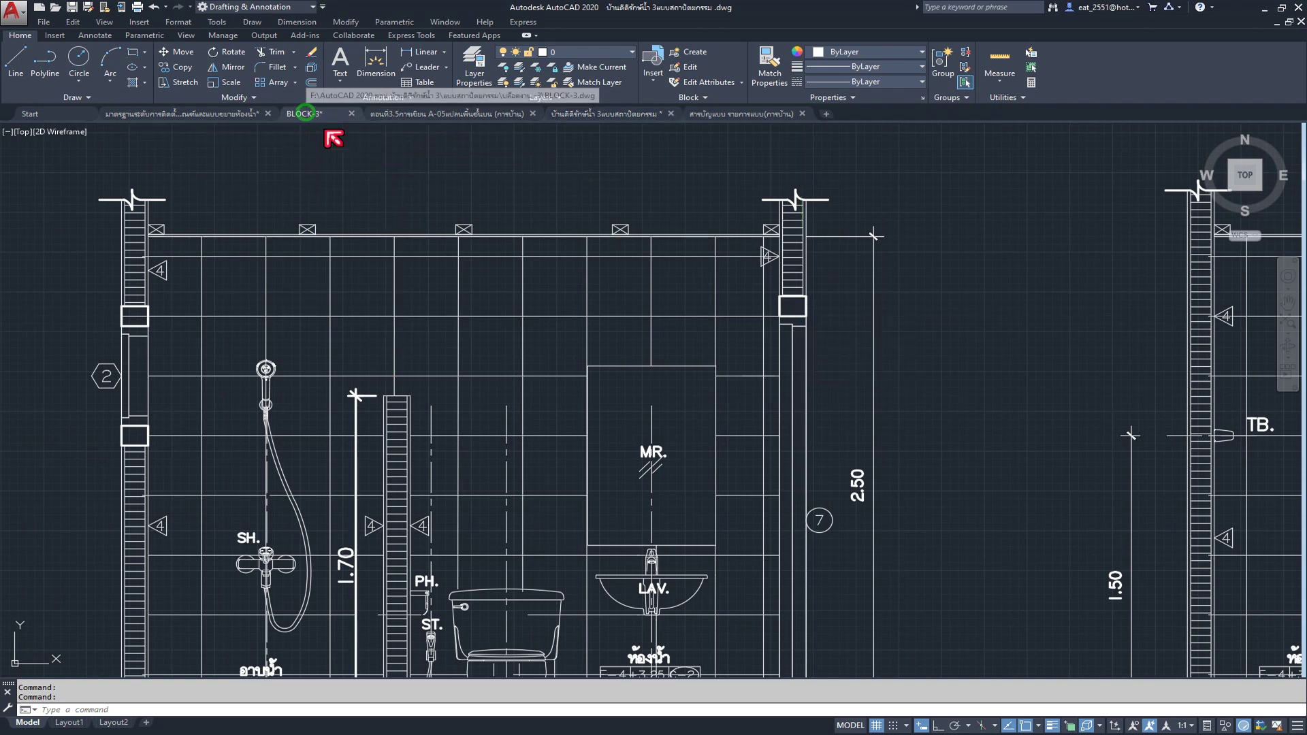
scroll(578, 467, down, 1)
scroll(616, 432, down, 1)
scroll(650, 405, down, 1)
middle_drag(656, 400, 608, 568)
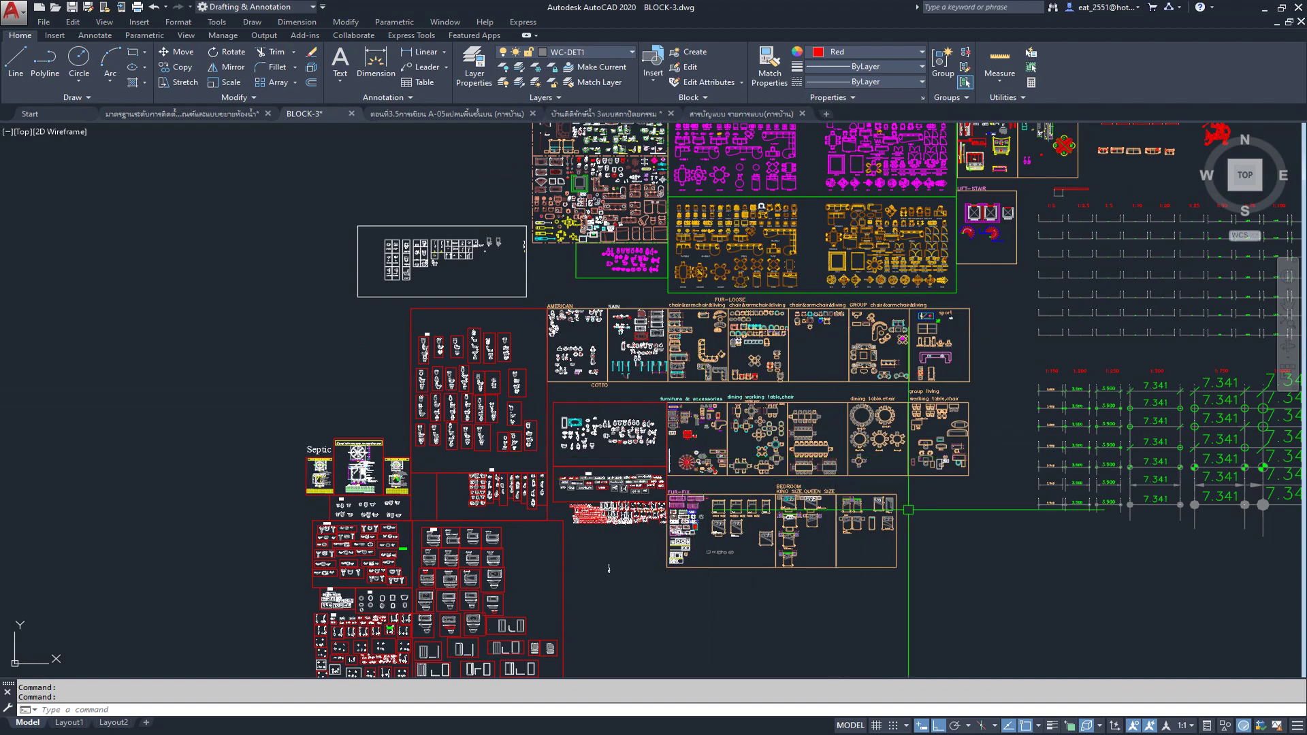
middle_drag(608, 569, 199, 563)
middle_drag(1161, 458, 720, 458)
scroll(719, 458, up, 4)
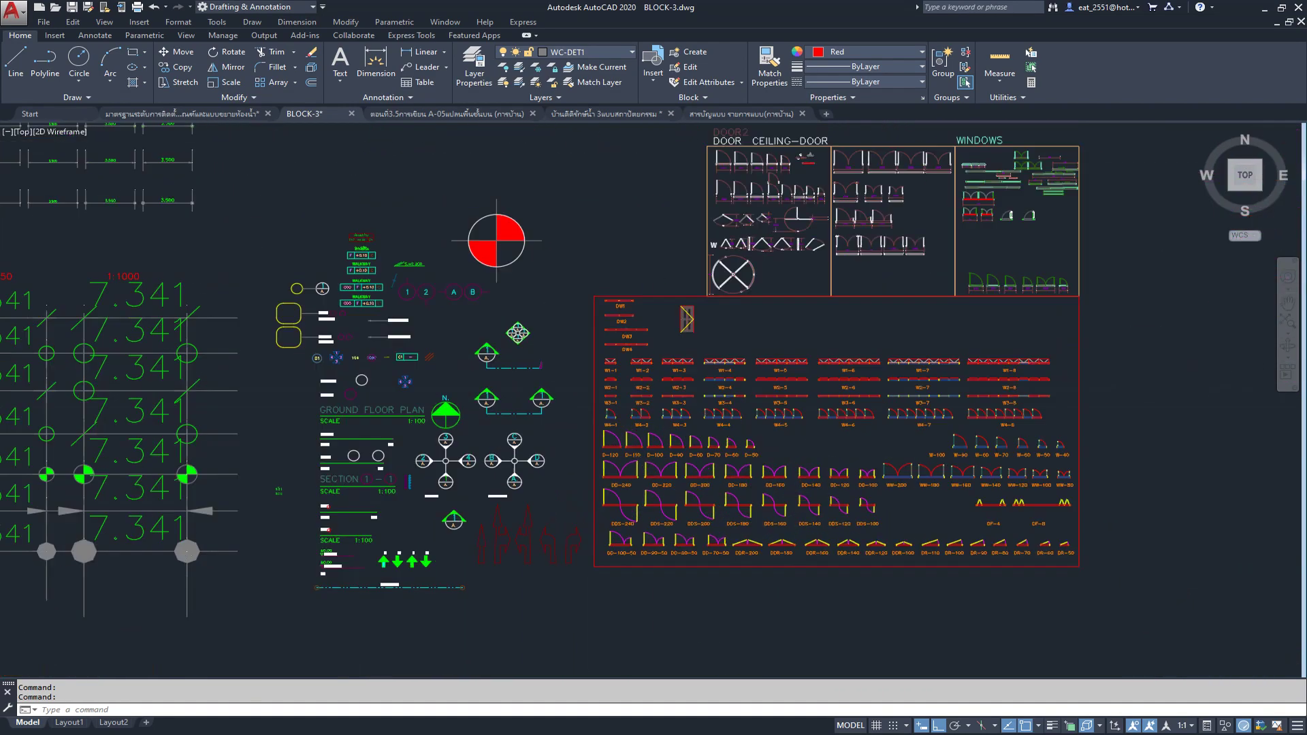
scroll(719, 458, up, 1)
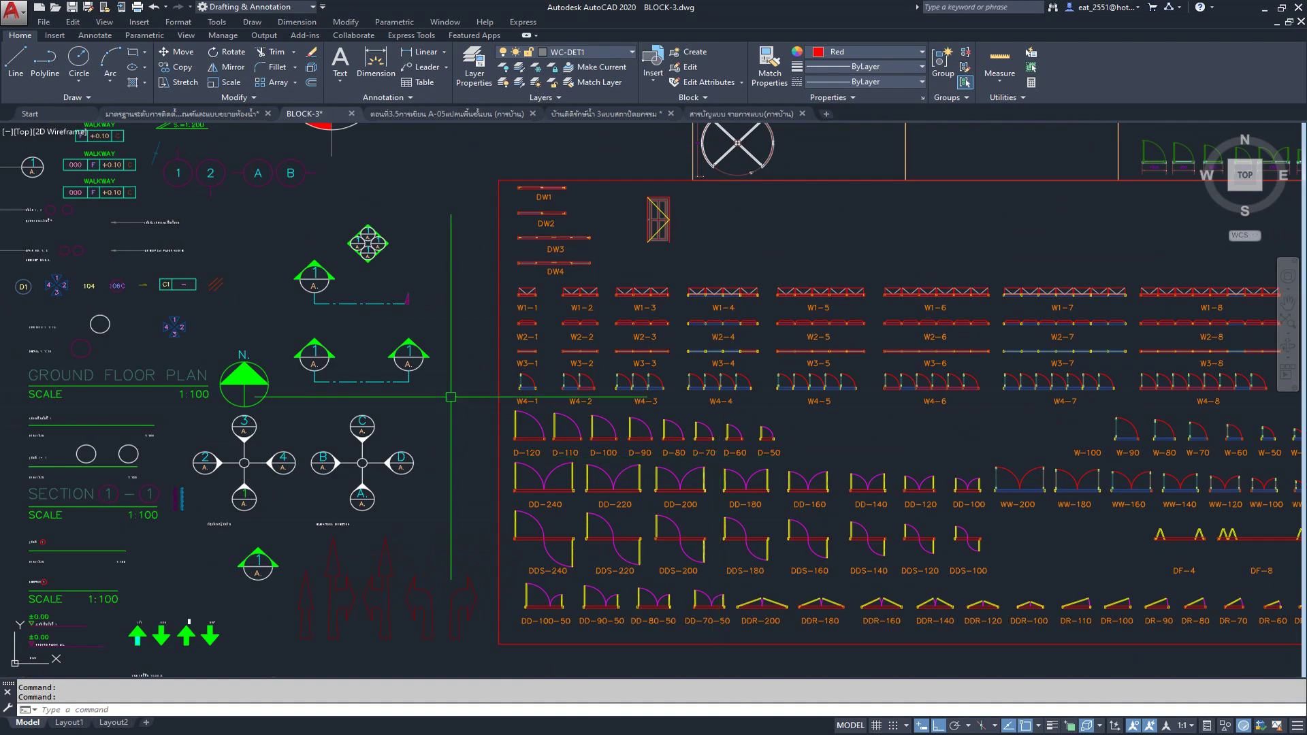
scroll(597, 295, up, 4)
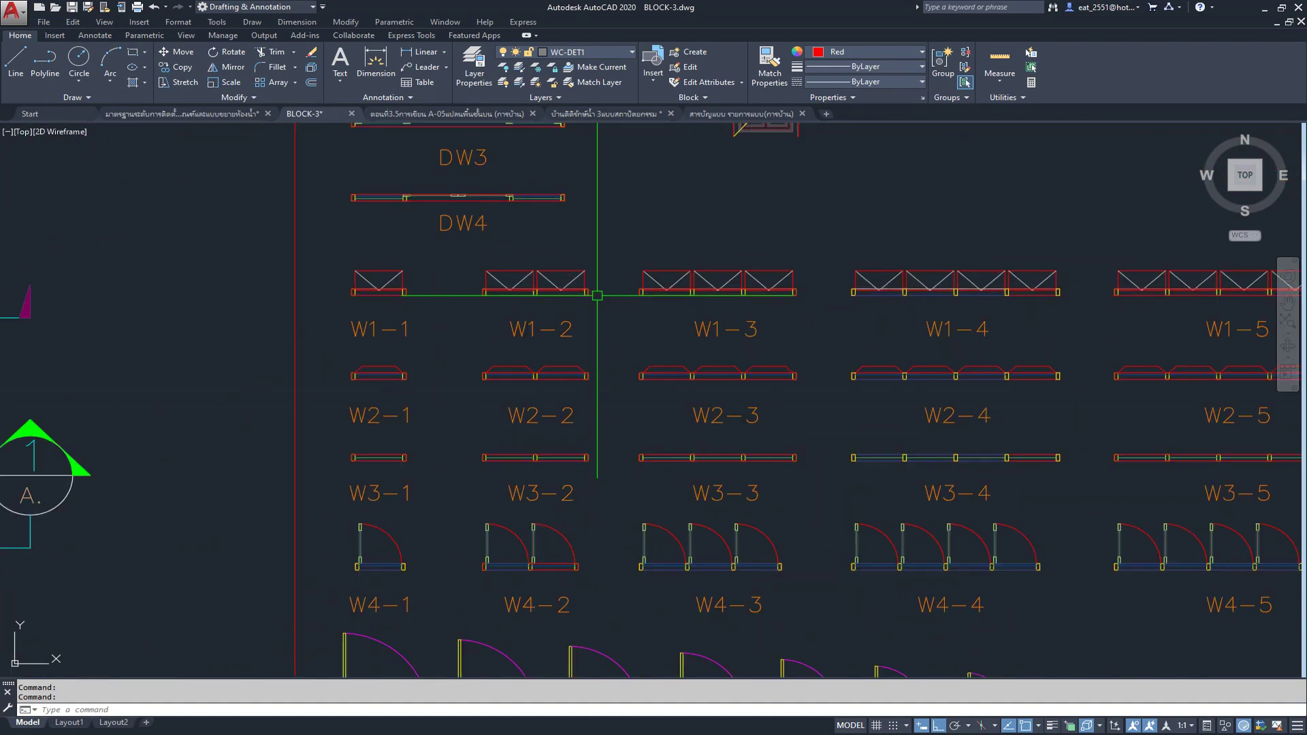
scroll(596, 295, down, 2)
scroll(592, 292, down, 3)
middle_drag(582, 306, 579, 390)
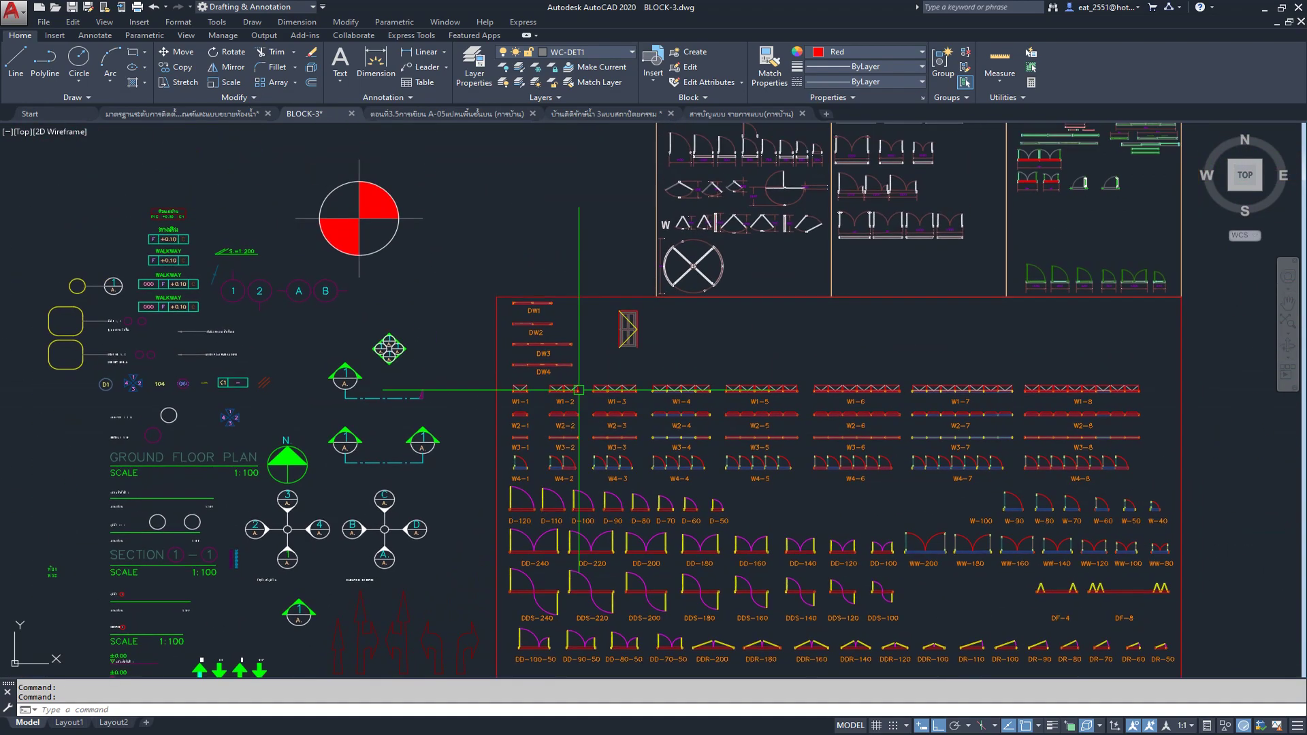
mouse_move(579, 463)
middle_down()
mouse_move(456, 524)
mouse_move(472, 530)
middle_up()
scroll(456, 524, down, 2)
scroll(454, 502, down, 2)
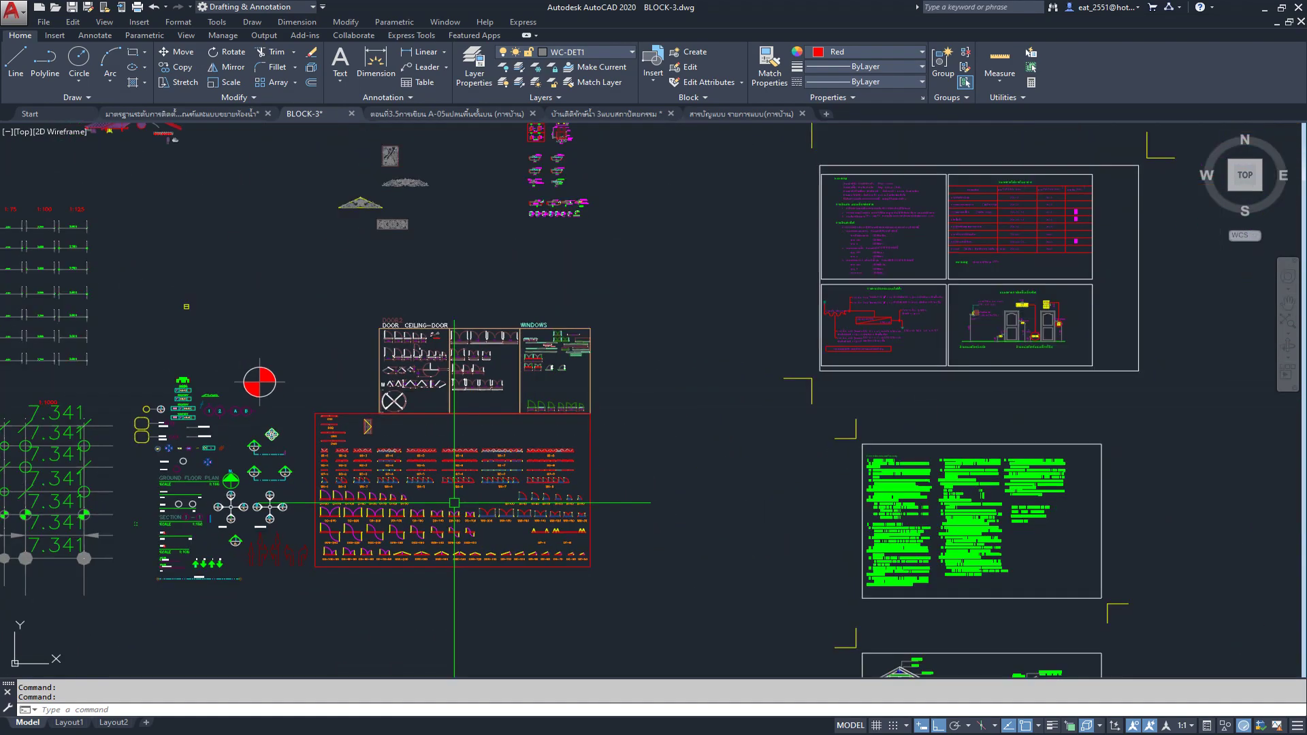
middle_drag(409, 393, 496, 451)
scroll(572, 306, up, 4)
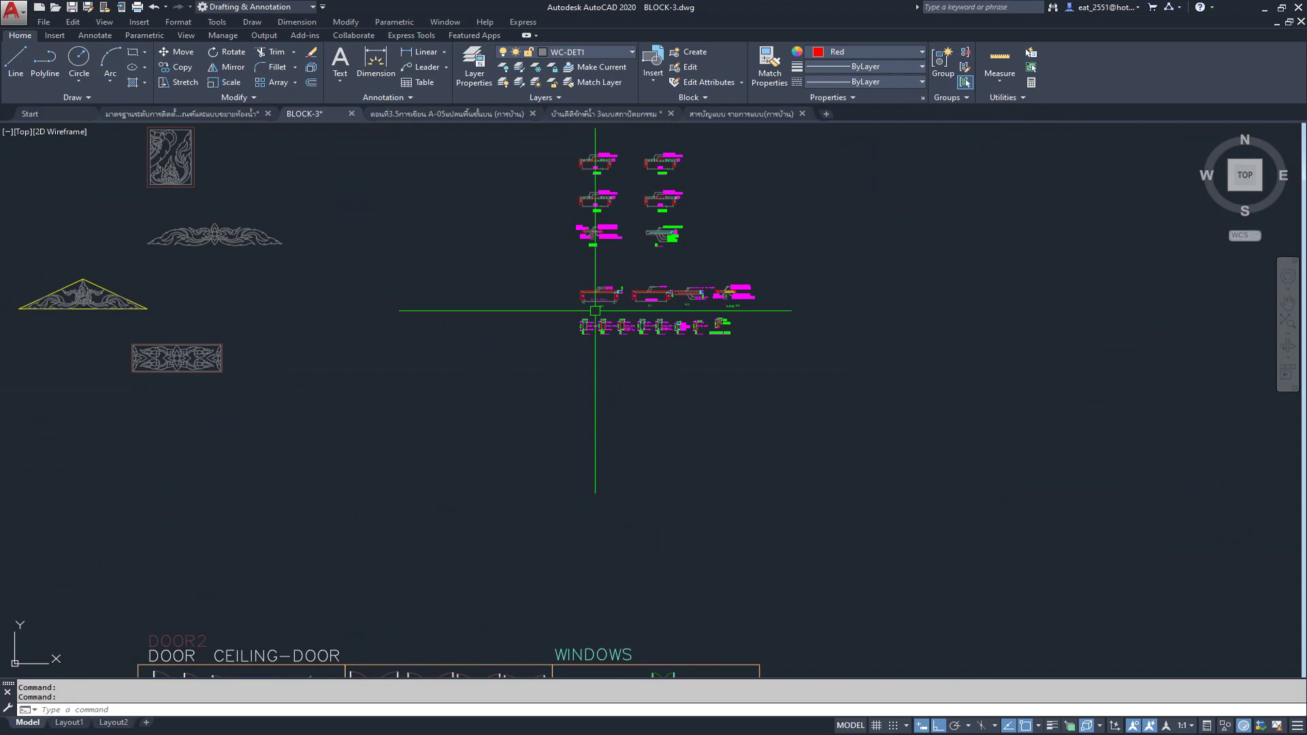
scroll(646, 330, down, 4)
middle_drag(340, 442, 572, 436)
middle_drag(37, 429, 636, 417)
scroll(635, 417, down, 4)
scroll(715, 340, up, 1)
scroll(783, 266, up, 1)
scroll(863, 184, up, 2)
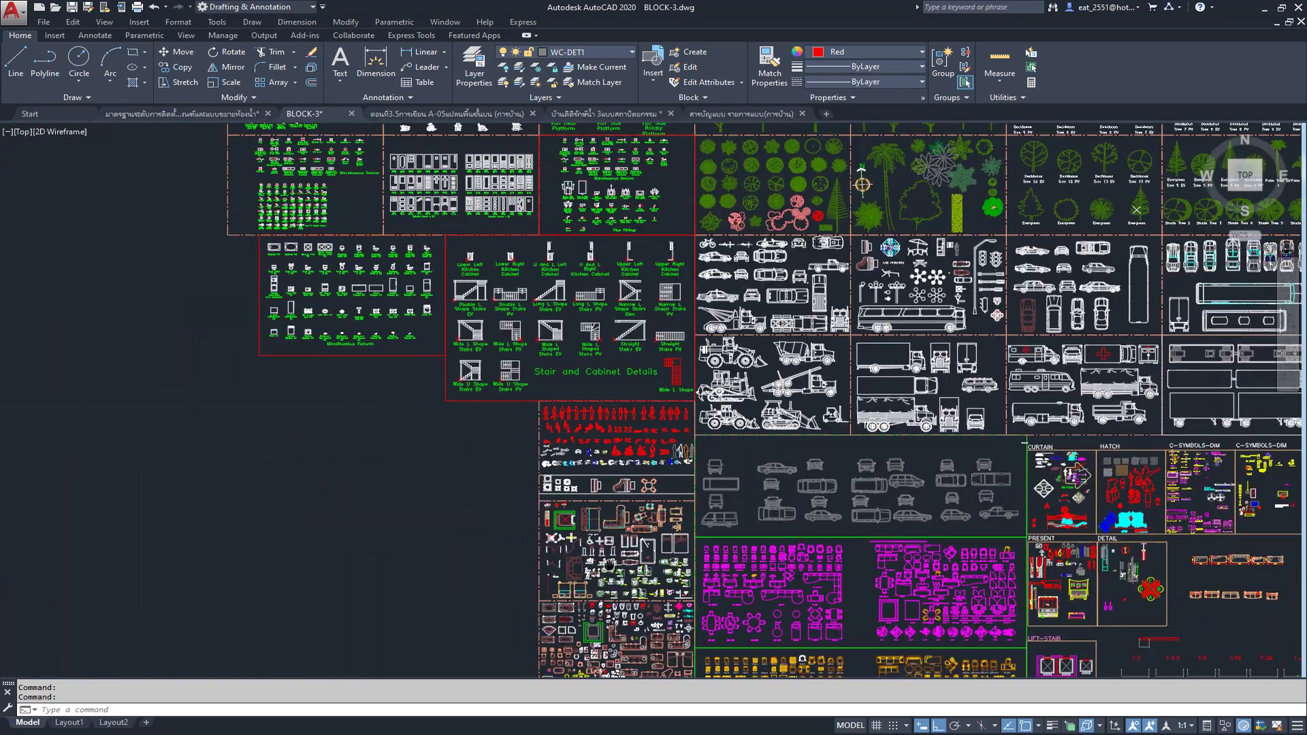
scroll(449, 191, up, 2)
scroll(470, 211, up, 3)
scroll(479, 222, up, 1)
scroll(502, 248, up, 2)
scroll(502, 248, up, 1)
scroll(501, 248, down, 1)
scroll(504, 249, down, 2)
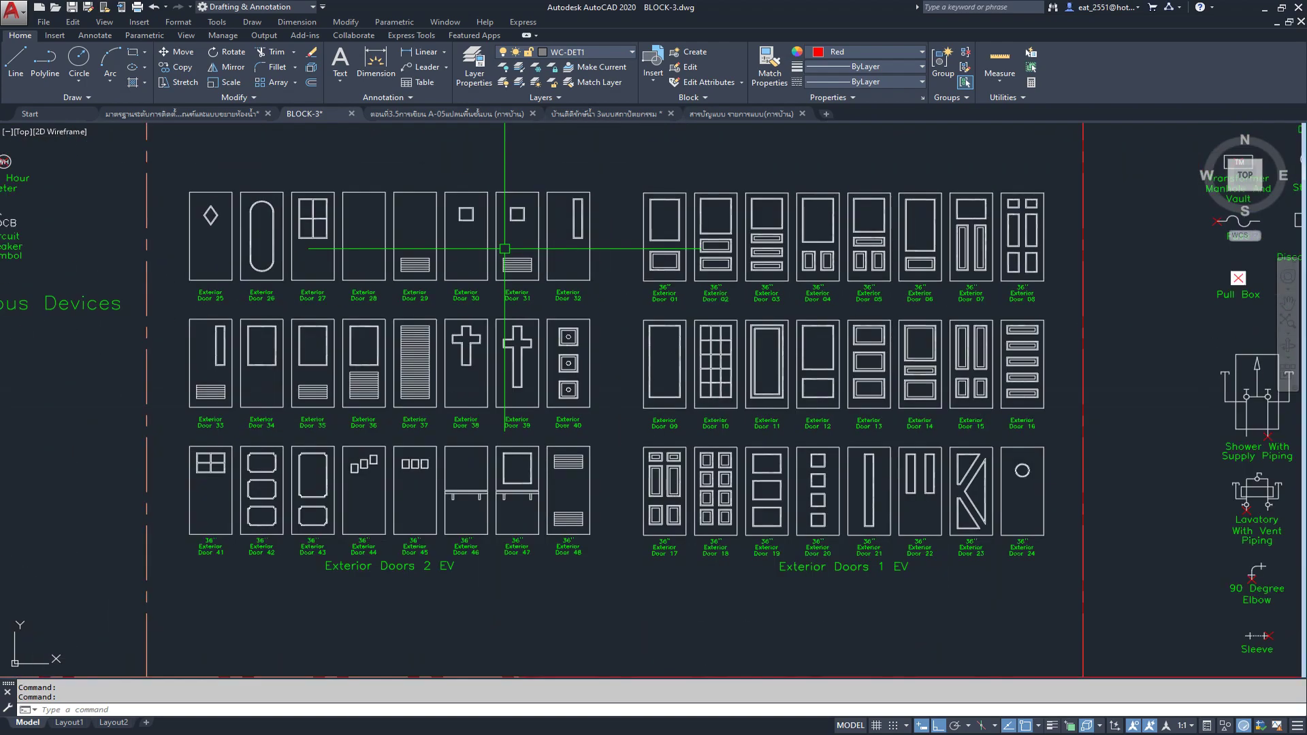
scroll(505, 249, down, 5)
scroll(496, 259, down, 2)
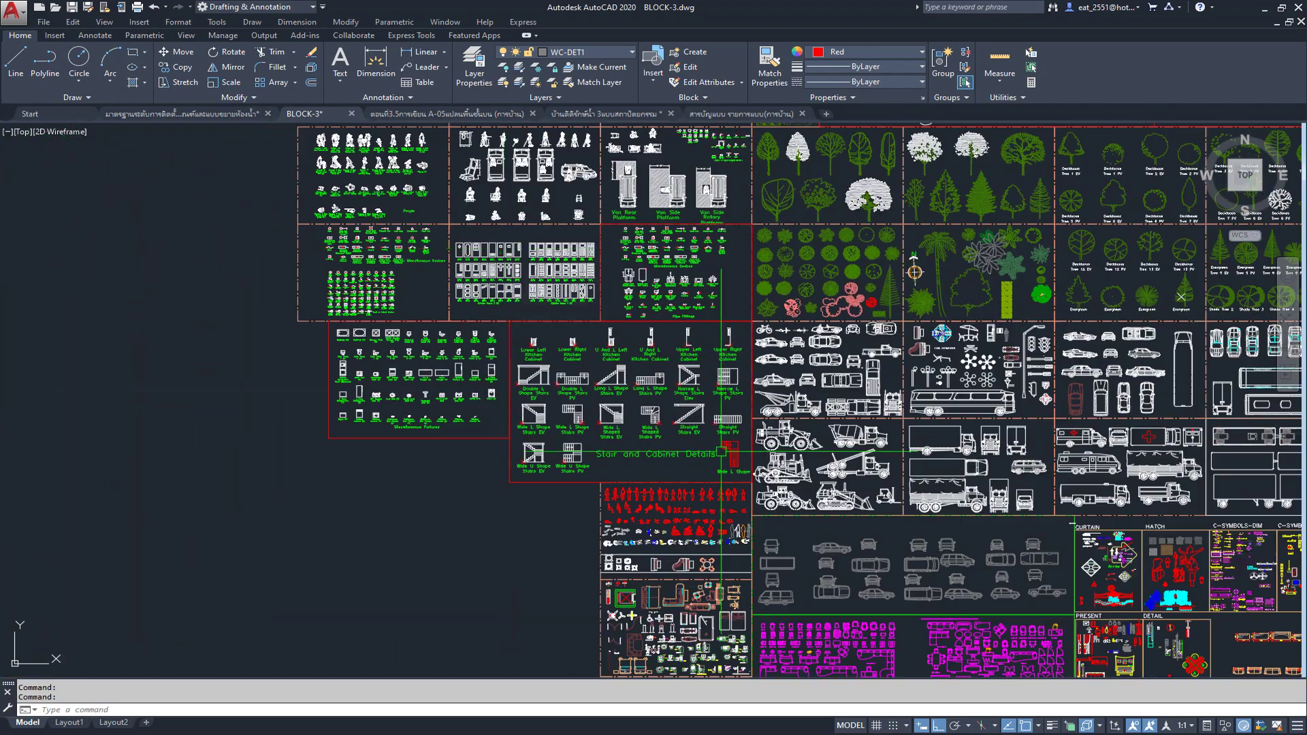
scroll(483, 280, up, 2)
scroll(483, 281, down, 3)
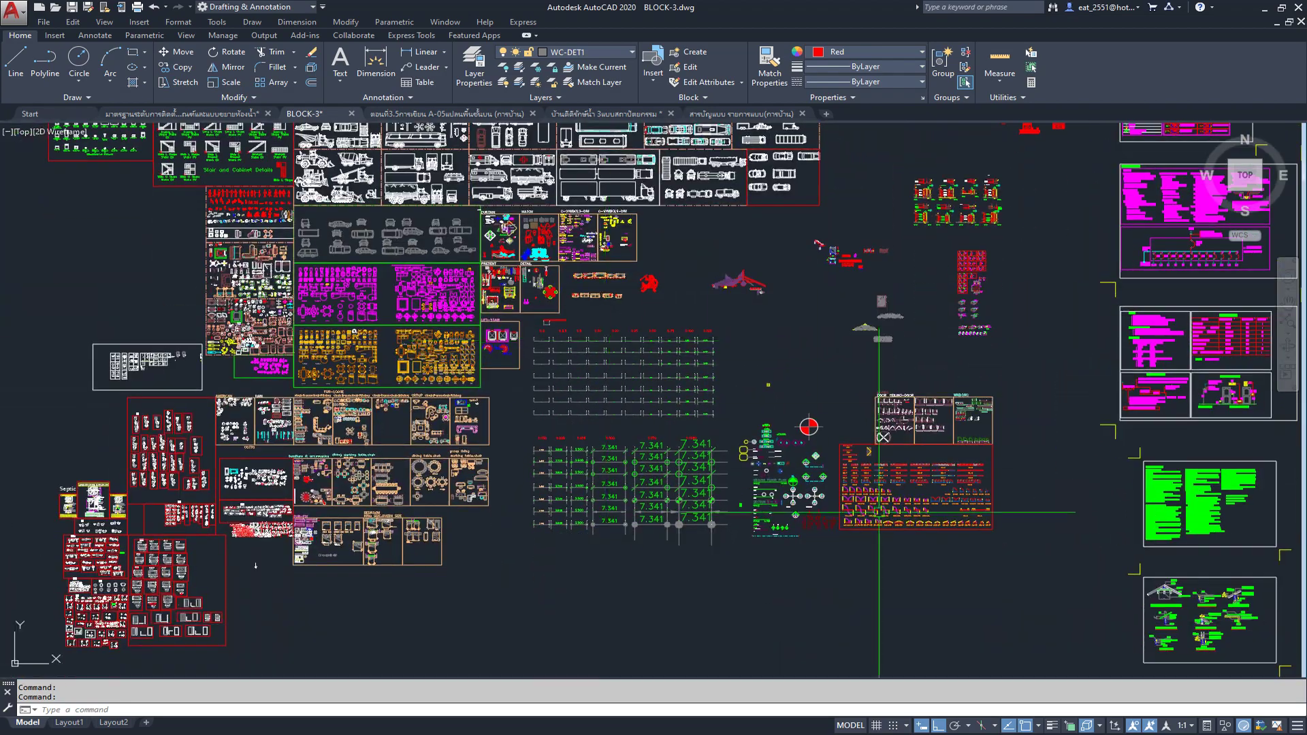
scroll(879, 515, up, 5)
scroll(538, 500, down, 2)
scroll(585, 470, down, 2)
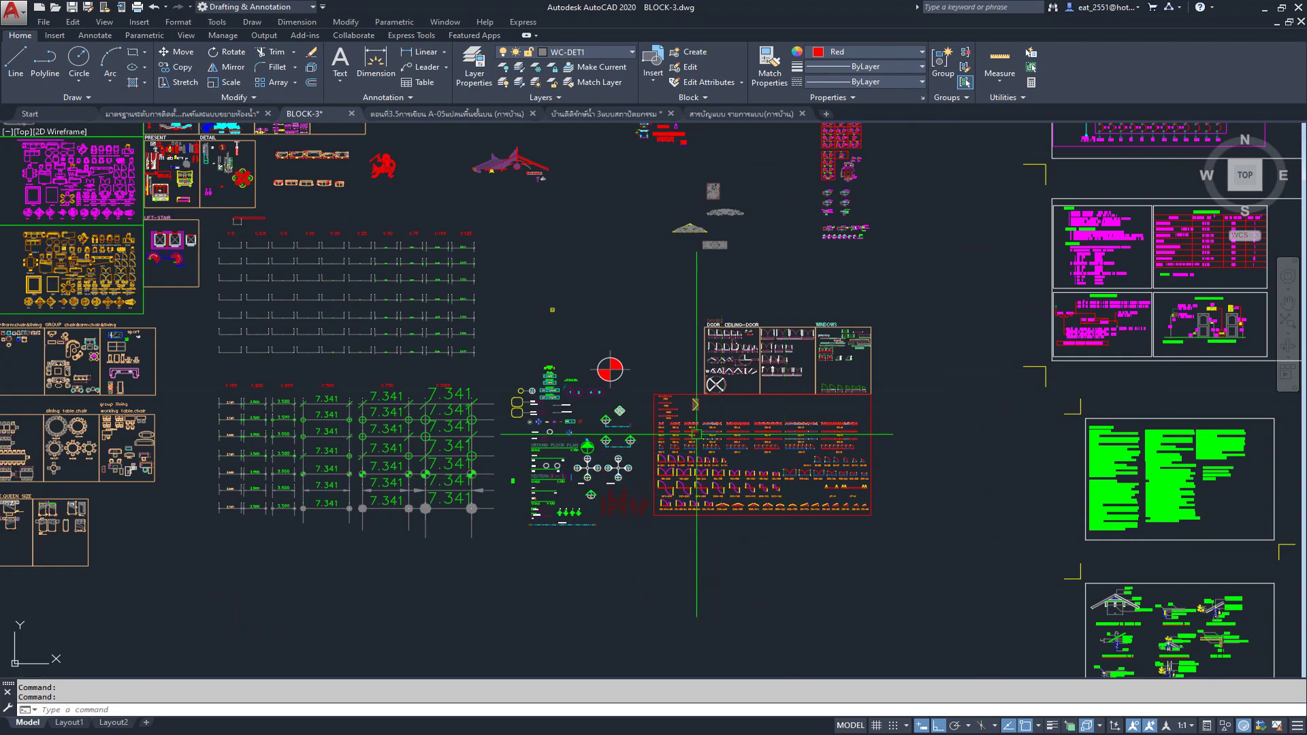
scroll(697, 381, up, 3)
scroll(755, 256, up, 2)
scroll(754, 255, up, 3)
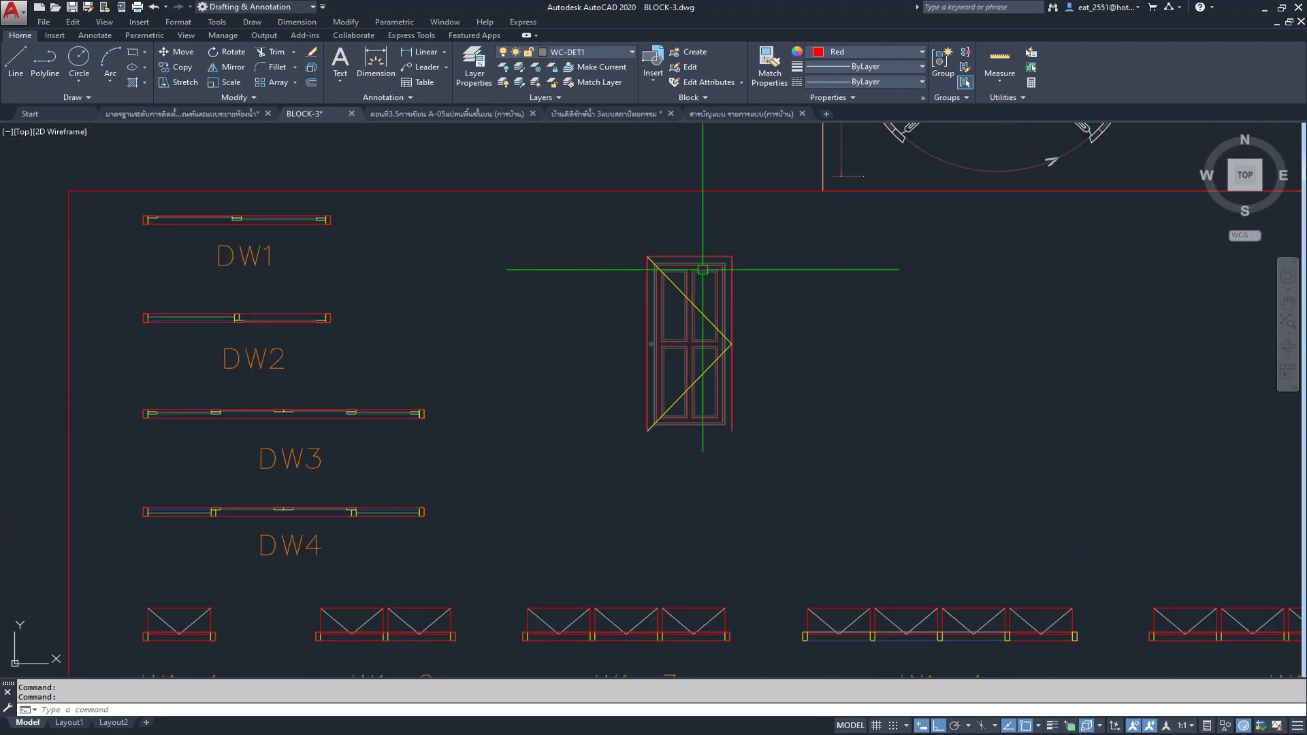
scroll(681, 352, up, 3)
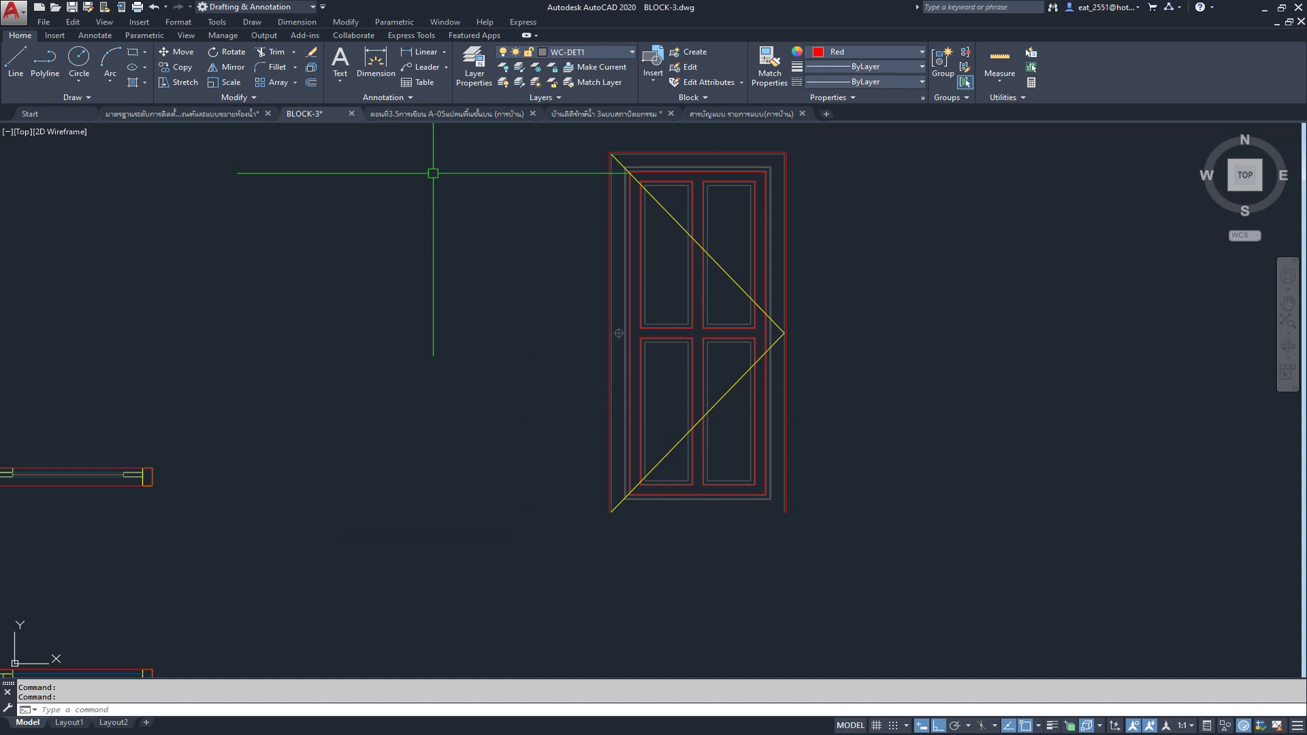
click(207, 109)
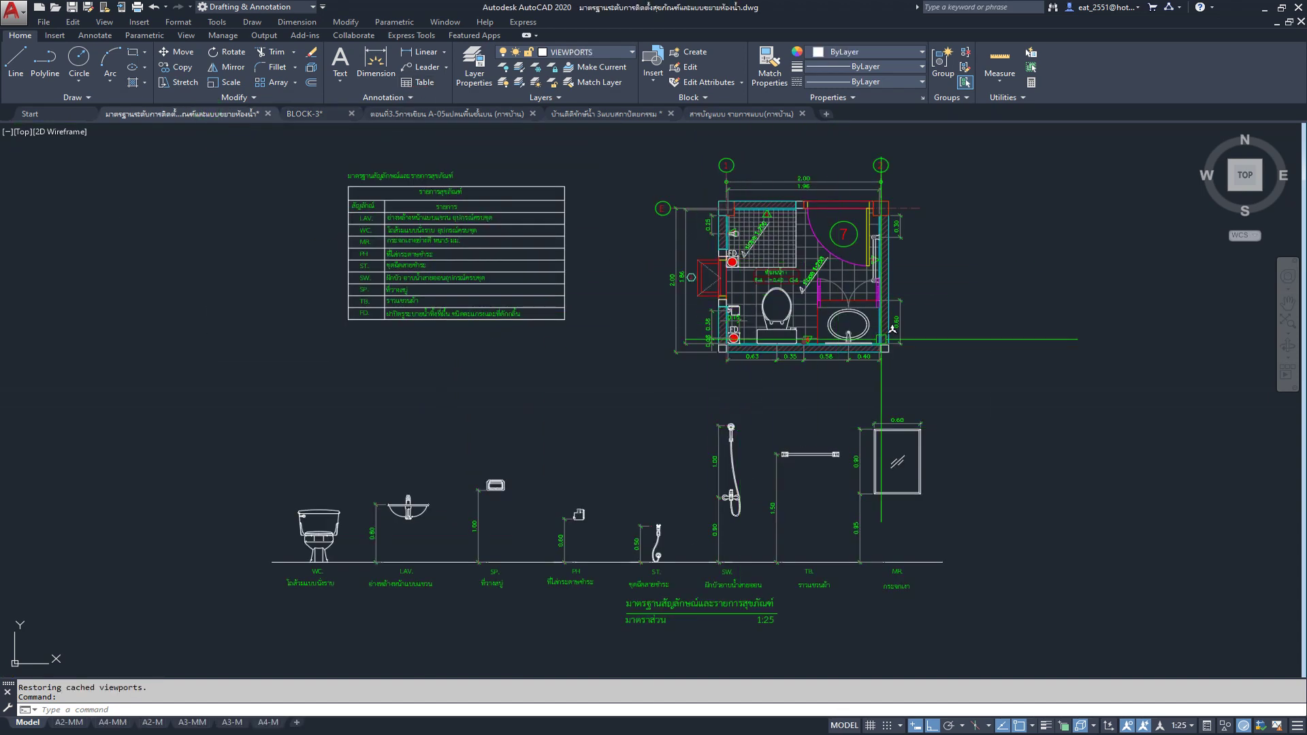
Step: Switch to the house drawing set and pan down to sheets 21 and 31
middle_drag(887, 341, 876, 342)
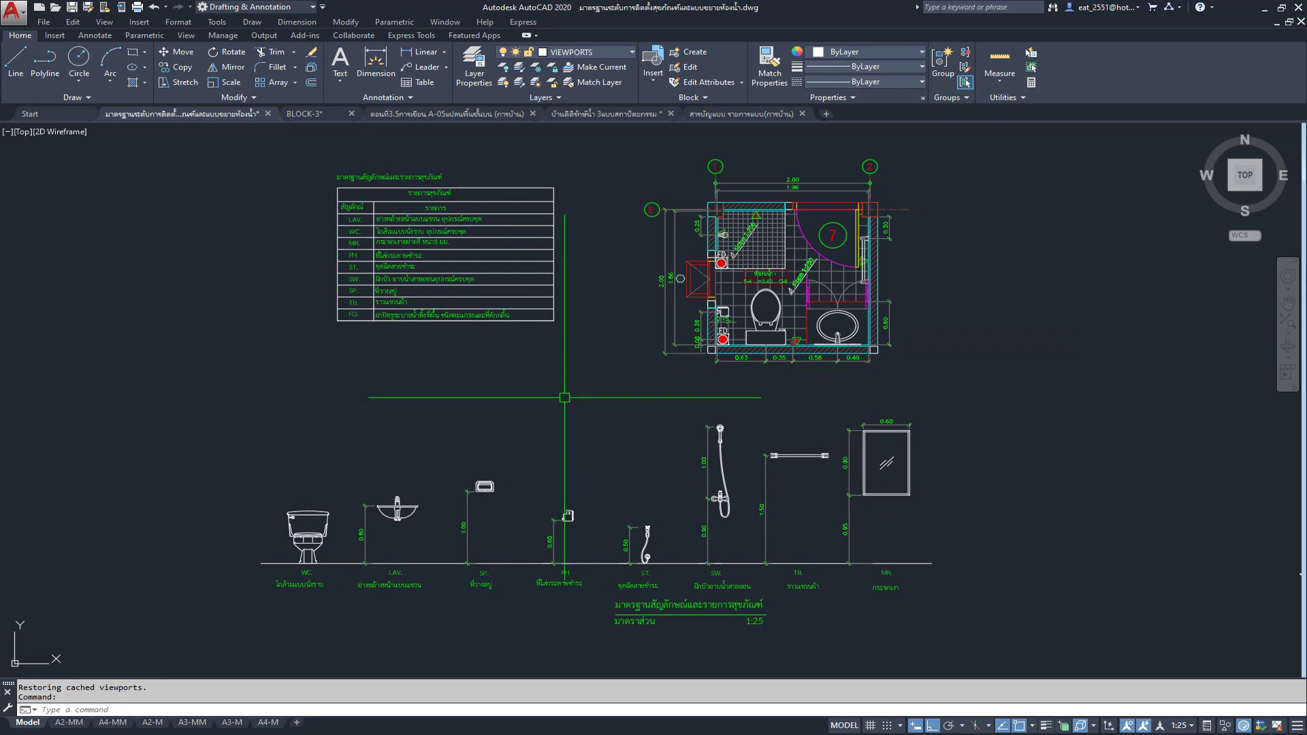
mouse_move(449, 113)
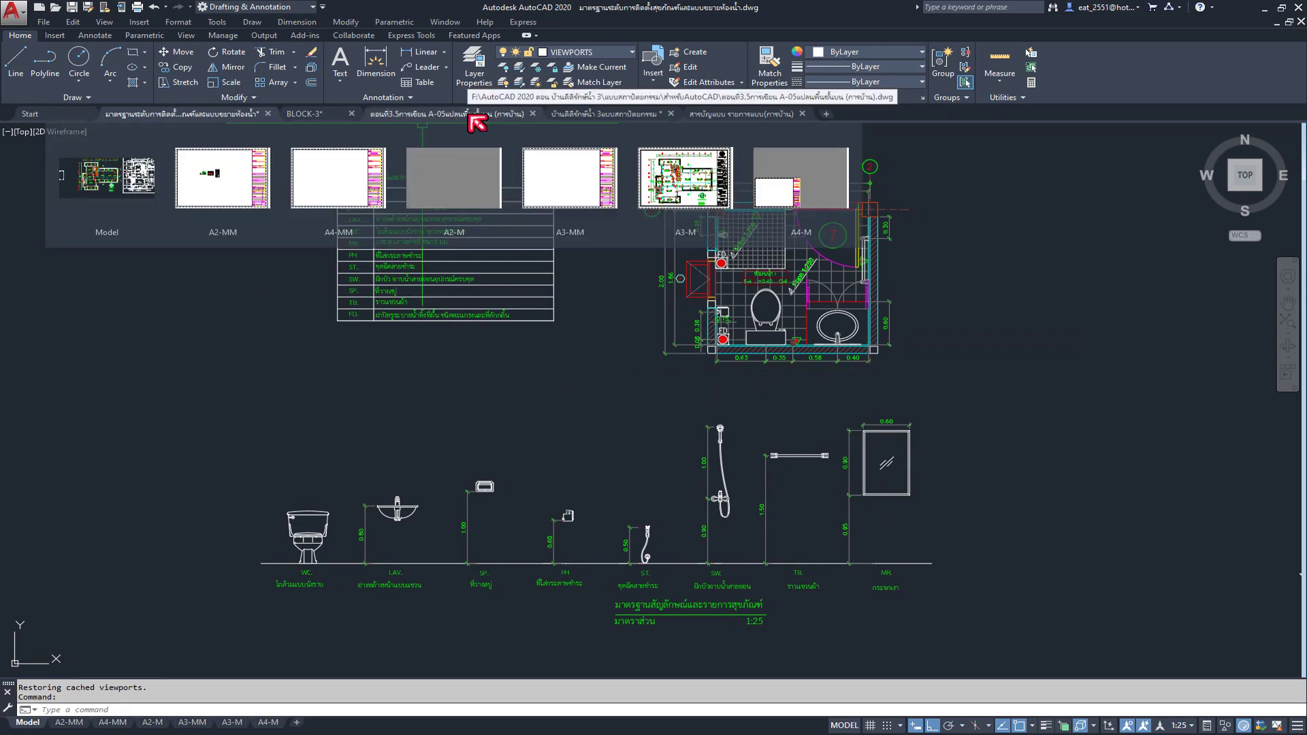
click(572, 114)
scroll(613, 369, down, 3)
middle_drag(607, 380, 599, 585)
middle_drag(633, 257, 621, 671)
middle_drag(619, 204, 613, 525)
scroll(612, 521, up, 5)
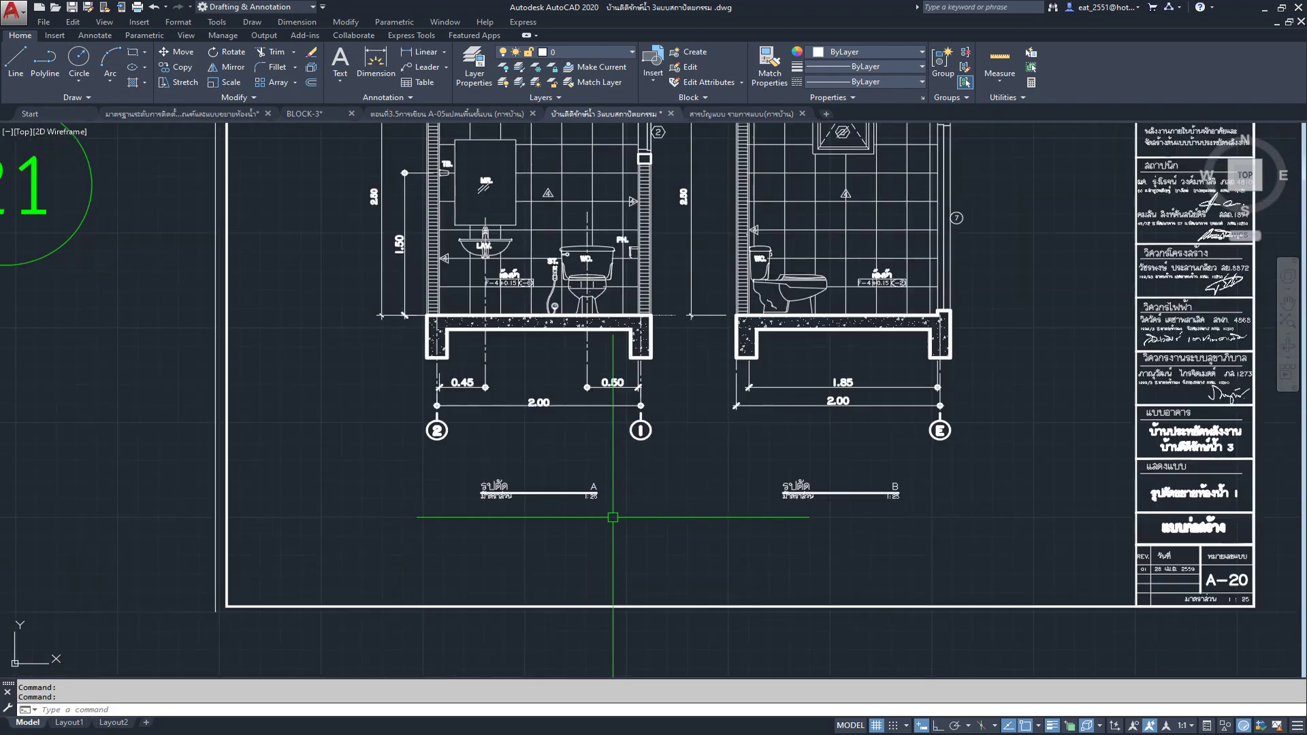
scroll(612, 477, up, 2)
scroll(530, 278, up, 2)
scroll(529, 278, down, 1)
scroll(673, 226, down, 4)
scroll(655, 221, down, 2)
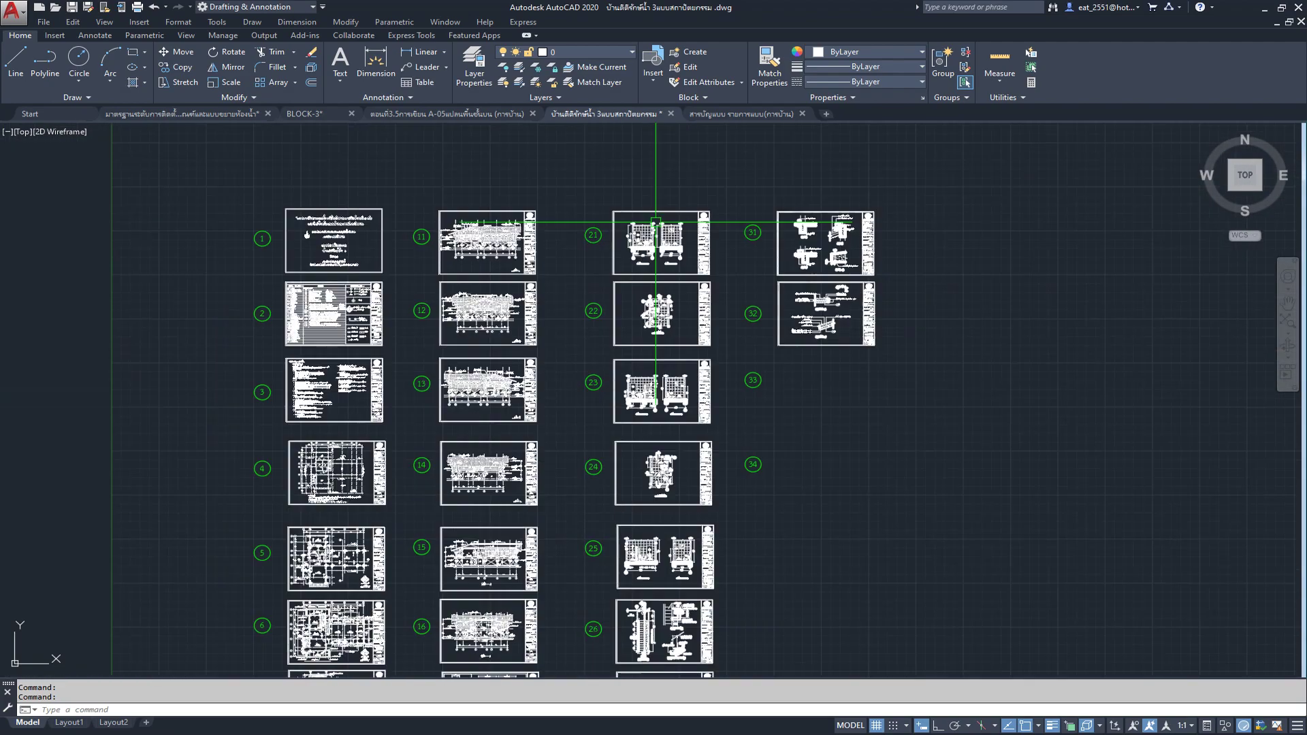
Step: Look over sheets 7–10 and 17–20, then show the bathroom drawing's A3-M sheet
middle_drag(548, 555, 613, 286)
middle_drag(548, 630, 547, 391)
scroll(548, 391, up, 5)
scroll(595, 422, up, 4)
scroll(584, 367, up, 2)
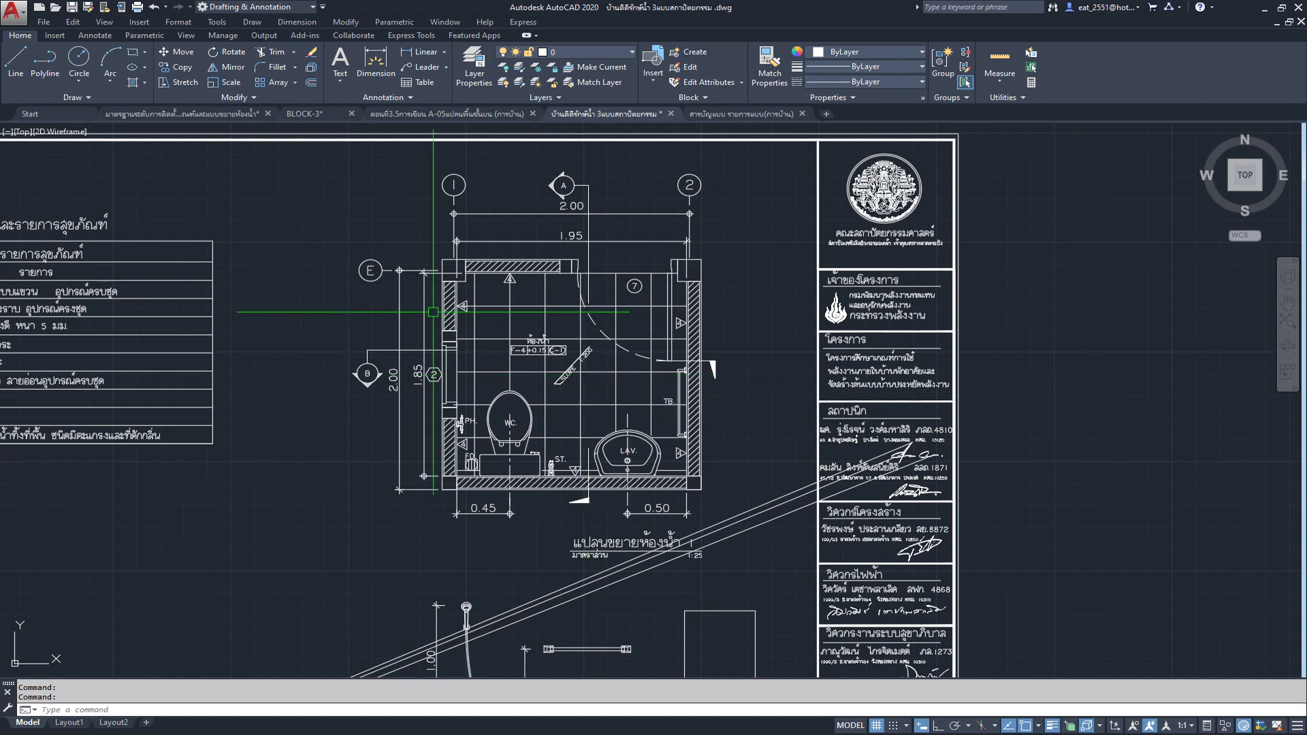
click(251, 113)
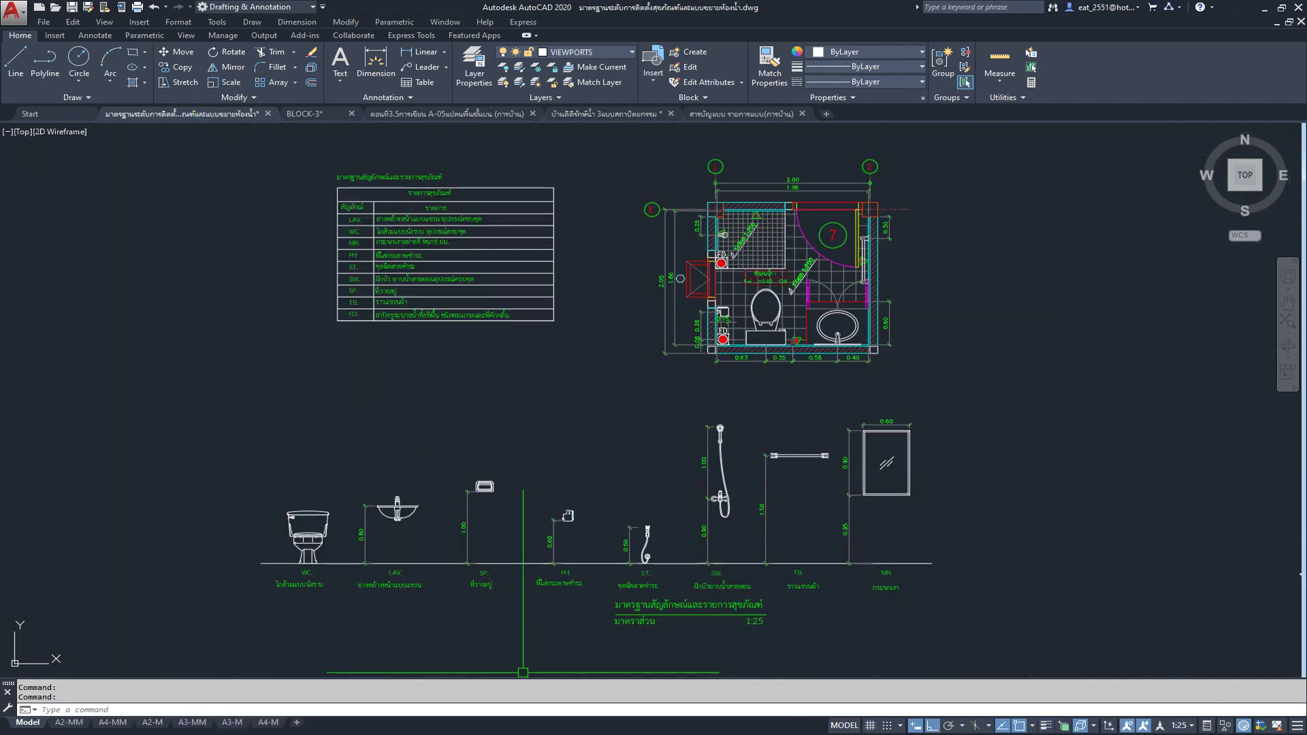
click(232, 722)
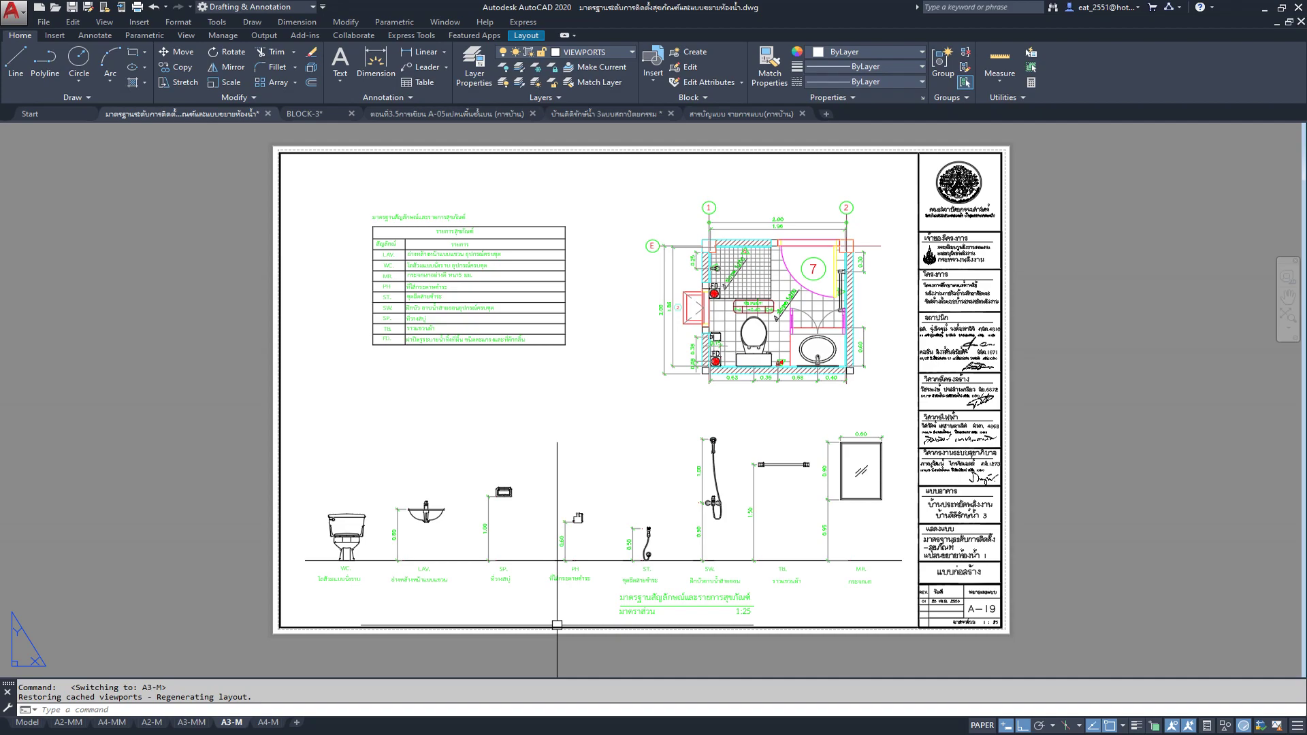
Step: Bring the saved chat screenshot in Photos to the front from the taskbar
click(466, 681)
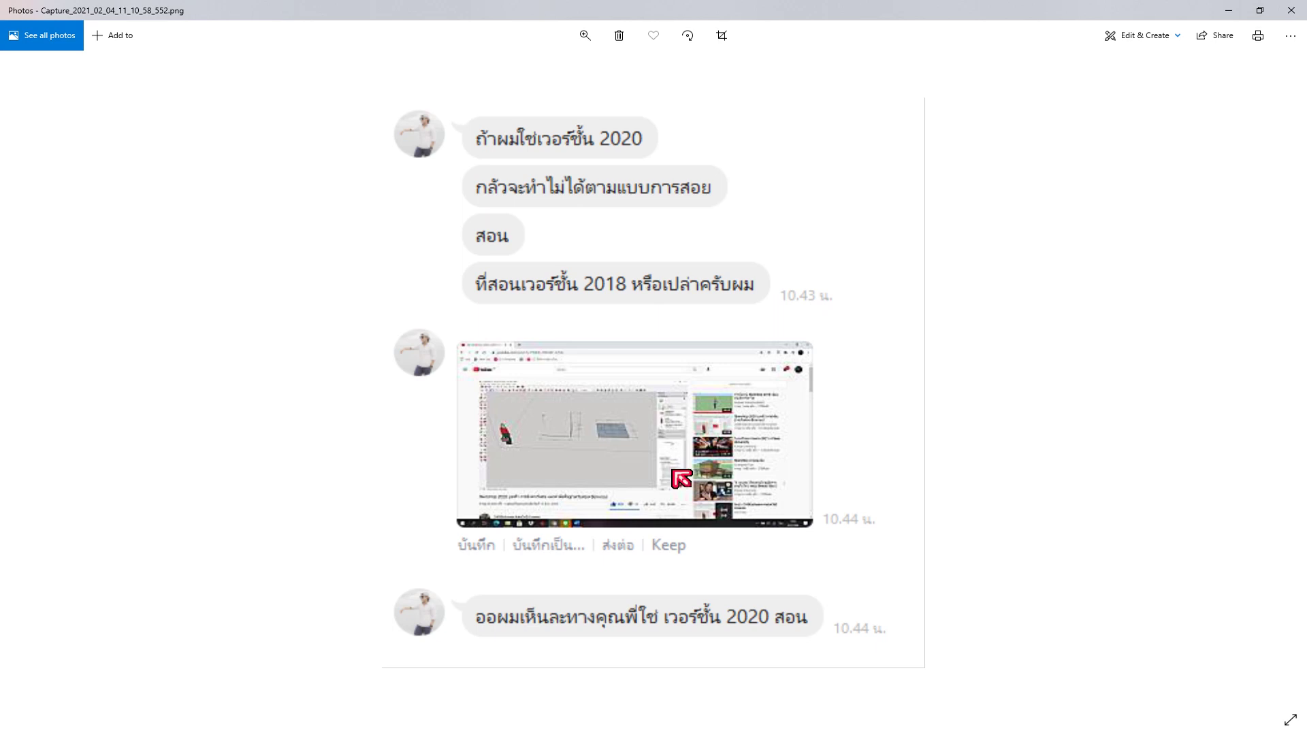
mouse_move(319, 715)
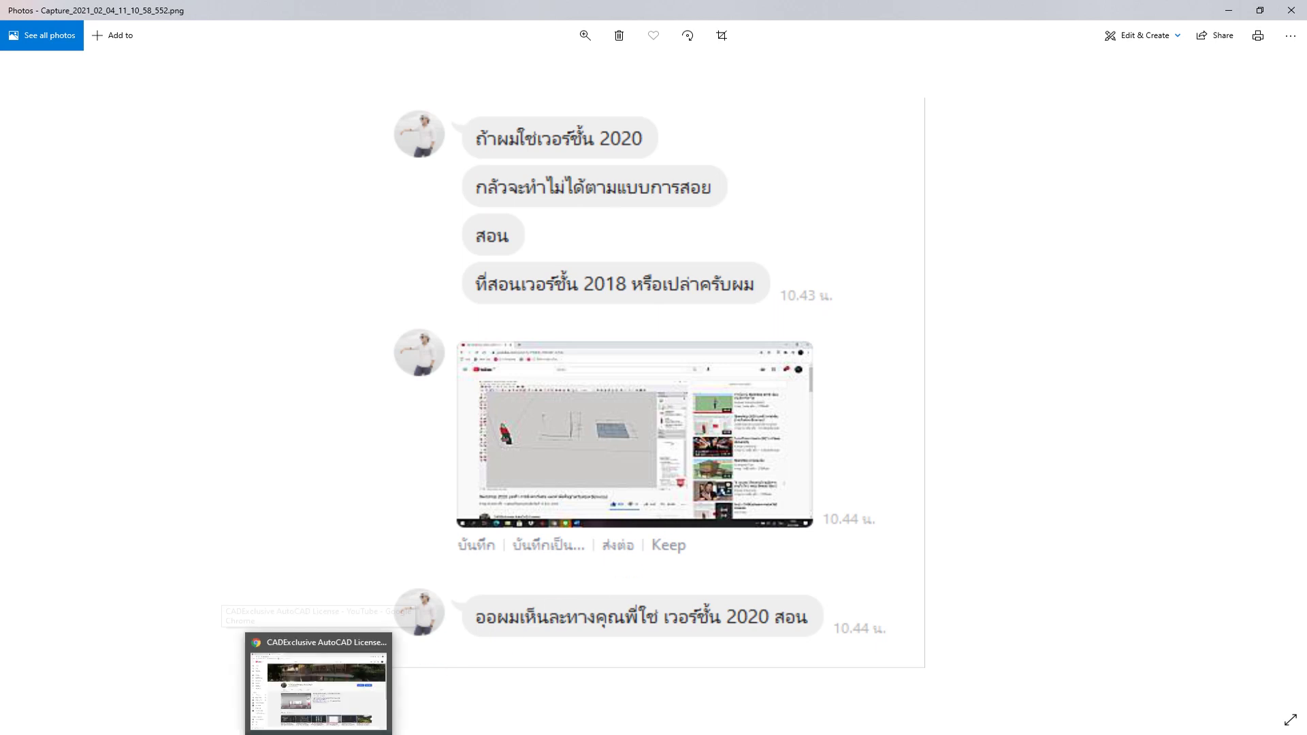
Step: Switch to the CADExclusive AutoCAD License YouTube channel page in Chrome
click(328, 696)
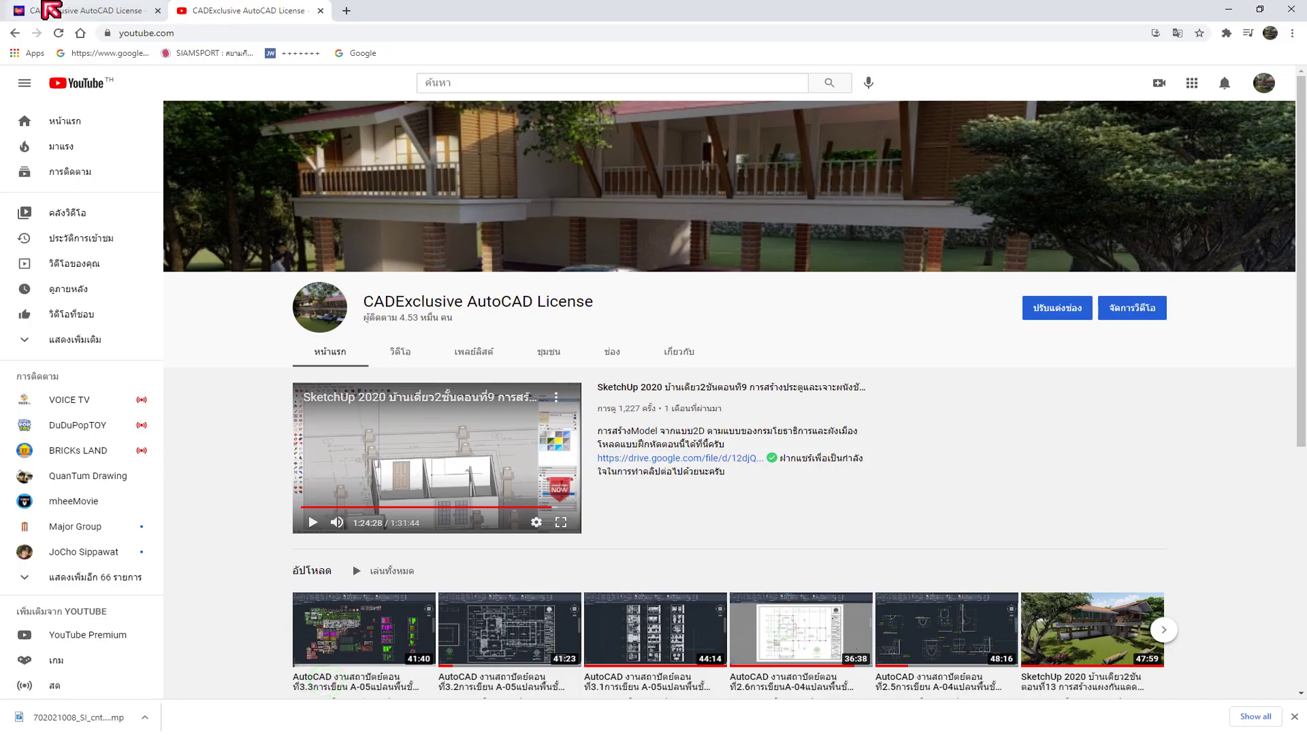
Step: Browse the Lazada AutoCAD course listings, then open the 8baht.com ThinkStation P330-Config page
click(75, 10)
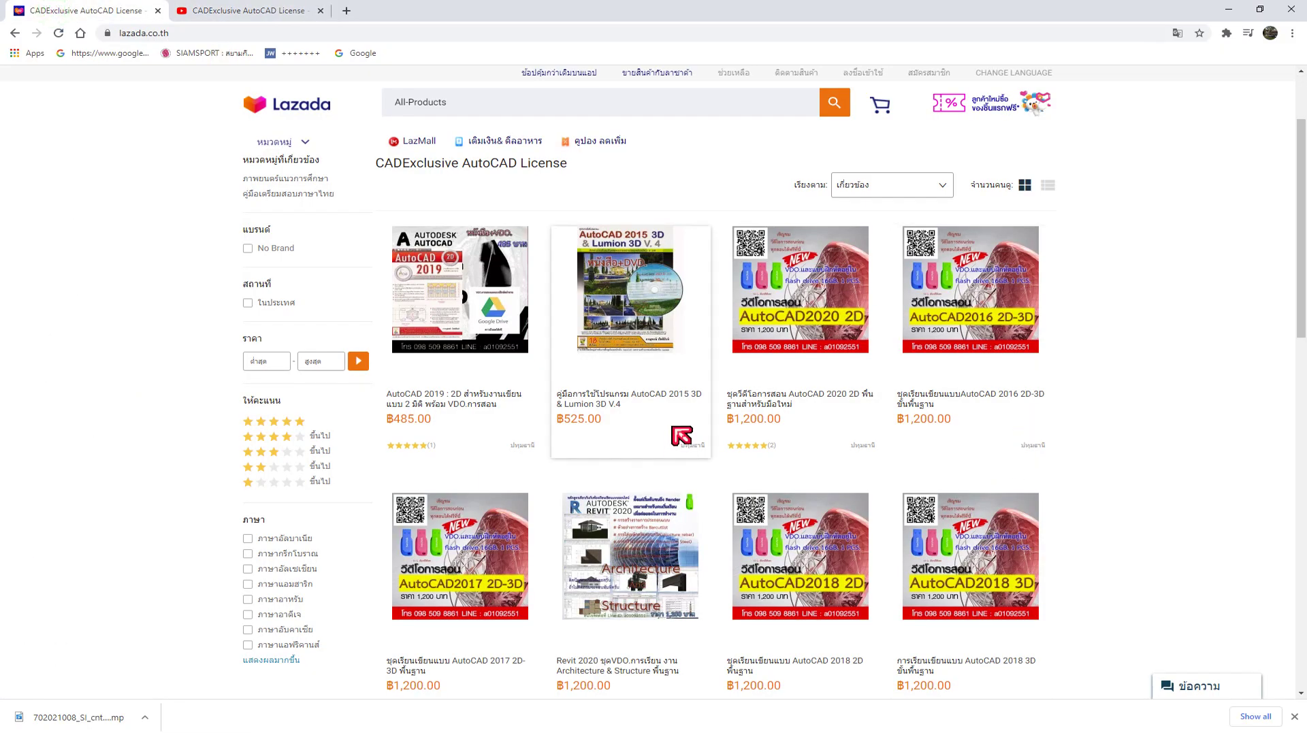
scroll(681, 436, down, 3)
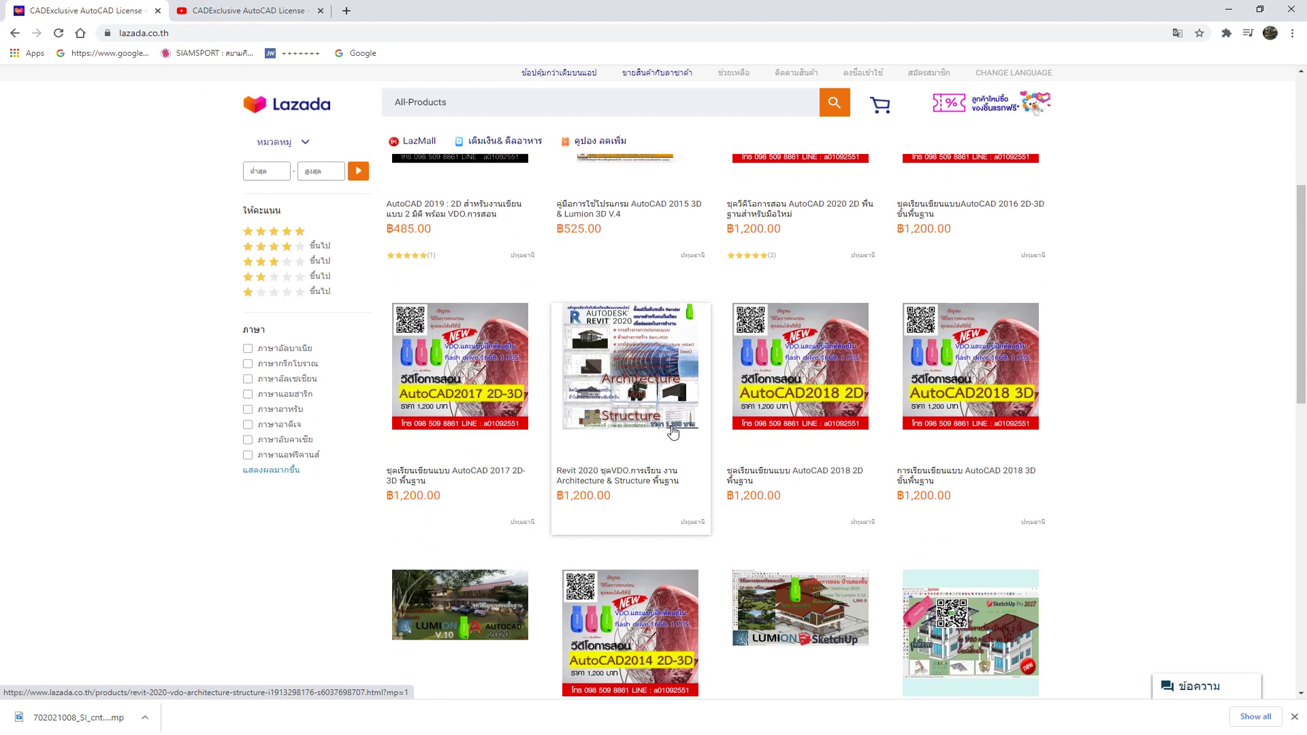
scroll(987, 401, down, 4)
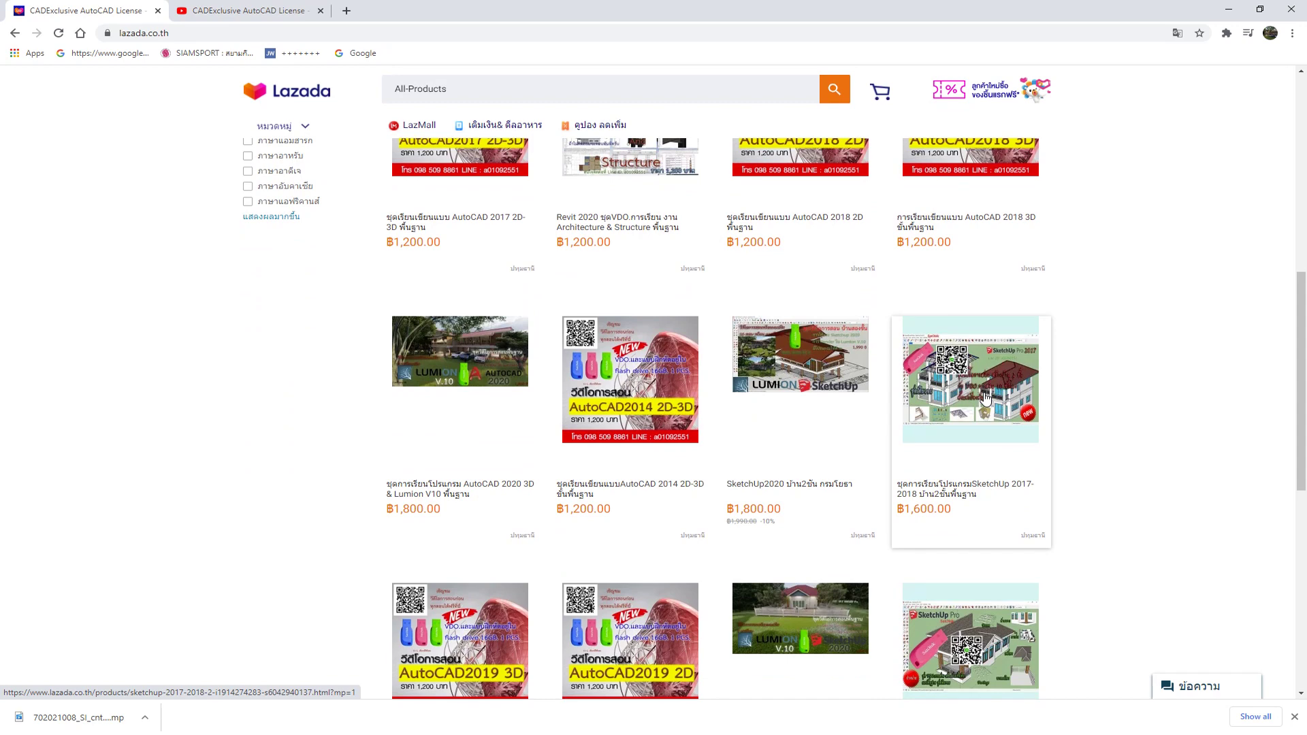
scroll(985, 398, down, 2)
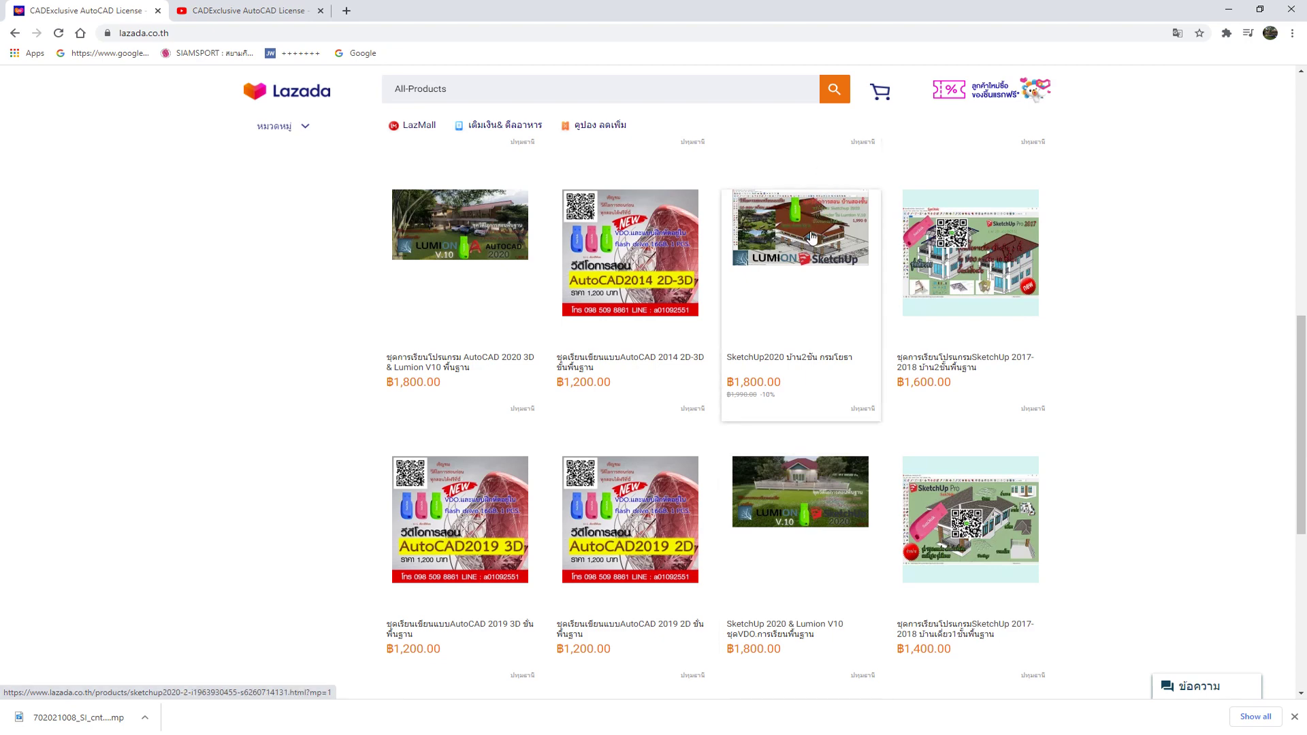
scroll(811, 245, up, 3)
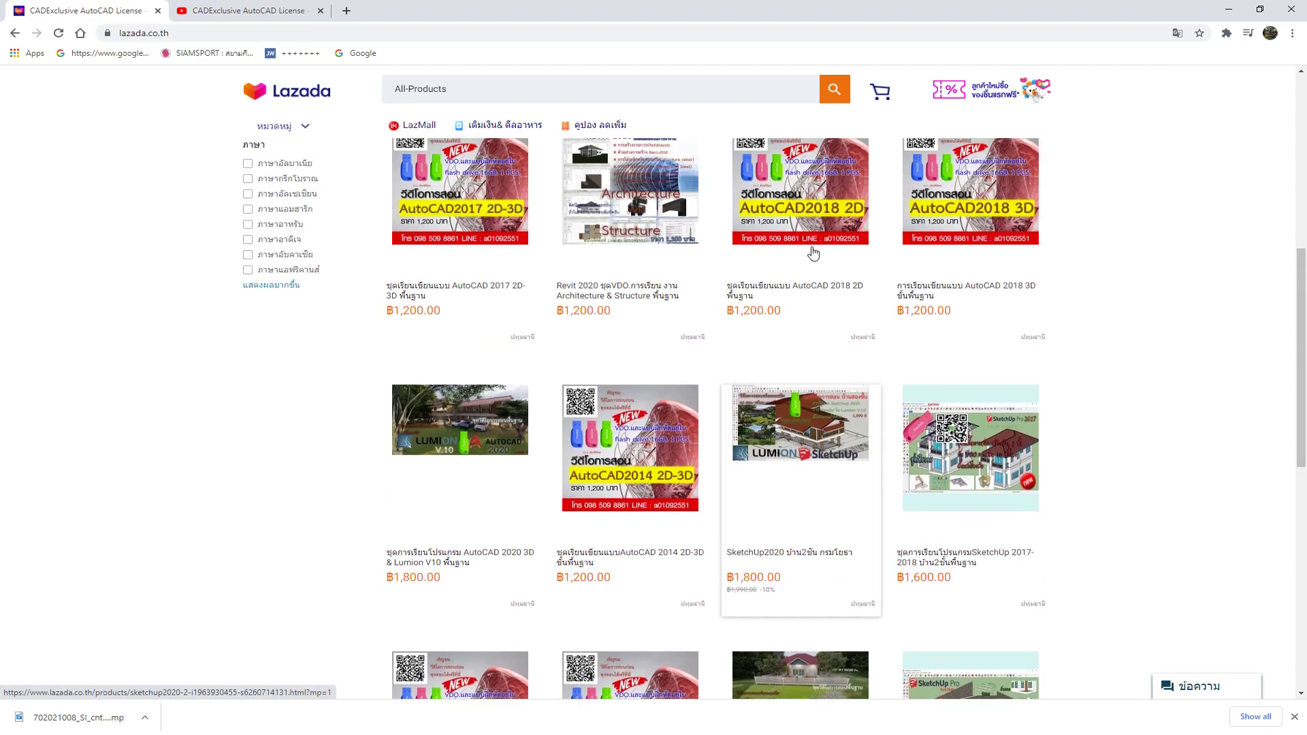
scroll(824, 437, up, 2)
scroll(825, 457, up, 3)
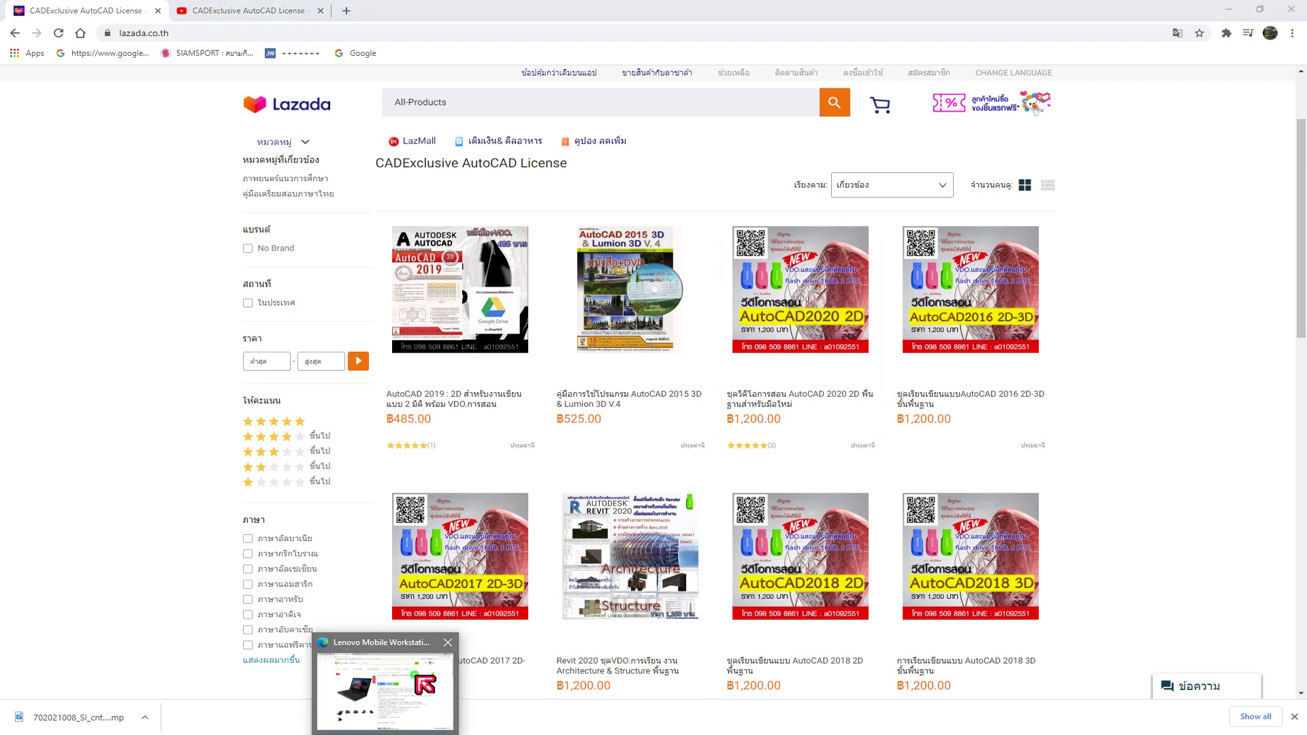
click(416, 676)
click(79, 11)
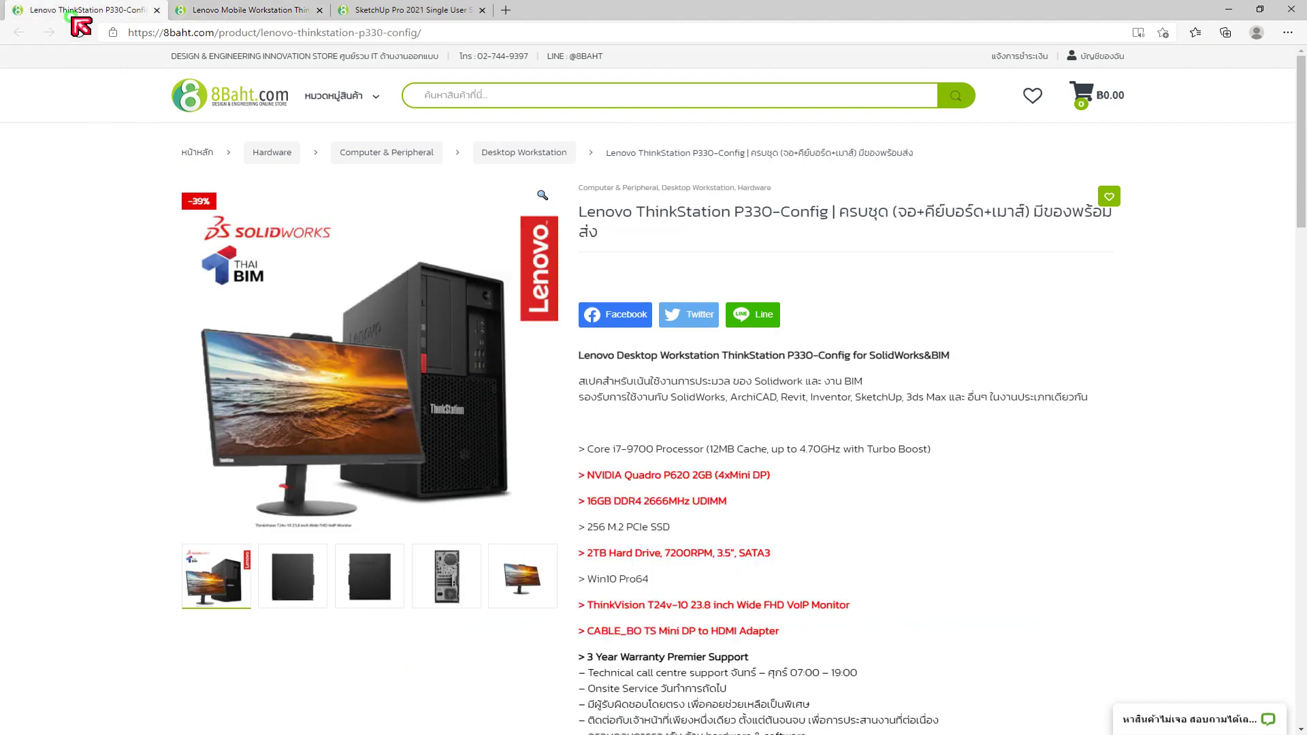
Step: Open the SketchUp Pro 2021 Single User Subscription tab, priced ฿9,658 to ฿31,500
click(275, 18)
click(408, 11)
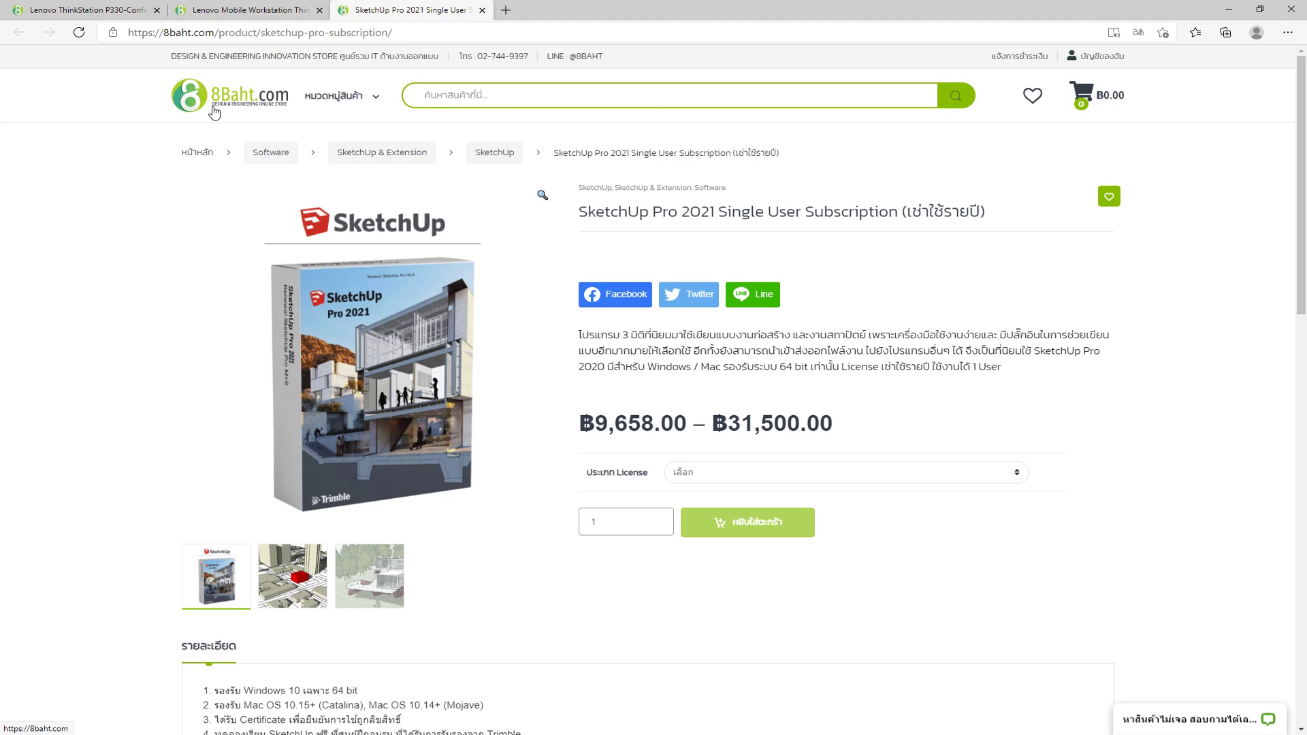
Step: Return to the Lenovo ThinkStation P330-Config tab with its Core i7-9700 bundle
click(109, 11)
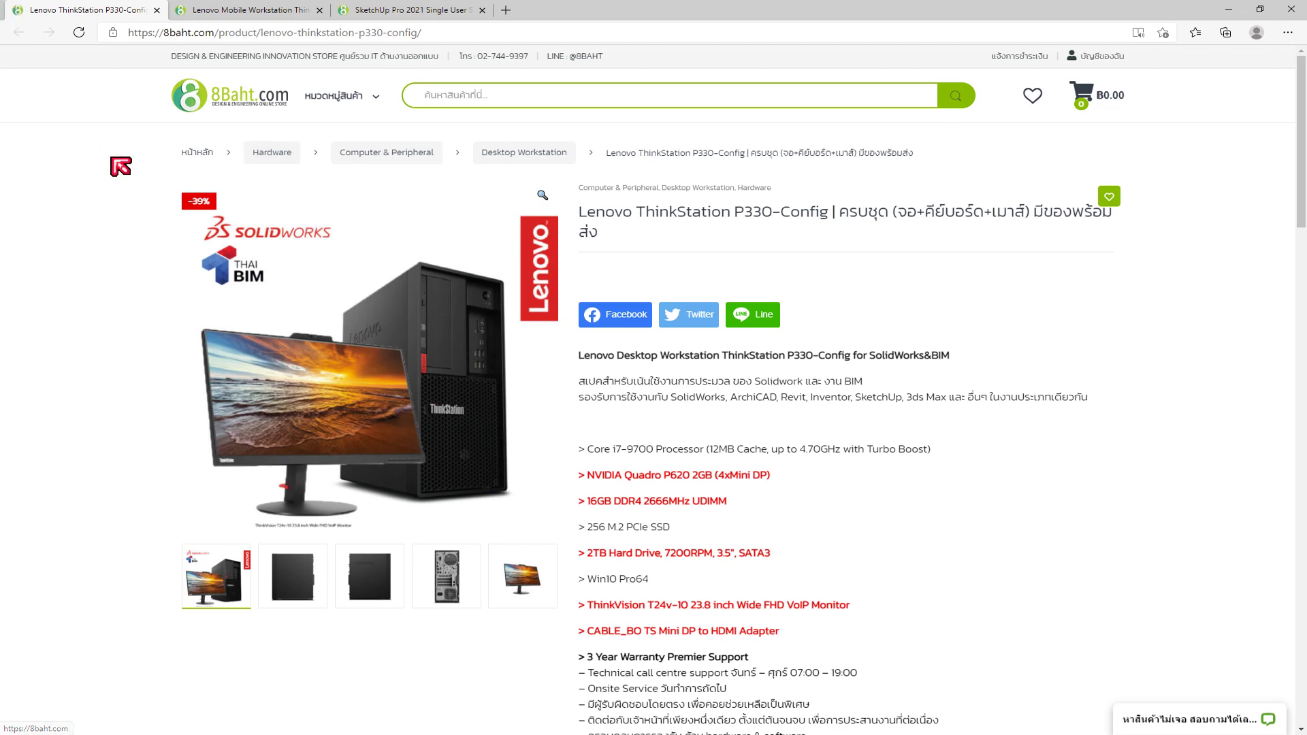
click(268, 10)
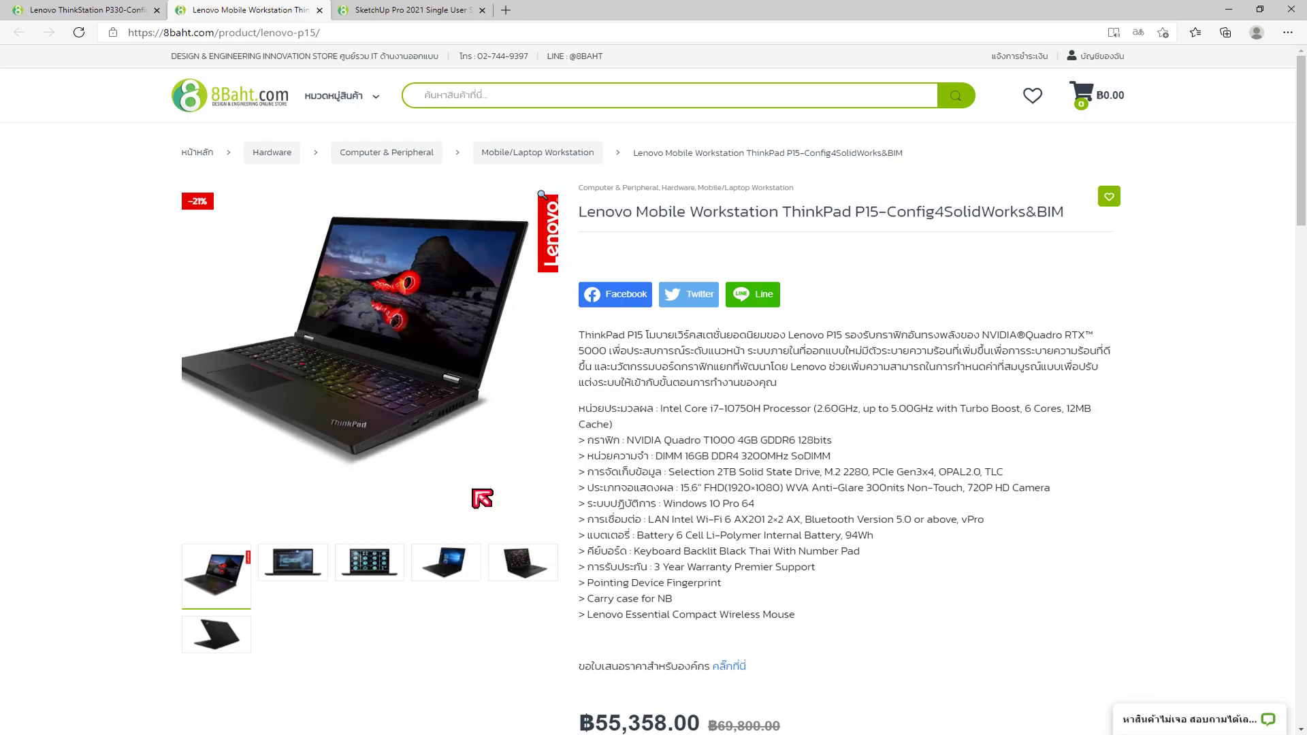
scroll(657, 431, down, 3)
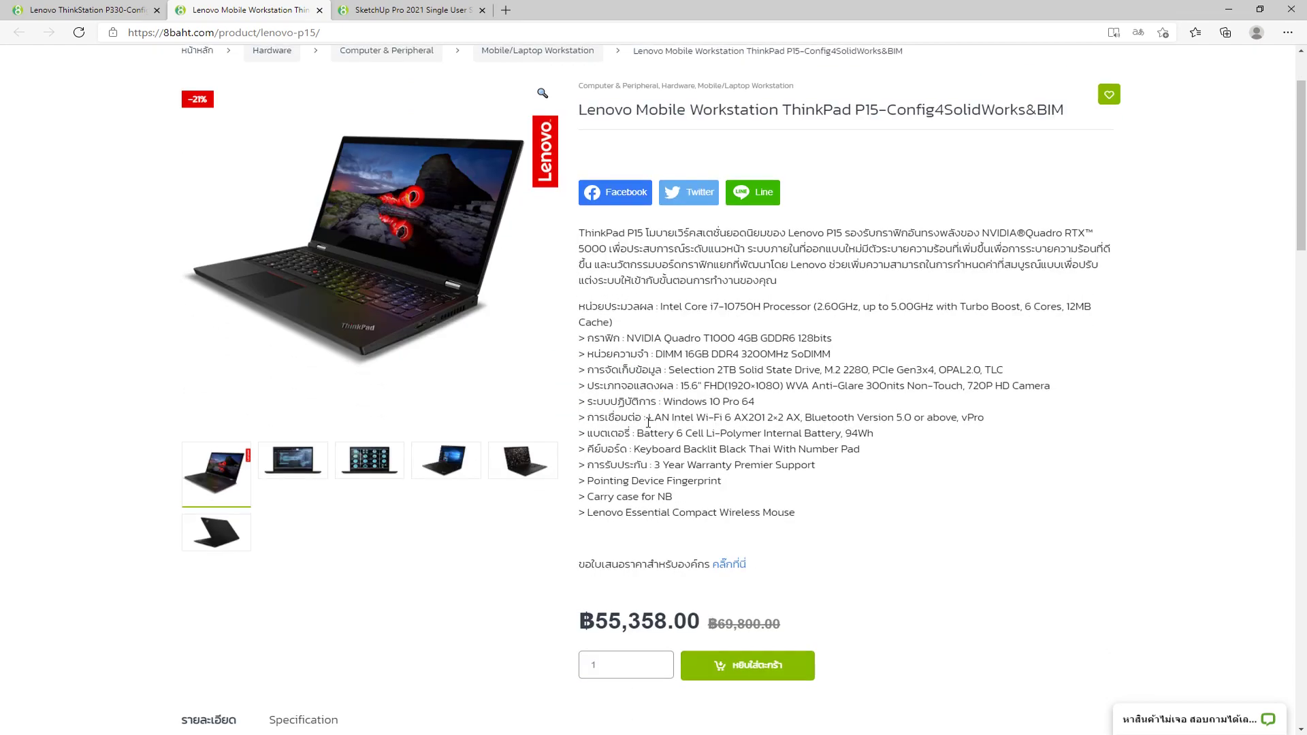
scroll(656, 430, down, 4)
scroll(657, 431, down, 1)
scroll(657, 431, down, 4)
scroll(656, 431, up, 7)
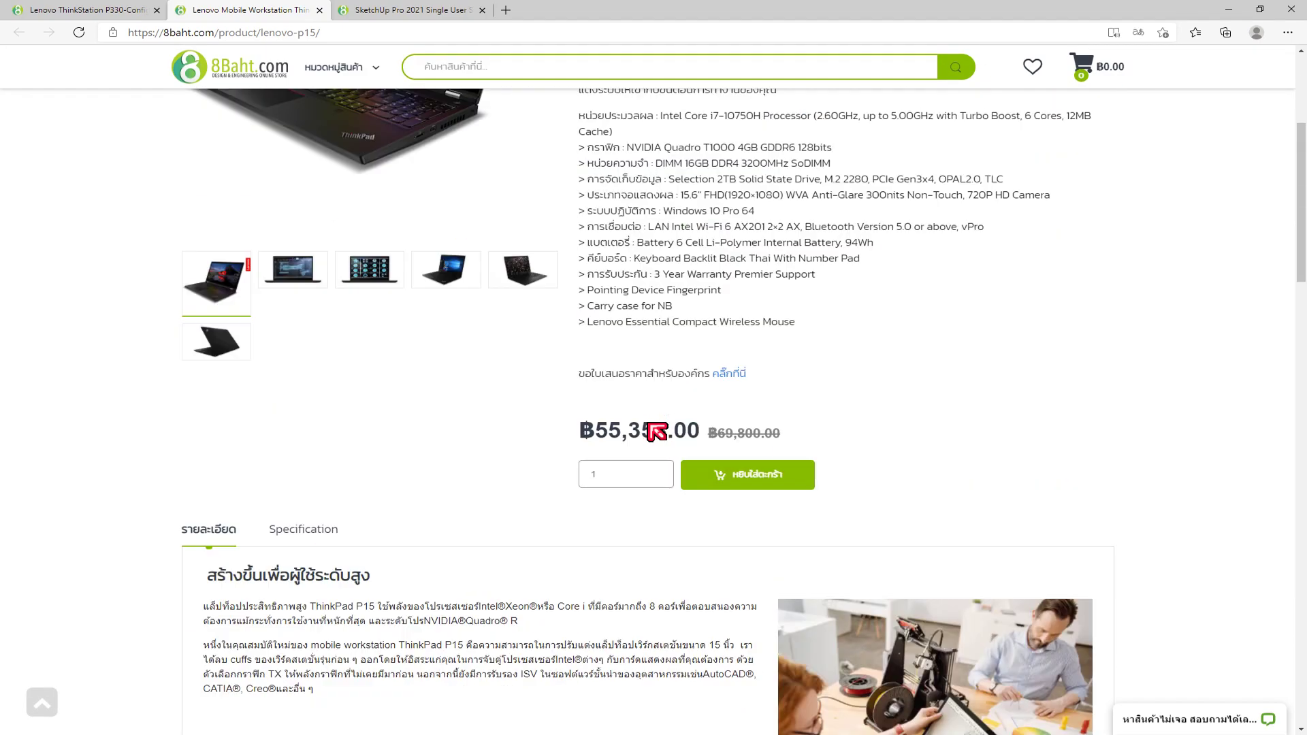
scroll(657, 431, up, 1)
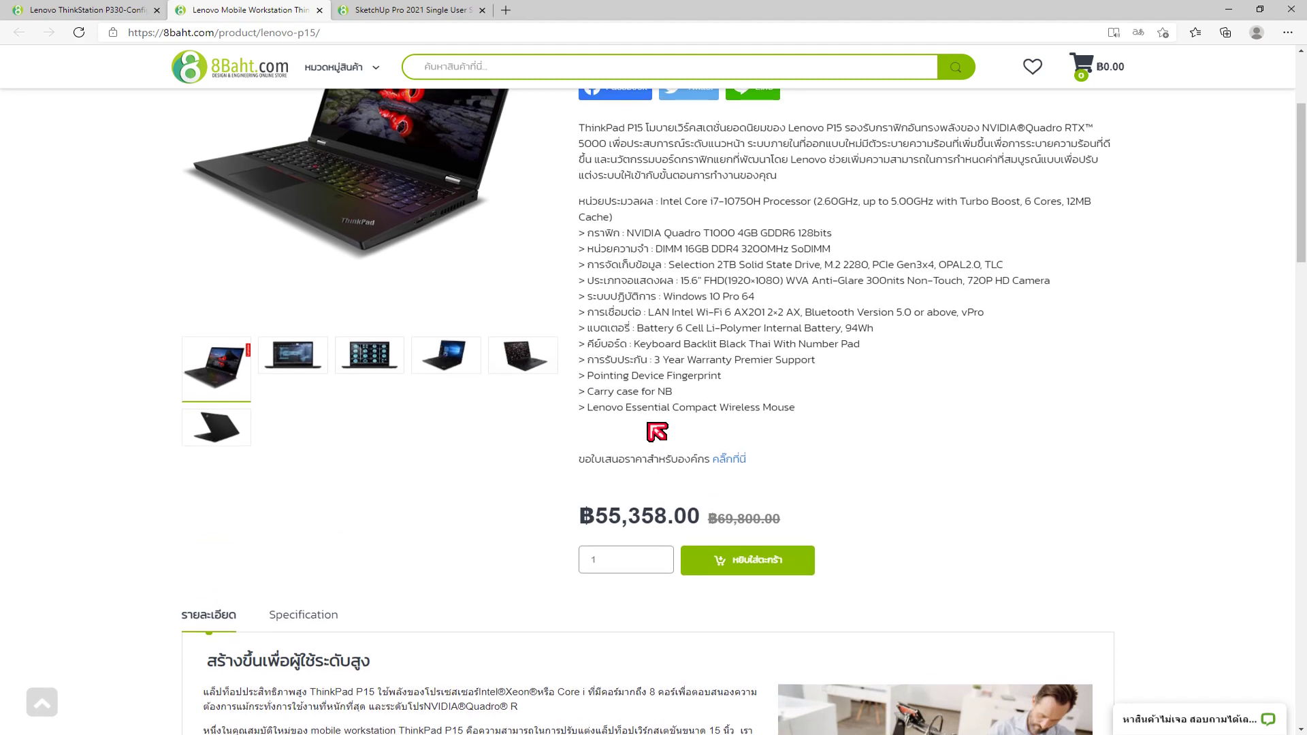
scroll(657, 431, up, 1)
scroll(657, 431, up, 2)
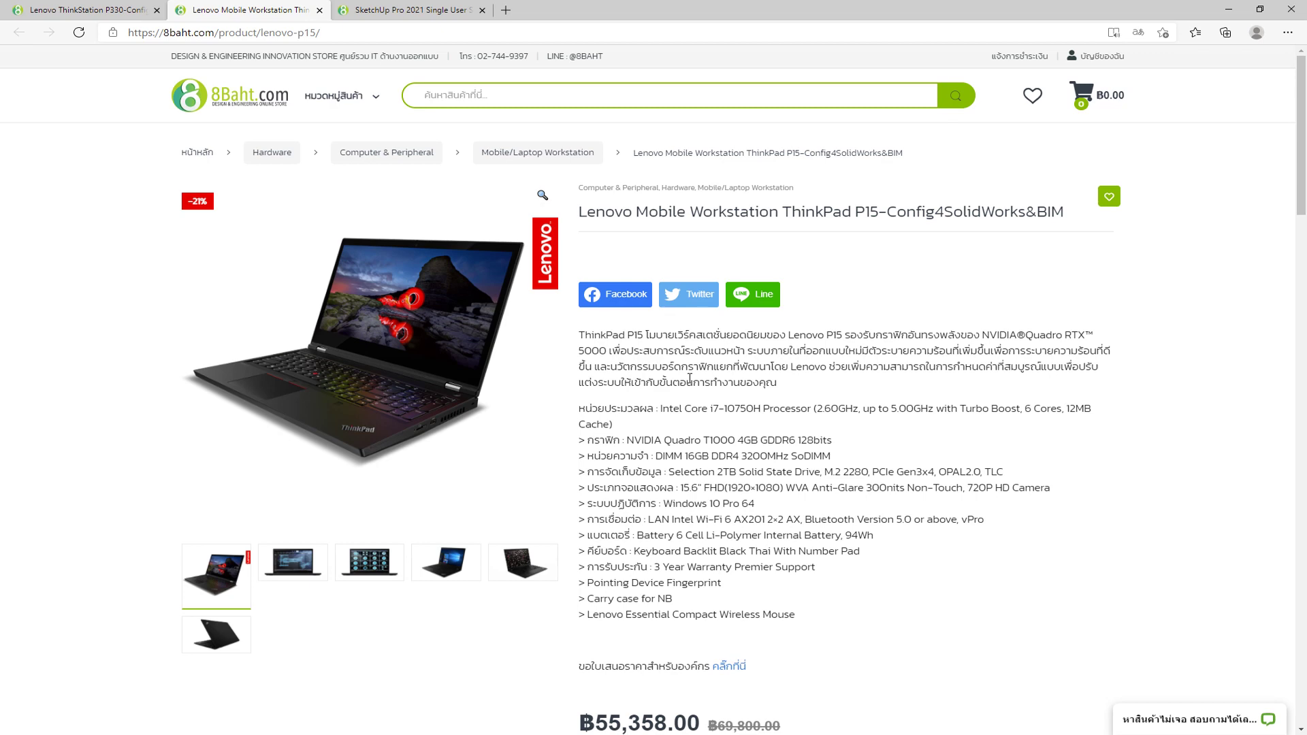
scroll(689, 379, down, 5)
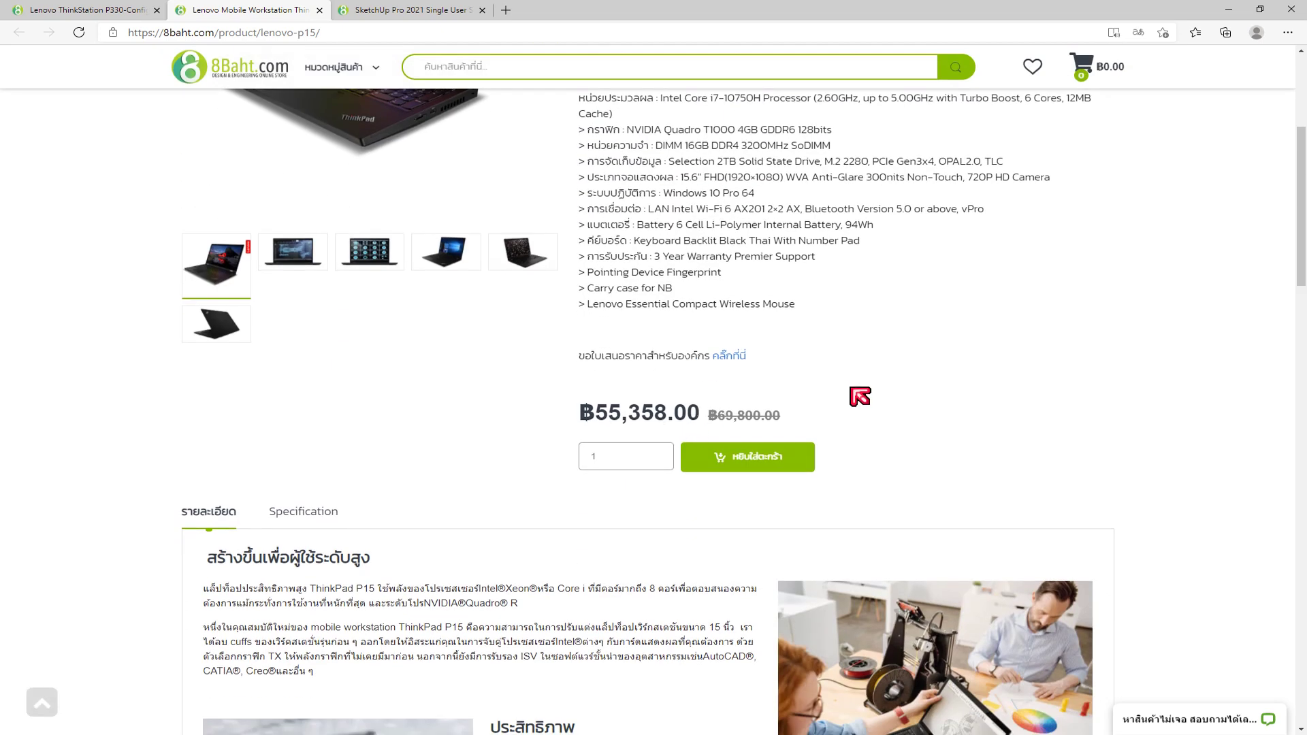
scroll(860, 396, up, 5)
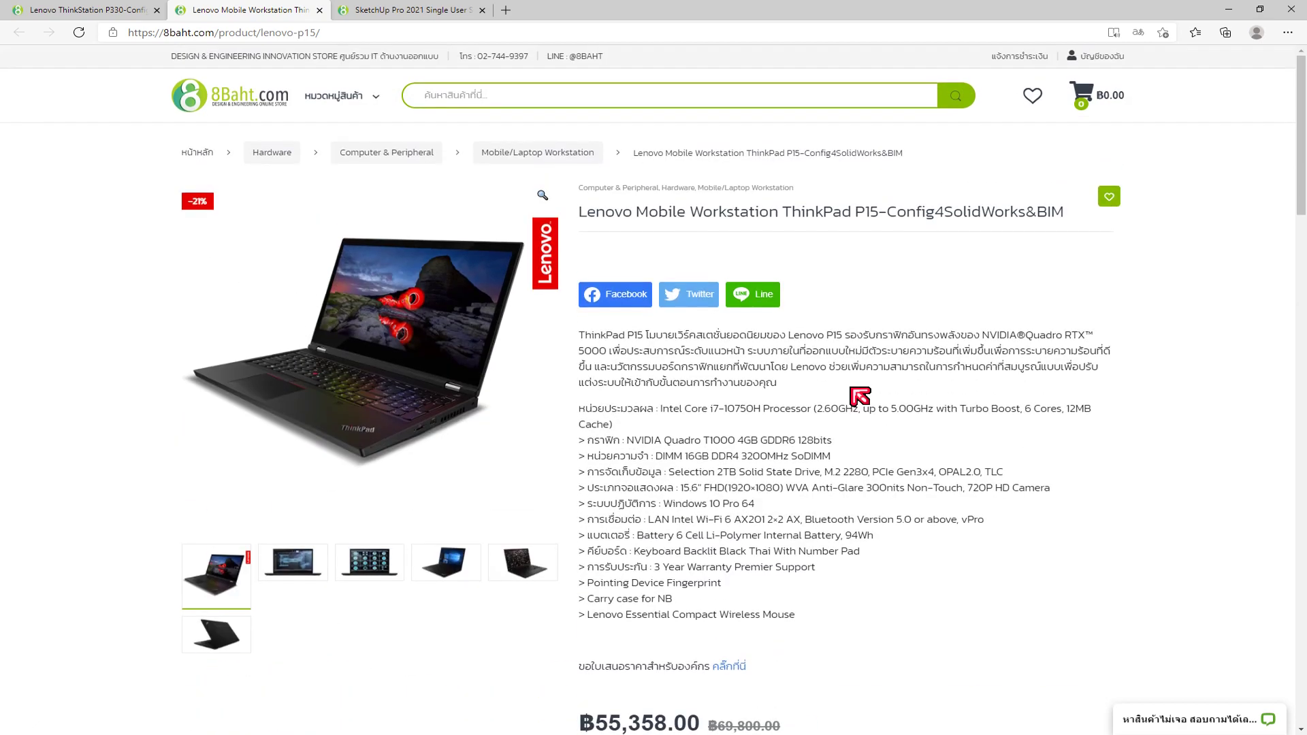
scroll(859, 396, down, 1)
scroll(861, 397, down, 2)
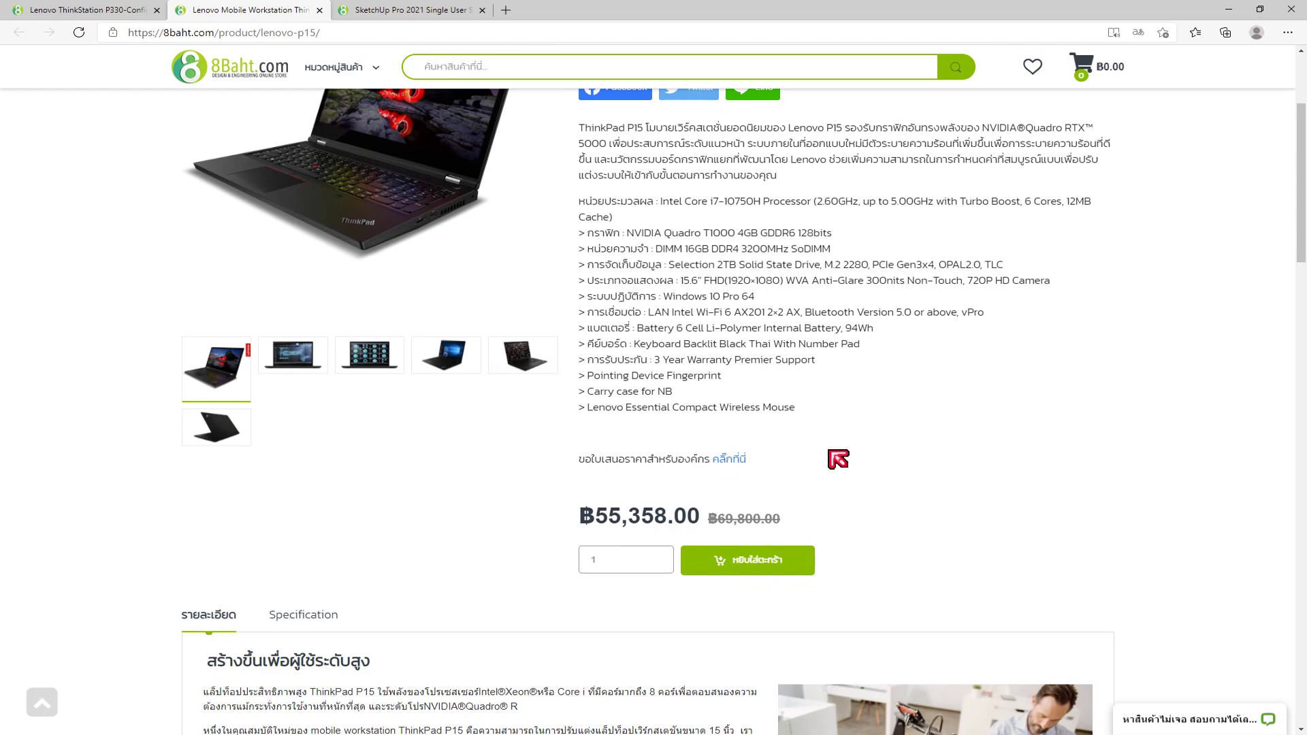
scroll(667, 457, down, 9)
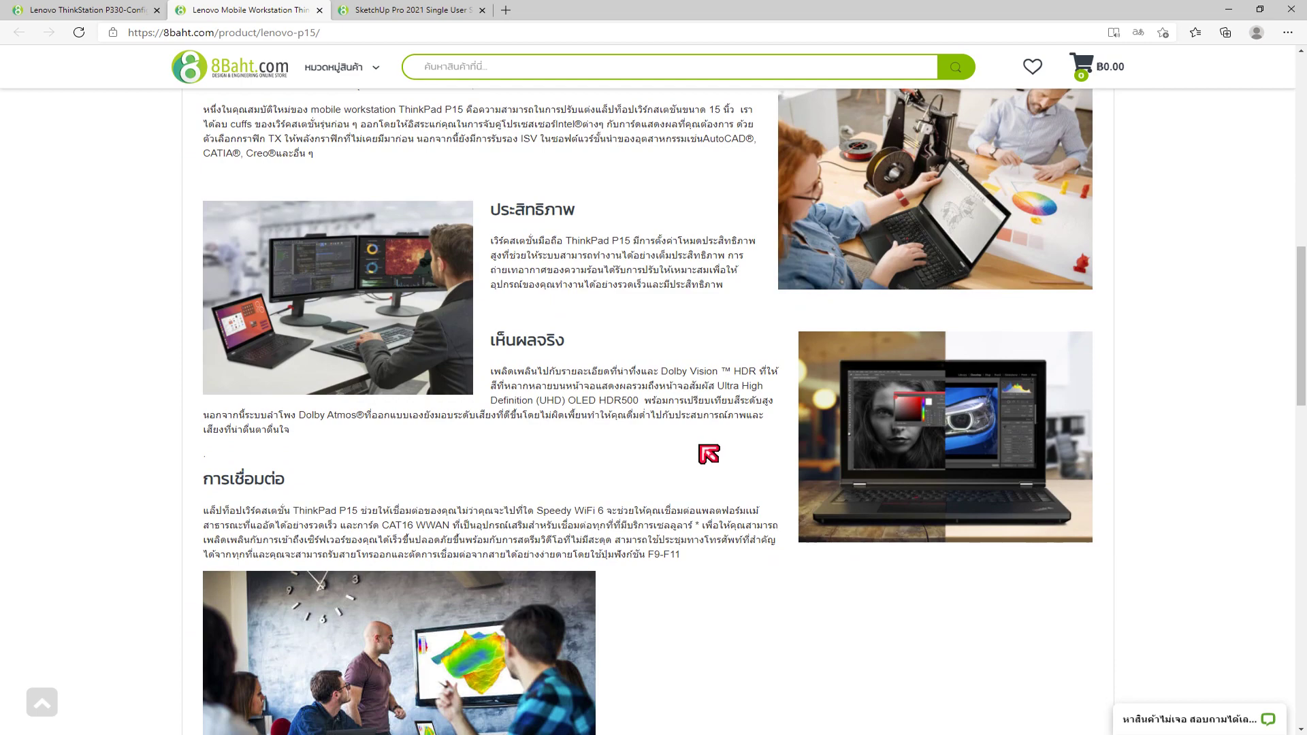
scroll(709, 453, up, 3)
scroll(709, 454, up, 5)
click(121, 11)
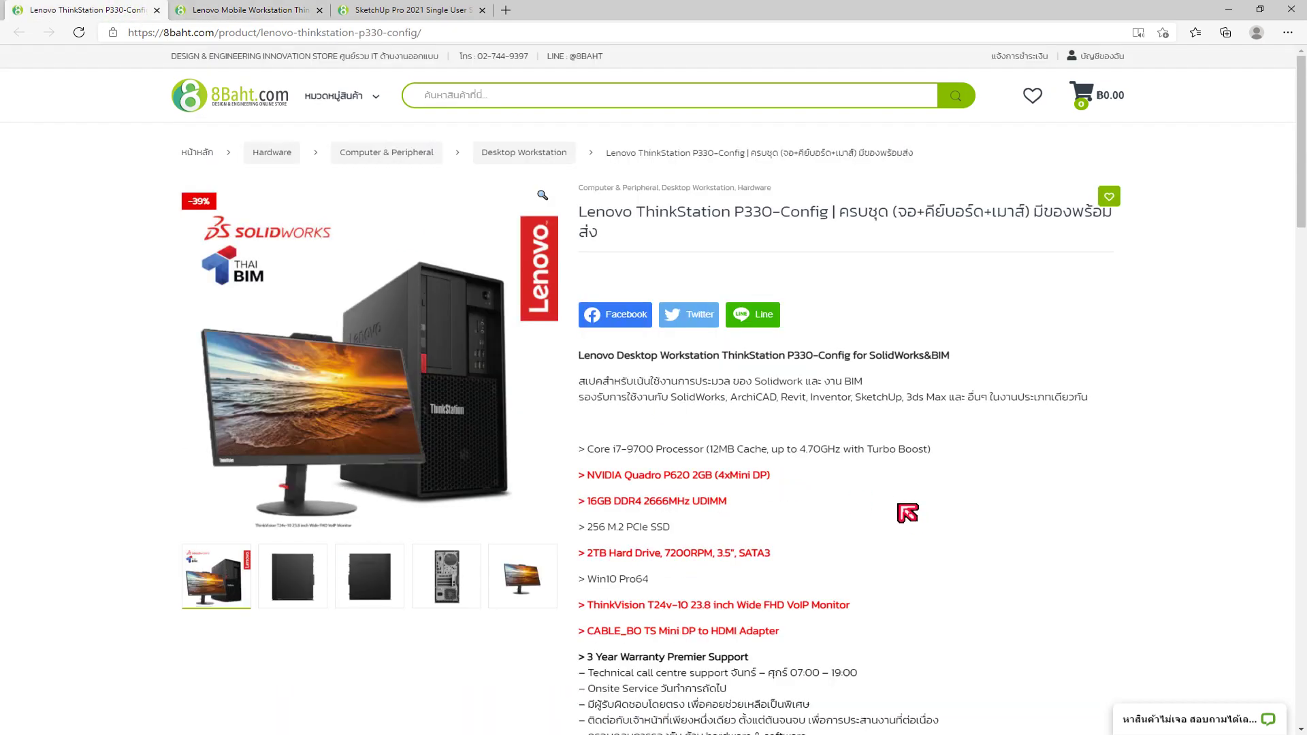
Step: Scroll through the ThinkStation P330 listing, then bring up the SketchUp Pro 2021 tab
scroll(903, 508, down, 2)
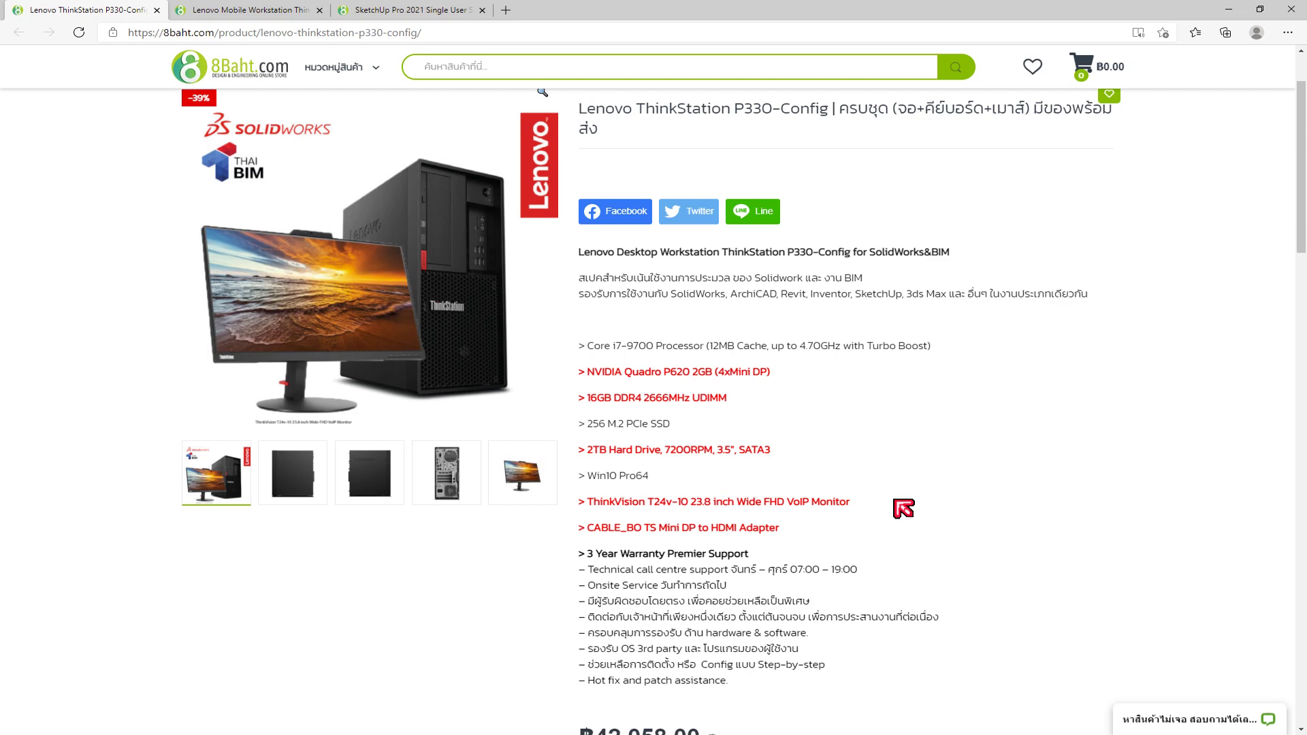
scroll(903, 508, down, 3)
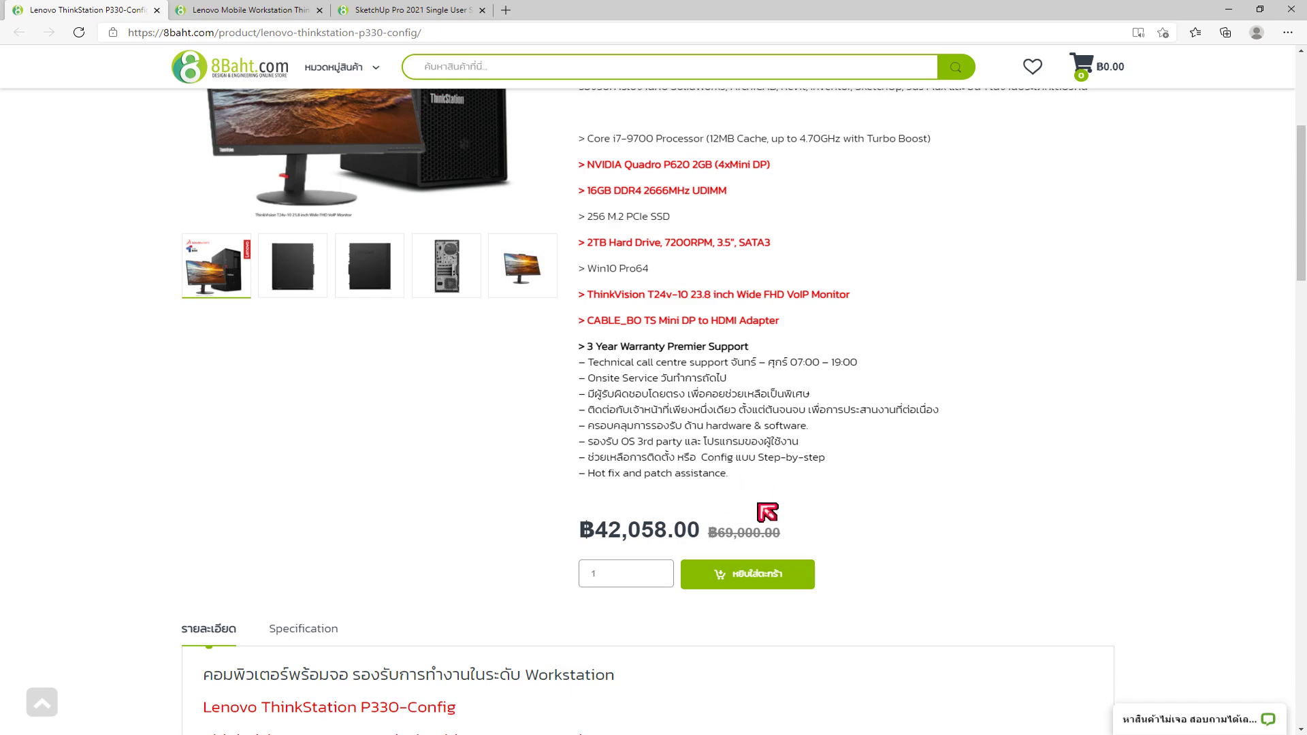
scroll(944, 611, up, 3)
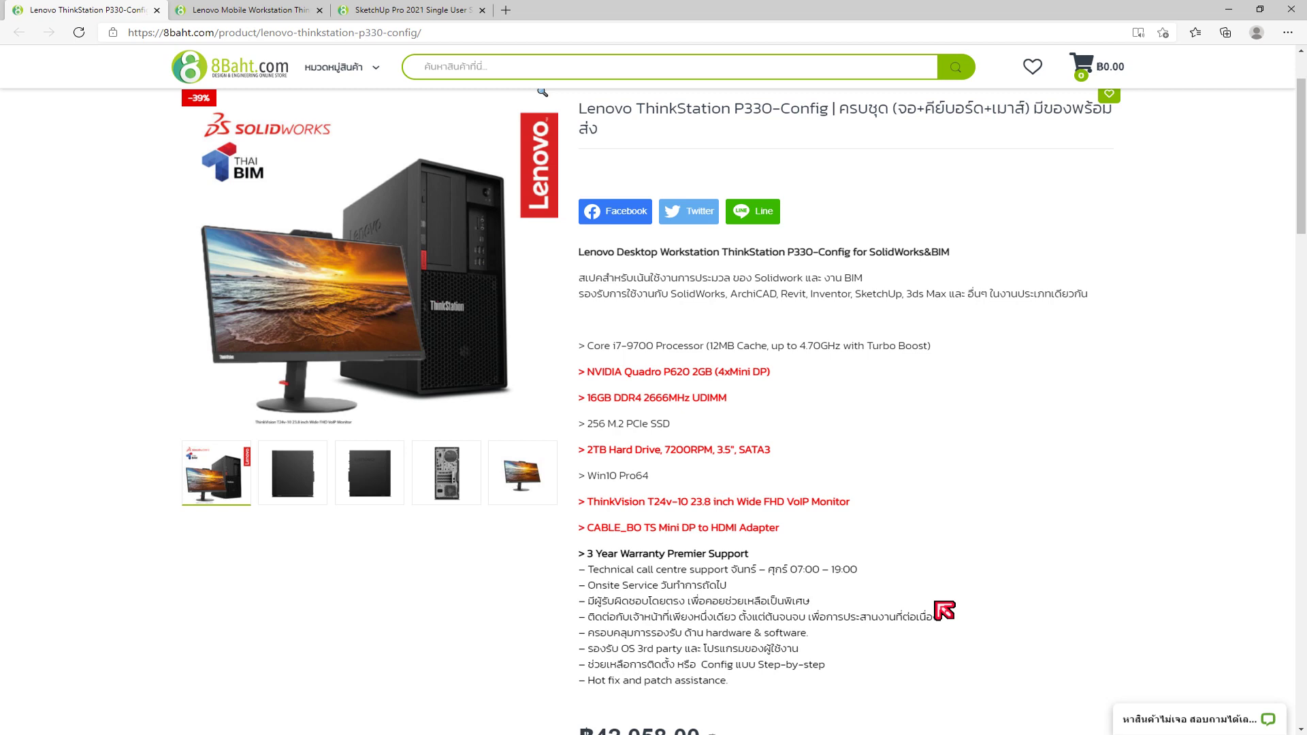
scroll(944, 610, up, 2)
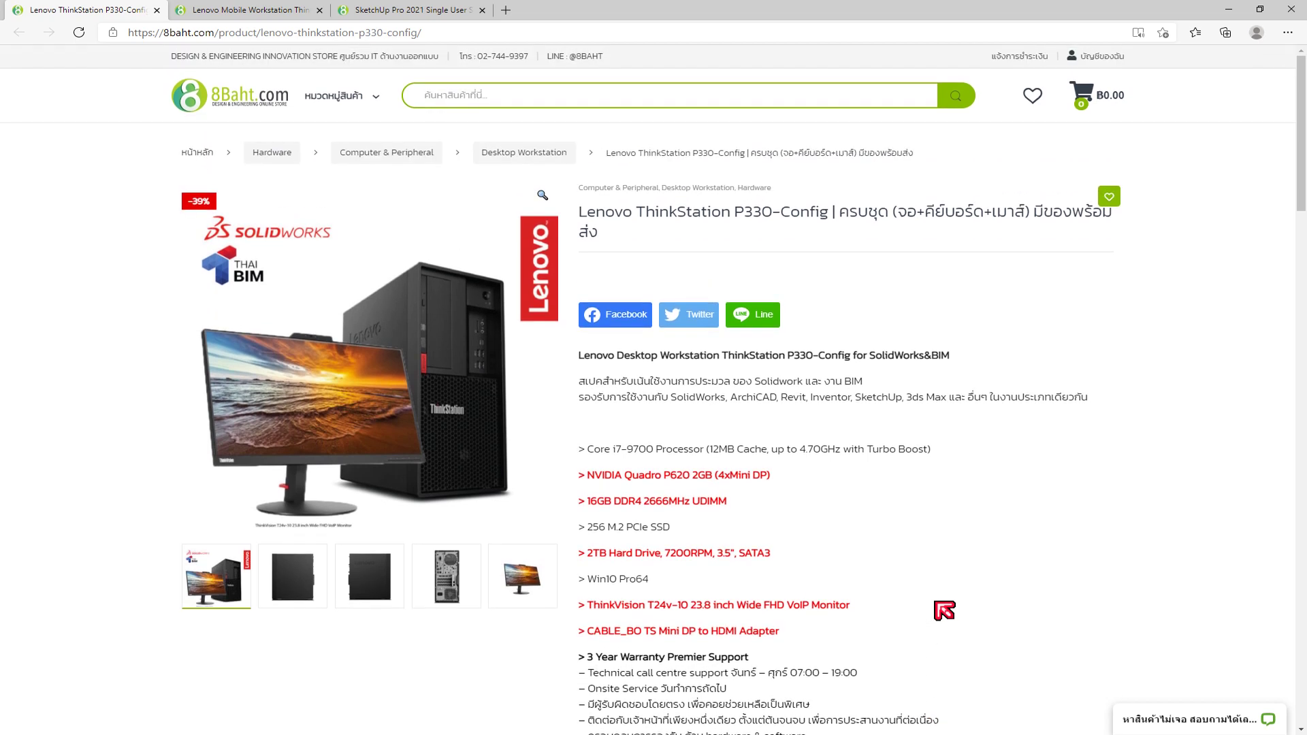
click(411, 10)
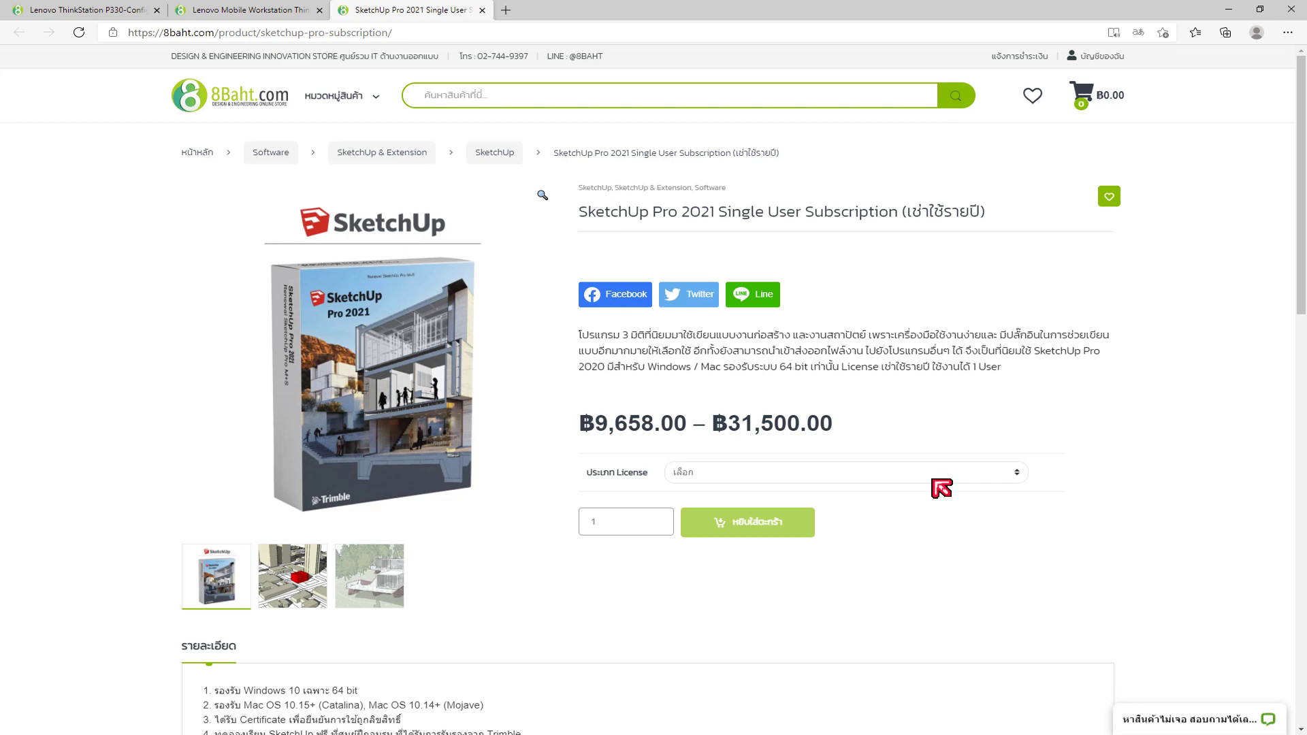
scroll(744, 415, down, 3)
Step: Review the SketchUp Pro 2021 details, then show the open AutoCAD drawing previews
scroll(752, 420, down, 1)
scroll(751, 421, up, 4)
scroll(868, 413, down, 5)
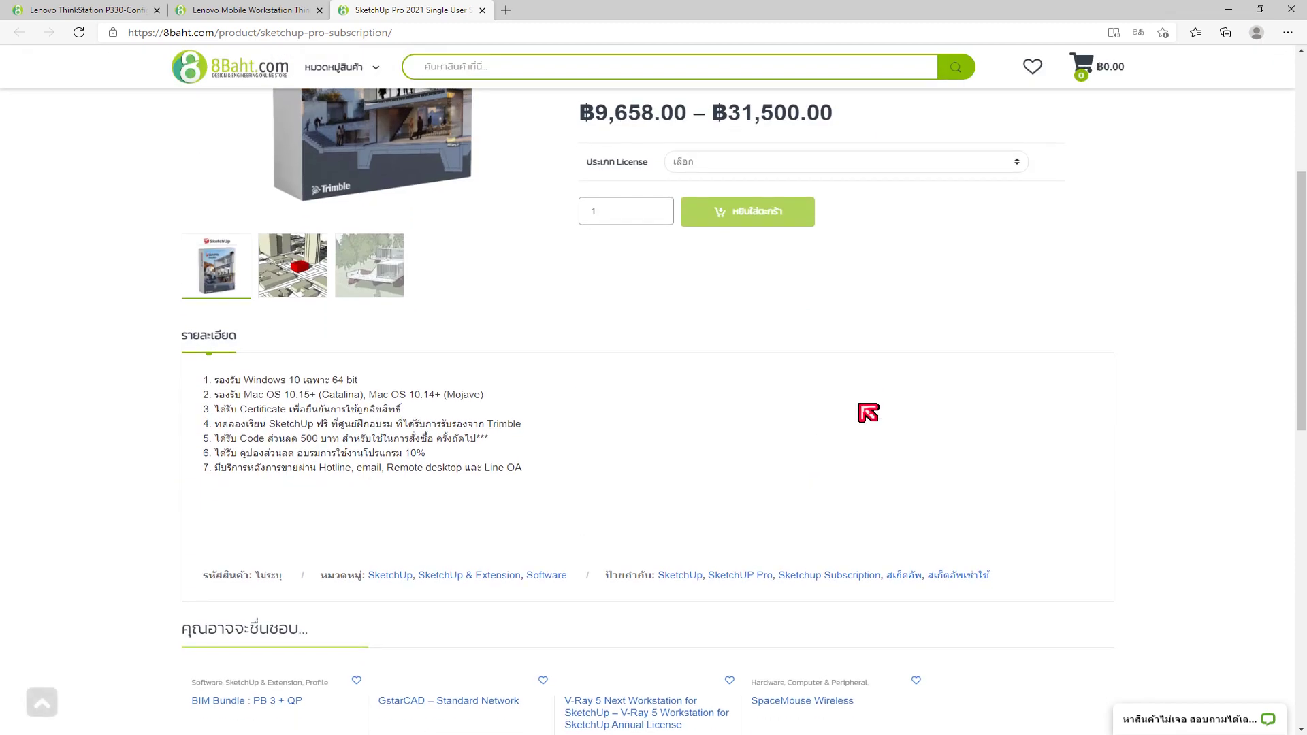
scroll(868, 412, up, 5)
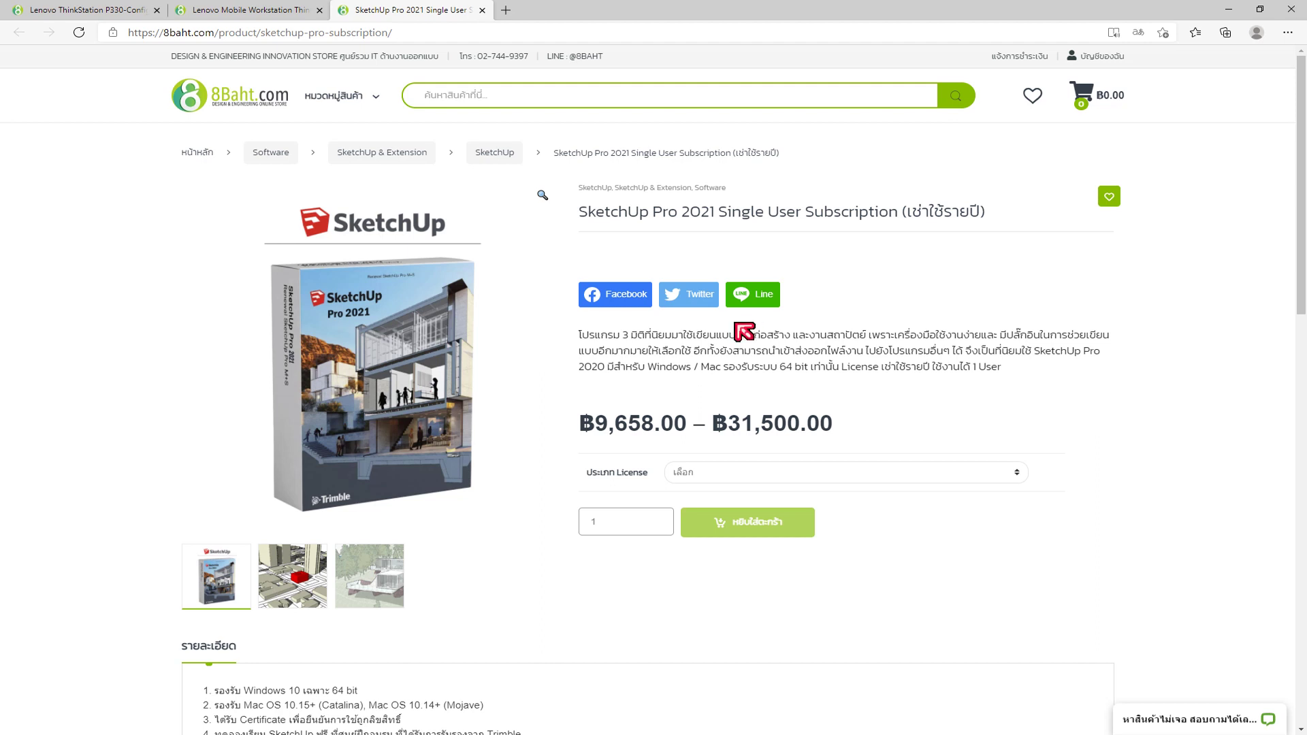
click(340, 727)
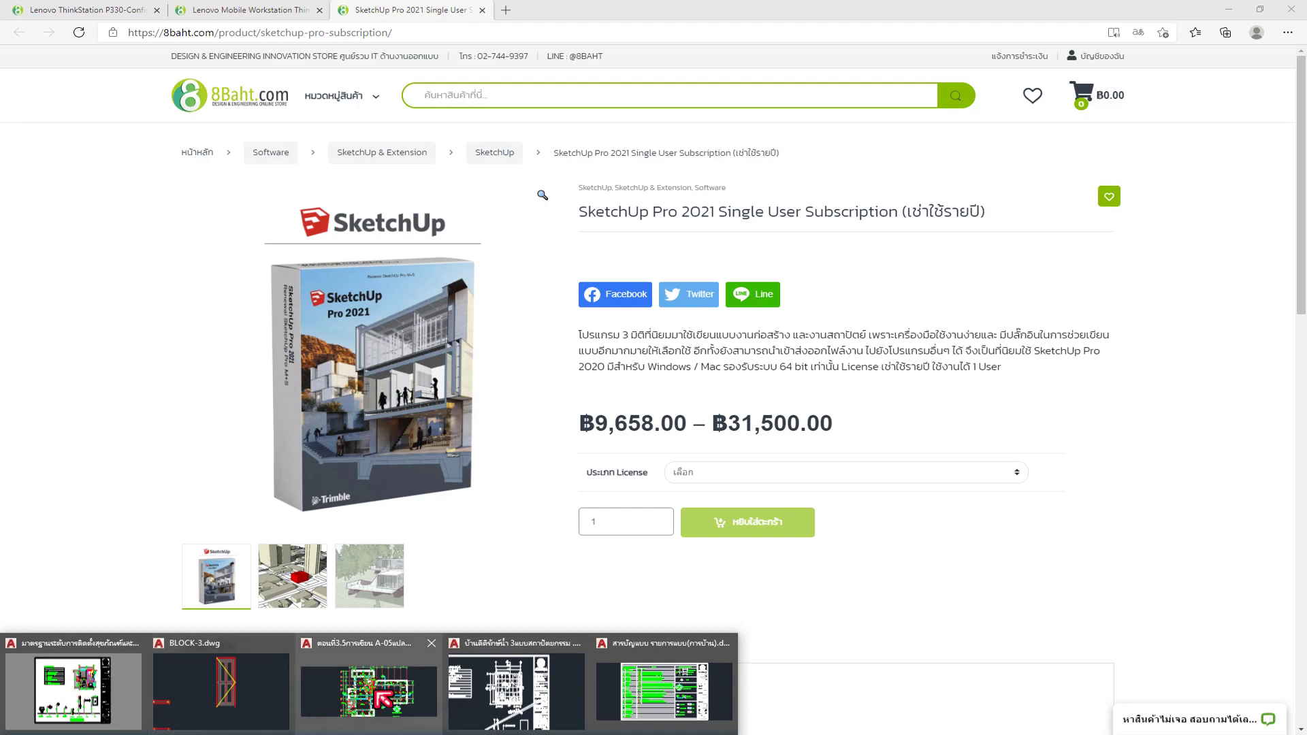
Step: Show the bathroom standards drawing in model space, then switch to the BLOCK-3 drawing
click(75, 689)
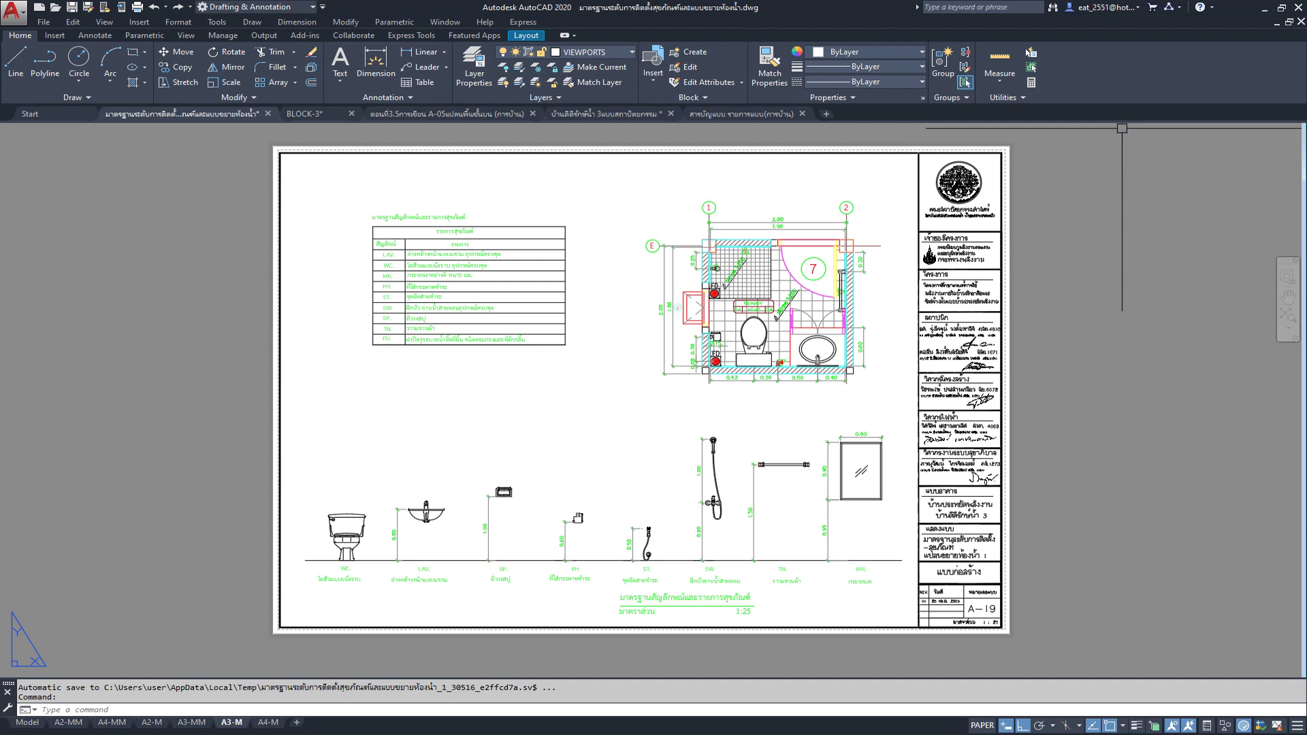
click(30, 723)
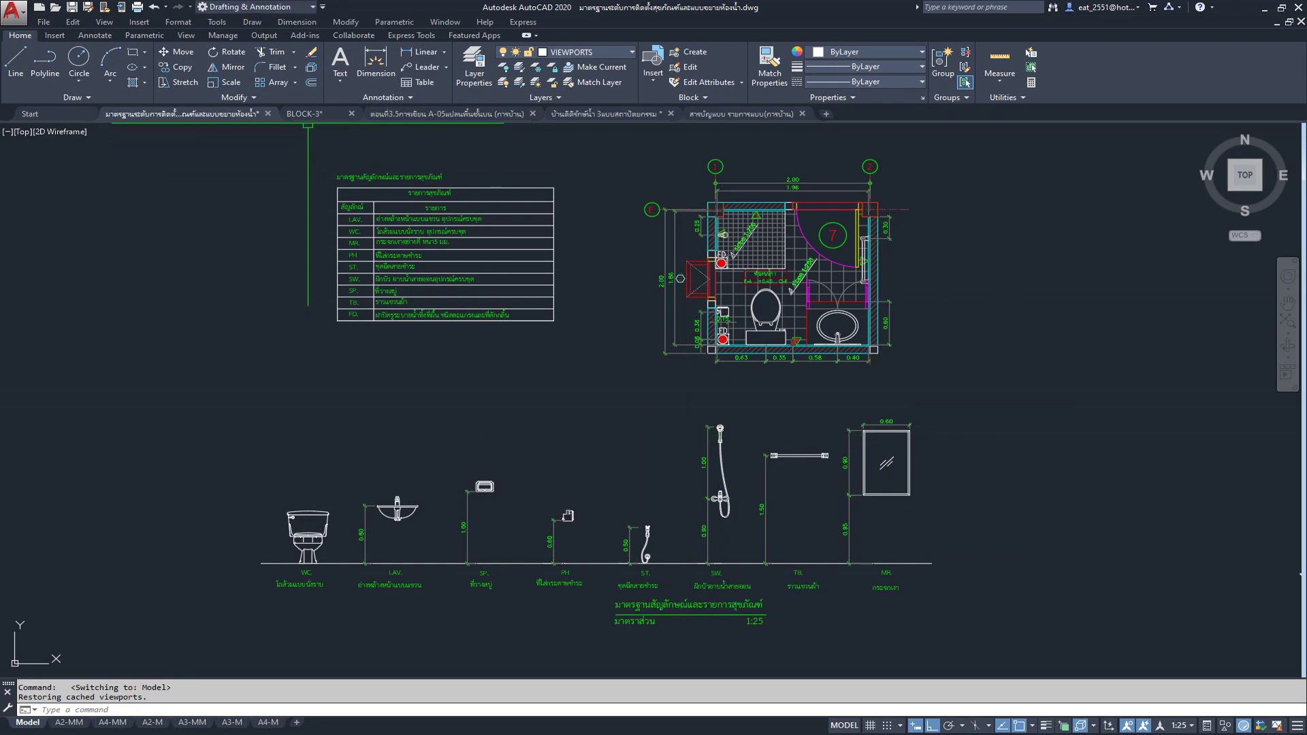
click(307, 114)
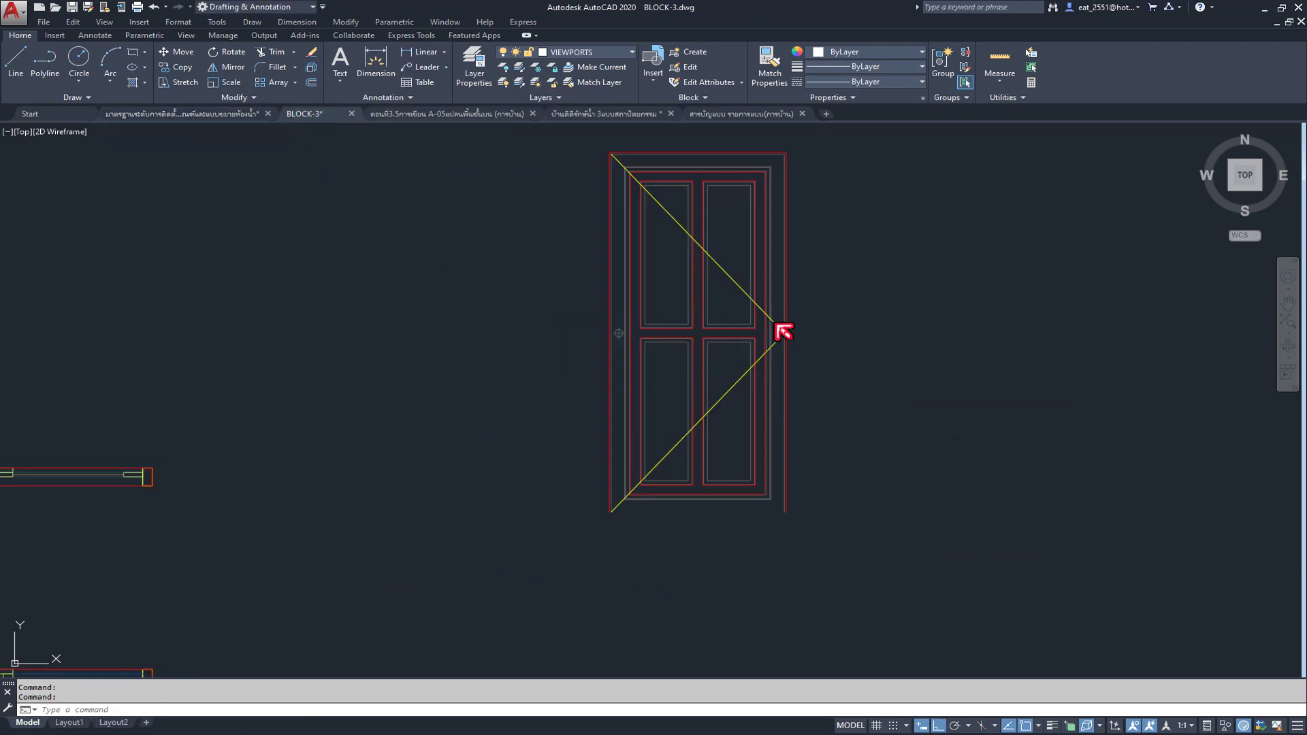
Step: Zoom out and pan across the BLOCK-3 block library
scroll(783, 331, down, 10)
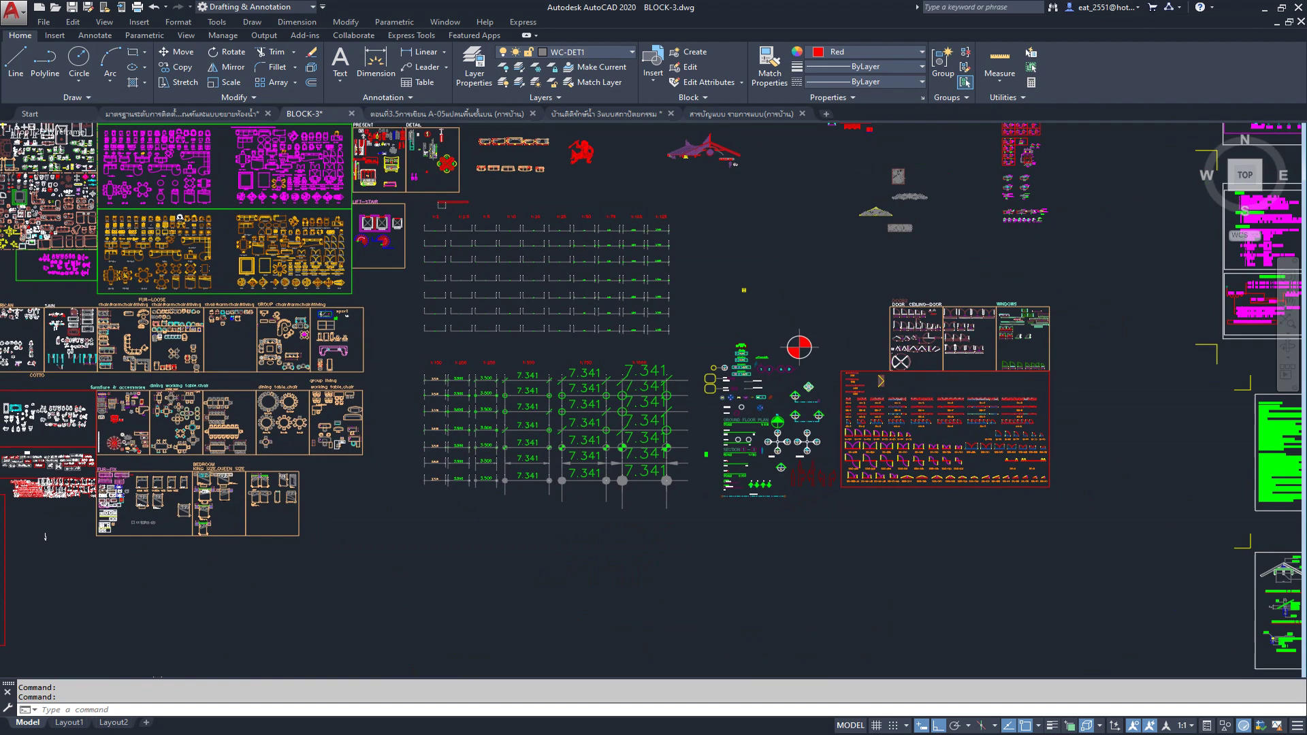
scroll(735, 339, down, 2)
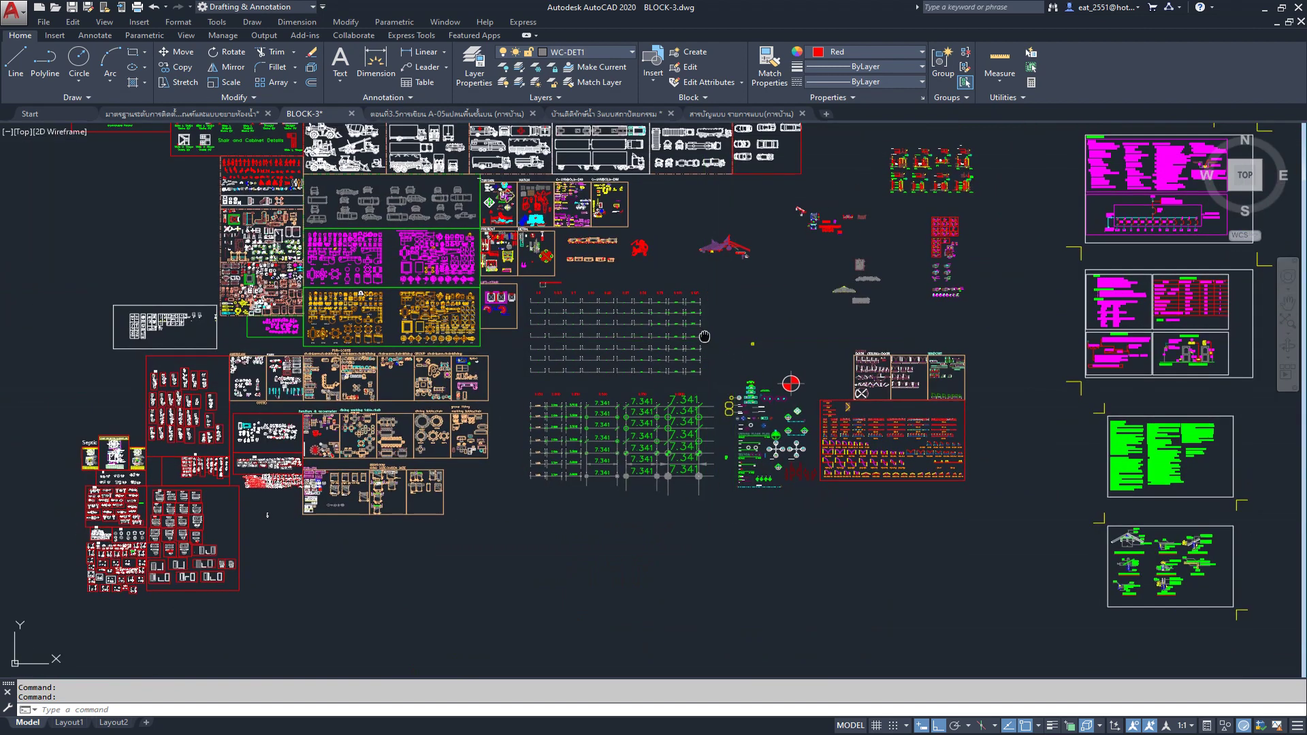
middle_drag(705, 336, 731, 395)
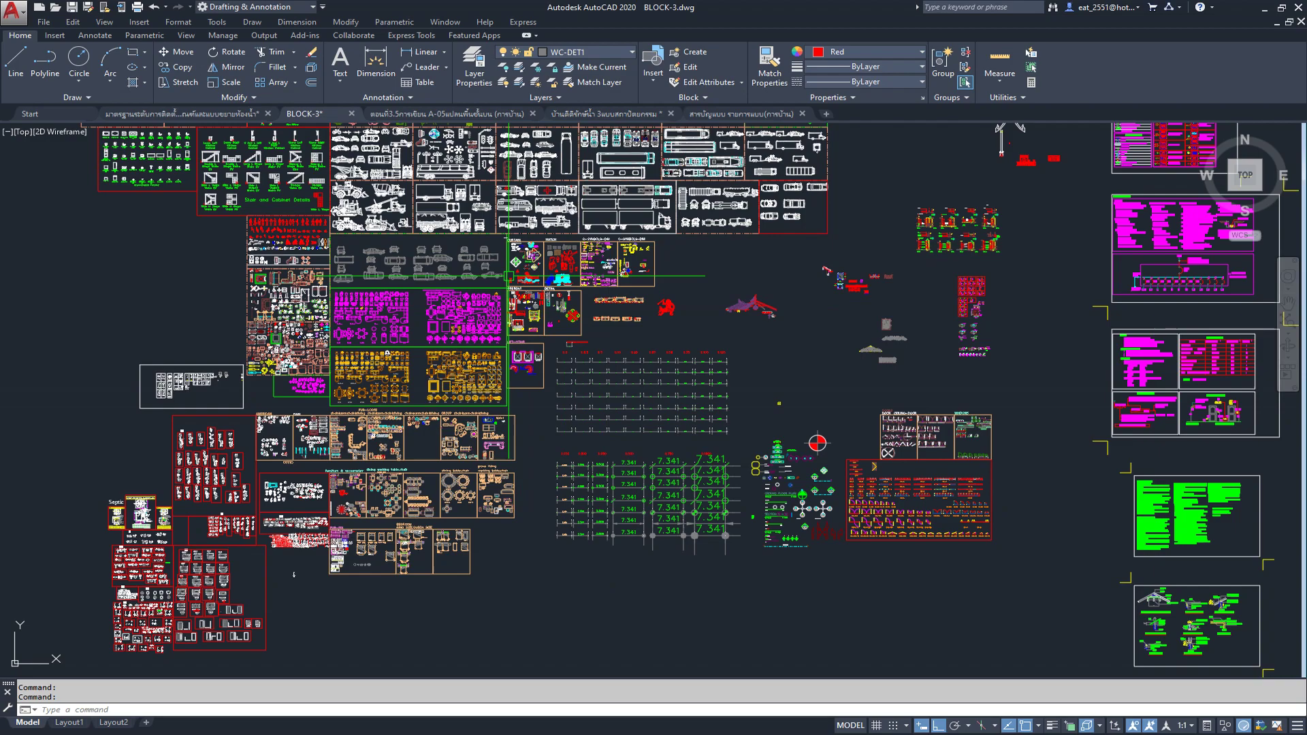
Step: Switch to the house architectural drawing and view its sheets 5 through 30
click(602, 114)
scroll(724, 354, down, 5)
scroll(723, 354, down, 2)
scroll(723, 354, up, 1)
scroll(647, 521, up, 1)
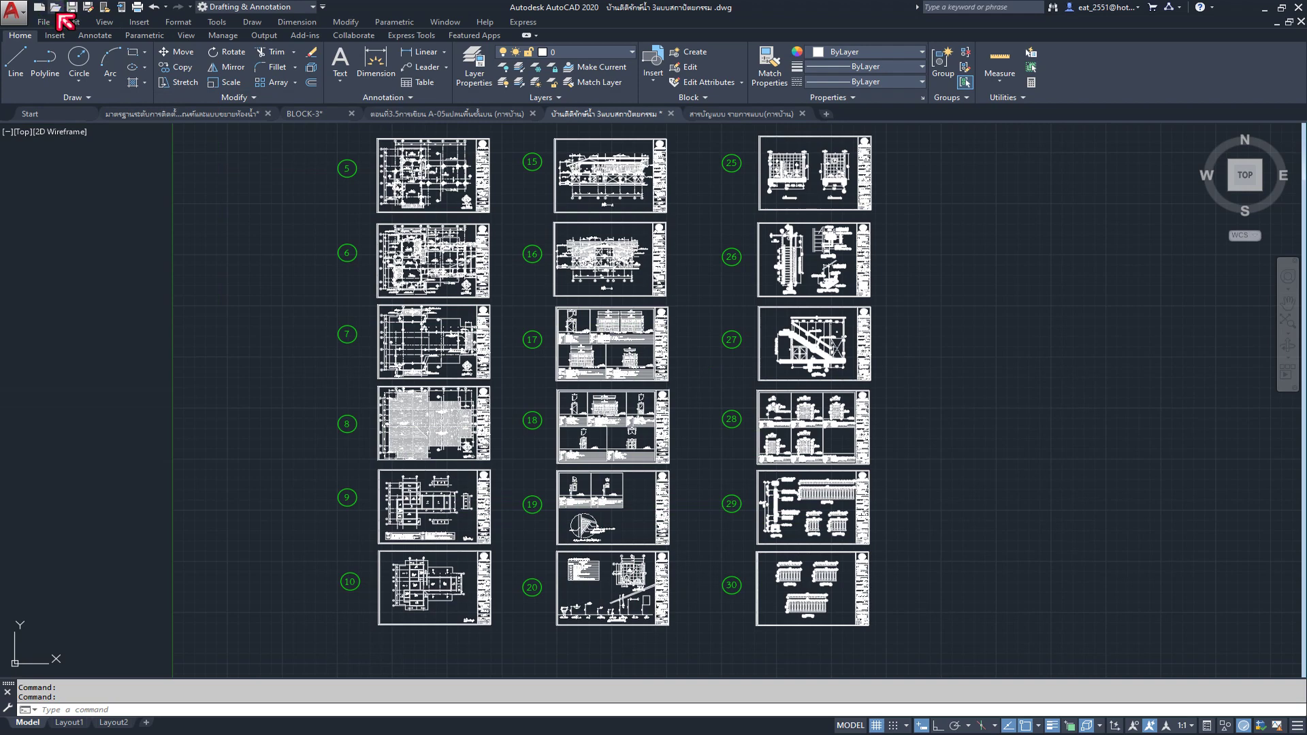
Step: Preview the course drawings in the Open dialog, ending on the A-04 ground-floor plan file
key(ctrl+o)
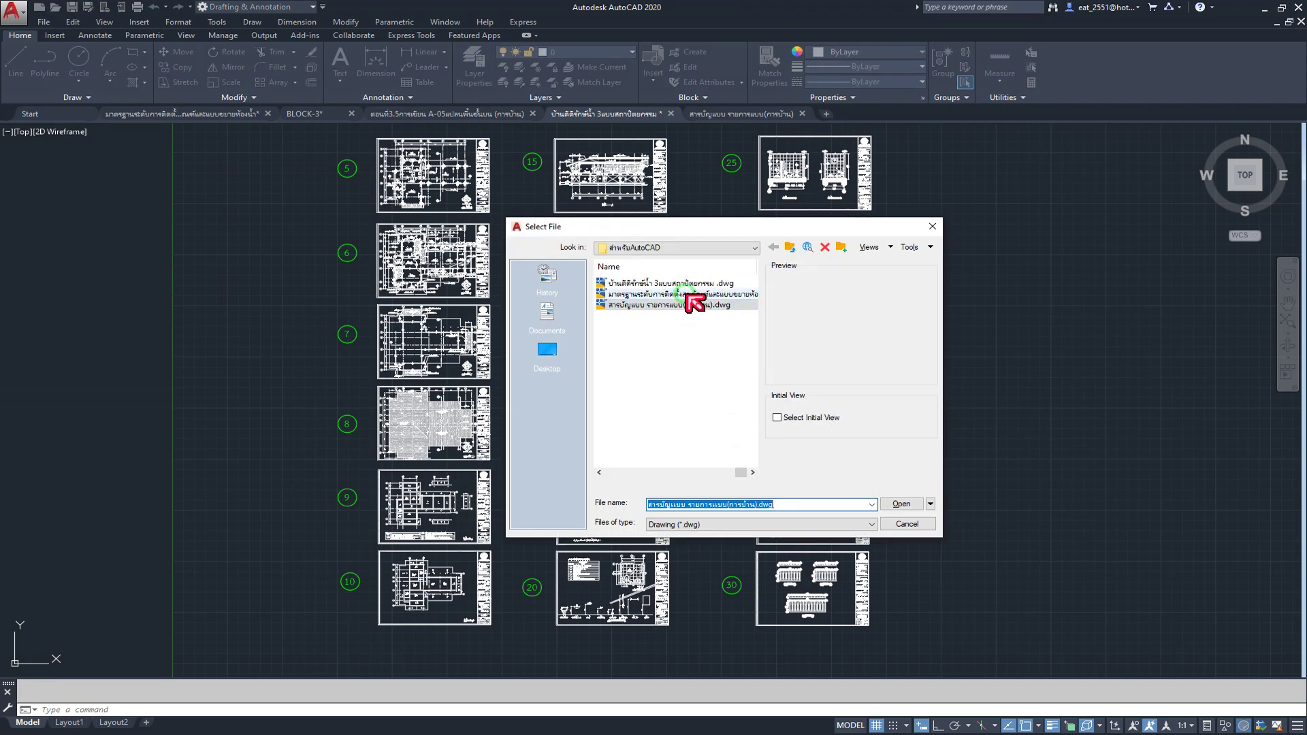
click(694, 294)
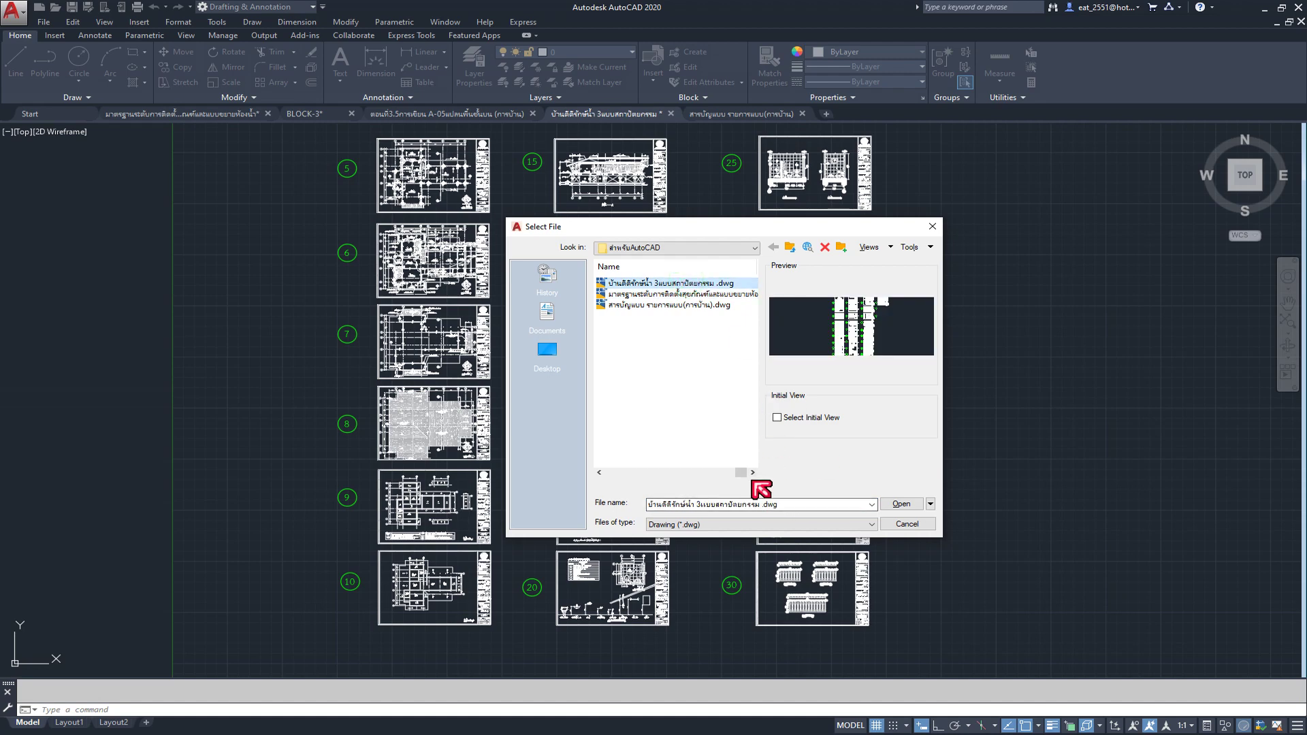
drag(740, 473, 613, 472)
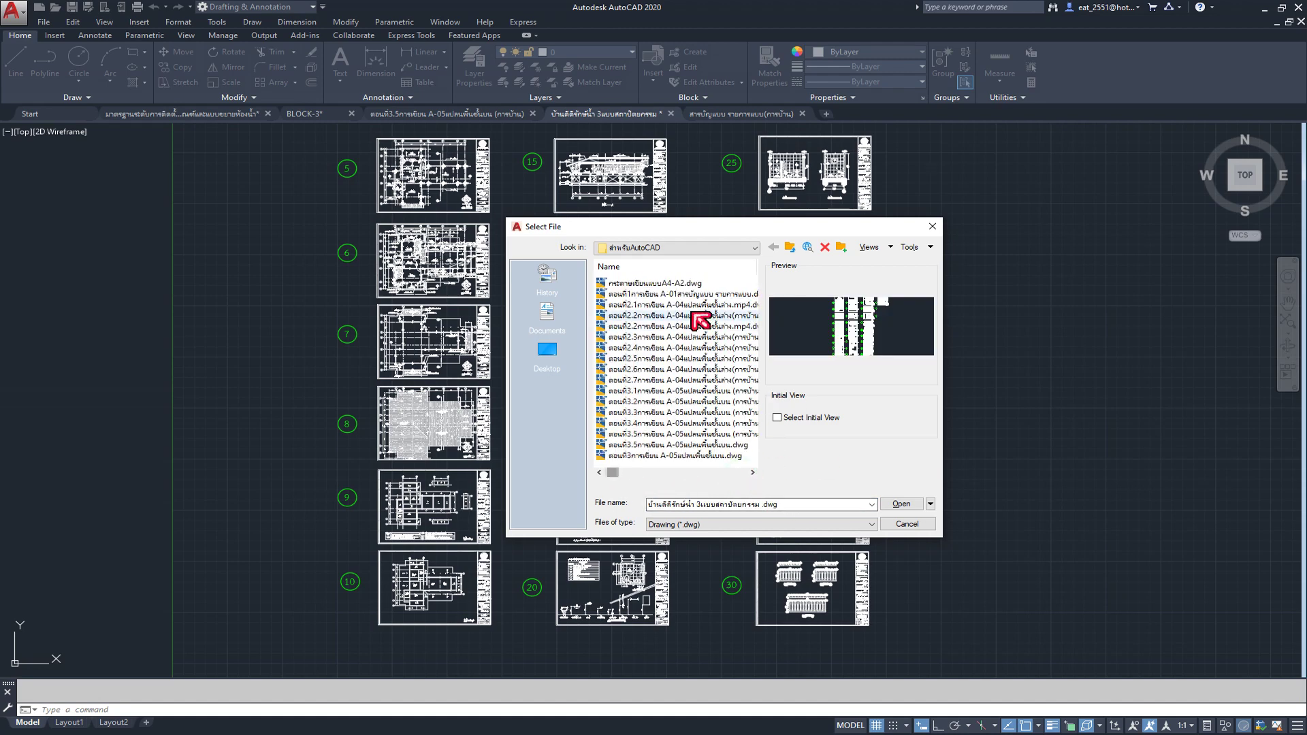
click(700, 315)
click(674, 359)
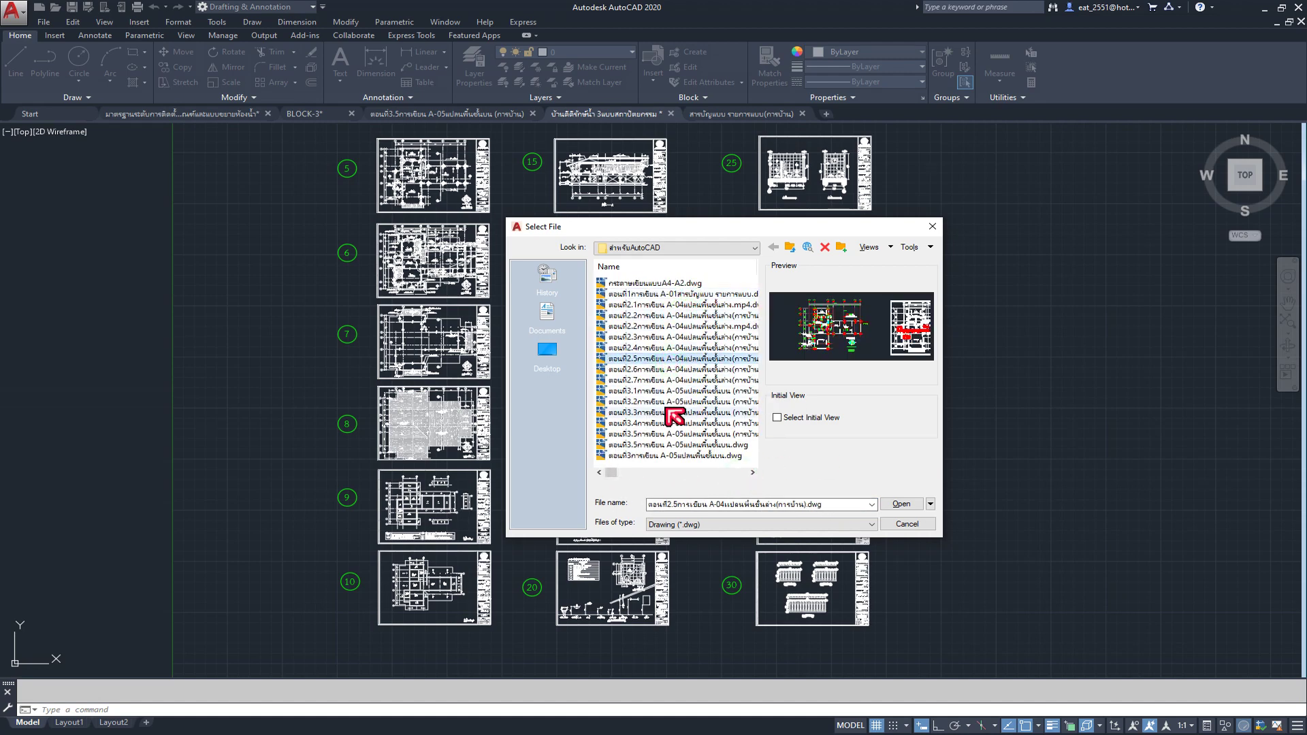
mouse_move(607, 472)
mouse_down()
mouse_move(725, 474)
mouse_move(600, 474)
mouse_up()
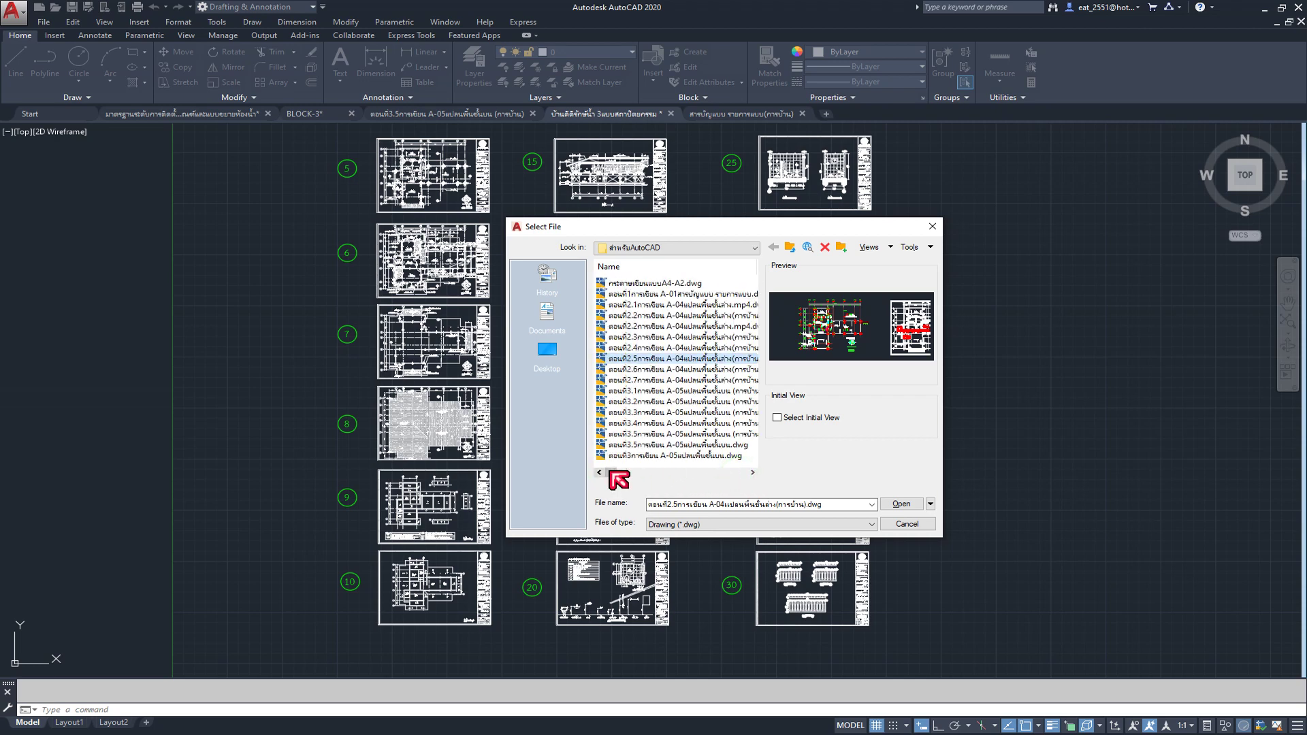
click(682, 381)
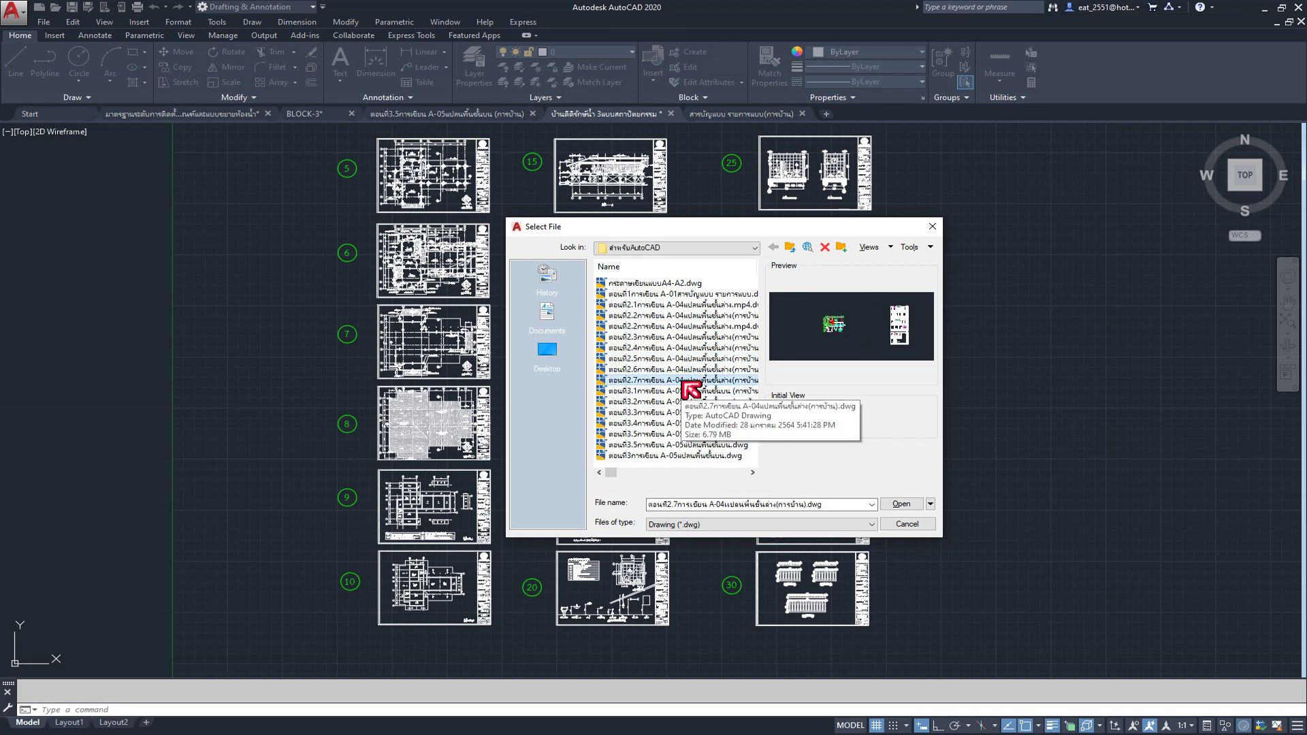
Step: Open the A-04 ground-floor plan, zoom into its bathroom, then return to the fixture standards drawing
click(904, 505)
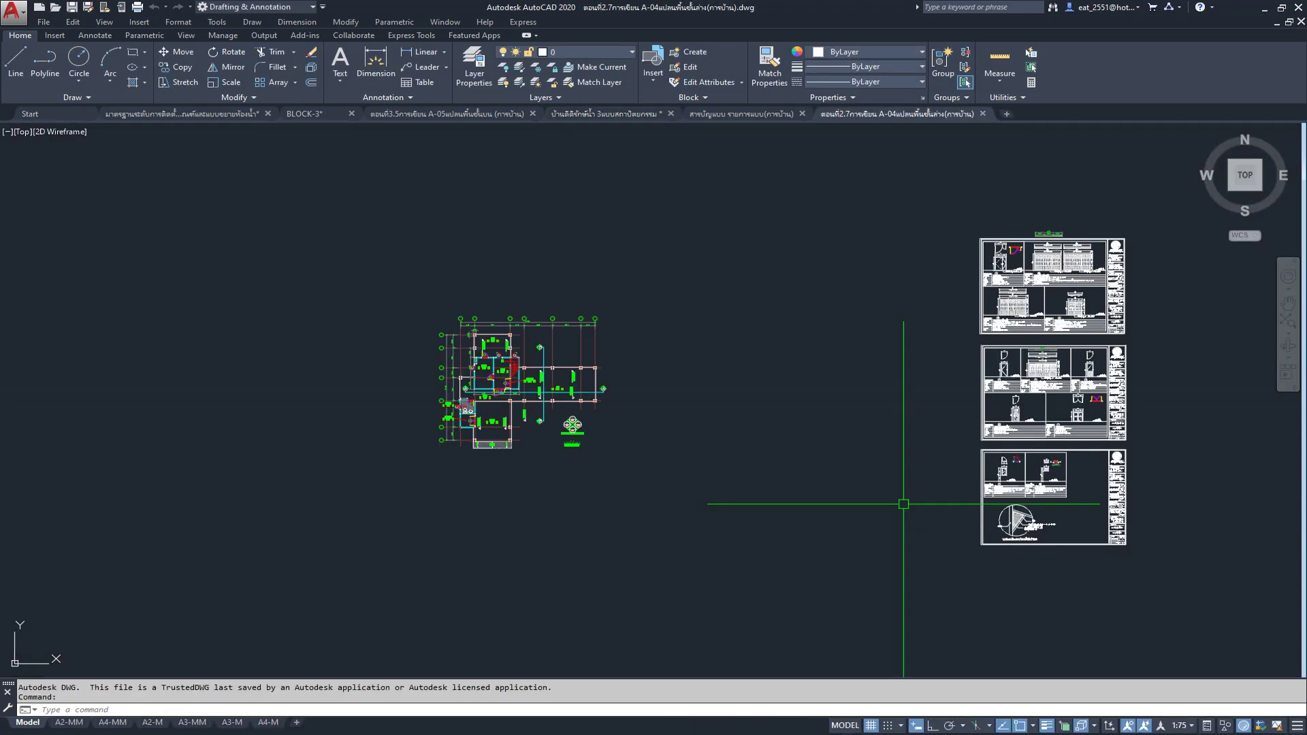
scroll(491, 446, up, 3)
scroll(443, 361, up, 3)
scroll(443, 340, up, 4)
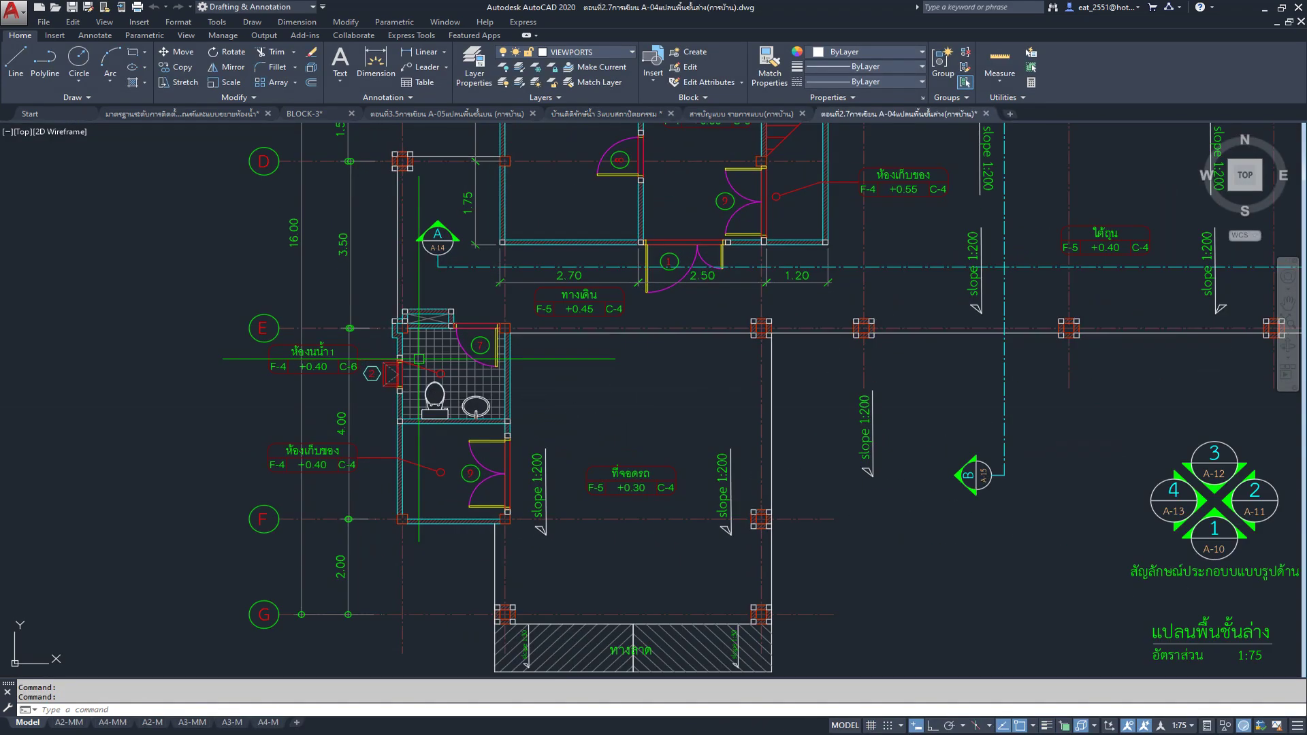
scroll(436, 343, down, 1)
scroll(418, 367, down, 1)
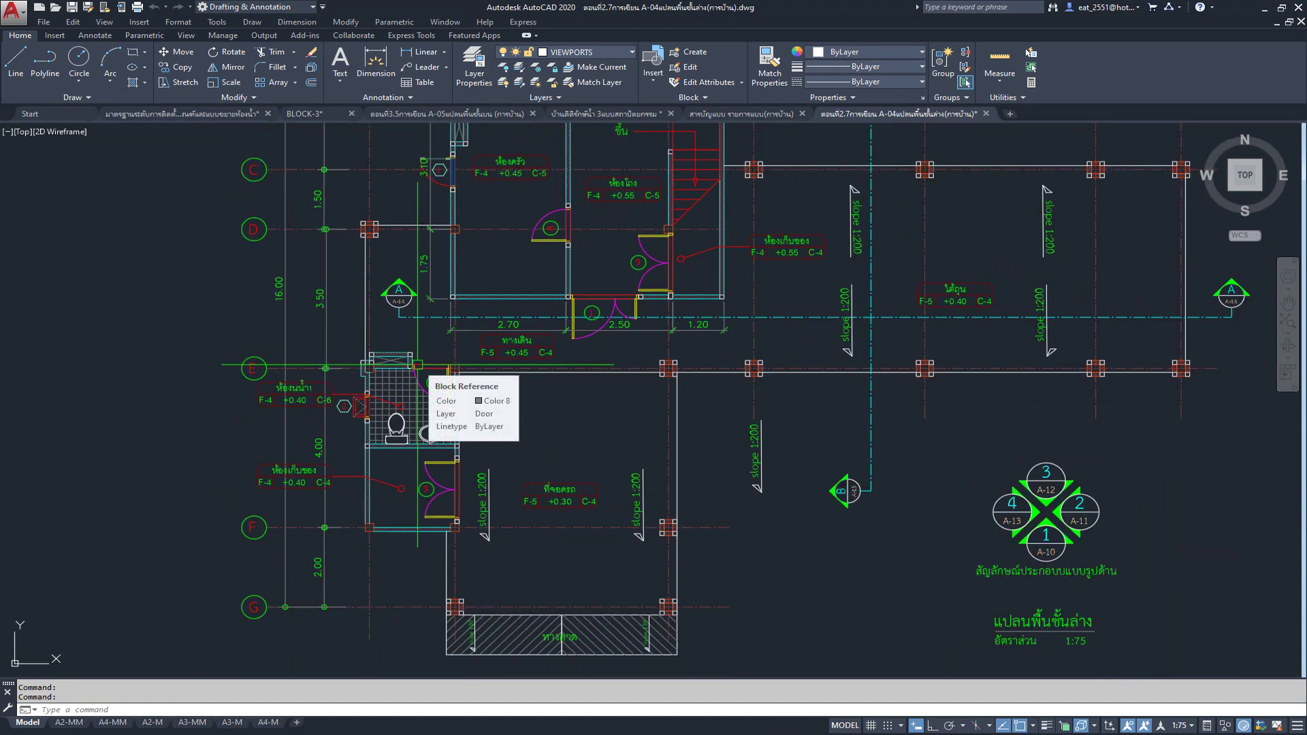
click(321, 114)
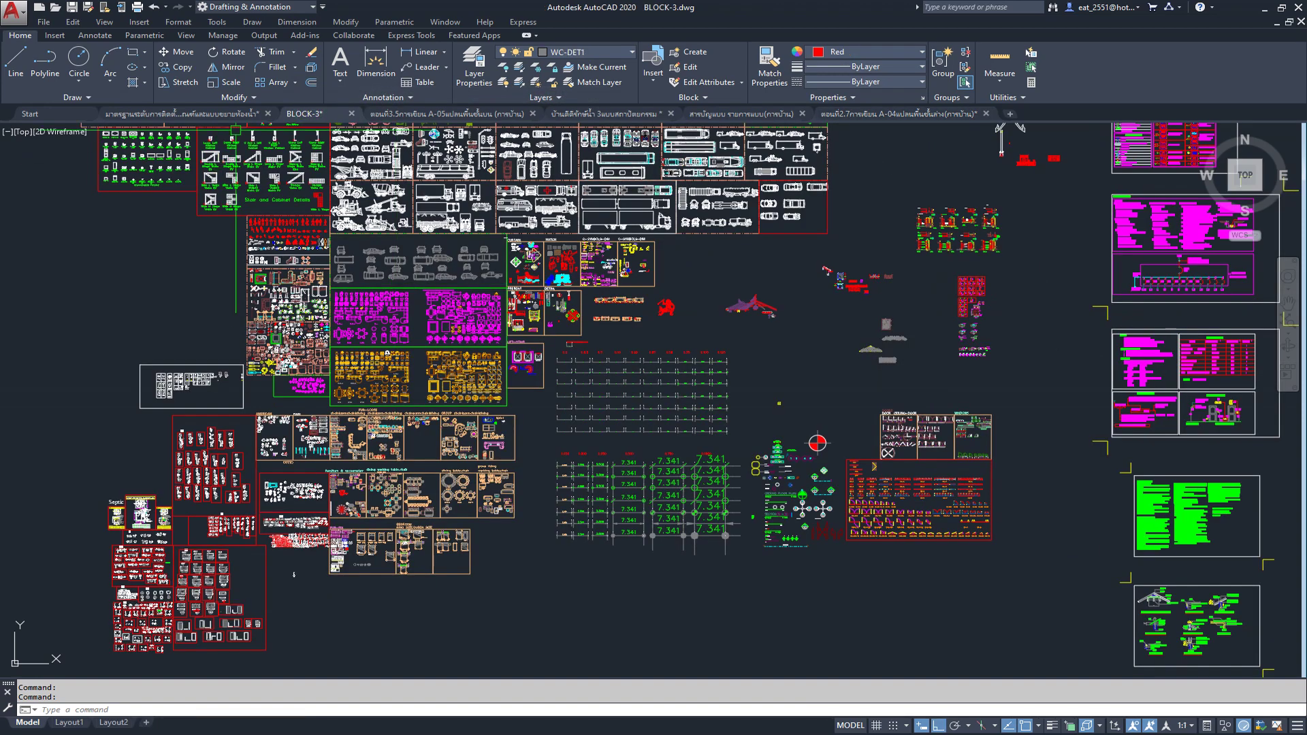
click(217, 114)
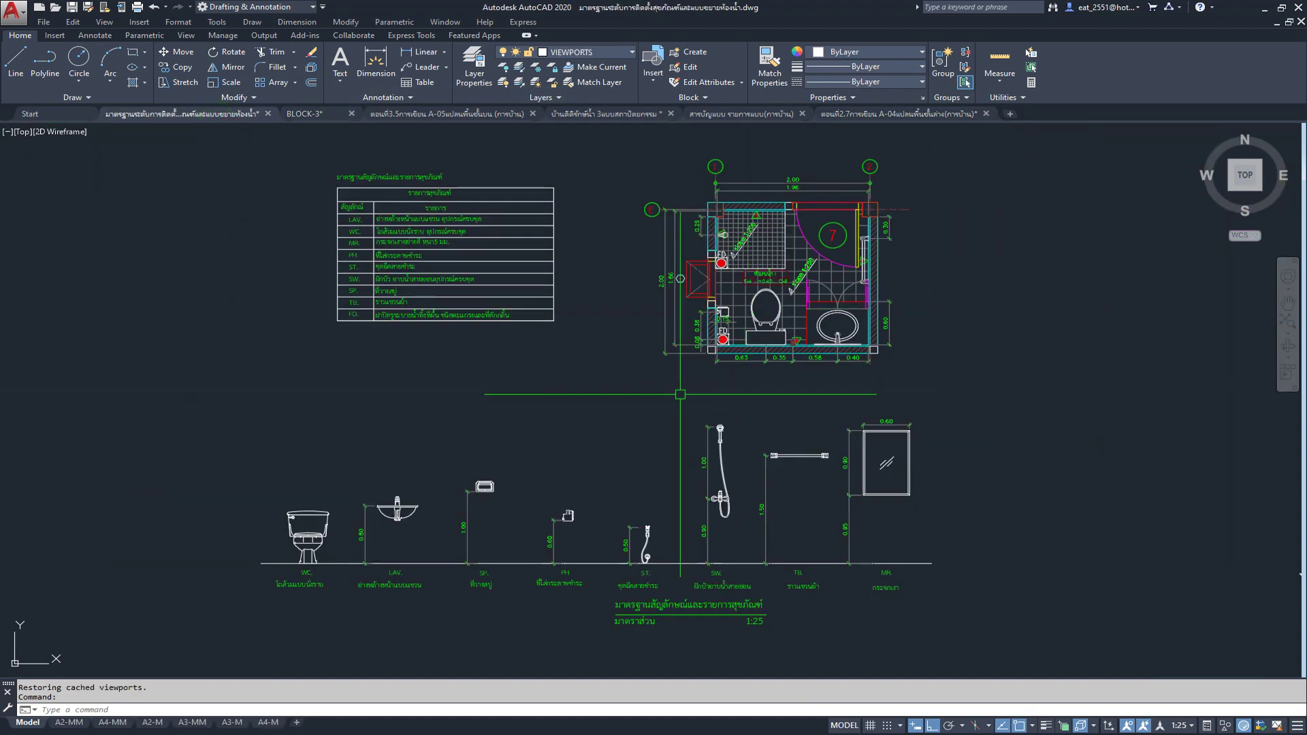
Step: Quick-save the bathroom fixture standards drawing with Ctrl+S, keeping plan, legend and elevations in view
middle_drag(601, 333, 660, 352)
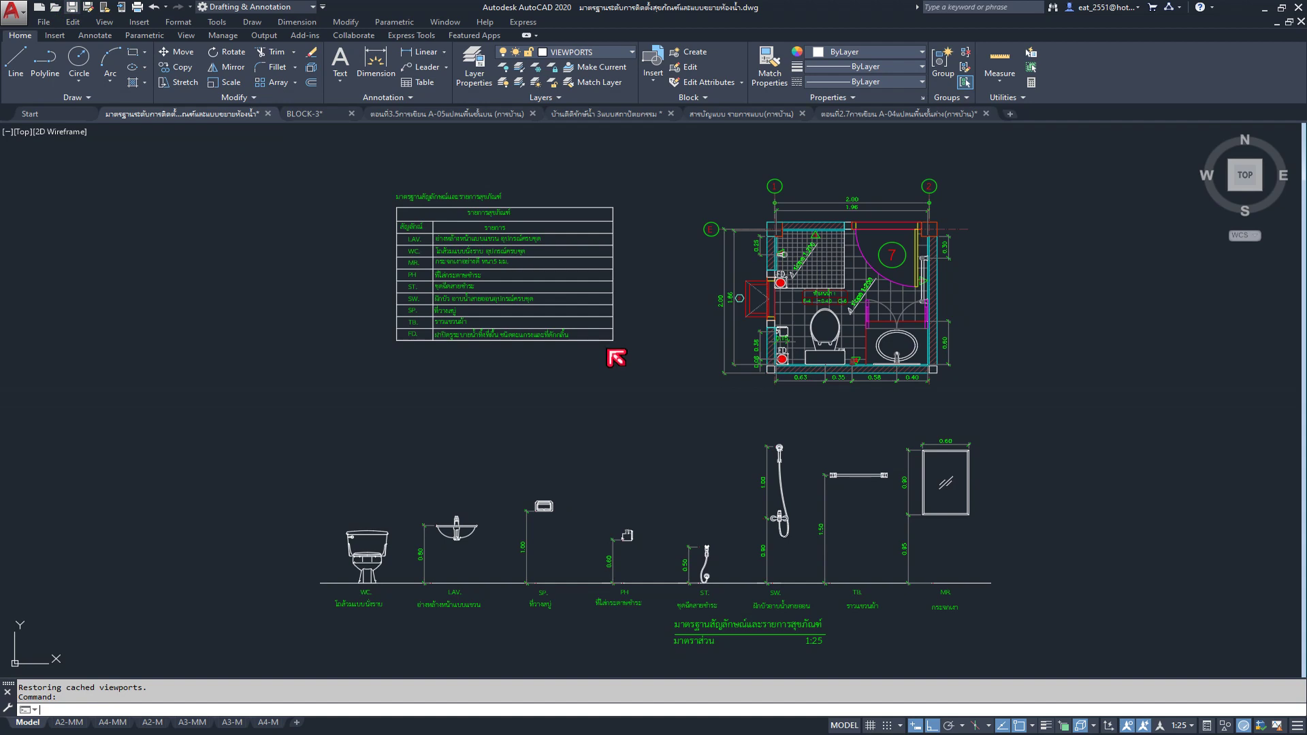
key(ctrl+s)
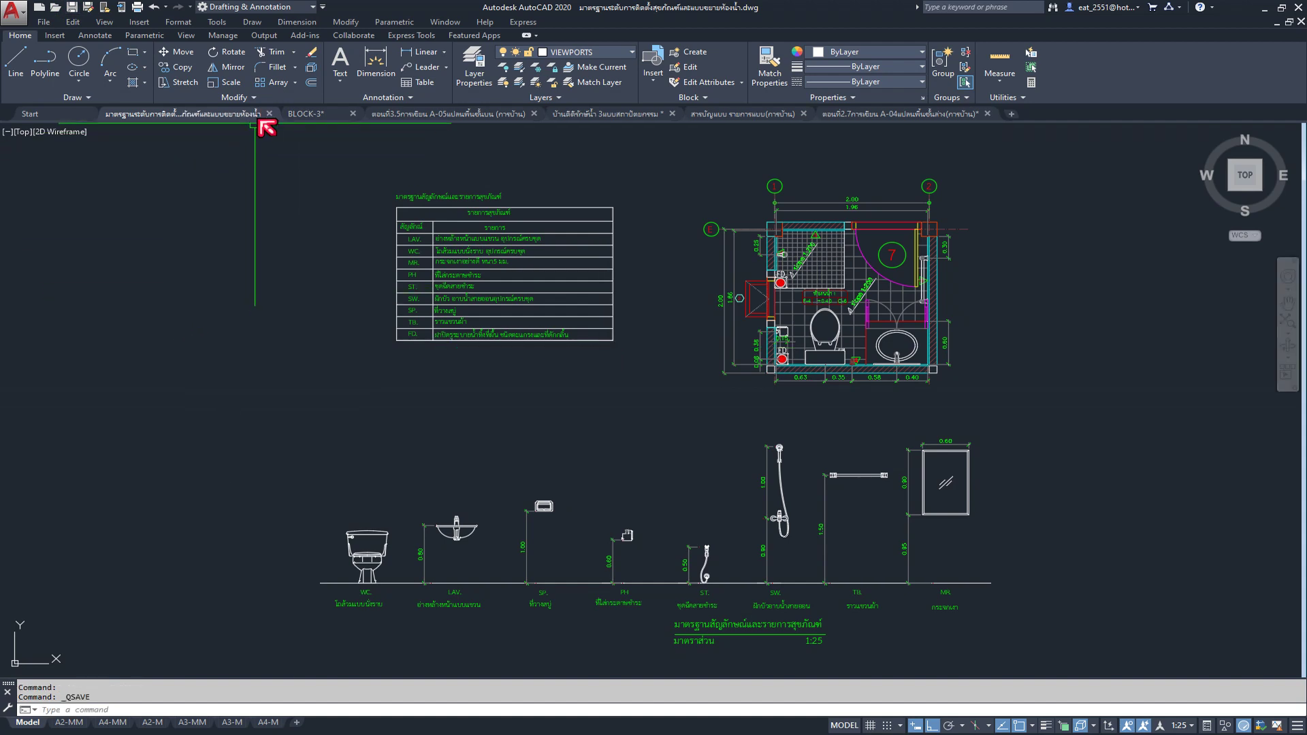
mouse_move(296, 113)
scroll(980, 263, up, 3)
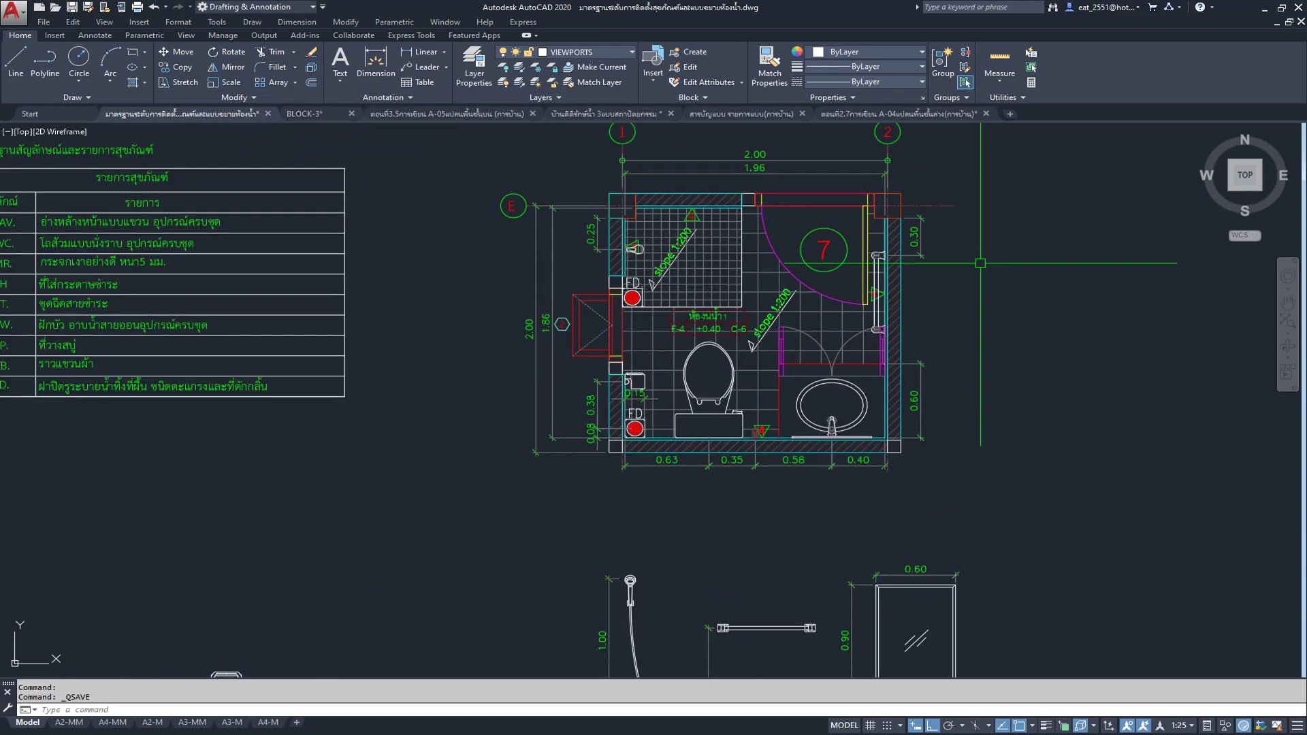
scroll(980, 263, down, 5)
scroll(670, 275, up, 1)
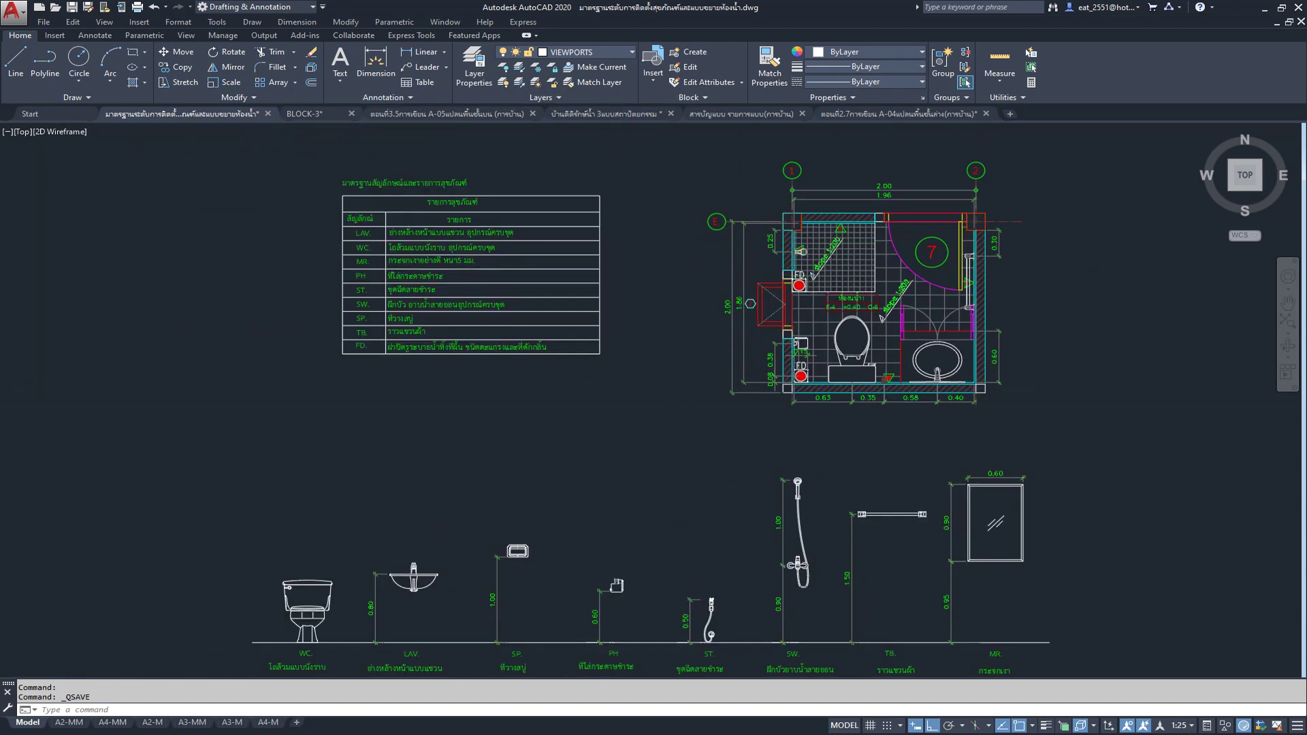
scroll(670, 275, down, 1)
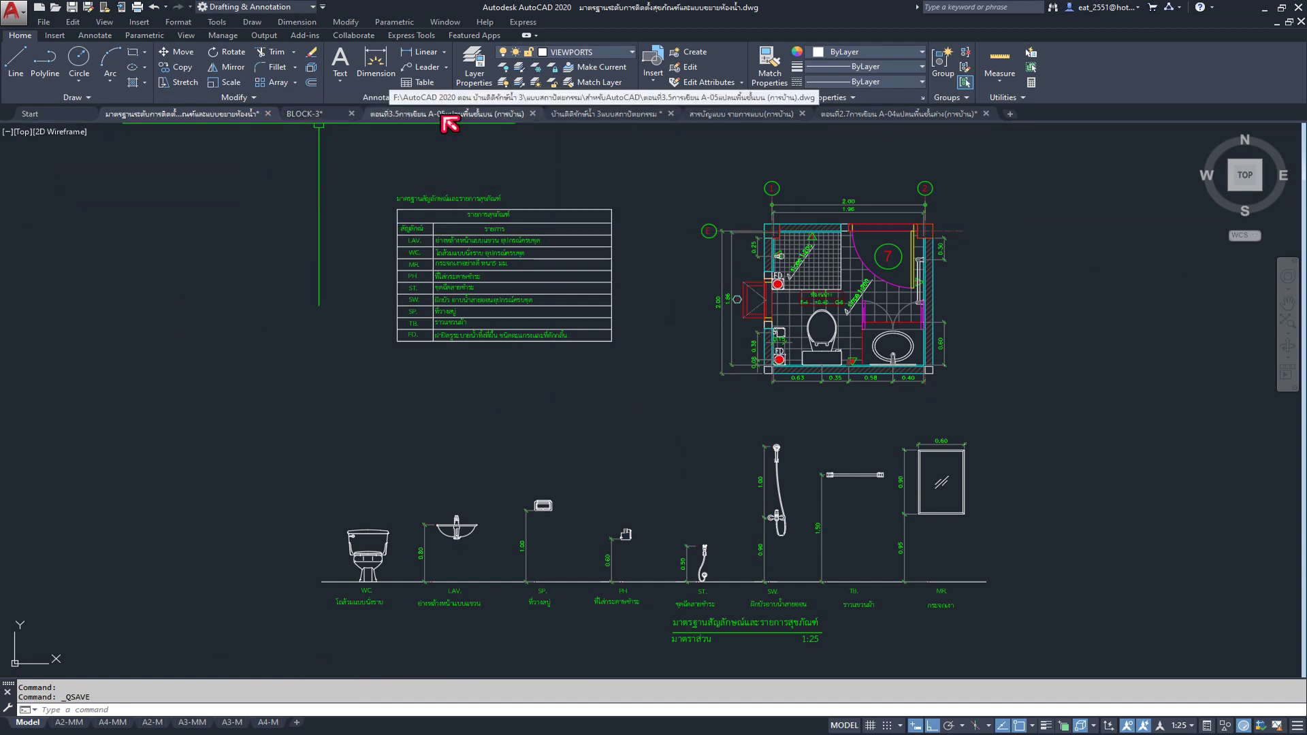
Step: Close the A-05 upper-floor plan, look through the other open drawings, and settle on A-04
click(492, 117)
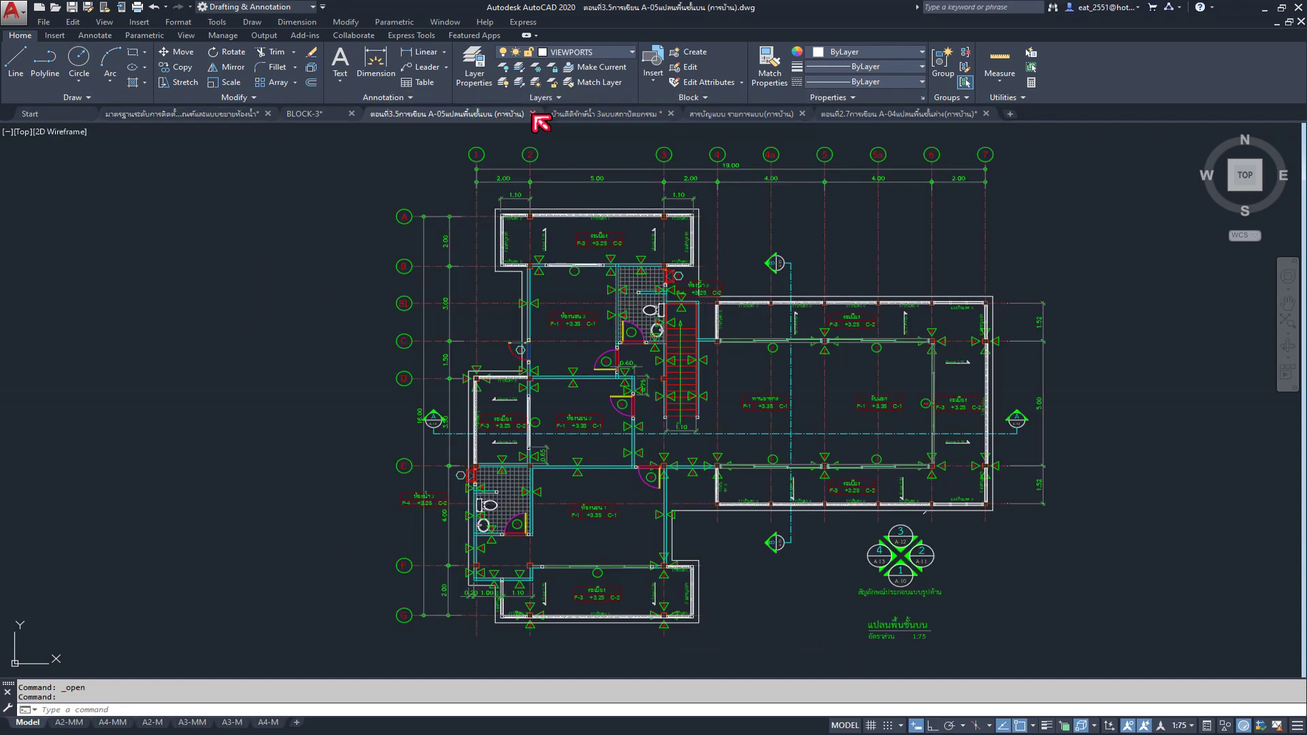
click(532, 113)
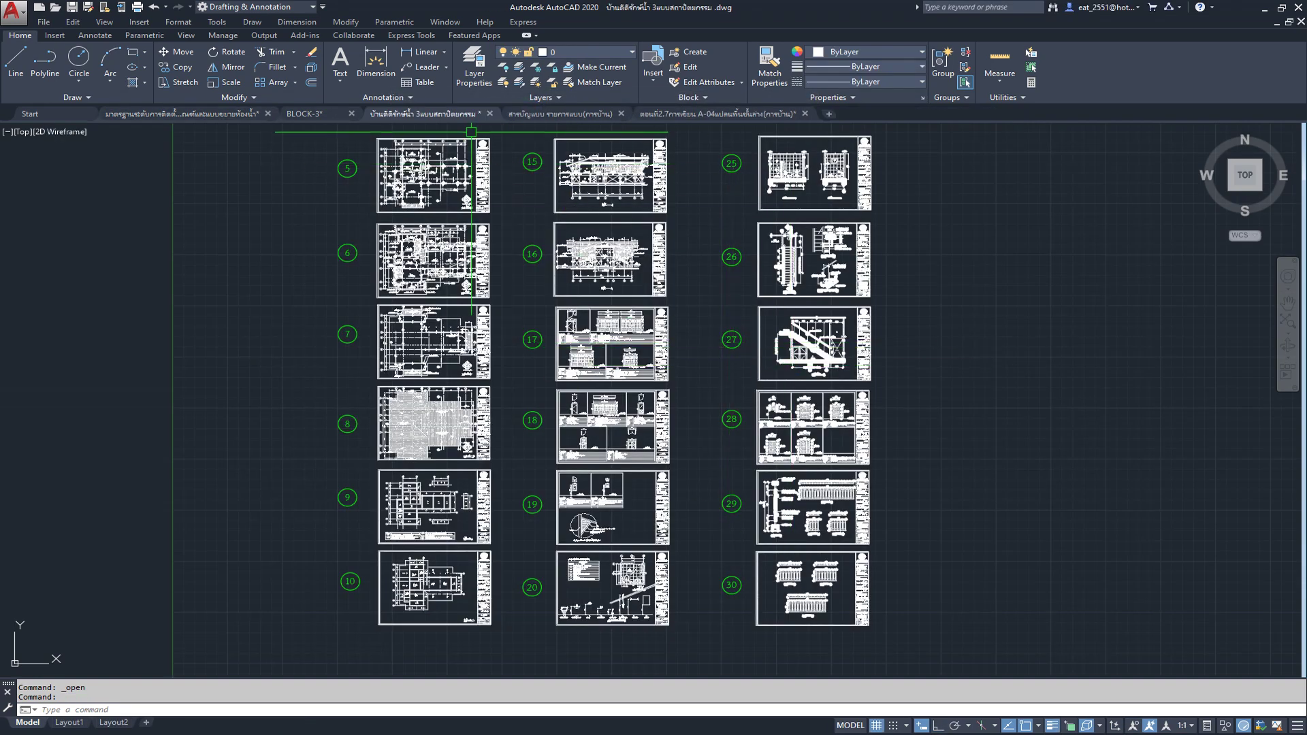
click(583, 117)
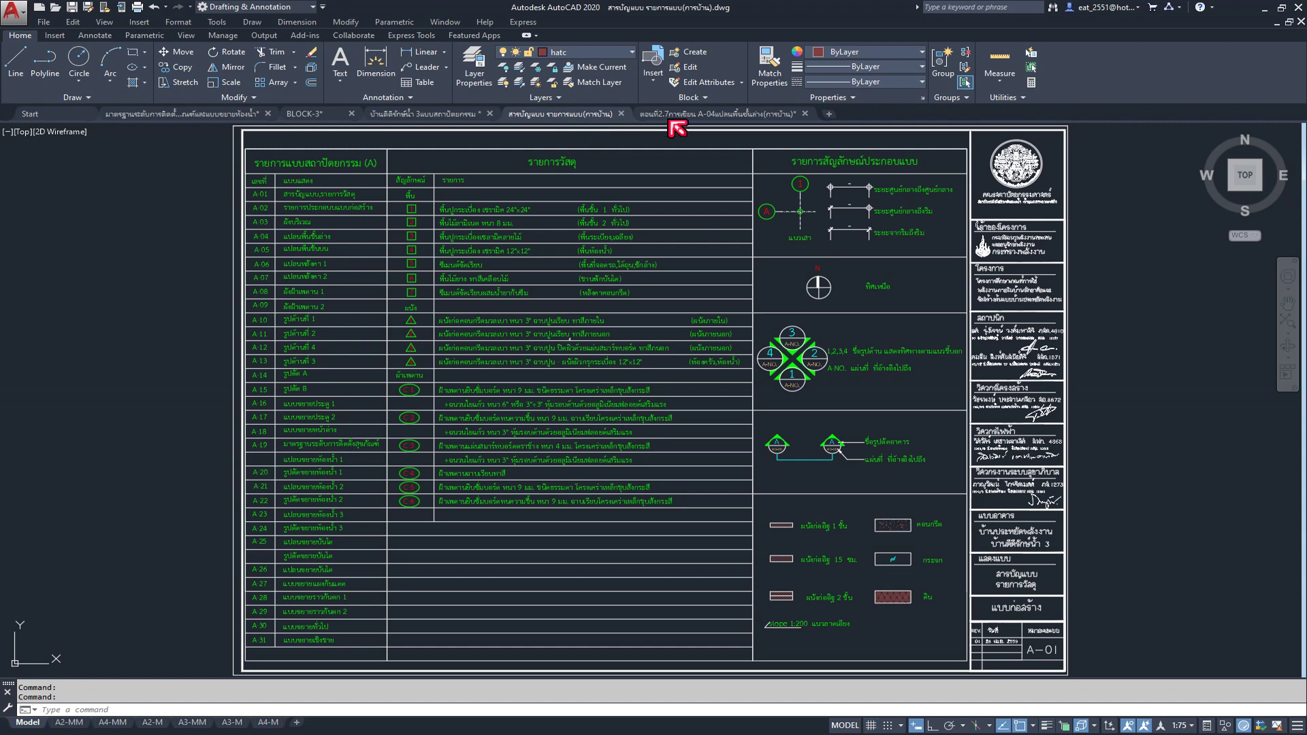
click(732, 121)
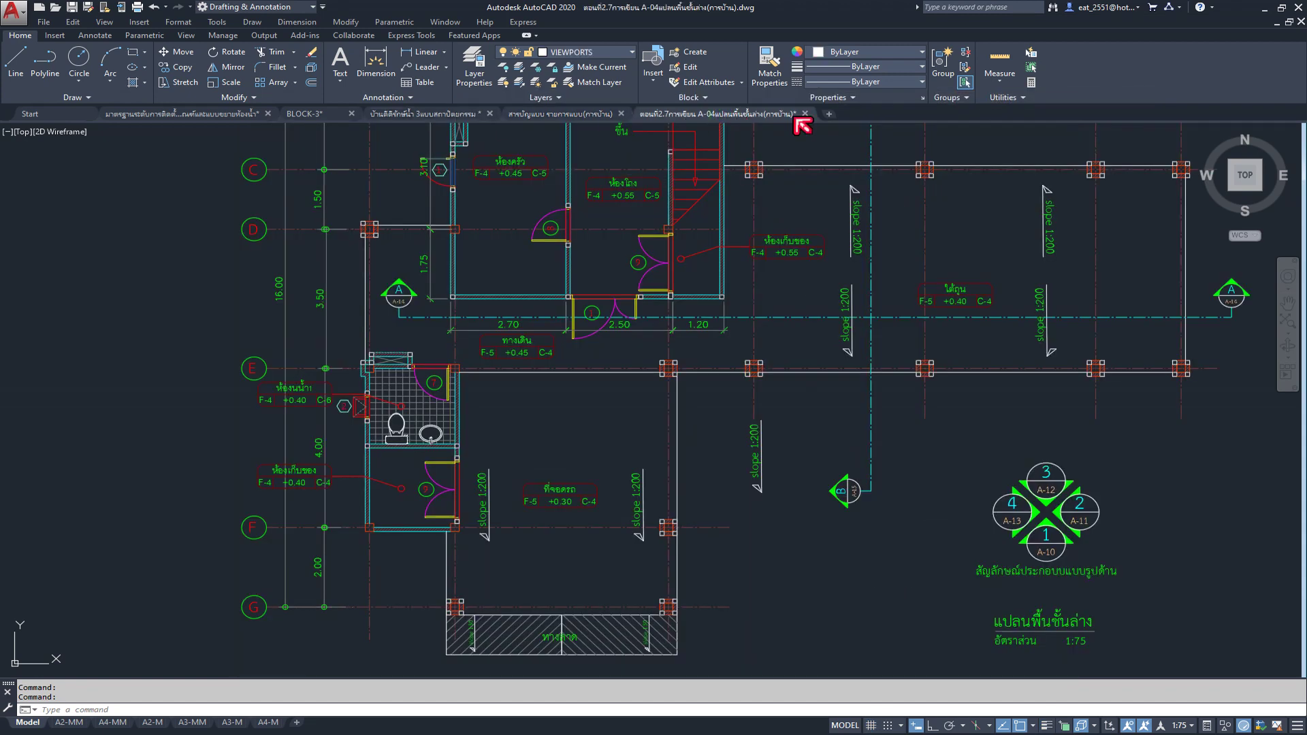
mouse_move(720, 113)
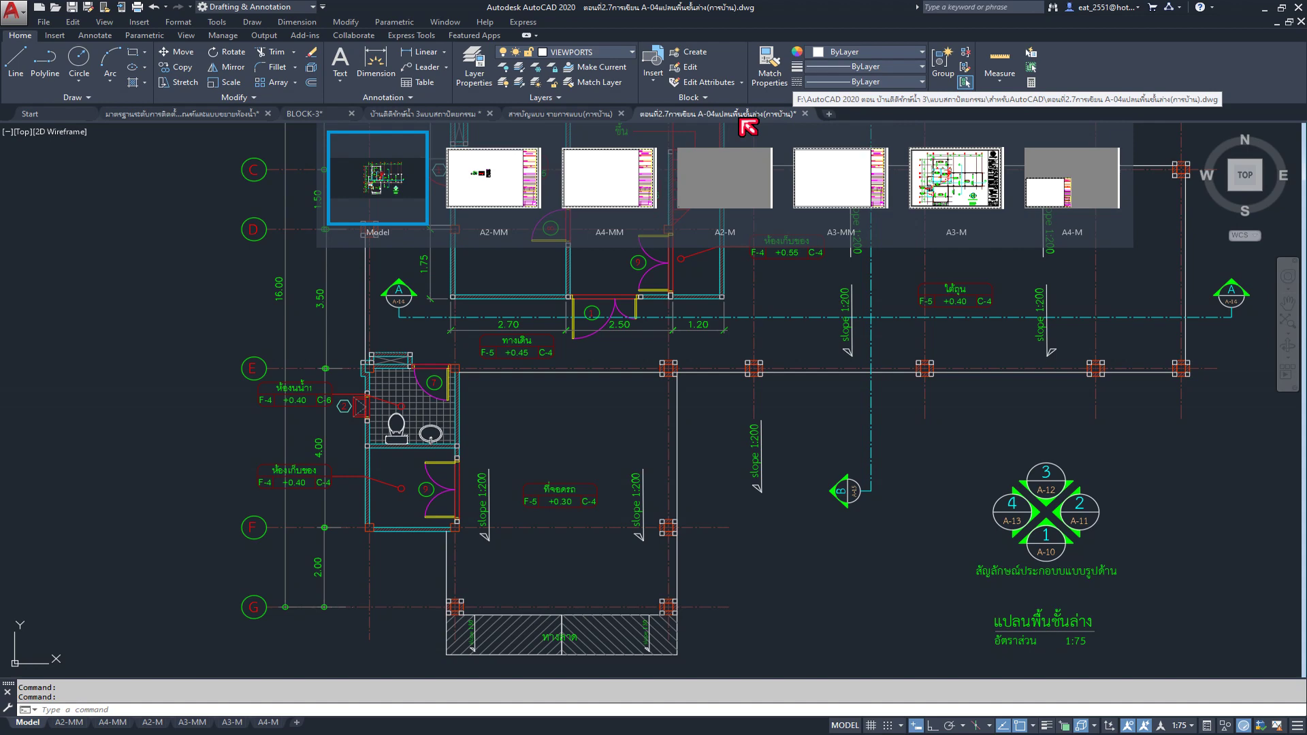
click(576, 116)
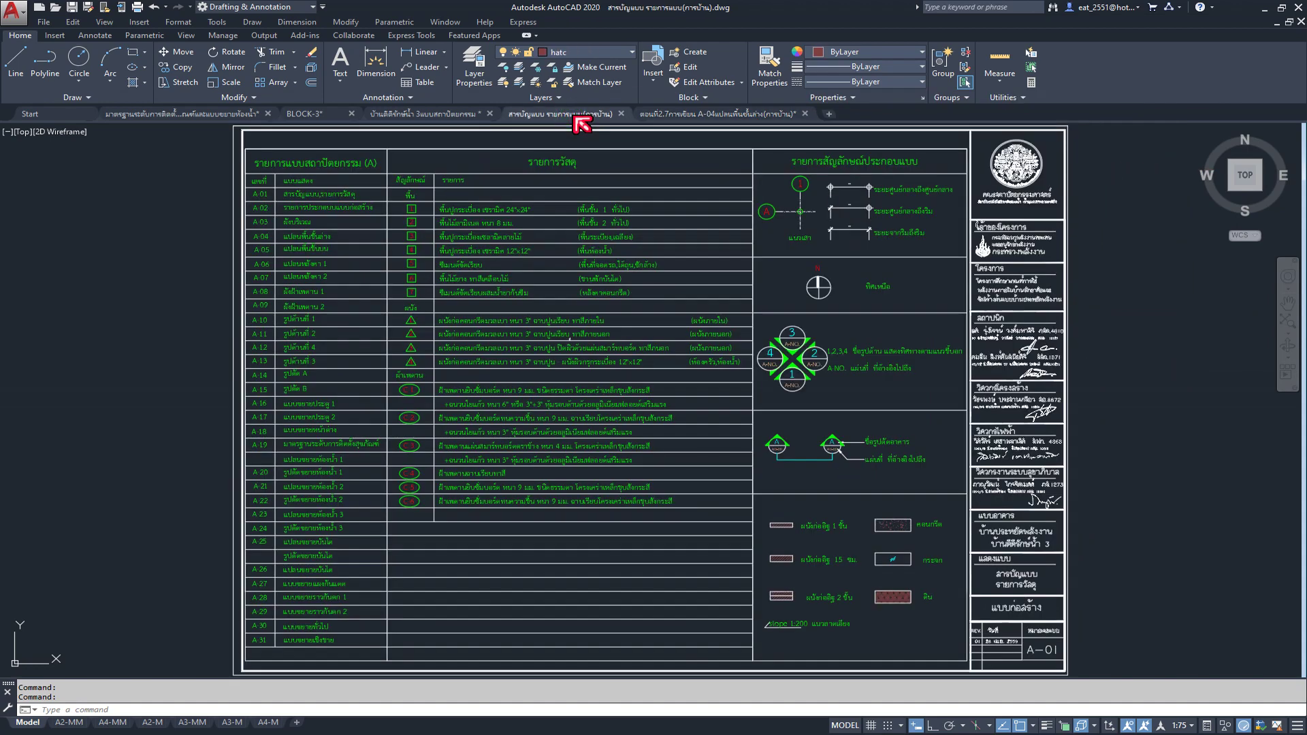
click(431, 114)
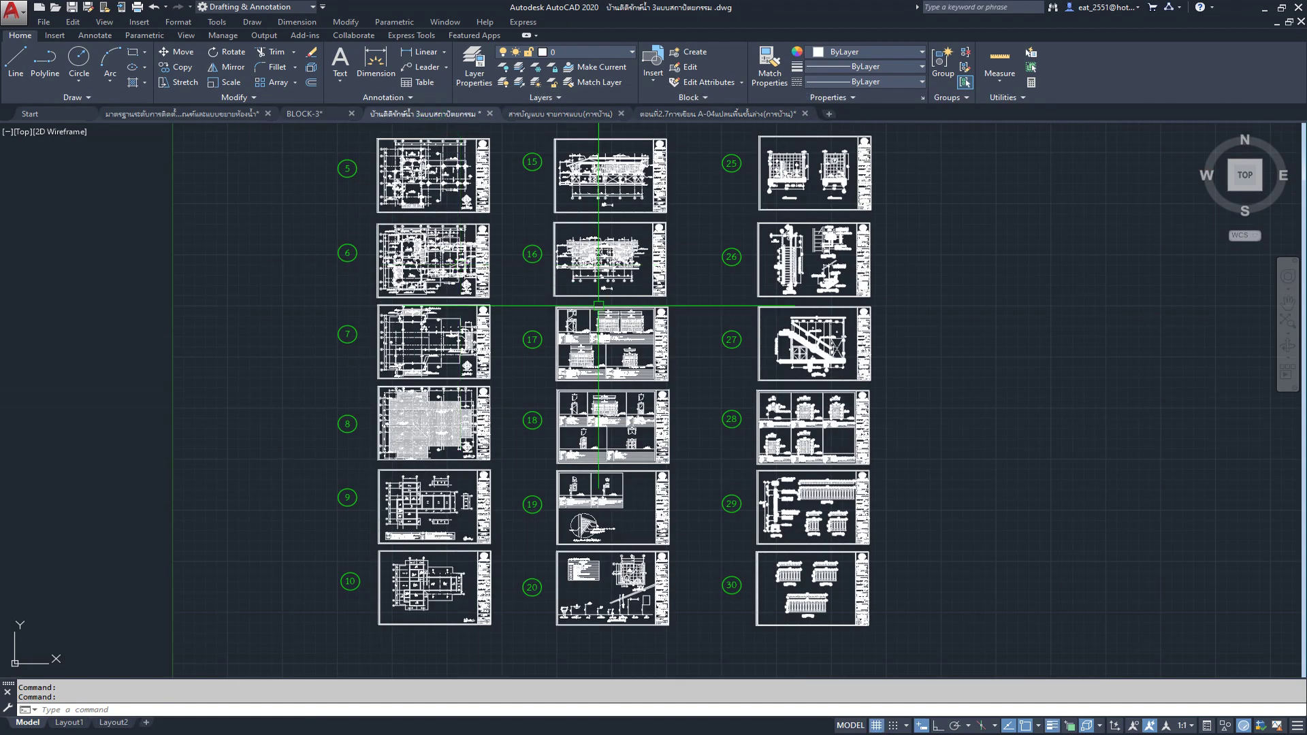
middle_drag(675, 318, 687, 372)
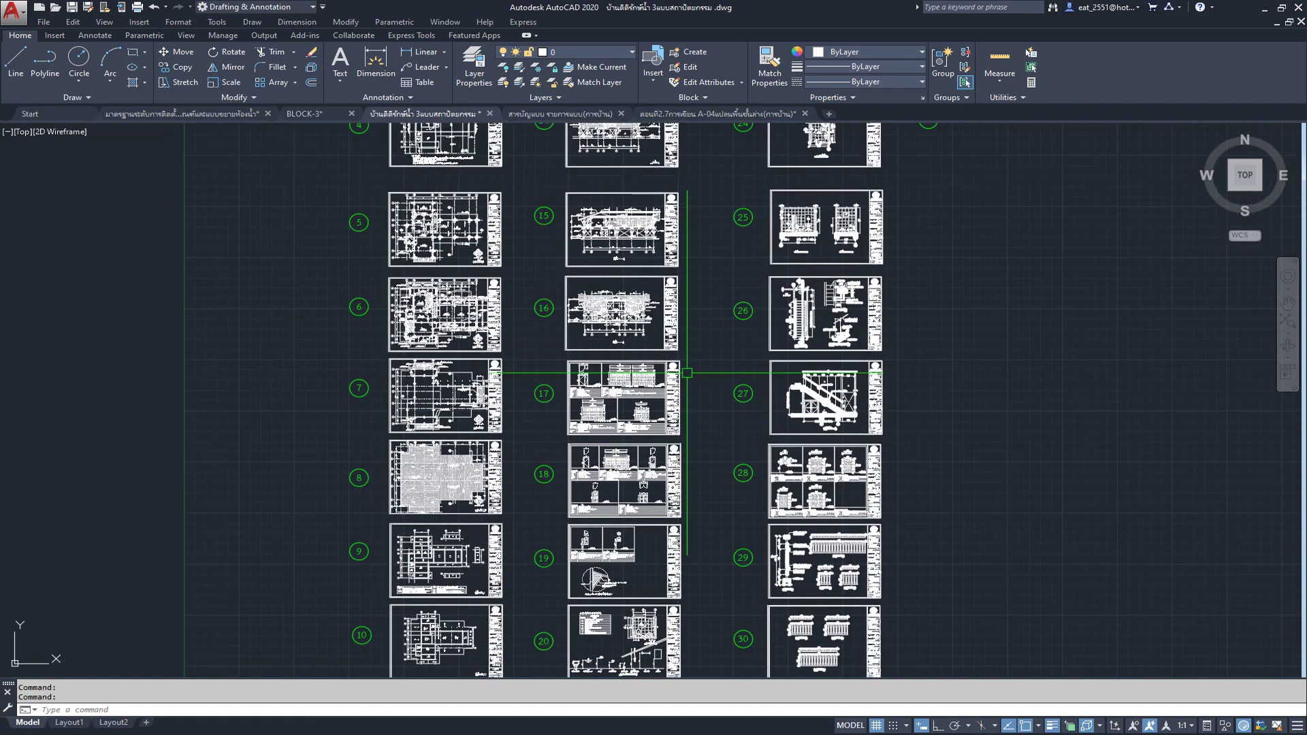
click(318, 116)
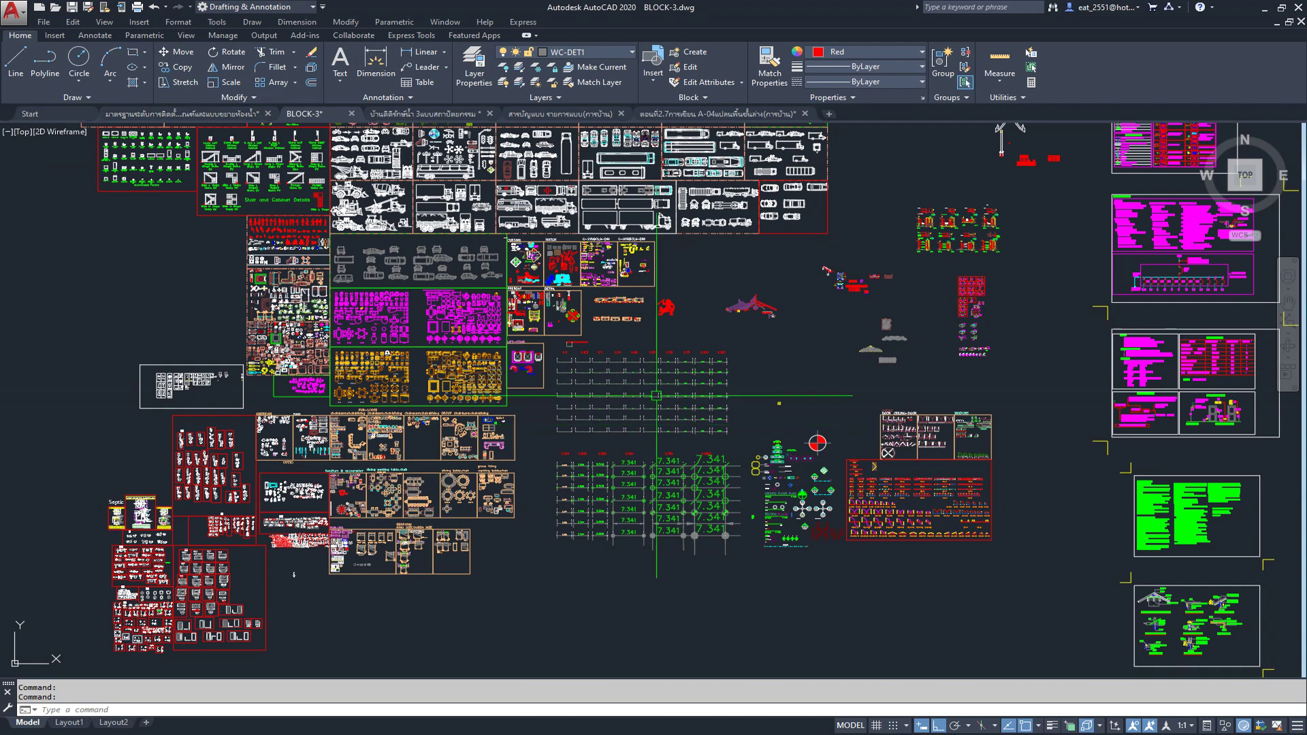
click(729, 113)
scroll(422, 320, down, 3)
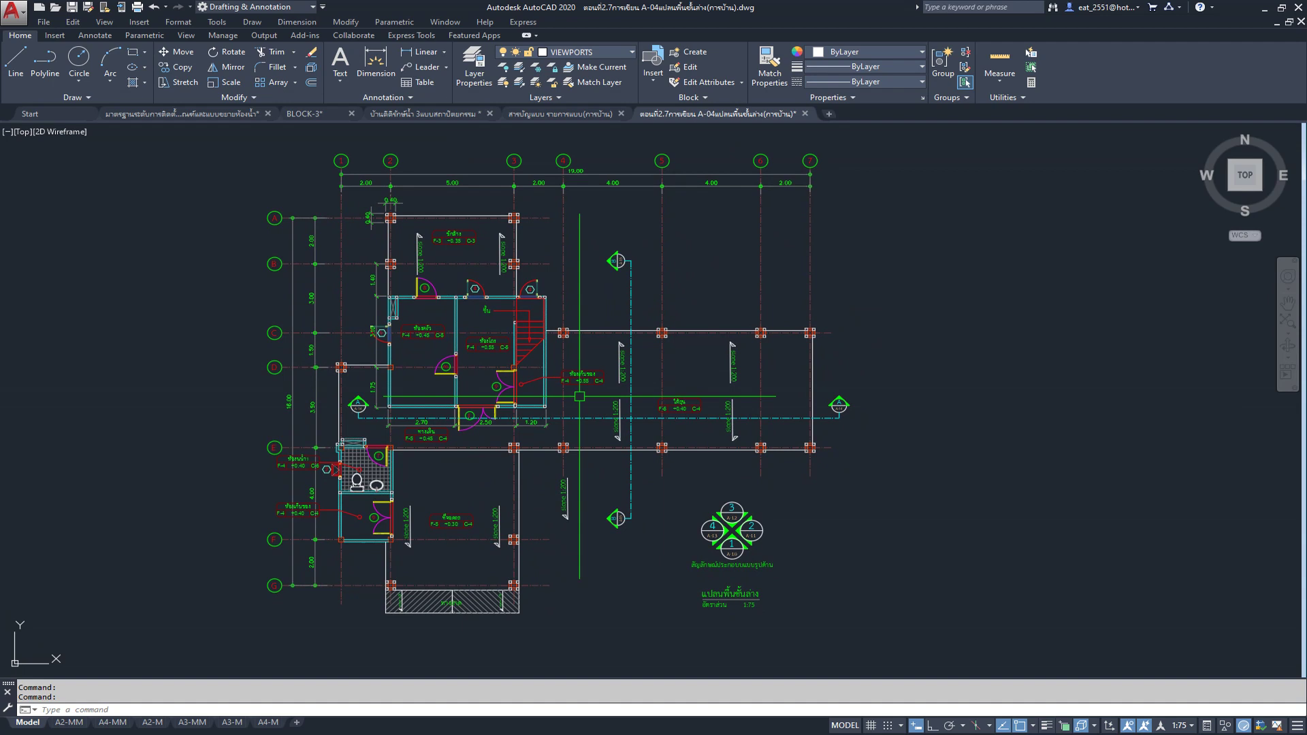
Step: Thaw the SYM WALL layer so wall symbols show on the A-04 plan
middle_drag(580, 396, 567, 416)
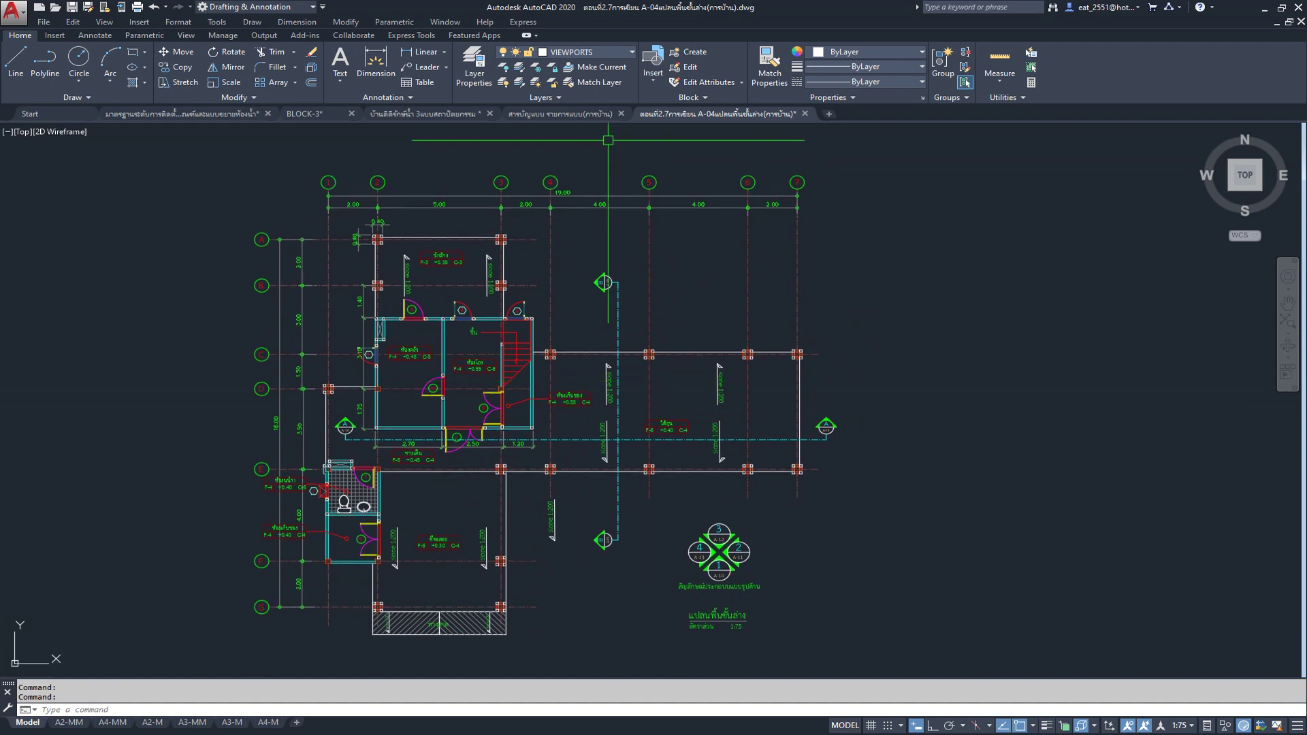
click(612, 52)
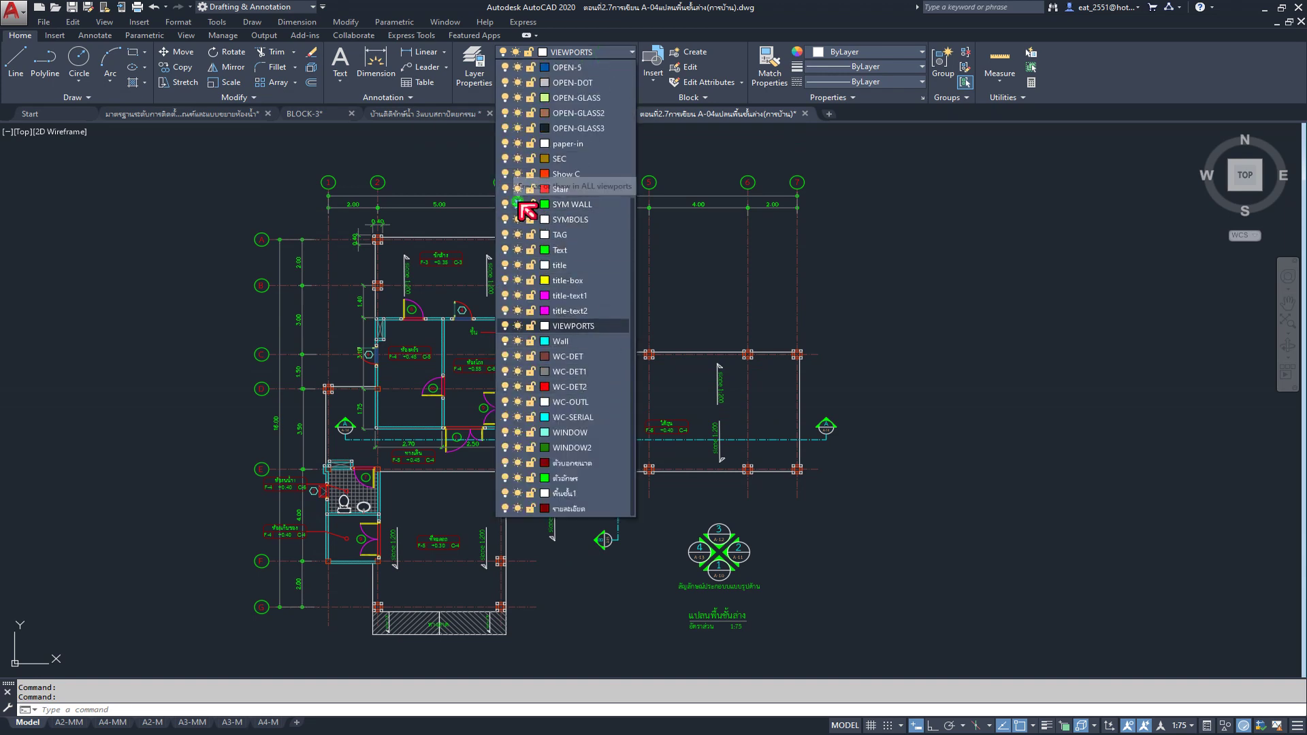
click(517, 205)
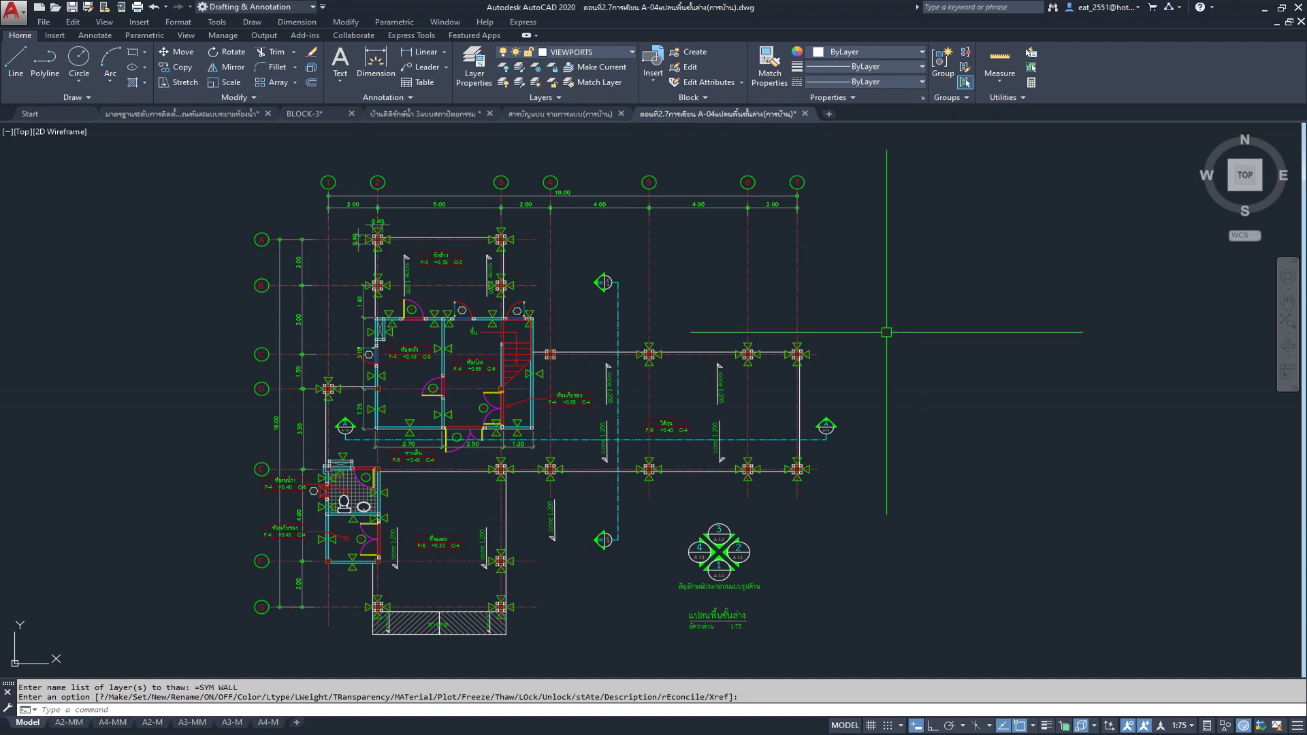
Step: Review the insertable blocks and annotation text styles, then bring up the architectural sheet set drawing
click(53, 36)
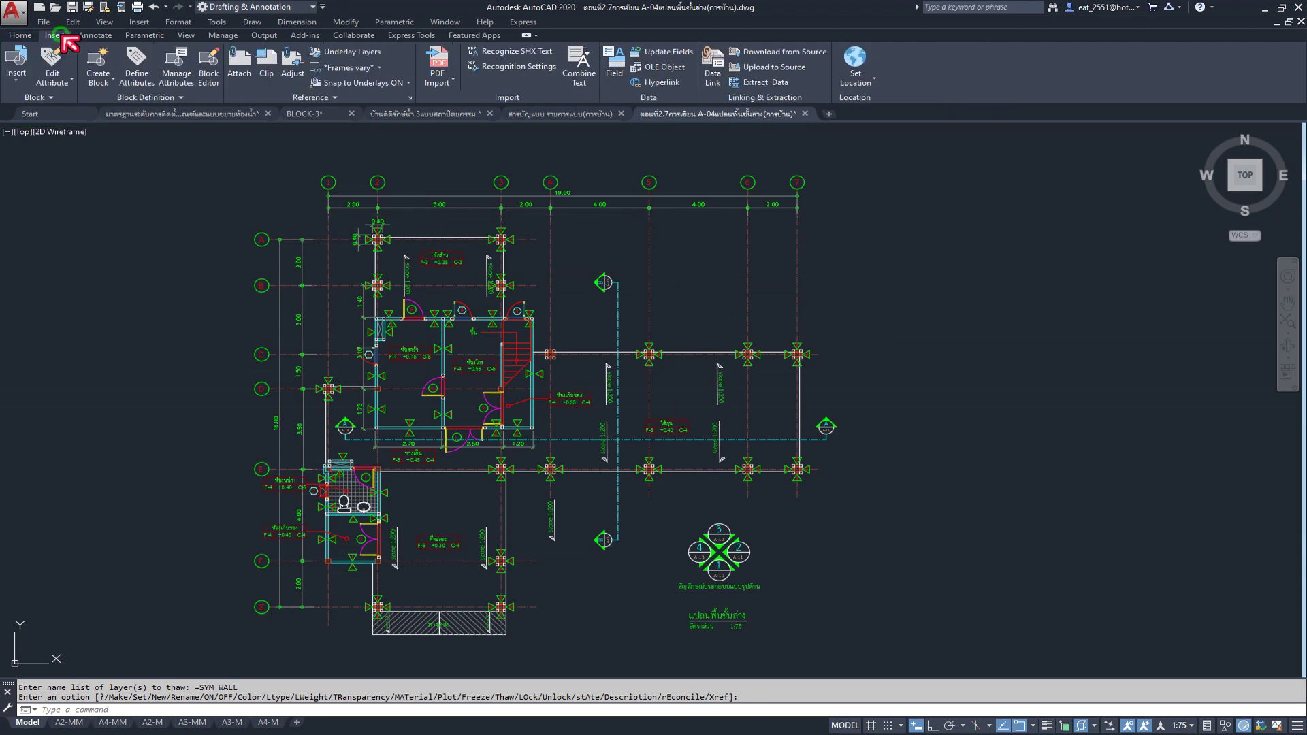
click(16, 74)
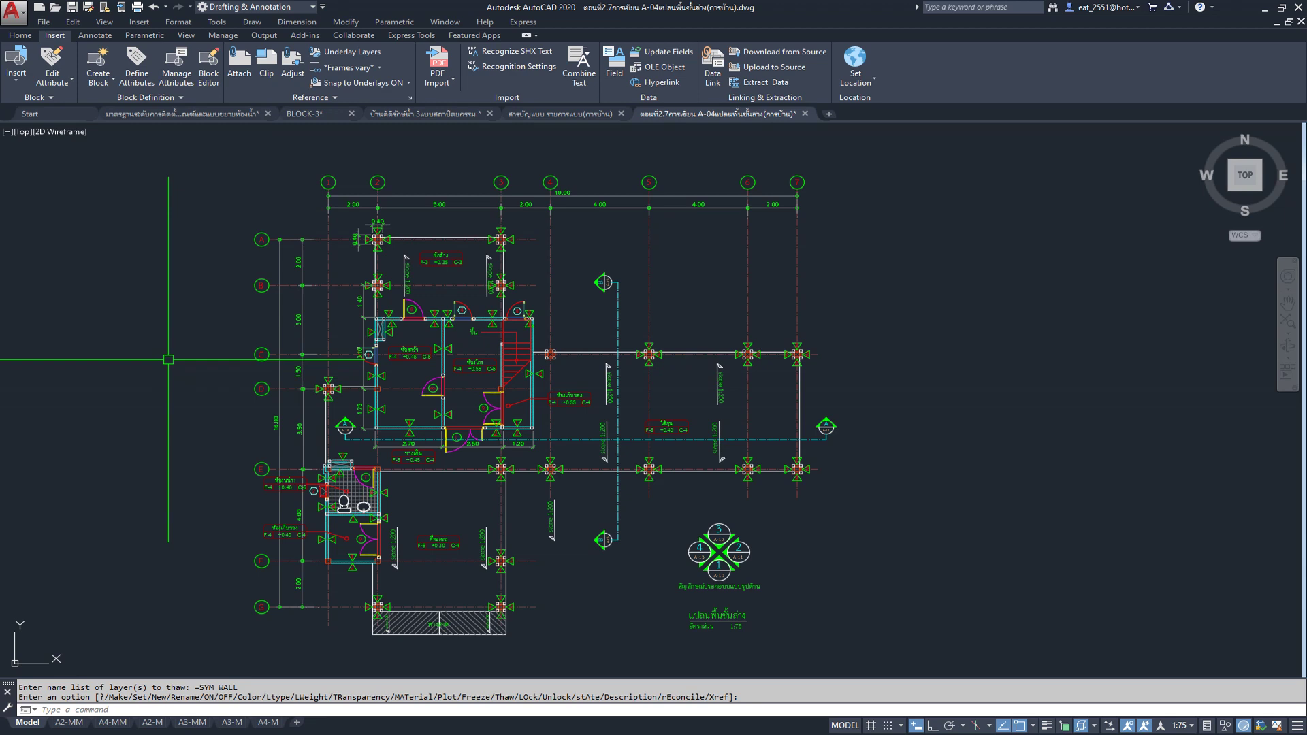
click(94, 36)
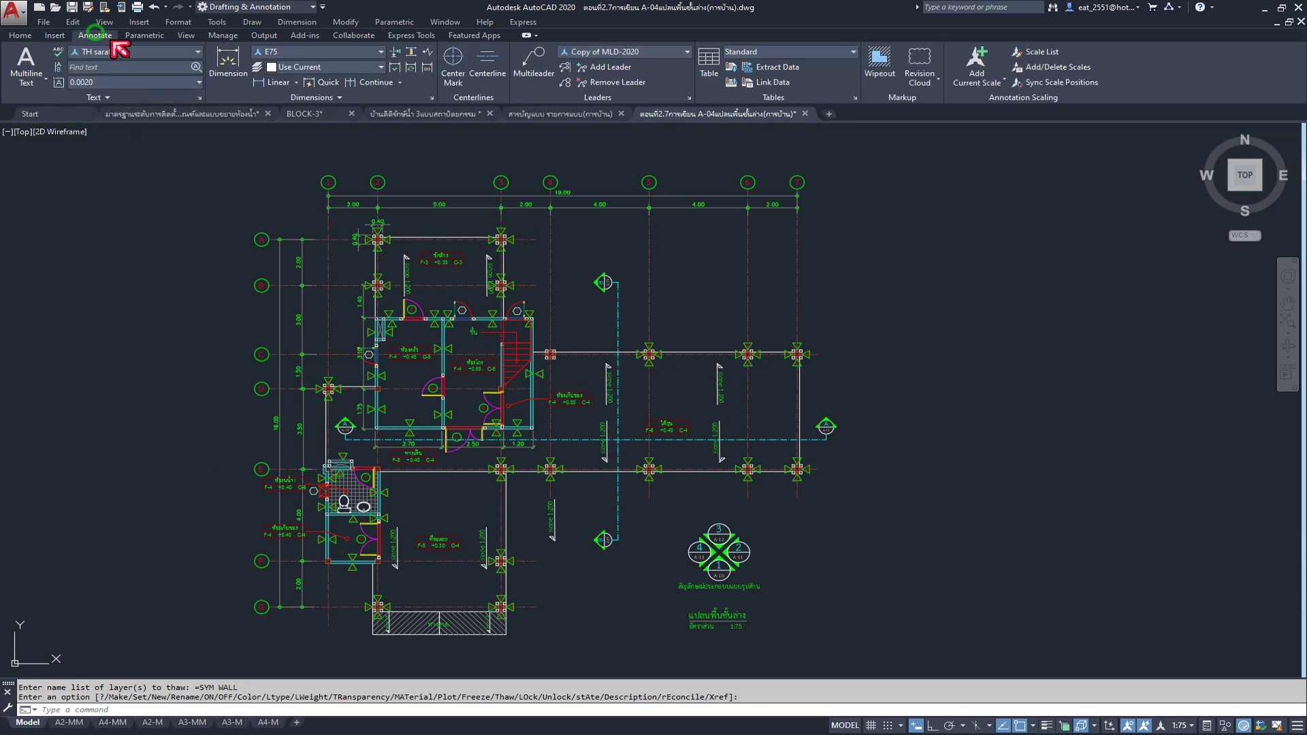
click(197, 53)
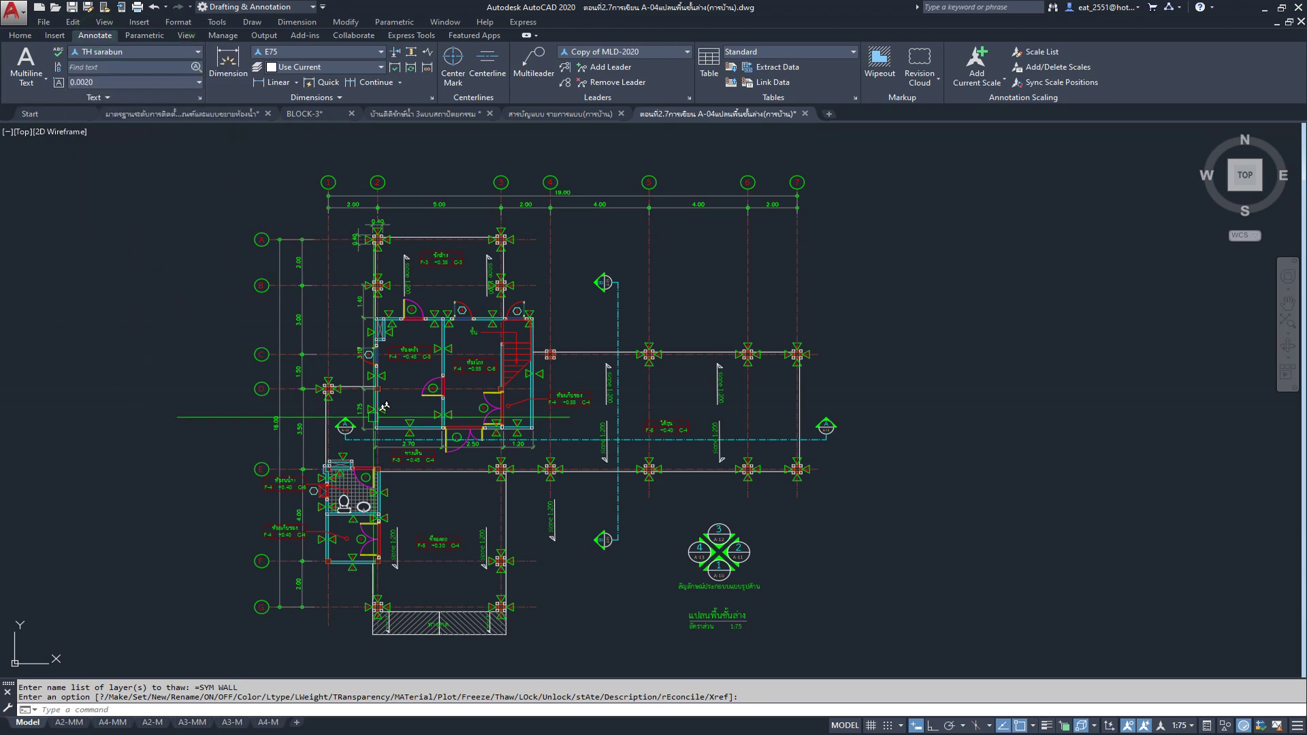
middle_drag(621, 450, 603, 452)
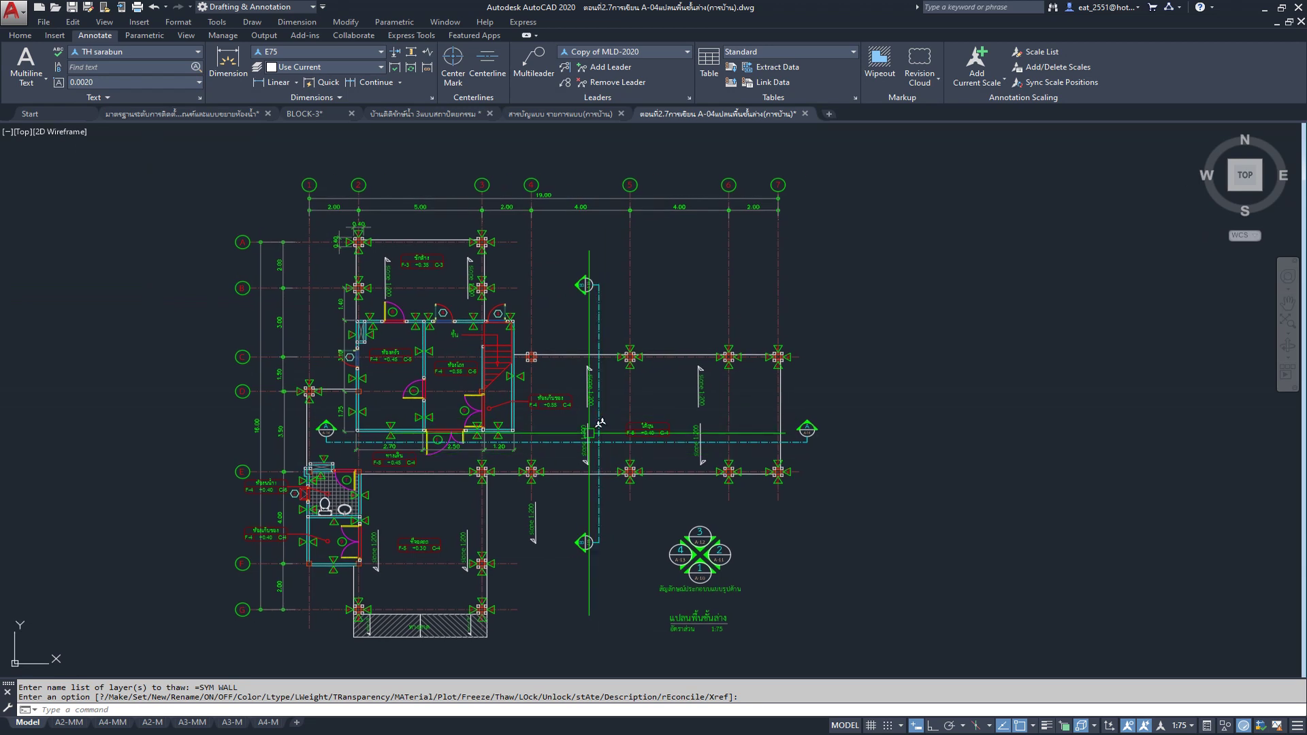
click(432, 114)
scroll(633, 654, down, 2)
Step: Erase the stray diagonal lines across sheet A-19
scroll(633, 653, up, 3)
scroll(633, 653, up, 3)
scroll(579, 572, up, 3)
scroll(578, 572, up, 1)
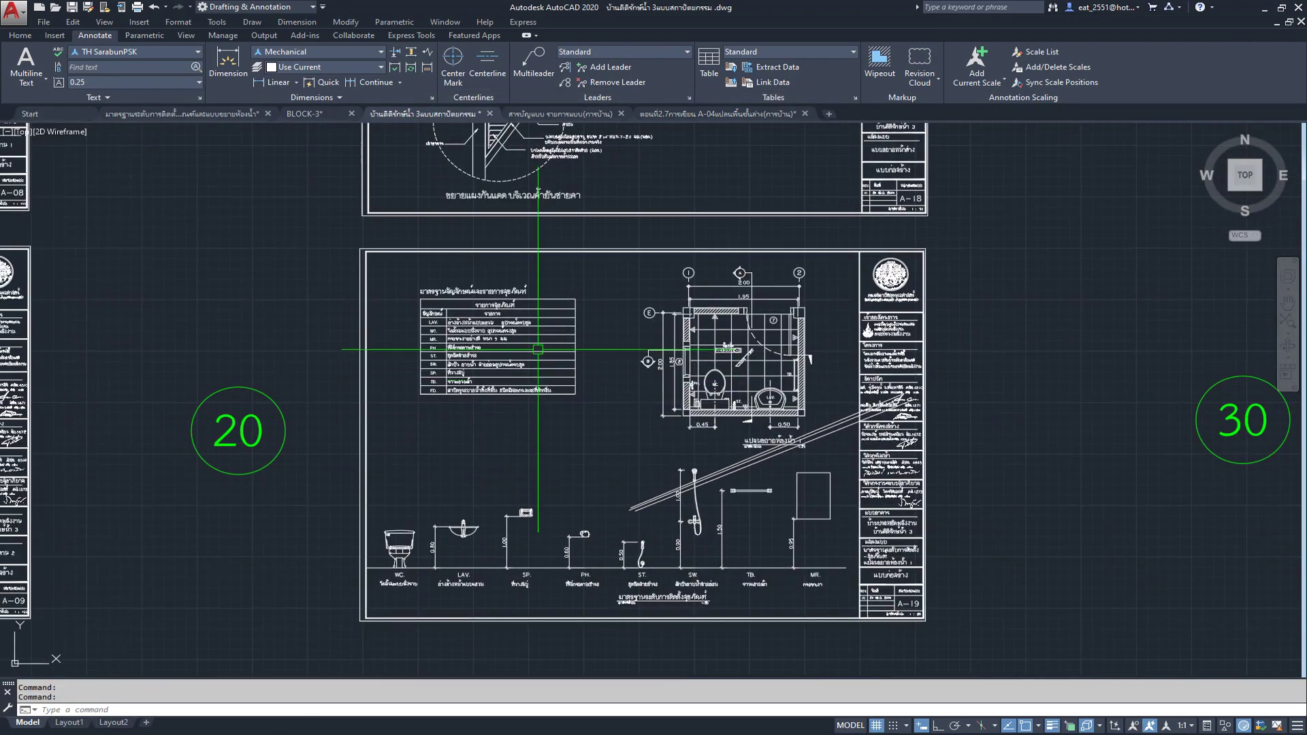
scroll(578, 422, up, 1)
scroll(806, 414, up, 4)
click(876, 355)
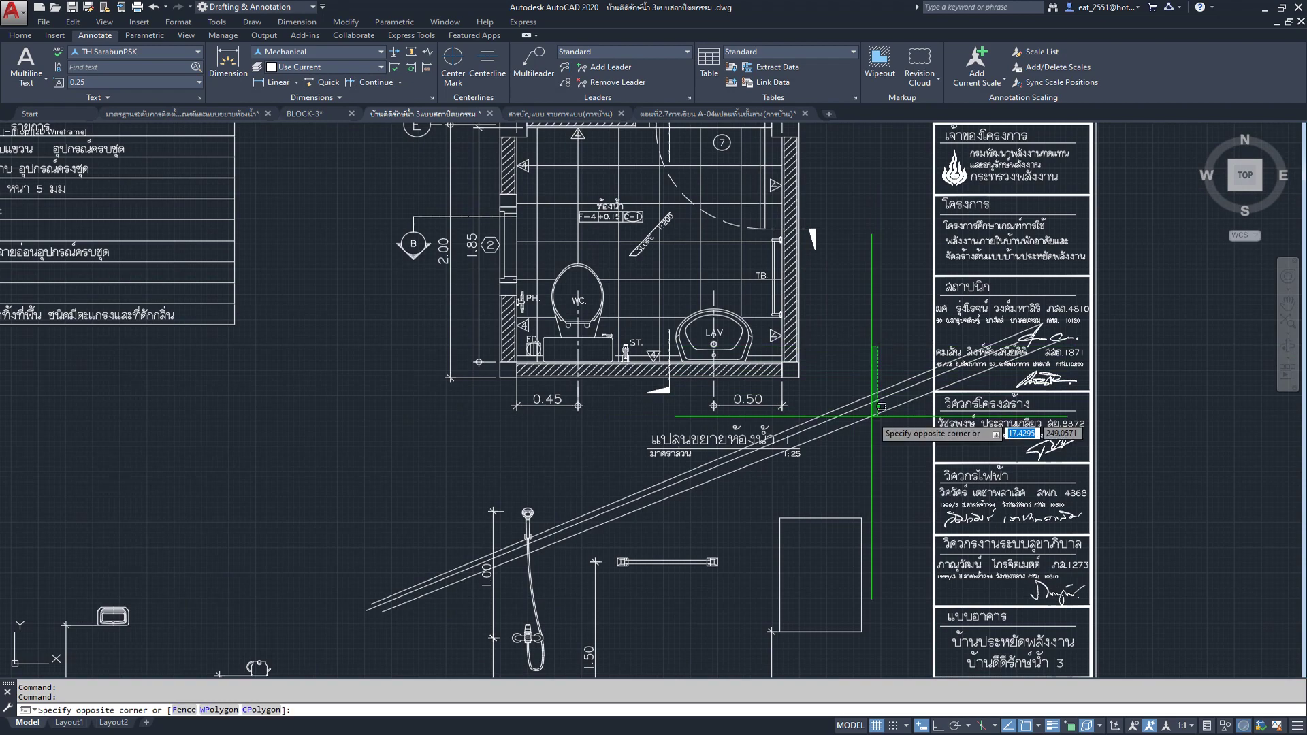
click(858, 467)
key(Delete)
Step: Copy the entire A-19 sheet to the clipboard and switch to the A-04 ground-floor plan
scroll(854, 463, down, 5)
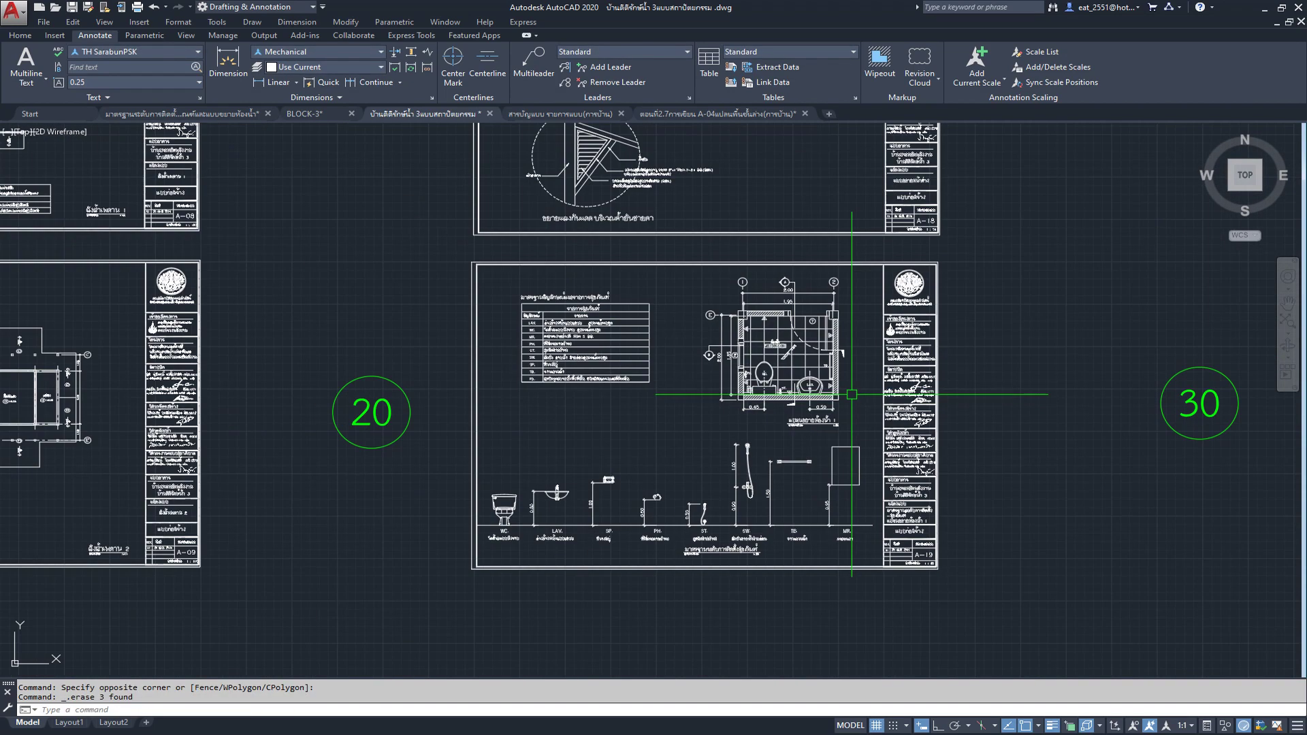
click(439, 250)
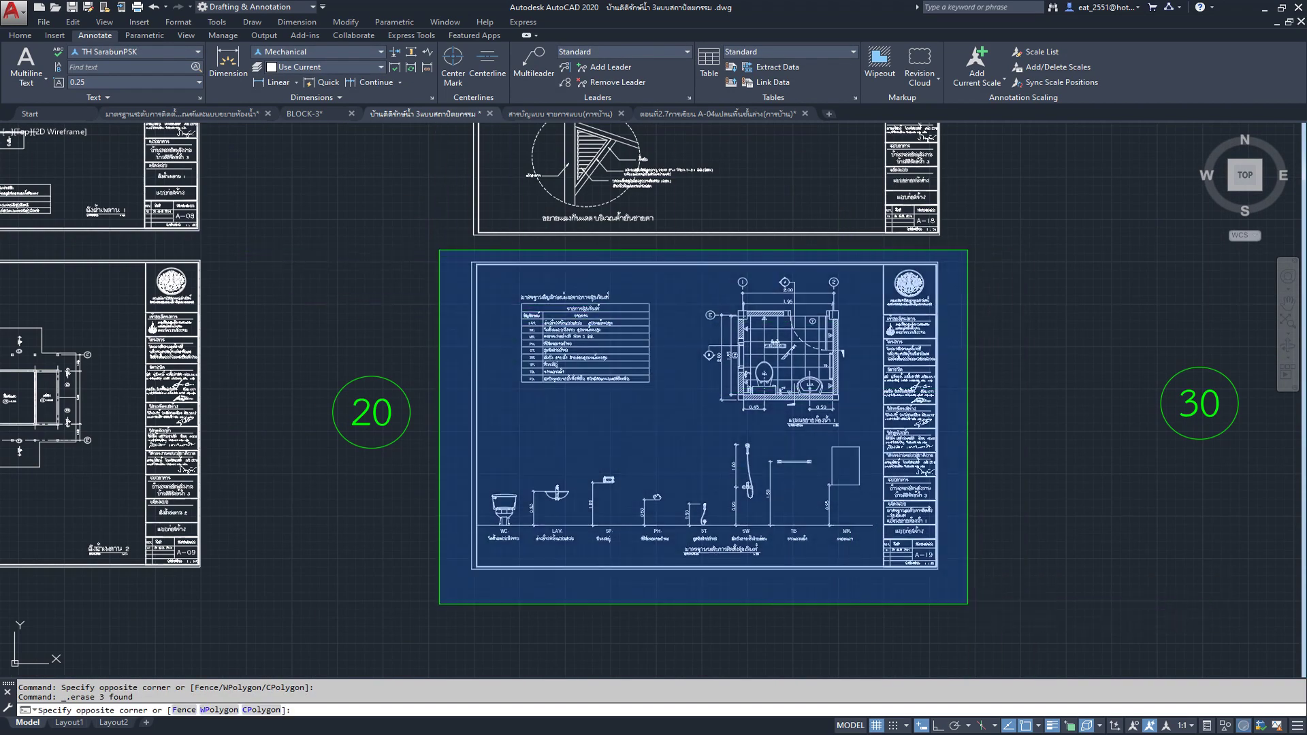
click(967, 603)
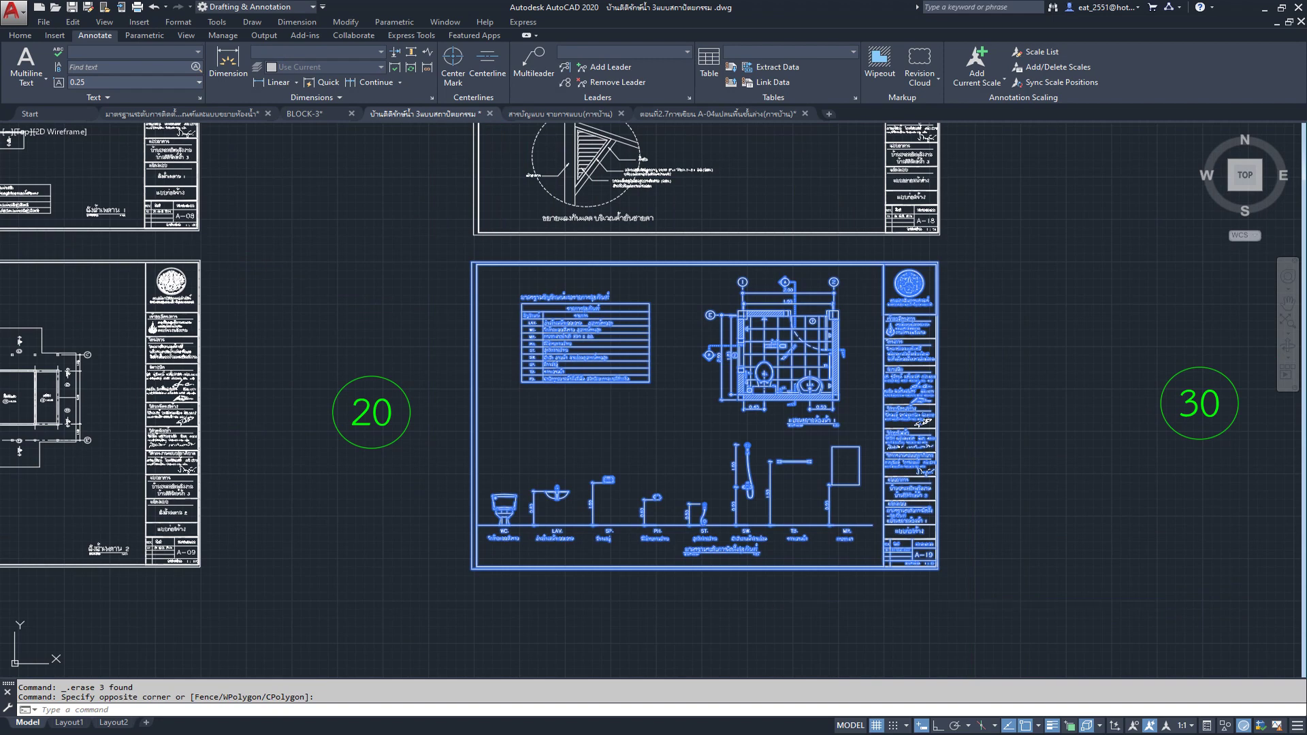
key(ctrl+c)
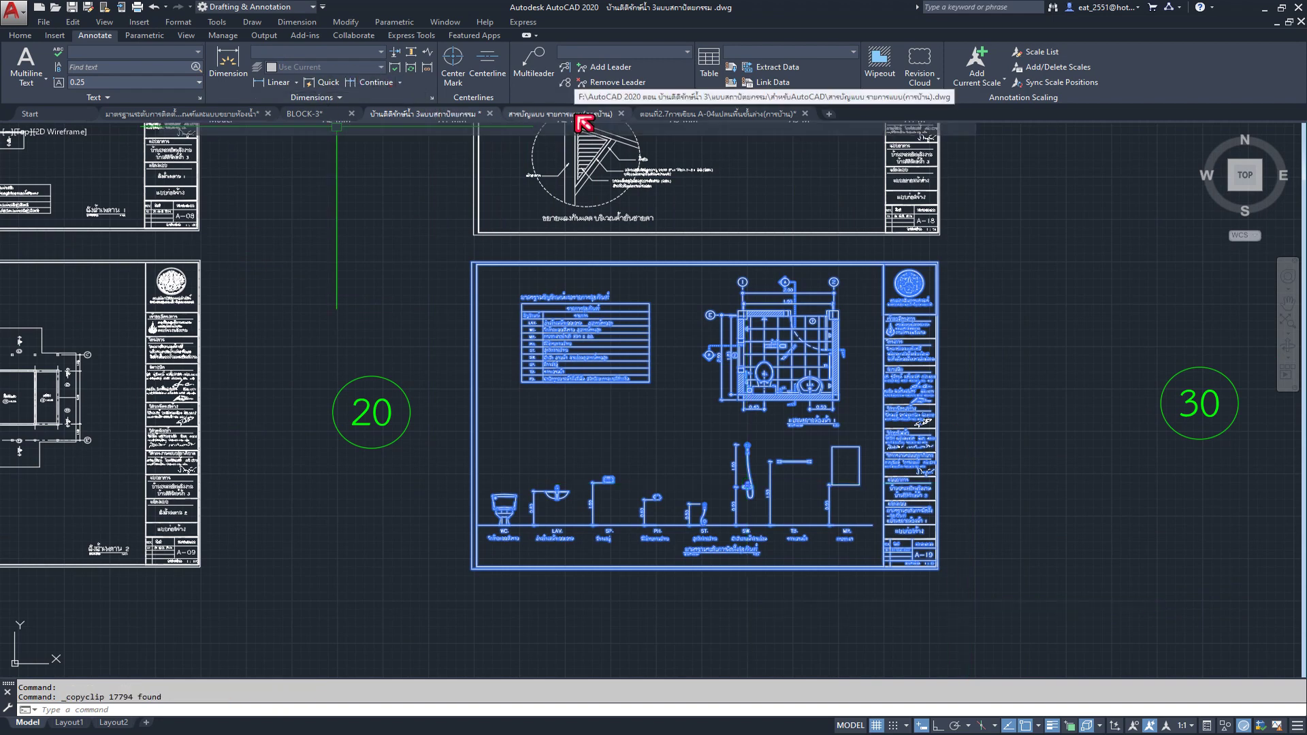
click(749, 114)
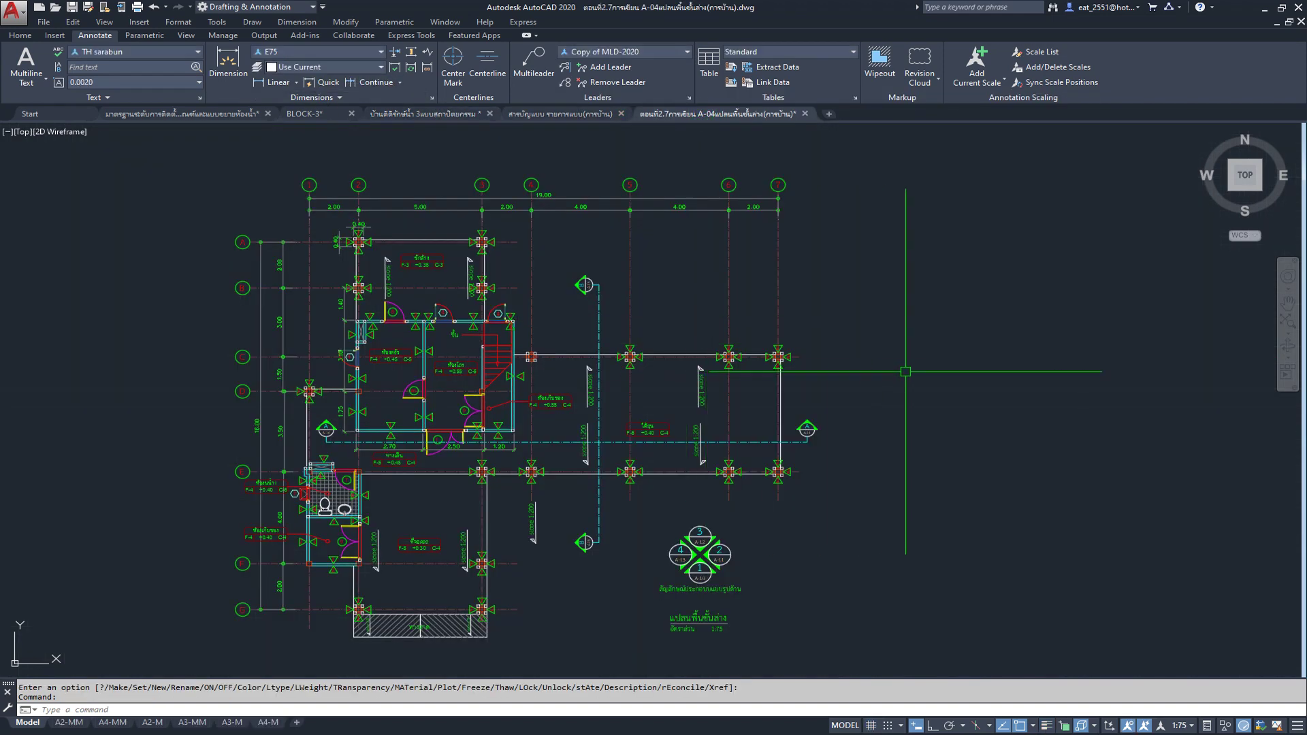
Step: Paste the copied A-19 sheet to the right of the ground-floor plan
key(ctrl+v)
scroll(654, 404, down, 2)
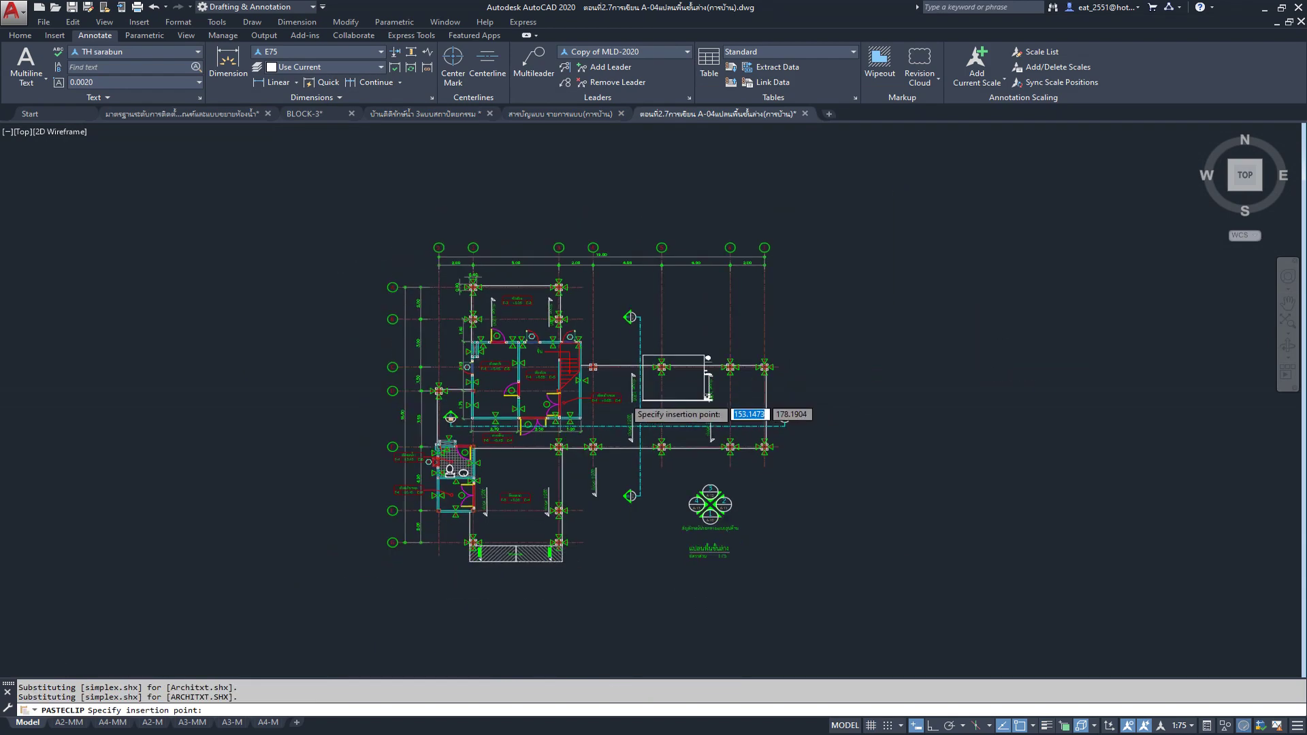
scroll(653, 405, down, 2)
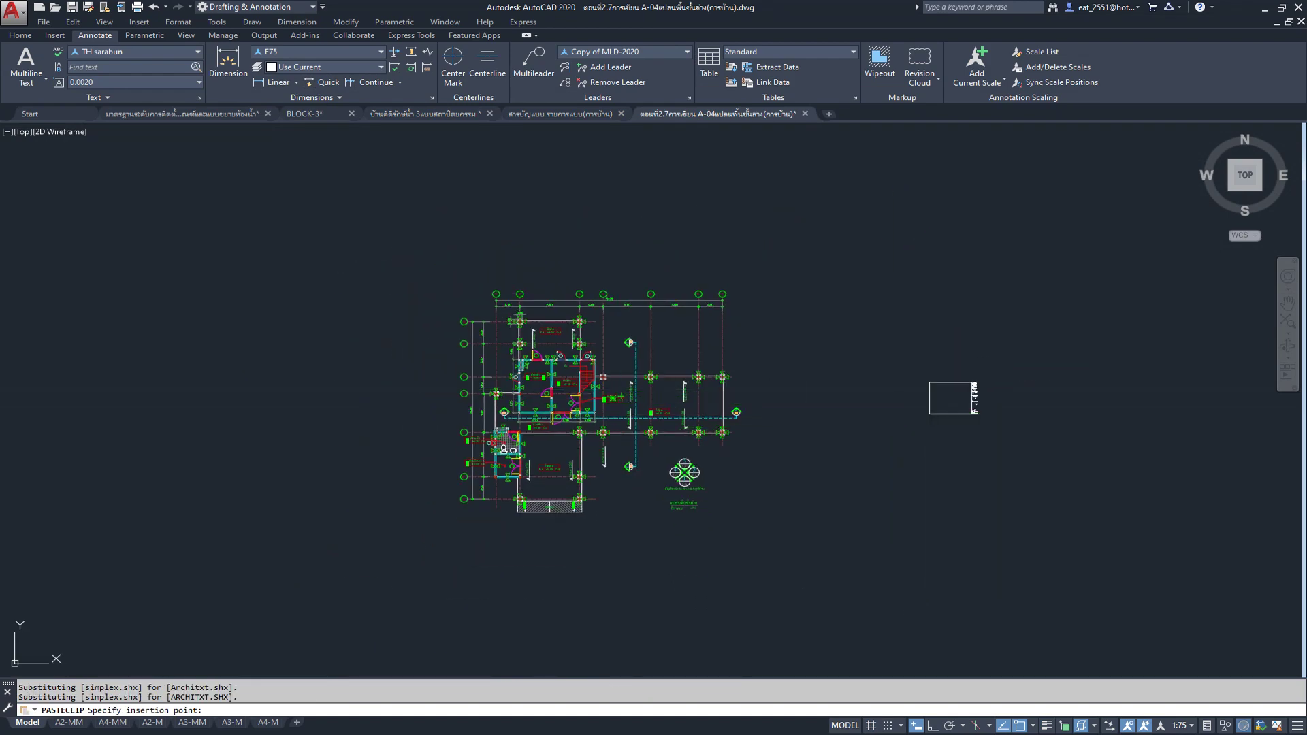
click(930, 414)
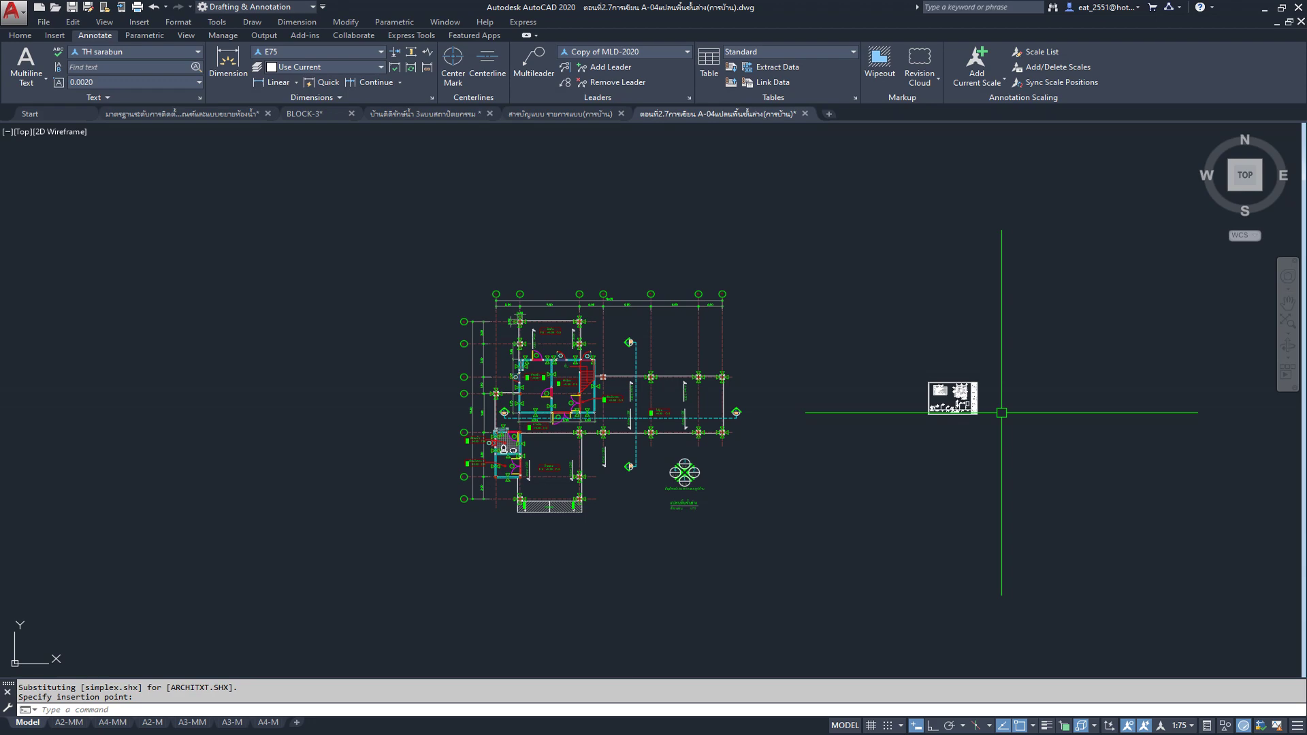
Step: Zoom in on the pasted sheet and start the Scale command
scroll(1001, 412, up, 1)
scroll(1041, 431, up, 2)
scroll(928, 356, up, 2)
scroll(930, 356, up, 3)
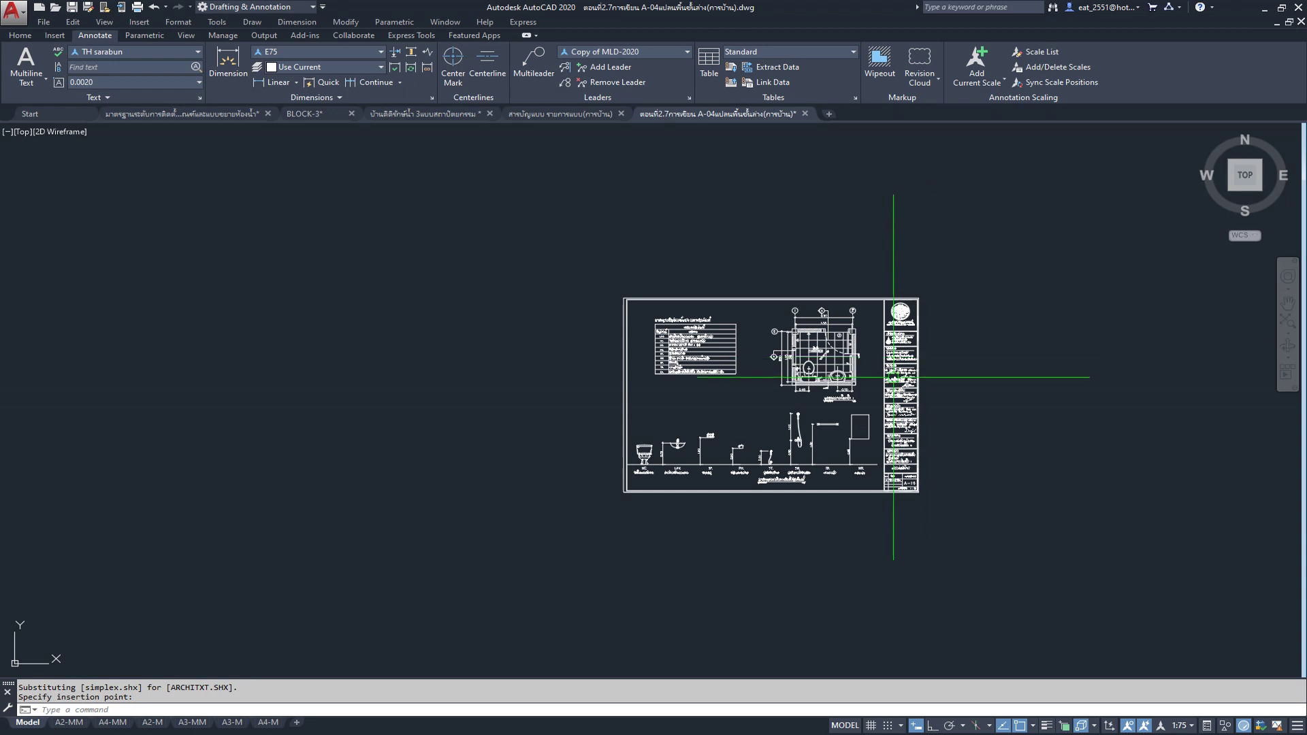
scroll(857, 461, up, 1)
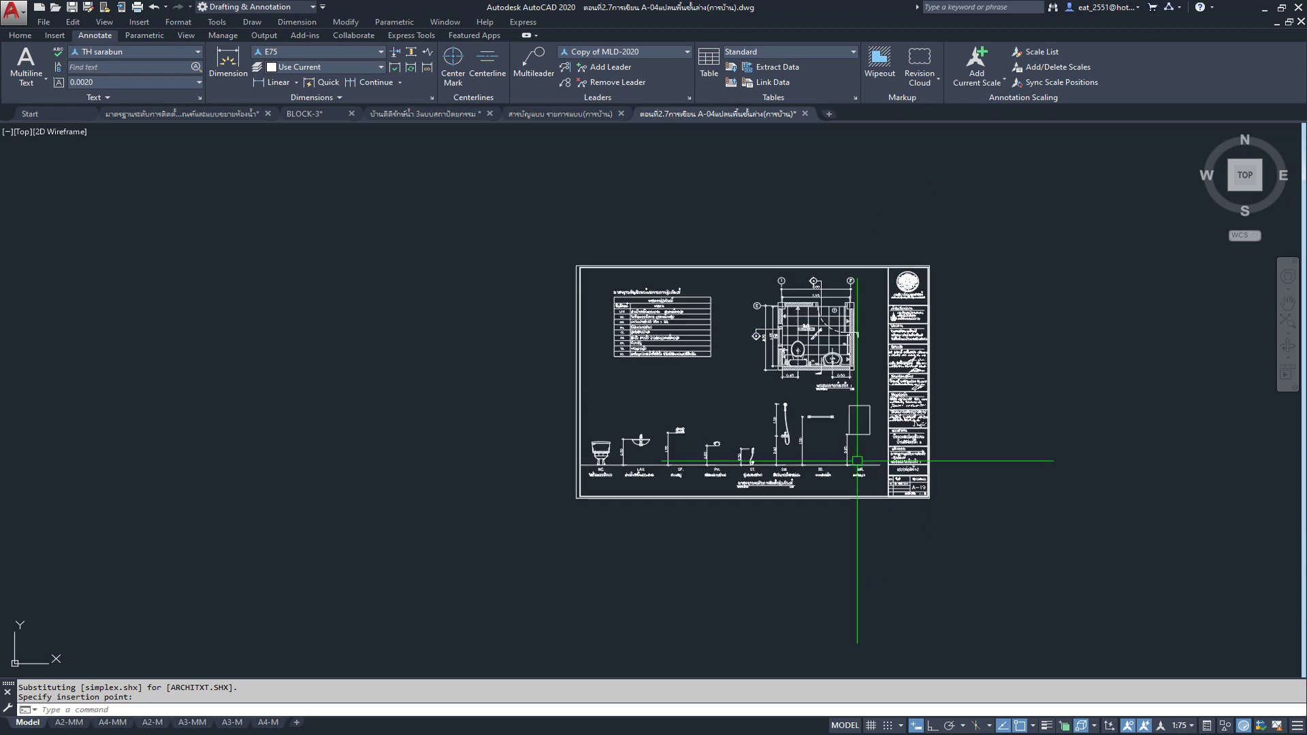
click(25, 37)
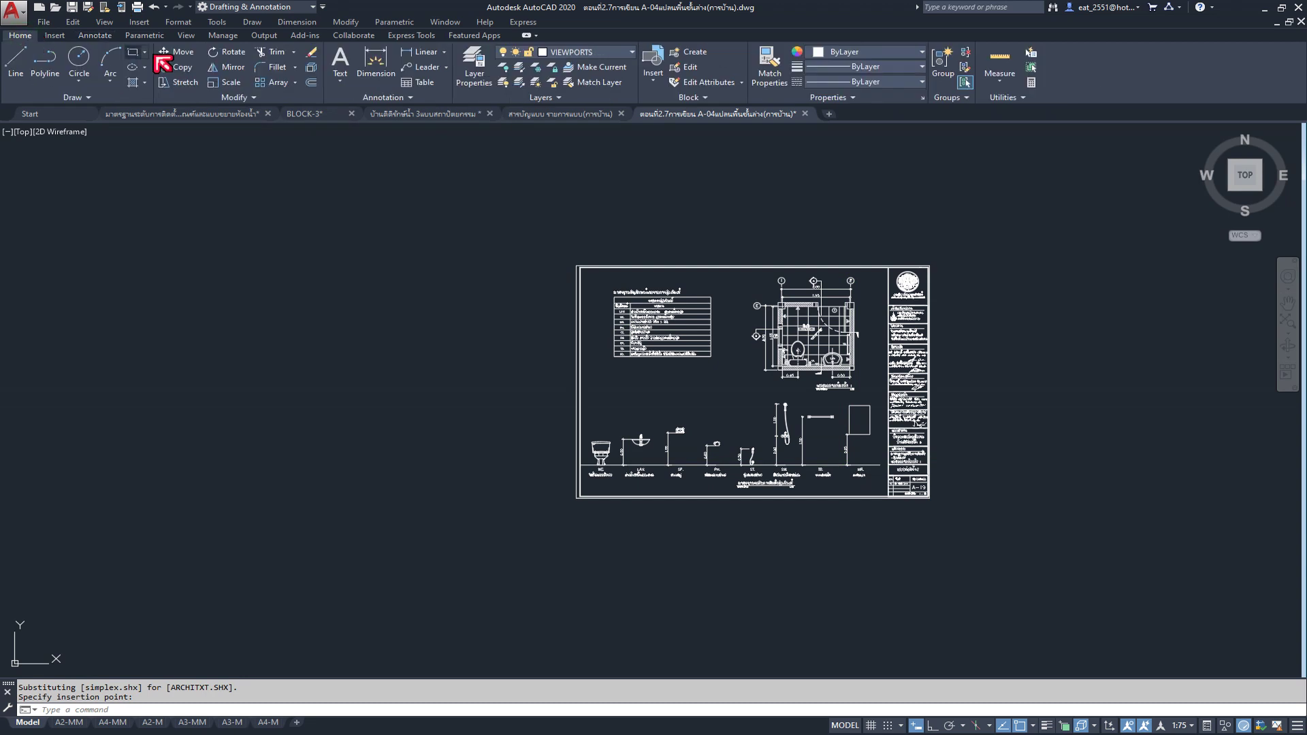
click(228, 83)
Step: Select the whole pasted sheet for scaling, with the base point at the gridline 1 wall corner
click(977, 225)
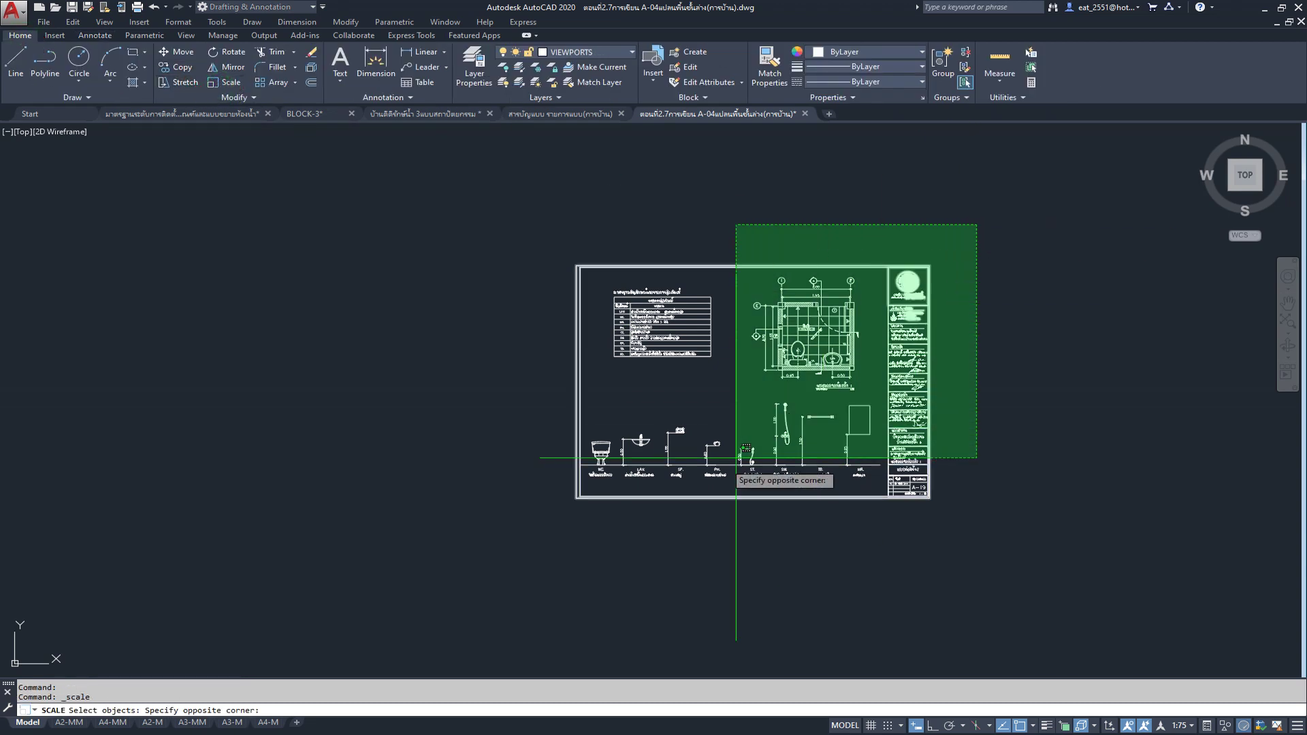
click(455, 599)
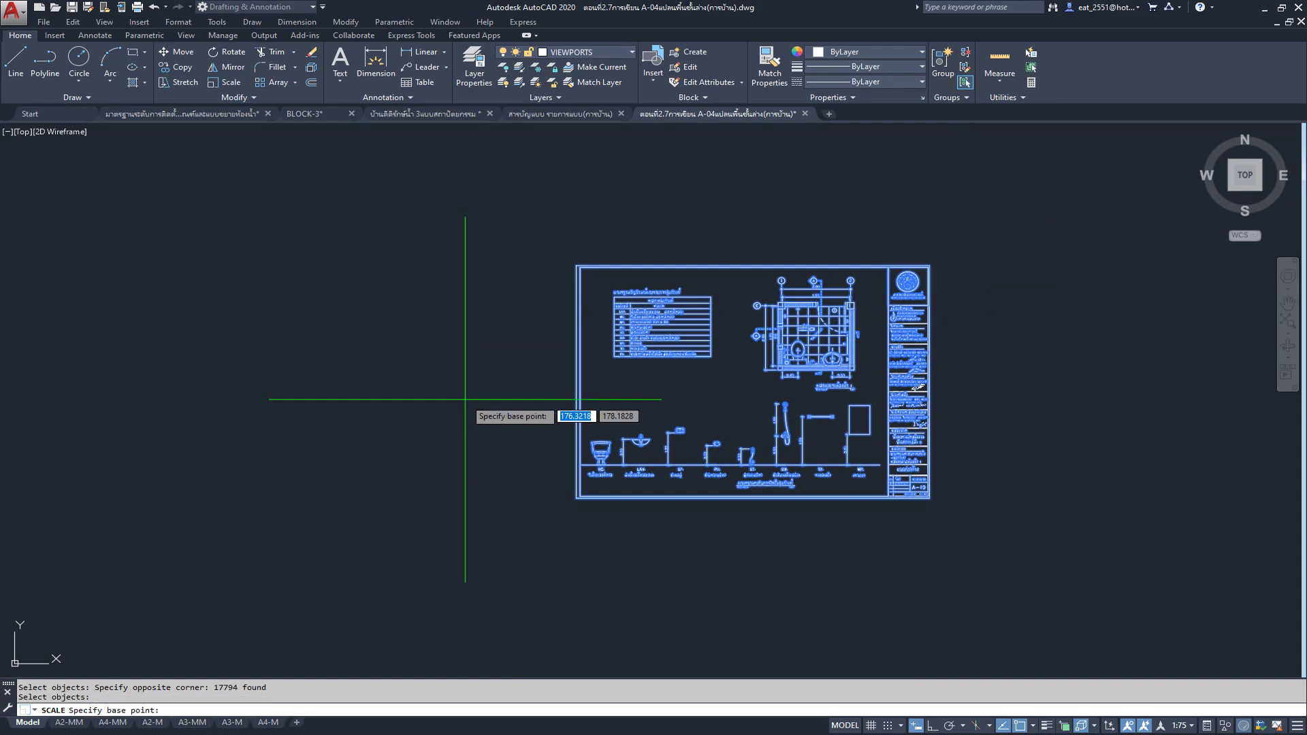
scroll(817, 306, up, 7)
scroll(566, 350, up, 4)
scroll(382, 358, up, 1)
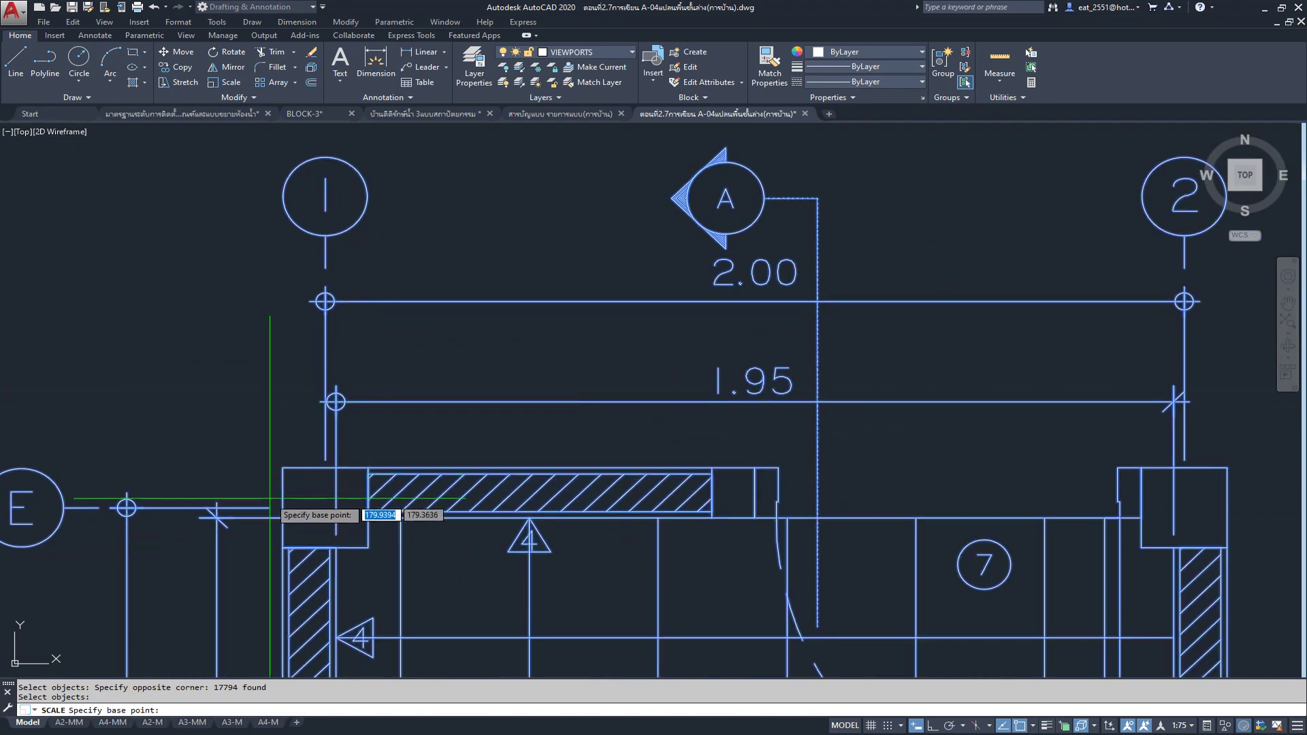
scroll(525, 354, down, 1)
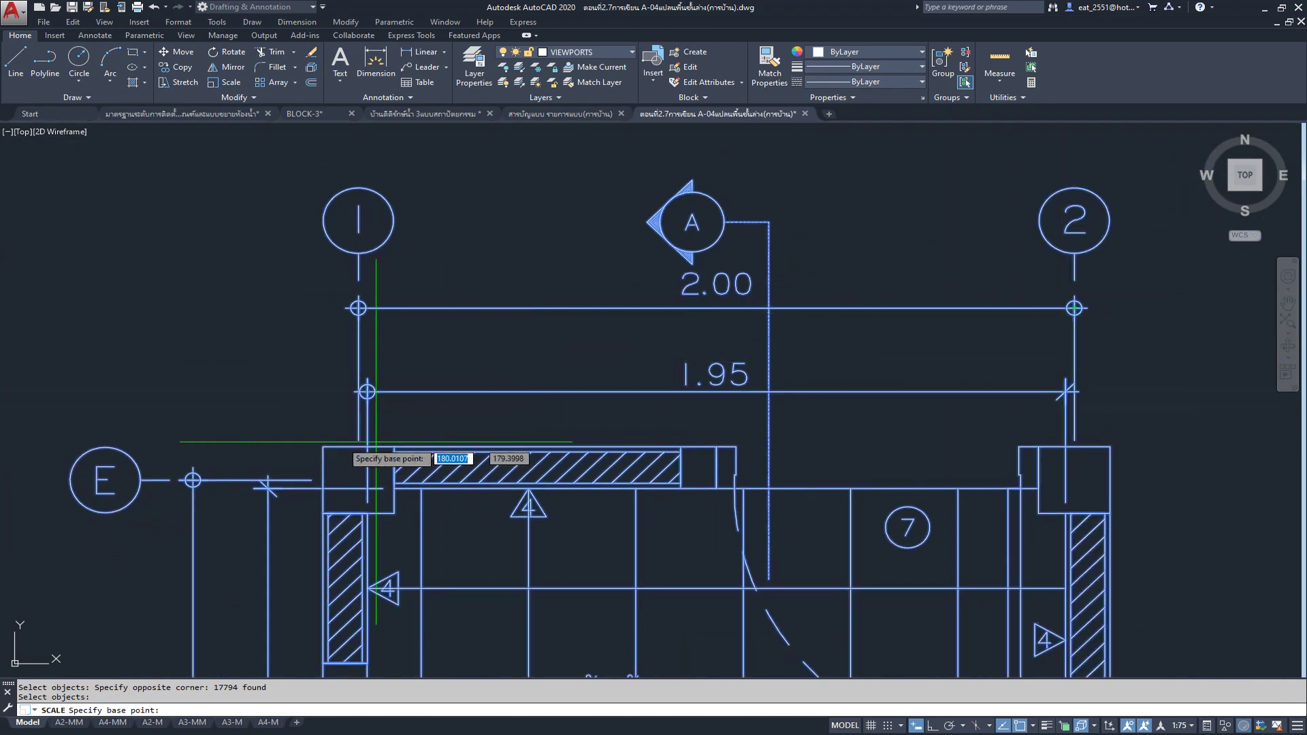
click(359, 440)
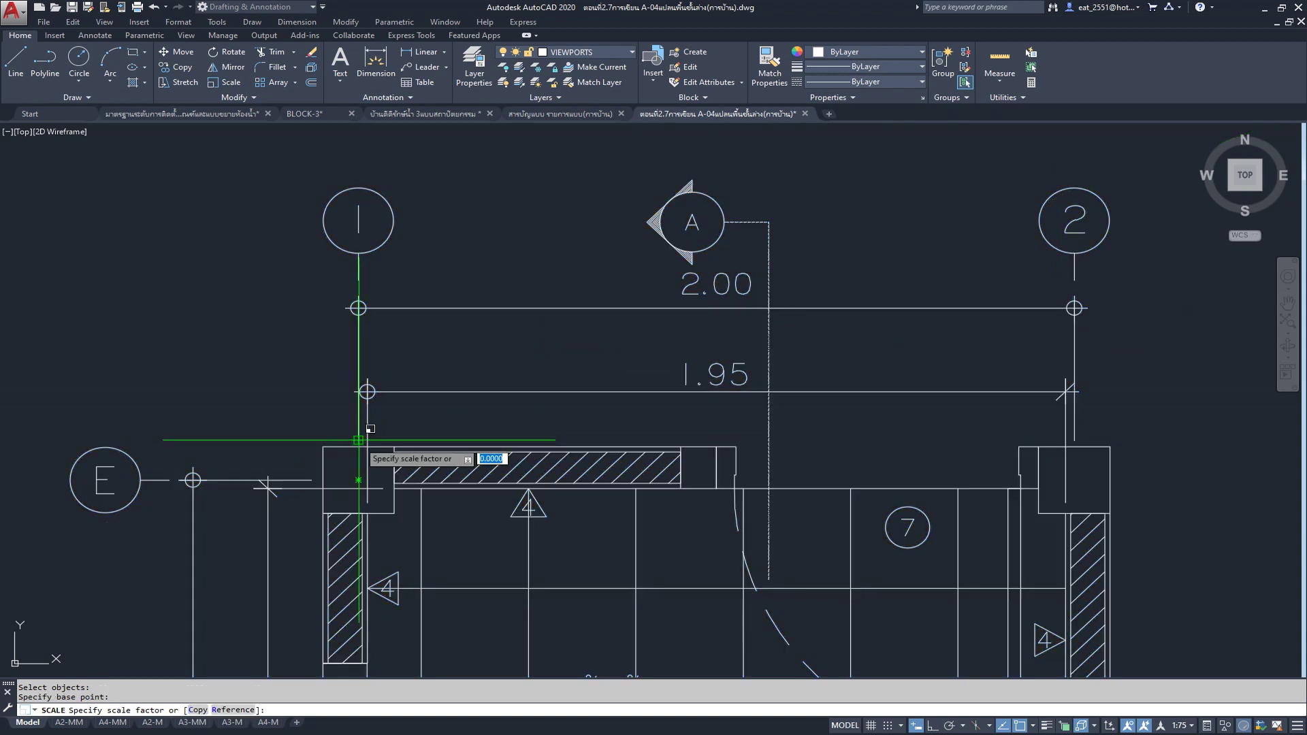
Step: Scale by reference from gridline 1 to gridline 2, giving a new length of 2
text(พ)
key(Return)
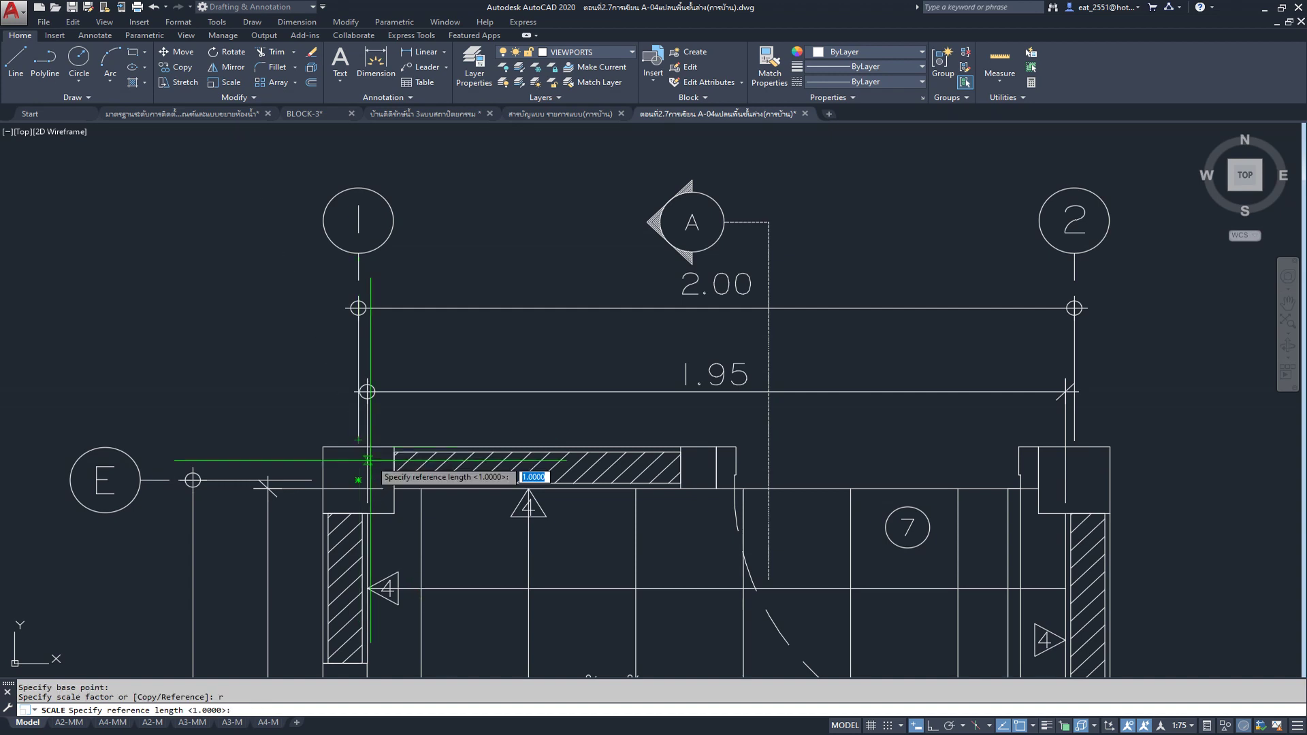
click(358, 440)
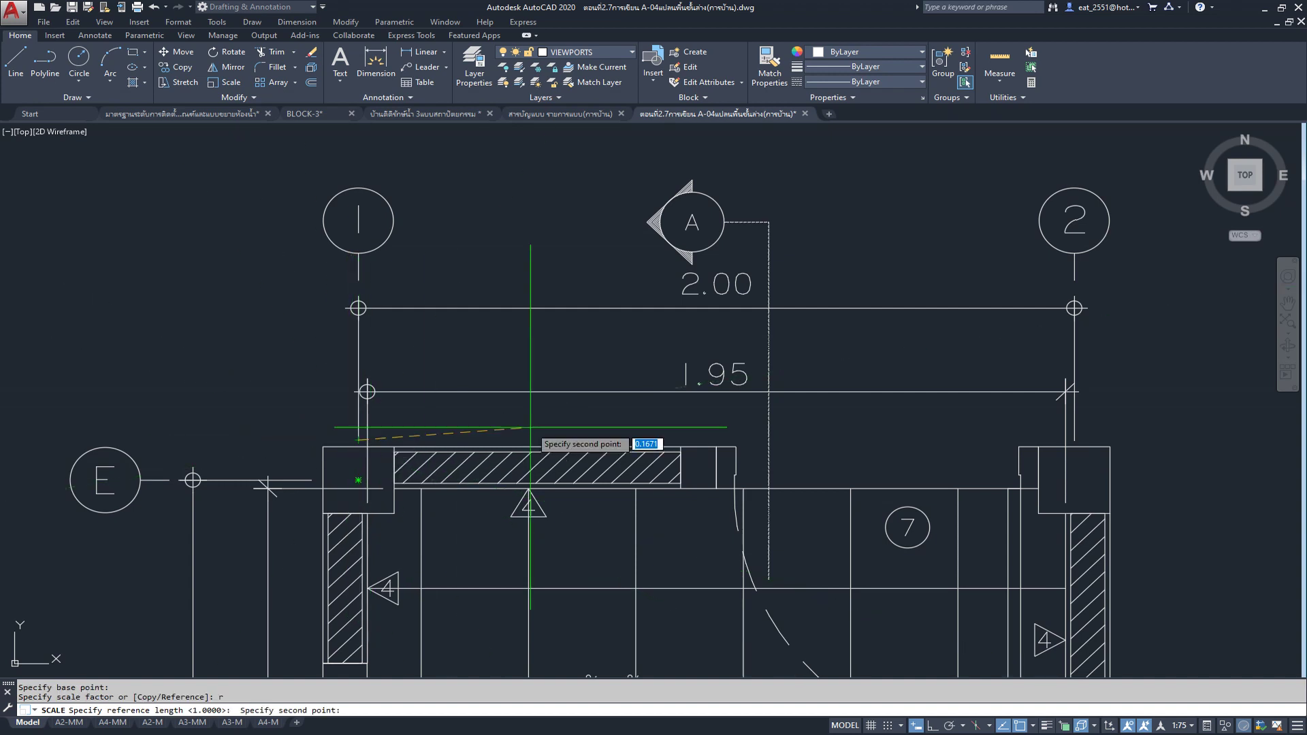
click(1074, 441)
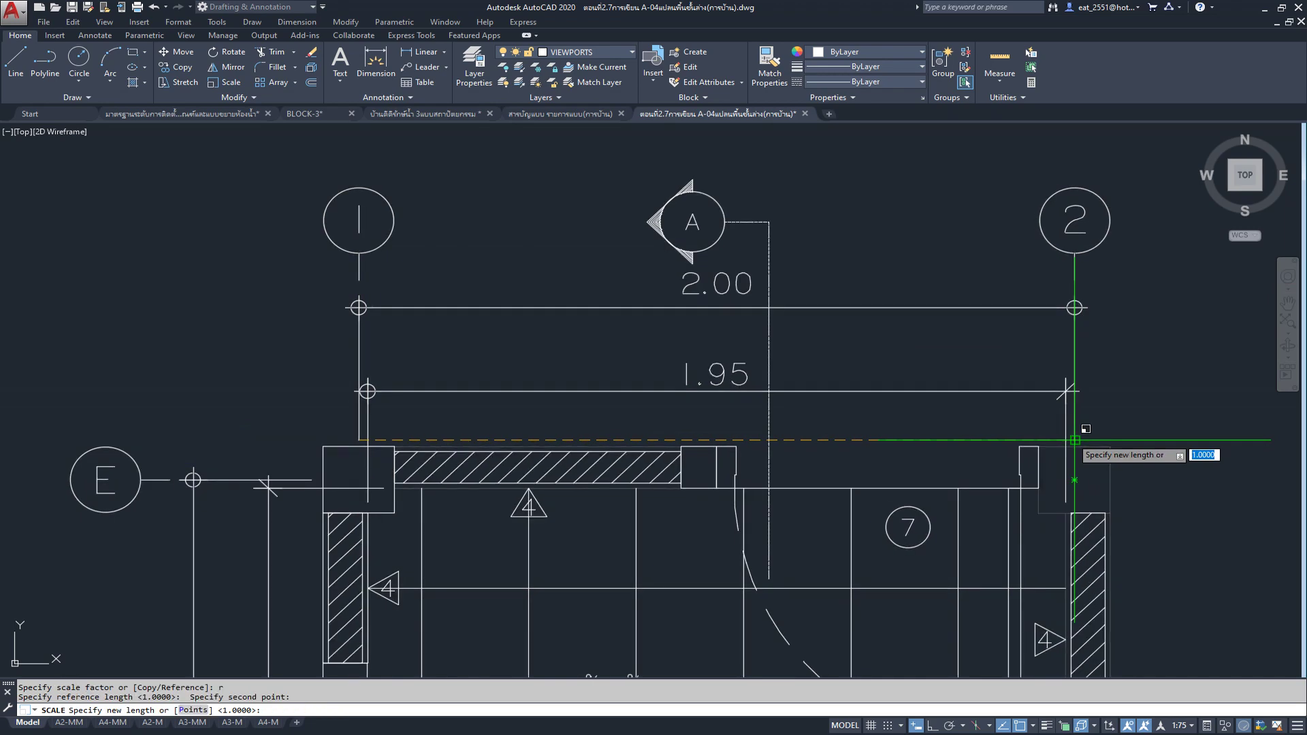
text(2)
key(Return)
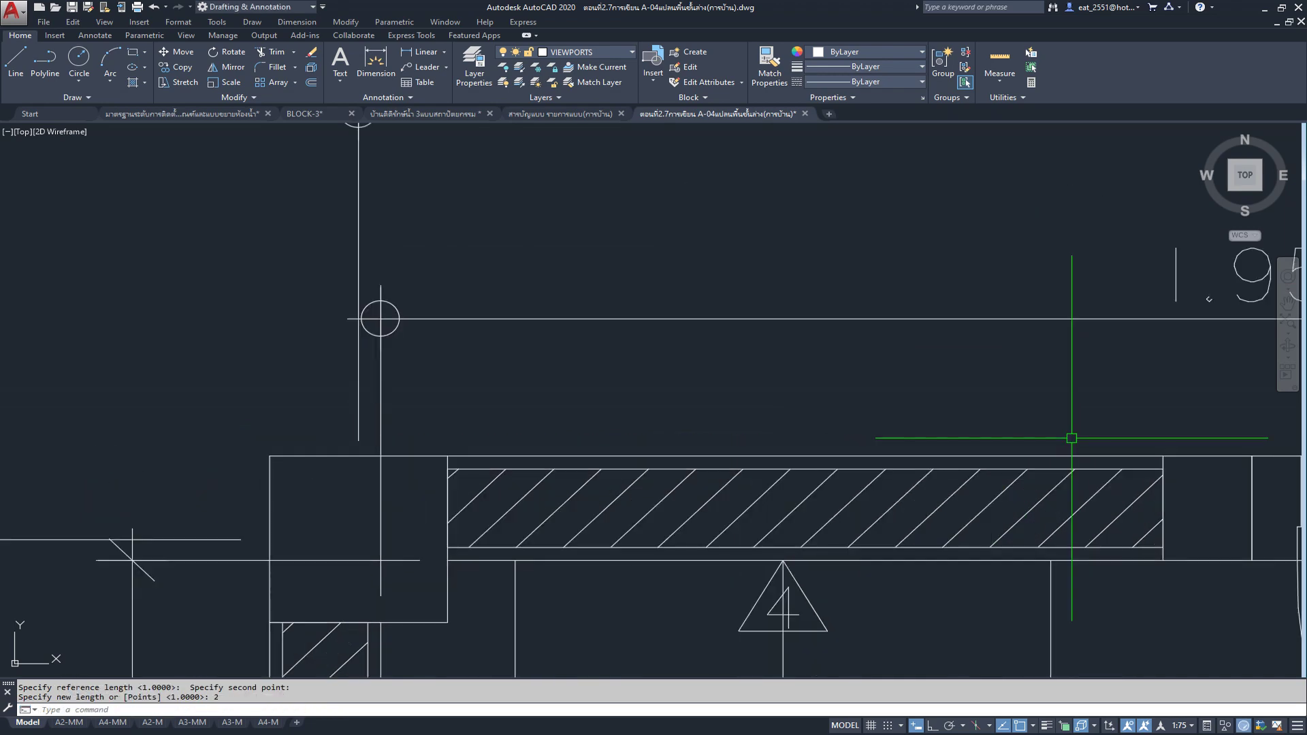
scroll(808, 364, down, 3)
scroll(744, 234, down, 2)
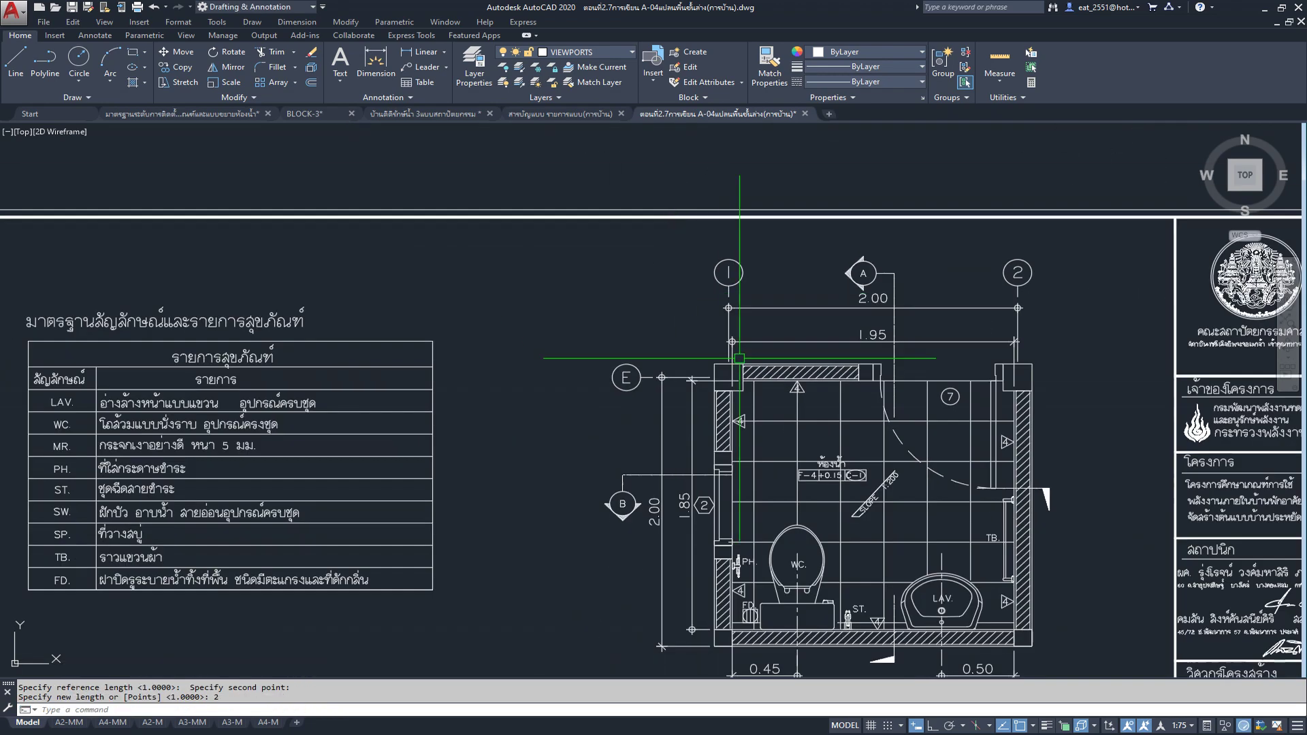
Step: Check the gridline 1–2 span with a temporary 2.00 linear dimension, then delete it
scroll(736, 230, down, 2)
scroll(736, 230, down, 3)
scroll(712, 258, up, 2)
scroll(701, 273, up, 1)
scroll(744, 255, up, 1)
scroll(744, 256, down, 1)
scroll(738, 266, down, 1)
scroll(735, 271, up, 1)
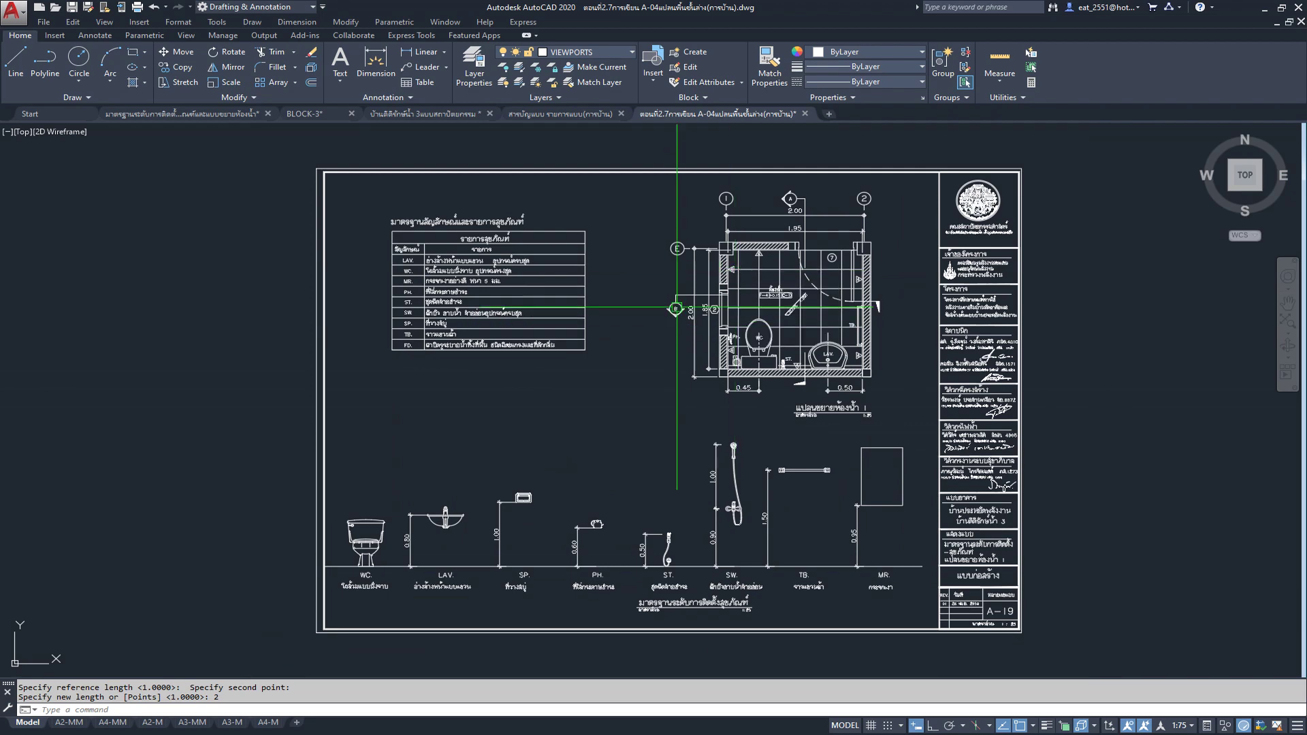
click(422, 52)
scroll(895, 275, up, 1)
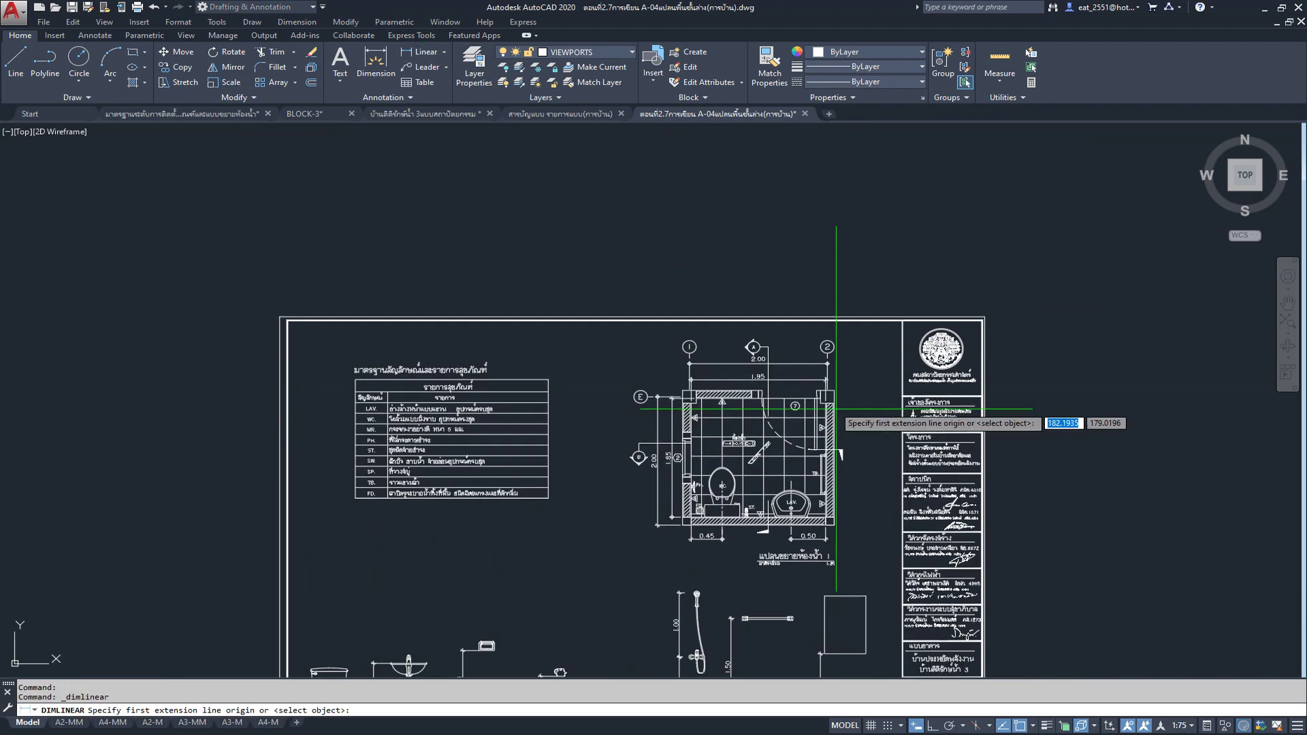
scroll(846, 293, up, 4)
click(417, 448)
click(903, 448)
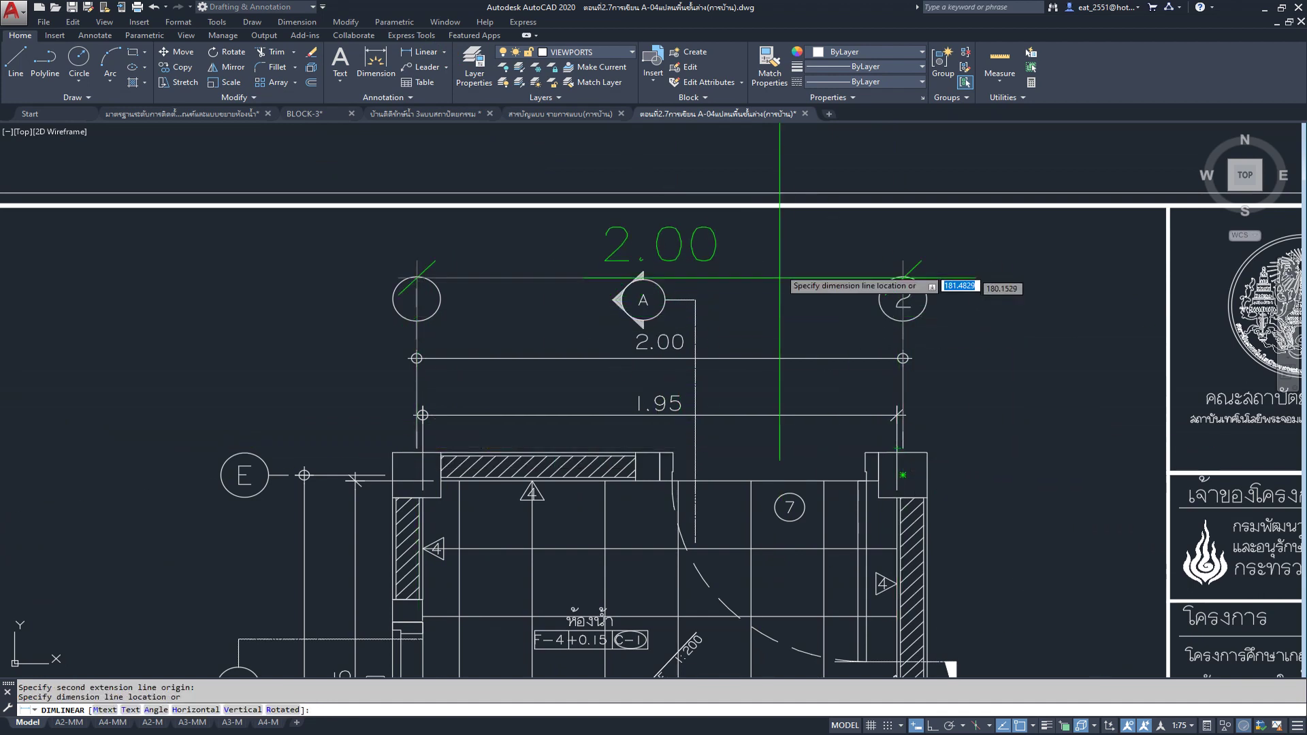
middle_drag(787, 279, 796, 472)
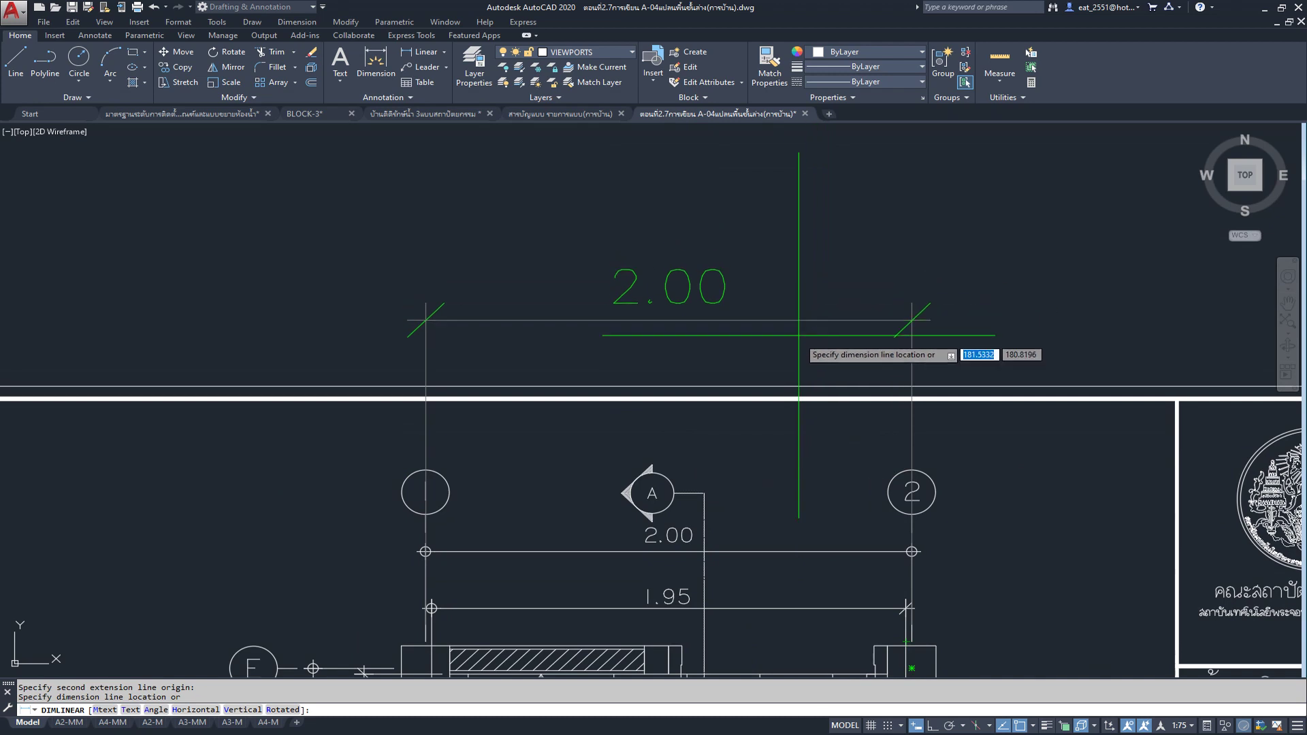
click(783, 324)
click(810, 324)
key(Delete)
Step: Window-select text in the pasted legend table, then switch to the drawing with the green legend
scroll(844, 321, down, 5)
scroll(794, 273, down, 4)
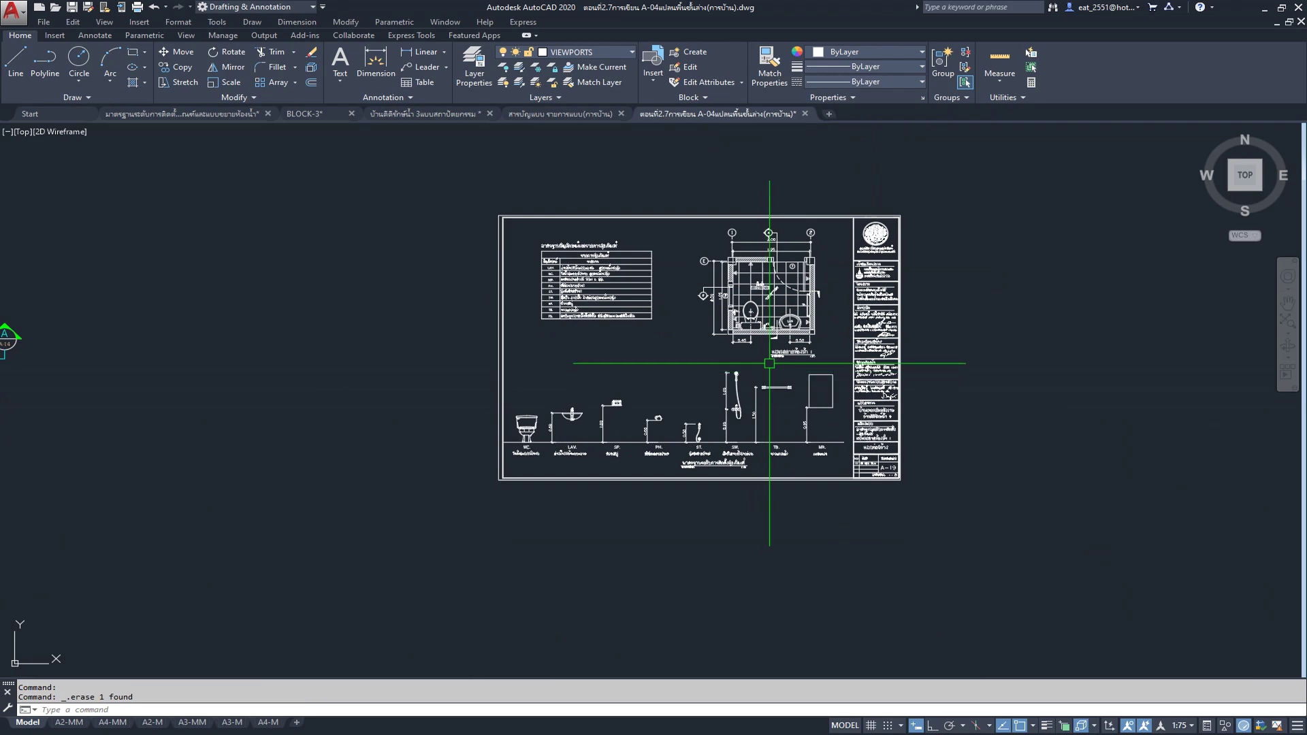
scroll(556, 224, up, 4)
scroll(517, 219, up, 1)
click(477, 213)
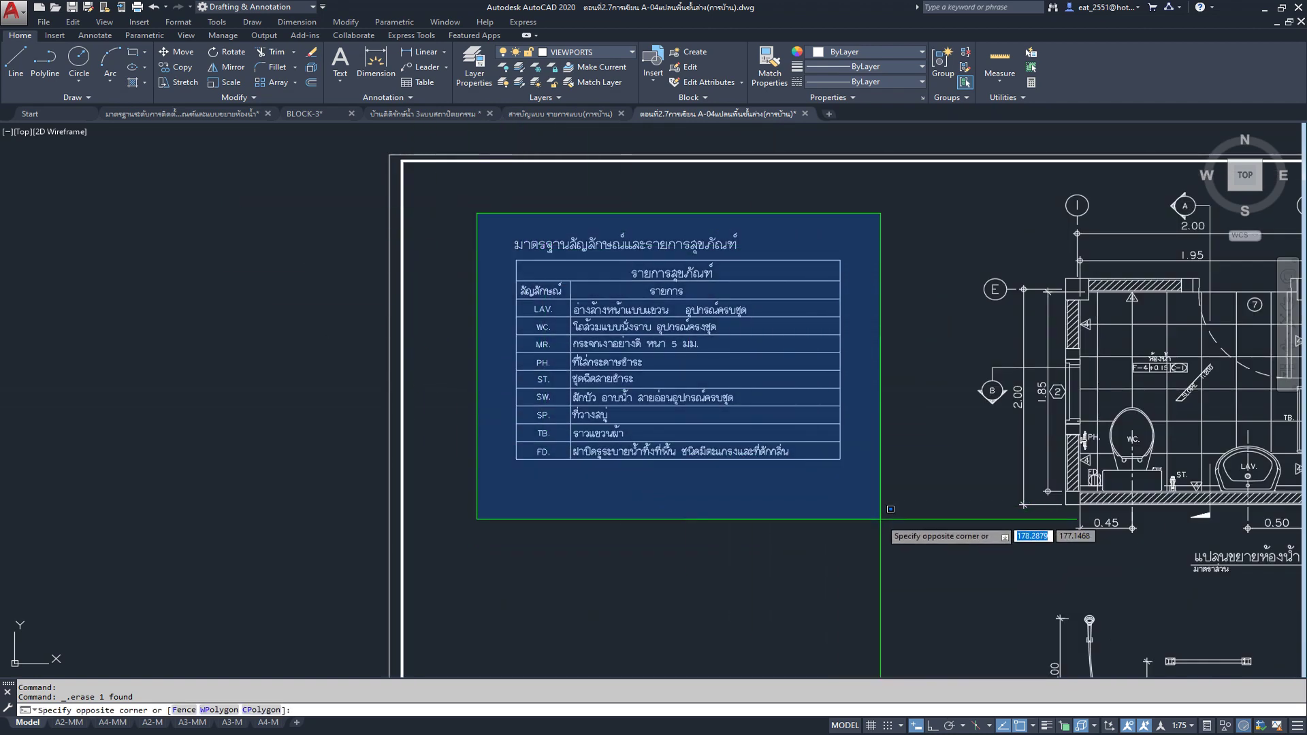
click(428, 235)
scroll(681, 253, down, 1)
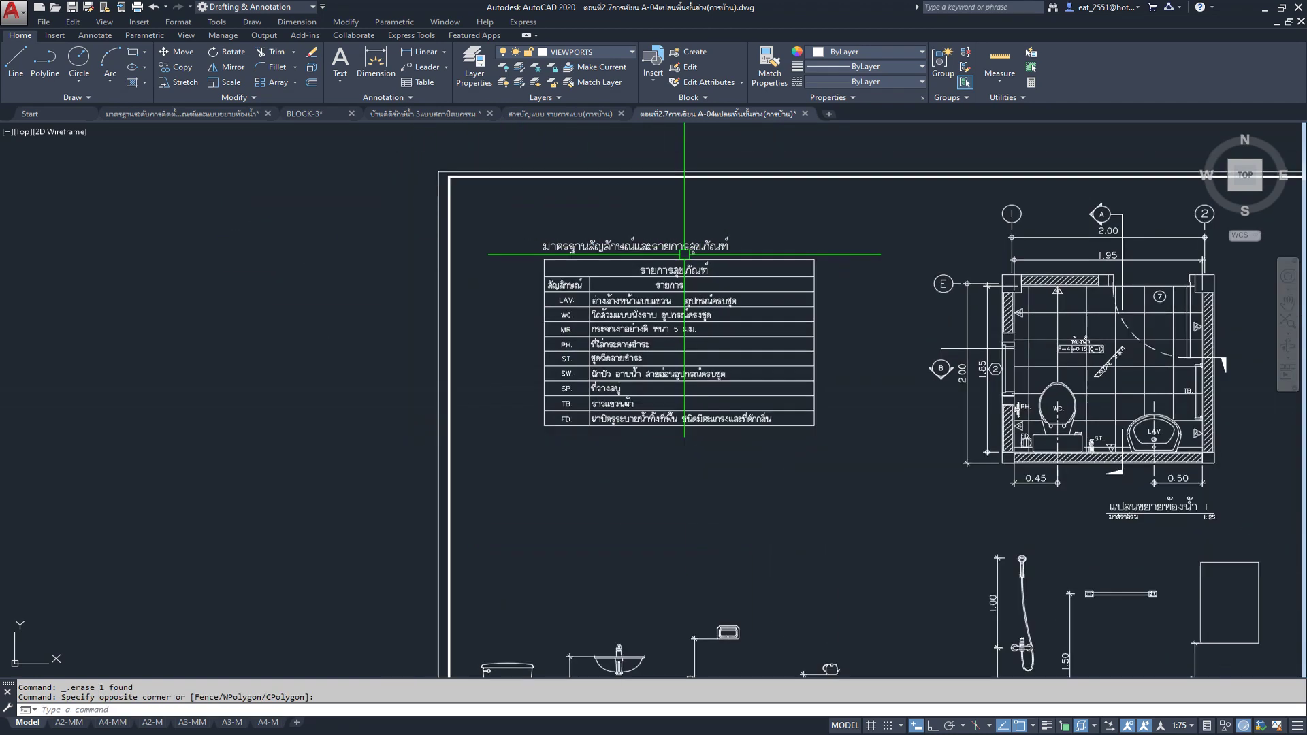
scroll(626, 299, down, 1)
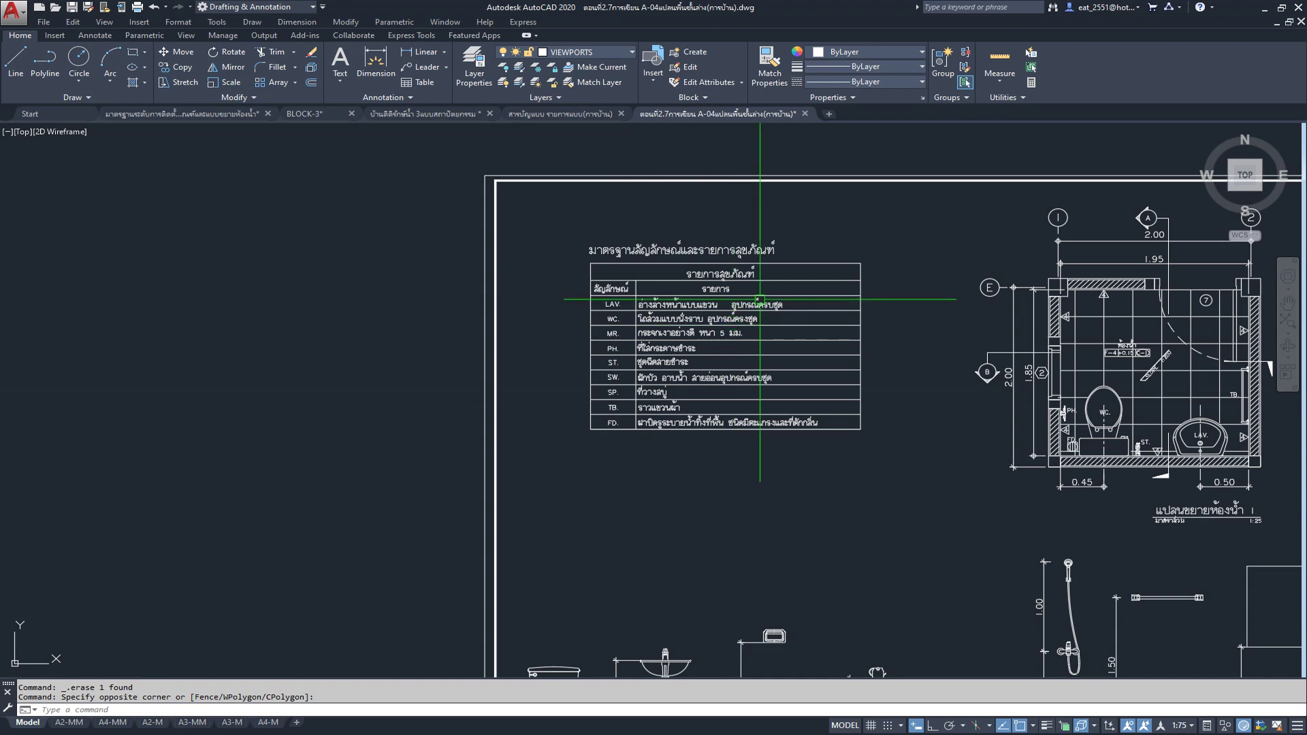
scroll(760, 298, up, 2)
scroll(762, 299, up, 1)
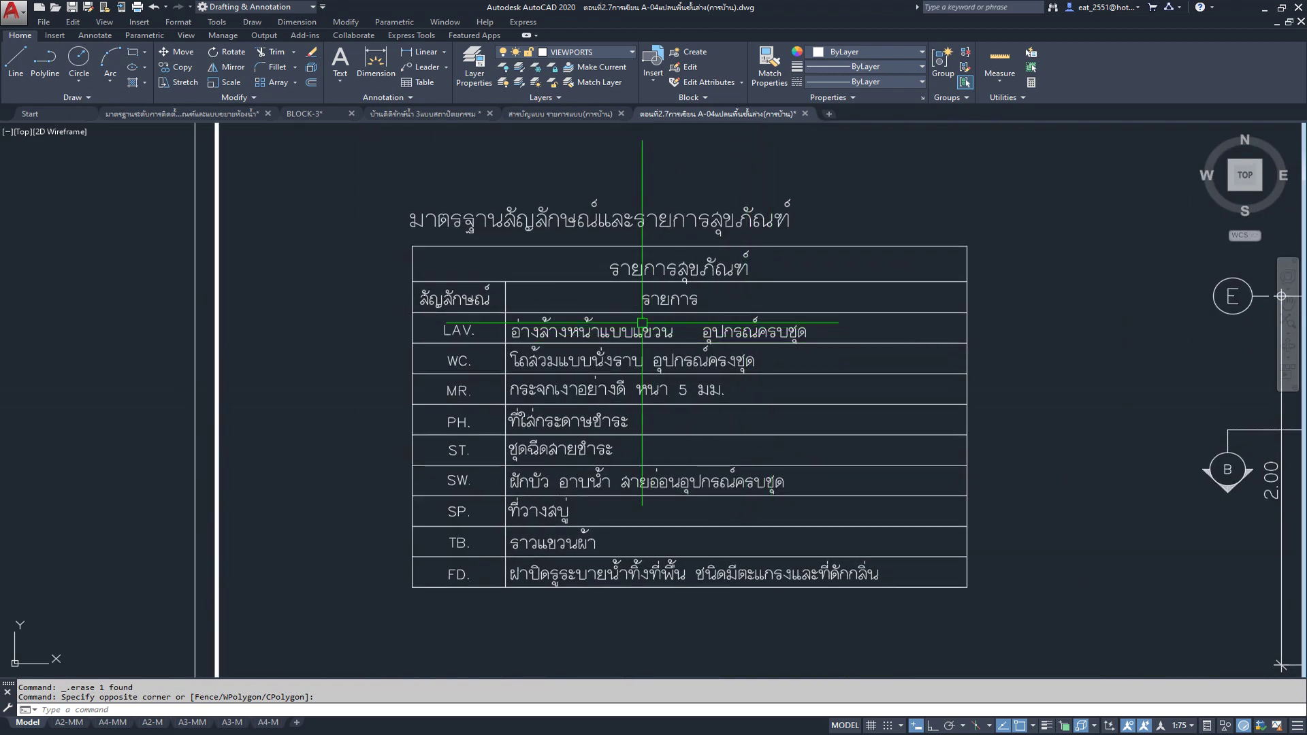
click(175, 117)
scroll(452, 214, up, 1)
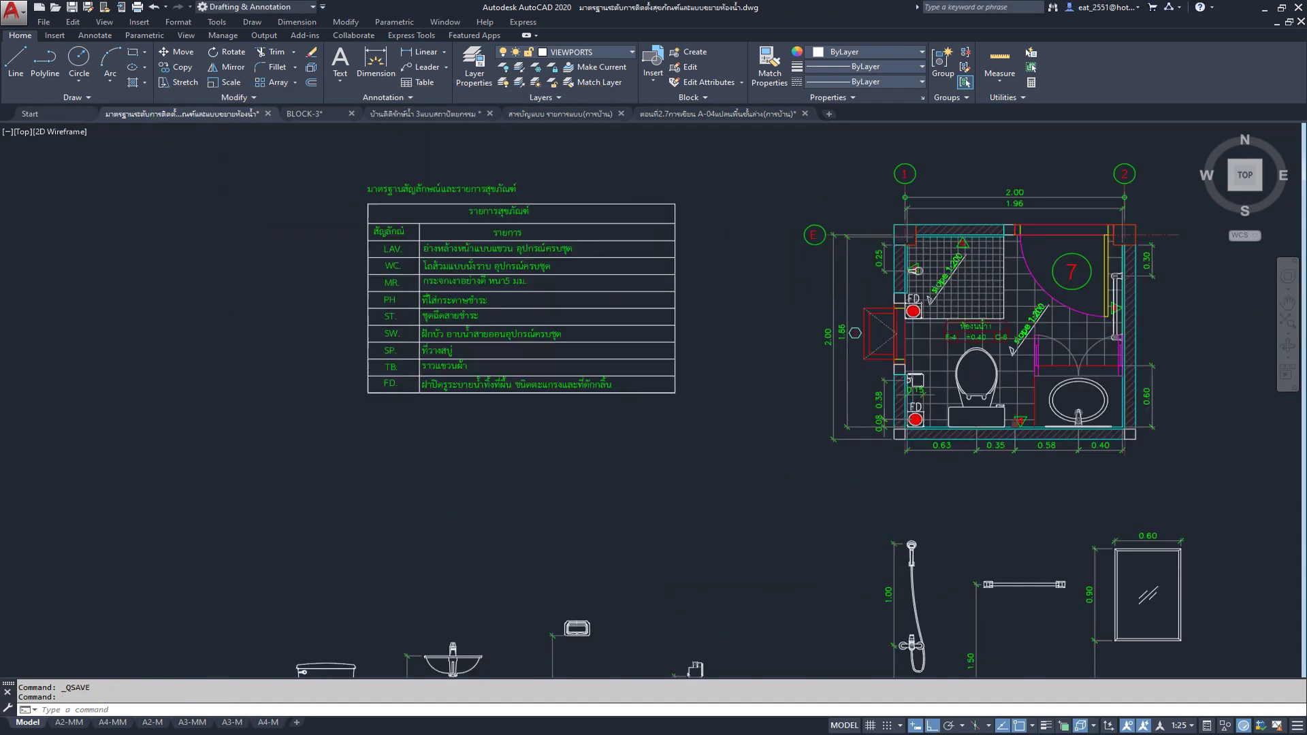
Step: Zoom into the green legend table, then return to A-04 and frame its white legend table
scroll(451, 215, up, 2)
scroll(452, 214, up, 1)
middle_drag(452, 214, 492, 249)
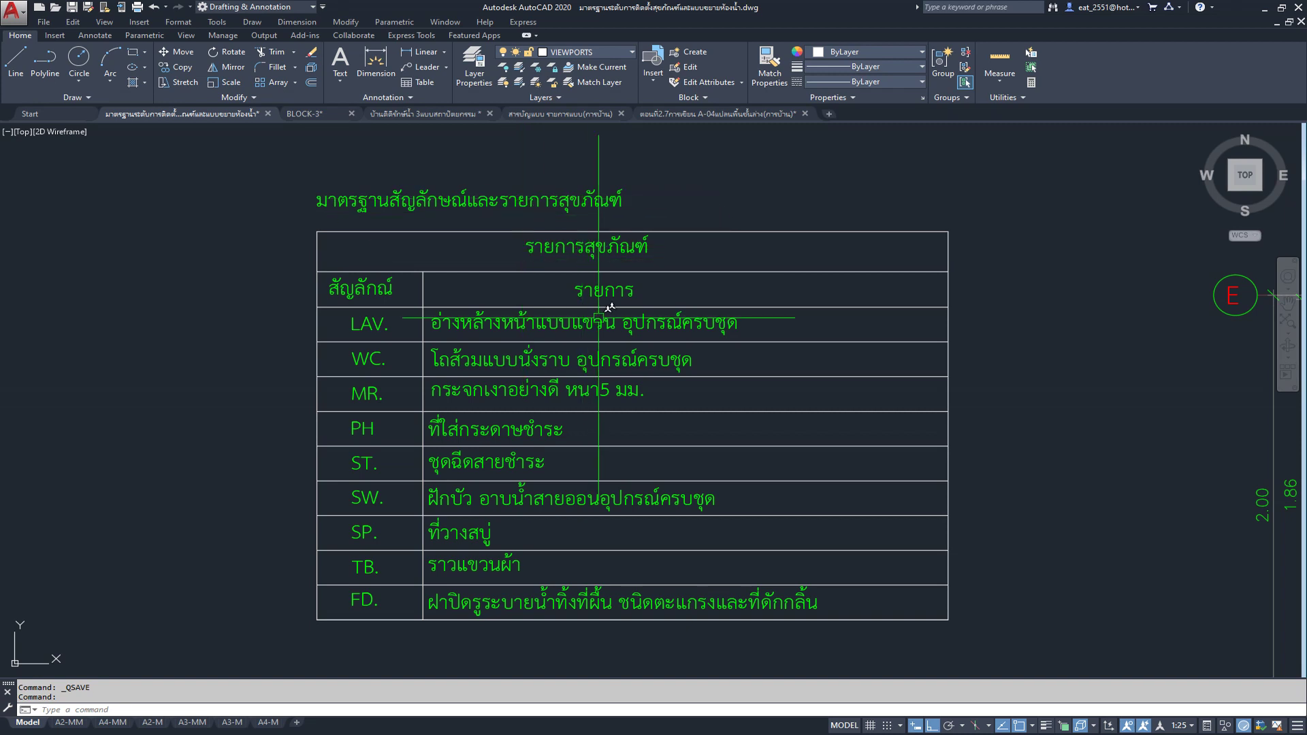
mouse_move(610, 308)
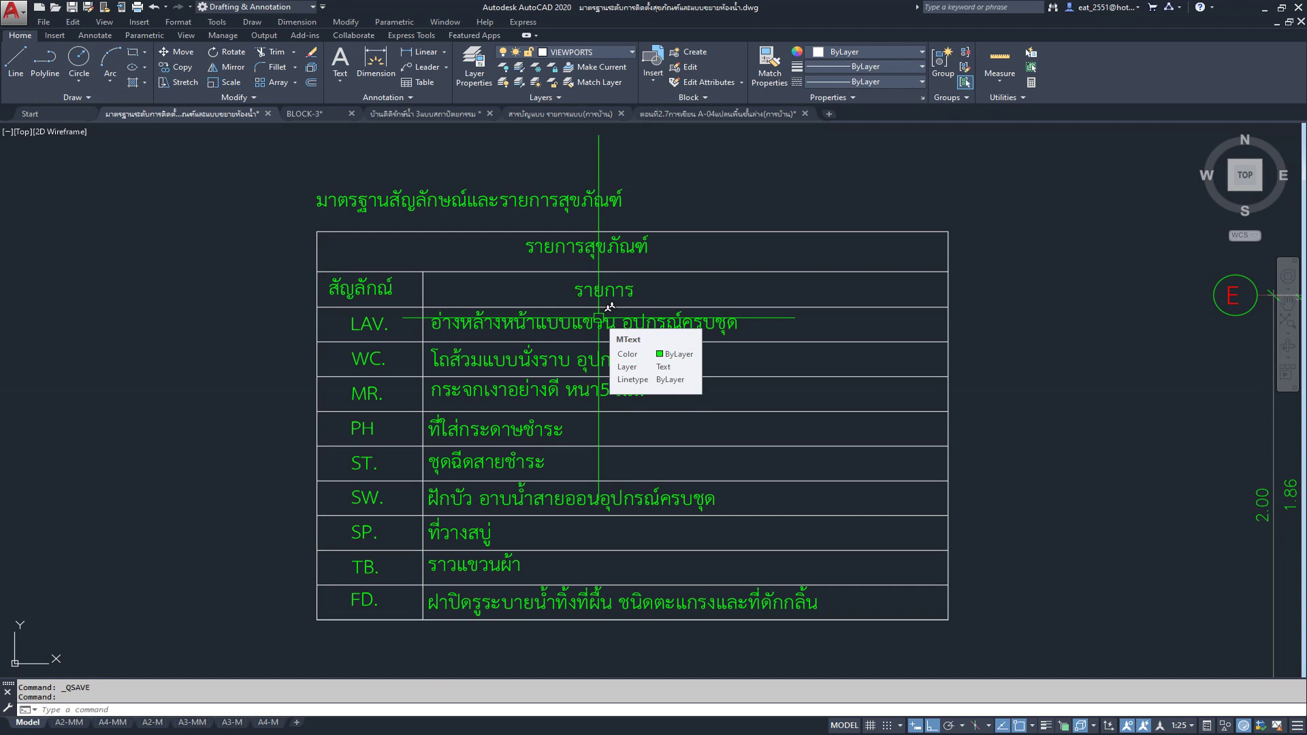
click(643, 114)
mouse_move(577, 393)
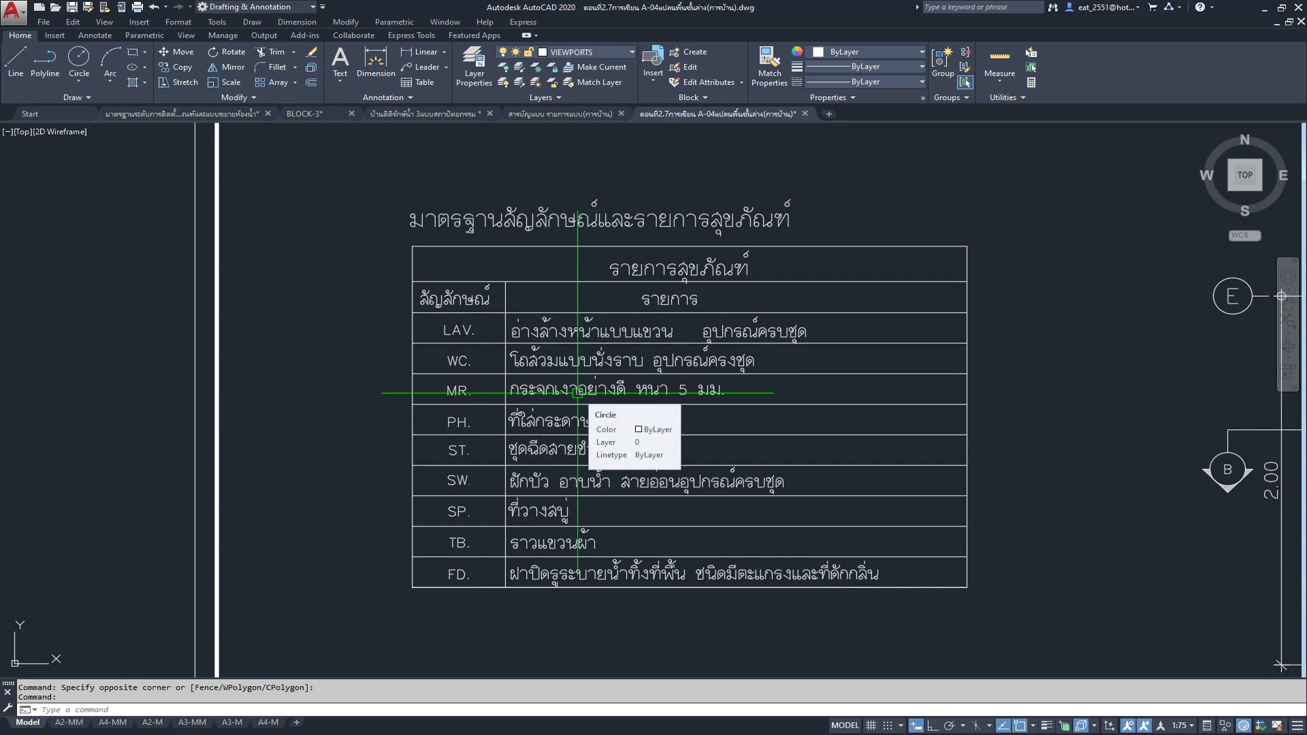
middle_drag(671, 228, 706, 246)
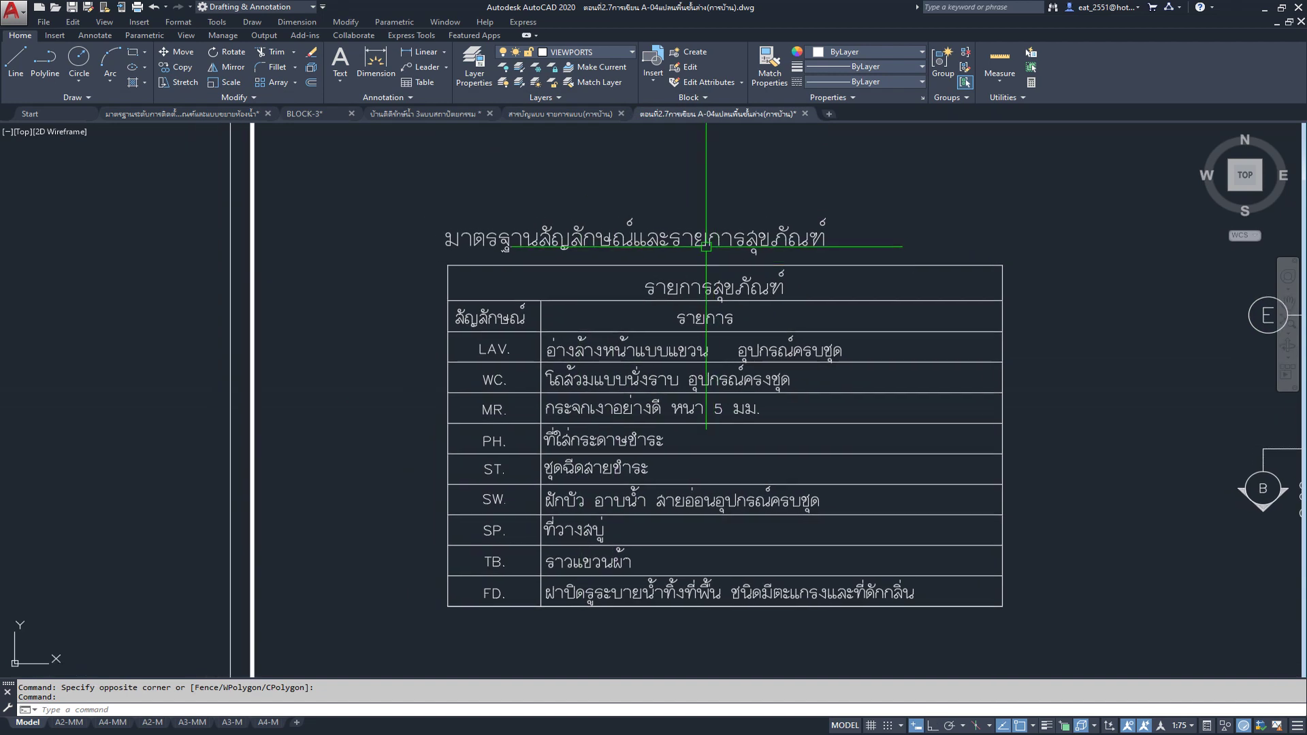
mouse_move(705, 246)
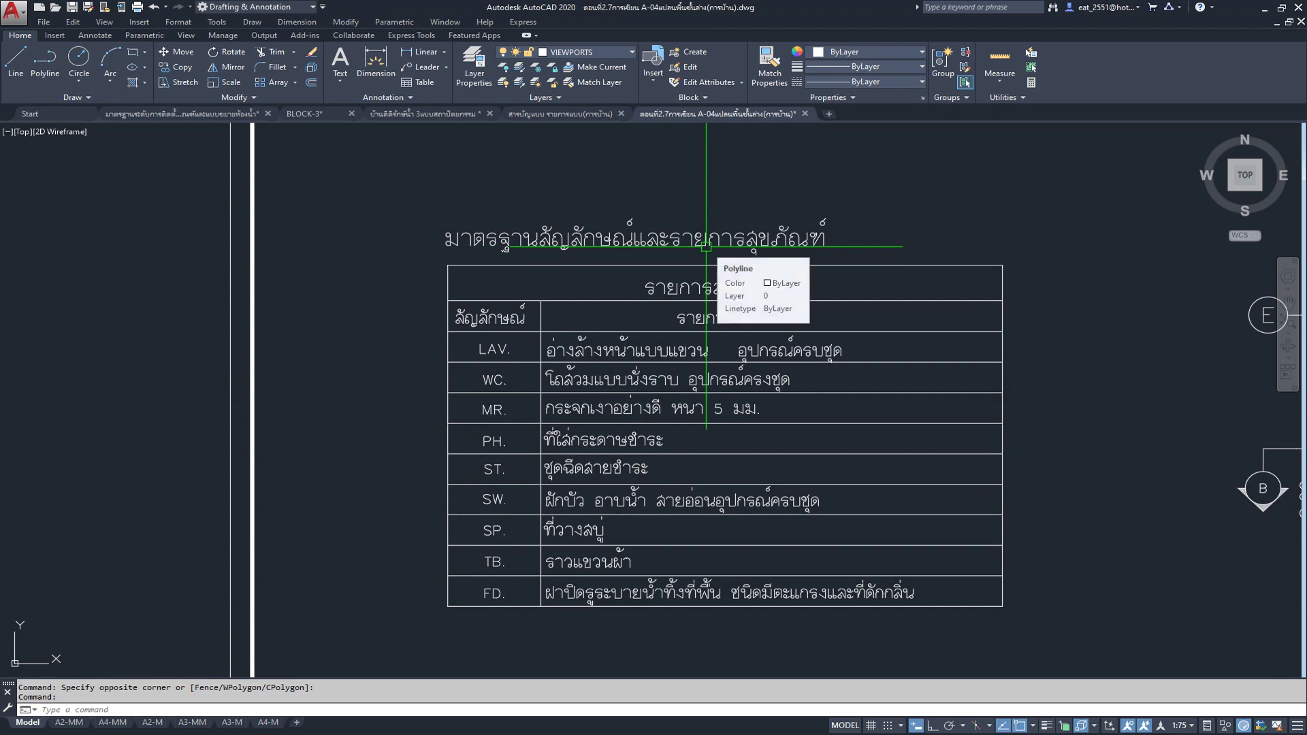
scroll(705, 247, down, 2)
Step: On the drawing-index sheet, try a 1:100 annotation scale, restore 1:75, then return to A-04
click(583, 114)
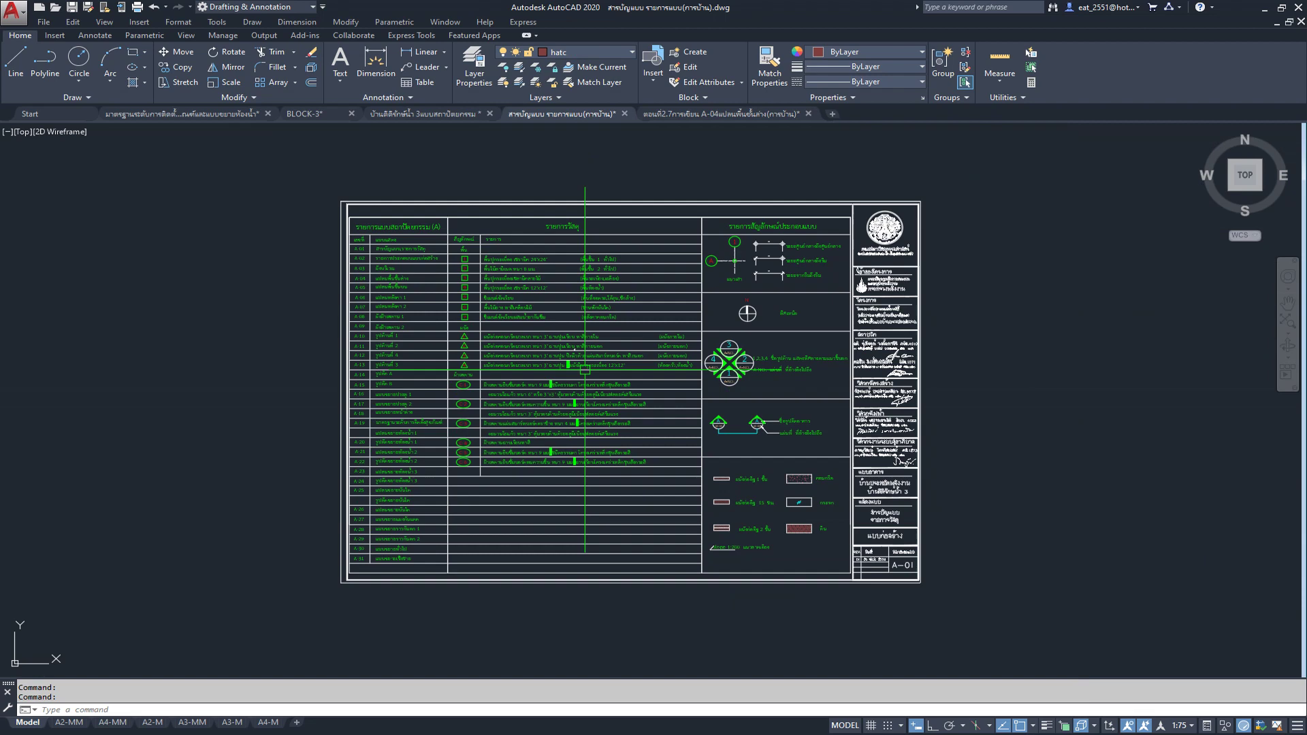
scroll(587, 371, down, 1)
middle_drag(573, 374, 606, 375)
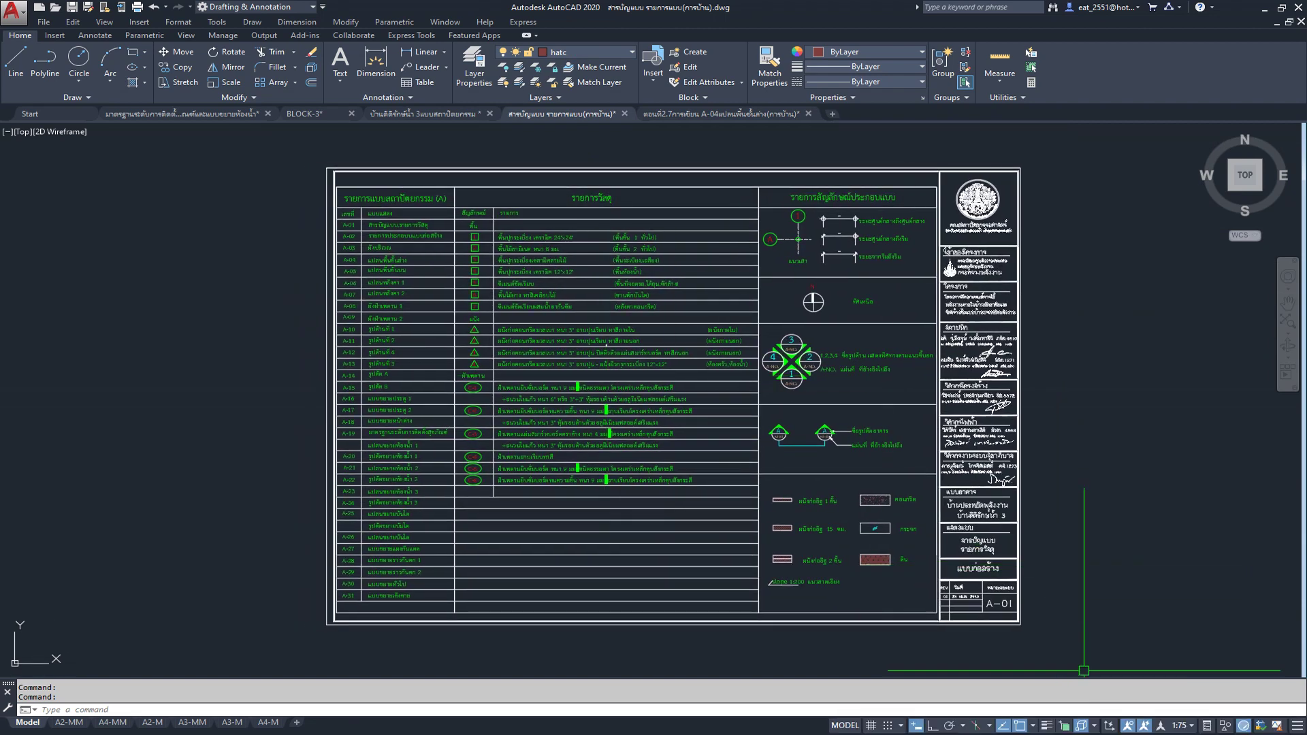
click(1188, 726)
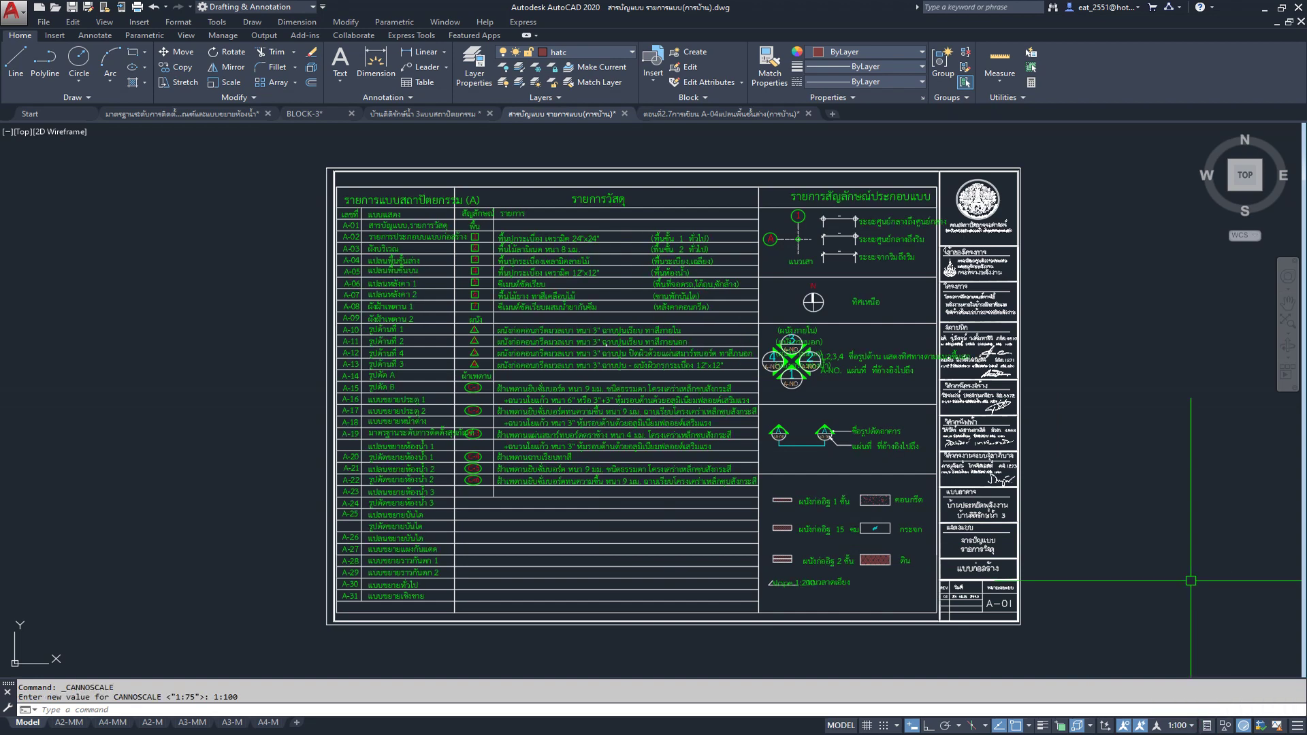
click(1202, 730)
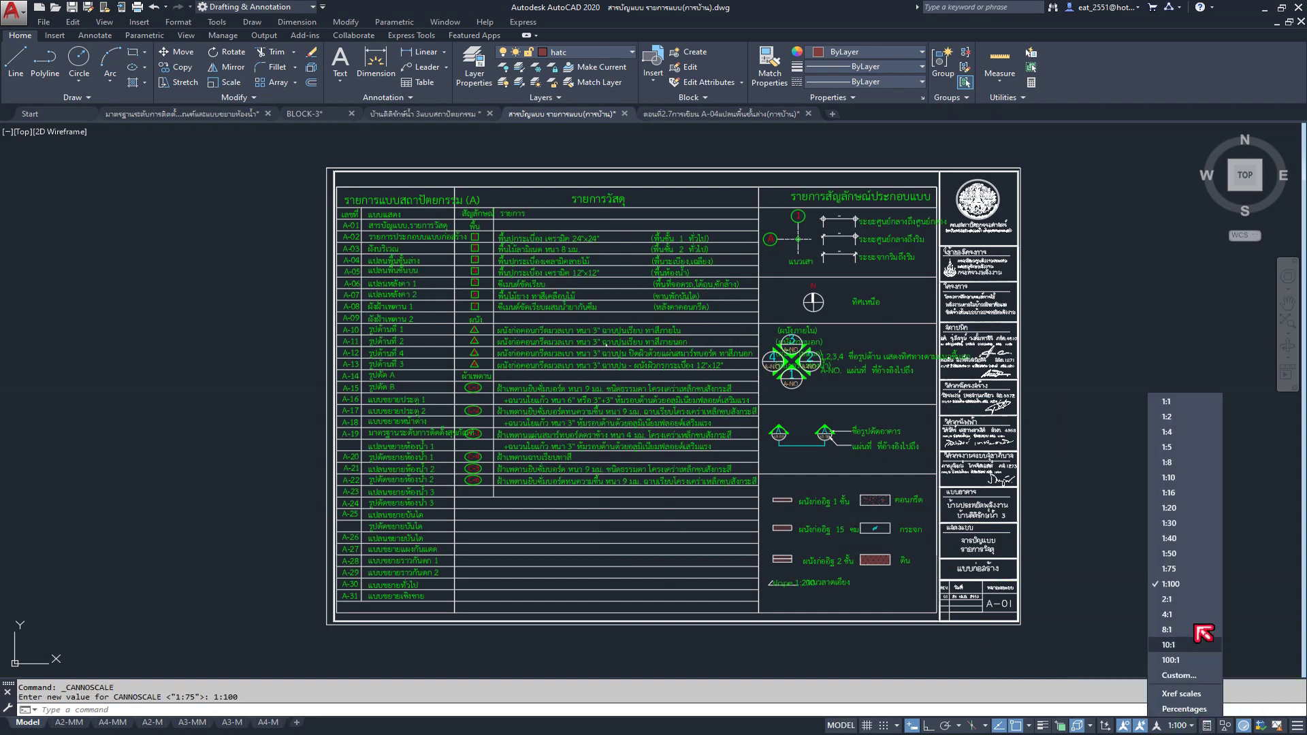
click(1204, 575)
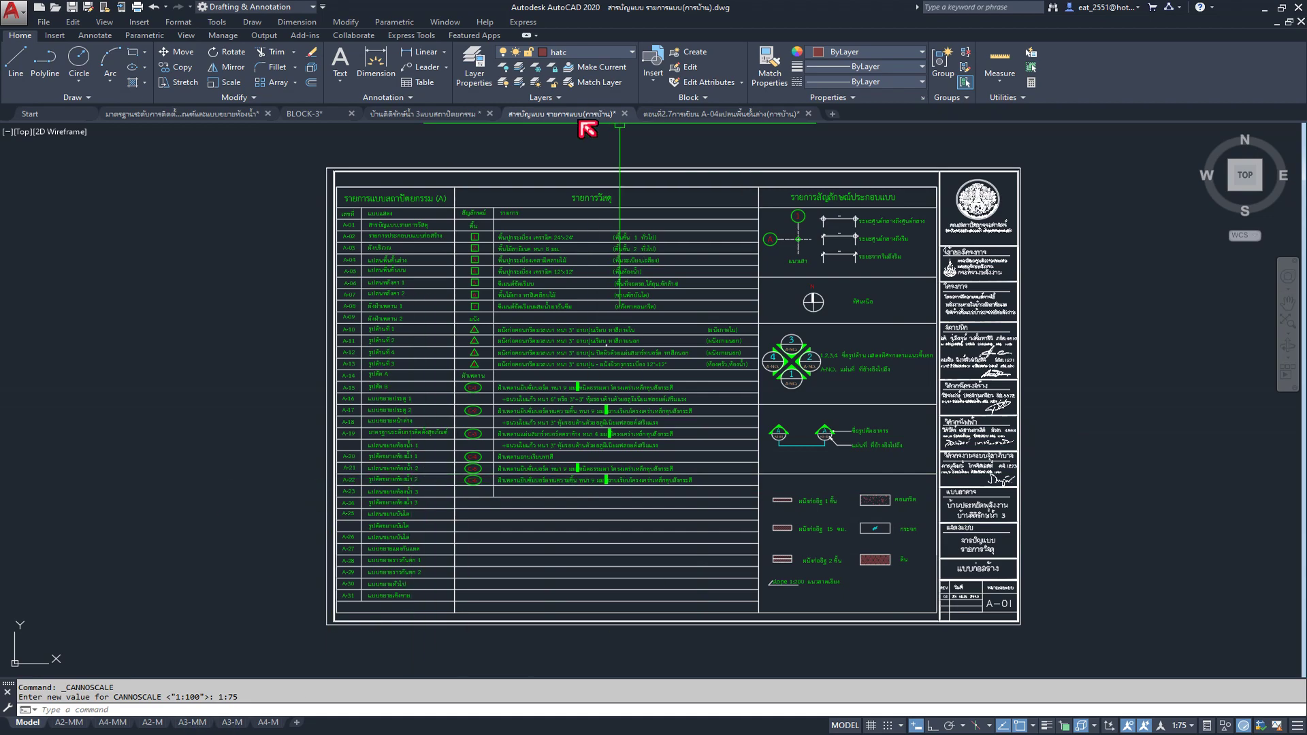
click(695, 116)
Step: Zoom and pan the A-04 drawing until the whole A-19 bathroom sheet is visible
scroll(585, 272, down, 5)
scroll(584, 257, down, 2)
scroll(584, 257, up, 4)
scroll(584, 257, up, 3)
scroll(585, 272, up, 2)
middle_drag(666, 440, 662, 329)
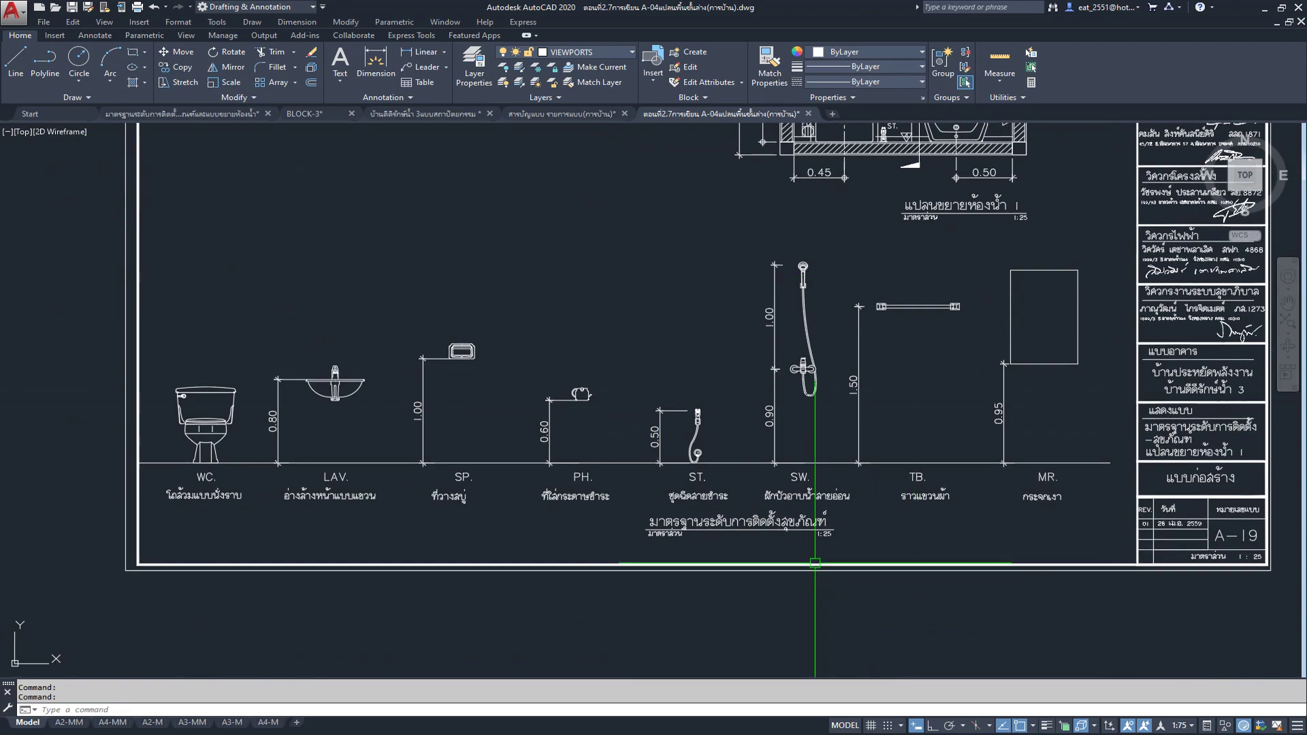
scroll(816, 547, up, 4)
scroll(815, 547, down, 2)
mouse_move(815, 547)
middle_down()
mouse_move(793, 481)
mouse_move(806, 471)
mouse_move(778, 535)
middle_up()
scroll(794, 481, down, 1)
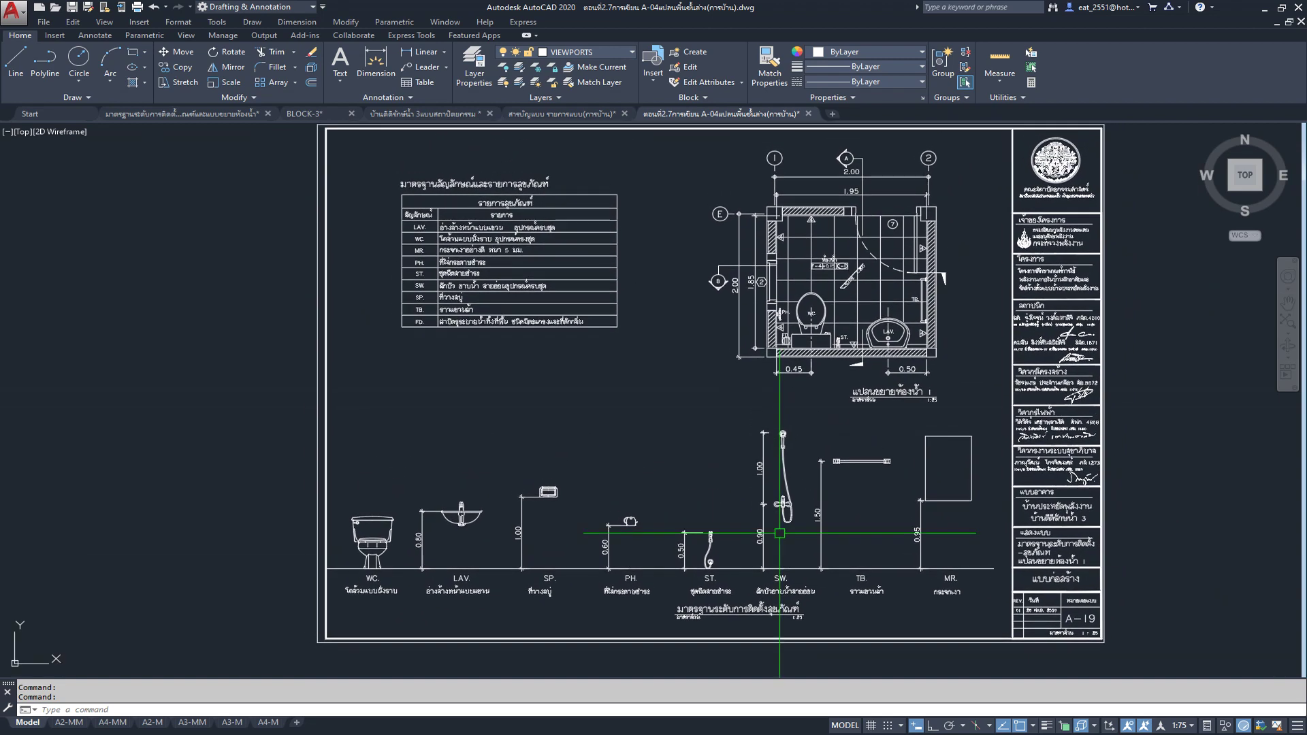
Step: Open the drawing scale list editor from the status-bar annotation scale list
click(1191, 726)
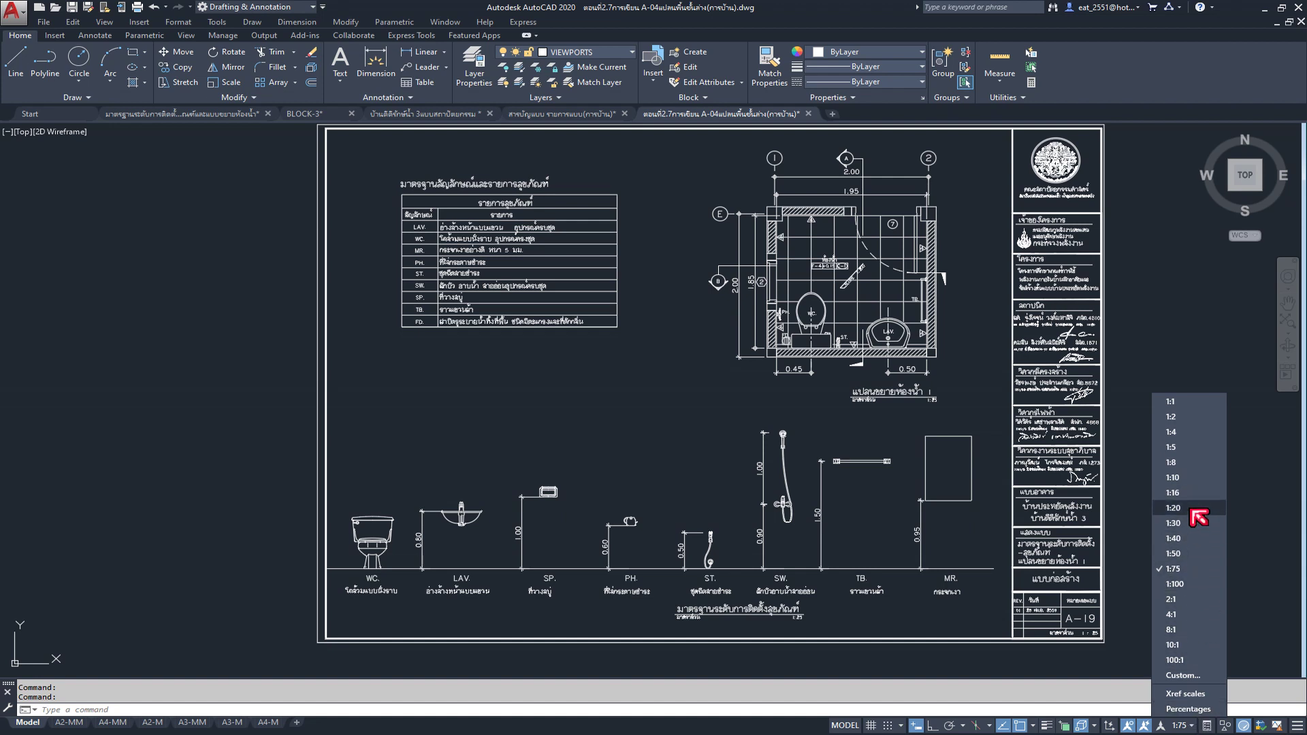
click(1255, 583)
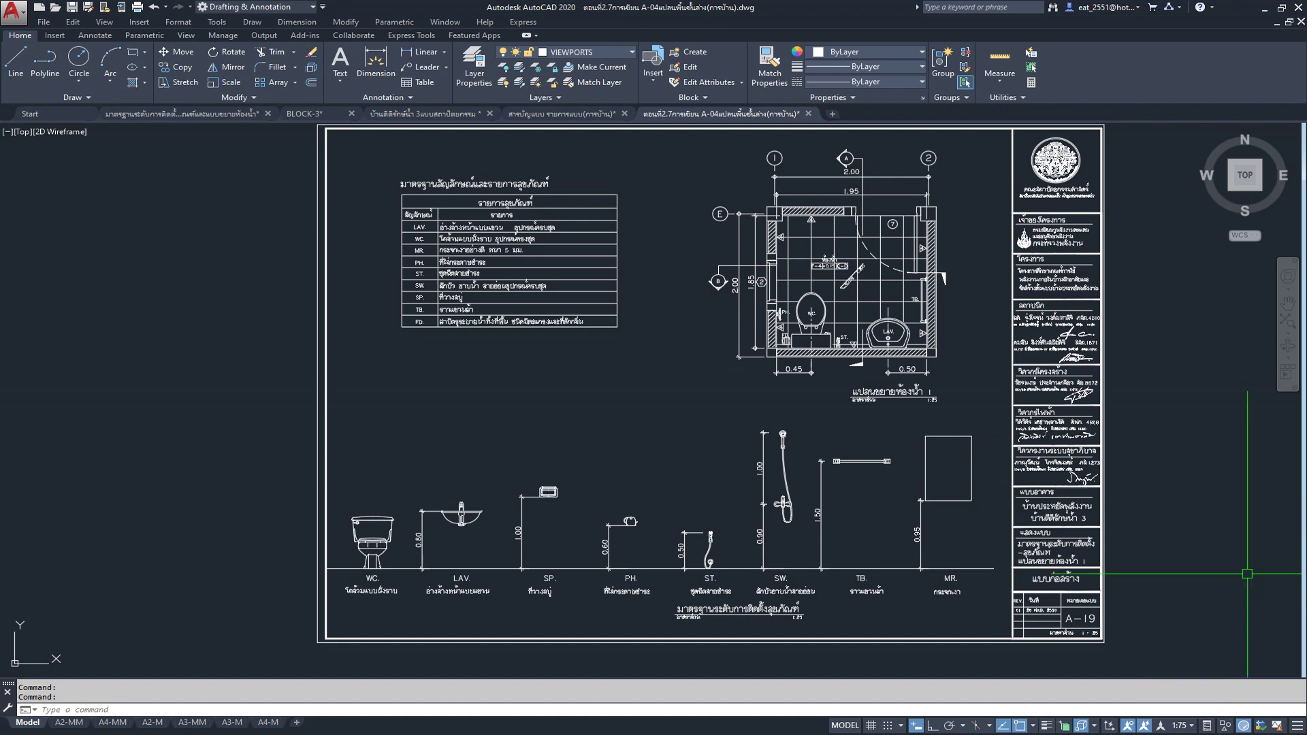
click(1198, 726)
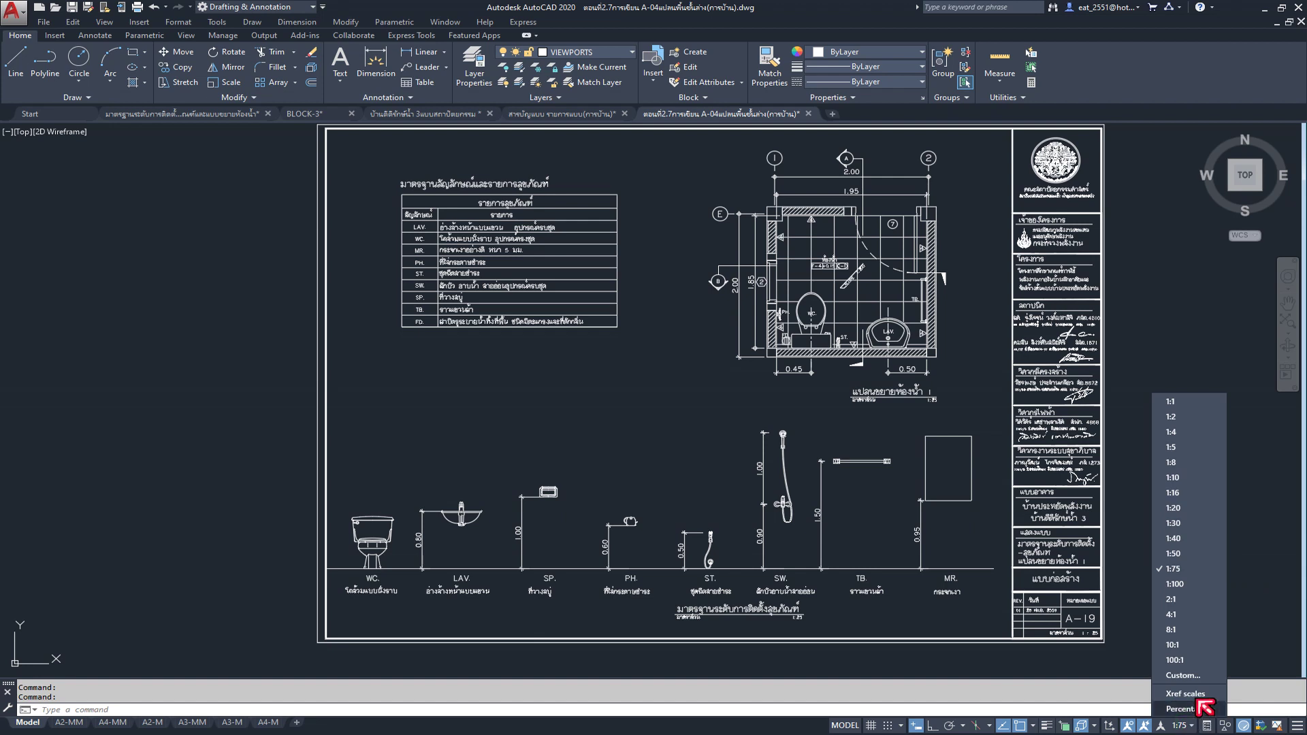
click(1202, 727)
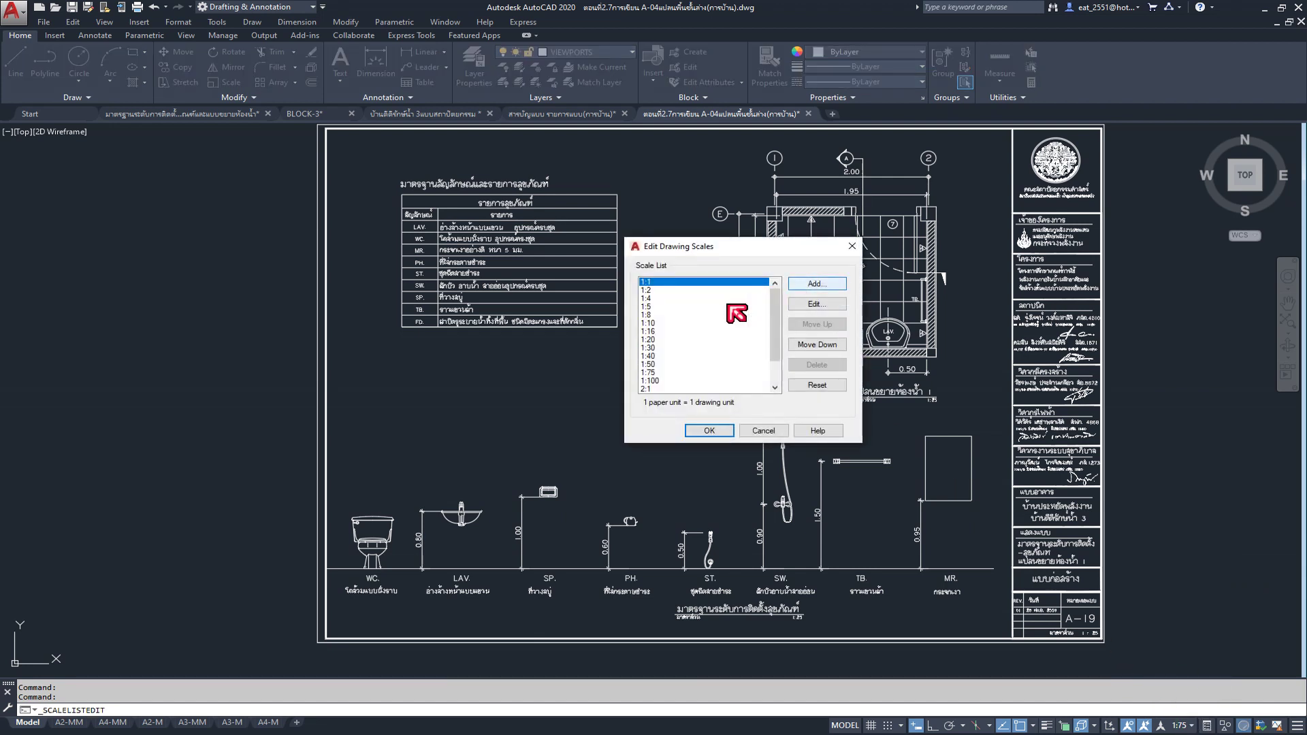
Step: Add a 1:25 scale (1 paper = 25 drawing units) after 1:20 and save the scale list
click(660, 340)
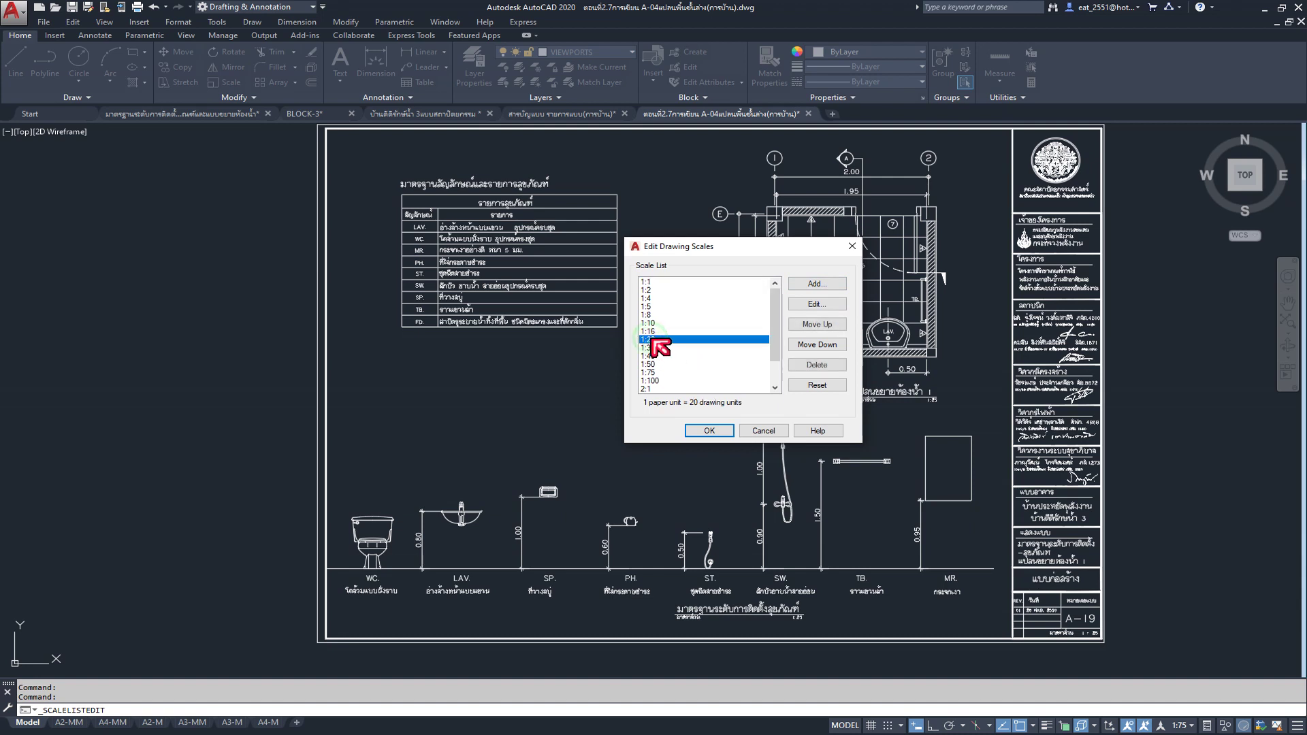
click(817, 284)
text(1:25)
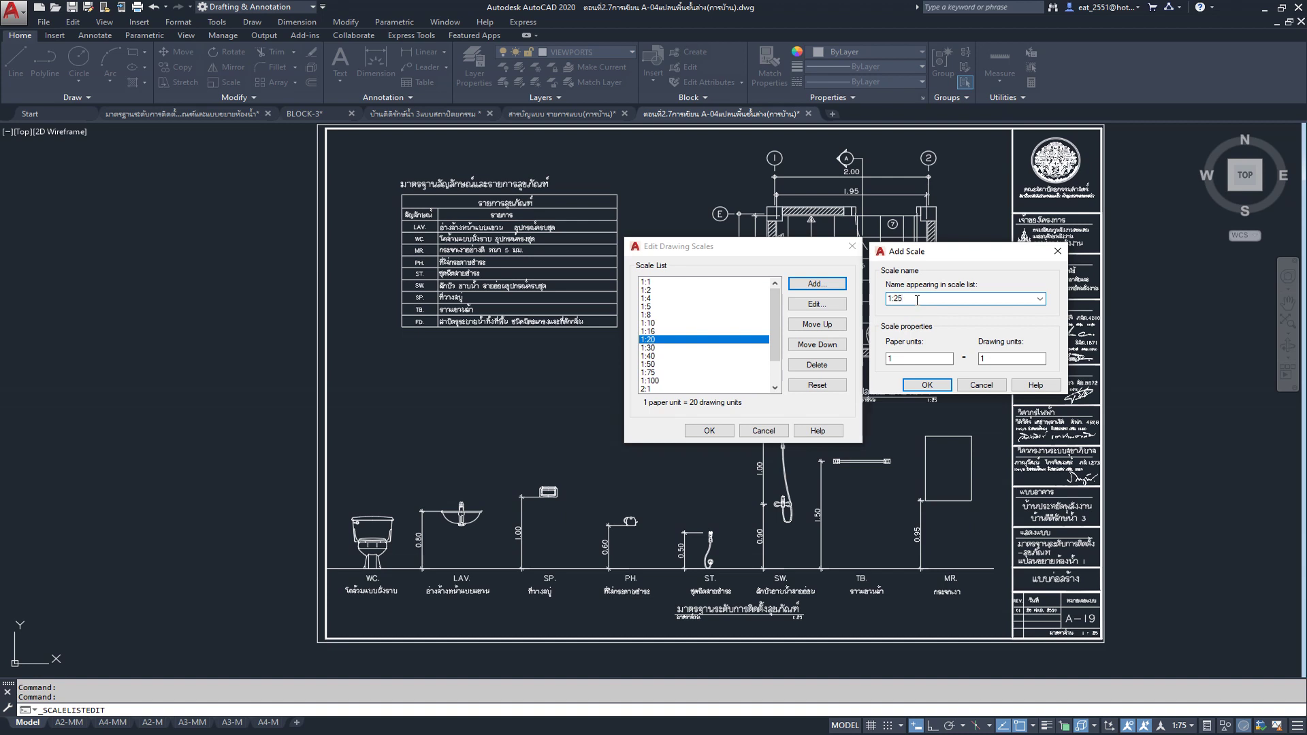
double_click(1007, 359)
text(25)
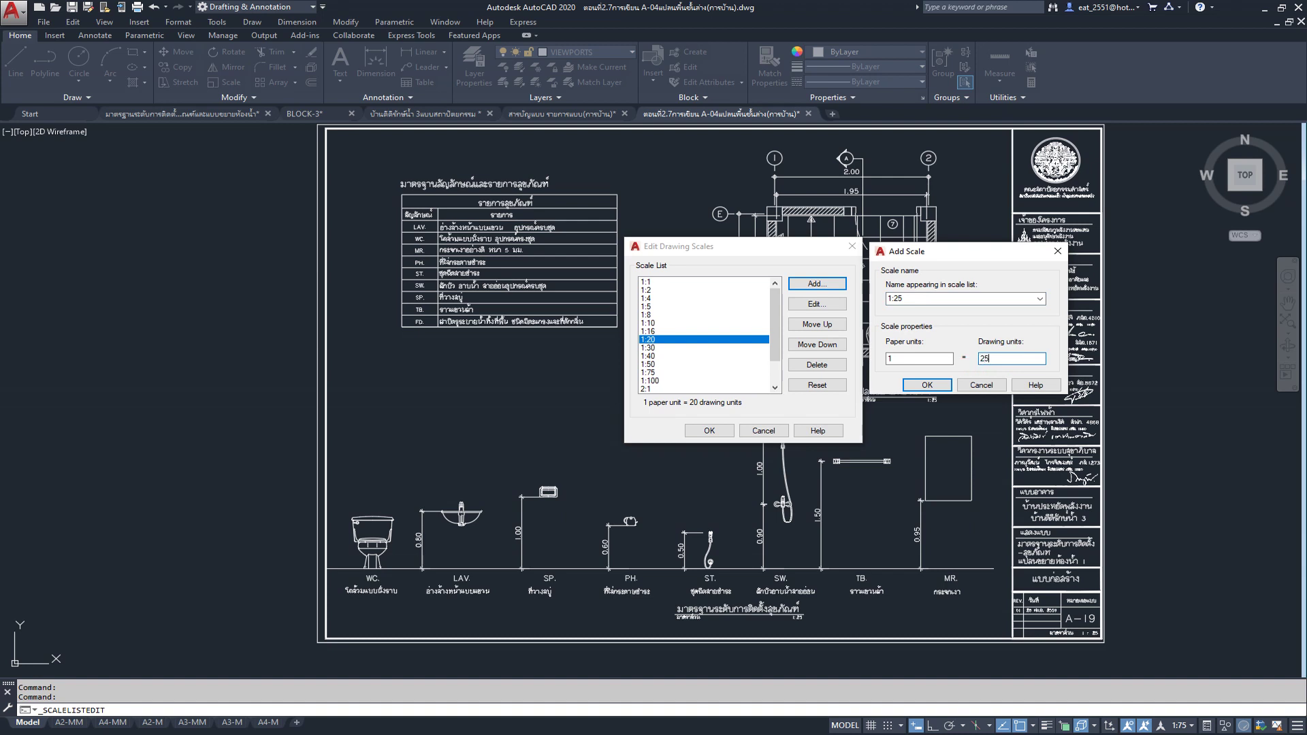
click(930, 386)
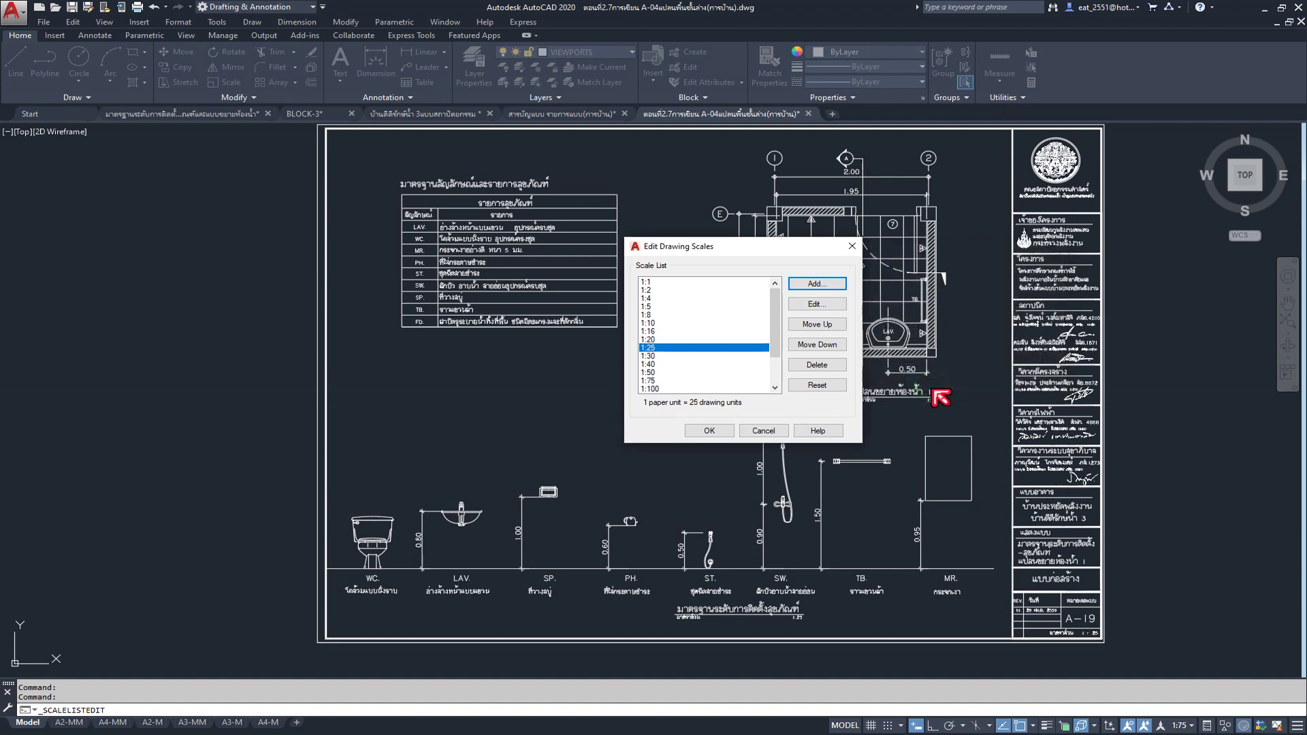
click(708, 431)
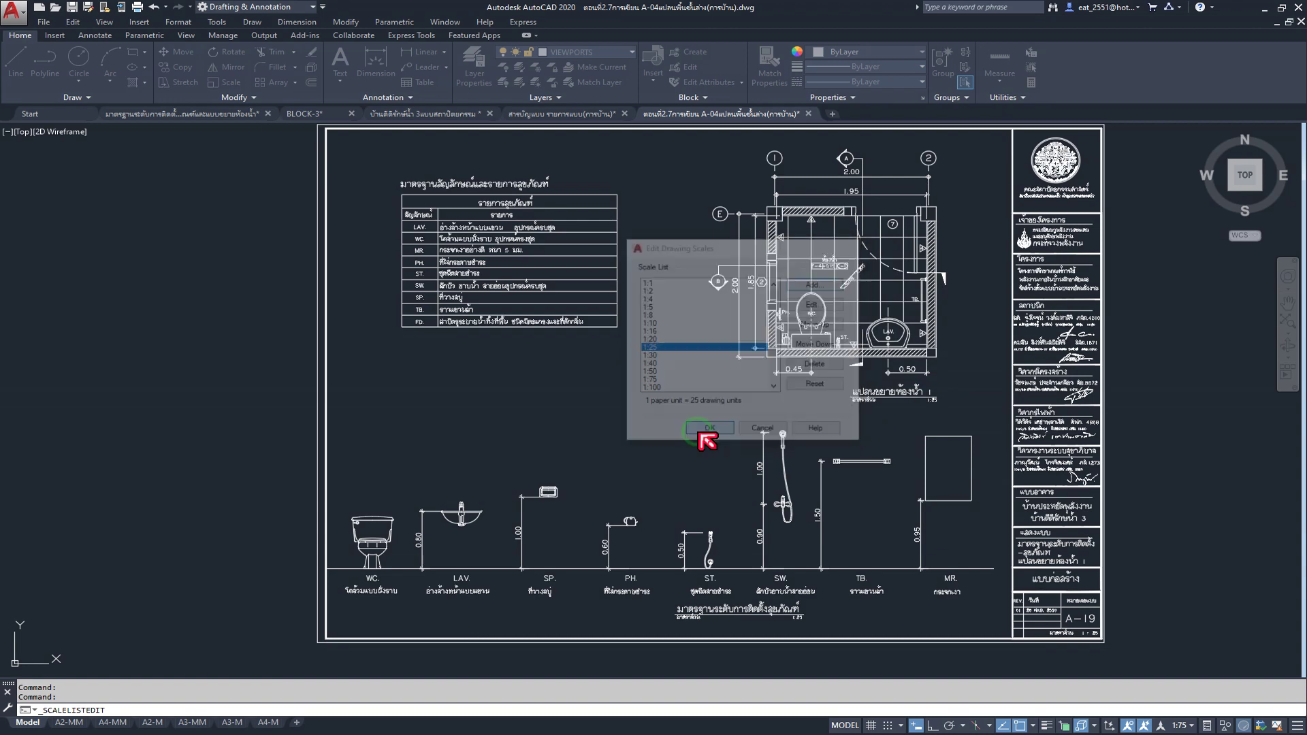
click(1189, 726)
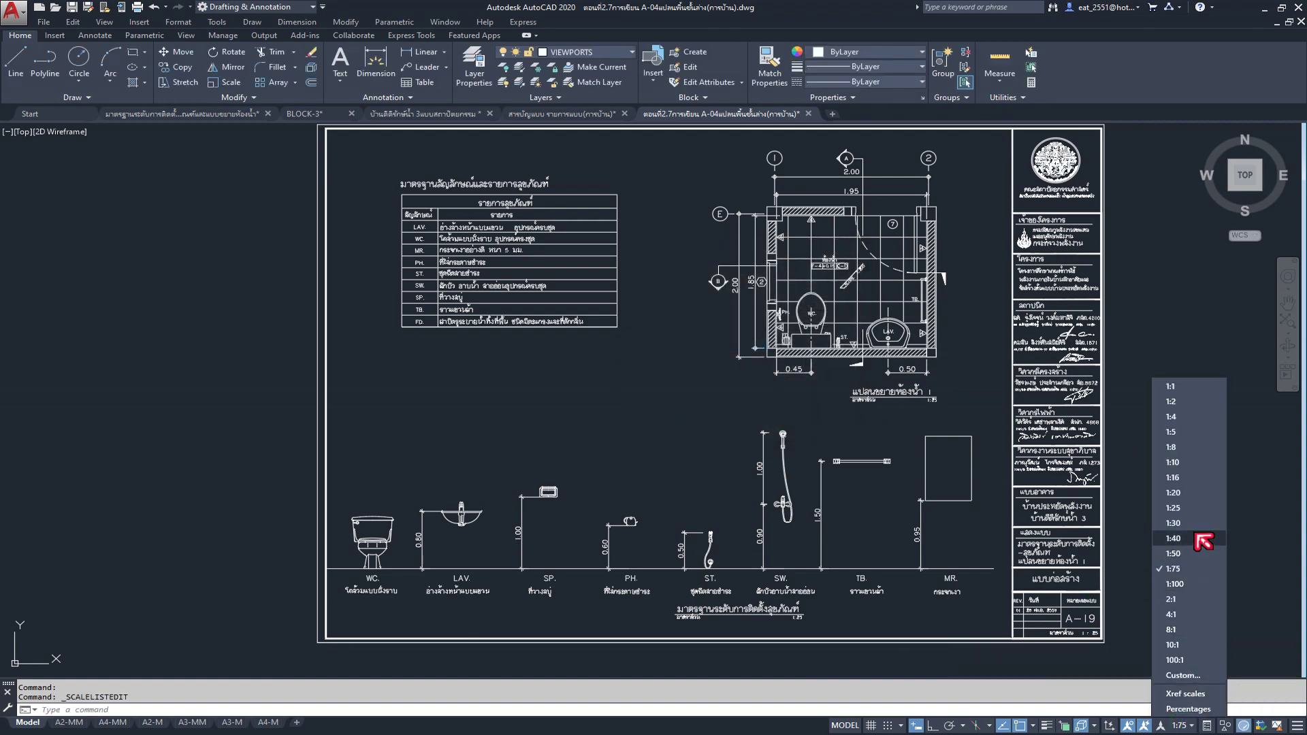
Step: Set the current annotation scale to 1:25
click(846, 359)
scroll(853, 362, down, 5)
scroll(853, 361, down, 3)
middle_drag(351, 303, 583, 314)
scroll(582, 314, up, 3)
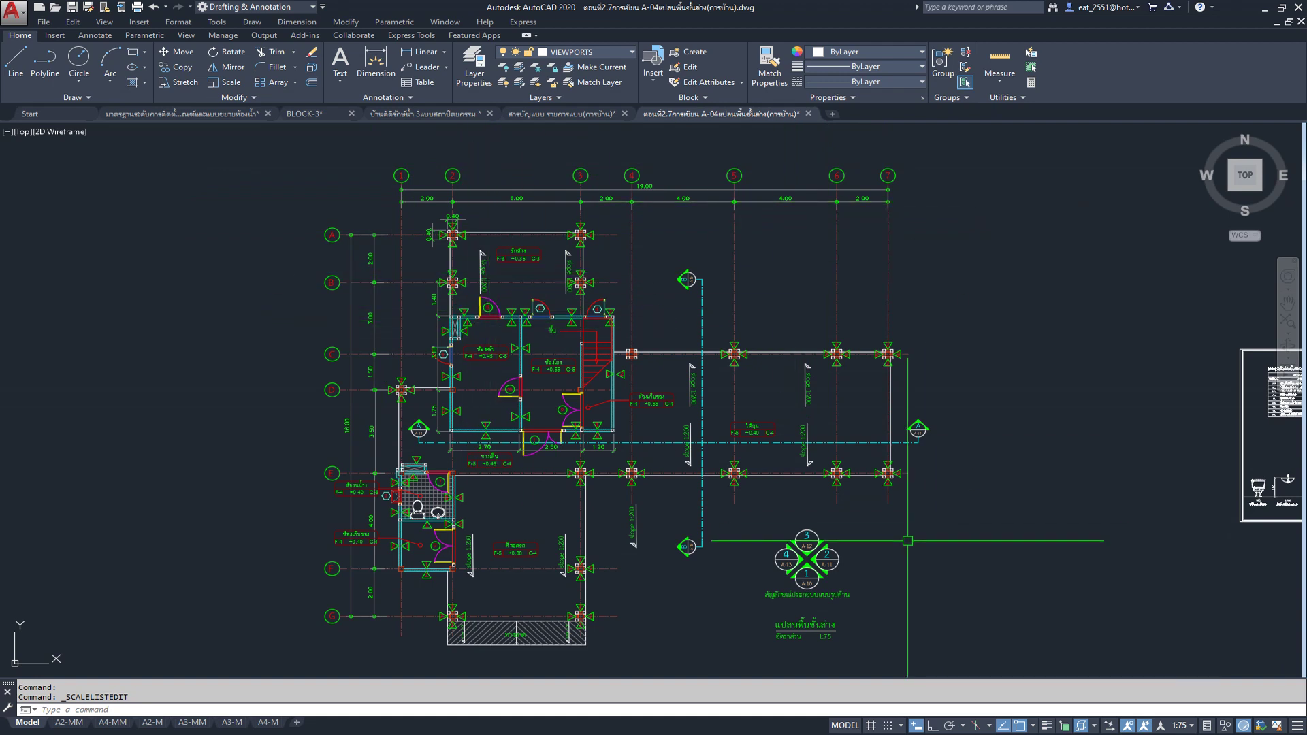
click(1191, 726)
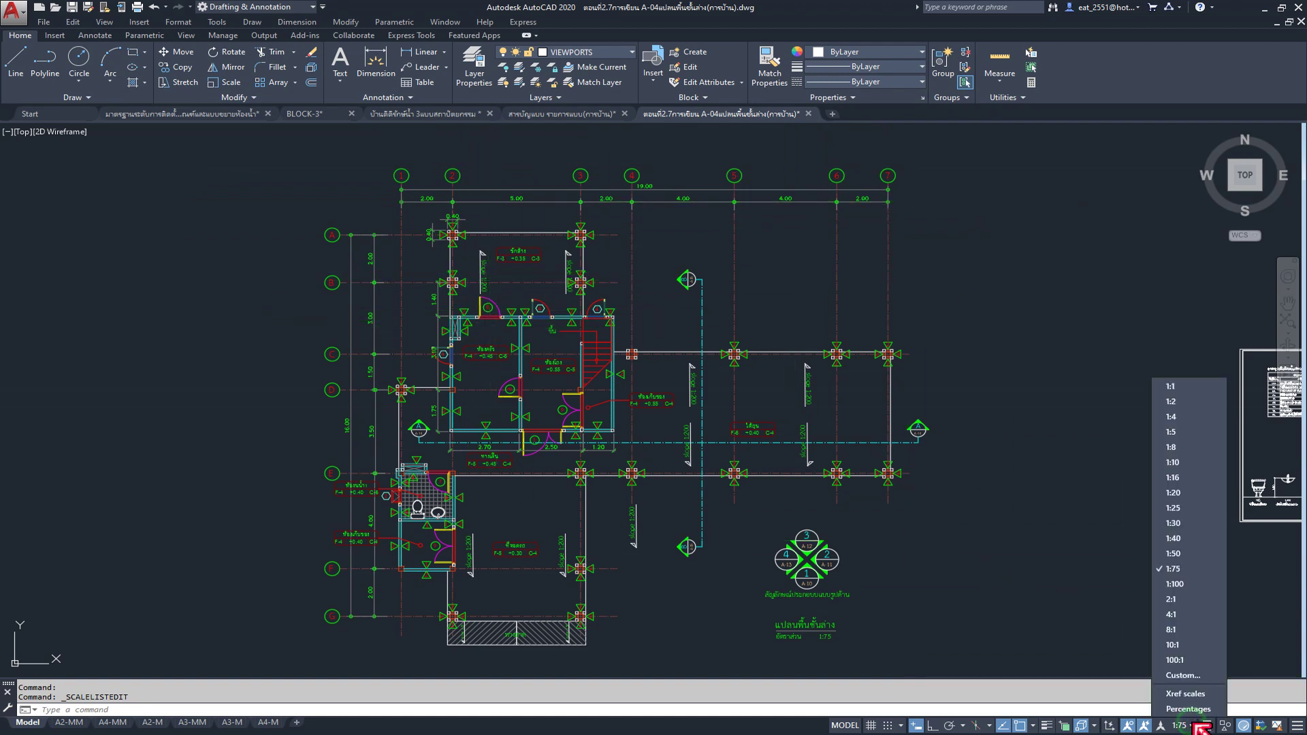
click(1188, 509)
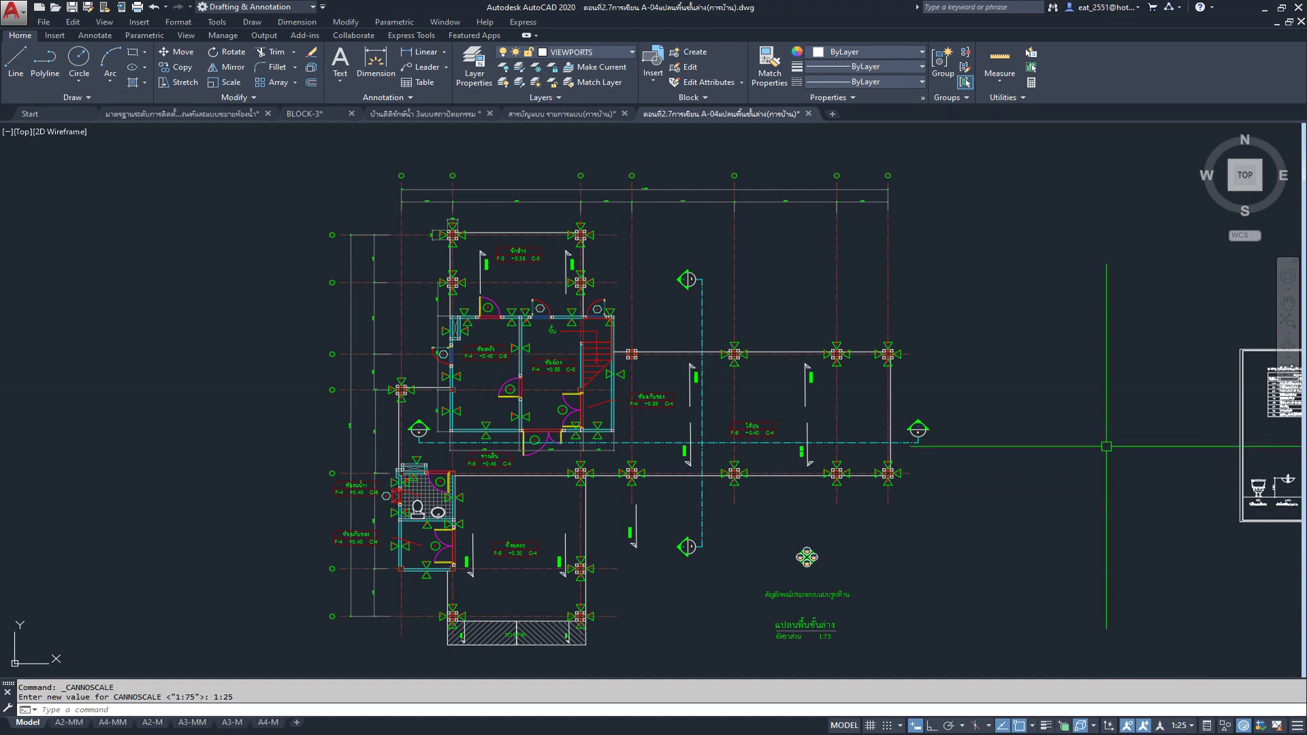
Step: Pan and zoom so the A-19 toilet-detail sheet fills the drawing area
middle_drag(1106, 447, 538, 438)
scroll(542, 436, up, 3)
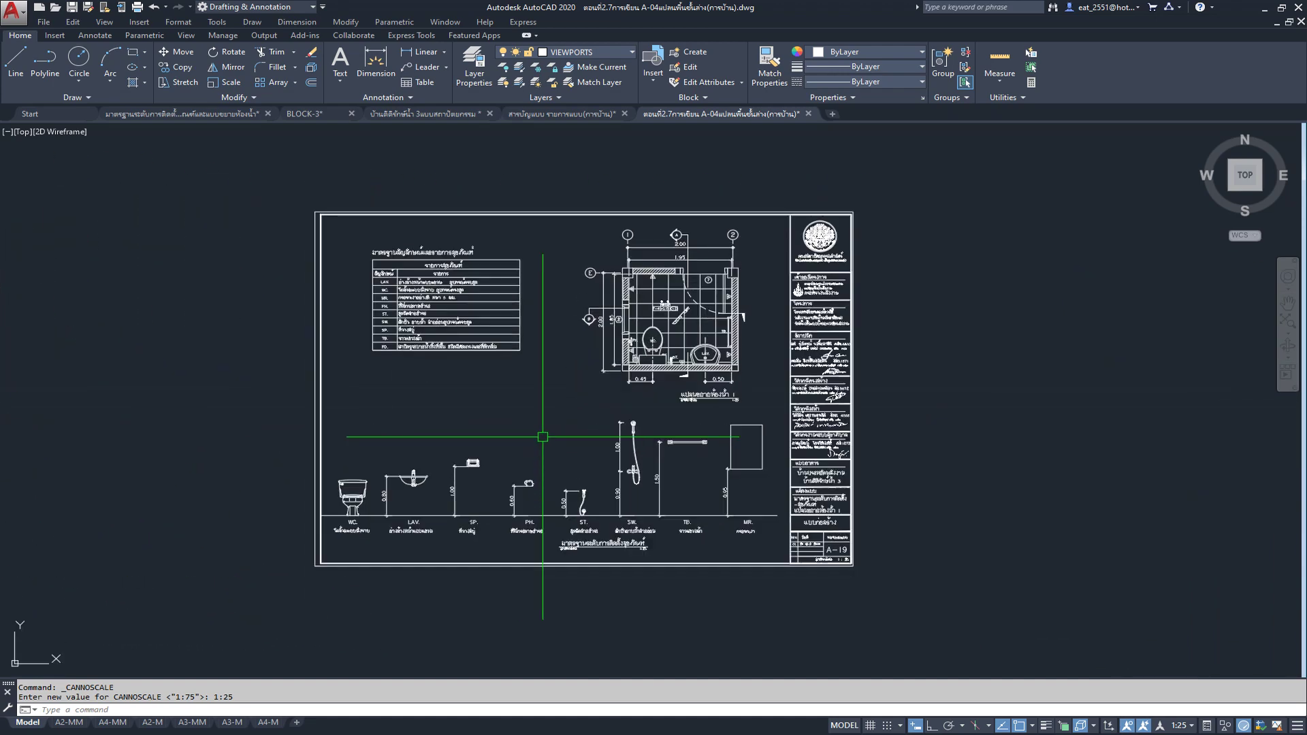
scroll(543, 436, up, 1)
scroll(537, 436, up, 1)
middle_drag(496, 409, 511, 438)
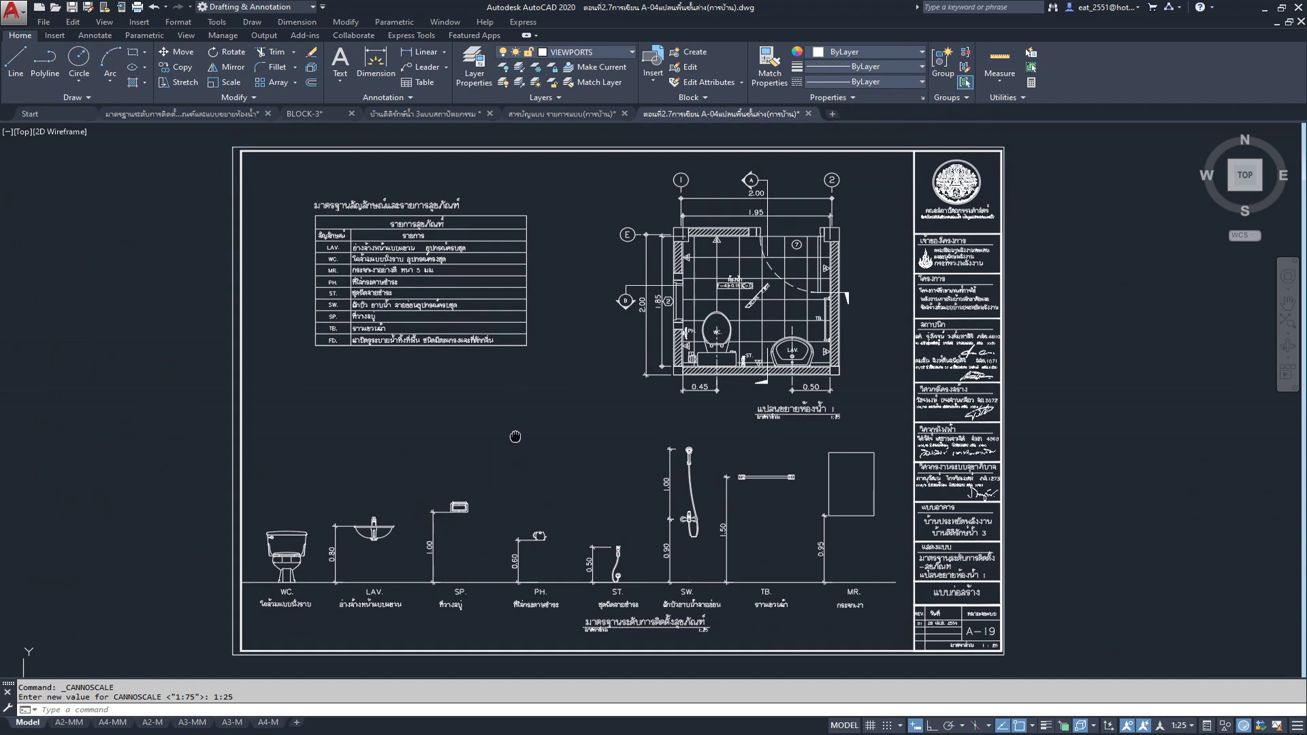
scroll(521, 441, up, 1)
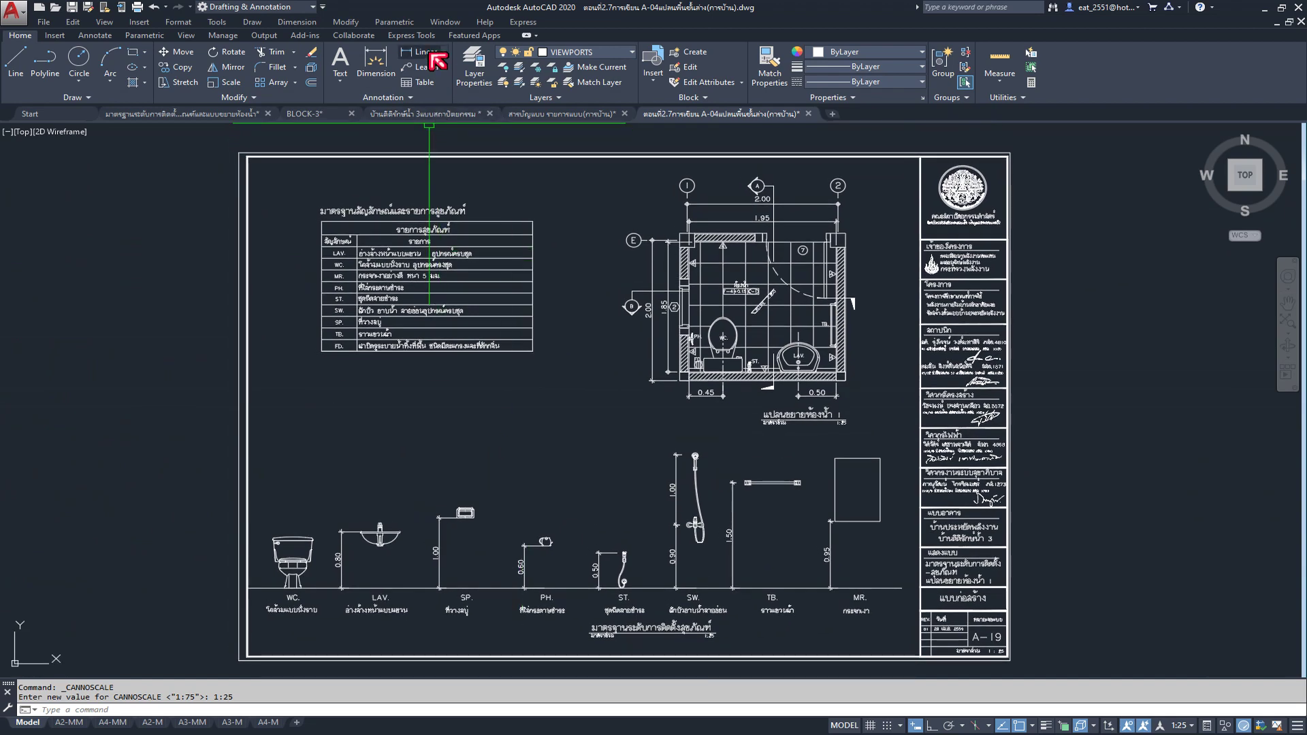
click(95, 35)
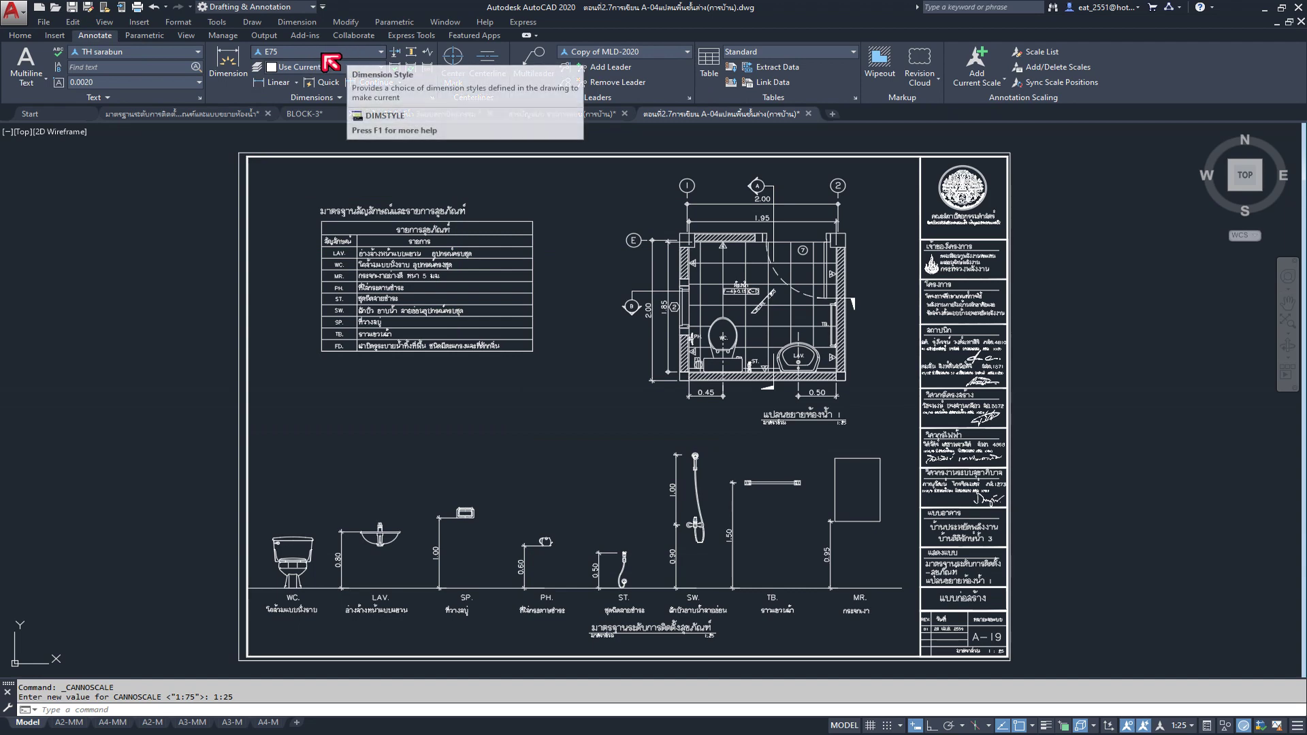
Step: Start a linear dimension from the plan's top-left corner to grid line 2
click(278, 82)
scroll(681, 167, up, 4)
scroll(773, 266, up, 1)
scroll(554, 436, up, 3)
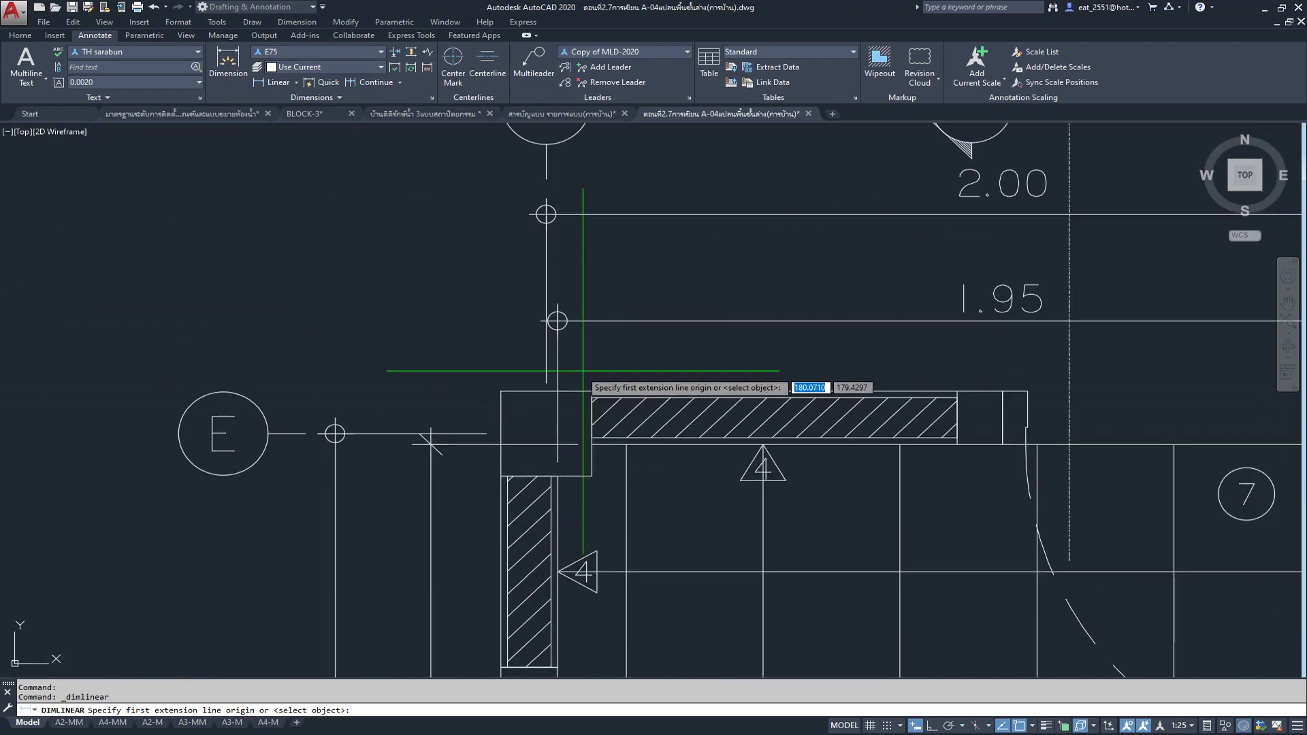
click(546, 382)
scroll(546, 382, down, 3)
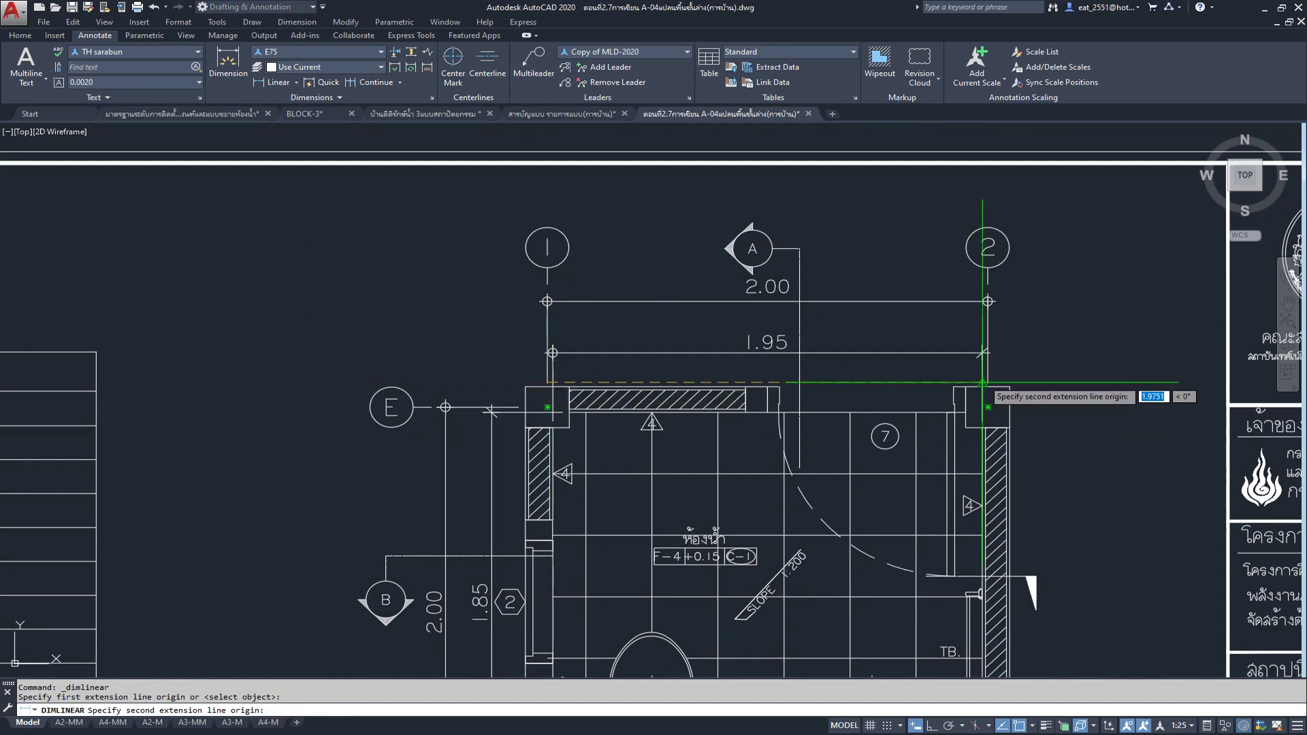
click(988, 382)
Step: Place the dimension line above the top wall, completing the 2.00 dimension
scroll(857, 281, up, 5)
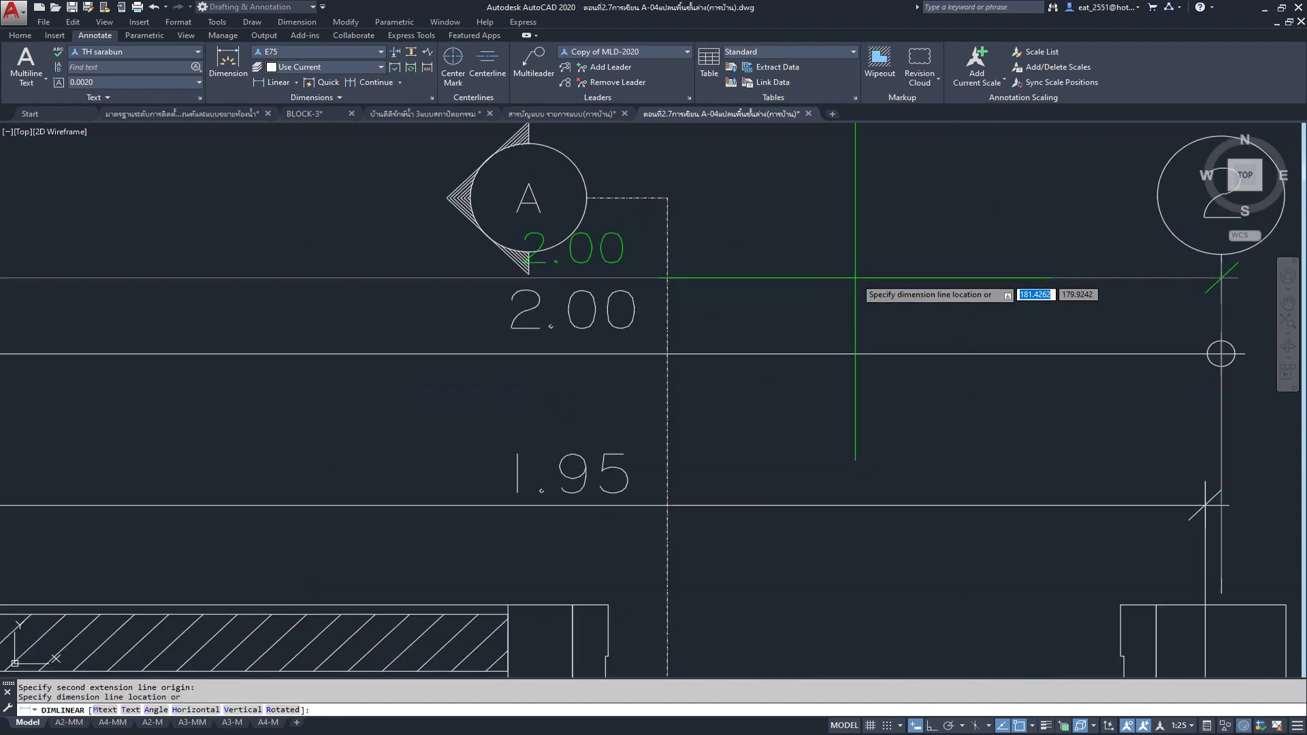
middle_drag(856, 281, 1016, 325)
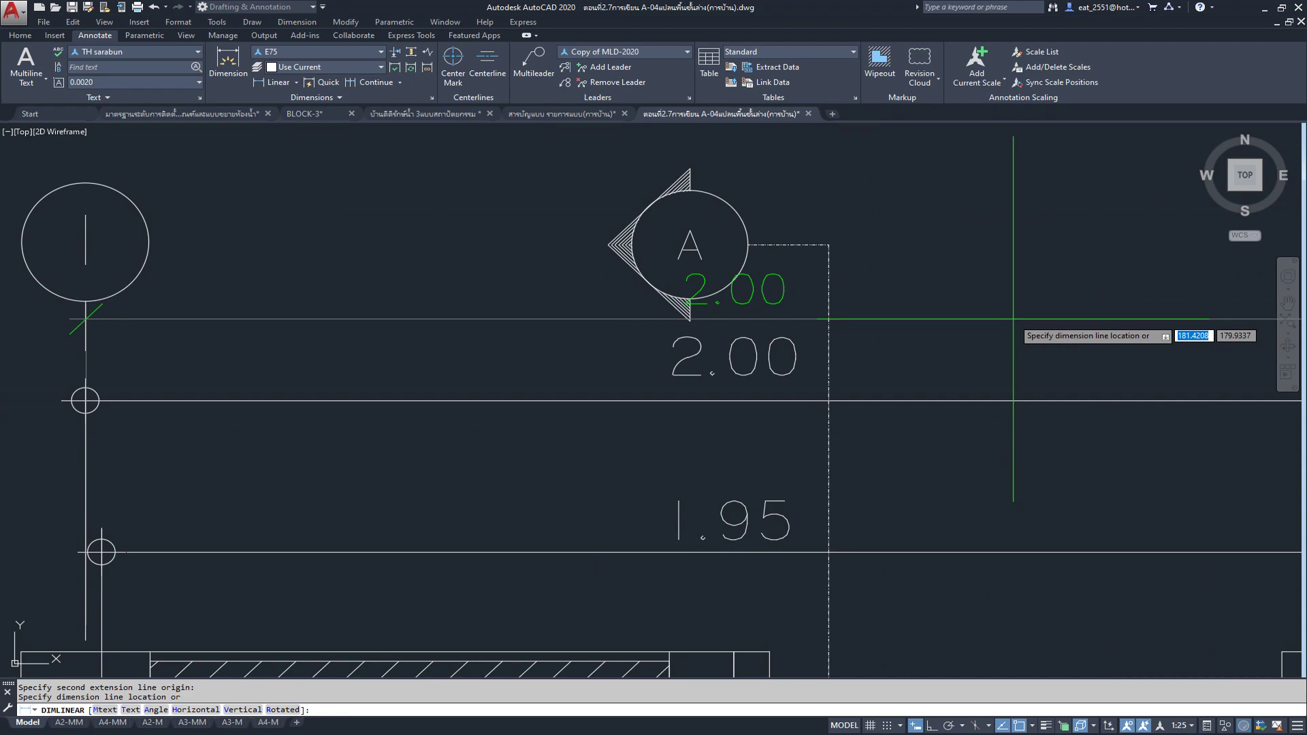
scroll(952, 286, down, 2)
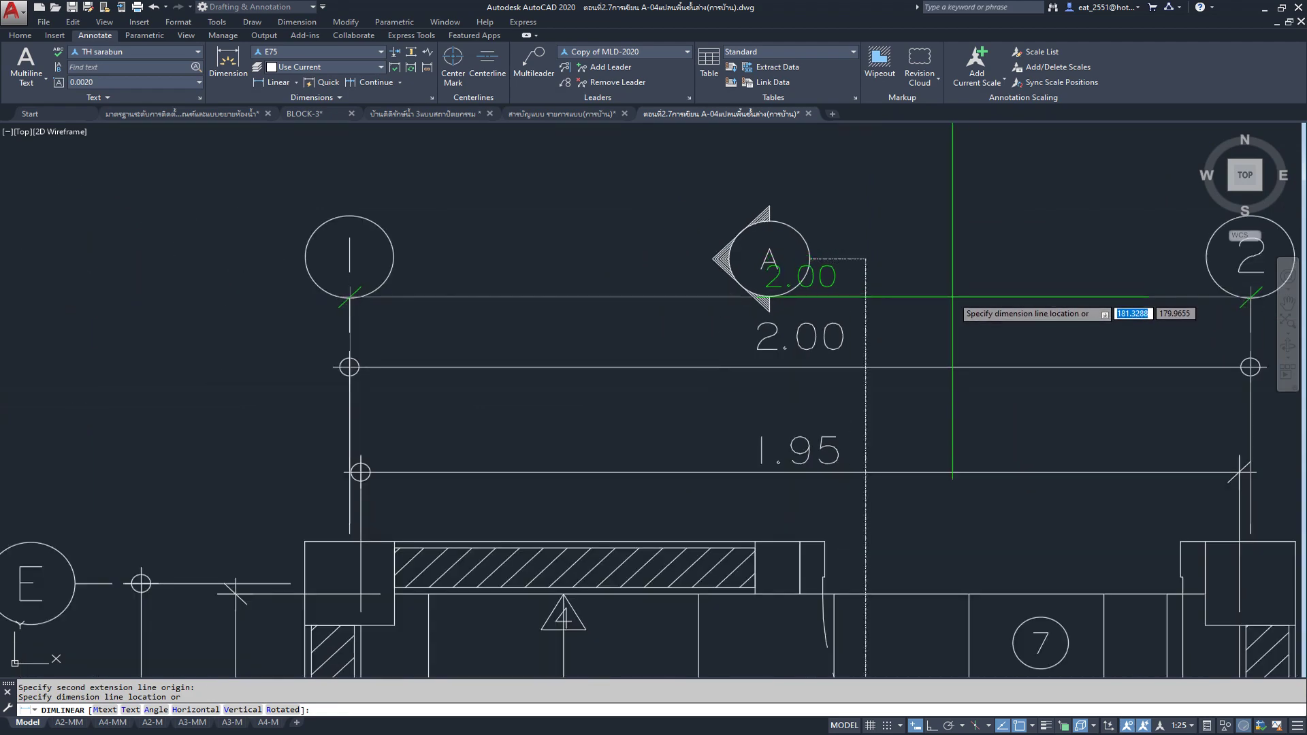
click(946, 286)
scroll(756, 285, down, 3)
scroll(680, 286, down, 2)
scroll(720, 288, down, 1)
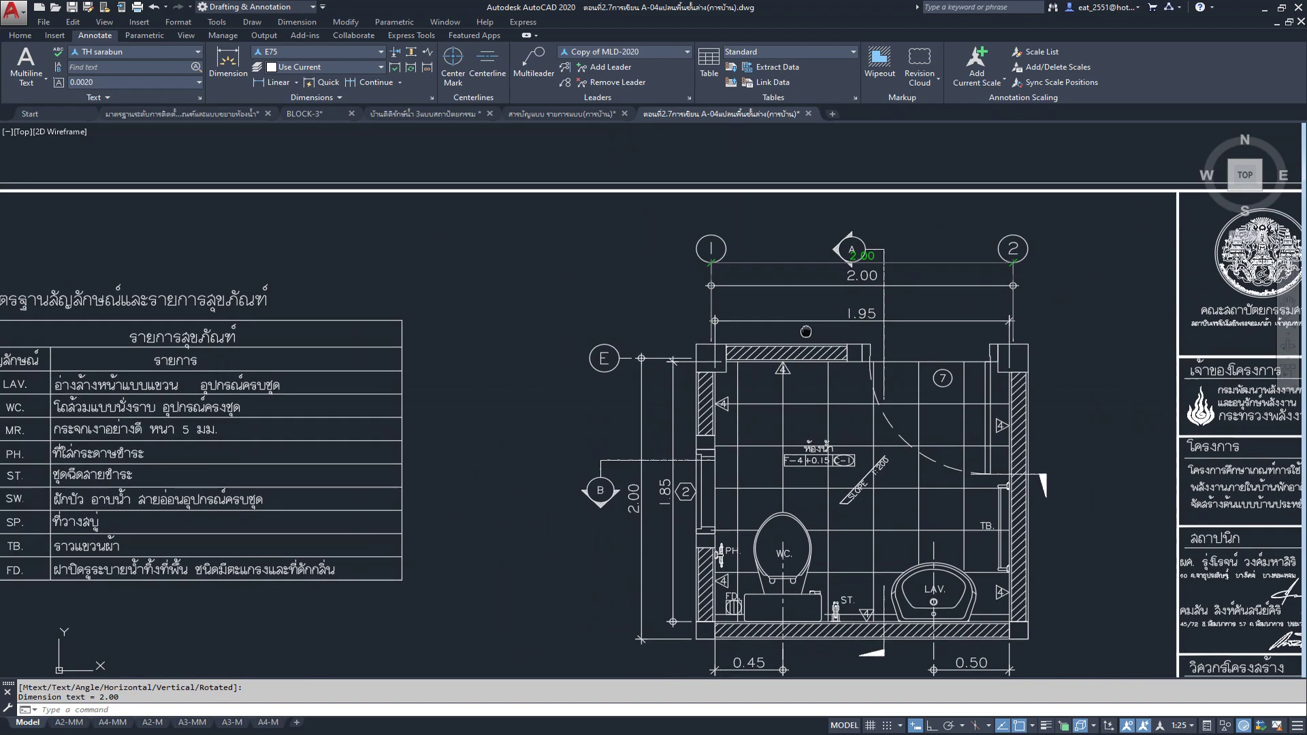
scroll(720, 288, down, 1)
scroll(825, 311, down, 1)
scroll(825, 312, down, 1)
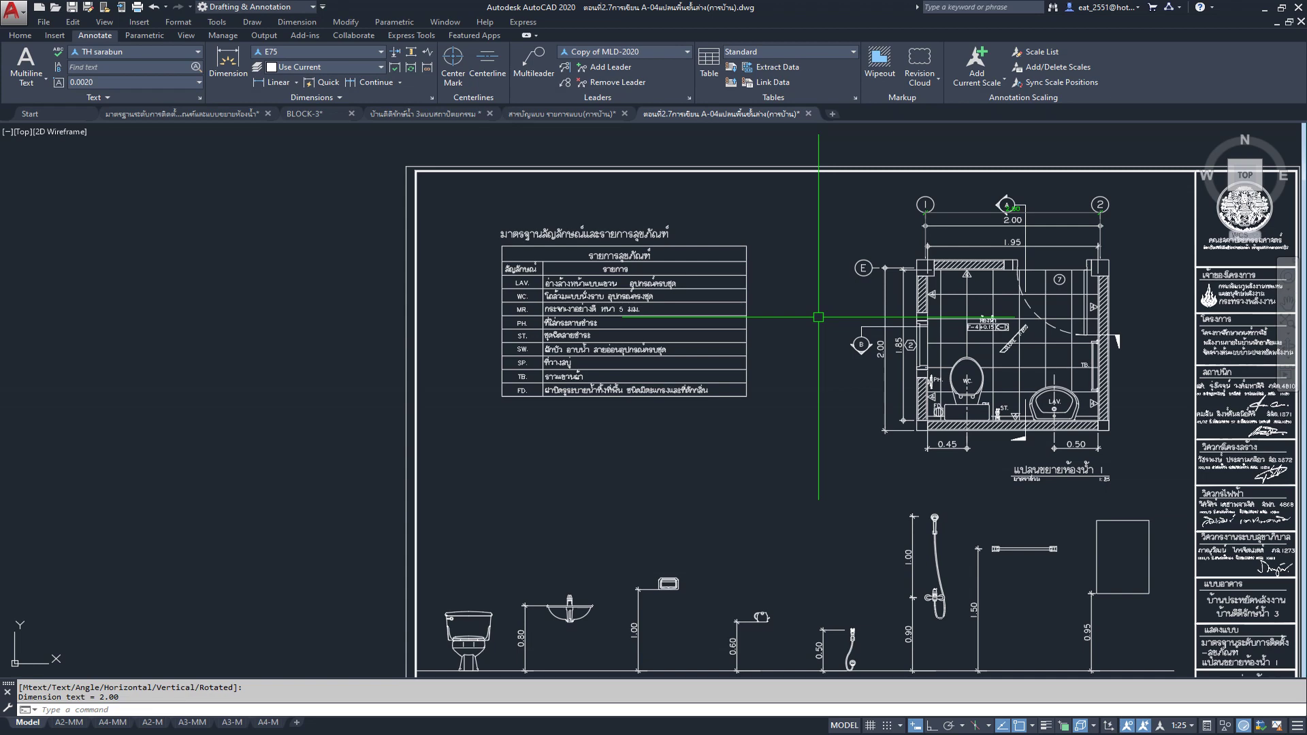
click(548, 114)
scroll(596, 268, up, 3)
scroll(596, 268, up, 3)
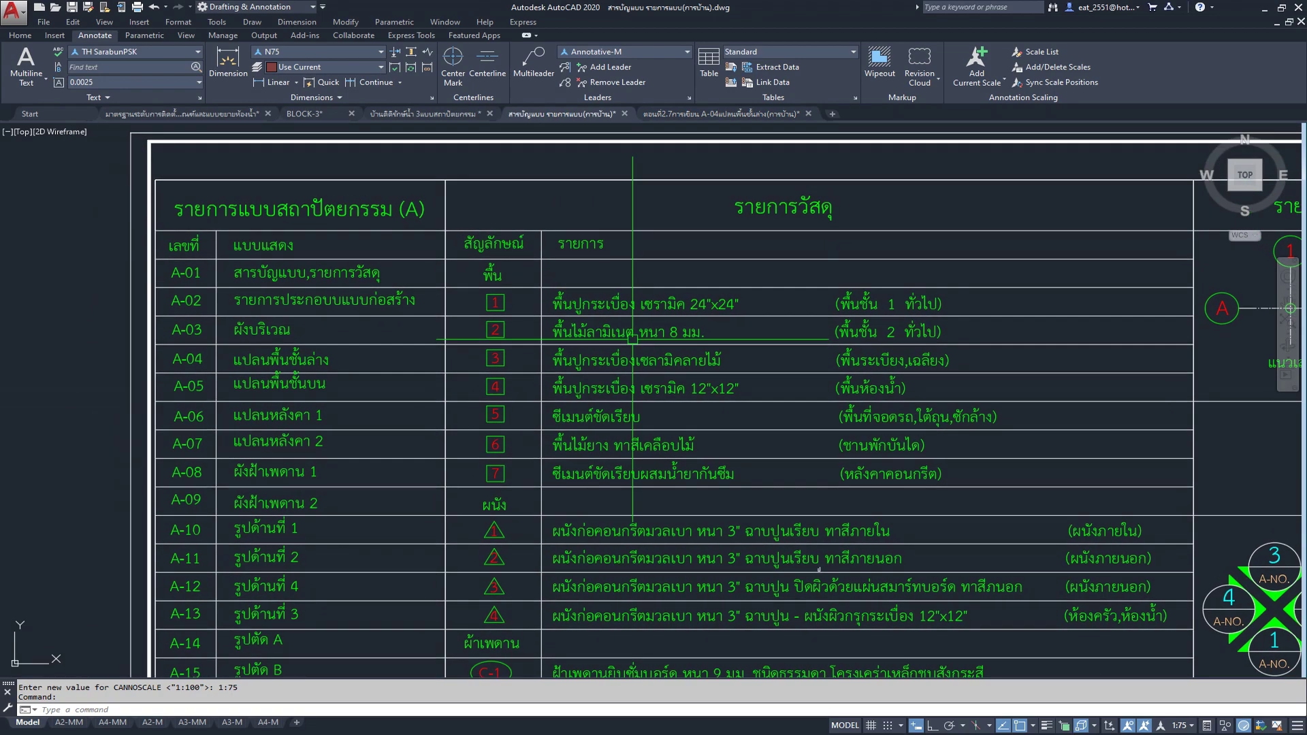
mouse_move(581, 243)
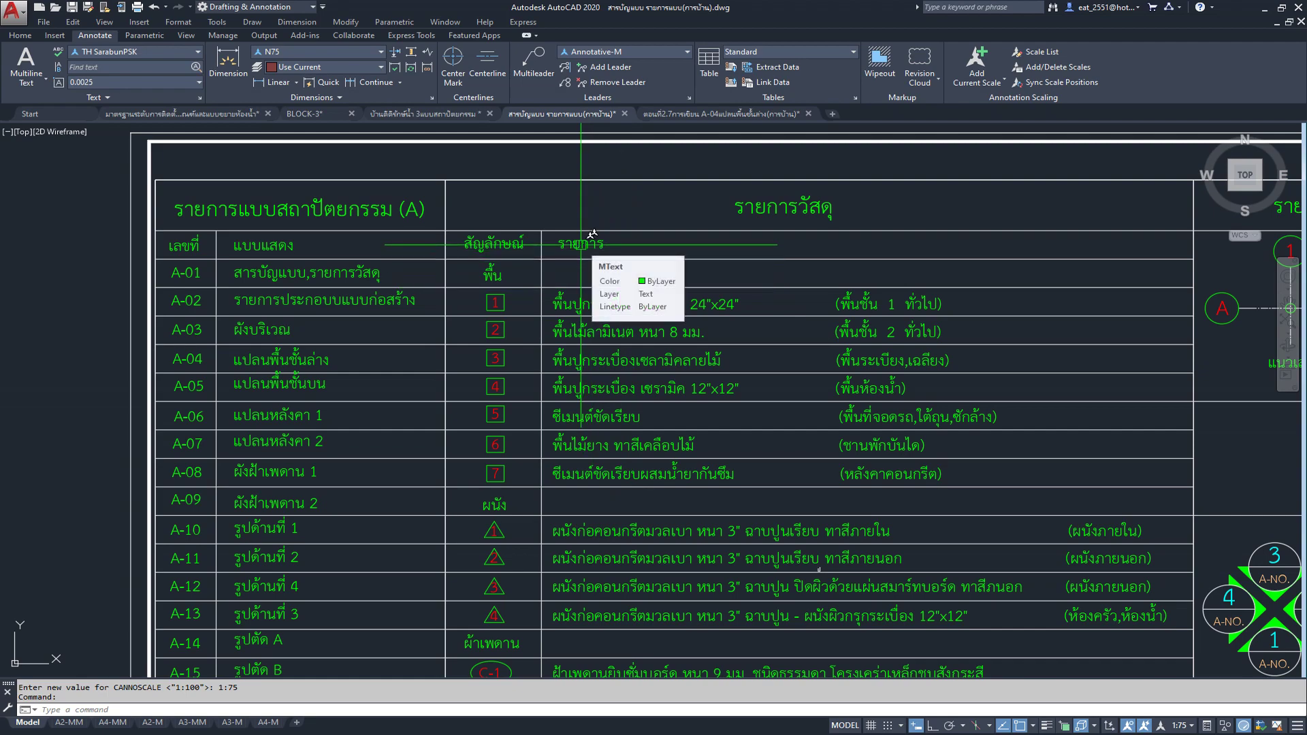
scroll(580, 244, down, 3)
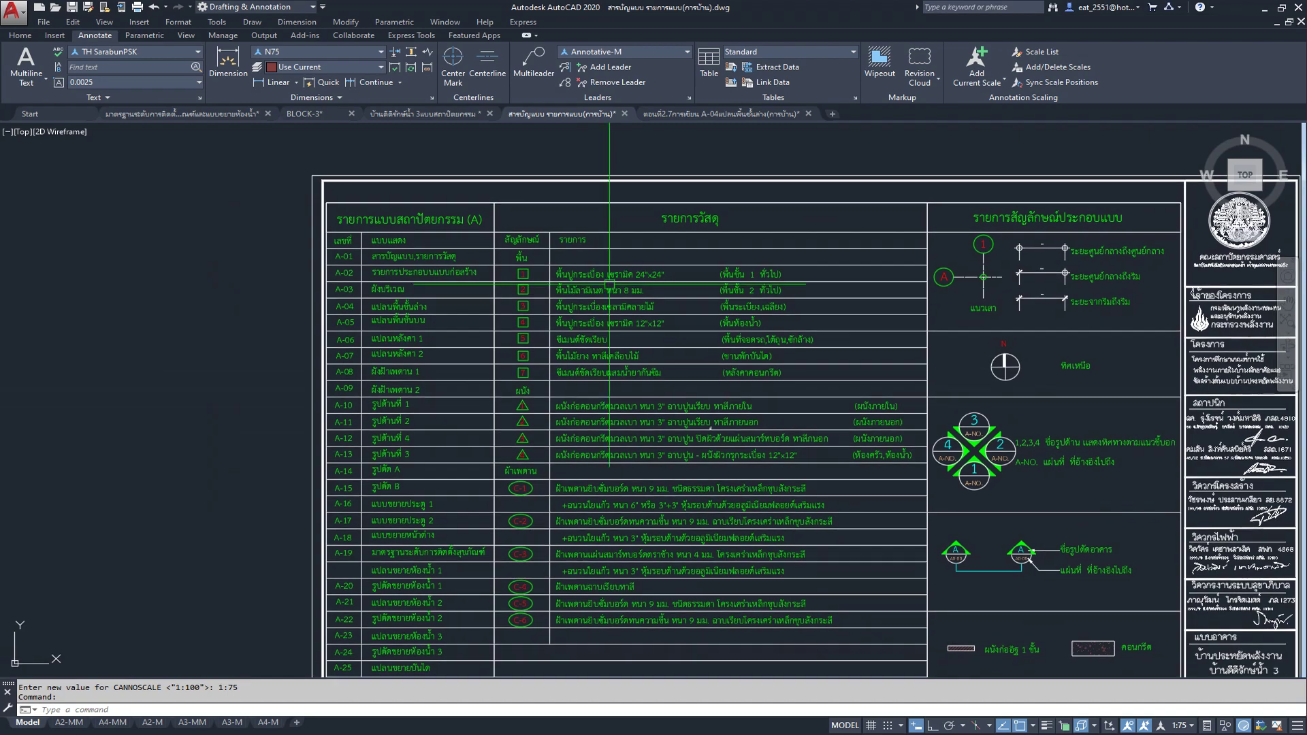
scroll(526, 262, down, 1)
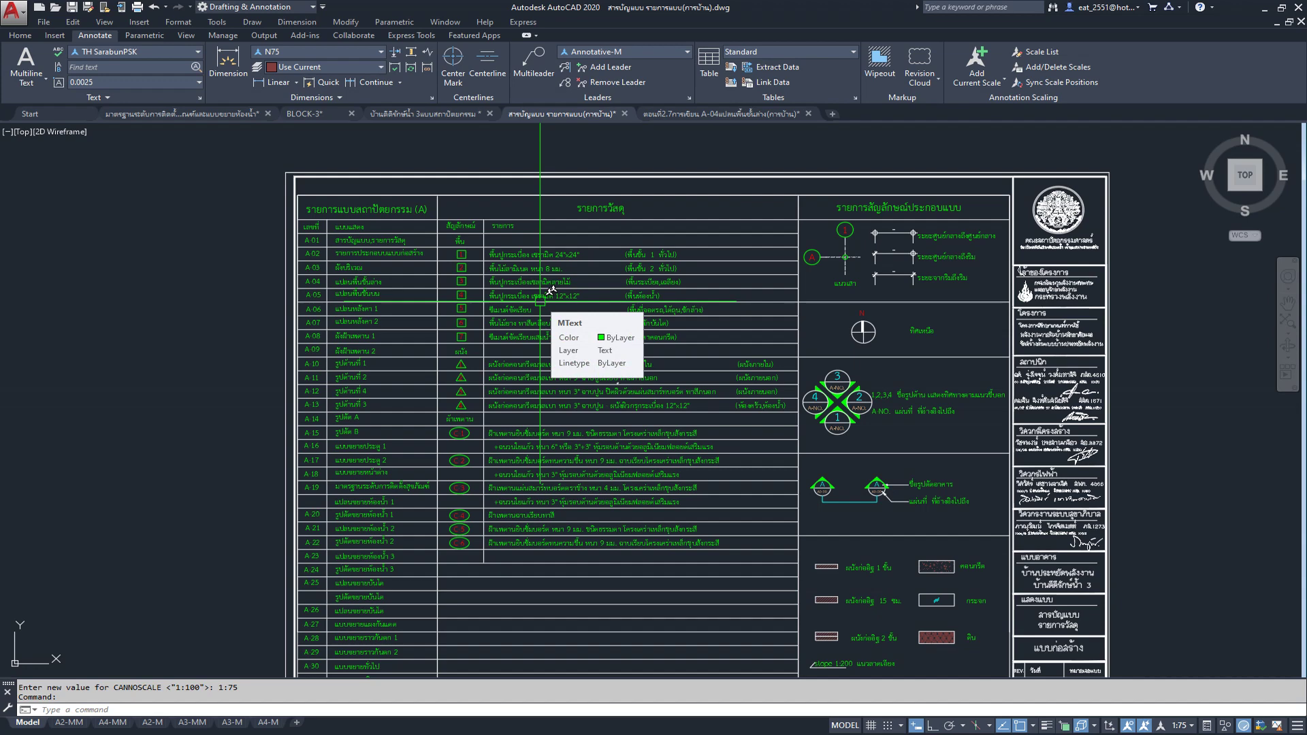
click(735, 115)
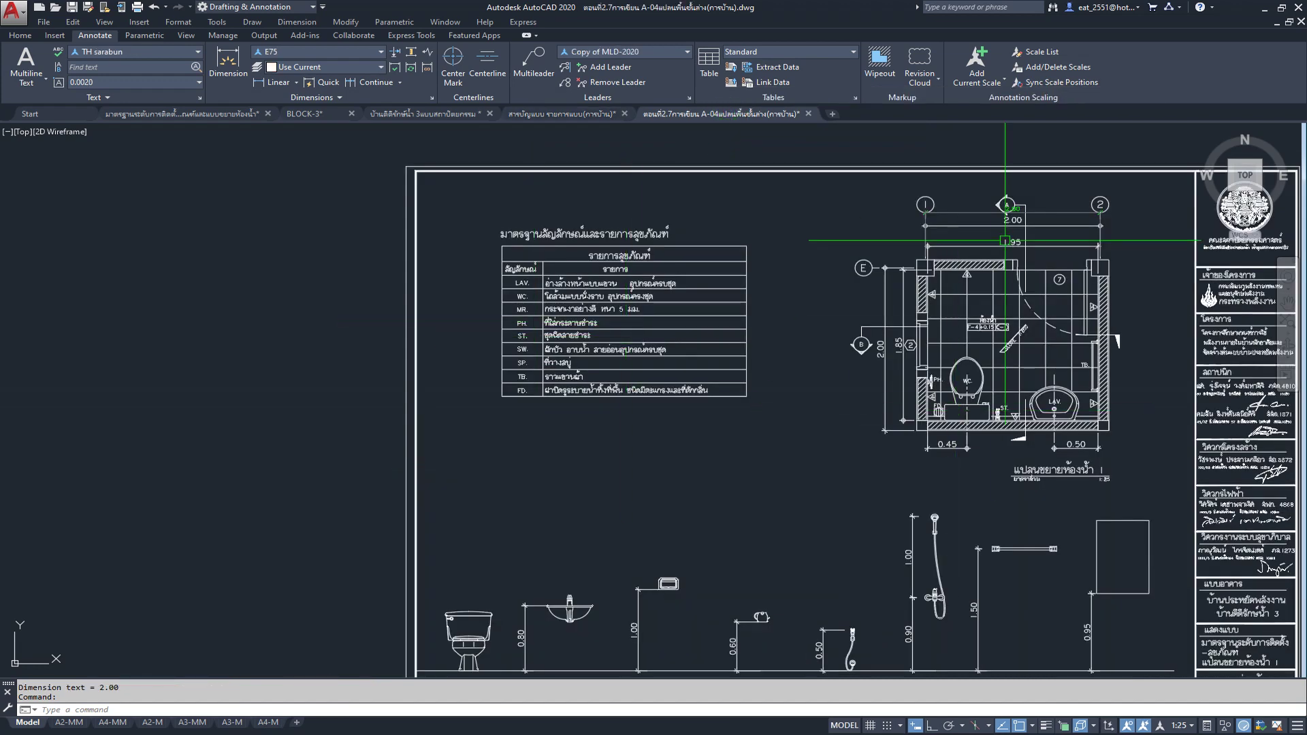
Step: Set the annotation scale to 1:75
click(1191, 725)
click(1172, 569)
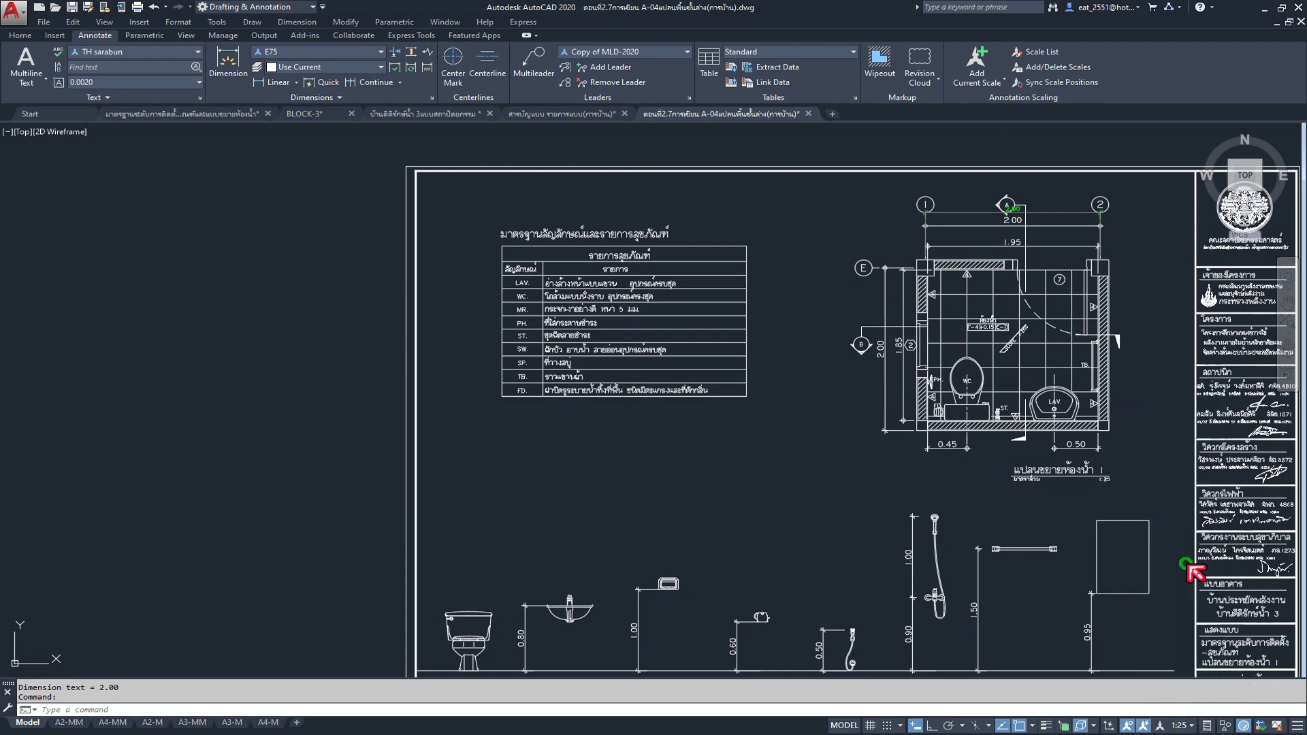
scroll(618, 349, down, 2)
scroll(646, 346, down, 1)
scroll(654, 343, down, 1)
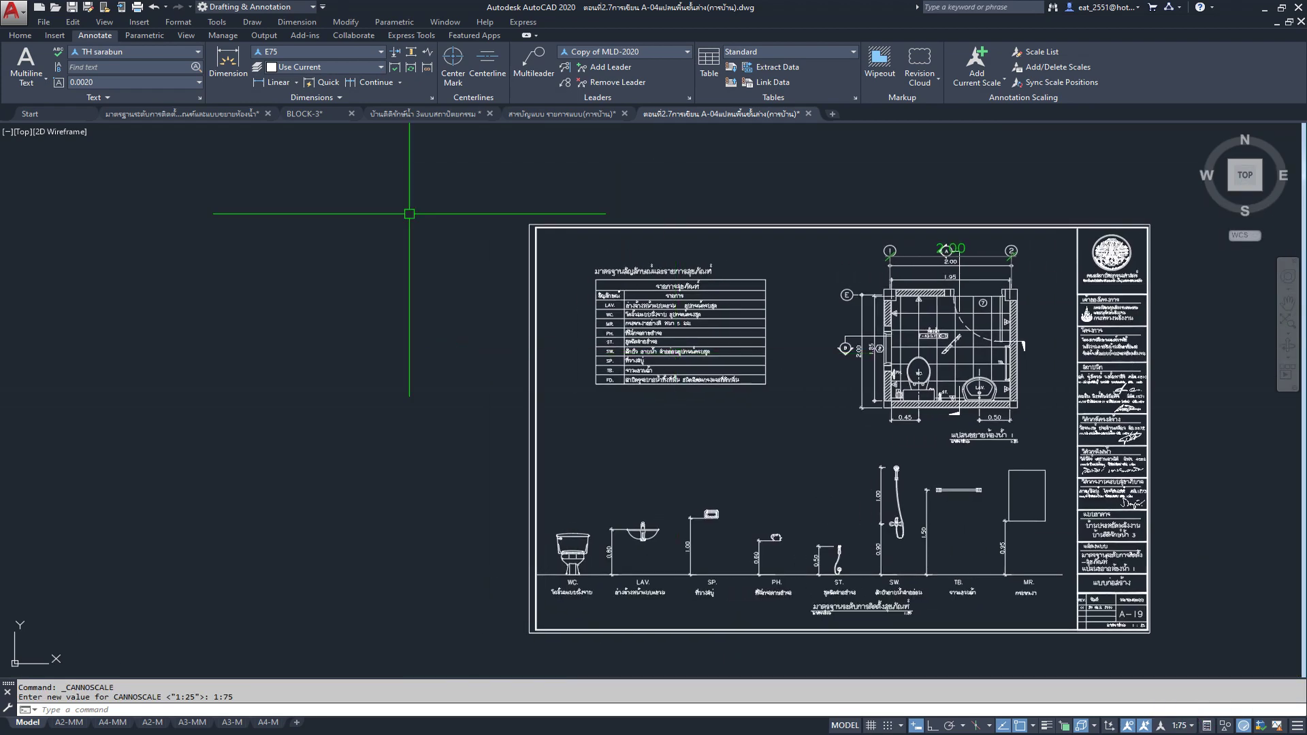
Step: Copy the green รายการ and สัญลักษณ์ headers from the materials list to the clipboard
click(556, 114)
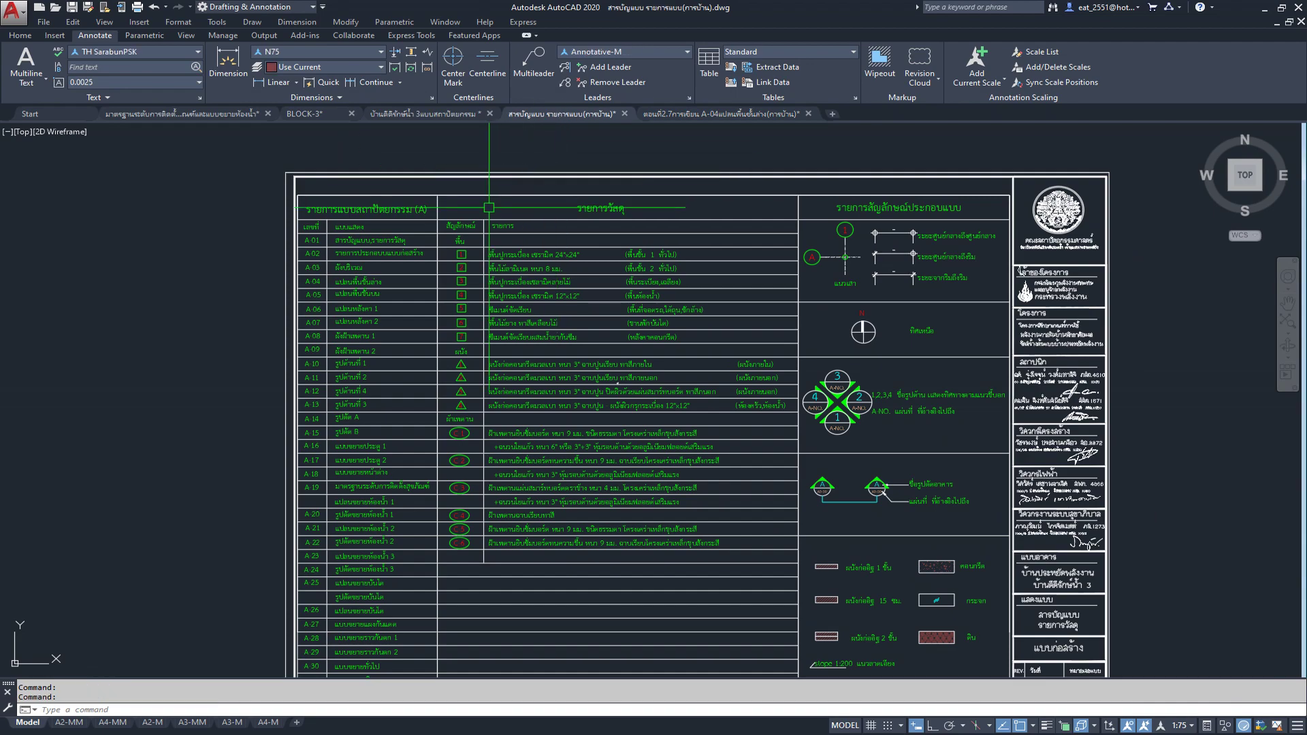
scroll(489, 208, up, 5)
click(521, 262)
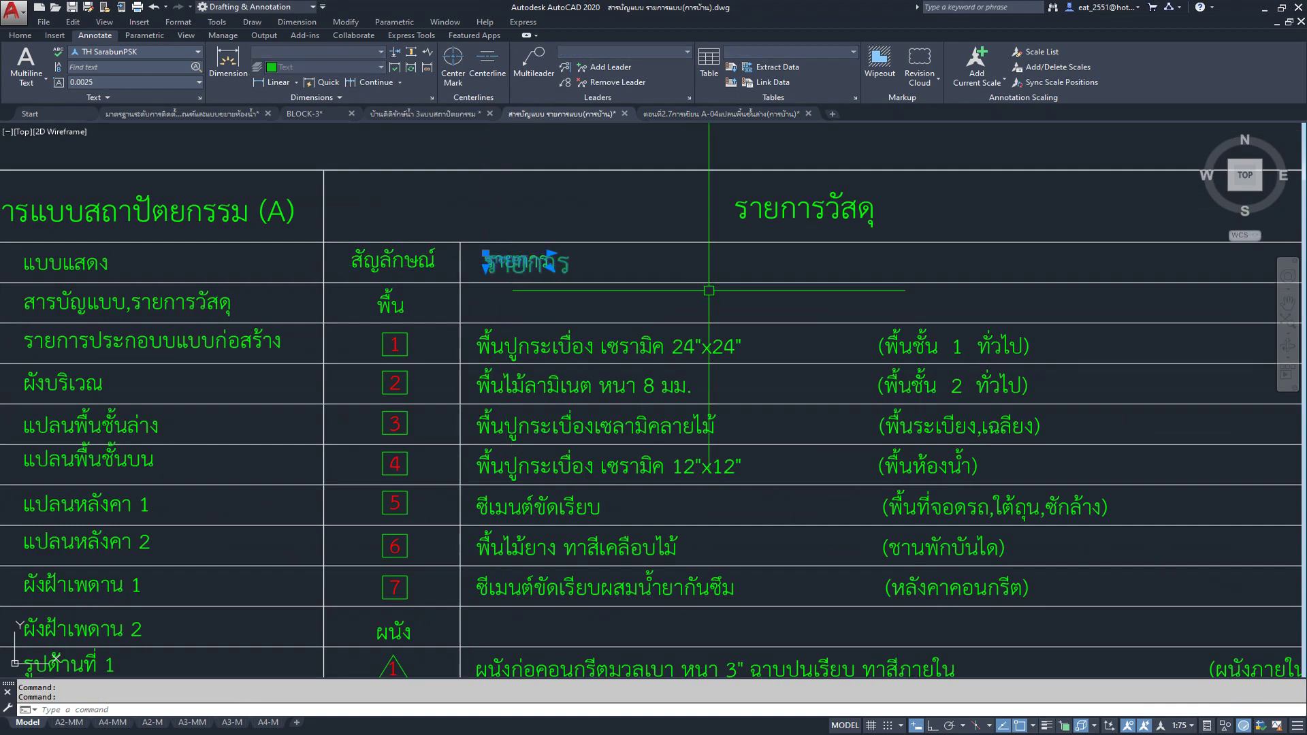
click(385, 266)
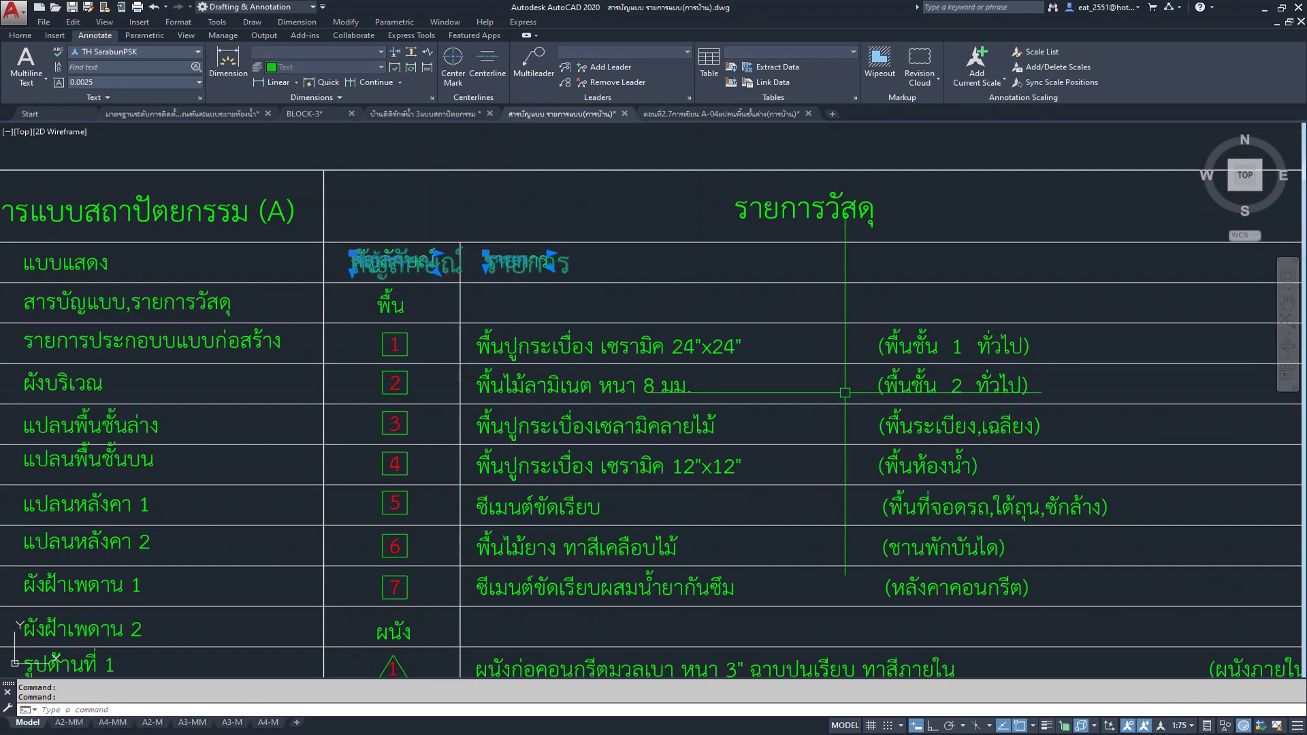
key(ctrl+c)
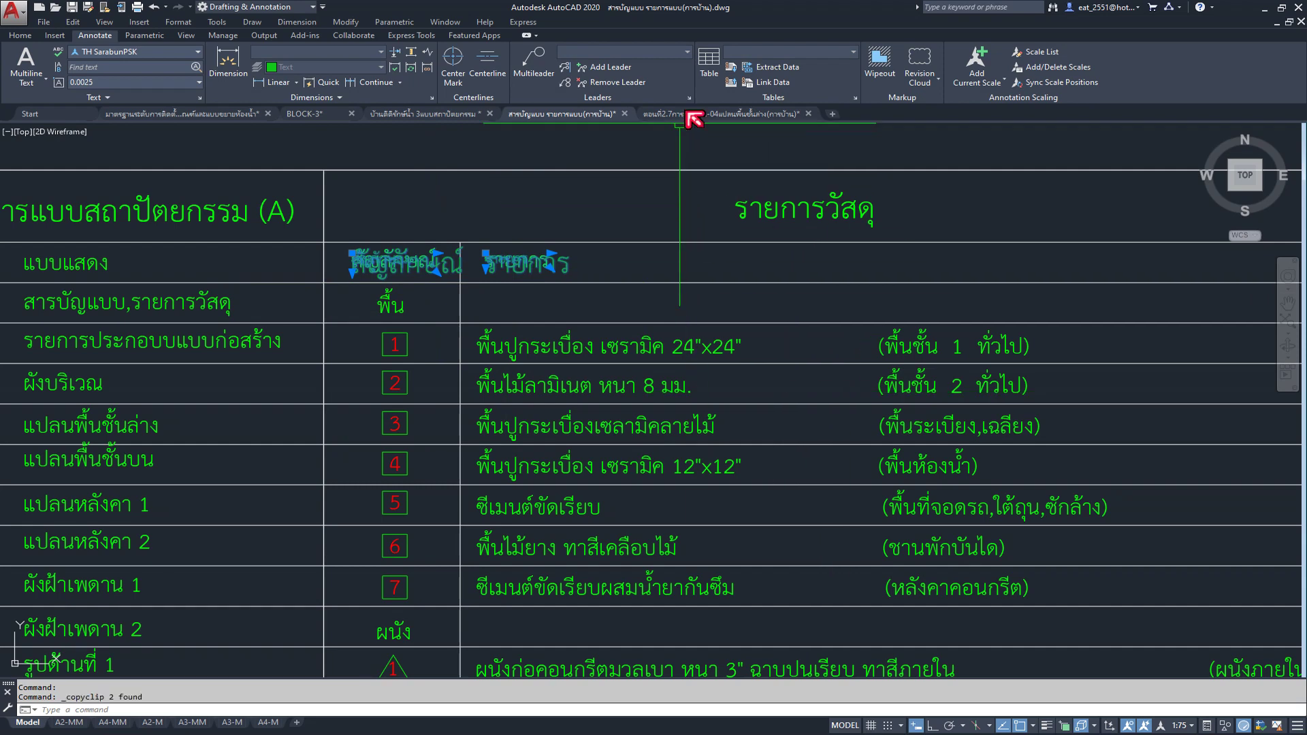
click(688, 113)
middle_drag(356, 295, 412, 328)
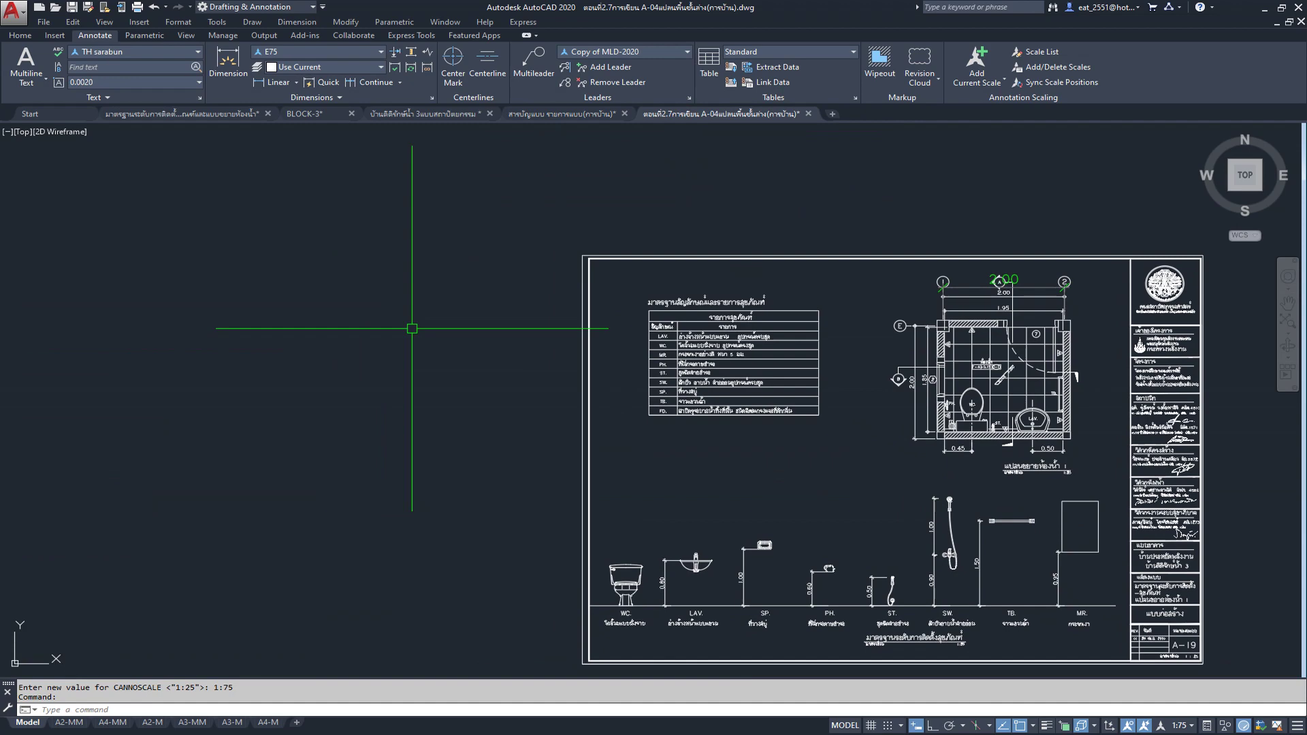
Step: Paste the copied green header texts to the left of the A-19 sheet
key(ctrl+v)
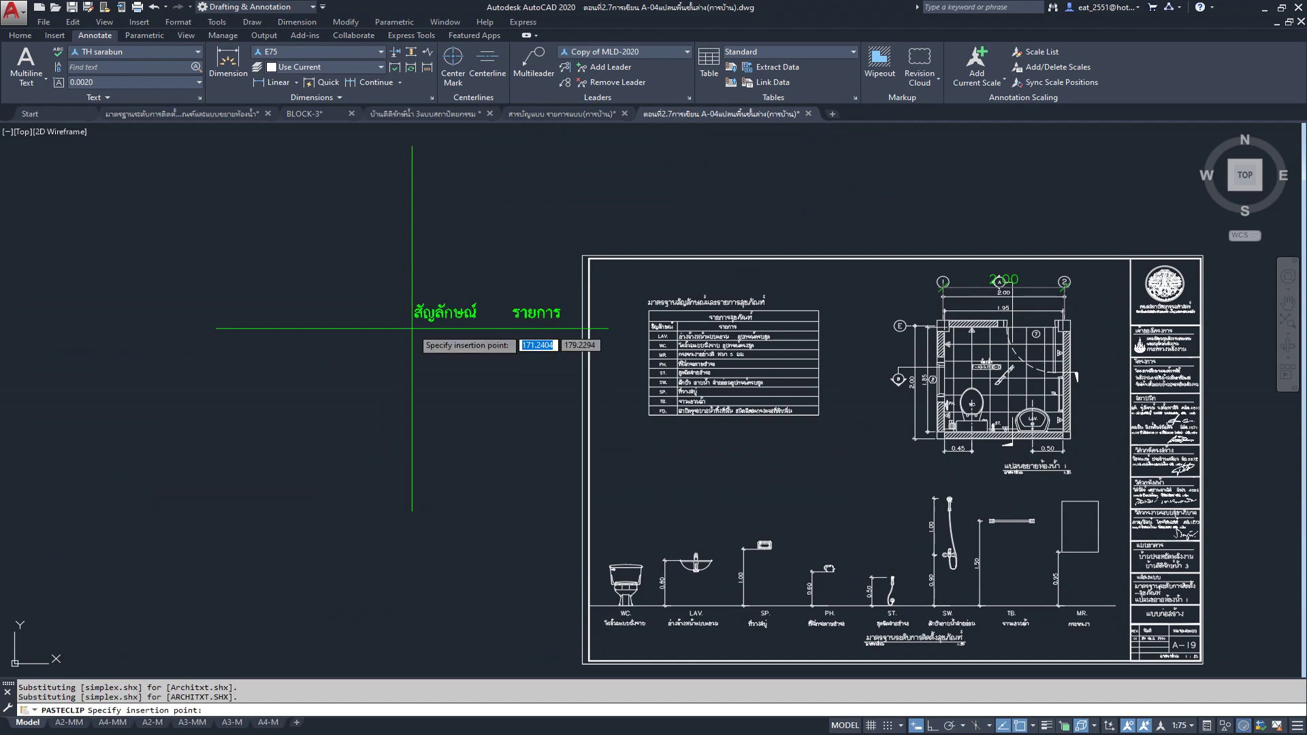
click(412, 329)
scroll(520, 338, up, 2)
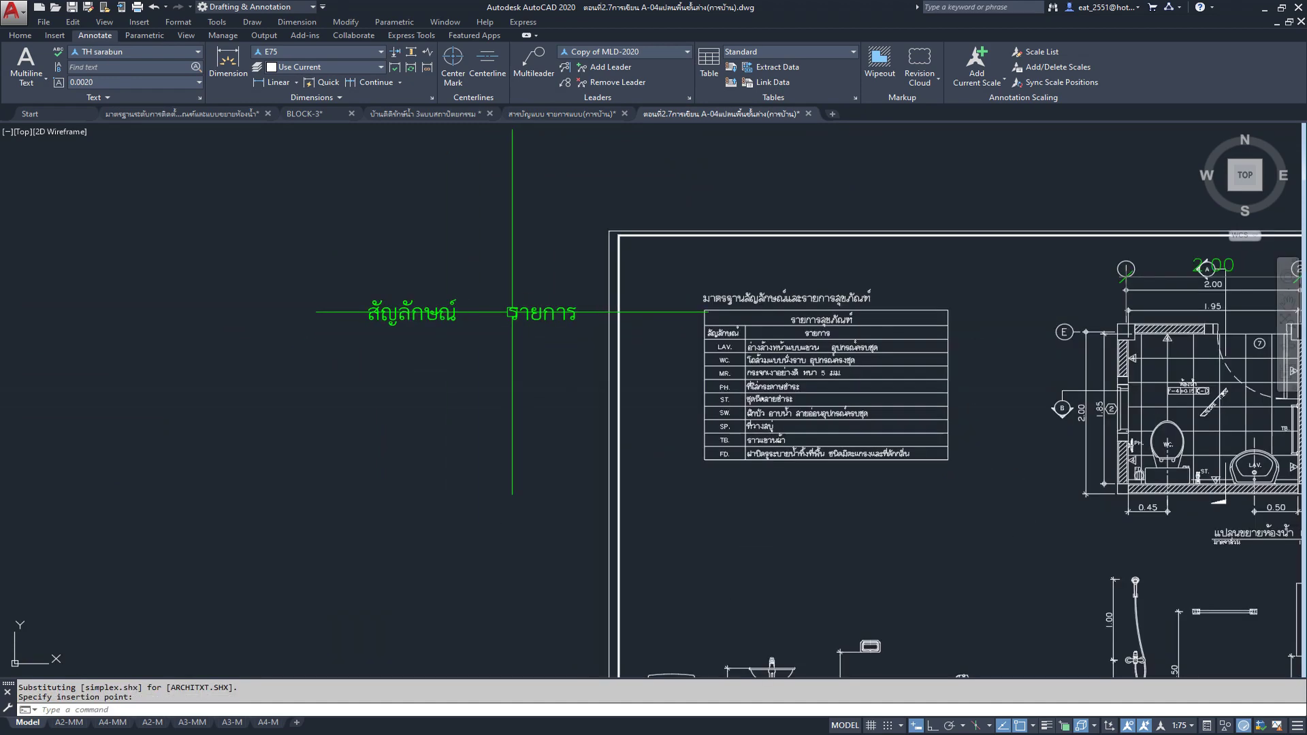
scroll(512, 312, up, 2)
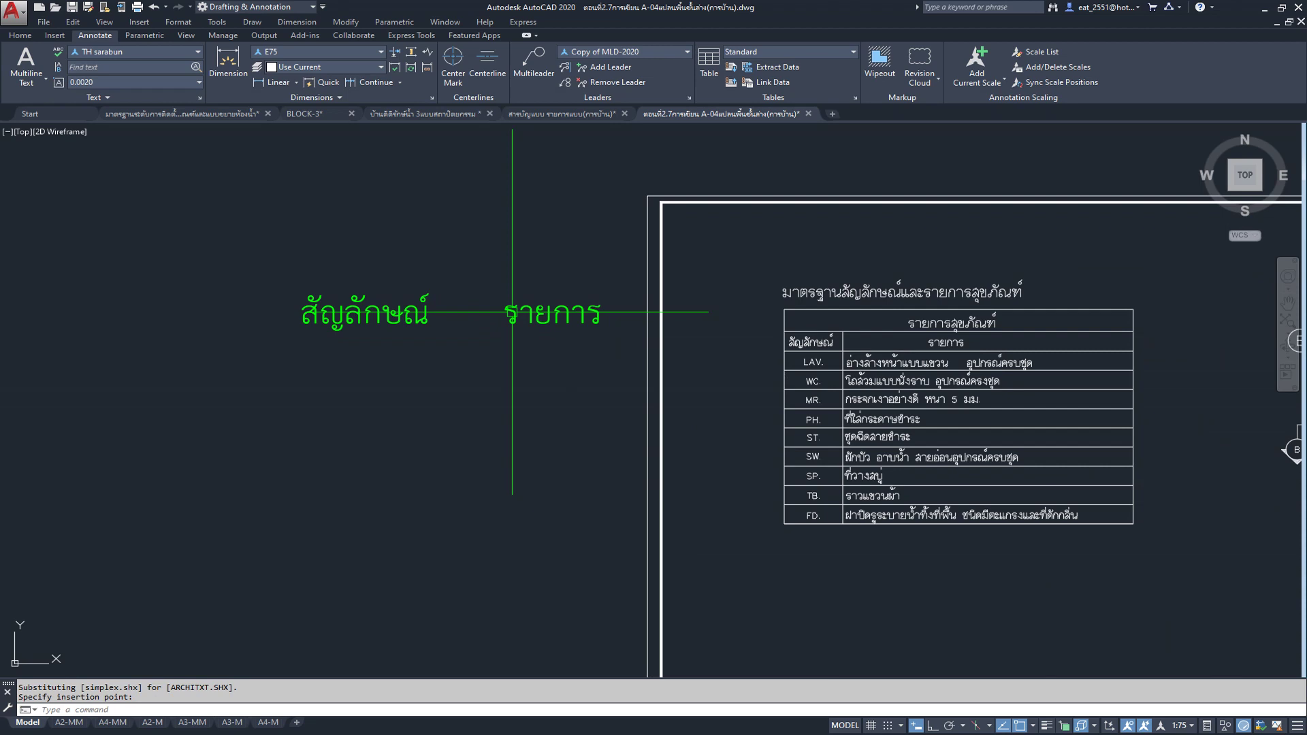
middle_drag(512, 311, 497, 300)
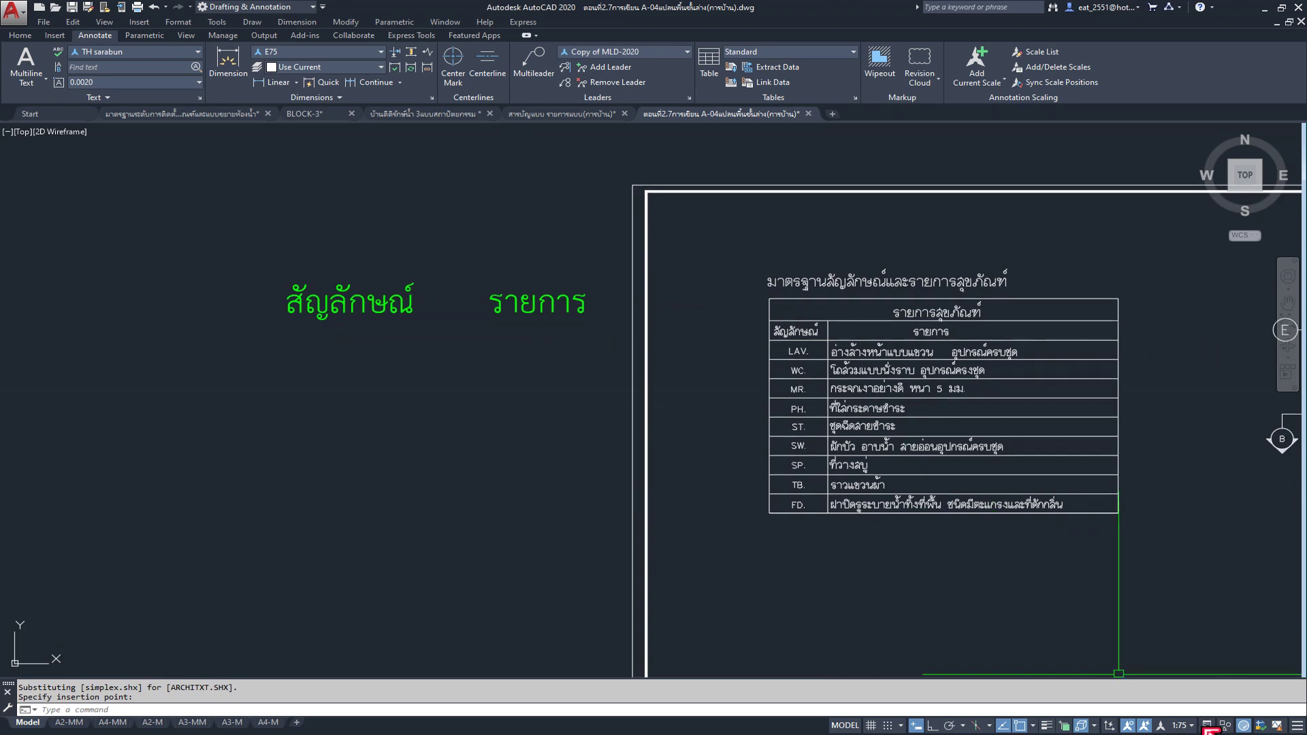
Step: Change the annotation scale to 1:25
click(1191, 725)
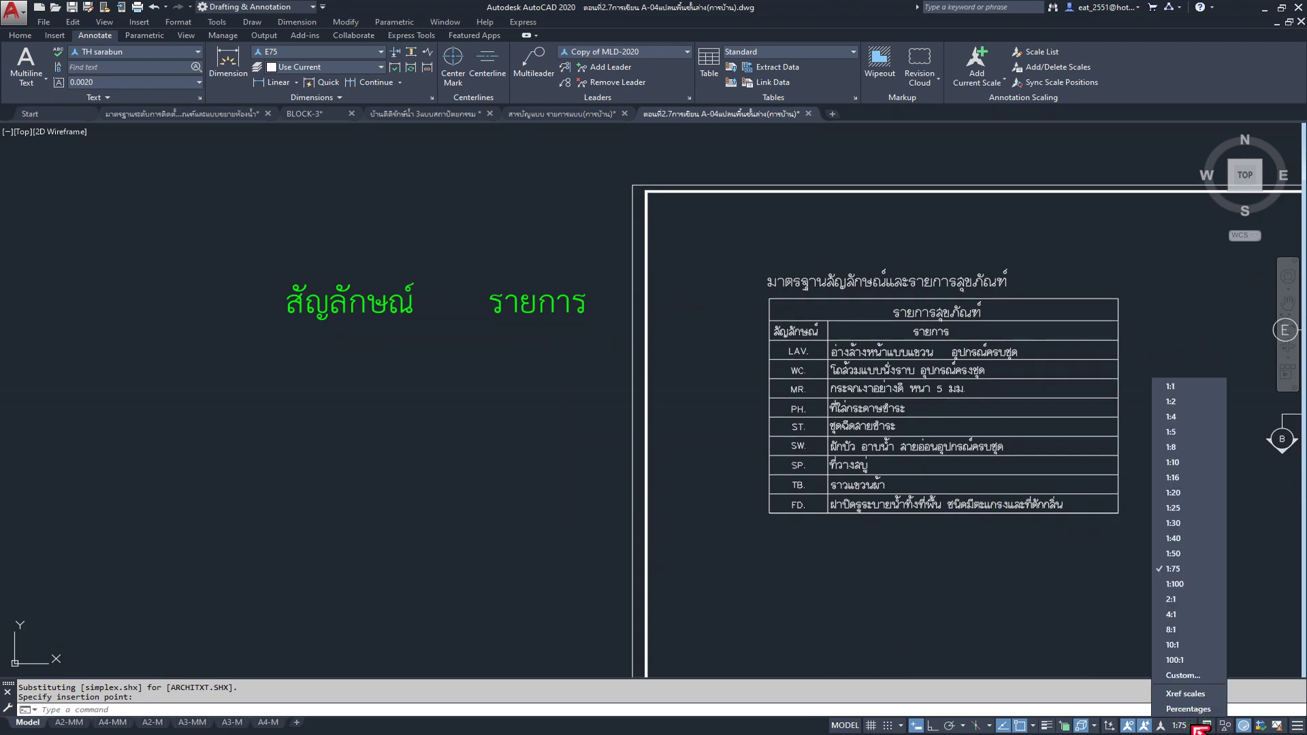
click(1200, 496)
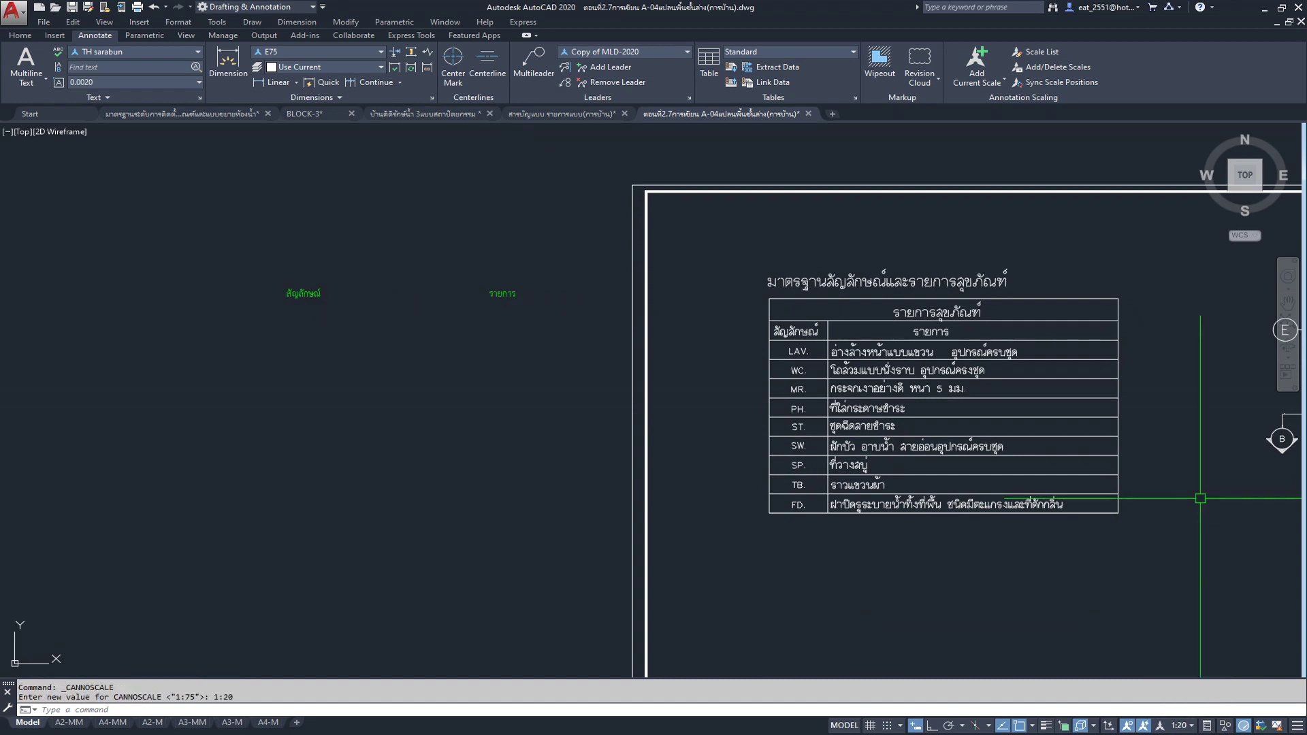
click(1190, 726)
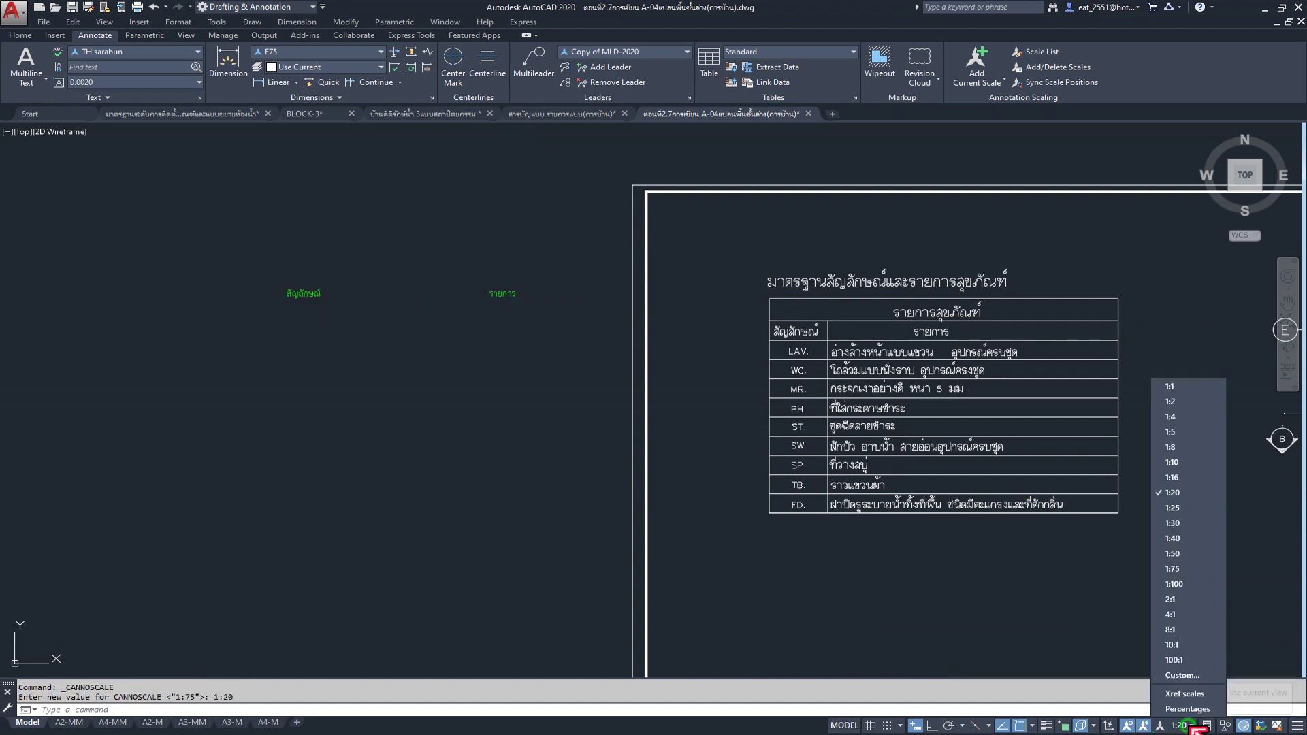
click(1171, 508)
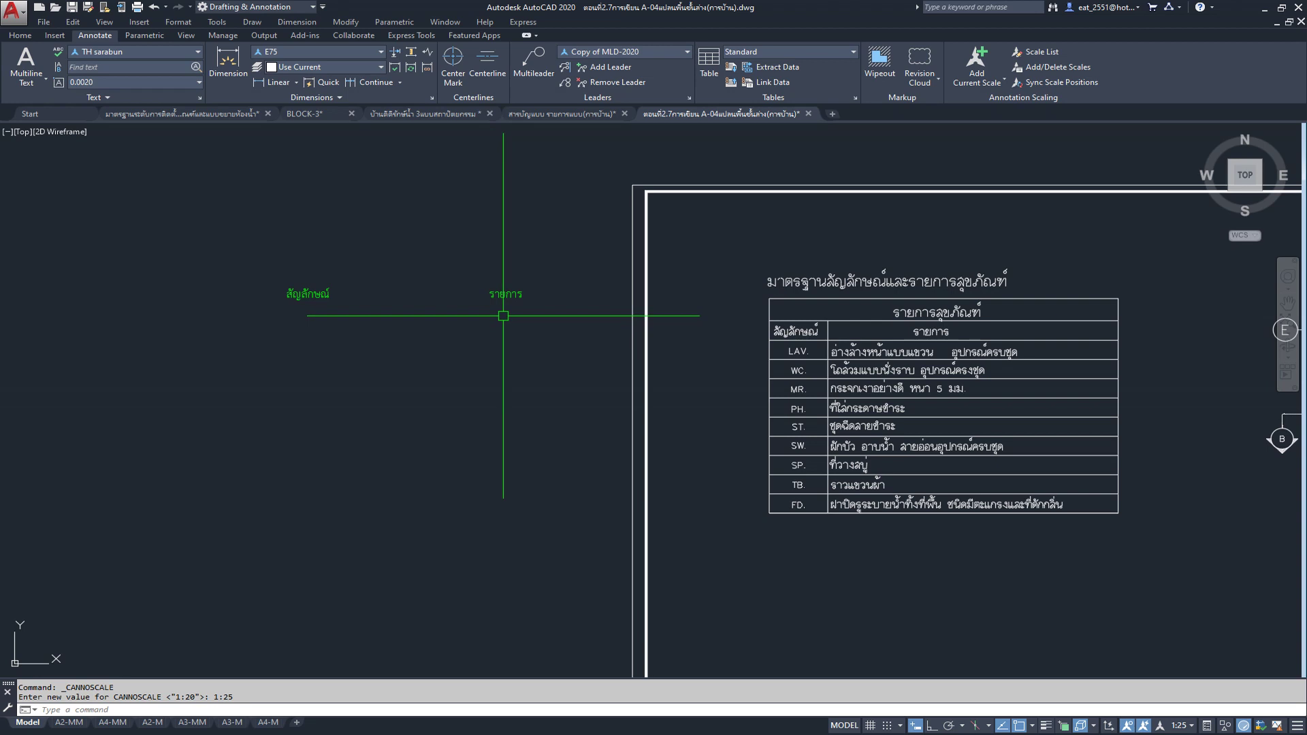
Step: Window-select and delete the old สัญลักษณ์ text in the fixture table's first header cell
scroll(1252, 418, up, 1)
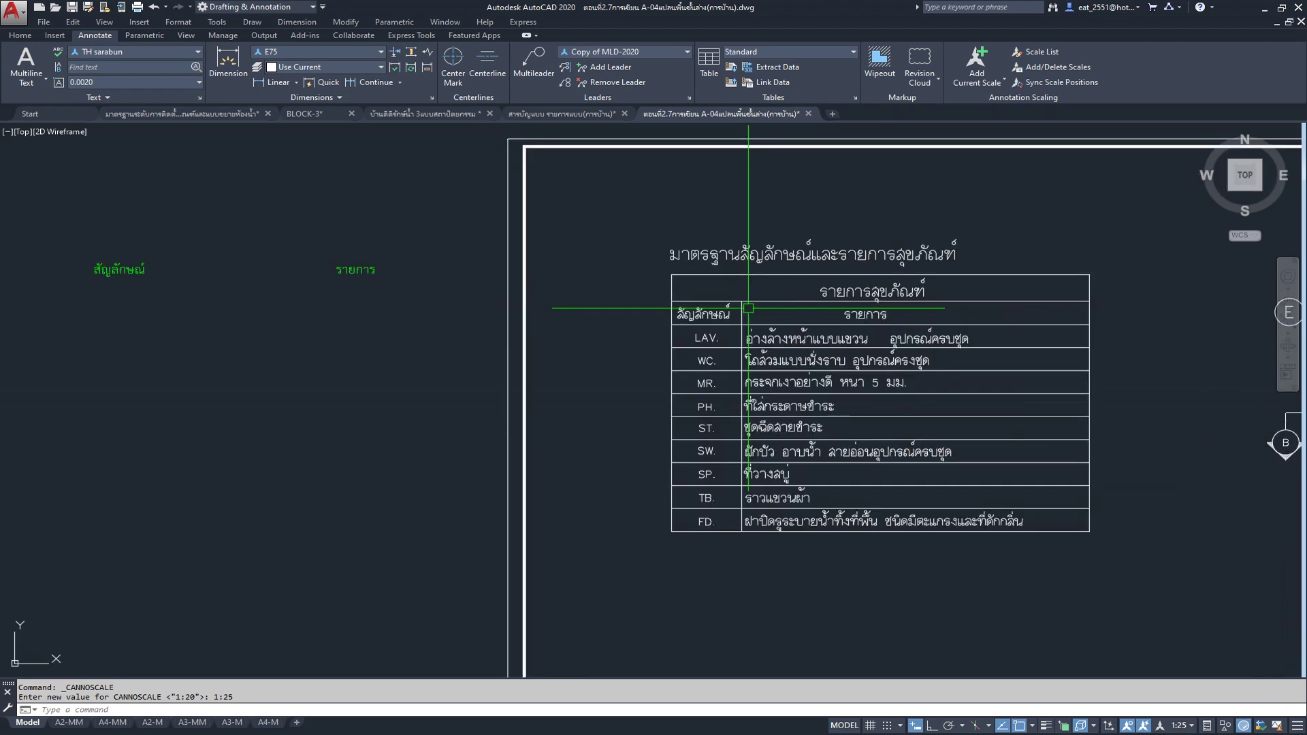
middle_drag(758, 320, 821, 318)
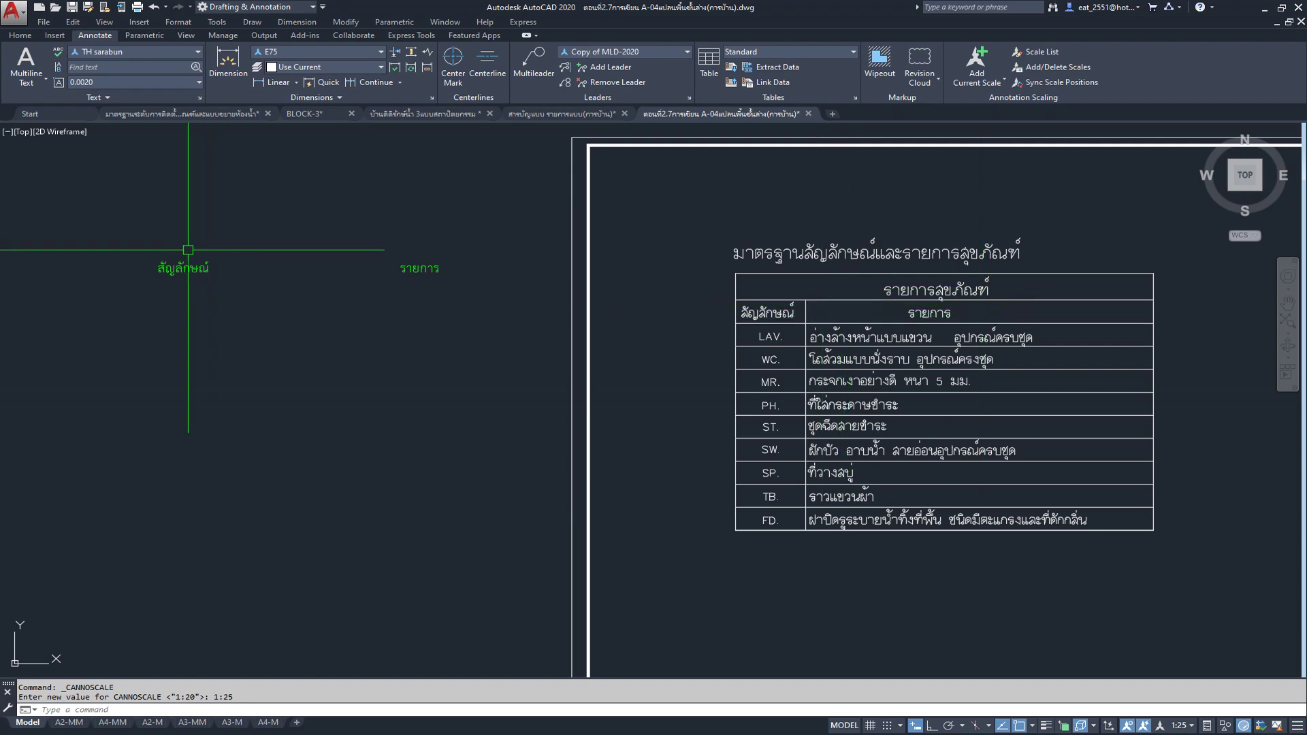
scroll(698, 308, up, 5)
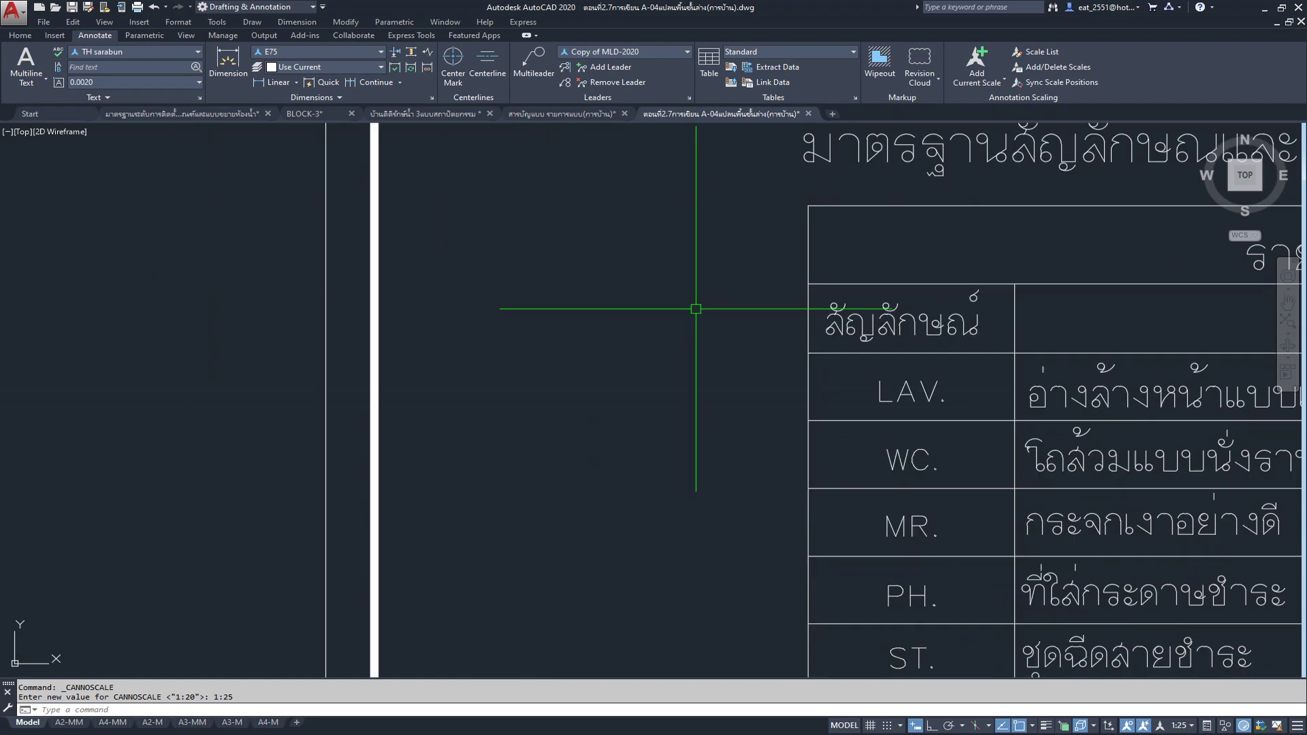
click(746, 249)
click(1017, 348)
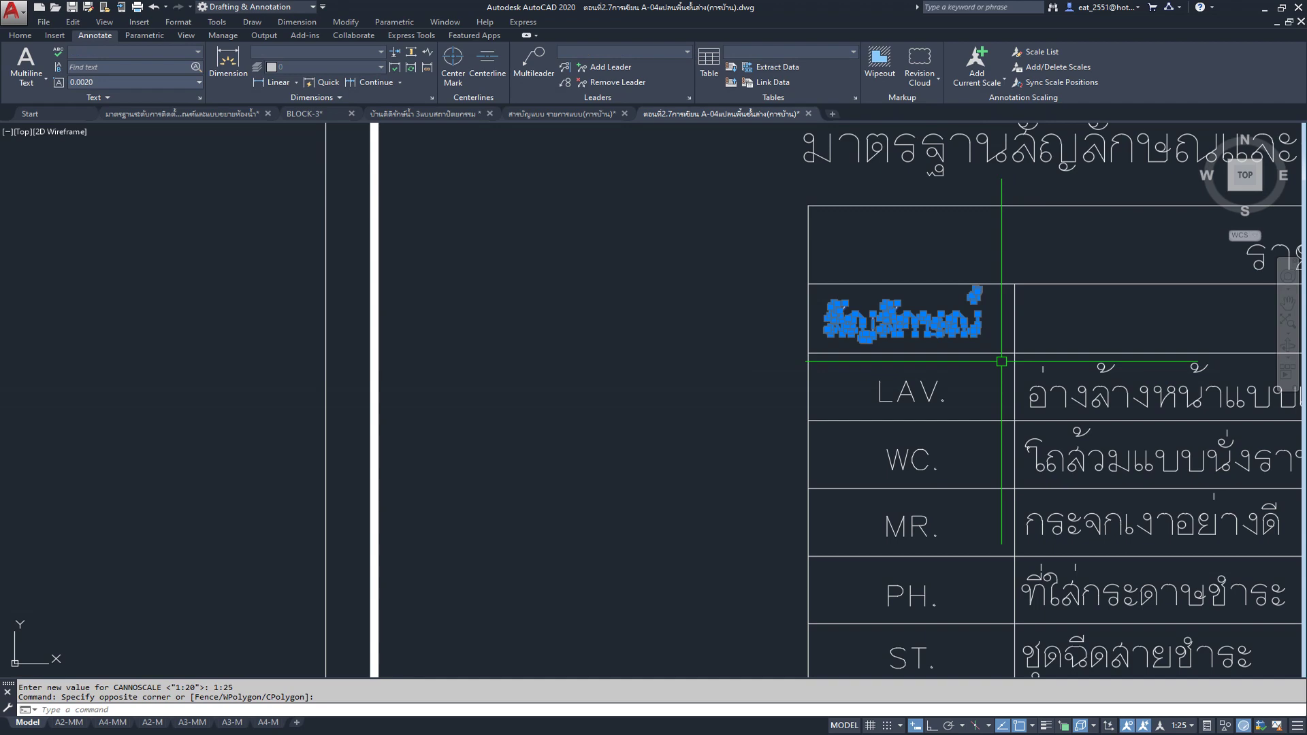
key(Delete)
scroll(774, 341, down, 3)
scroll(496, 330, down, 2)
scroll(499, 316, up, 5)
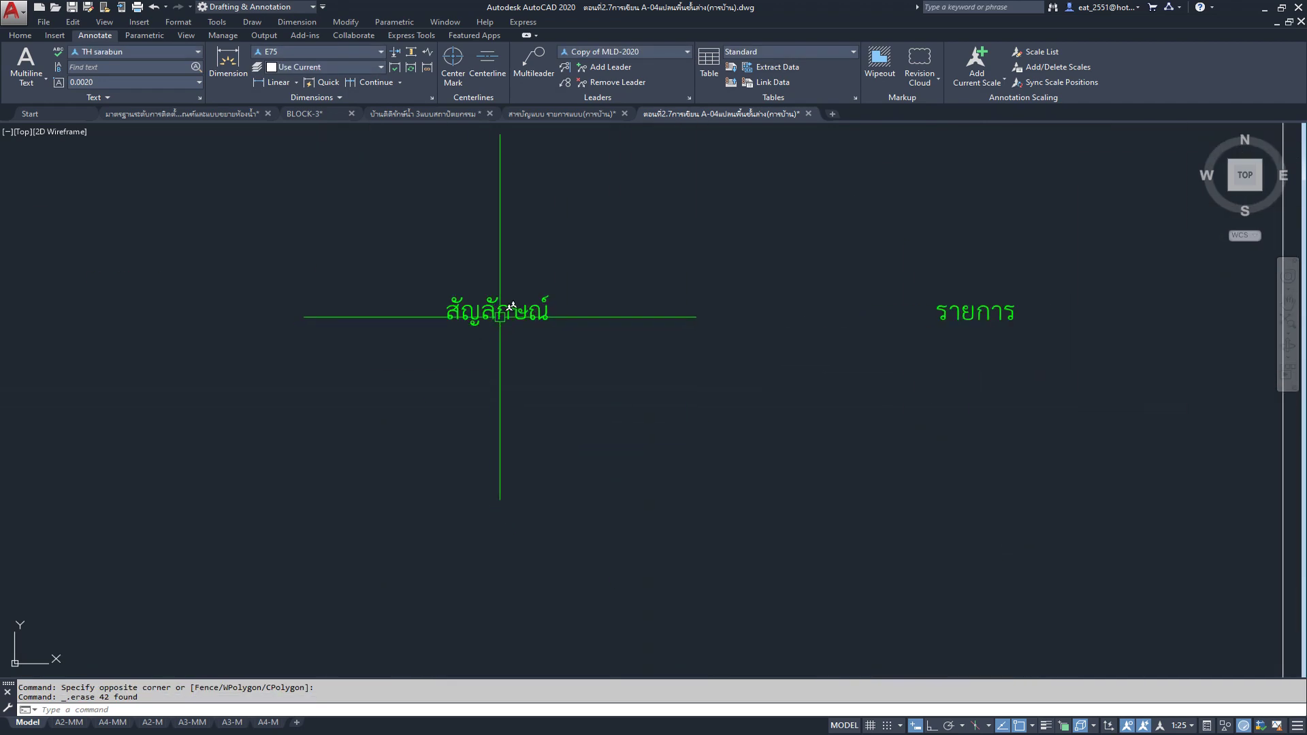
click(15, 36)
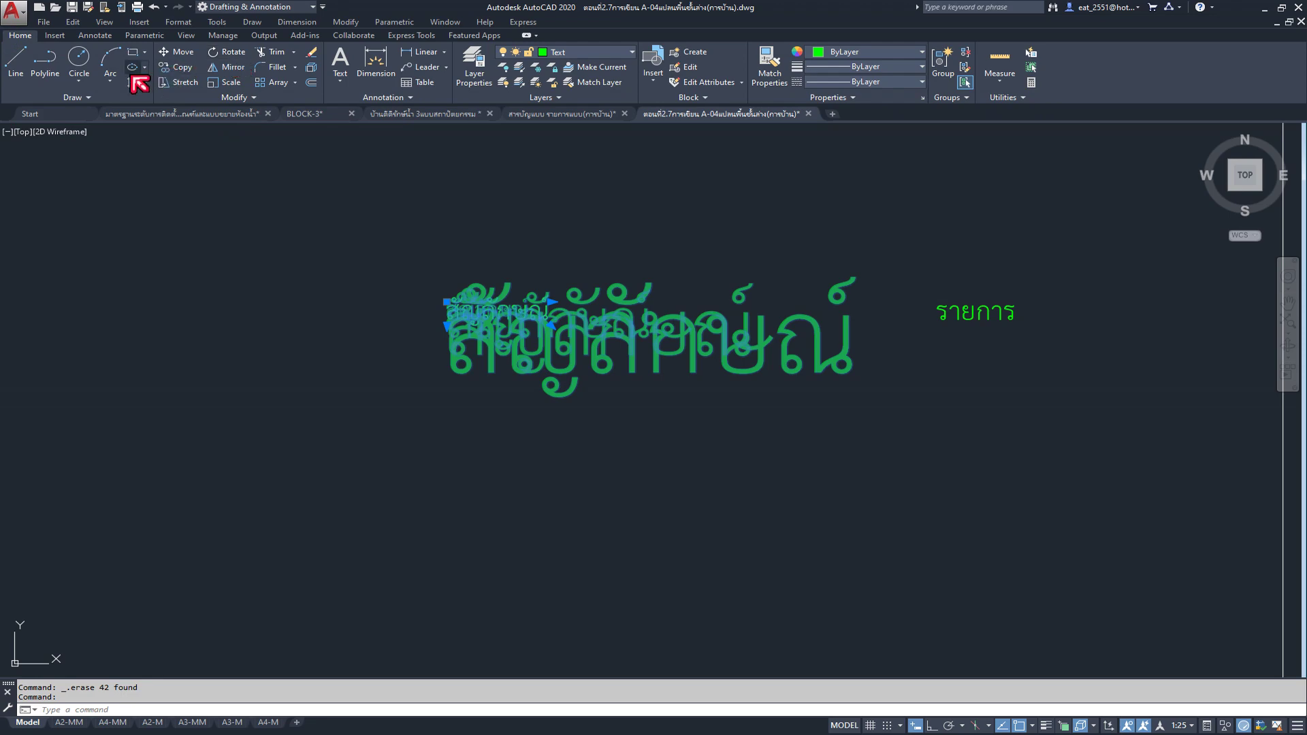
Step: Move the green สัญลักษณ์ text into the table's first header cell
click(177, 52)
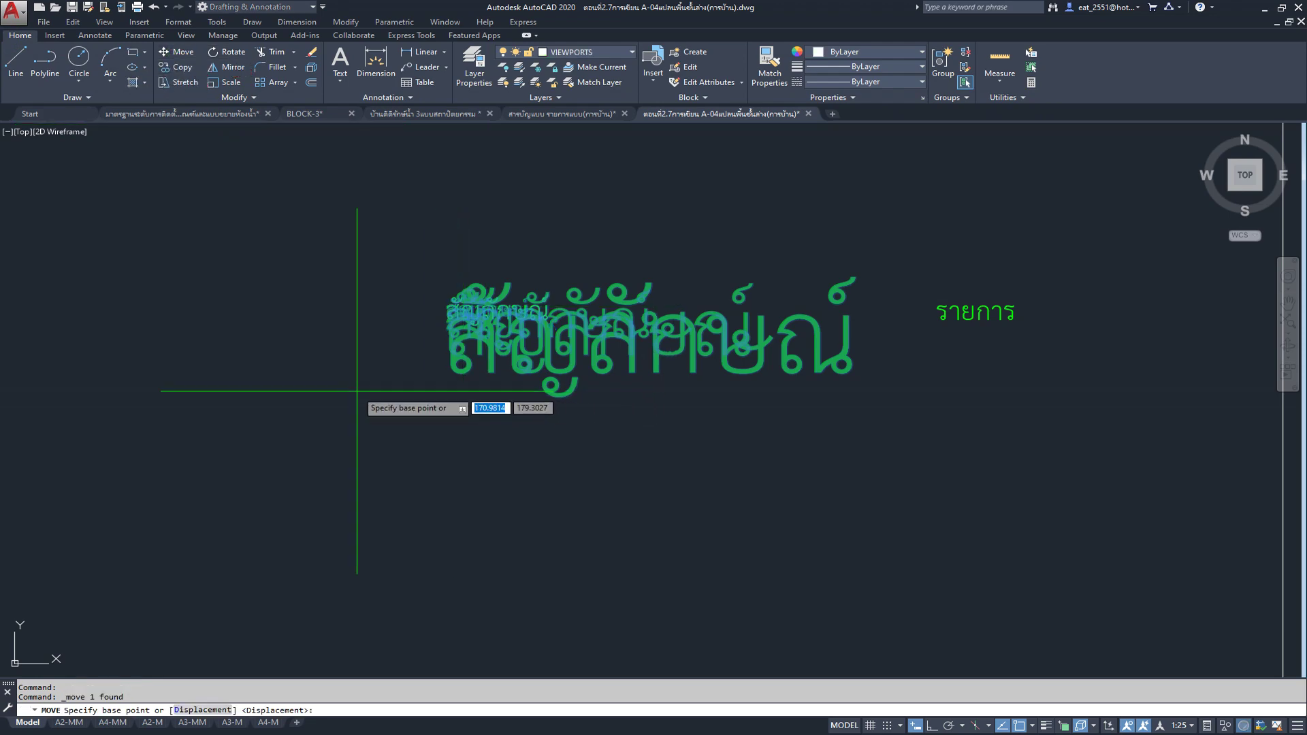
click(357, 390)
scroll(510, 365, down, 5)
scroll(841, 412, up, 5)
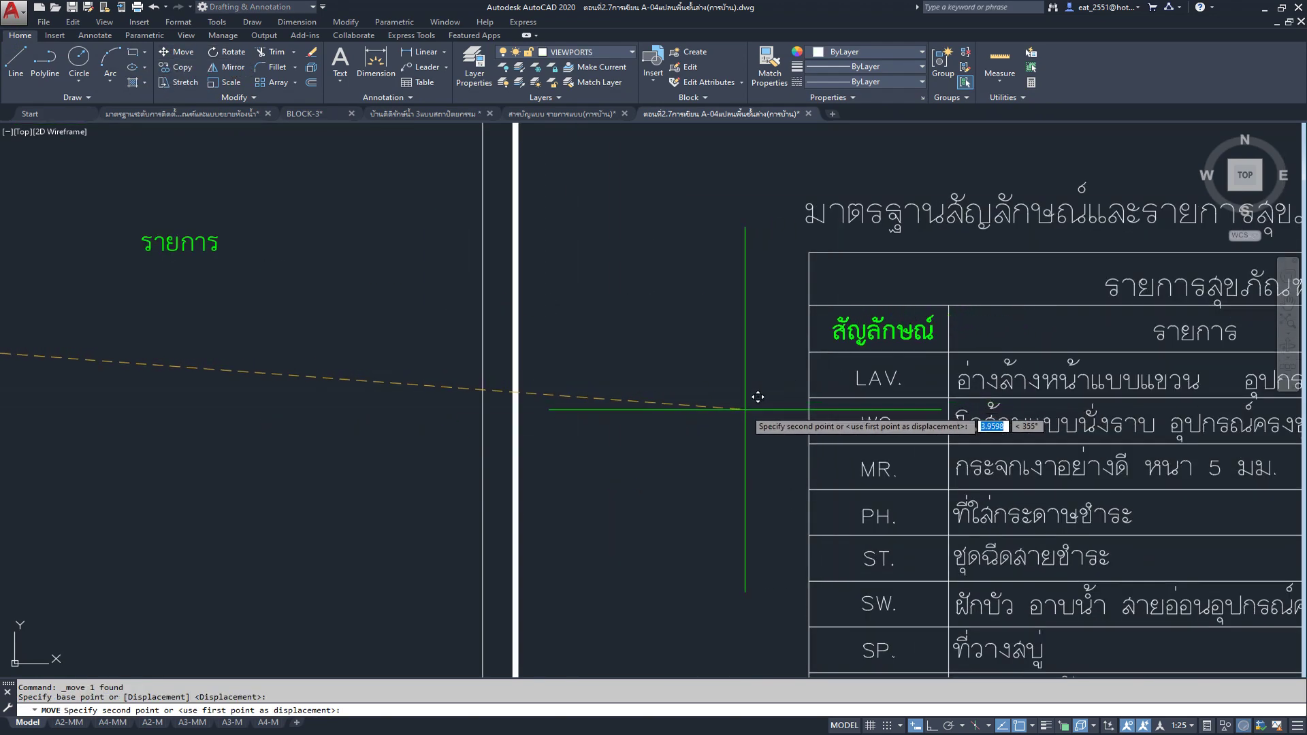
scroll(757, 397, up, 1)
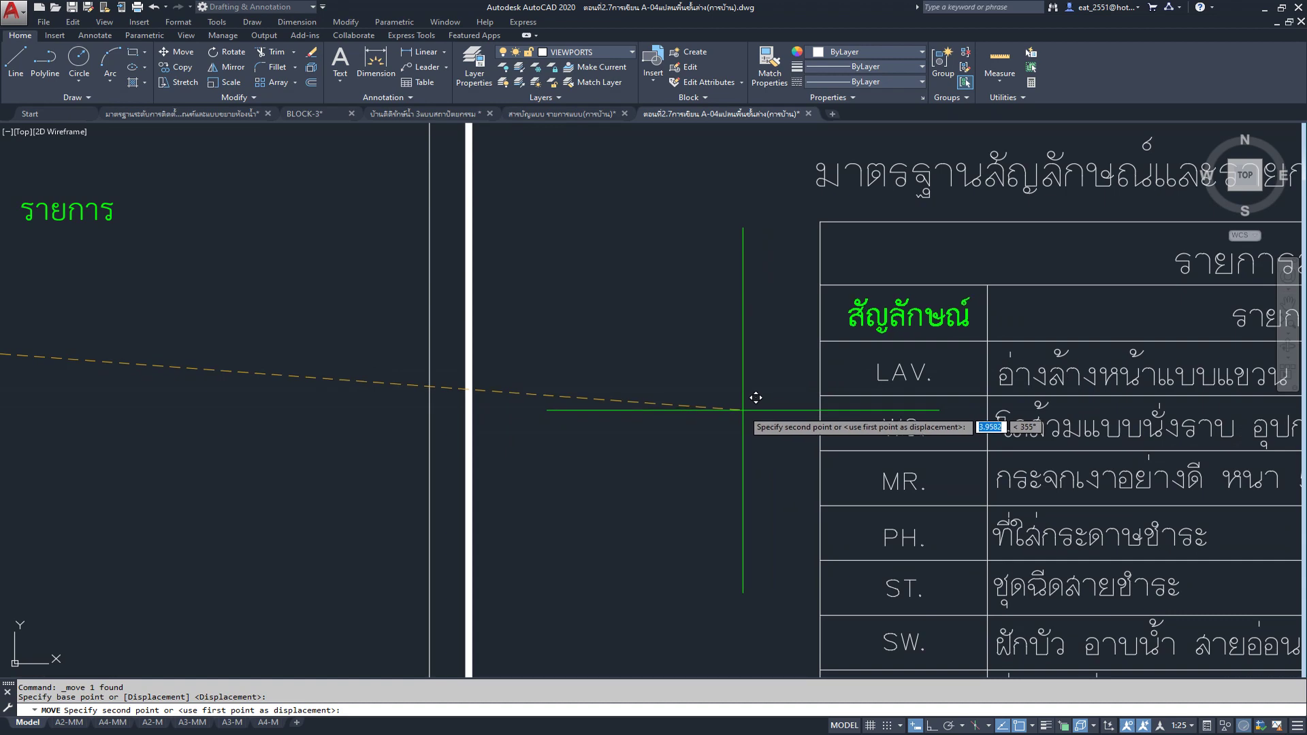
click(743, 410)
scroll(709, 388, down, 4)
scroll(452, 283, up, 4)
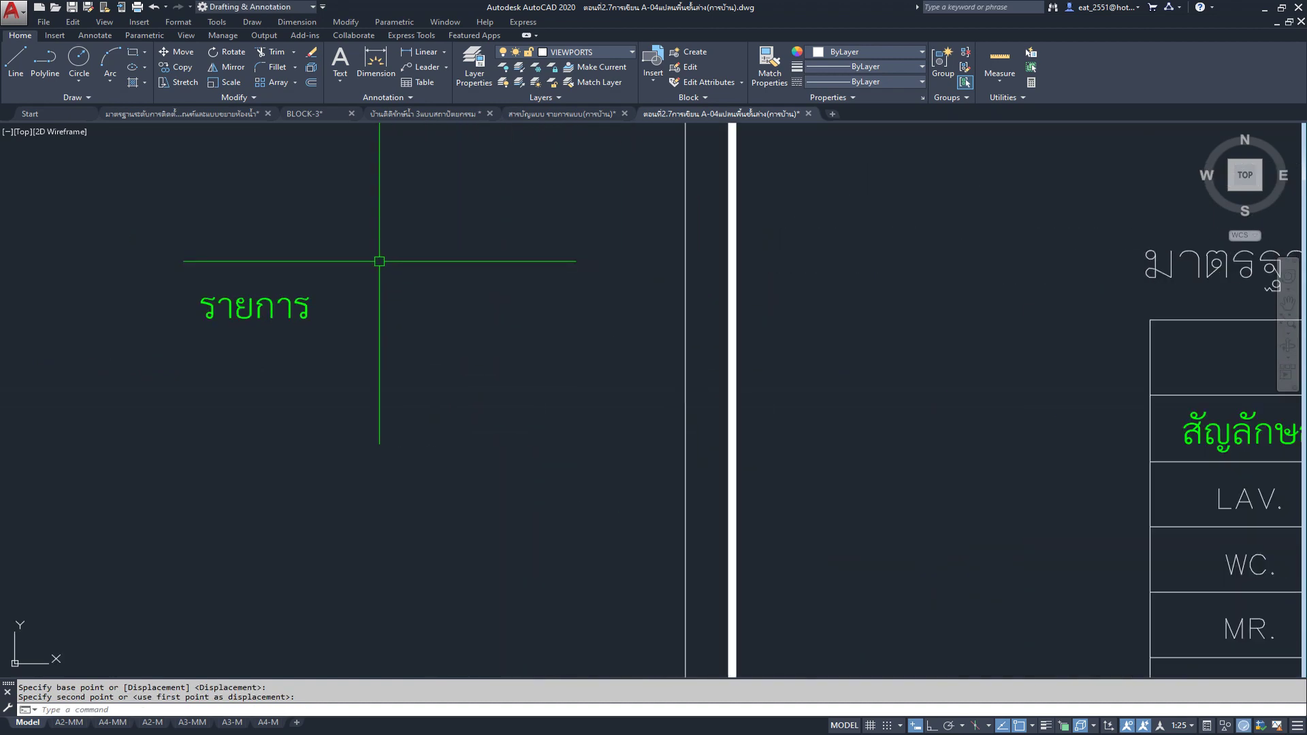
scroll(368, 279, down, 2)
scroll(875, 437, up, 4)
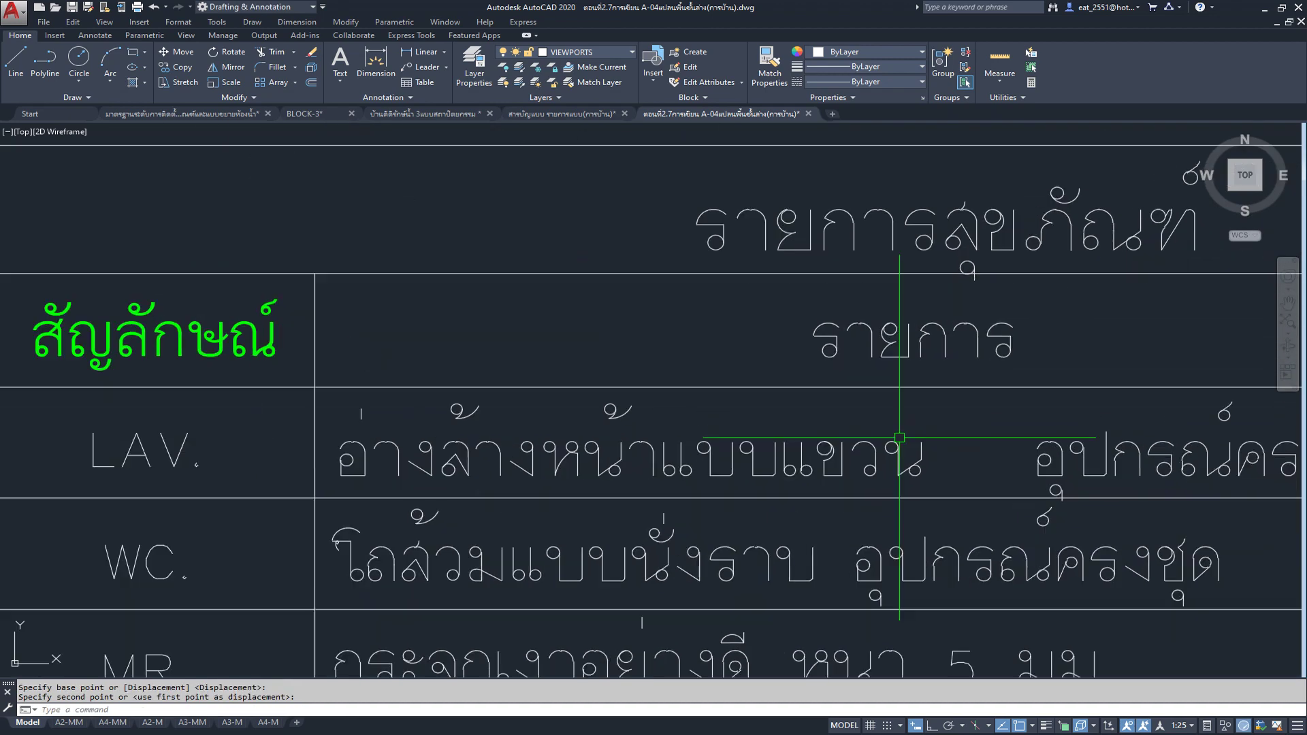
Step: Delete the old รายการ header text from the table
click(794, 300)
click(1035, 408)
scroll(1036, 408, down, 4)
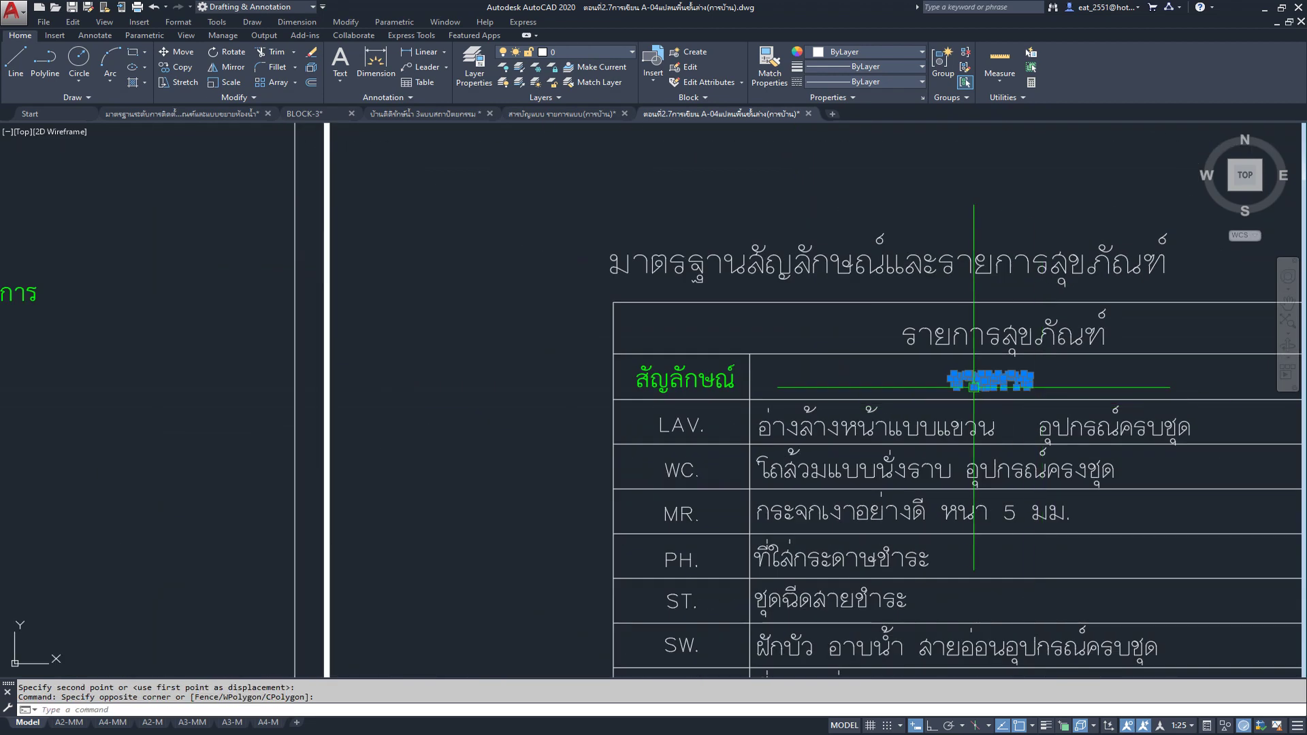
key(Delete)
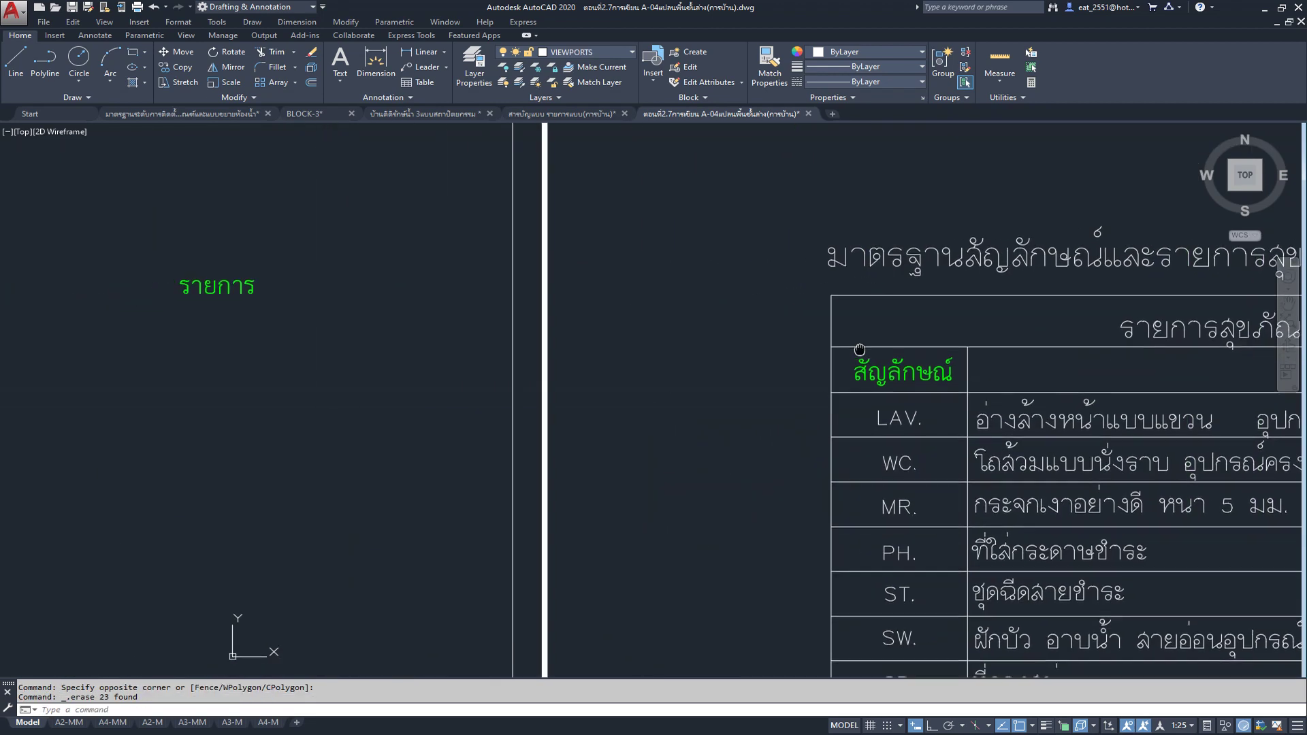
Step: Move the green รายการ text into the second header cell
click(257, 283)
click(169, 62)
click(184, 292)
middle_drag(1189, 377, 638, 466)
scroll(492, 399, up, 3)
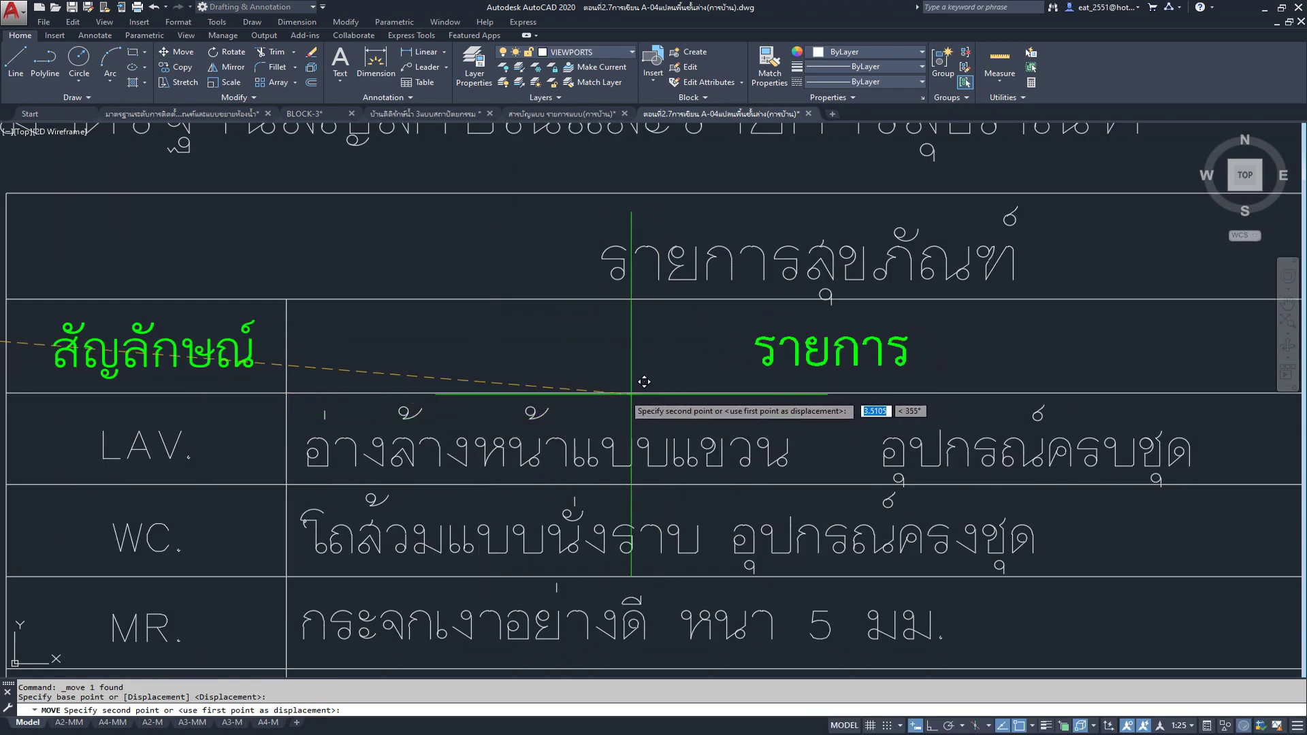
click(582, 393)
scroll(599, 320, down, 3)
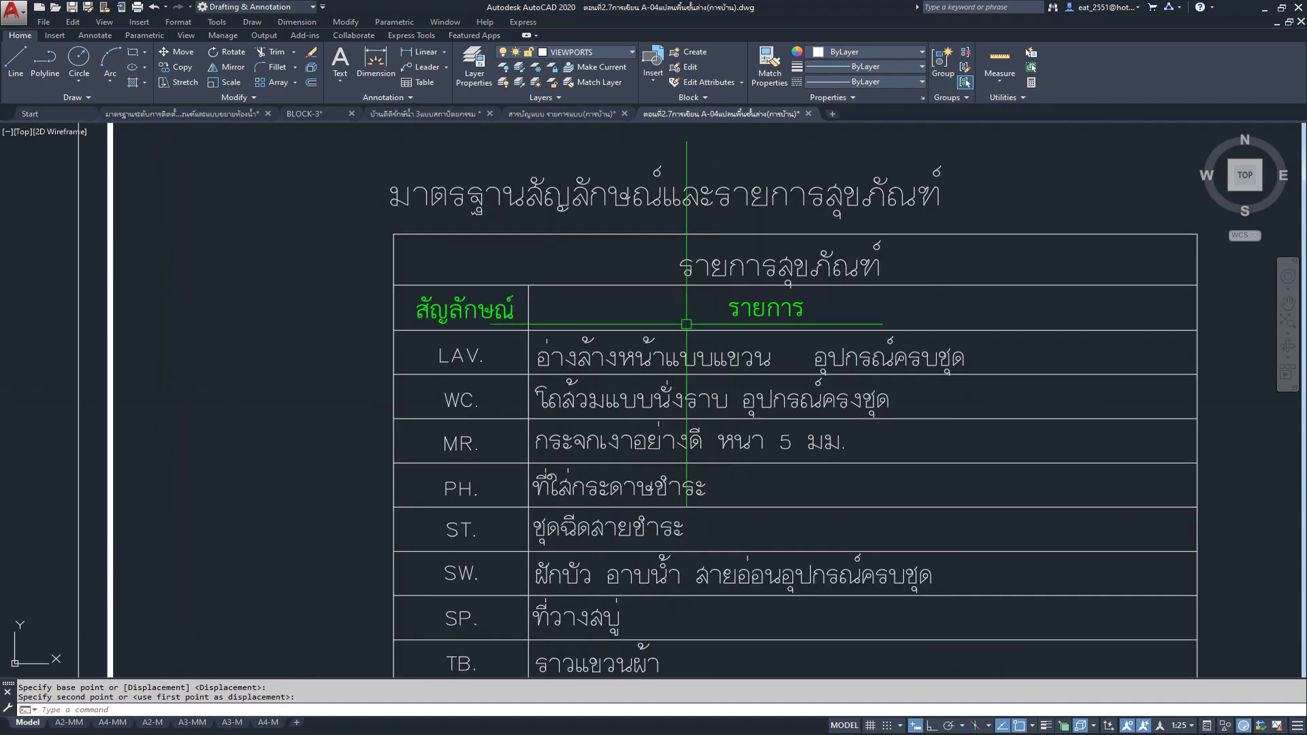
middle_drag(552, 329, 634, 317)
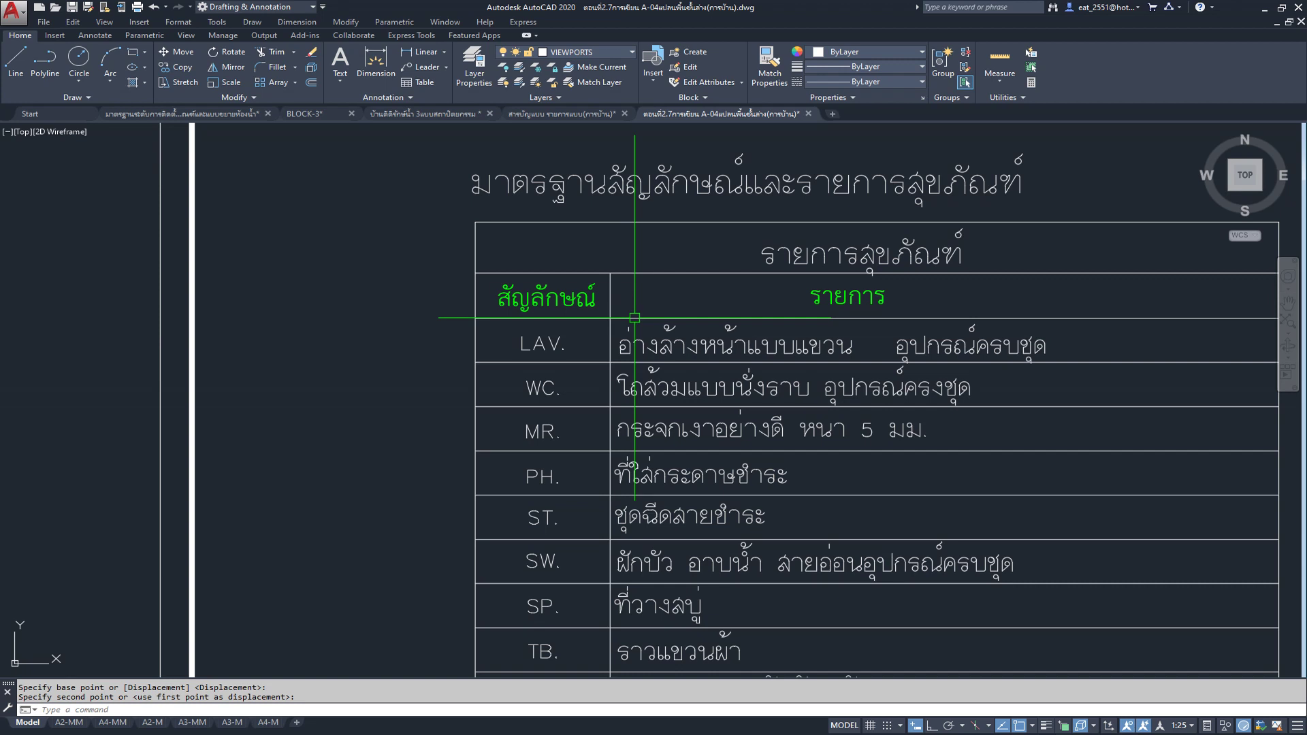
scroll(635, 317, down, 2)
middle_drag(727, 345, 780, 345)
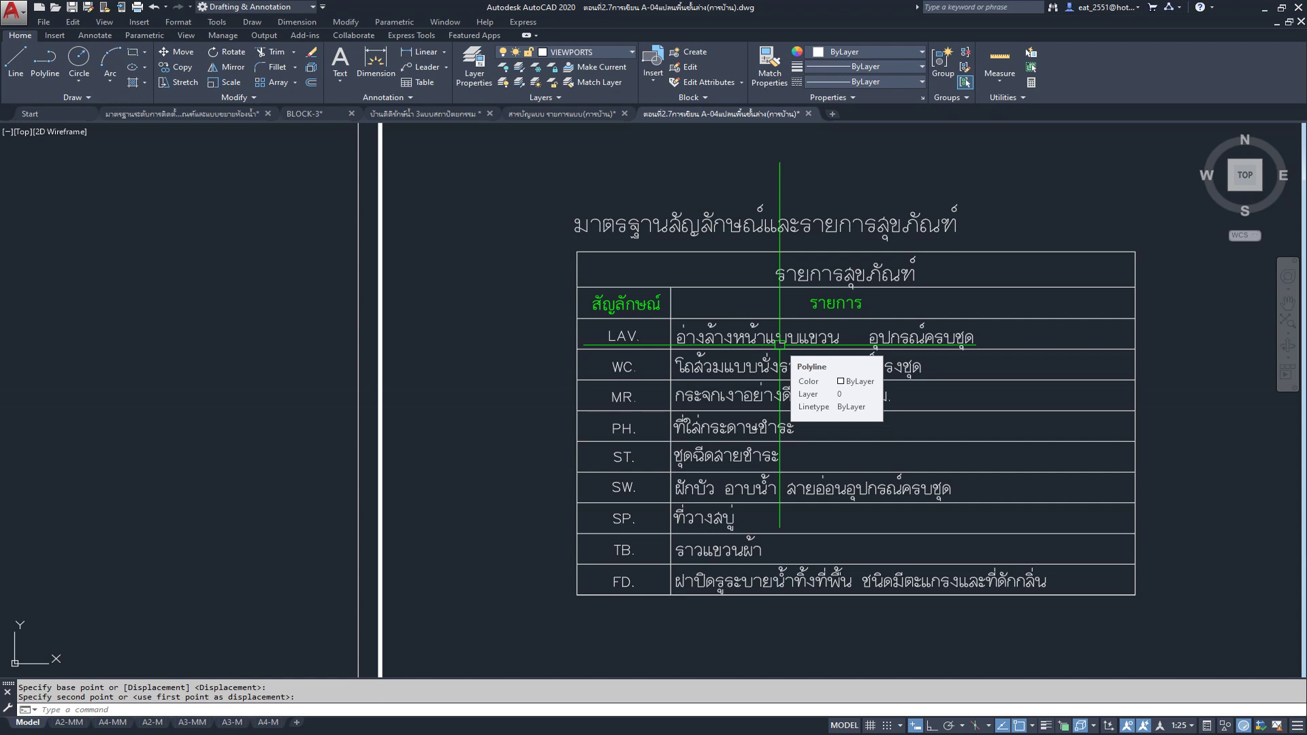
click(94, 35)
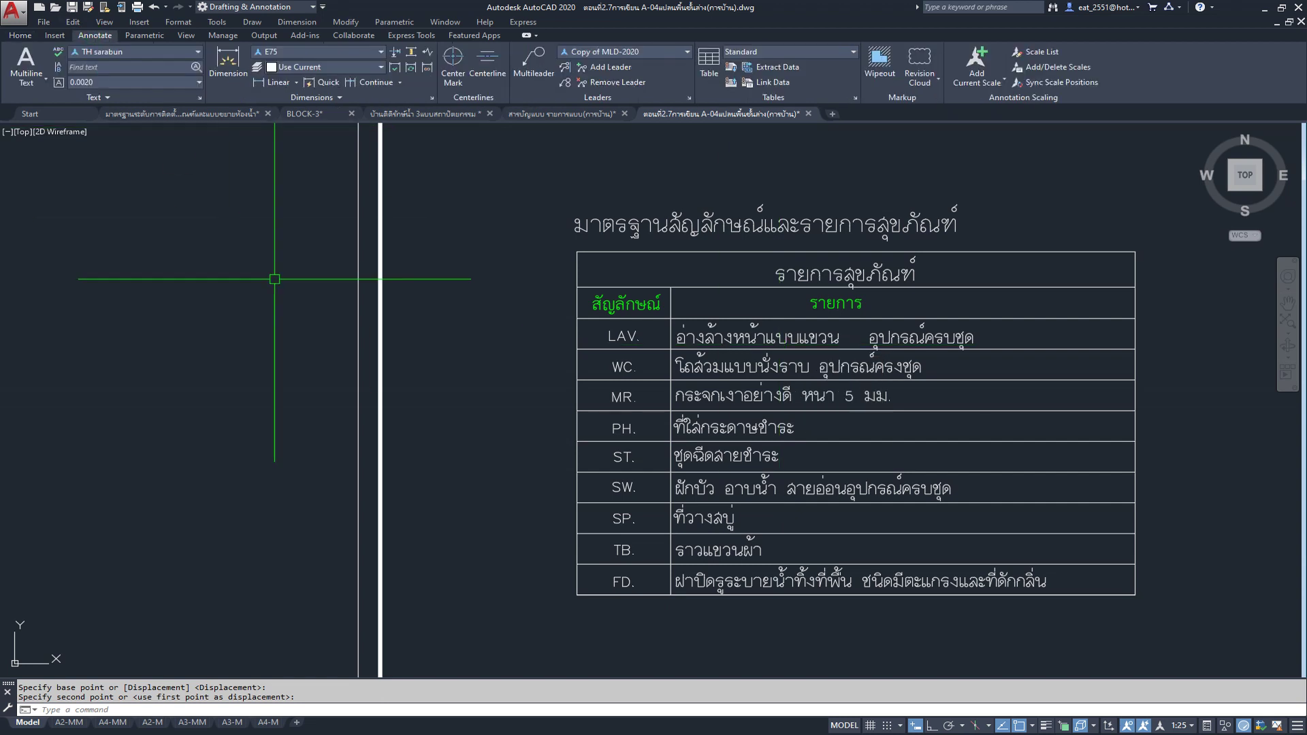
Step: Open the Text Style dialog and review the TH SarabunPSK and TH sarabun styles
click(199, 98)
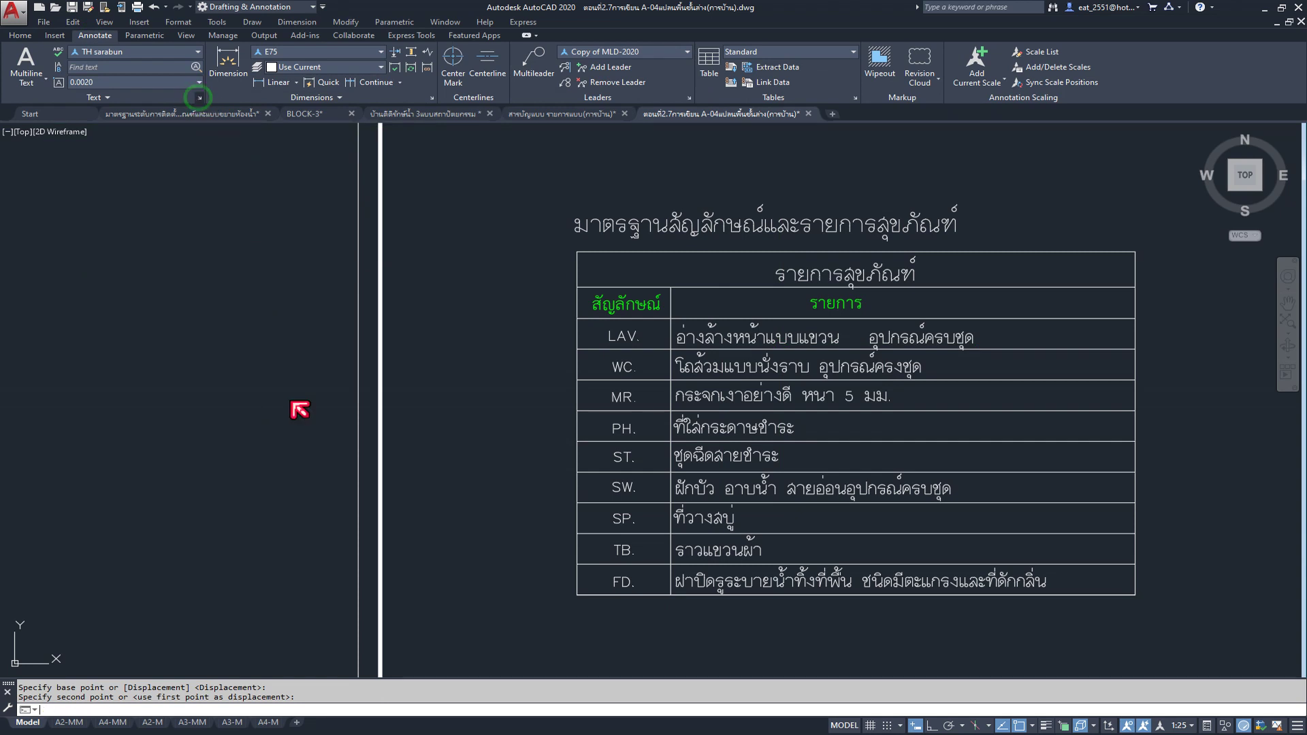
drag(564, 329, 573, 359)
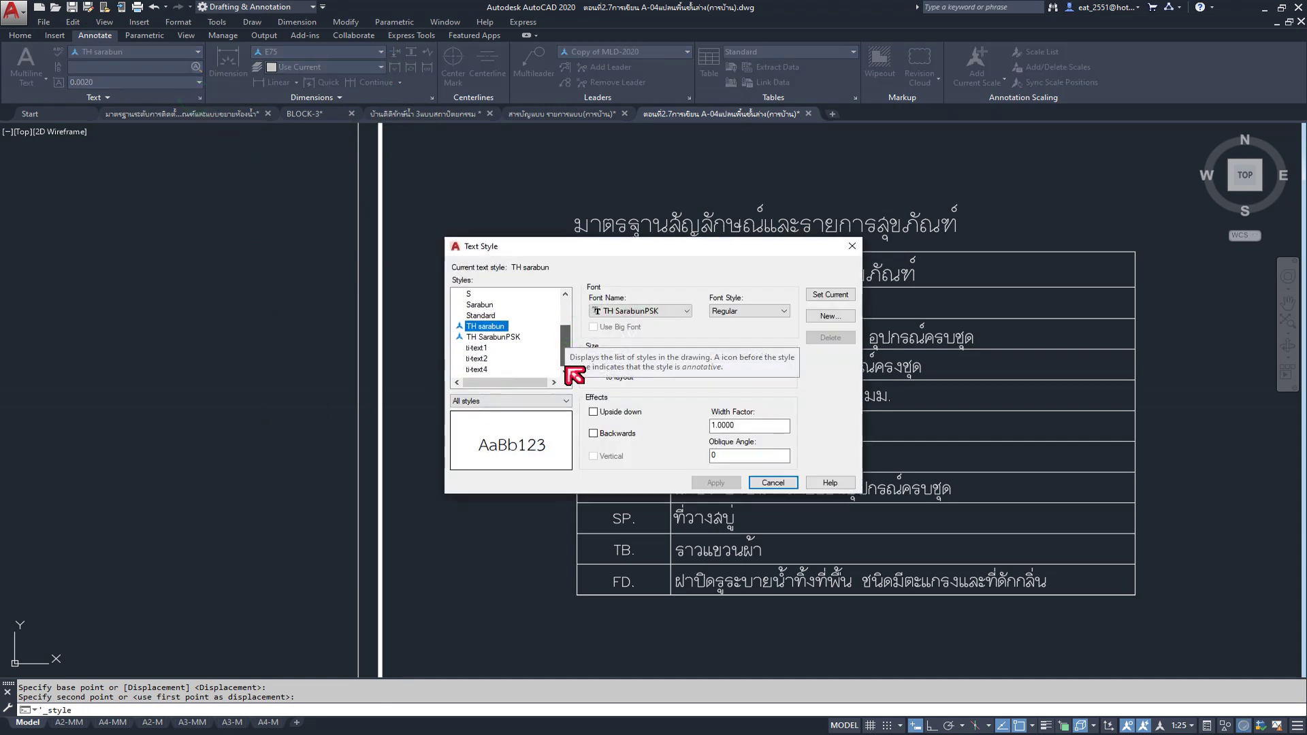
click(503, 338)
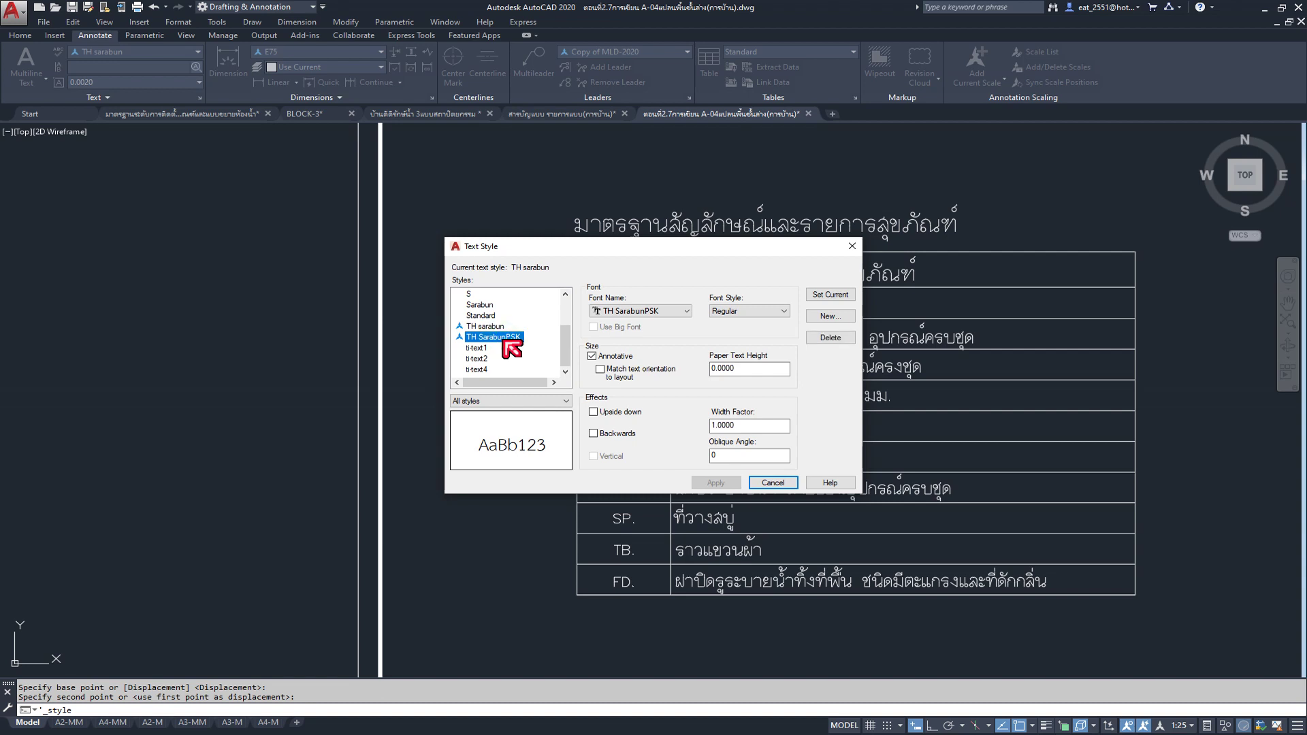
click(496, 328)
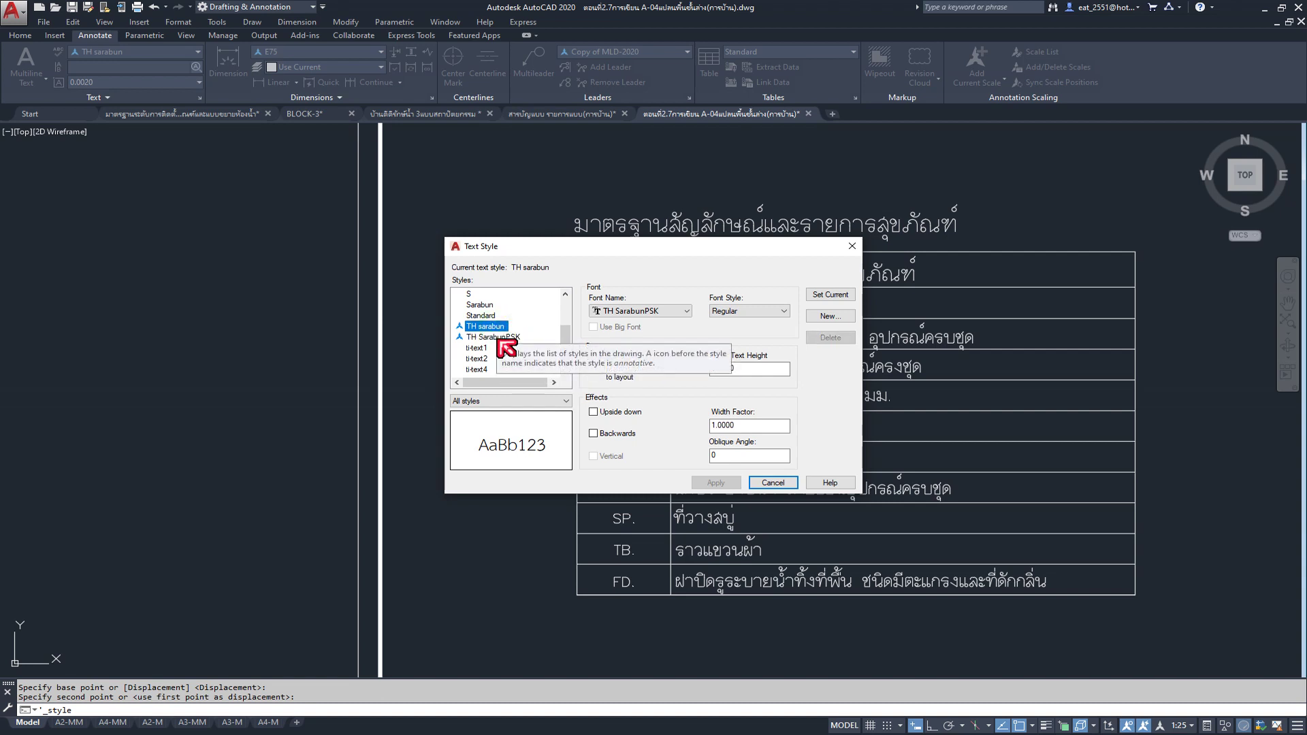
click(502, 338)
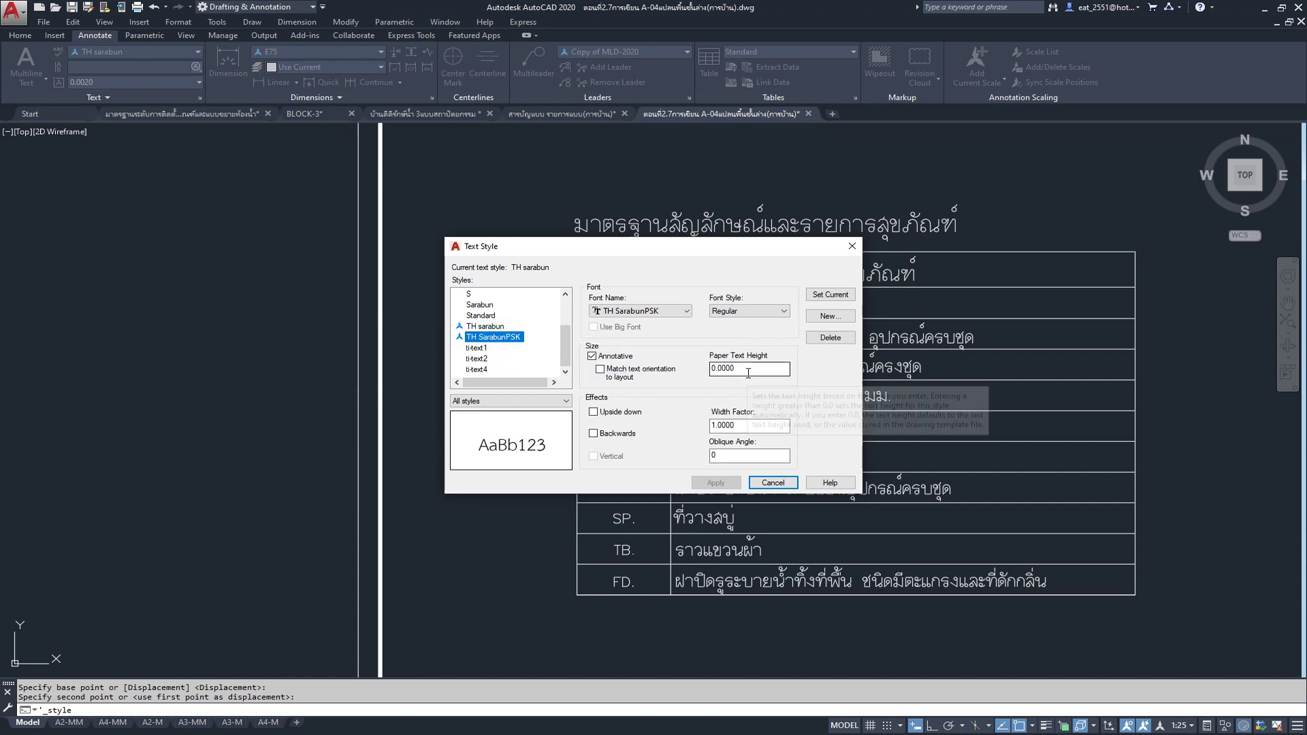
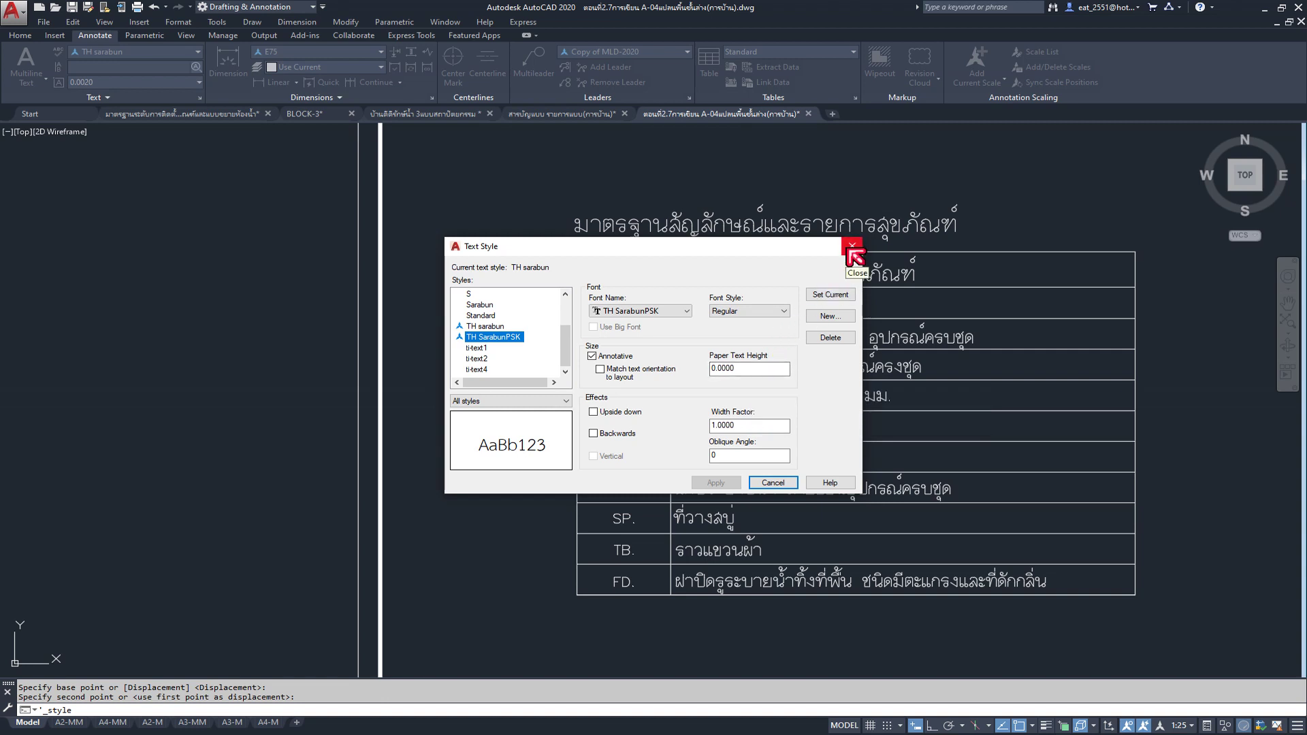
Step: Close Text Style, enable Quick Properties, and select the รายการ heading in the materials-list drawing
click(851, 247)
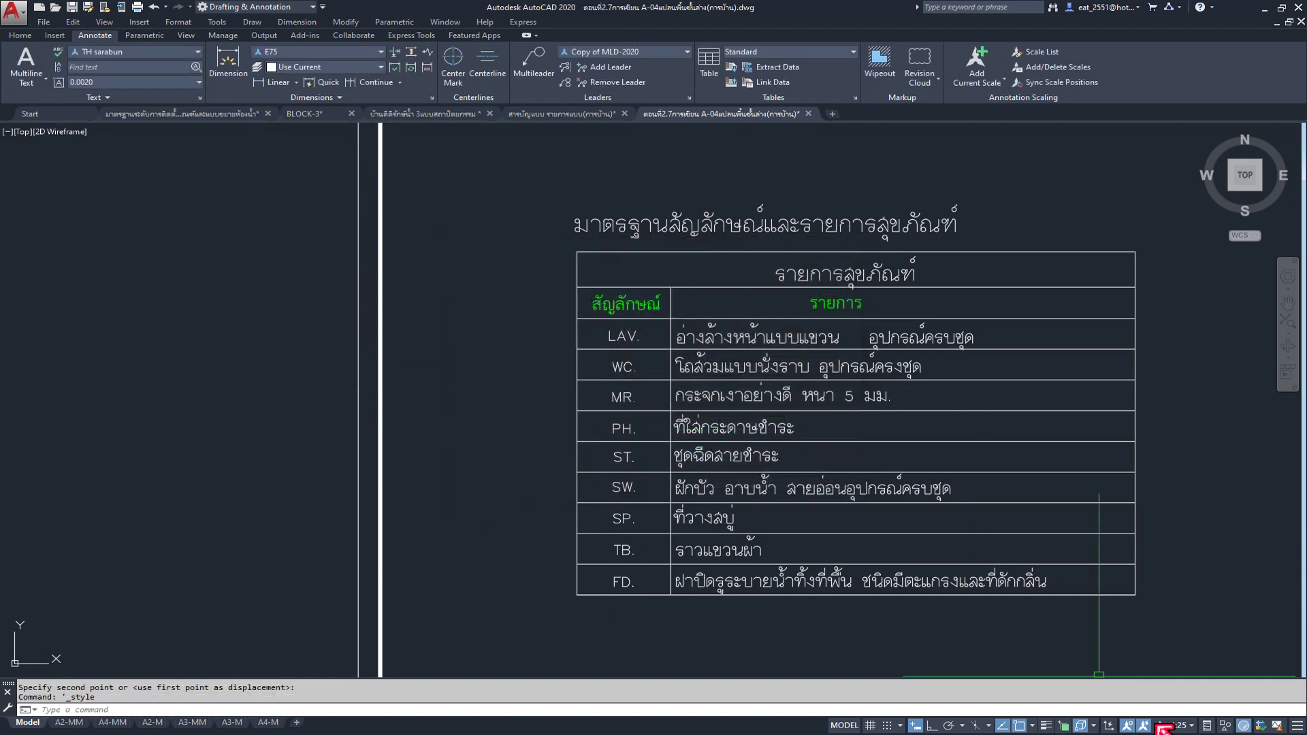
click(1206, 725)
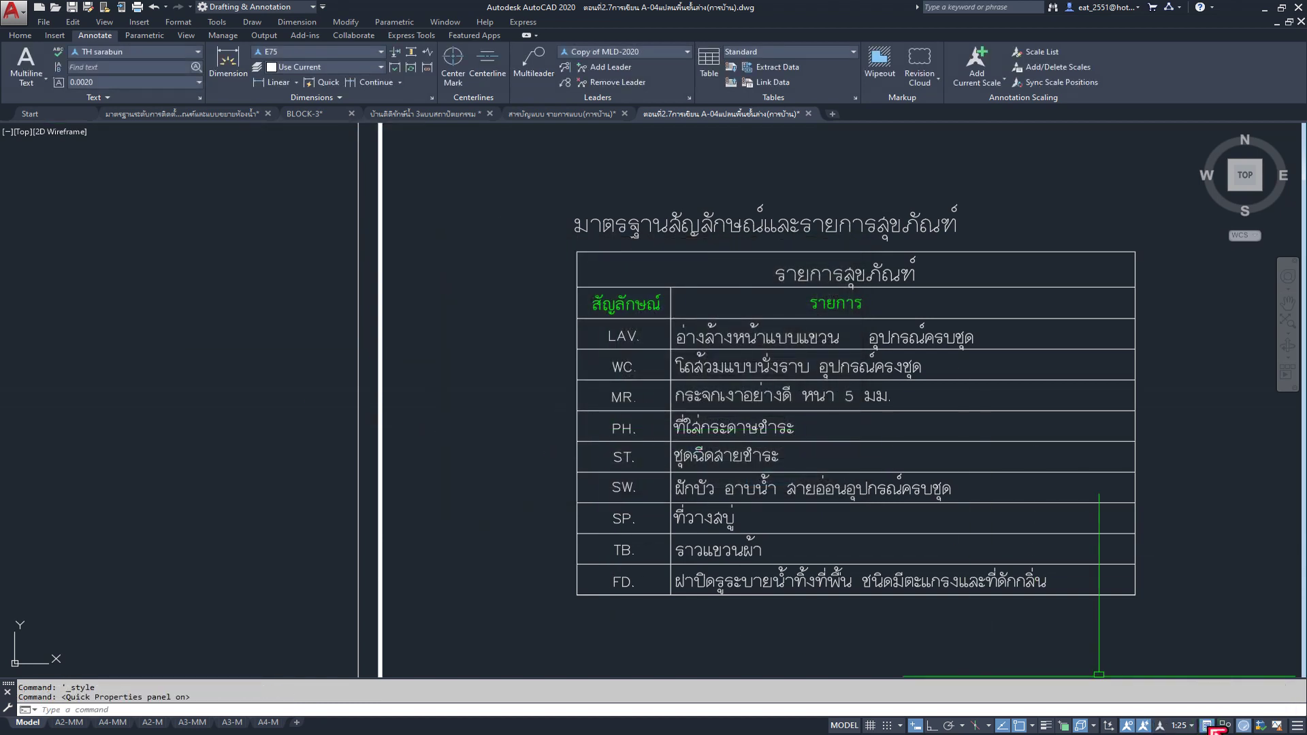
click(562, 114)
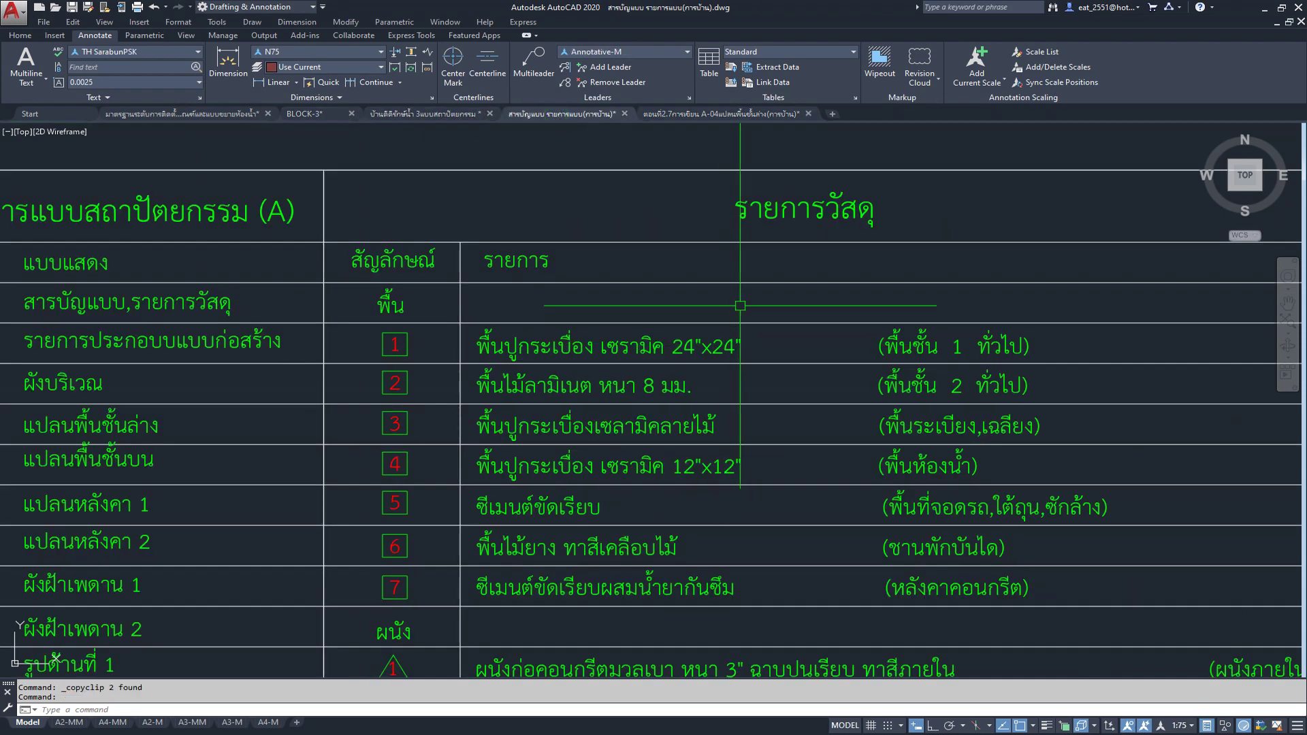
click(535, 248)
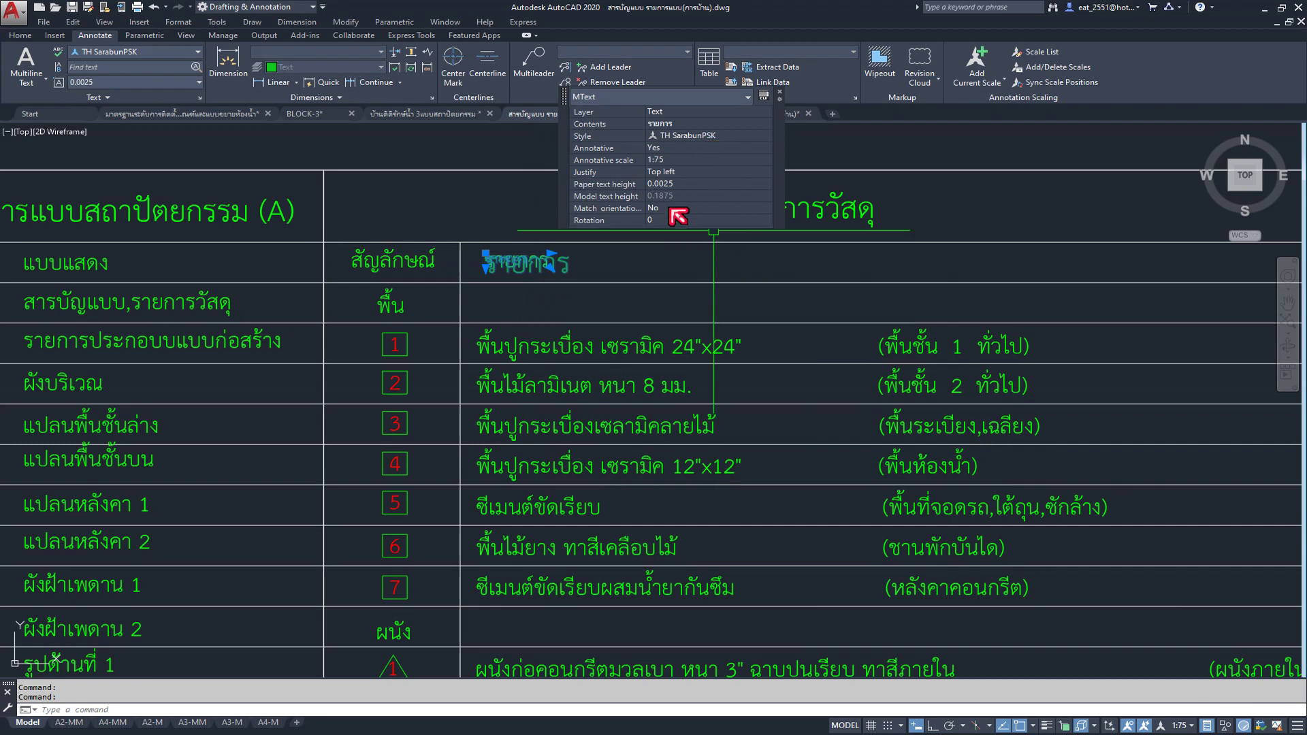
Step: Inspect the text heights of the รายการ heading, รายการวัสดุ title and แนวเสา label
drag(565, 140, 934, 238)
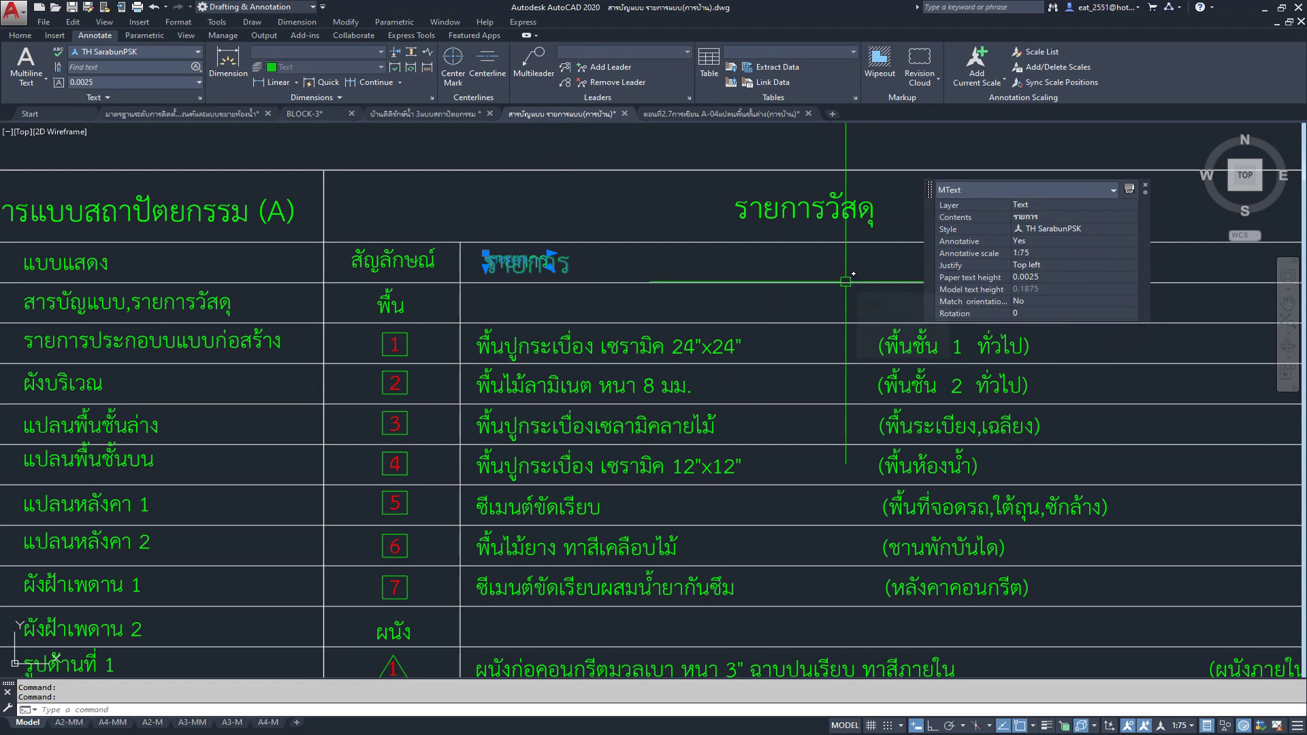
key(Escape)
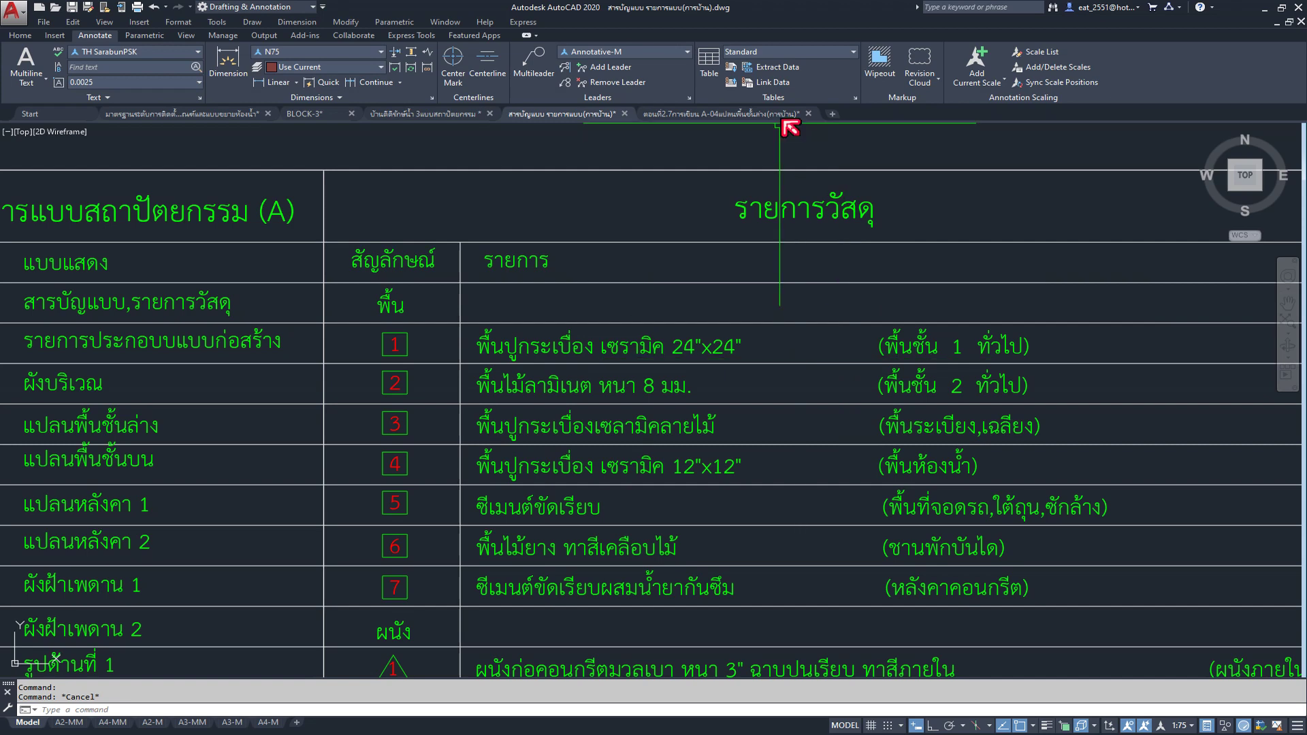
click(791, 205)
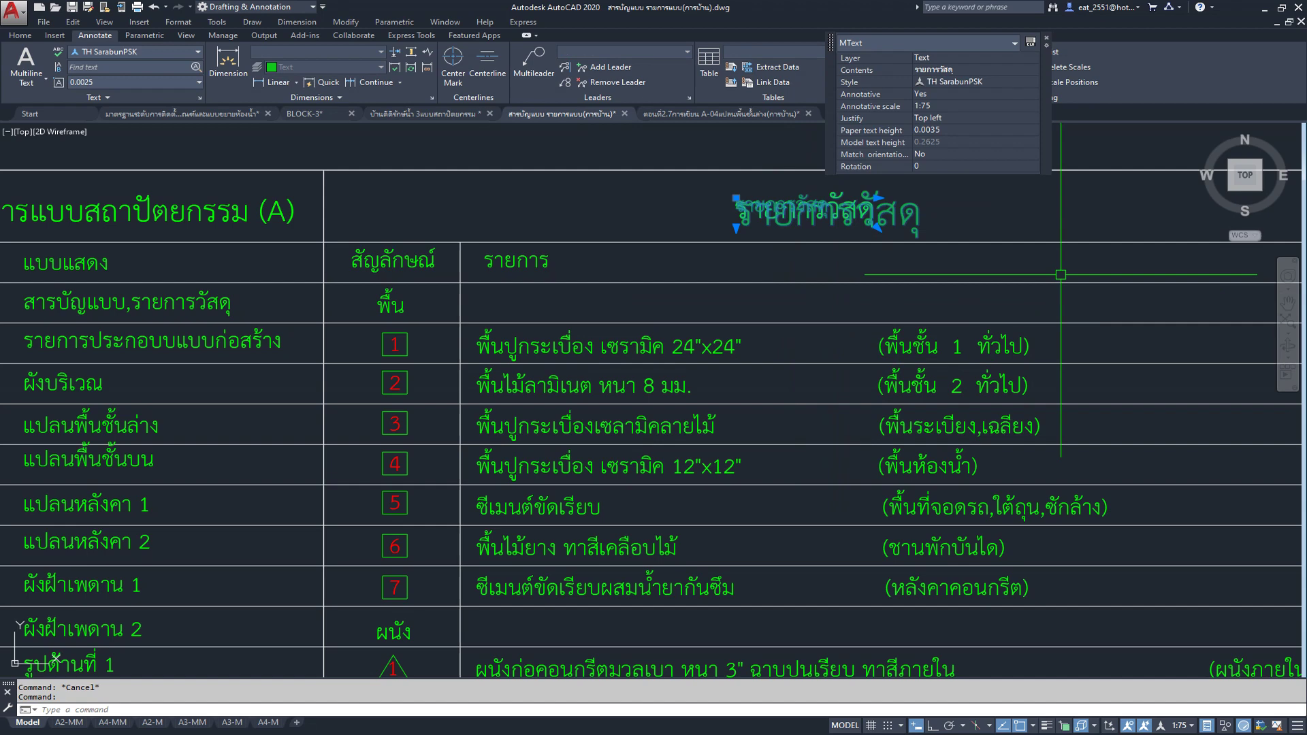
key(Escape)
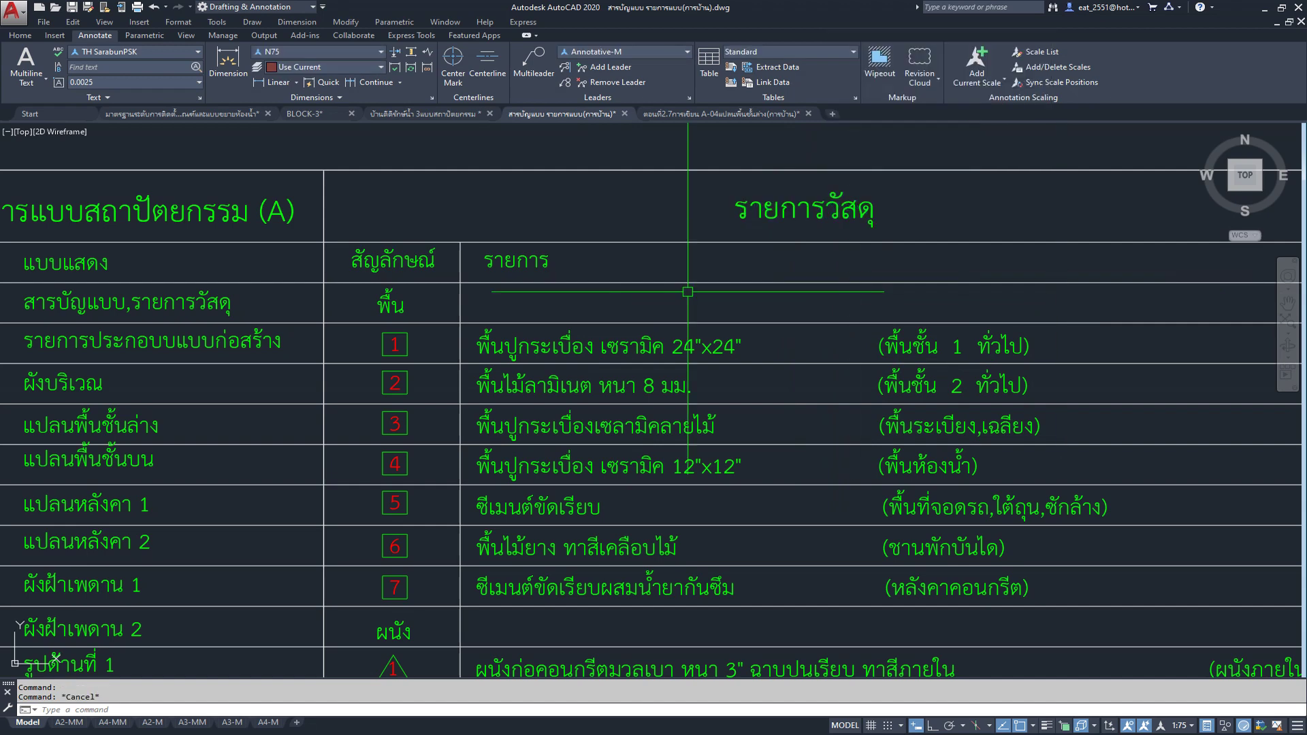
scroll(379, 251, down, 4)
scroll(617, 401, up, 1)
scroll(750, 349, up, 4)
click(748, 349)
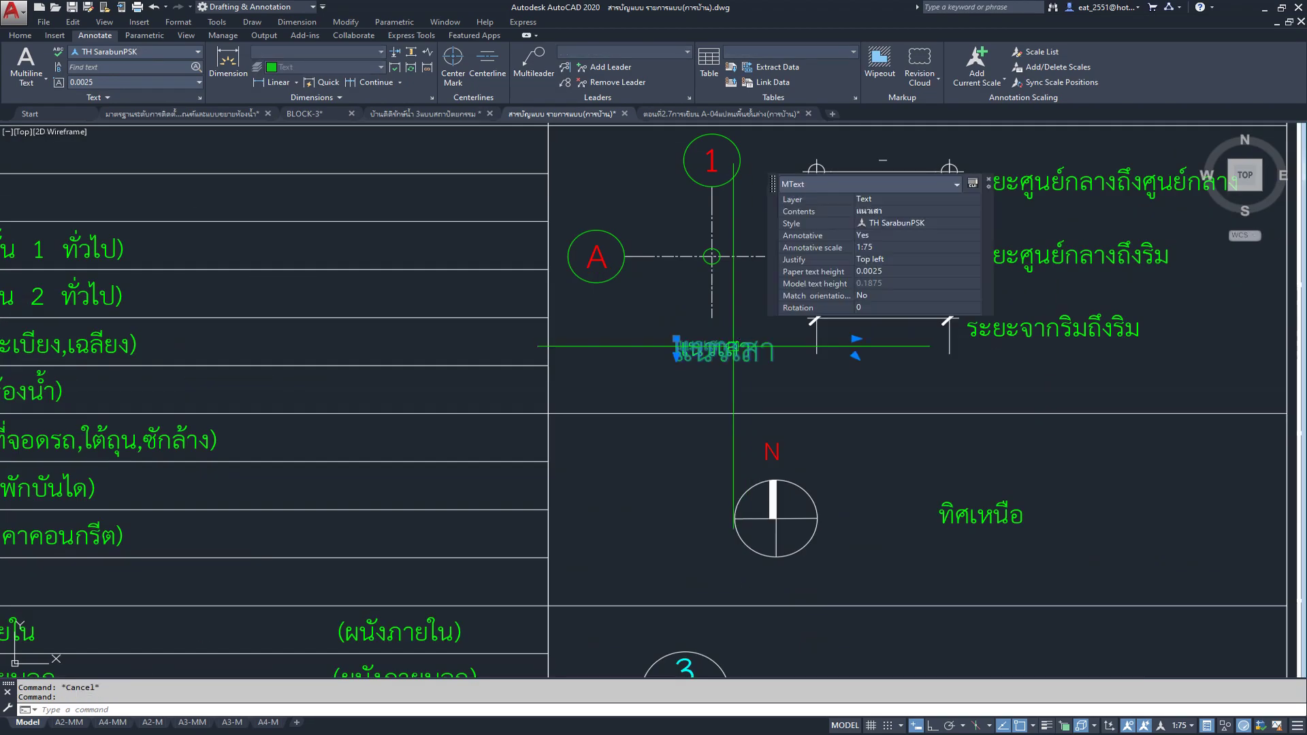
key(Escape)
Step: Check the slope label in the legend area, then return to the A-04 sanitary-fixtures drawing
scroll(749, 349, down, 4)
mouse_move(790, 647)
middle_down()
mouse_move(789, 513)
mouse_move(824, 323)
middle_up()
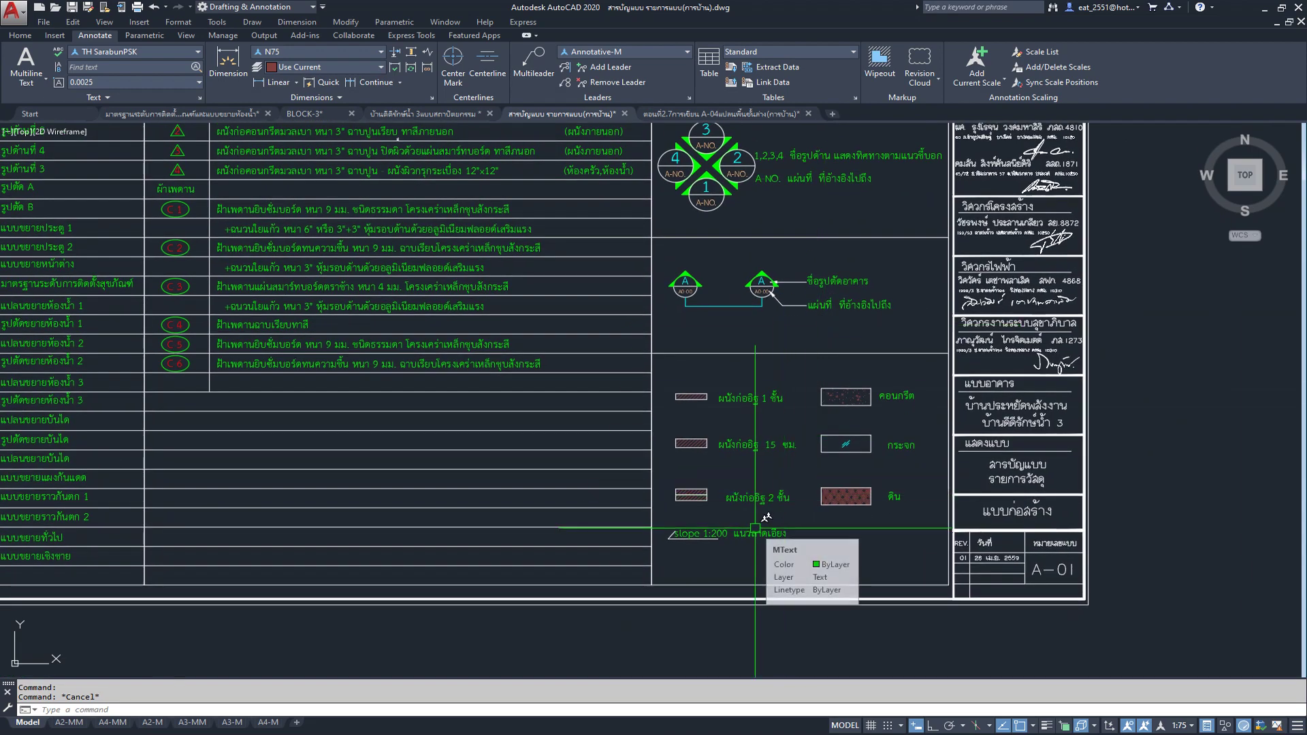
scroll(755, 527, up, 2)
click(752, 549)
click(761, 541)
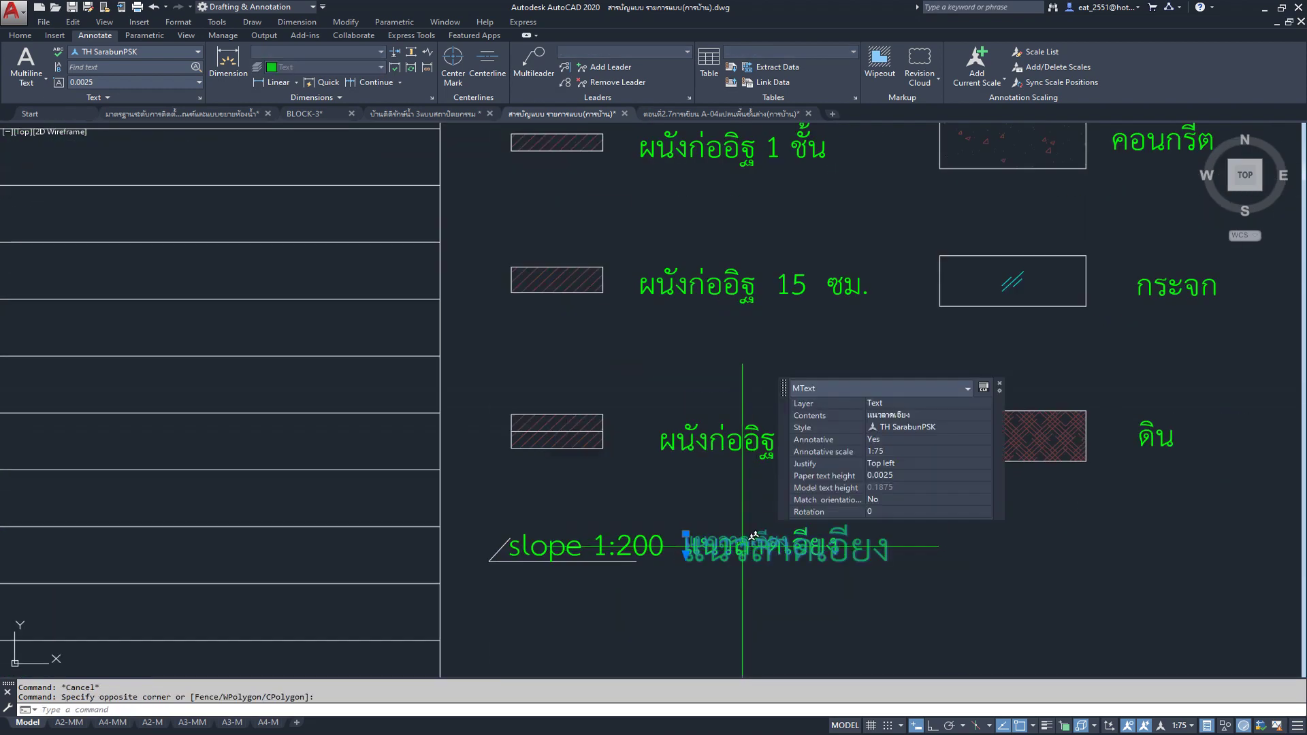
key(Escape)
scroll(746, 436, down, 5)
scroll(723, 408, down, 2)
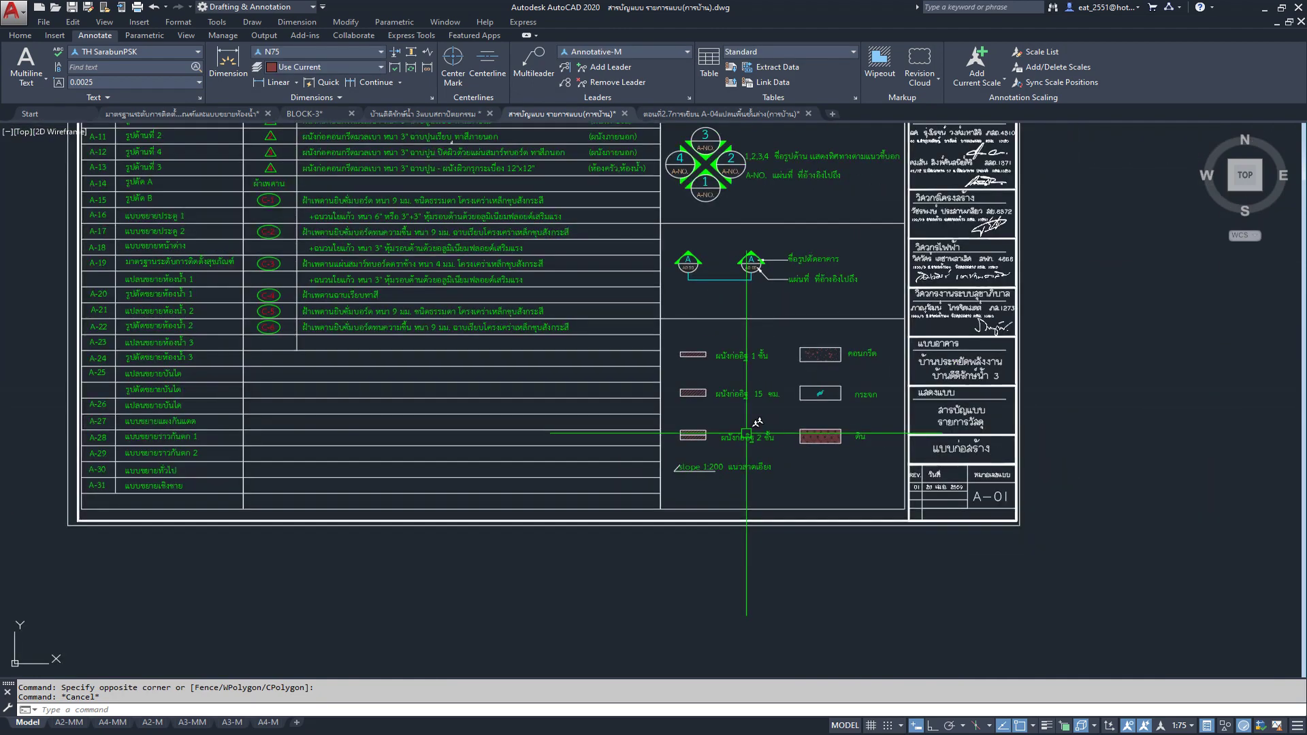
scroll(723, 408, down, 2)
scroll(723, 408, down, 1)
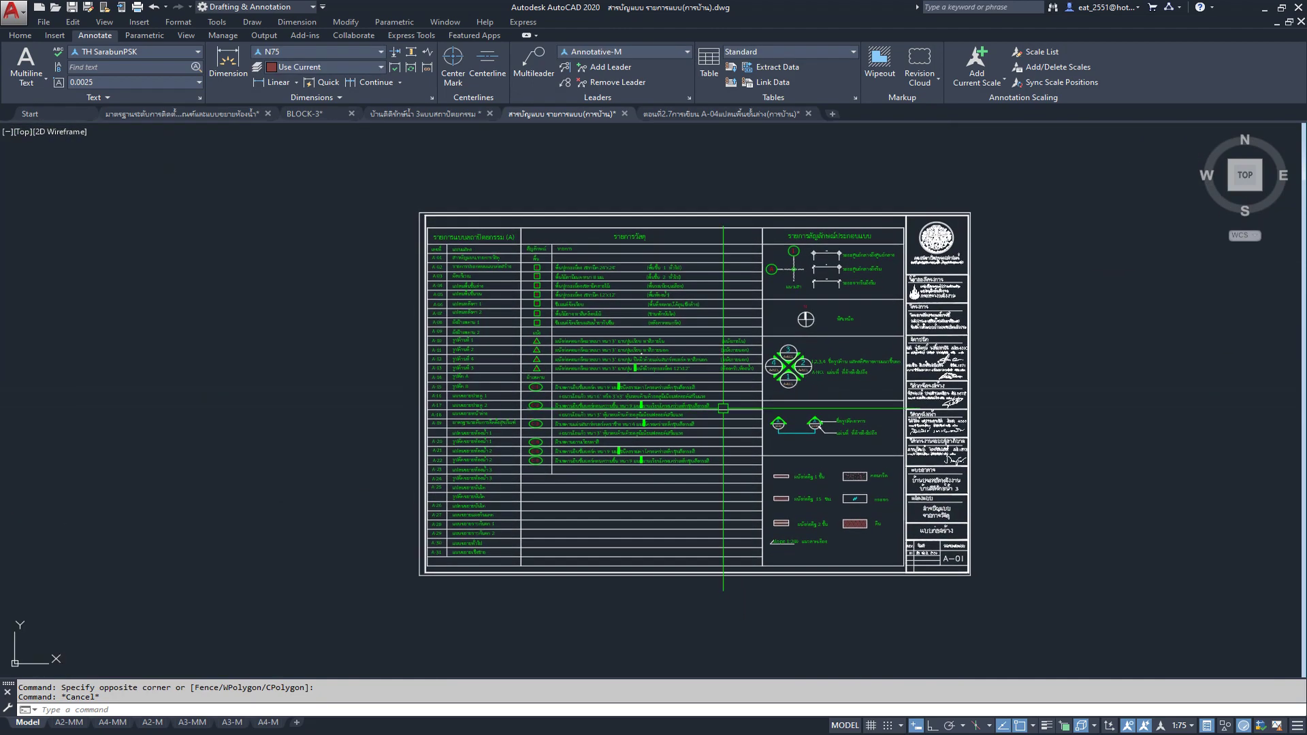
click(722, 114)
scroll(807, 306, up, 3)
Step: Check the รายการ column heading's size, then list the drawing's text styles (Sarabun, Standard, TH sarabun)
click(816, 298)
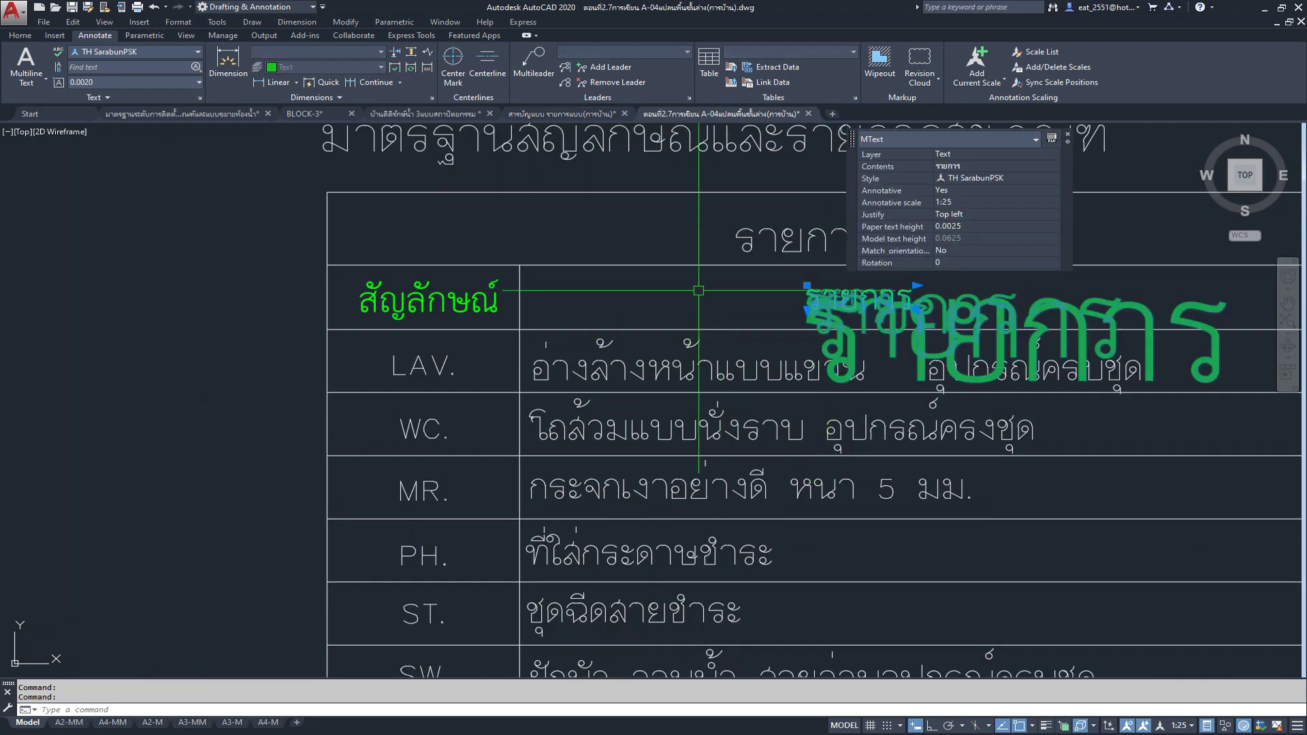
key(Escape)
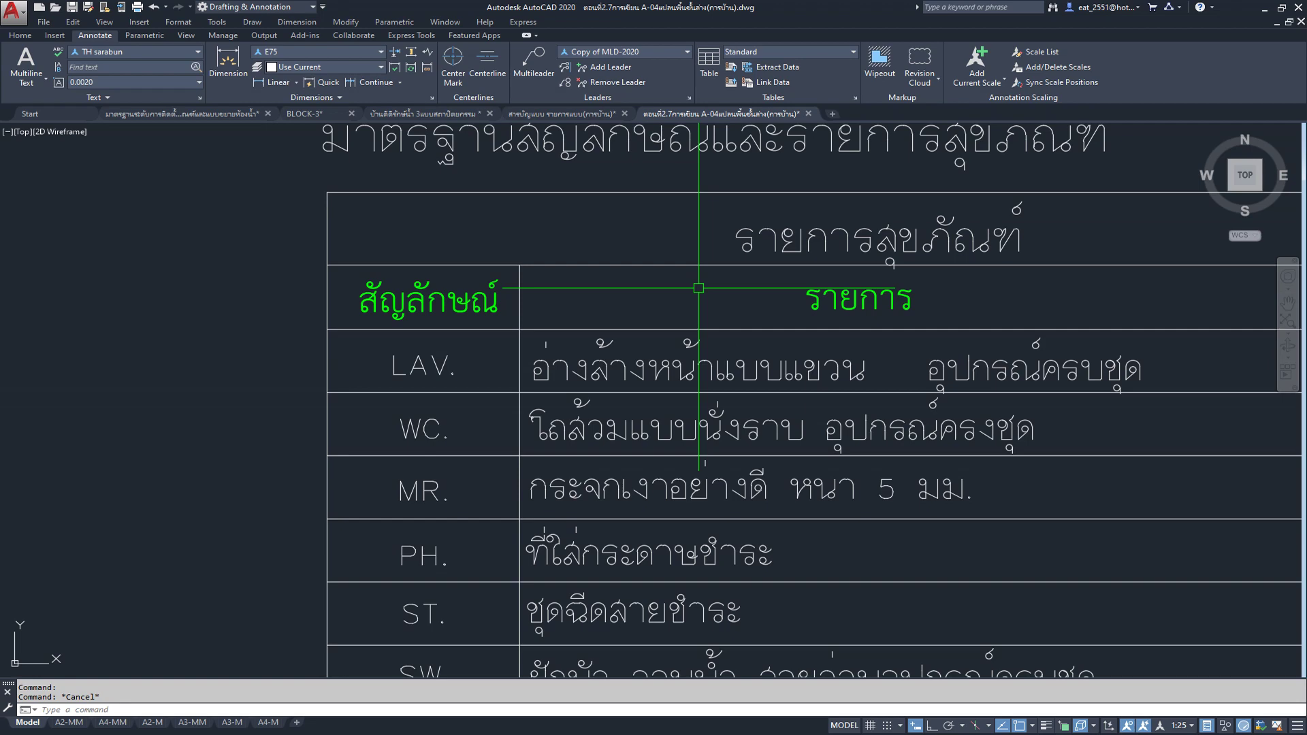
scroll(698, 288, down, 2)
middle_drag(698, 288, 901, 333)
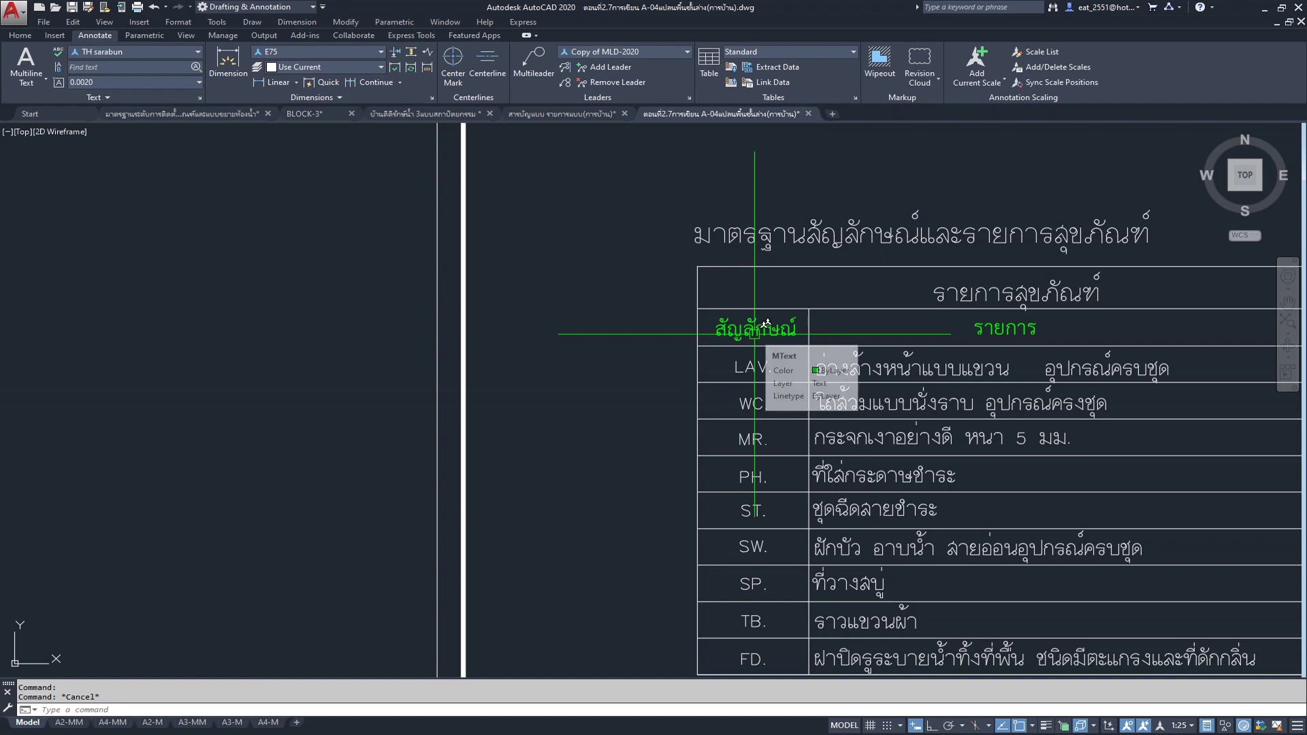
scroll(754, 334, down, 3)
scroll(754, 334, up, 4)
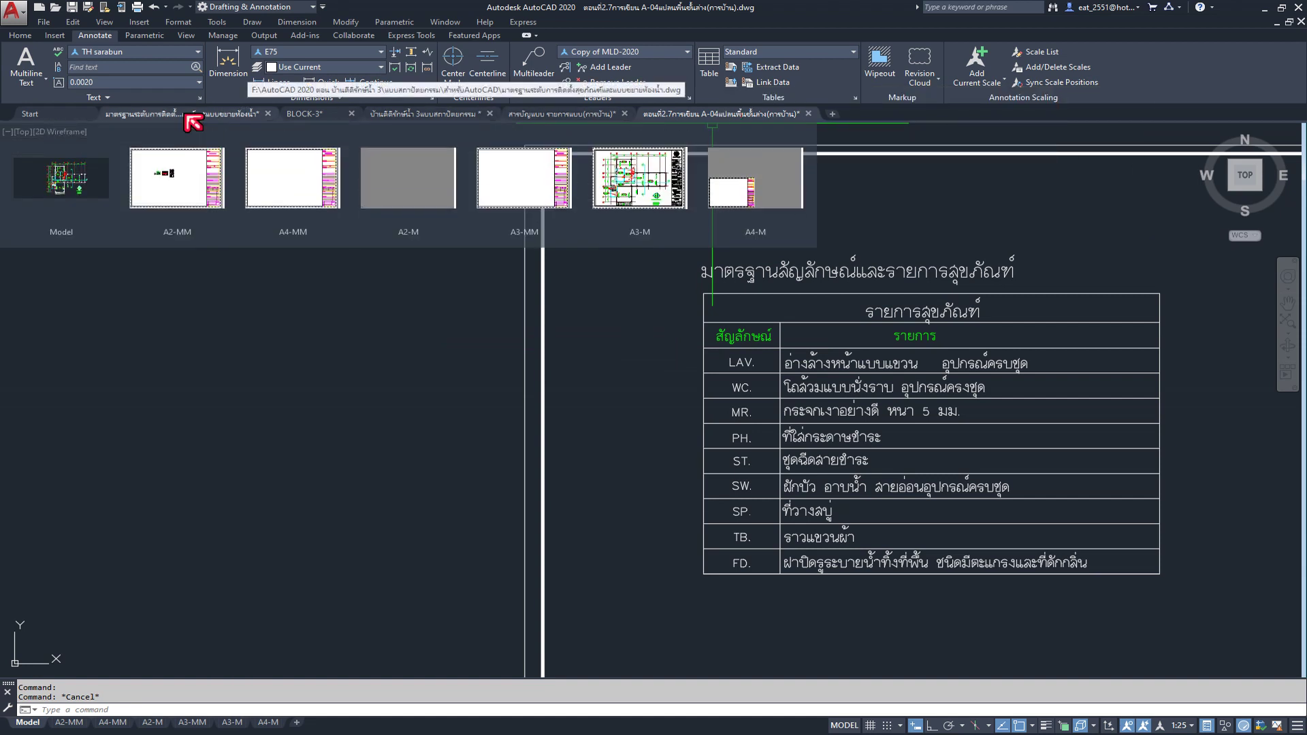
click(198, 52)
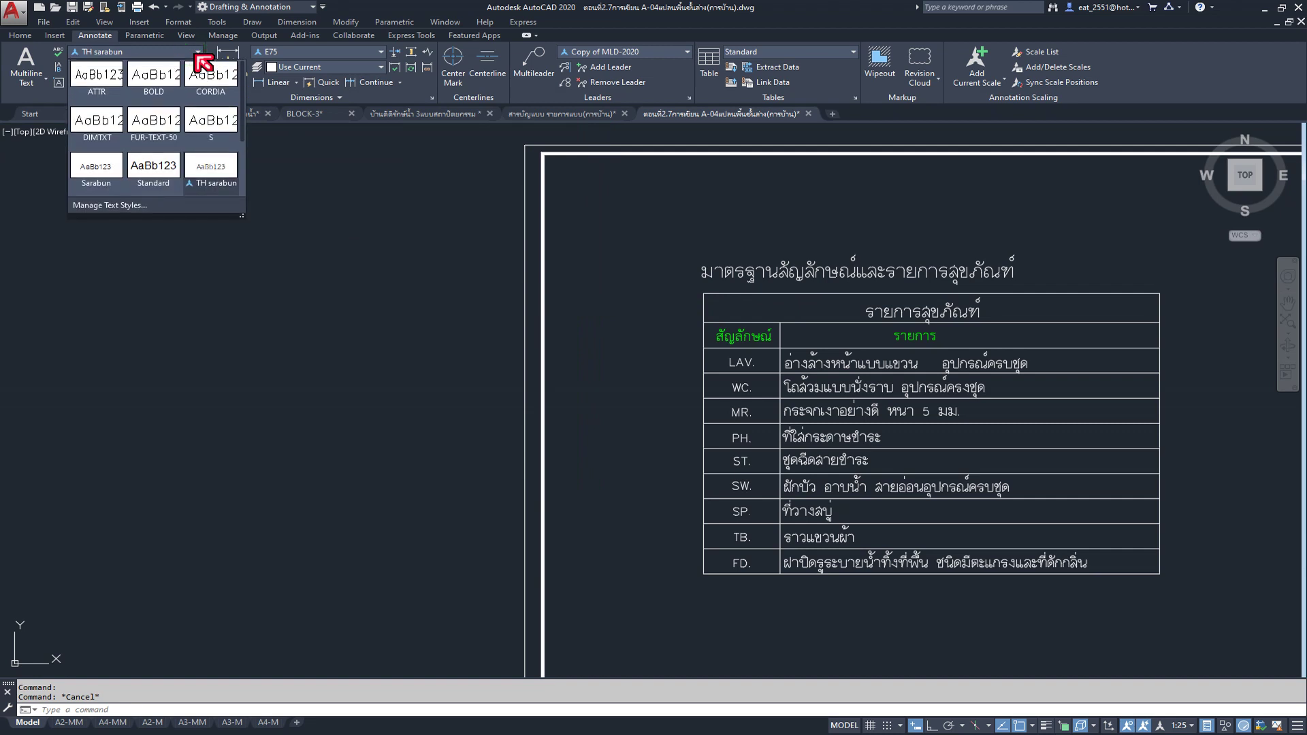
Step: In the Text Style dialog, select the TH SarabunPSK style and copy its name
click(340, 250)
click(342, 228)
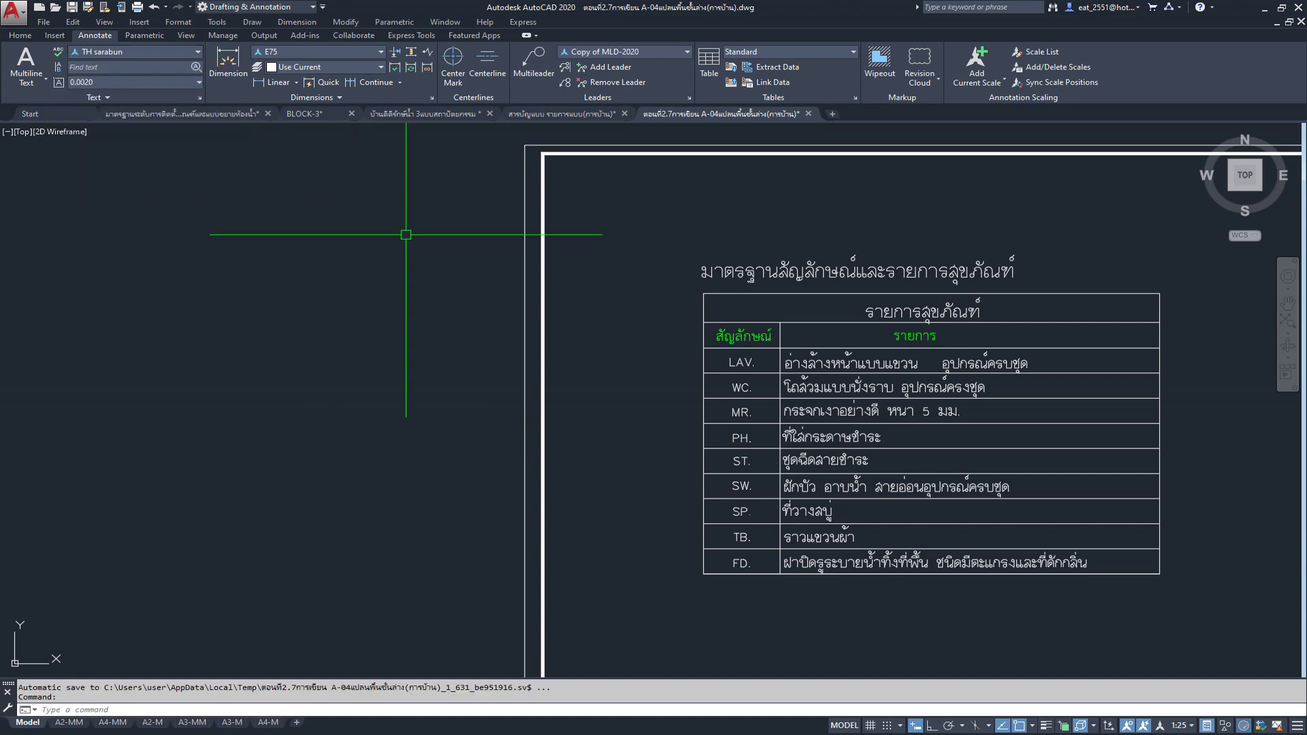
click(199, 97)
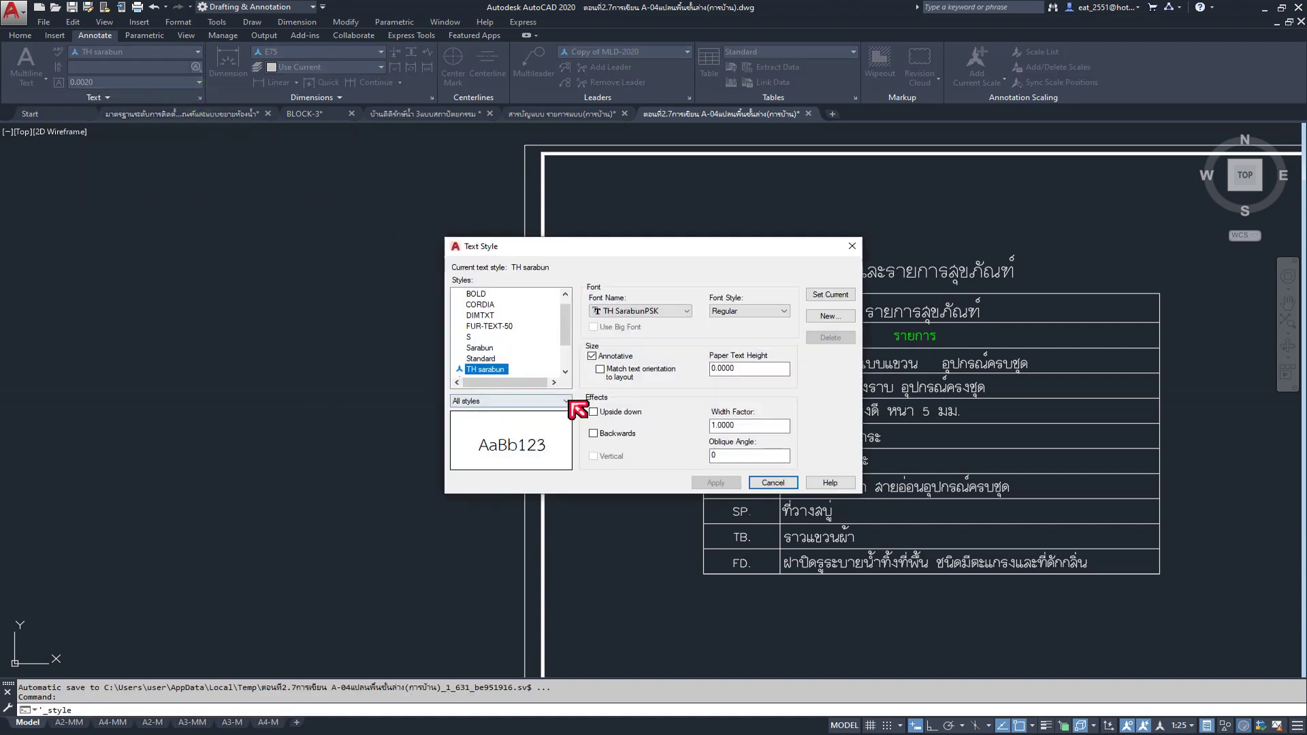
scroll(570, 344, down, 2)
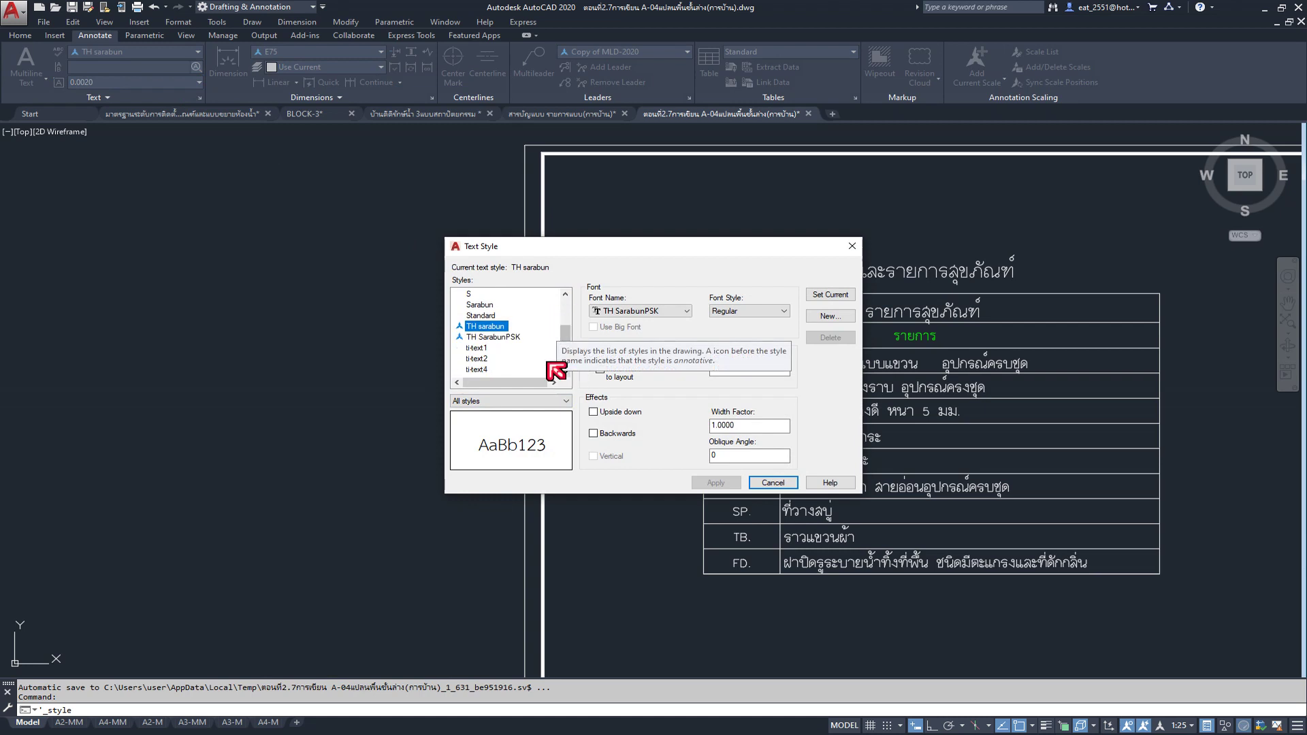
click(507, 339)
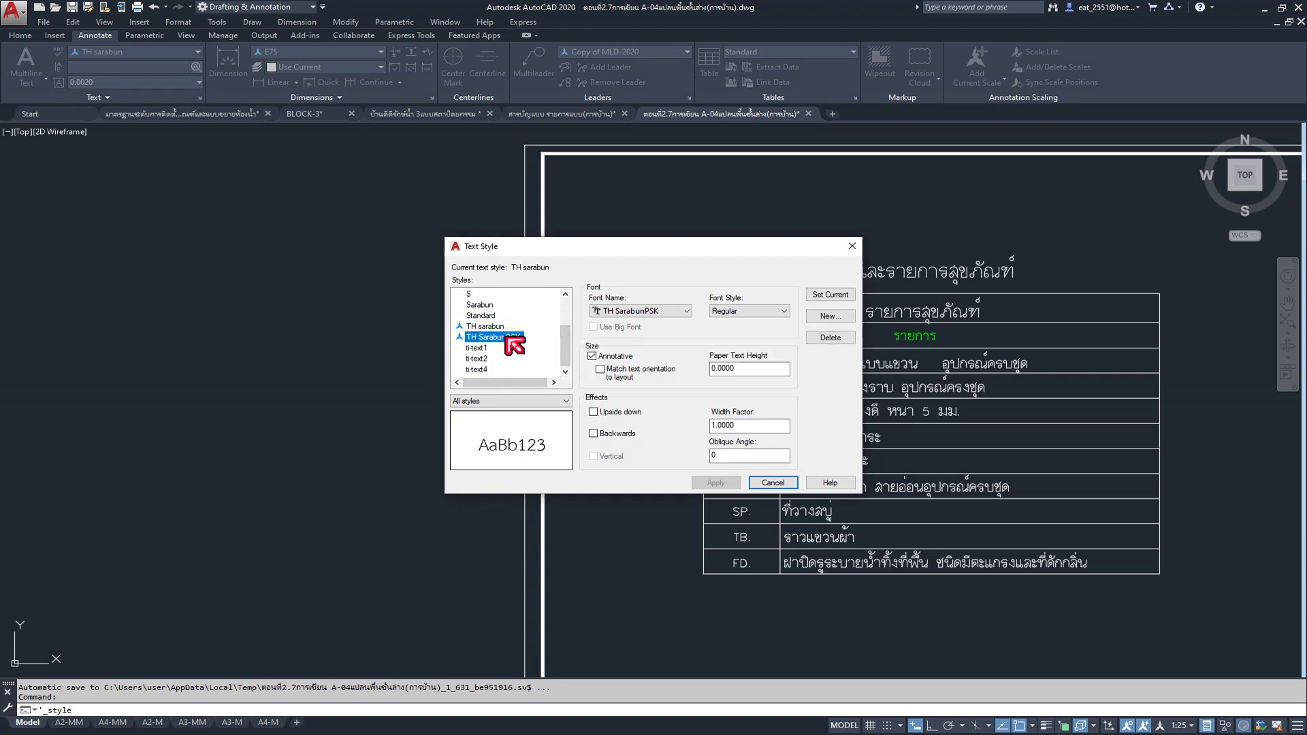
double_click(506, 336)
key(ctrl+c)
right_click(506, 337)
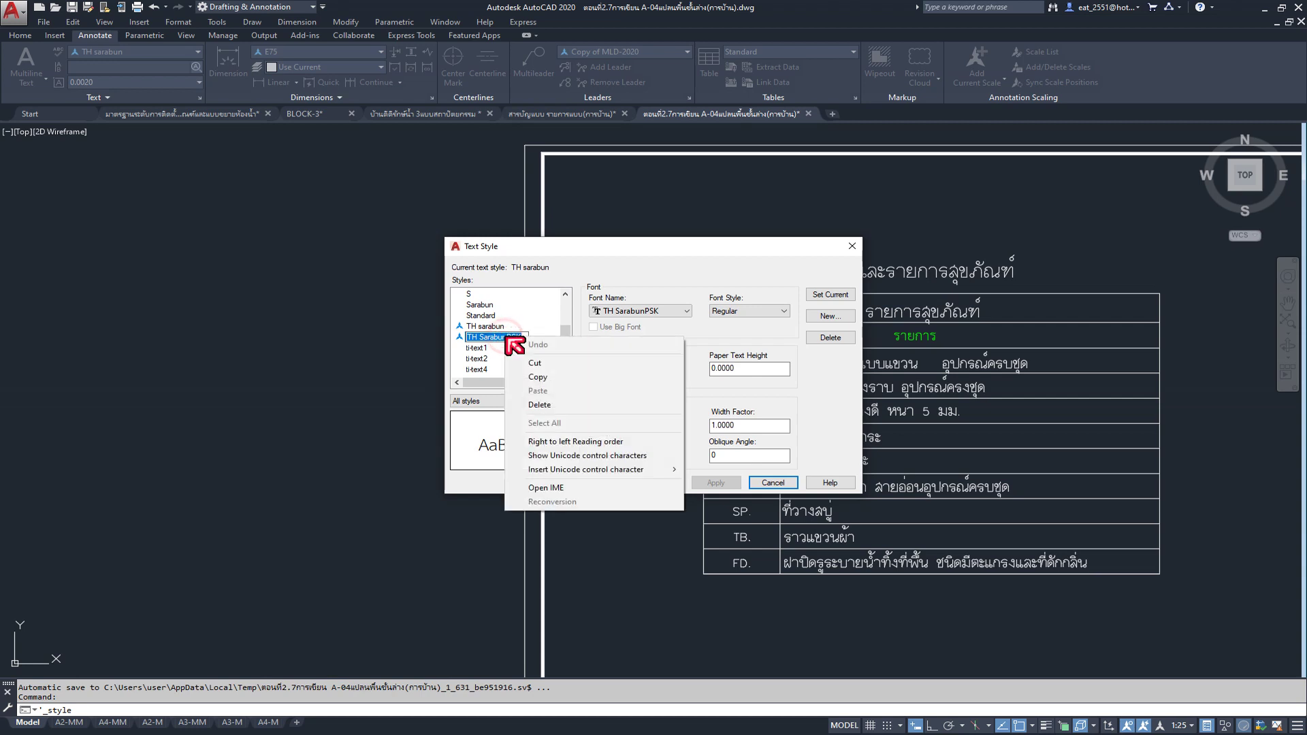
click(545, 379)
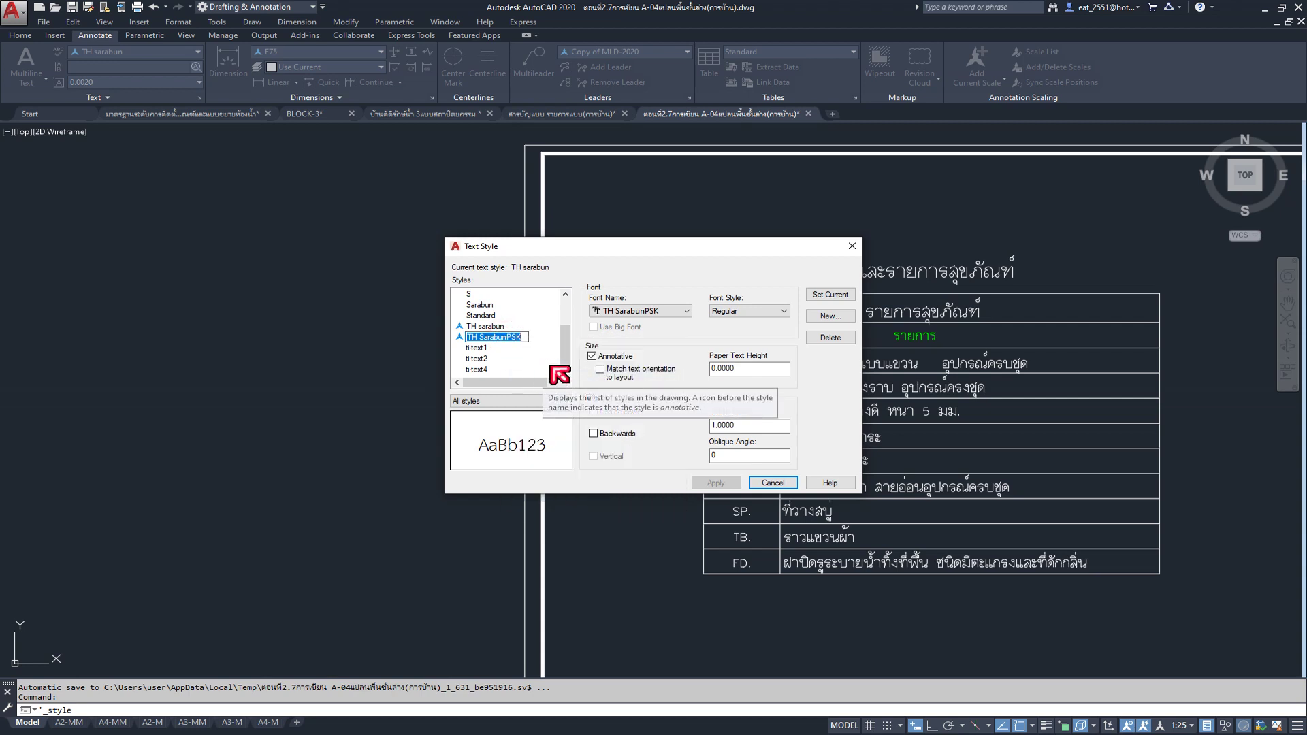
Step: Create TH SarabunPSK-1 with 0.0035 paper text height, apply it and make it current
click(842, 318)
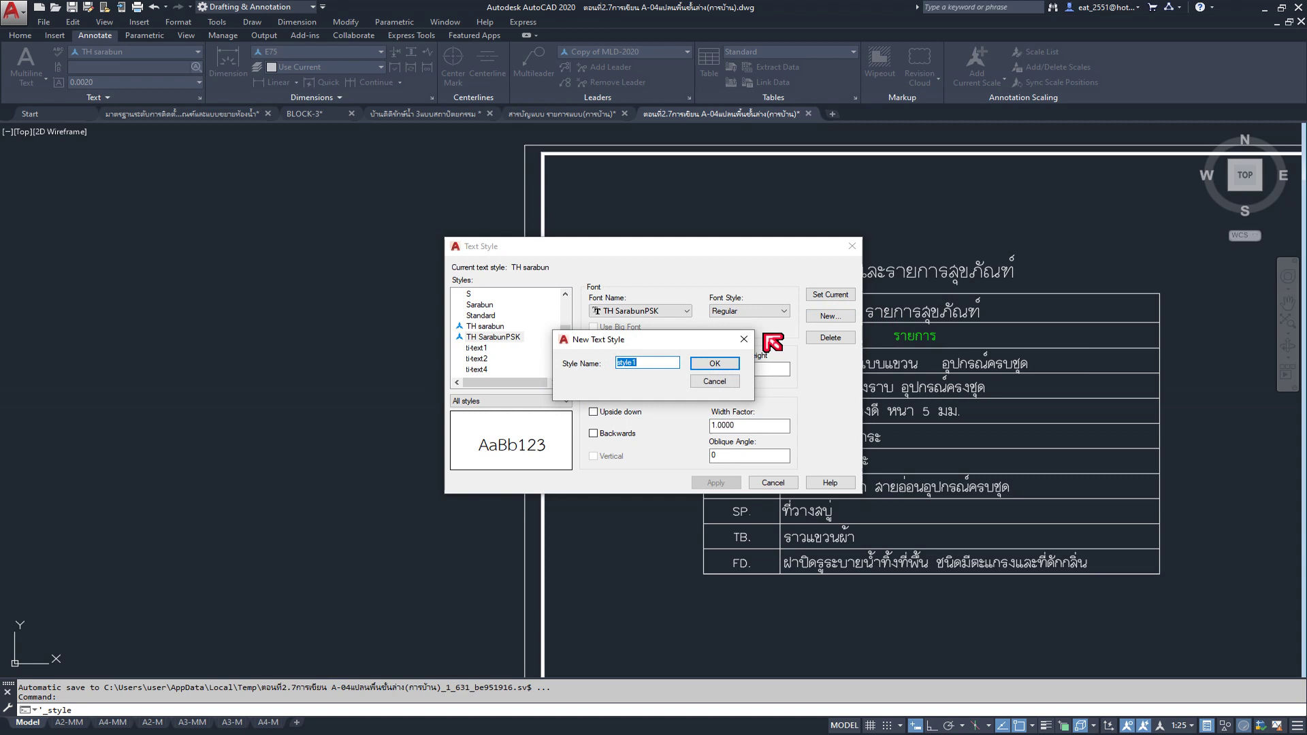
right_click(626, 366)
click(673, 418)
click(706, 364)
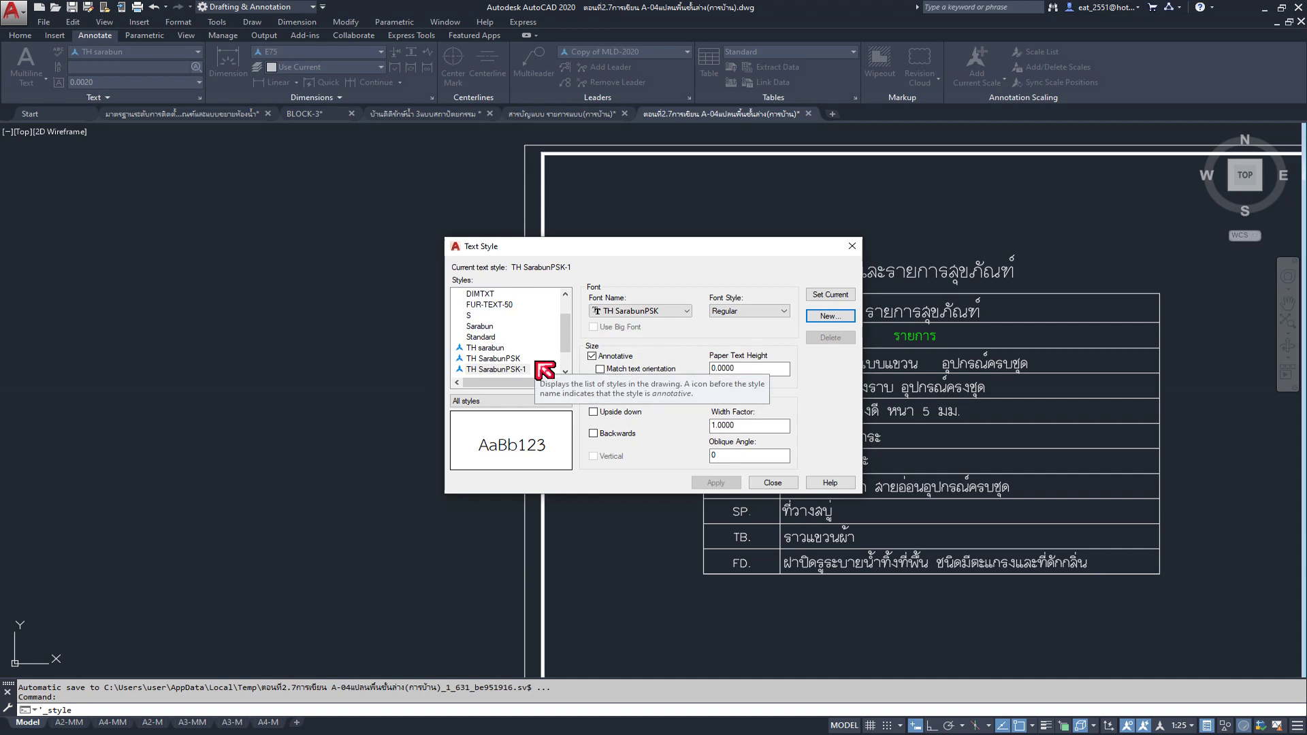
click(750, 368)
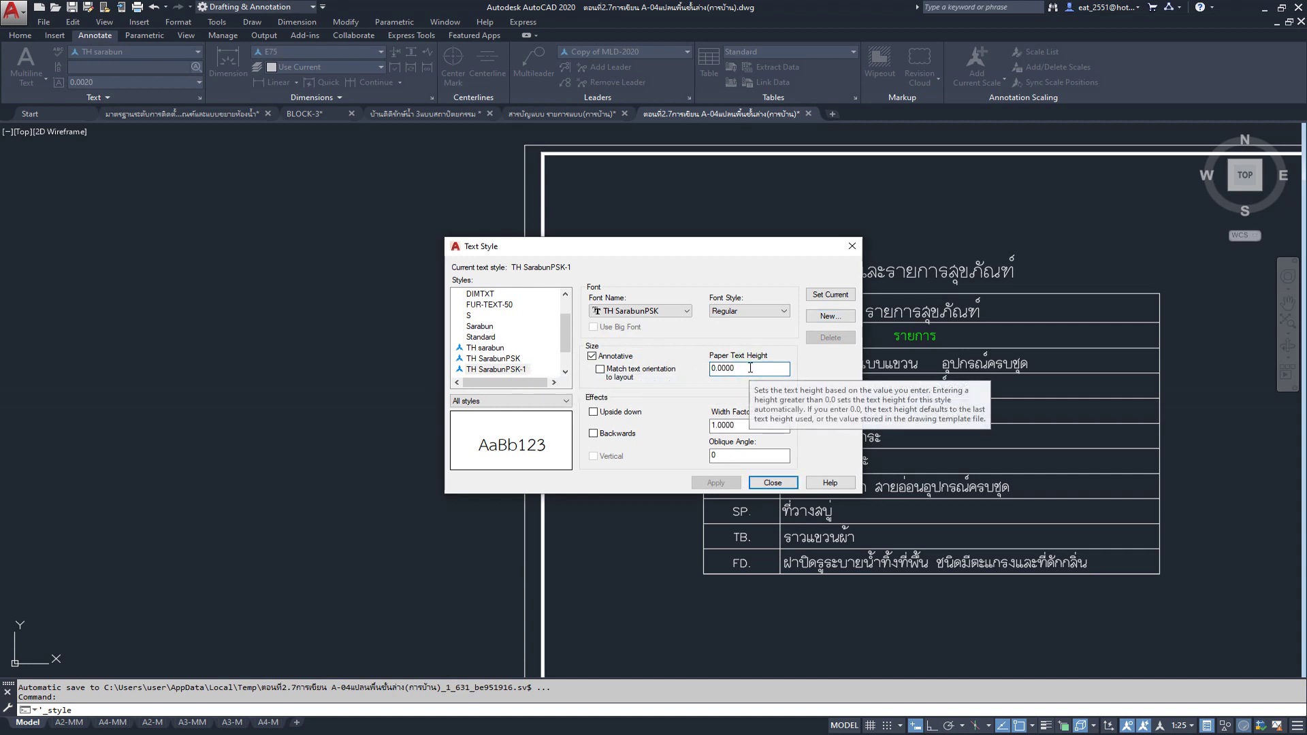
key(BackSpace)
text(35)
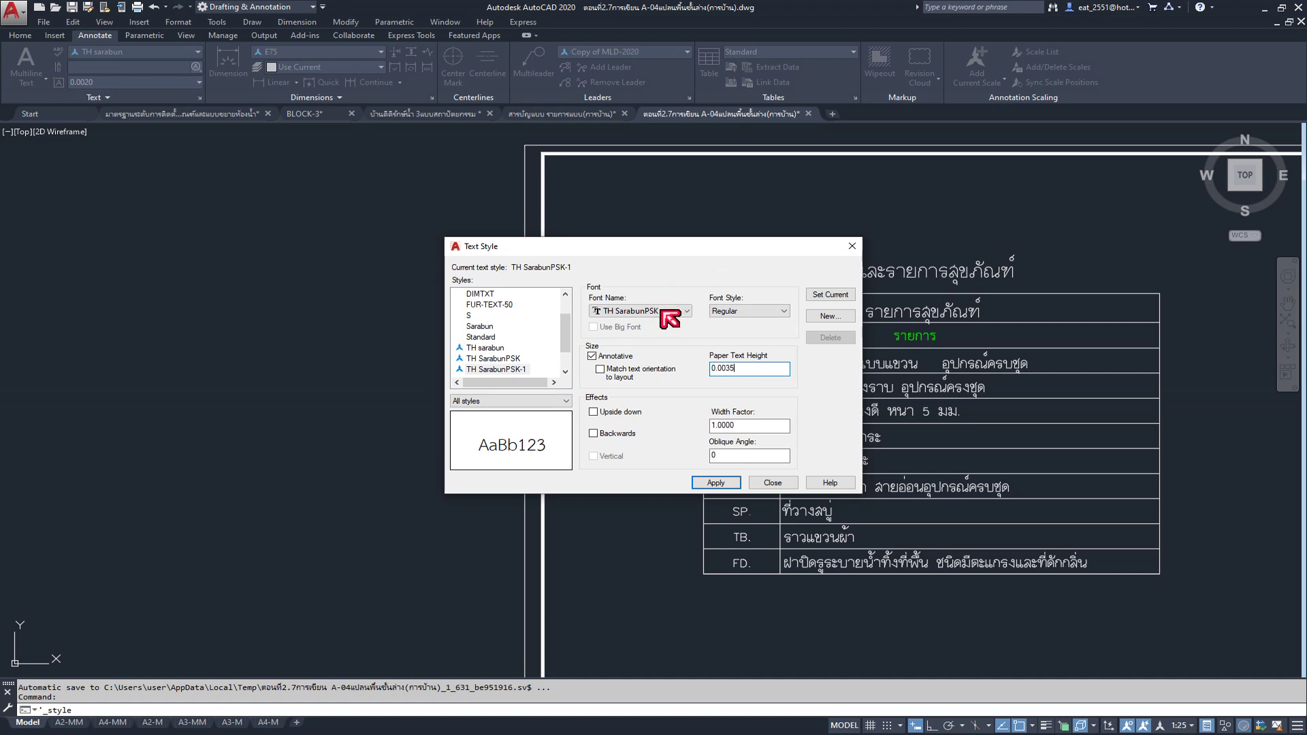
click(724, 480)
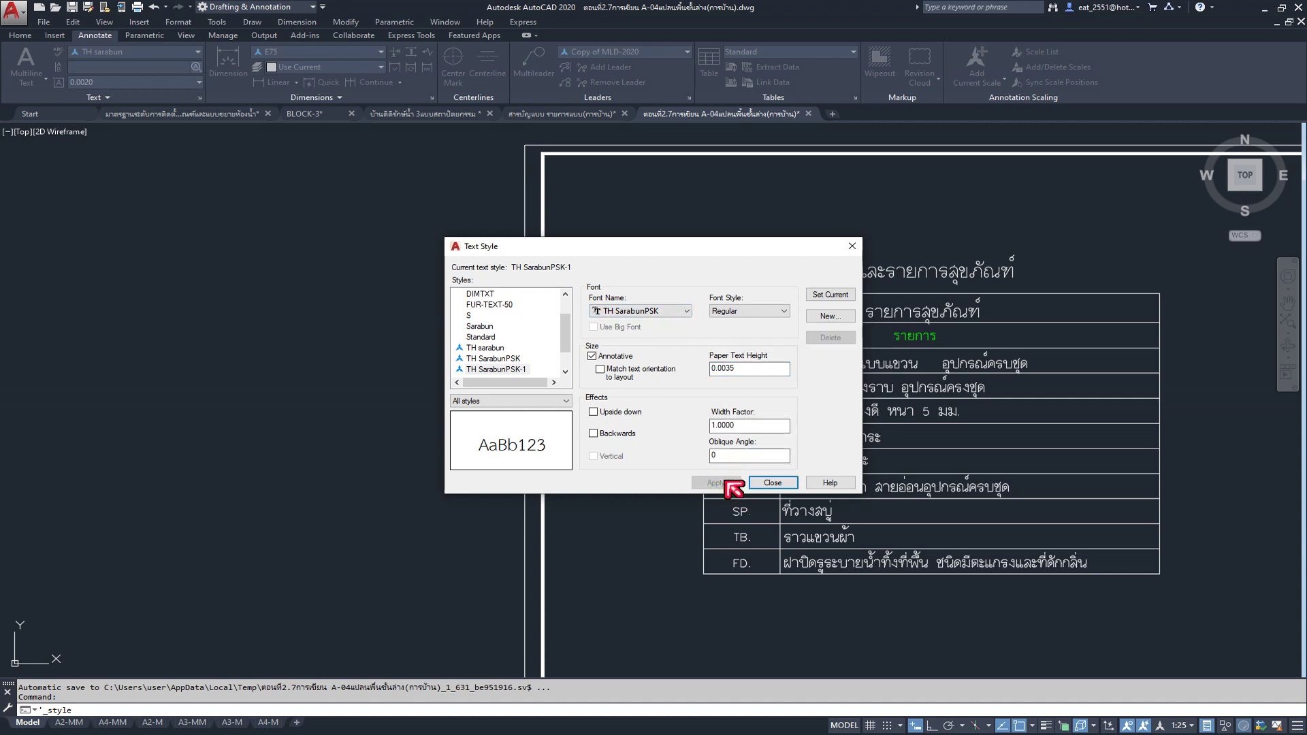
click(771, 481)
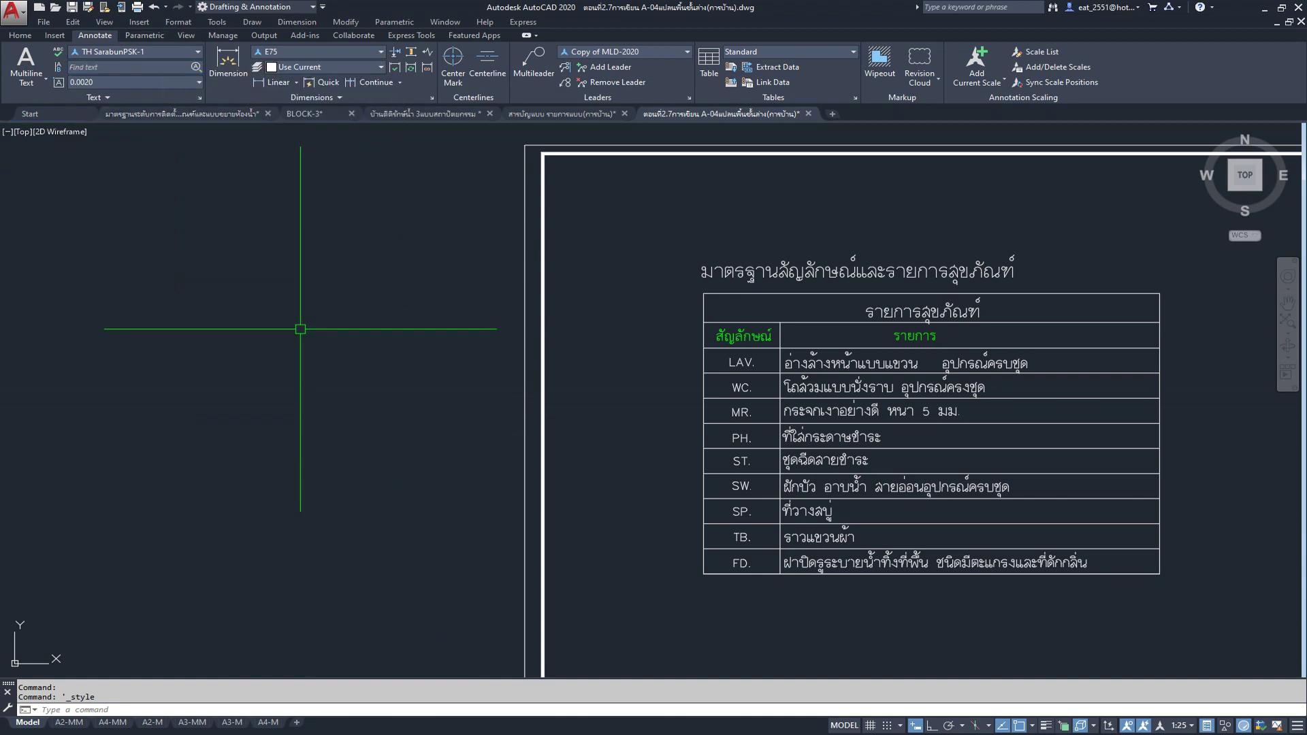
Step: Copy the table's สัญลักษณ์ heading to the empty space left of the sheet border
click(739, 337)
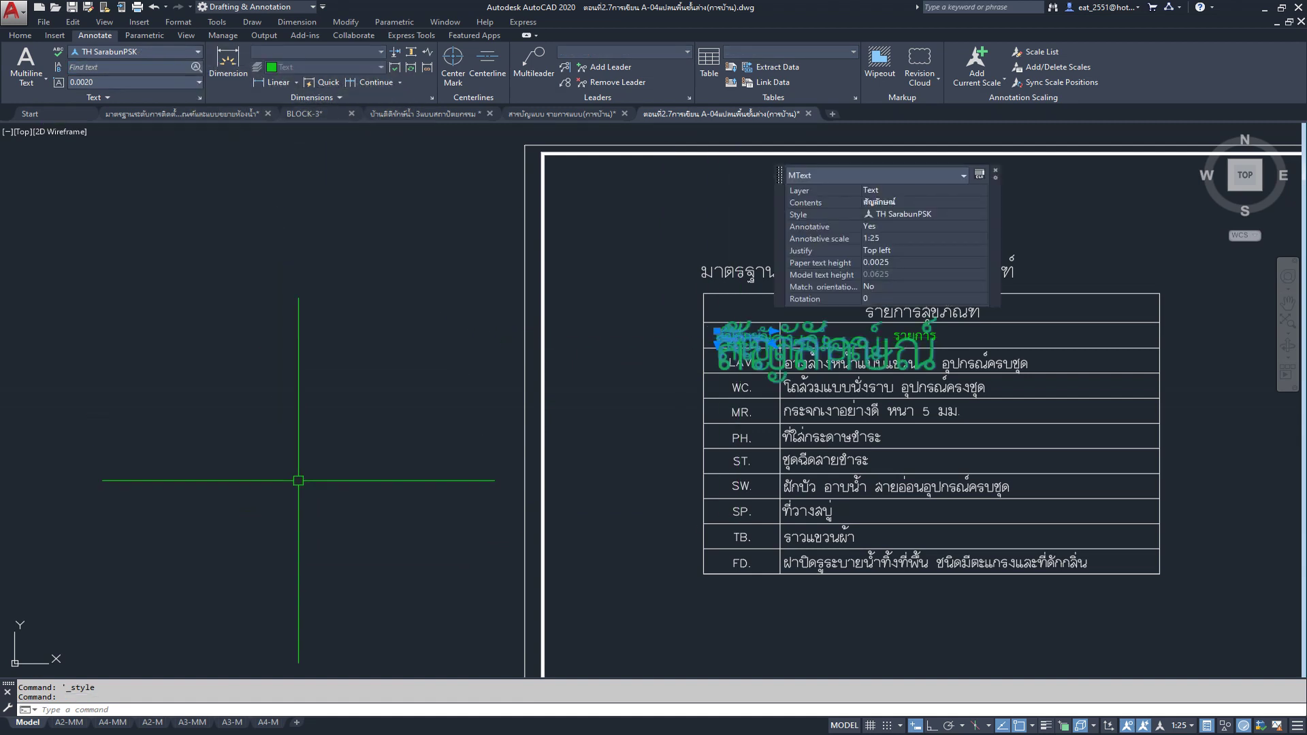
key(Escape)
click(741, 337)
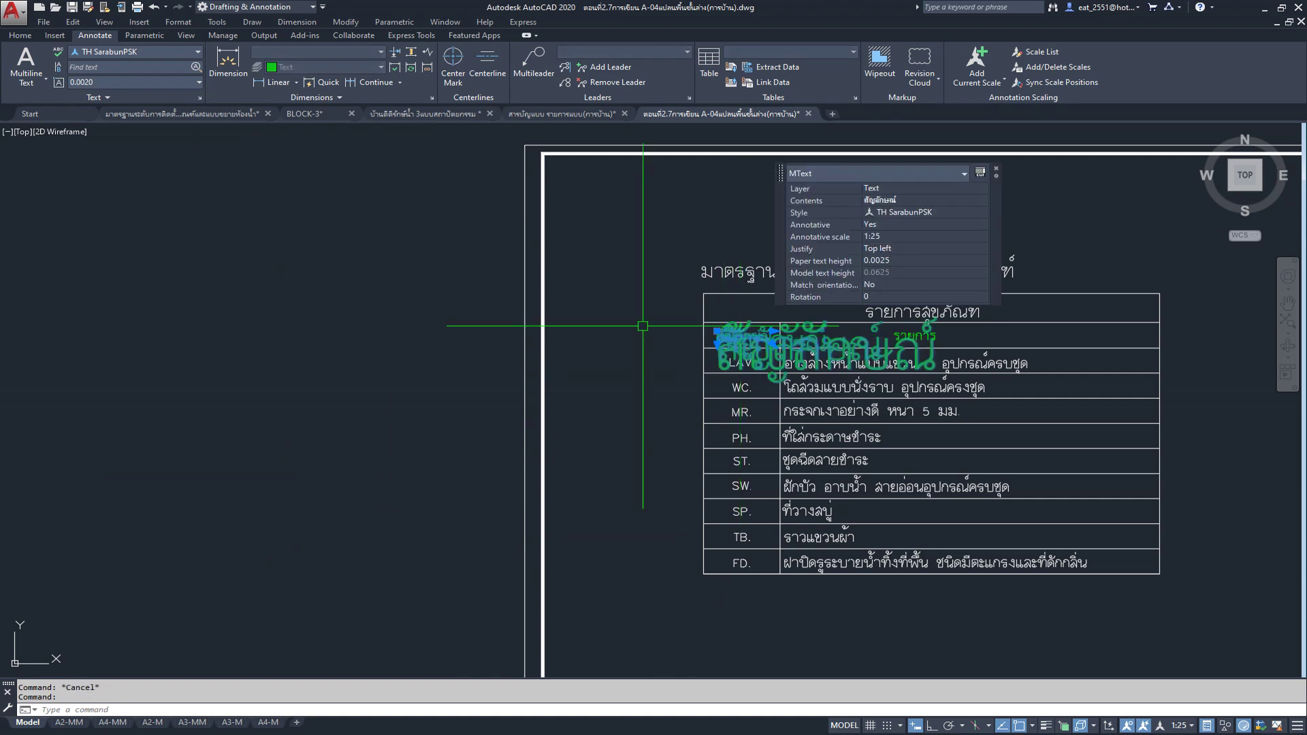
click(20, 35)
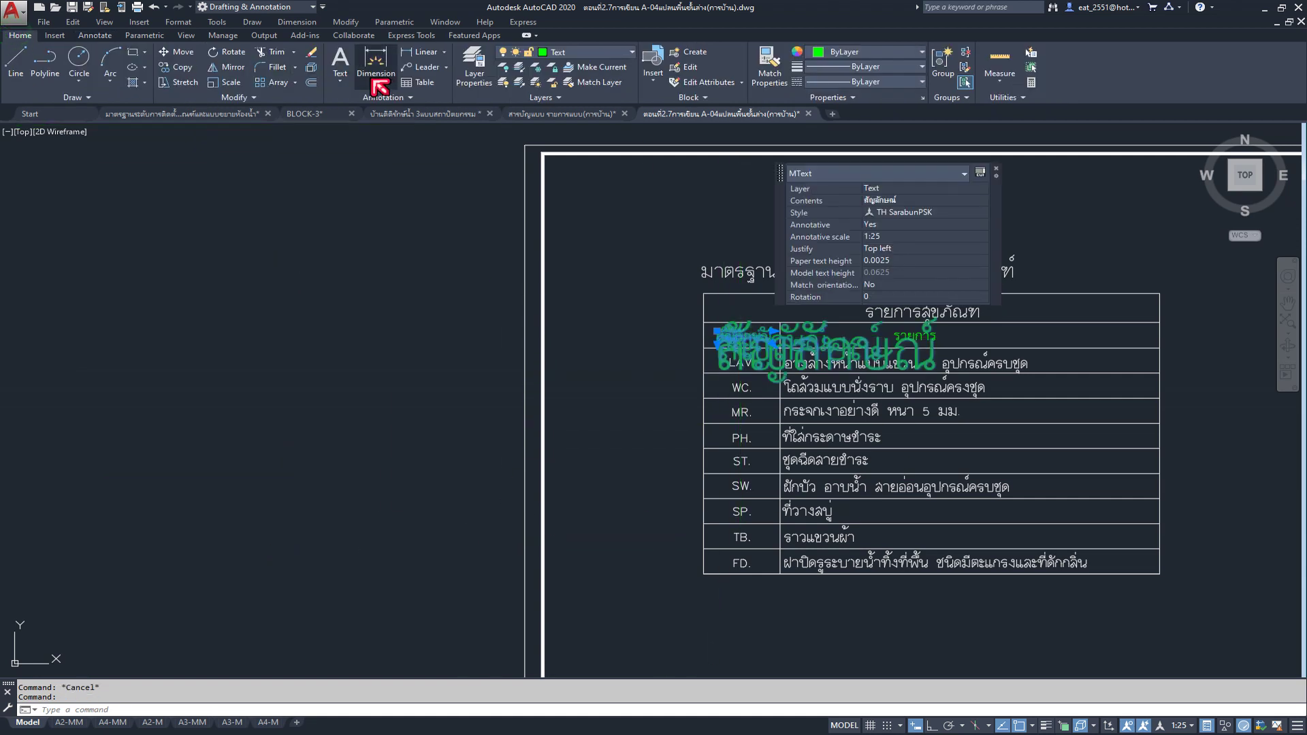
click(178, 67)
click(456, 403)
click(379, 402)
key(Escape)
mouse_move(302, 386)
middle_down()
mouse_move(513, 420)
mouse_move(432, 419)
middle_up()
Step: Select the copied สัญลักษณ์ label and bring up the text style list offering TH SarabunPSK-1
click(429, 355)
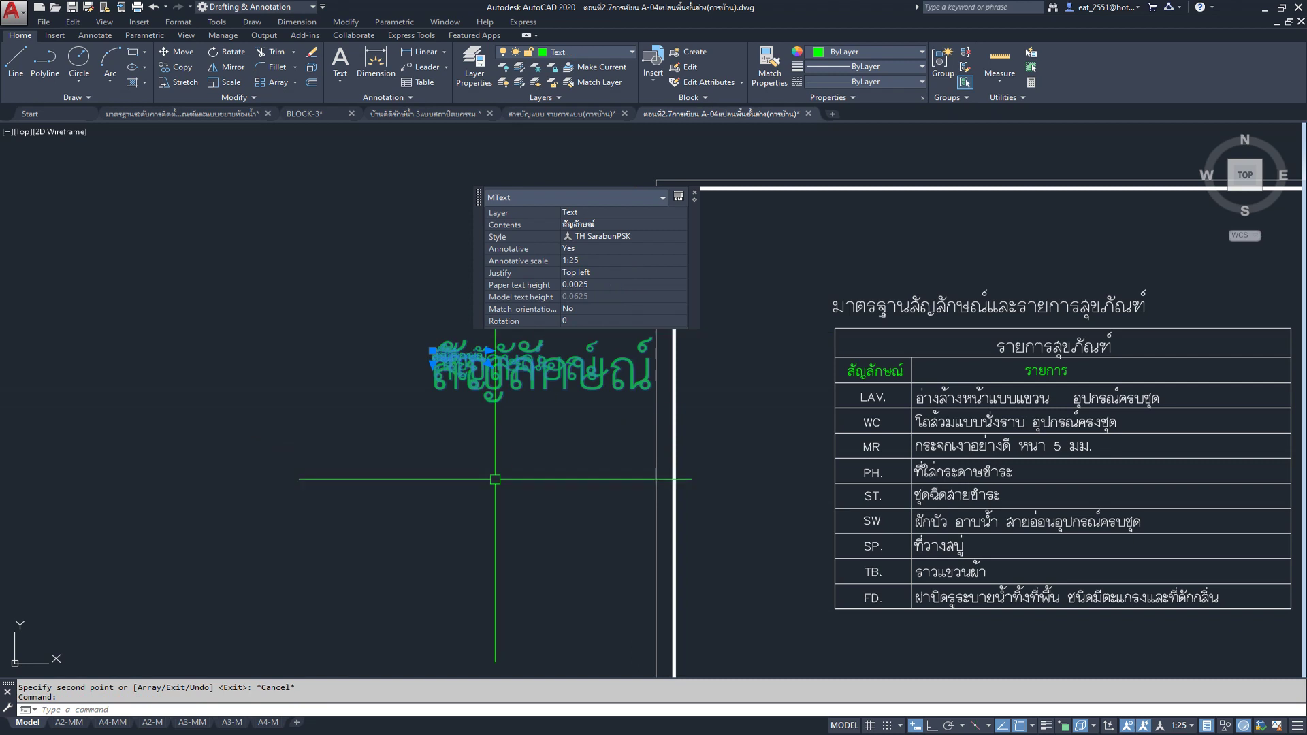
key(Escape)
click(482, 350)
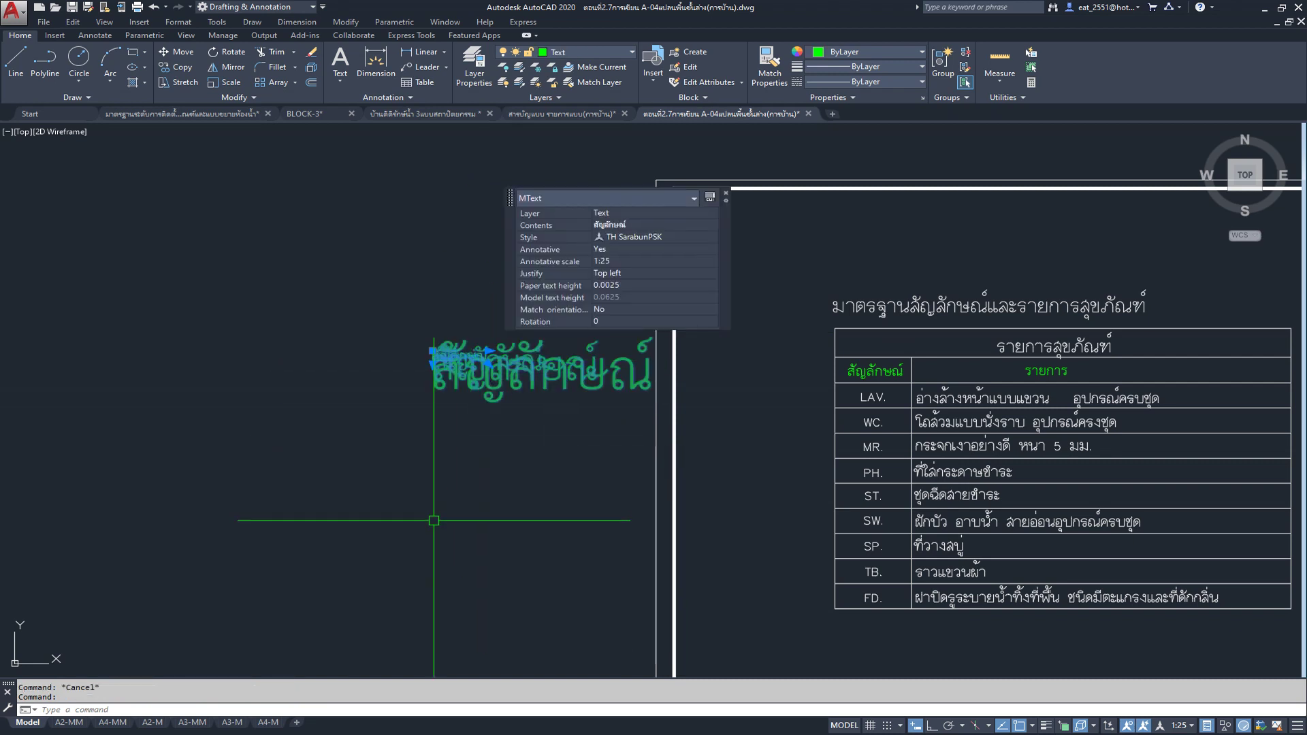
click(95, 35)
click(197, 51)
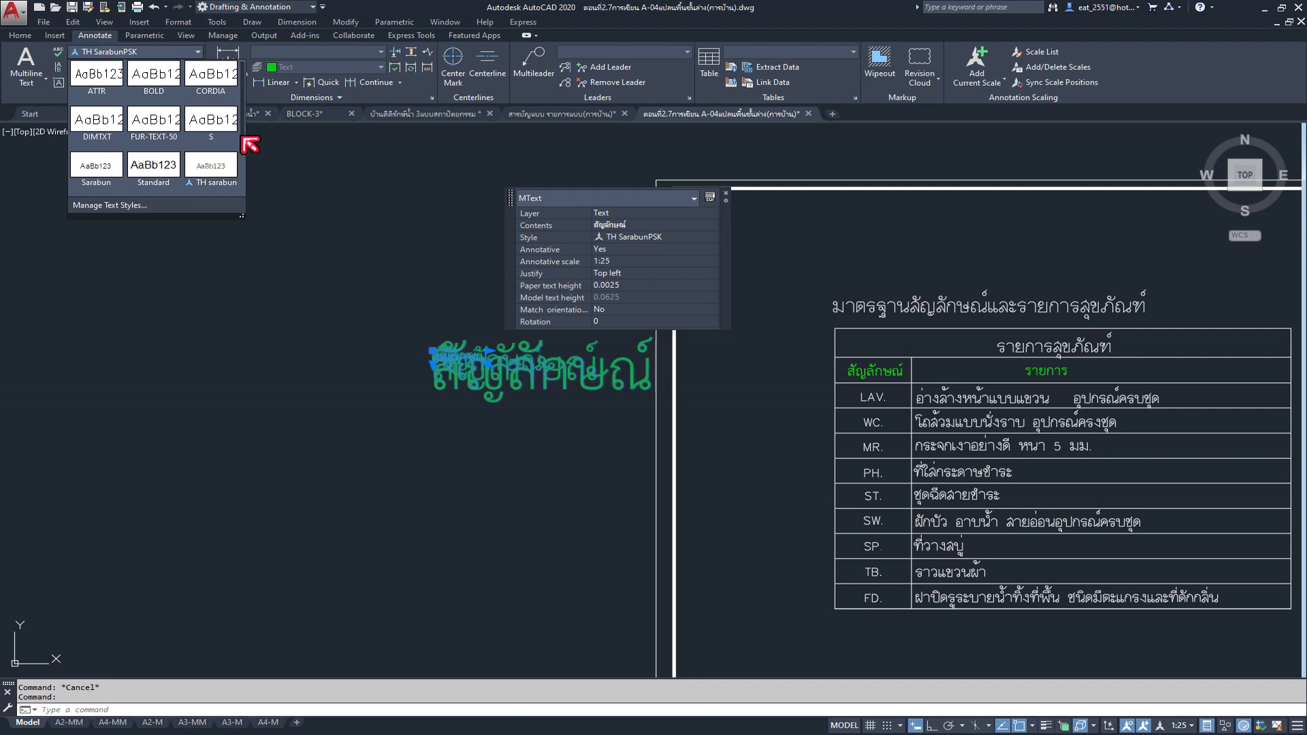
drag(245, 135, 248, 209)
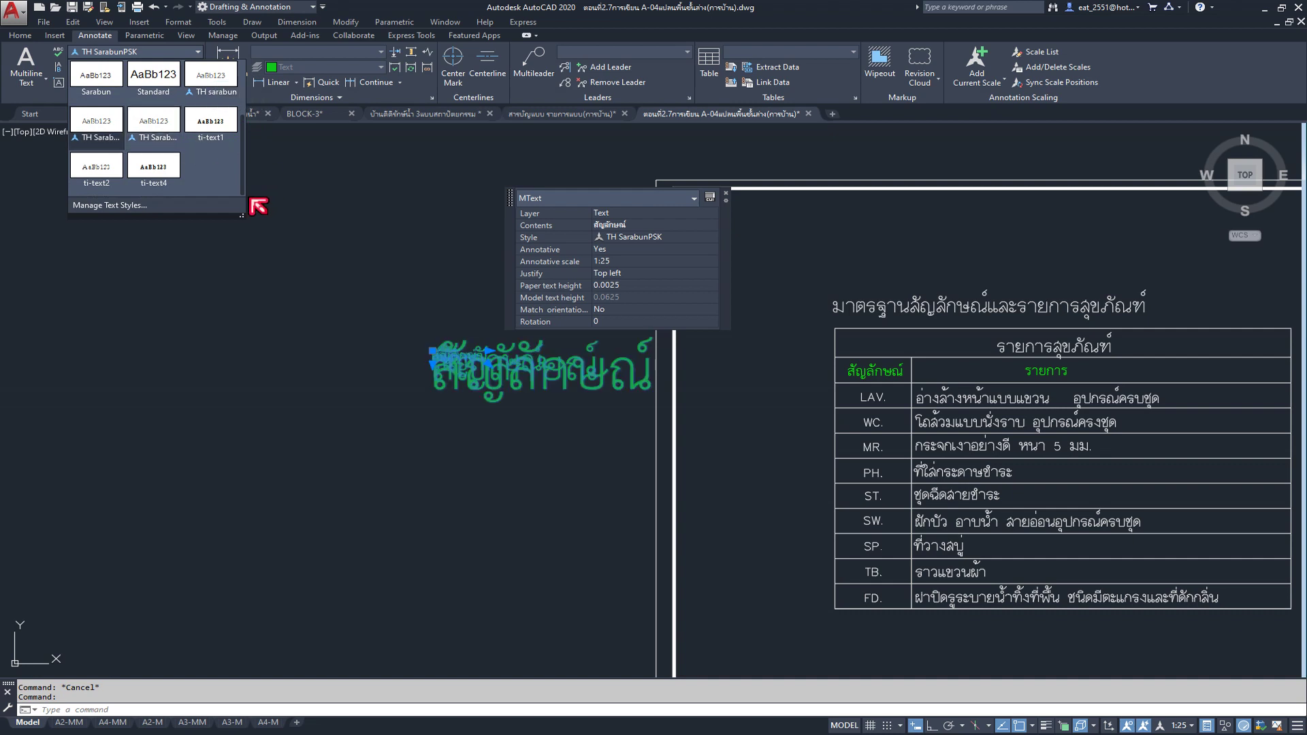
Step: Apply TH SarabunPSK-1 to the copied label and compare its properties with the table heading
click(168, 127)
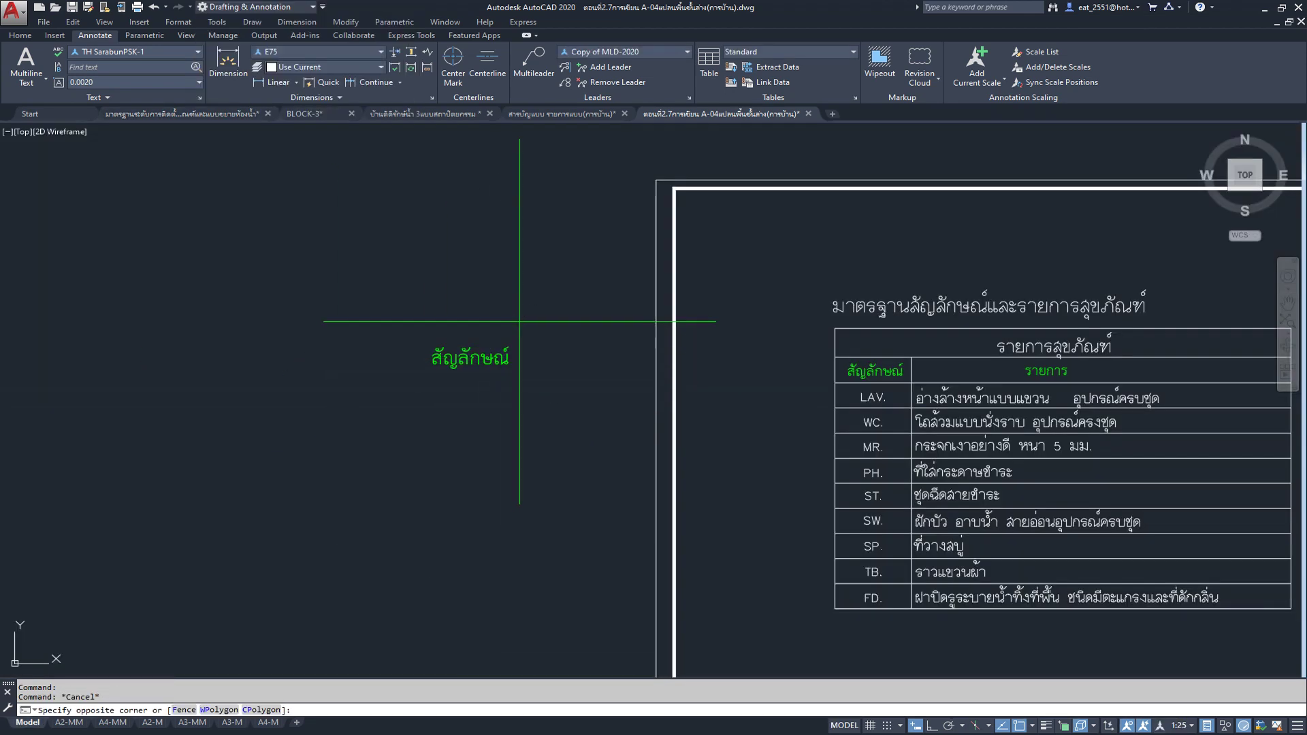
click(389, 436)
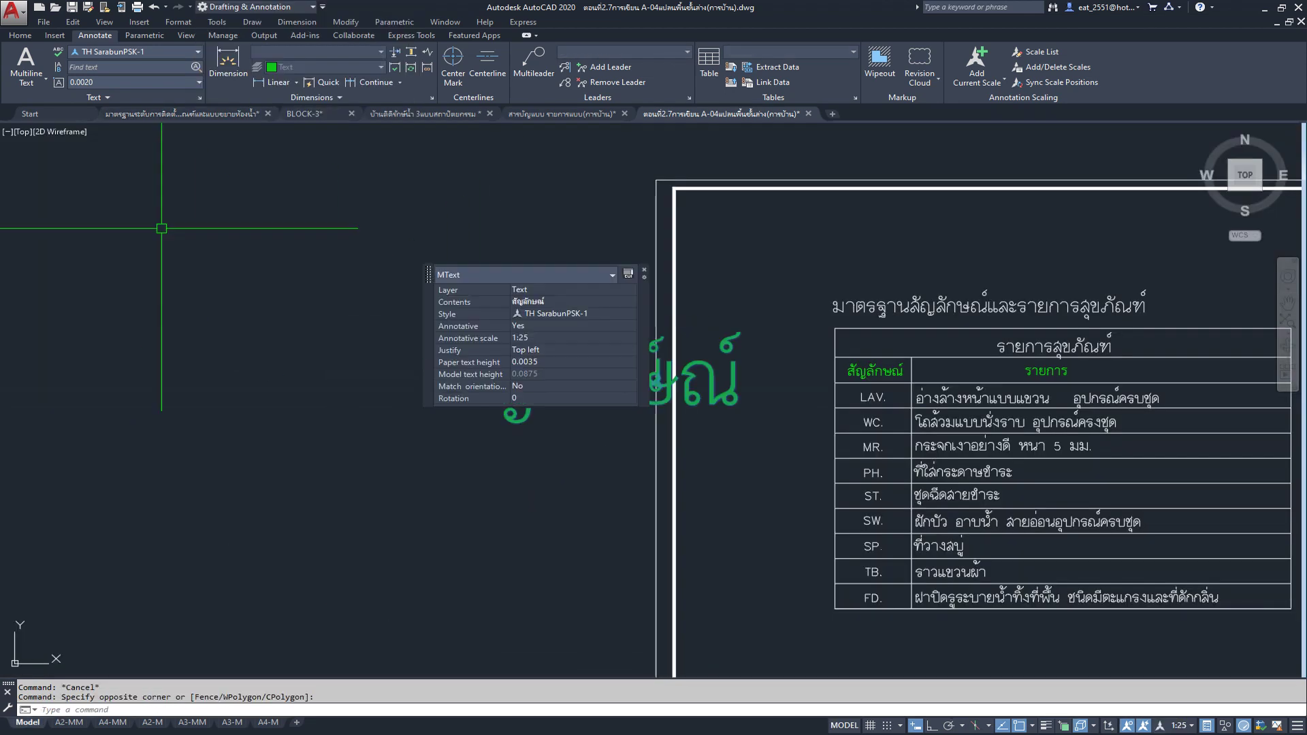
click(1207, 725)
key(Escape)
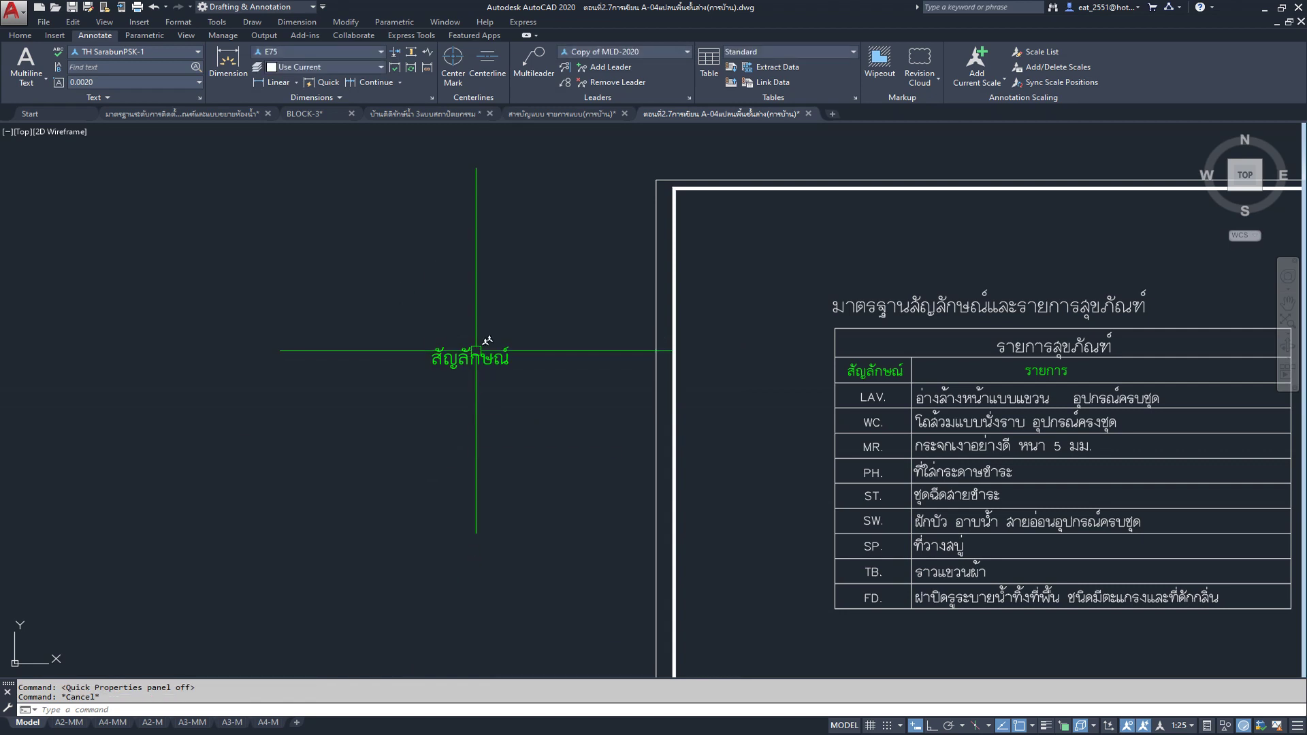
mouse_move(498, 359)
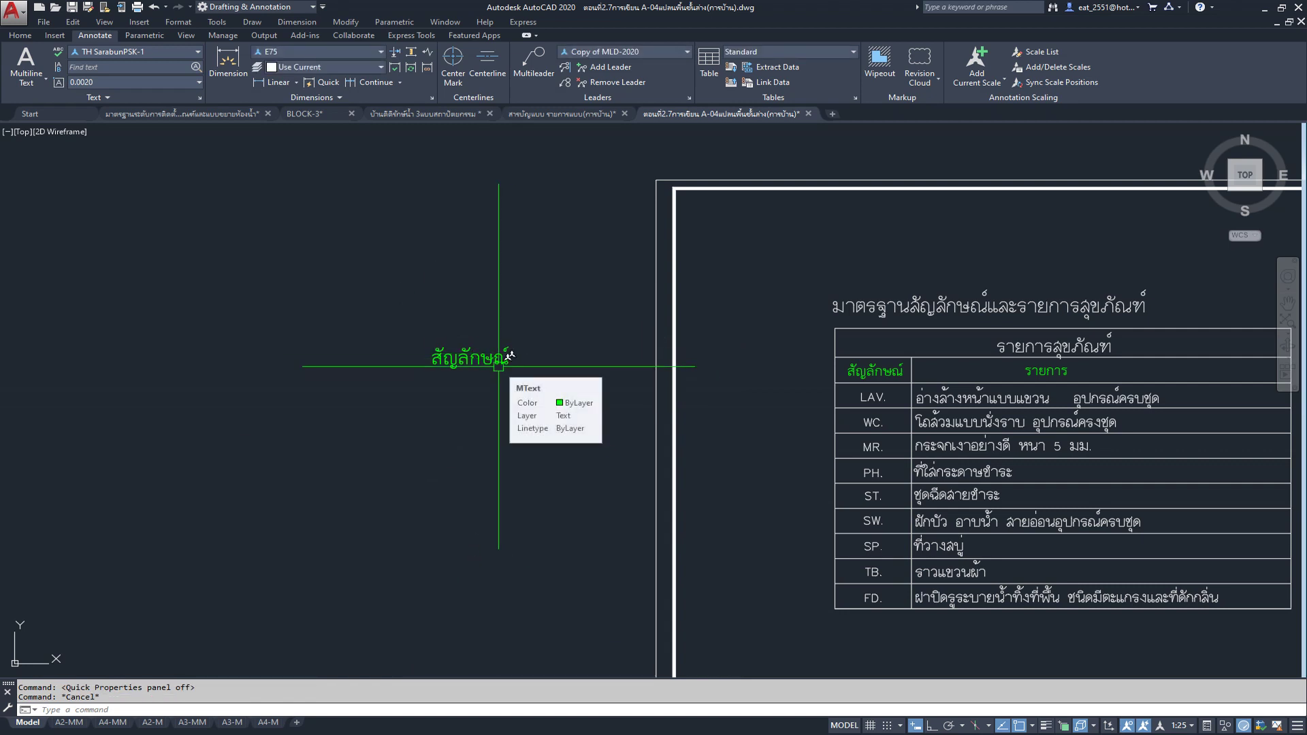
click(498, 366)
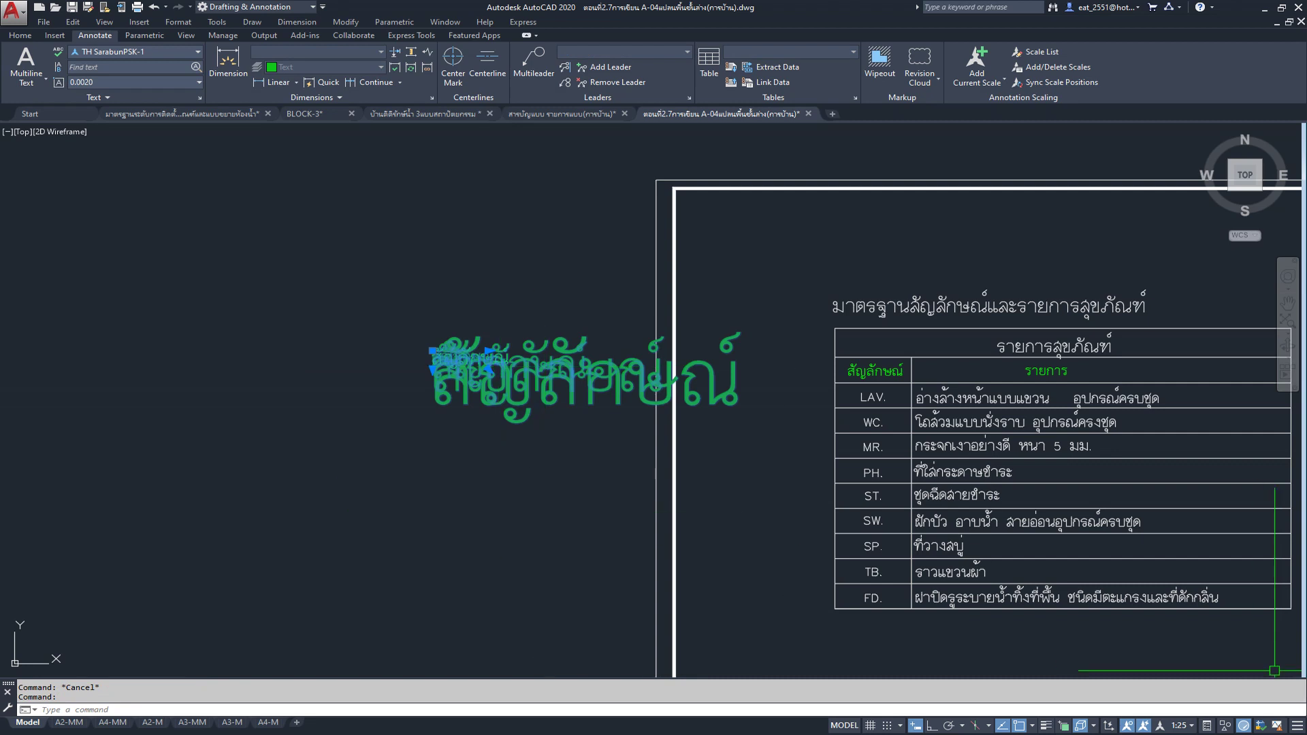
click(1223, 726)
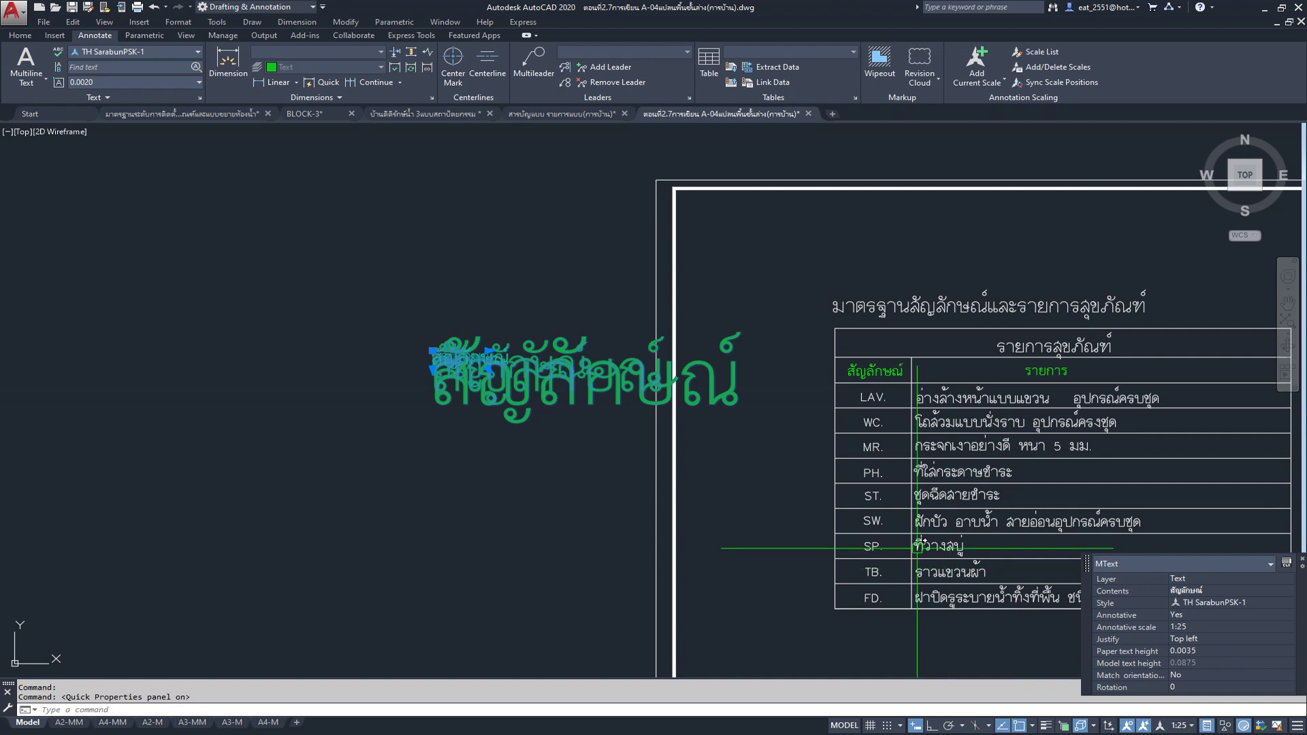
key(Escape)
click(435, 352)
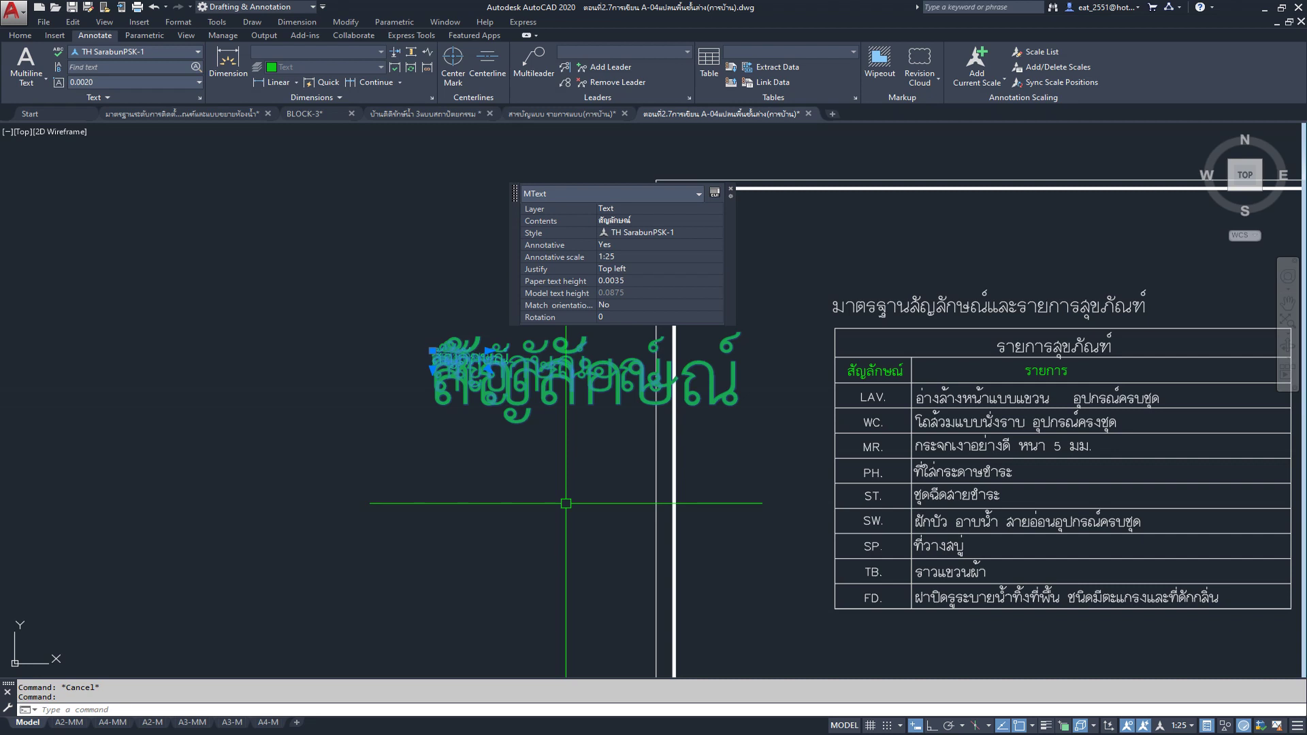
key(Escape)
click(878, 372)
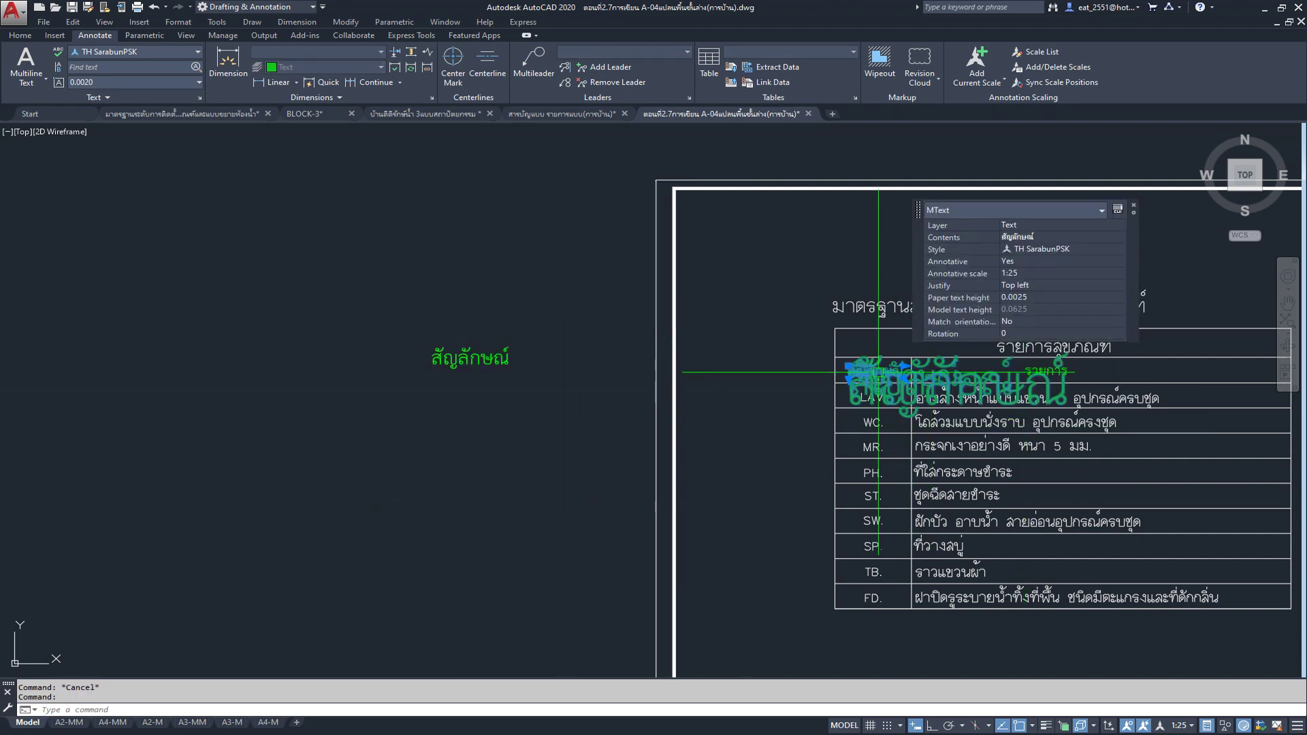
key(Escape)
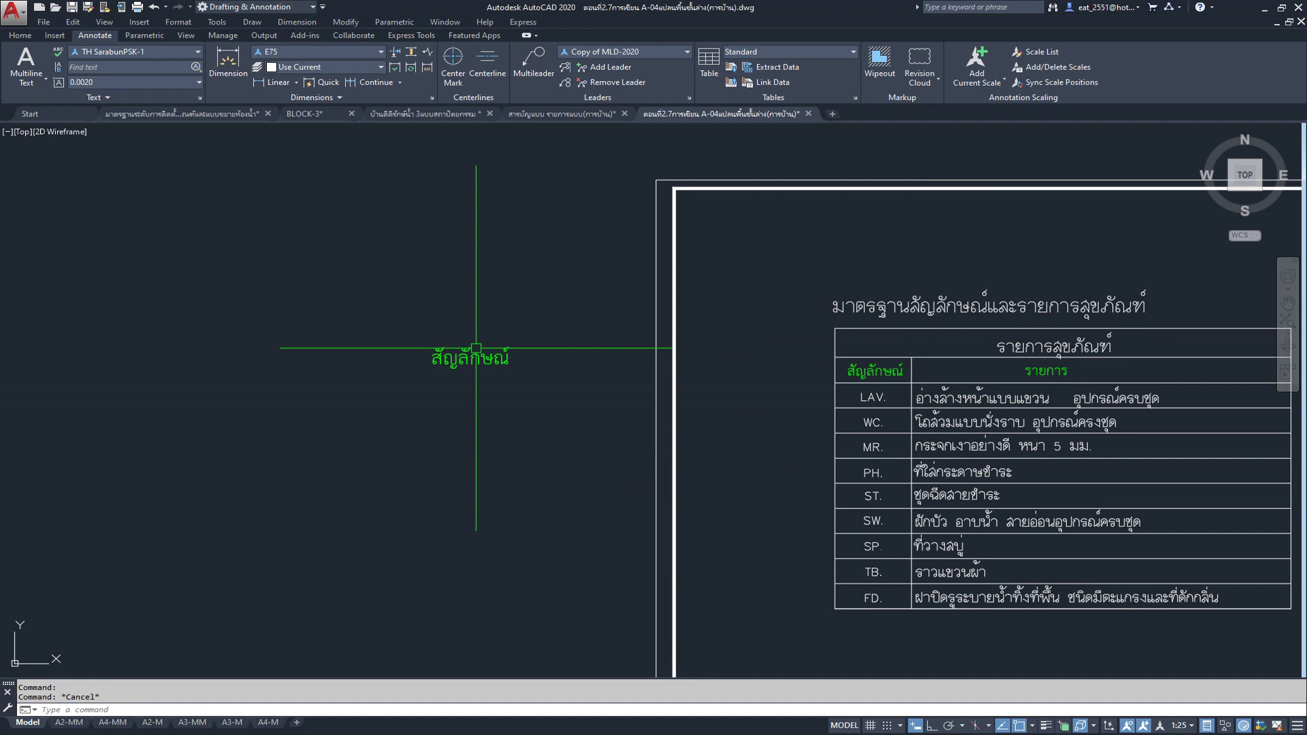
mouse_move(469, 358)
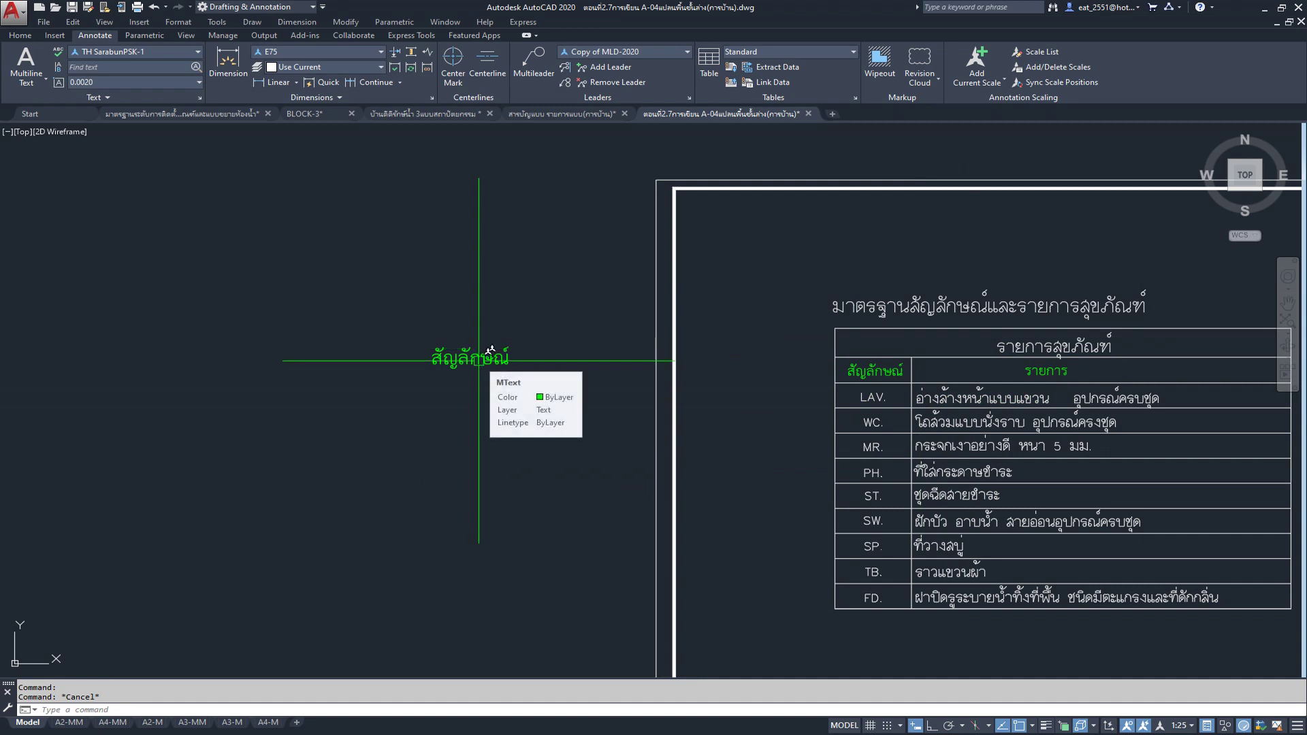
Step: Switch the copied สัญลักษณ์ label to Sarabun, then back to TH SarabunPSK-1
click(490, 352)
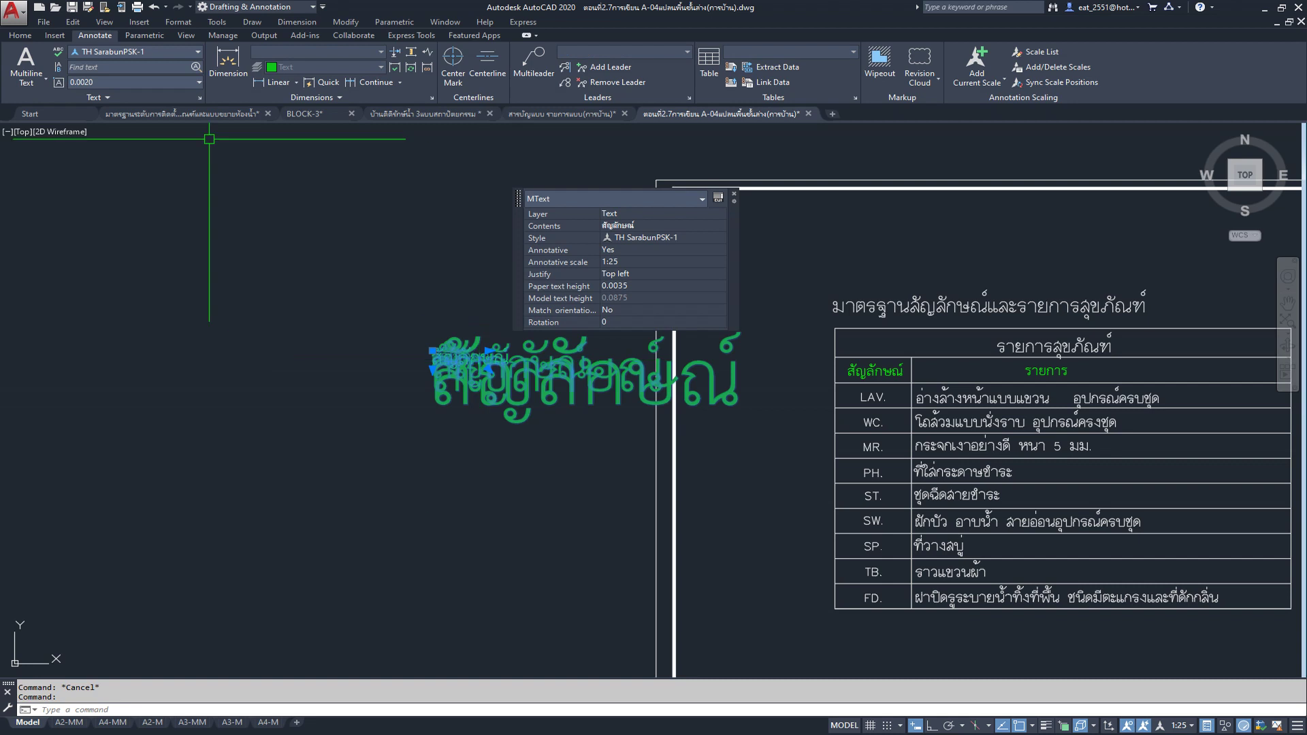
click(197, 52)
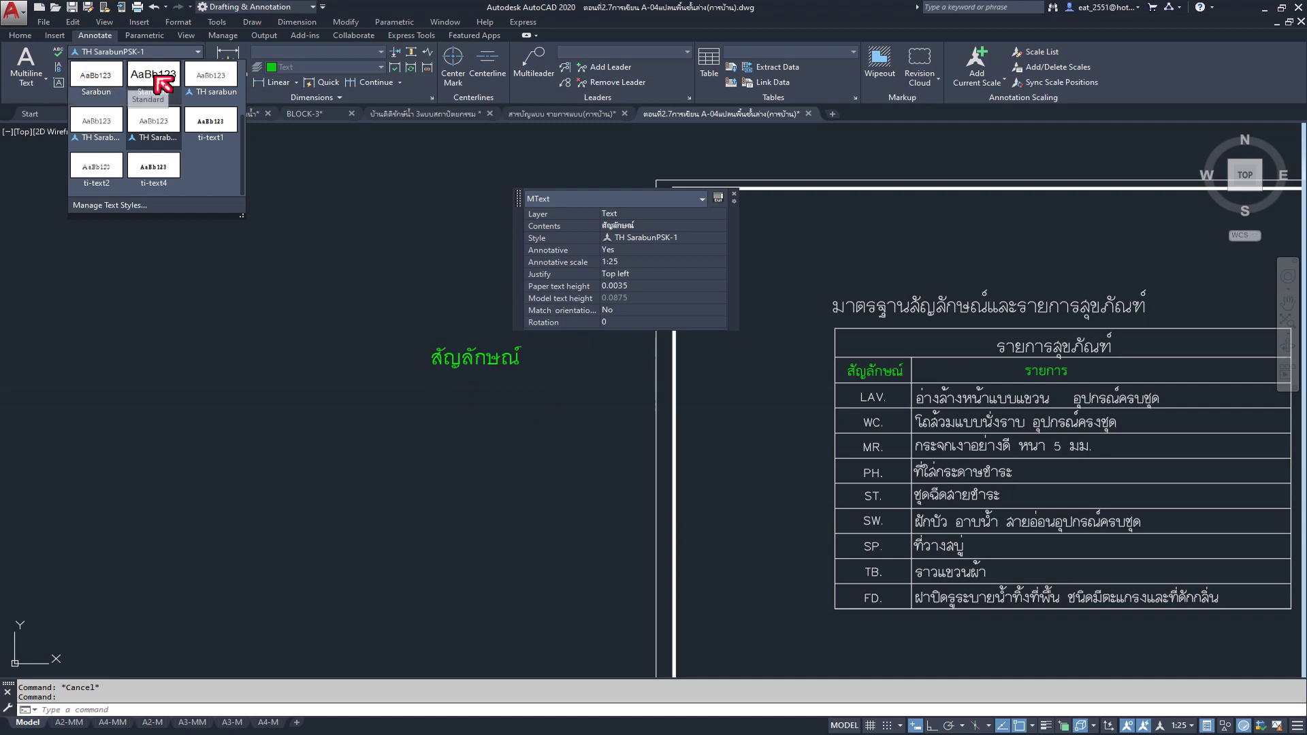
click(89, 82)
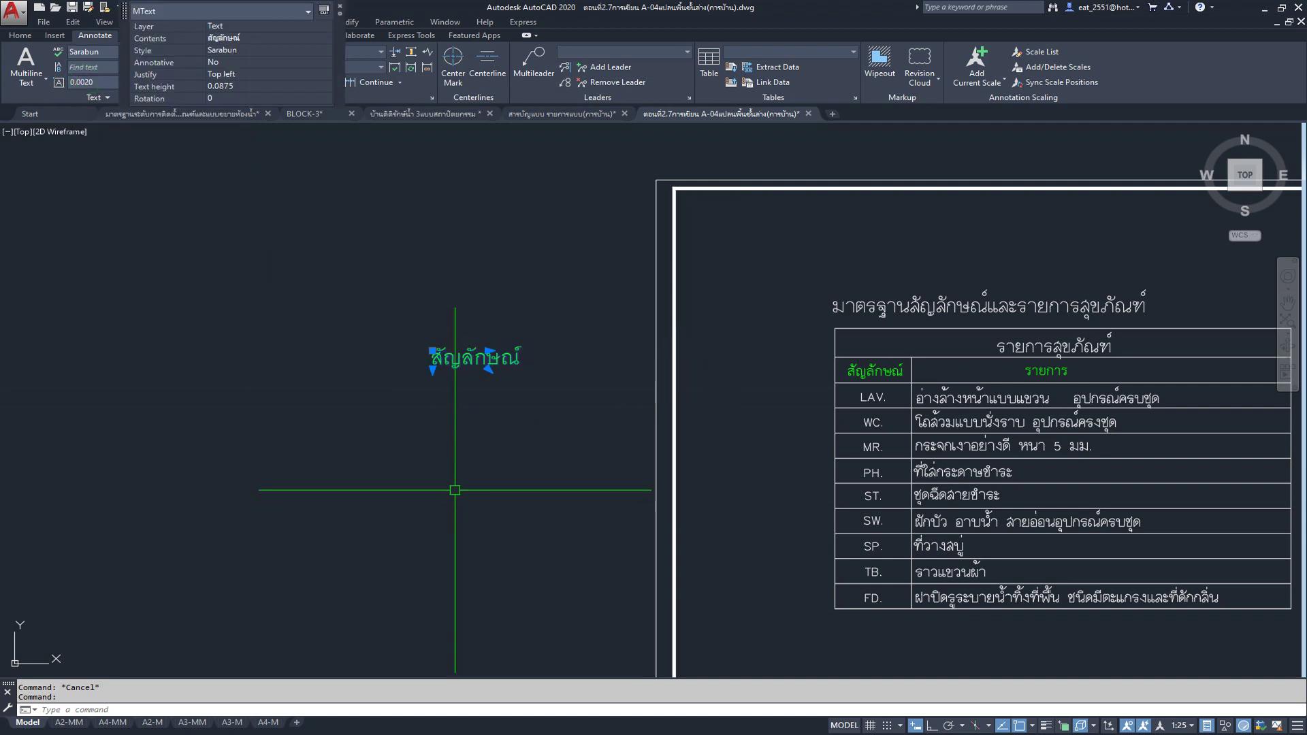
key(Escape)
click(483, 369)
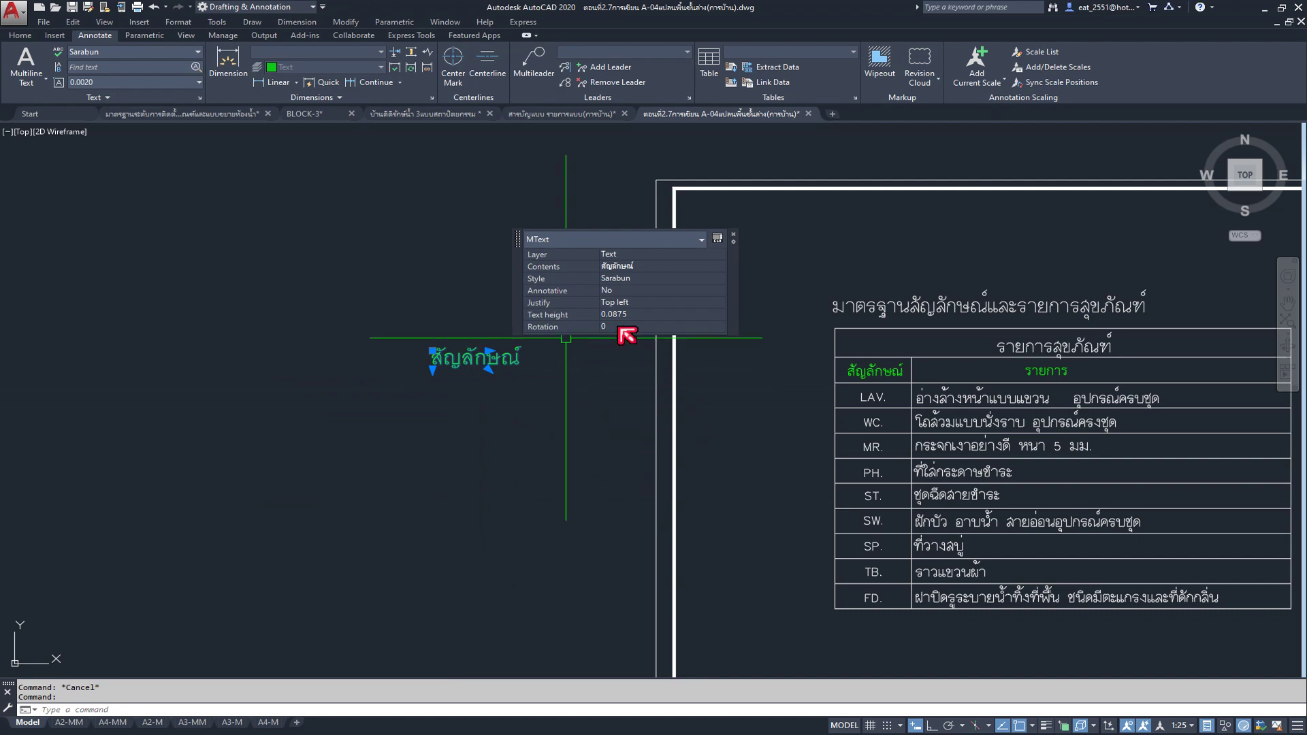
click(165, 53)
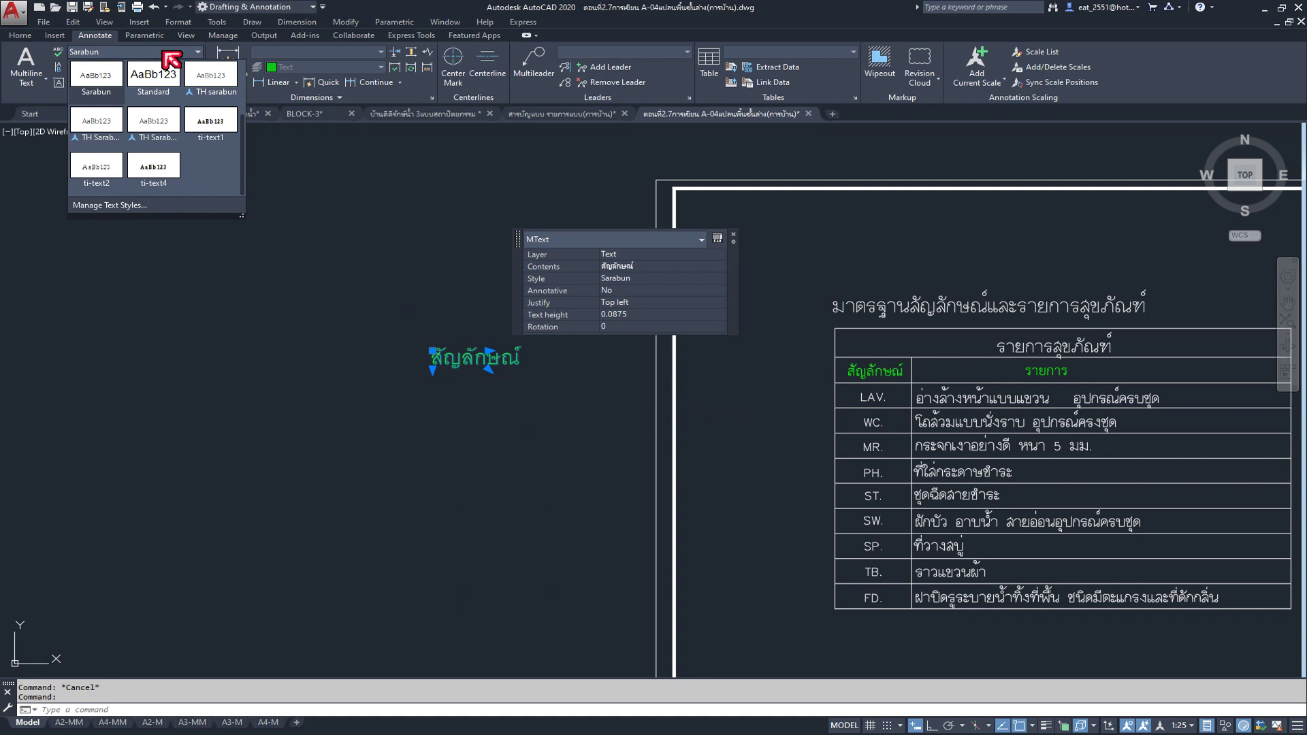
click(159, 122)
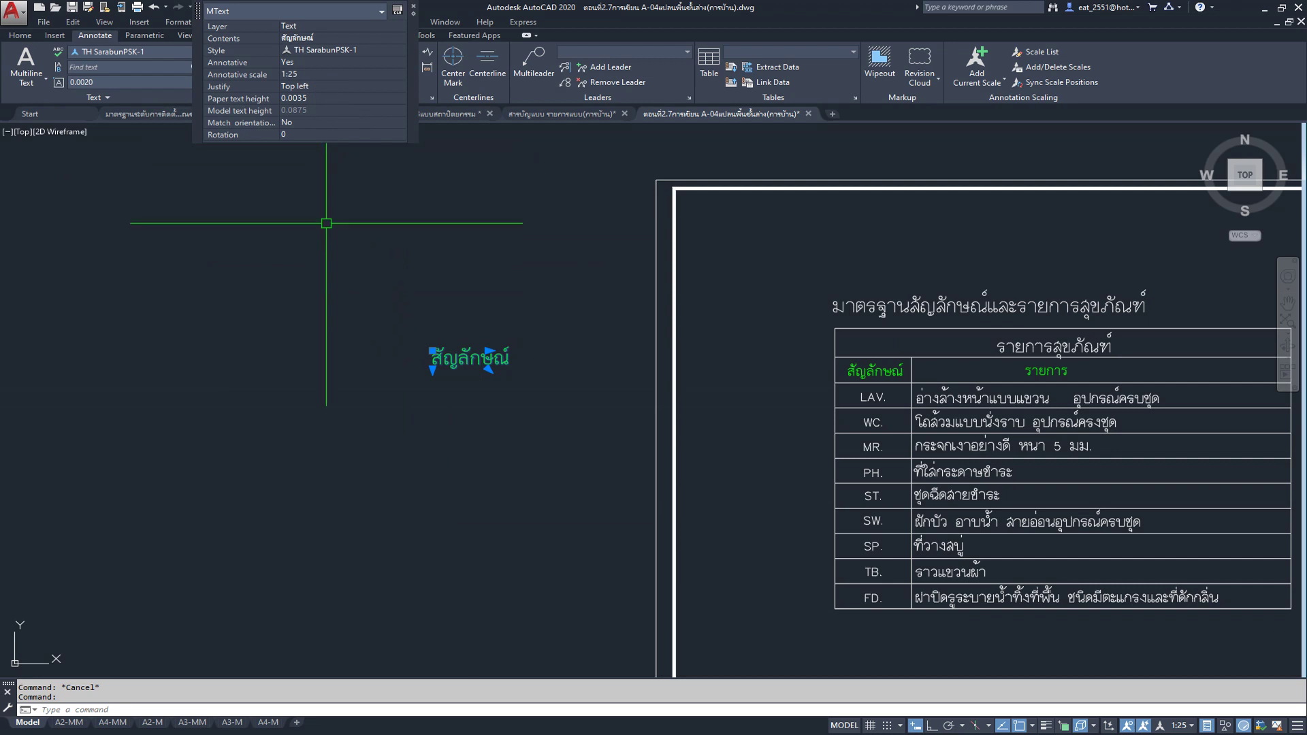
key(Escape)
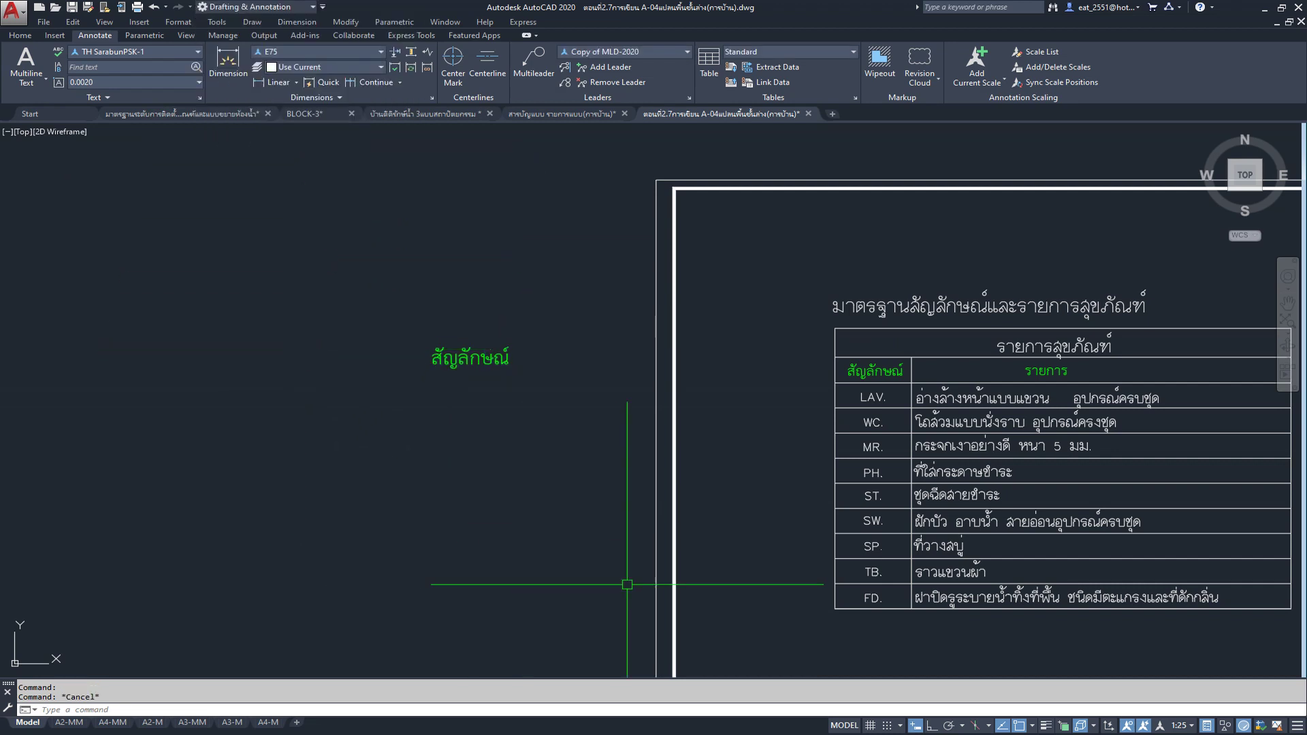
Step: Set the annotation scale to 1:75 and move the enlarged สัญลักษณ์ label further left
click(1191, 726)
click(1201, 572)
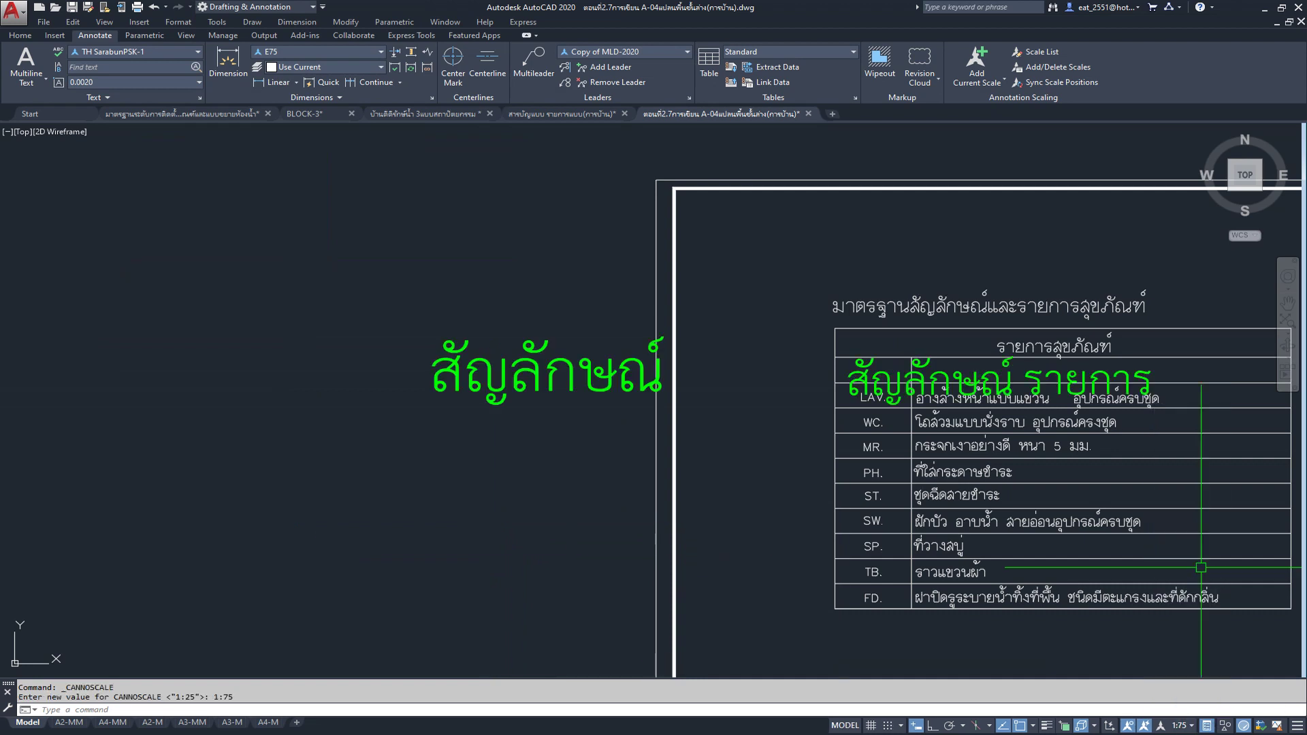
click(594, 373)
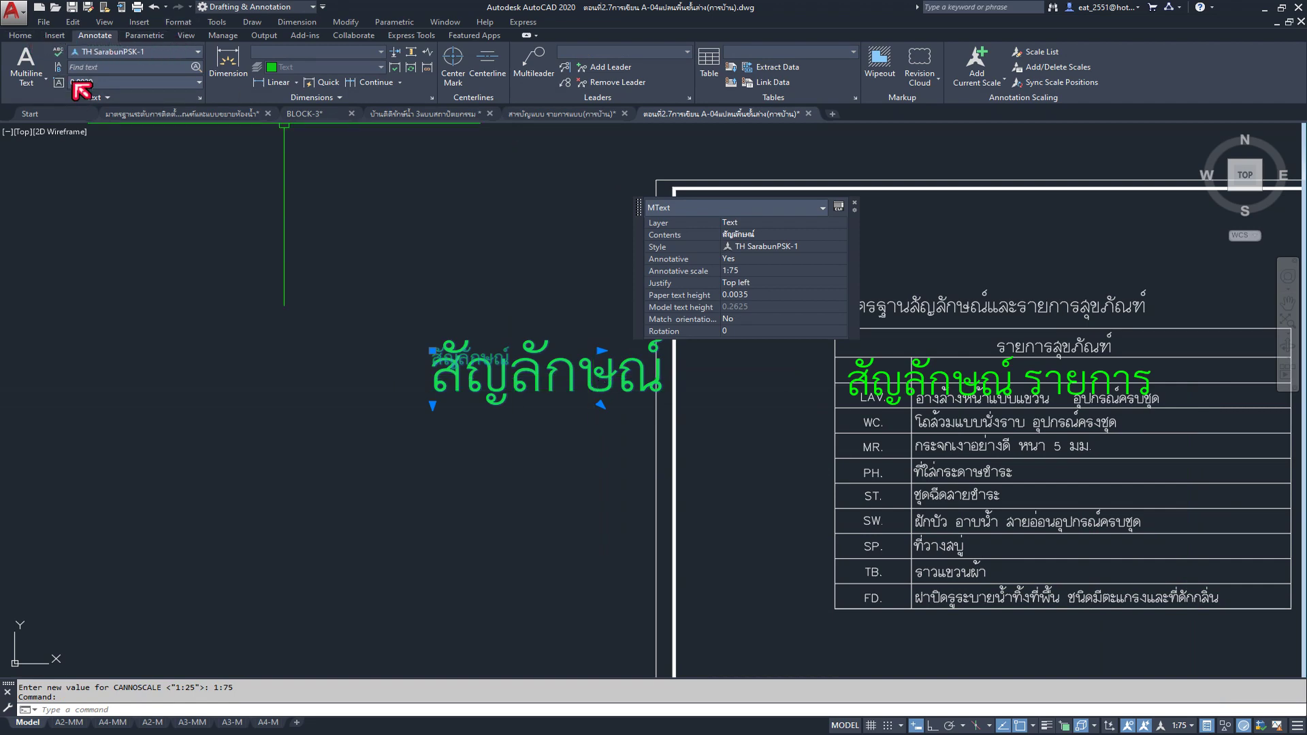
click(52, 28)
click(380, 197)
click(184, 327)
click(20, 35)
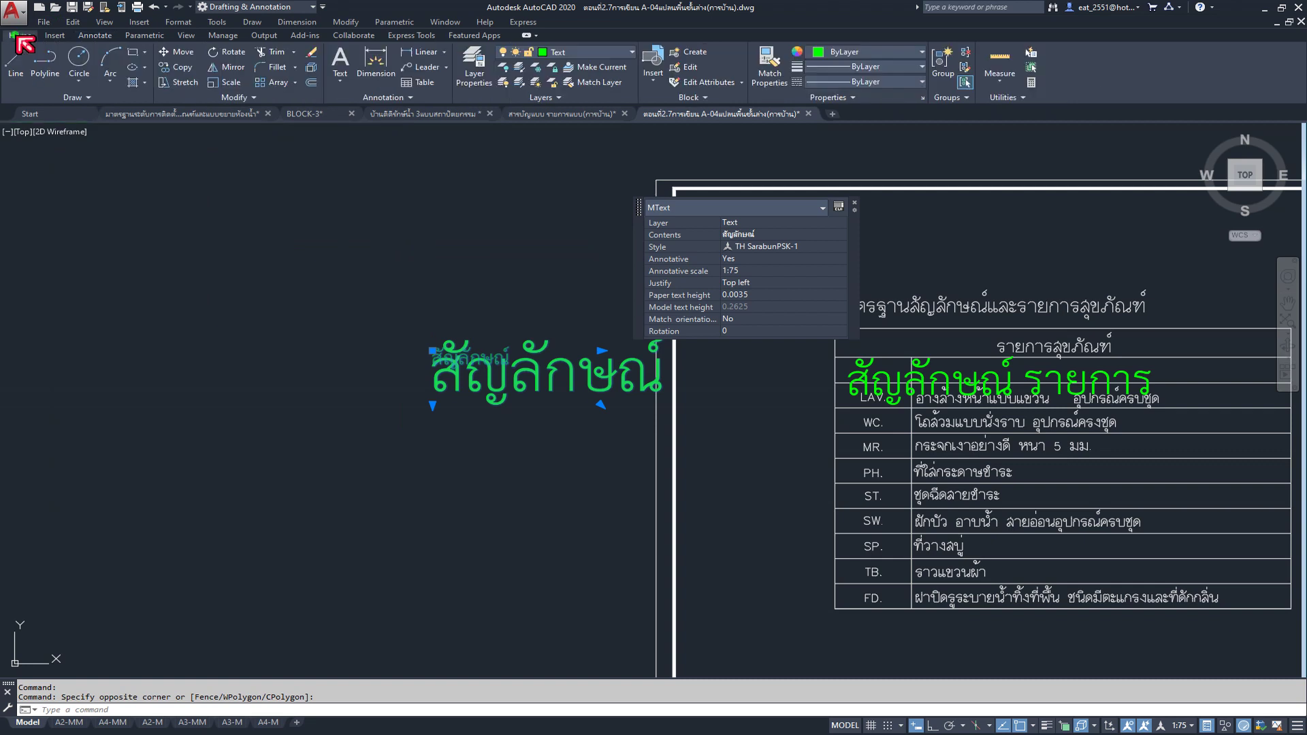
click(178, 52)
click(525, 448)
Step: Select the table's heading texts to move them, then abandon the move
click(266, 425)
click(947, 373)
click(939, 197)
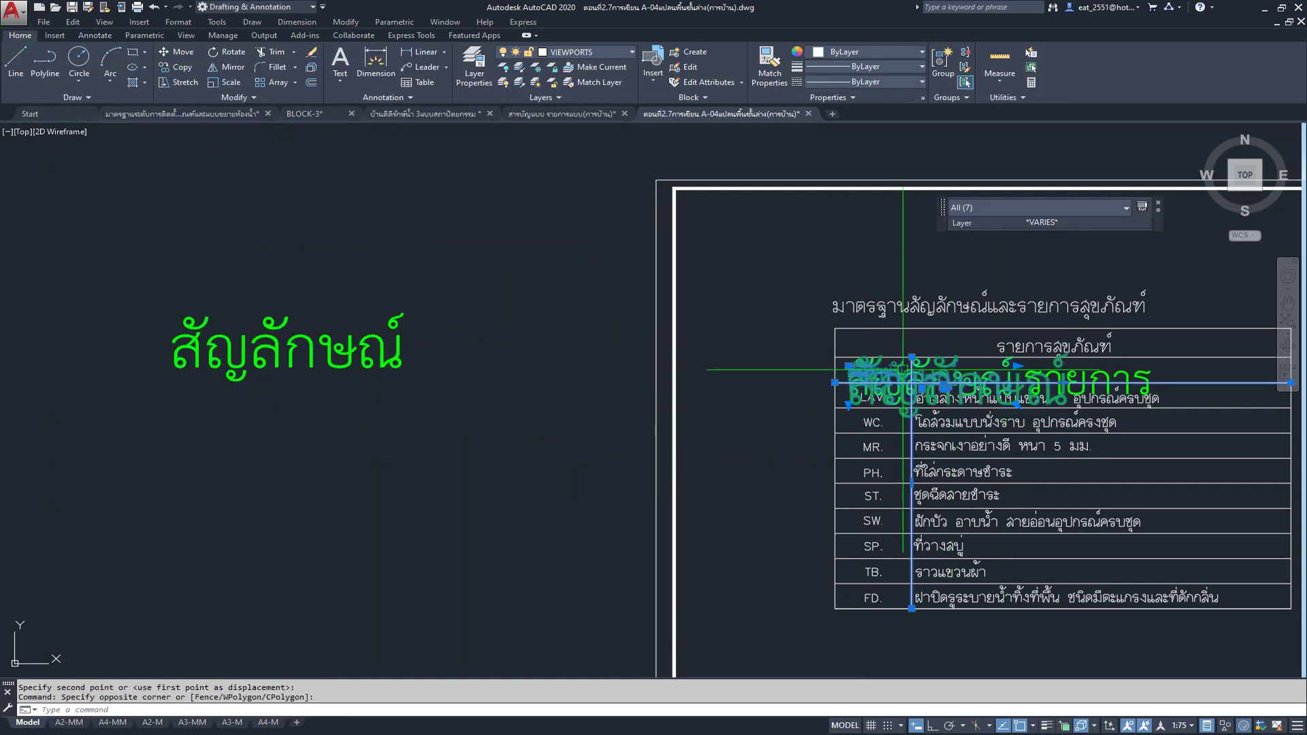
click(179, 52)
click(549, 453)
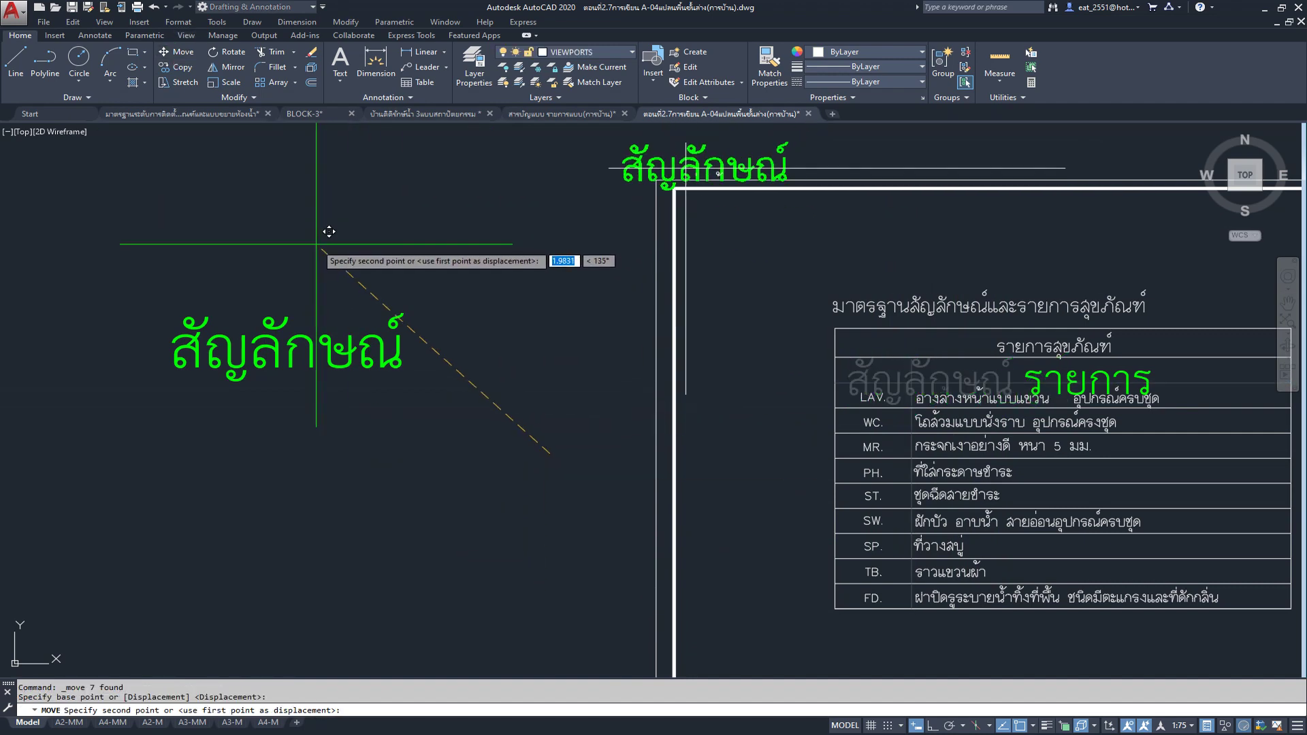
scroll(666, 360, down, 1)
scroll(437, 307, down, 1)
key(Escape)
scroll(698, 350, up, 3)
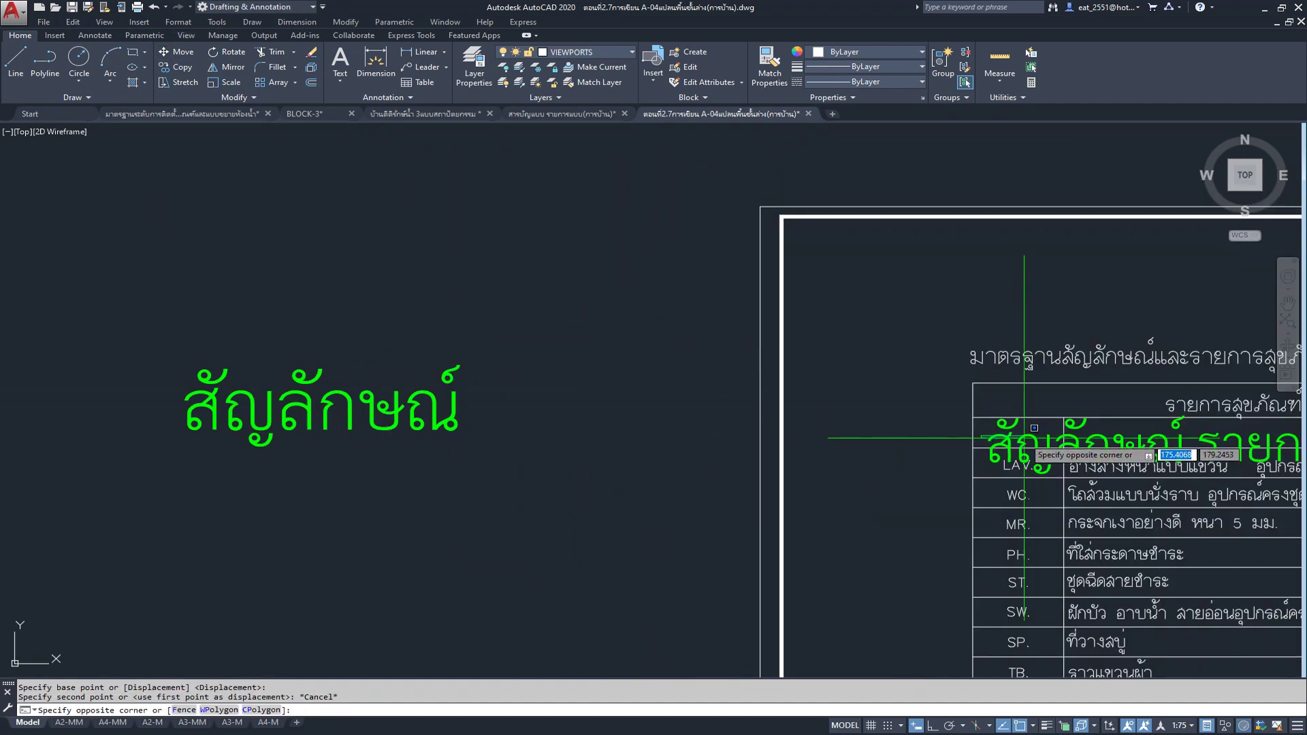
Step: Copy the table header's สัญลักษณ์ label to the space left of the sheet
drag(1072, 480, 985, 416)
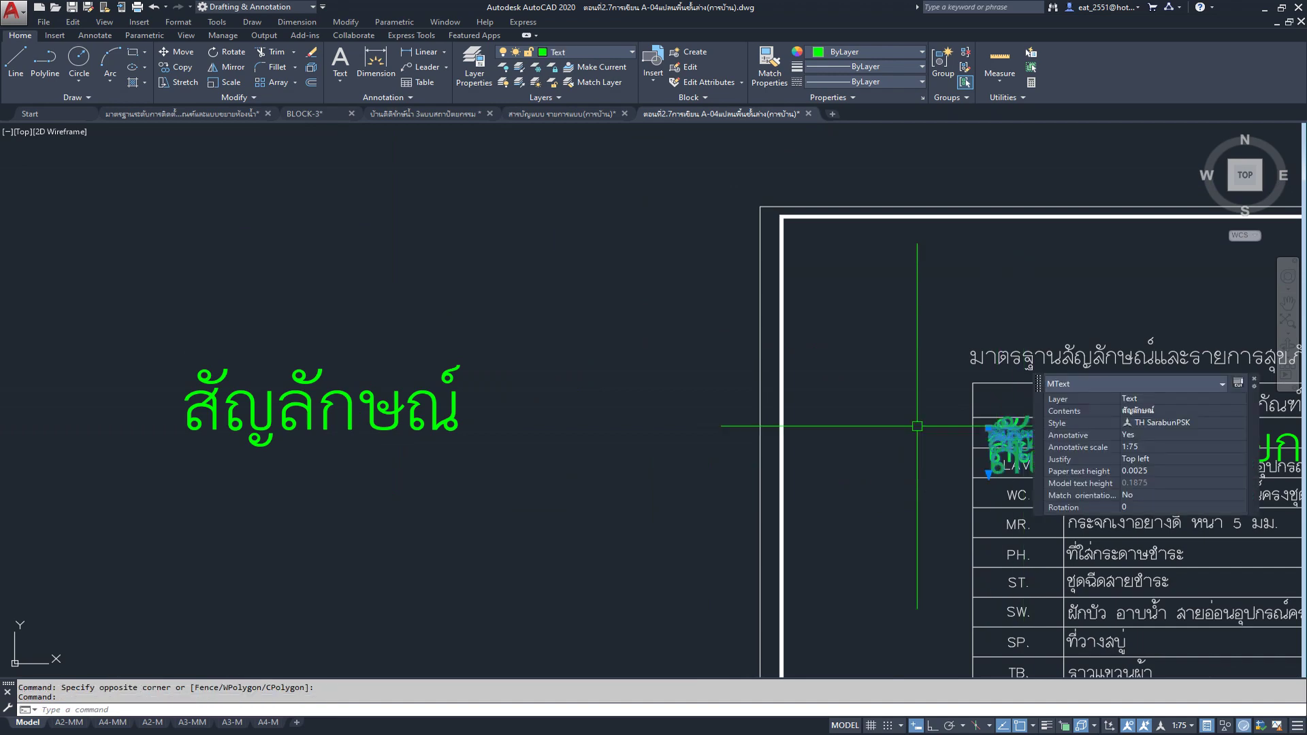
click(179, 67)
click(761, 500)
click(201, 272)
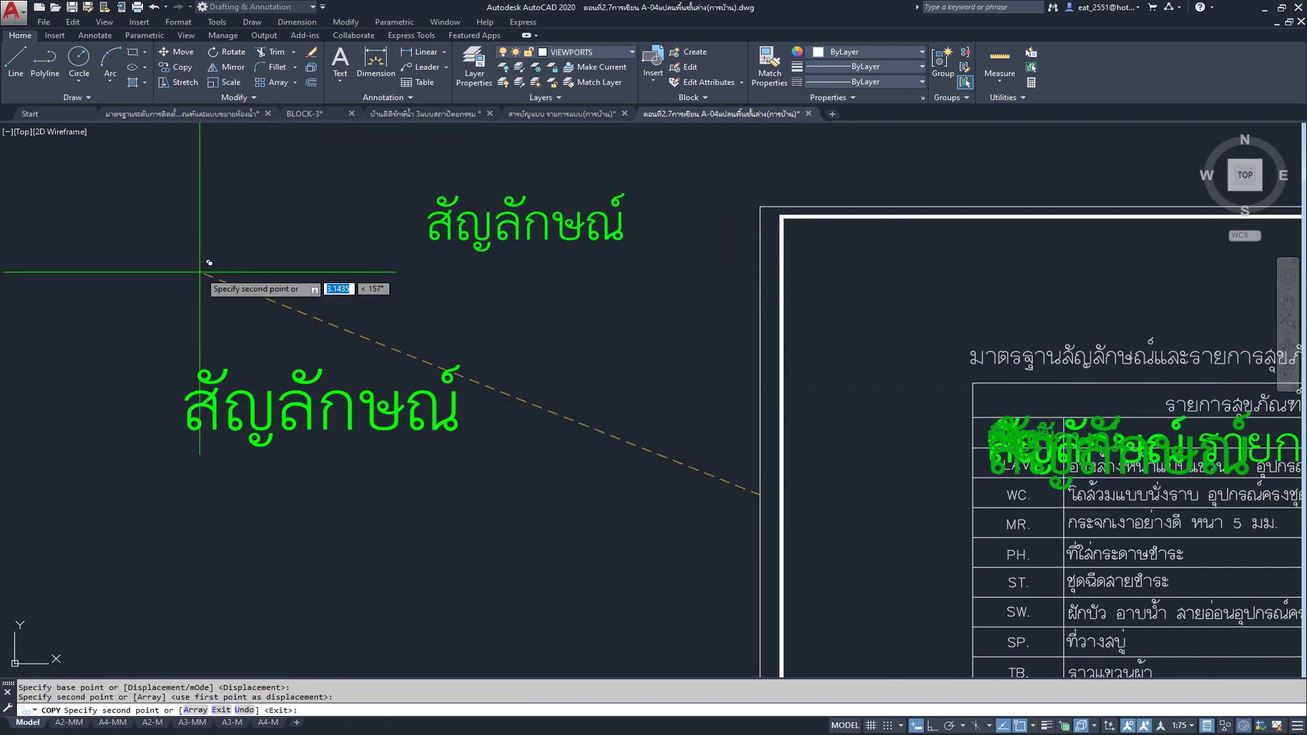
key(Escape)
scroll(481, 394, down, 3)
scroll(603, 369, up, 1)
scroll(603, 370, up, 1)
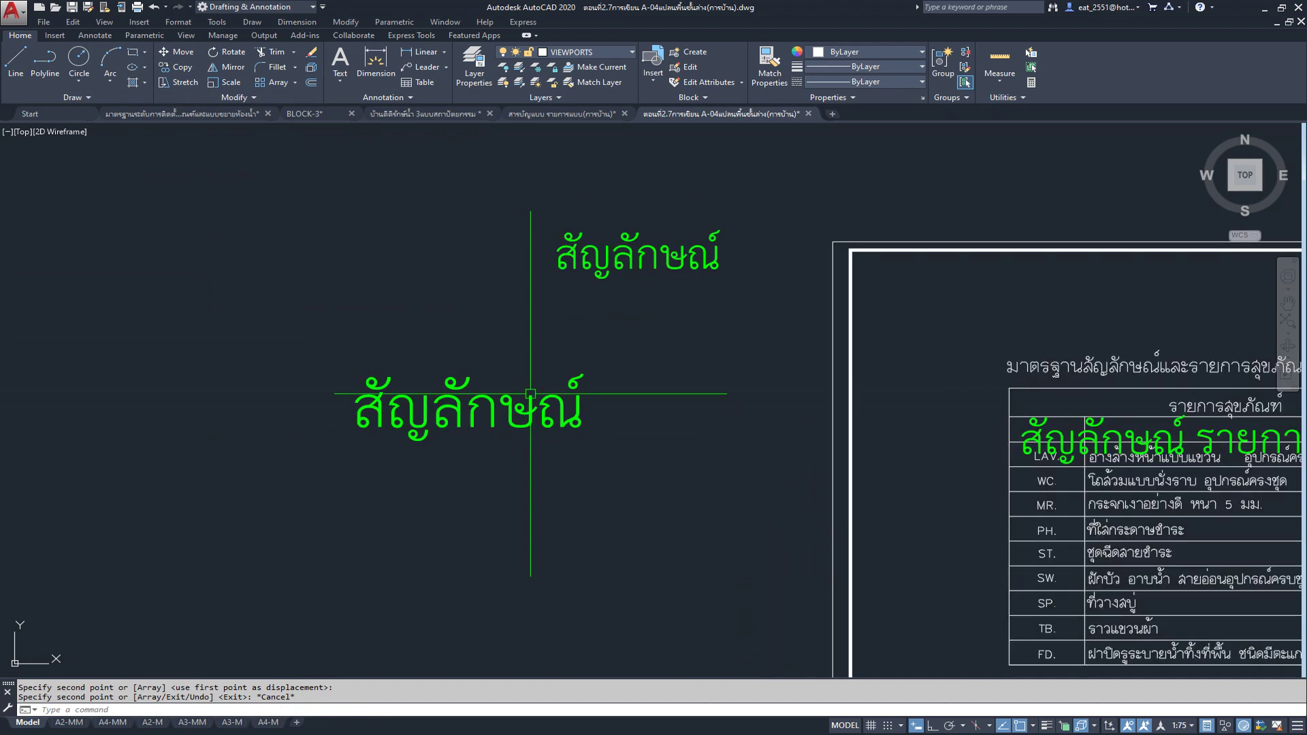
scroll(529, 317, up, 1)
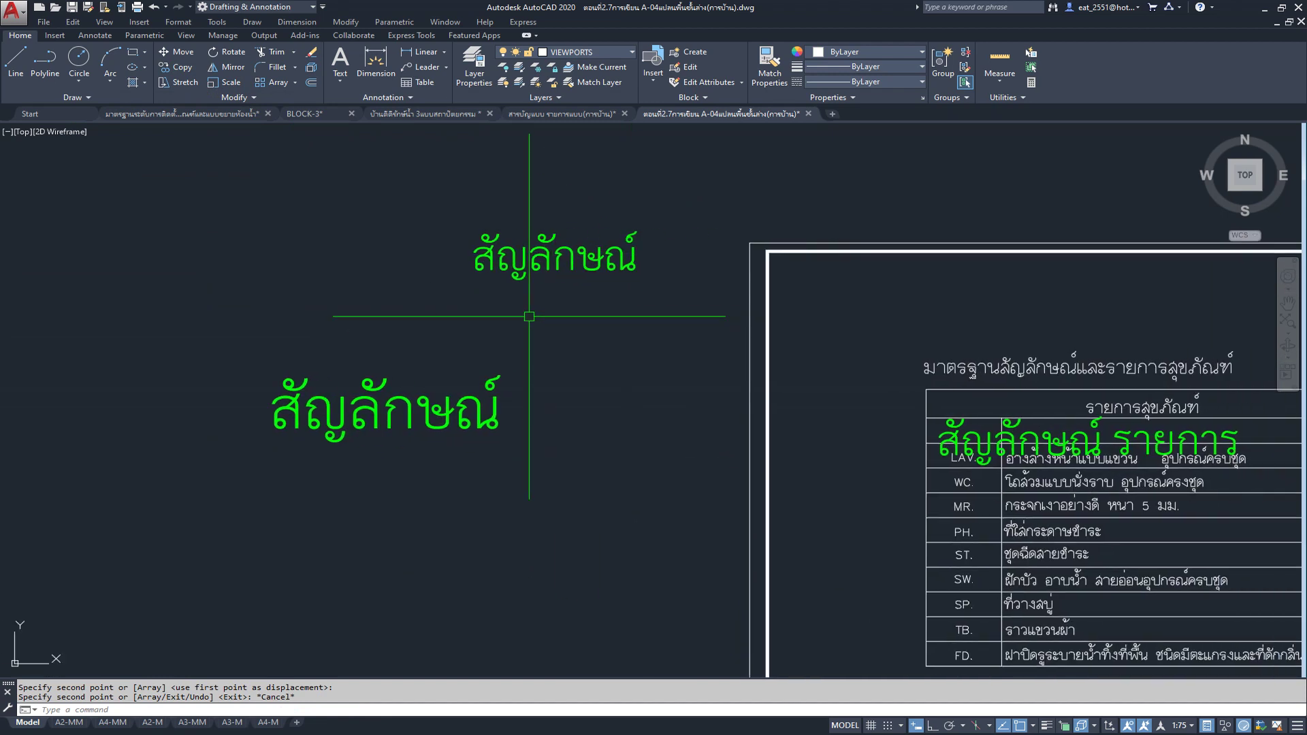
Step: Inspect both copied labels and change the annotation scale to 1:25
click(501, 257)
key(Escape)
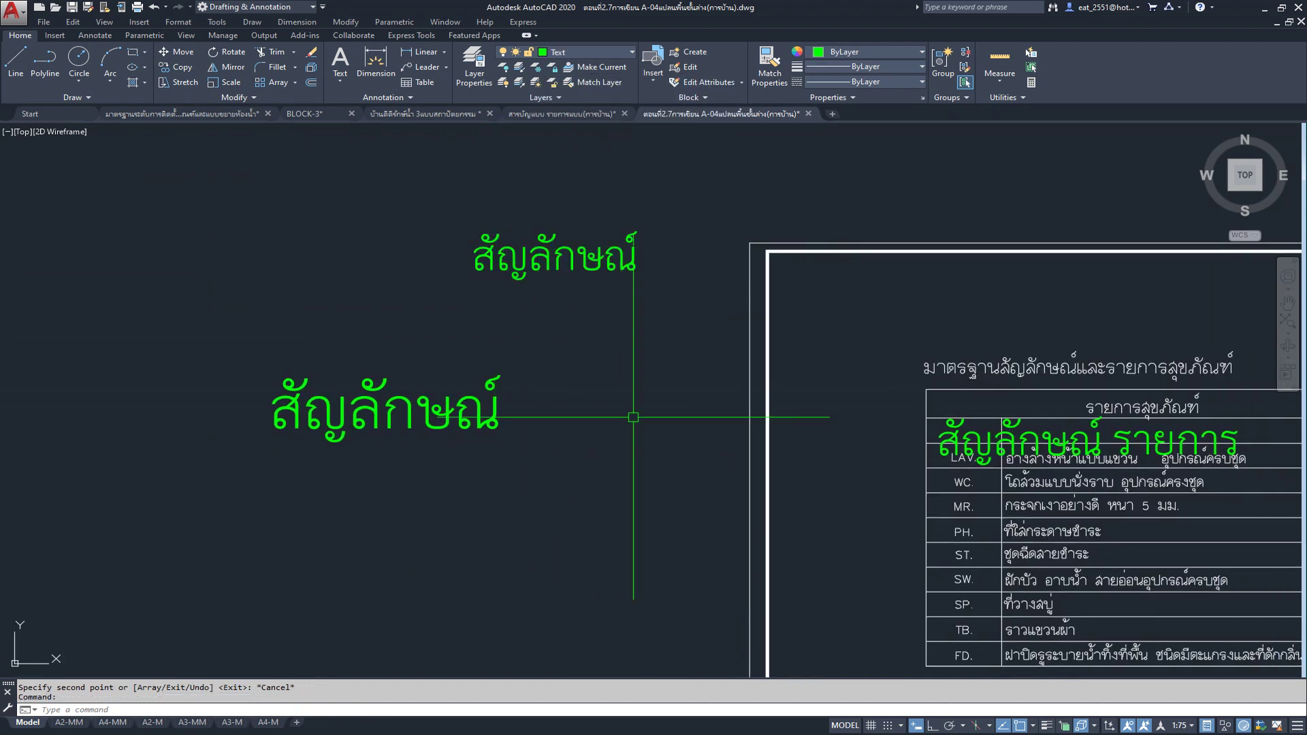
click(344, 408)
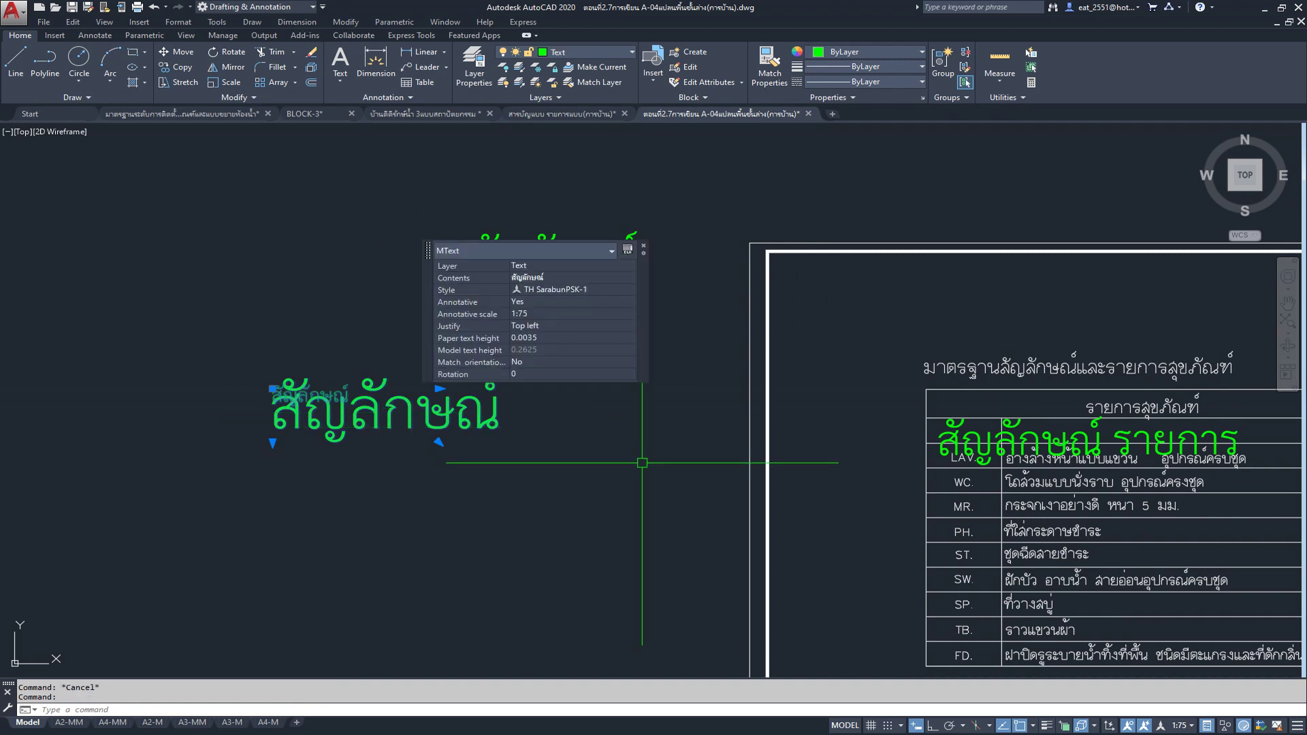
key(Escape)
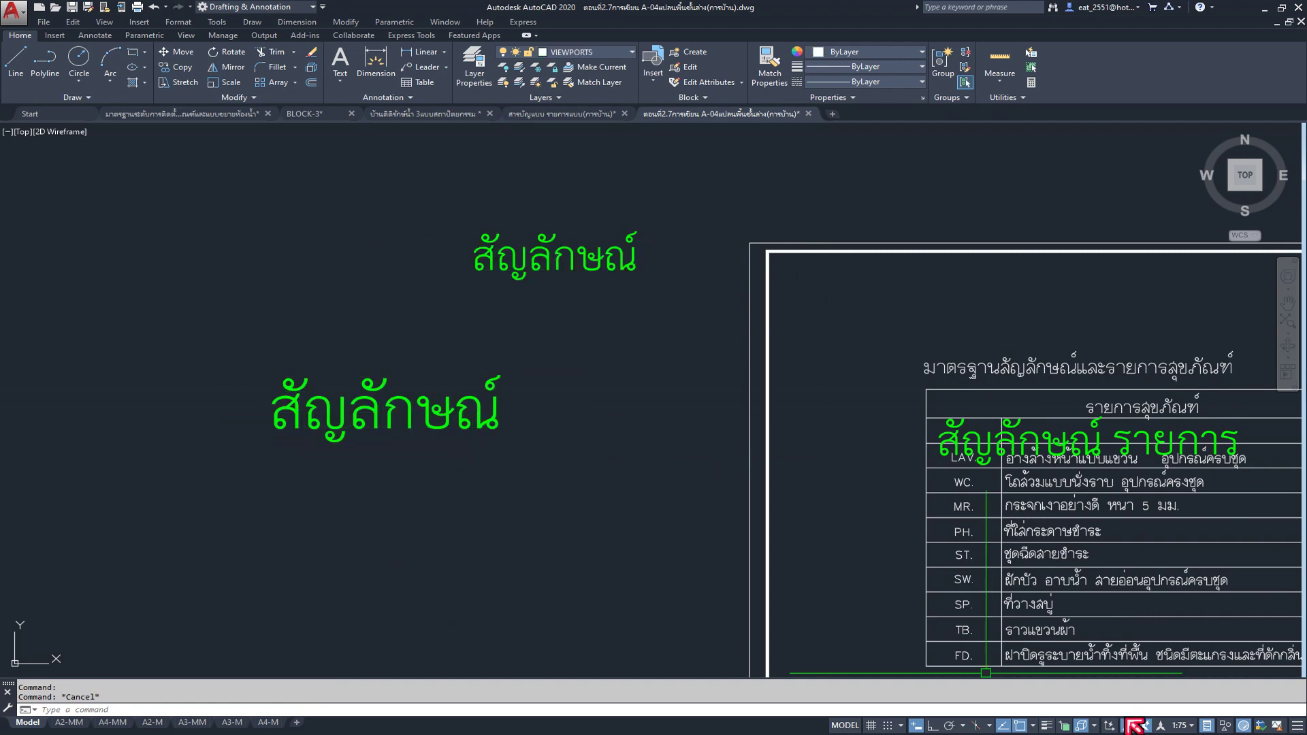
click(1193, 727)
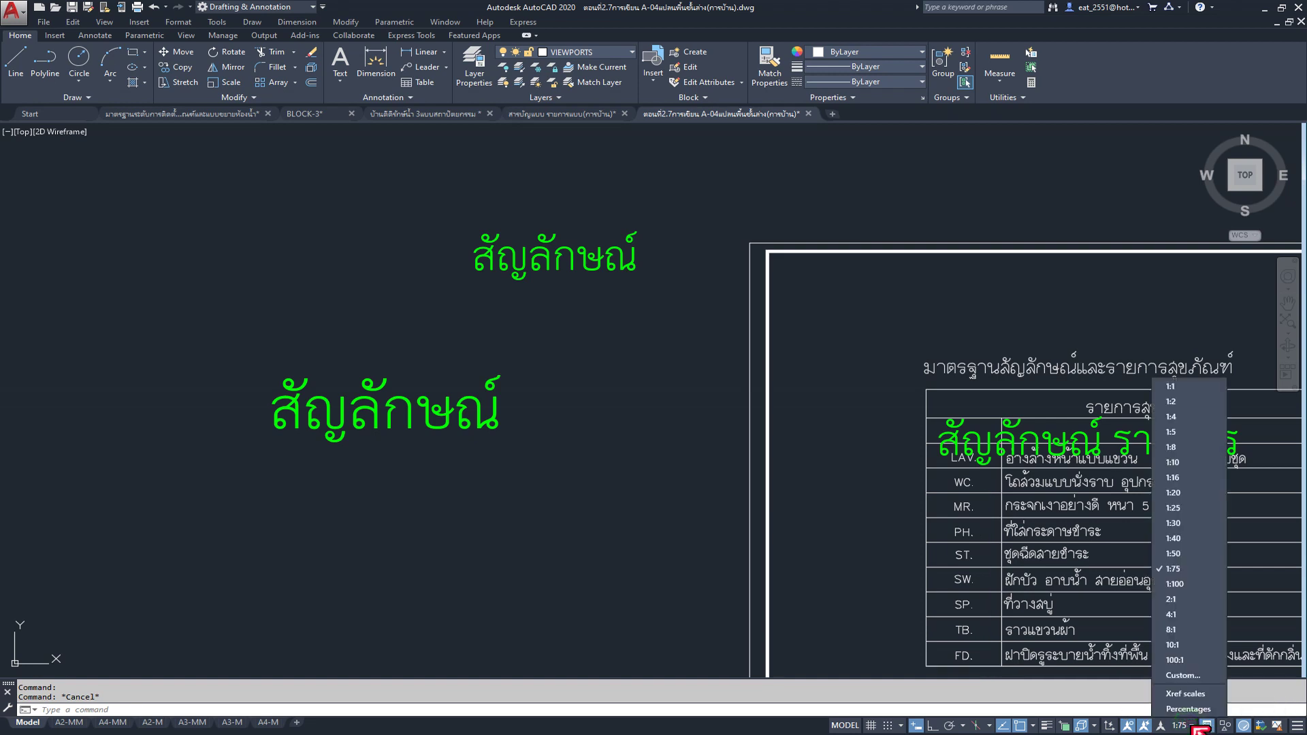
click(1218, 508)
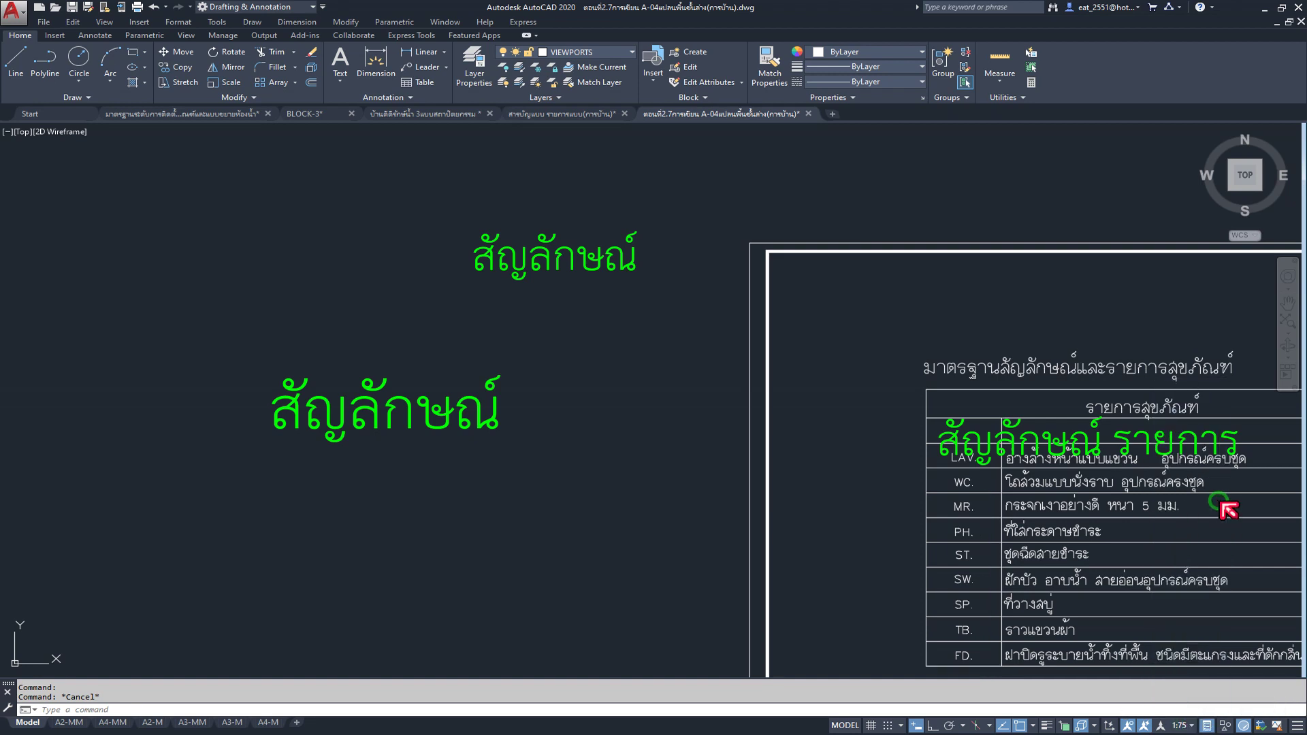
click(324, 395)
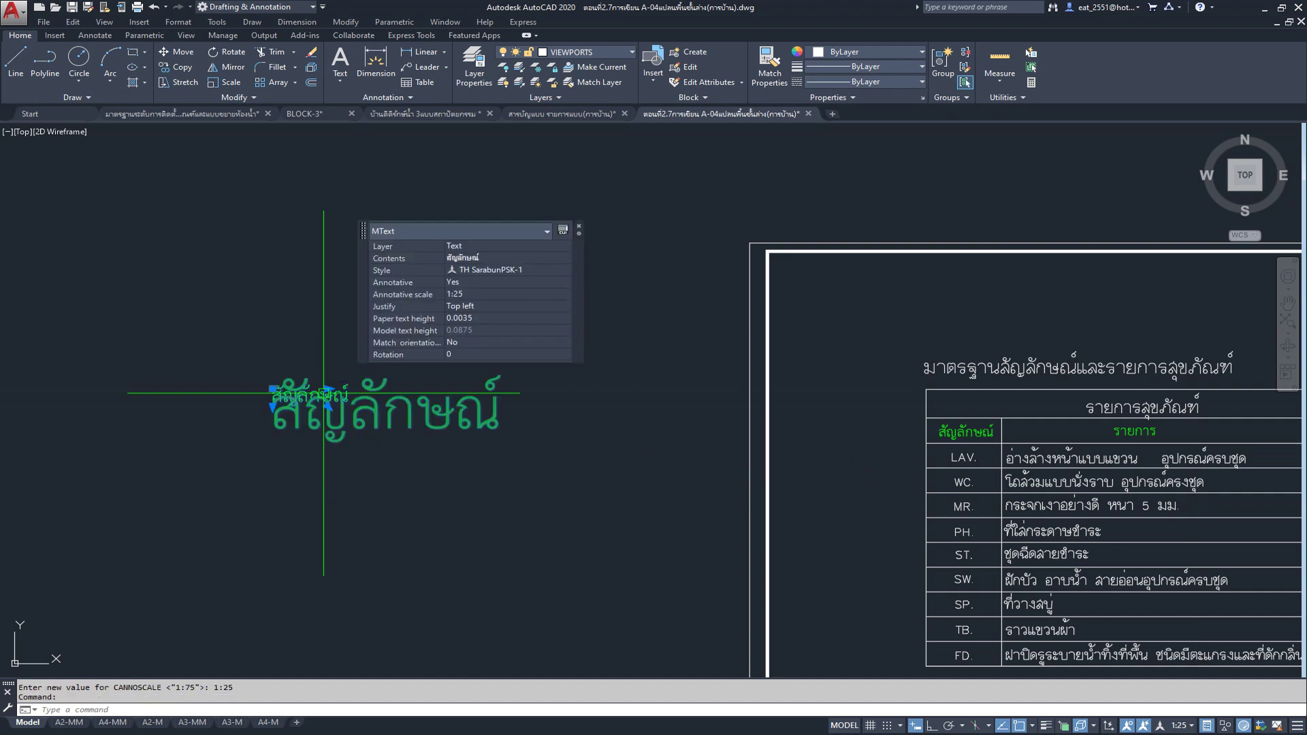
key(Escape)
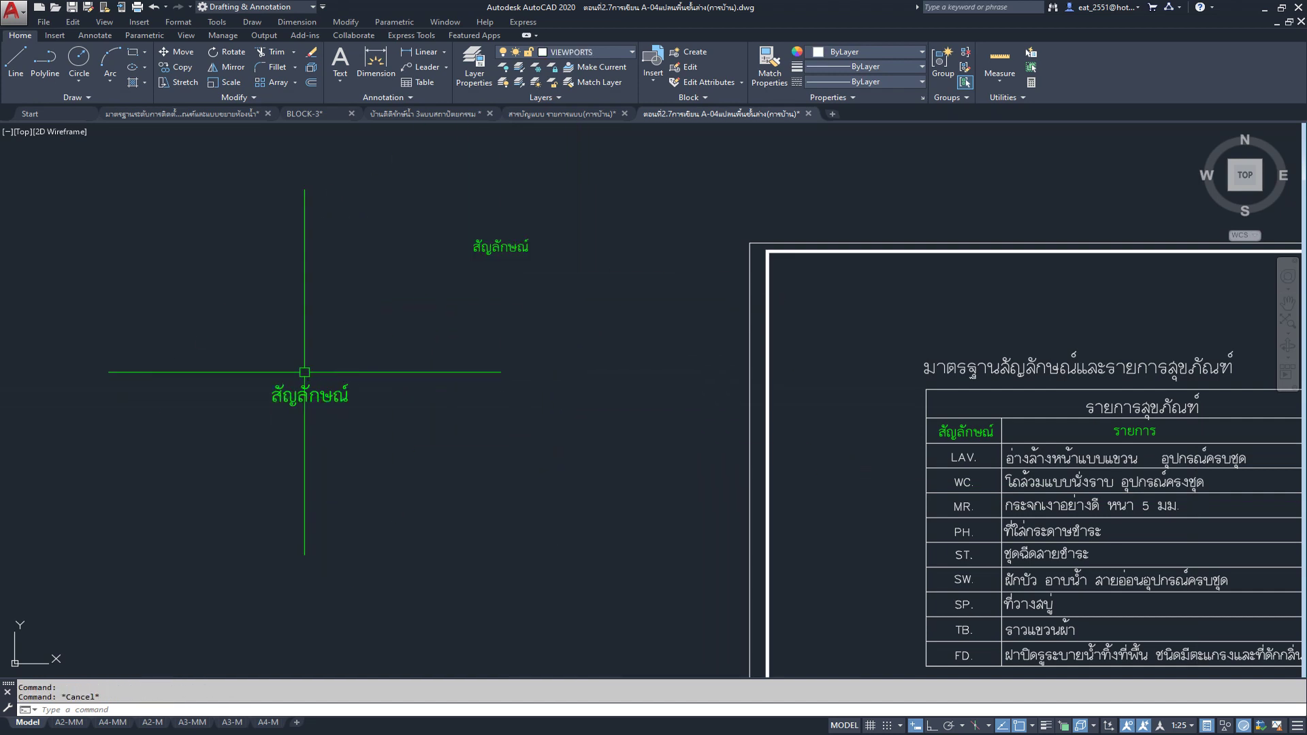
Step: Move the left สัญลักษณ์ label so it sits beside the other label
click(179, 63)
click(310, 395)
key(Return)
click(479, 491)
scroll(578, 340, up, 5)
scroll(613, 367, down, 4)
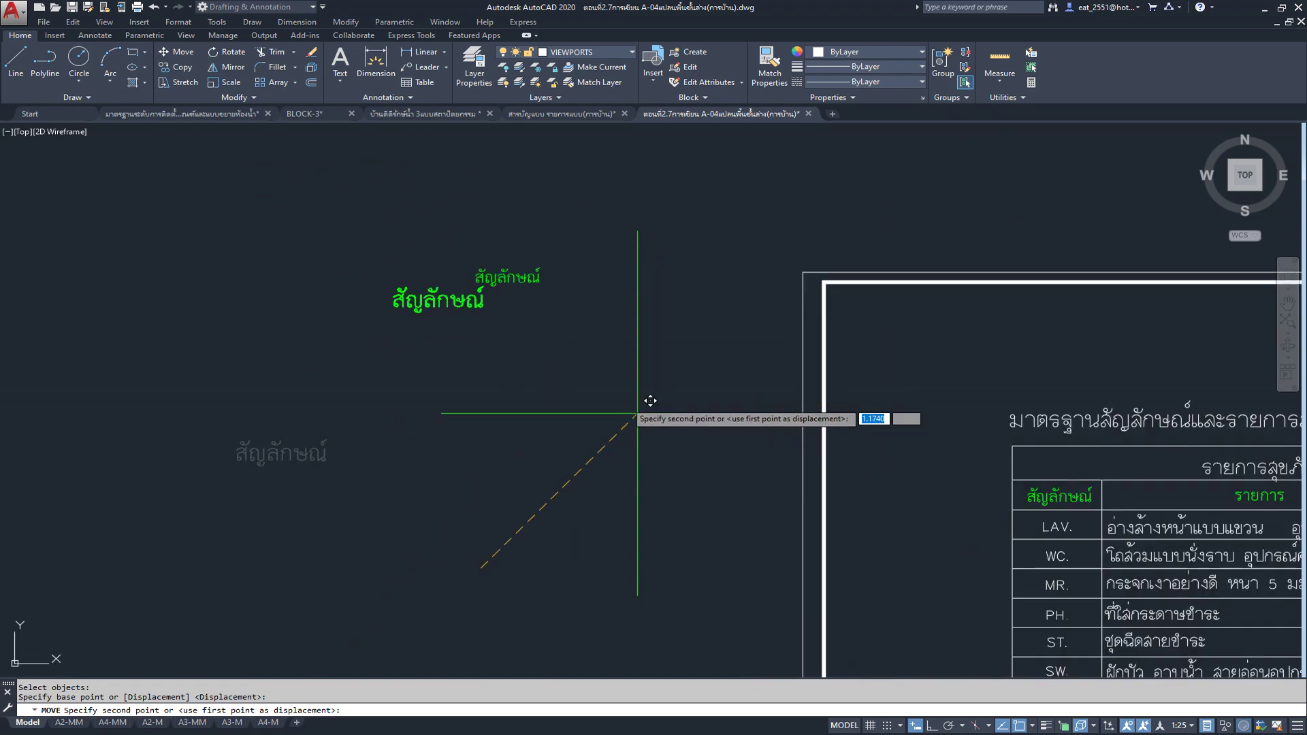
scroll(563, 378, up, 1)
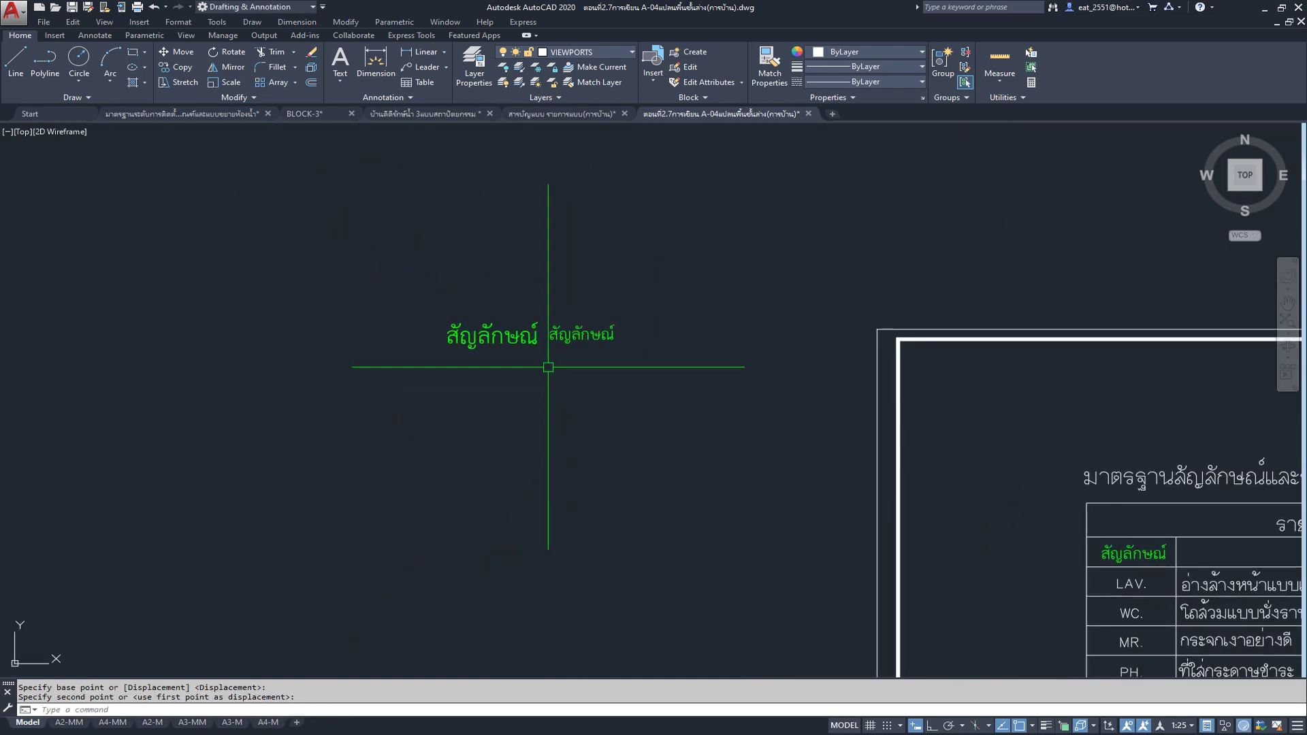
scroll(548, 364, up, 3)
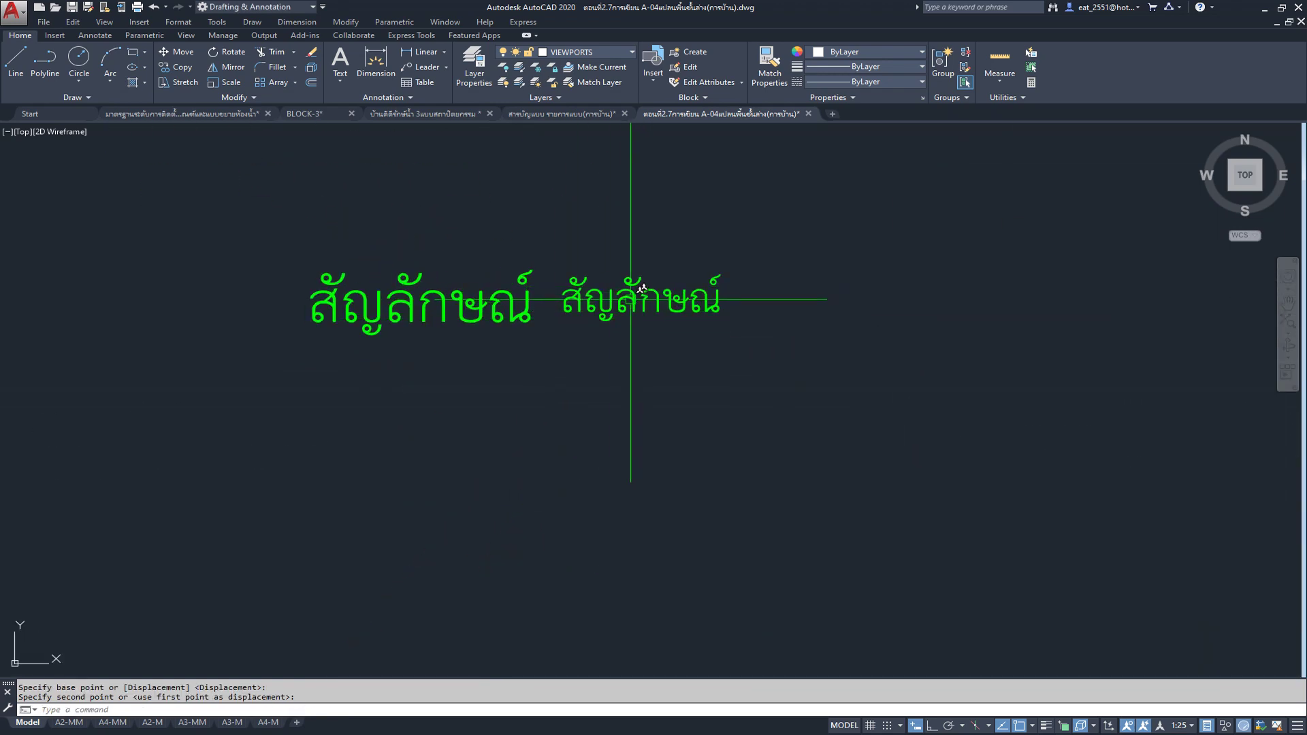
right_click(643, 309)
Step: Give the smaller สัญลักษณ์ label the TH SarabunPSK-1 text style
click(687, 328)
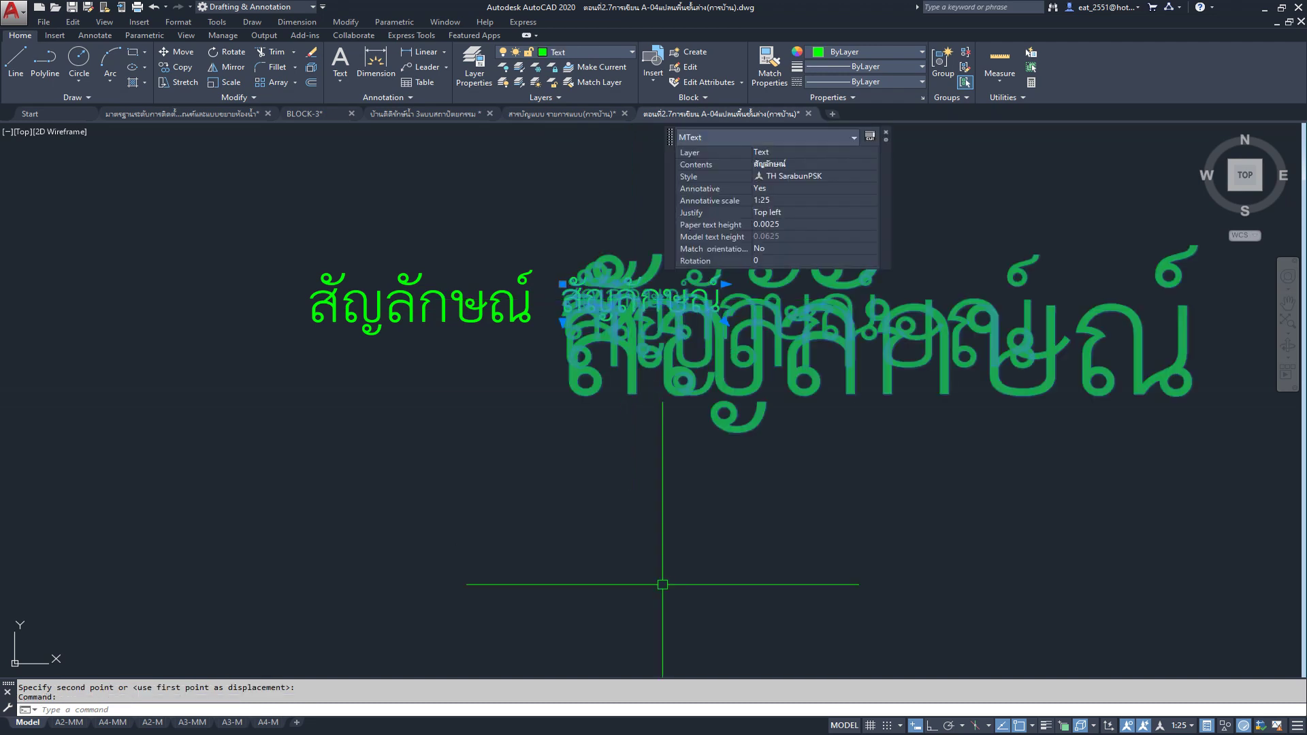
key(Escape)
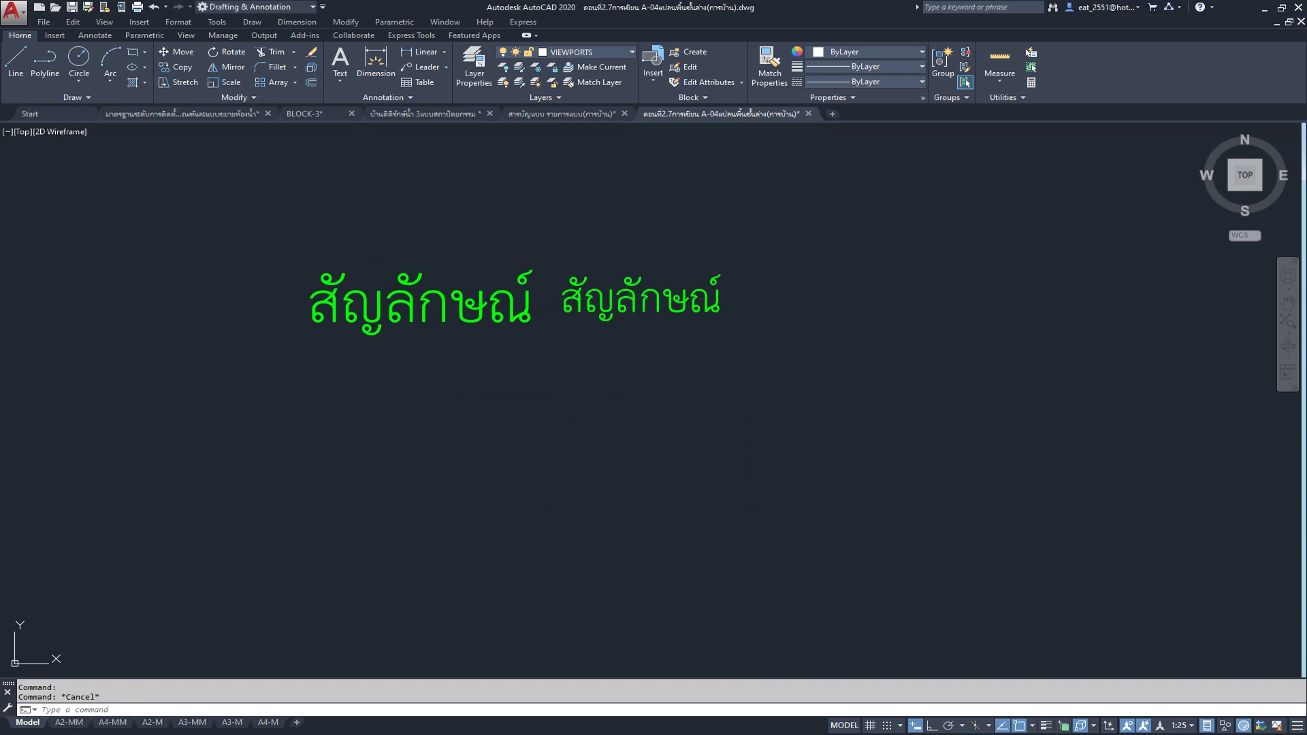
click(640, 300)
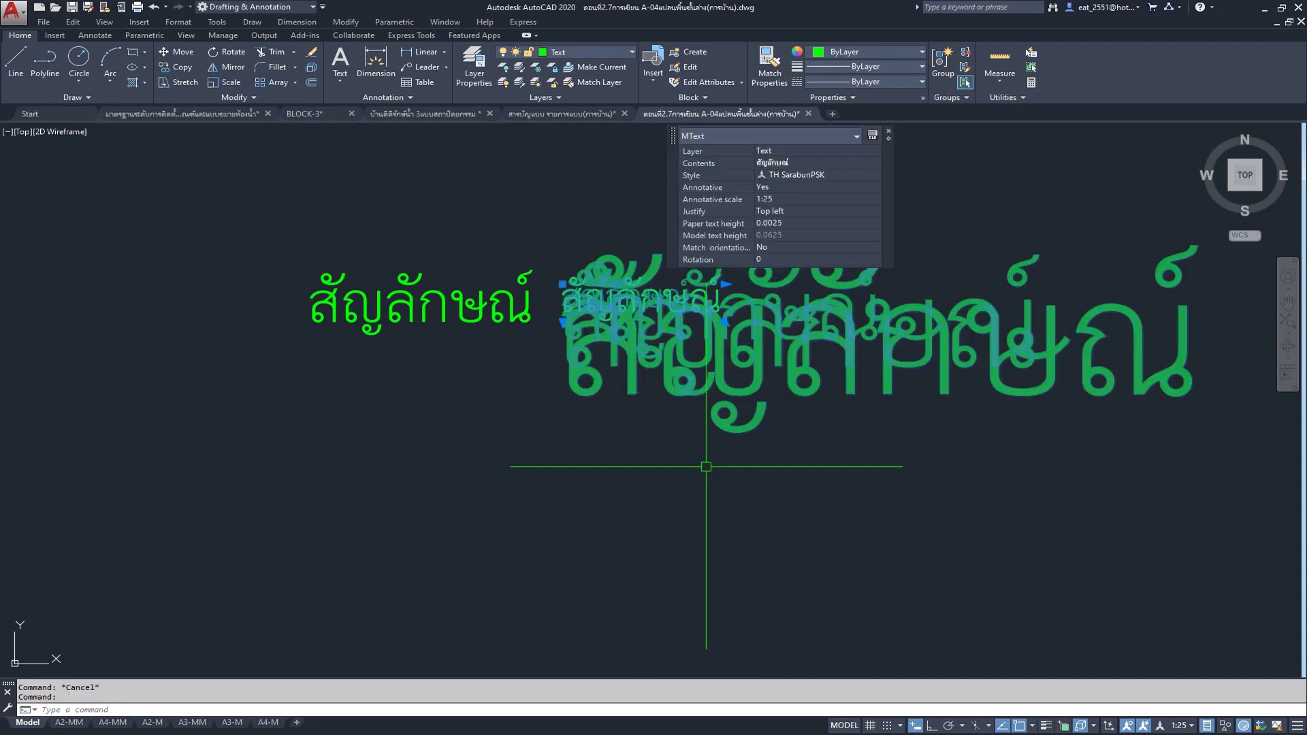
click(95, 36)
click(177, 52)
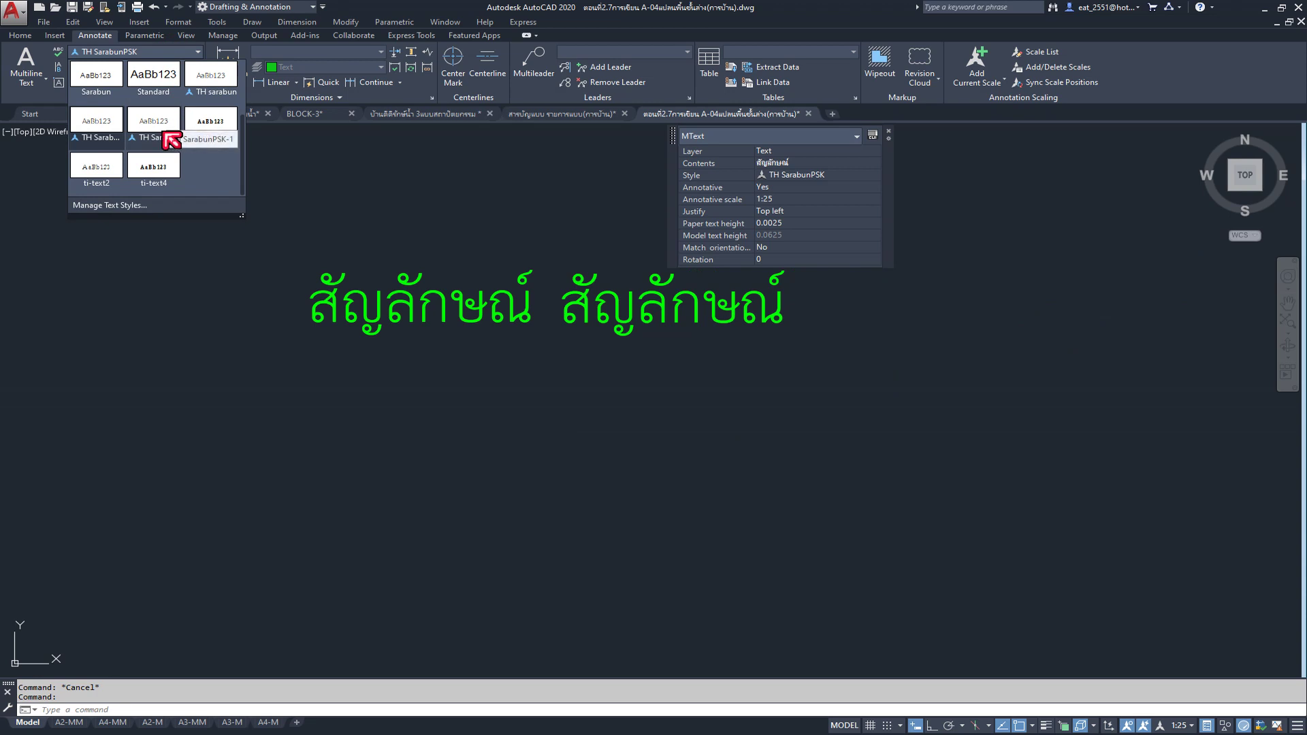
click(170, 139)
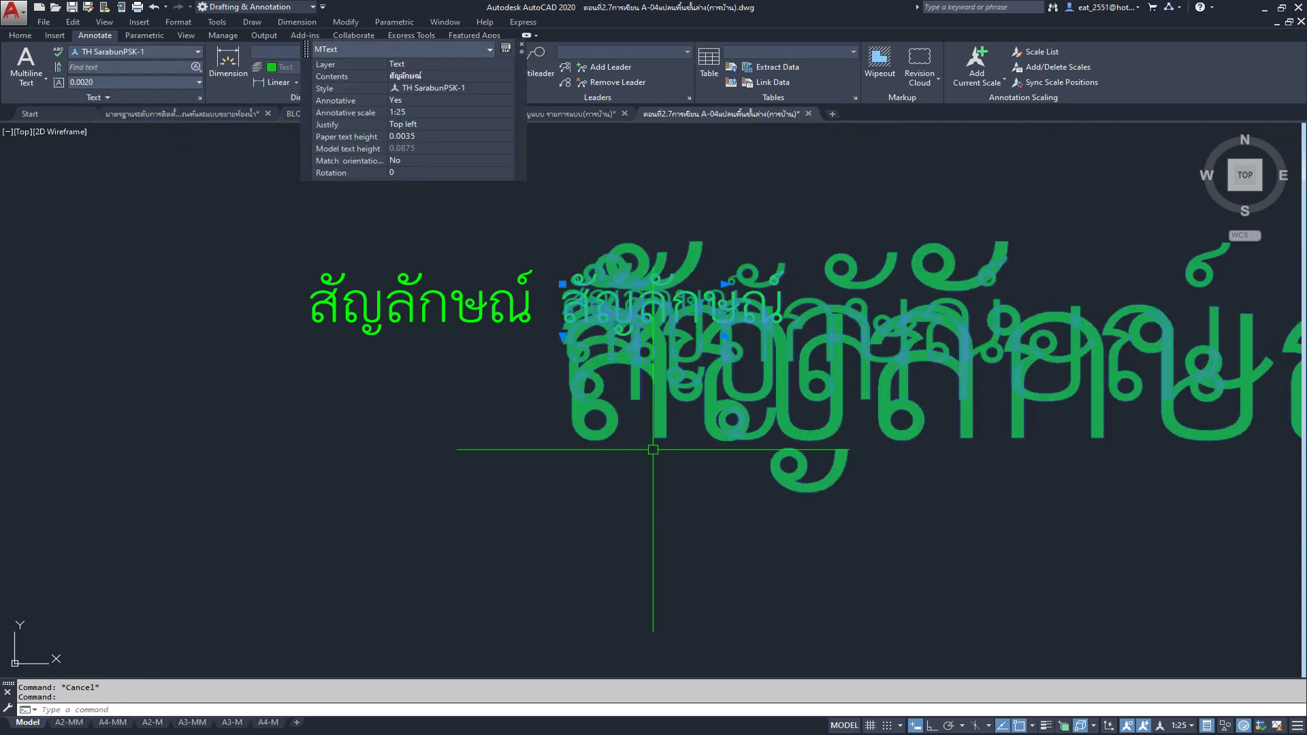
key(Escape)
Step: Try a different text style on the right-hand label, then undo and redo it
scroll(572, 329, up, 1)
scroll(610, 321, up, 2)
middle_drag(610, 321, 664, 330)
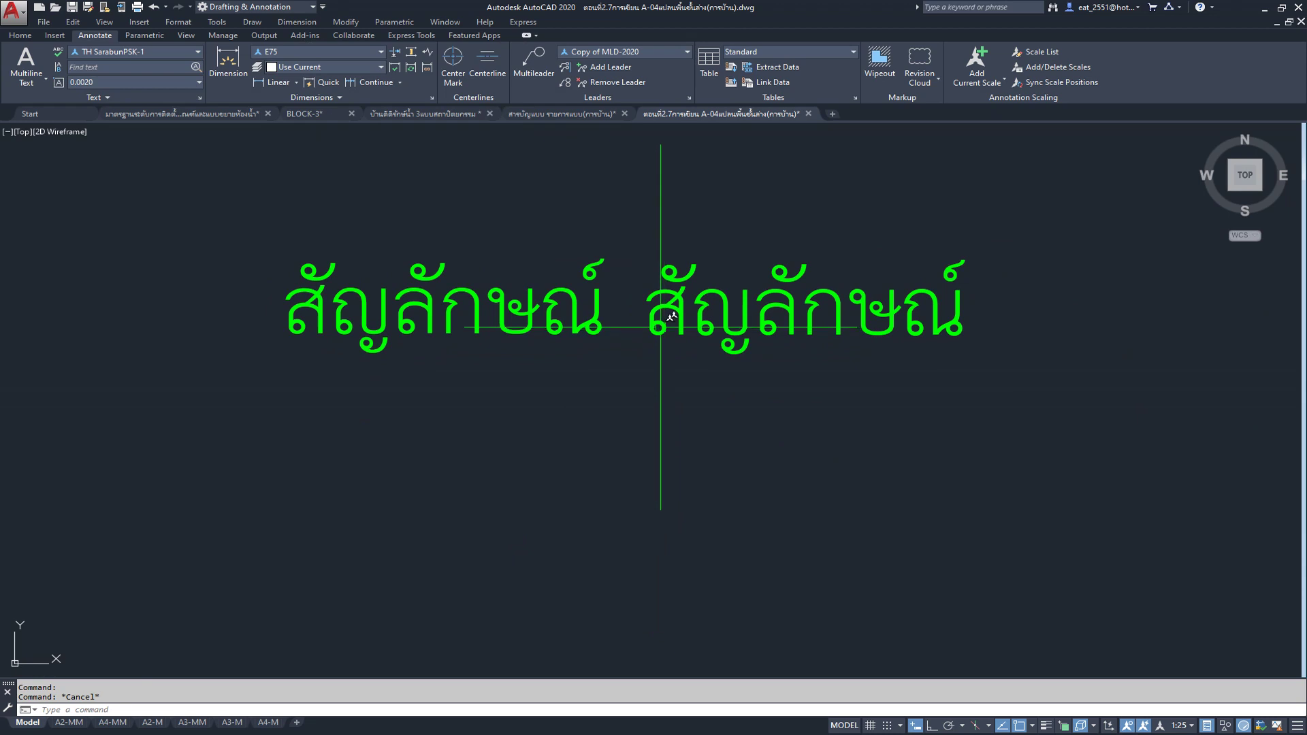
click(664, 329)
click(176, 54)
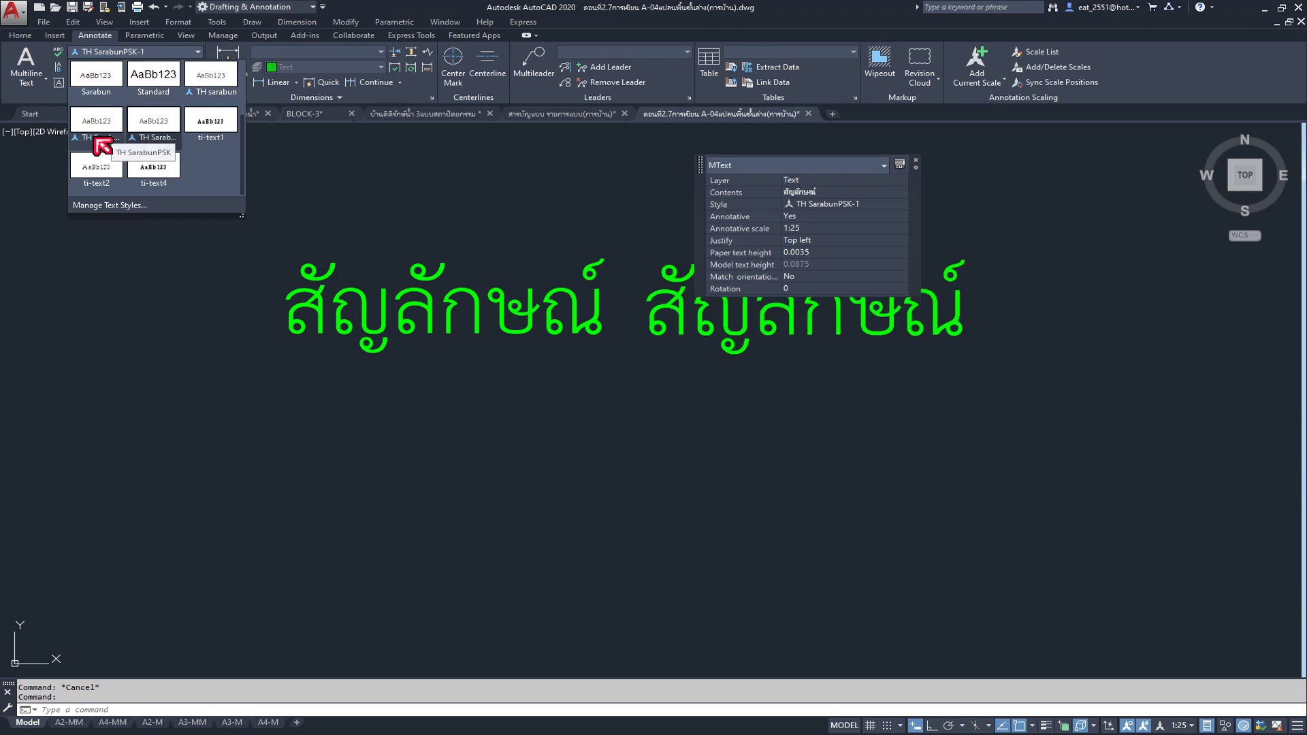
click(97, 139)
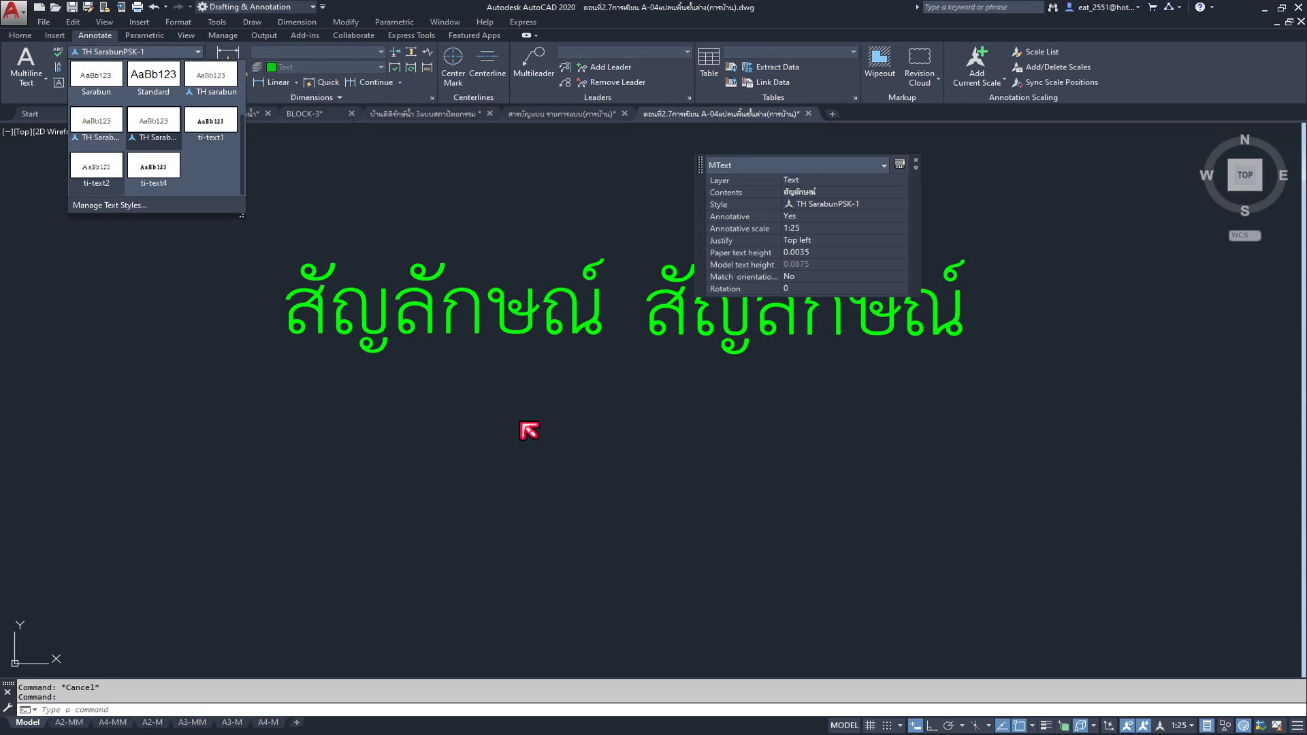
scroll(567, 472, down, 2)
key(ctrl+z)
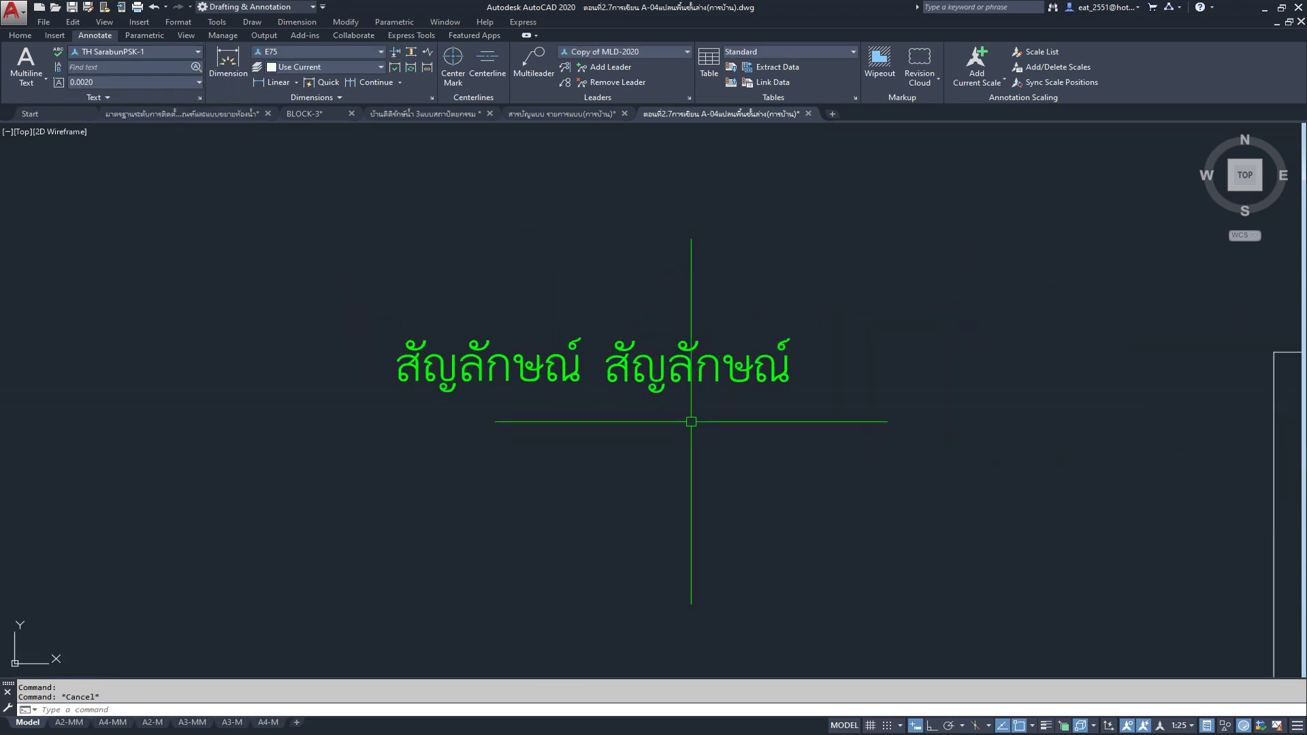
key(ctrl+y)
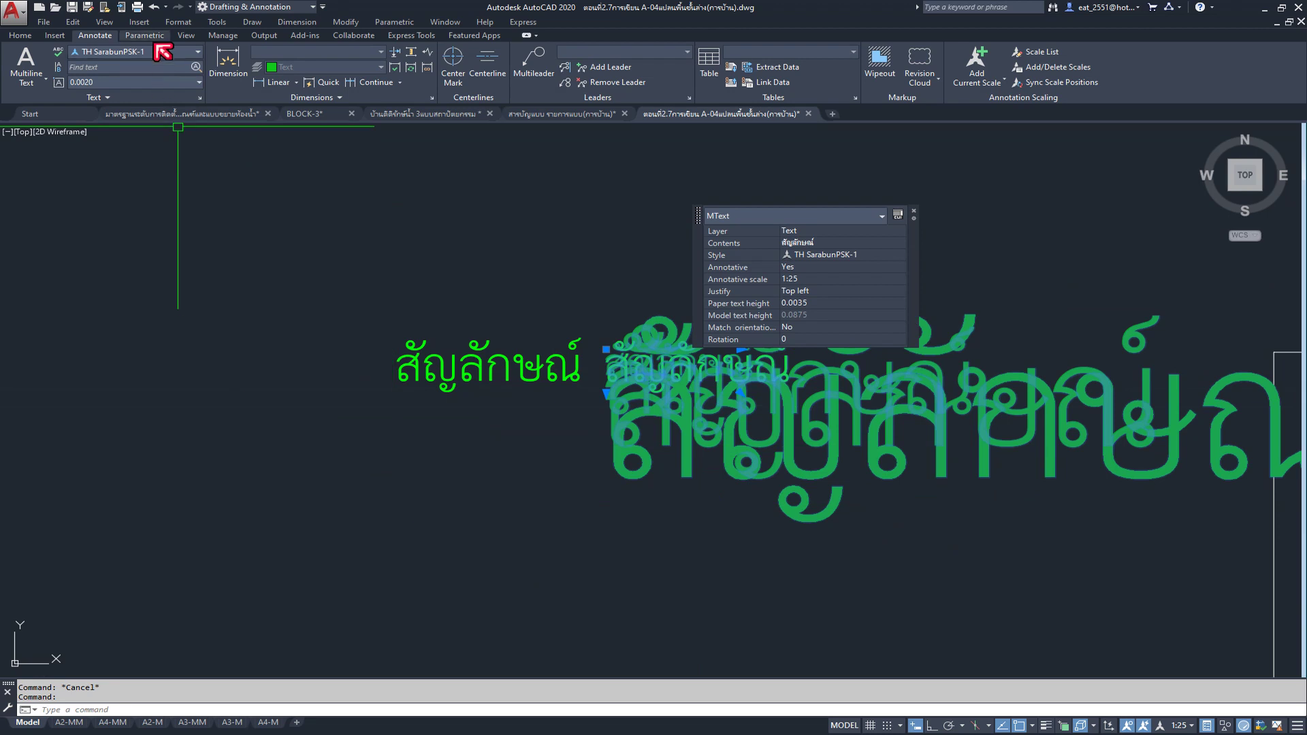
Step: Set the right-hand label to Standard, then back to TH SarabunPSK-1
click(158, 51)
click(158, 100)
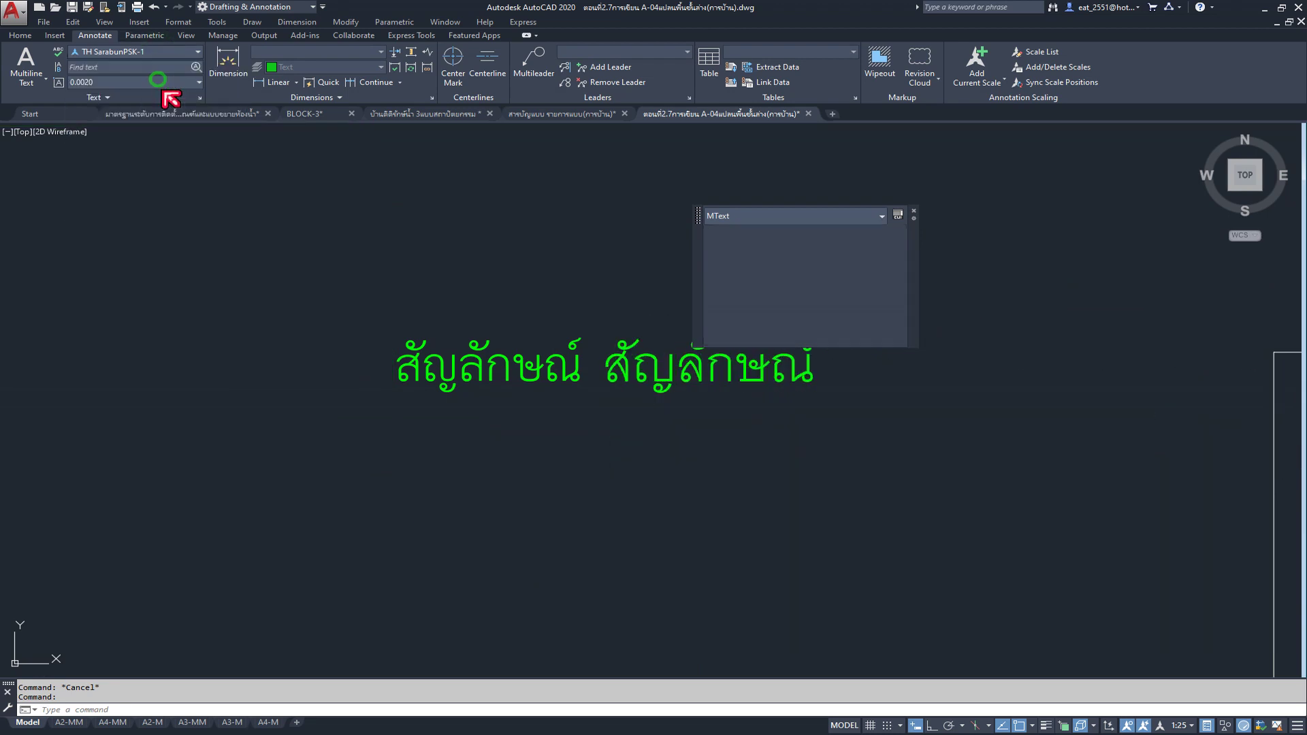
click(172, 49)
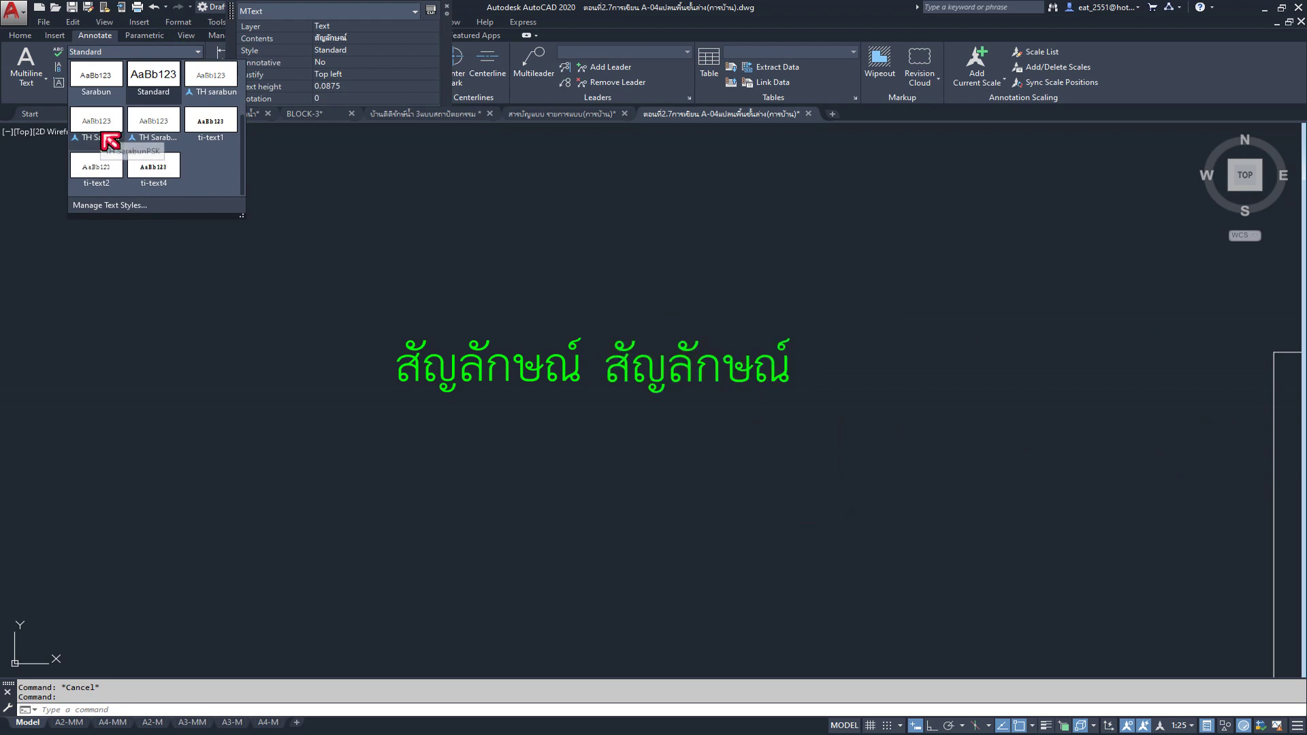
click(163, 141)
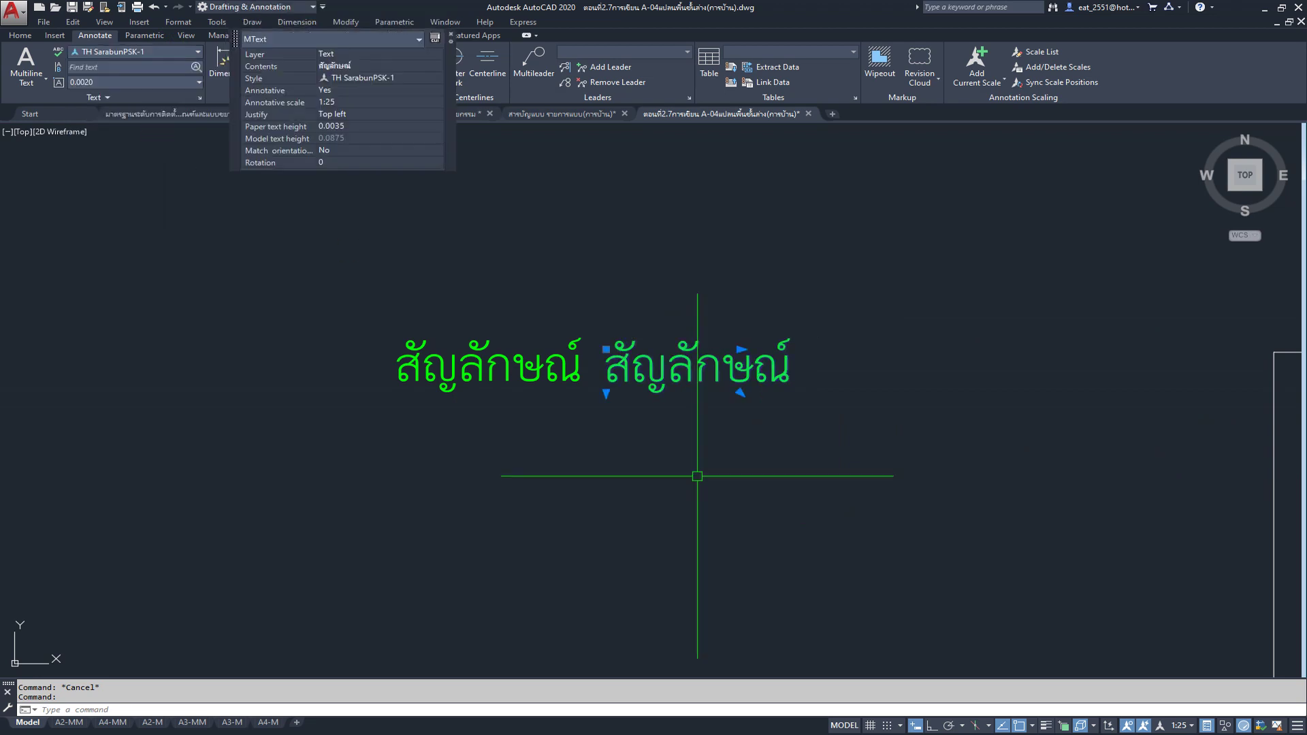
key(Escape)
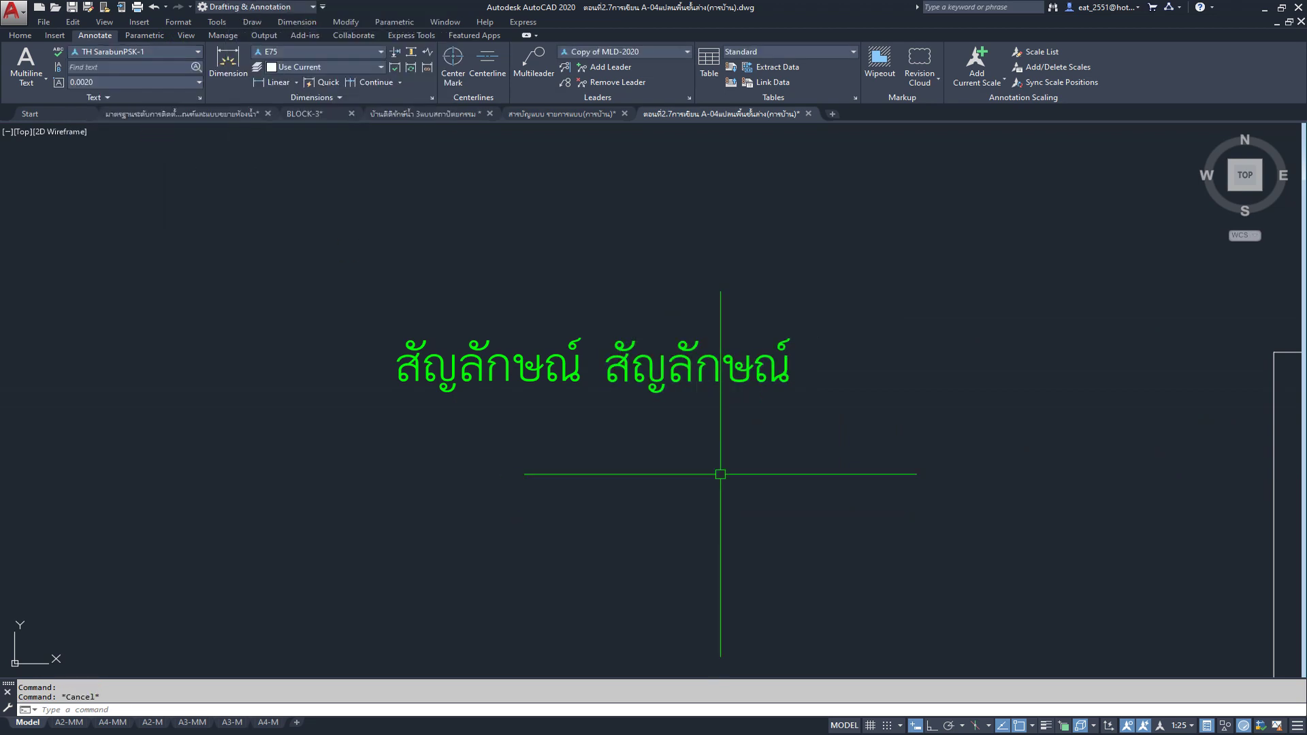
scroll(749, 481, down, 2)
Step: Move the left green สัญลักษณ์ label to just left of the table's header row
scroll(638, 335, down, 2)
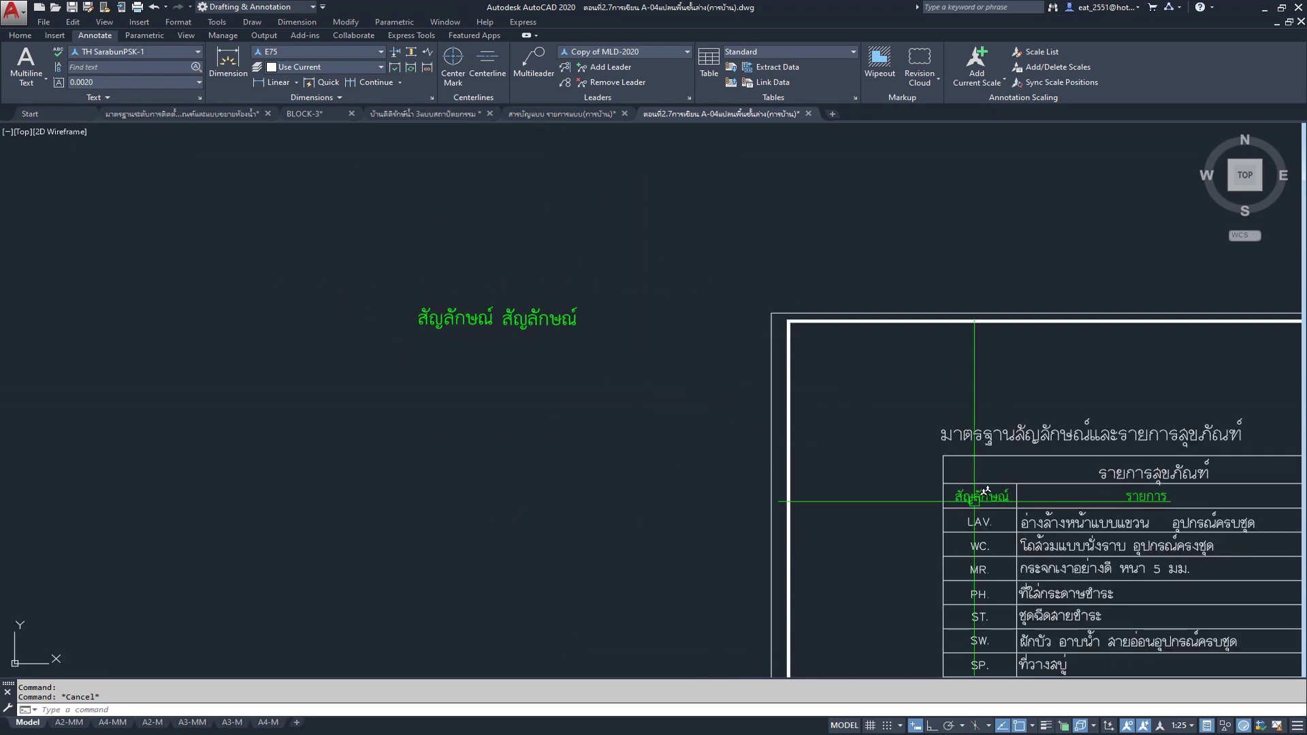
scroll(985, 492, up, 3)
scroll(985, 492, down, 3)
scroll(822, 395, up, 2)
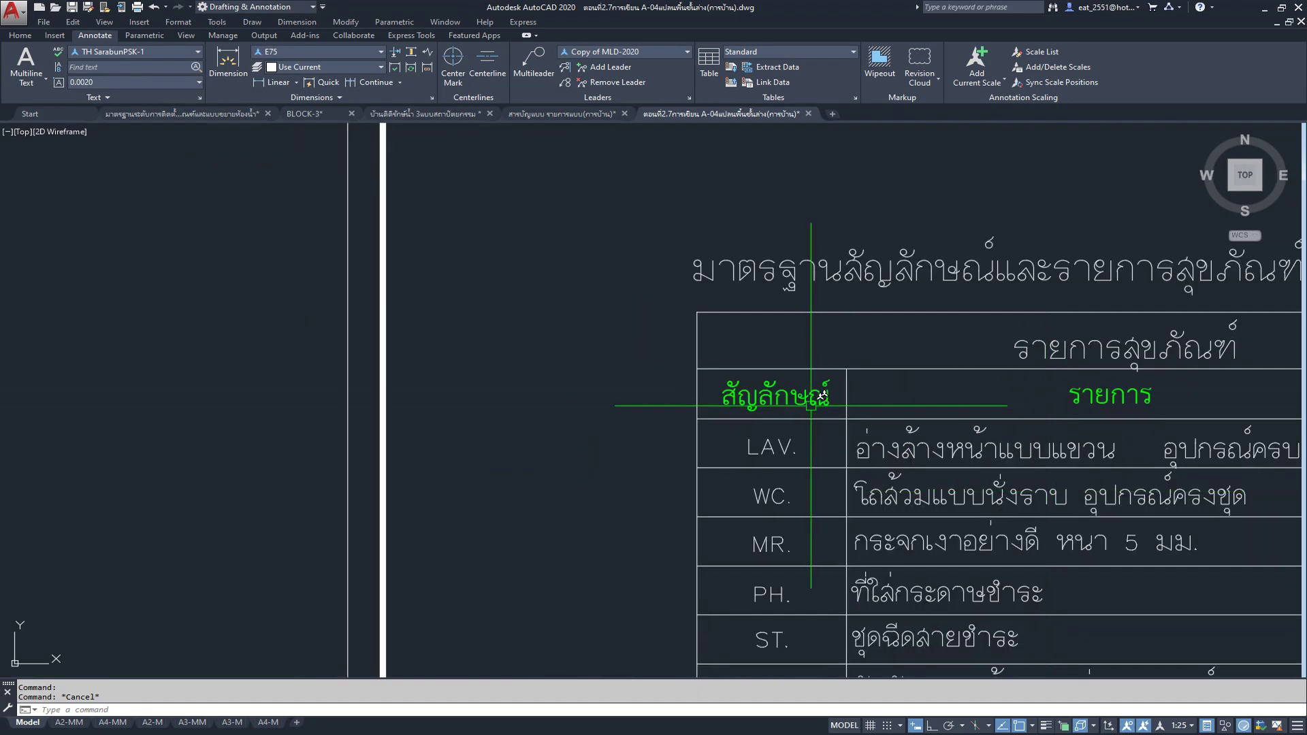
scroll(749, 408, down, 3)
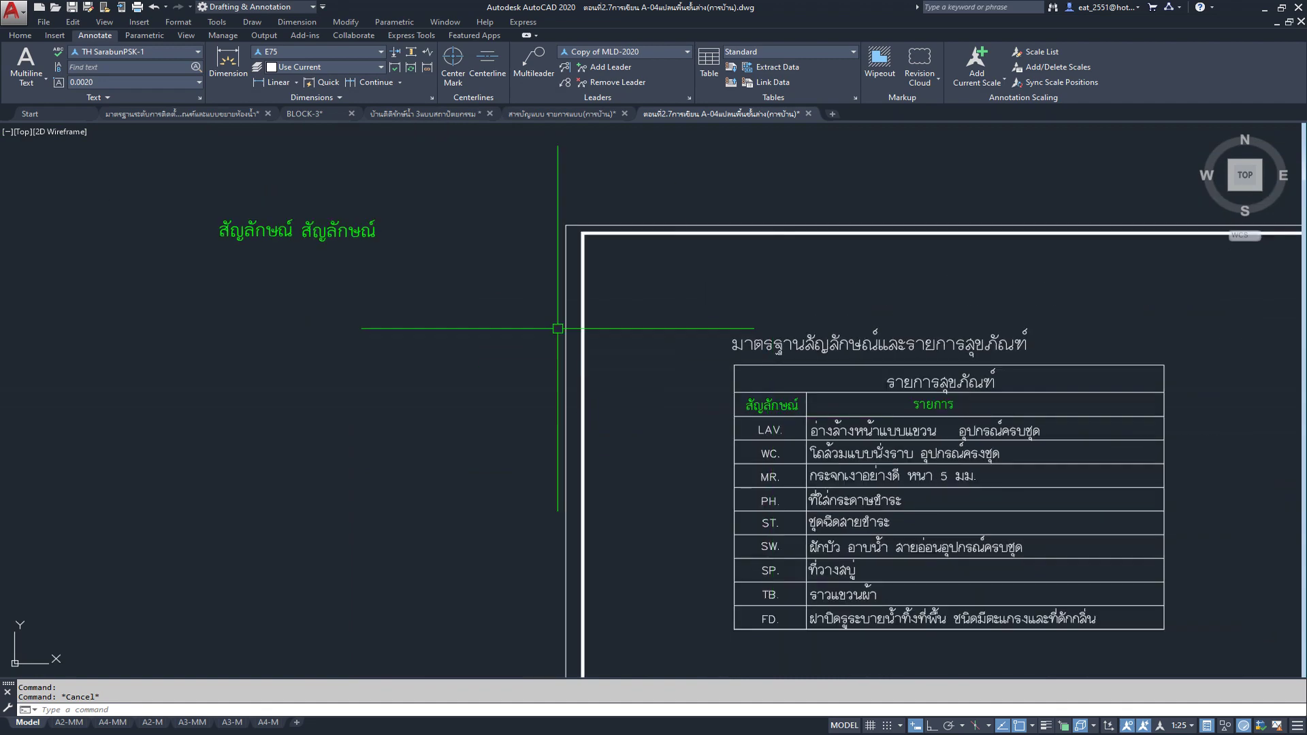
click(264, 240)
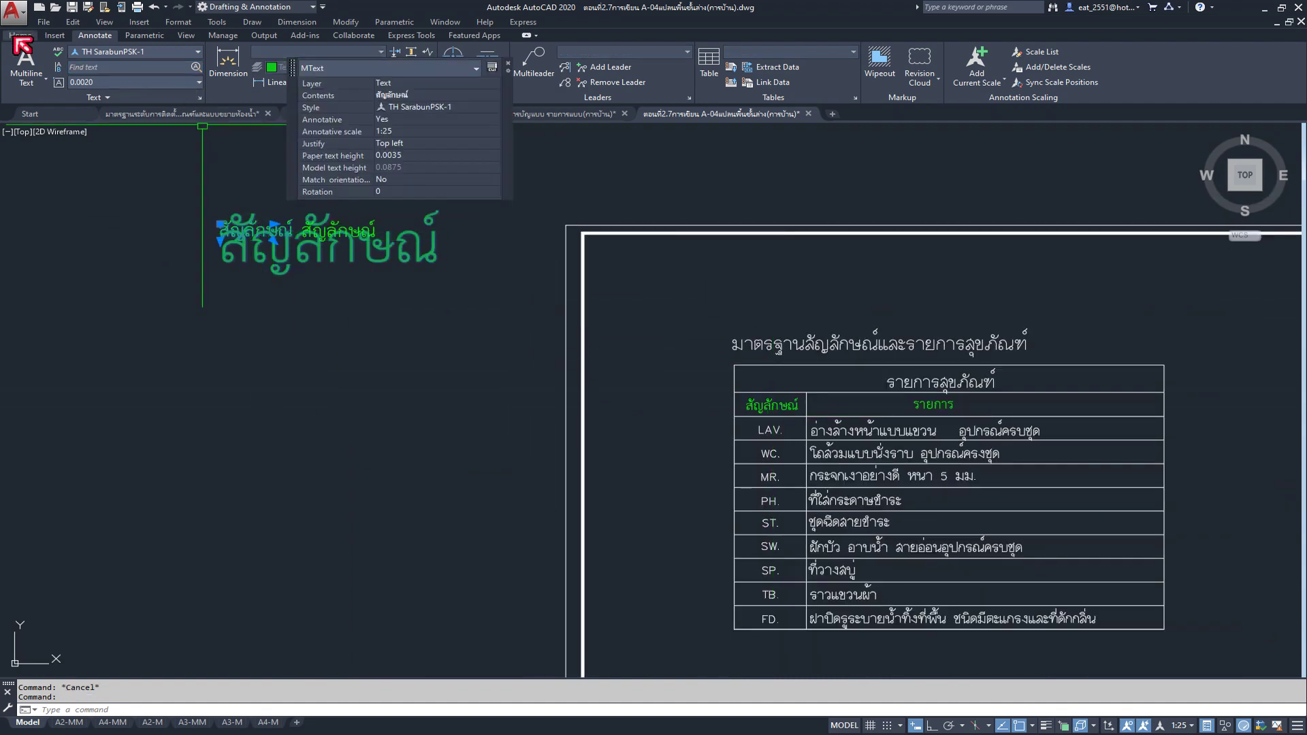
click(19, 34)
click(174, 55)
click(277, 356)
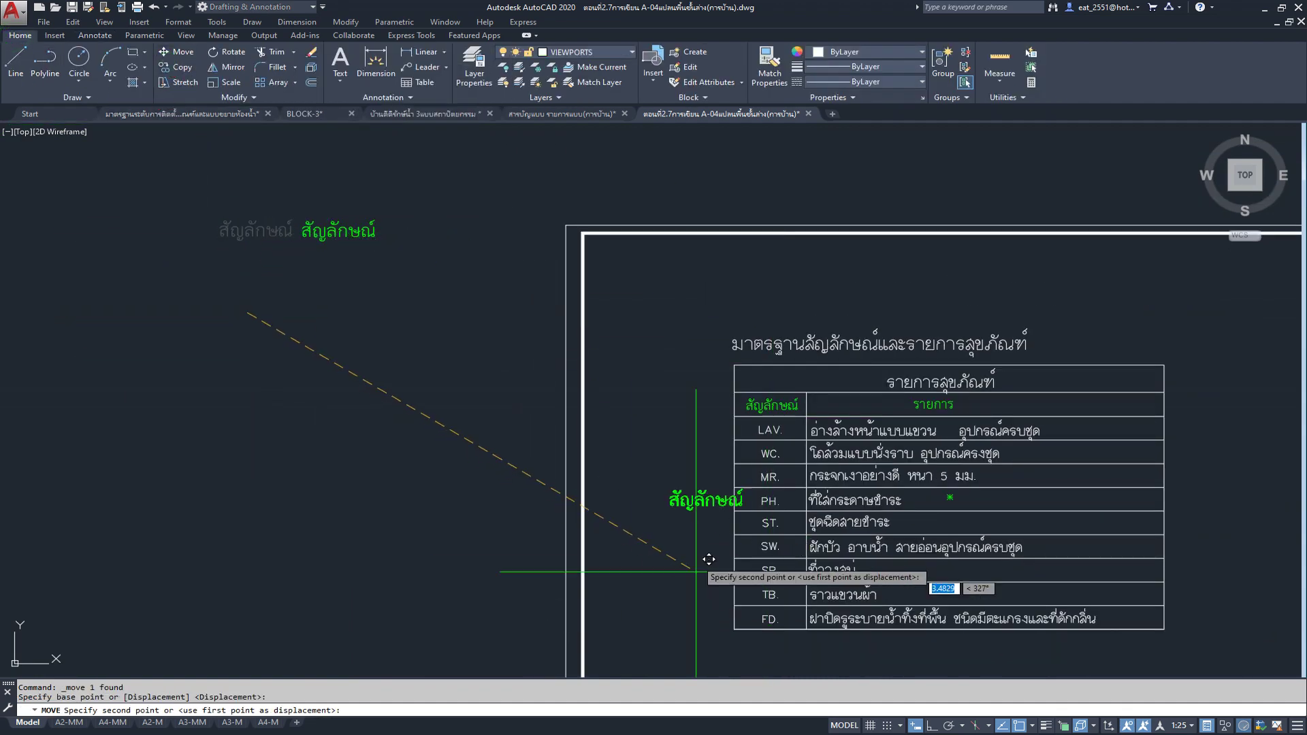
scroll(714, 575, up, 3)
scroll(671, 467, up, 2)
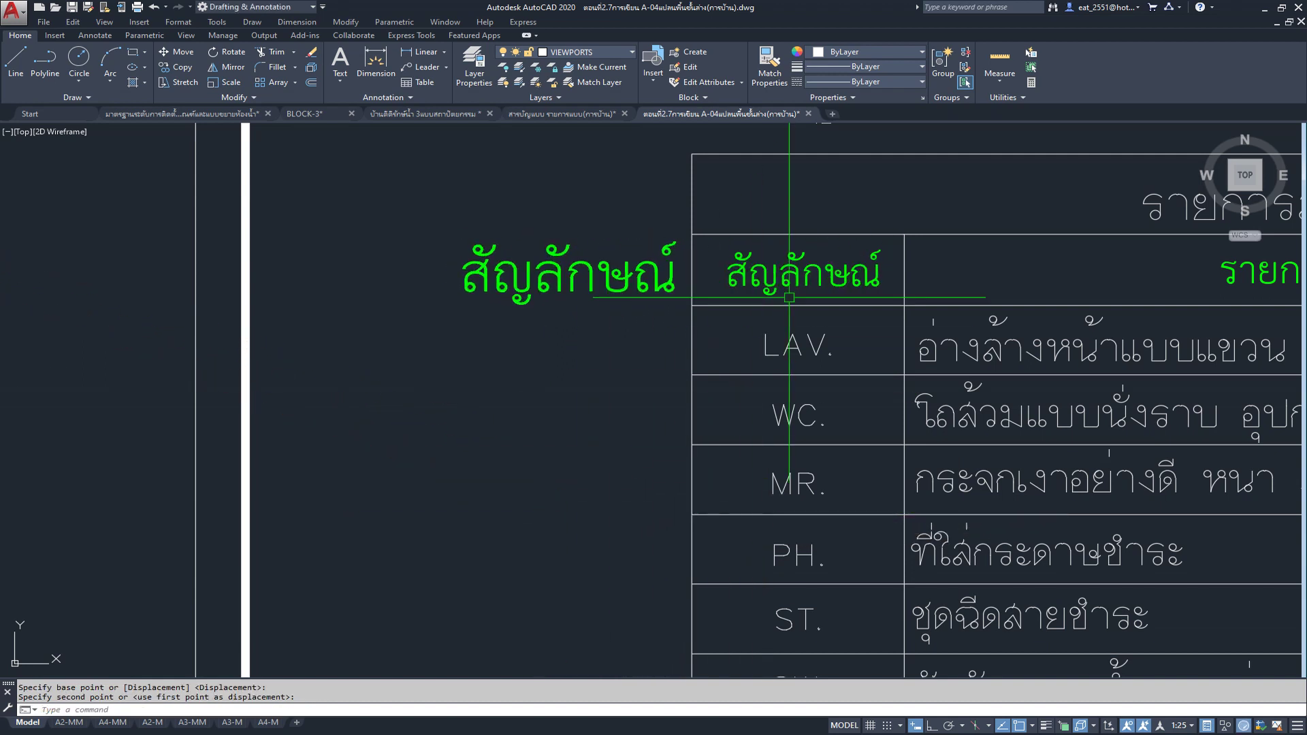
click(795, 274)
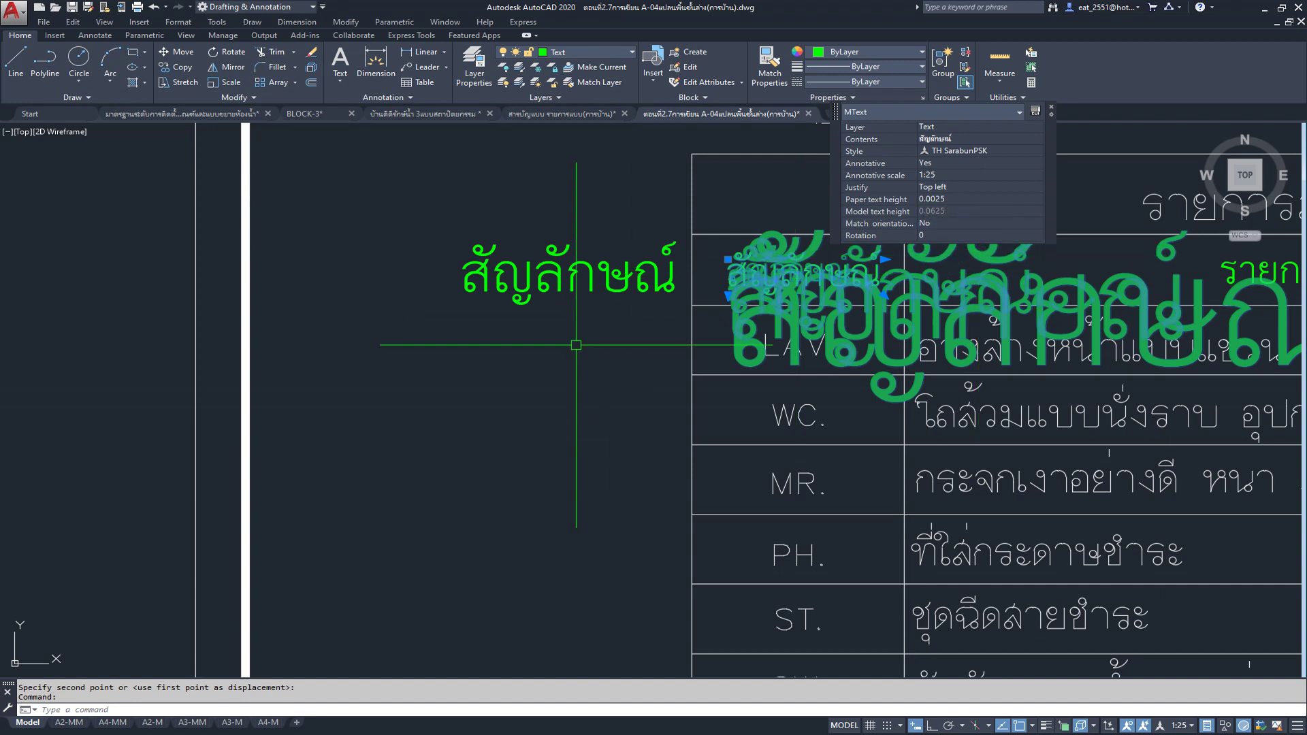
key(Escape)
click(95, 36)
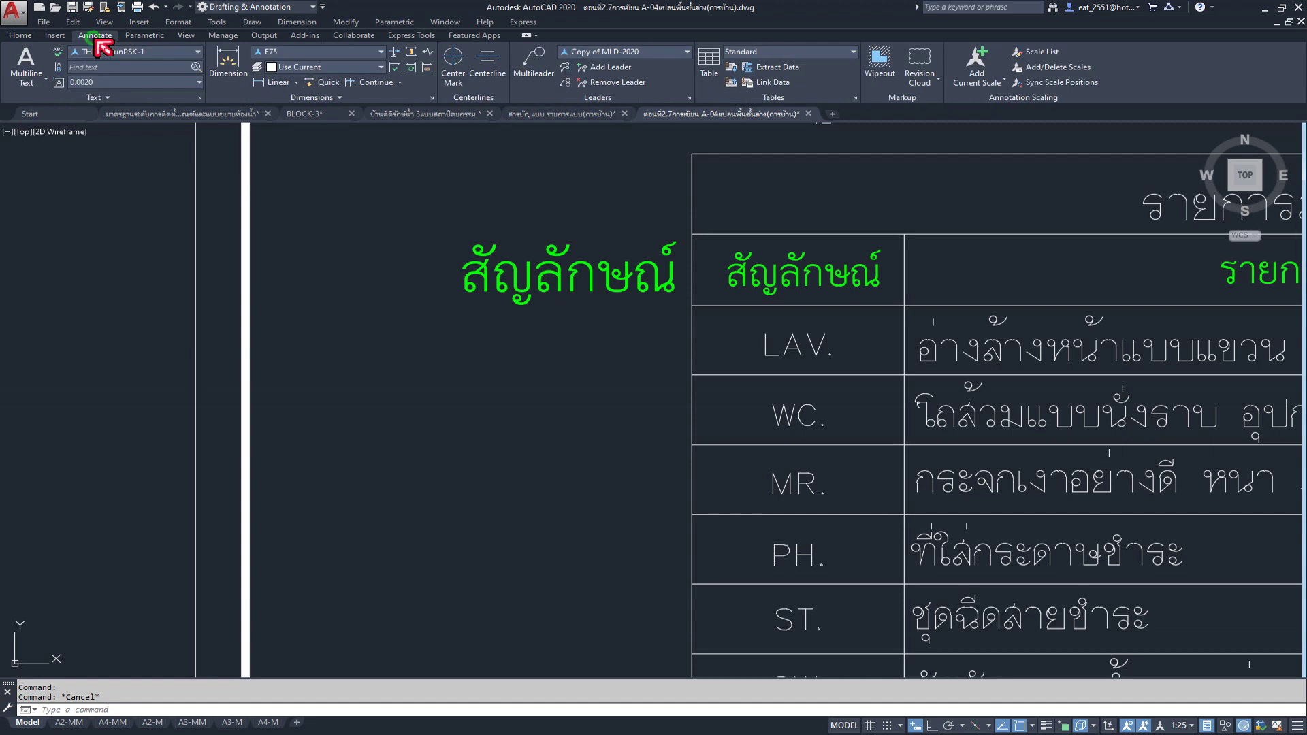
Step: Inspect the TH SarabunPSK styles and copy the TH SarabunPSK-1 style name
click(200, 97)
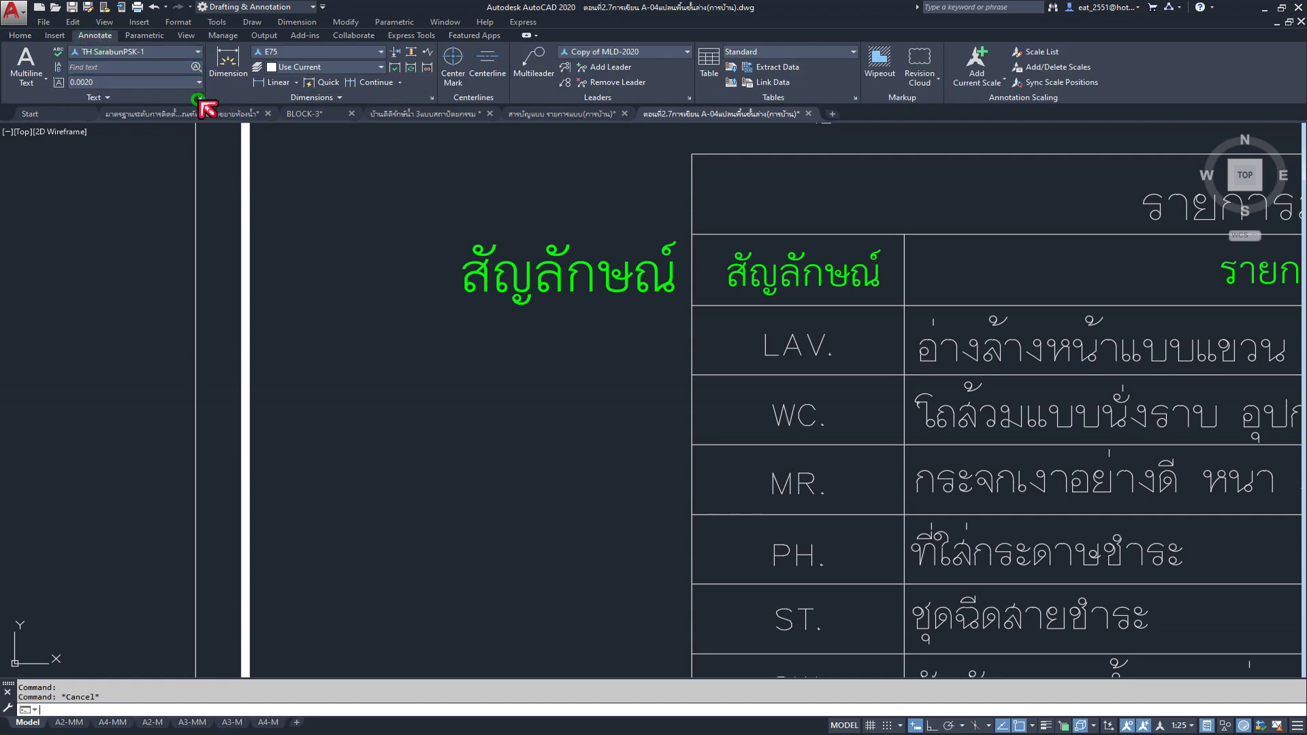
click(507, 359)
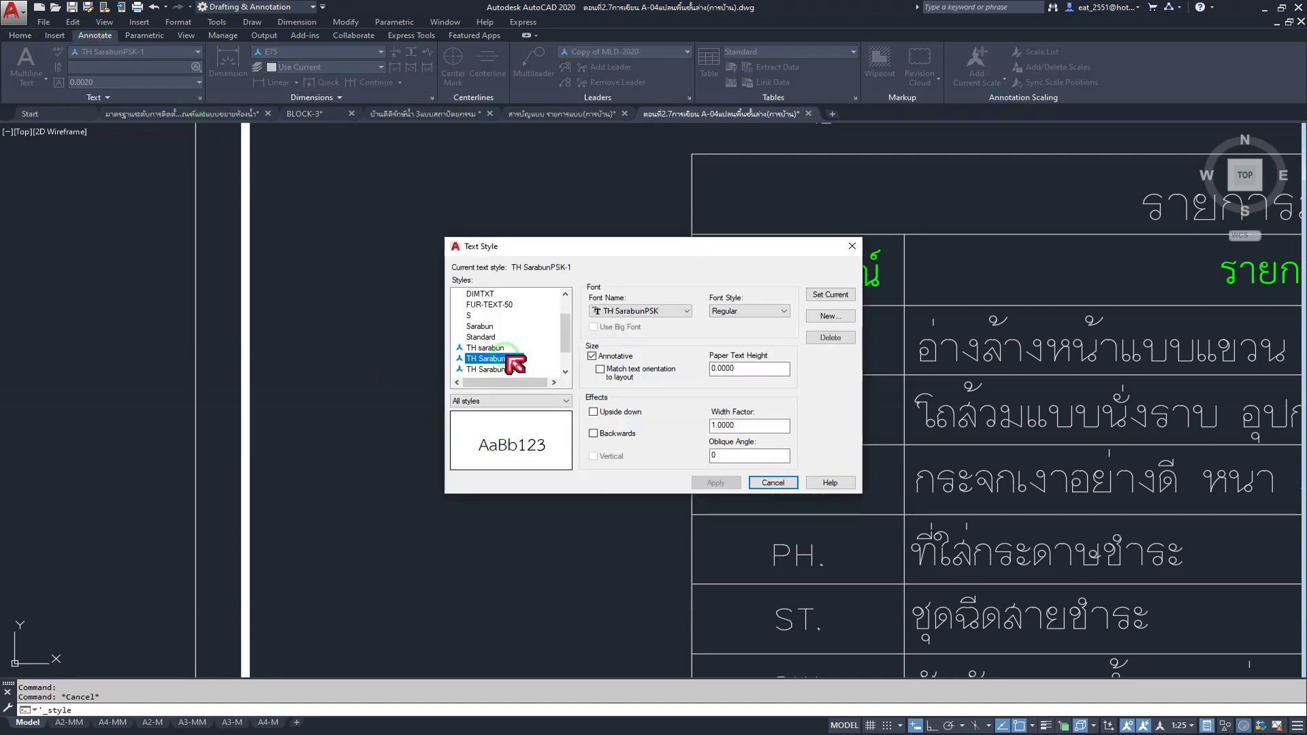
click(503, 356)
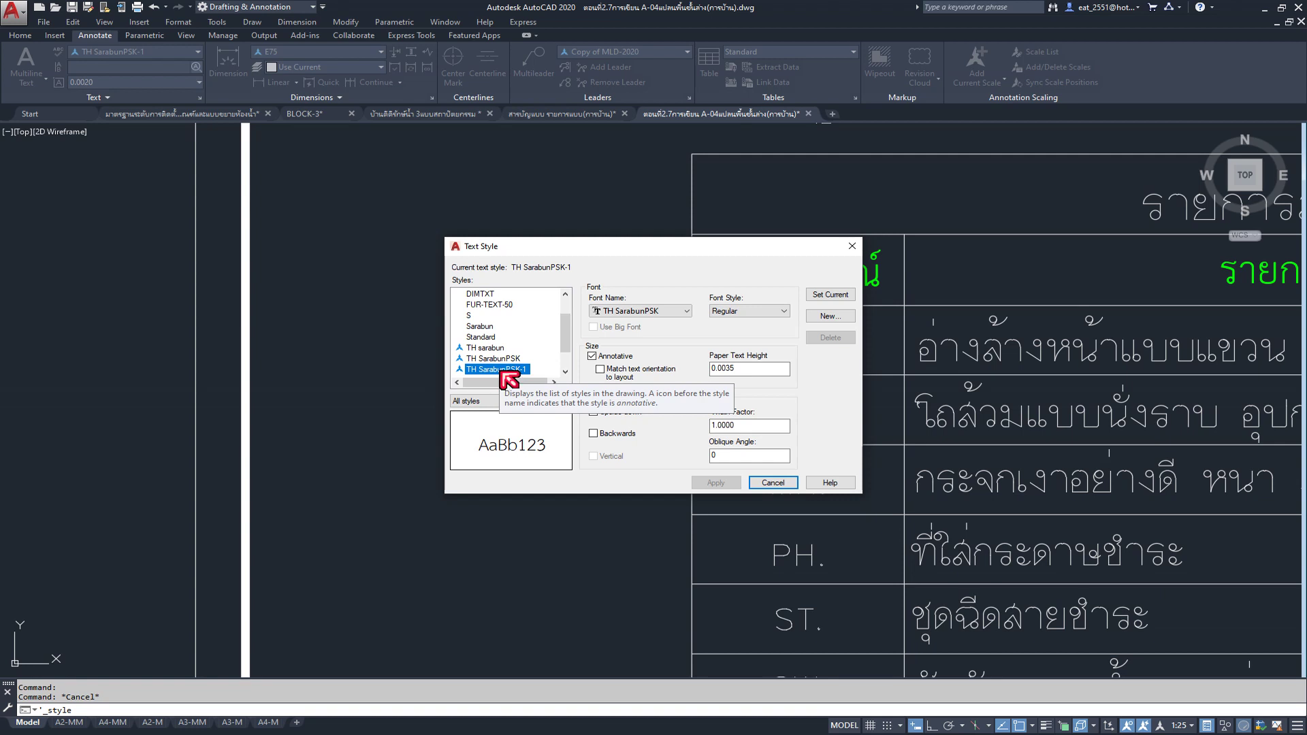
click(501, 370)
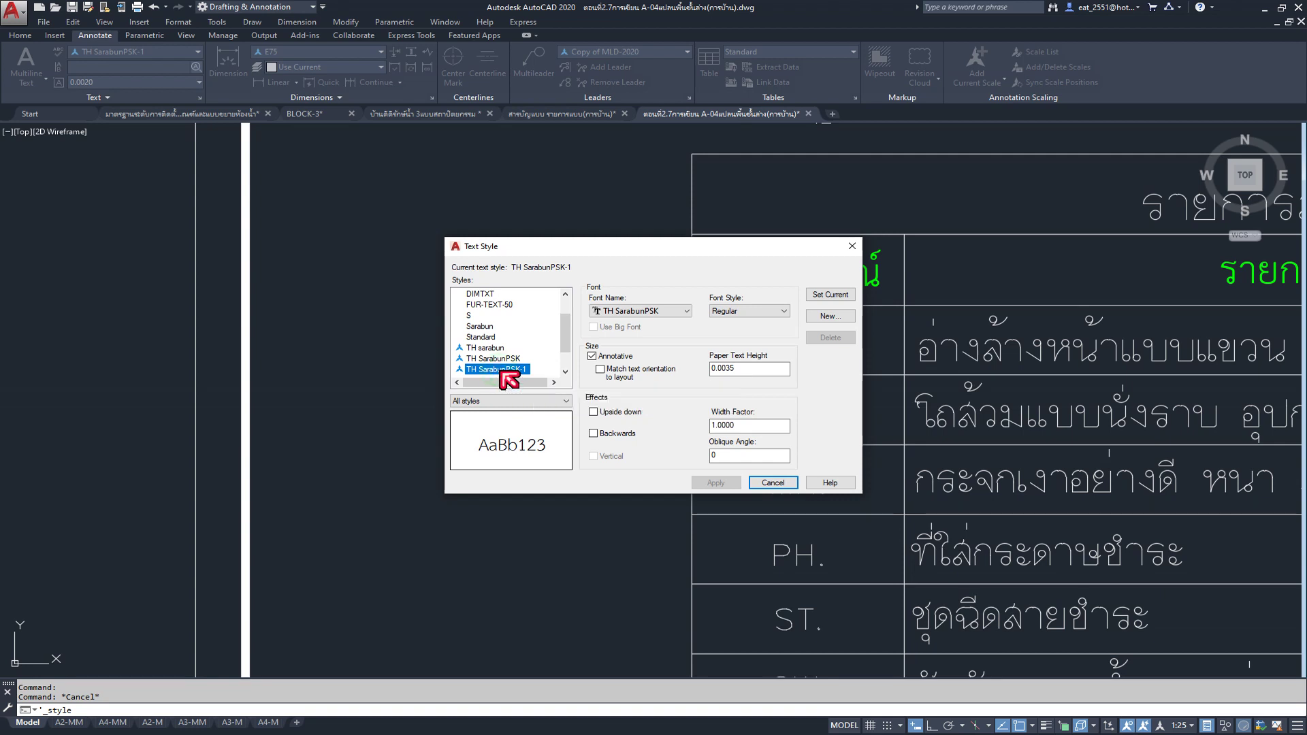
right_click(501, 371)
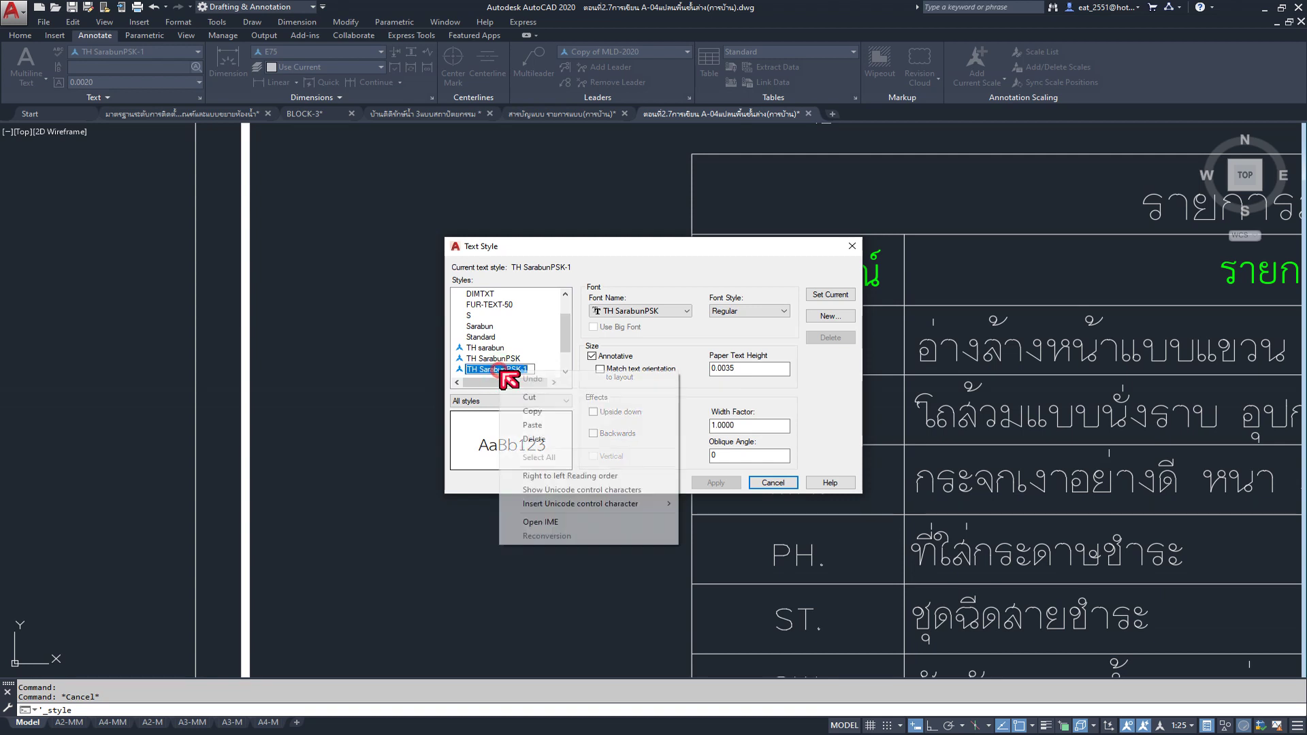
click(579, 411)
Step: Create annotative style TH SarabunPSK-2 with paper text height 0.0025 and apply it
click(830, 317)
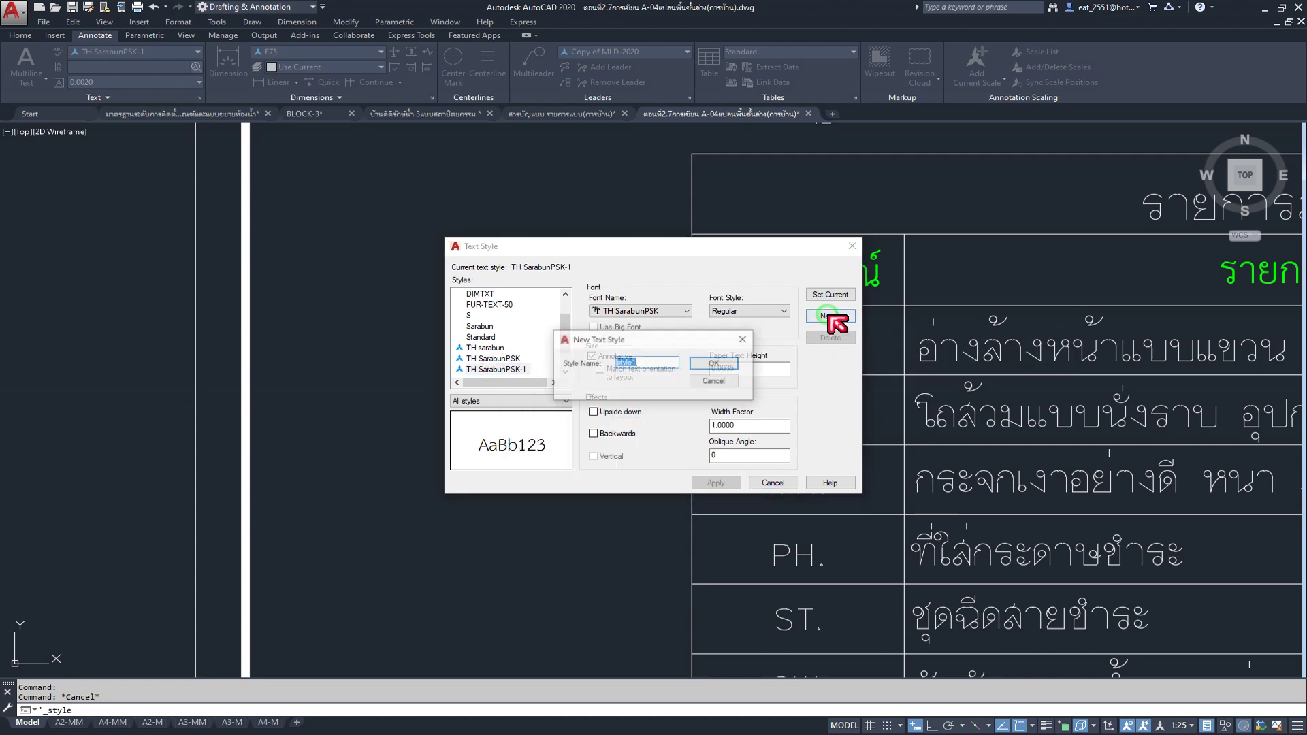
right_click(629, 362)
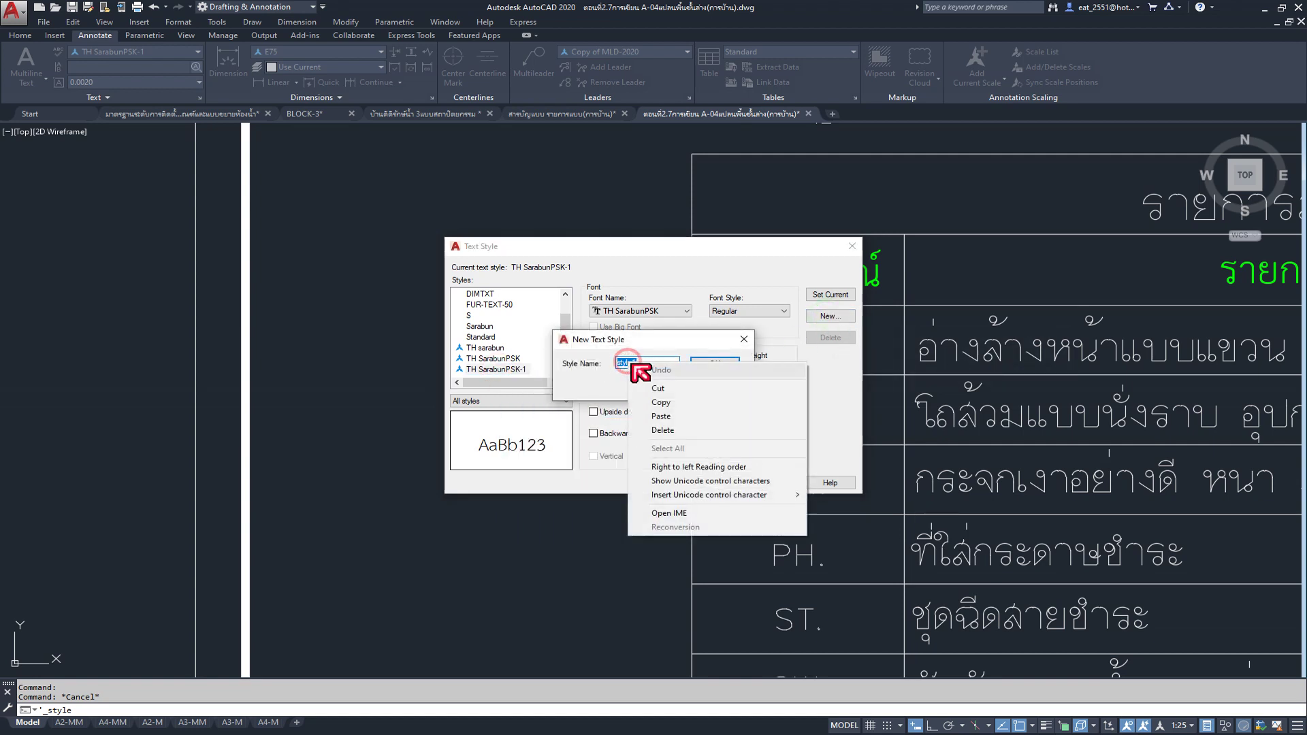
click(673, 420)
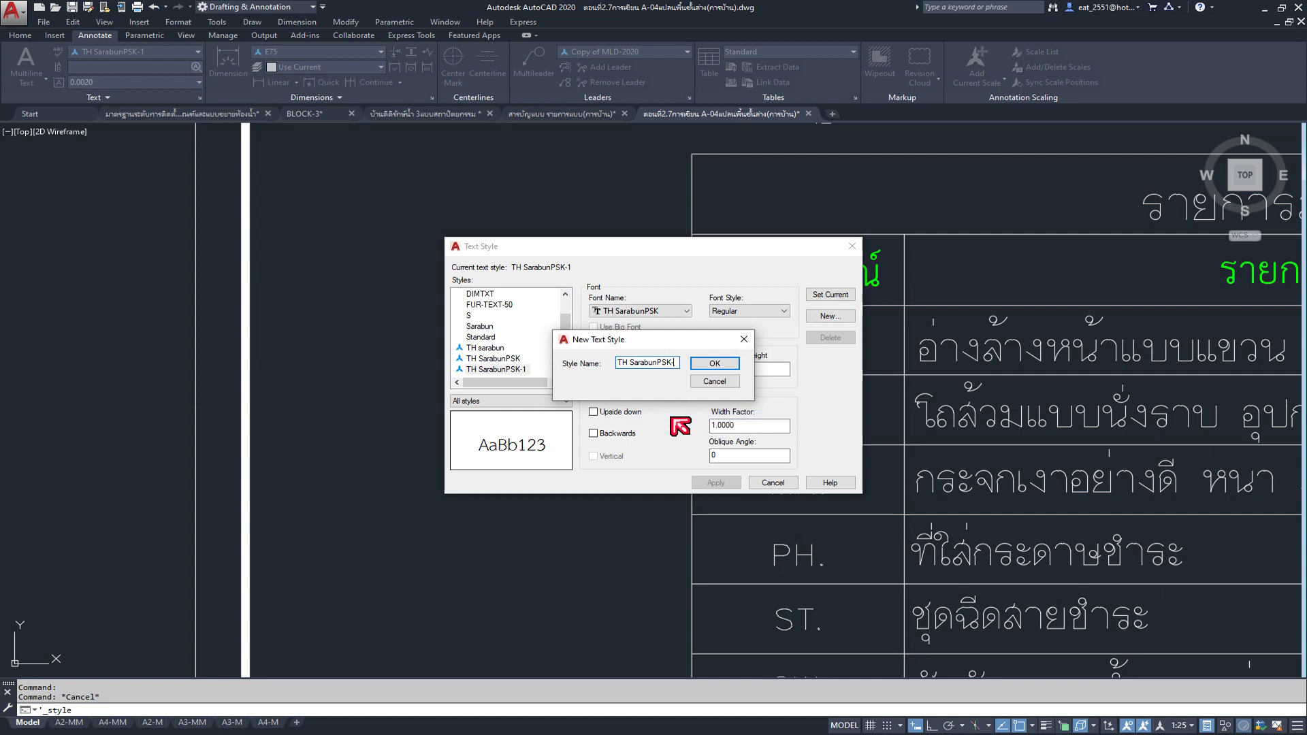
text(2)
click(714, 363)
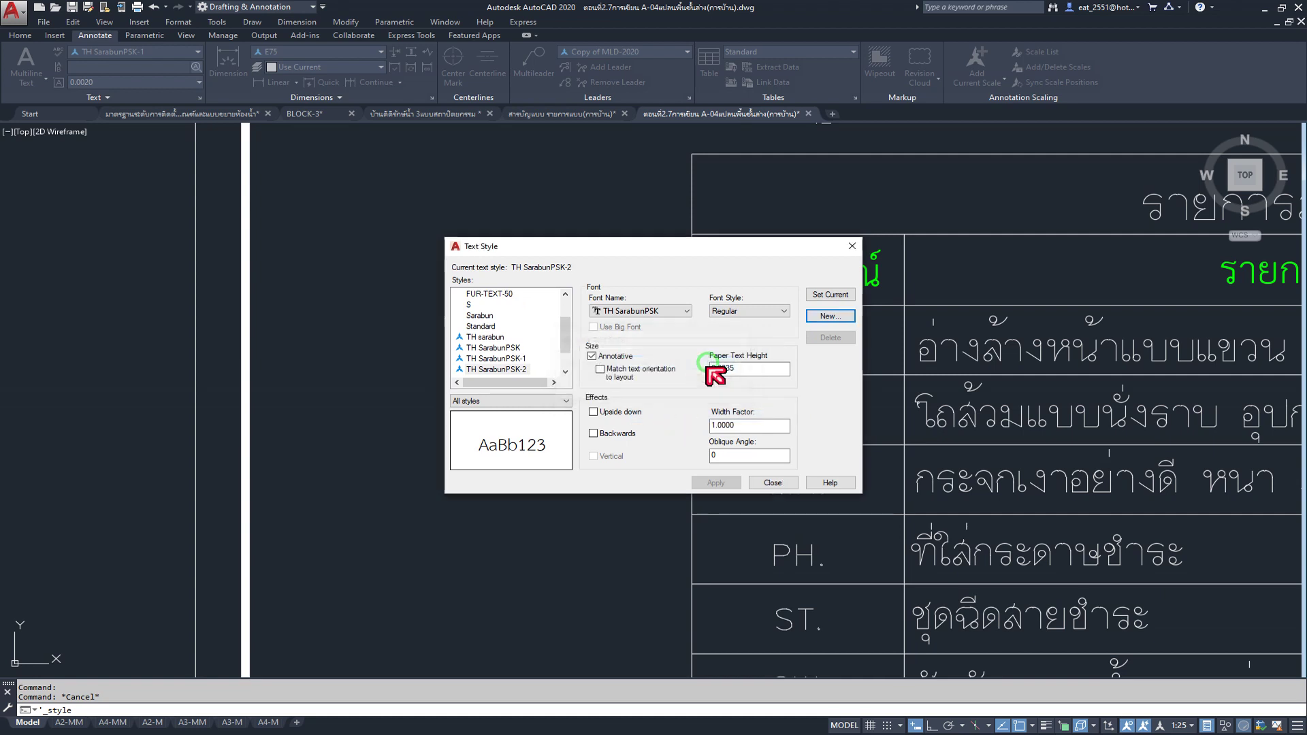
click(752, 368)
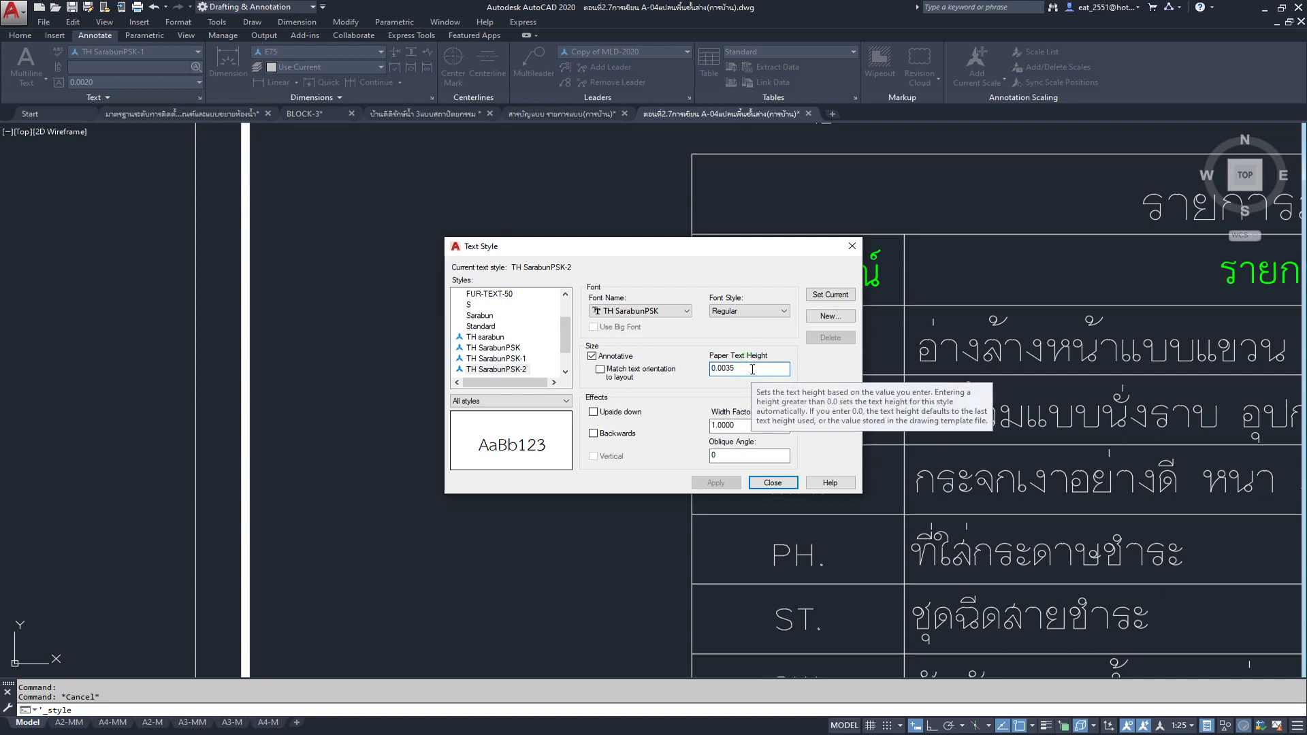
key(BackSpace)
key(BackSpace)
text(2)
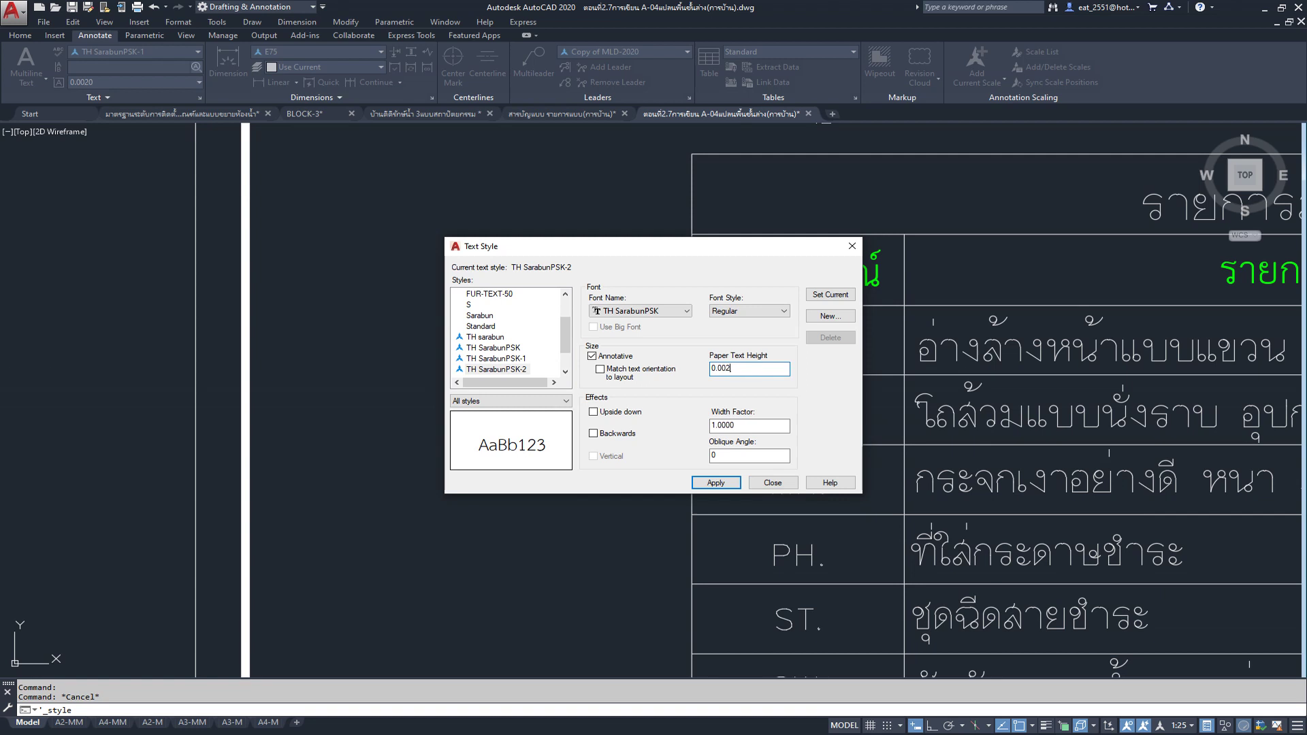
click(715, 484)
click(772, 483)
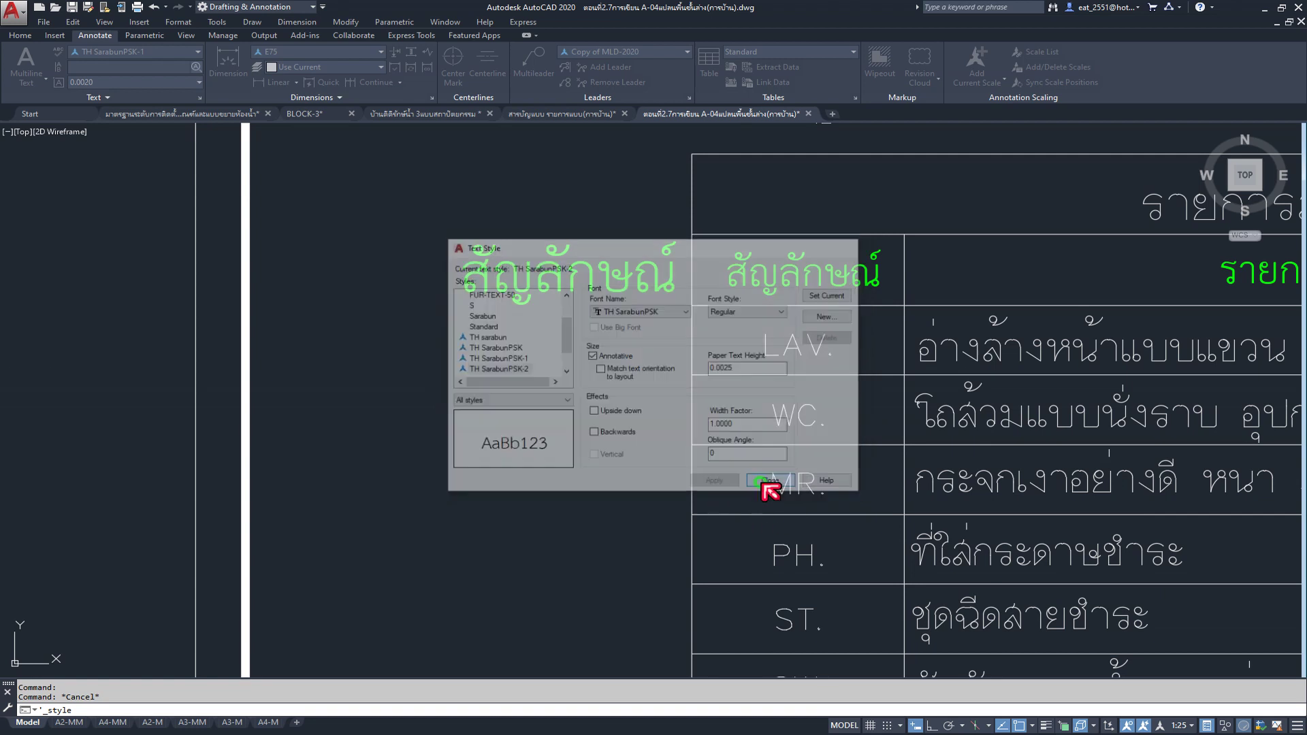
scroll(511, 338, down, 3)
click(647, 304)
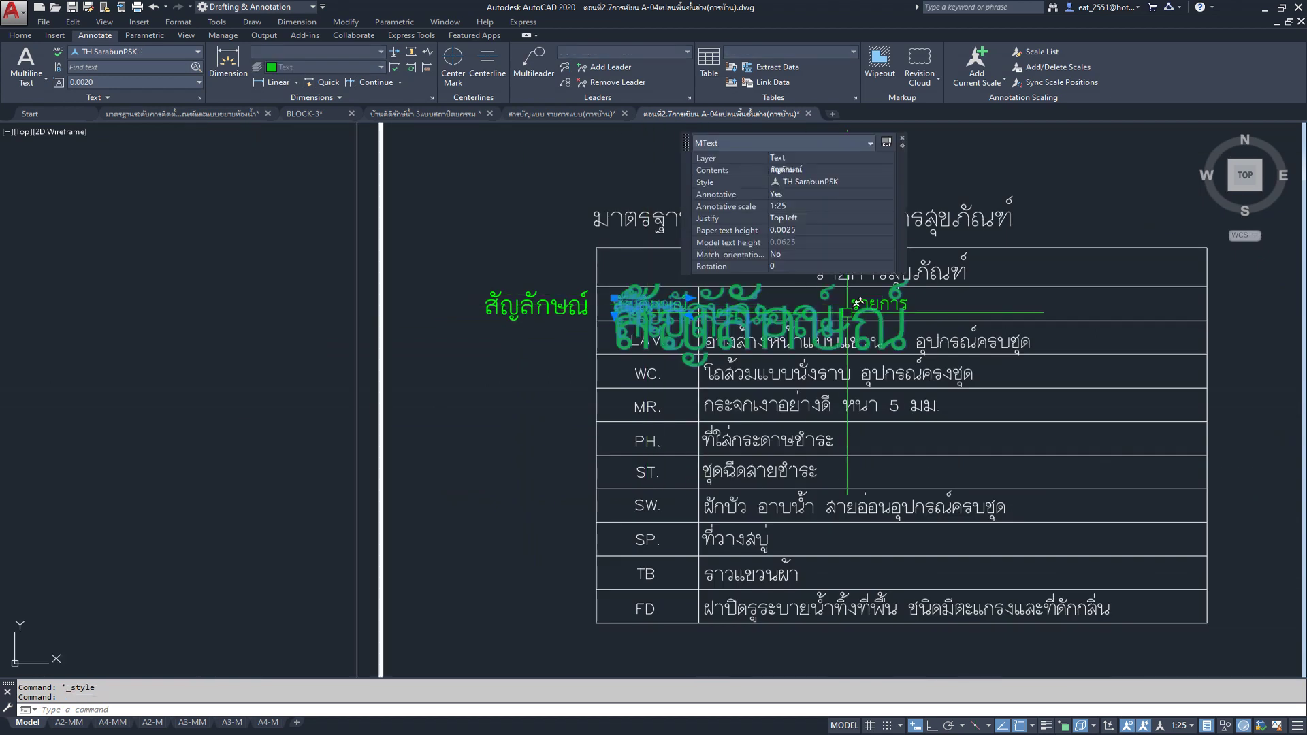
Step: Apply TH SarabunPSK-2 to the สัญลักษณ์ and รายการ table header texts
click(878, 304)
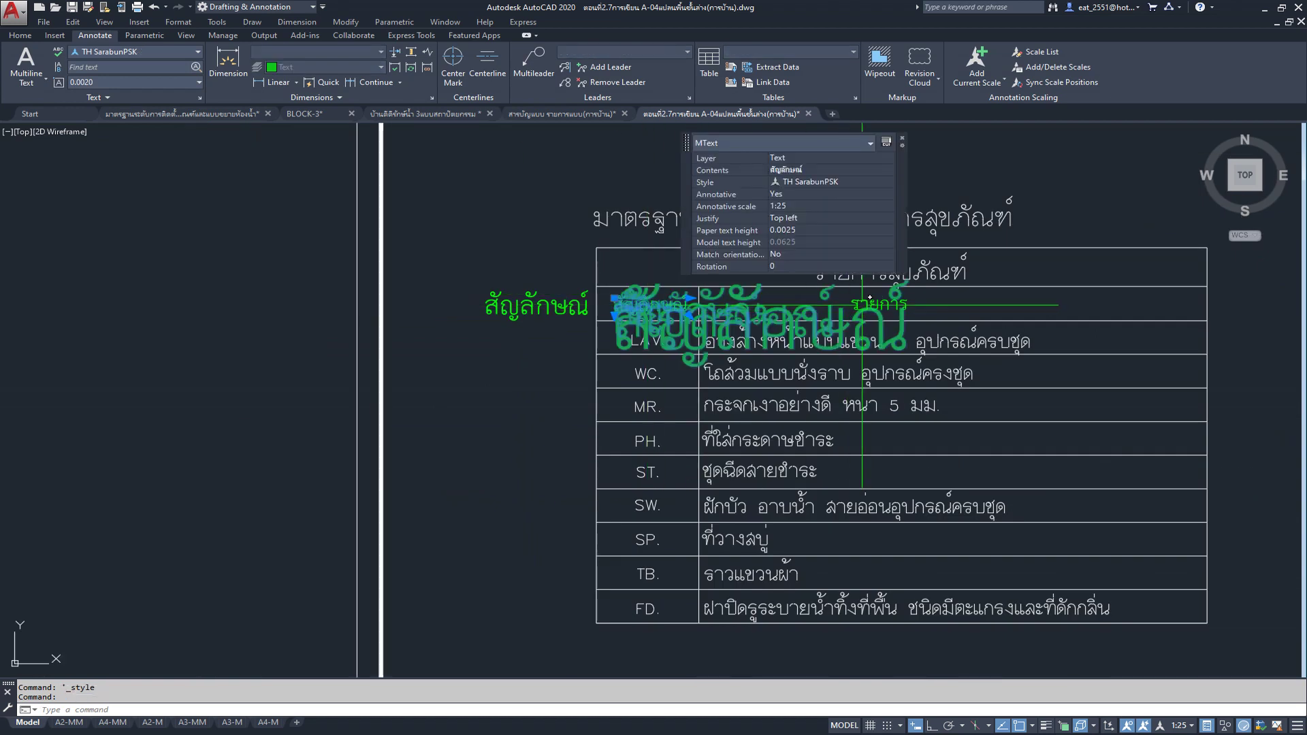
click(197, 52)
click(211, 79)
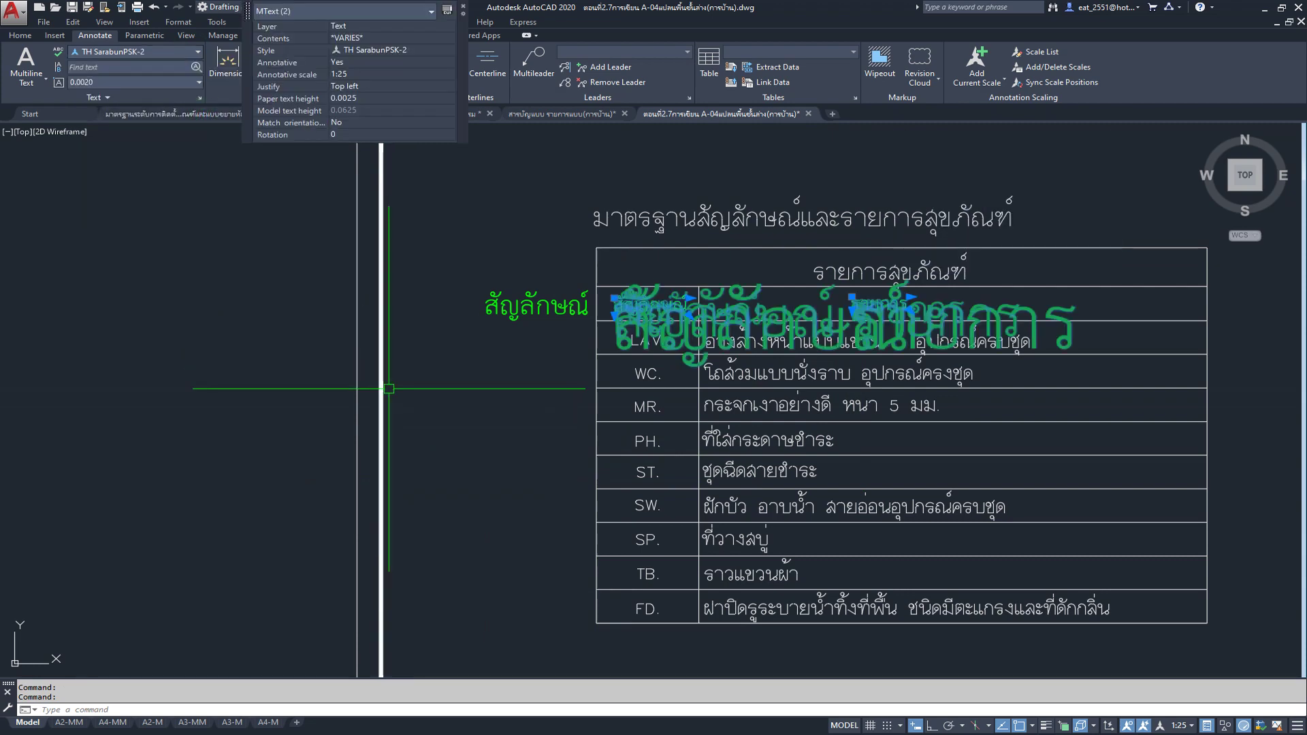
key(Escape)
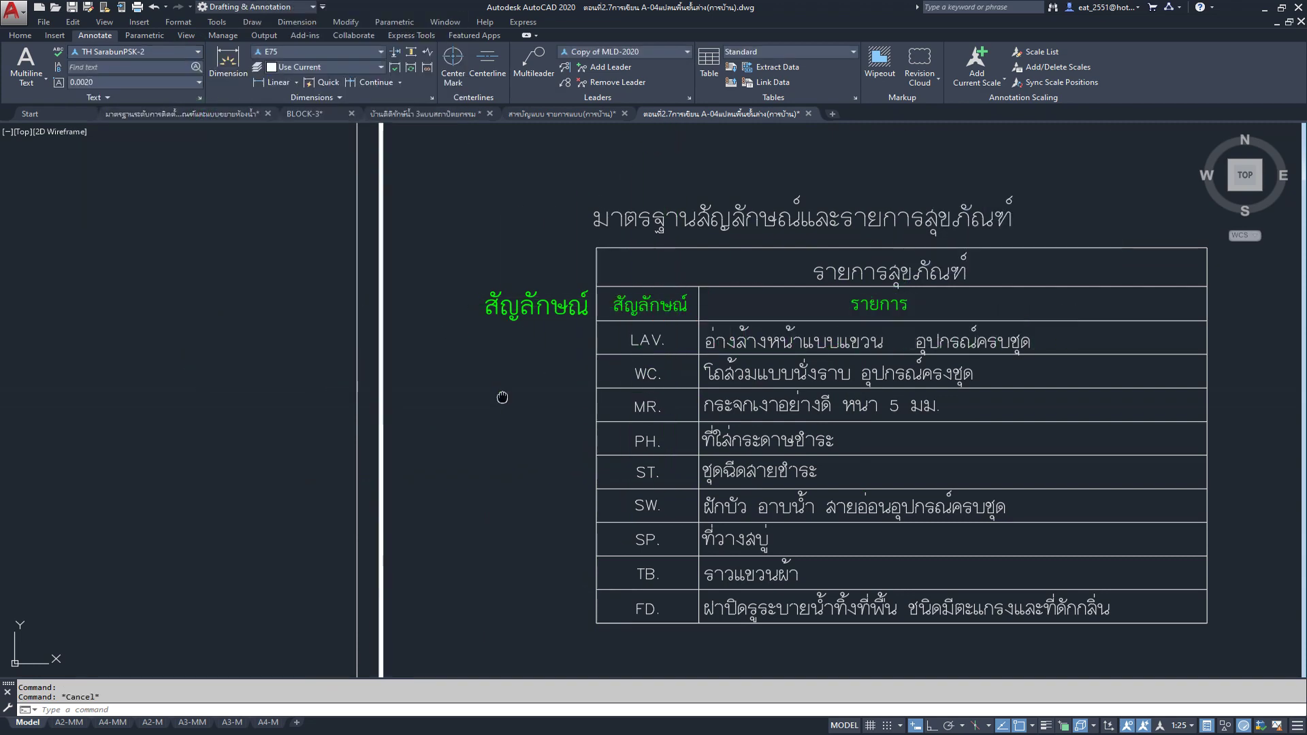
middle_drag(502, 395, 701, 487)
scroll(668, 449, down, 2)
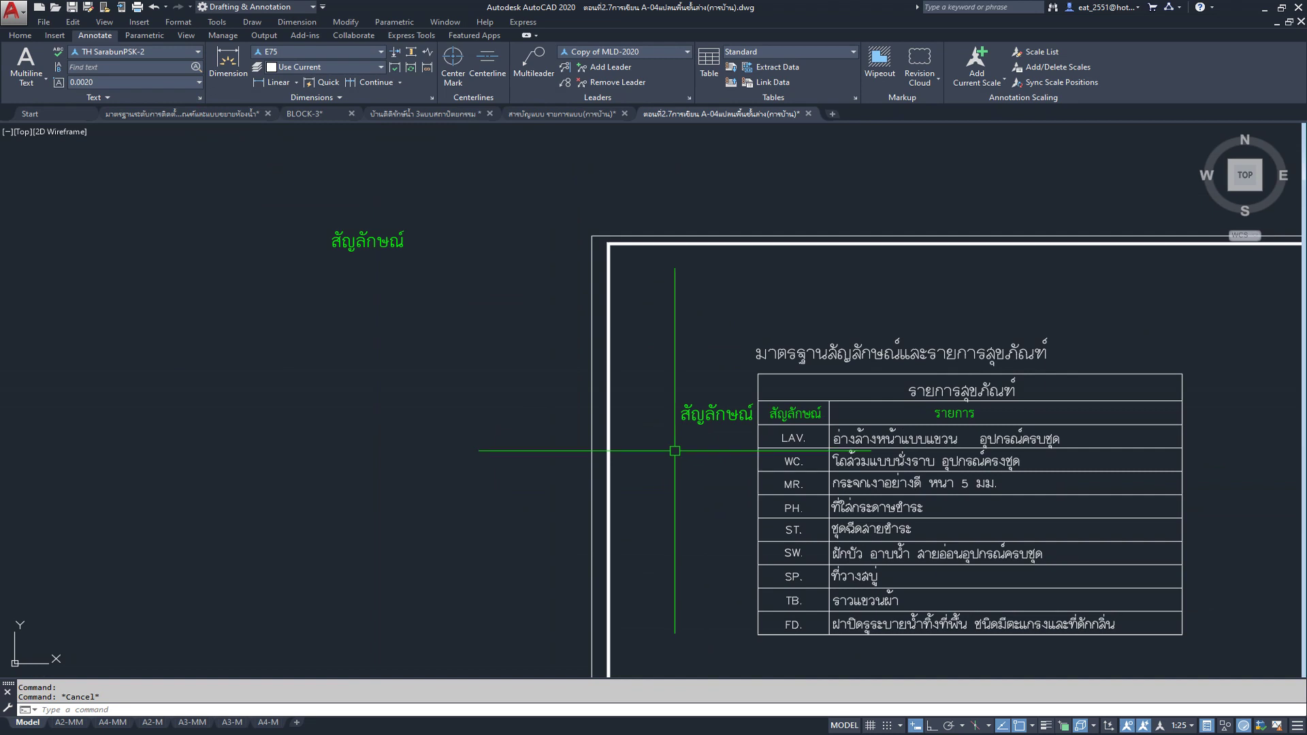
click(691, 405)
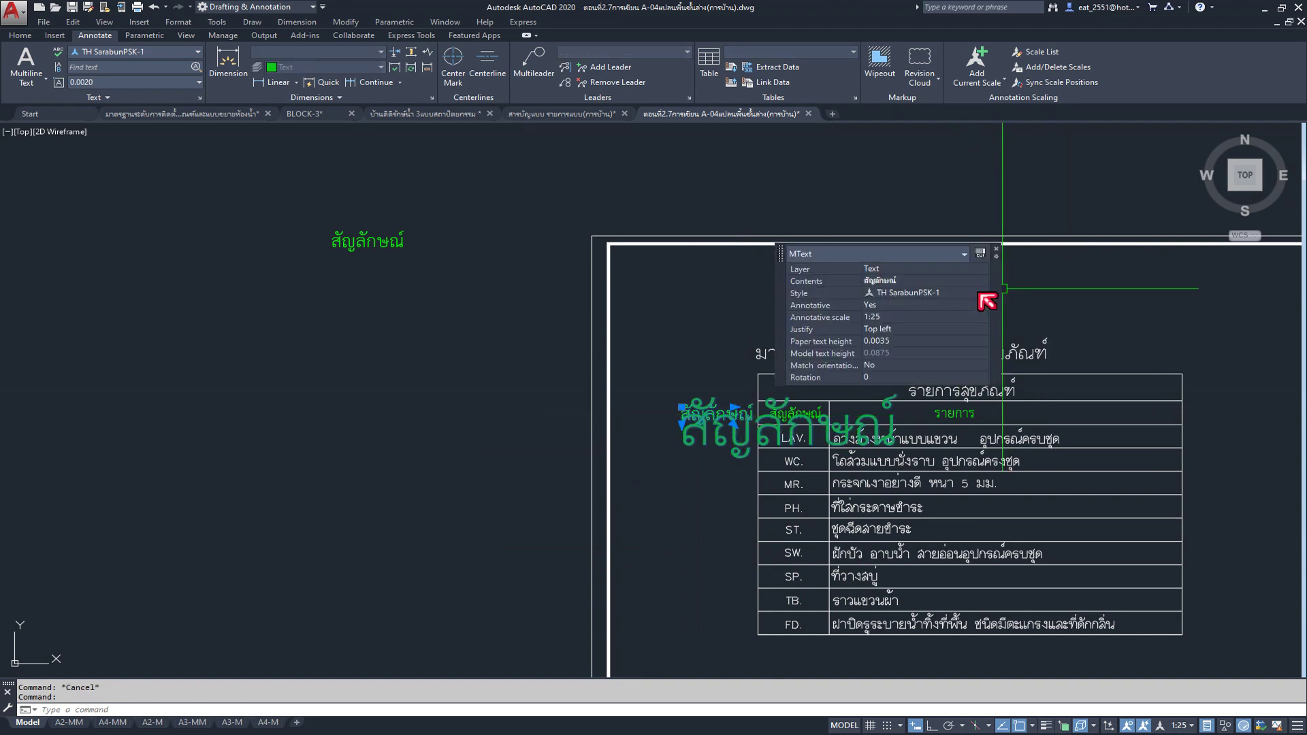
Step: Switch the สัญลักษณ์ label beside the table to TH SarabunPSK-2 via Quick Properties
click(983, 293)
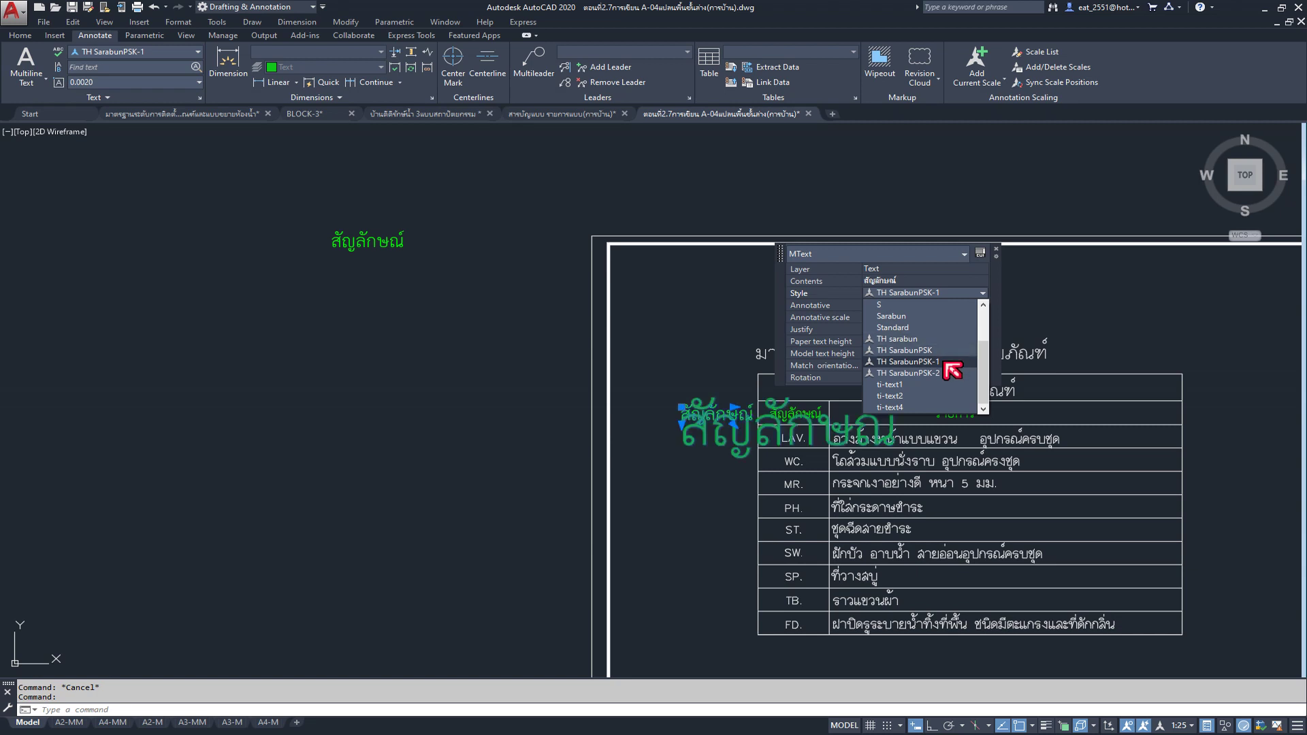
click(945, 363)
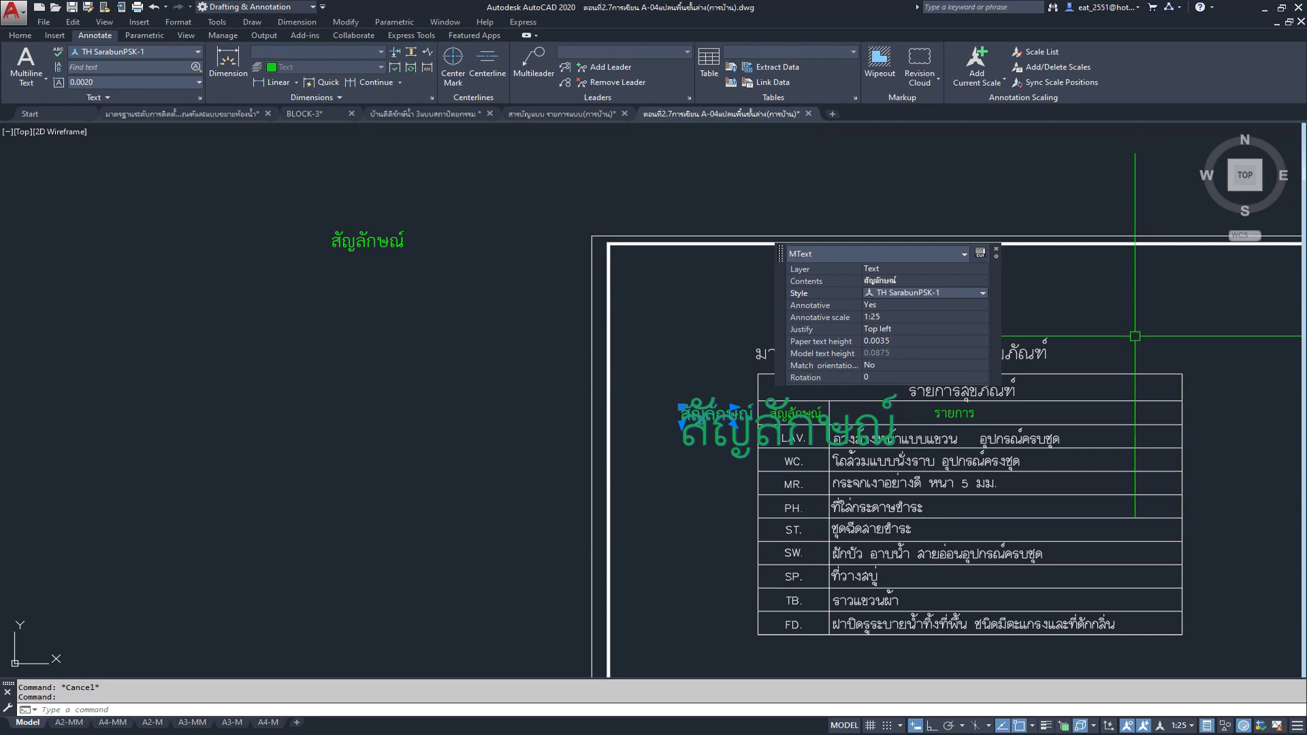
key(Escape)
click(711, 417)
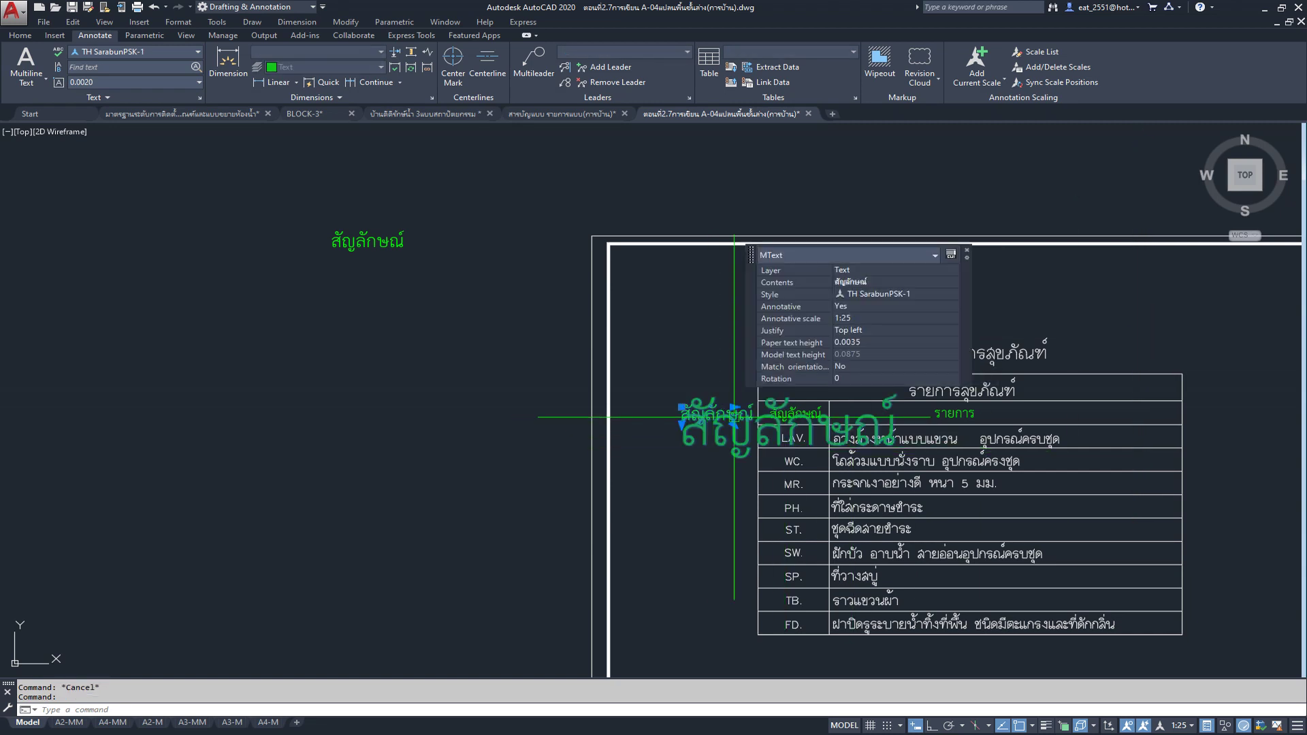
click(954, 294)
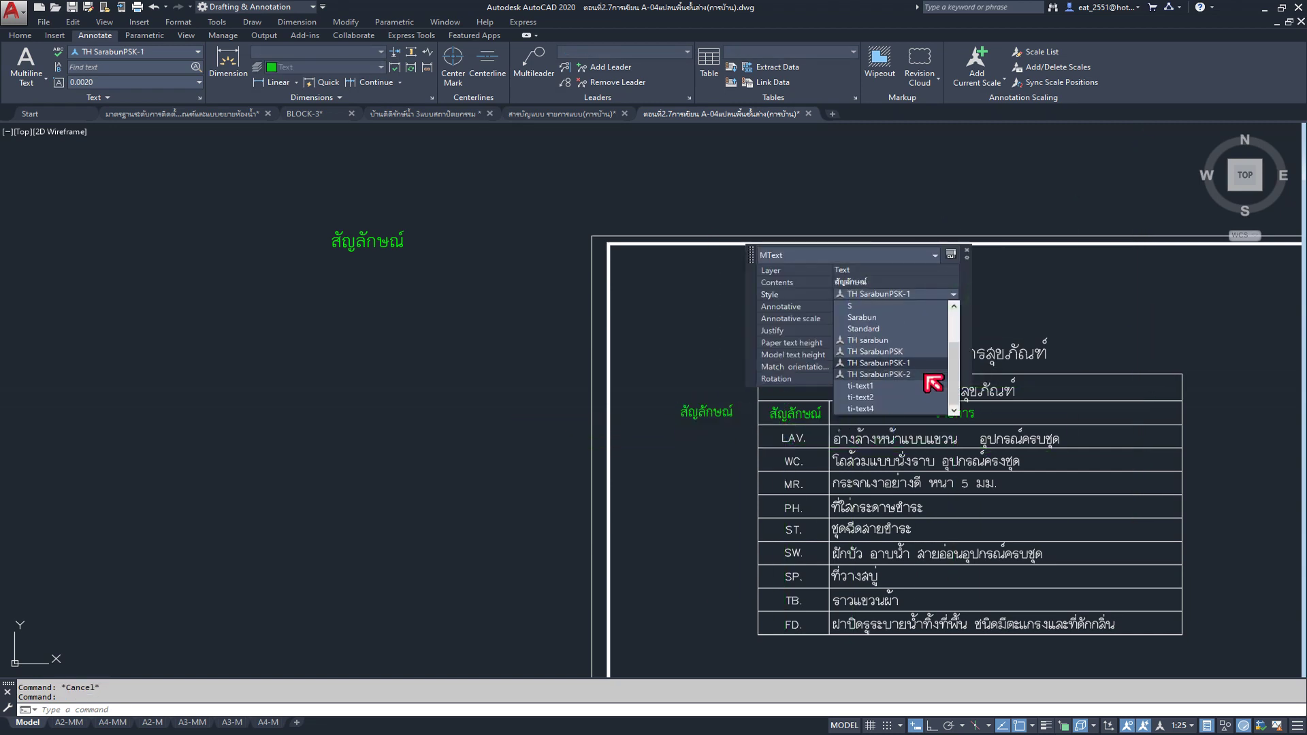
click(927, 376)
key(Escape)
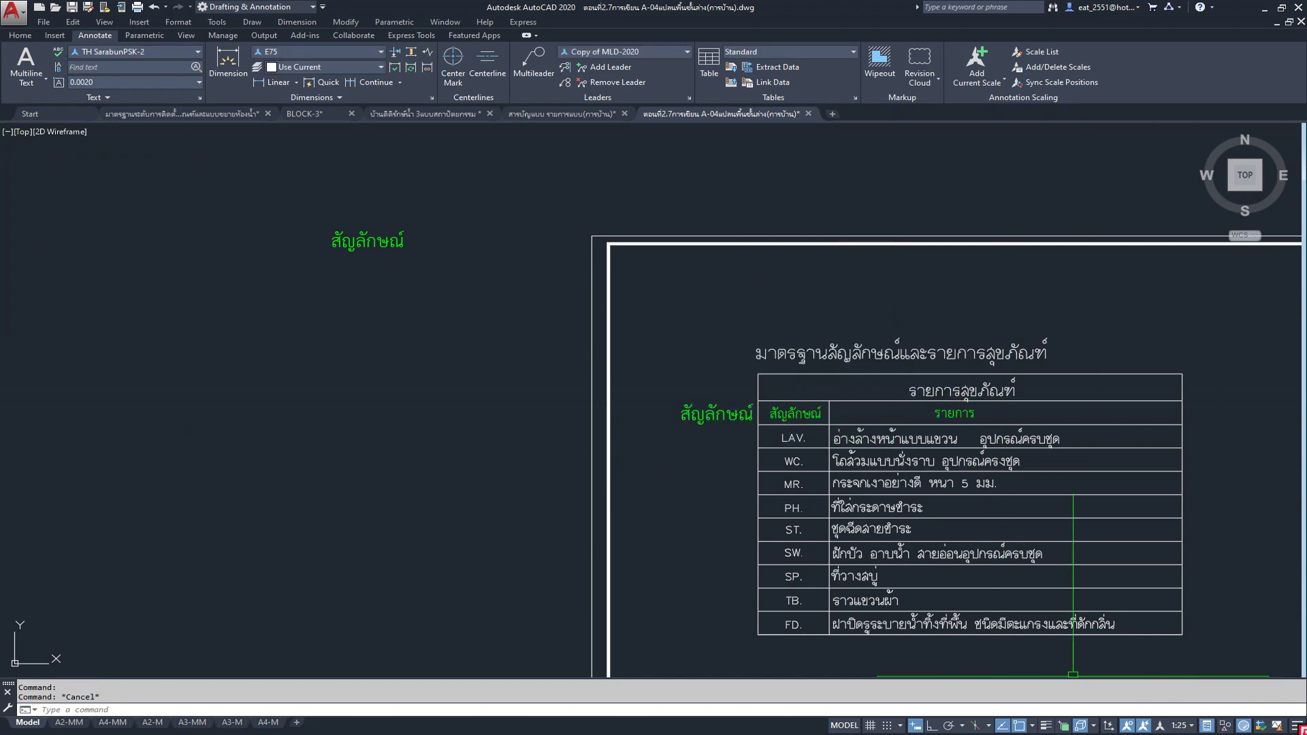
click(1296, 724)
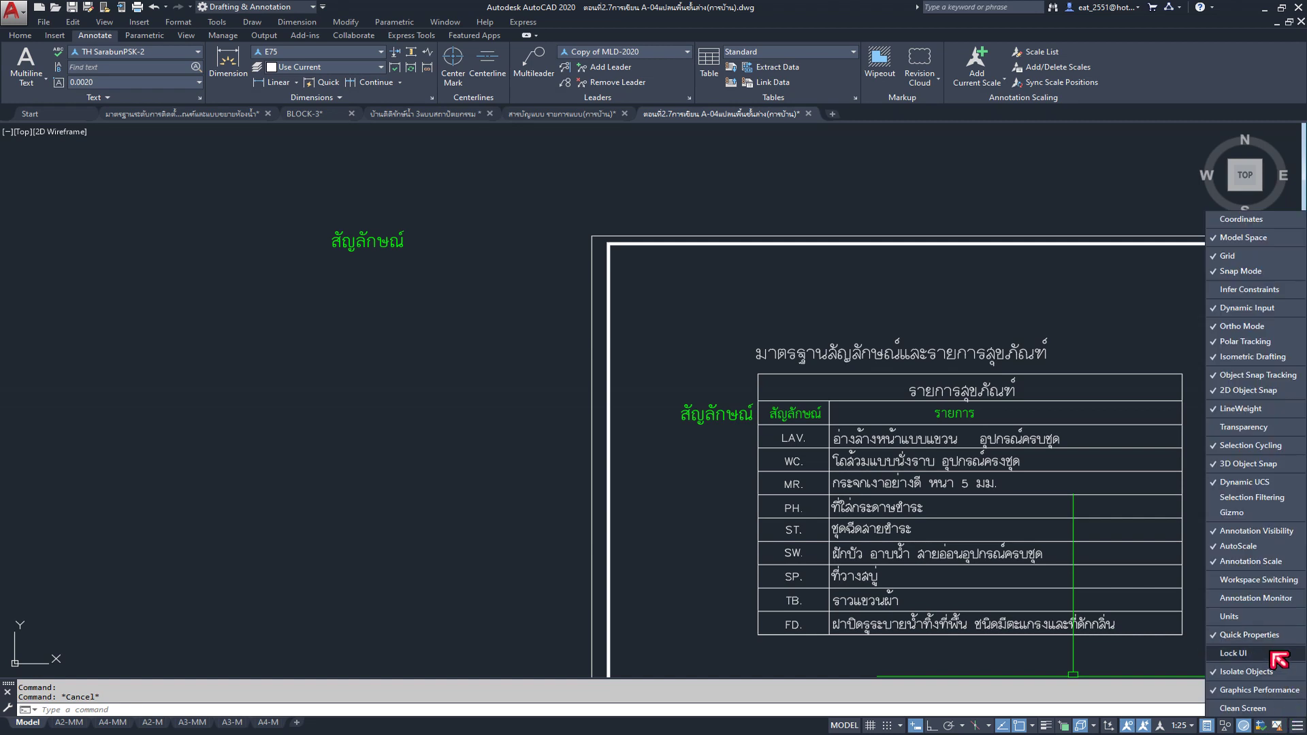
Step: Turn off the Quick Properties popup in the status-bar customization menu
click(1219, 635)
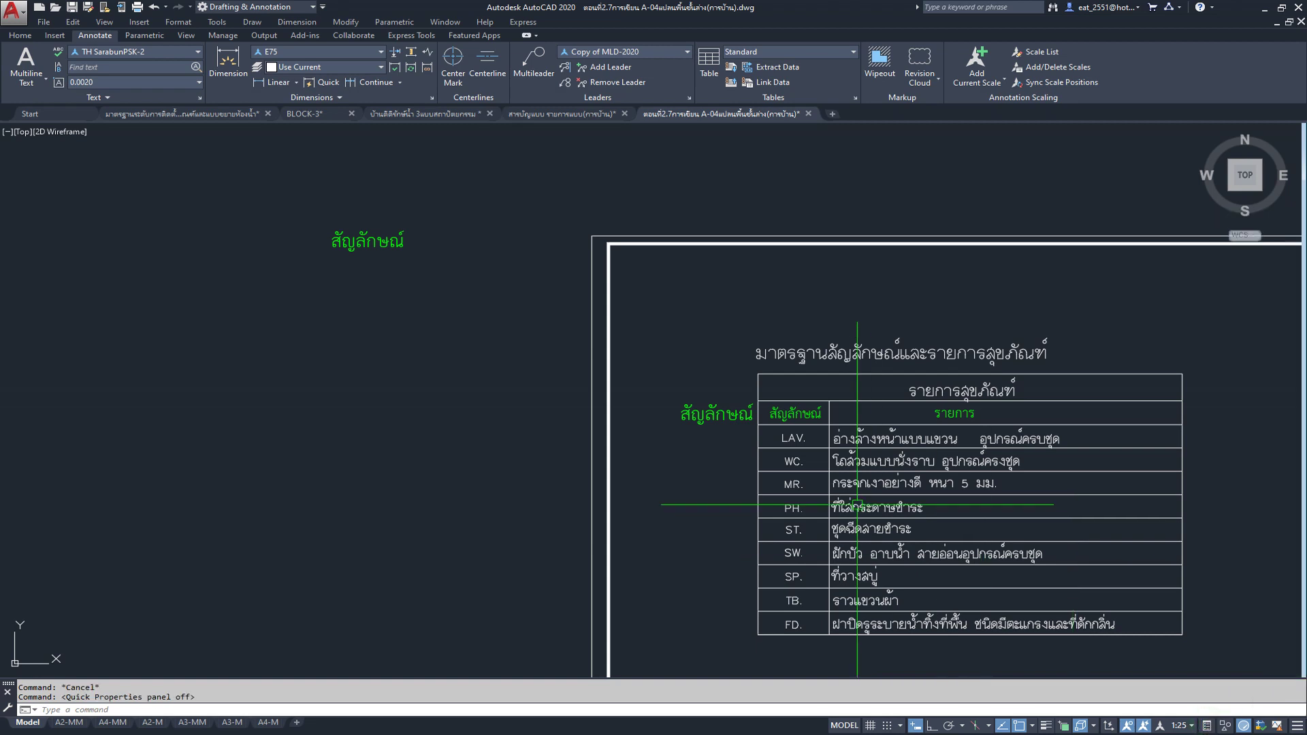
click(691, 410)
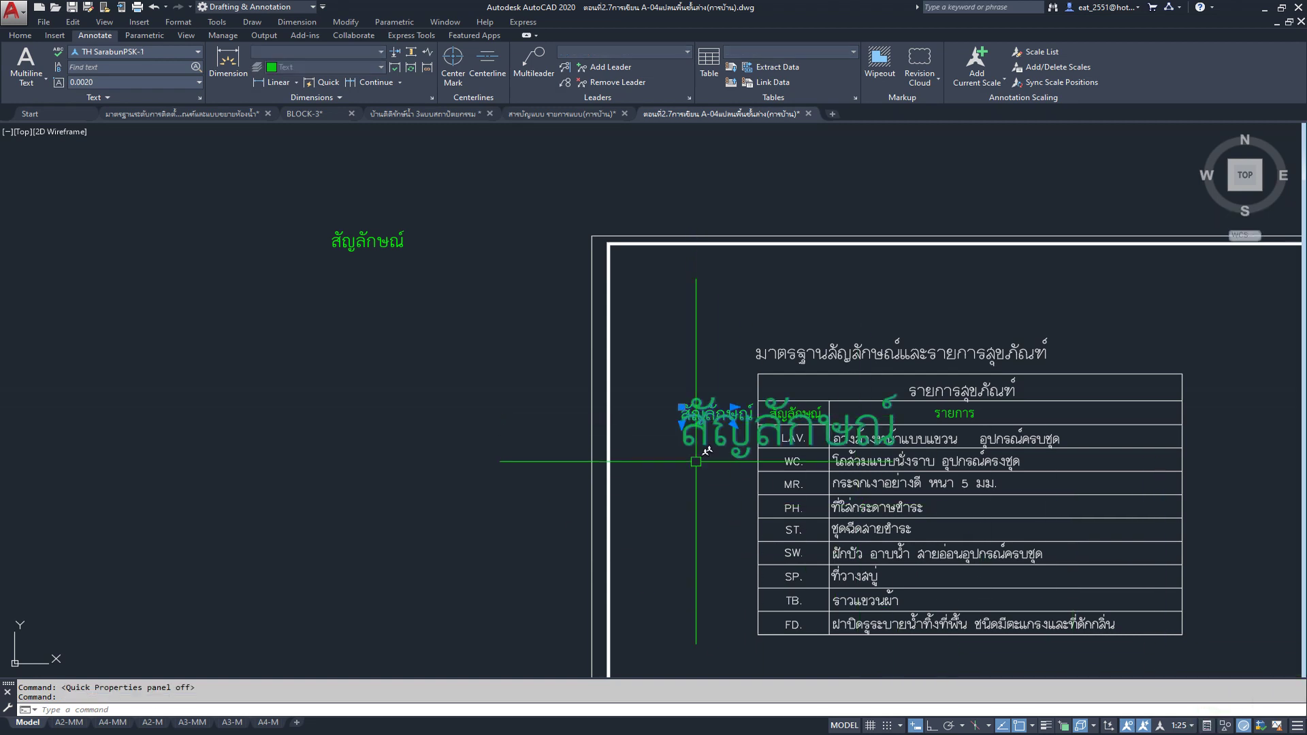
key(Escape)
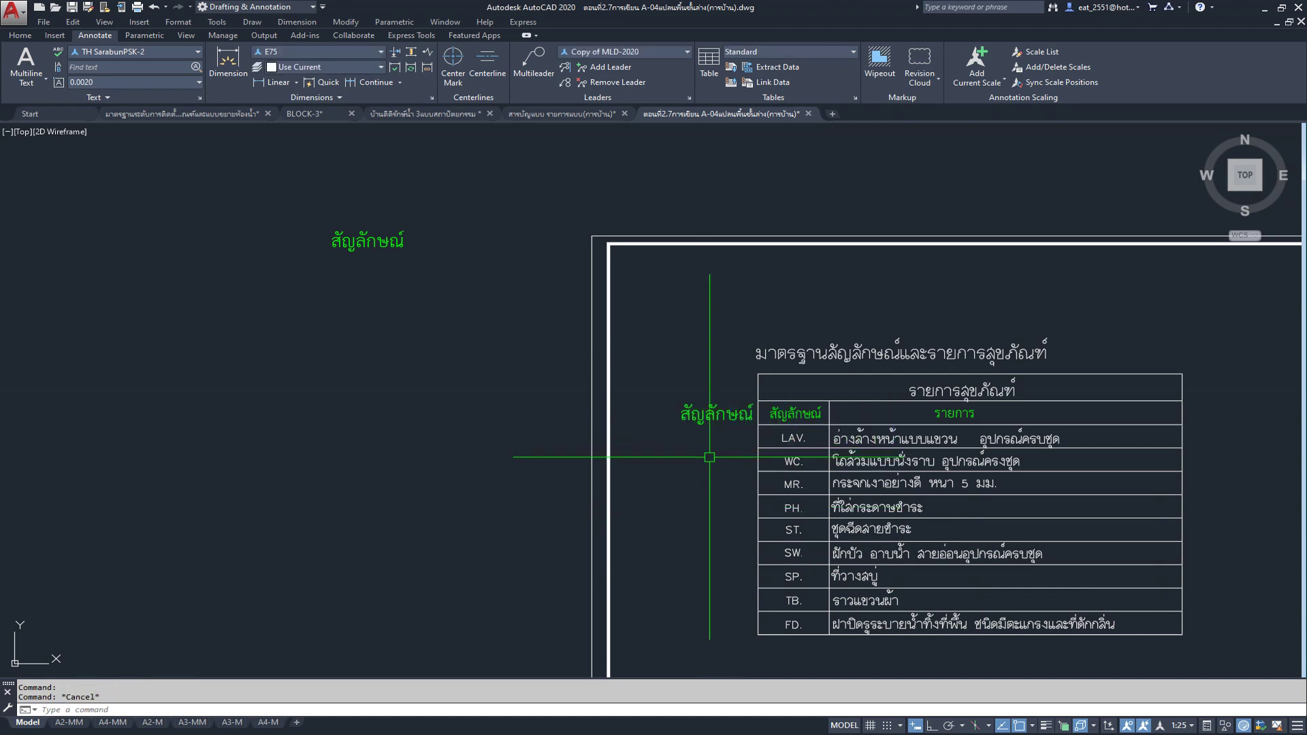
Step: Switch to the bathroom-detail standards drawing on its A2-MM layout
scroll(707, 424, up, 3)
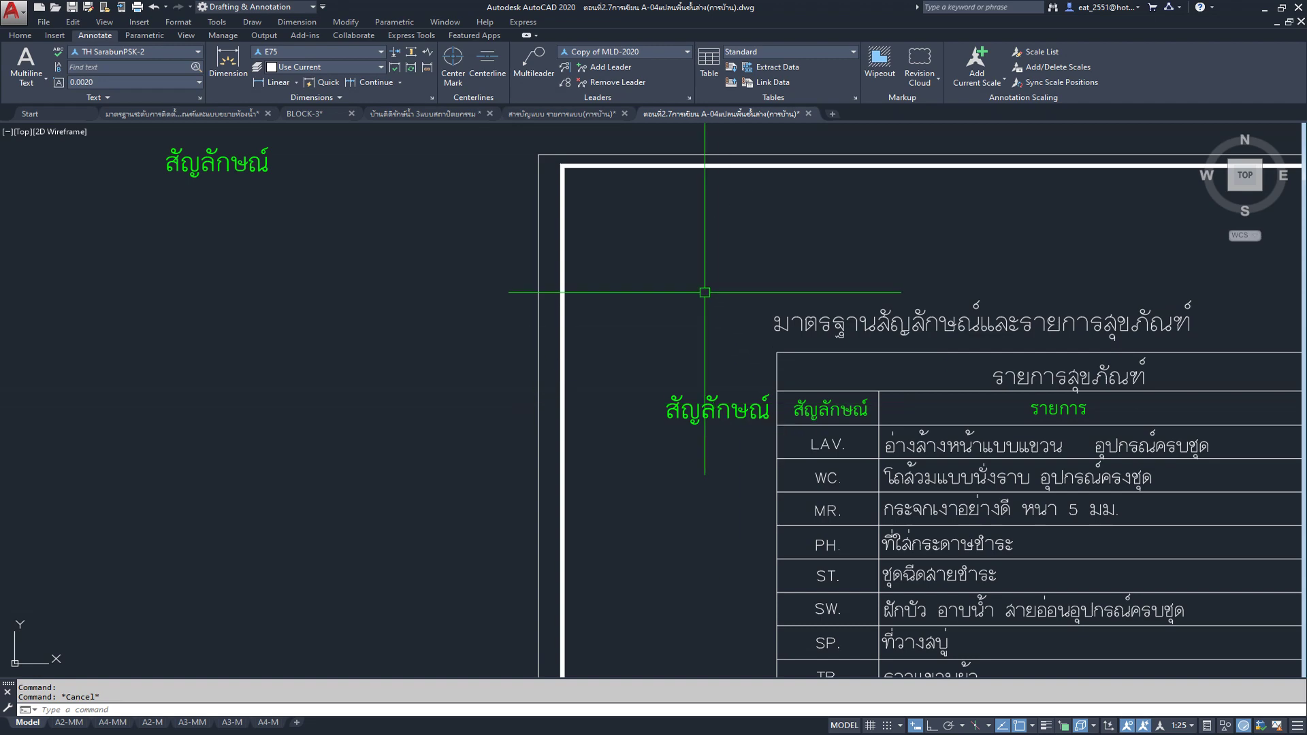
scroll(701, 292, down, 2)
scroll(674, 371, down, 1)
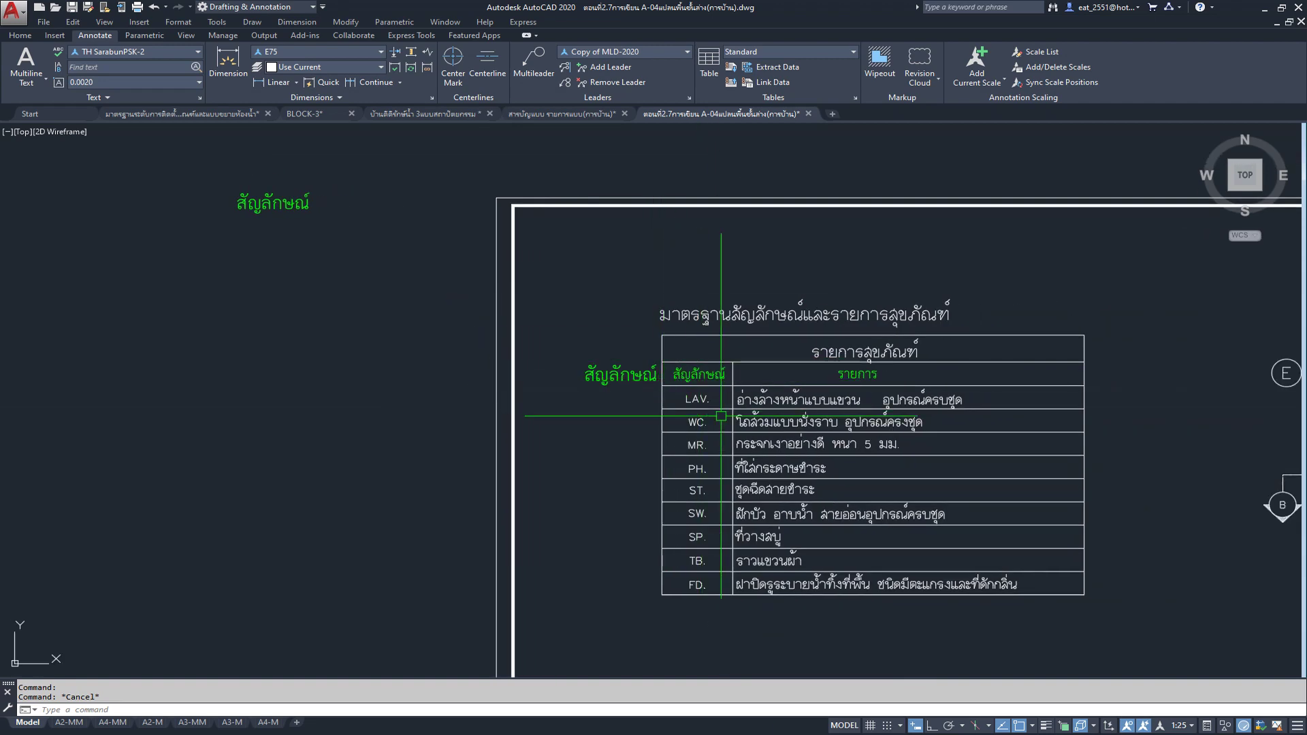
scroll(681, 367, up, 1)
scroll(749, 370, down, 1)
scroll(799, 371, up, 1)
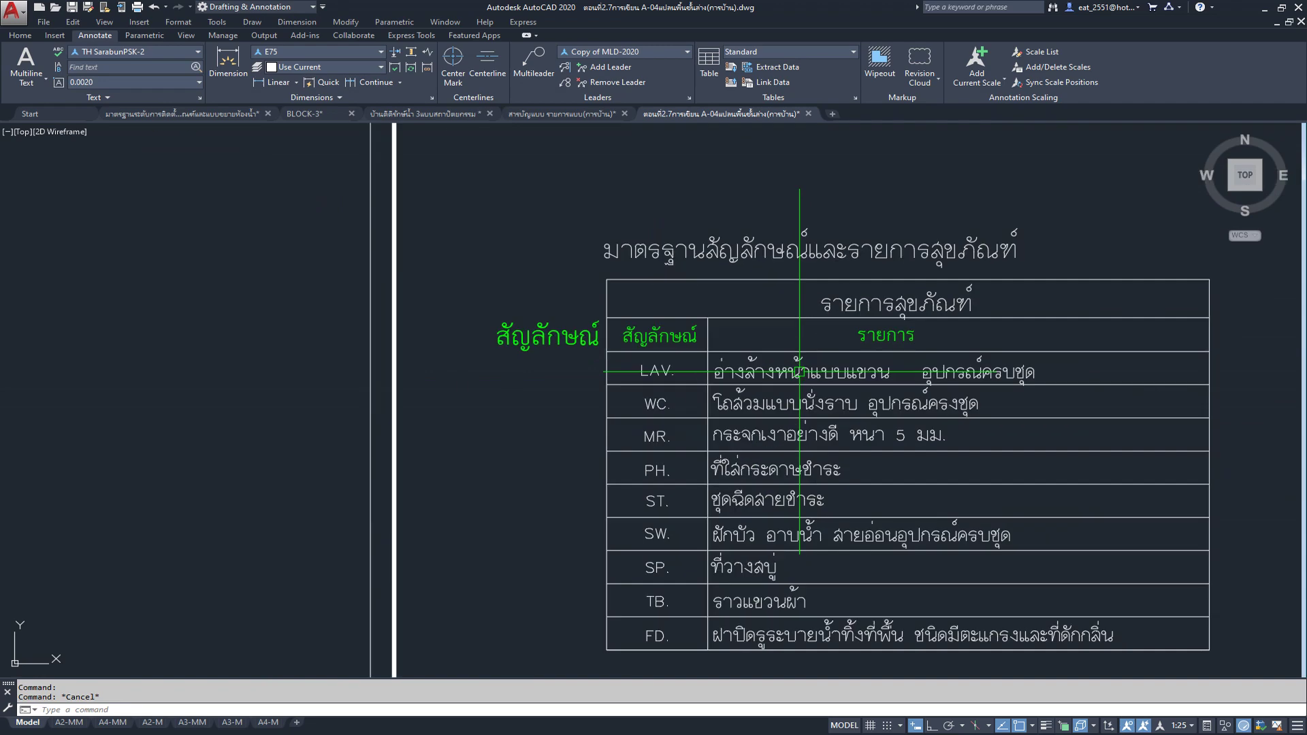
scroll(806, 286, down, 1)
scroll(807, 273, up, 1)
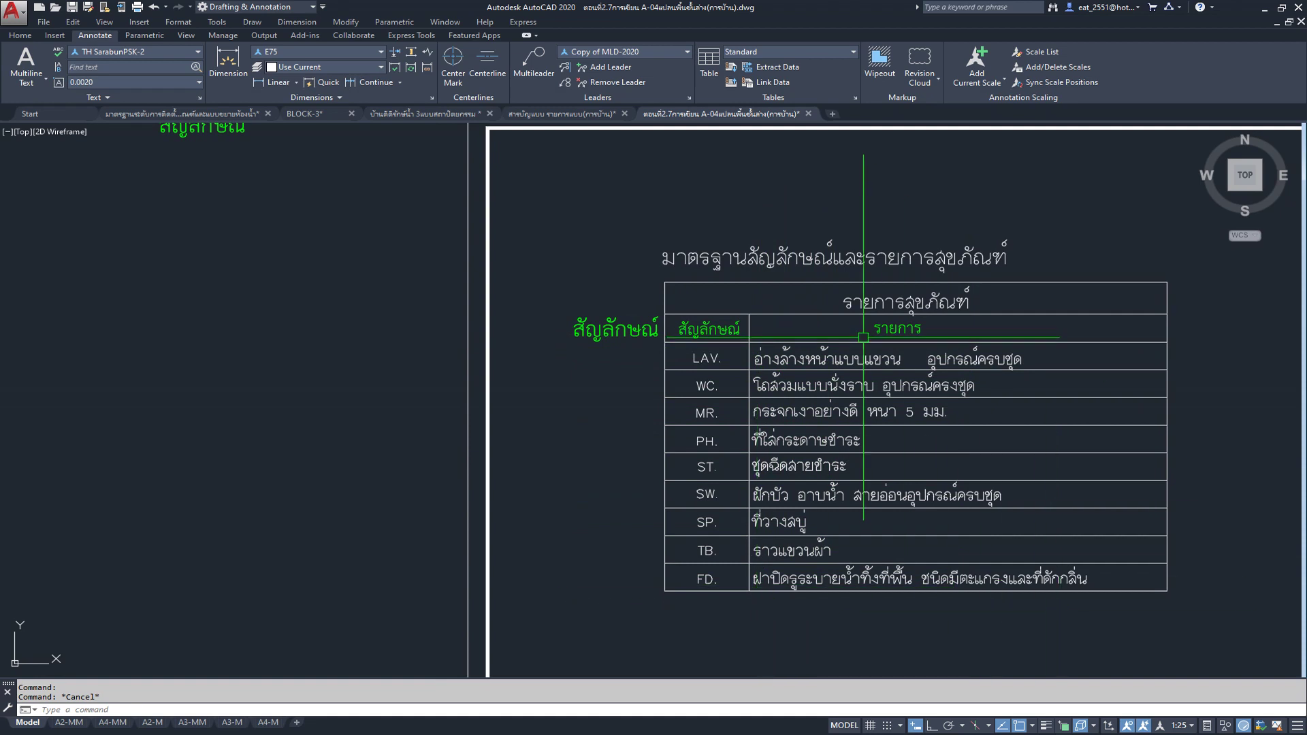
click(204, 114)
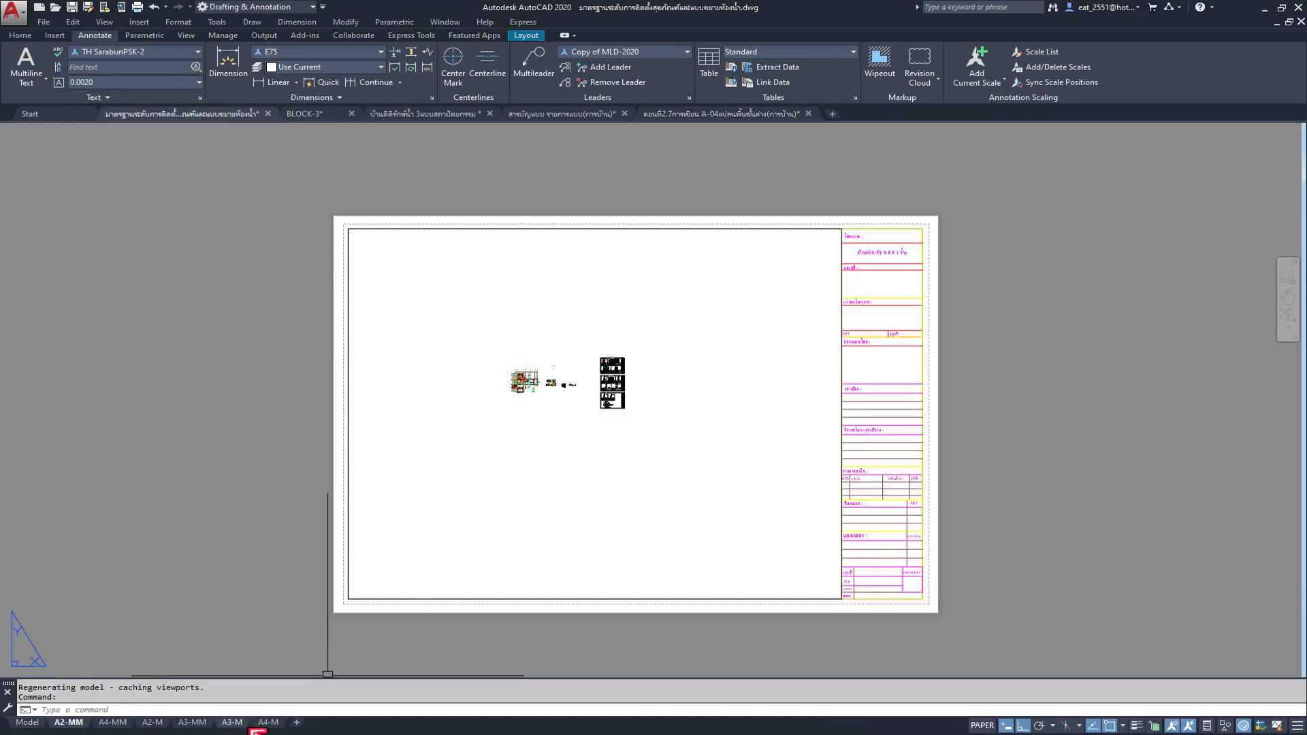
Step: Review the reference drawing's A3-M sheet and model-space symbol table, then return to A-04
click(232, 722)
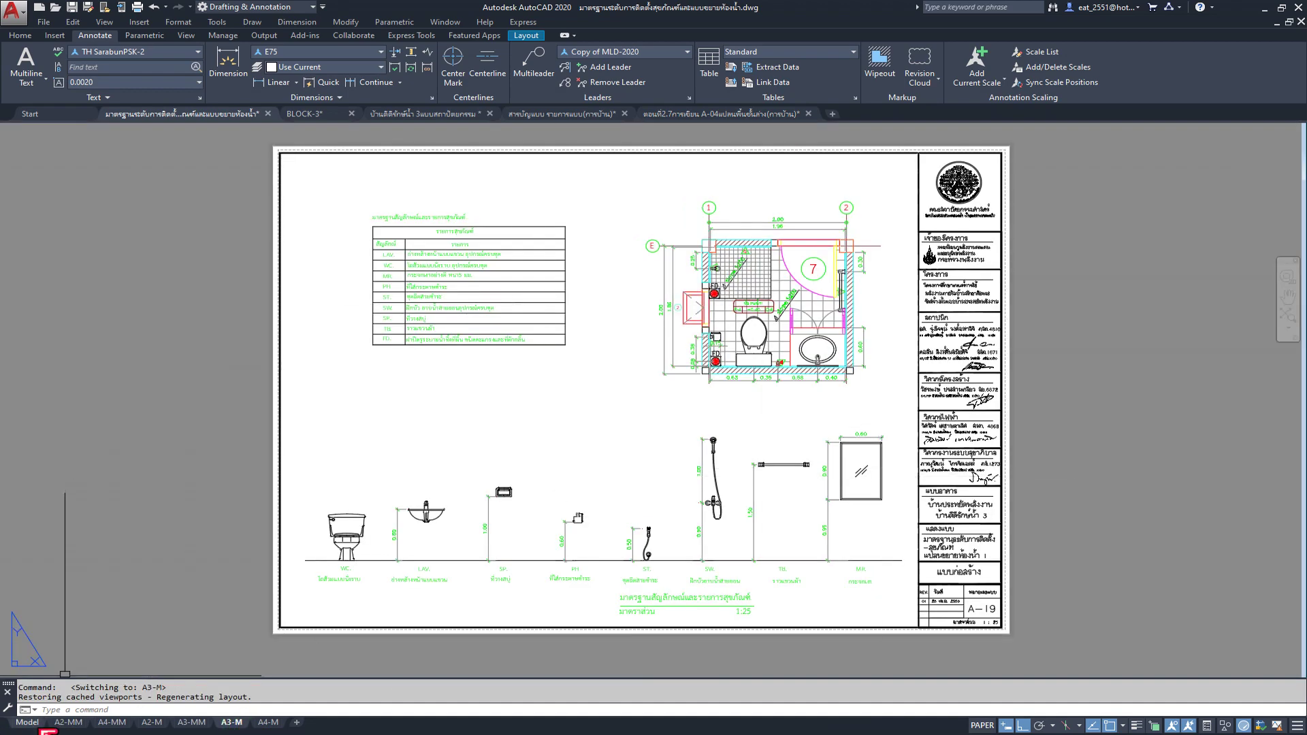
click(27, 722)
middle_drag(292, 356, 482, 340)
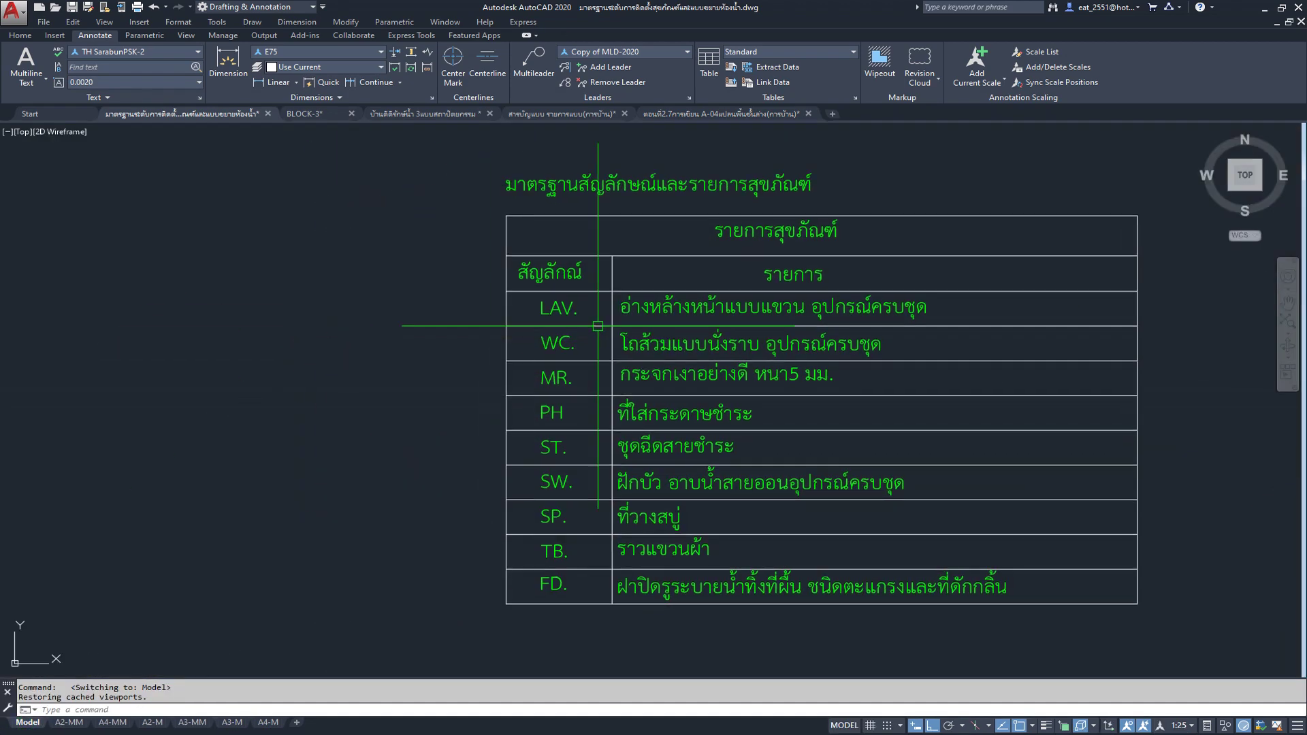
click(727, 229)
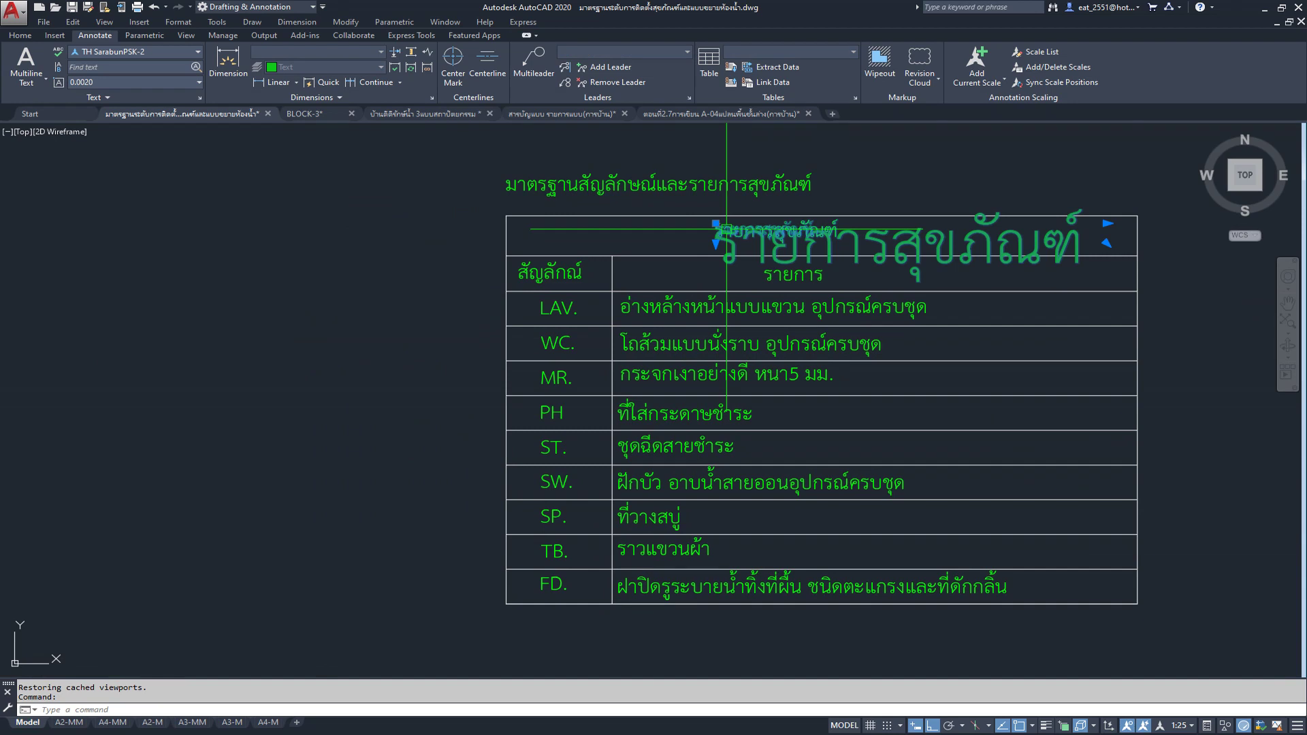
key(Escape)
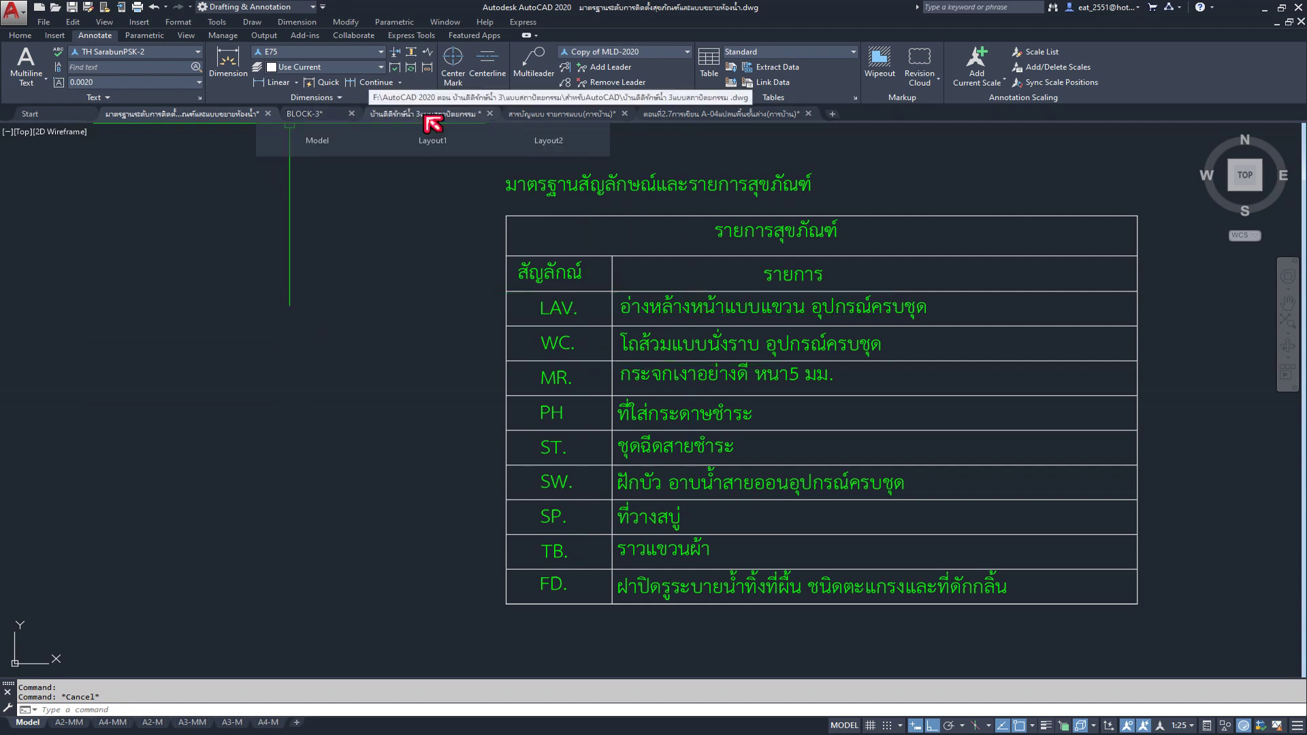
click(725, 116)
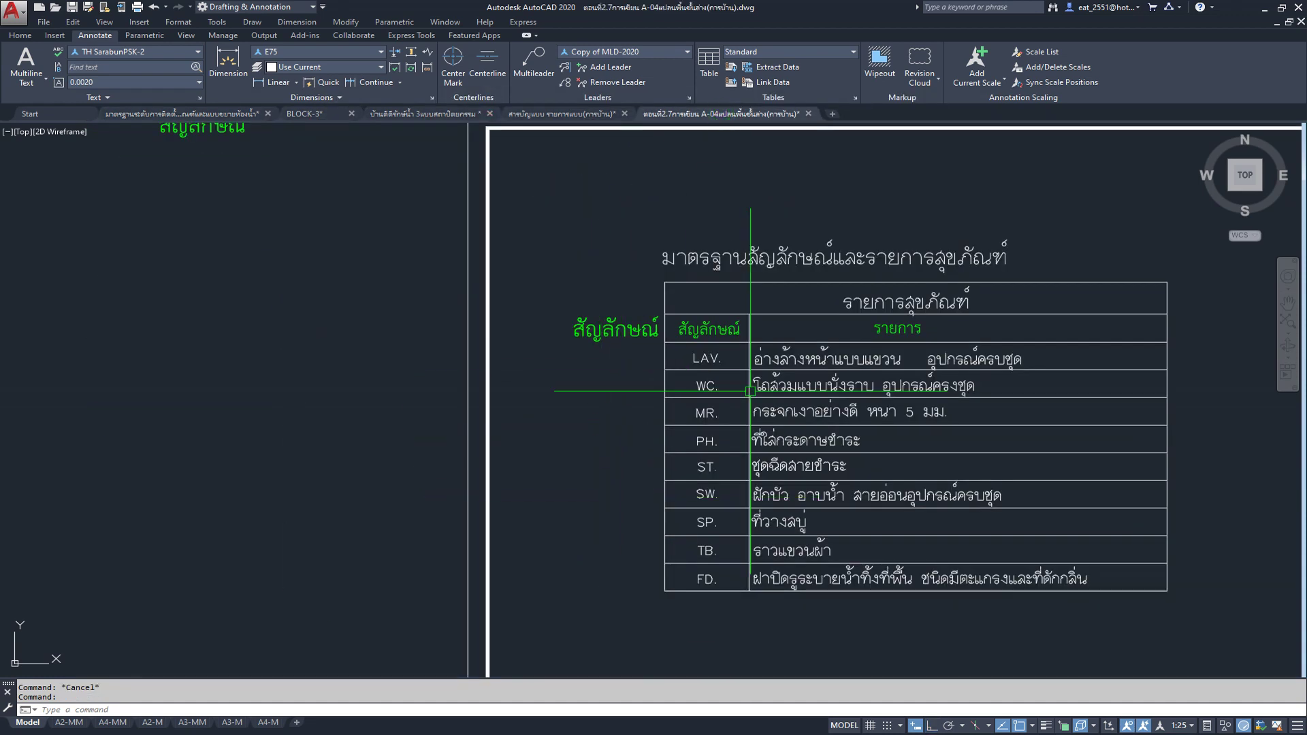
Step: Delete the duplicate green สัญลักษณ์ label left of the table
click(633, 327)
click(517, 401)
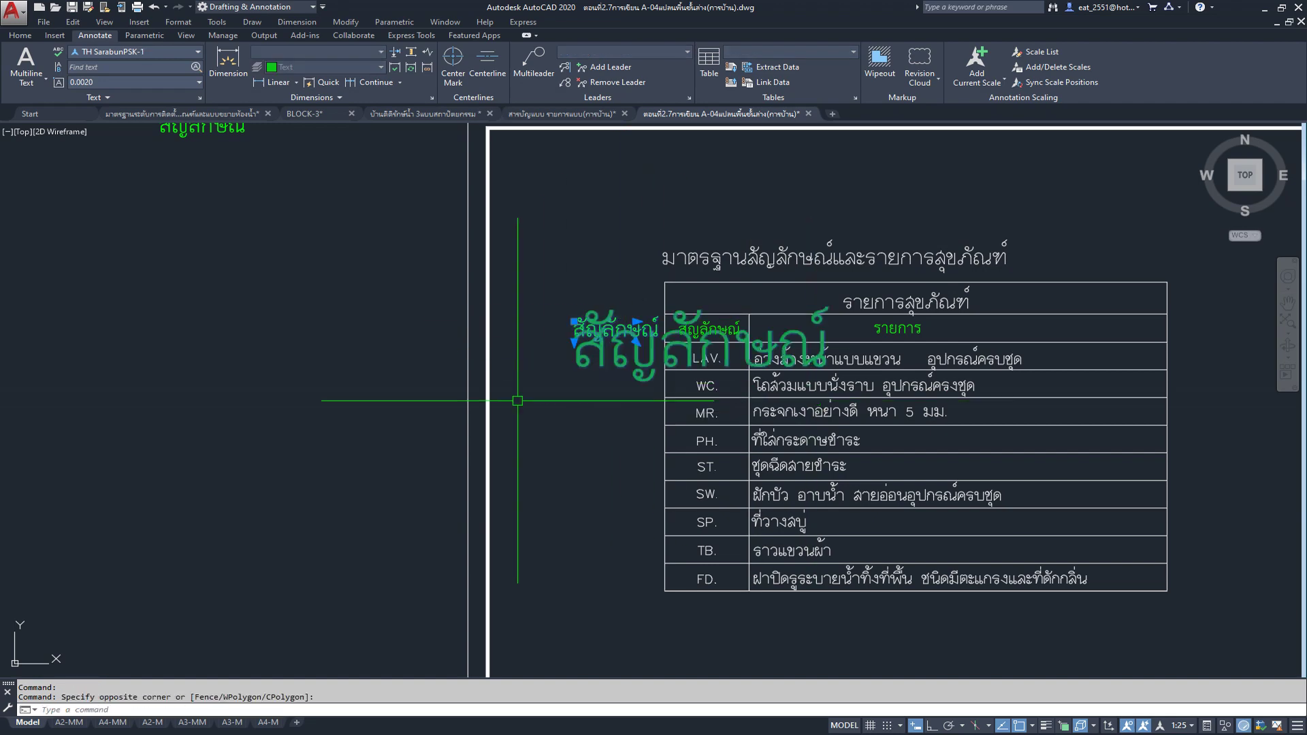
key(Delete)
scroll(882, 431, up, 2)
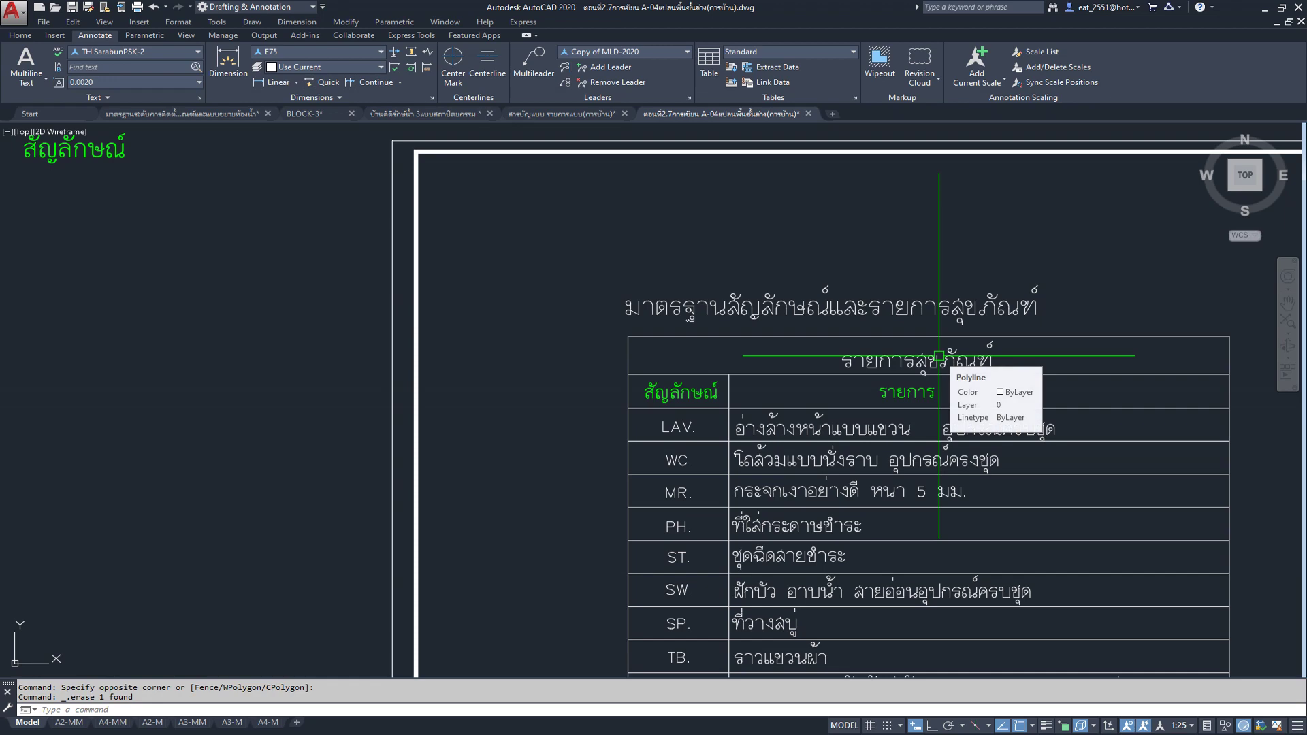
scroll(938, 355, down, 1)
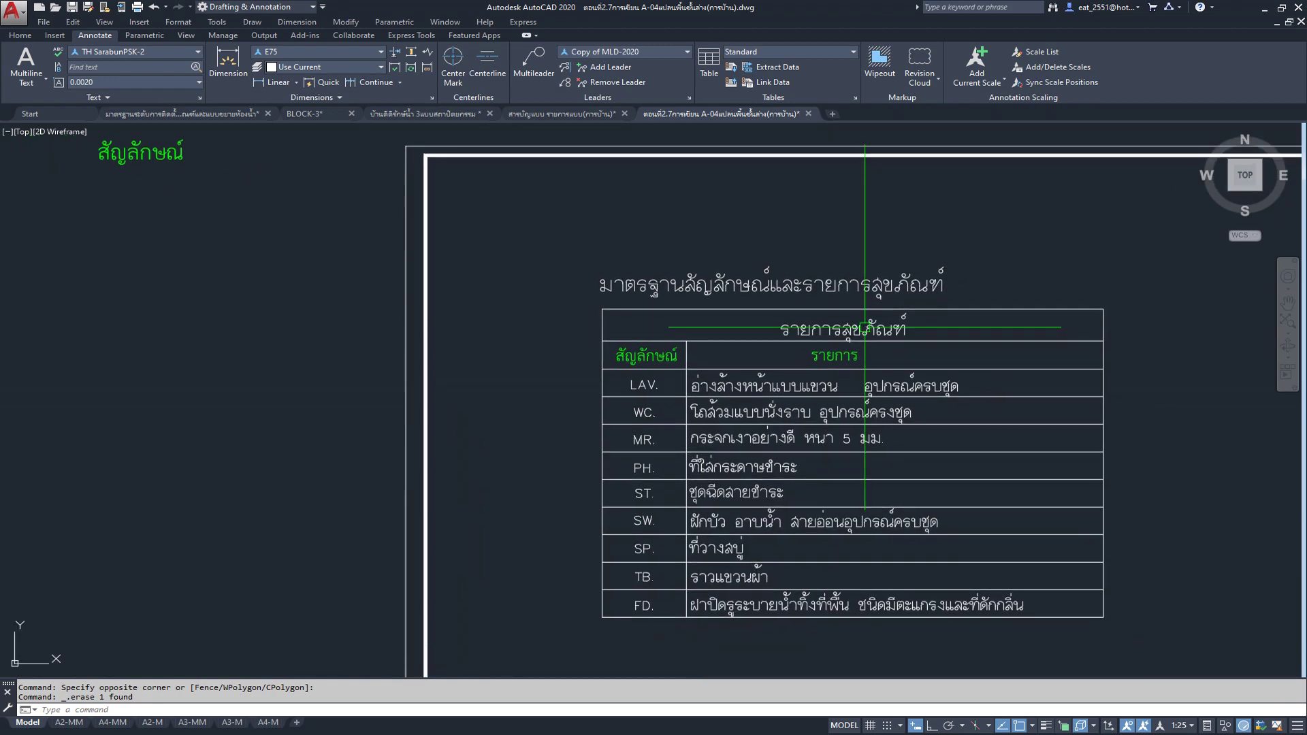
Step: Window-select the fixtures table's title text
click(860, 325)
scroll(885, 361, up, 3)
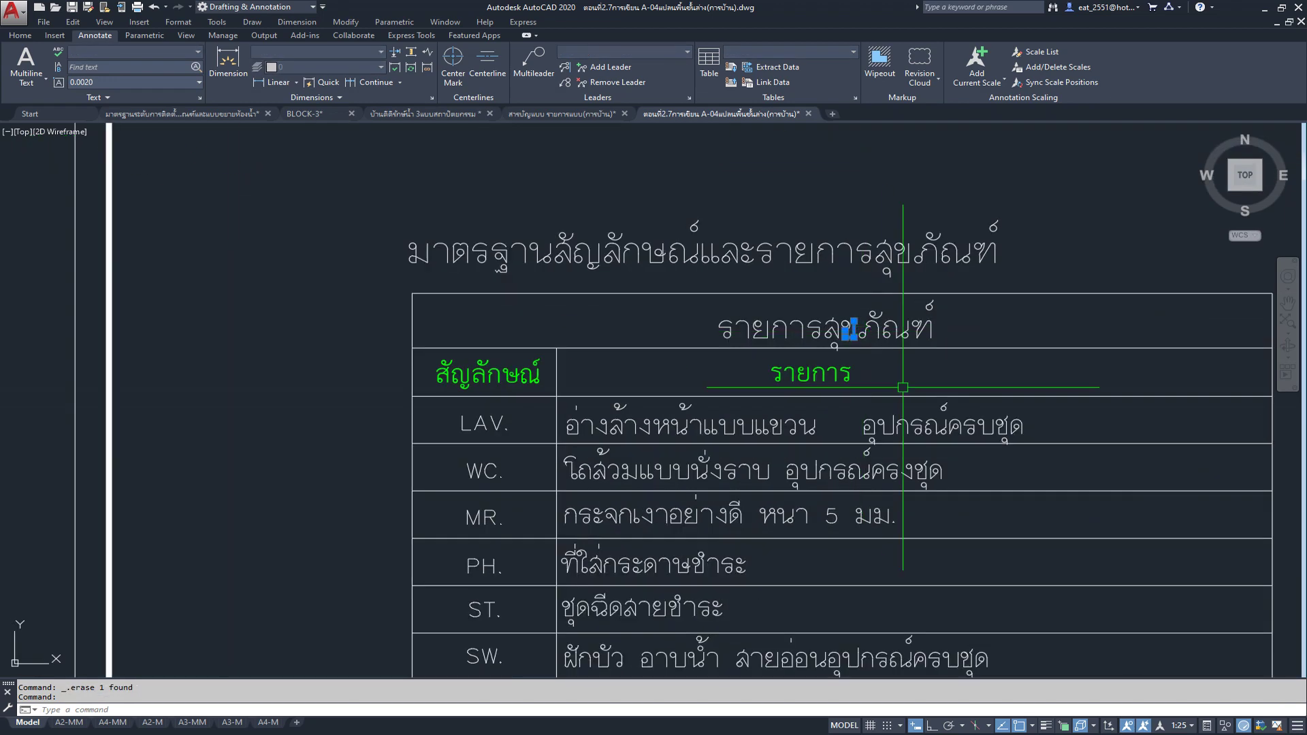
click(690, 302)
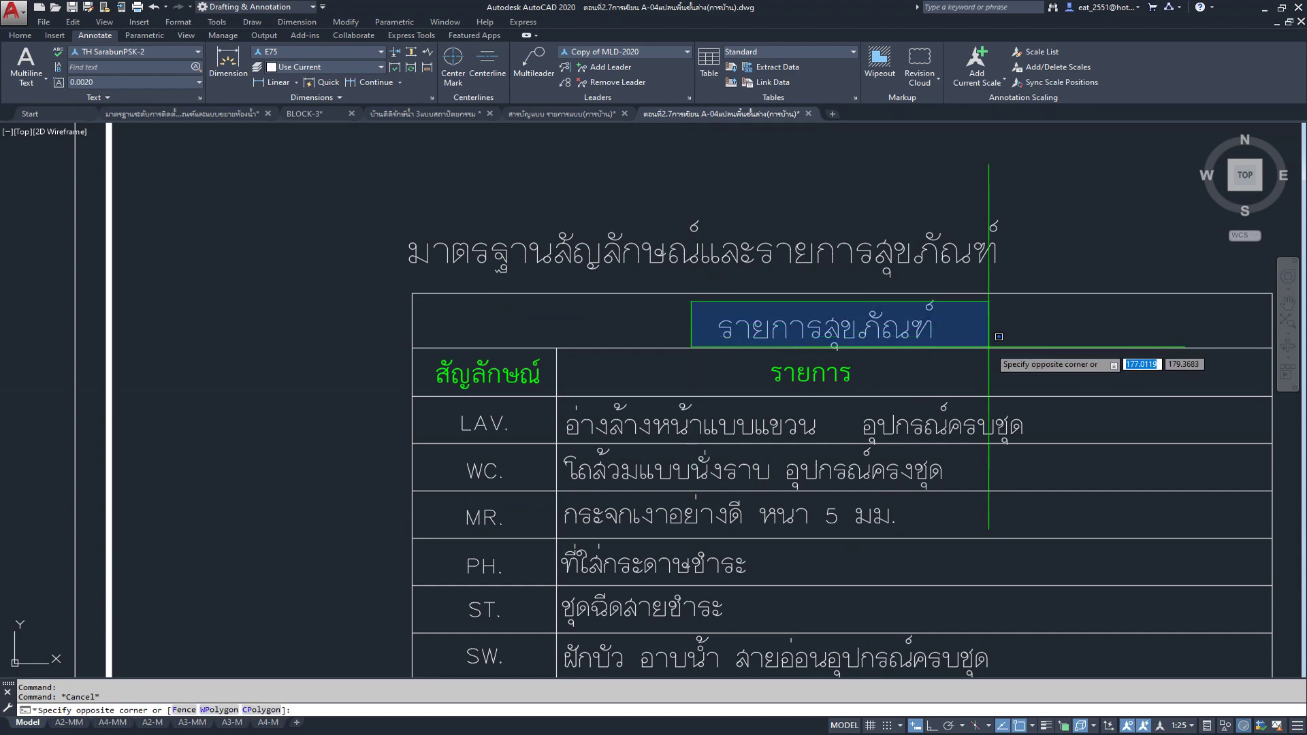
click(584, 307)
scroll(699, 293, down, 3)
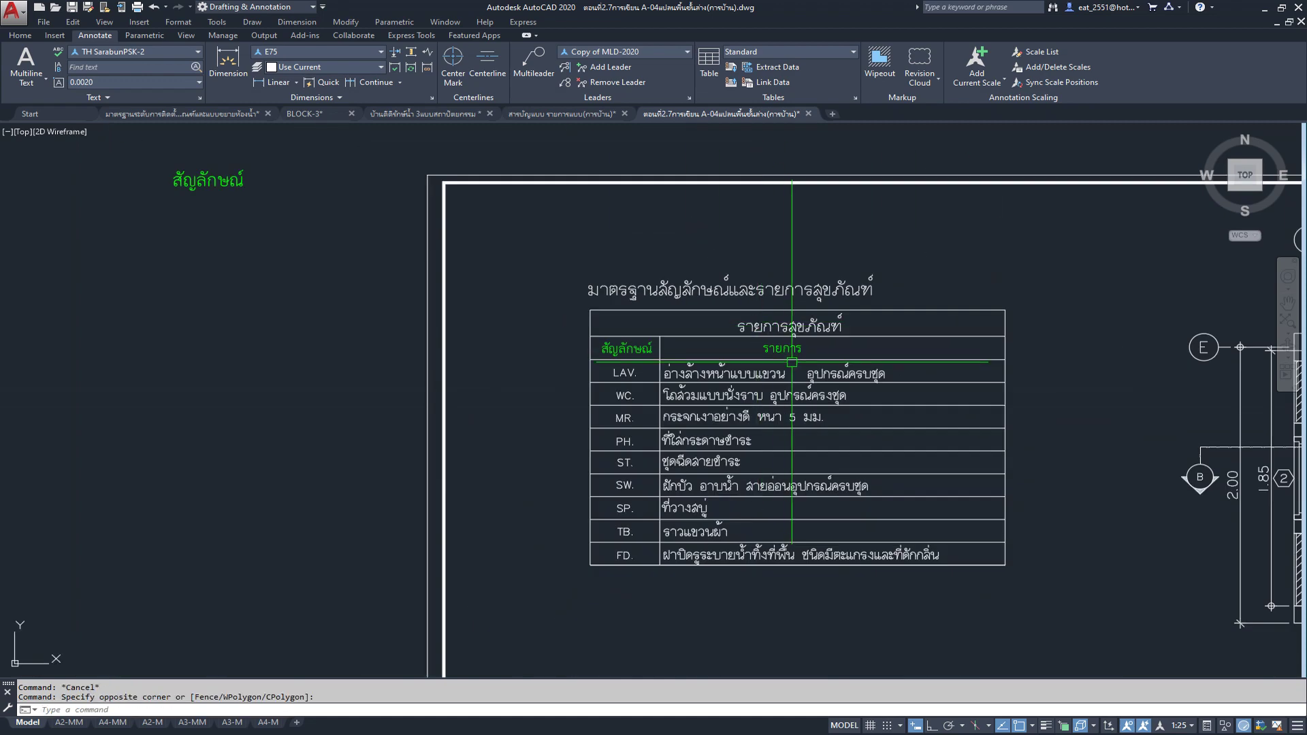
scroll(698, 292, up, 2)
click(1192, 727)
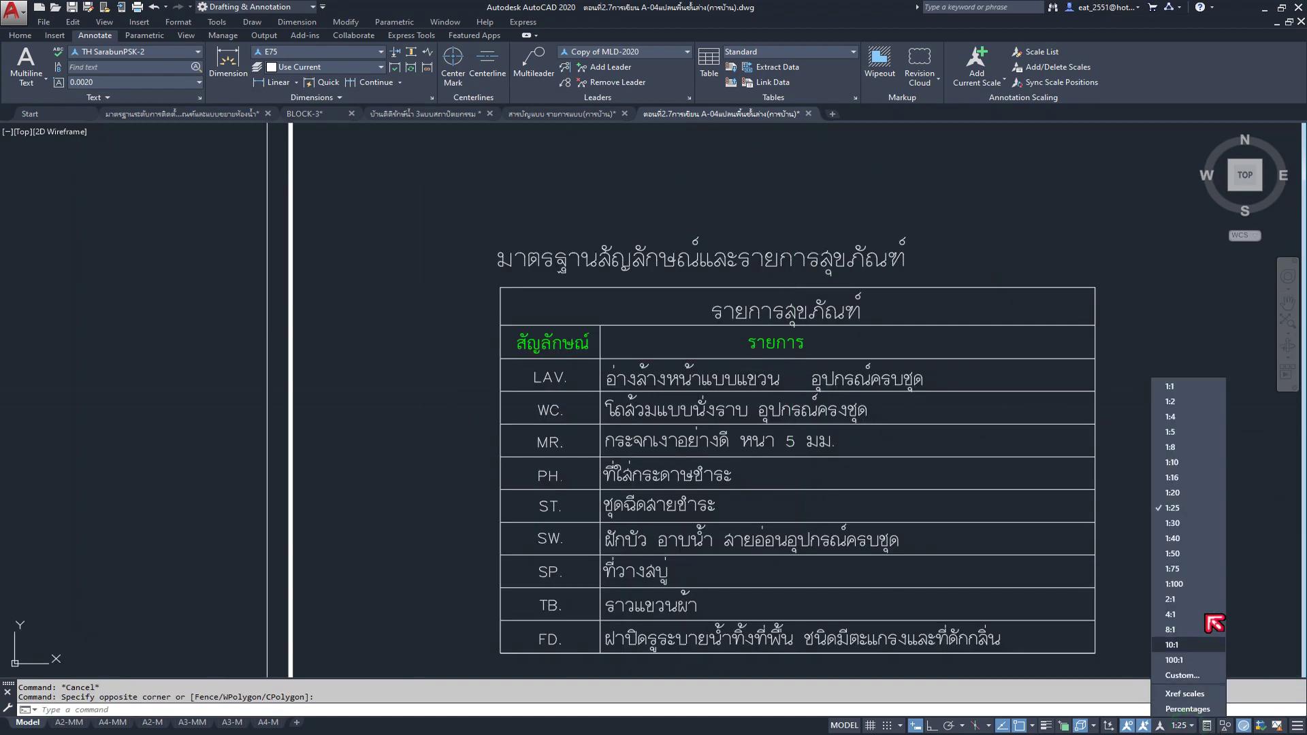
Step: Set the annotation scale to 1:25 after briefly trying 1:20, reviewing the fixture elevations
click(1187, 491)
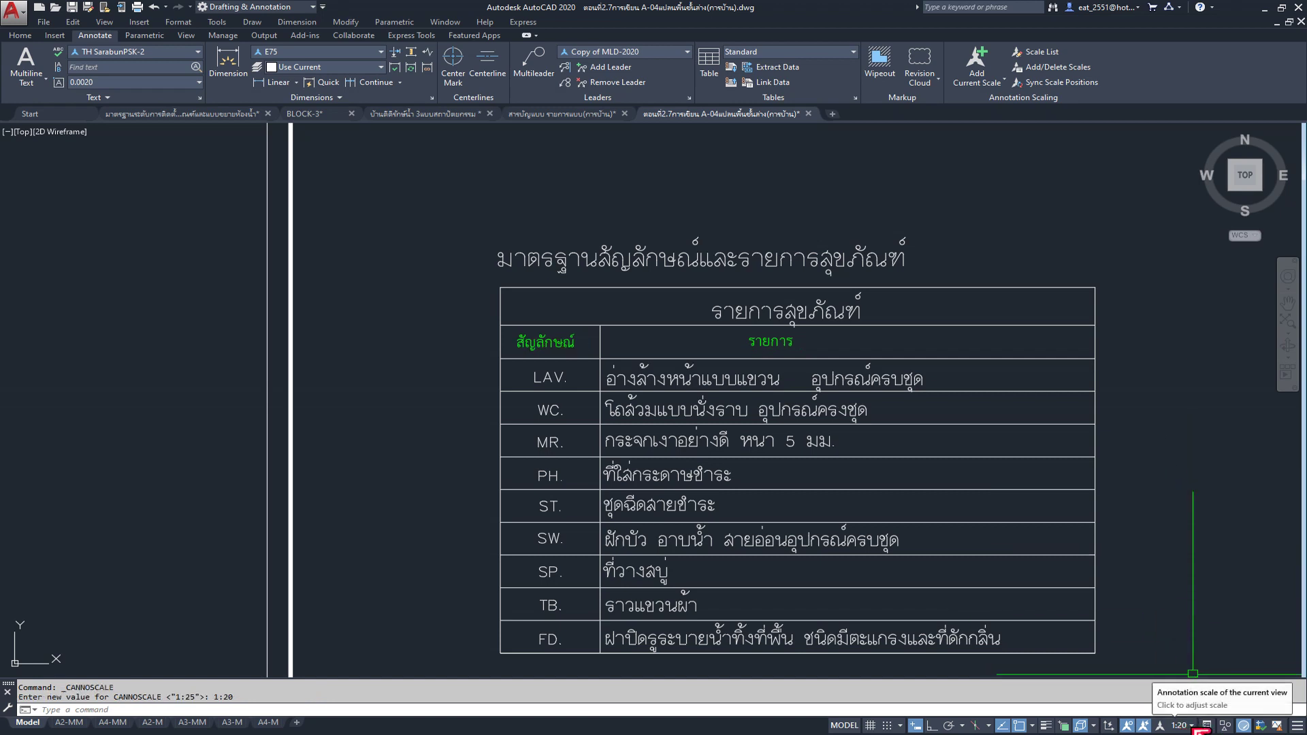
click(1184, 726)
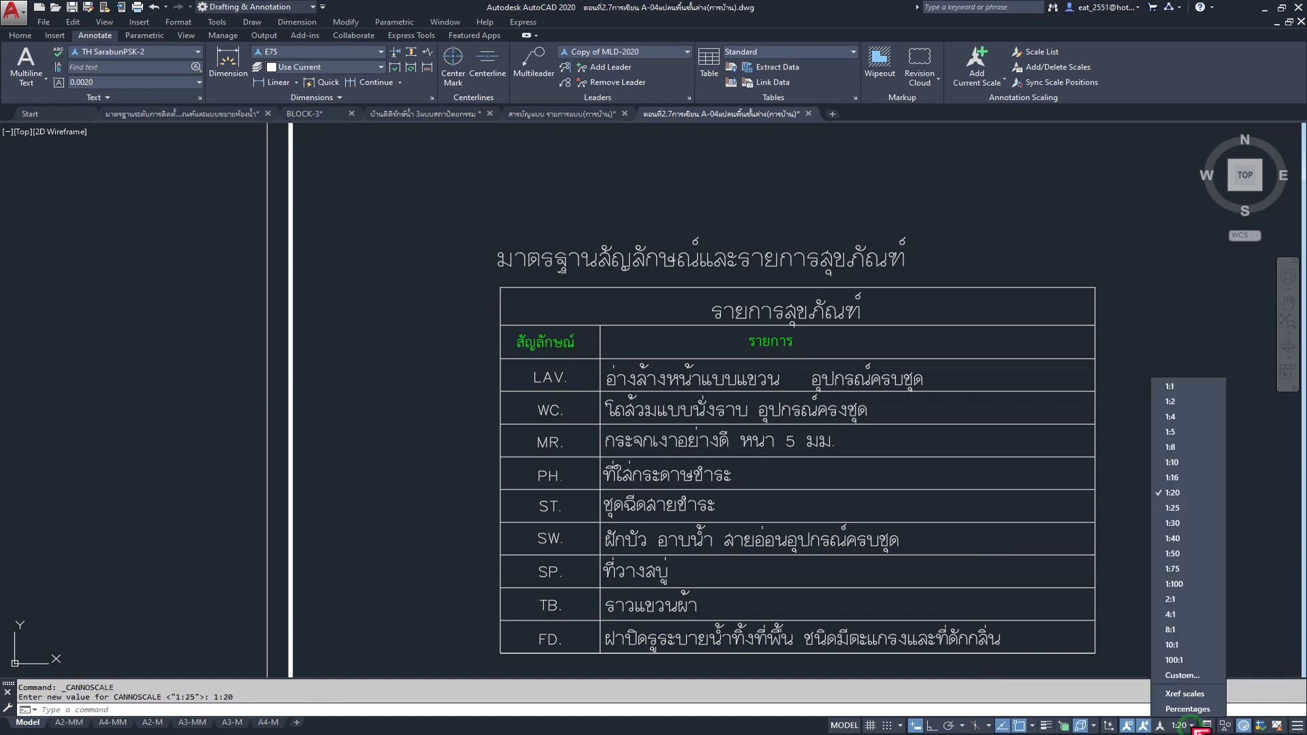
click(1196, 509)
scroll(749, 297, down, 2)
middle_drag(803, 570, 738, 410)
scroll(671, 442, up, 1)
scroll(583, 467, up, 1)
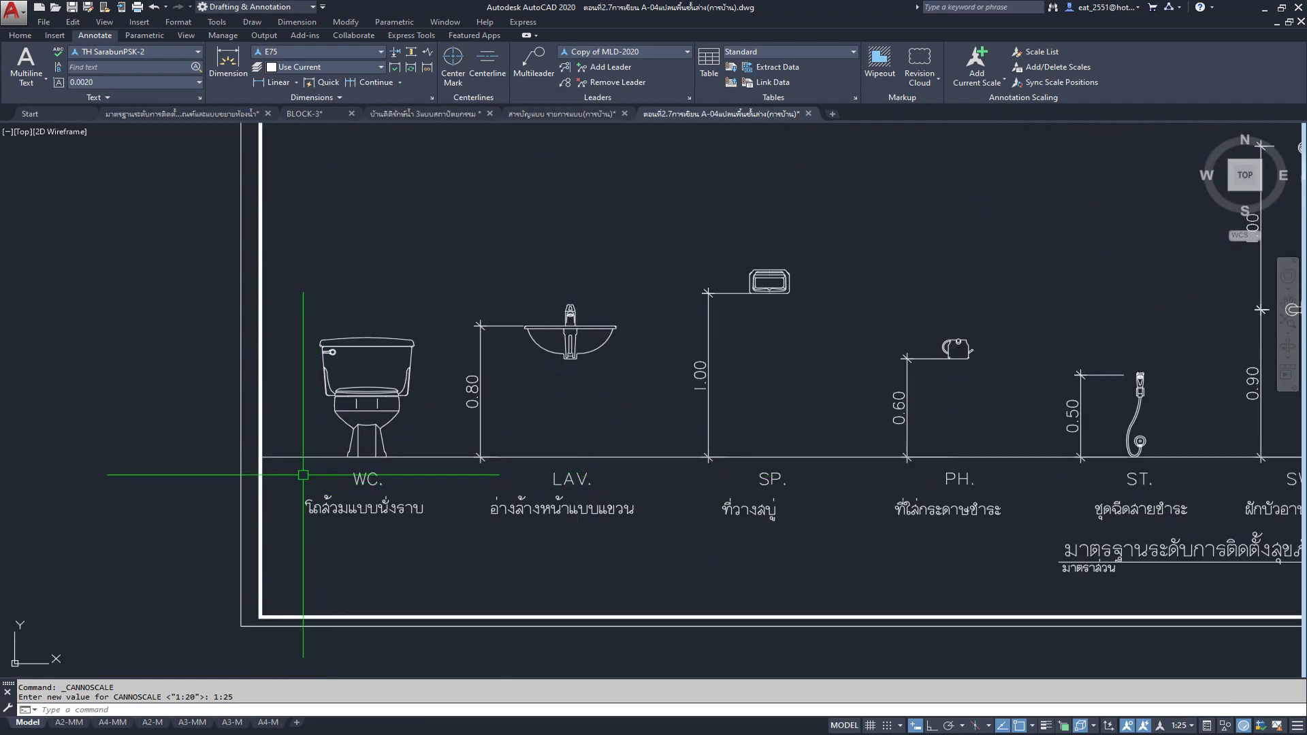
scroll(396, 491, down, 1)
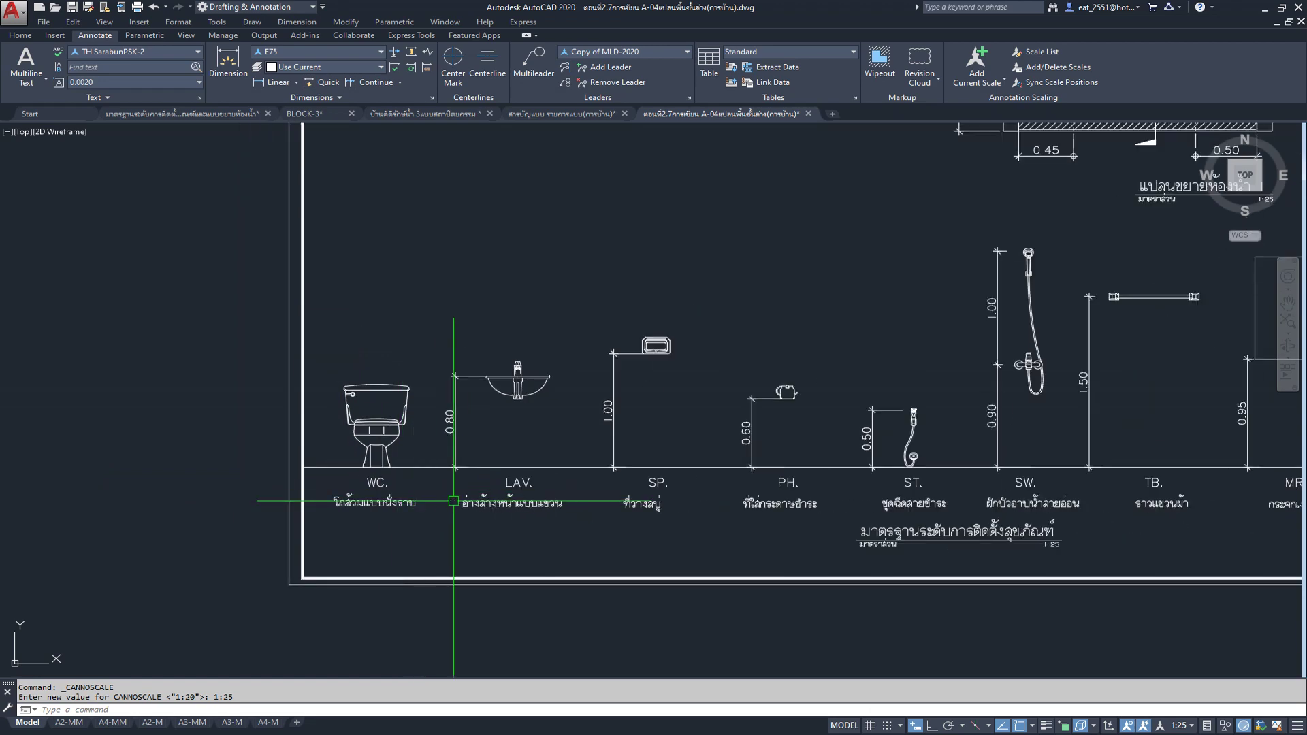
middle_drag(910, 507, 700, 525)
scroll(687, 533, up, 3)
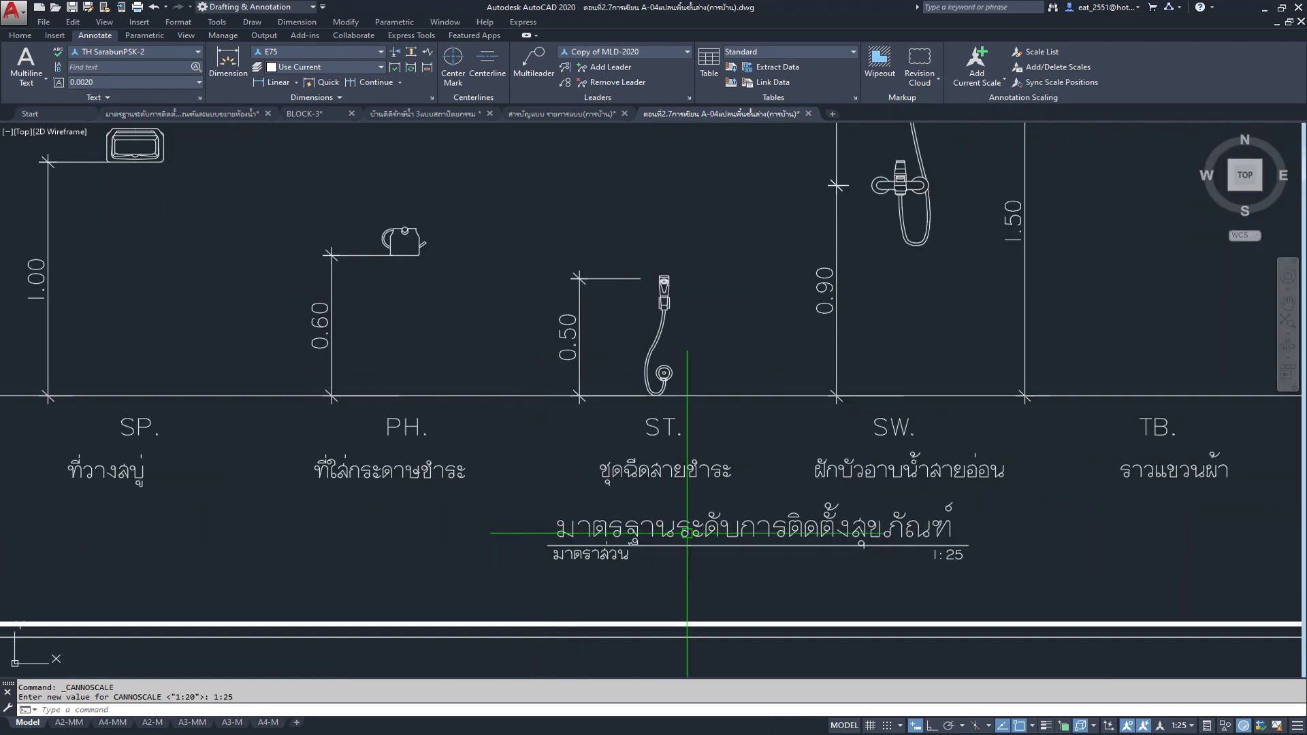
scroll(686, 533, down, 2)
scroll(687, 533, down, 6)
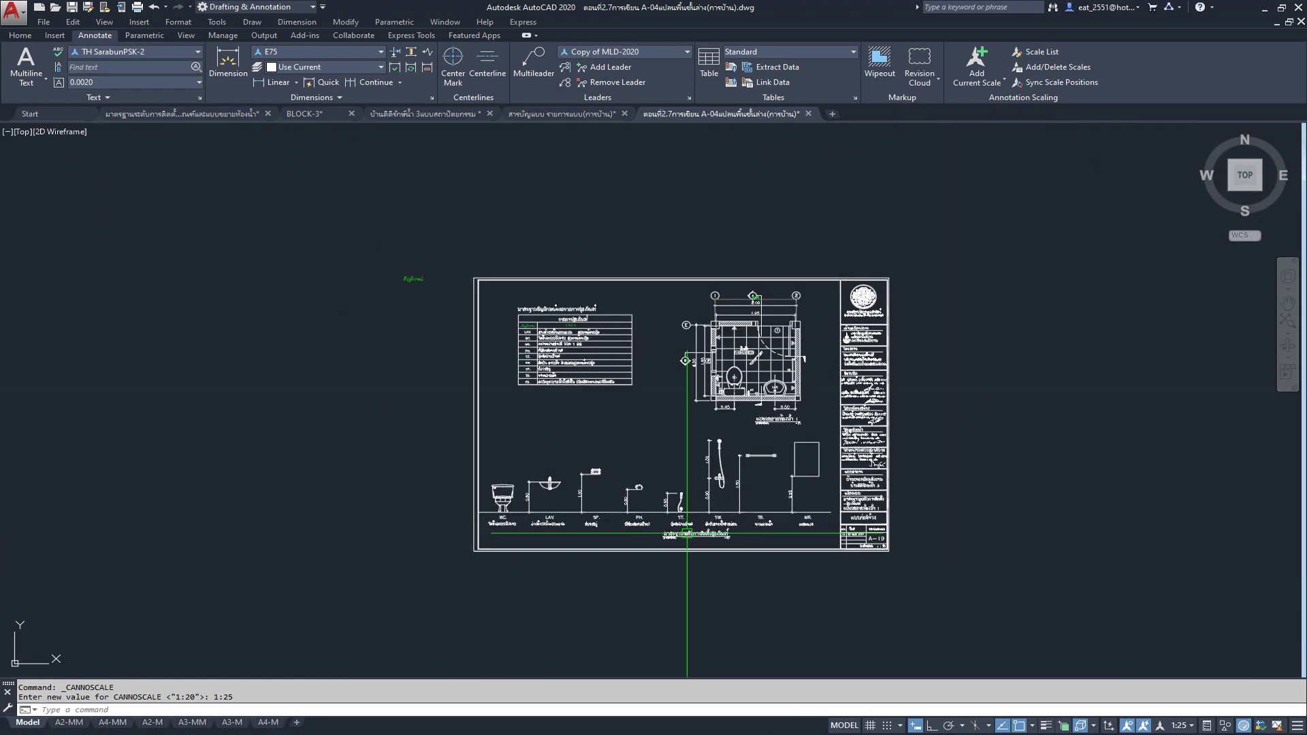
scroll(408, 279, up, 5)
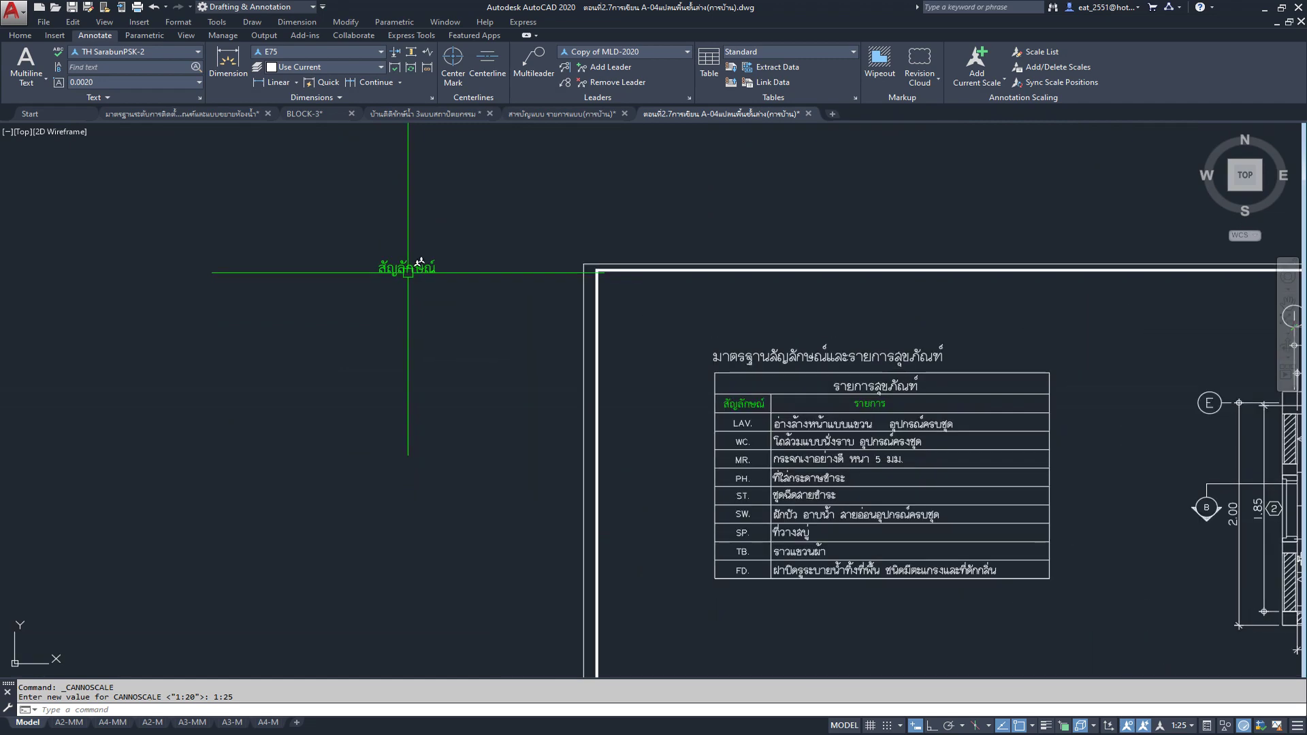
key(Escape)
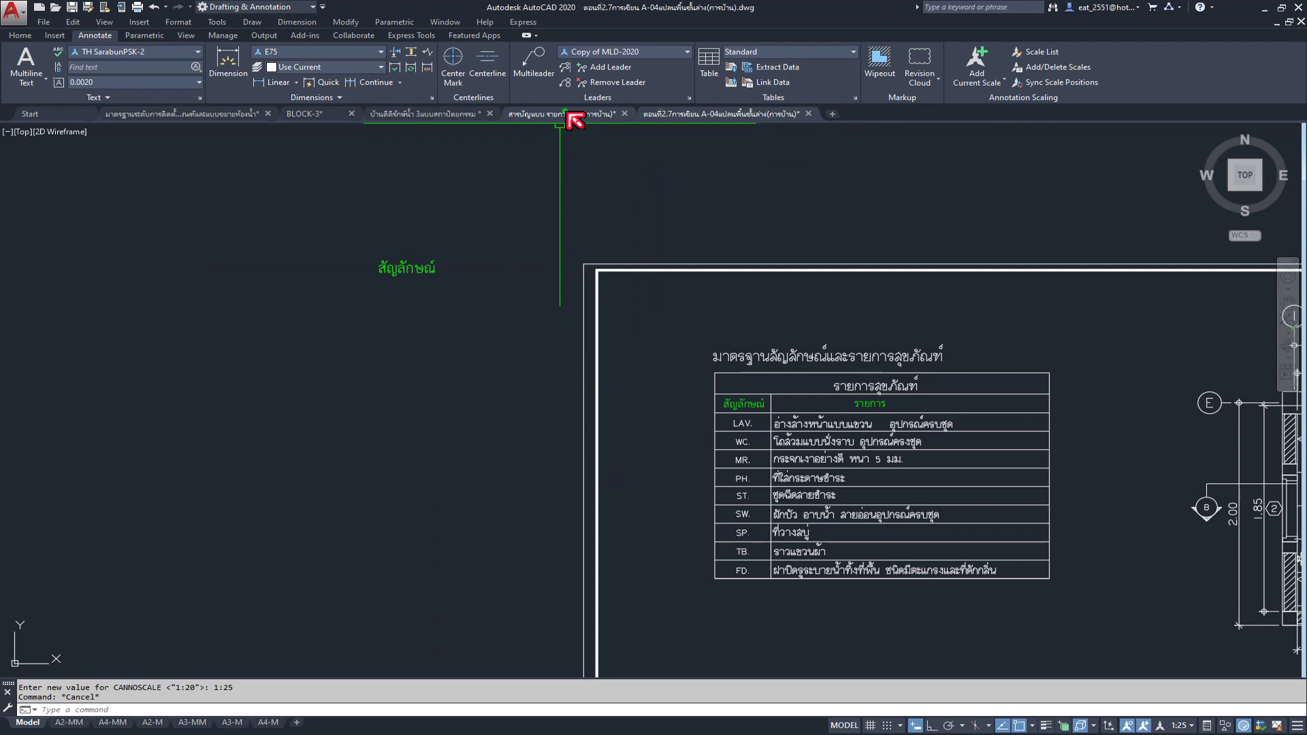
click(569, 114)
scroll(573, 266, up, 3)
scroll(496, 235, up, 2)
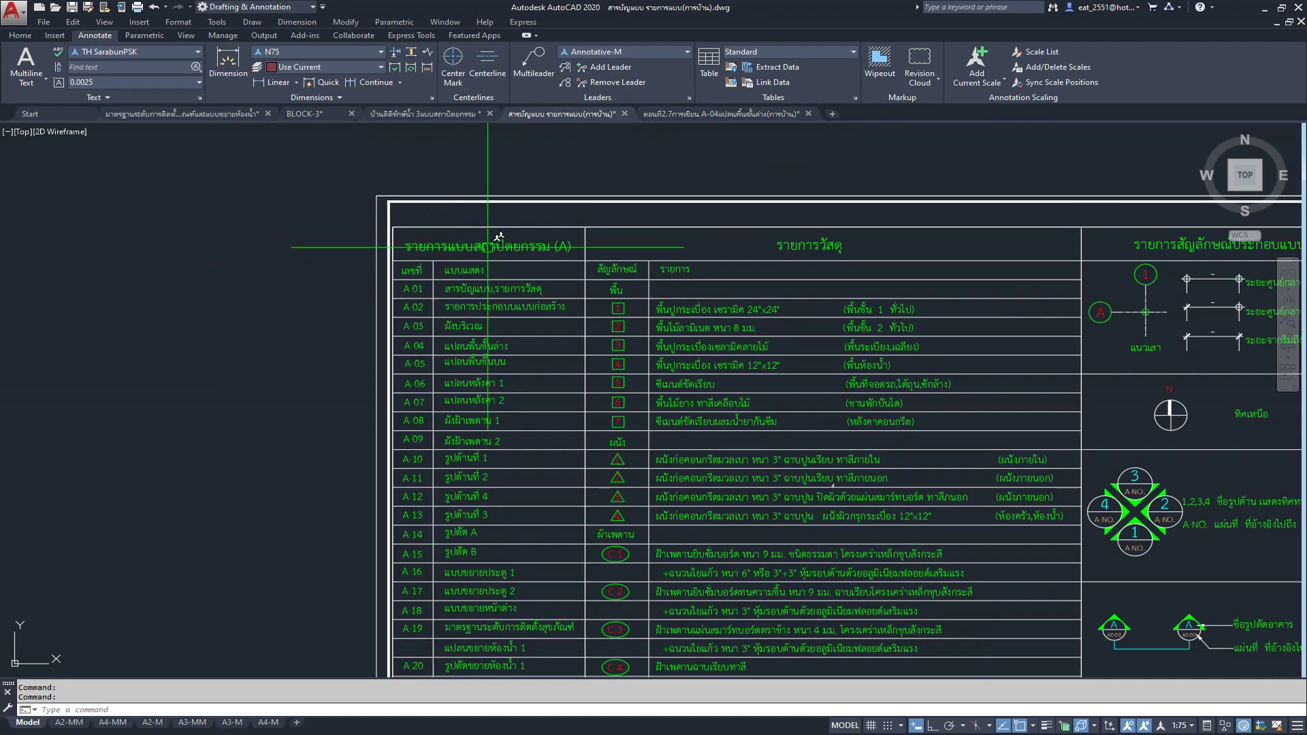
scroll(483, 247, up, 3)
click(483, 246)
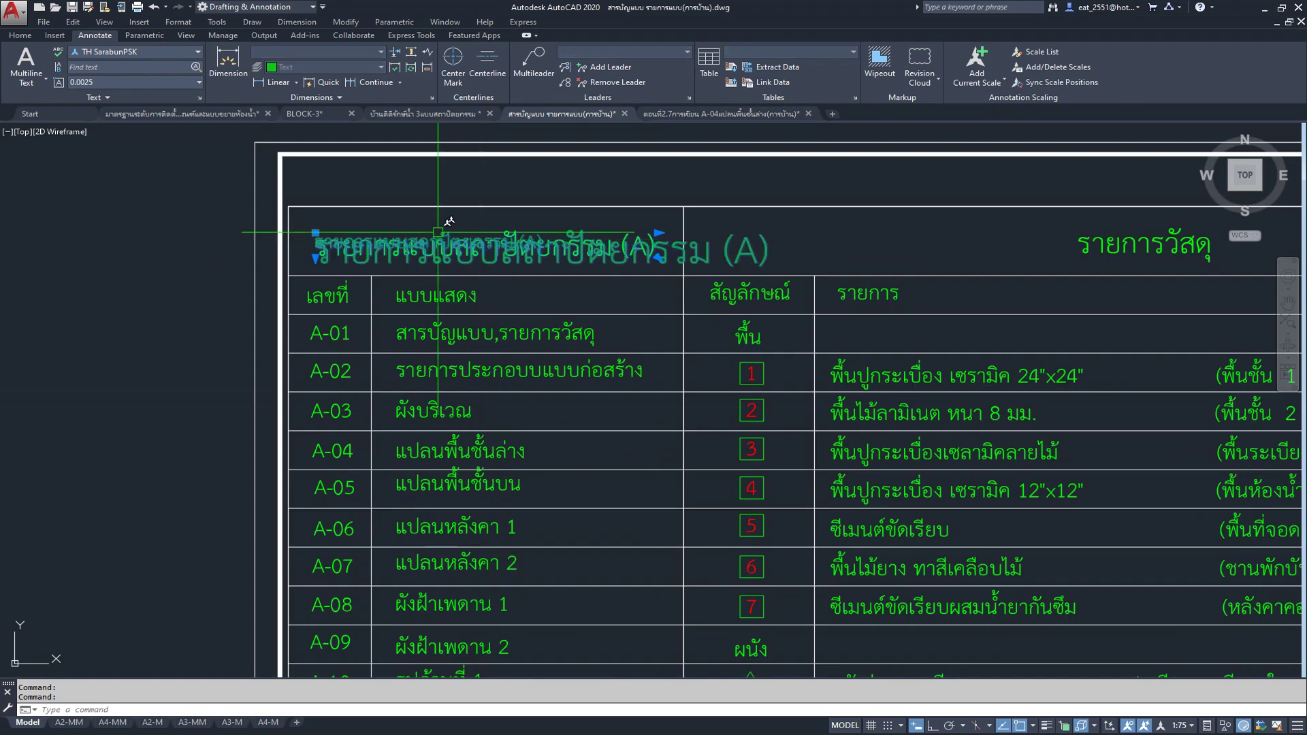
click(1207, 725)
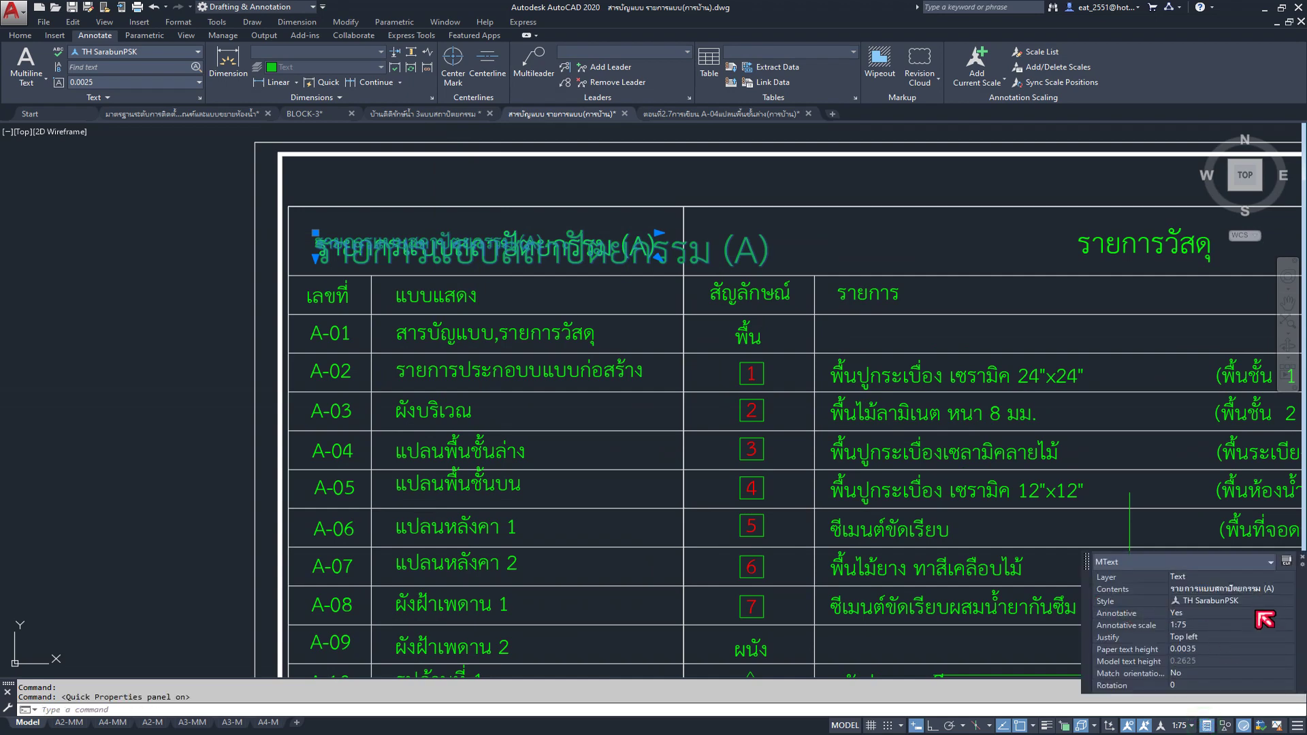
key(Escape)
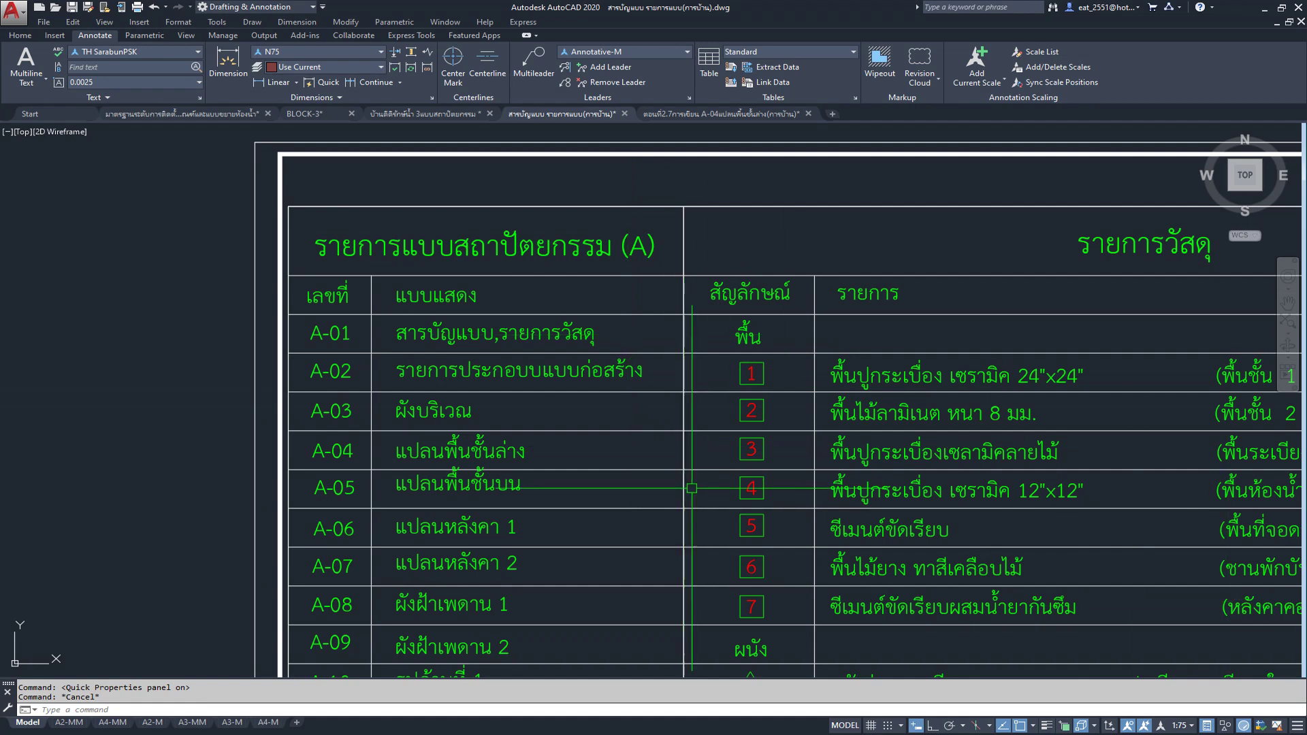
click(716, 116)
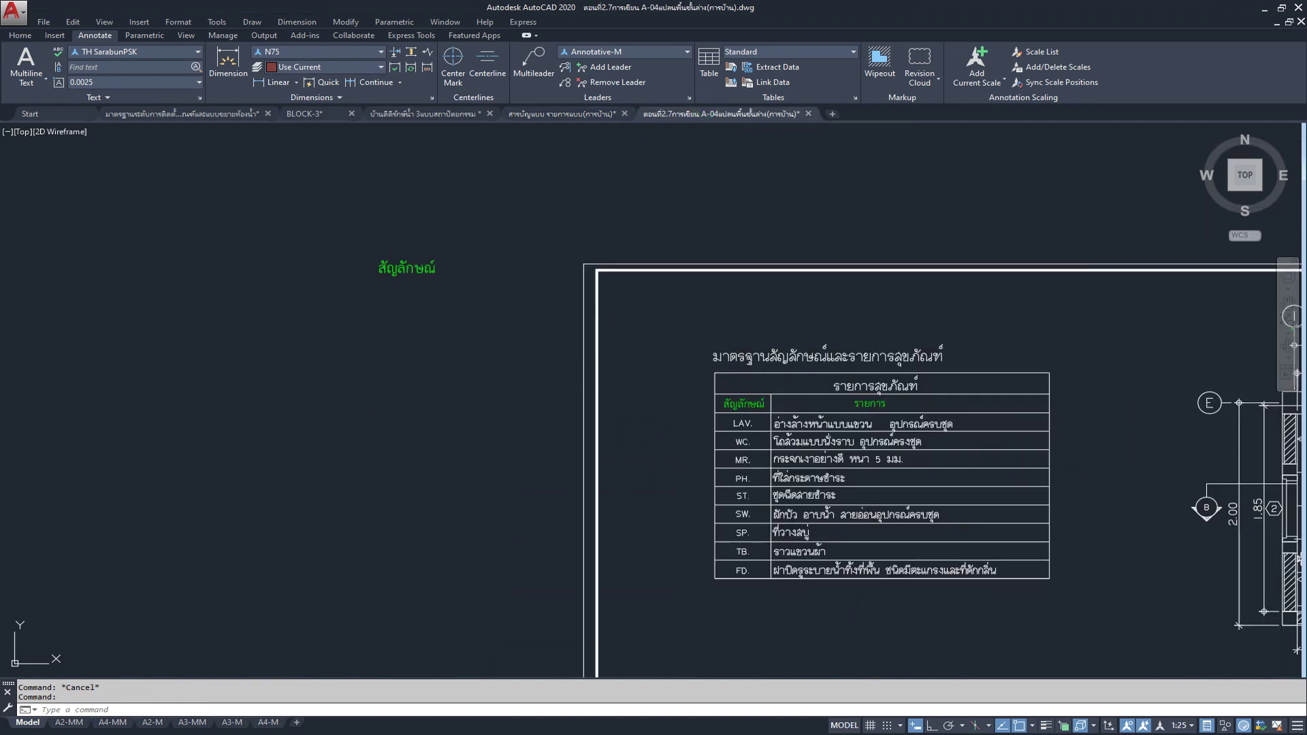
Step: Switch to the fixture installation-standards drawing and locate its table
scroll(653, 272, down, 3)
scroll(680, 325, down, 1)
scroll(680, 325, up, 2)
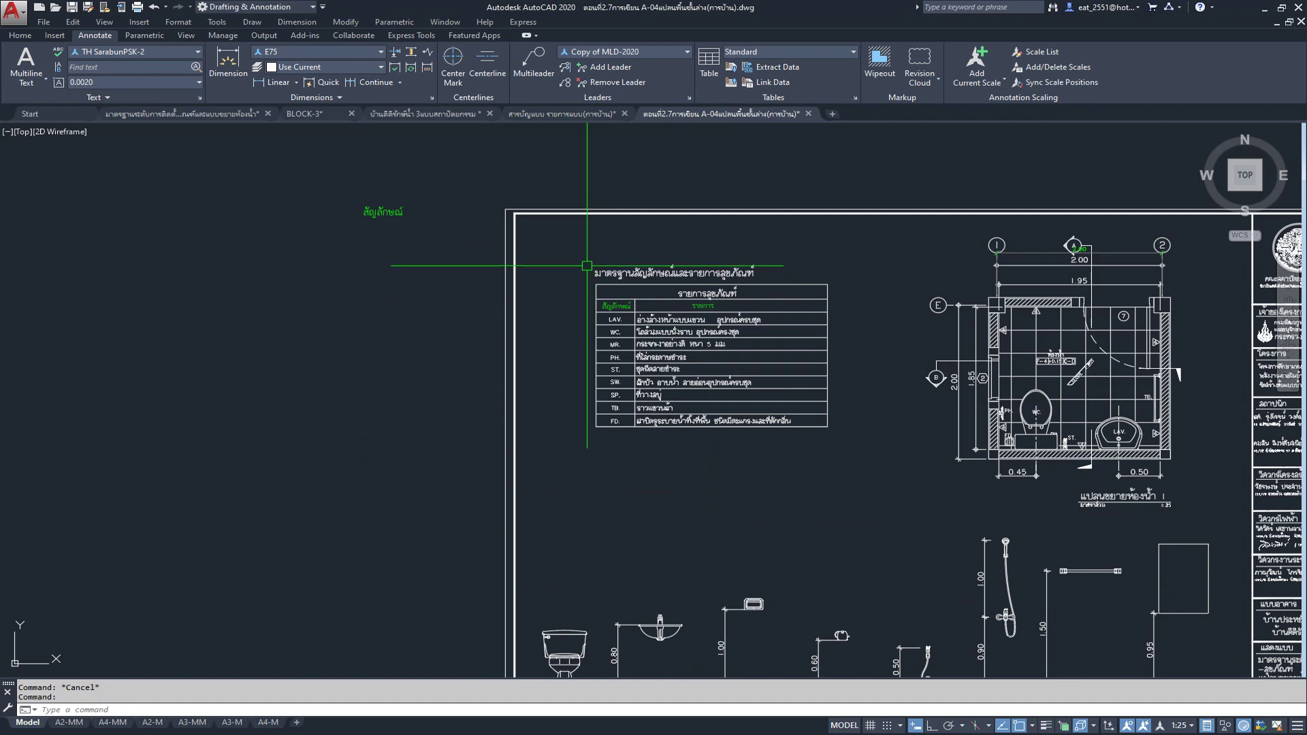
click(163, 116)
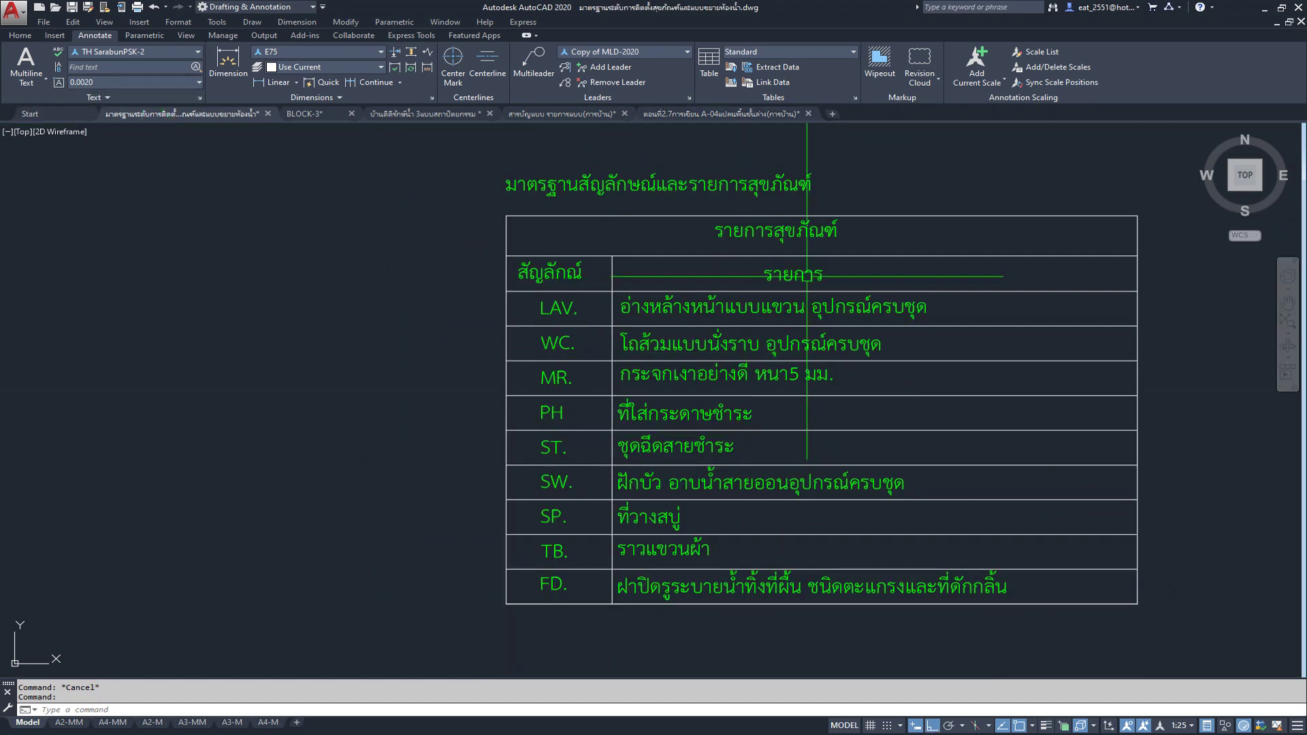
scroll(420, 285, down, 1)
scroll(420, 285, down, 1)
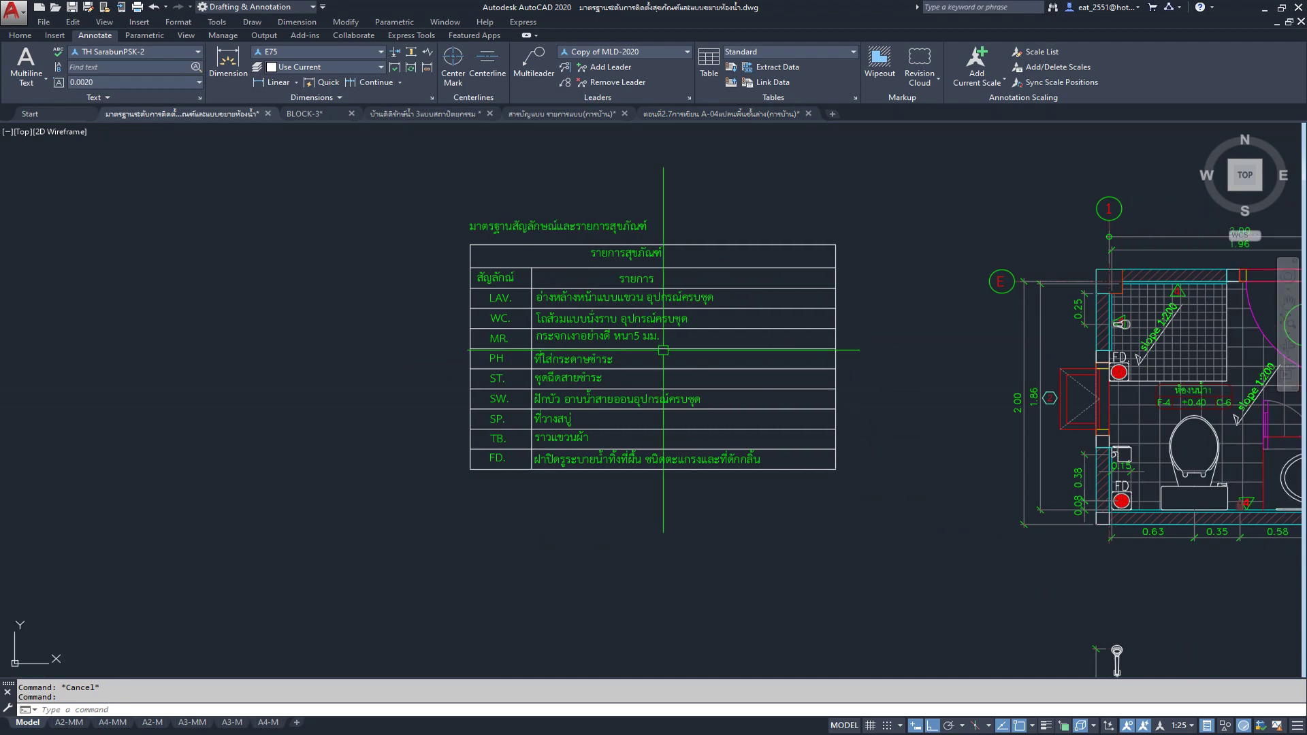
scroll(511, 293, up, 1)
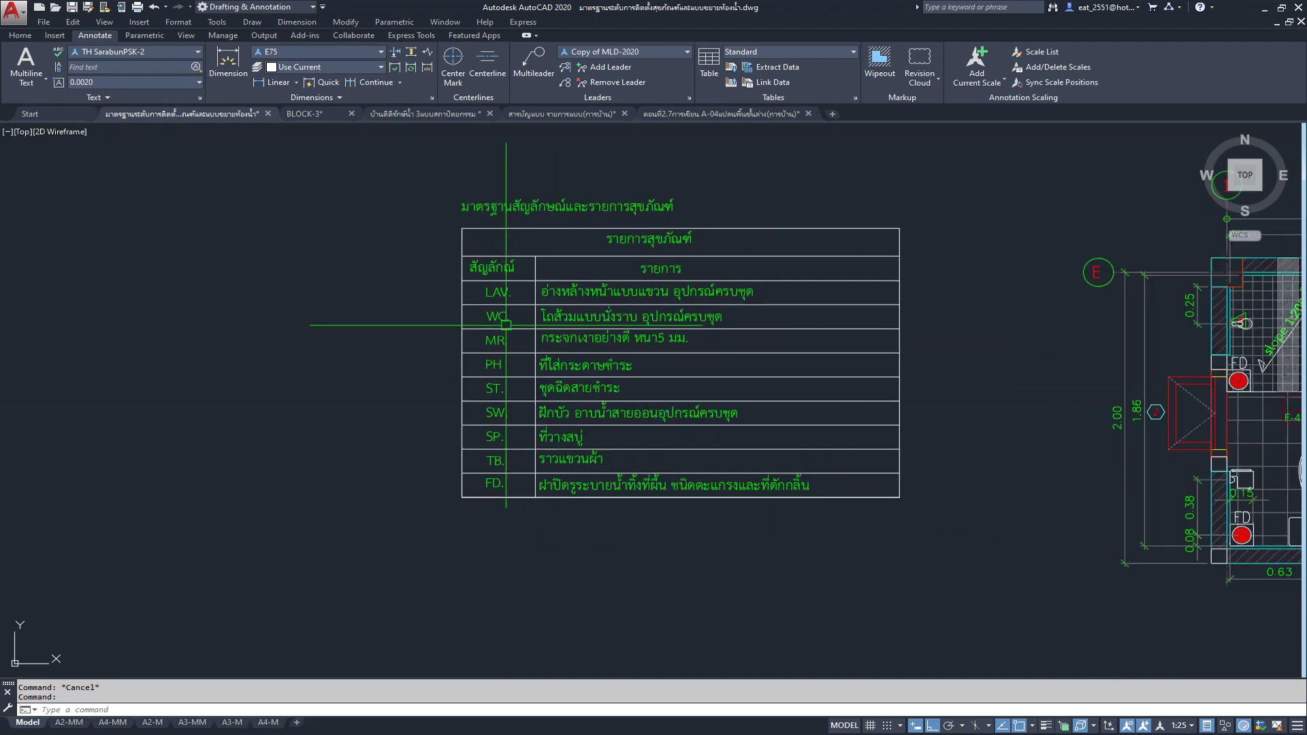
scroll(490, 259, up, 2)
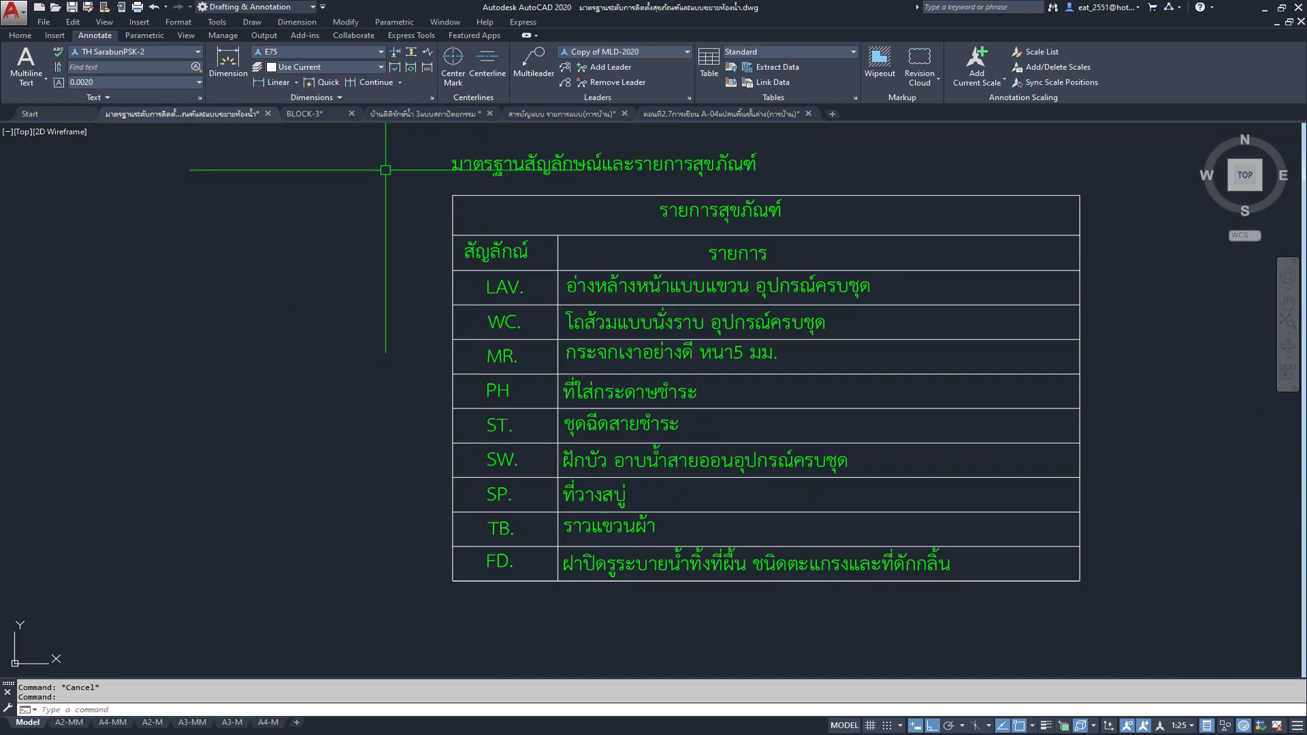
scroll(538, 204, down, 1)
Step: Copy the 35-object symbol table and title to the clipboard
click(422, 152)
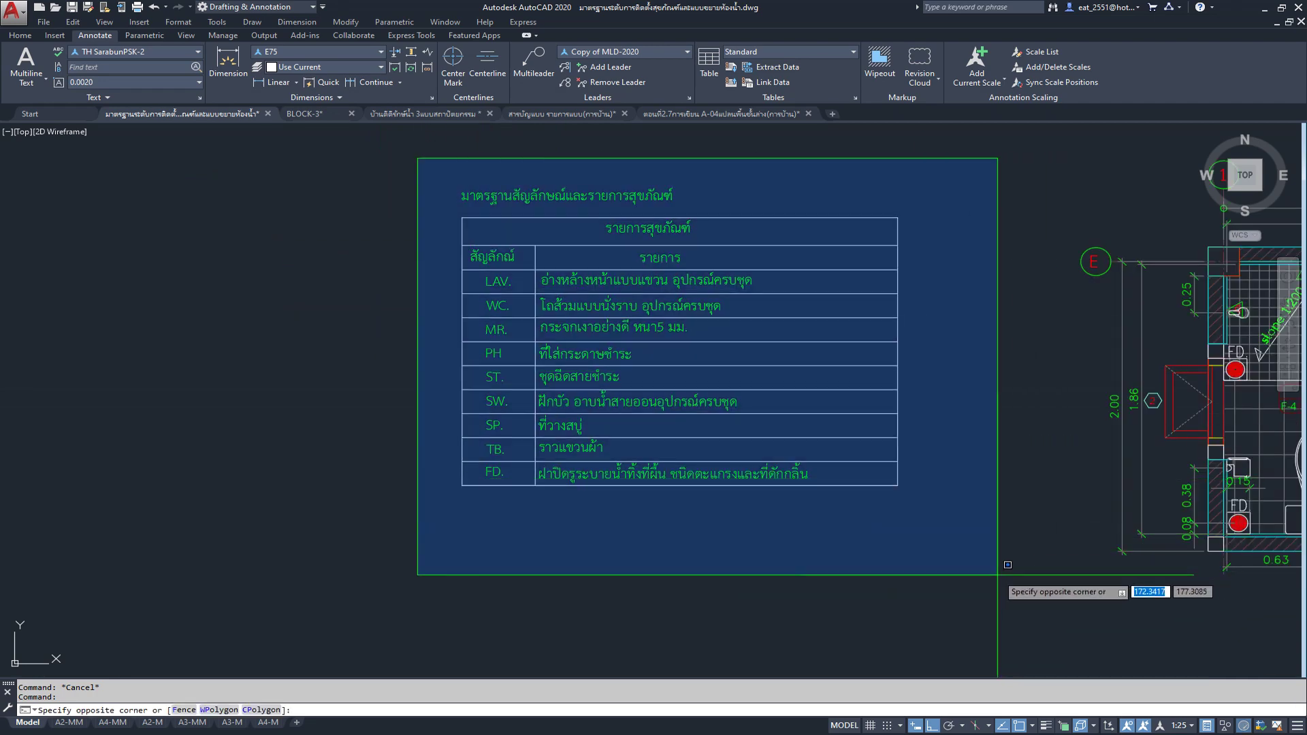
click(976, 574)
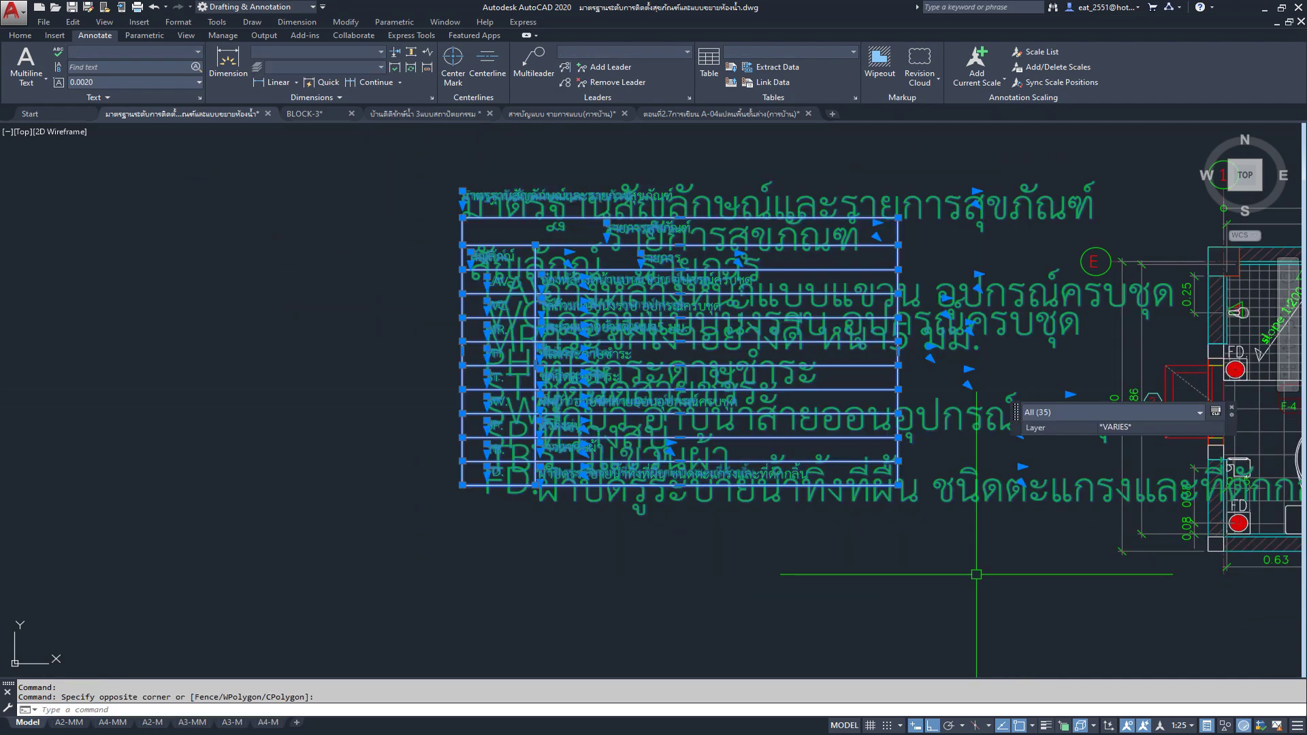
key(ctrl+c)
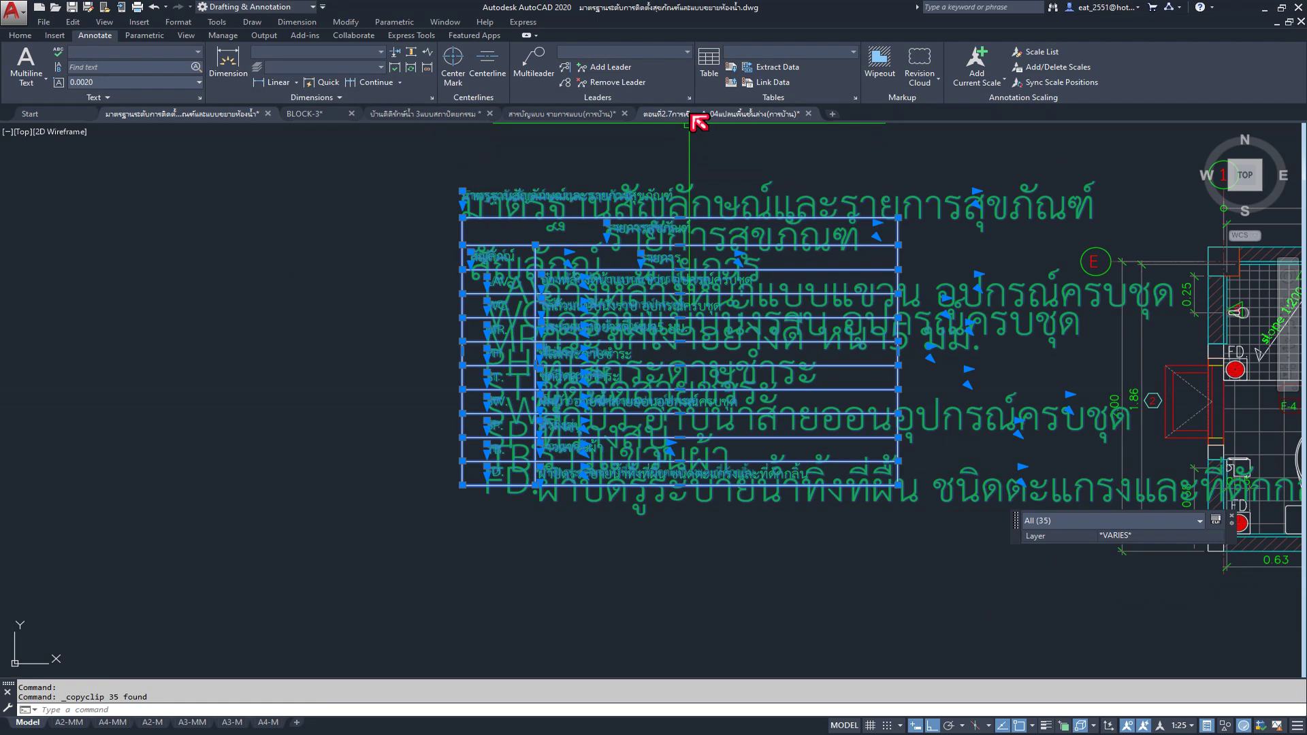
click(692, 117)
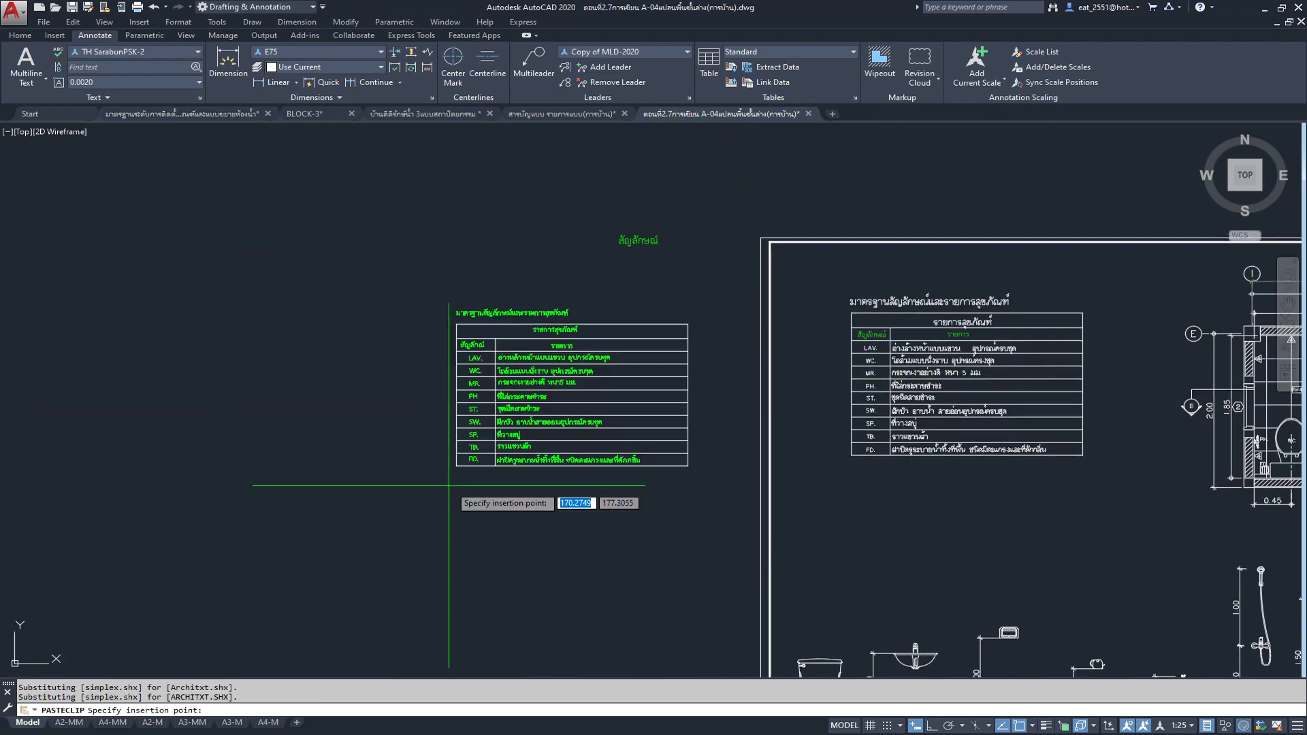
Step: Place the pasted fixture table, try annotation scale 1:50, then undo back to 1:25
click(488, 460)
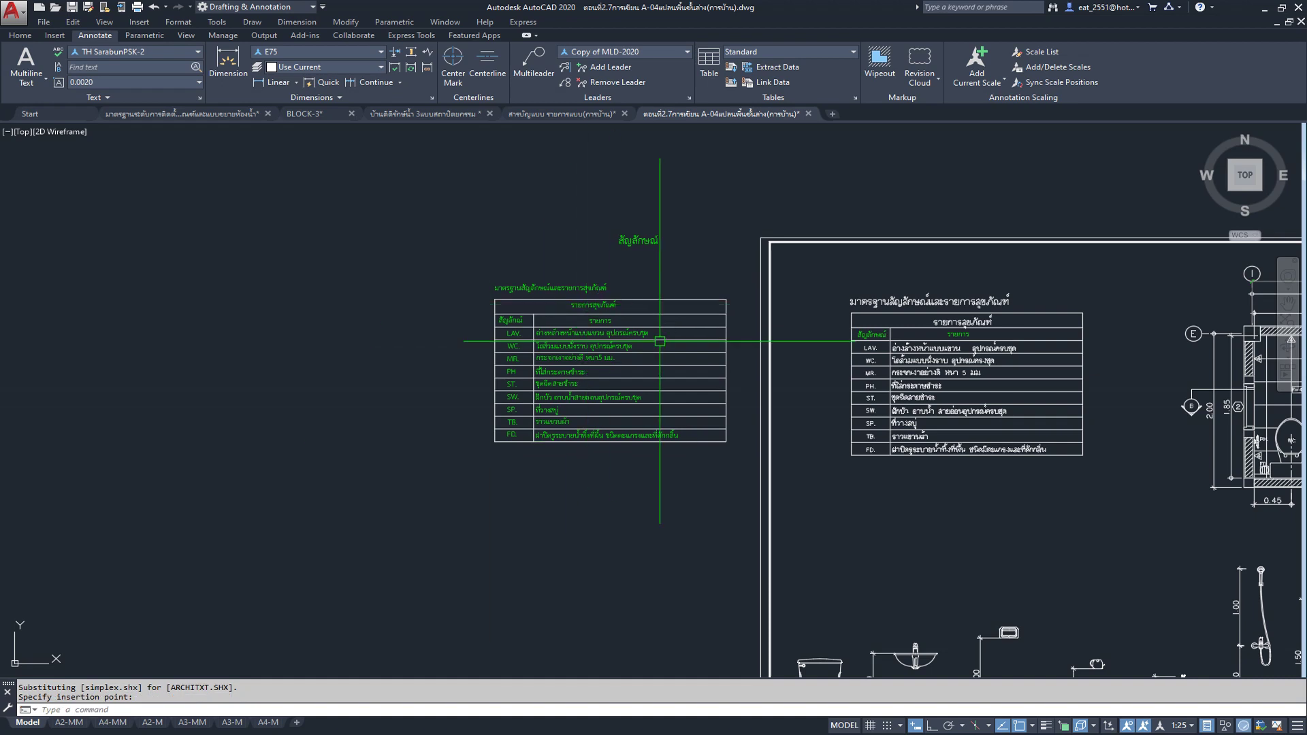
click(1191, 725)
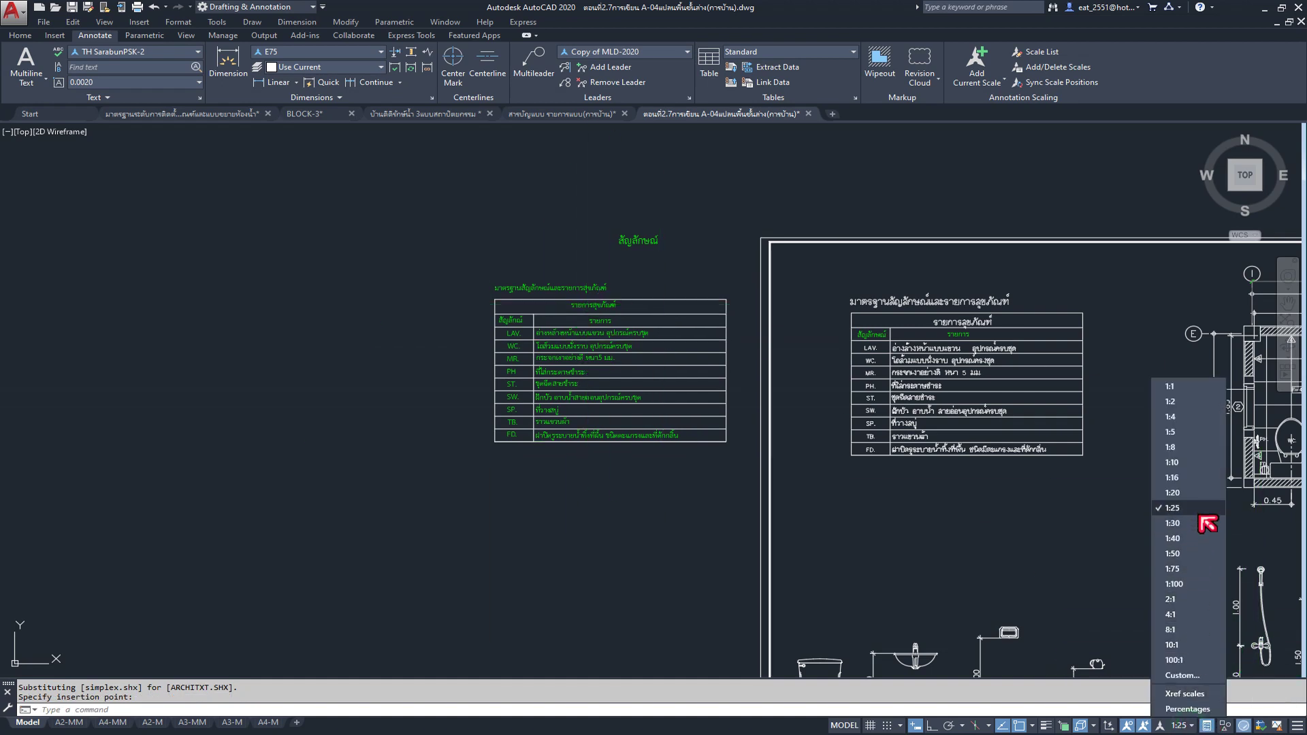
click(1190, 552)
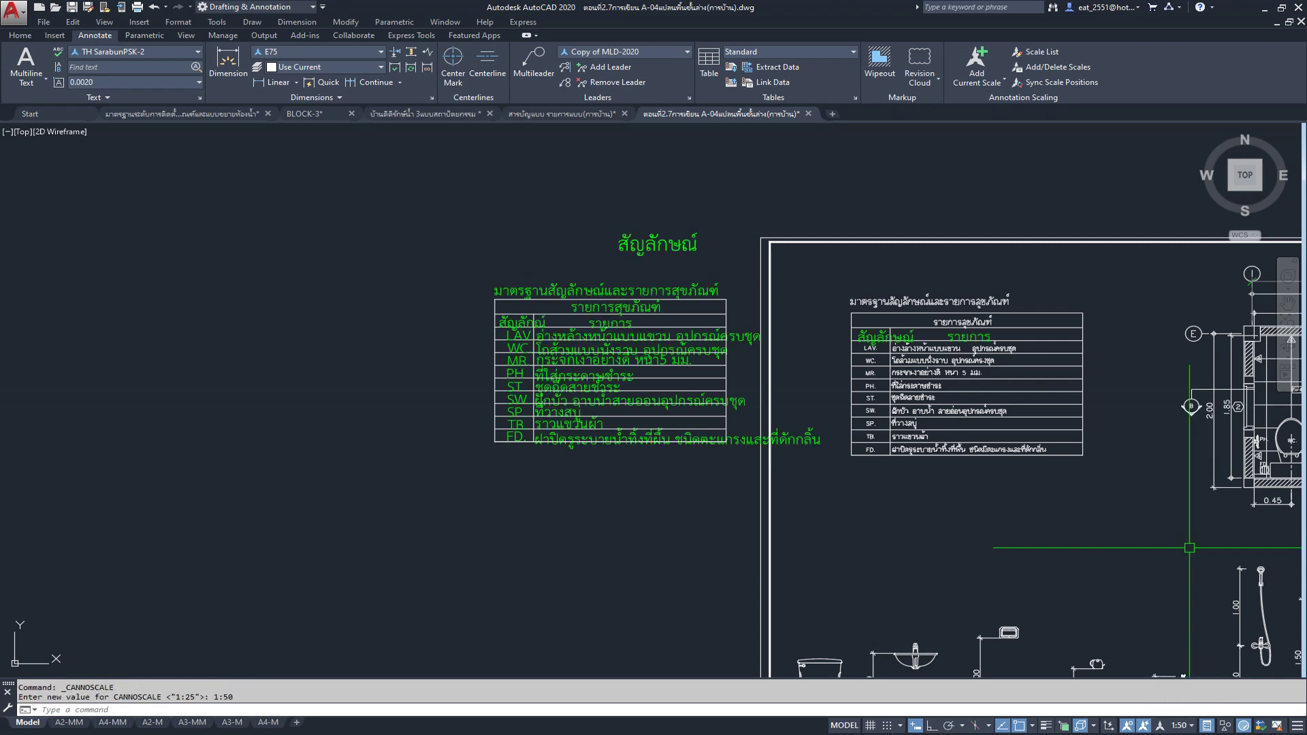
key(ctrl+z)
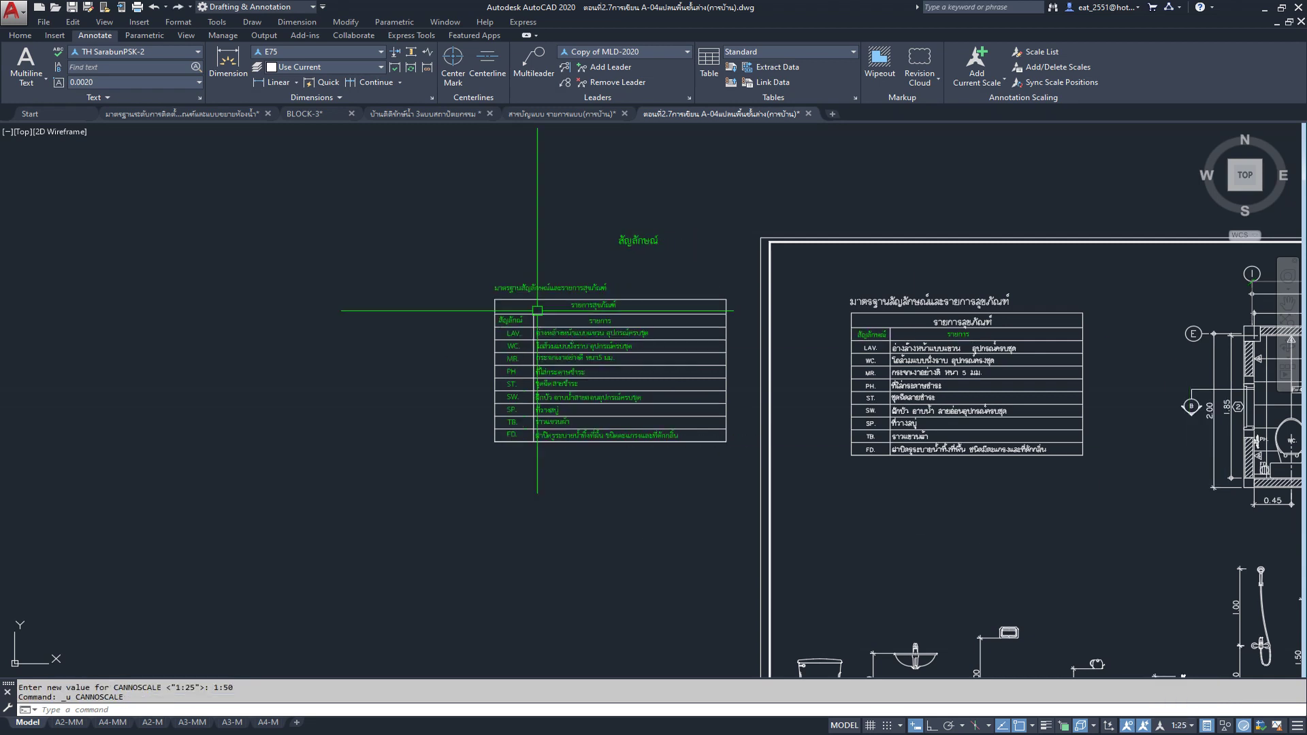
Step: Window-select the pasted fixture table and erase it
click(415, 269)
click(727, 488)
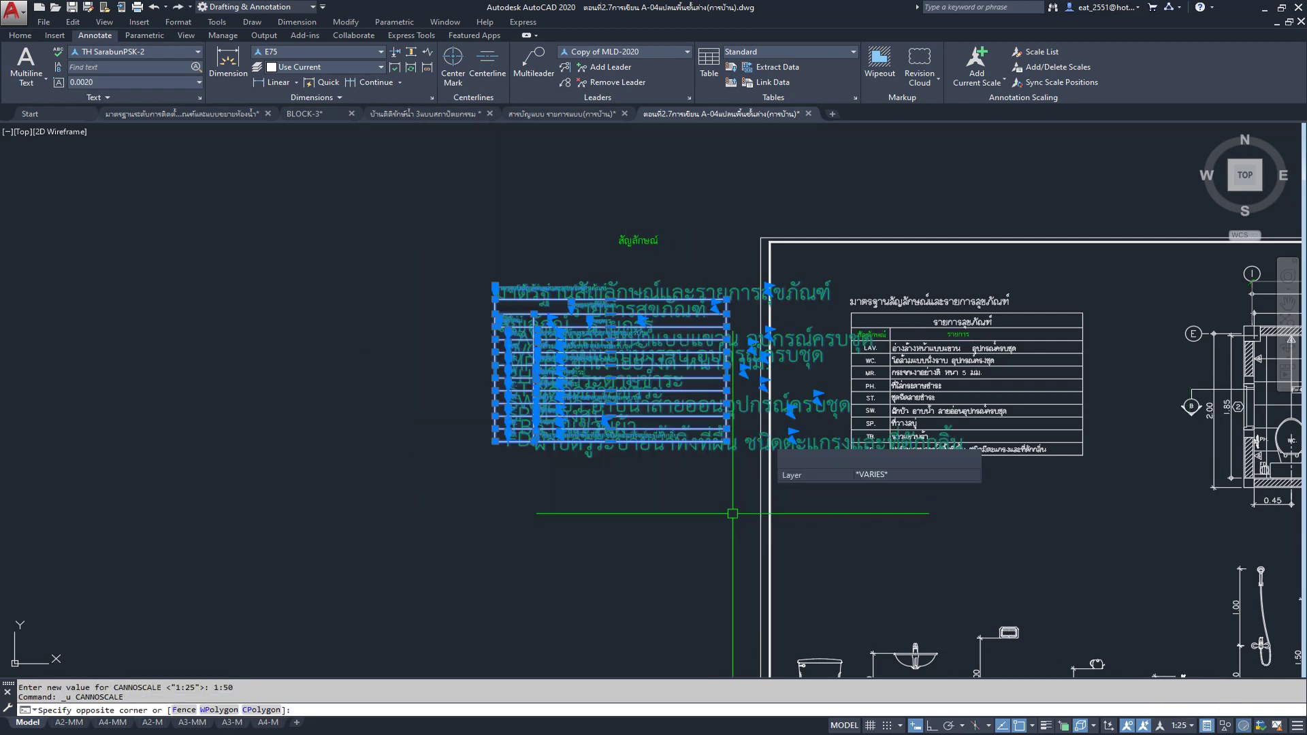
key(Delete)
Step: Inspect the สัญลักษณ์ label's properties, then deselect it and adjust the zoom
click(727, 230)
click(490, 319)
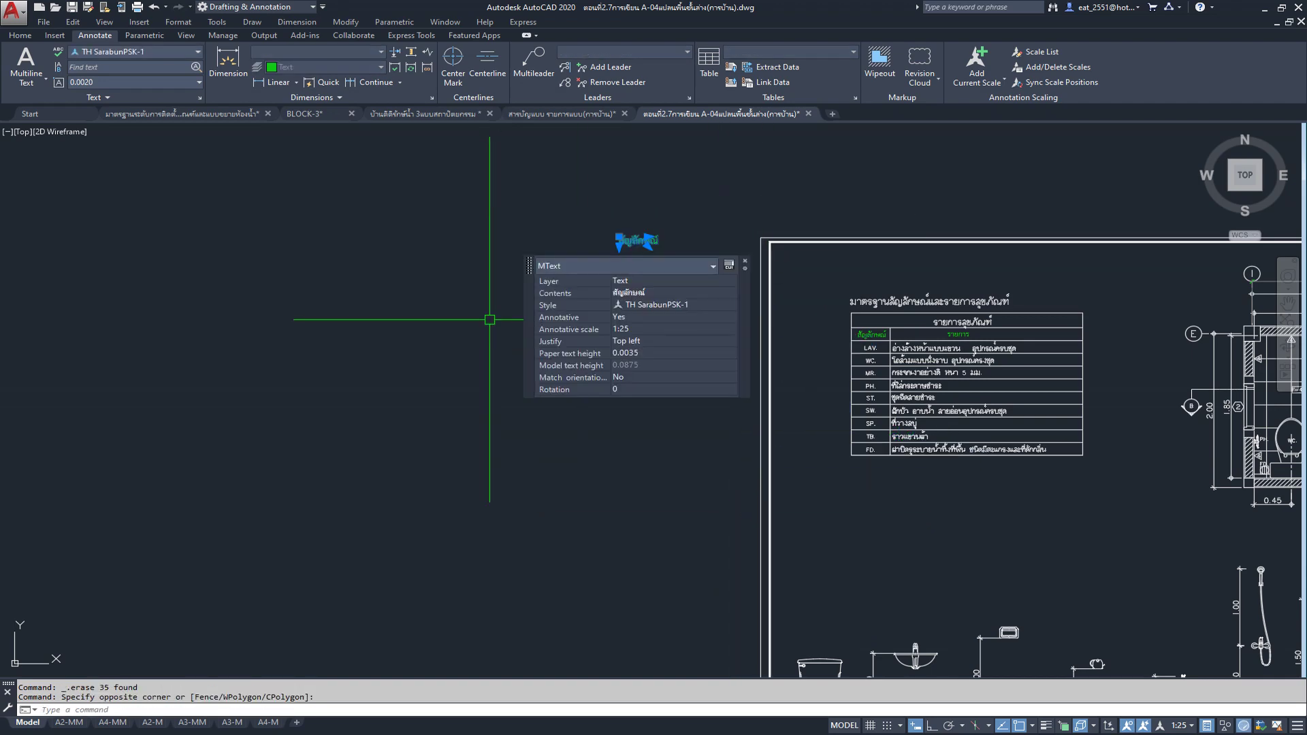
key(Escape)
click(693, 220)
click(627, 239)
scroll(876, 438, down, 4)
scroll(692, 473, up, 1)
scroll(774, 469, up, 3)
scroll(773, 469, up, 1)
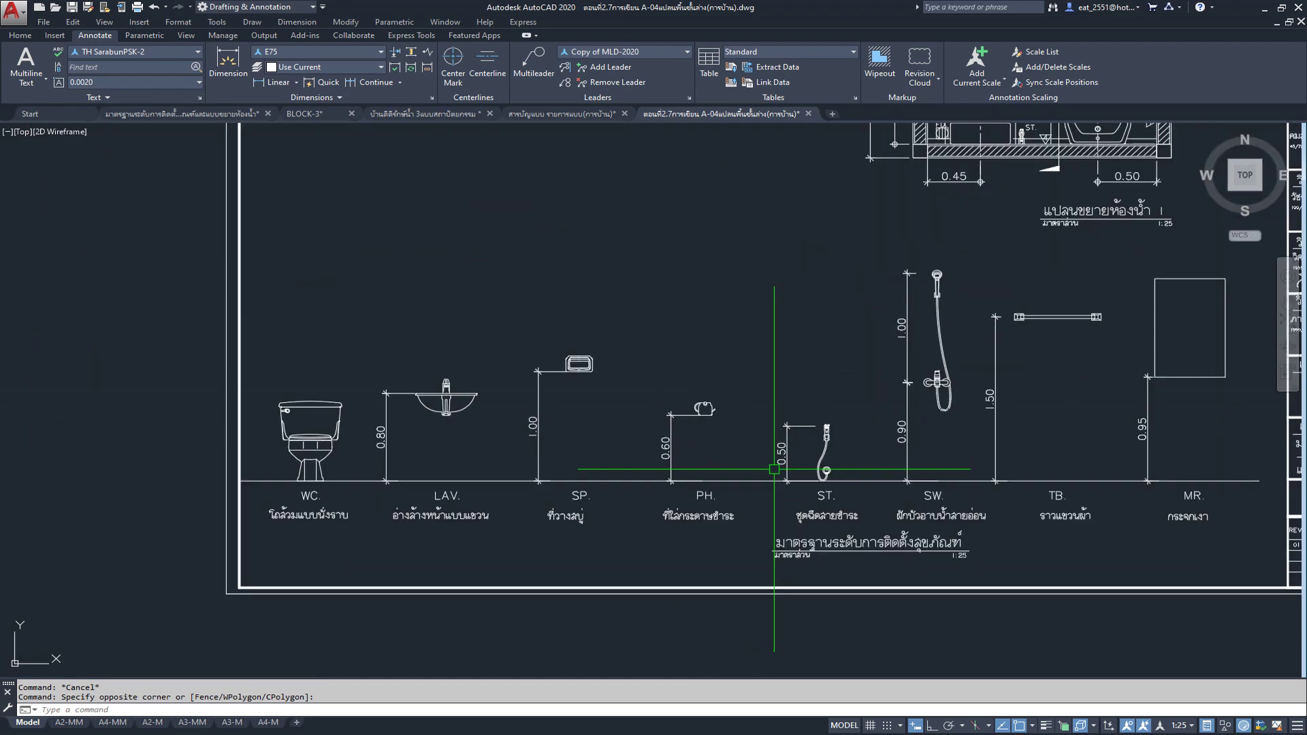
Step: Window-select the fixture row's code labels, Thai names and title and colour them green
click(263, 482)
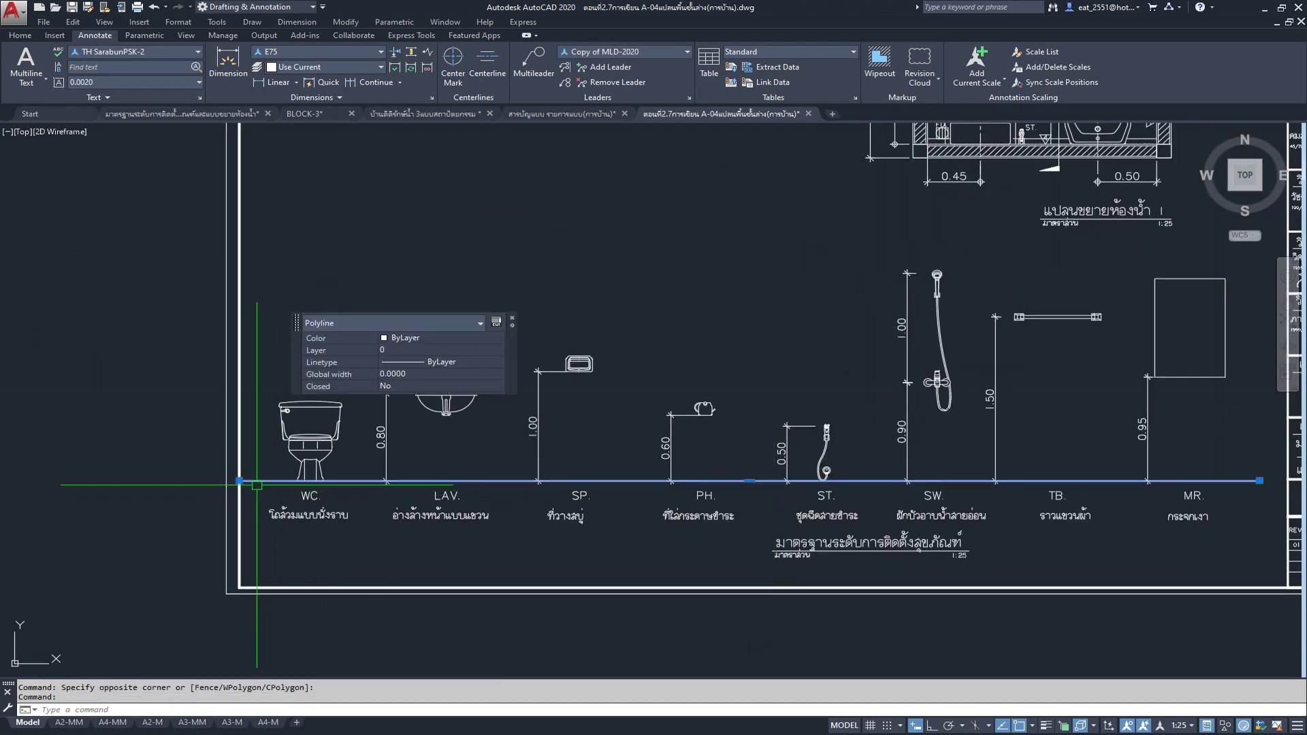
key(Escape)
scroll(248, 503, up, 2)
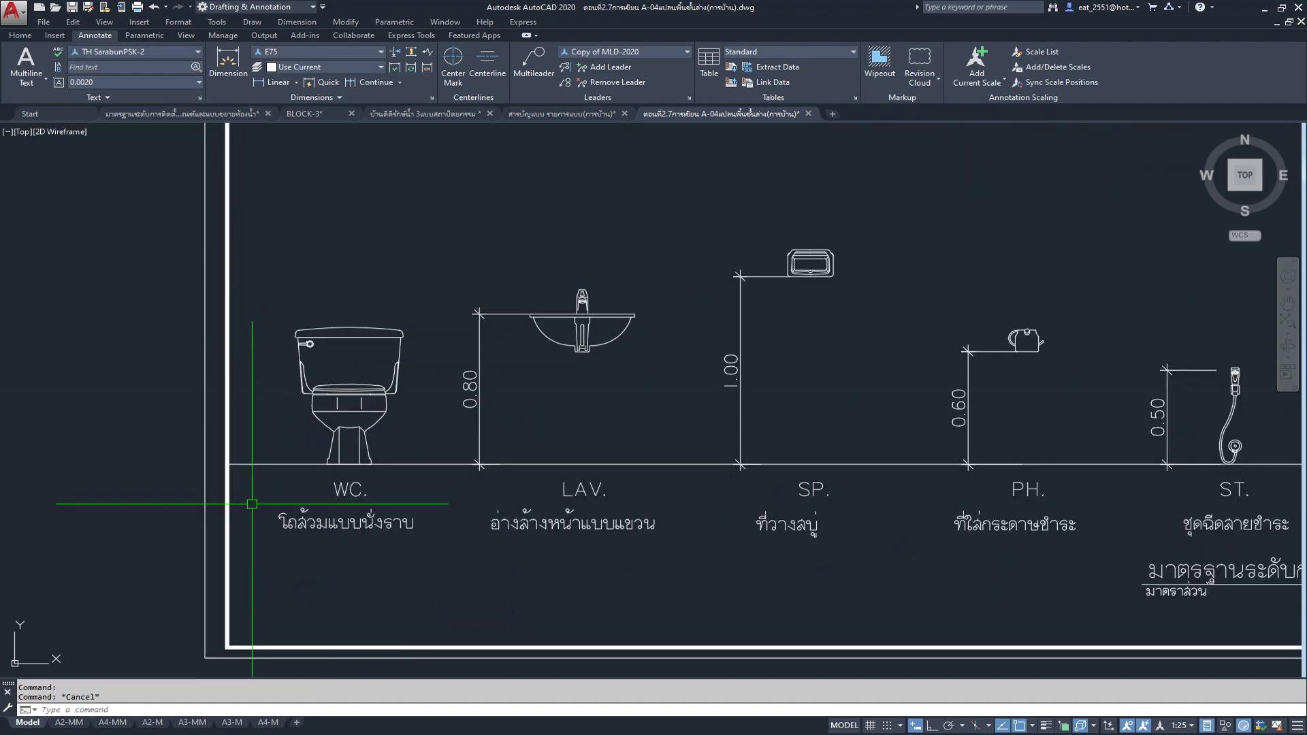
click(259, 478)
scroll(301, 478, down, 3)
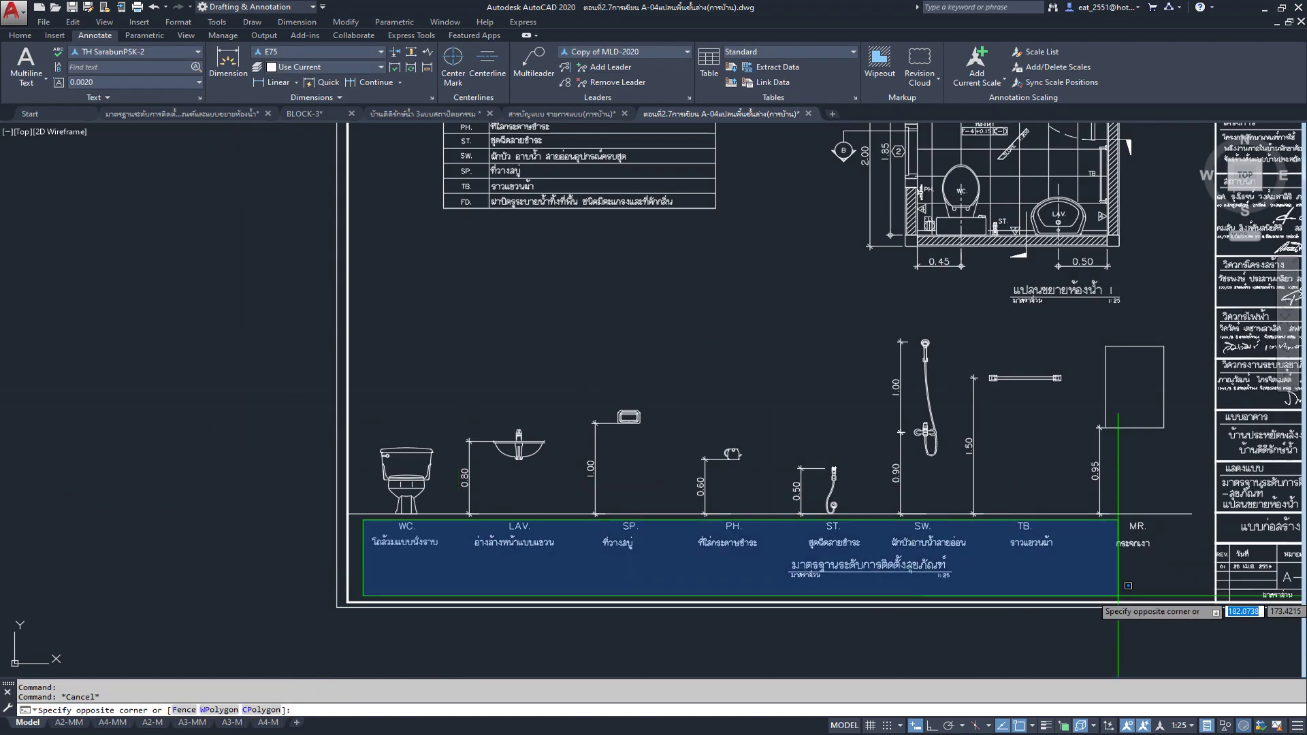
click(1188, 589)
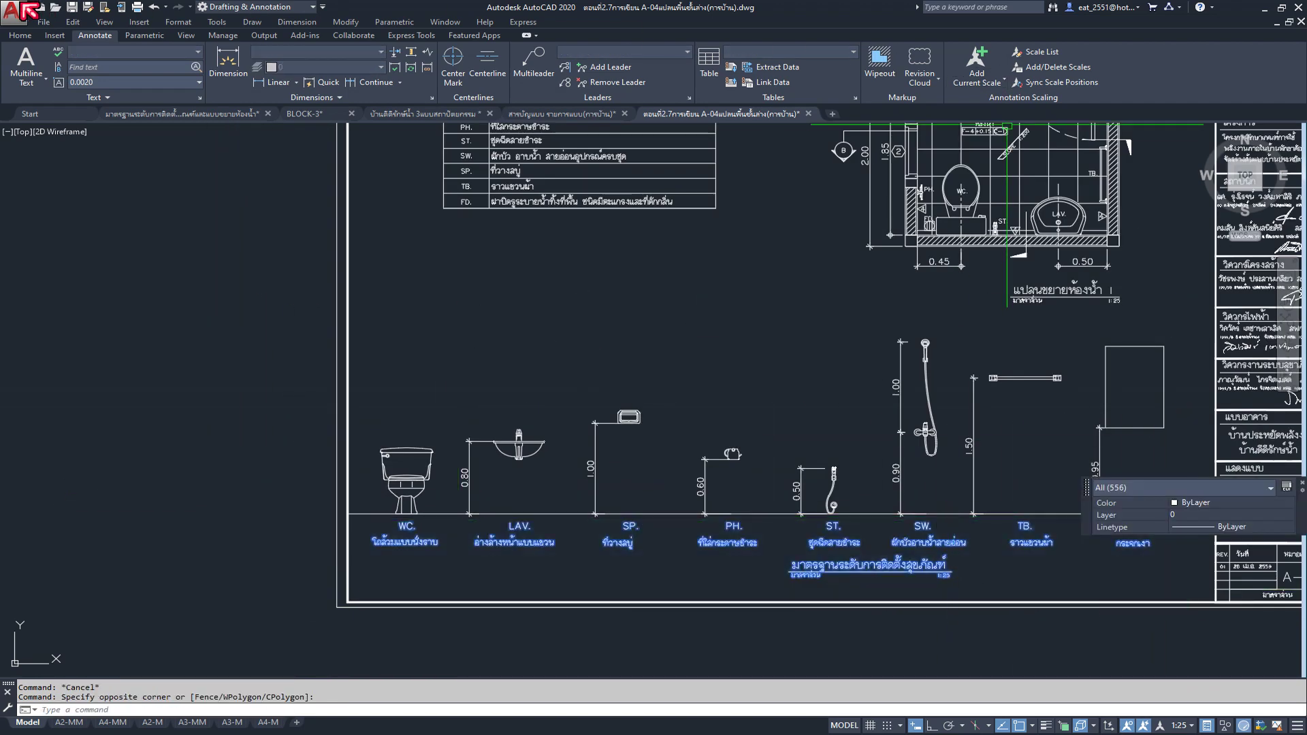
click(17, 34)
click(896, 54)
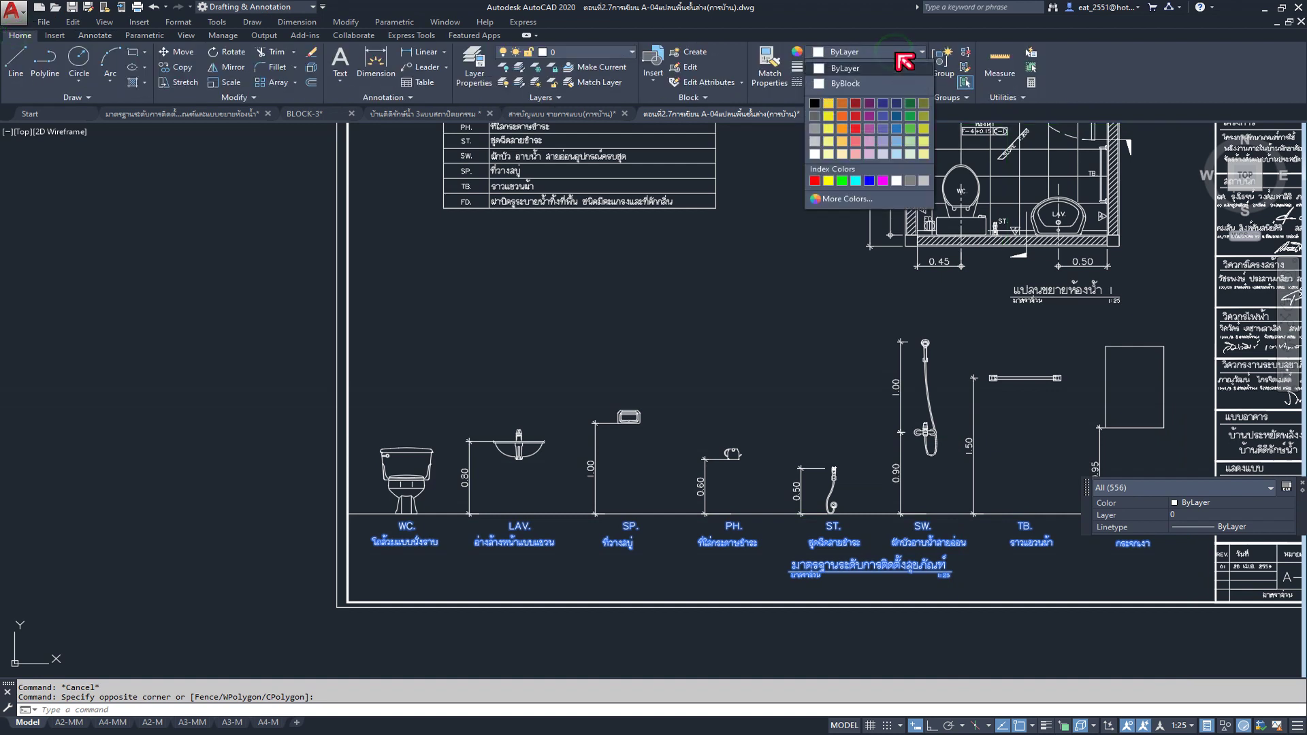
click(841, 180)
key(Escape)
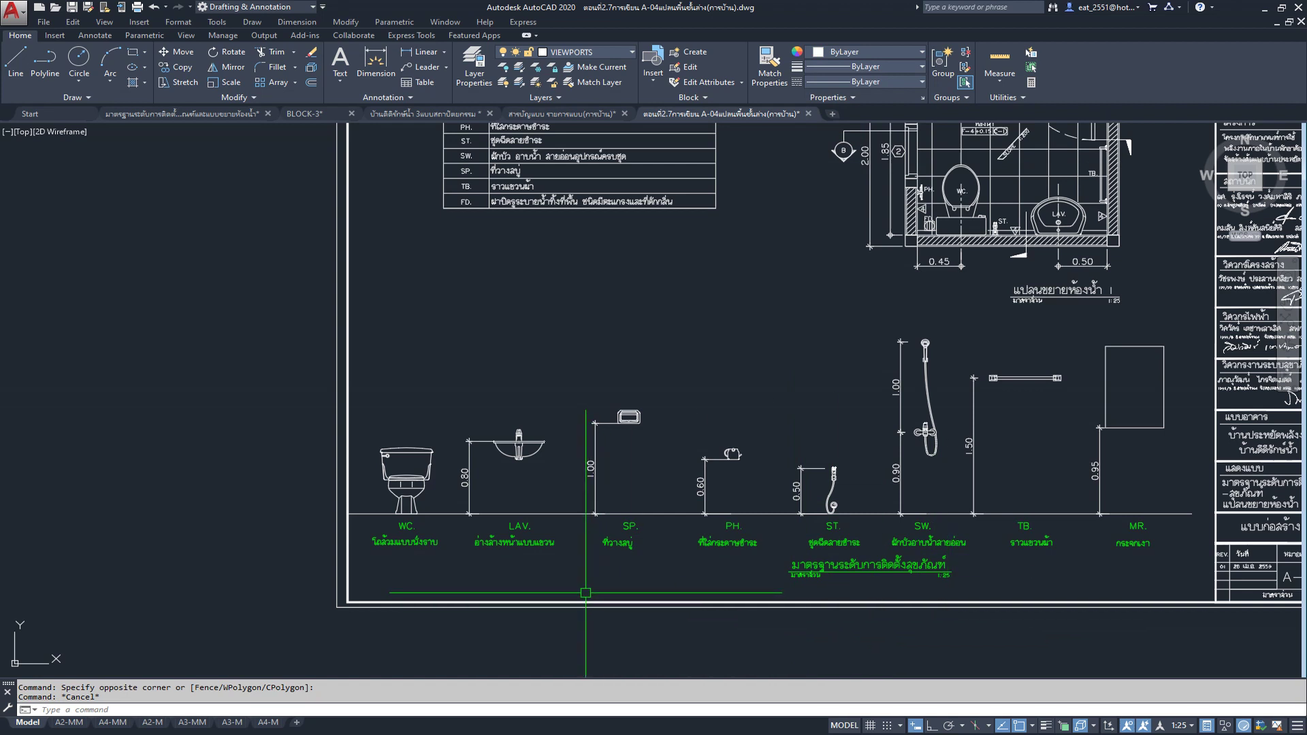
scroll(466, 516, up, 3)
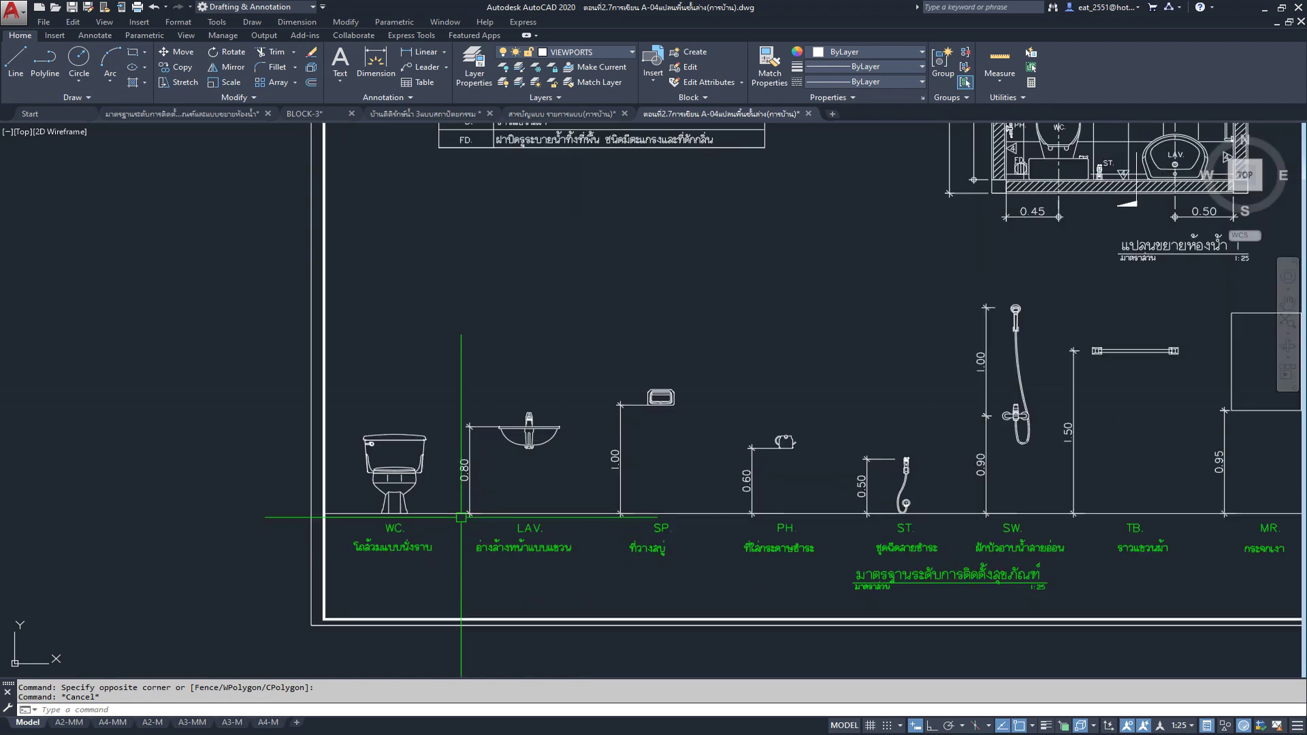
Step: Check the area around the basin's existing height dimension with selection windows
scroll(467, 516, up, 2)
click(429, 259)
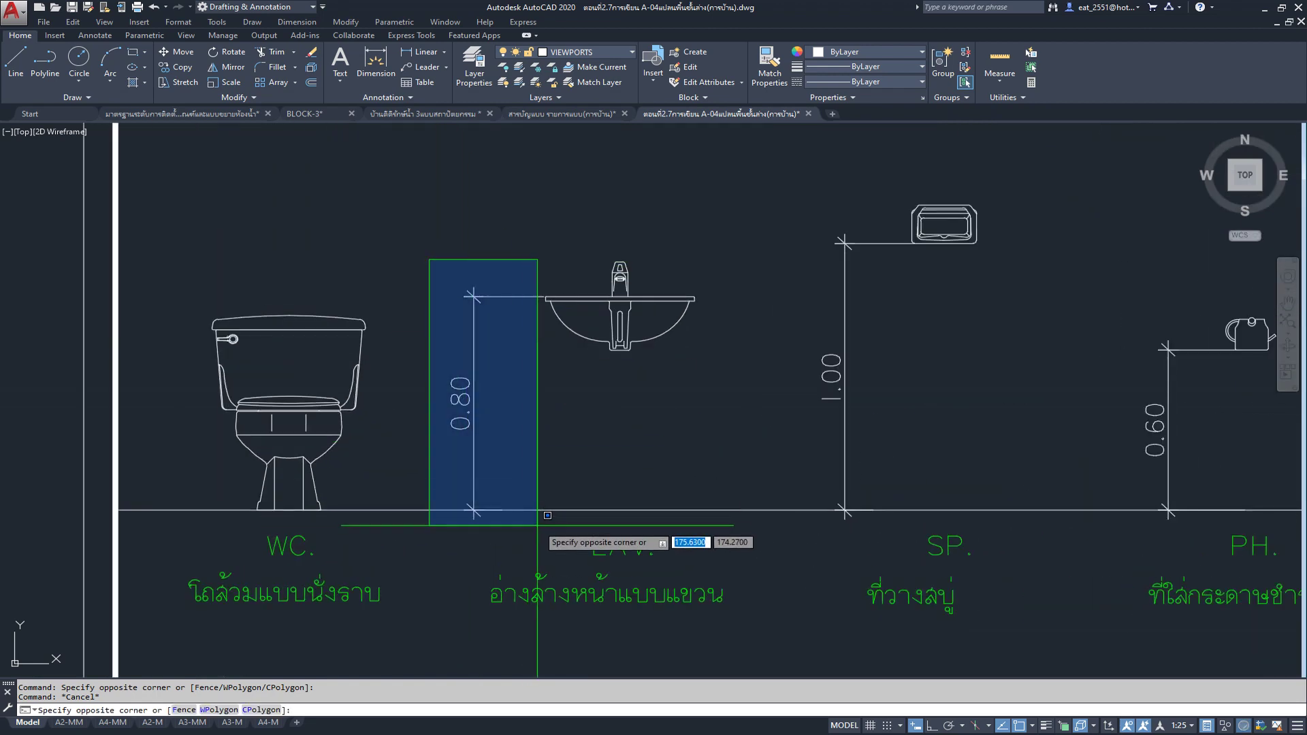
click(511, 402)
click(486, 242)
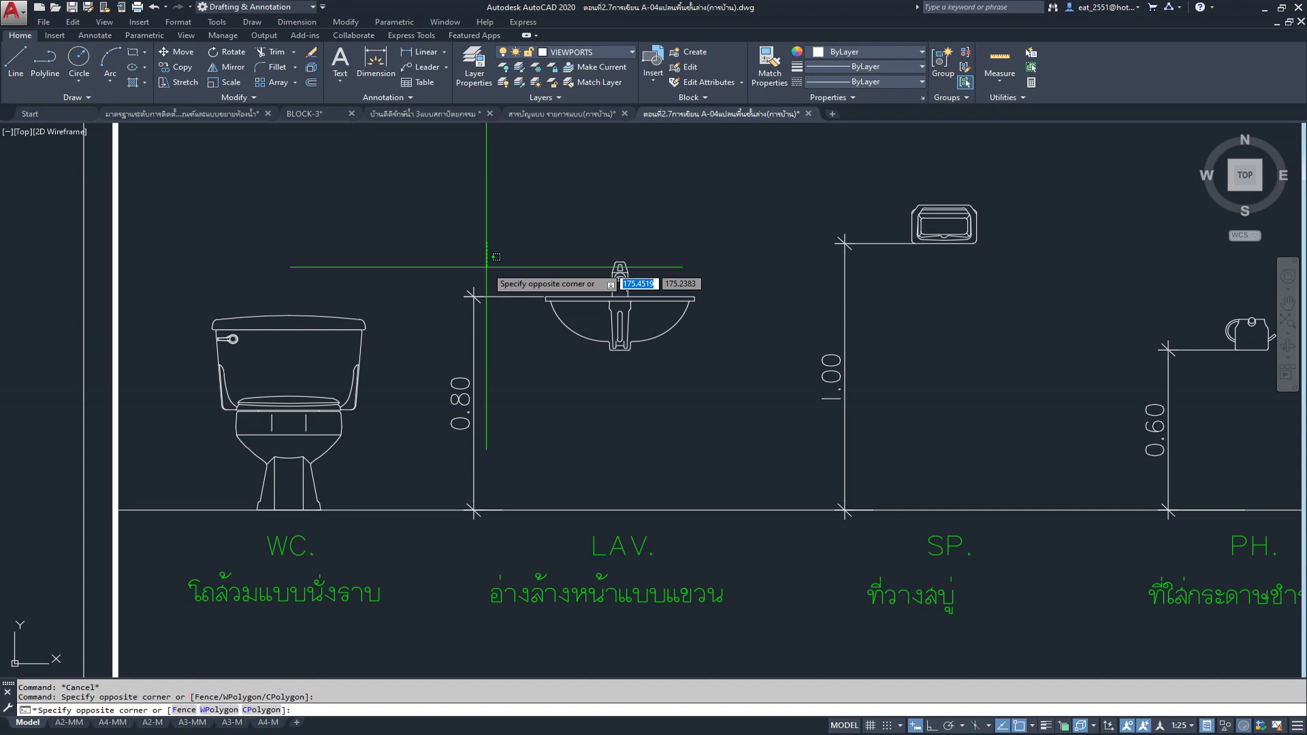
click(531, 235)
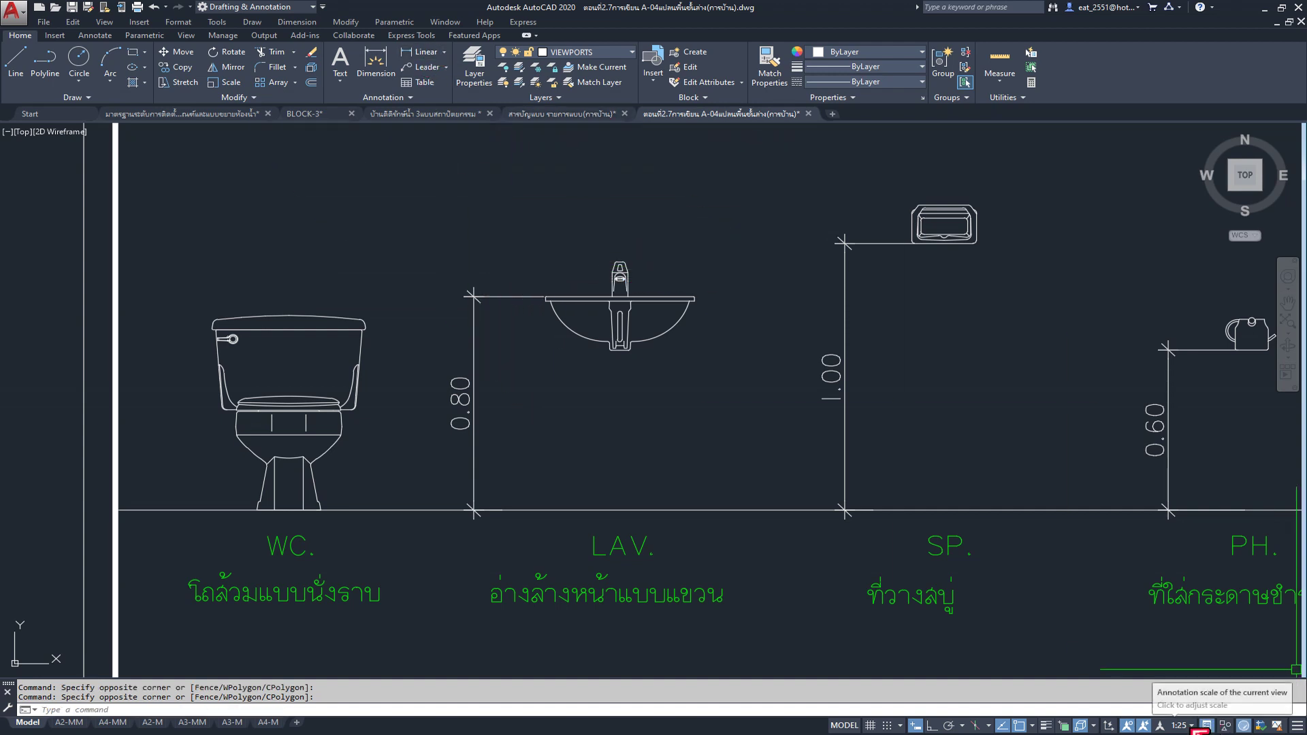
Step: Add a vertical 0.80 linear dimension from the basin top to the floor line, with Ortho on
click(427, 55)
scroll(530, 316, up, 5)
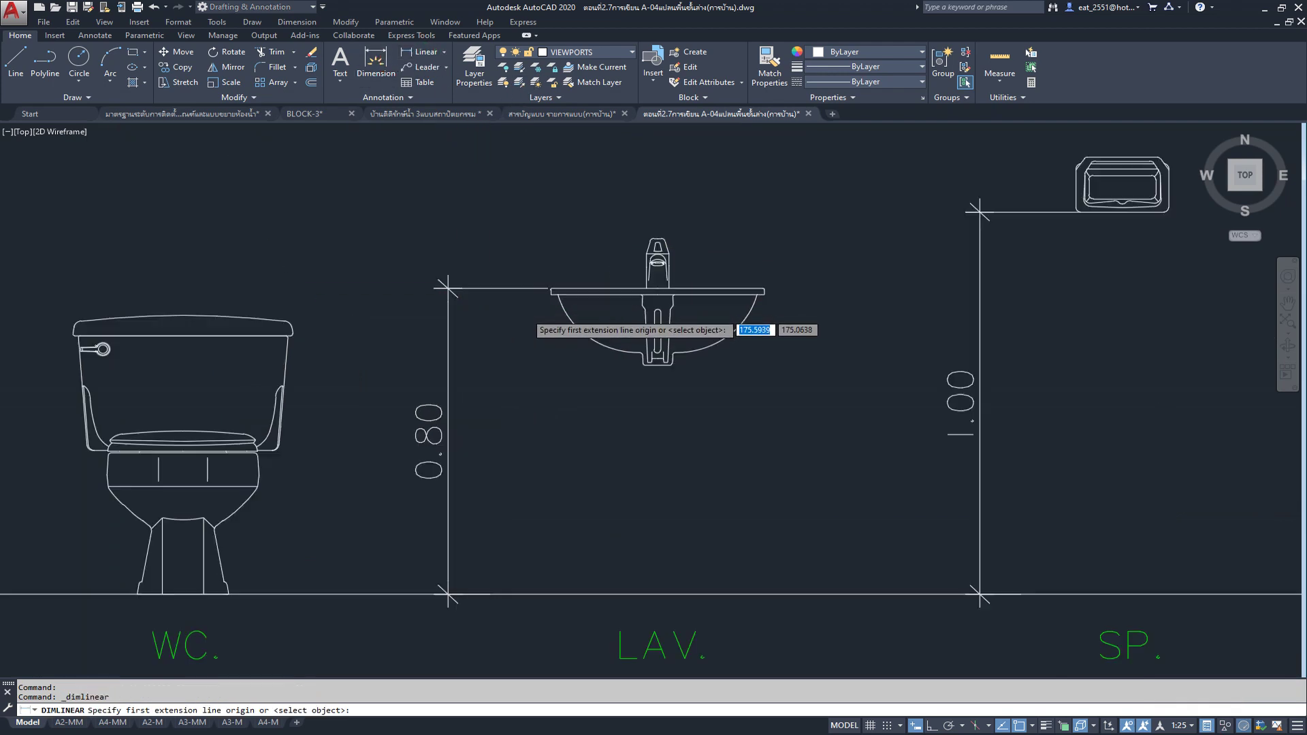
click(564, 259)
scroll(565, 258, down, 5)
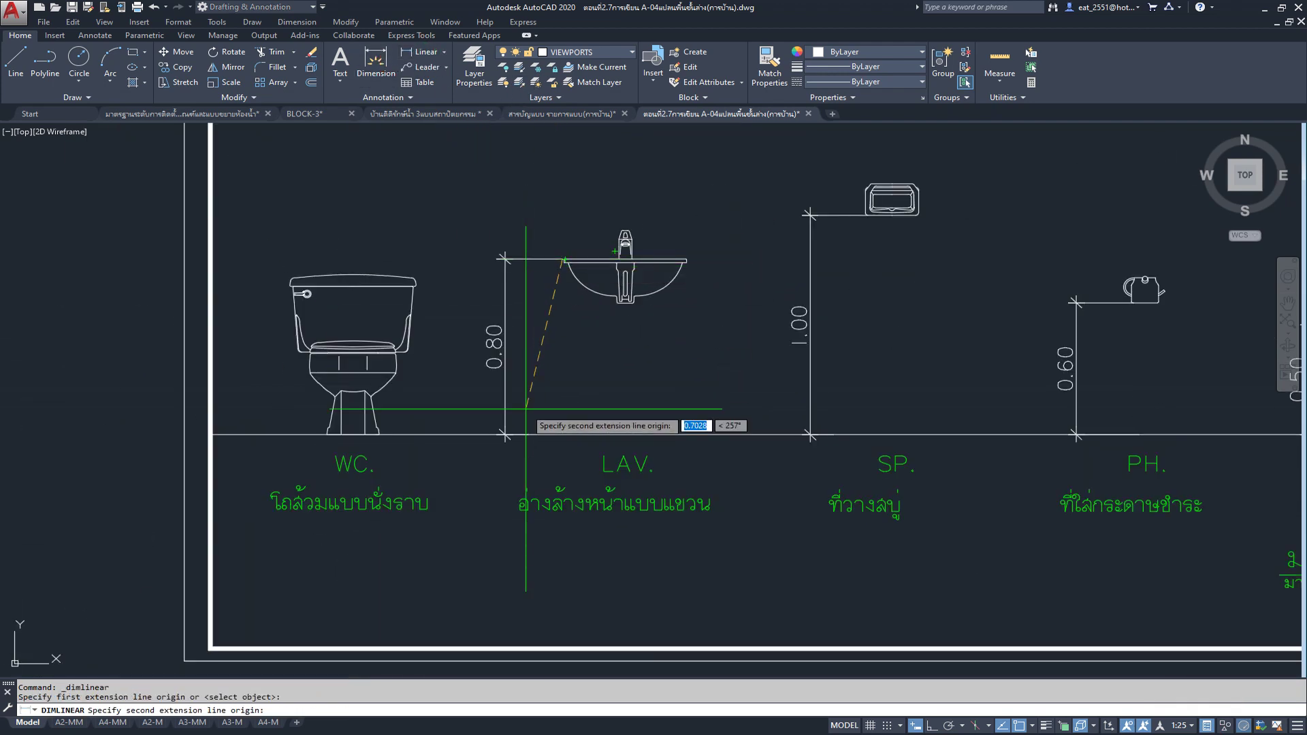
key(F8)
click(562, 434)
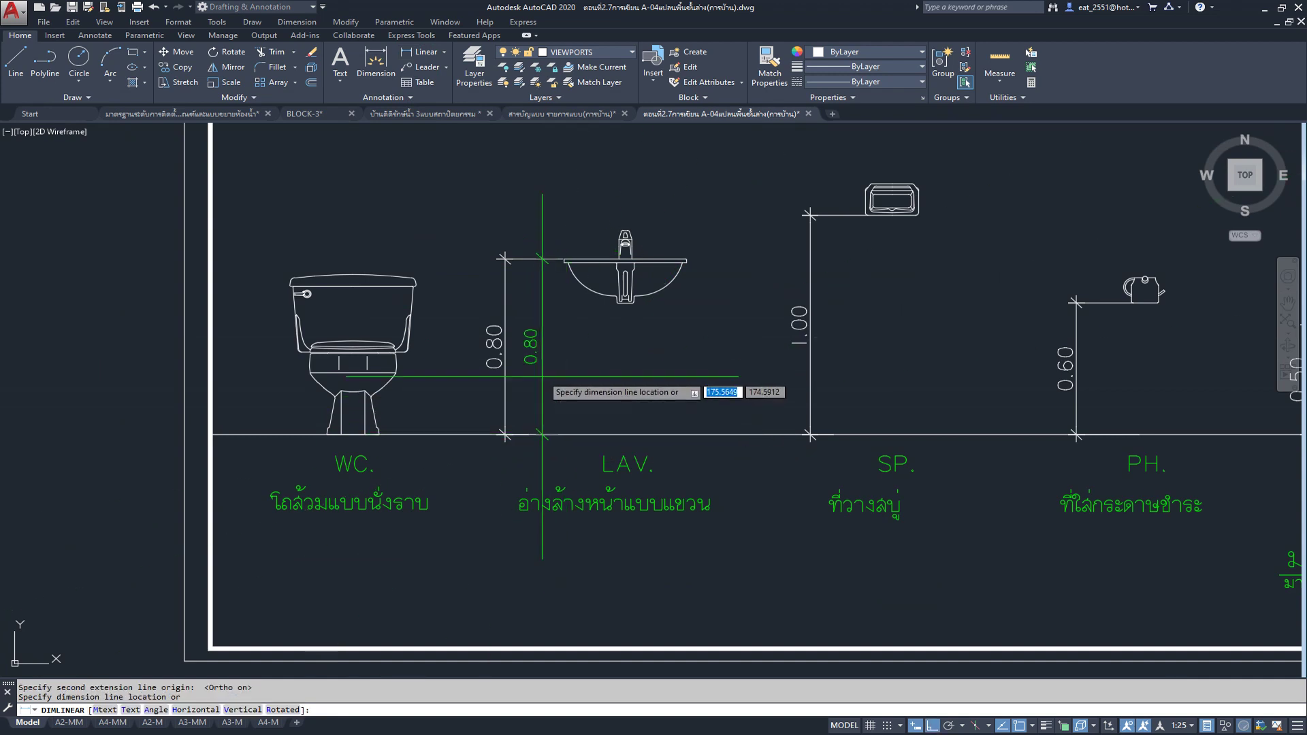
scroll(525, 341, up, 3)
click(531, 335)
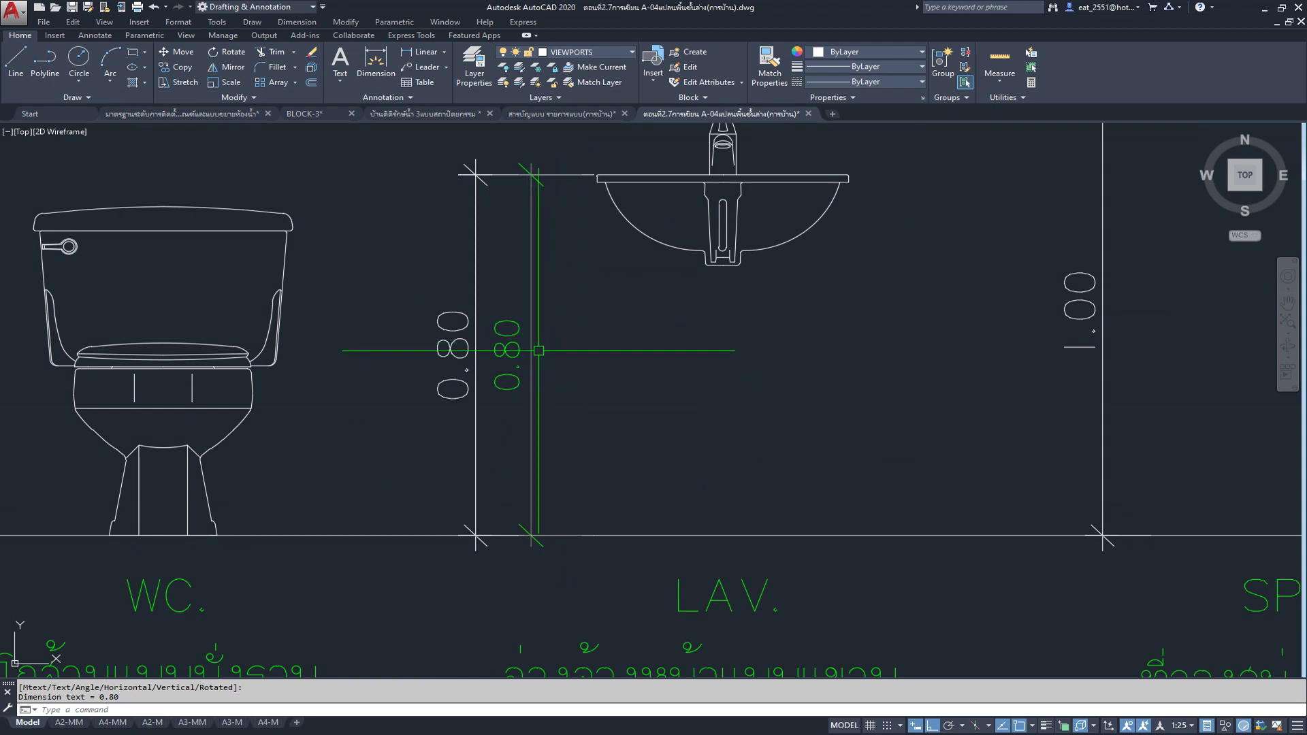
Step: Move the new 0.80 dimension onto the DIM layer
scroll(555, 356, down, 1)
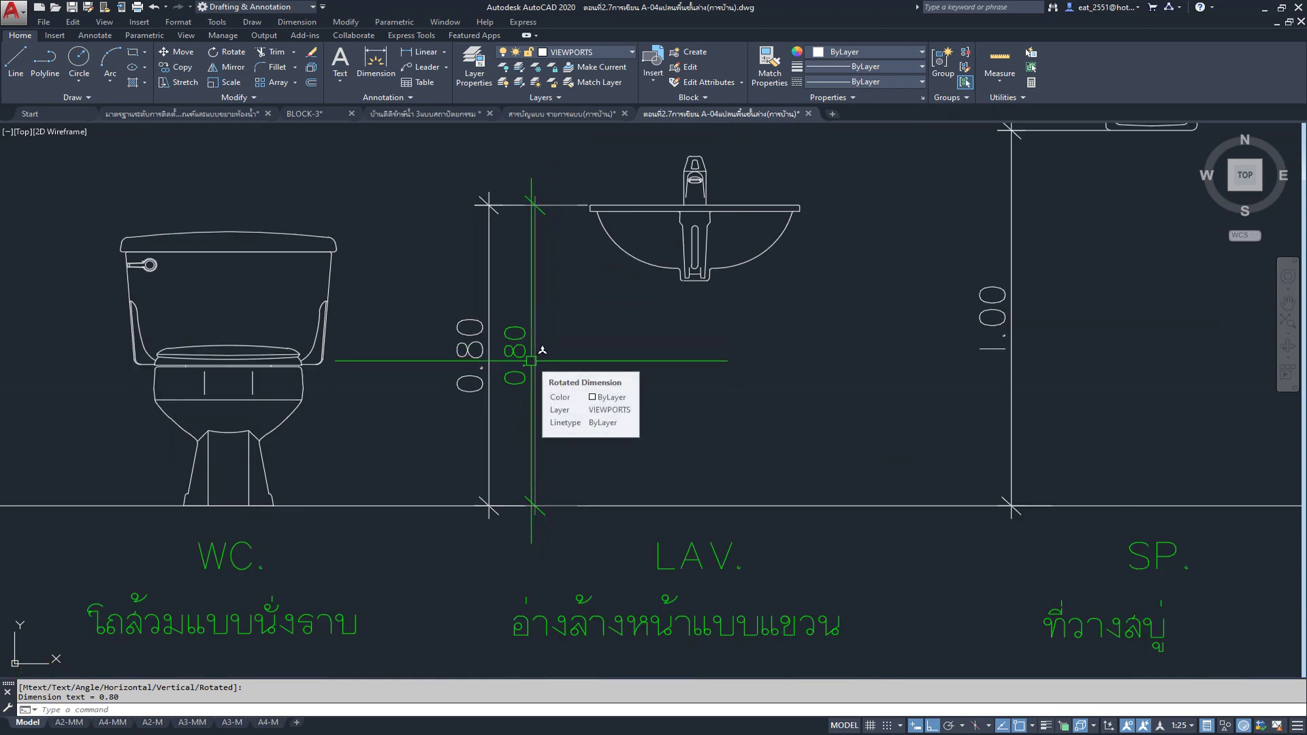
click(533, 363)
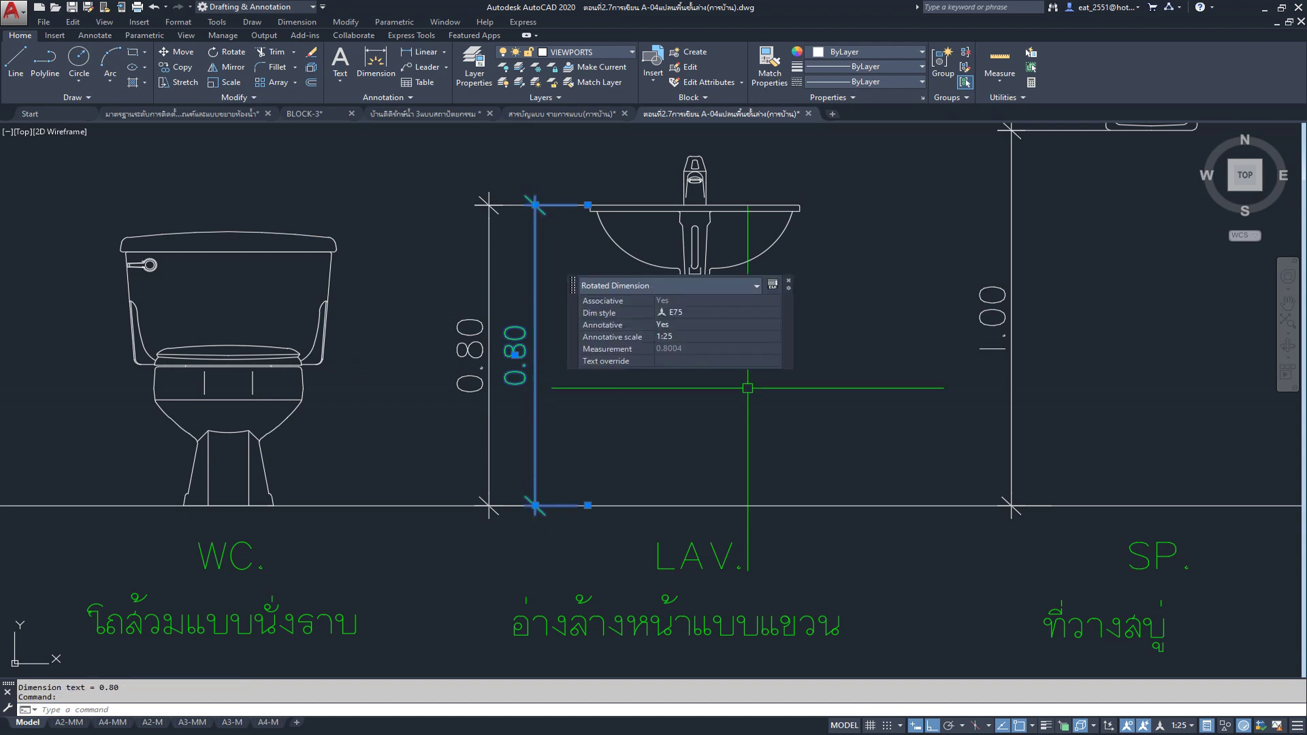
click(1209, 725)
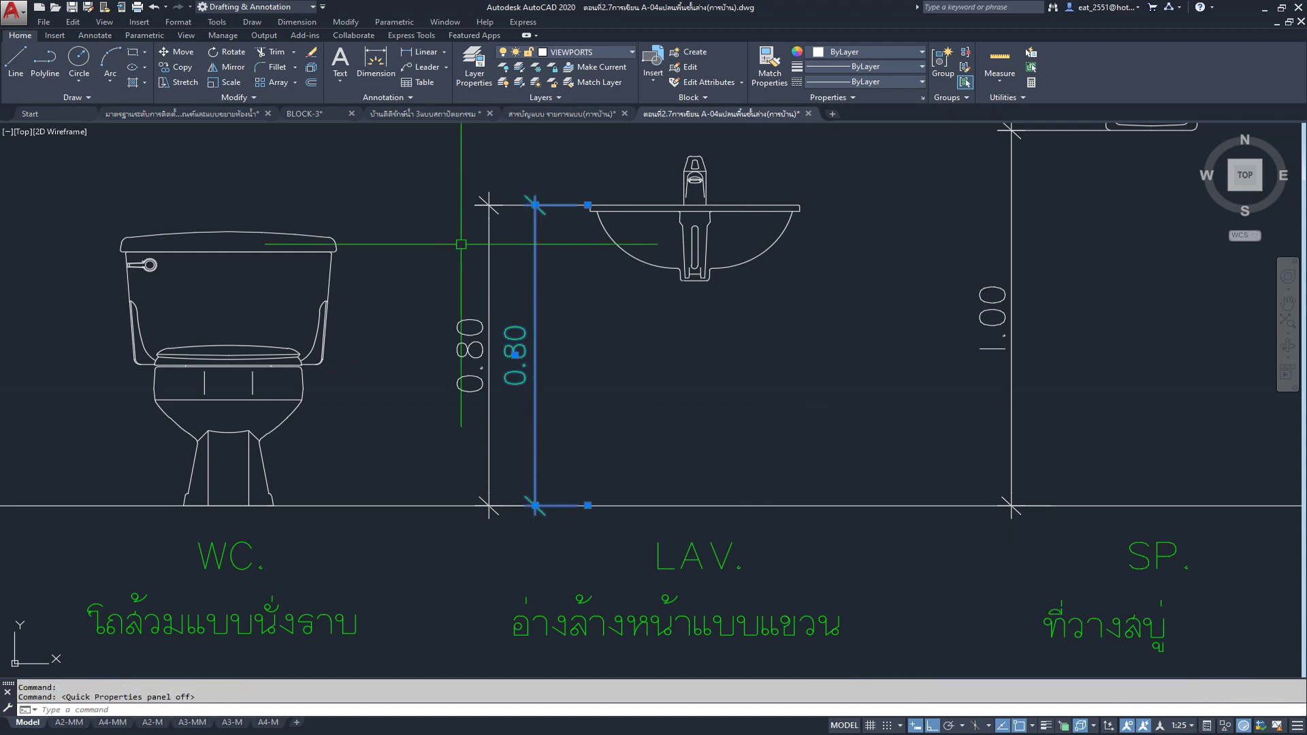
click(616, 54)
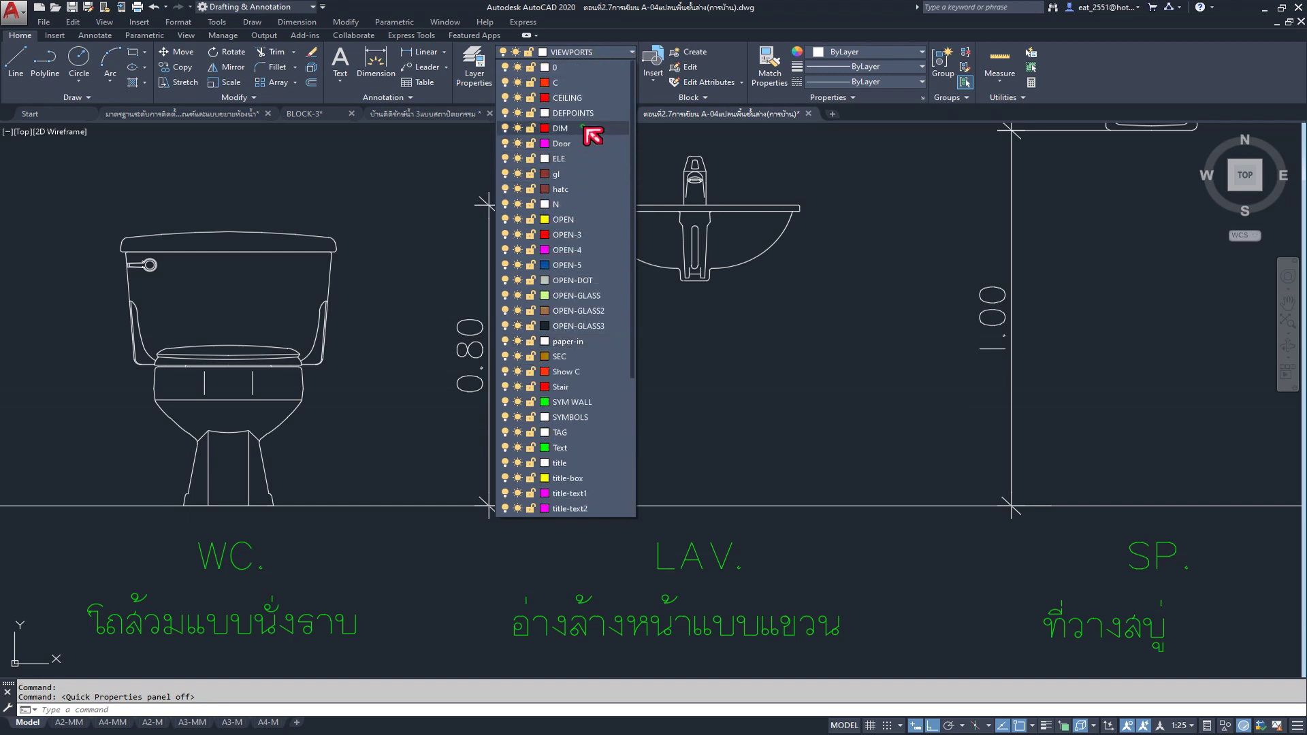
click(590, 129)
key(Escape)
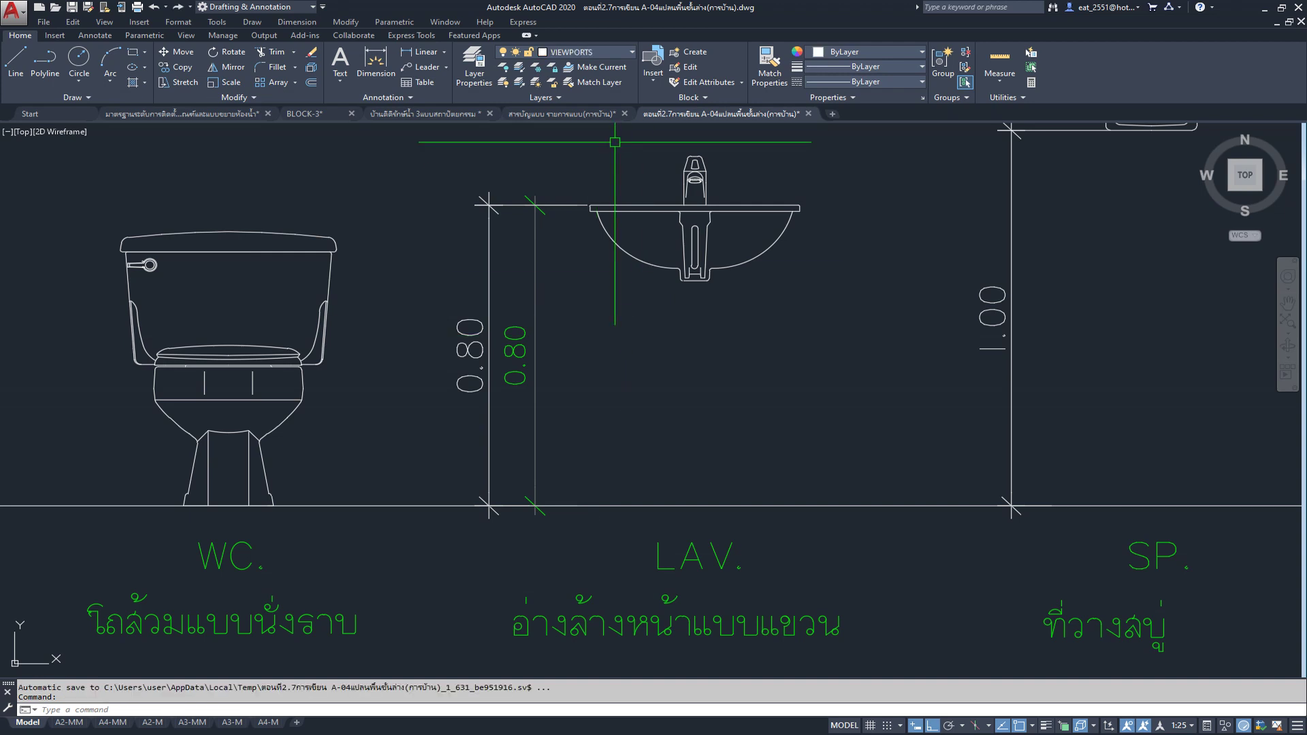
Step: Make DIM the current layer
click(623, 54)
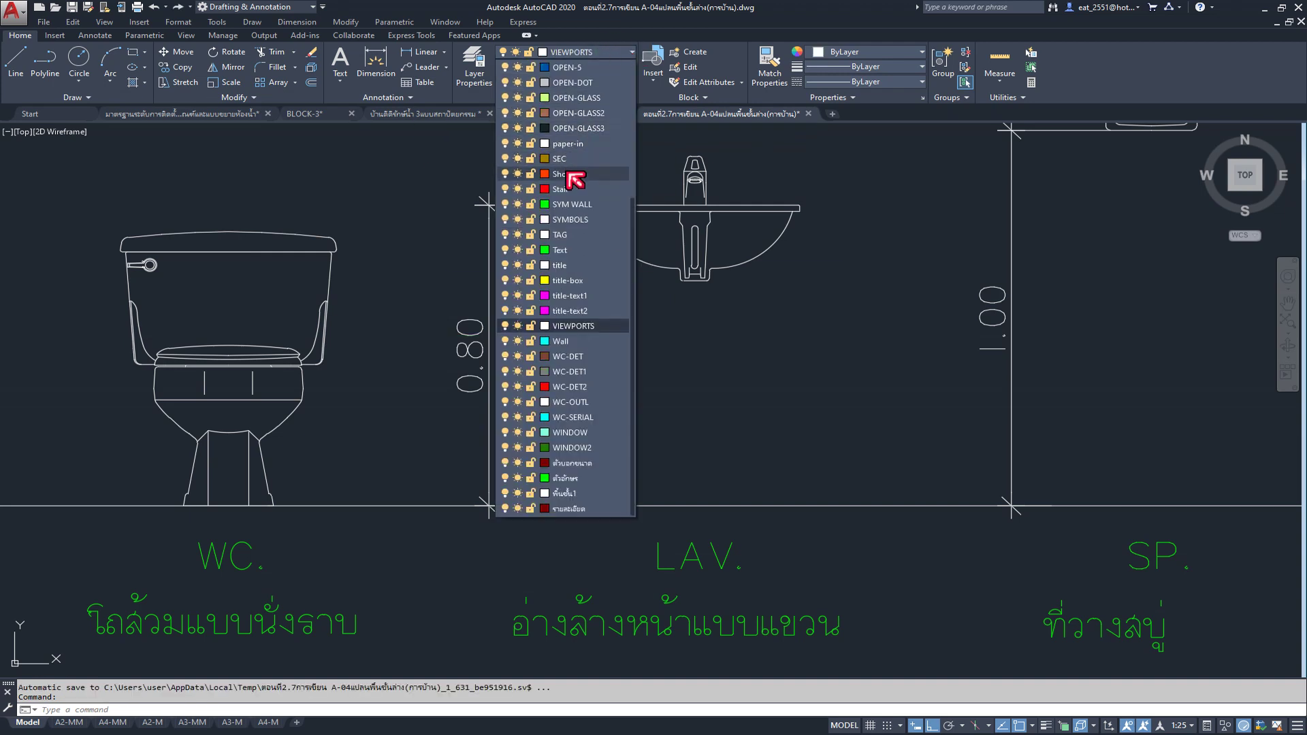
scroll(579, 185, up, 1)
click(572, 129)
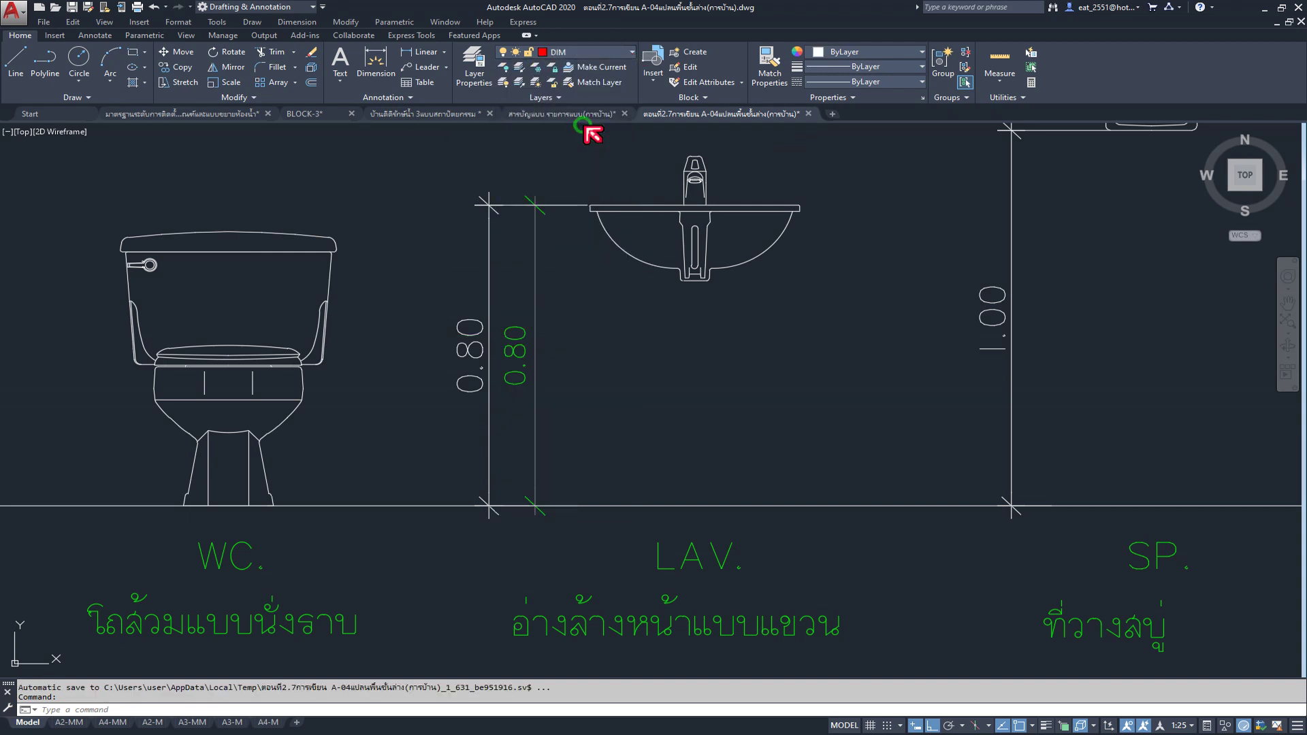
scroll(543, 409, down, 3)
scroll(537, 402, up, 2)
Step: Dimension the soap dish's 1.00 height from its shelf down to the floor line
middle_drag(671, 365, 535, 392)
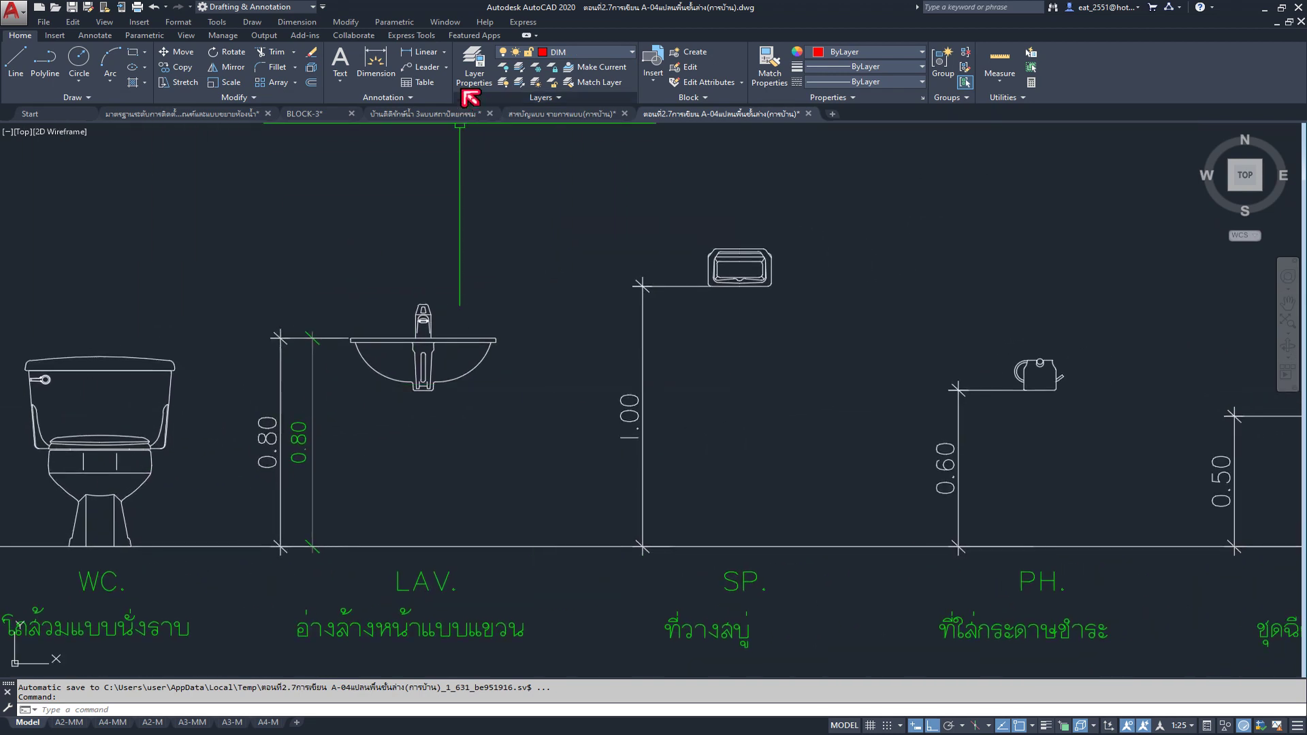
click(429, 59)
scroll(663, 286, up, 5)
scroll(764, 286, up, 3)
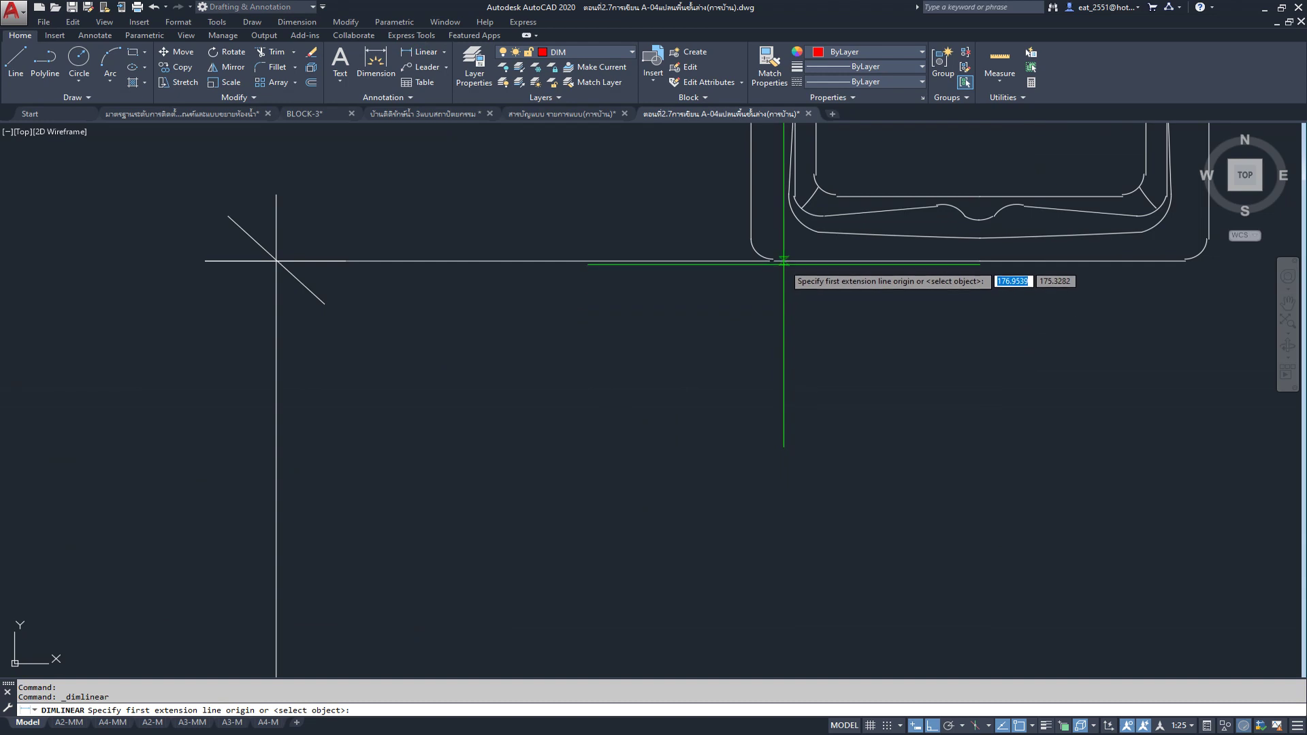
click(774, 261)
scroll(770, 269, down, 5)
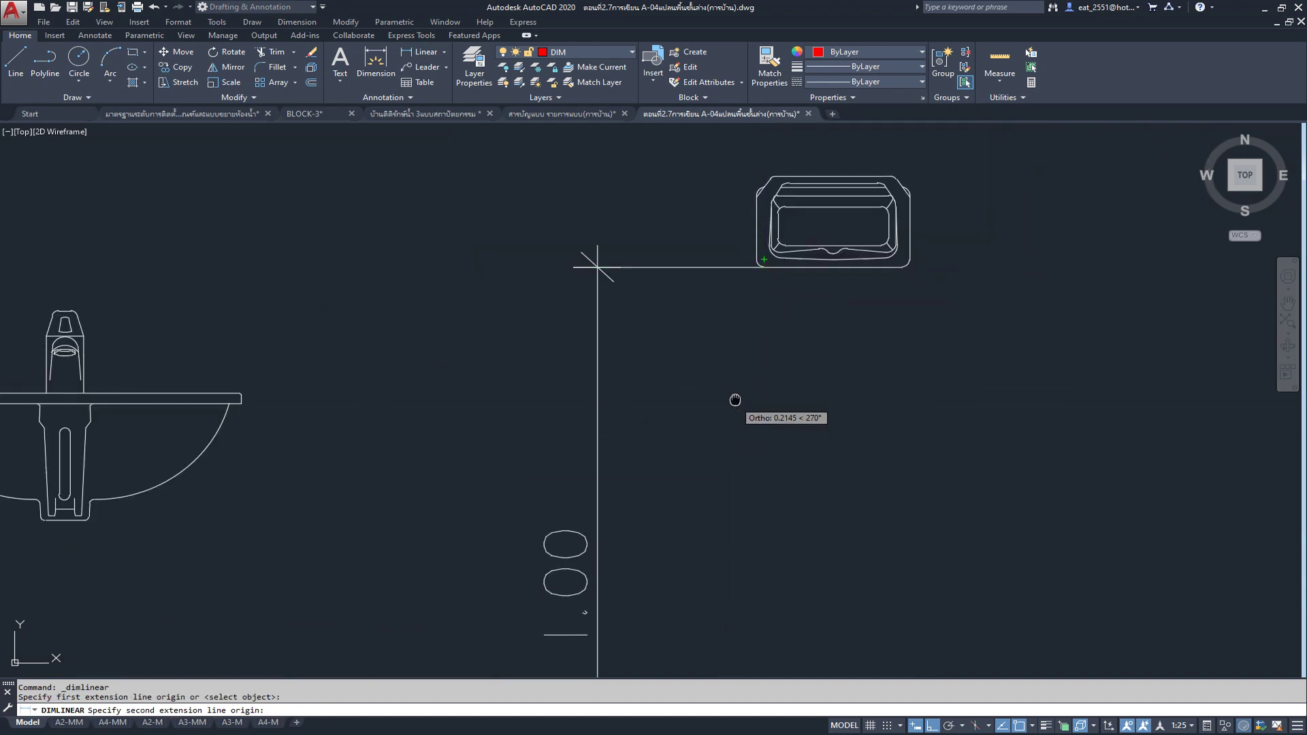
scroll(748, 308, up, 2)
scroll(722, 602, down, 3)
scroll(742, 599, up, 5)
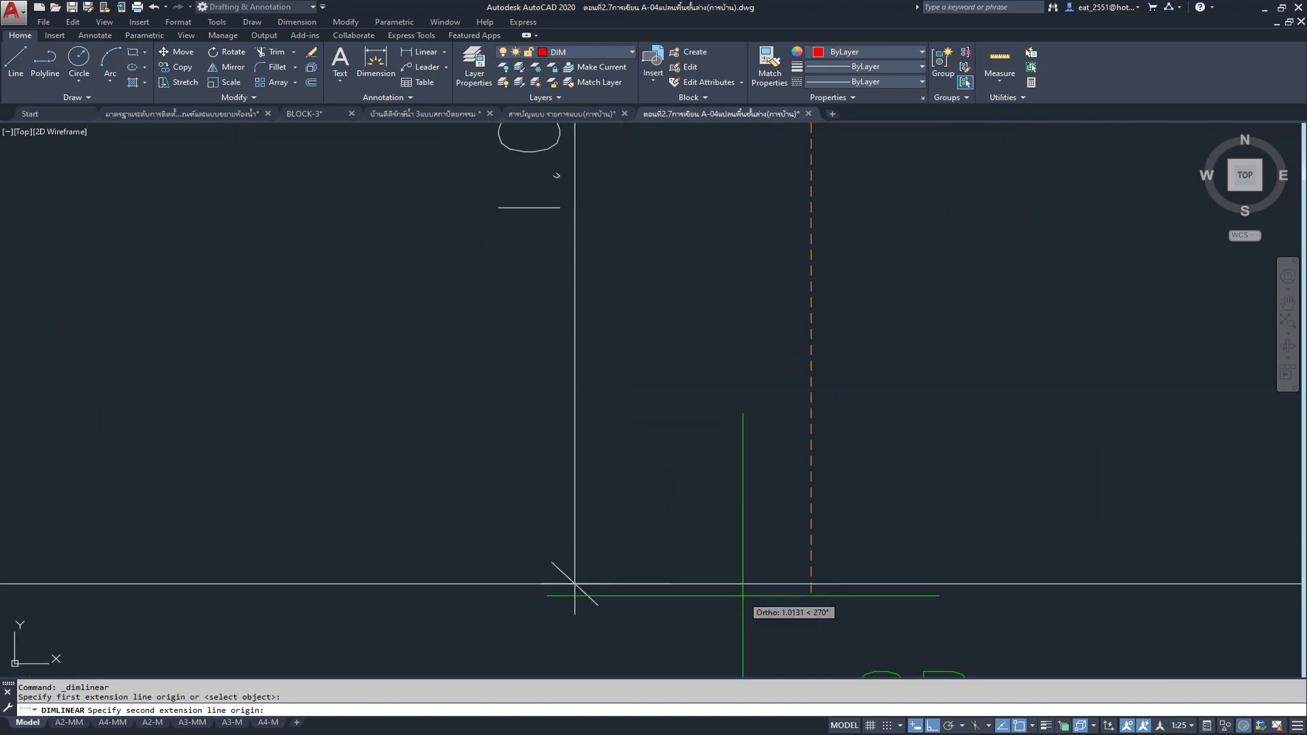
click(808, 584)
scroll(796, 477, down, 3)
scroll(681, 408, up, 1)
scroll(603, 433, down, 2)
click(603, 433)
scroll(708, 408, down, 3)
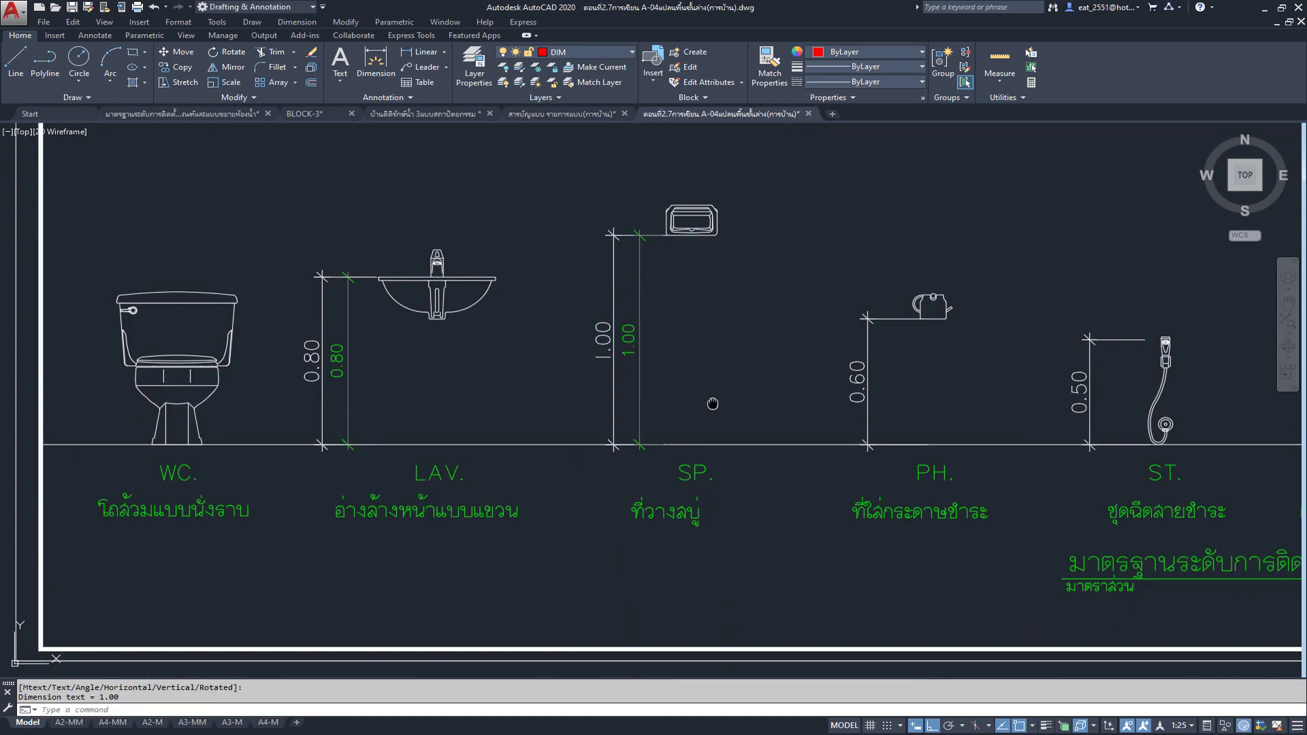
scroll(709, 409, up, 1)
Step: Pan along the fixture row to the paper holder dimension, then switch to the BLOCK-3 library
middle_drag(817, 391, 587, 382)
scroll(688, 295, up, 4)
scroll(687, 294, up, 1)
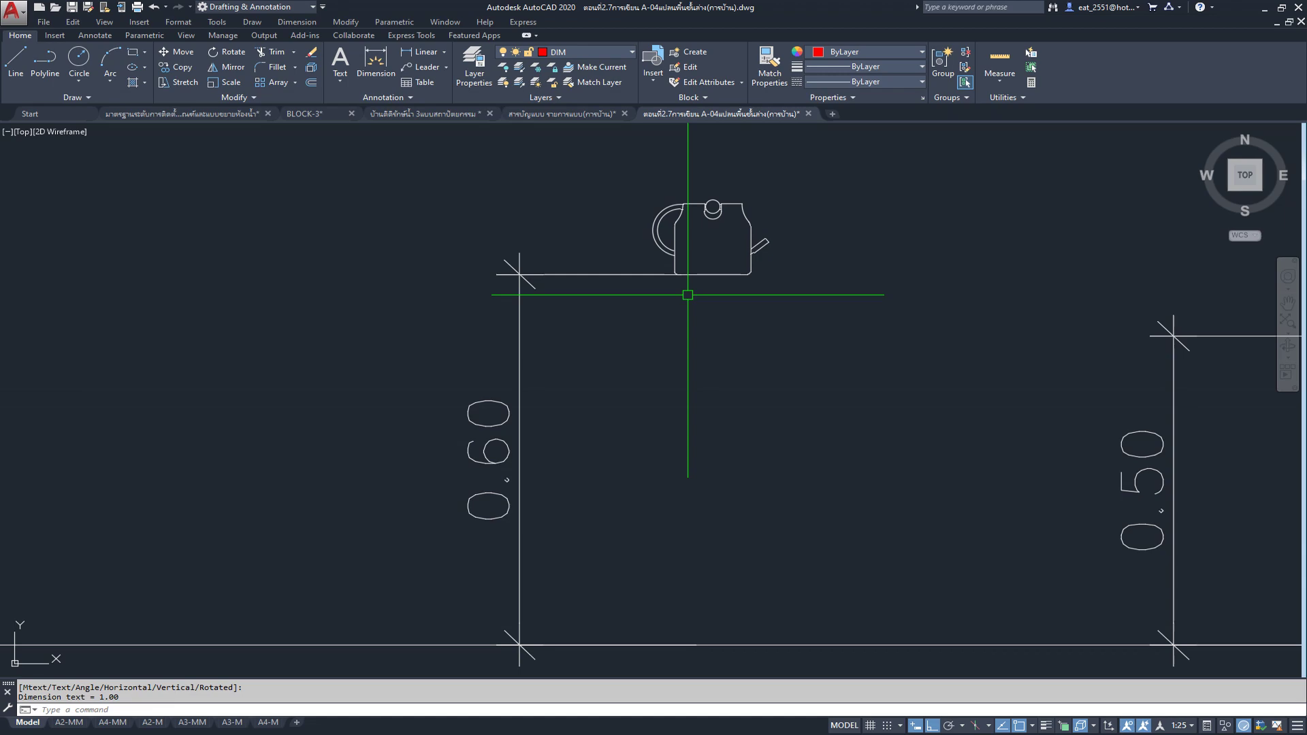
scroll(688, 294, down, 4)
scroll(688, 295, up, 2)
mouse_move(690, 296)
middle_down()
mouse_move(689, 350)
mouse_move(447, 344)
middle_up()
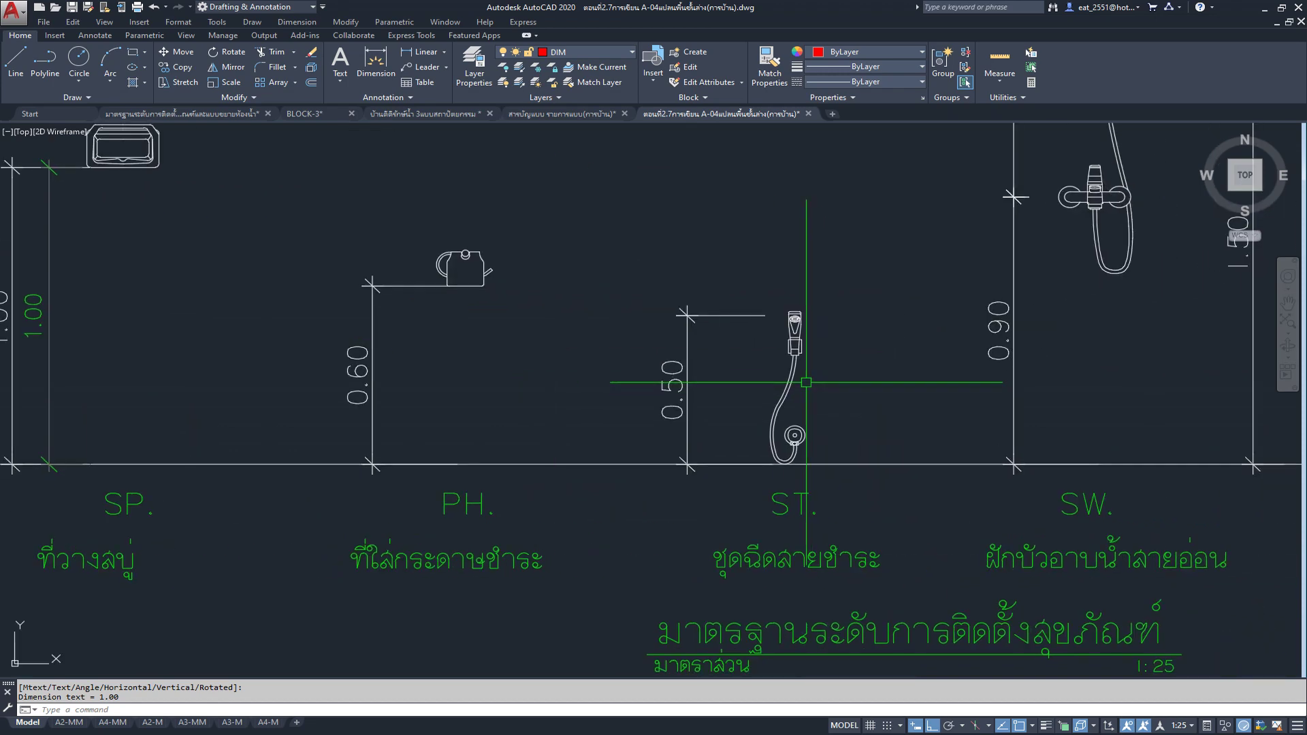
scroll(831, 402, down, 2)
scroll(697, 412, down, 1)
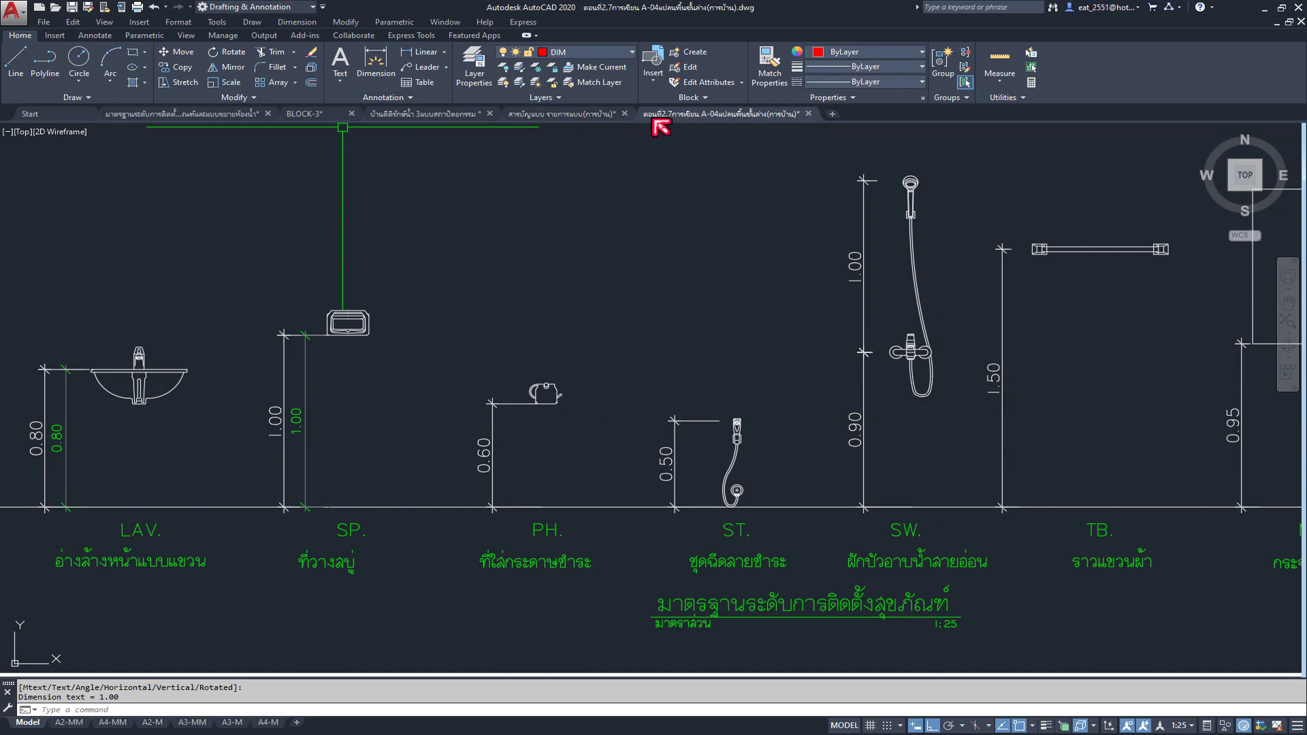
click(310, 116)
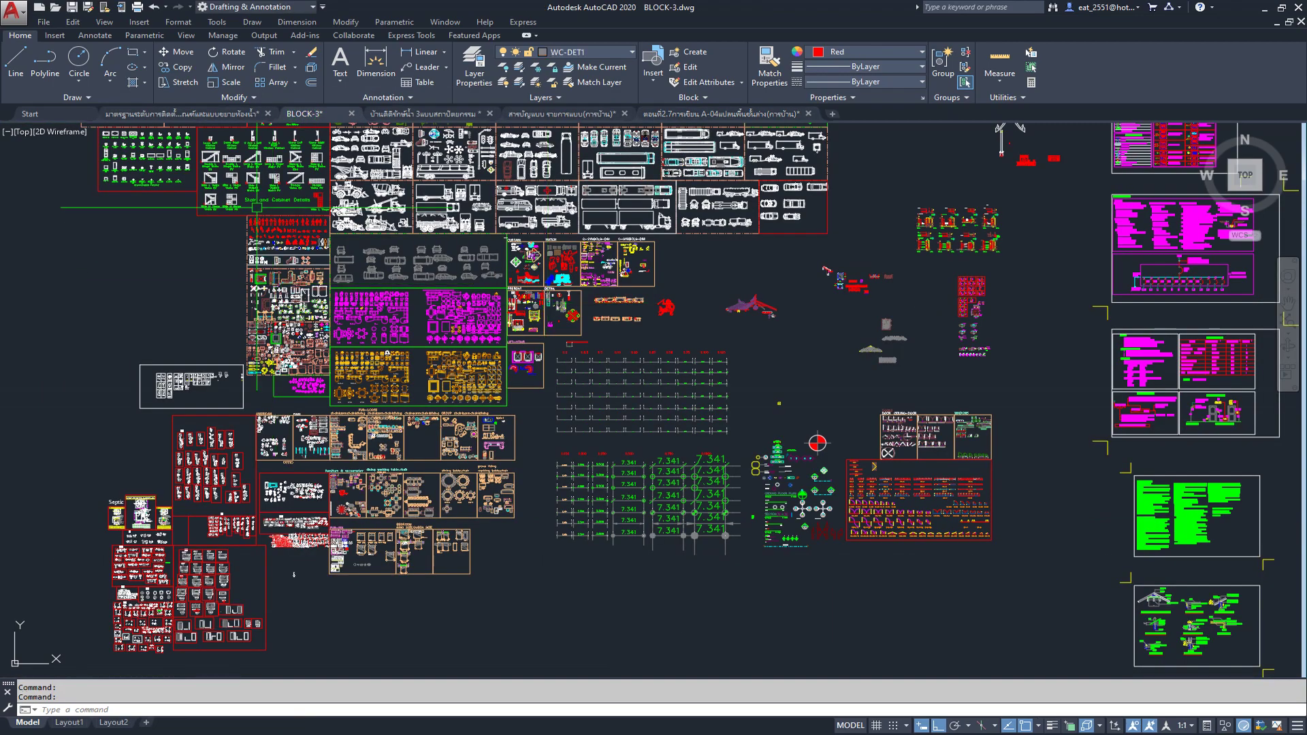
scroll(181, 212, up, 3)
scroll(181, 212, up, 2)
scroll(327, 349, down, 1)
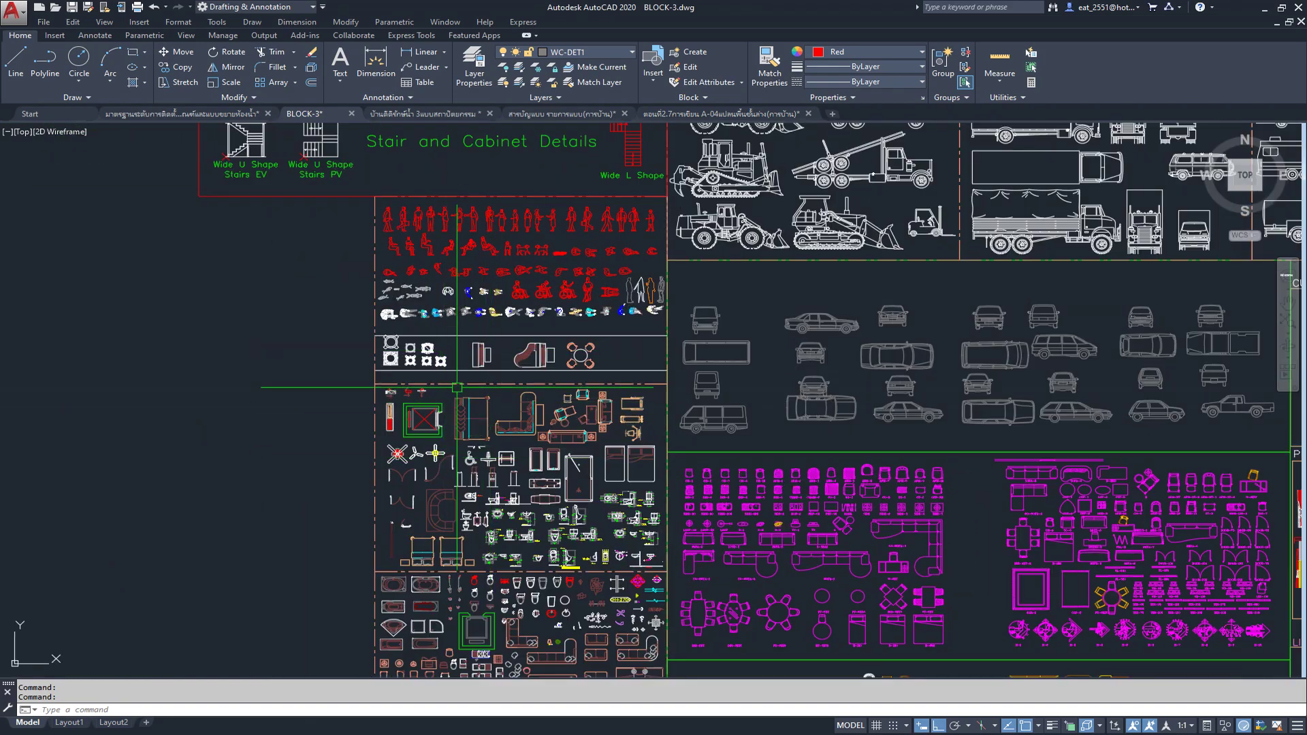
scroll(379, 388, down, 2)
middle_drag(512, 505, 534, 306)
scroll(533, 320, up, 5)
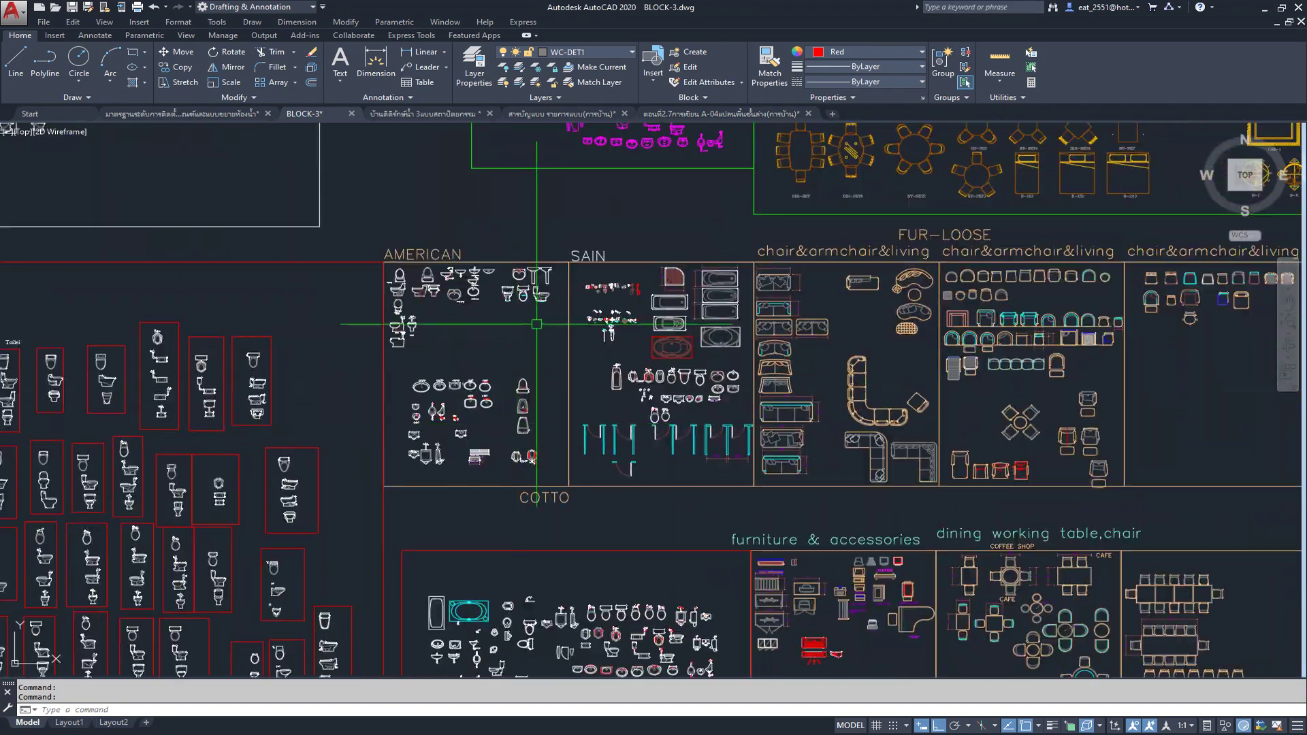
scroll(534, 293, up, 4)
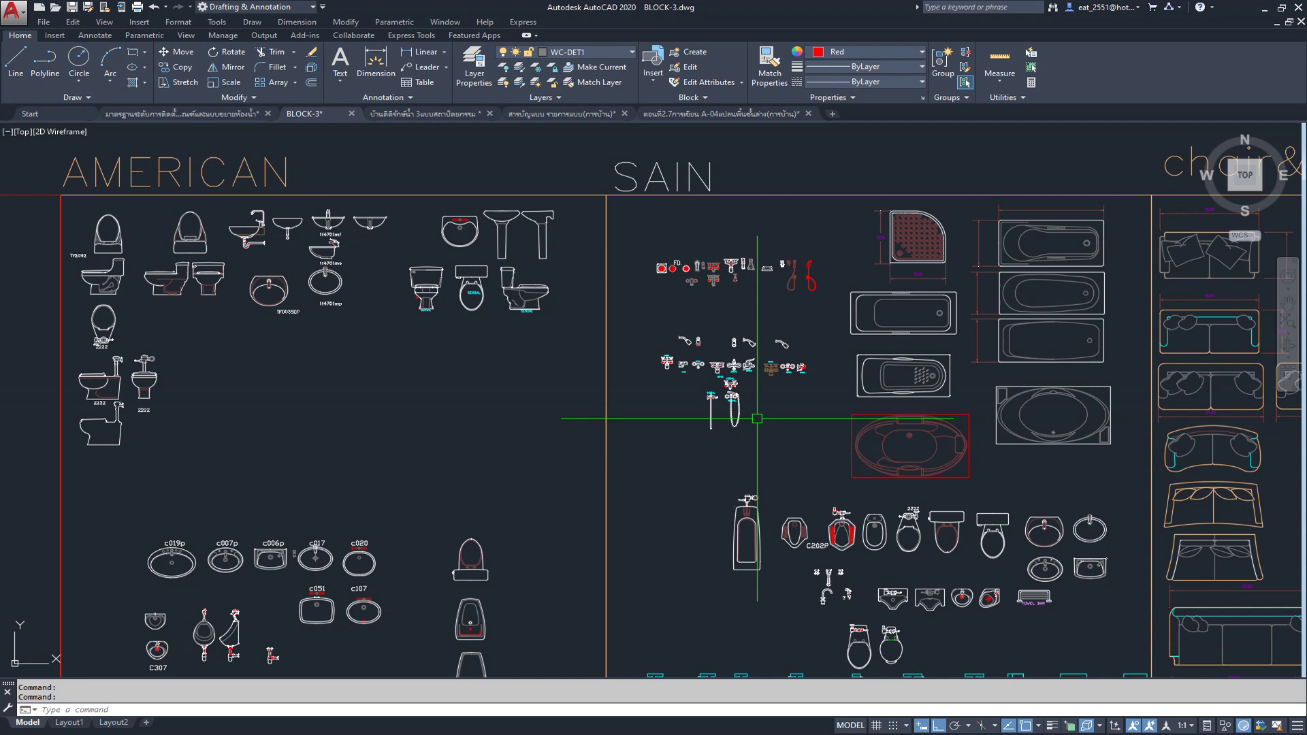
scroll(824, 245, up, 5)
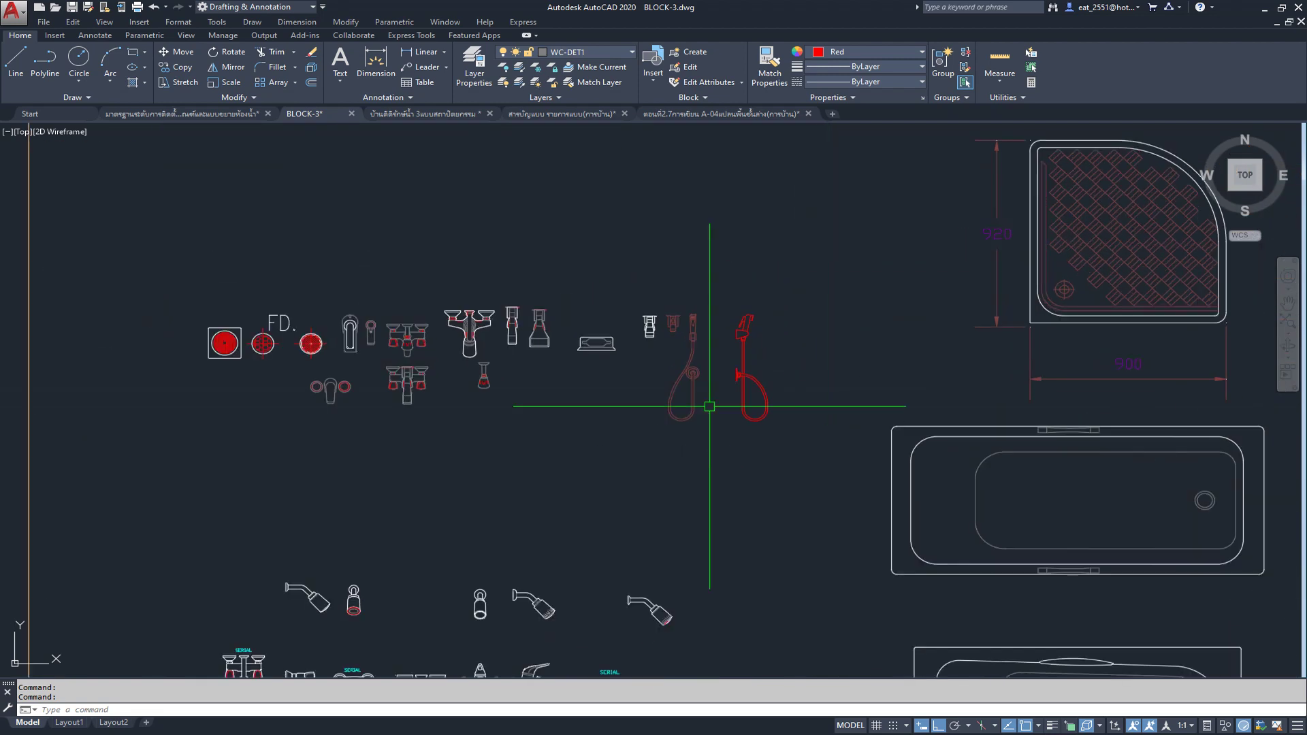
scroll(708, 381, up, 4)
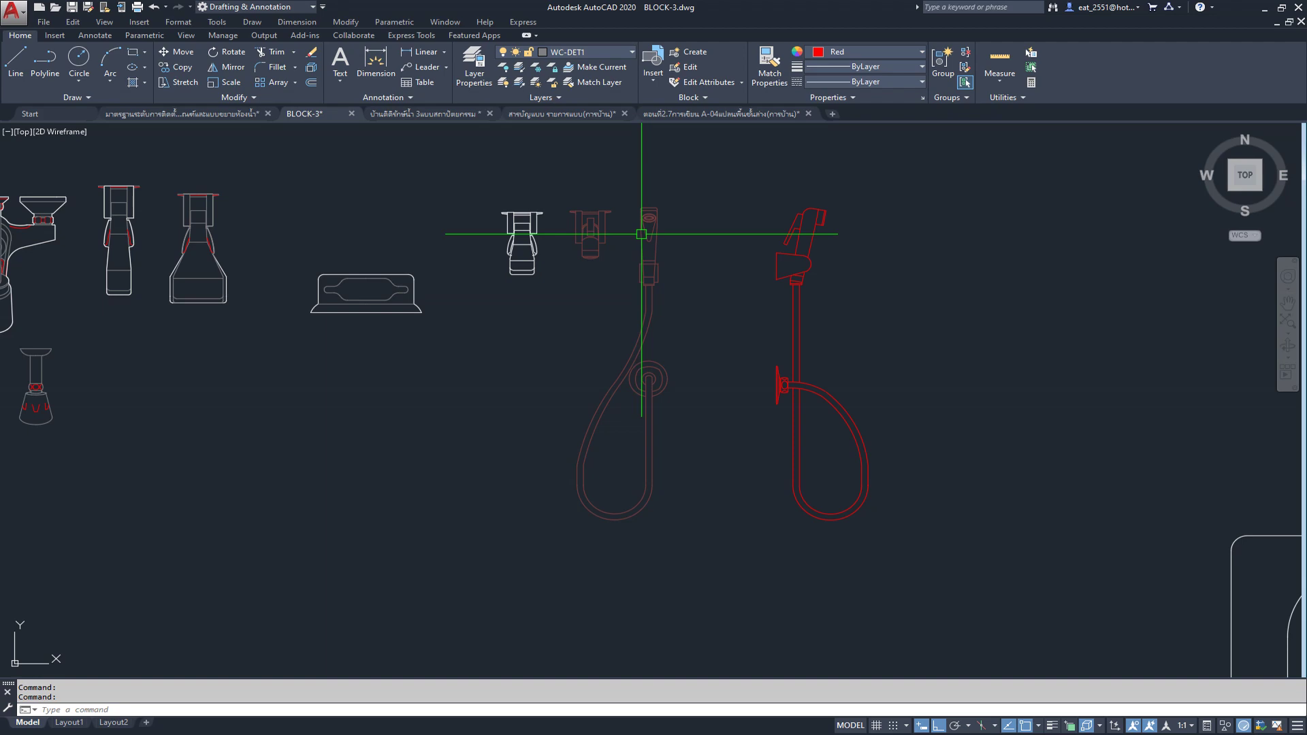
scroll(642, 234, down, 2)
scroll(554, 238, down, 1)
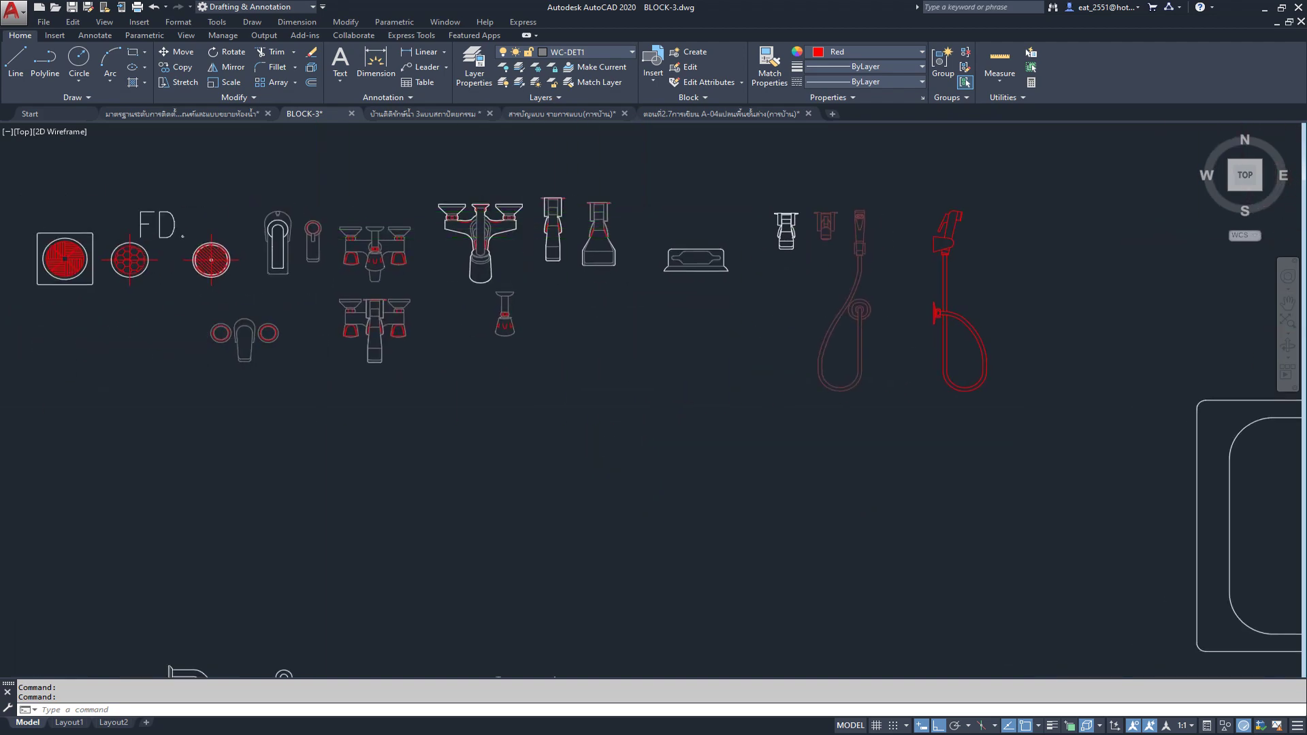
scroll(572, 245, down, 4)
middle_drag(613, 381, 613, 238)
mouse_move(584, 461)
middle_down()
mouse_move(584, 283)
mouse_move(569, 637)
middle_up()
scroll(621, 387, up, 4)
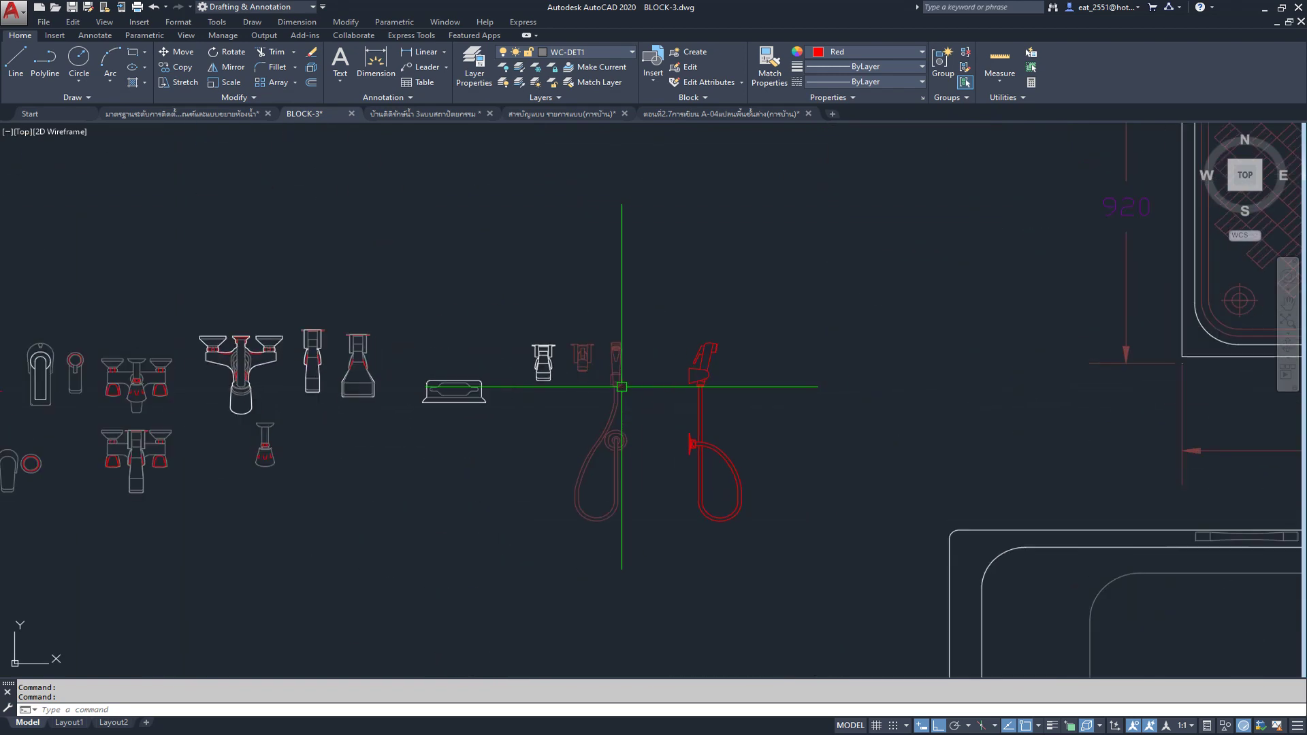
scroll(621, 386, up, 1)
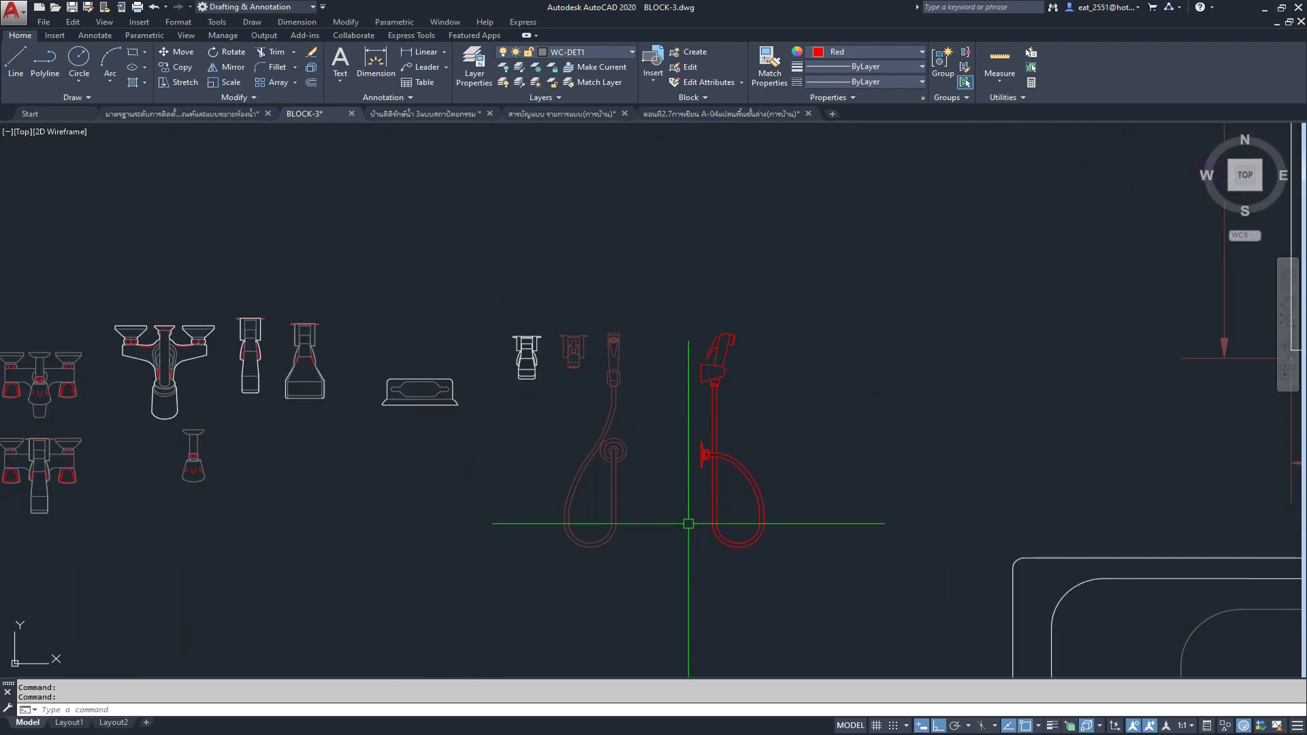
scroll(572, 406, up, 2)
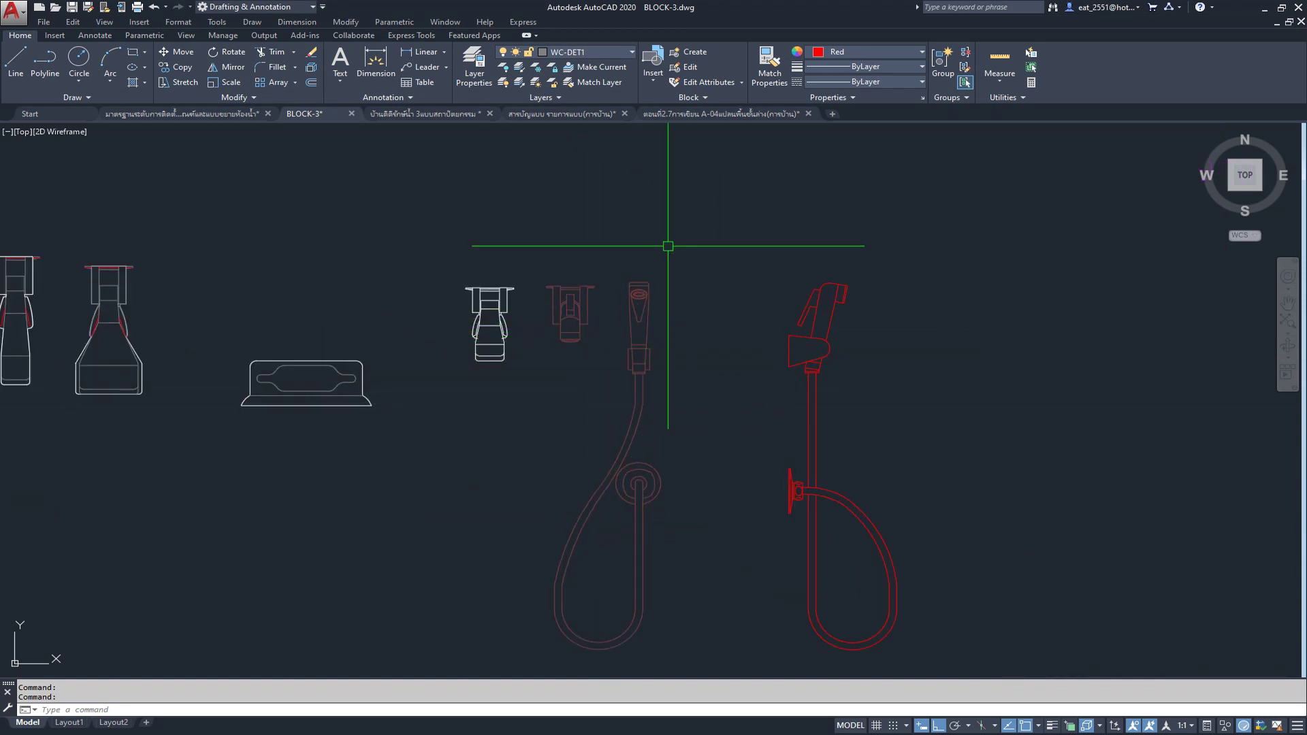
scroll(667, 245, down, 2)
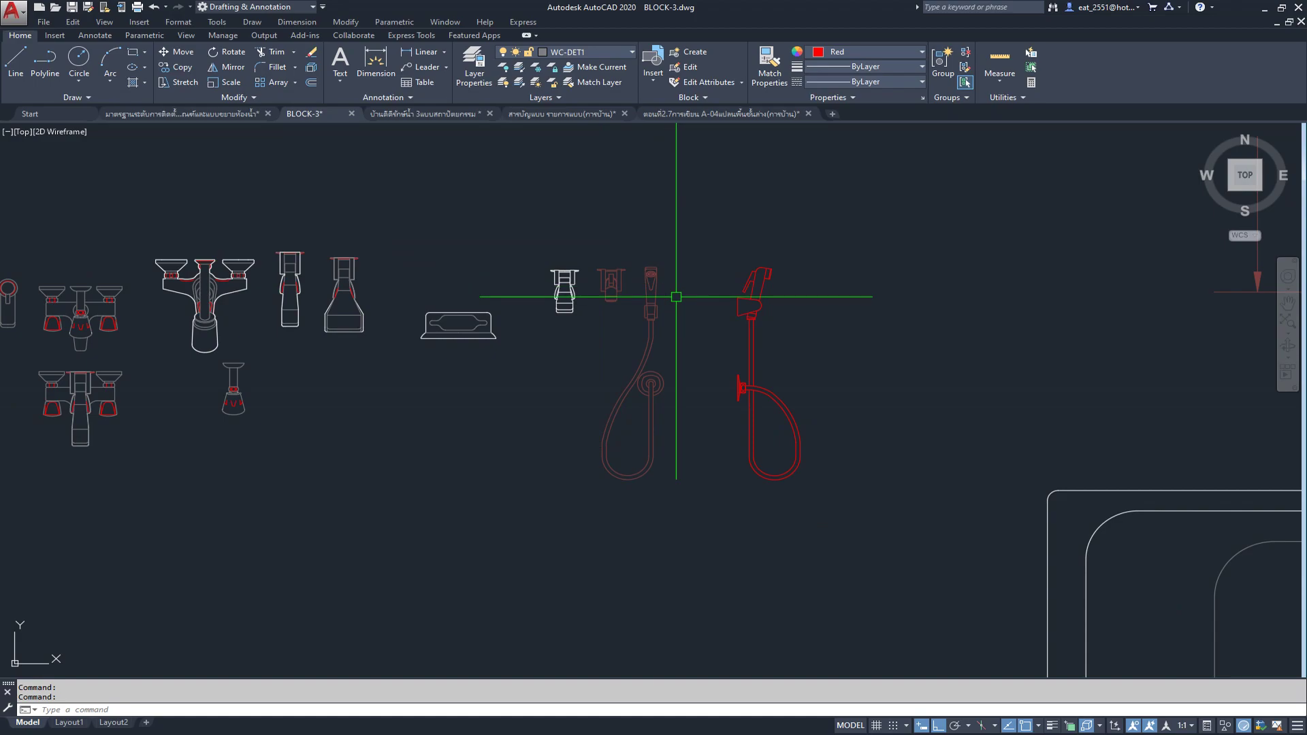
scroll(675, 297, down, 3)
scroll(596, 297, down, 3)
middle_drag(455, 303, 796, 292)
scroll(796, 292, down, 3)
scroll(626, 355, down, 5)
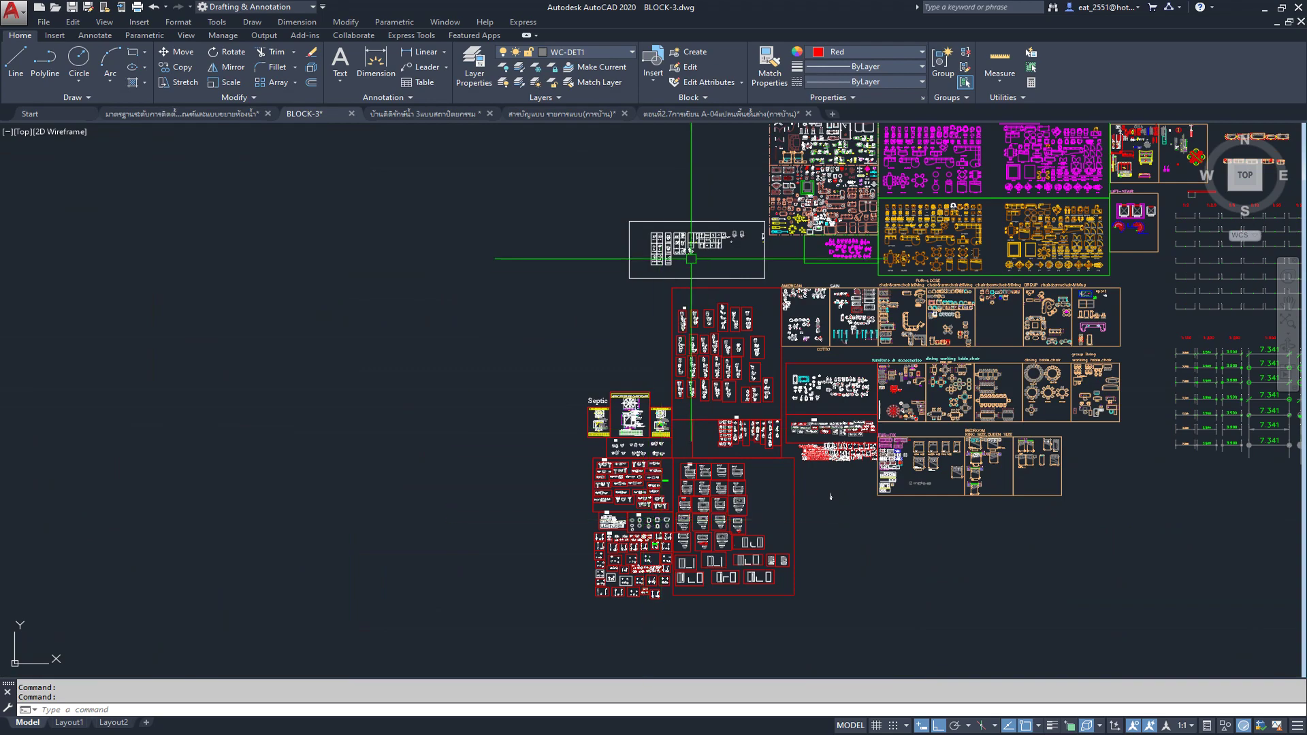
Step: Browse the BLOCK-3 library's fixture blocks: the magnified fixture box, hand shower, basin and toilet
scroll(699, 235, up, 5)
scroll(699, 235, up, 4)
scroll(837, 251, up, 5)
middle_drag(600, 352, 692, 317)
scroll(691, 245, up, 3)
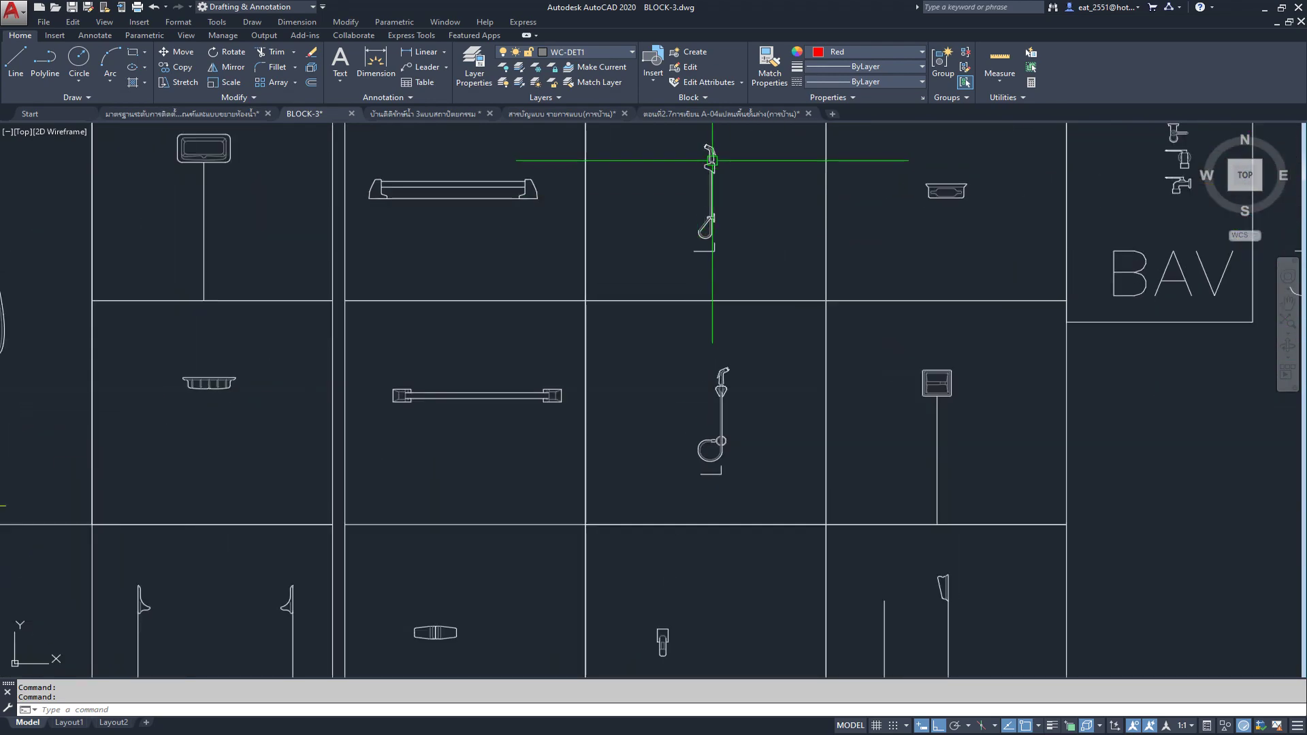
scroll(713, 604, down, 2)
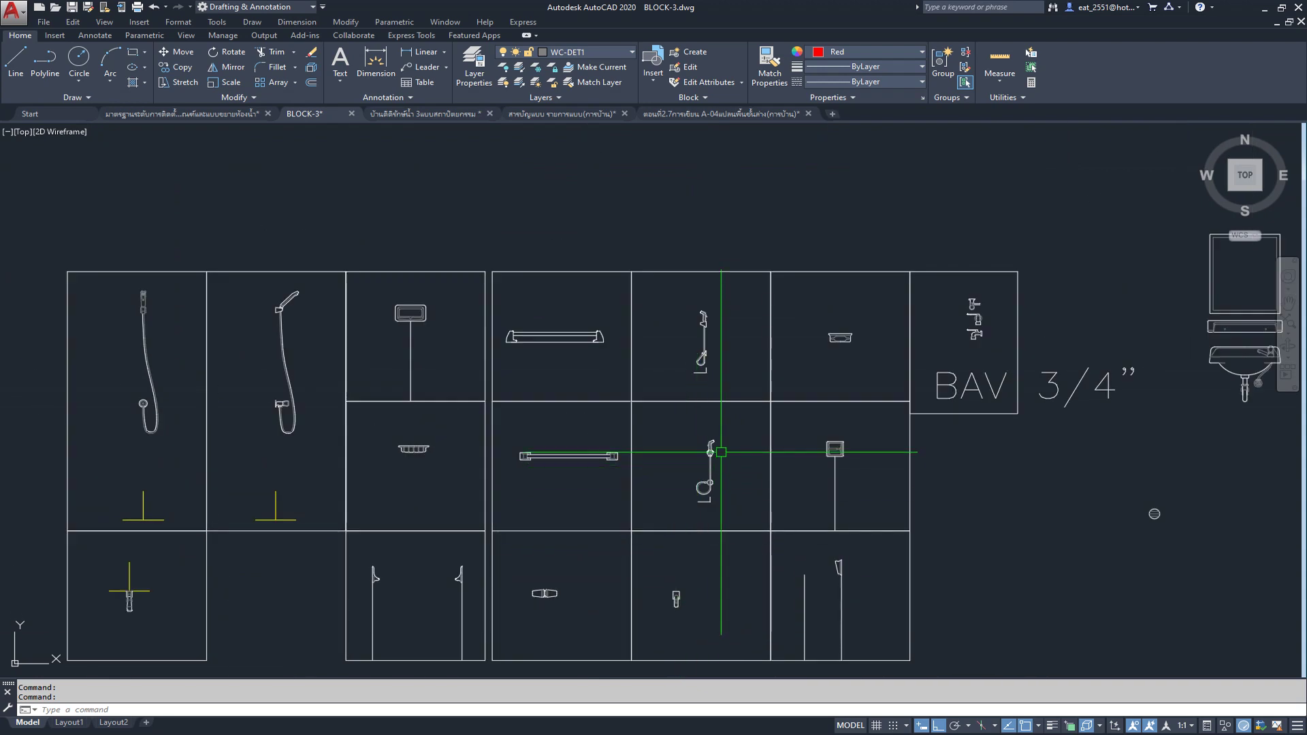
scroll(703, 452, up, 3)
scroll(706, 447, down, 4)
scroll(646, 353, up, 5)
middle_drag(646, 353, 688, 490)
scroll(689, 446, down, 2)
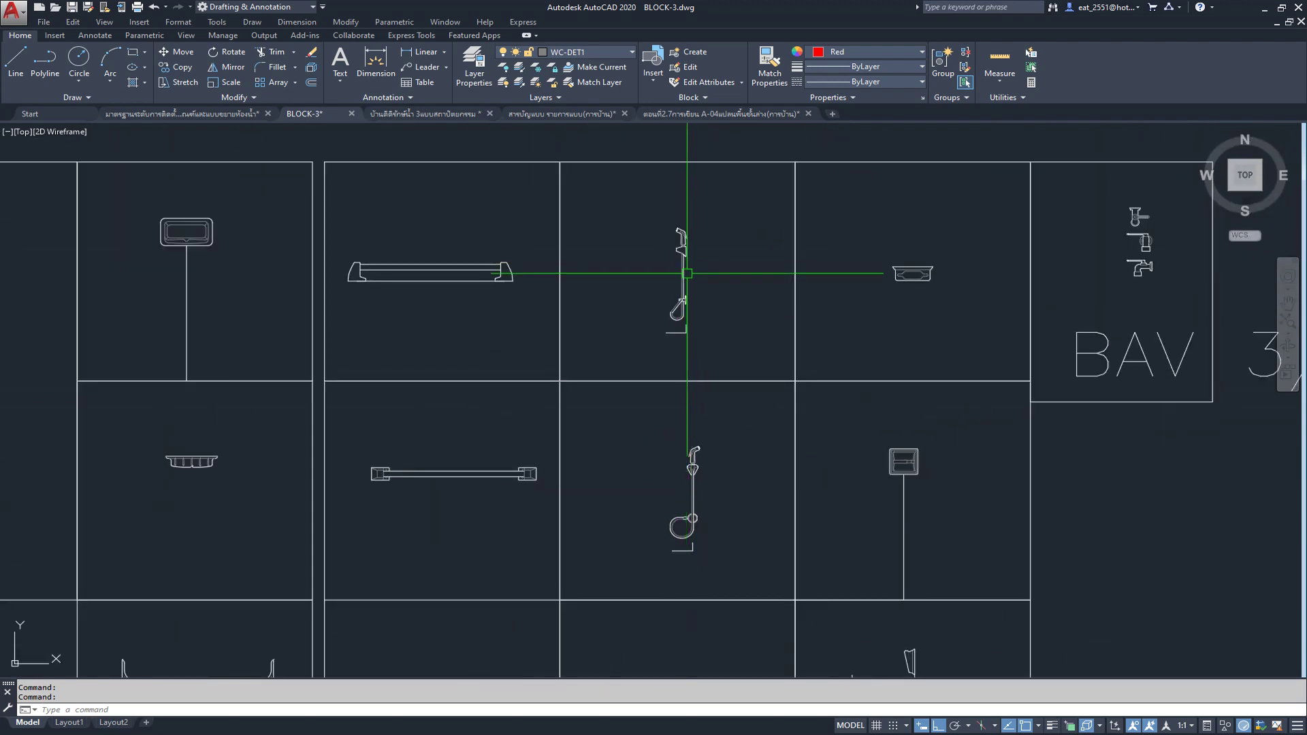
scroll(686, 274, down, 3)
scroll(782, 271, up, 4)
scroll(778, 365, down, 3)
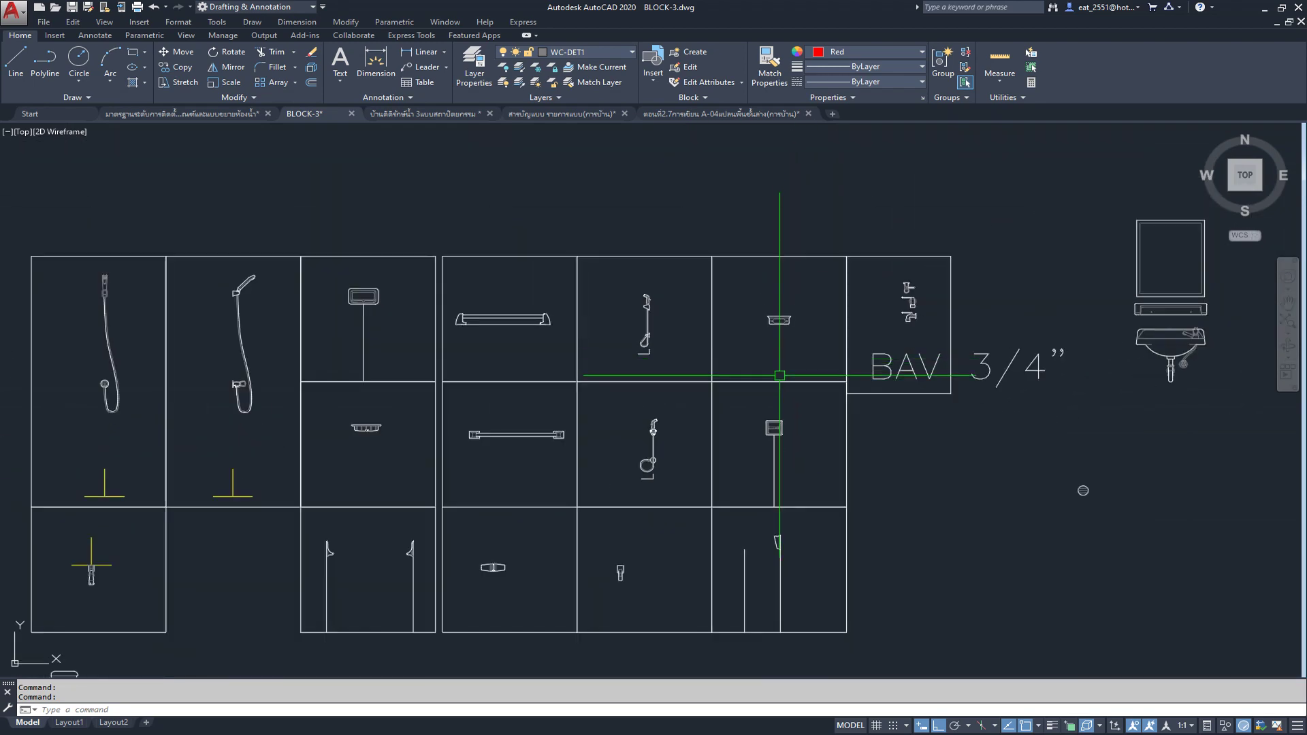
scroll(774, 592, up, 3)
scroll(549, 460, down, 5)
scroll(869, 365, up, 1)
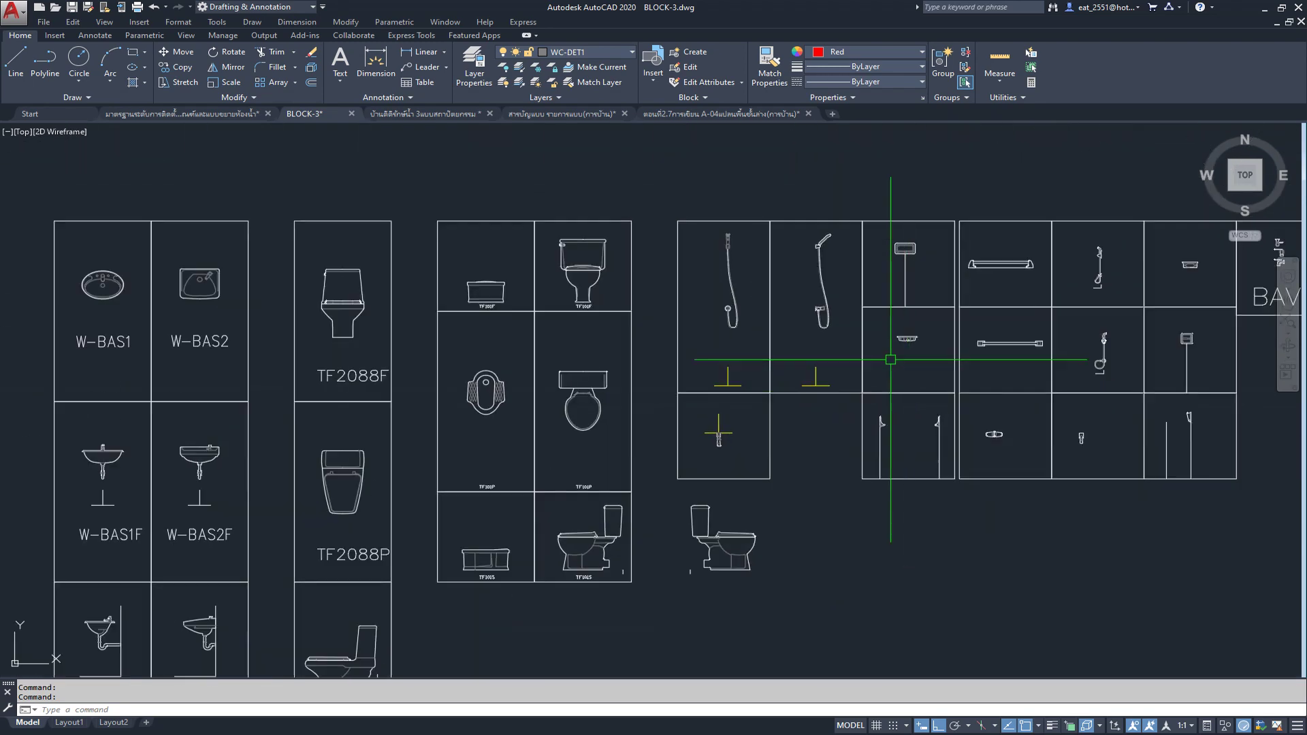
scroll(296, 299, down, 2)
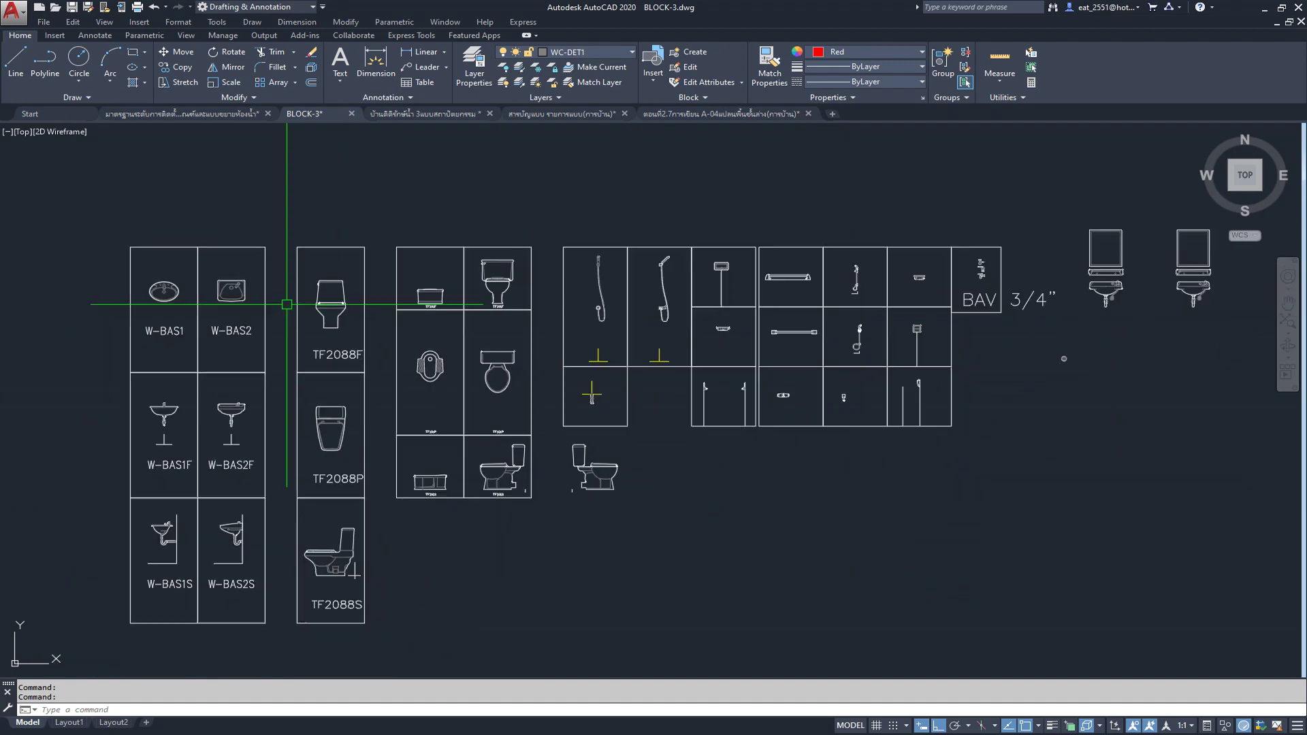
scroll(135, 298, up, 4)
scroll(246, 361, down, 3)
middle_drag(248, 358, 365, 291)
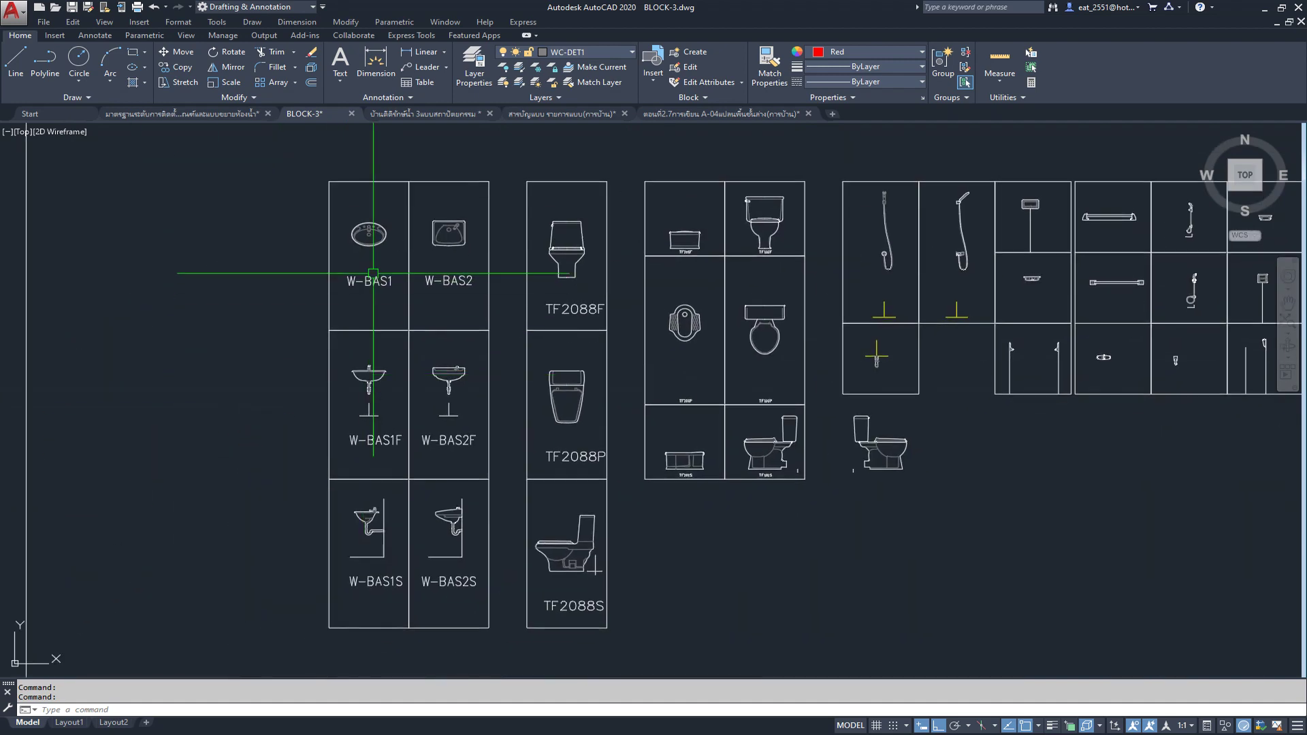
scroll(375, 247, up, 1)
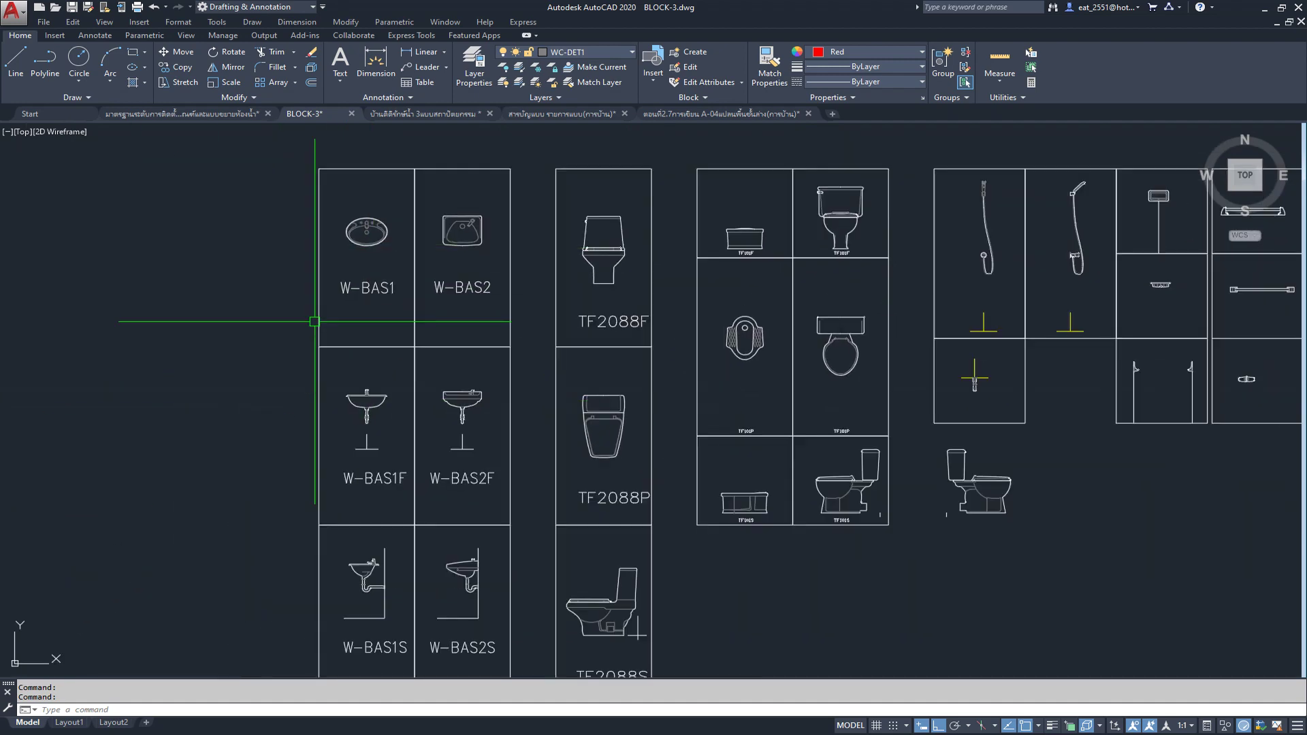
scroll(422, 356, down, 3)
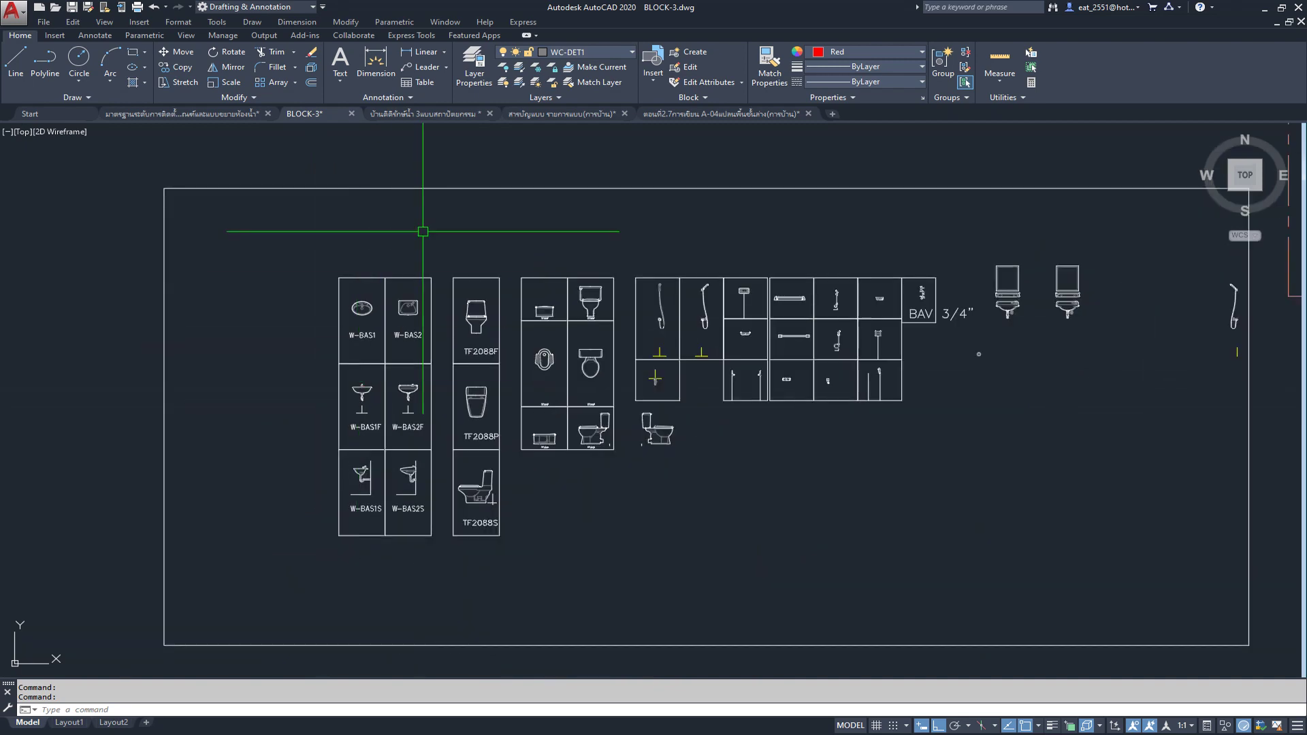
Step: View the whole fixture installation-height sheet, then switch to the house architectural drawing set
click(694, 114)
scroll(612, 365, down, 4)
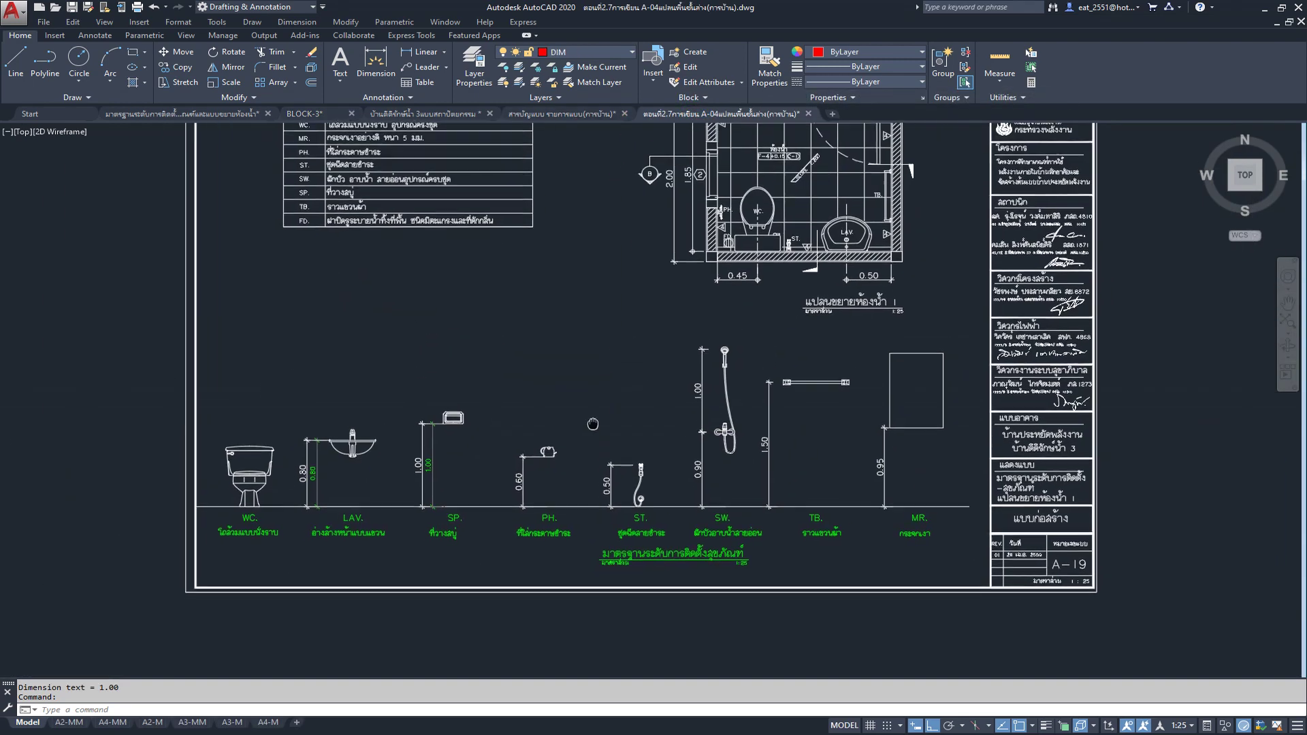
middle_drag(595, 420, 519, 539)
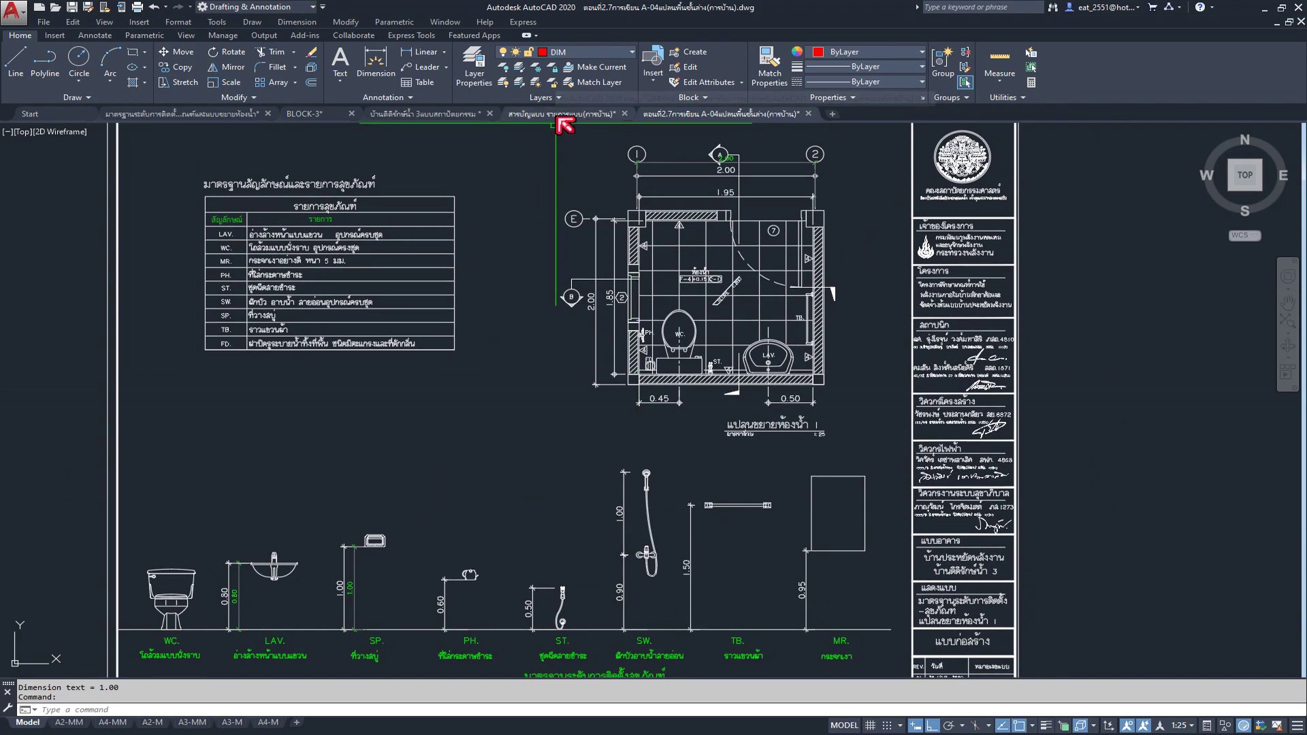
click(435, 114)
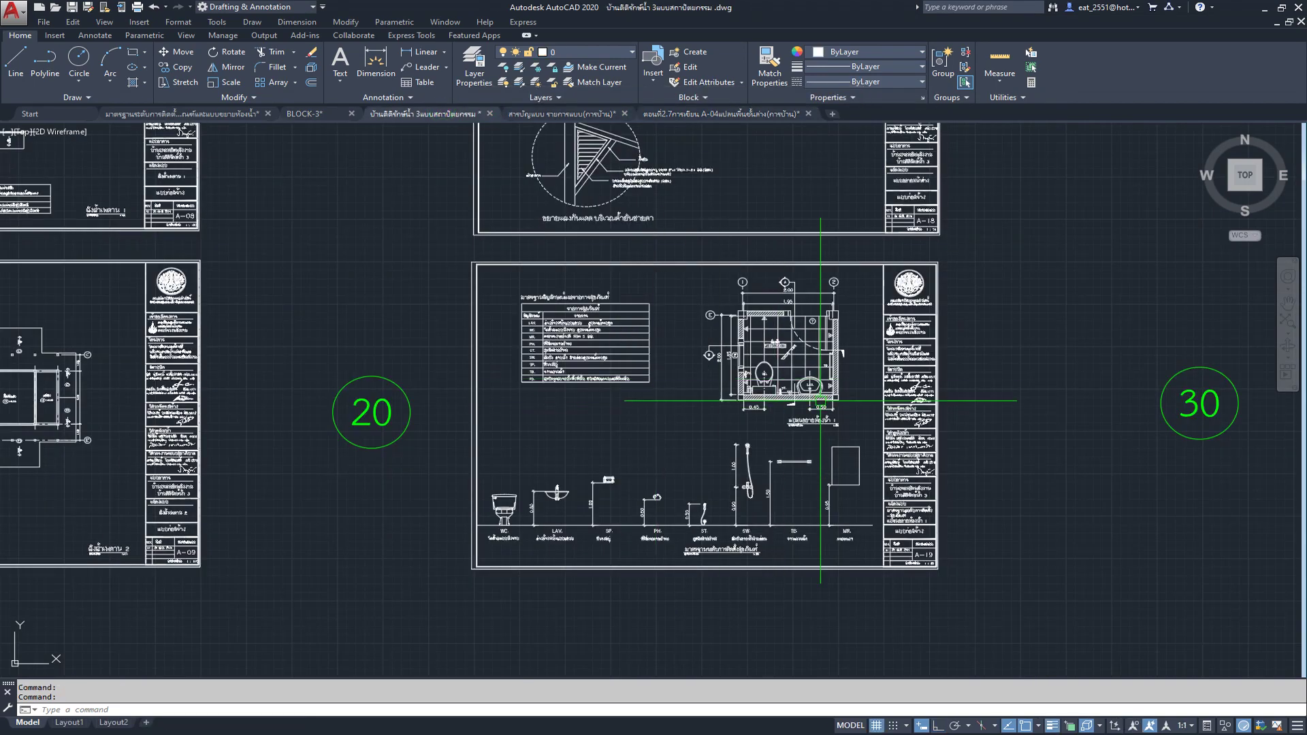
scroll(824, 395, up, 3)
middle_drag(752, 218, 693, 303)
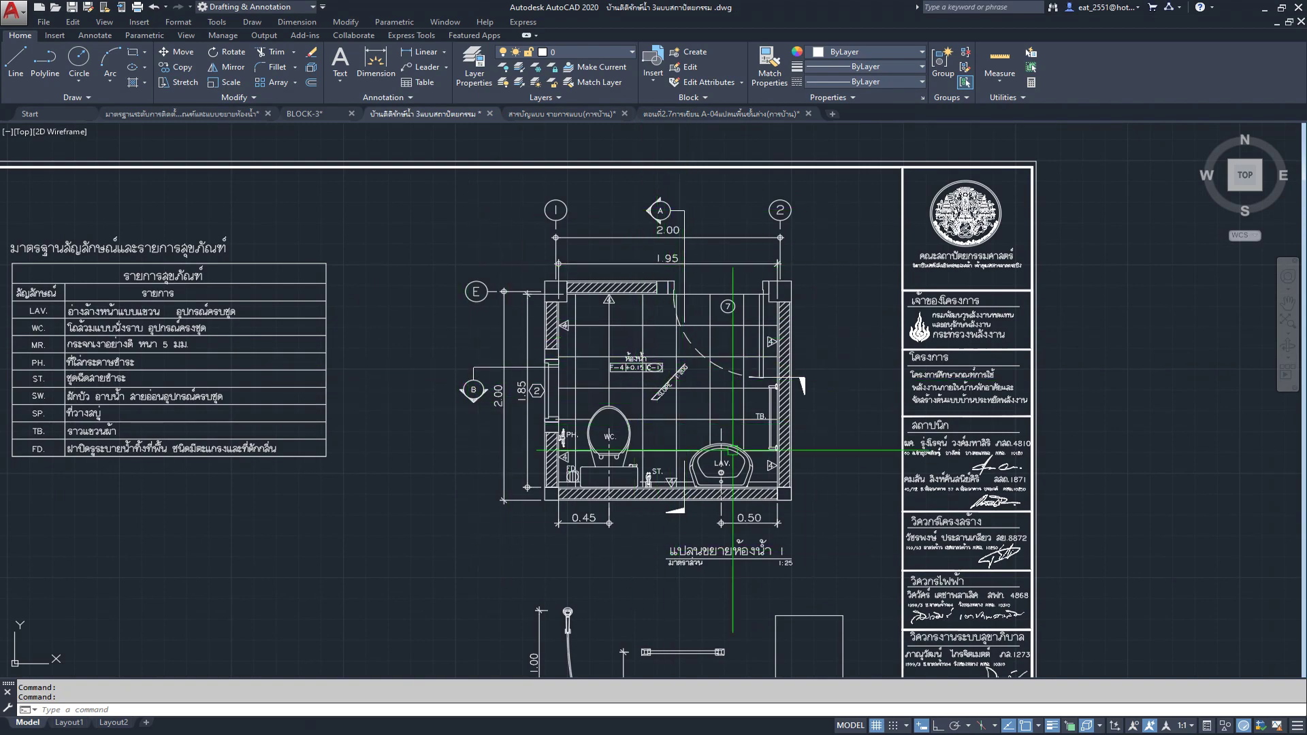
scroll(579, 561, down, 5)
scroll(721, 528, down, 4)
scroll(724, 294, up, 1)
middle_drag(724, 295, 724, 441)
scroll(713, 338, up, 1)
scroll(708, 300, up, 2)
scroll(691, 266, up, 2)
scroll(749, 252, up, 2)
scroll(768, 245, up, 1)
middle_drag(797, 224, 811, 259)
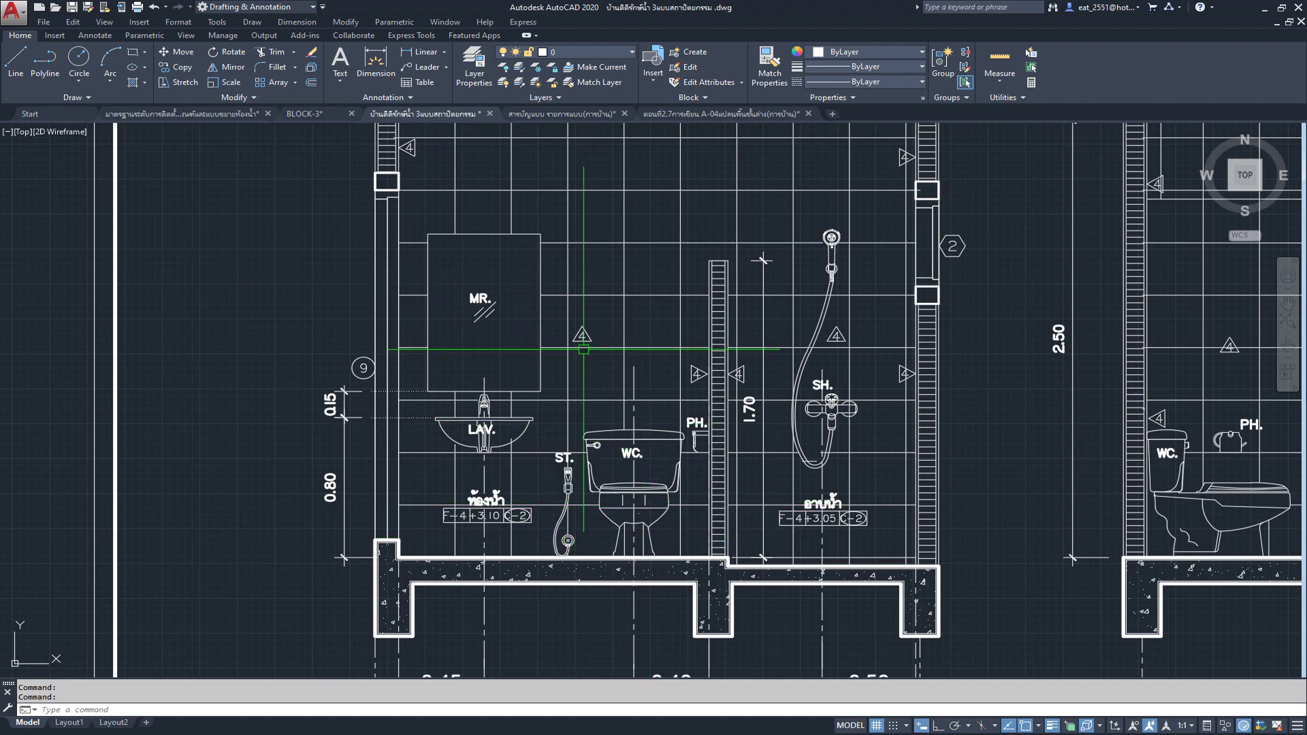
scroll(593, 352, down, 3)
middle_drag(582, 351, 367, 354)
scroll(783, 376, up, 1)
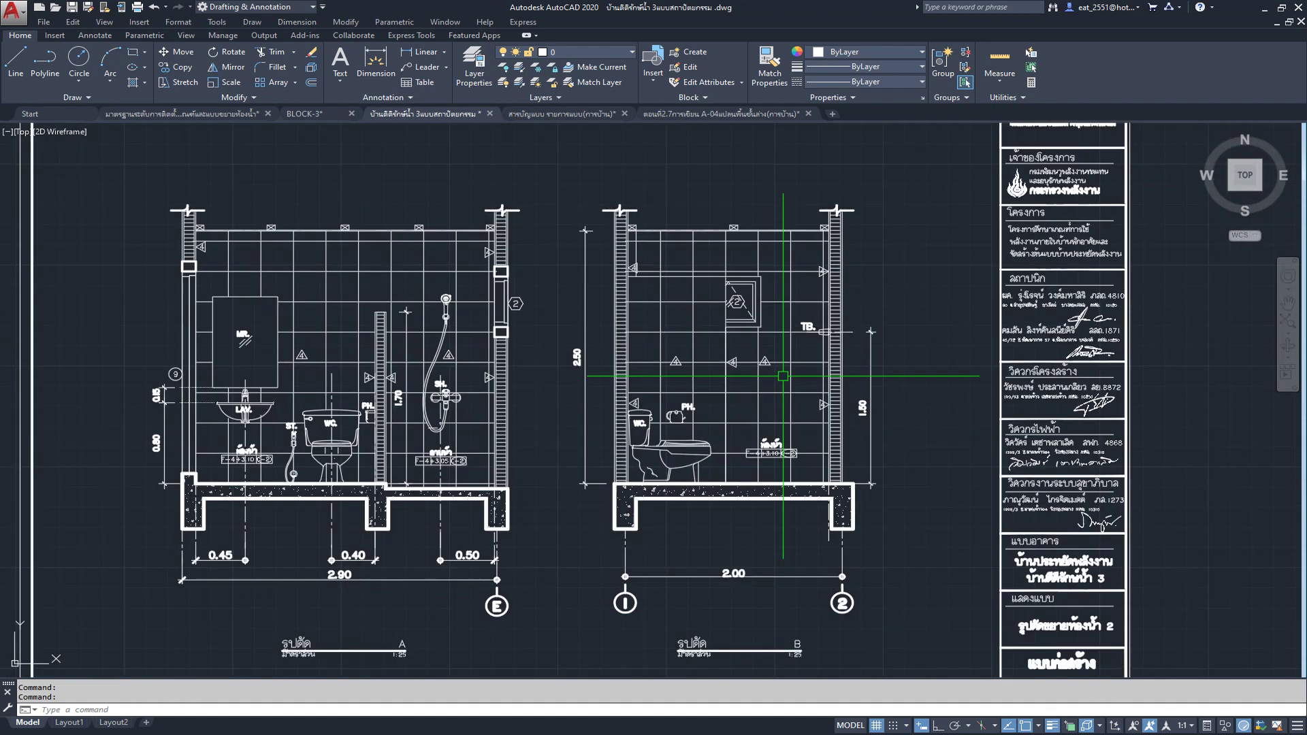
scroll(782, 376, up, 1)
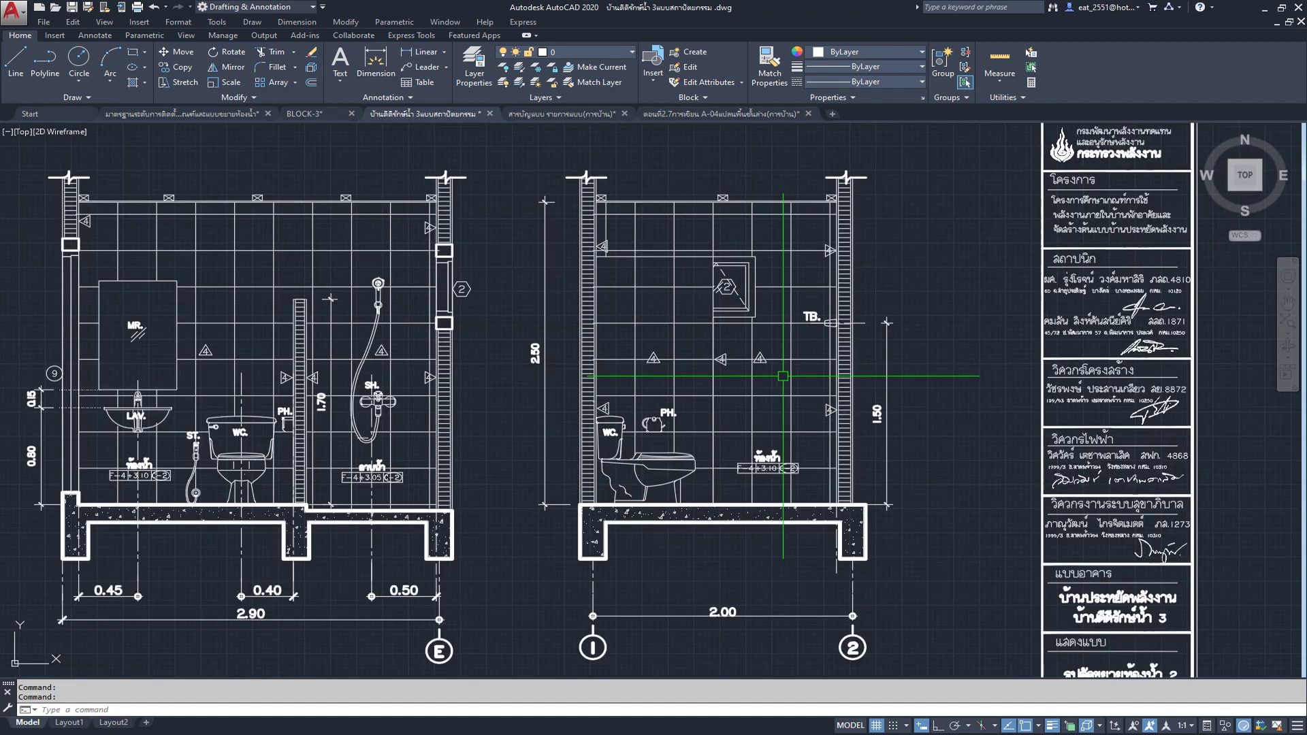
scroll(670, 318, up, 2)
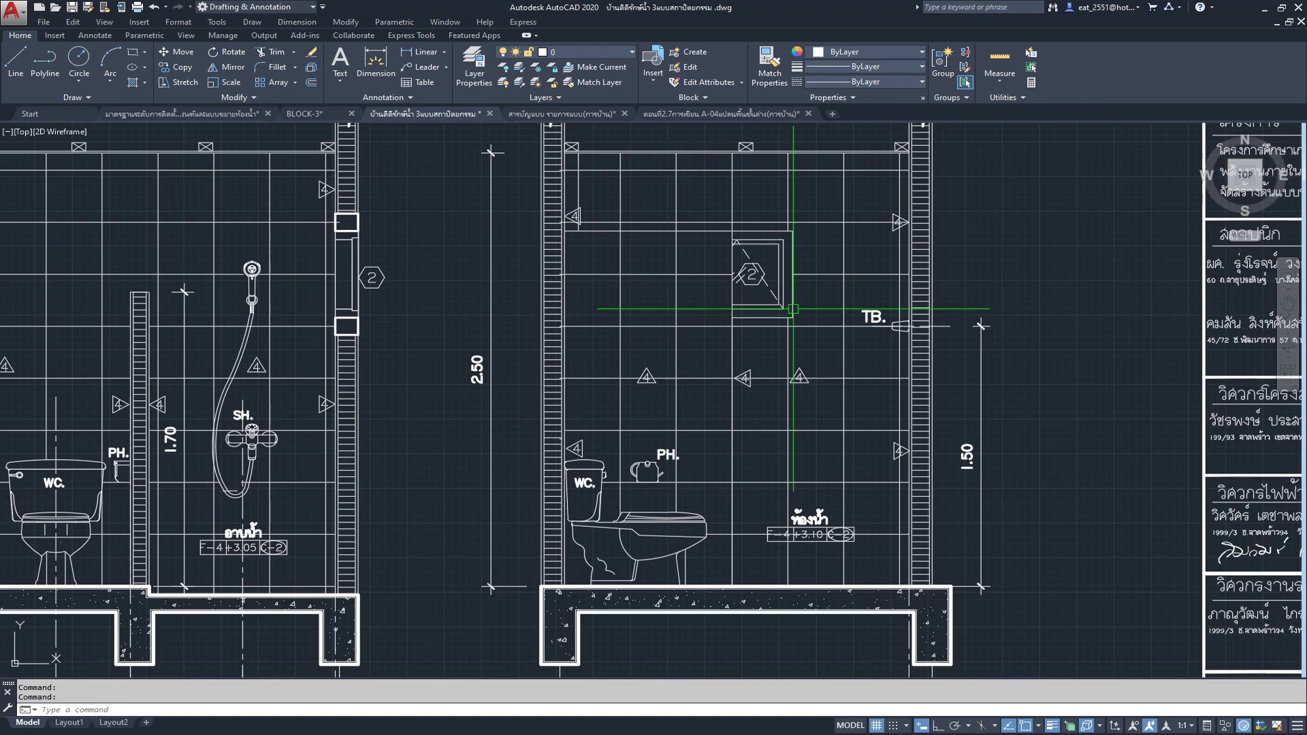
scroll(848, 308, down, 1)
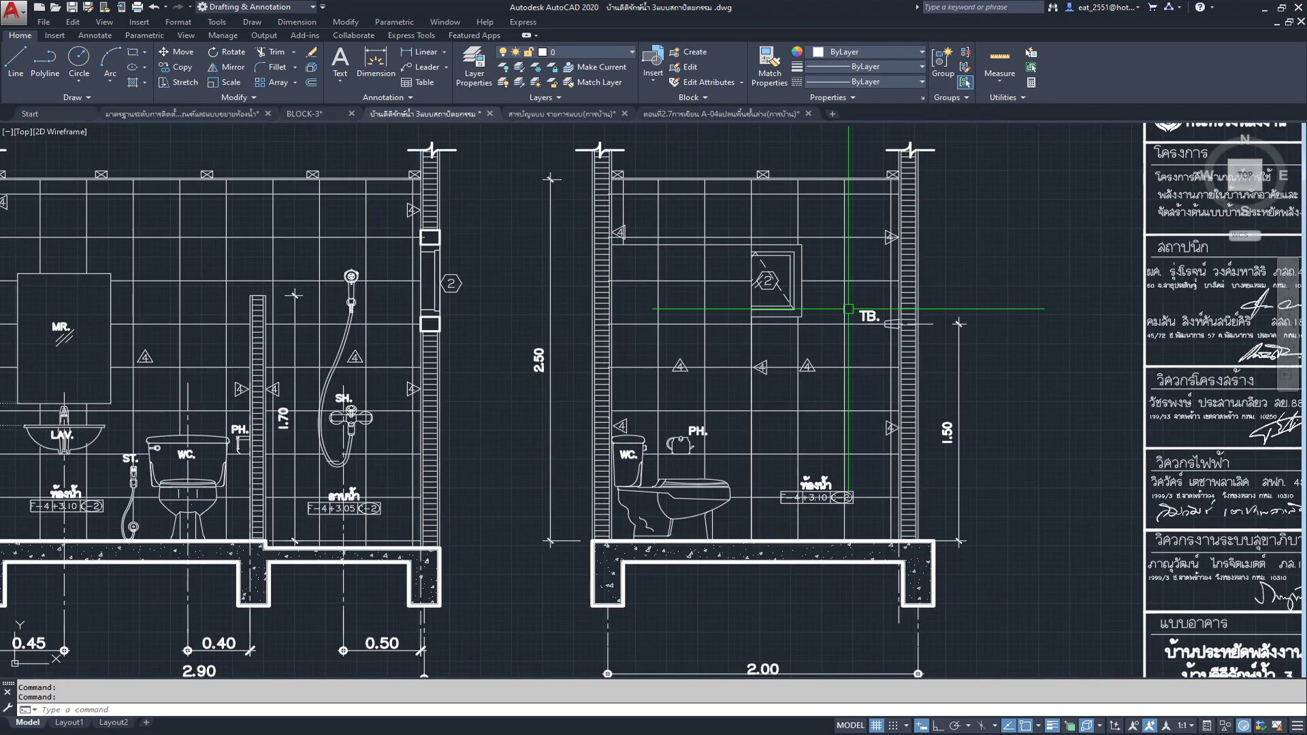
scroll(899, 298, up, 3)
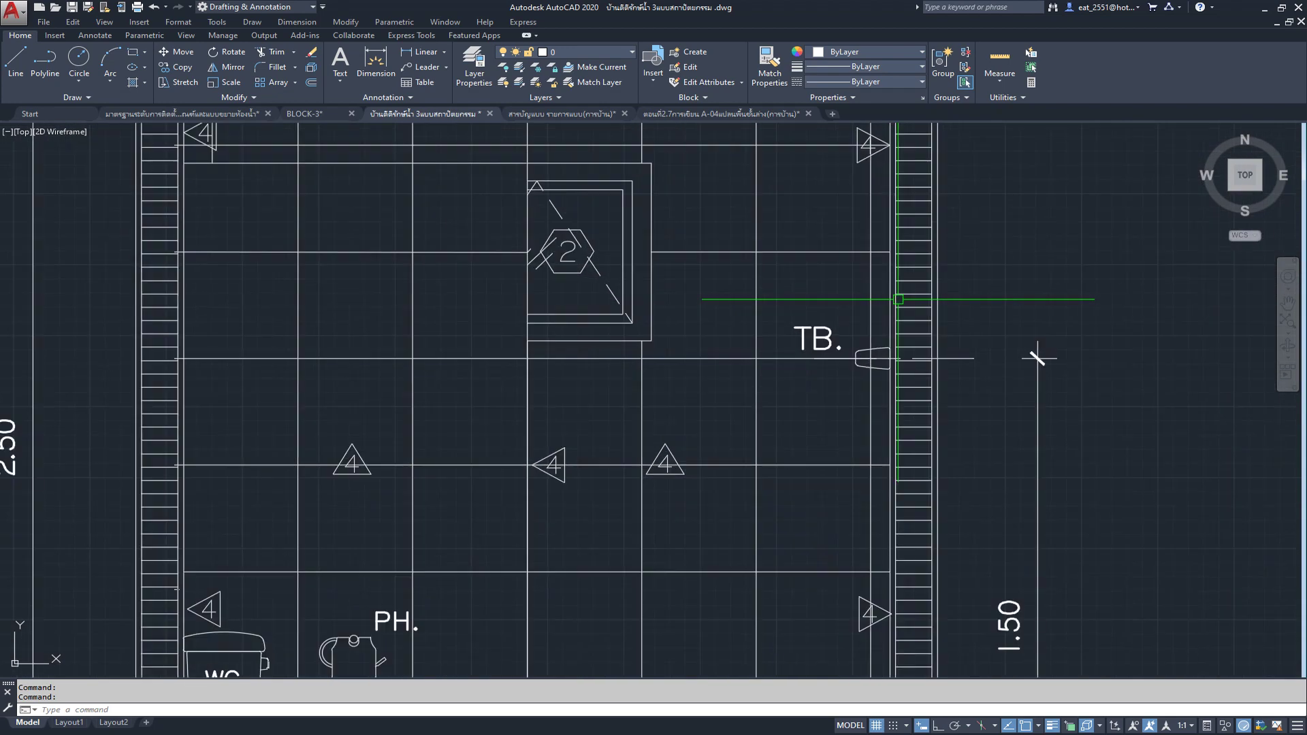
scroll(883, 367, down, 3)
scroll(867, 365, up, 5)
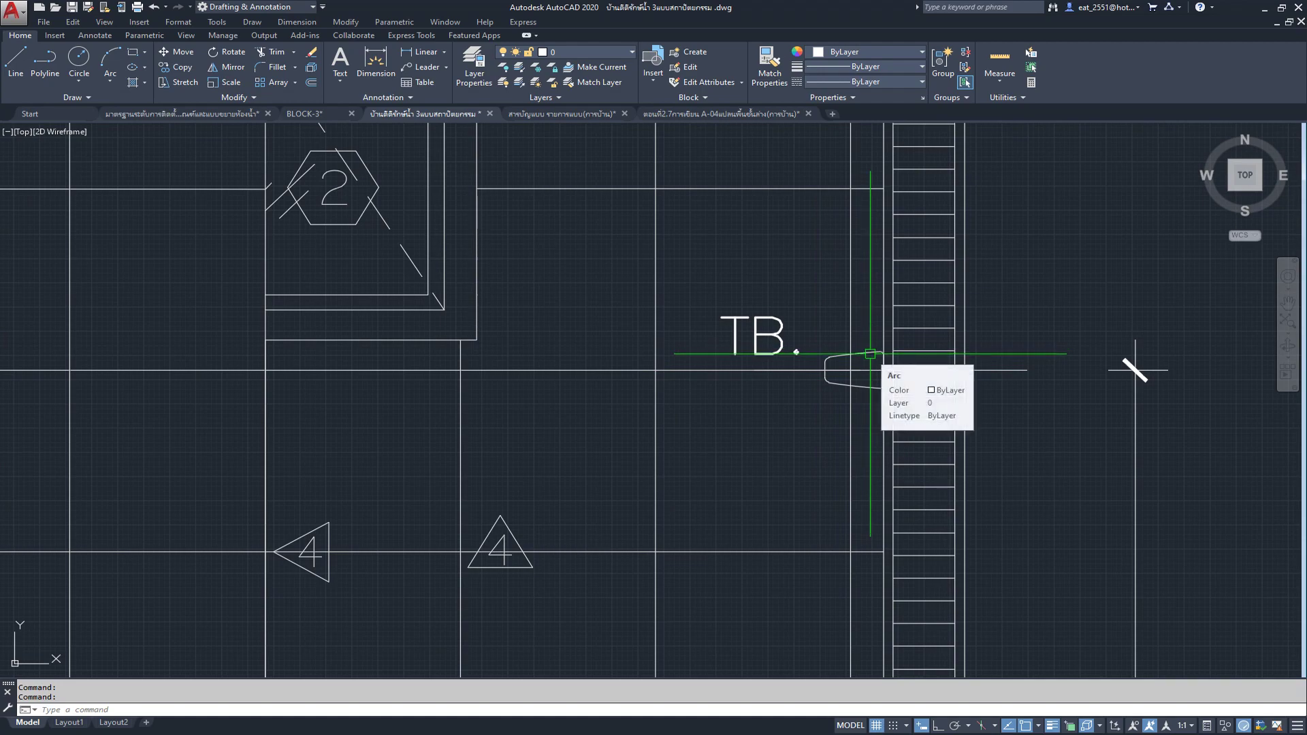
scroll(869, 354, down, 3)
scroll(869, 354, down, 3)
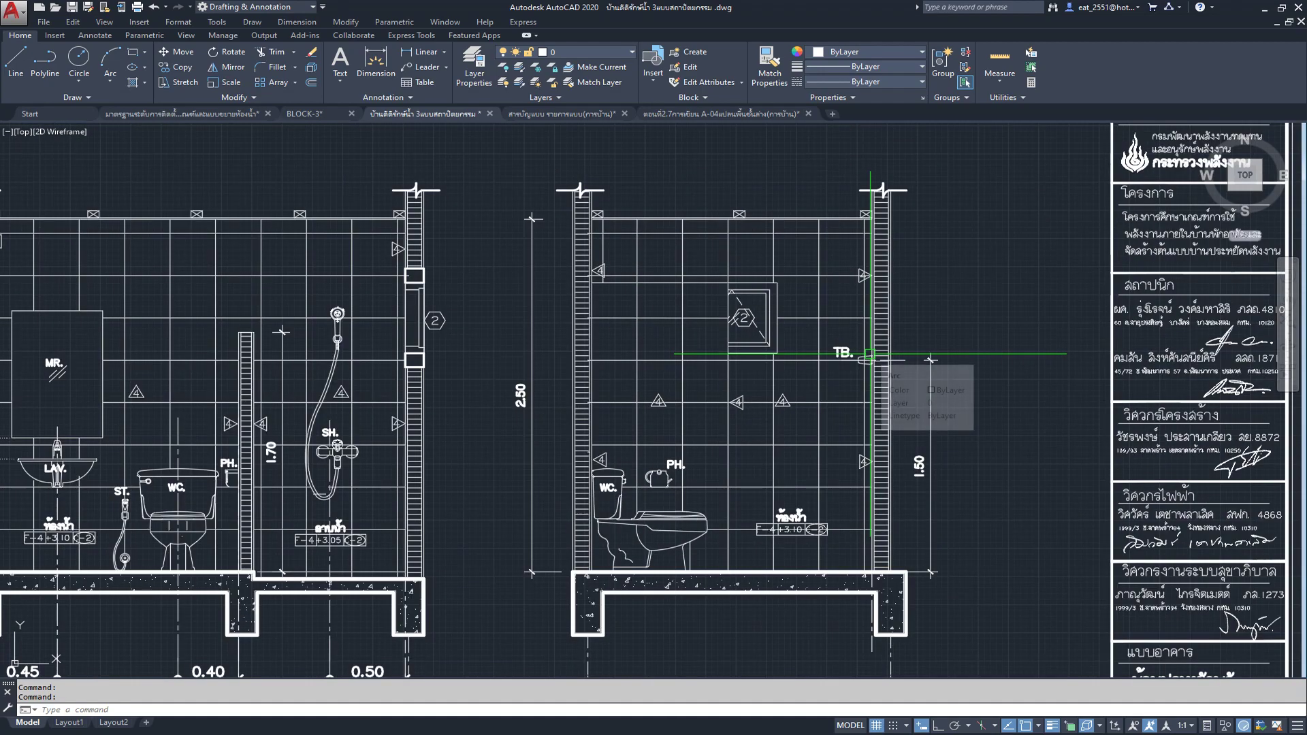
middle_drag(870, 354, 913, 344)
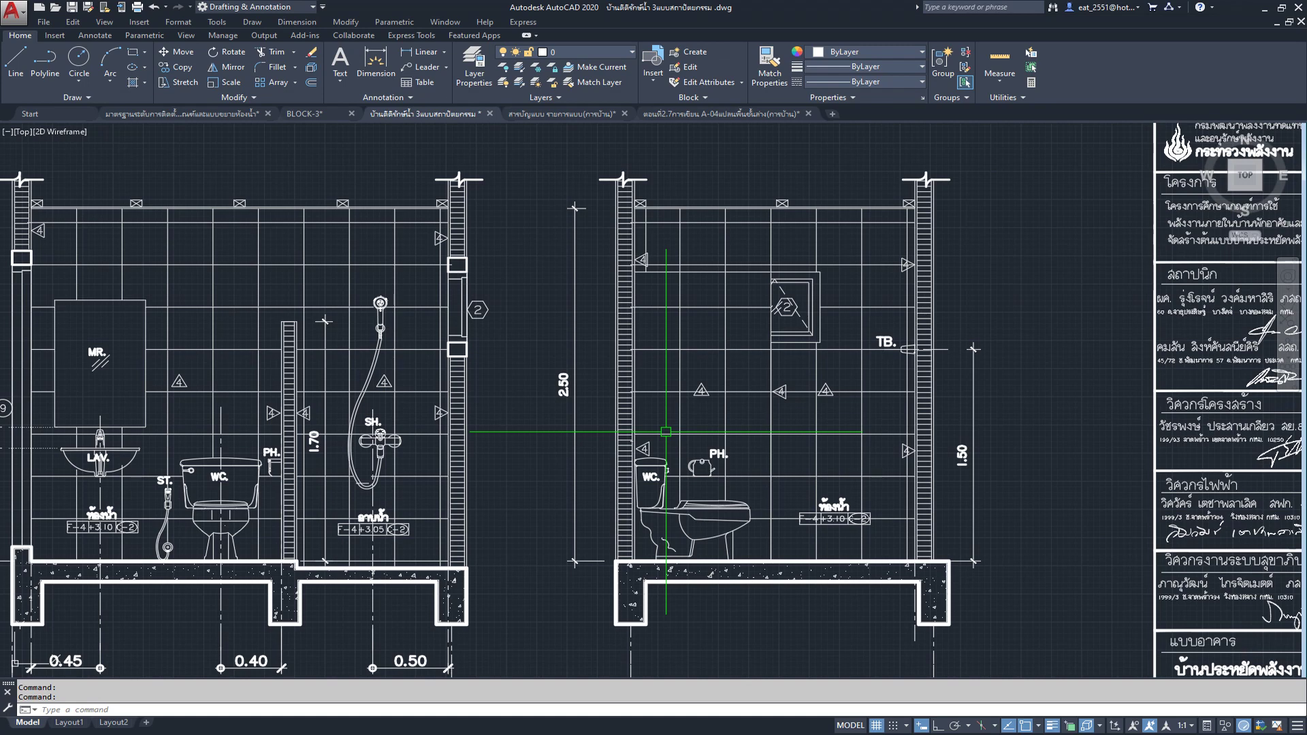
Step: Zoom in and out around the sections of the current drawing
scroll(673, 435, up, 4)
scroll(681, 422, up, 1)
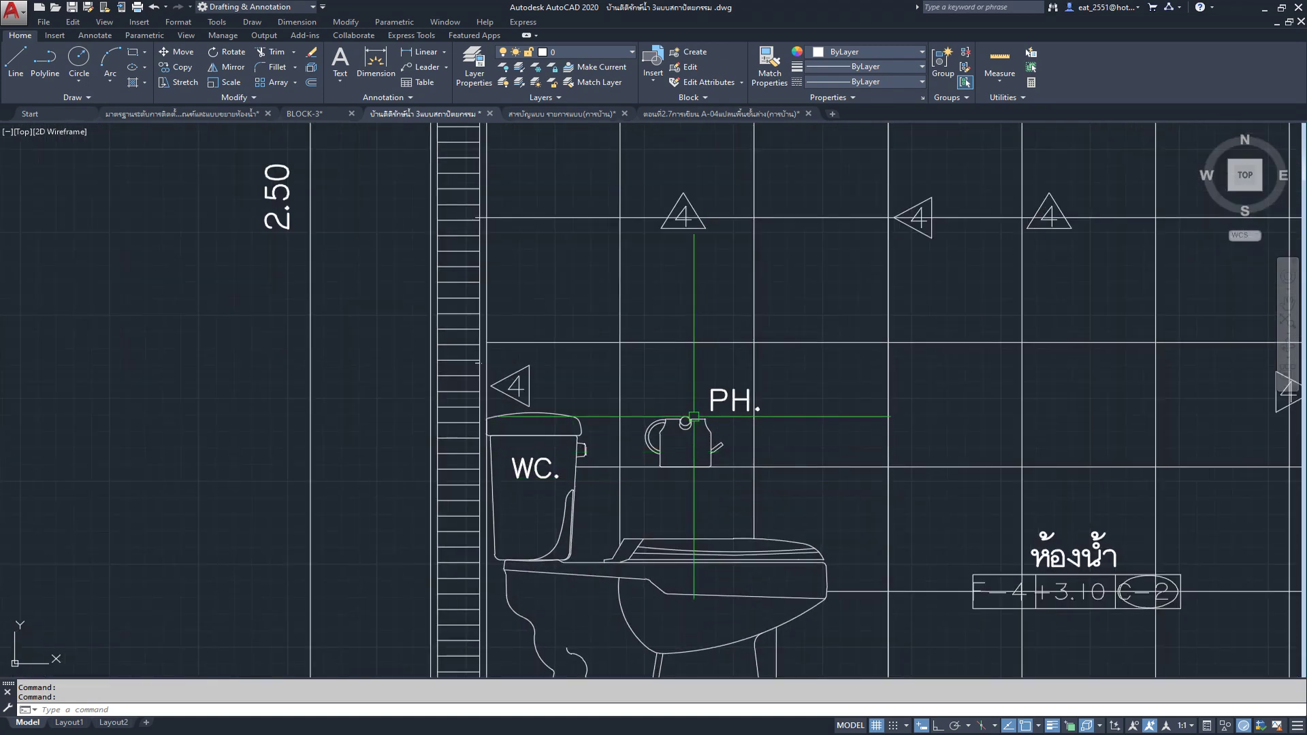
scroll(694, 416, down, 1)
scroll(694, 416, down, 5)
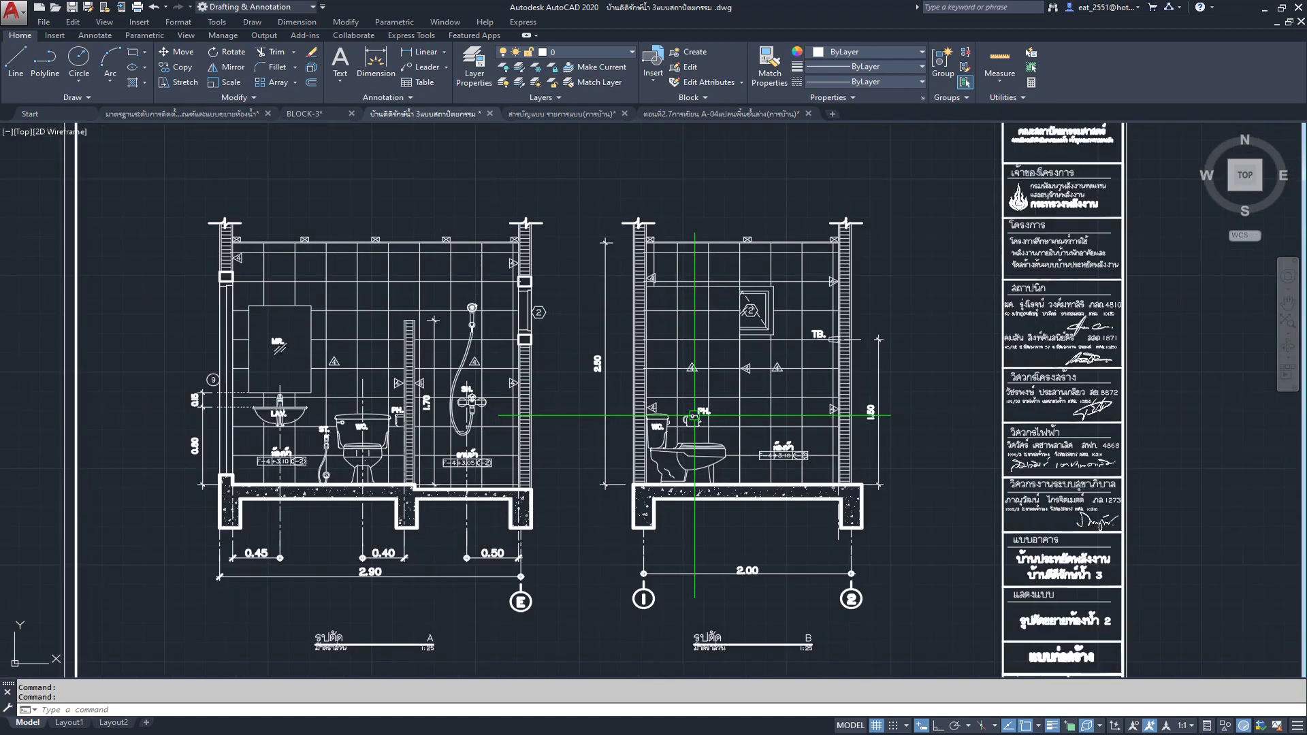
scroll(695, 415, up, 1)
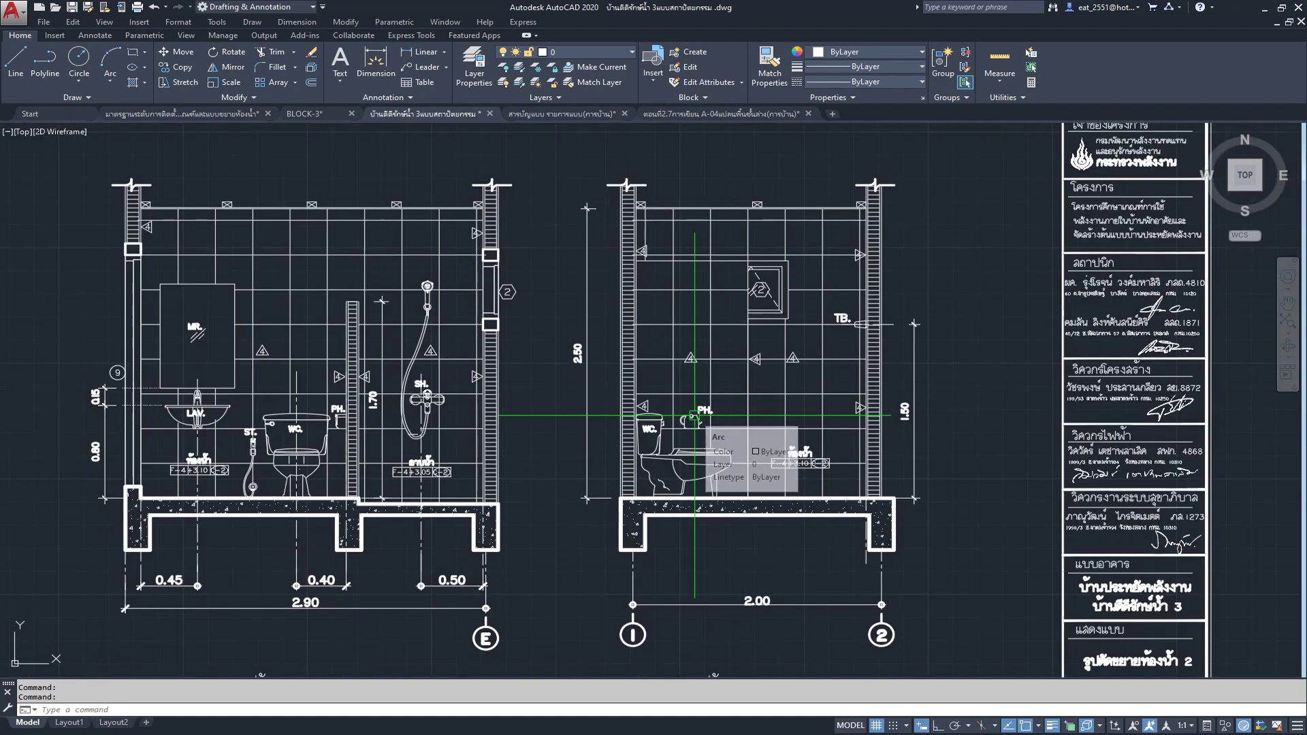
scroll(694, 415, up, 2)
scroll(695, 415, down, 5)
scroll(696, 417, down, 3)
scroll(700, 422, down, 3)
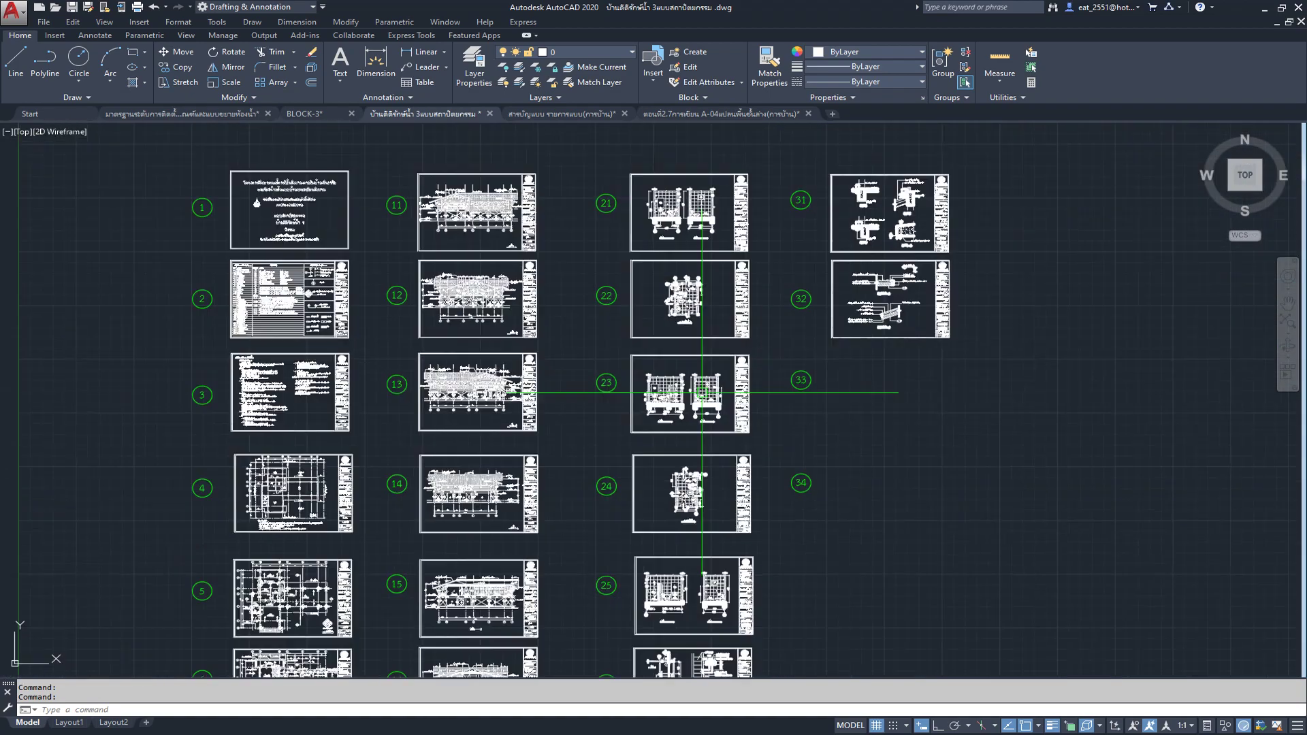
scroll(703, 451, down, 1)
Step: Review the row of fixture elevations in the standards drawing, then switch to BLOCK-3
click(154, 115)
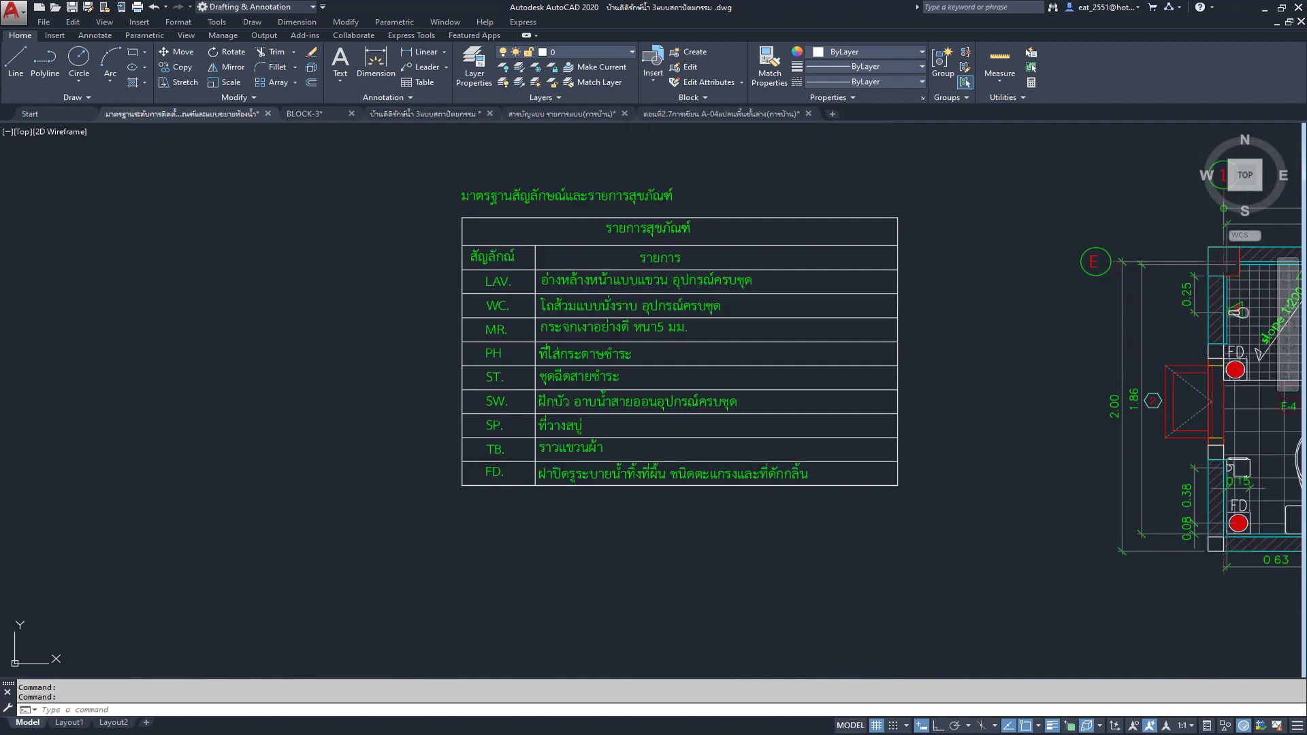
scroll(506, 369, down, 4)
scroll(613, 572, down, 1)
scroll(721, 481, up, 4)
scroll(661, 323, up, 2)
scroll(661, 323, up, 3)
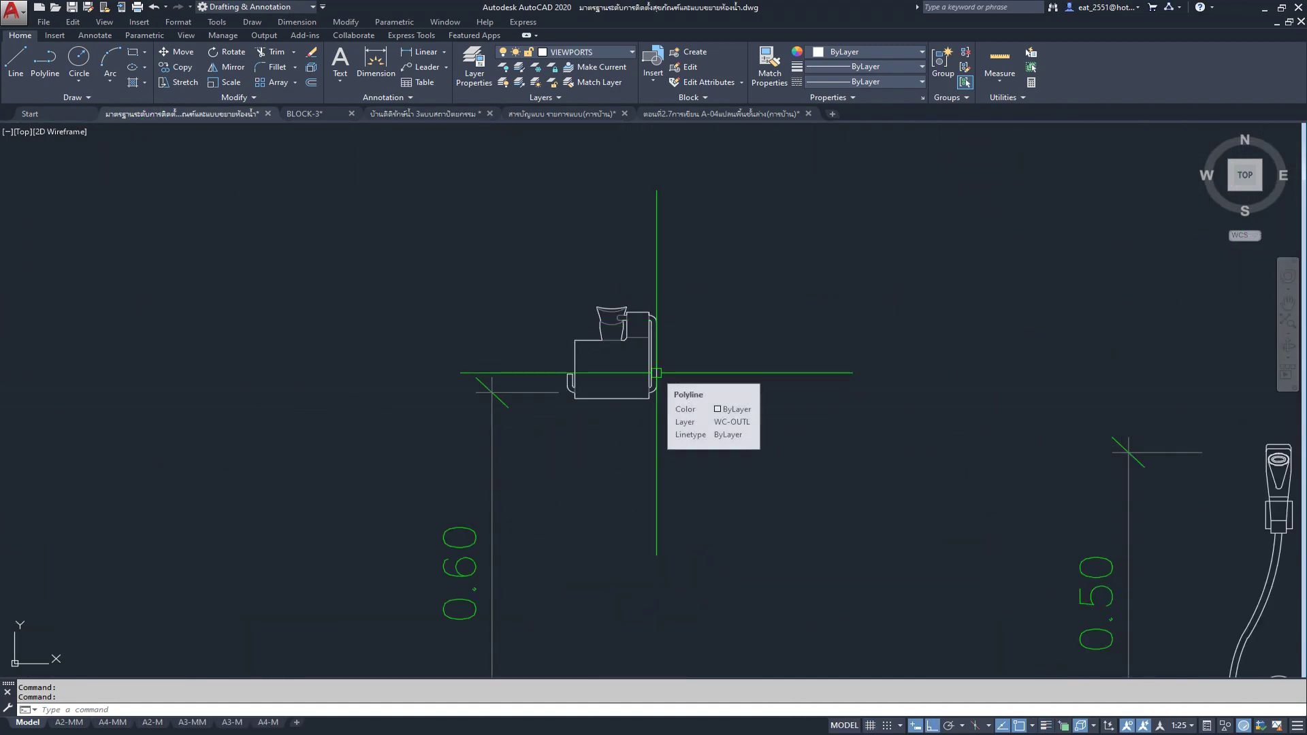
scroll(656, 372, down, 4)
scroll(656, 372, down, 2)
middle_drag(664, 373, 631, 461)
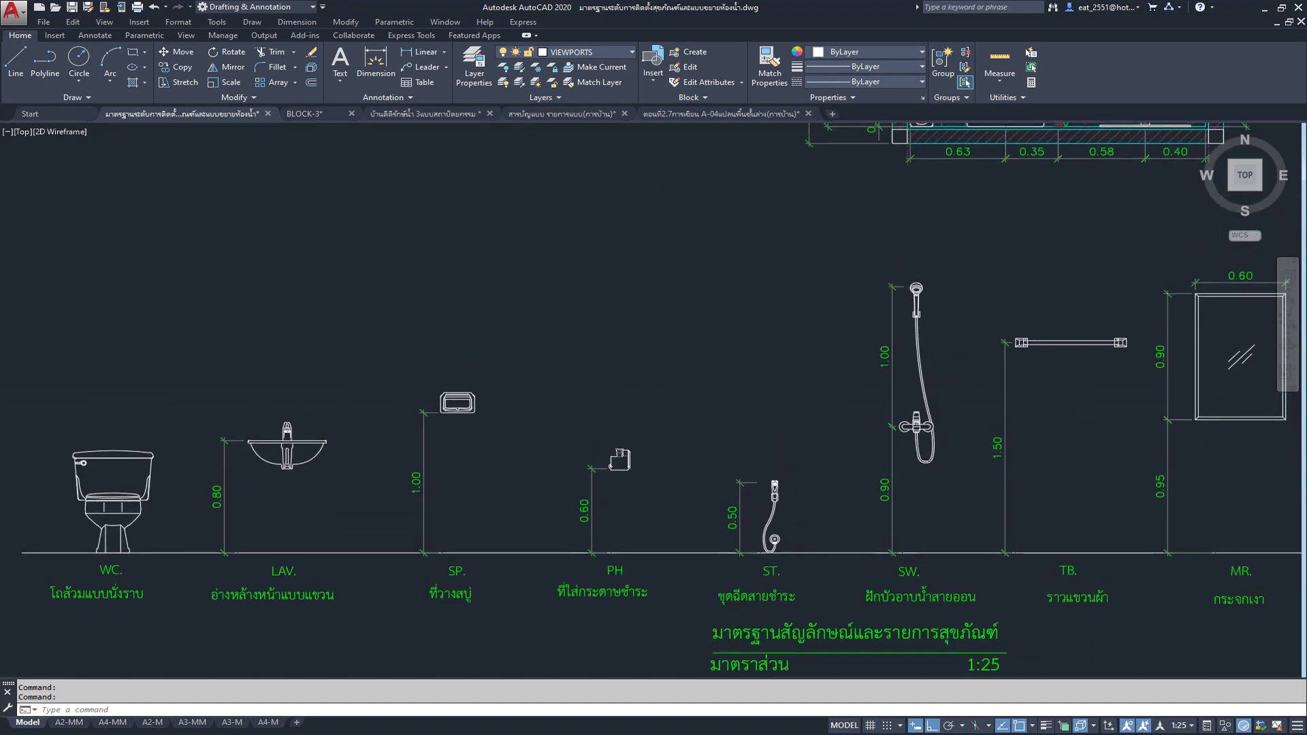
scroll(632, 461, down, 1)
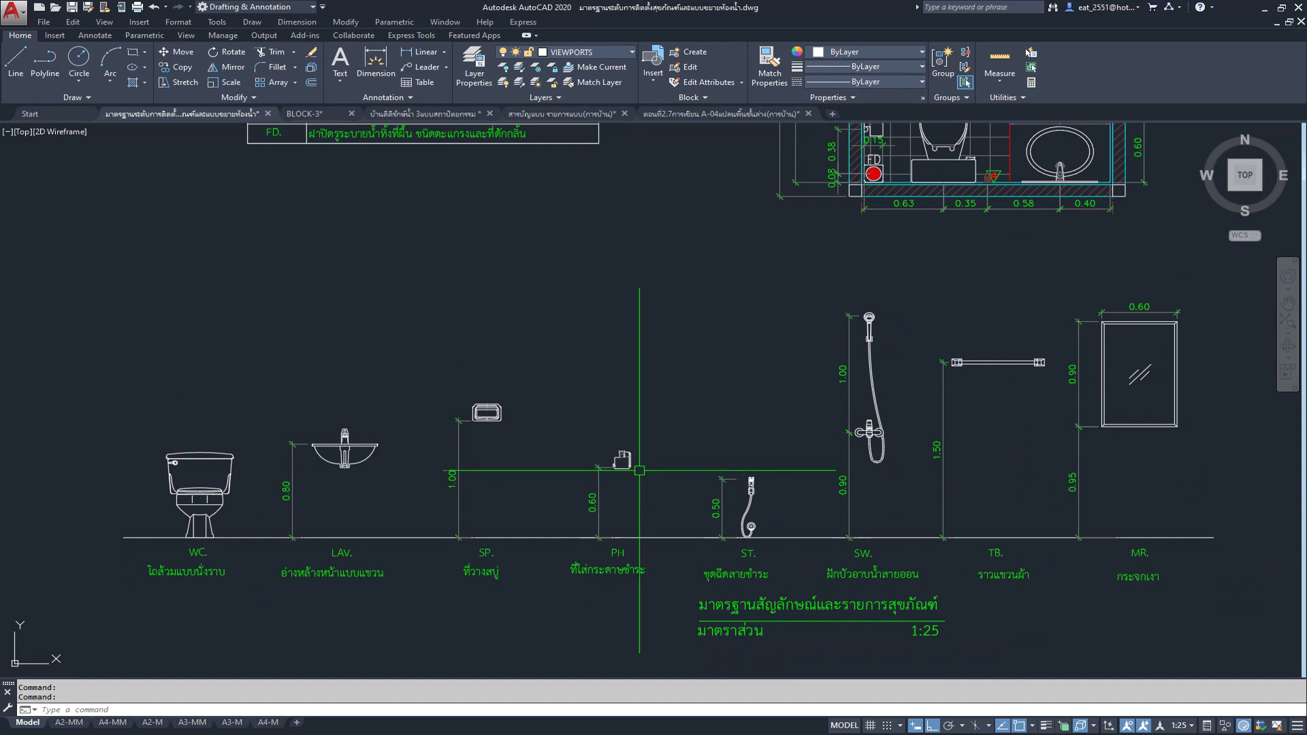
click(310, 113)
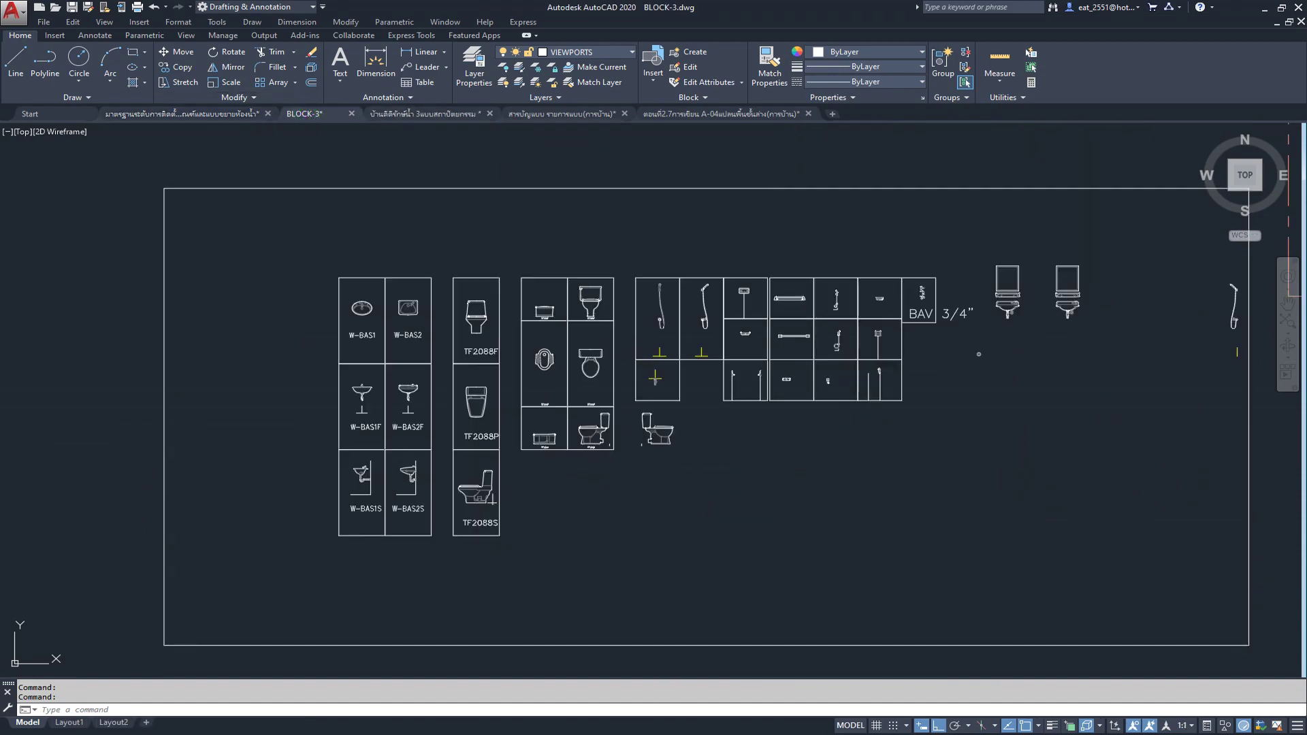
Step: Pan across the BLOCK-3 library sheets, including the furniture and COTTO blocks
scroll(640, 364, down, 5)
scroll(638, 368, down, 3)
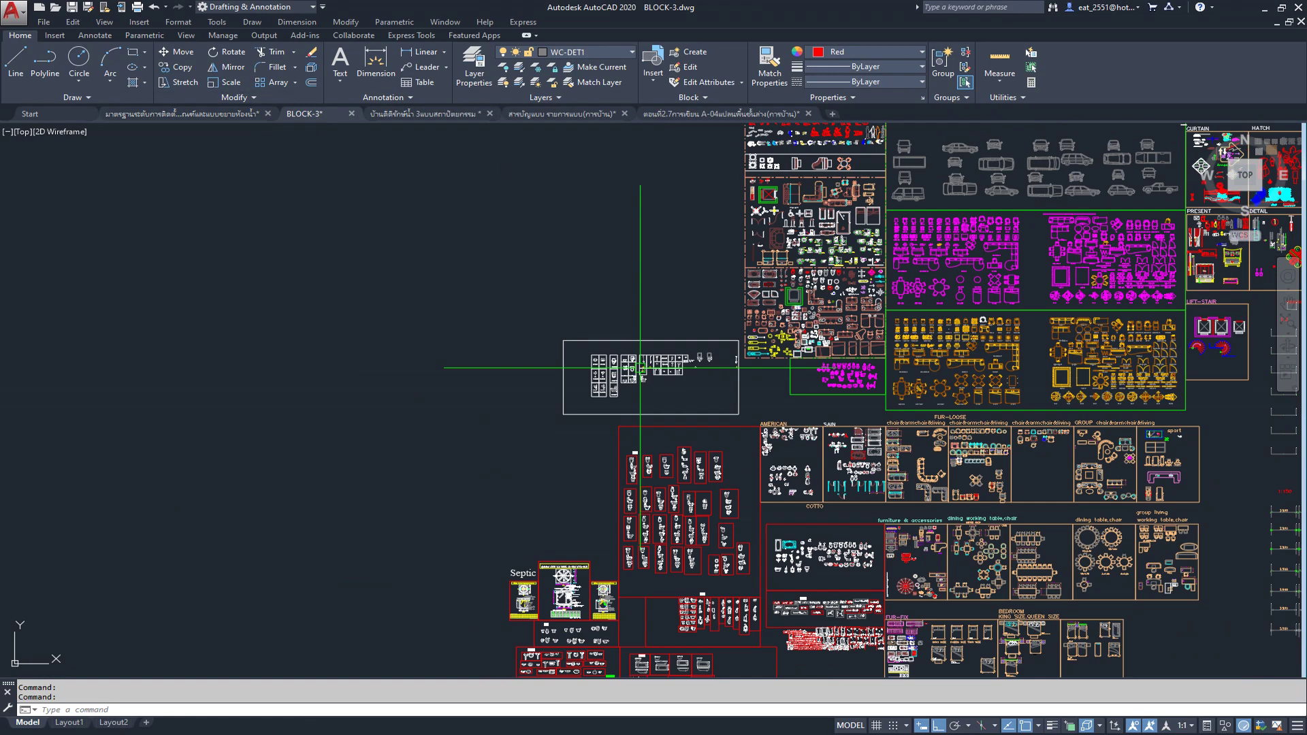
middle_drag(828, 434, 685, 413)
scroll(684, 463, down, 2)
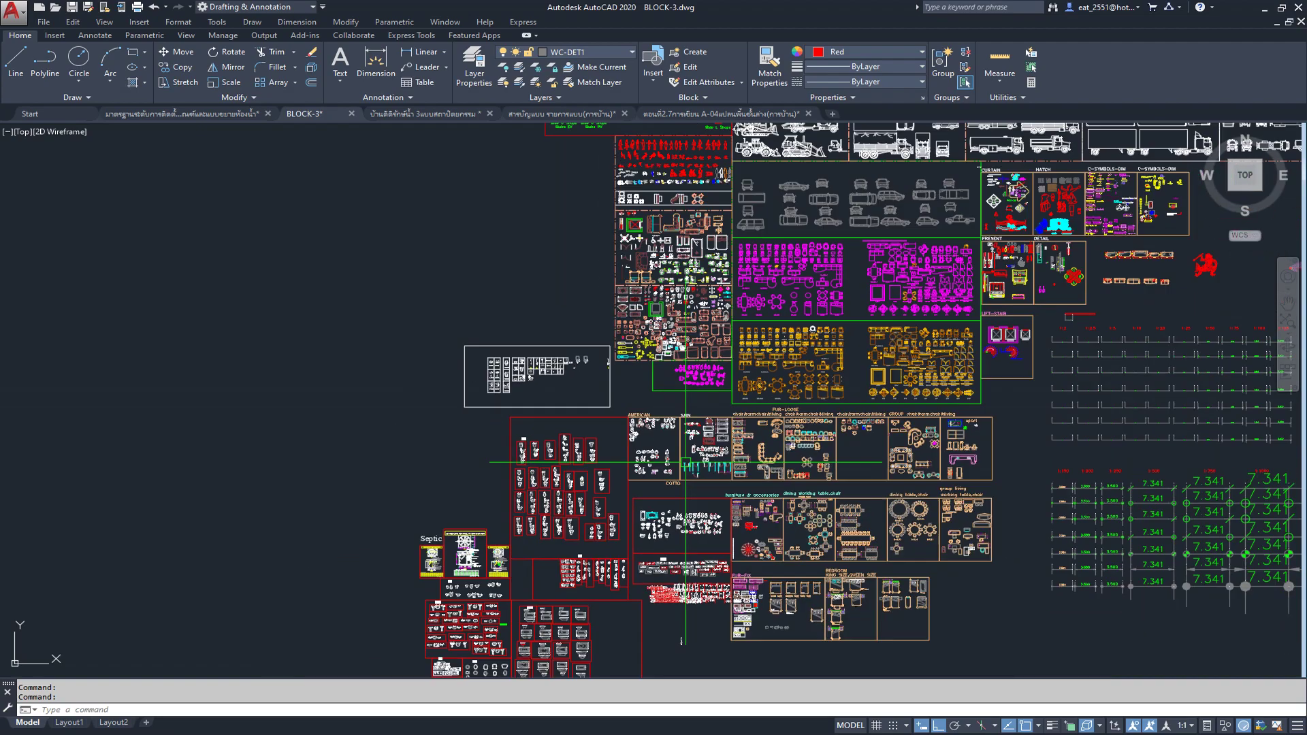
middle_drag(712, 265, 657, 363)
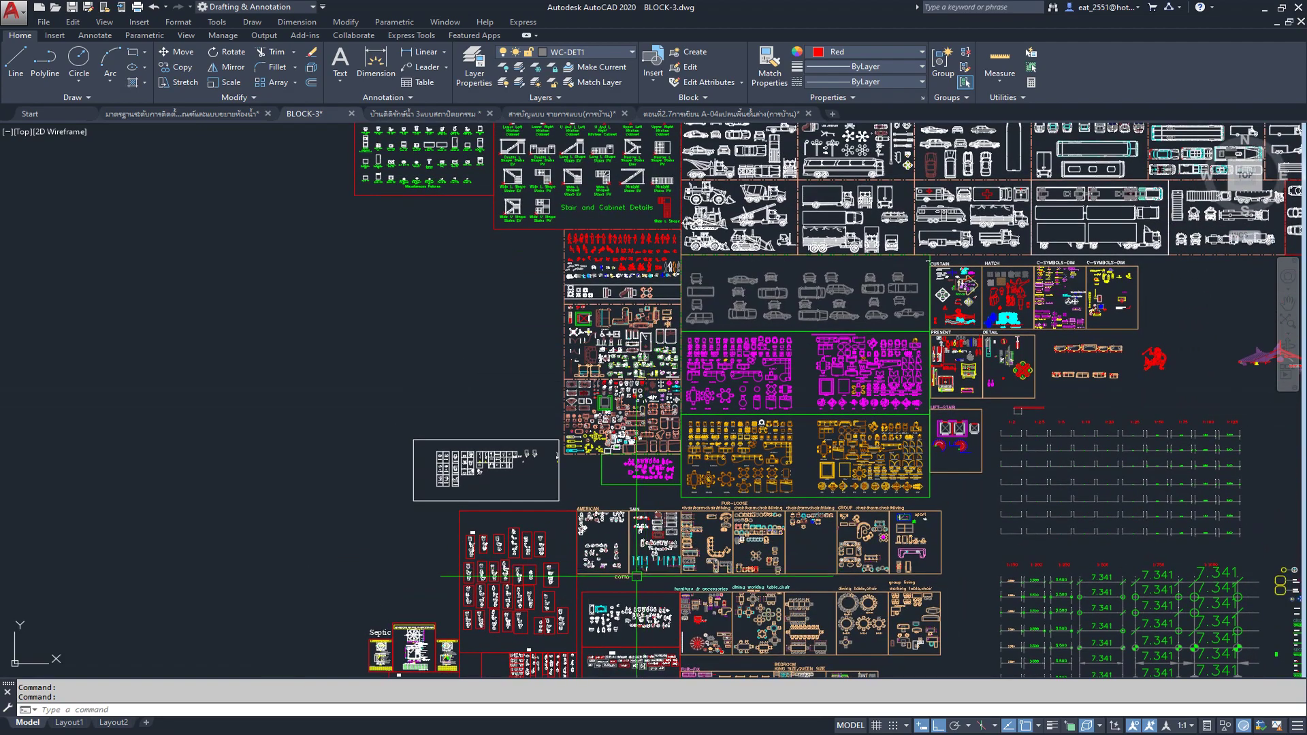
scroll(649, 622, up, 5)
scroll(613, 443, up, 5)
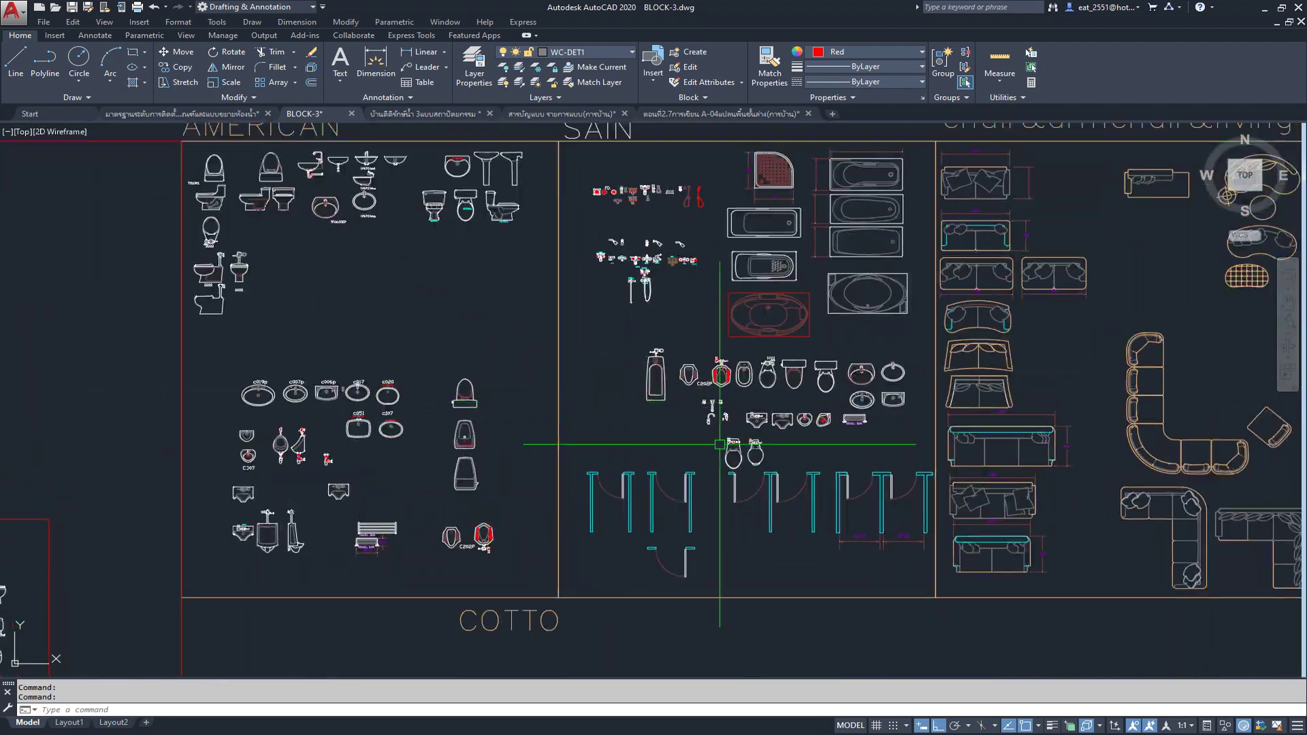
scroll(604, 458, down, 2)
middle_drag(604, 458, 733, 280)
mouse_move(696, 513)
middle_down()
mouse_move(671, 374)
mouse_move(676, 274)
middle_up()
scroll(647, 338, up, 4)
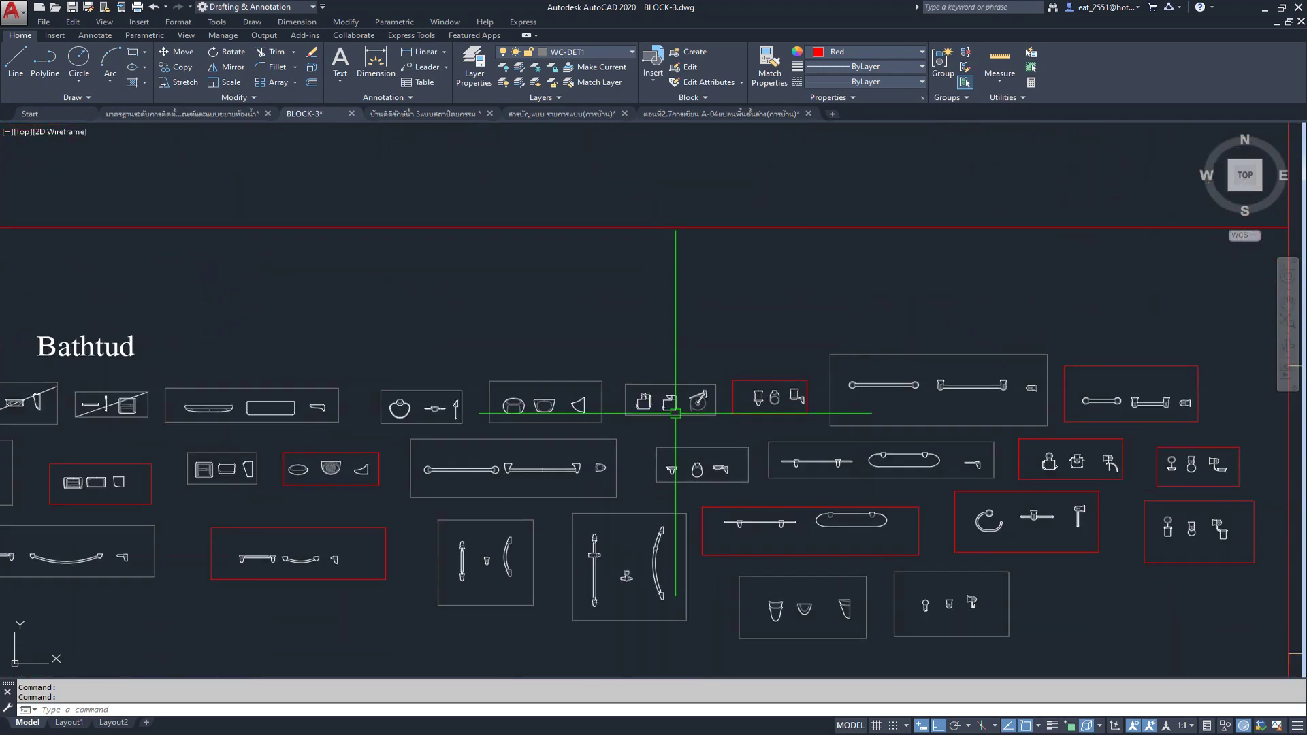
scroll(671, 393, up, 4)
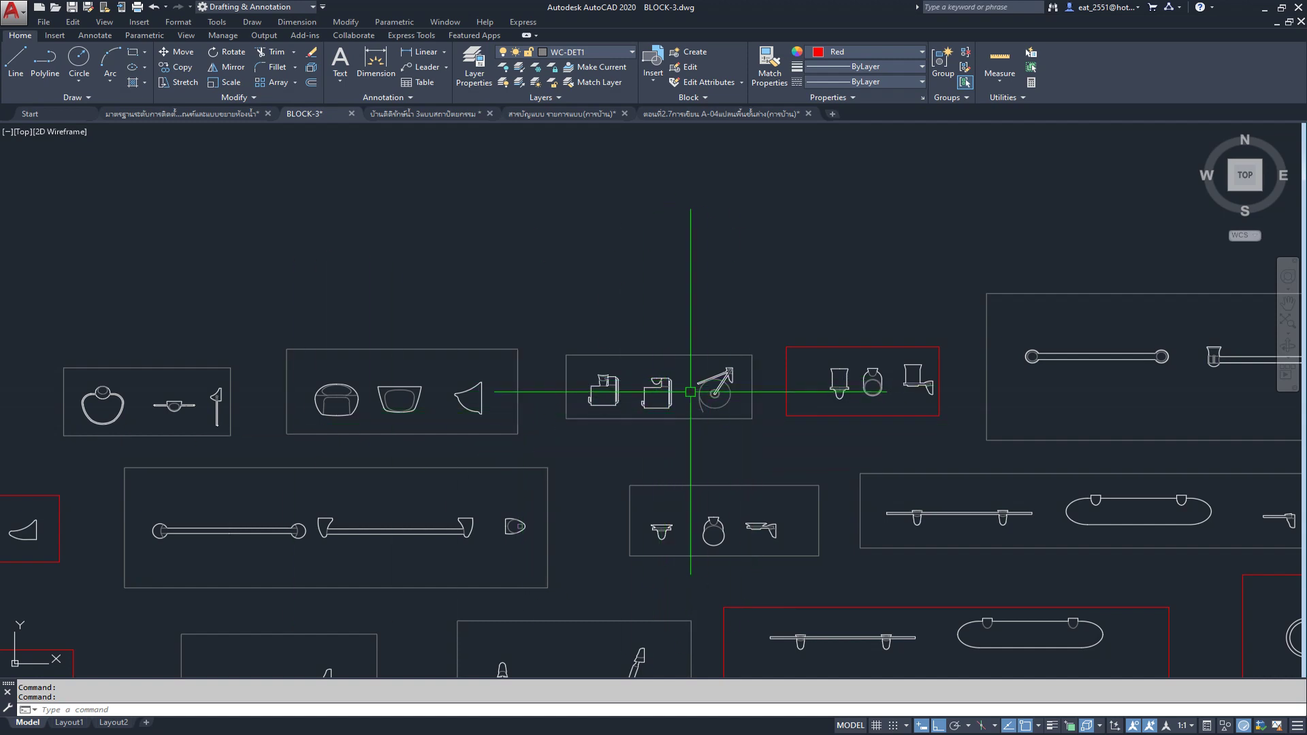
scroll(690, 392, down, 3)
Step: Browse the bathtub, urinal, AMERICAN and SAIN blocks, then return to the standards drawing
mouse_move(1021, 385)
middle_down()
mouse_move(874, 392)
mouse_move(784, 368)
middle_up()
scroll(772, 370, down, 2)
scroll(691, 438, down, 2)
scroll(554, 447, down, 2)
middle_drag(554, 447, 703, 457)
scroll(703, 457, down, 2)
scroll(510, 393, down, 2)
scroll(510, 393, down, 2)
middle_drag(626, 516, 627, 606)
scroll(670, 381, down, 2)
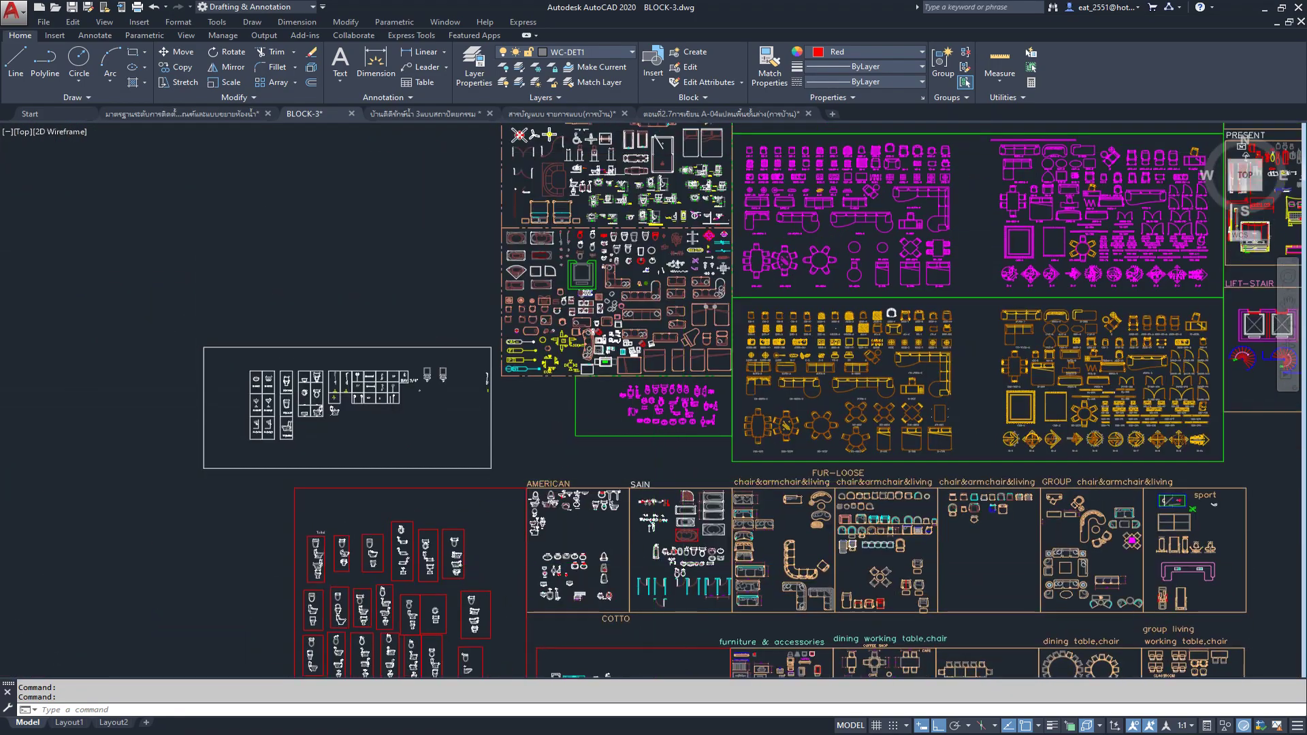
scroll(673, 388, up, 5)
scroll(674, 373, up, 3)
scroll(674, 373, up, 4)
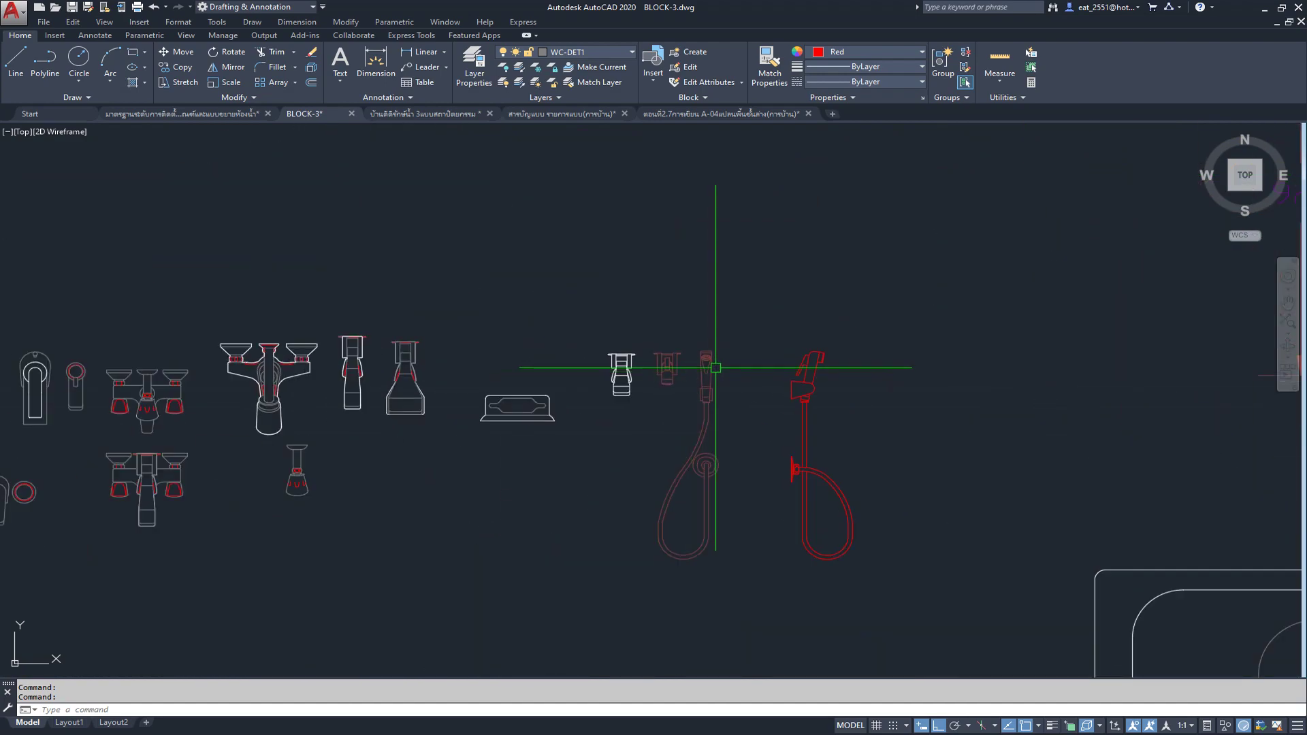
scroll(710, 367, down, 5)
scroll(701, 364, down, 2)
middle_drag(496, 381, 652, 399)
scroll(575, 337, up, 5)
scroll(575, 231, up, 5)
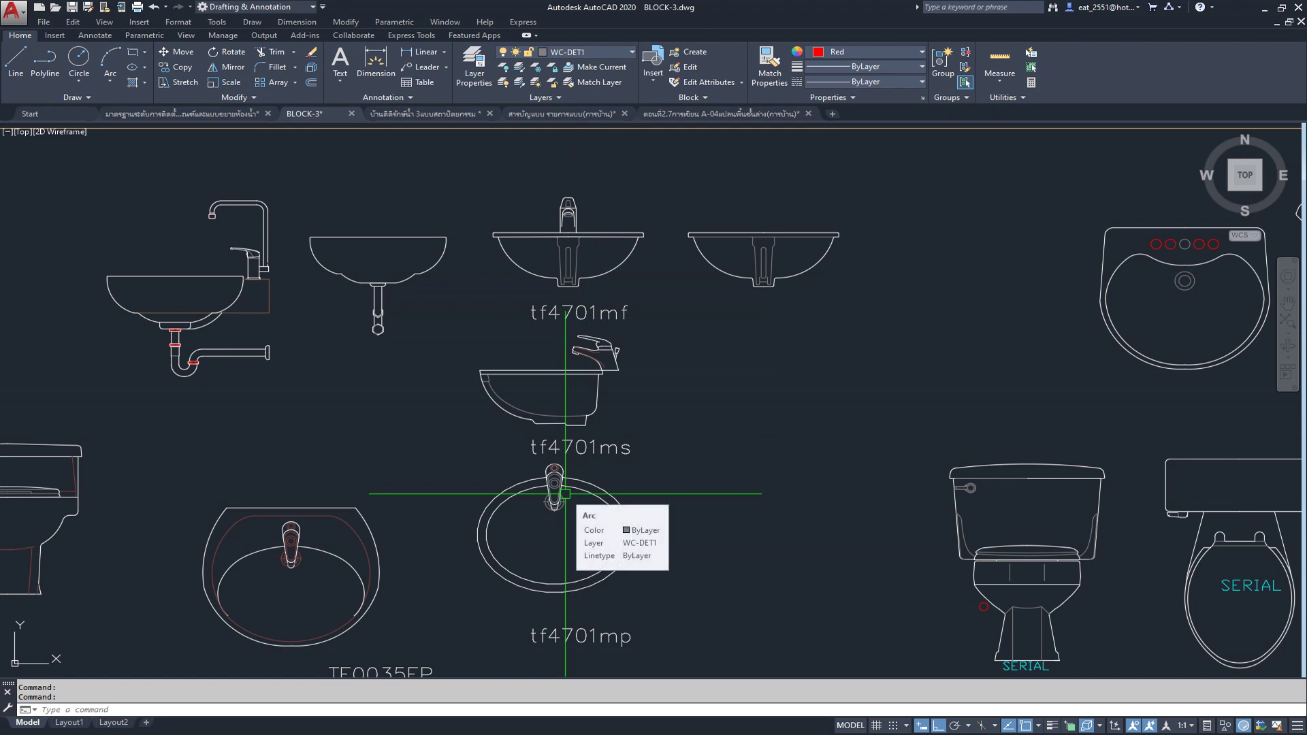
click(179, 114)
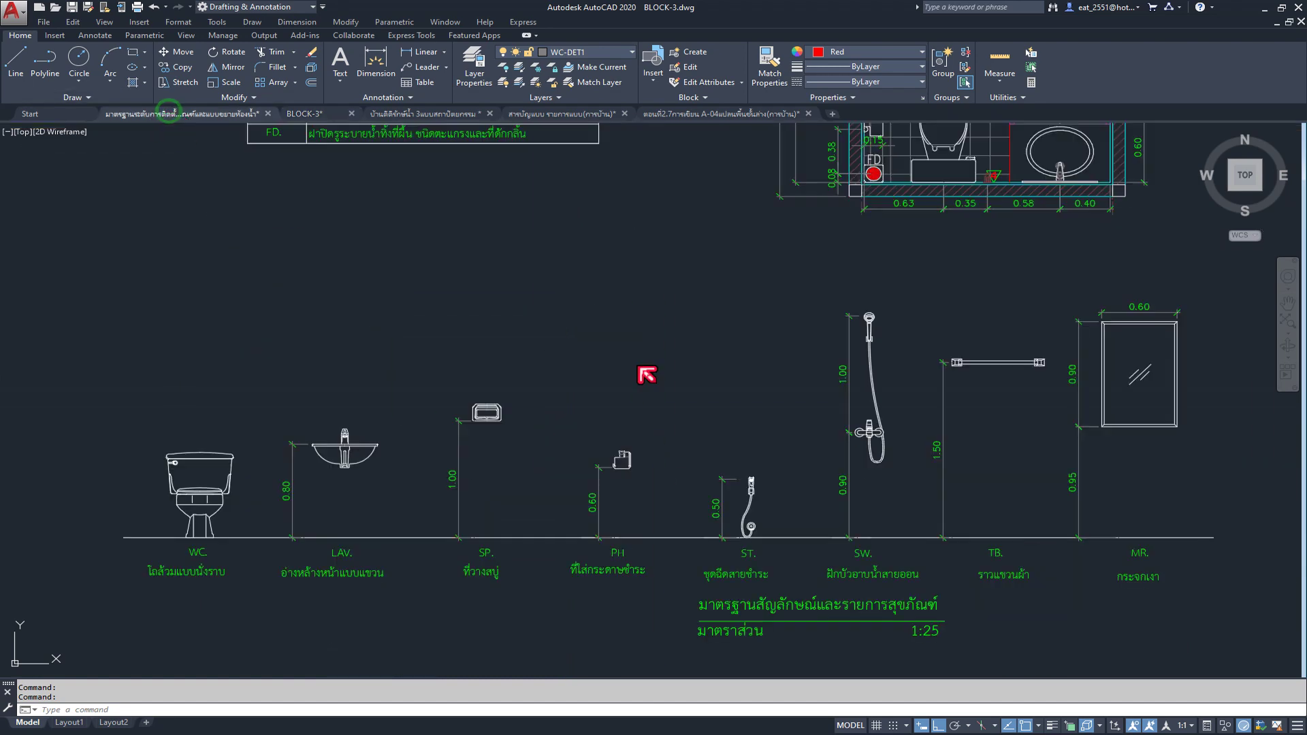
Step: Zoom and pan to review the bathroom plan in the standards drawing
scroll(919, 299, down, 1)
middle_drag(919, 300, 749, 449)
scroll(897, 304, up, 3)
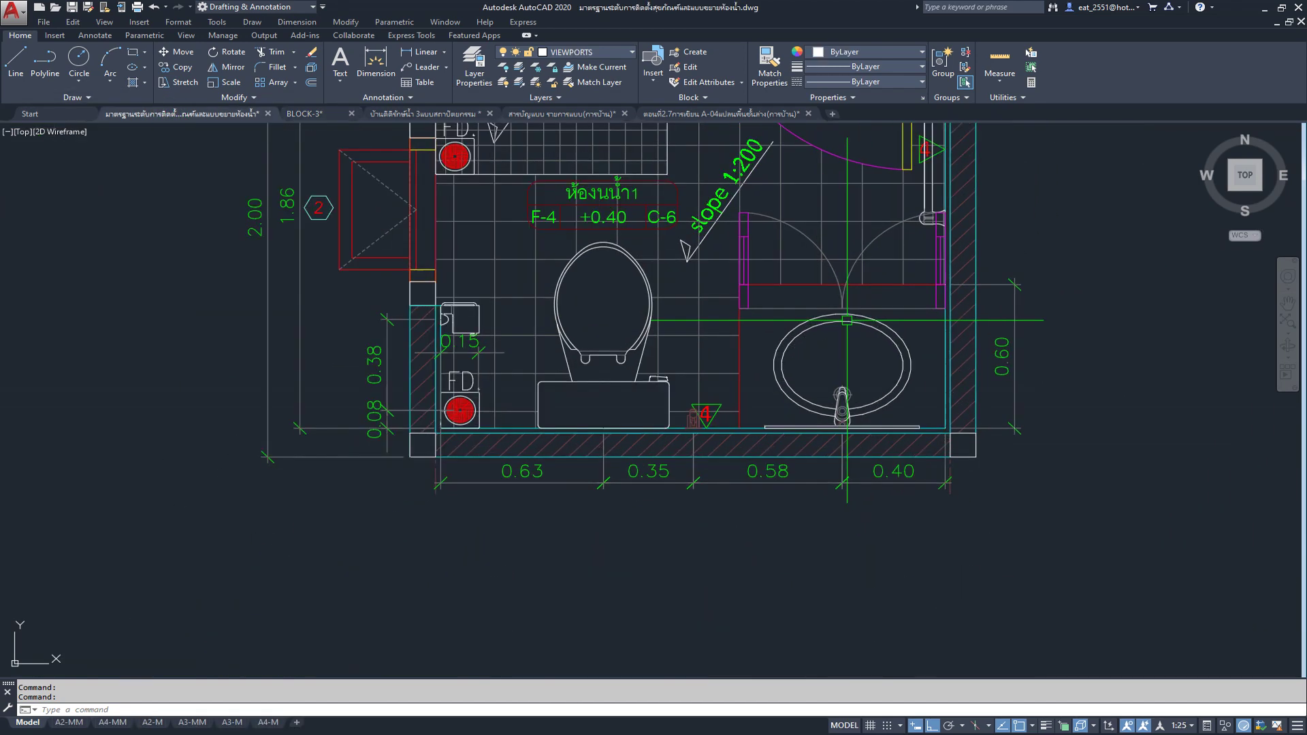
middle_drag(898, 303, 848, 340)
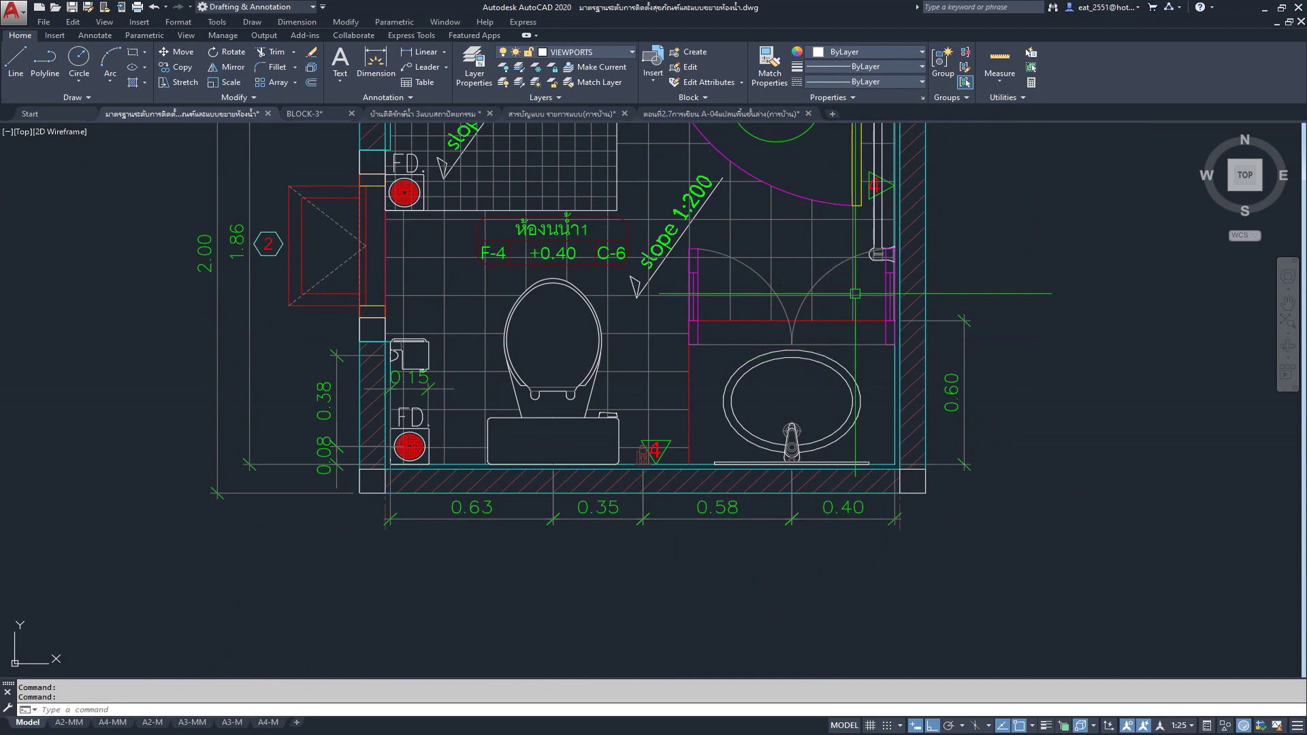
scroll(742, 513, down, 2)
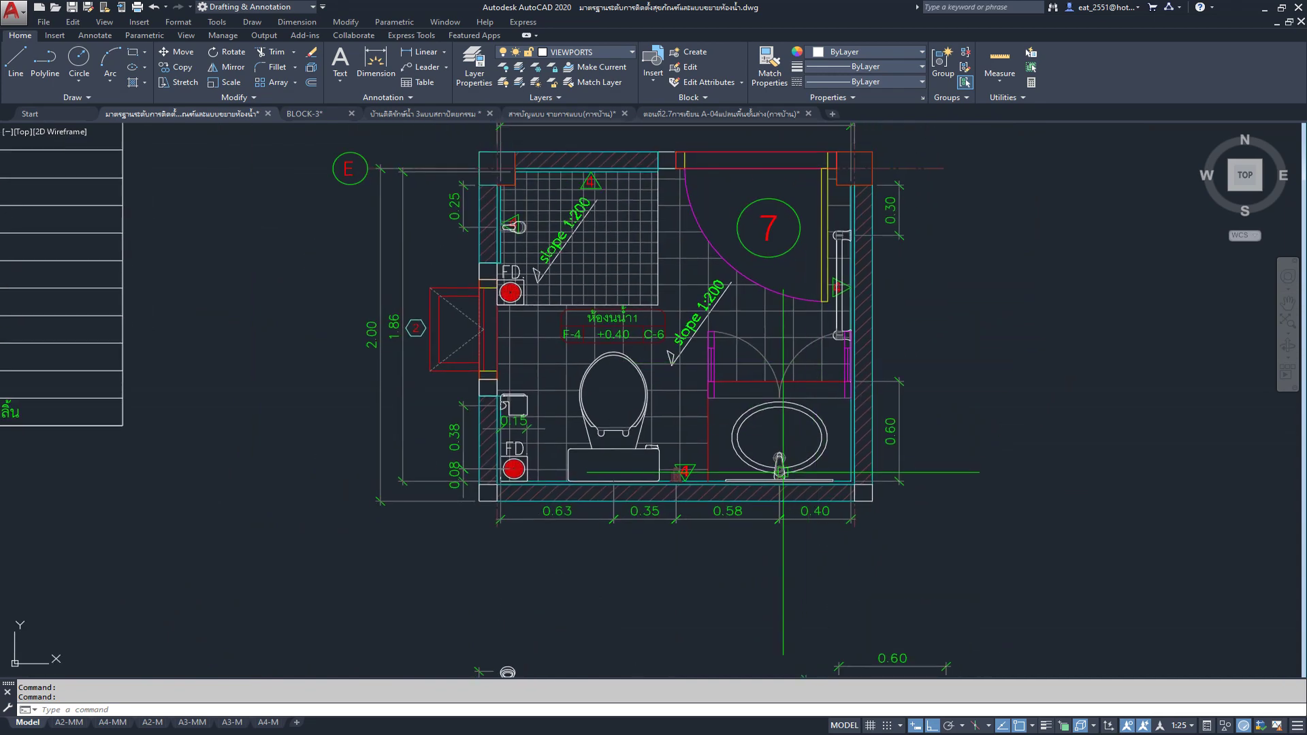
scroll(782, 478, up, 2)
scroll(782, 474, down, 2)
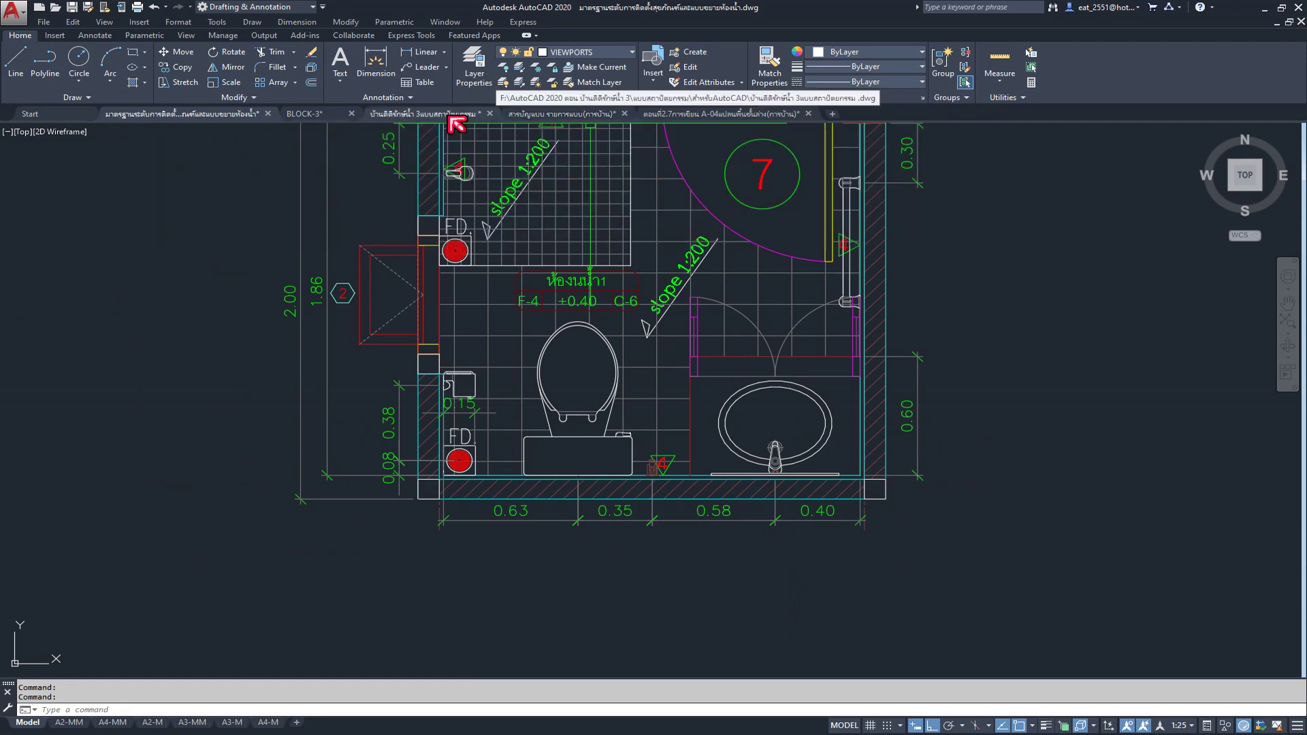
Step: Switch to the house architecture drawing and zoom to the bathroom's 0.45 and 0.50 dimensions
click(452, 117)
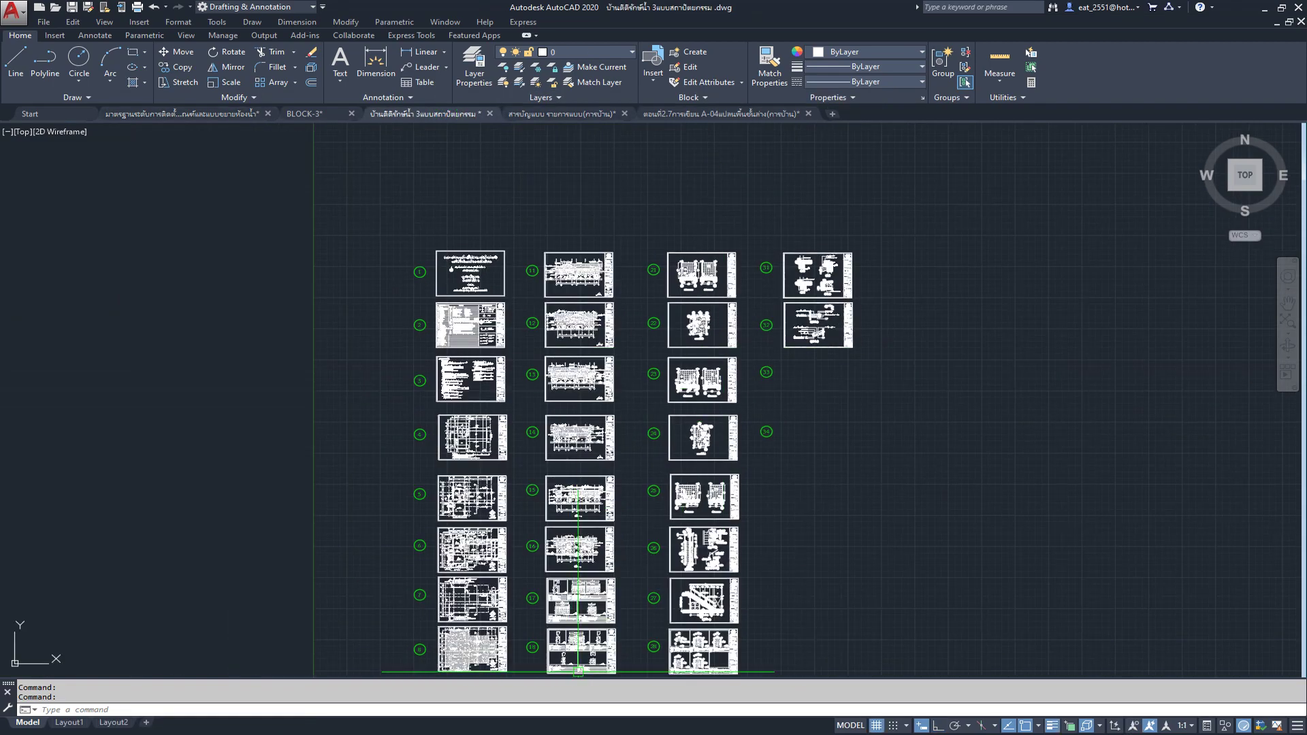
middle_drag(621, 496, 647, 381)
scroll(644, 550, up, 2)
scroll(644, 550, up, 4)
scroll(645, 550, up, 3)
scroll(645, 550, up, 3)
scroll(577, 544, up, 3)
scroll(577, 543, up, 1)
middle_drag(577, 543, 650, 480)
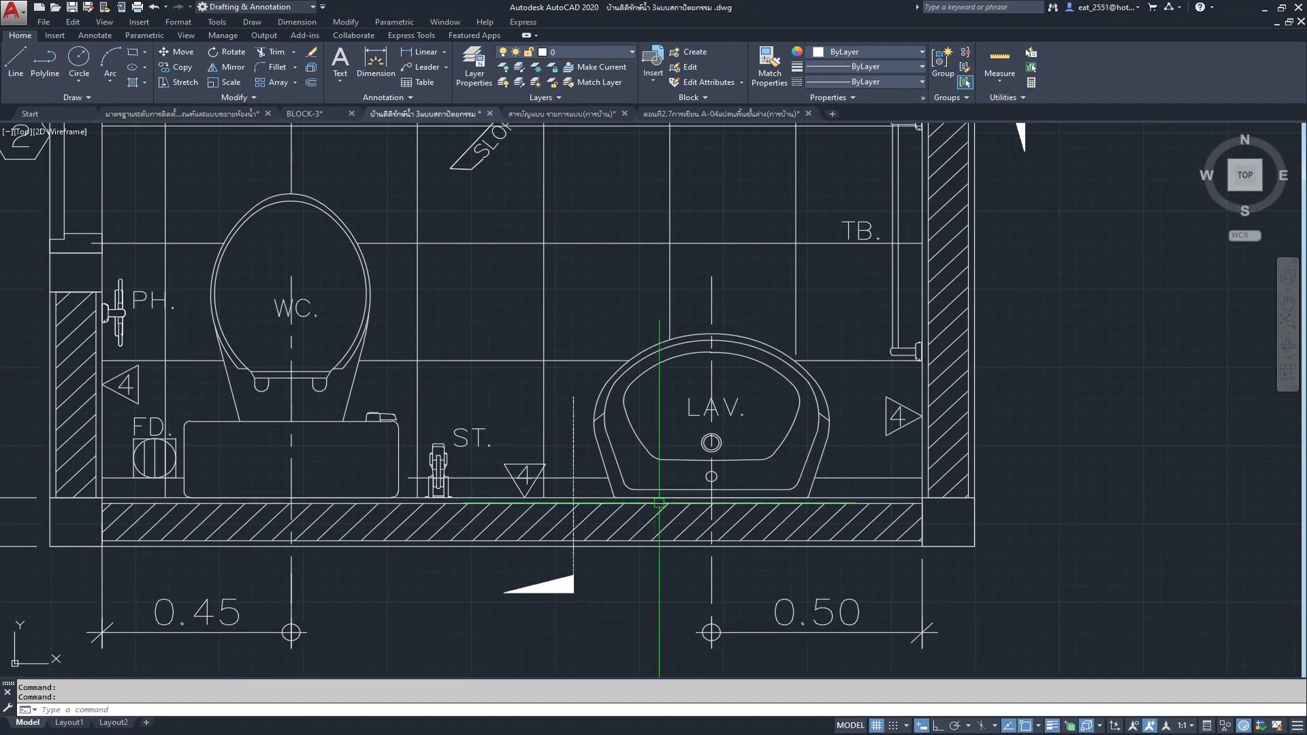
Step: Frame the whole enlarged bathroom plan, then switch to the bathroom detail drawing
scroll(659, 504, down, 2)
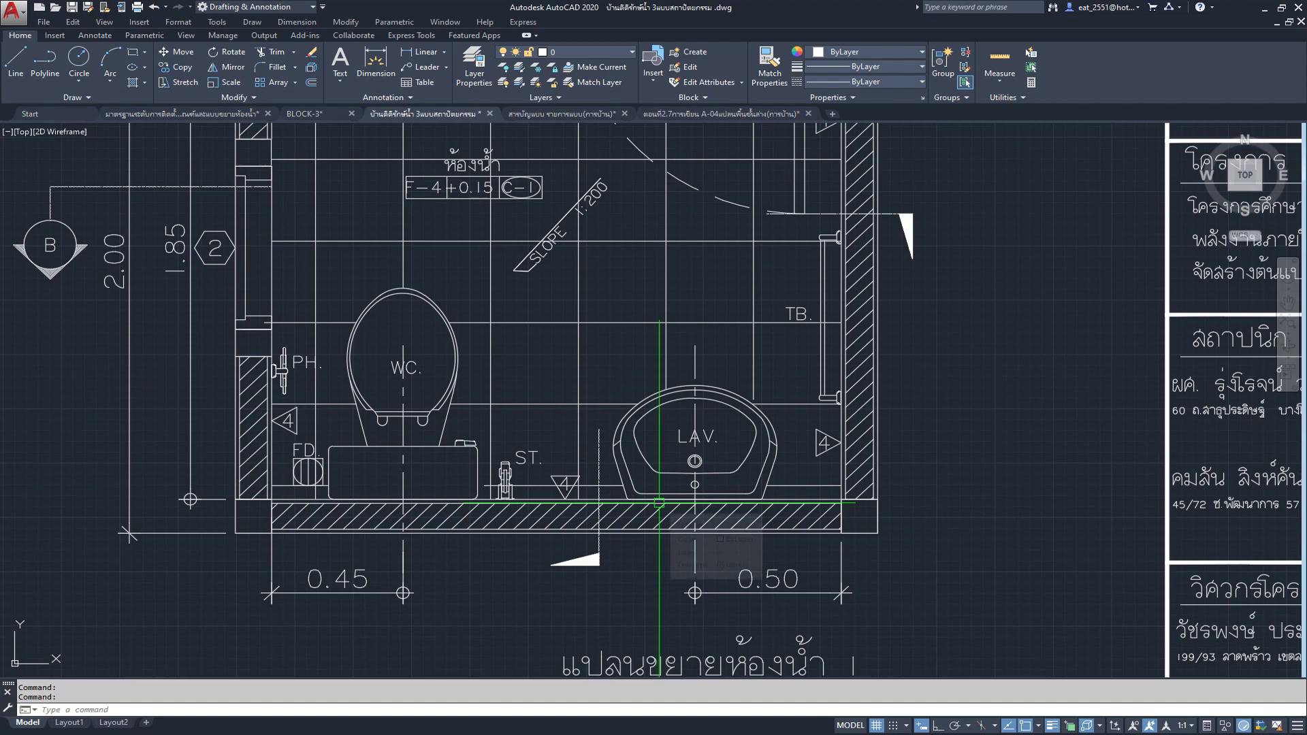
middle_drag(683, 441, 692, 514)
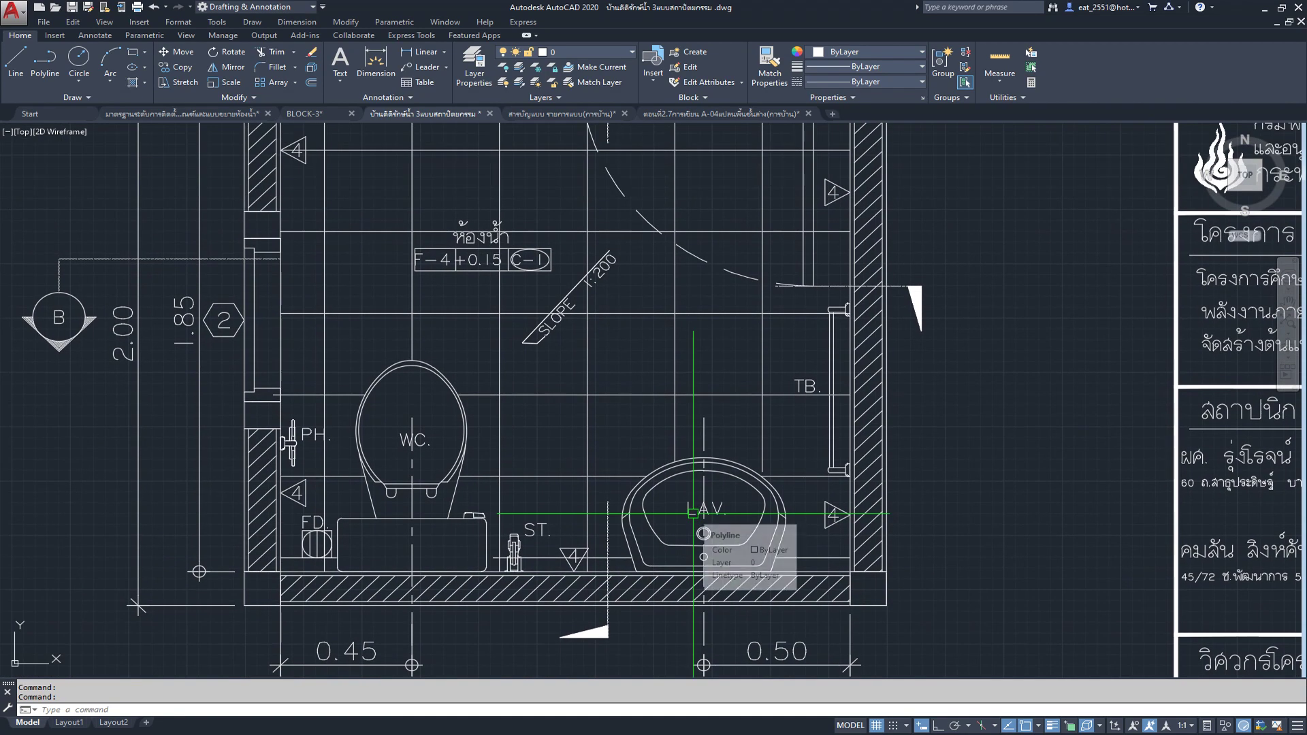
scroll(693, 512, down, 1)
scroll(691, 524, down, 1)
scroll(687, 537, down, 1)
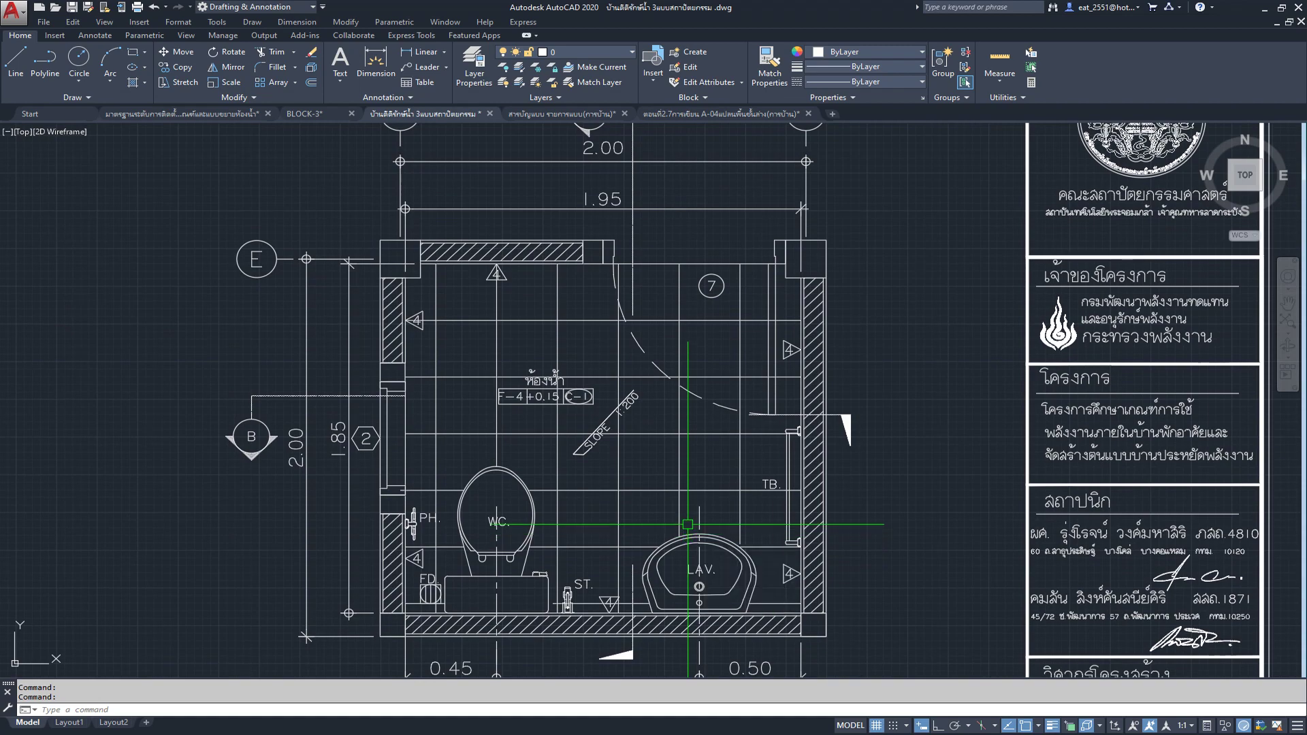
middle_drag(688, 537, 700, 414)
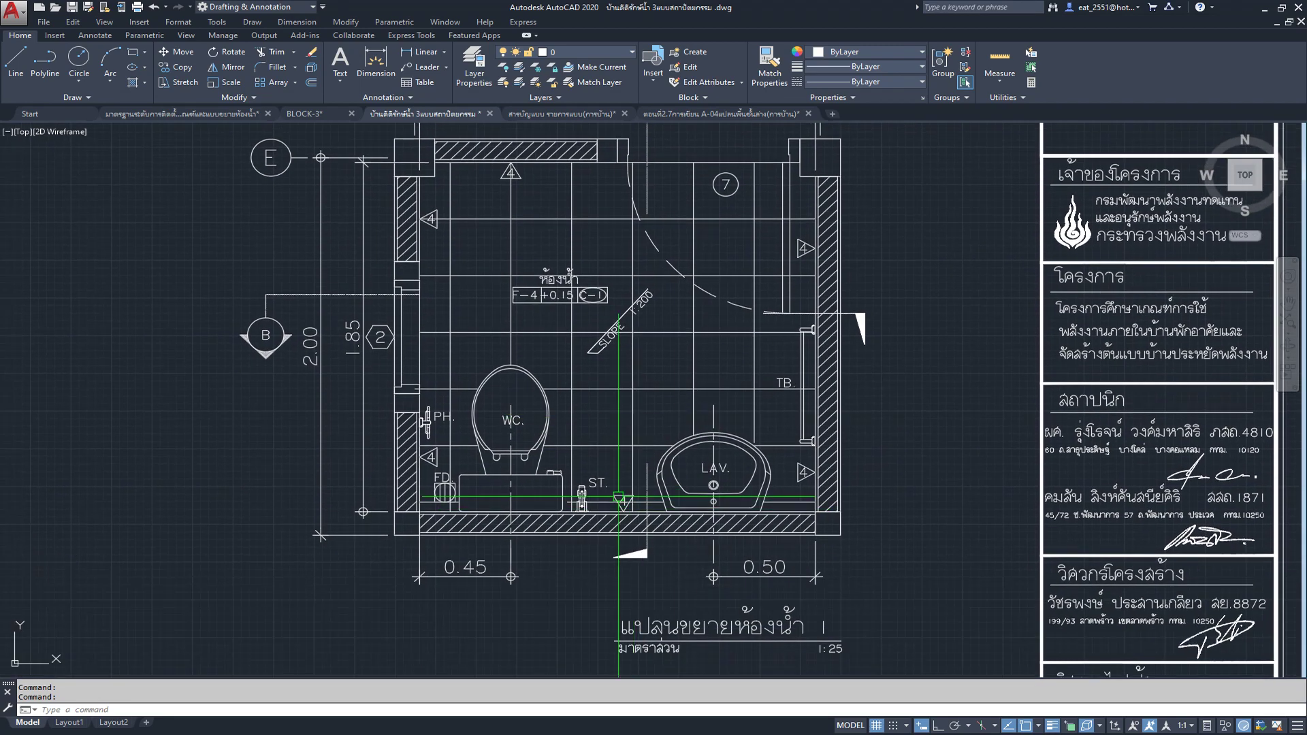
scroll(618, 498, up, 1)
scroll(617, 452, down, 1)
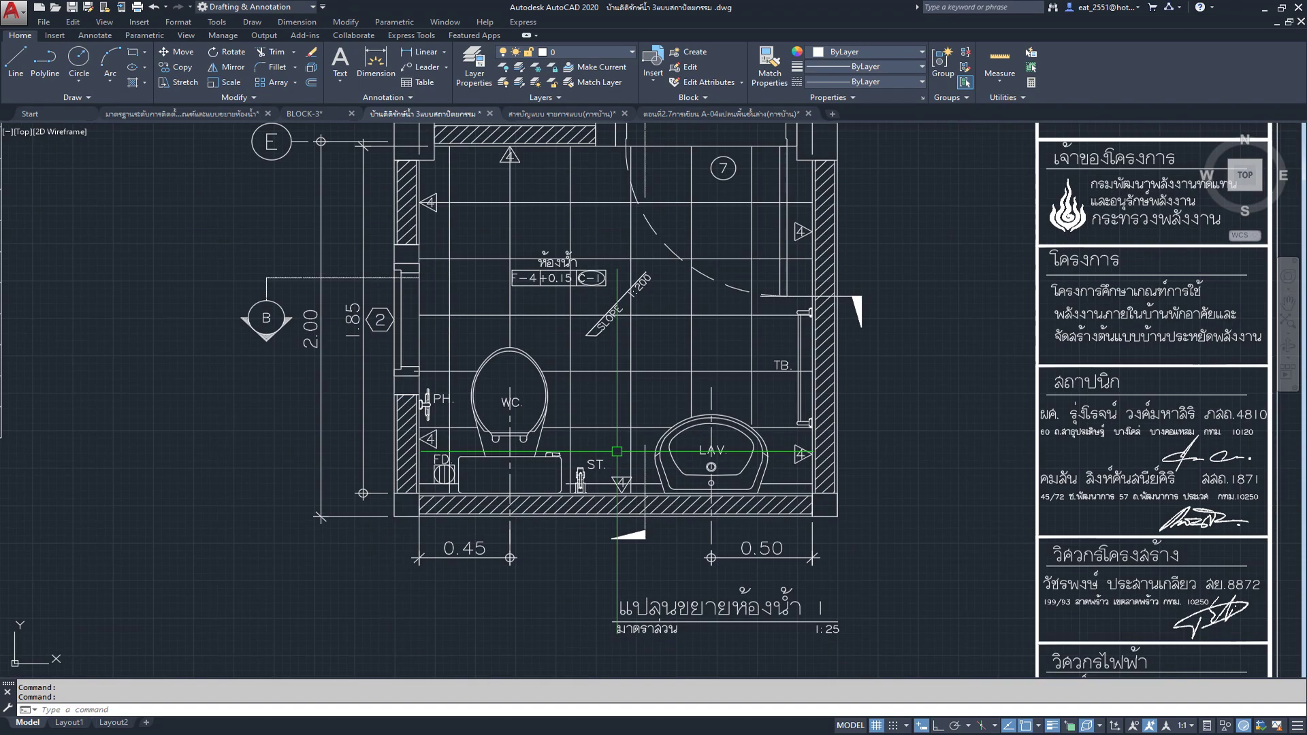
middle_drag(657, 379, 674, 390)
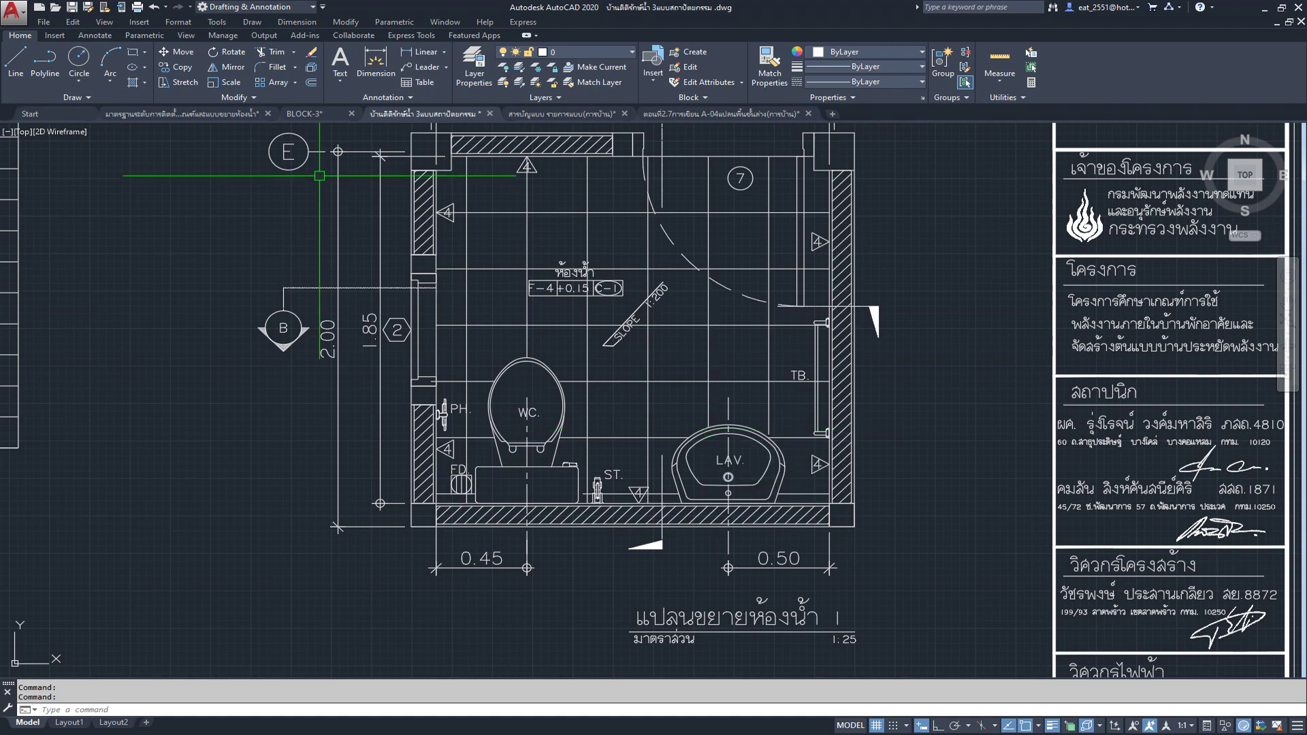
click(680, 114)
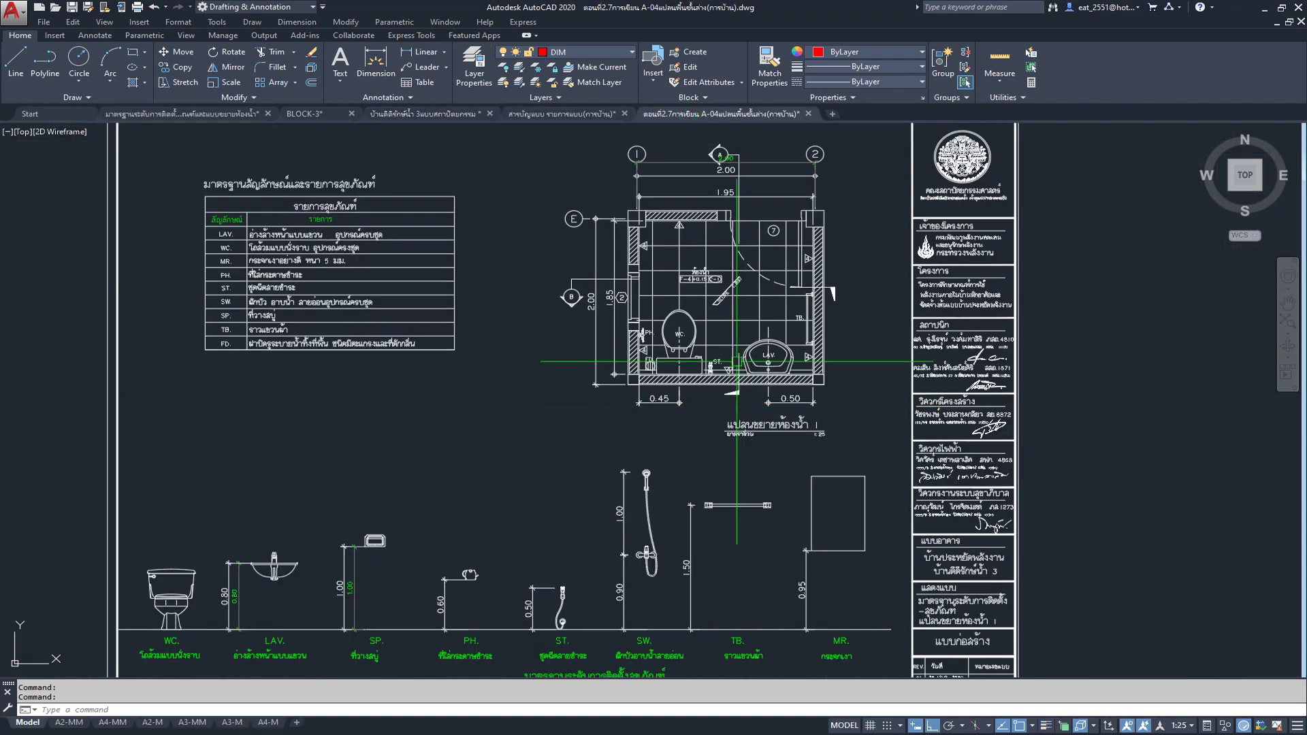
Step: Add a 0.60 linear height dimension from the floor line to the paper holder (PH)
scroll(640, 521, up, 3)
scroll(646, 504, up, 2)
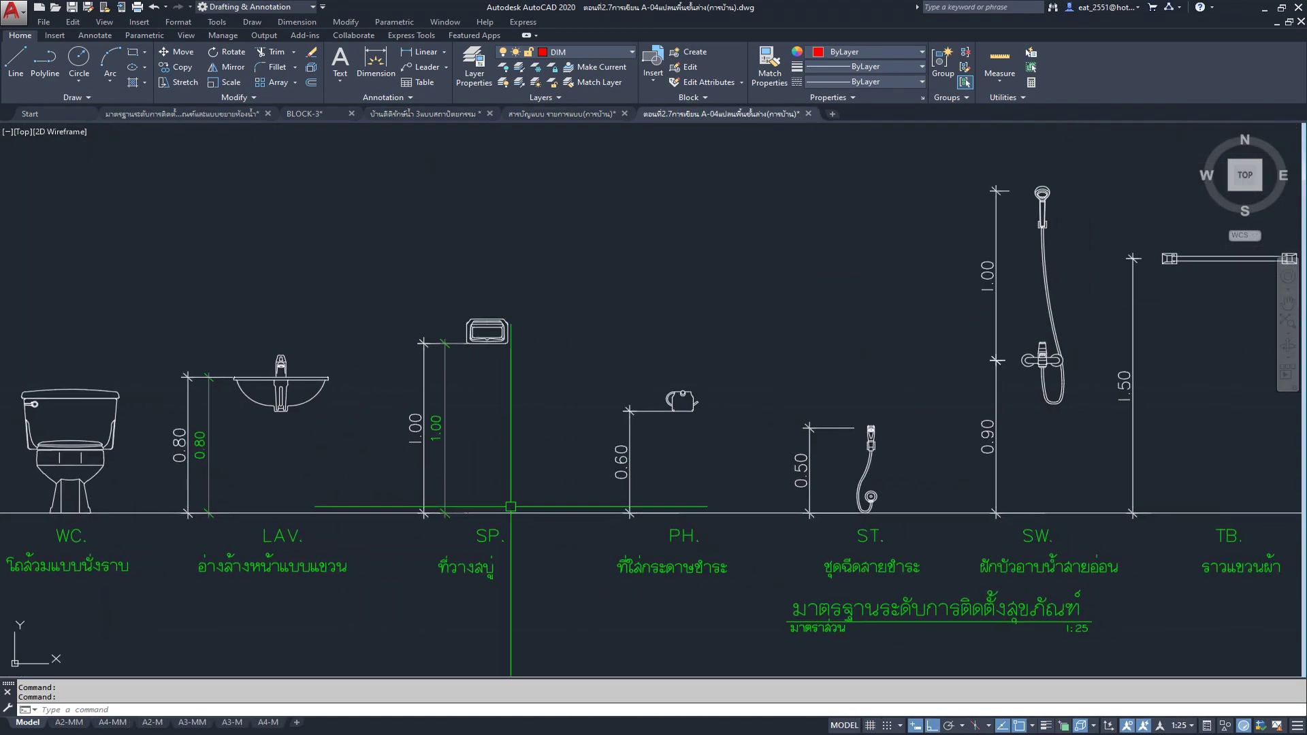
scroll(661, 472, up, 3)
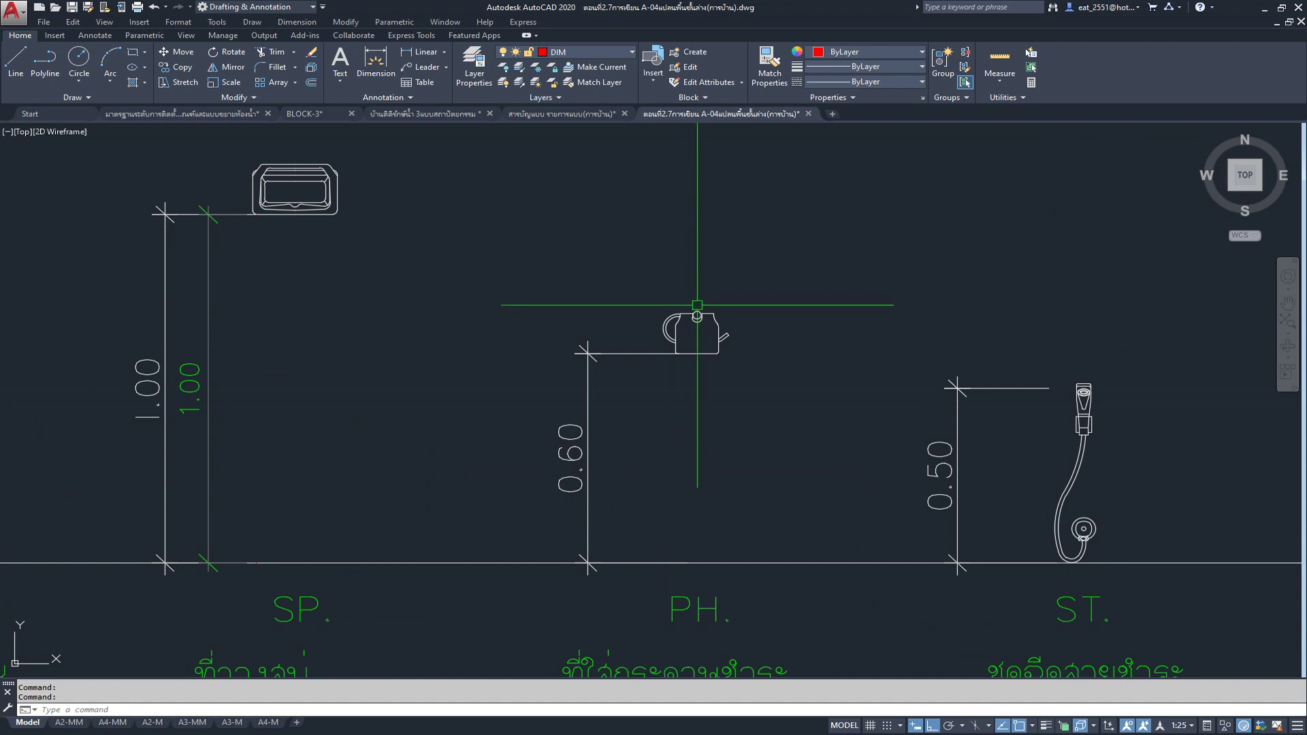
click(419, 60)
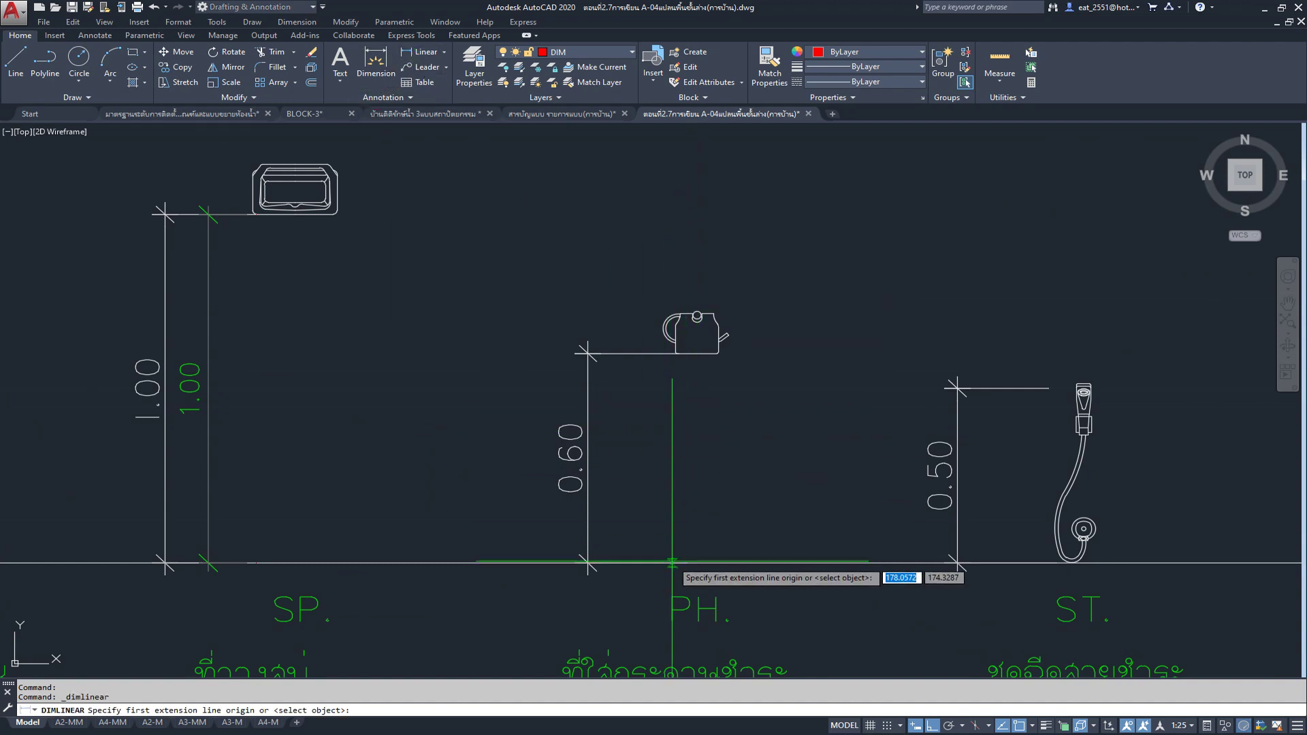
click(662, 562)
scroll(681, 367, up, 5)
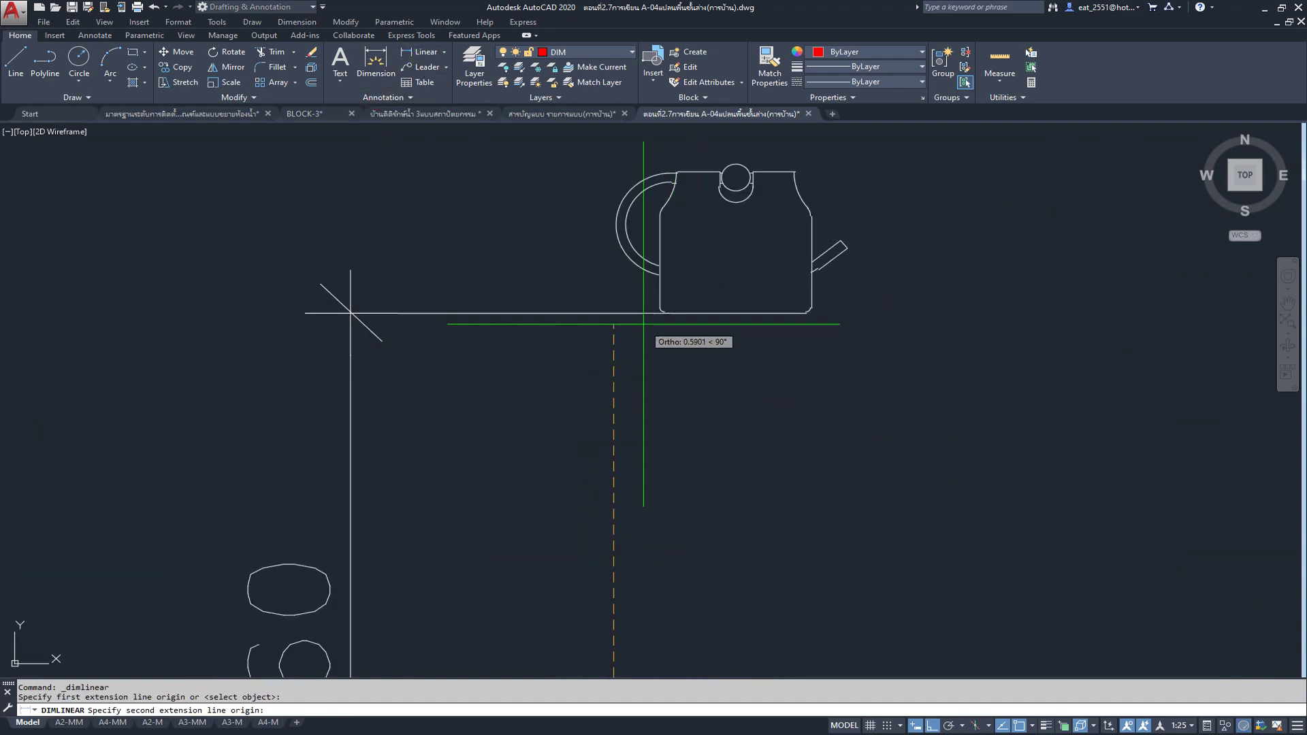
click(612, 313)
click(460, 323)
Step: Erase the duplicate 0.80 dimension with a window selection
scroll(597, 257, down, 5)
scroll(690, 430, down, 2)
scroll(690, 430, down, 2)
middle_drag(465, 442, 846, 466)
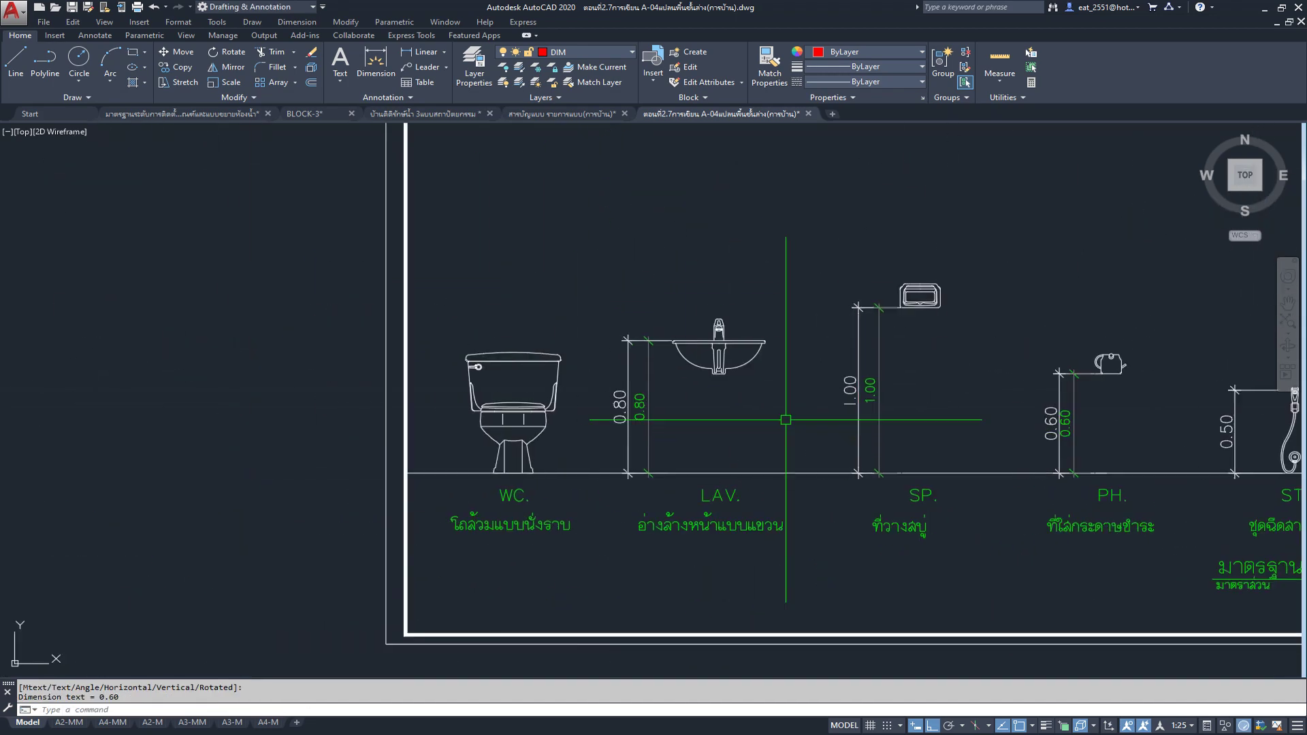
scroll(544, 381, up, 4)
click(726, 244)
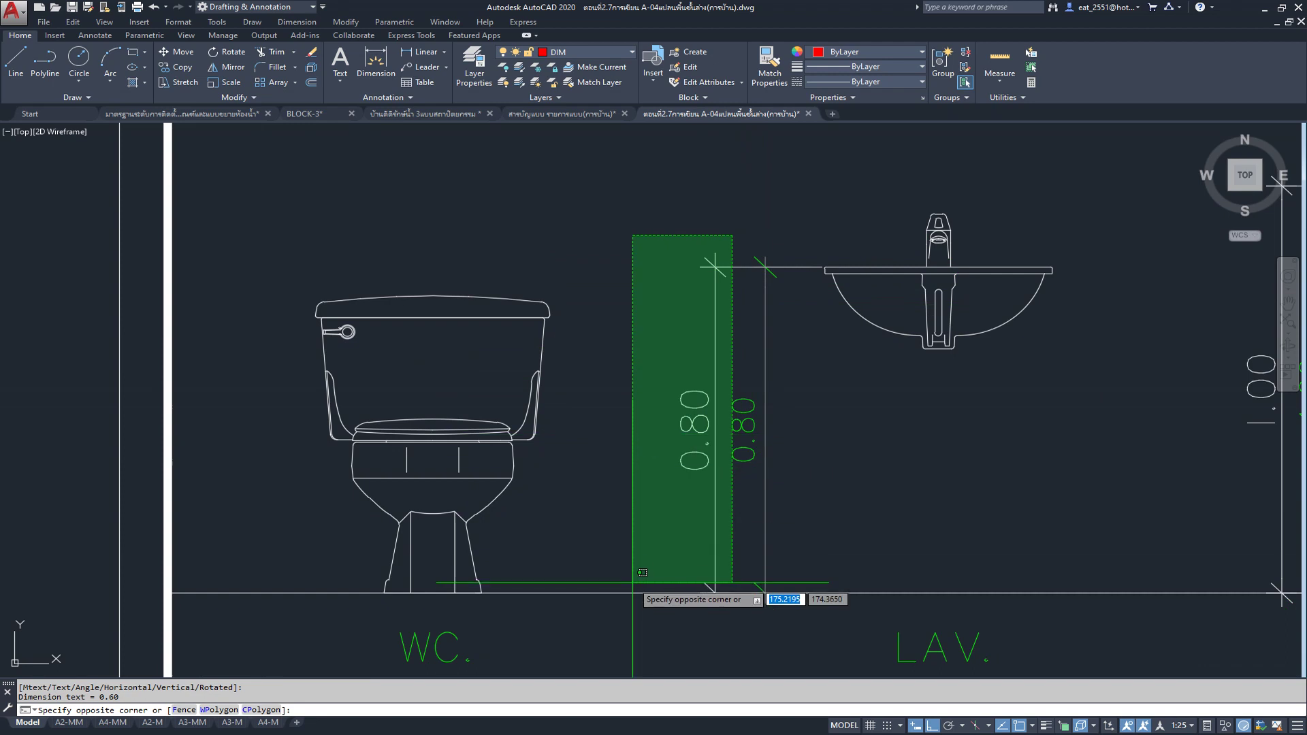
click(646, 533)
key(Delete)
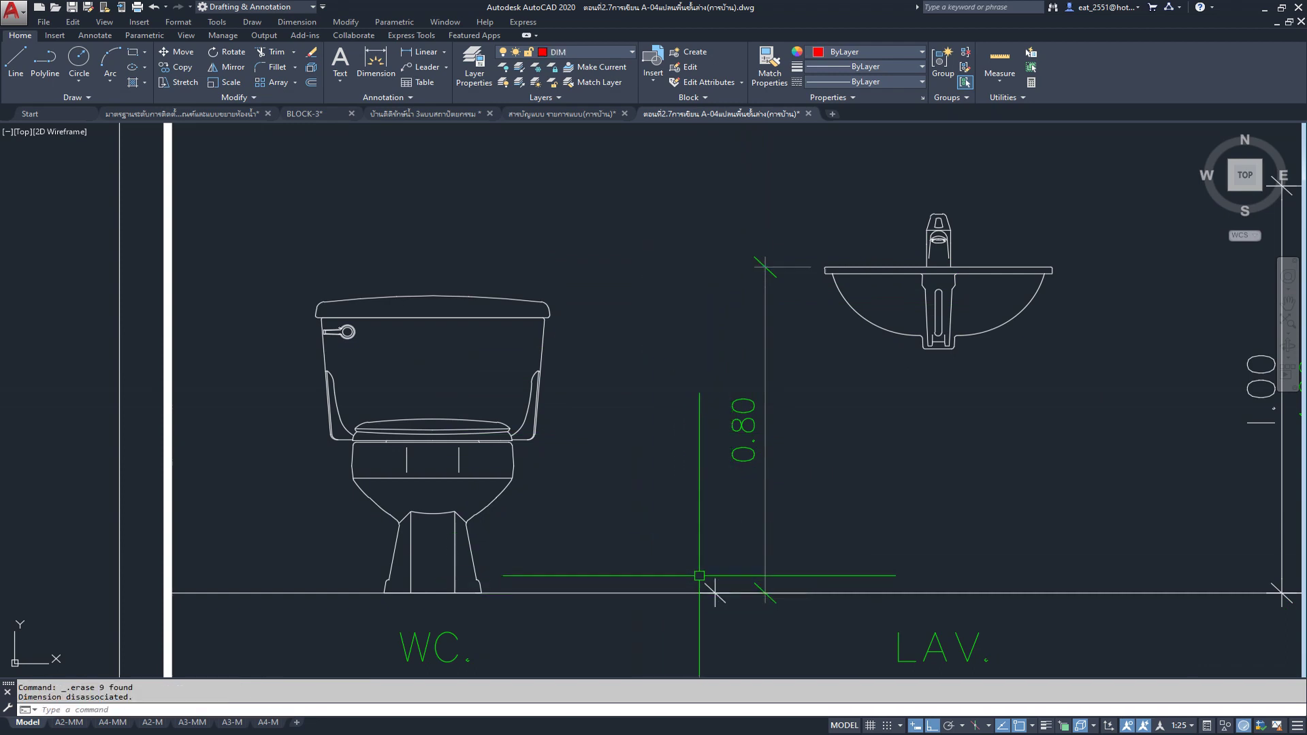
Step: Erase the next old dimension and the duplicate dimension at SP
click(656, 555)
click(687, 625)
scroll(687, 624, down, 4)
scroll(627, 432, up, 2)
scroll(721, 329, up, 4)
click(710, 327)
click(586, 499)
key(Delete)
Step: Delete the leftover dimension pieces near SP and the old PH dimension
scroll(601, 438, down, 4)
scroll(581, 392, up, 4)
scroll(580, 392, down, 4)
click(592, 379)
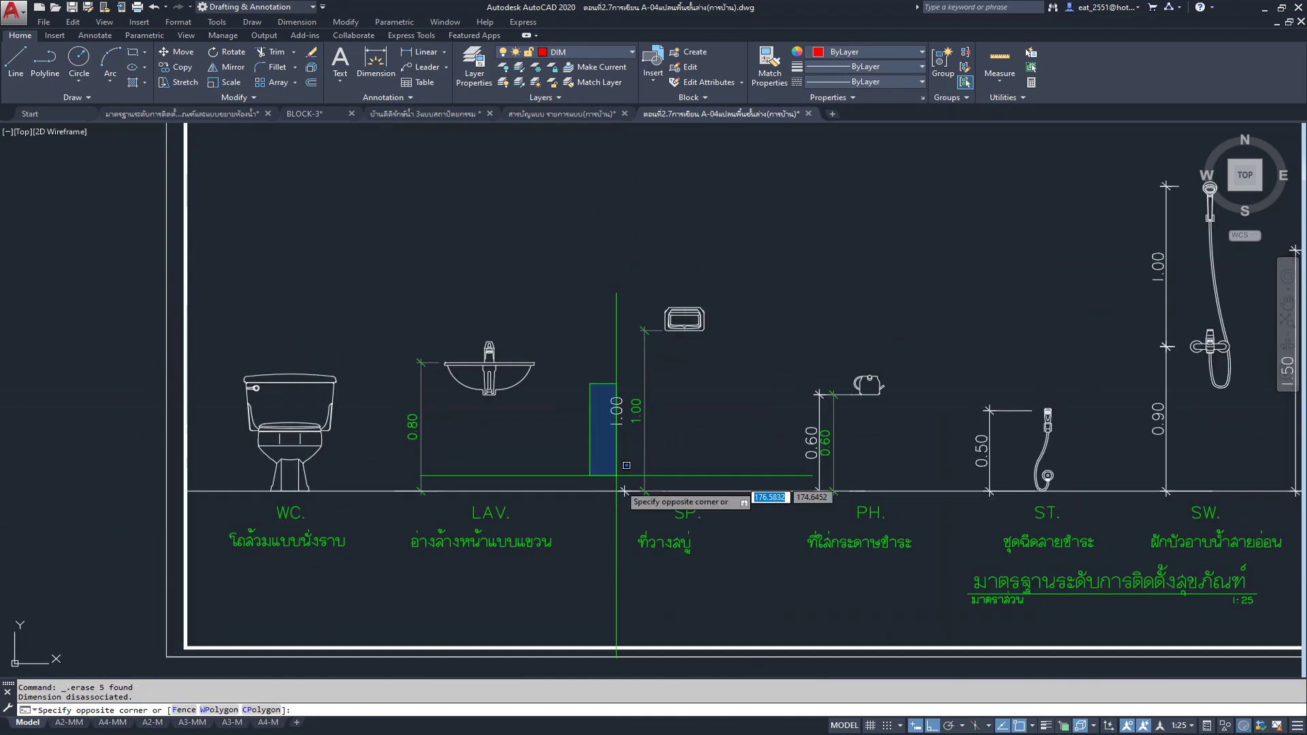
click(637, 520)
key(Delete)
scroll(622, 472, down, 1)
scroll(783, 419, up, 3)
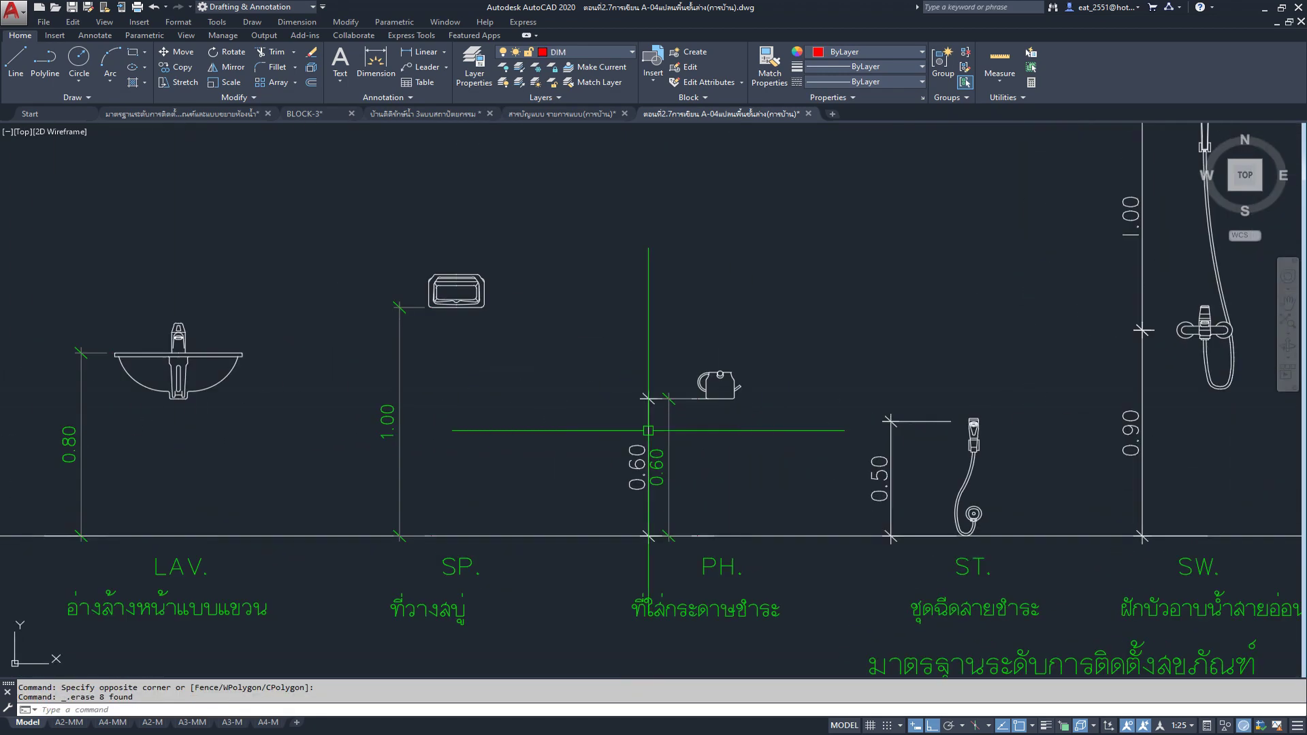
scroll(708, 392, up, 4)
click(691, 331)
click(584, 423)
key(Delete)
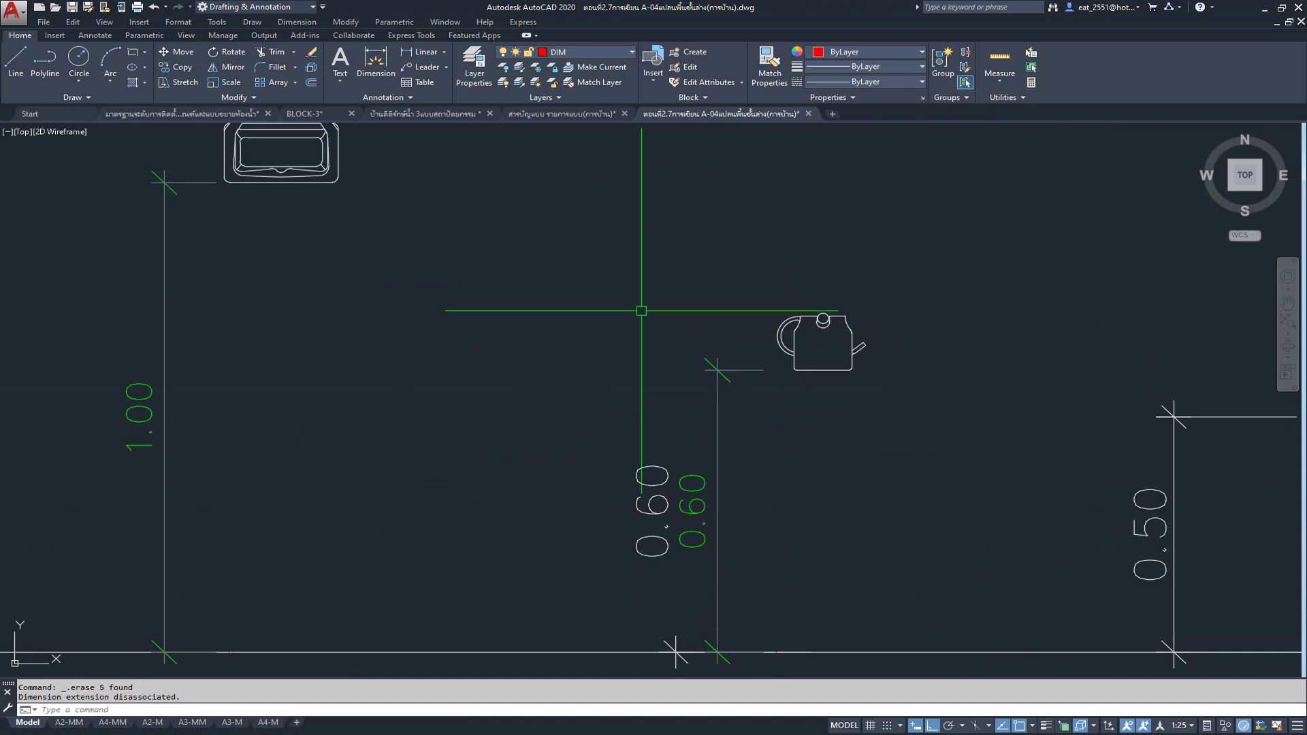
Step: Delete the white duplicate 0.60 dimension beside PH
scroll(636, 315, down, 3)
middle_drag(632, 466, 649, 454)
click(596, 366)
click(708, 524)
key(Delete)
scroll(503, 461, down, 3)
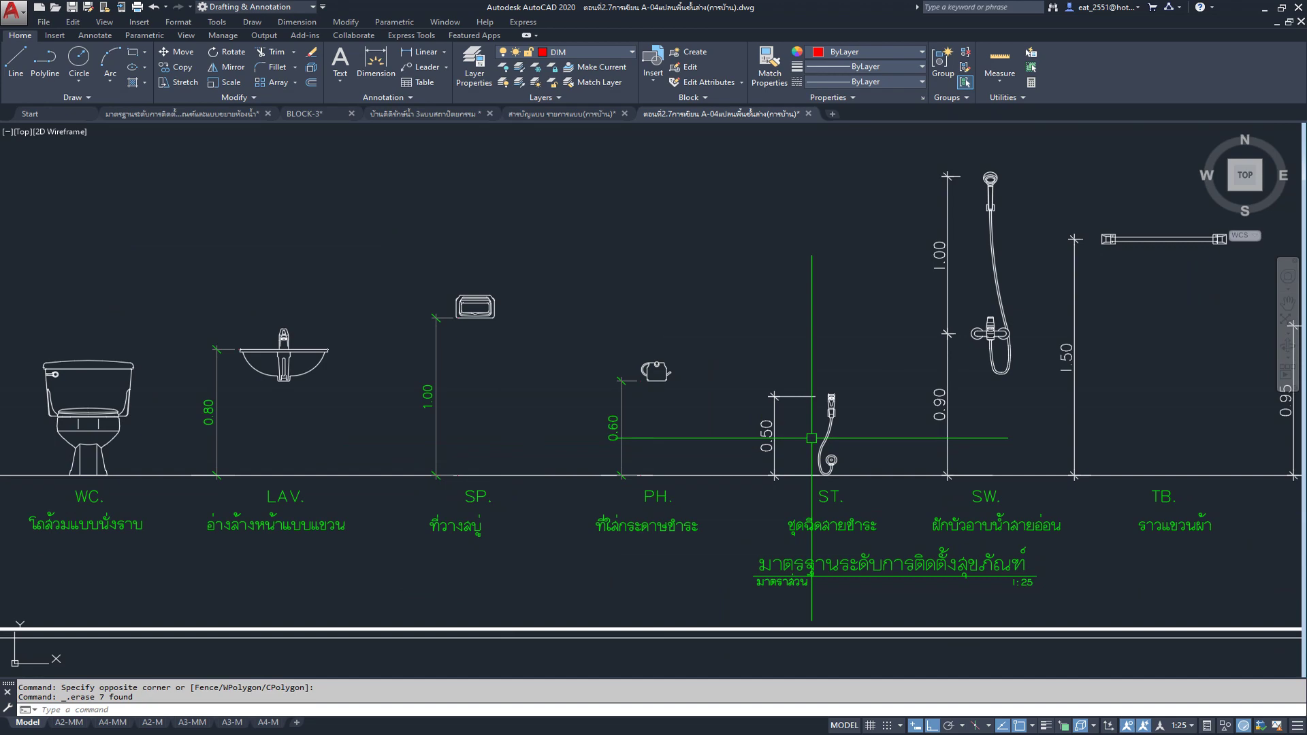
scroll(813, 451, up, 3)
click(767, 332)
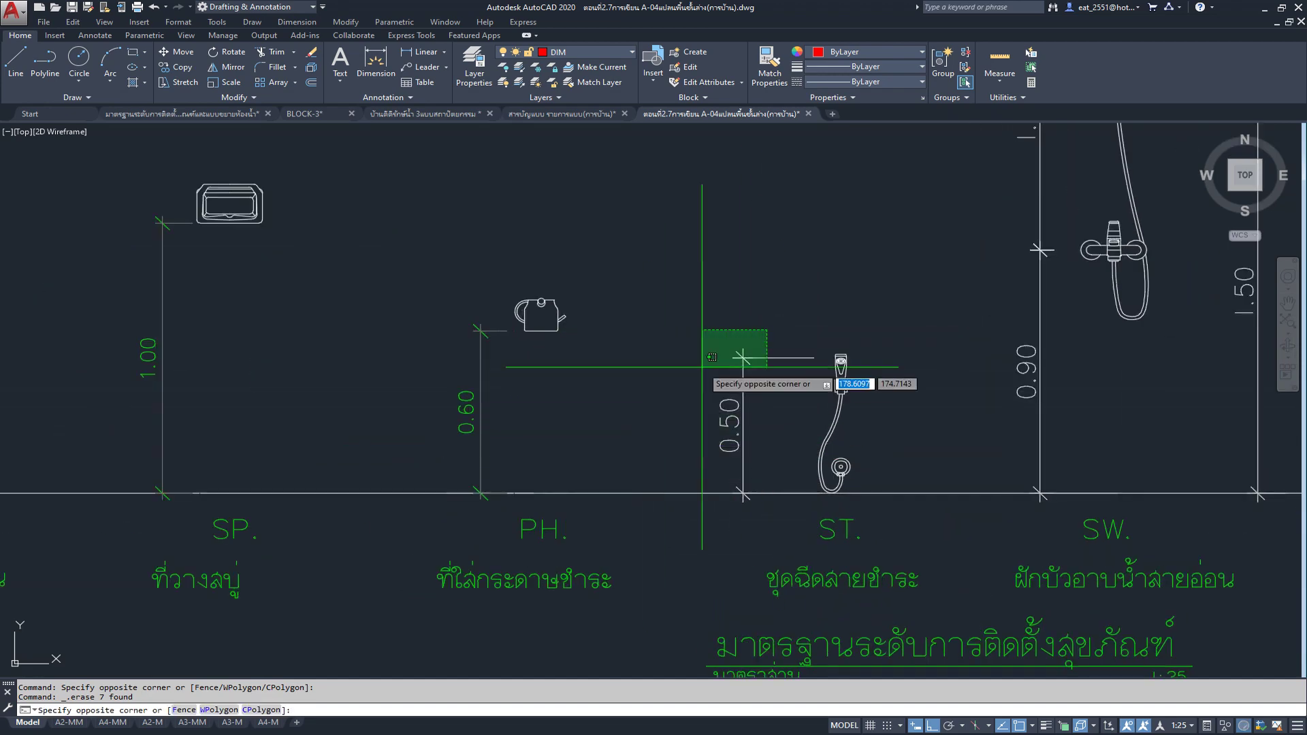
scroll(749, 409, up, 2)
Step: Add a 0.50 height dimension at the sprayer (ST), deleting the old 0.50 and leftover pieces
click(414, 58)
click(823, 336)
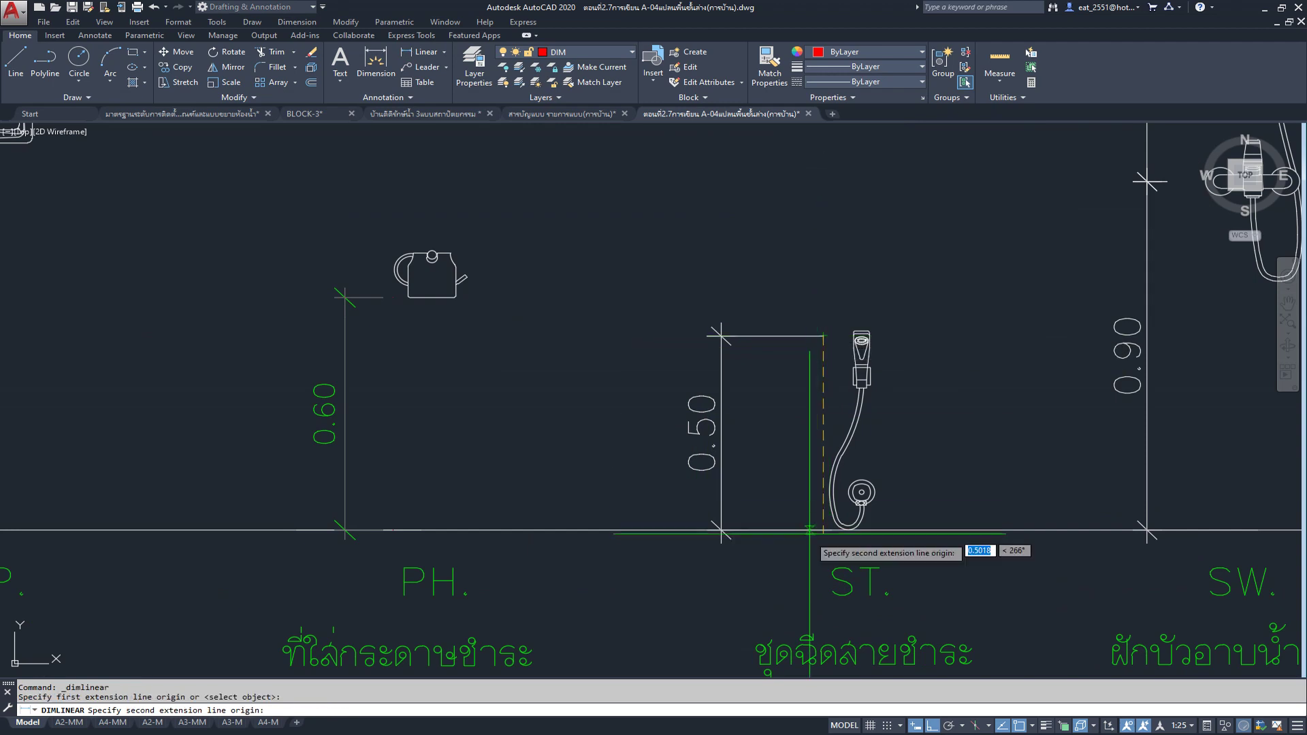
click(810, 528)
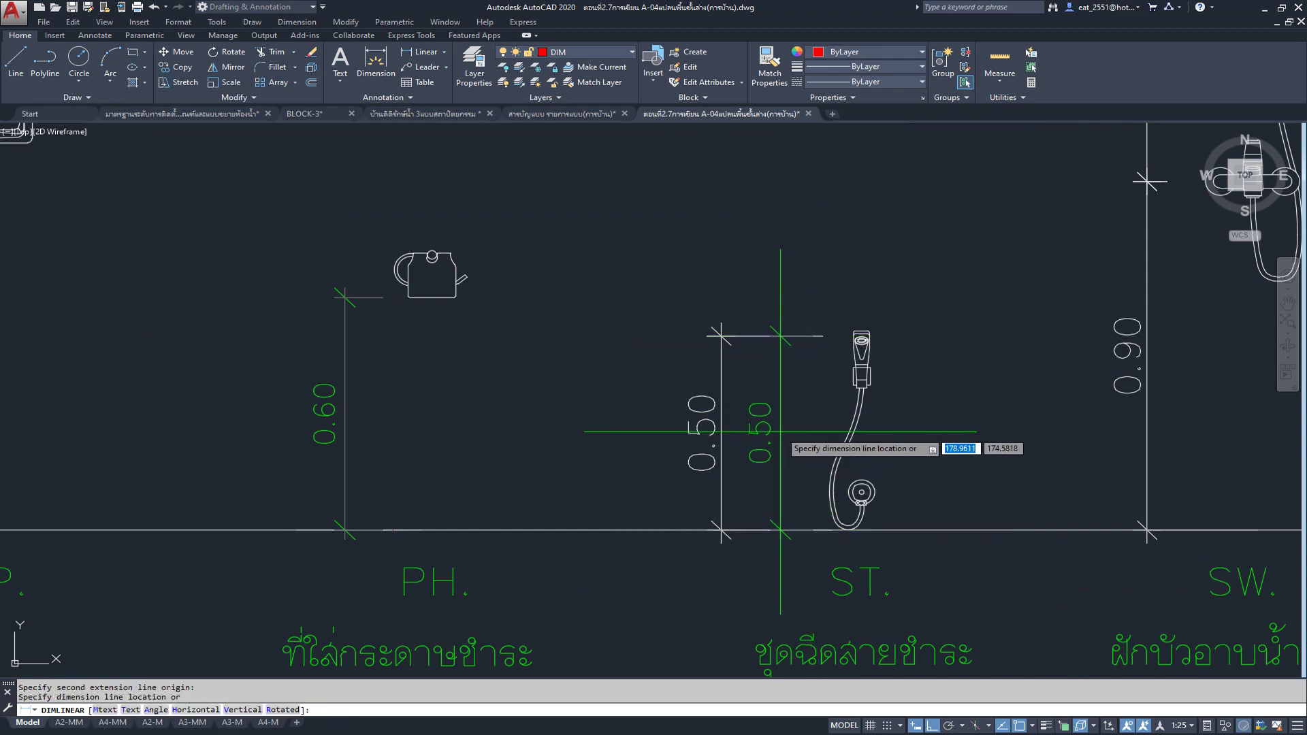
click(780, 431)
click(701, 422)
key(Delete)
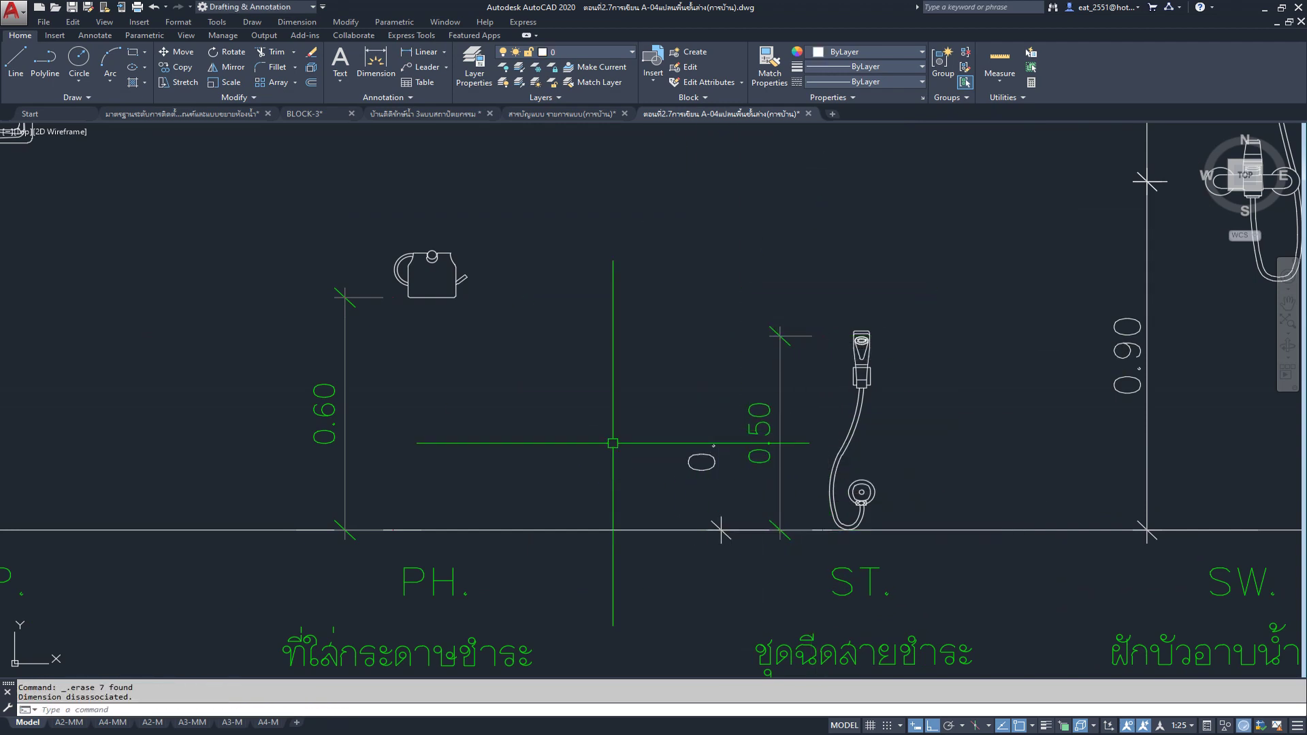
click(625, 386)
click(721, 531)
key(Delete)
Step: Set the sheet's annotation scale to 1:20
scroll(599, 530, down, 3)
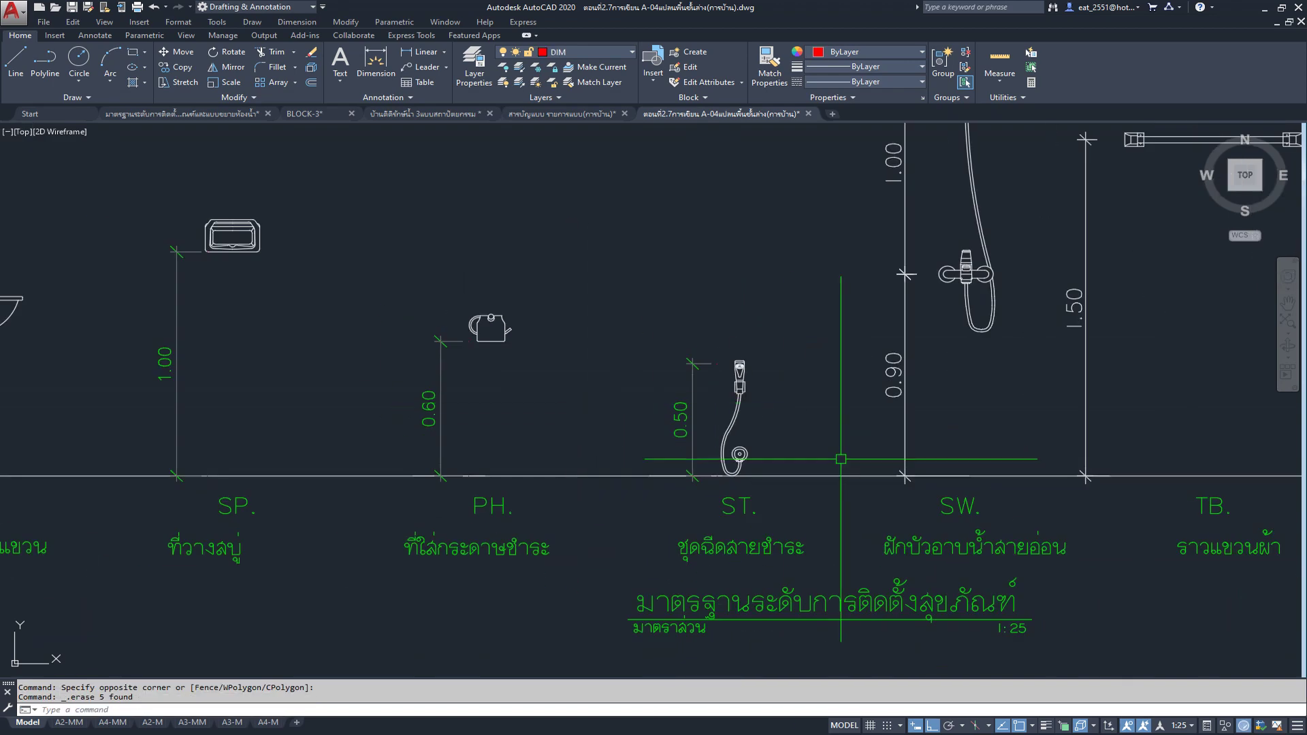
scroll(477, 476, down, 1)
scroll(402, 476, up, 1)
scroll(659, 510, down, 2)
scroll(659, 510, up, 1)
scroll(854, 482, down, 1)
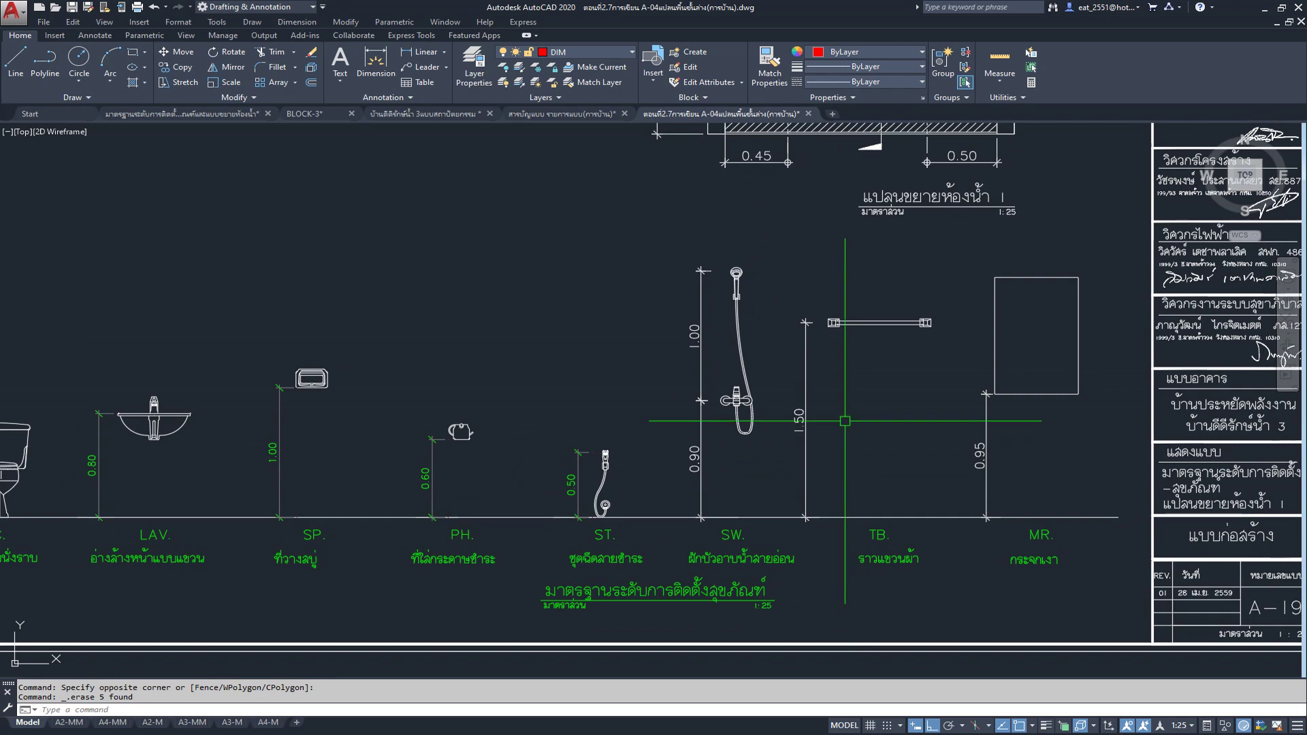
scroll(845, 423, down, 1)
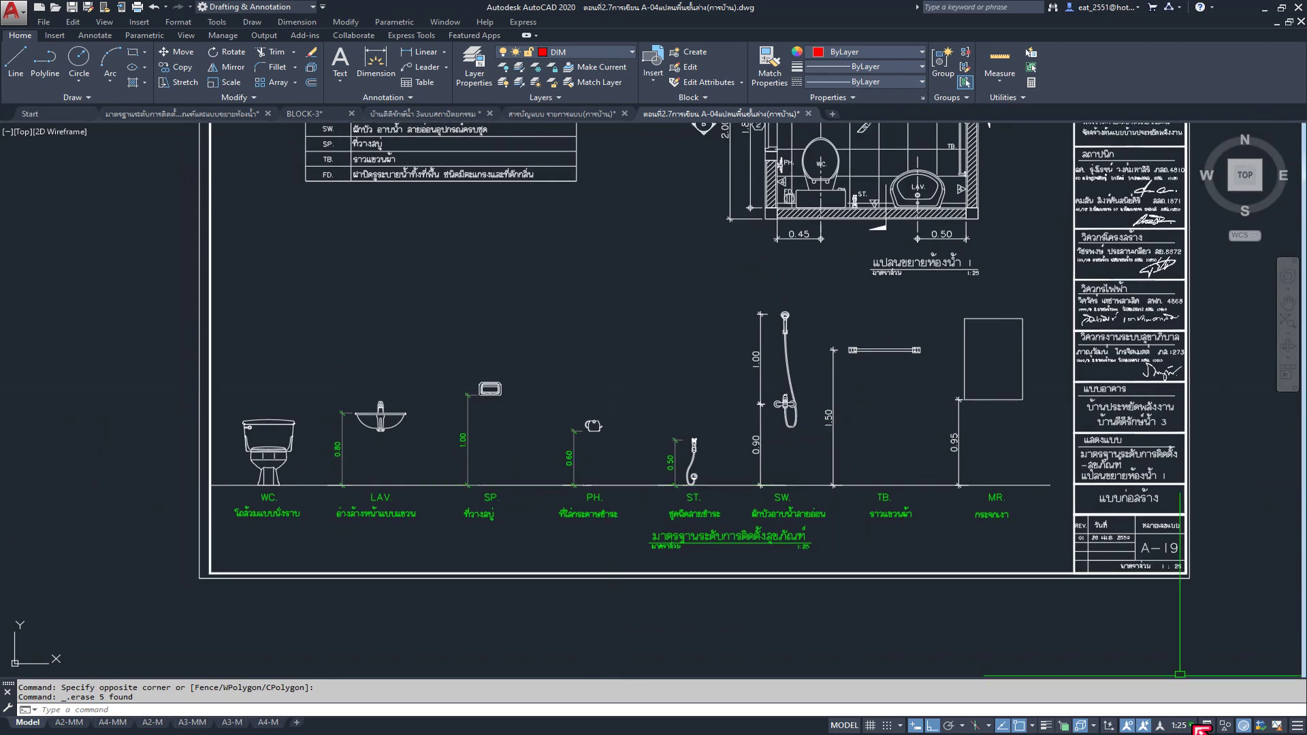
click(1202, 730)
click(1202, 493)
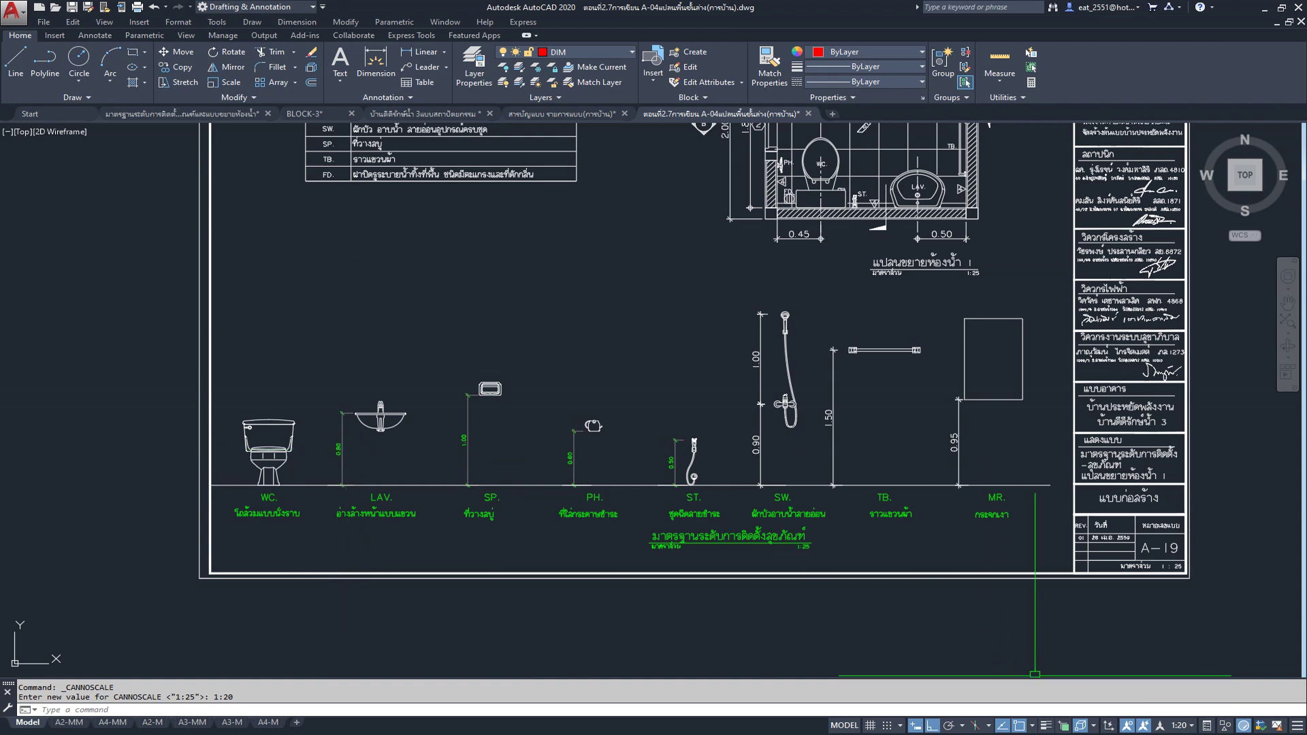
click(1201, 730)
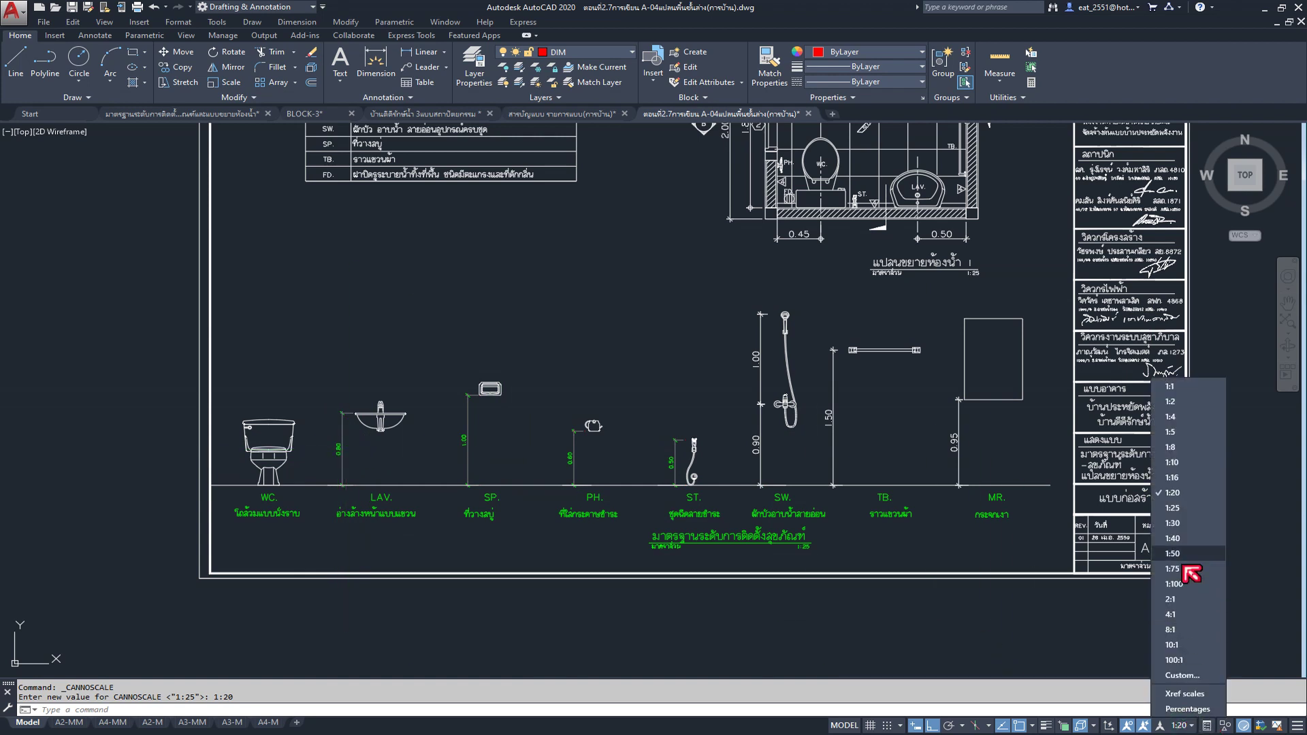
click(1198, 511)
mouse_move(400, 539)
middle_down()
mouse_move(546, 583)
mouse_move(494, 680)
middle_up()
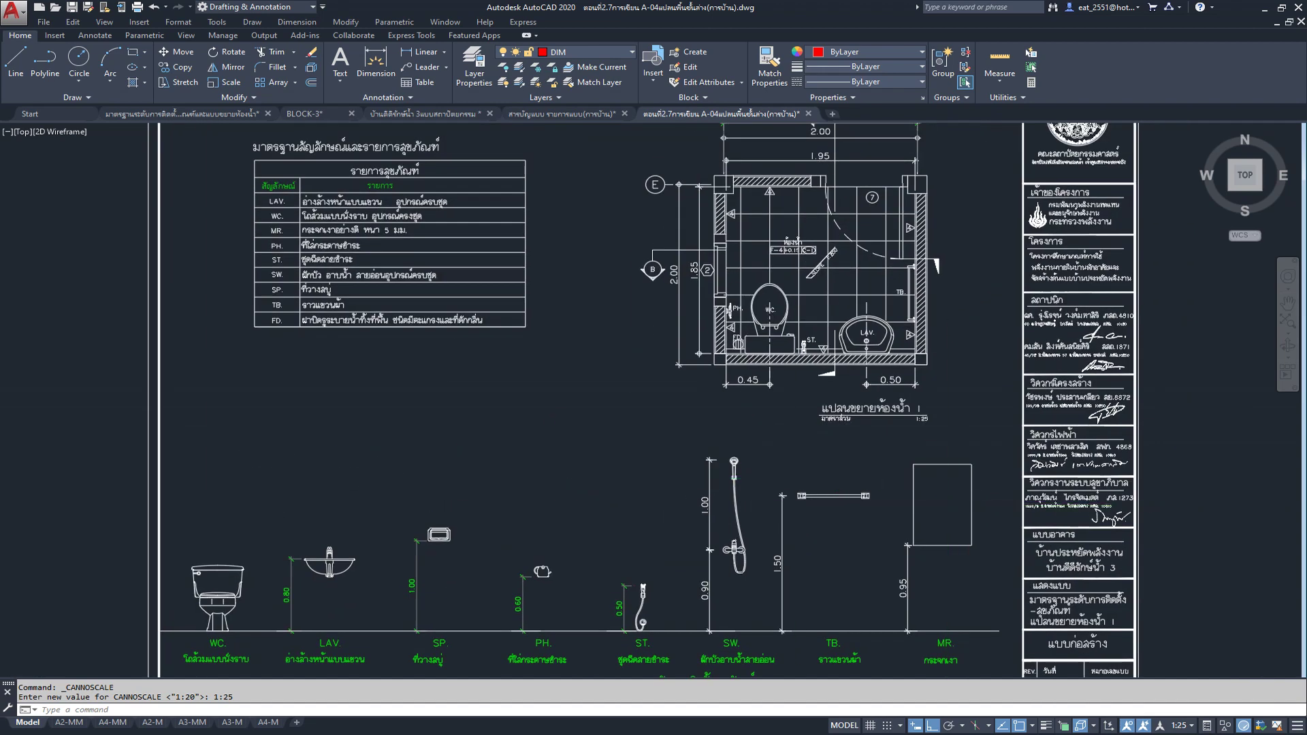
scroll(964, 505, up, 4)
middle_drag(964, 505, 756, 463)
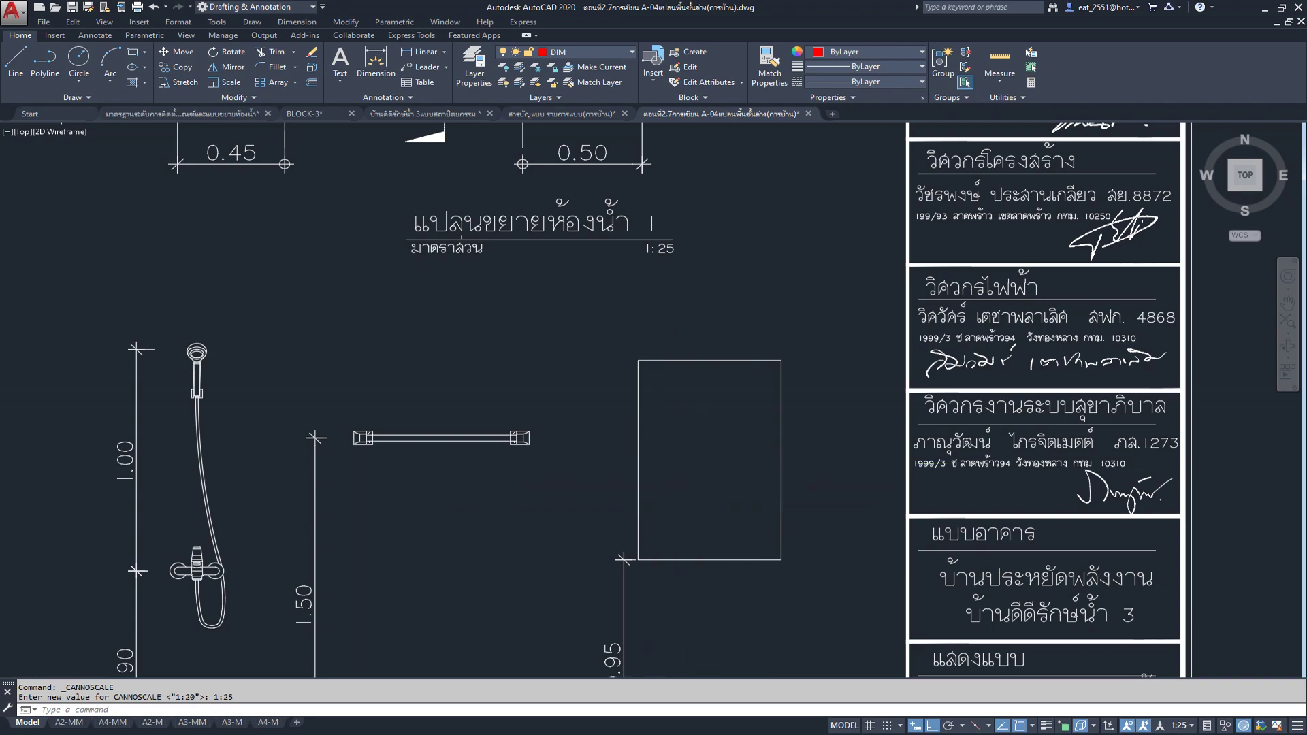
Step: Select the three diagonal glass lines on a sliding-door pane
scroll(687, 490, down, 6)
scroll(699, 478, down, 3)
scroll(699, 478, up, 3)
scroll(699, 478, down, 3)
scroll(699, 475, down, 5)
middle_drag(1085, 454, 732, 408)
scroll(735, 395, up, 4)
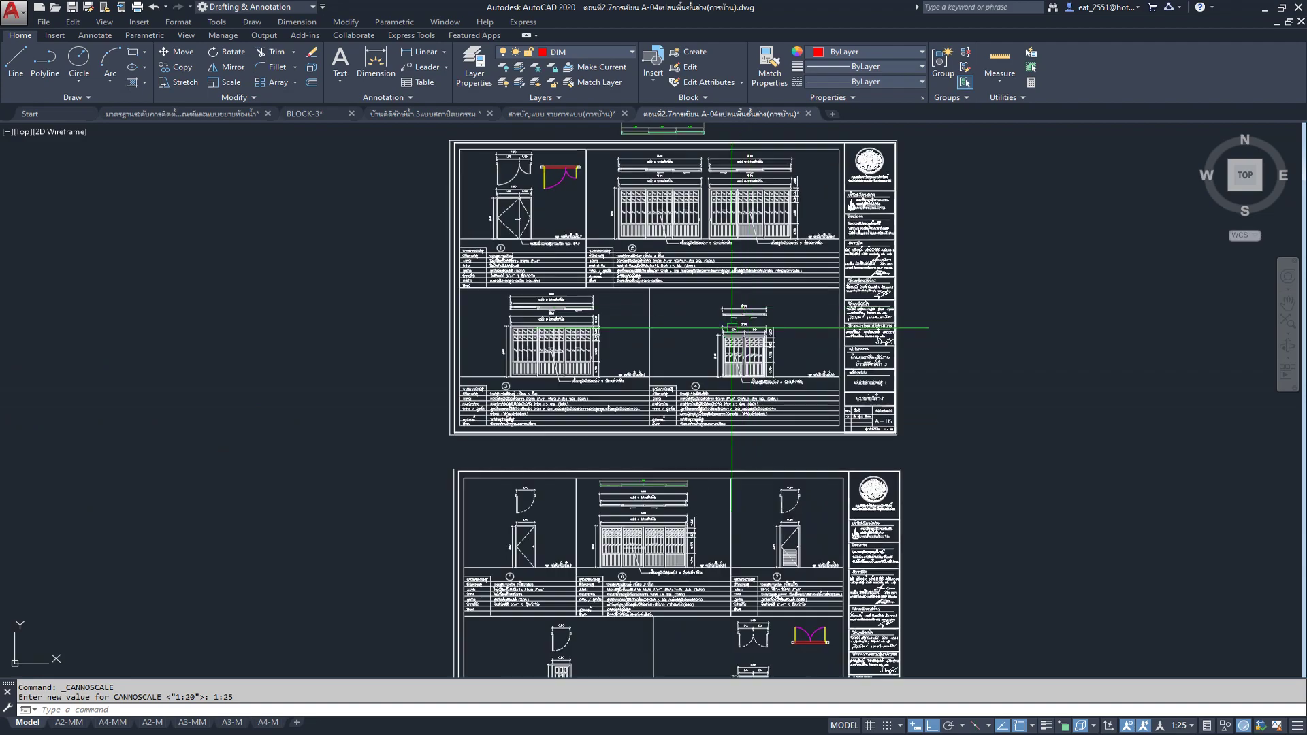
scroll(748, 368, up, 4)
scroll(753, 359, down, 3)
middle_drag(749, 654, 717, 231)
scroll(717, 270, up, 3)
scroll(718, 271, up, 4)
scroll(717, 271, down, 4)
scroll(717, 271, down, 4)
scroll(876, 209, up, 3)
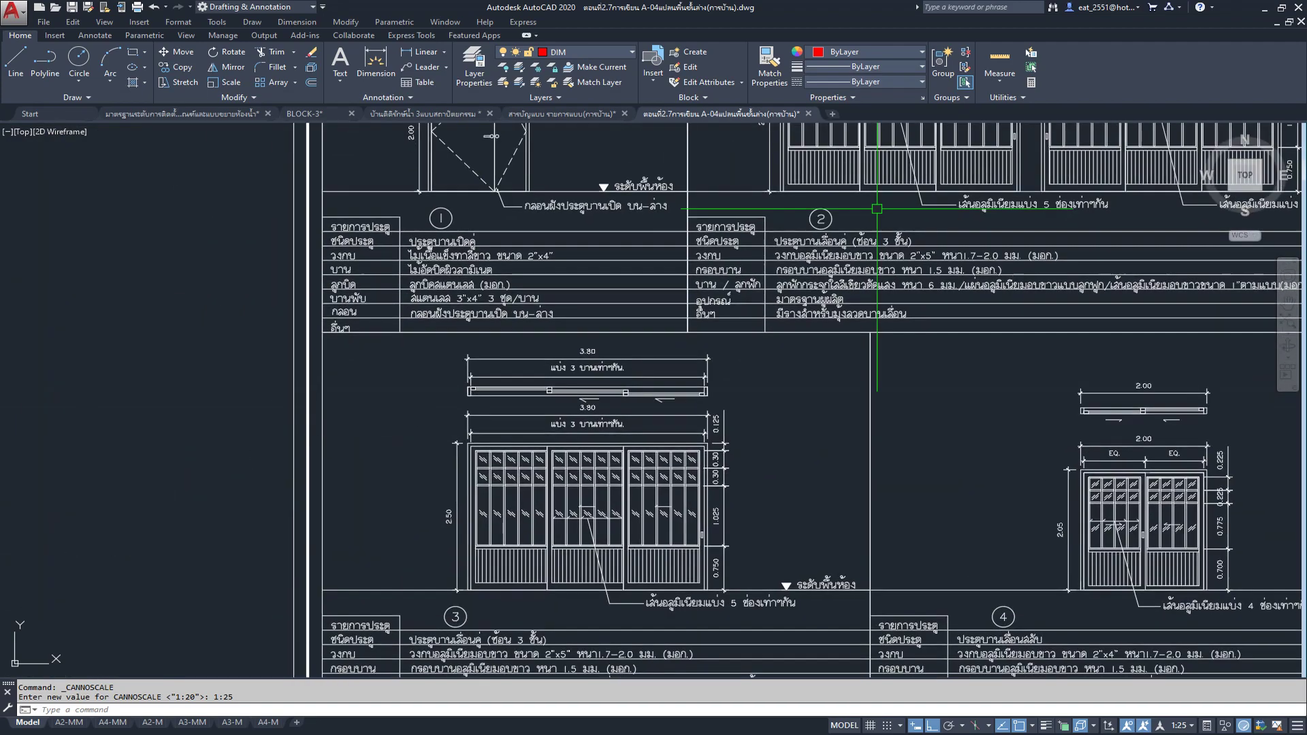
scroll(974, 381, up, 3)
scroll(977, 503, up, 3)
scroll(791, 408, up, 3)
click(861, 344)
click(714, 423)
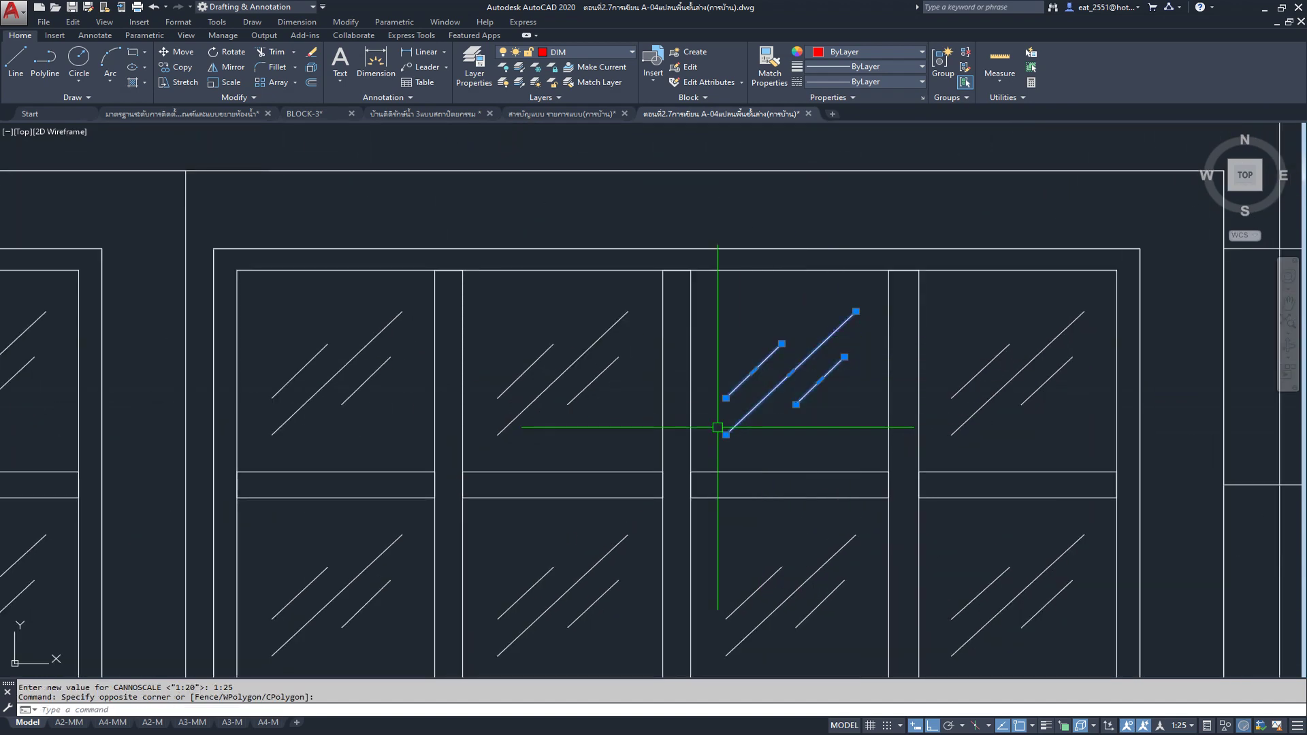
Step: Copy the glass lines into the MR mirror with Ortho turned off
click(176, 68)
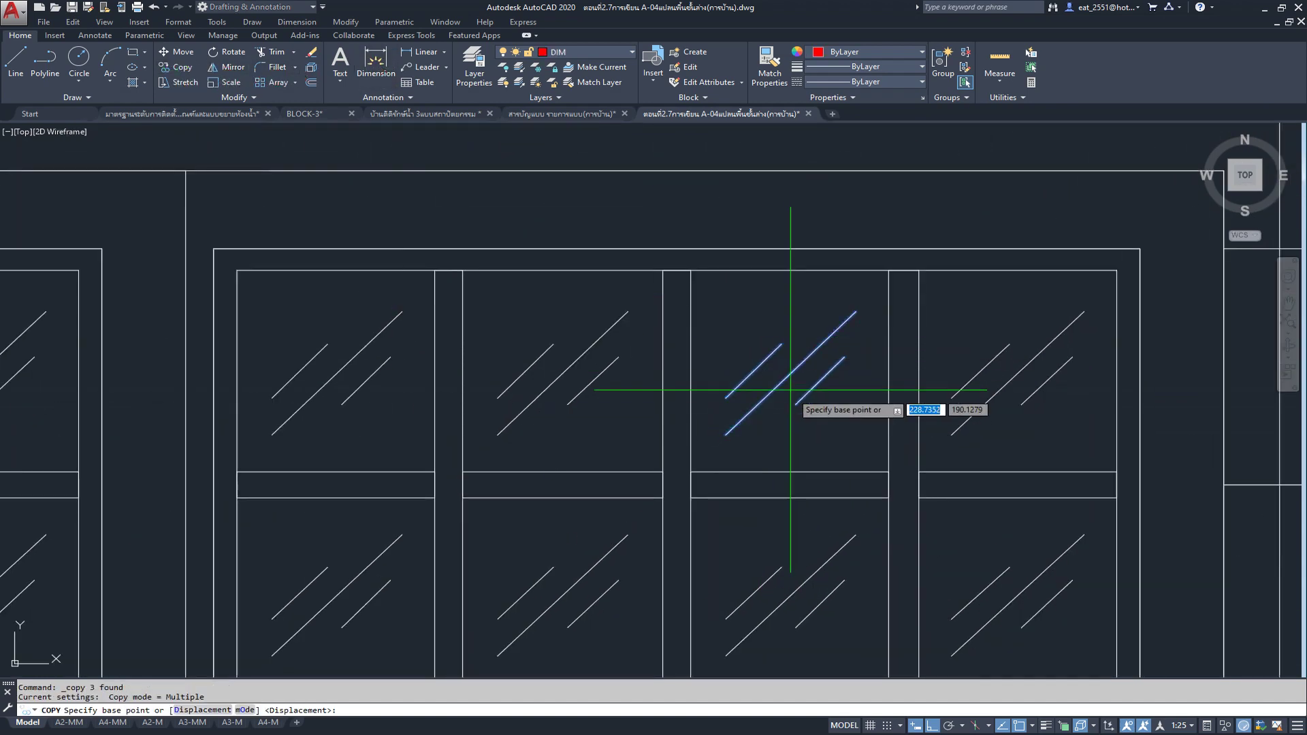
click(791, 373)
scroll(812, 362, down, 5)
scroll(812, 362, down, 5)
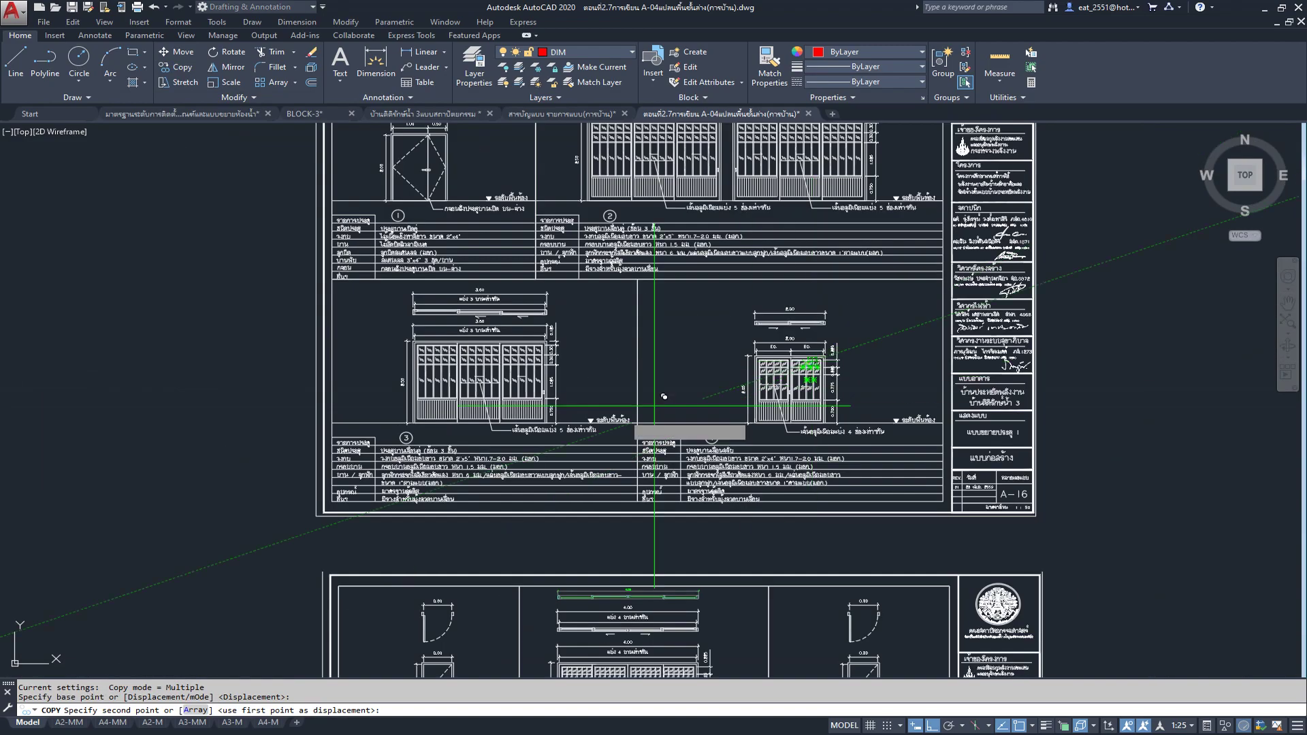
scroll(896, 461, down, 3)
middle_drag(540, 536, 1017, 414)
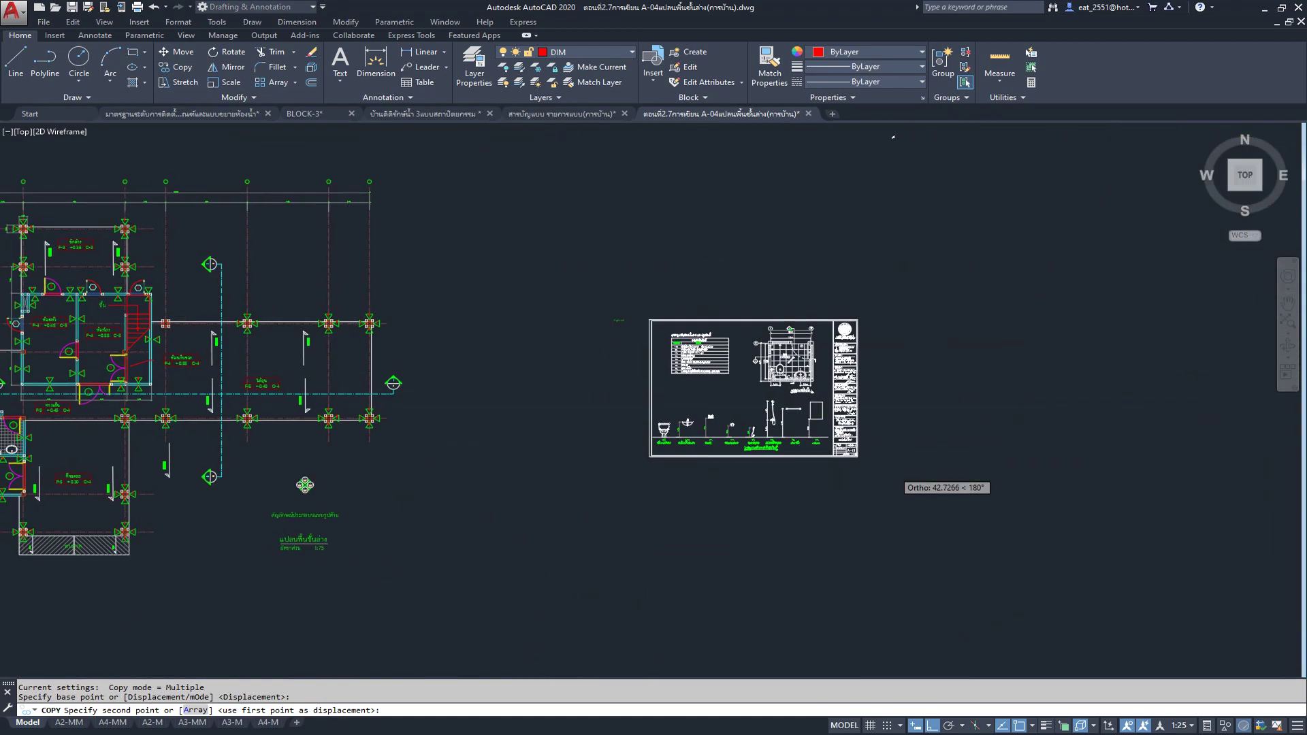
scroll(895, 469, up, 4)
key(F8)
scroll(680, 314, up, 6)
scroll(731, 354, up, 3)
click(747, 381)
Step: Scale the three glass lines in the mirror by a factor of 2 about their middle
key(Escape)
click(221, 87)
click(801, 330)
click(752, 373)
key(Return)
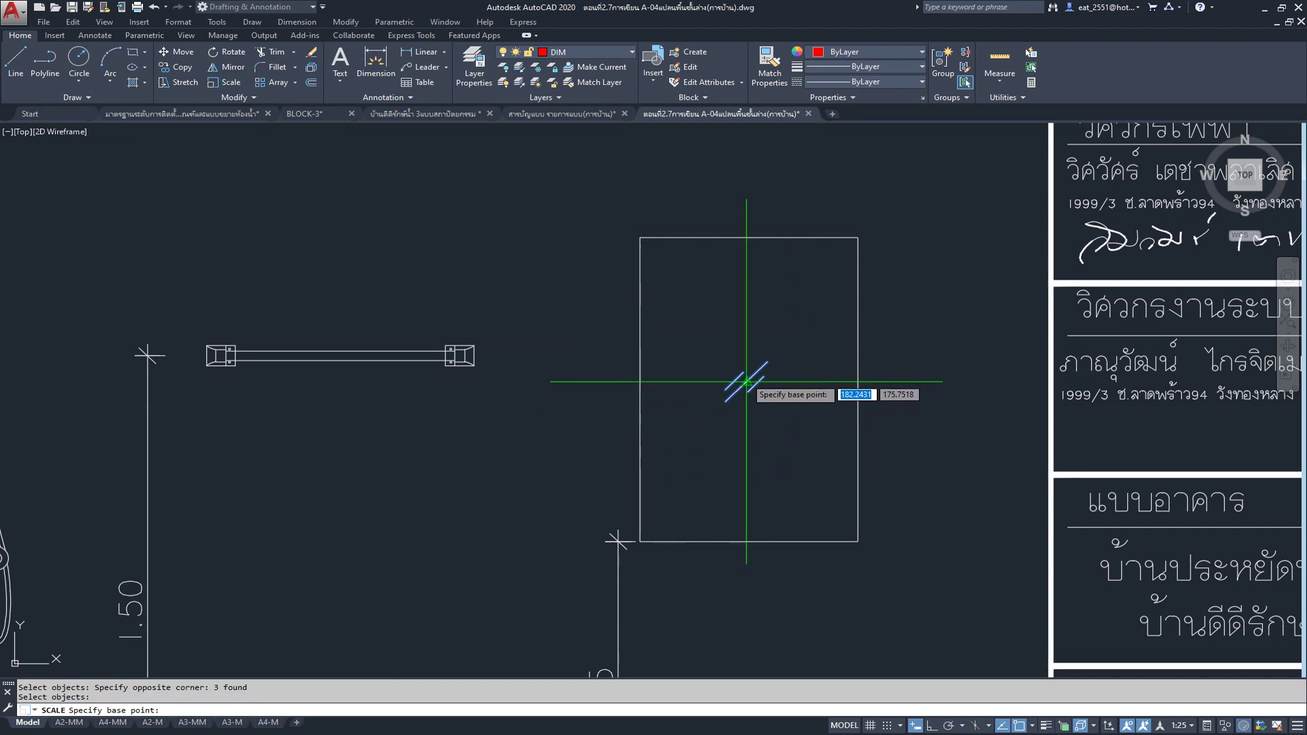
click(747, 381)
key(Return)
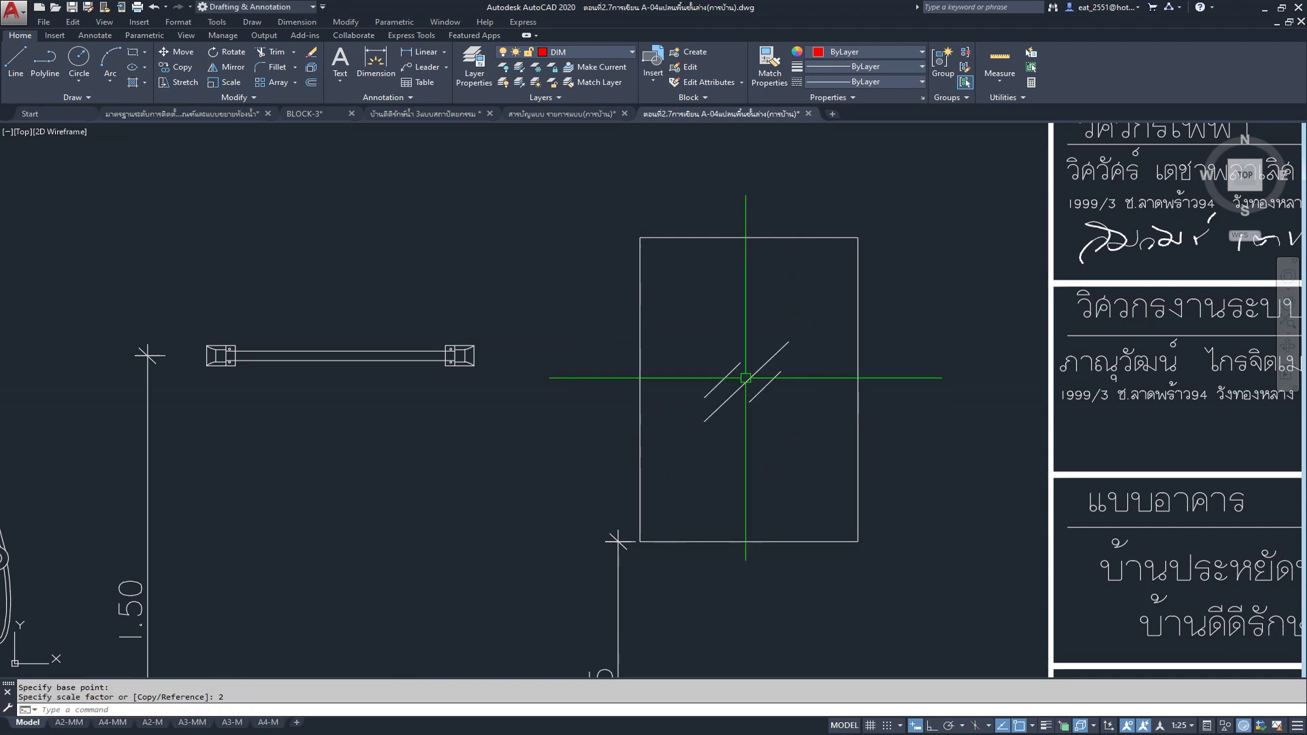
Step: Start an offset with a distance of 0.02
middle_drag(769, 385, 751, 389)
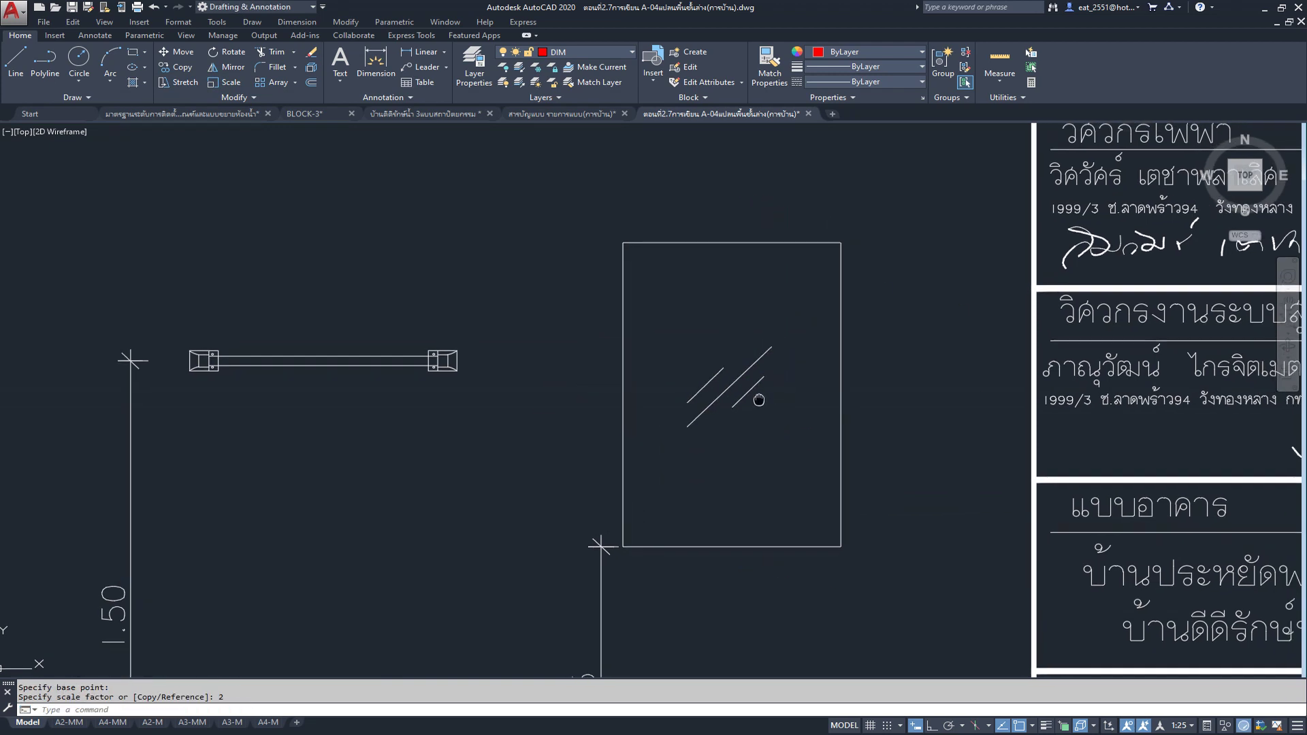
click(311, 81)
key(Return)
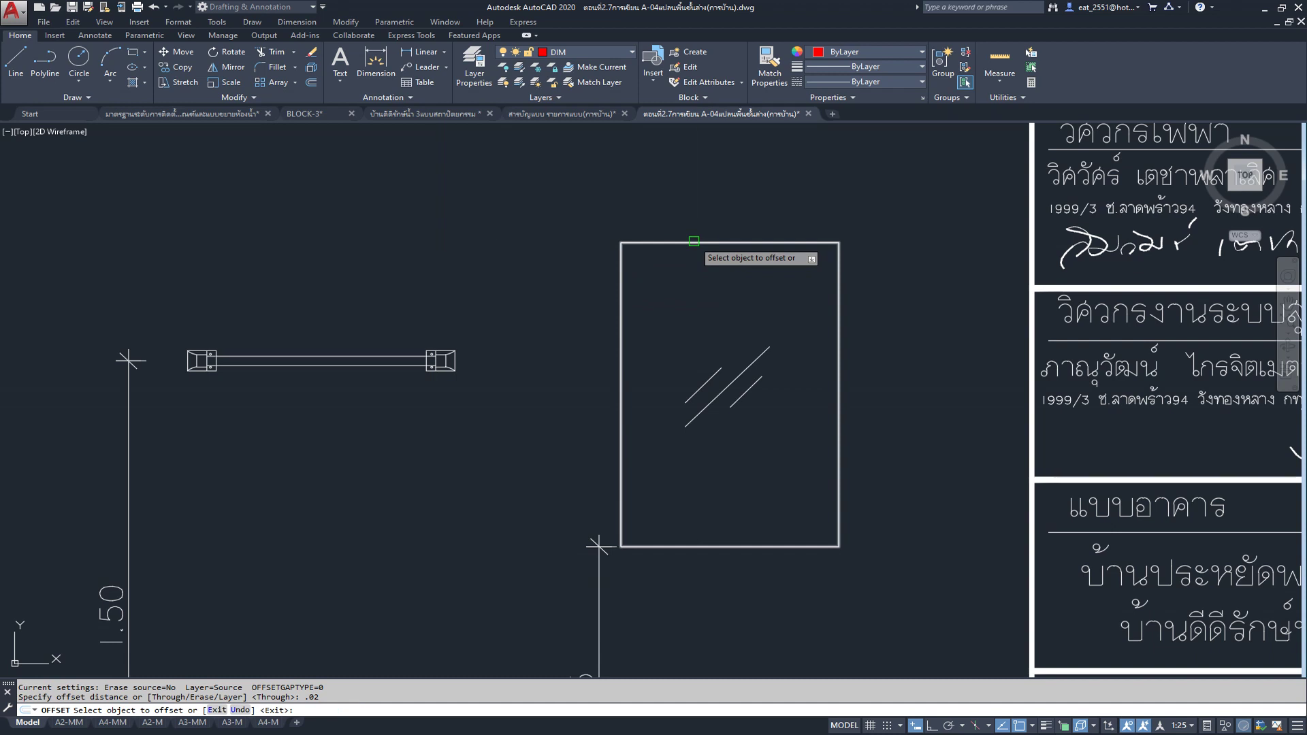
Step: Offset the mirror rectangle inward and draw the first diagonal line from outer to inner corner
click(693, 241)
click(693, 282)
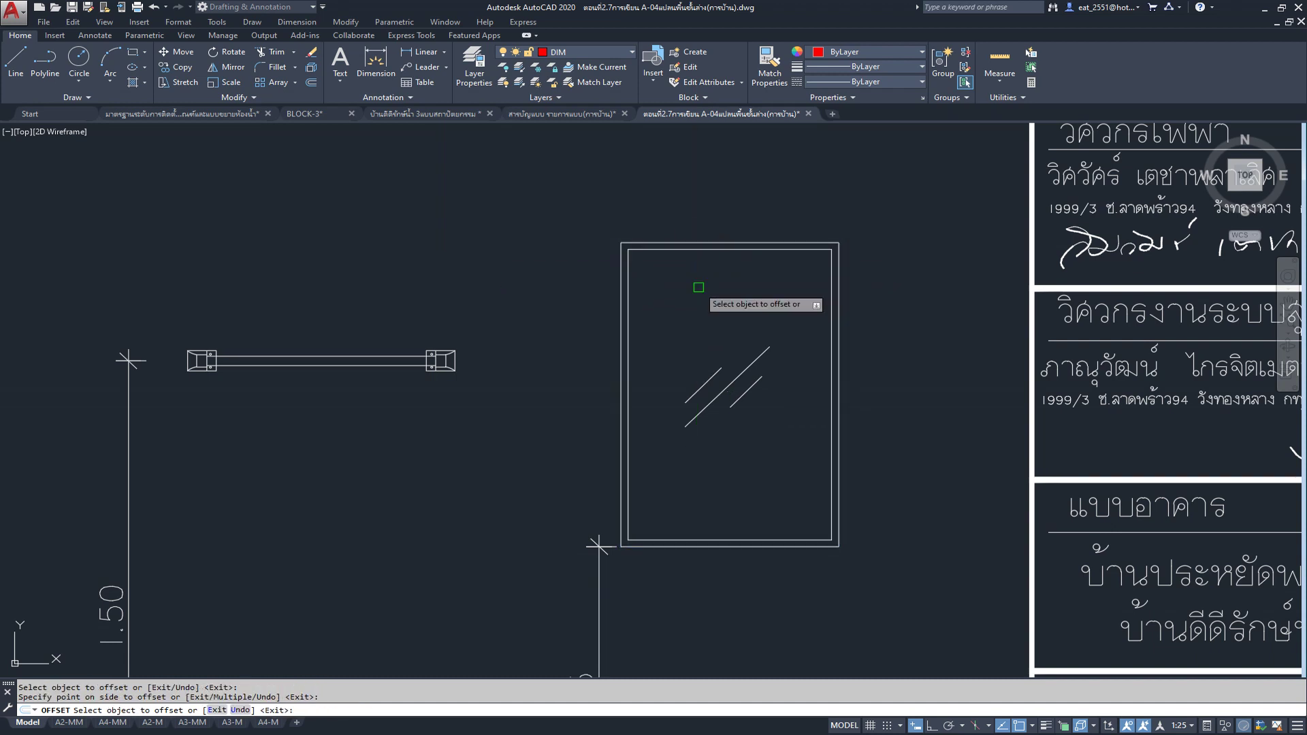
click(20, 60)
scroll(627, 262, up, 5)
scroll(565, 242, up, 4)
scroll(569, 259, up, 1)
click(565, 267)
click(628, 328)
key(Escape)
Step: Draw the remaining three diagonal lines joining the mirror's outer and inner corners
key(Return)
scroll(519, 292, down, 4)
middle_drag(1057, 307, 594, 317)
click(779, 318)
scroll(793, 293, up, 2)
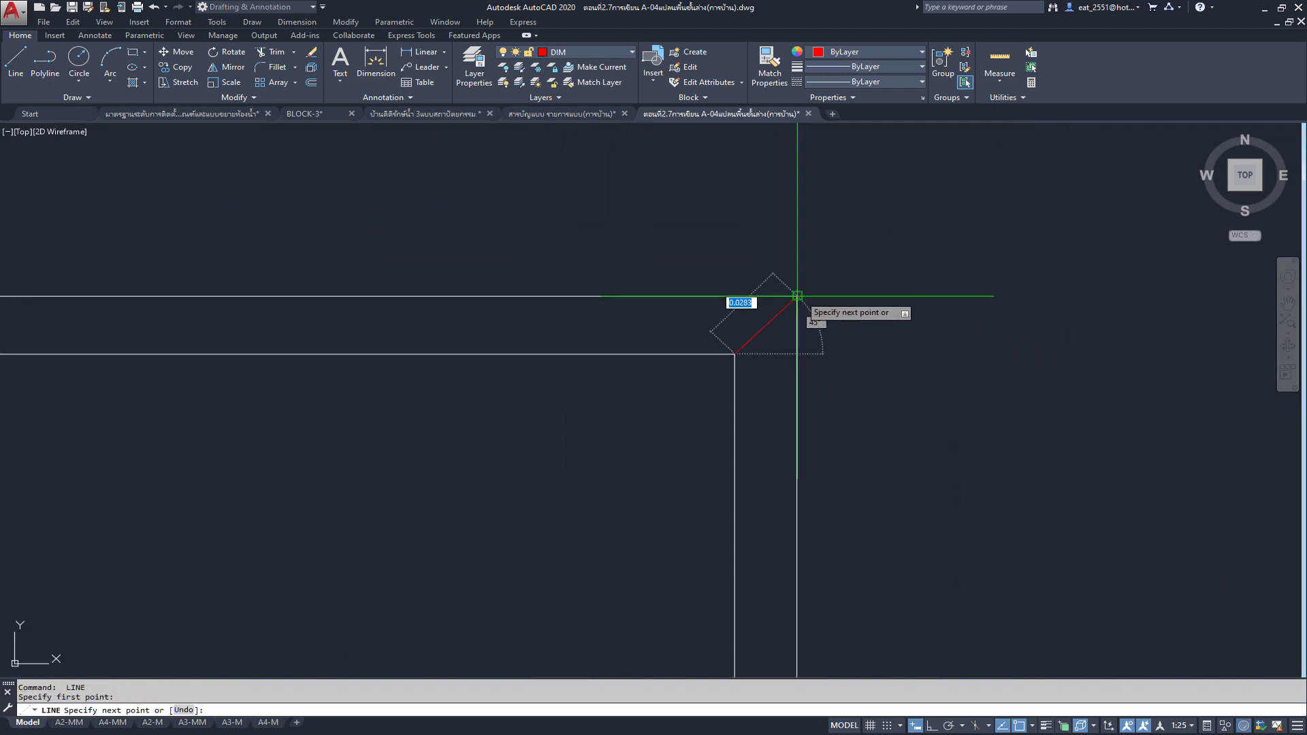
click(797, 296)
scroll(810, 279, down, 2)
scroll(819, 259, down, 2)
scroll(590, 458, up, 3)
scroll(515, 451, up, 2)
key(Return)
key(Return)
click(494, 454)
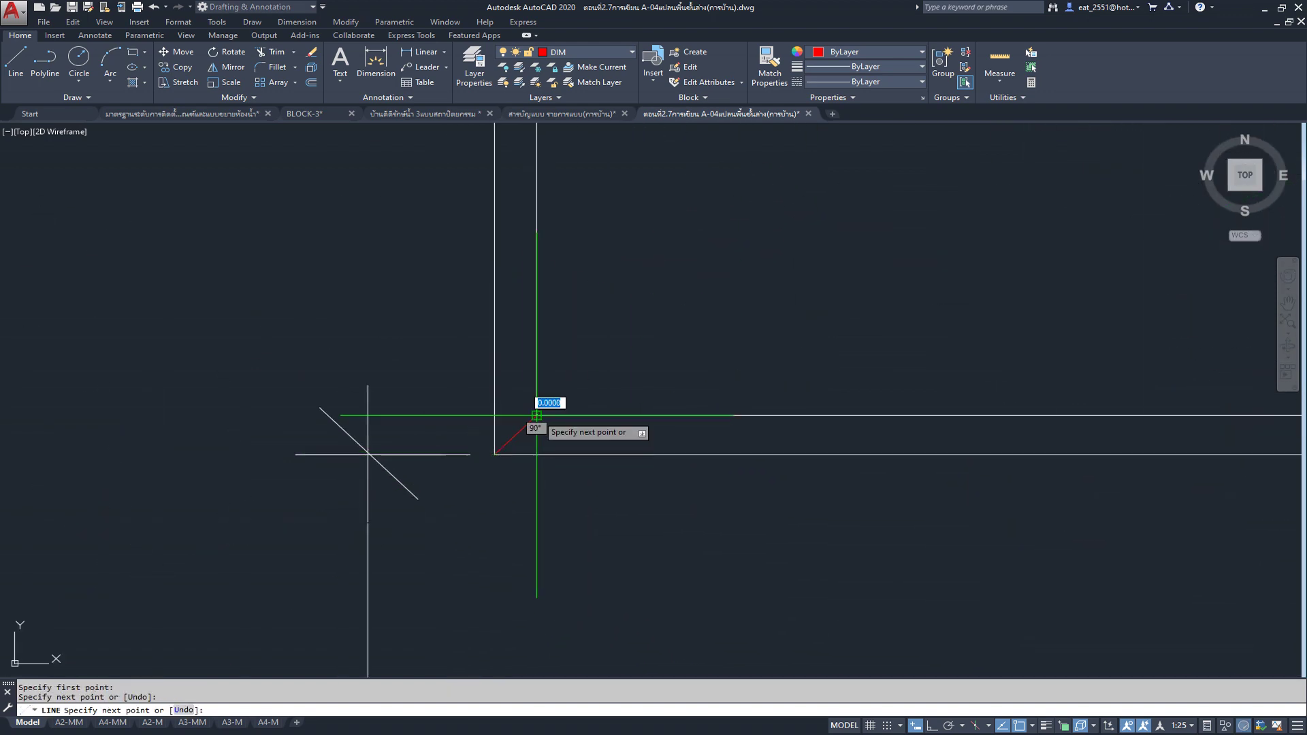
click(536, 415)
key(Return)
scroll(477, 409, down, 3)
scroll(831, 403, up, 3)
click(832, 402)
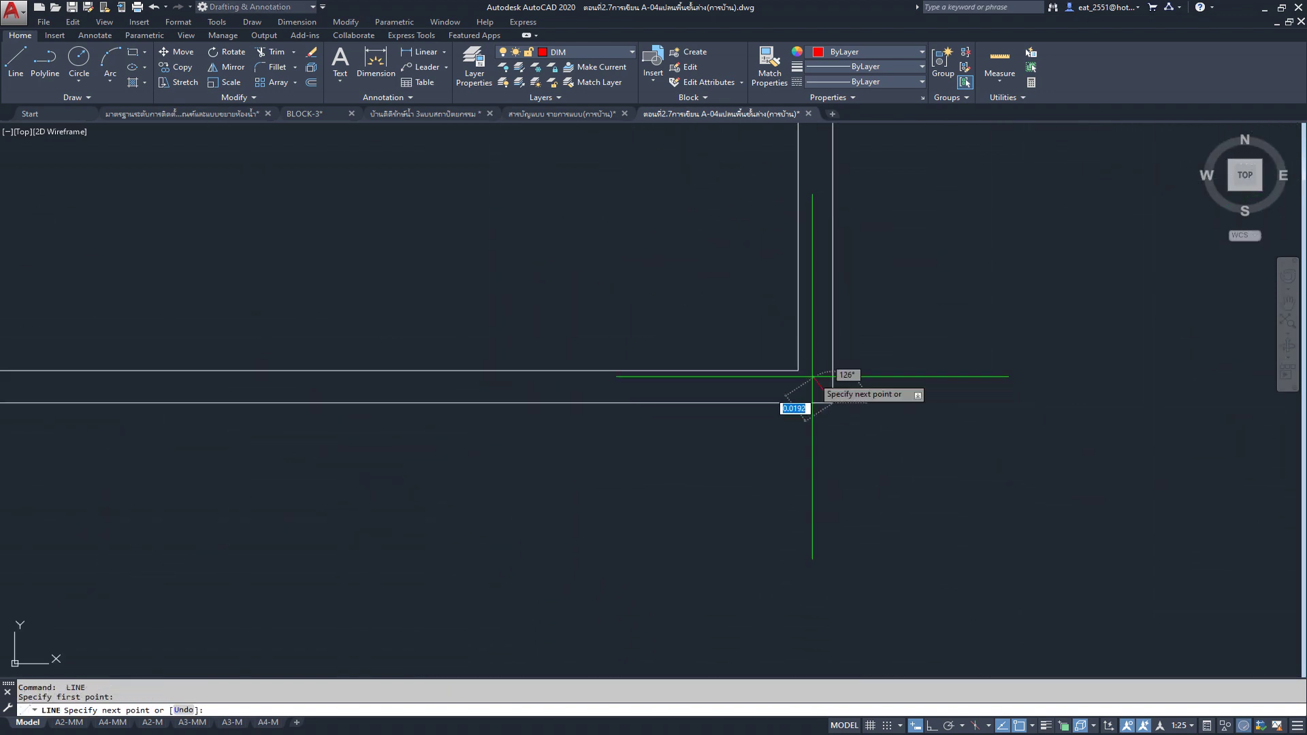
click(798, 370)
key(Return)
scroll(807, 404, down, 3)
Step: Put the four diagonal corner lines on layer 0
click(371, 356)
click(1019, 452)
scroll(669, 529, down, 5)
scroll(660, 337, up, 4)
click(446, 286)
click(885, 408)
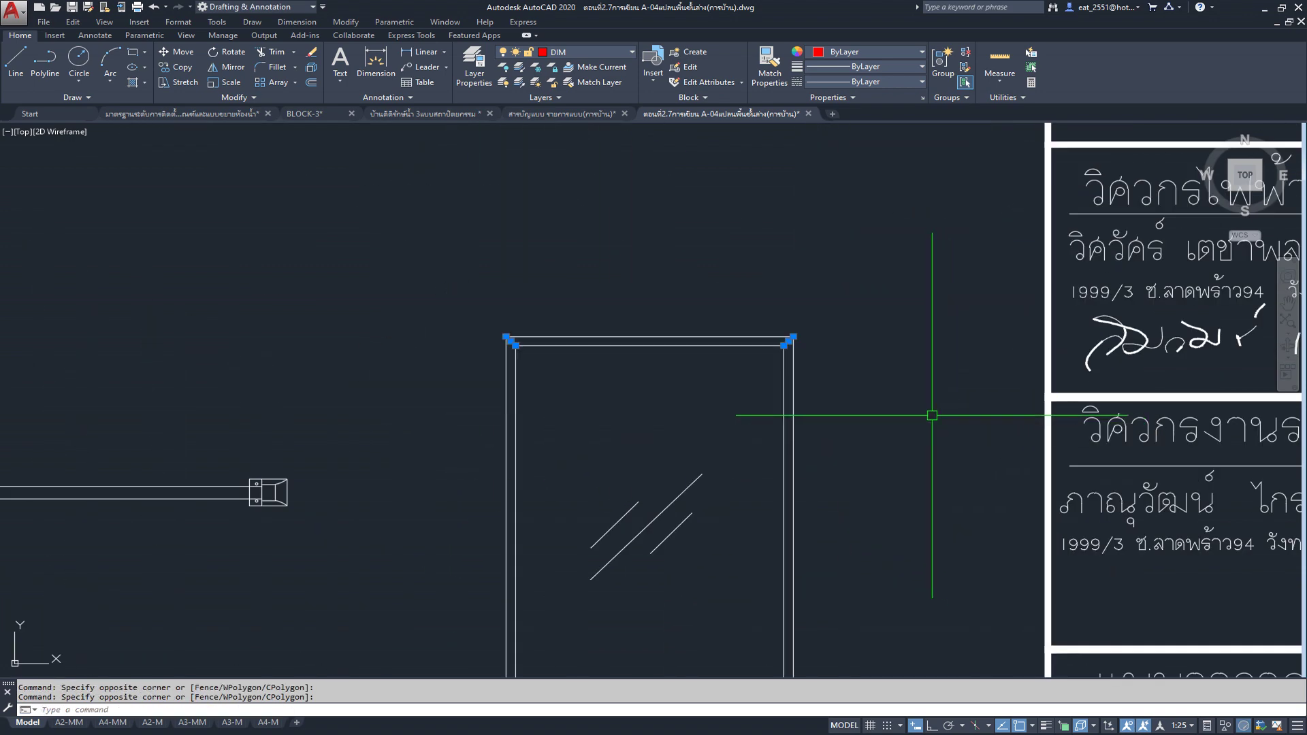
click(586, 54)
scroll(614, 164, up, 2)
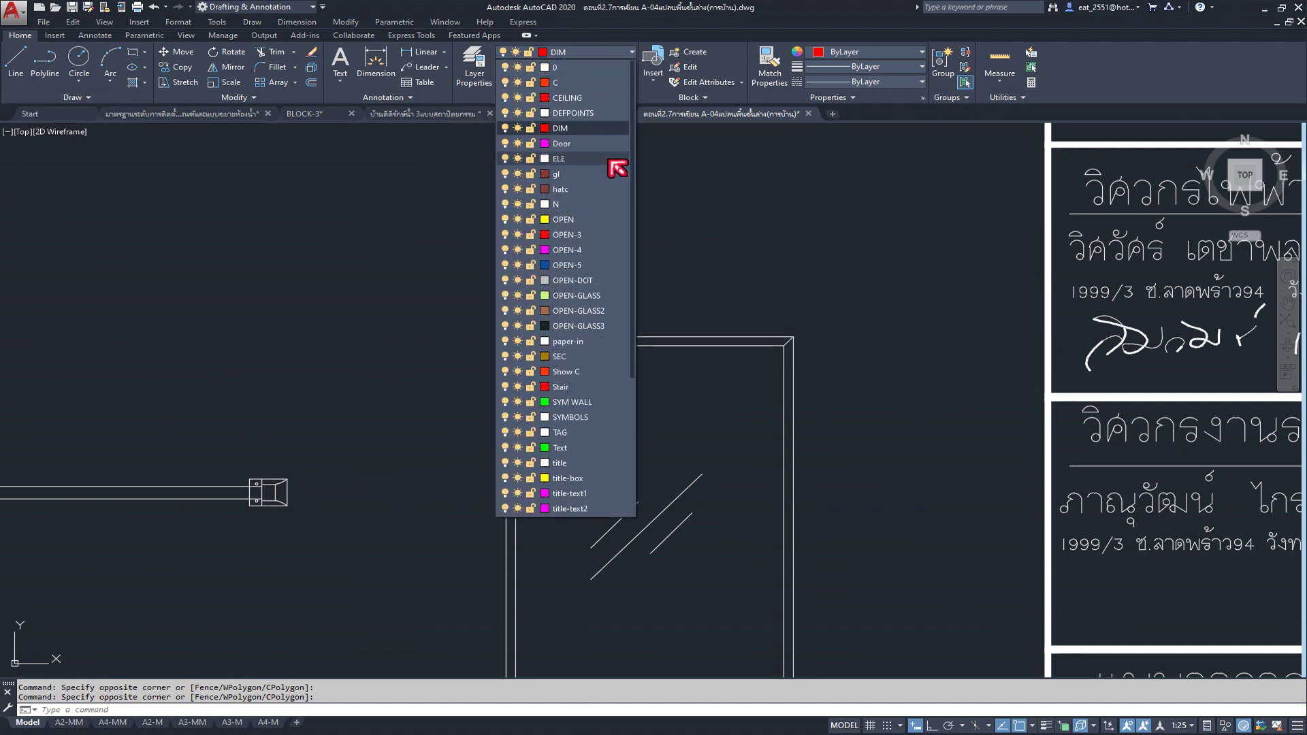
click(602, 83)
key(Escape)
scroll(633, 197, down, 3)
scroll(715, 266, down, 3)
scroll(695, 425, up, 2)
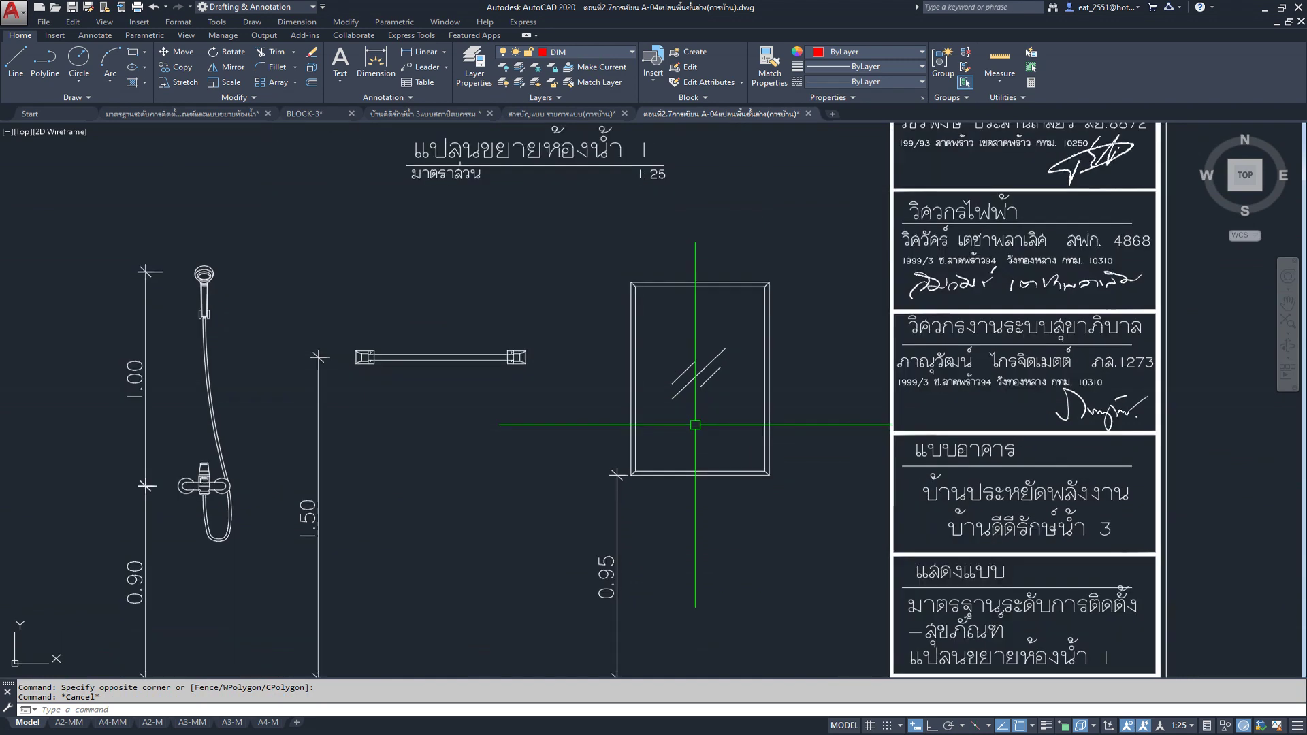
scroll(679, 449, down, 1)
scroll(679, 450, down, 1)
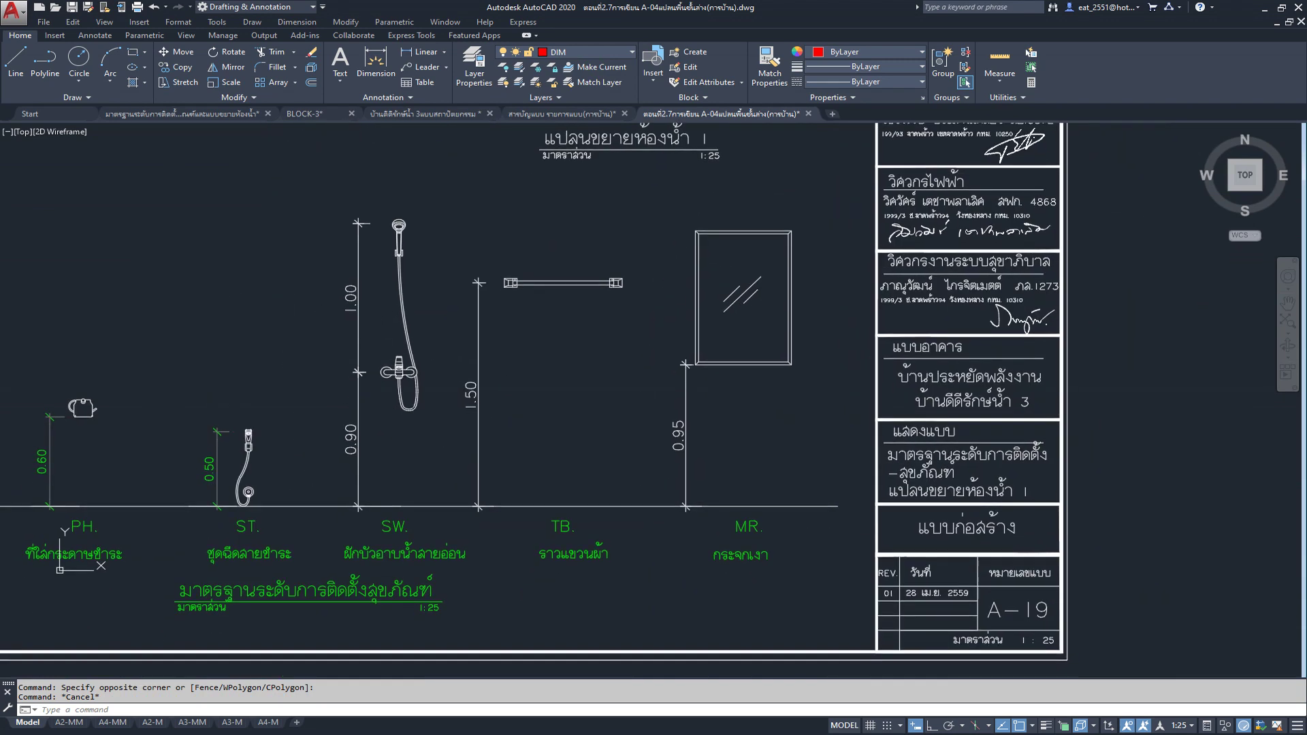
Step: Delete the old 0.95 mirror dimension and its leftover lines
scroll(678, 446, up, 3)
click(578, 214)
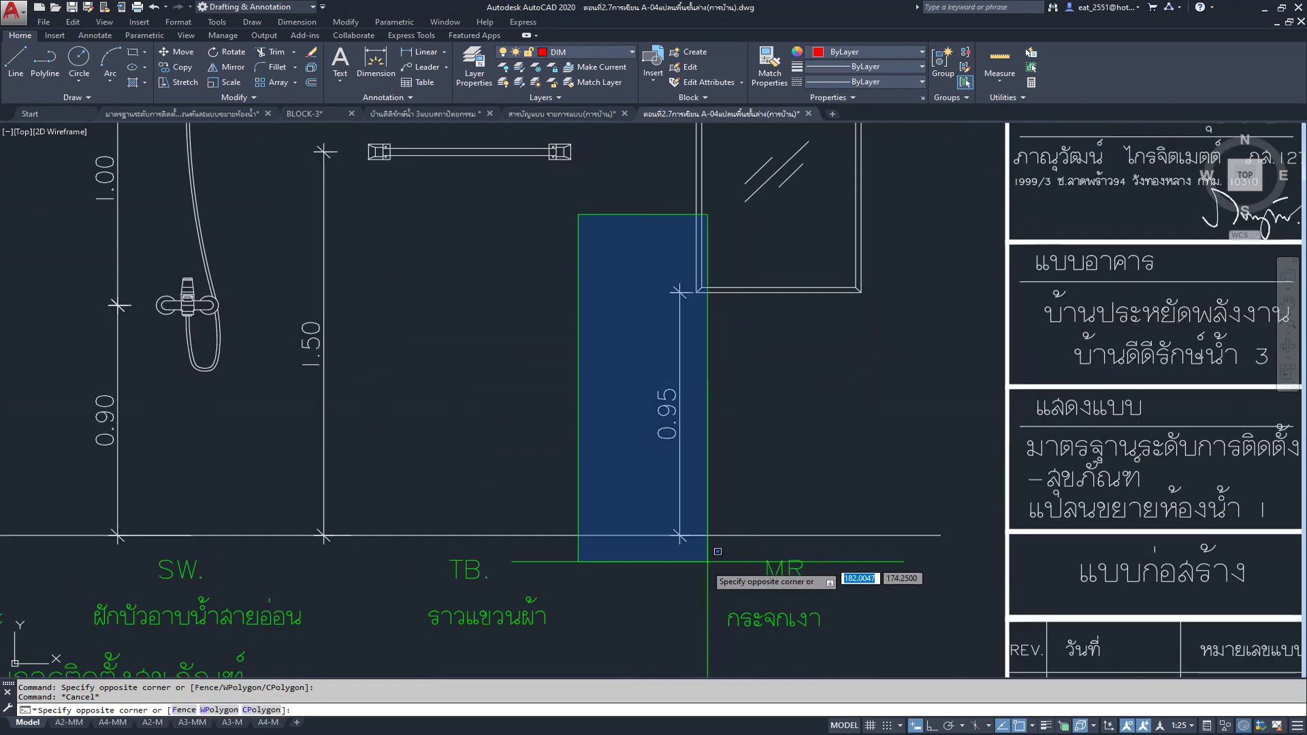
click(679, 293)
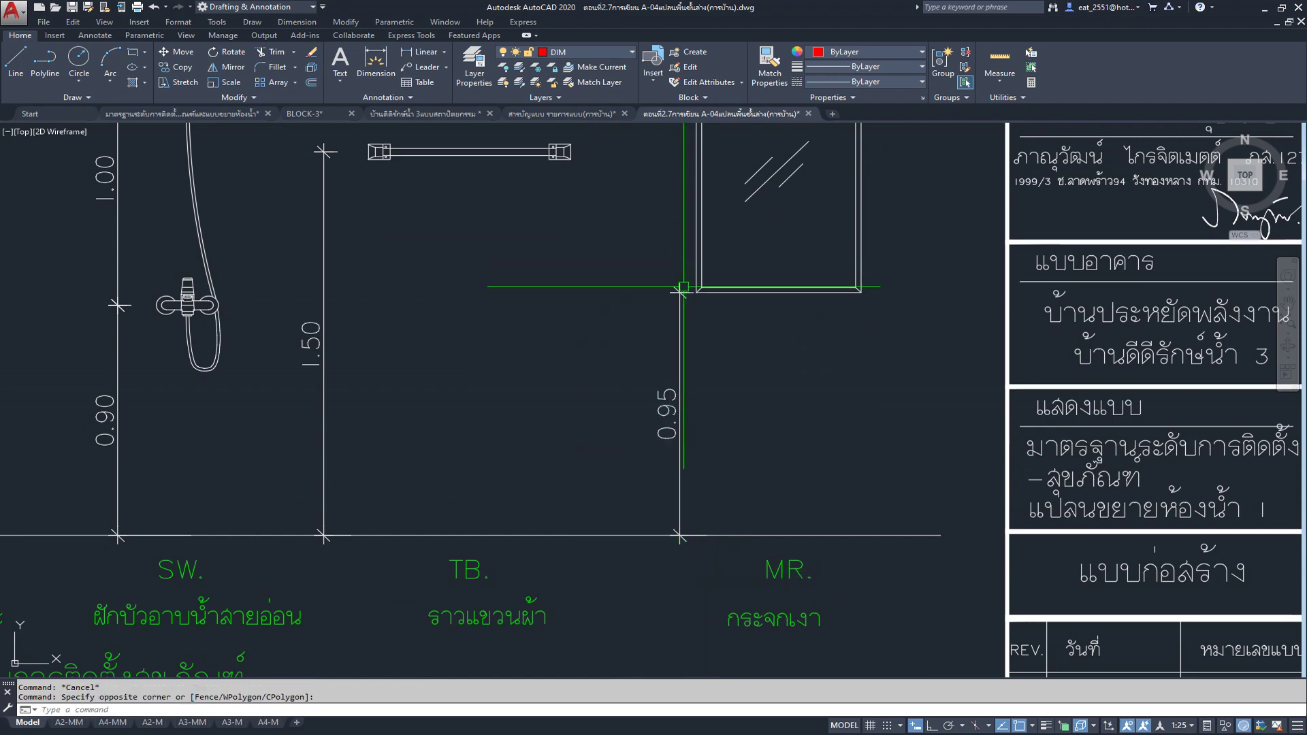
scroll(671, 279, up, 3)
scroll(614, 408, up, 2)
key(Delete)
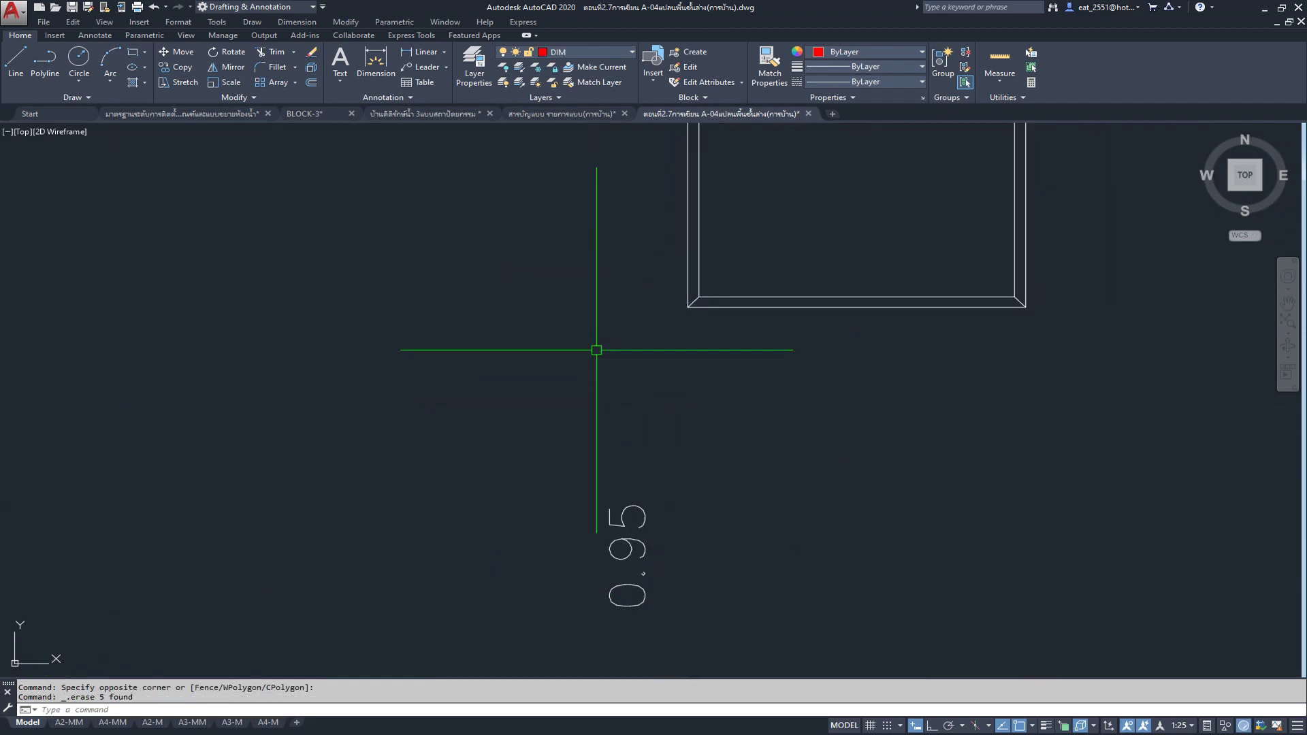
scroll(586, 371, down, 3)
click(554, 394)
click(682, 639)
key(Delete)
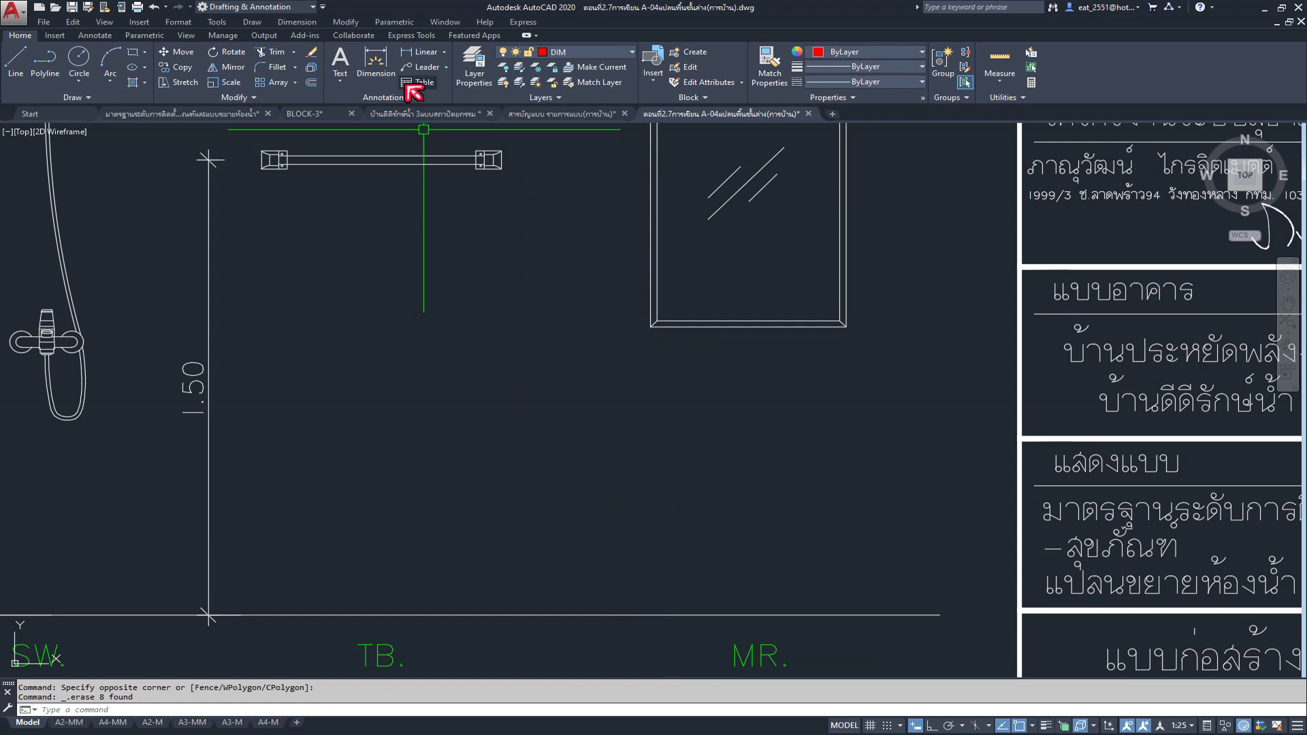
Step: Add a 0.95 linear dimension from the mirror's bottom corner down to the floor
click(437, 57)
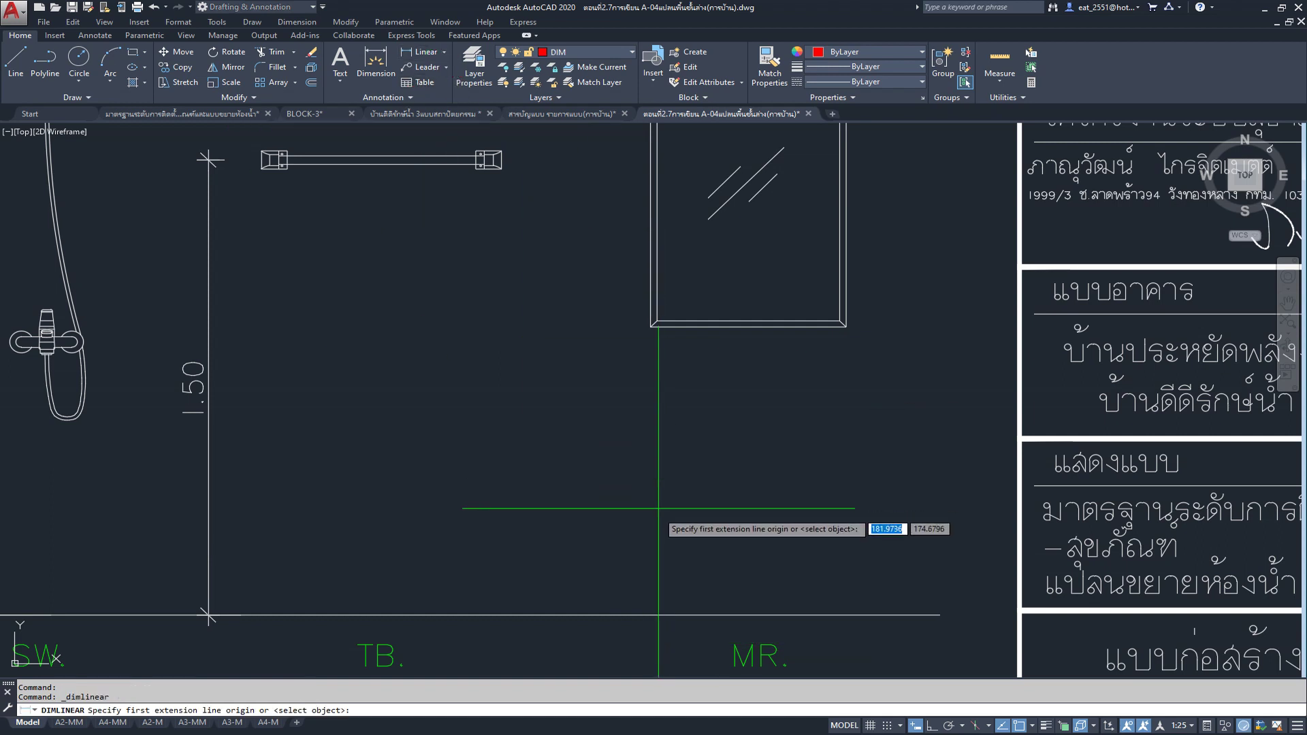
click(651, 326)
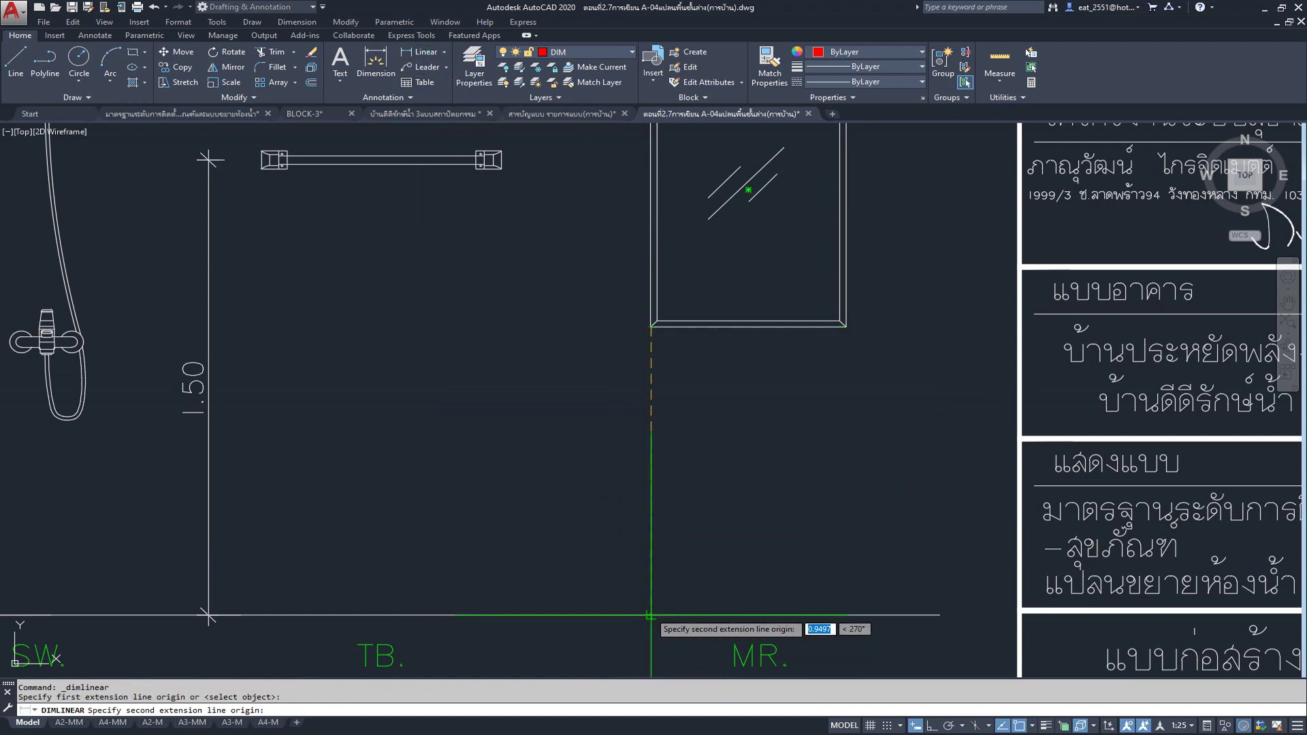
click(650, 615)
click(580, 514)
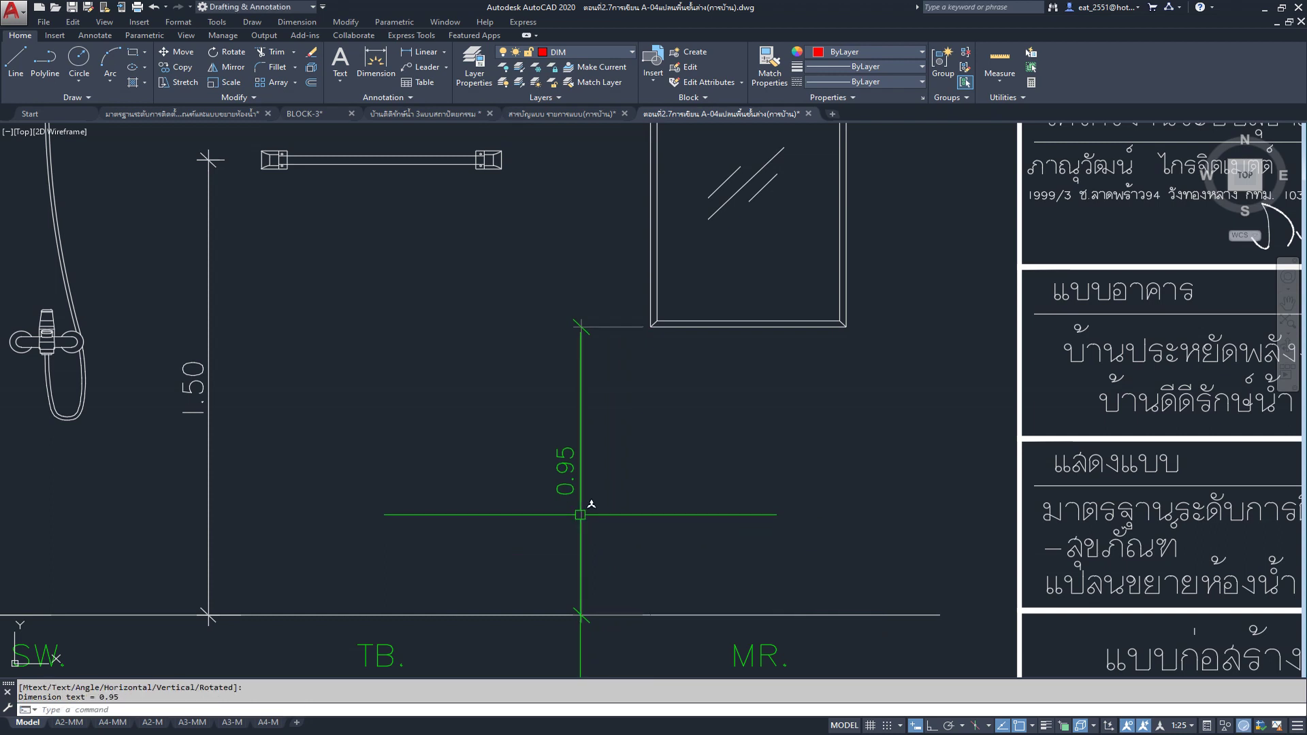
Step: Continue from the 0.95 dimension with a 0.90 dimension up to the mirror's top
click(296, 21)
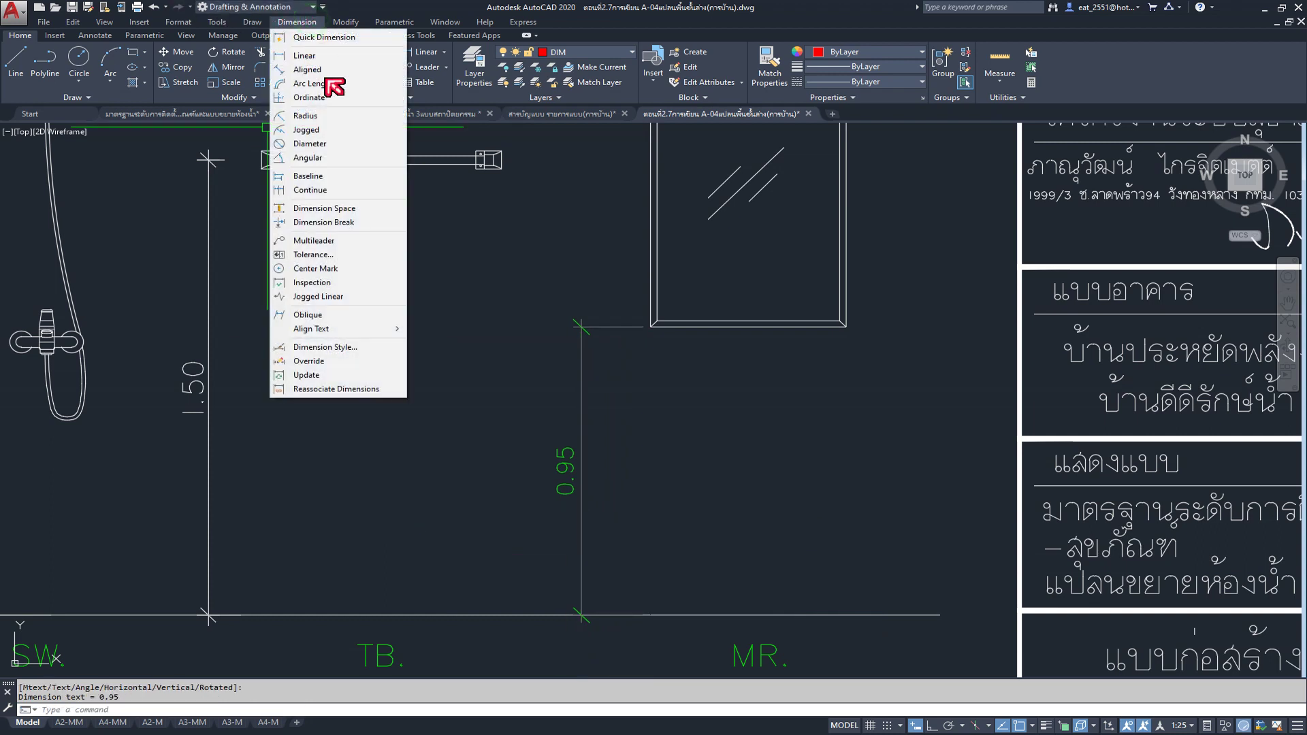
click(311, 190)
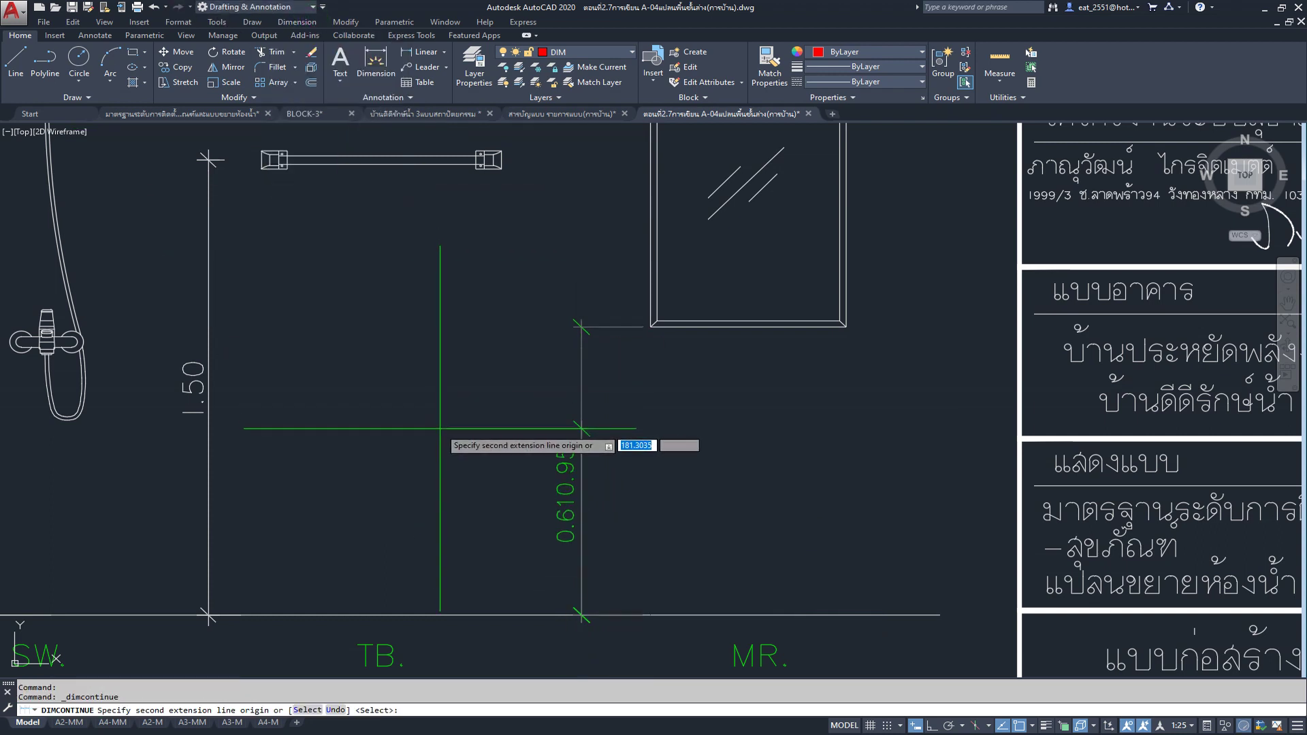
scroll(582, 320, down, 2)
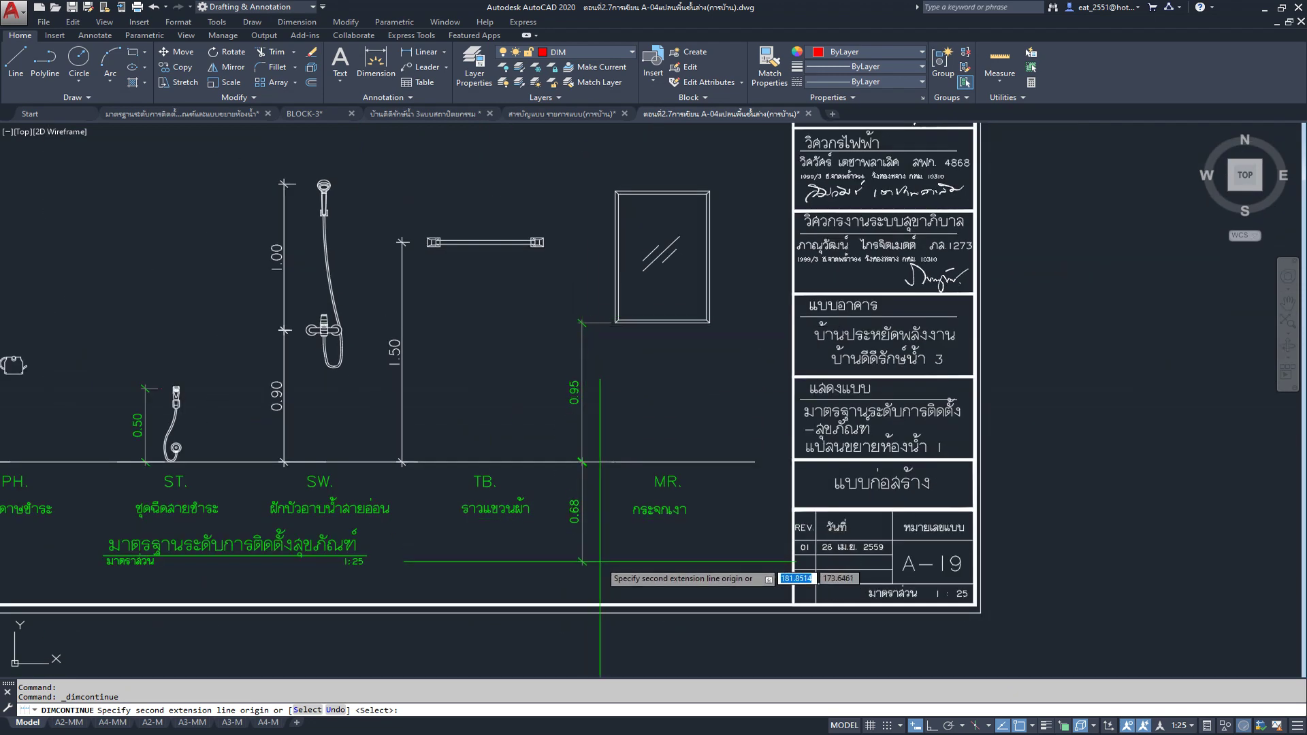
click(301, 710)
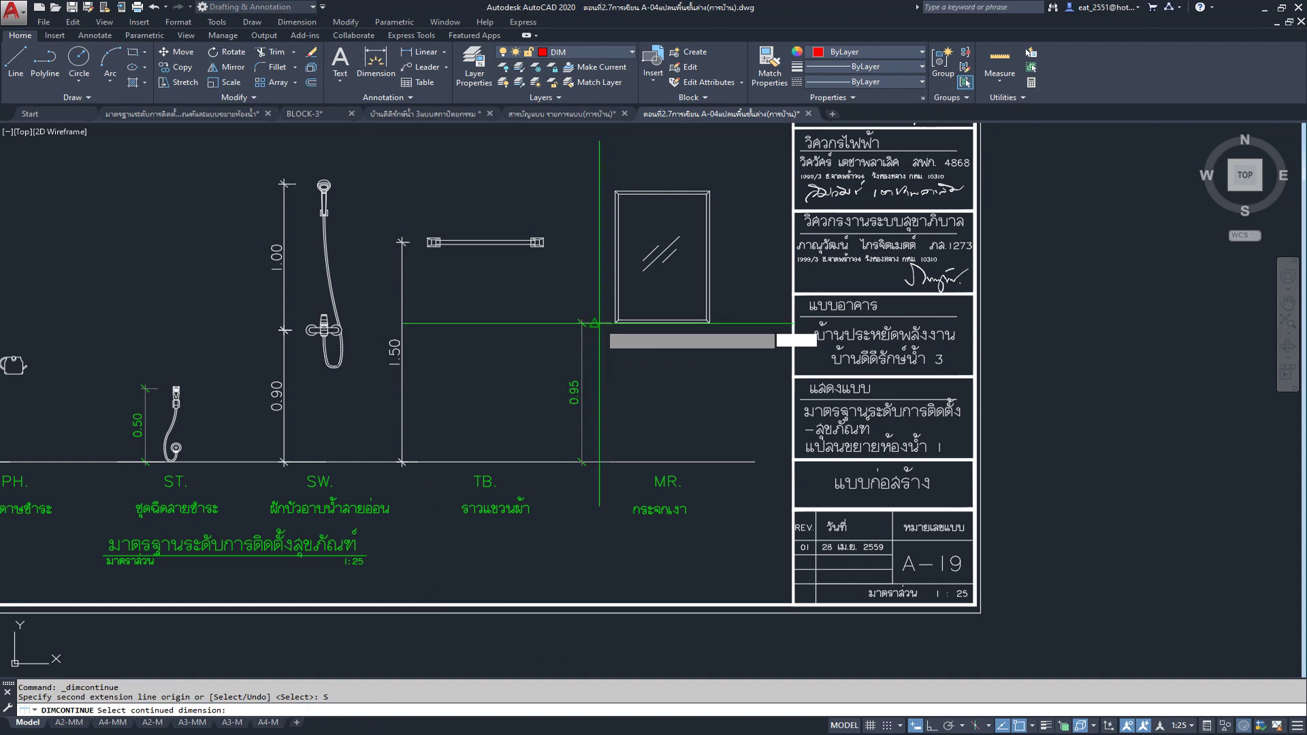
click(595, 324)
scroll(618, 175, up, 5)
click(604, 235)
scroll(605, 232, down, 4)
key(Return)
key(Return)
scroll(563, 456, up, 3)
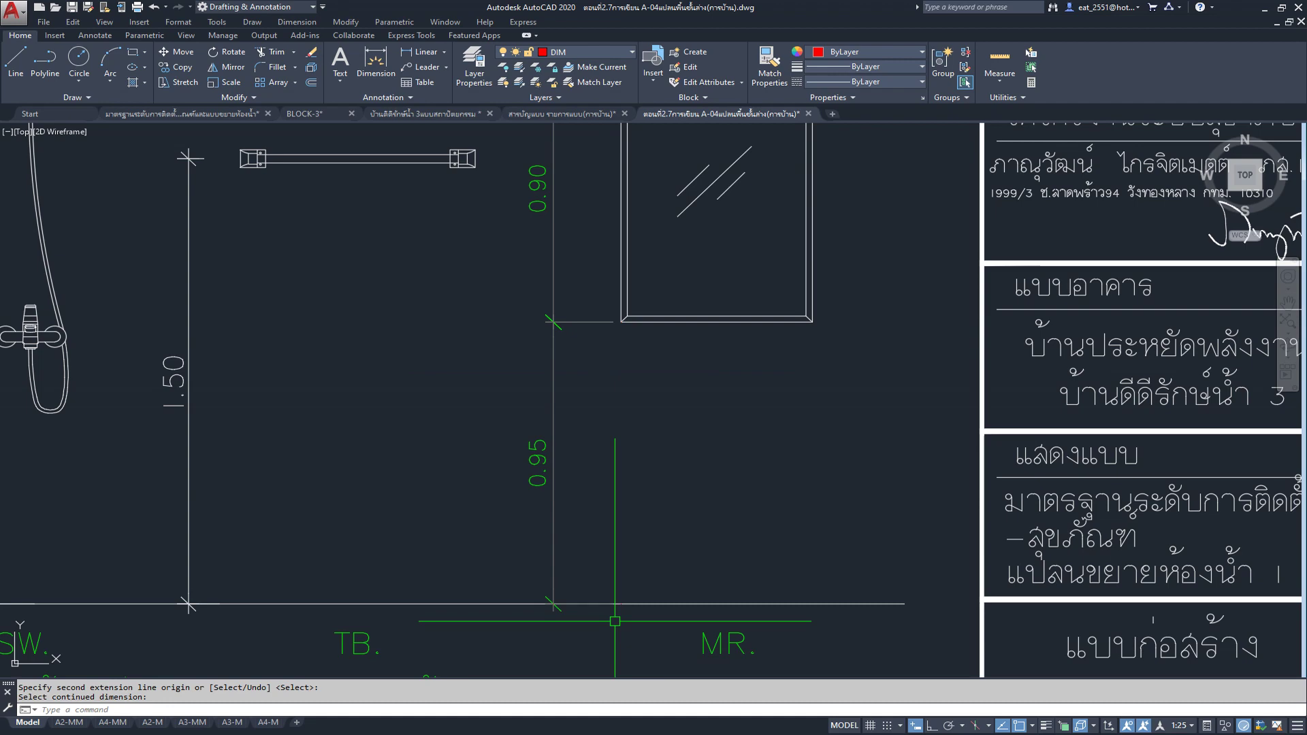
scroll(614, 621, down, 3)
scroll(653, 320, down, 2)
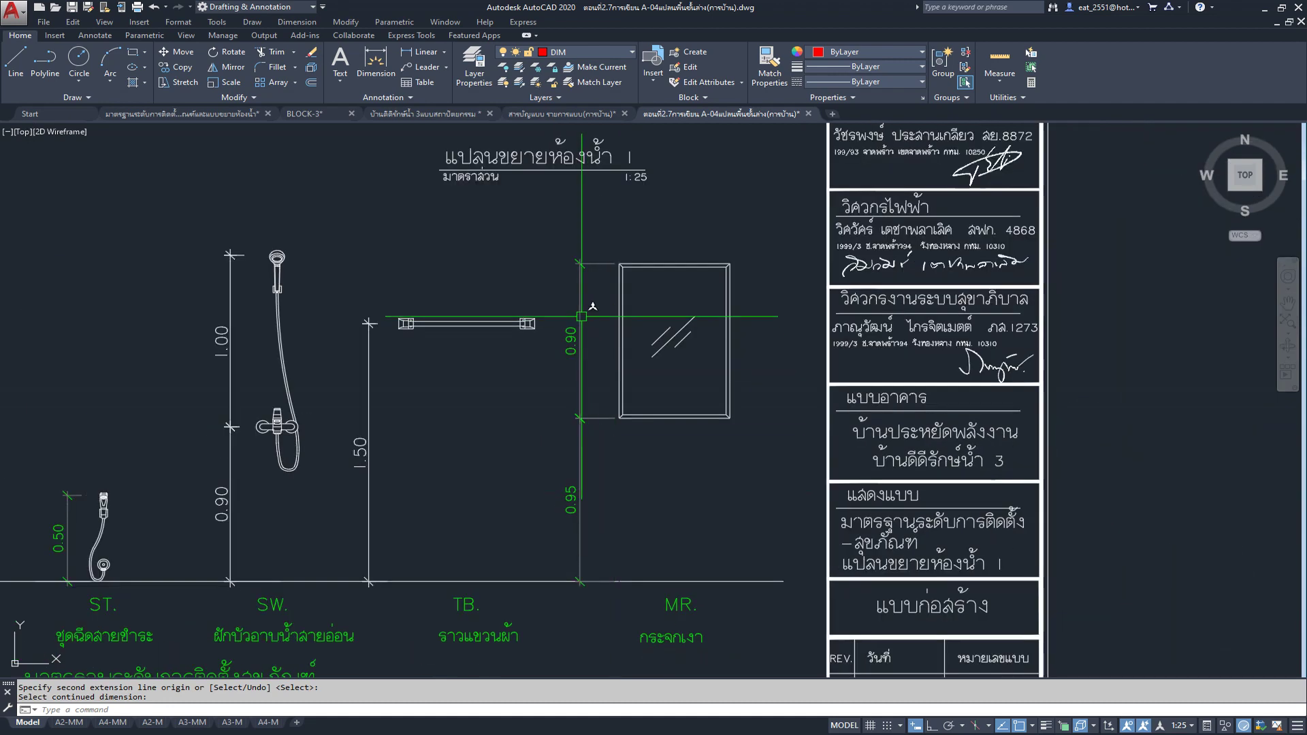
scroll(575, 379, up, 5)
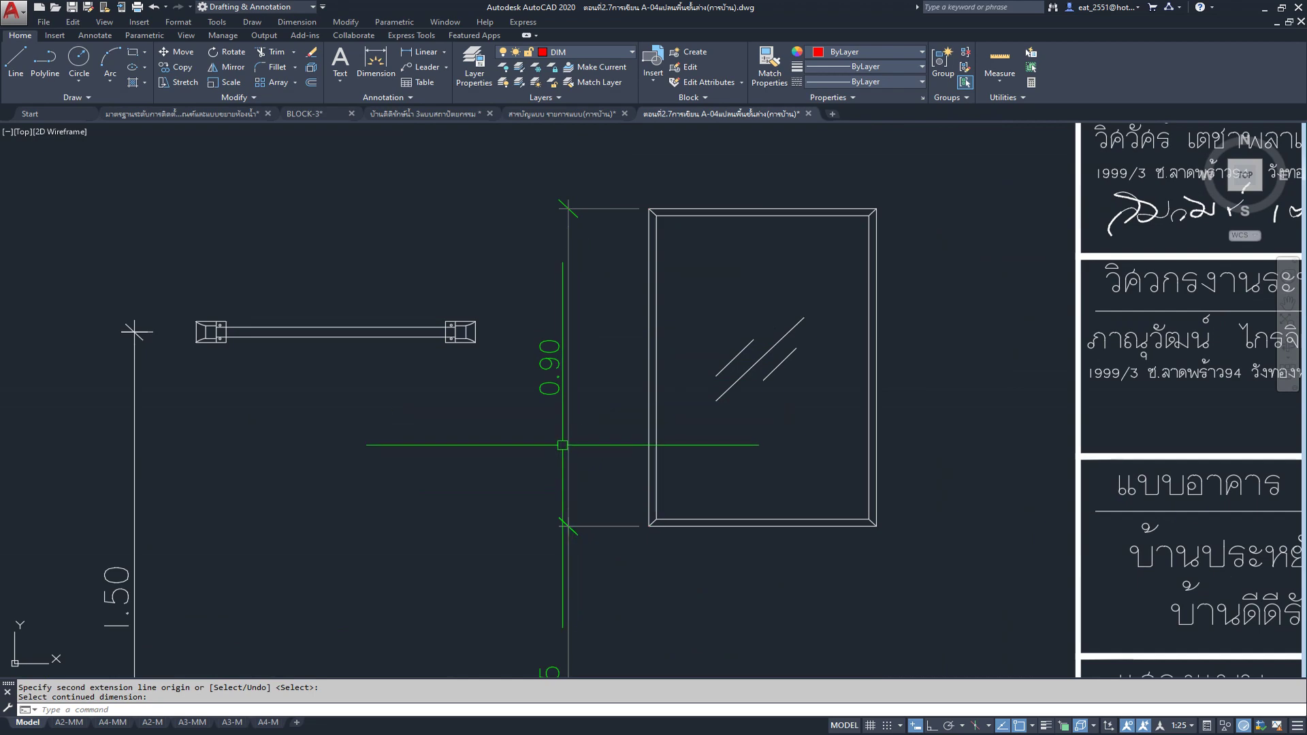
scroll(589, 247, down, 2)
scroll(588, 253, down, 2)
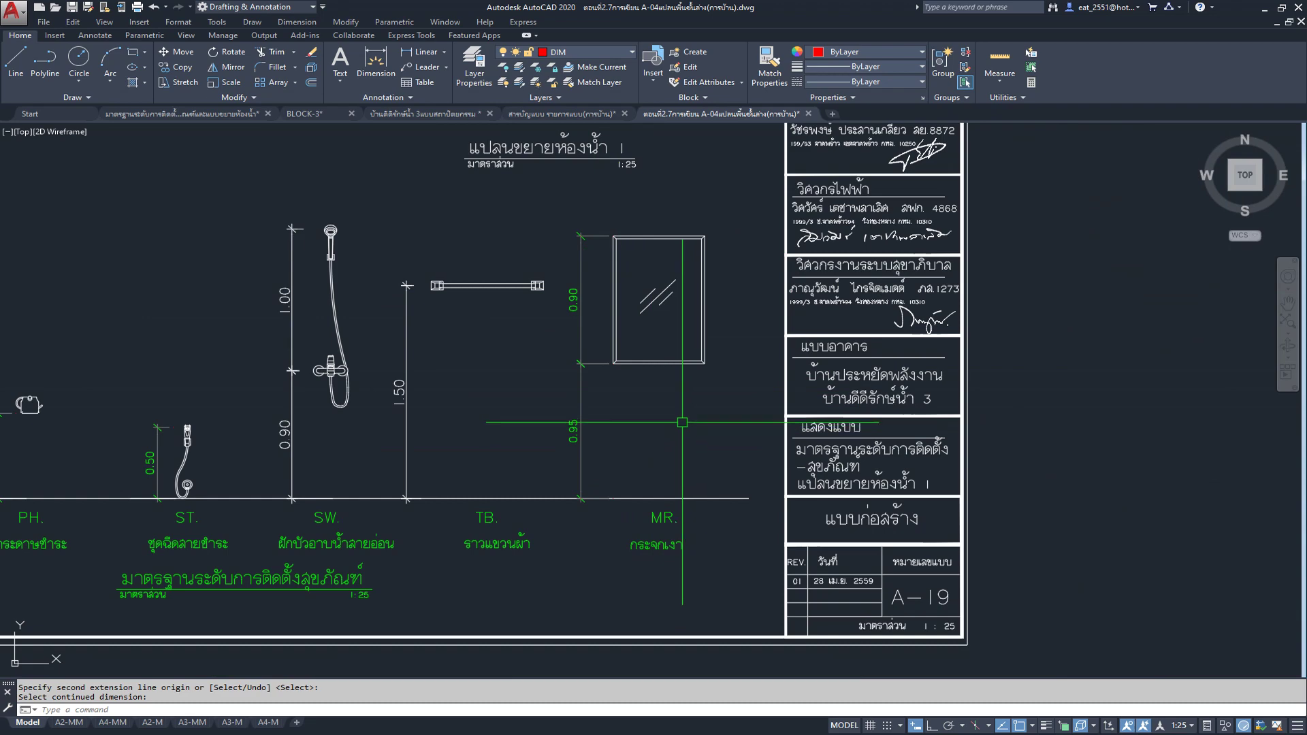
Step: Window-select the whole bathroom detail plan on the sheet
scroll(682, 422, down, 2)
scroll(680, 417, down, 1)
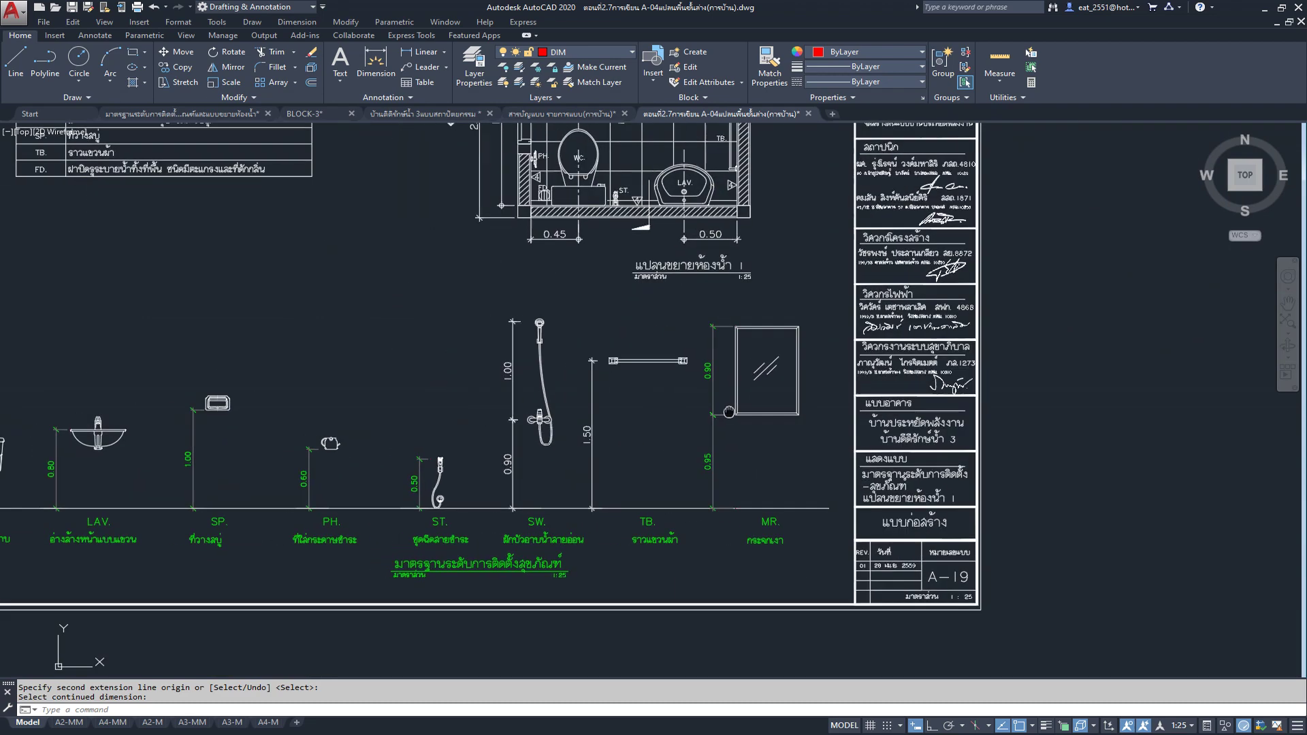
scroll(660, 415, down, 2)
scroll(642, 415, down, 1)
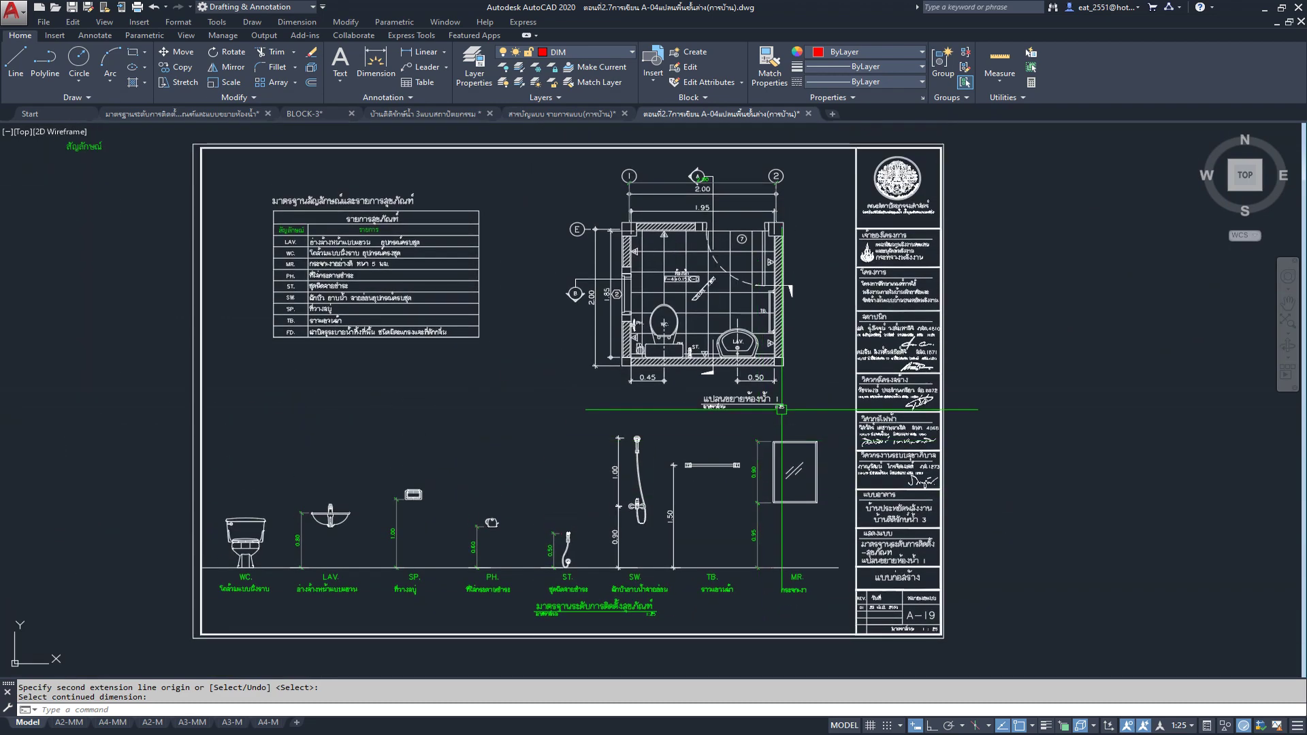
mouse_move(781, 410)
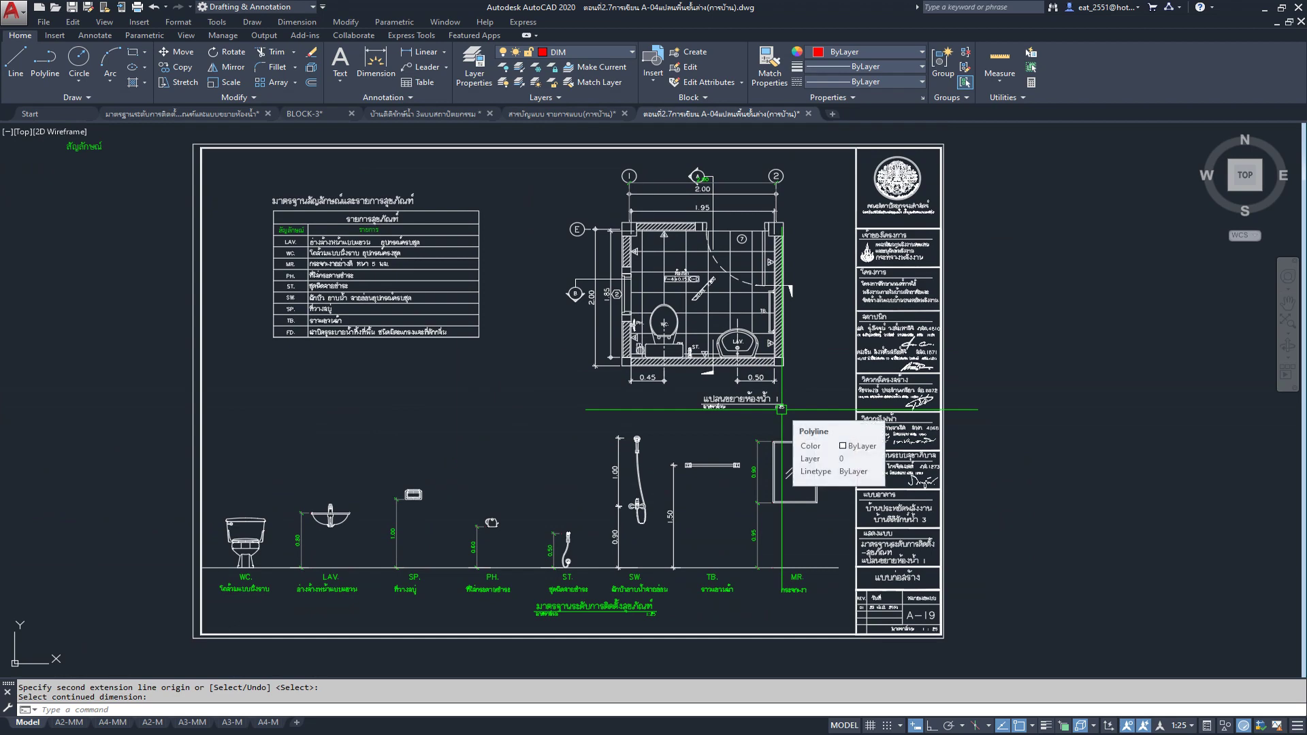
mouse_move(776, 375)
middle_down()
mouse_move(751, 420)
mouse_move(764, 450)
middle_up()
scroll(537, 262, up, 2)
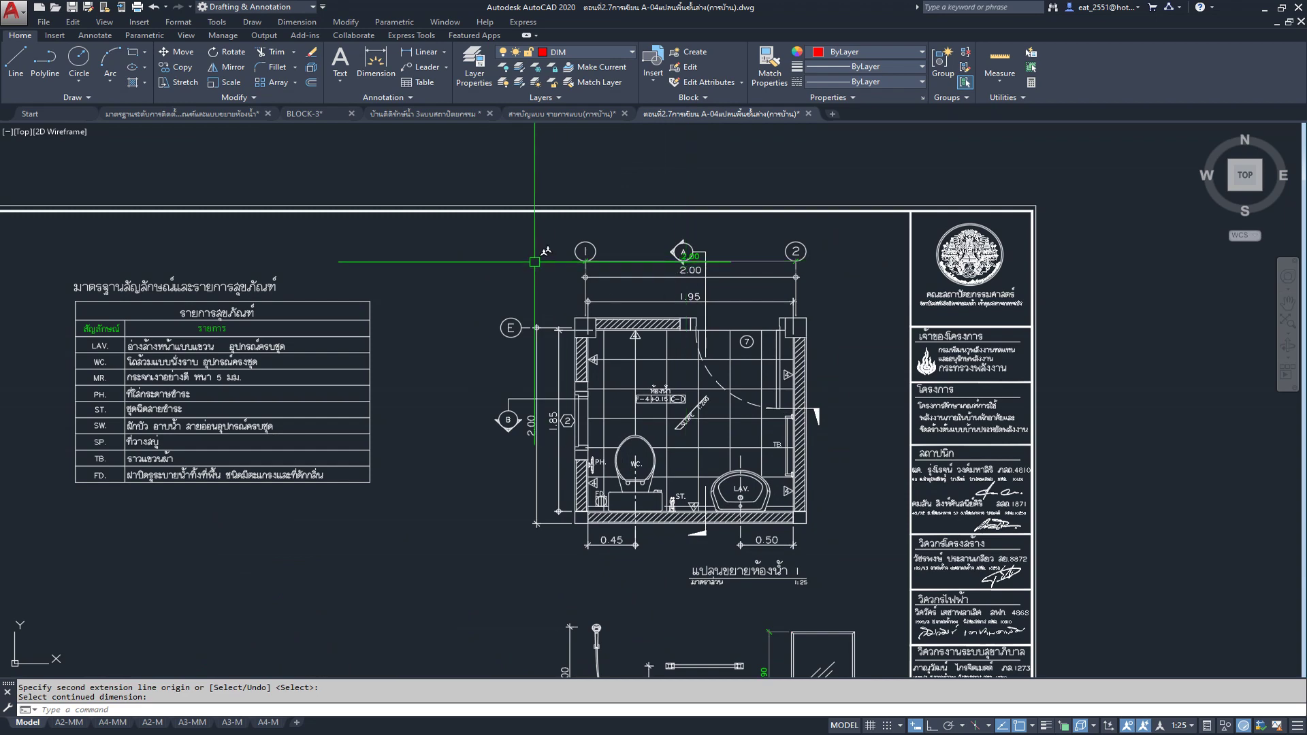
key(Return)
click(457, 229)
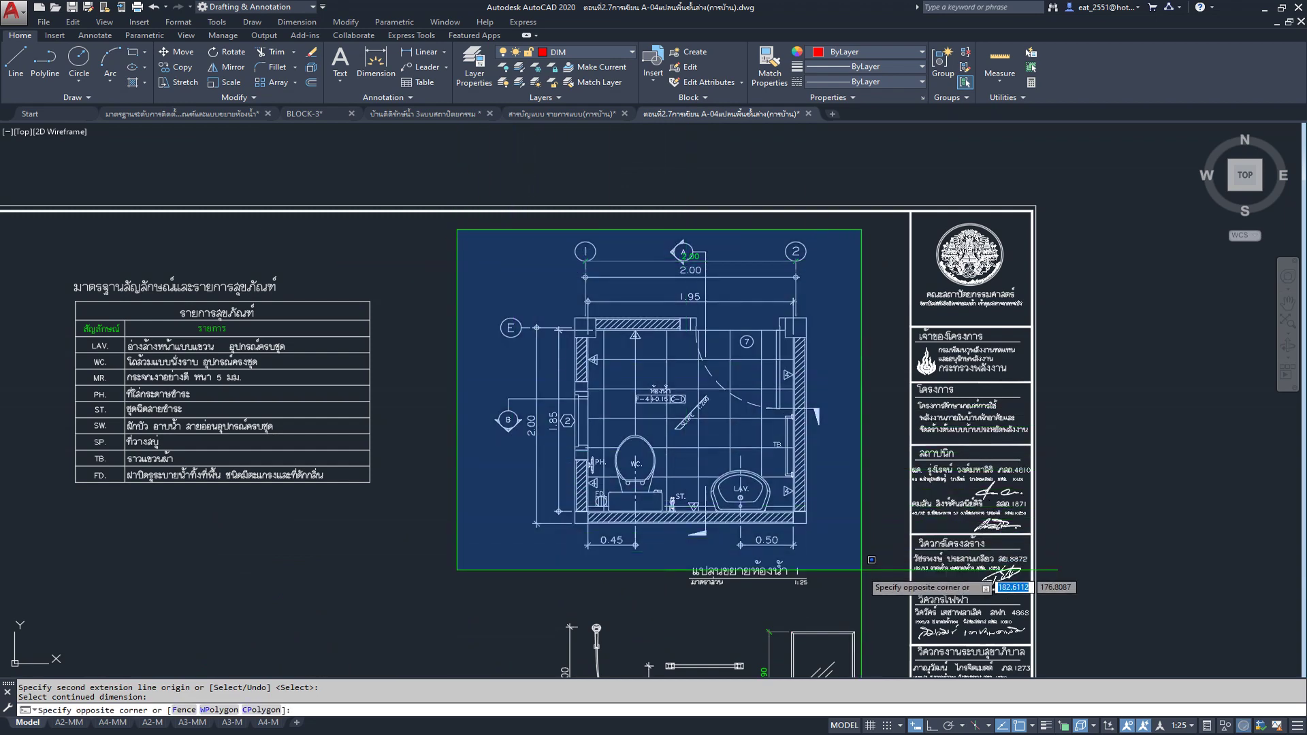
click(859, 606)
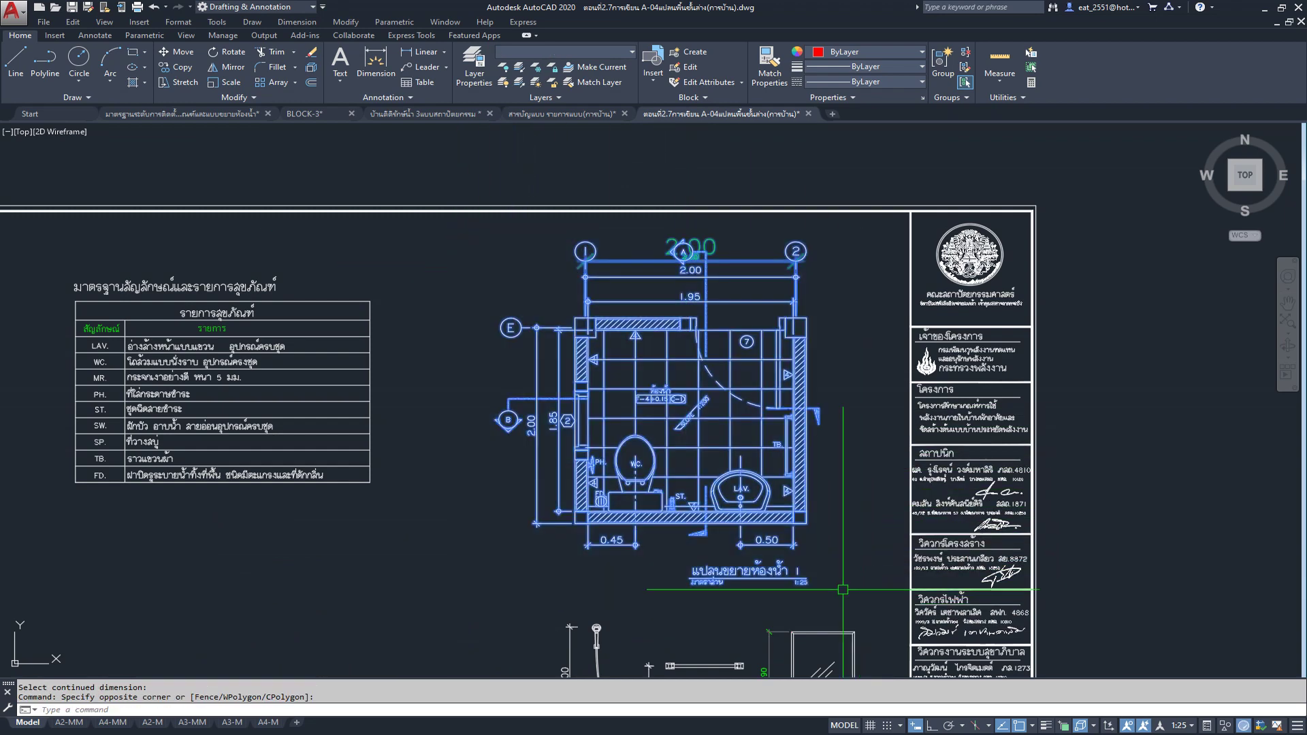
Step: Move the bathroom plan, based at the E grid bubble, into open space right of the sheet
click(176, 66)
click(511, 328)
scroll(510, 333, down, 4)
middle_drag(1037, 356, 780, 323)
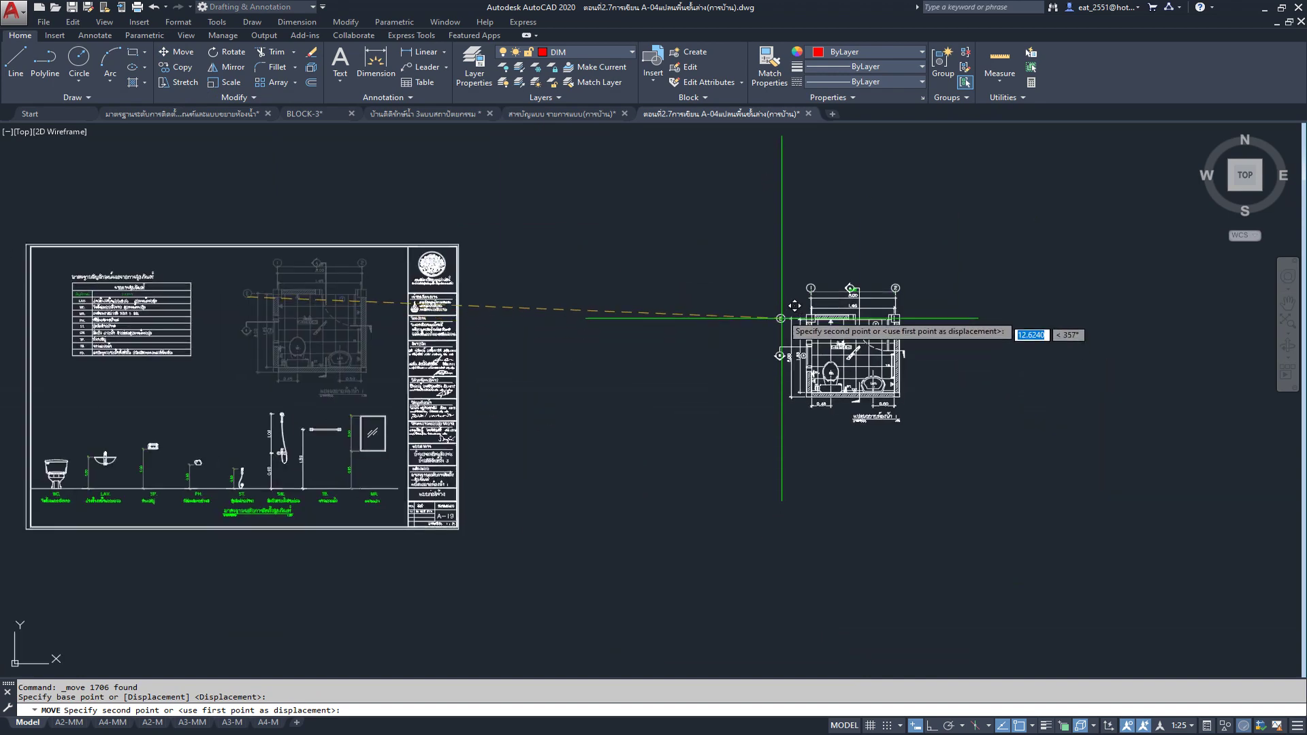
click(782, 283)
scroll(774, 395, down, 4)
middle_drag(640, 379, 835, 377)
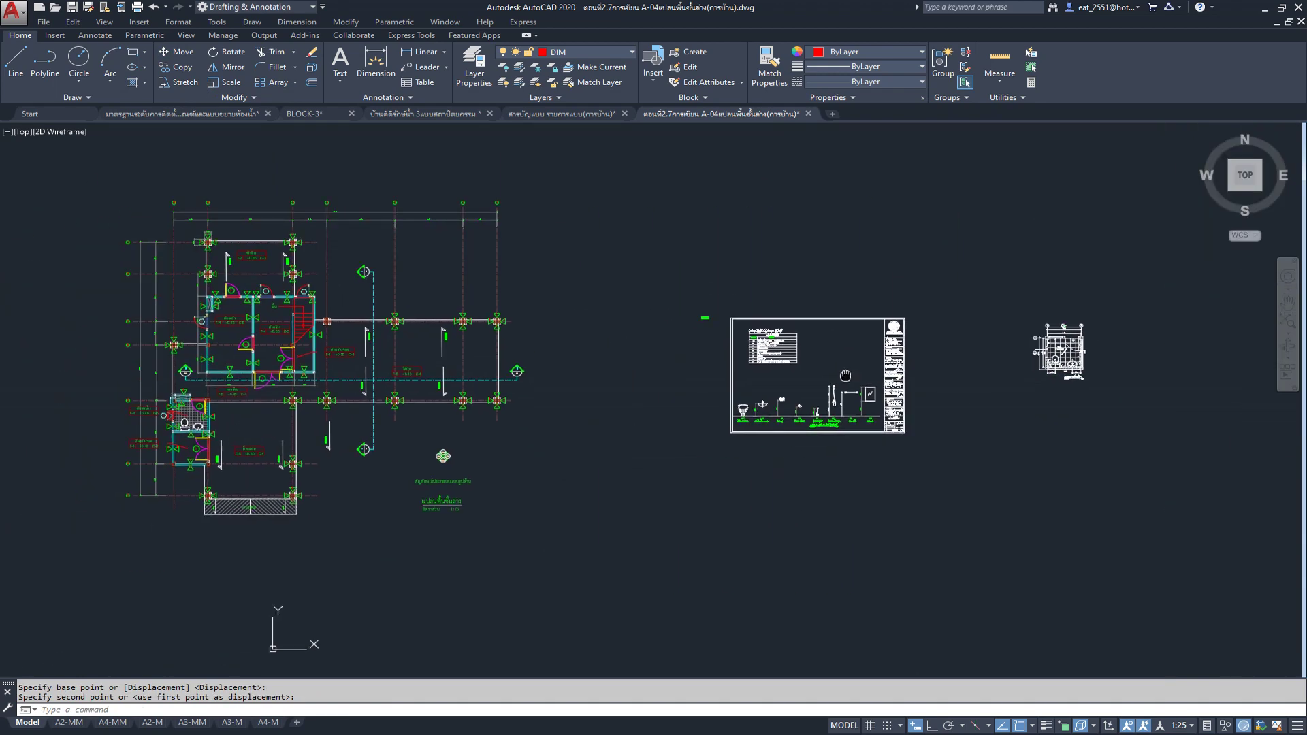
Step: Set the annotation scale to 1:75 from the status bar
scroll(531, 285, up, 4)
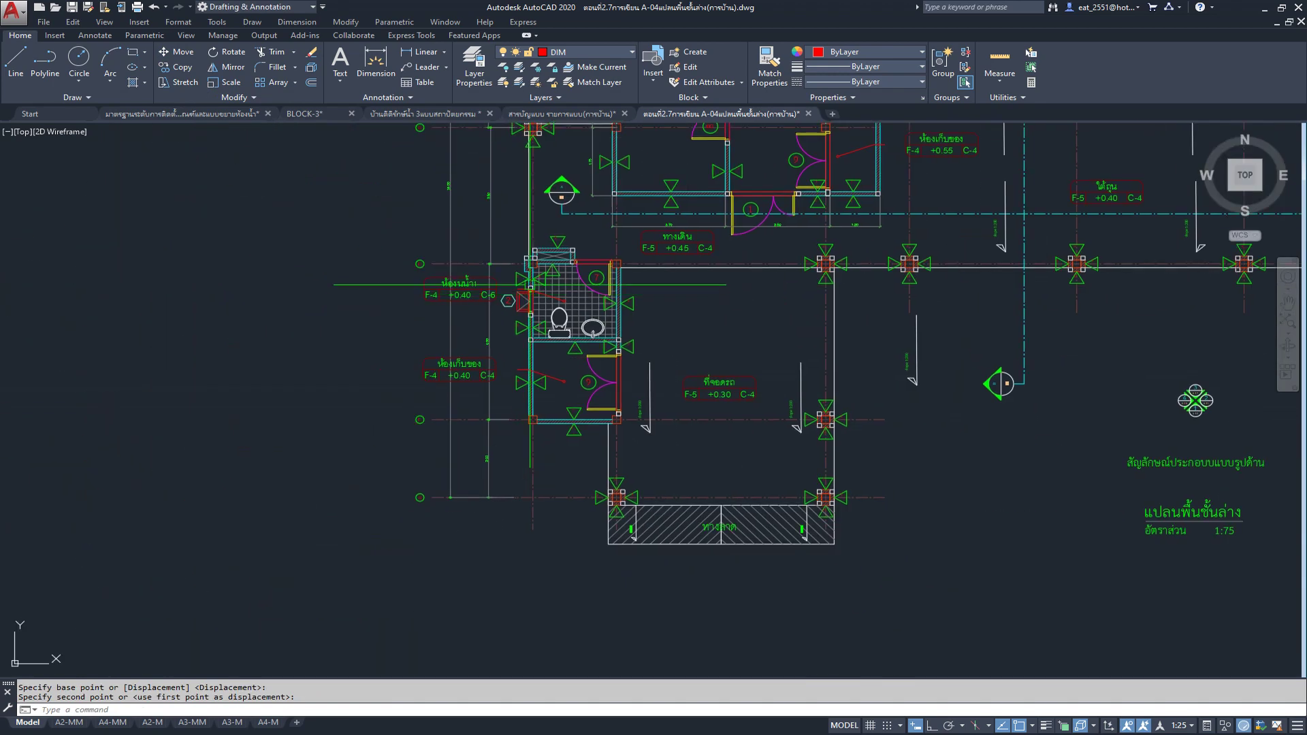
scroll(538, 279, up, 3)
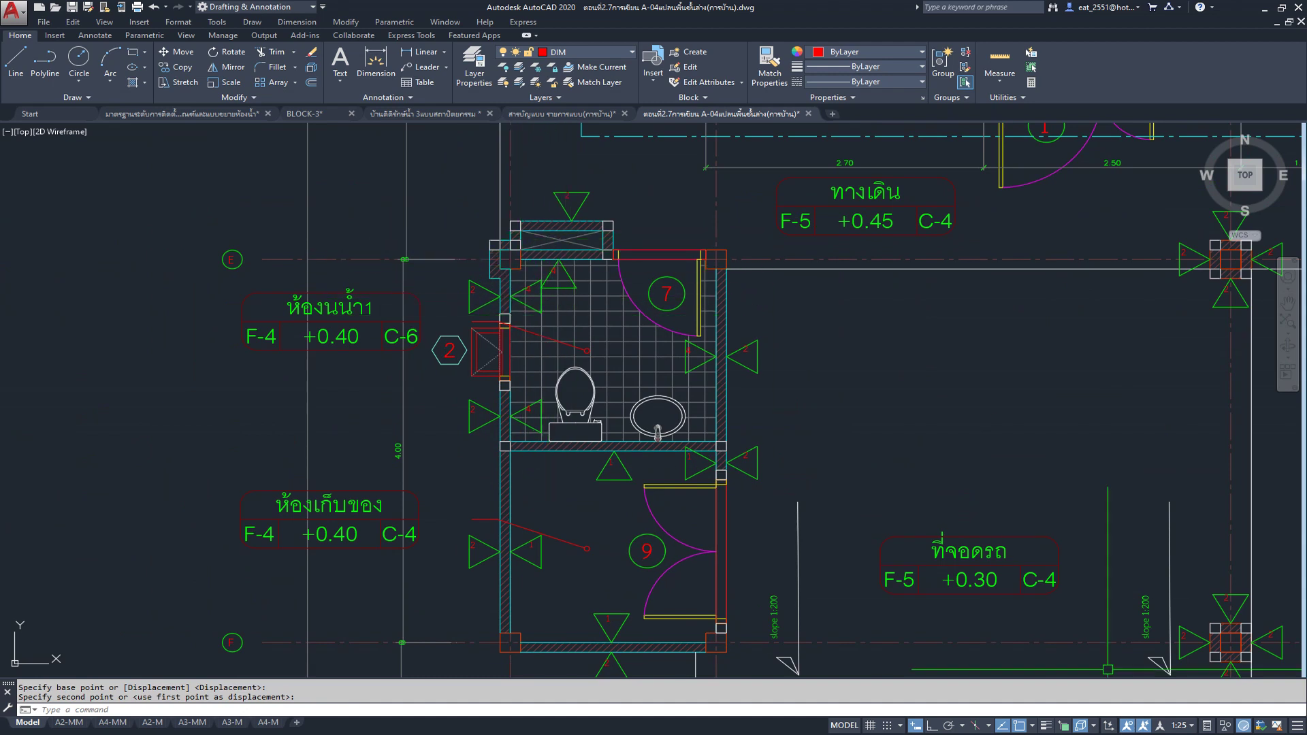
click(1202, 728)
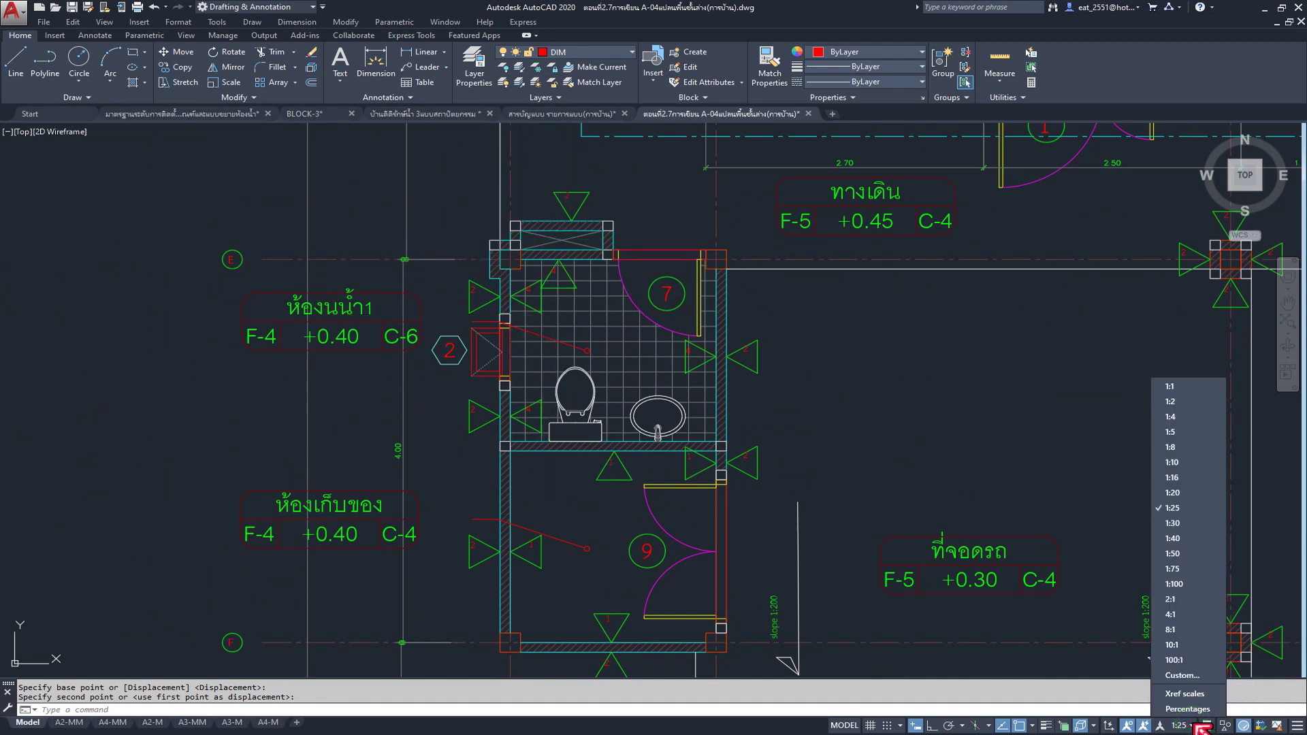
click(1196, 569)
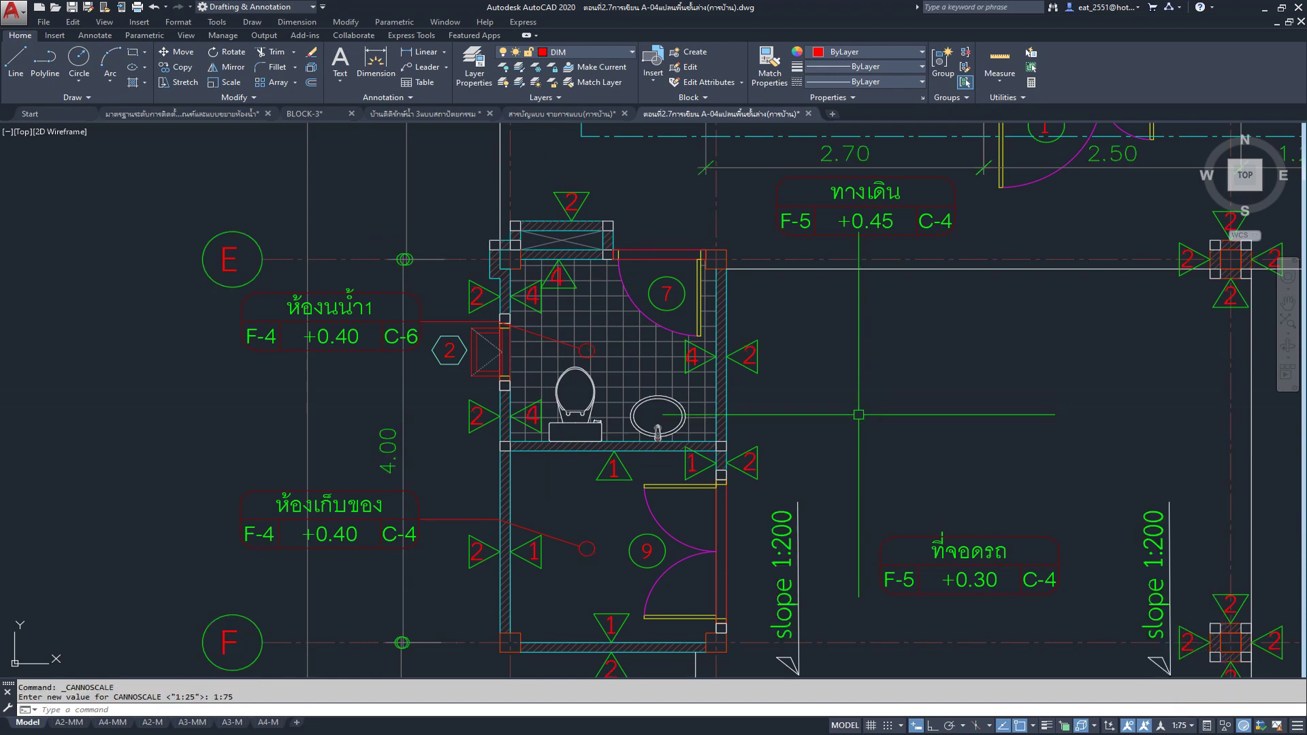
scroll(812, 599, up, 2)
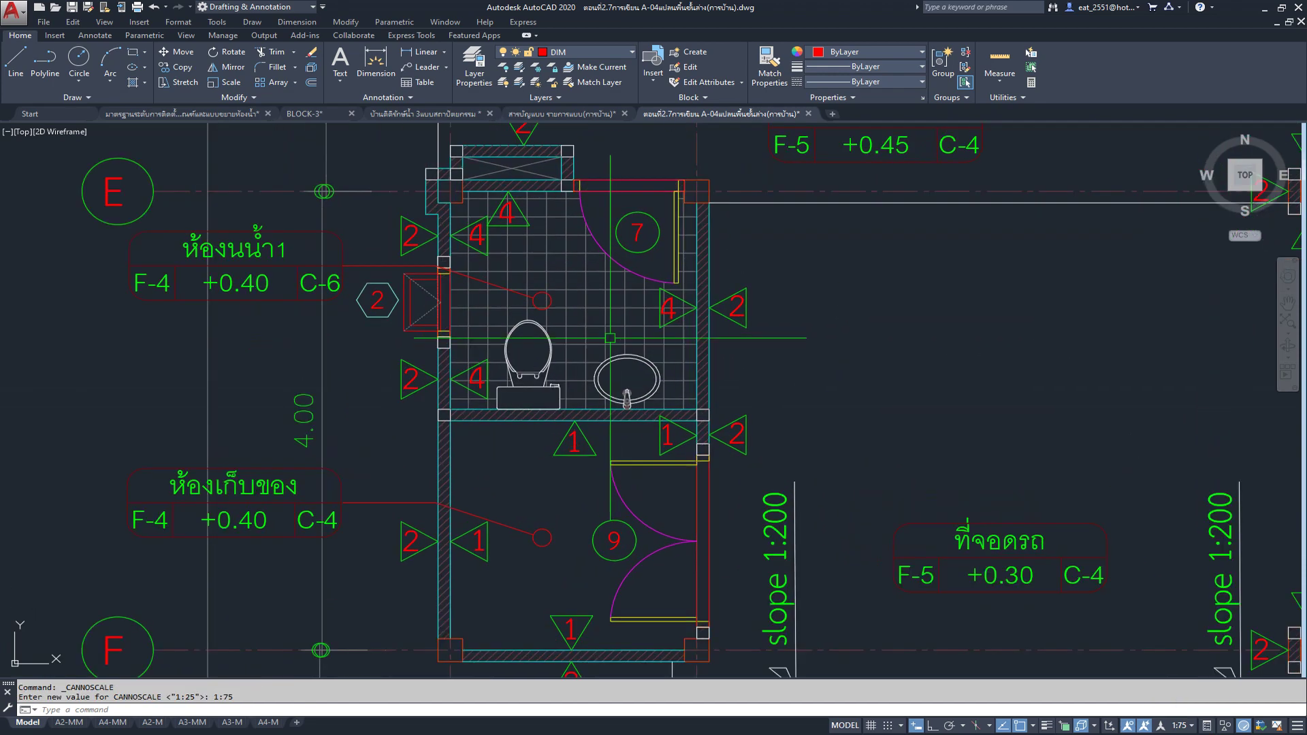
scroll(610, 338, down, 2)
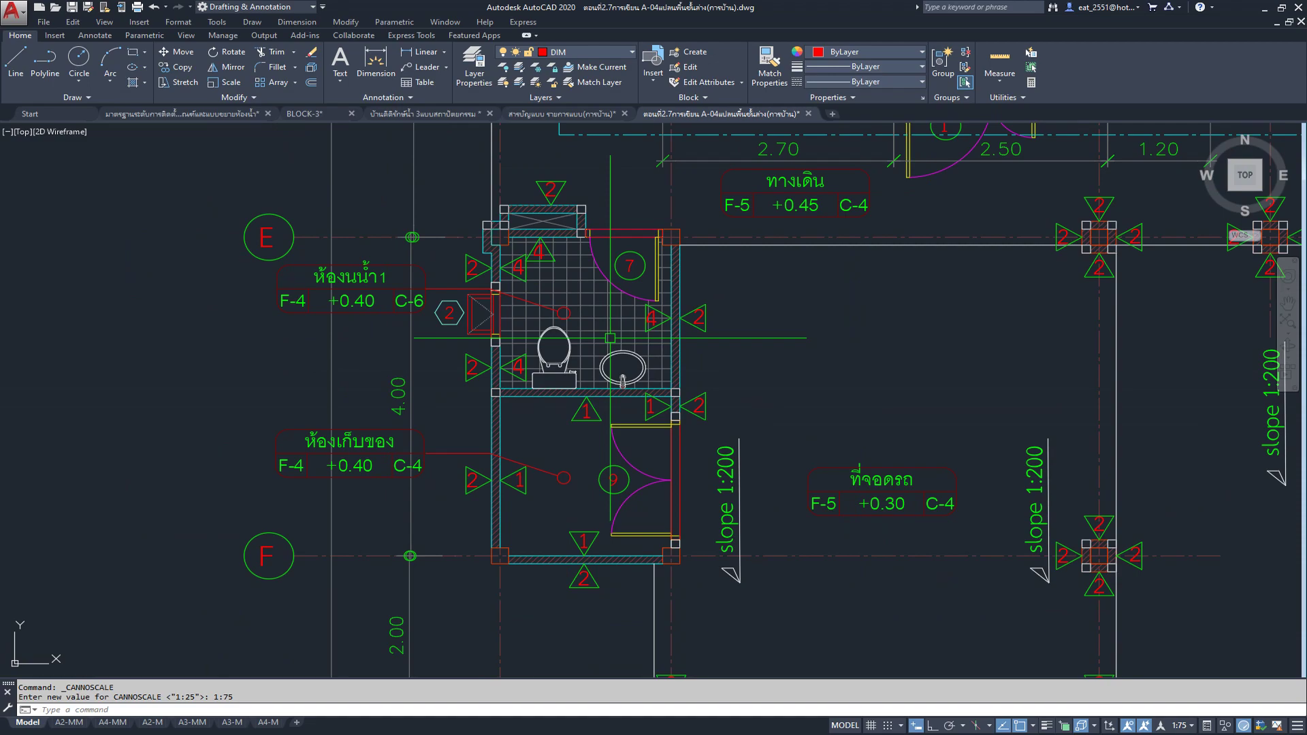
scroll(610, 338, down, 2)
scroll(579, 382, down, 2)
scroll(559, 408, down, 2)
scroll(546, 430, up, 1)
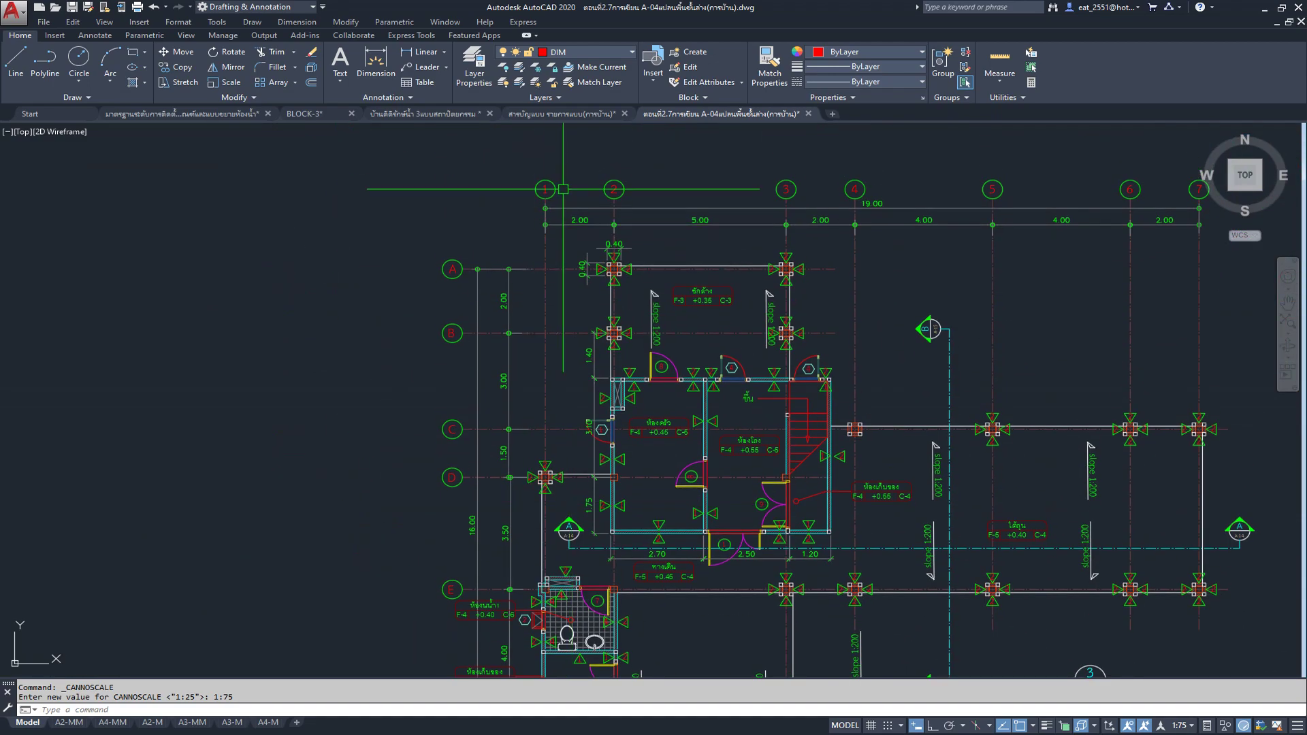
scroll(546, 189, up, 3)
Step: Inspect the grid 1 bubble and gridline 2, then pan down to rows B–E
click(544, 189)
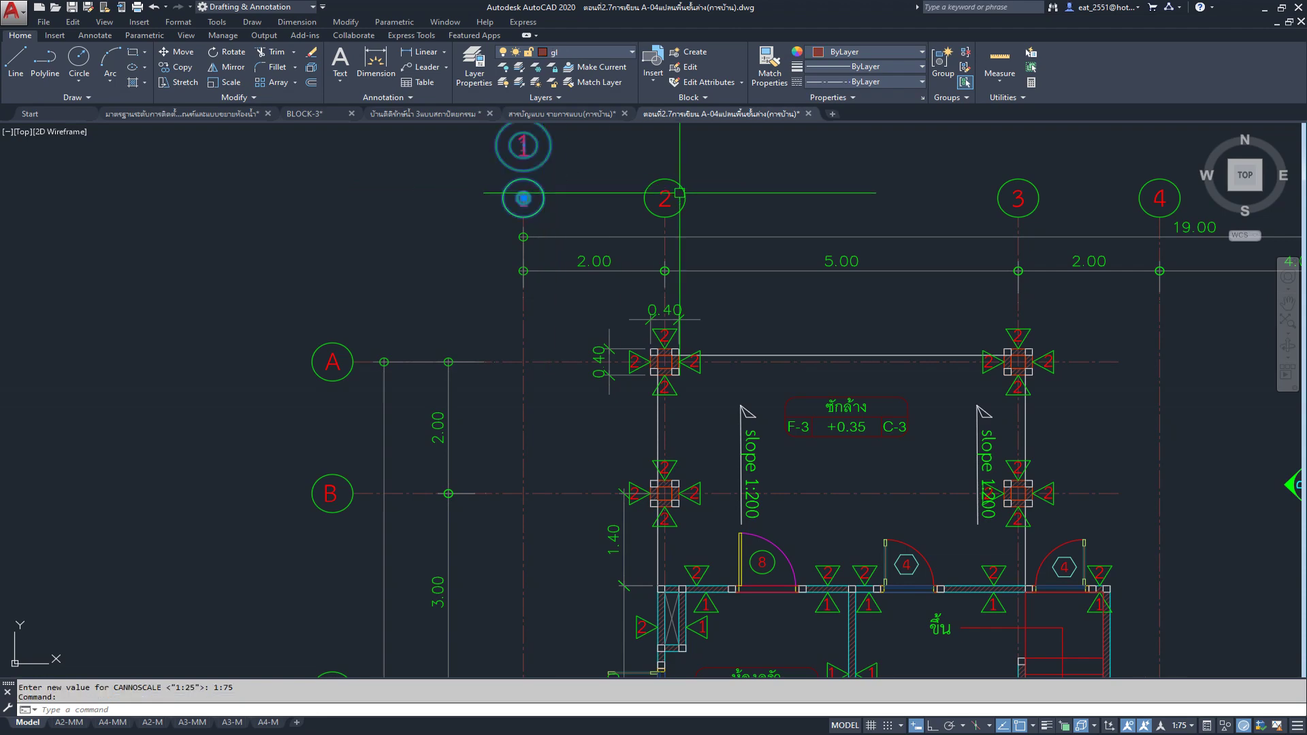
scroll(659, 259, up, 2)
click(667, 234)
scroll(558, 204, down, 2)
scroll(565, 197, down, 3)
middle_drag(558, 477, 642, 211)
scroll(510, 647, up, 2)
scroll(476, 613, up, 2)
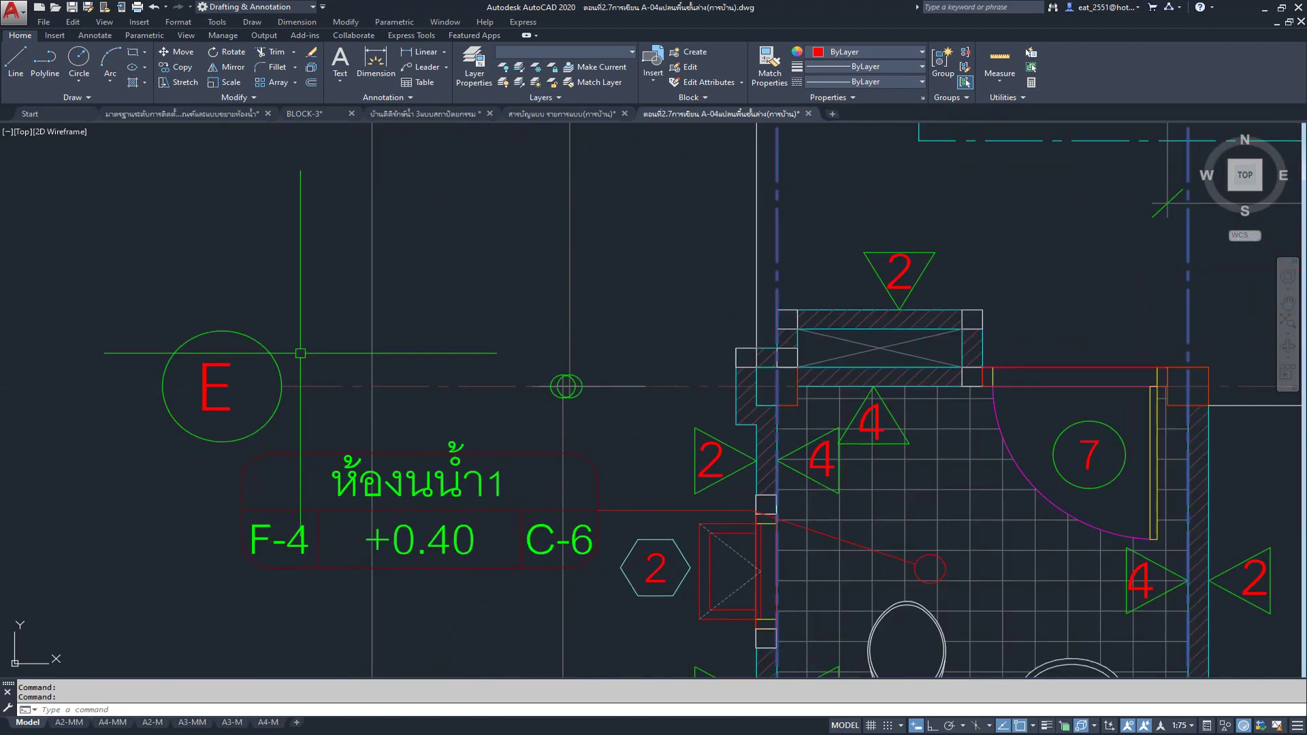
Step: Check the E grid bubble and the bathroom room tag at the new scale
click(323, 293)
click(196, 359)
scroll(196, 359, down, 1)
scroll(328, 408, down, 3)
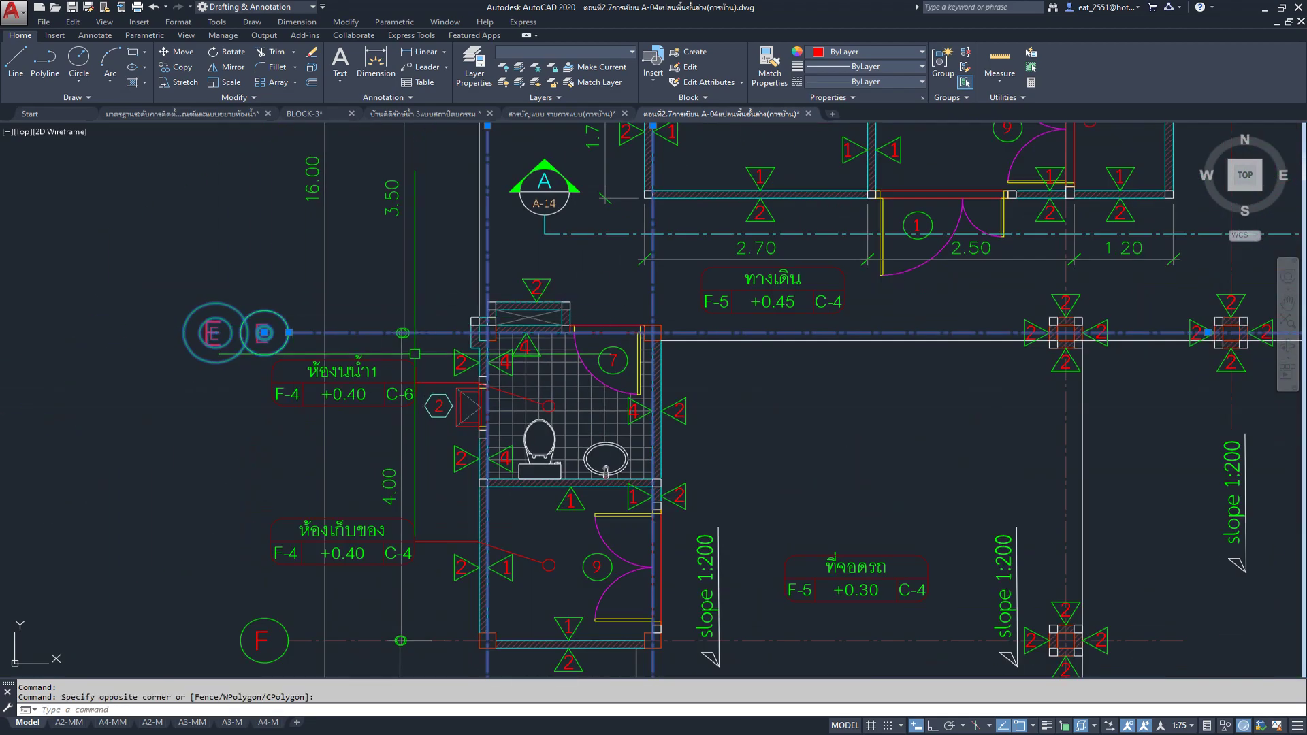
scroll(328, 443, up, 3)
click(484, 269)
scroll(538, 343, down, 5)
scroll(563, 346, down, 1)
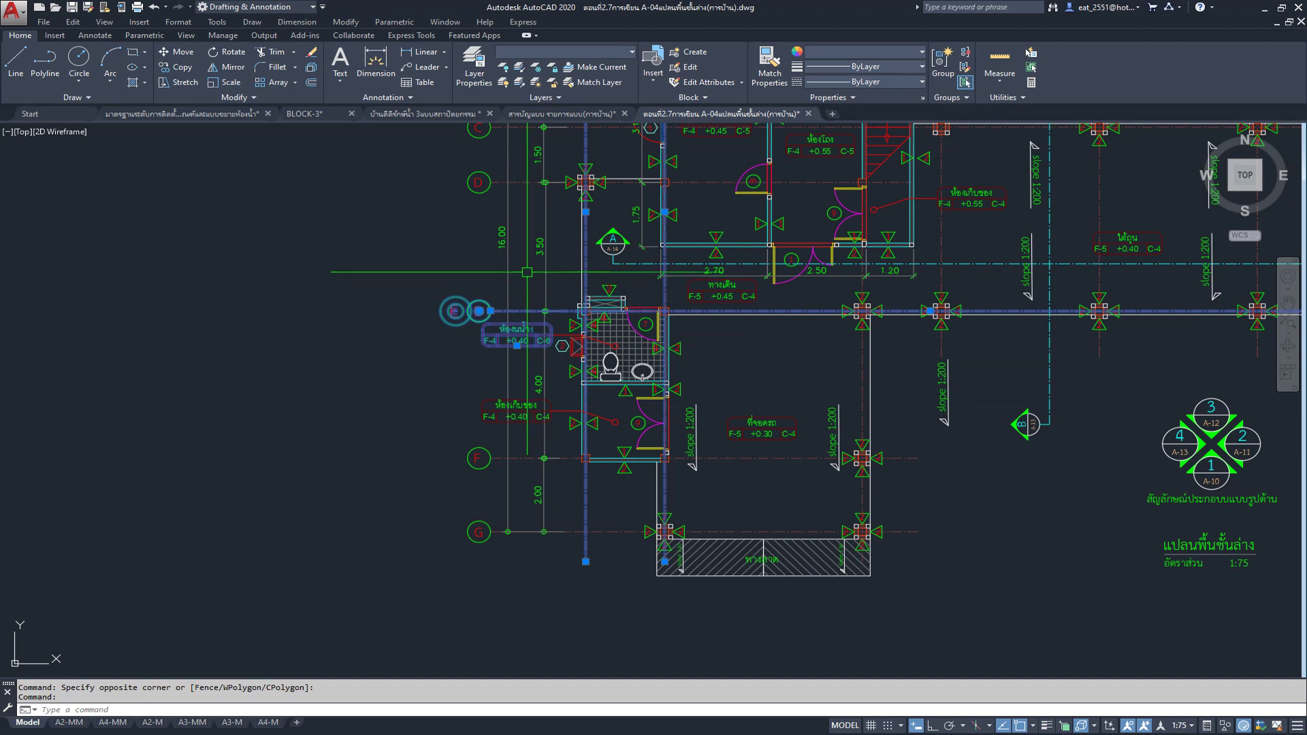
click(527, 273)
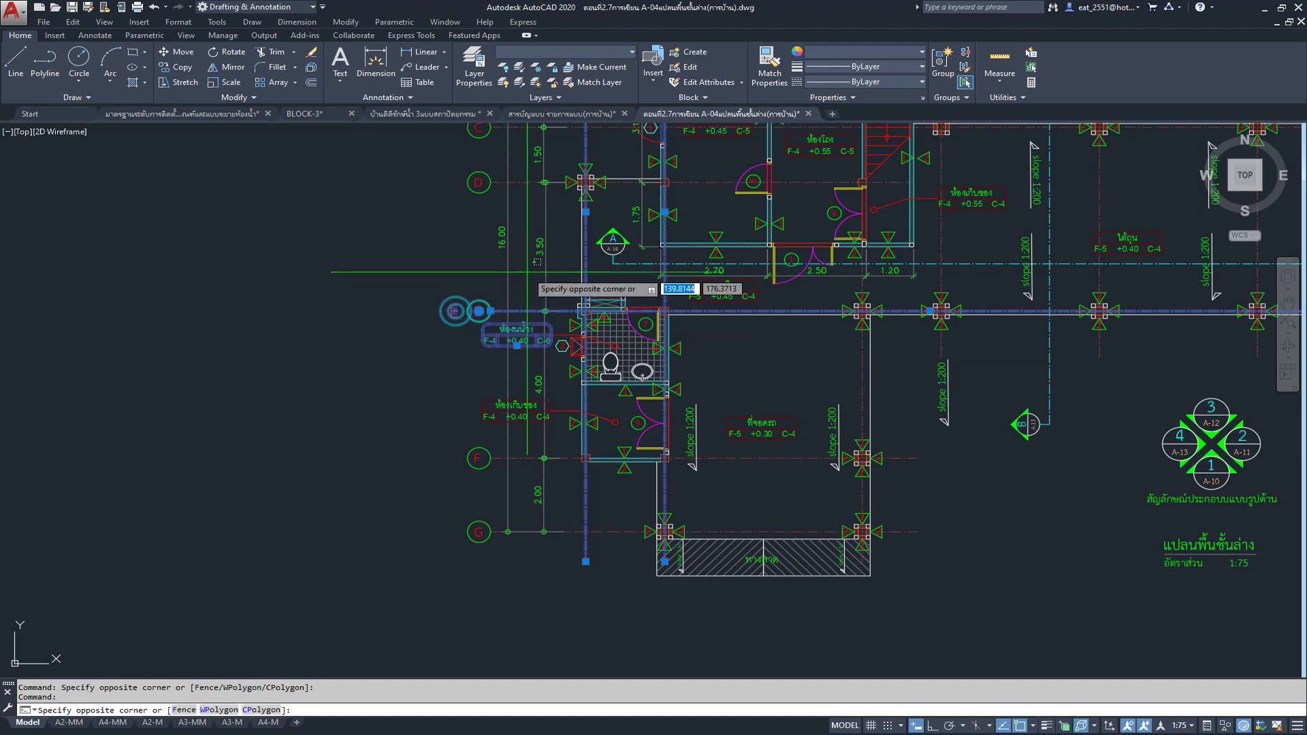
Step: Copy the window-selected ground-floor bathroom with its tag into space beside the detail drawing
click(688, 633)
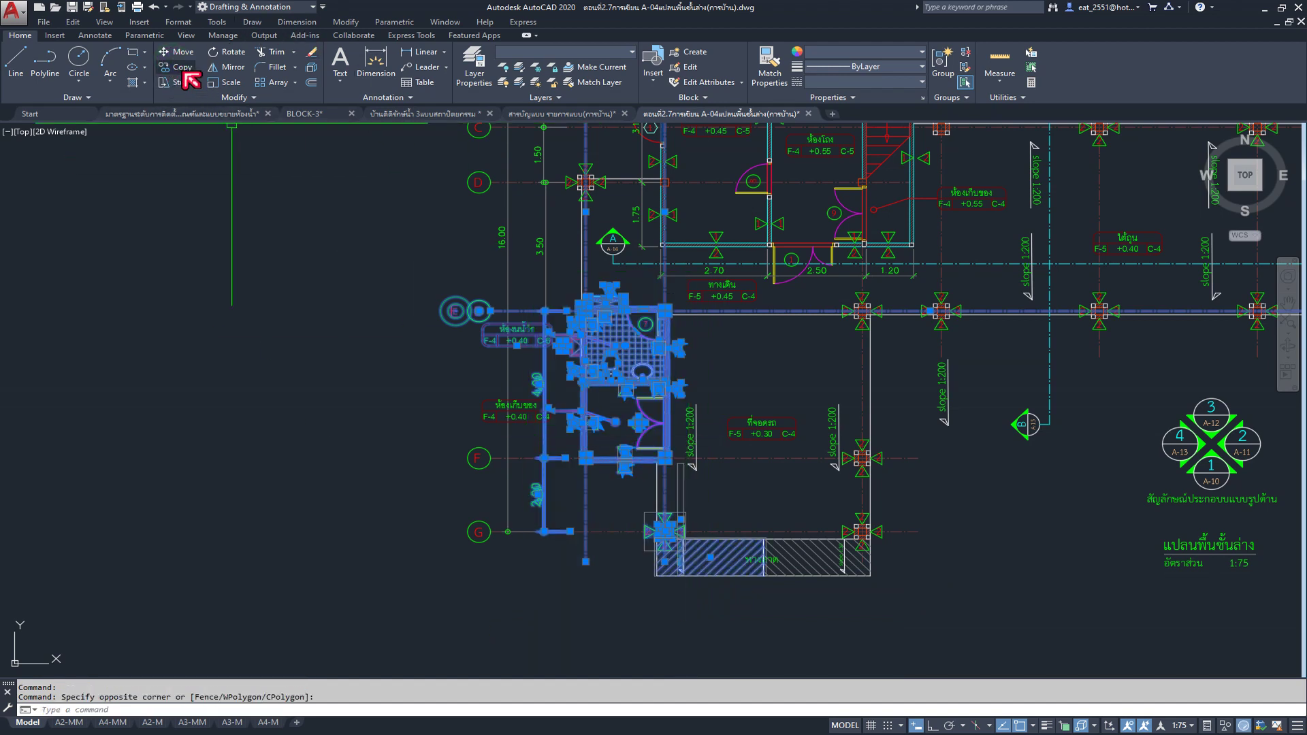
click(180, 67)
click(616, 360)
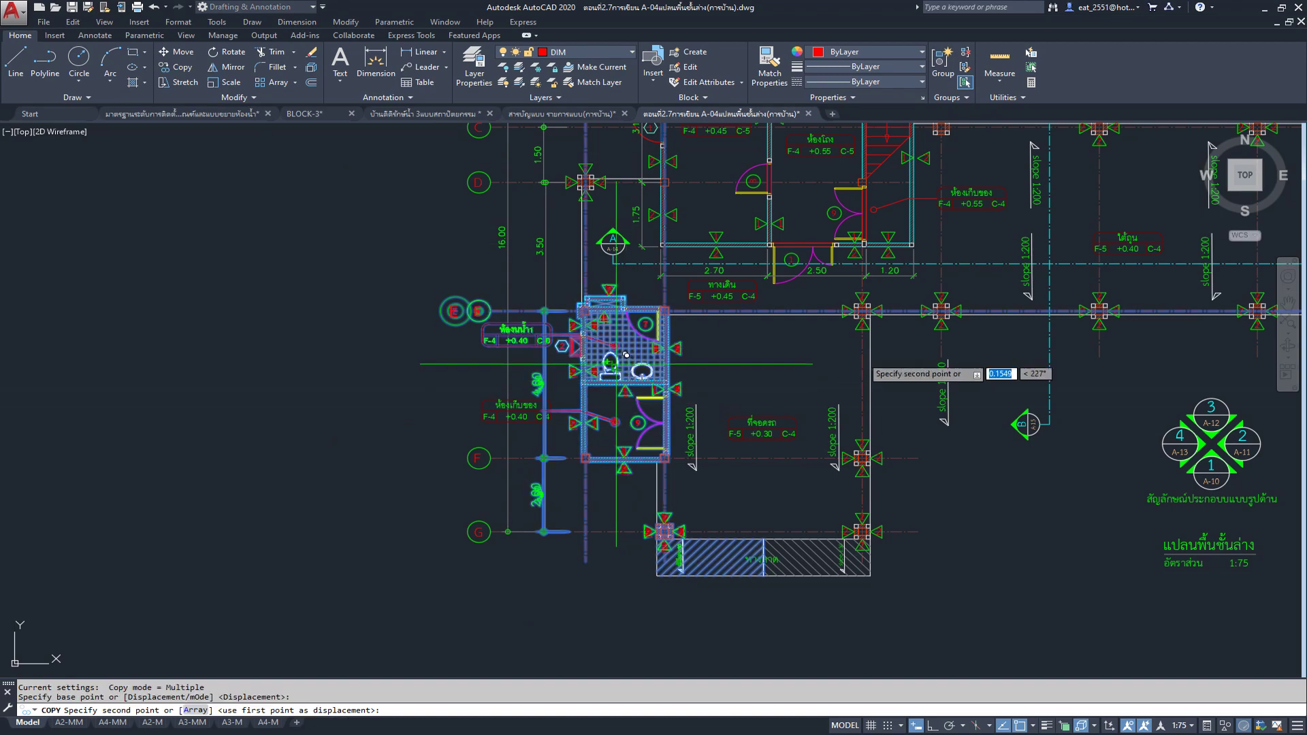
scroll(524, 333, down, 2)
scroll(529, 325, down, 3)
scroll(966, 320, up, 4)
scroll(991, 318, up, 3)
scroll(987, 320, up, 3)
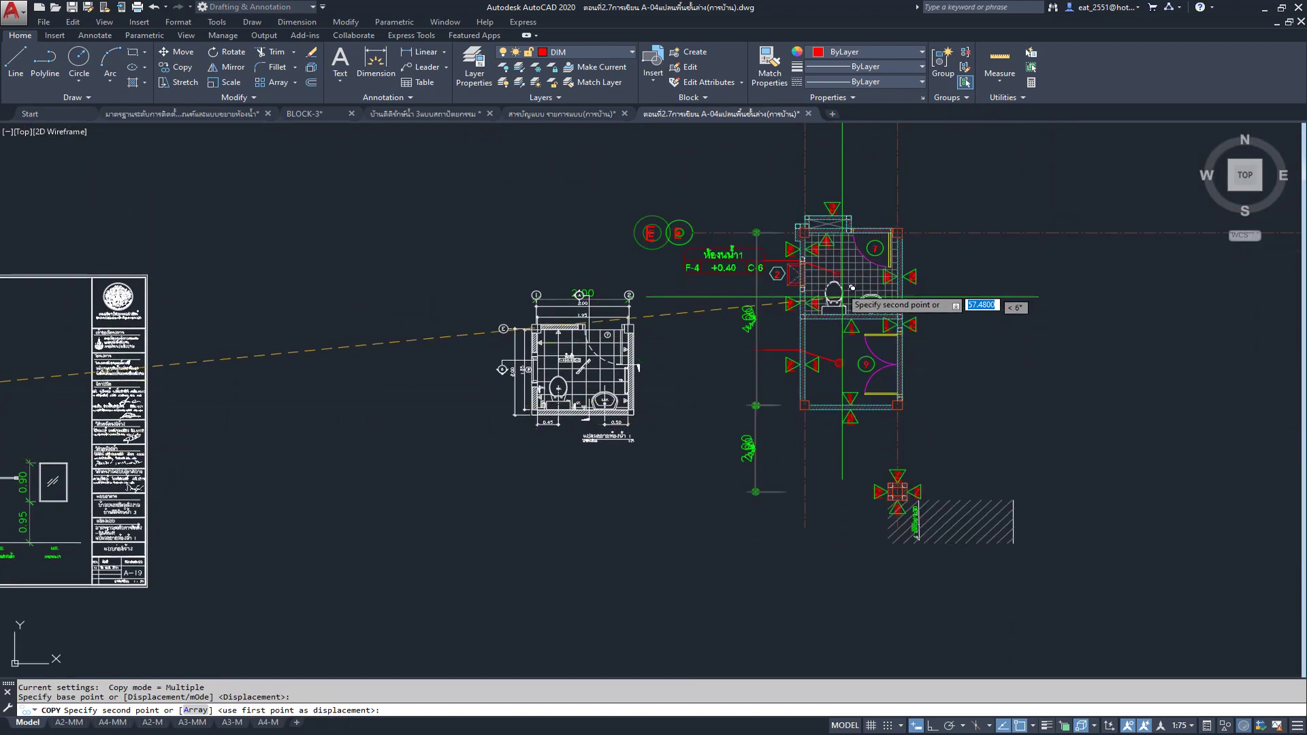
click(845, 294)
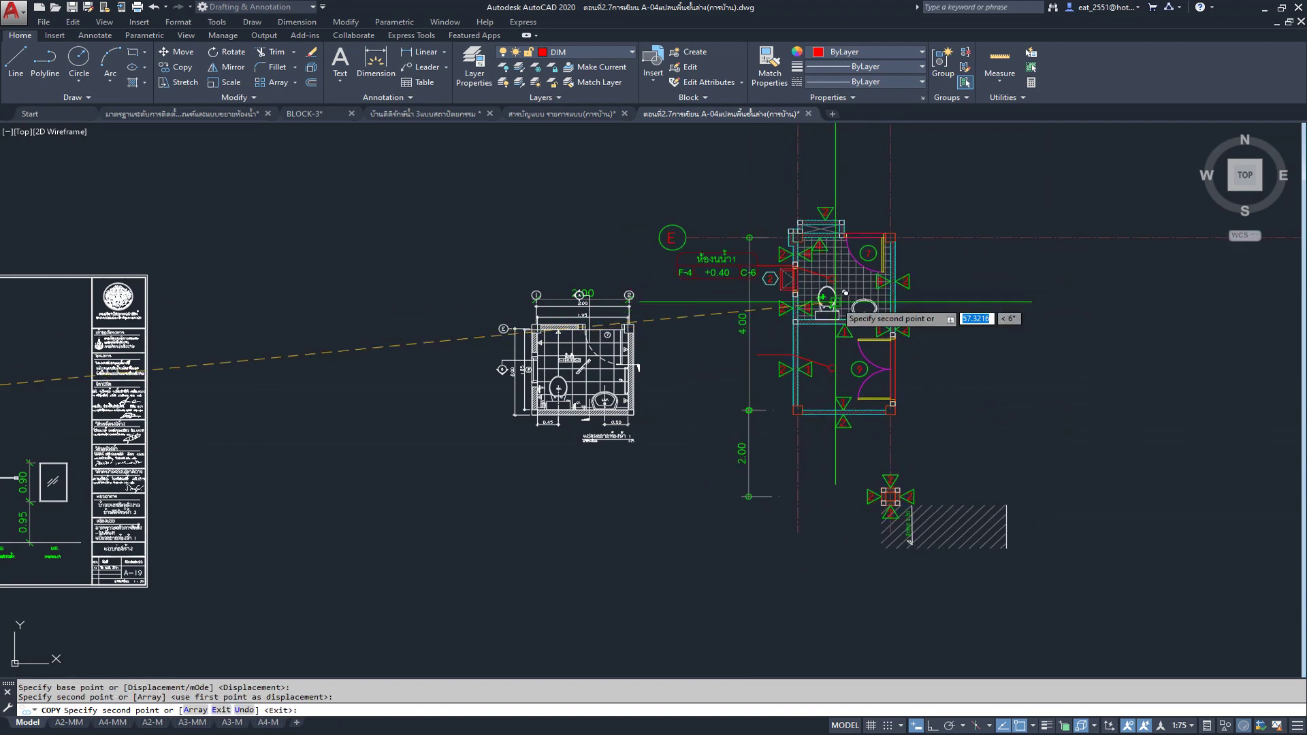
key(ctrl+z)
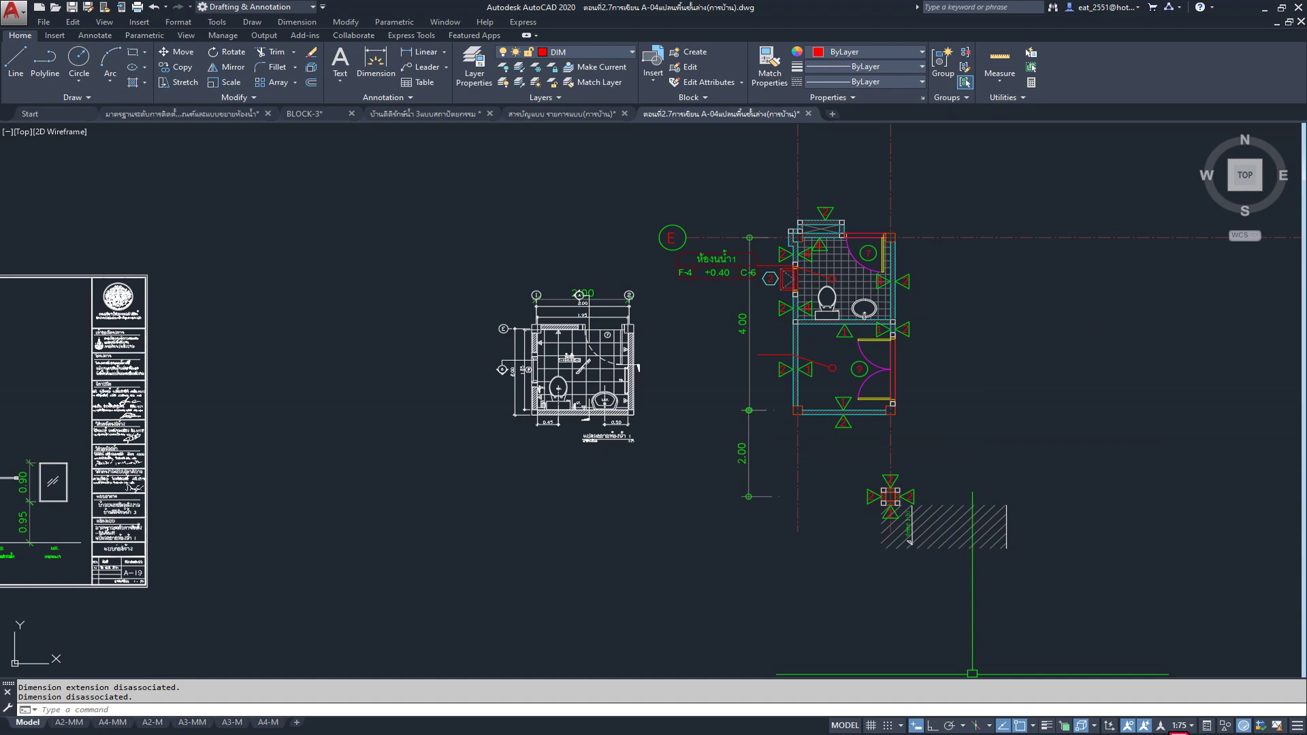
click(1196, 727)
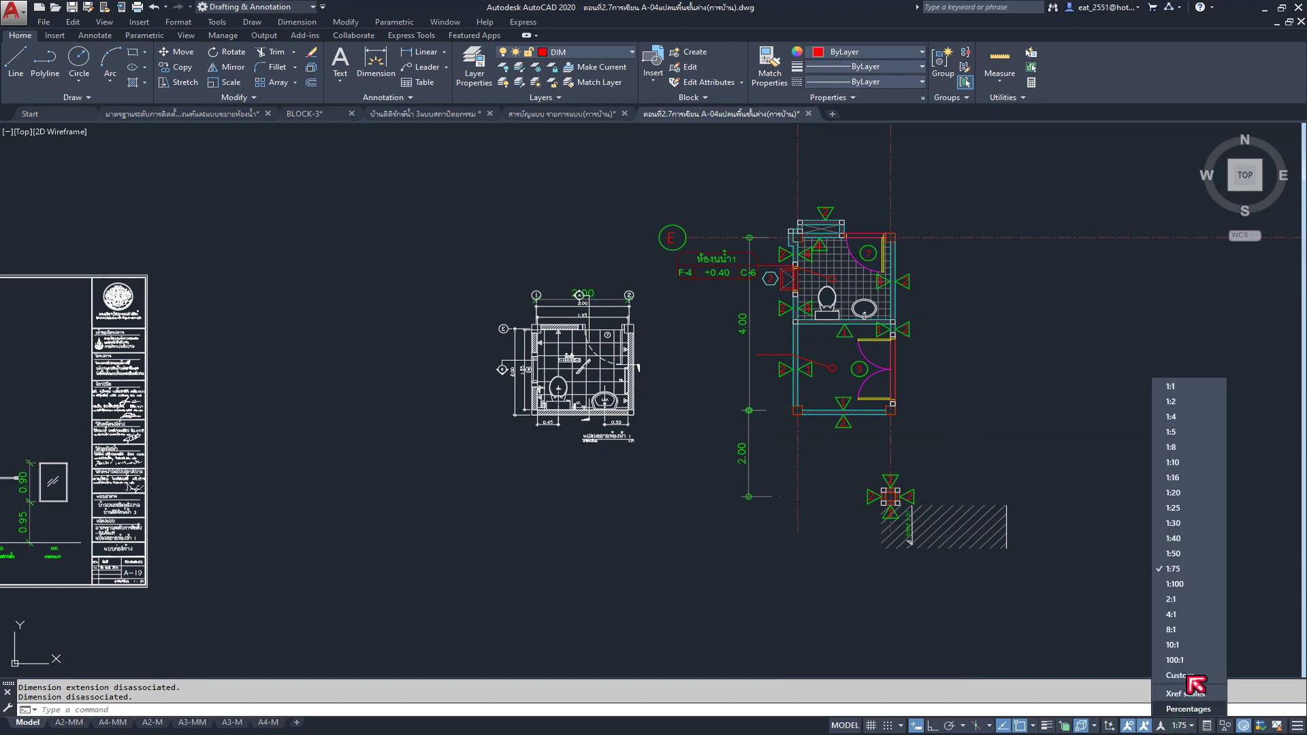
Step: Set the annotation scale to 1:25 and zoom so both bathroom drawings are visible
click(1205, 508)
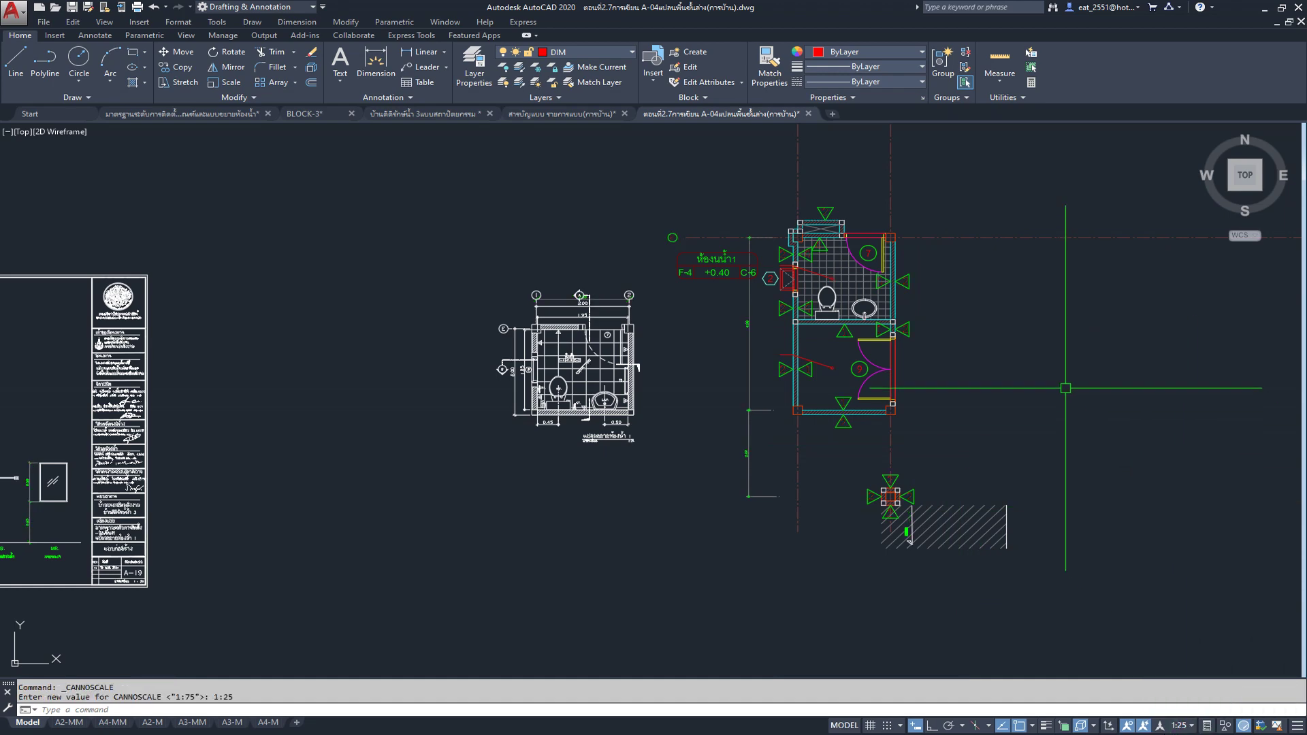
middle_drag(860, 308, 747, 344)
scroll(747, 343, up, 3)
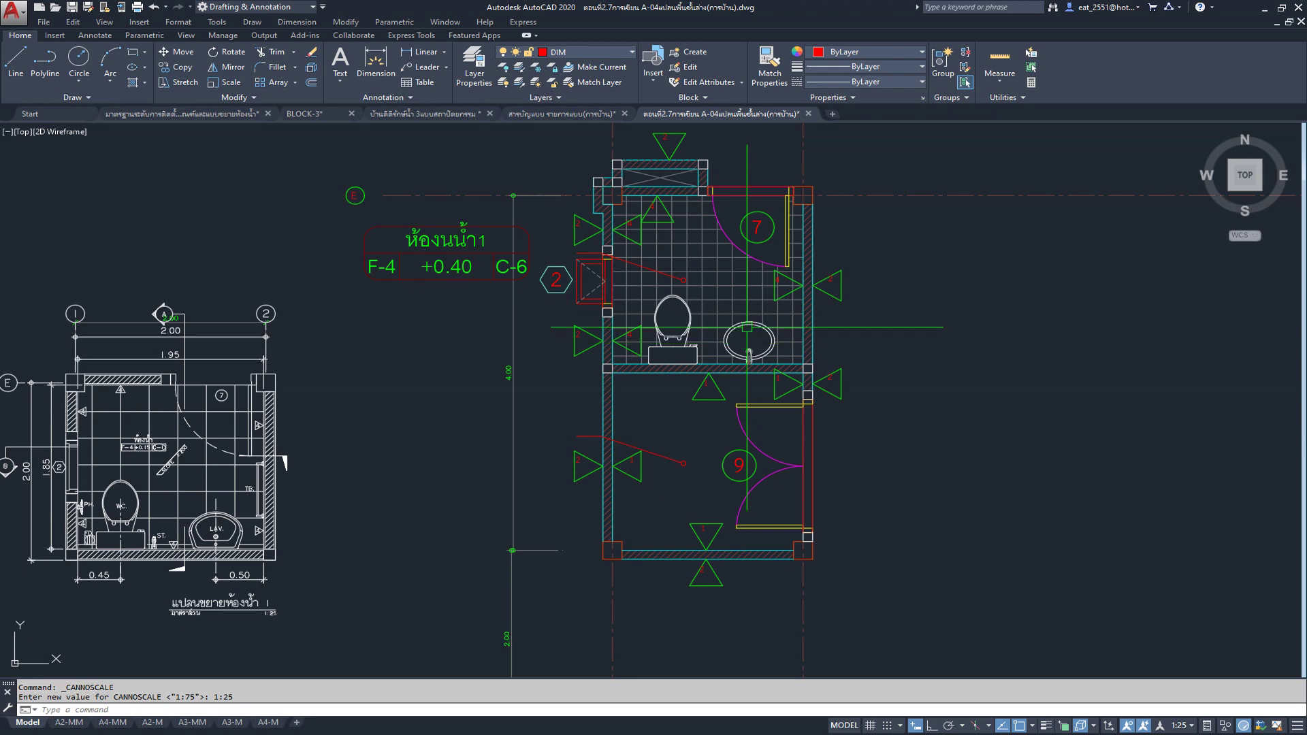
scroll(671, 205, up, 2)
scroll(671, 205, up, 2)
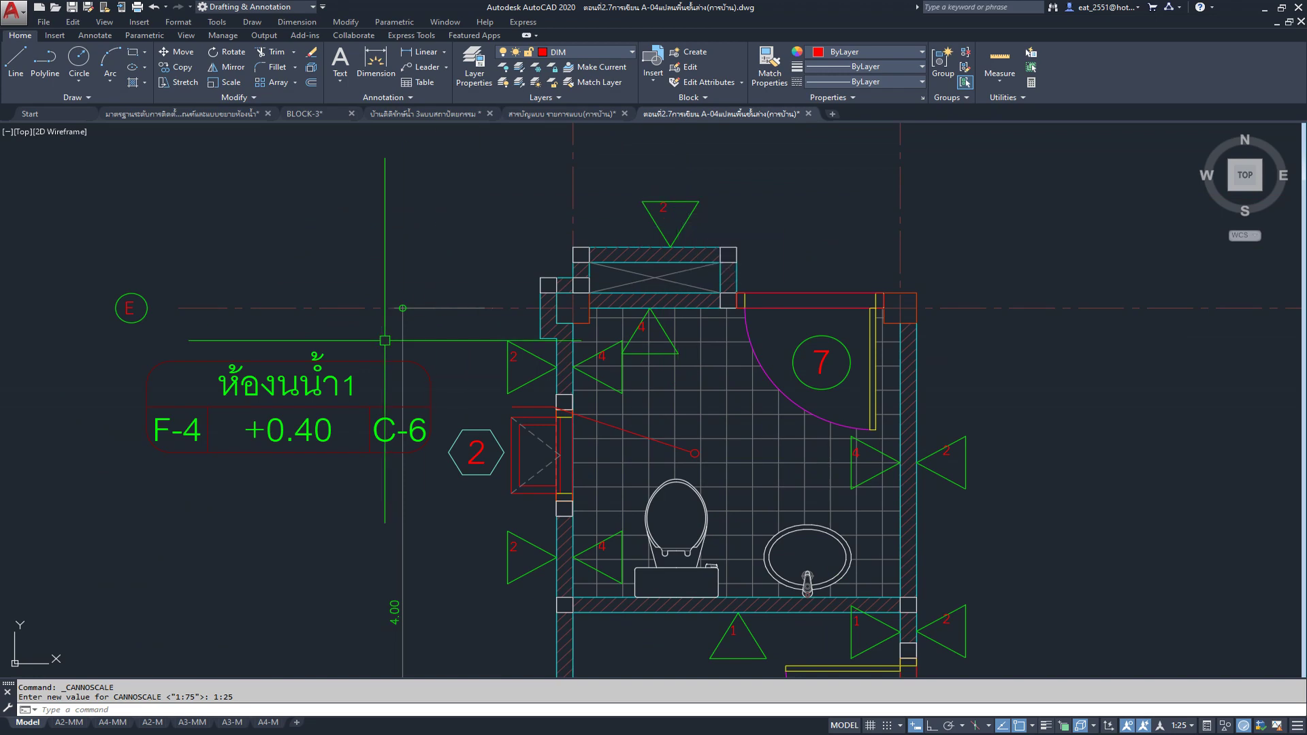
Step: Select the copied bathroom's room tag and a dimension while inspecting the lower room
click(313, 385)
scroll(334, 415, down, 3)
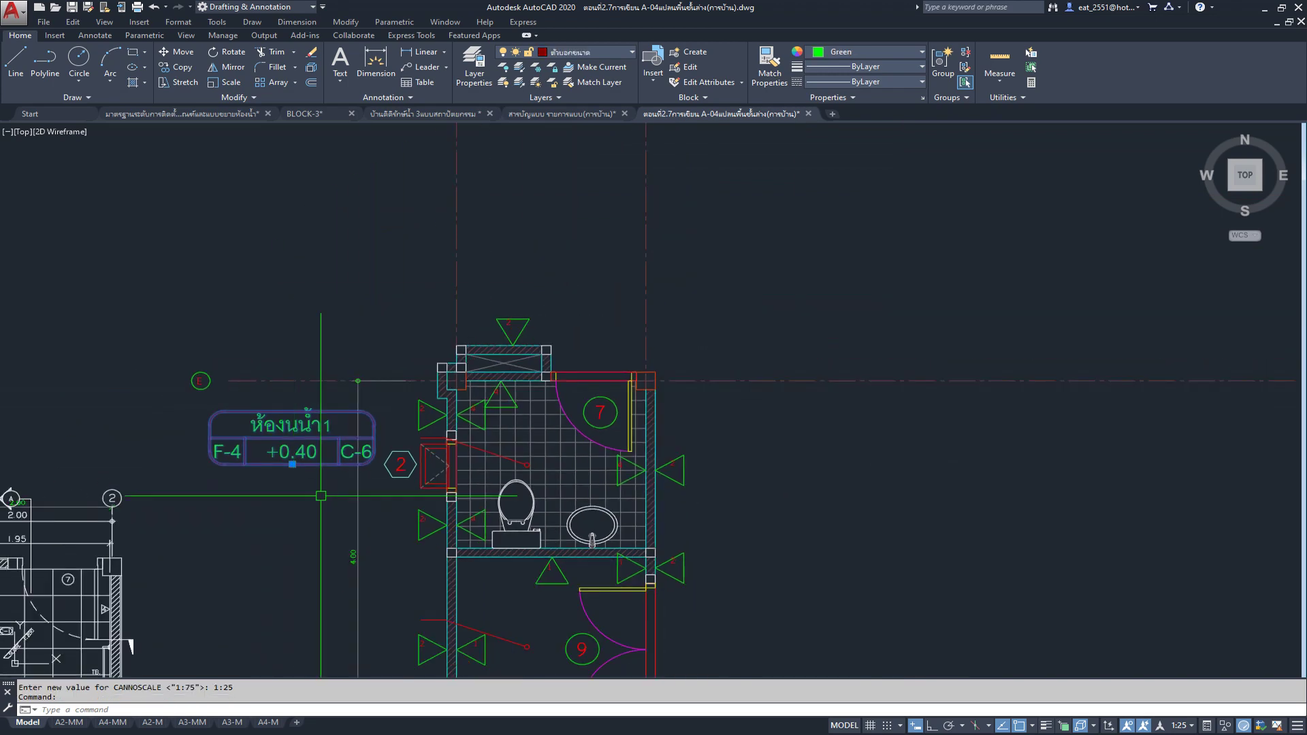
middle_drag(422, 511, 499, 428)
scroll(497, 457, up, 3)
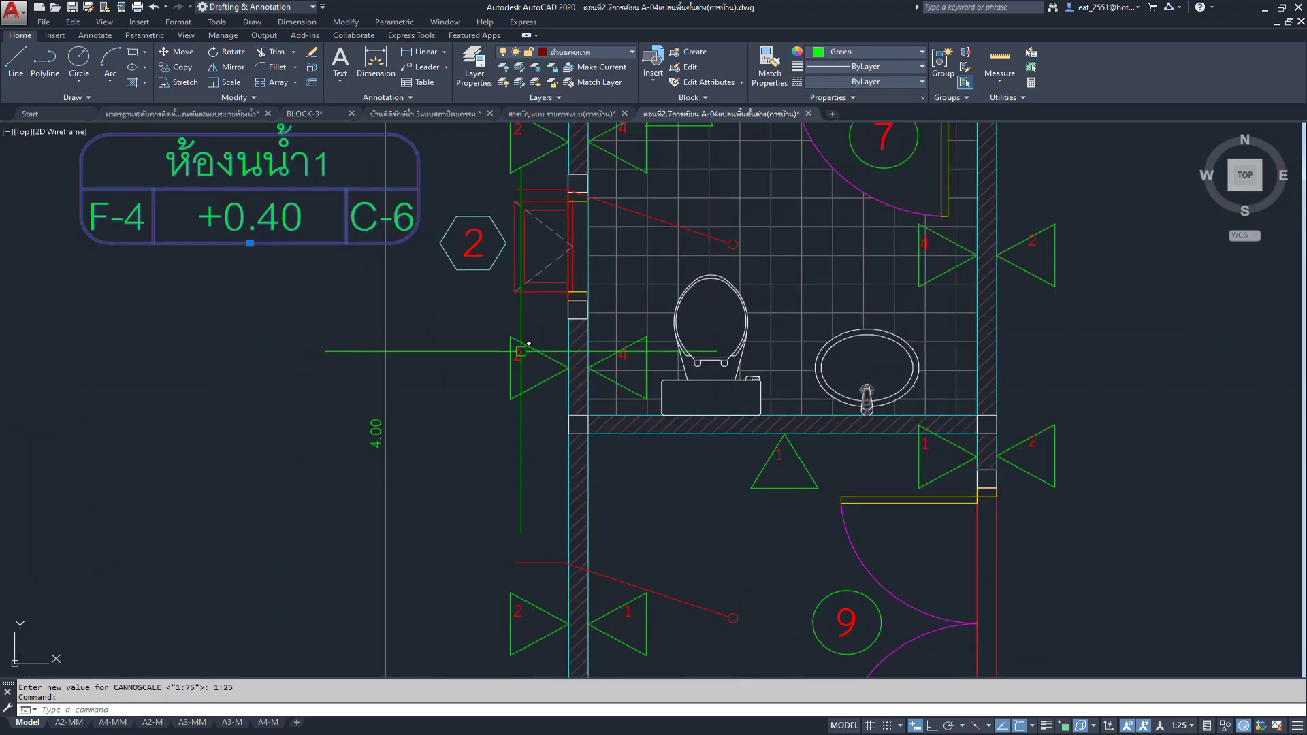
scroll(520, 364, down, 3)
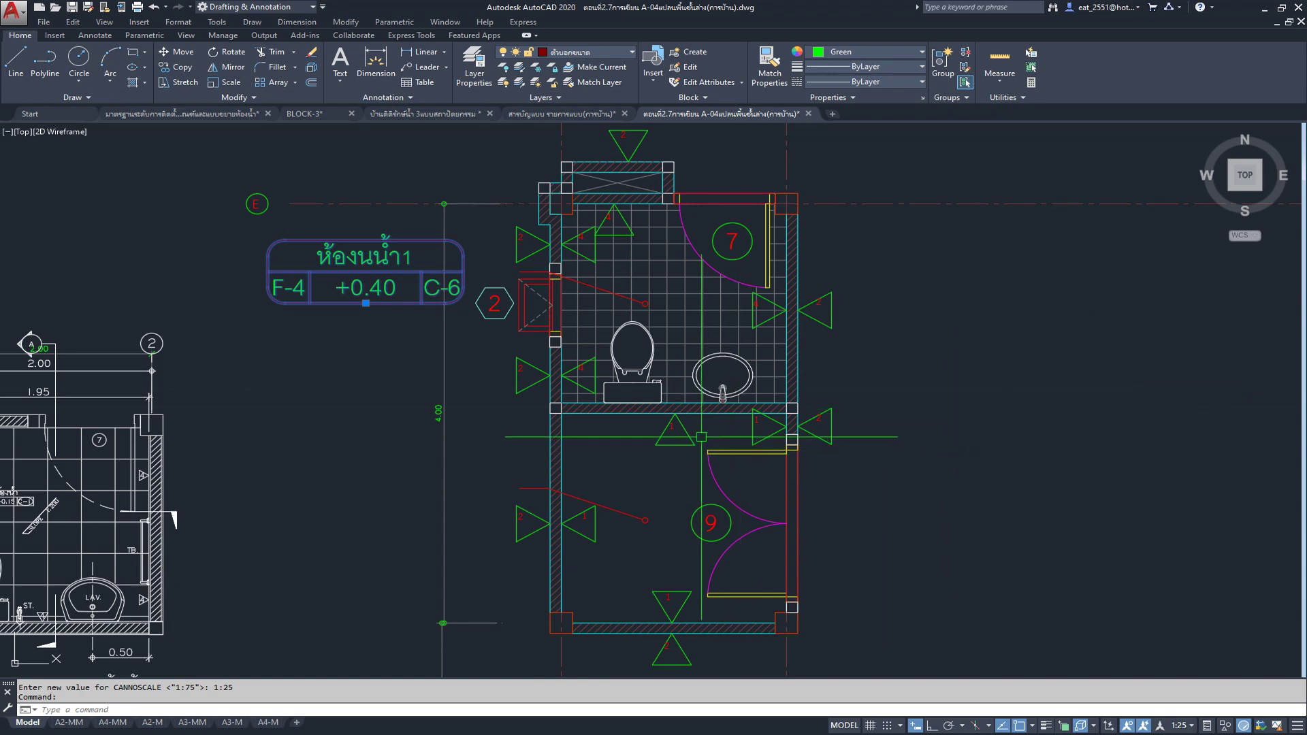
scroll(625, 384, down, 1)
scroll(626, 384, down, 1)
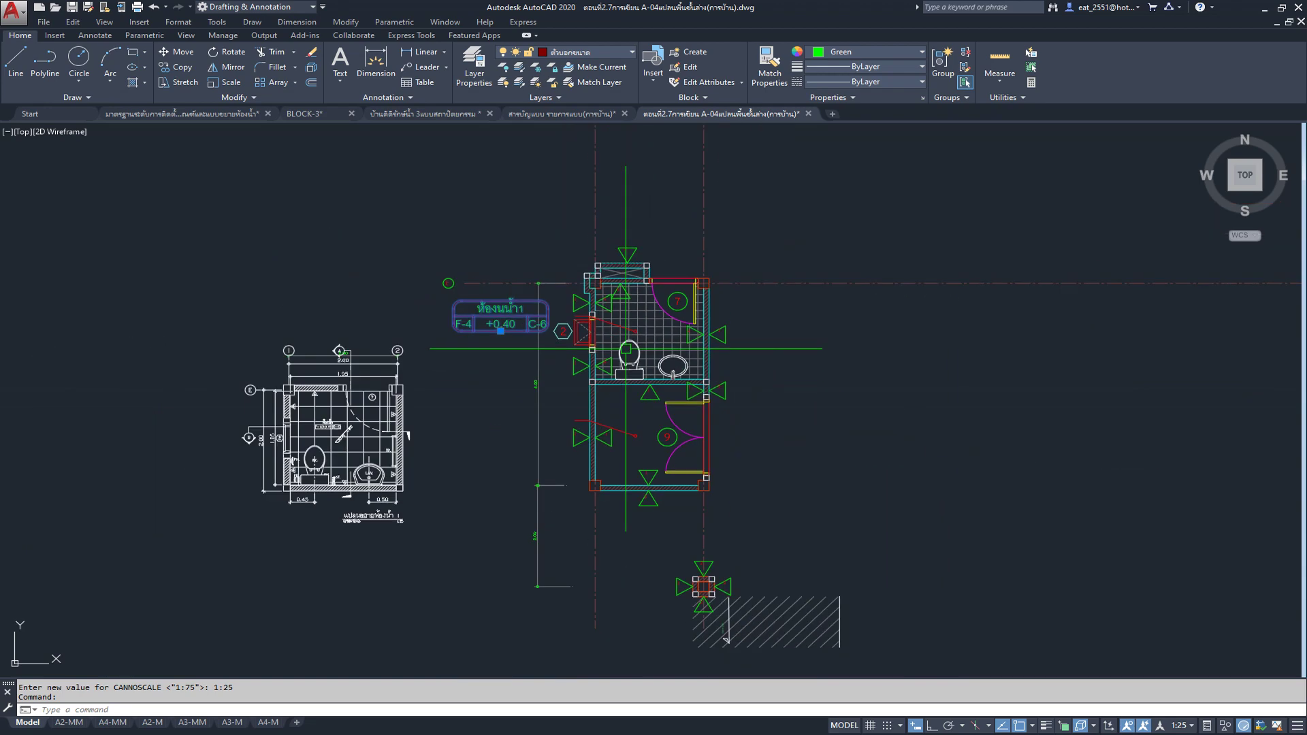
scroll(768, 448, down, 1)
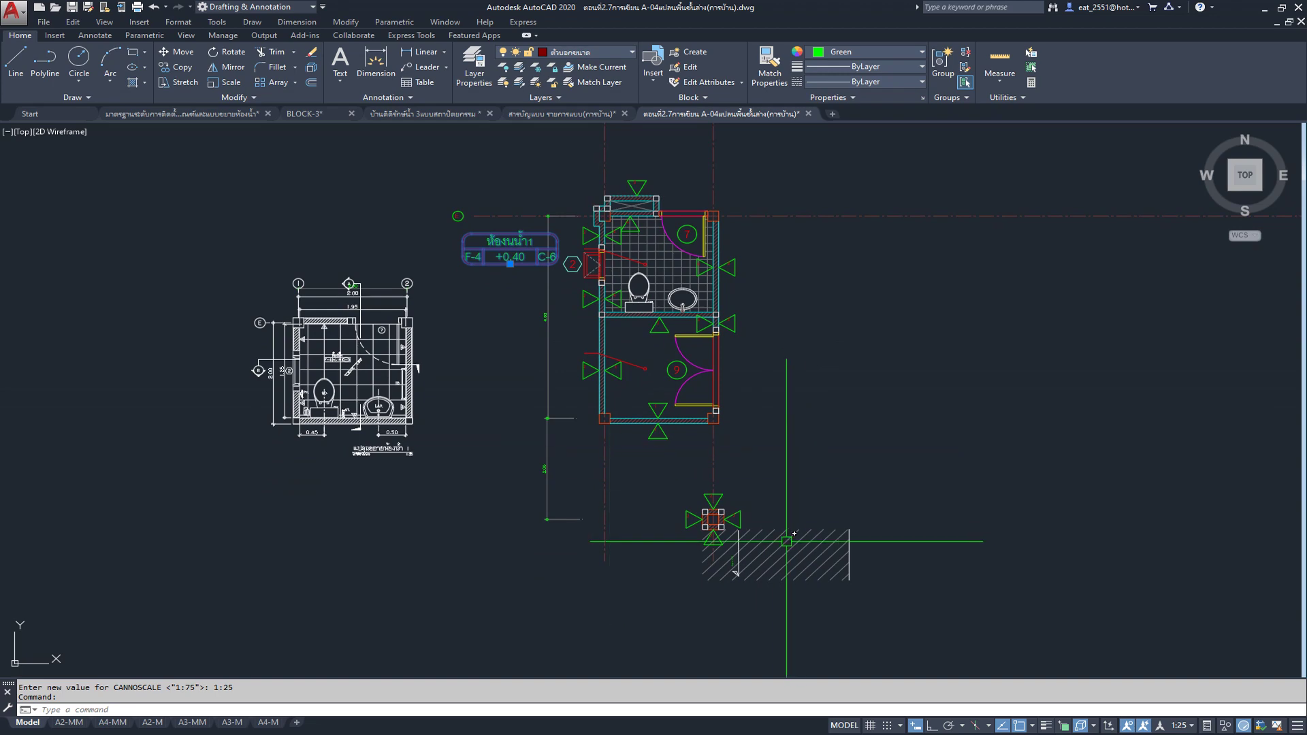
scroll(556, 469, up, 1)
click(544, 470)
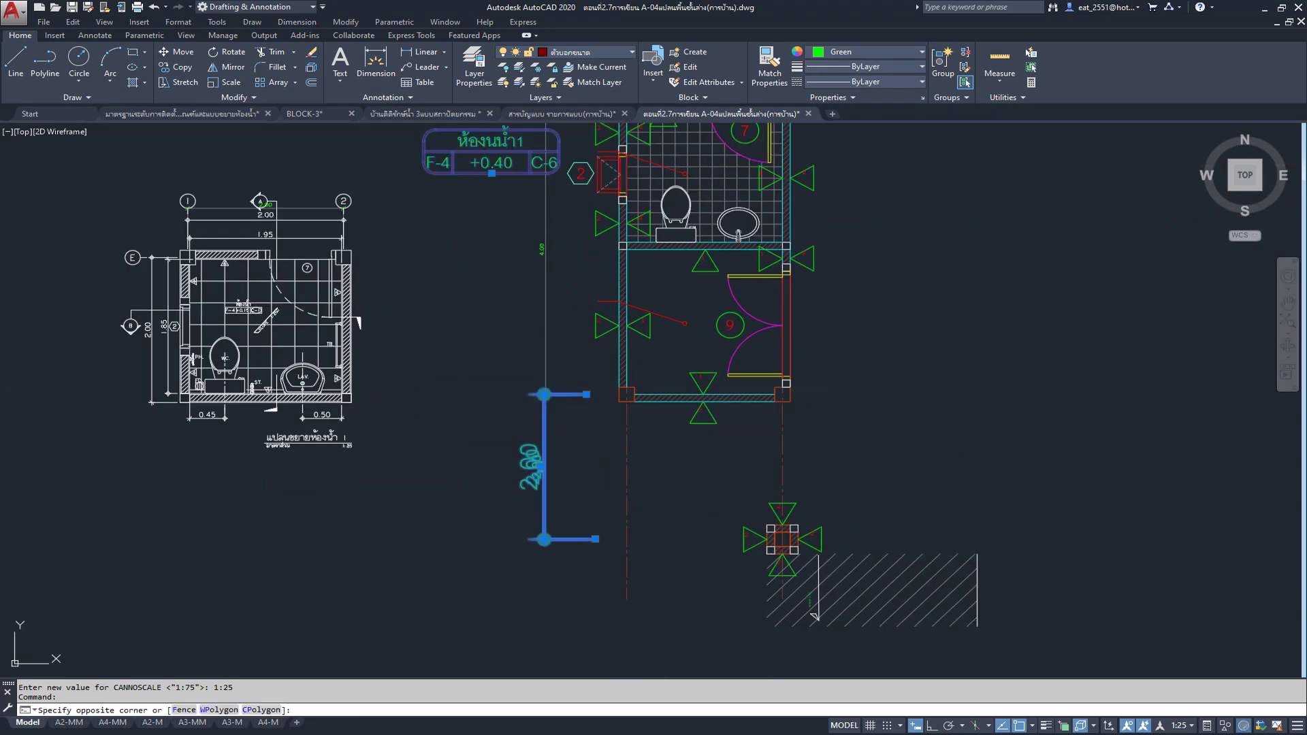
Step: Delete the copied room tag, the dimension, and the column block with its hatch
key(Delete)
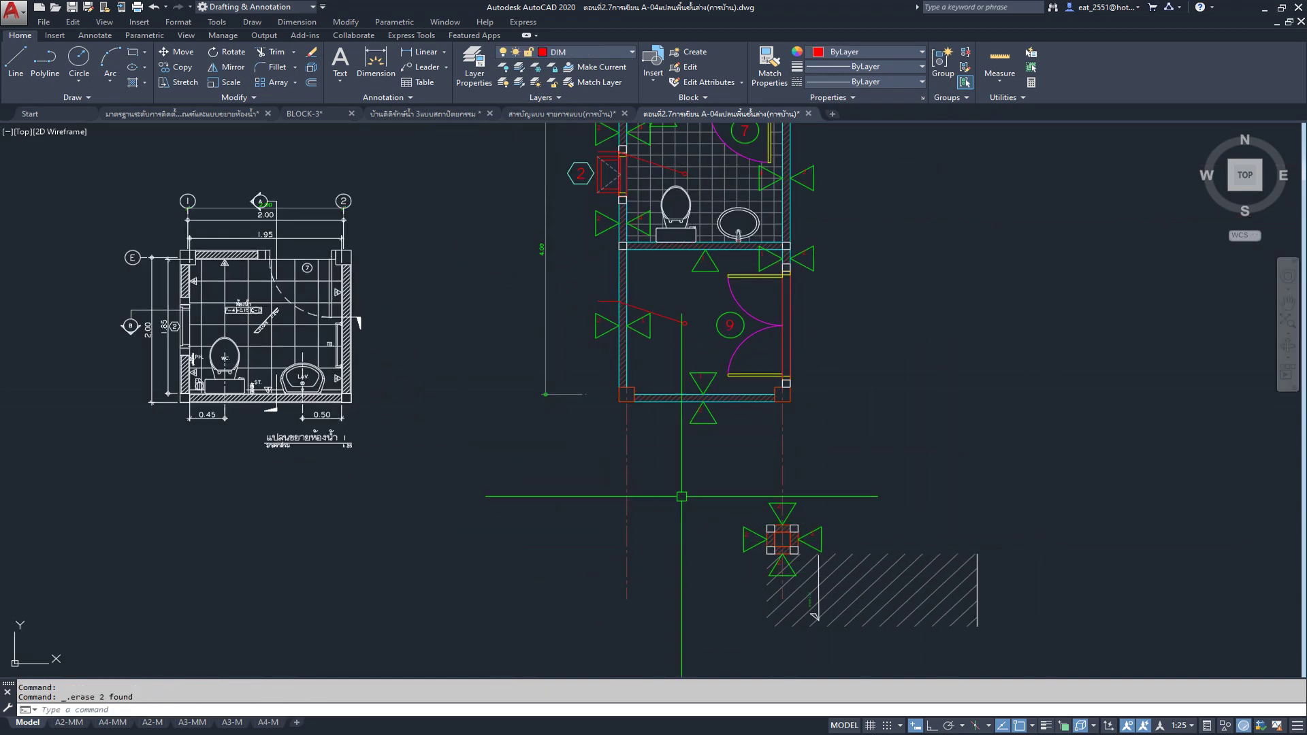
scroll(708, 472, down, 1)
click(958, 635)
click(737, 504)
key(Delete)
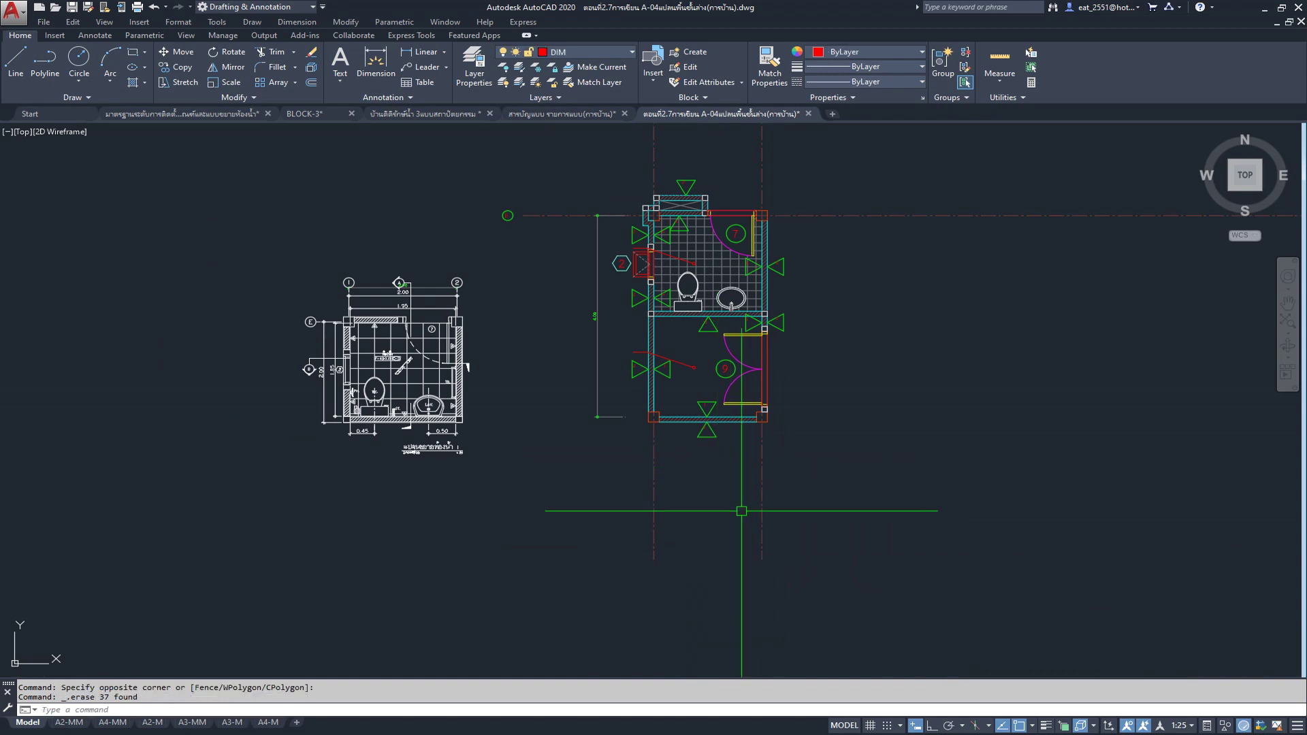
Step: Delete the diagonal hatches in the bottom and left walls
scroll(708, 421, up, 1)
scroll(630, 523, up, 1)
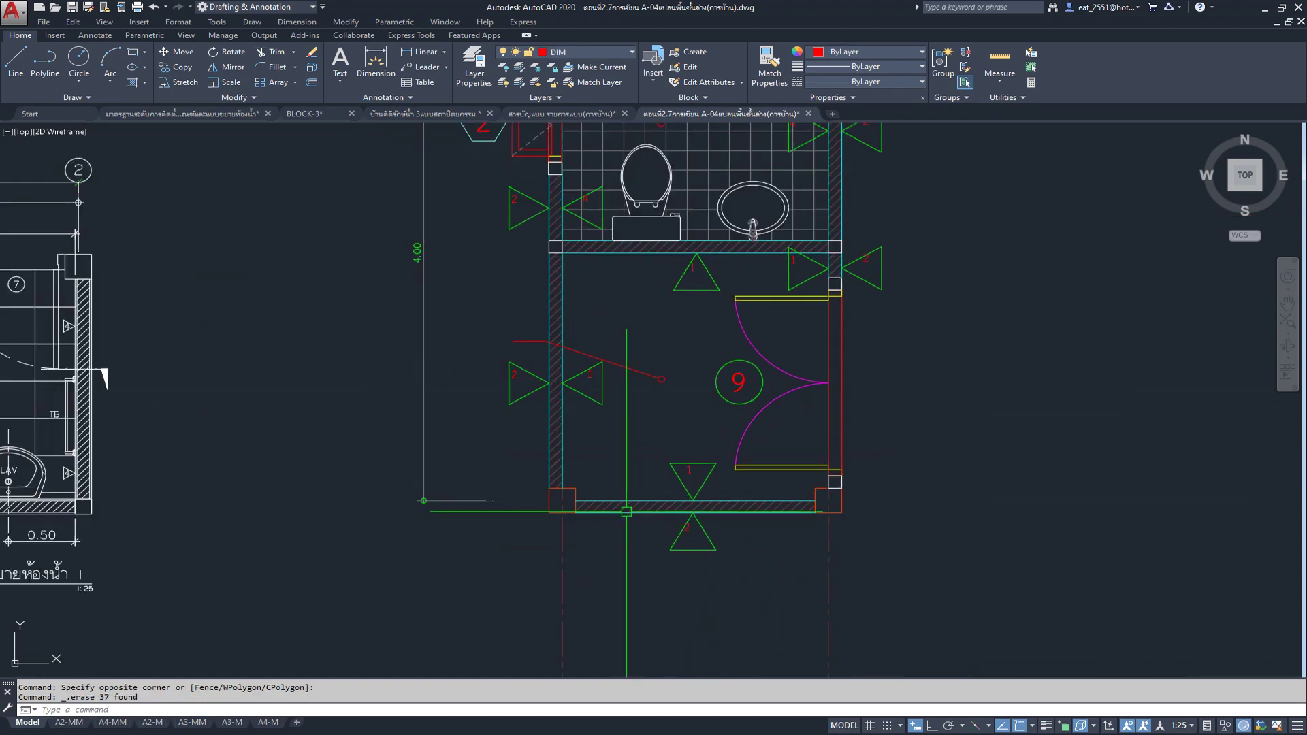
scroll(630, 522, up, 1)
click(636, 498)
key(Delete)
click(466, 379)
key(Delete)
Step: Erase the elevation triangle markers 1 and 2 around the copied bathroom
scroll(621, 563, down, 1)
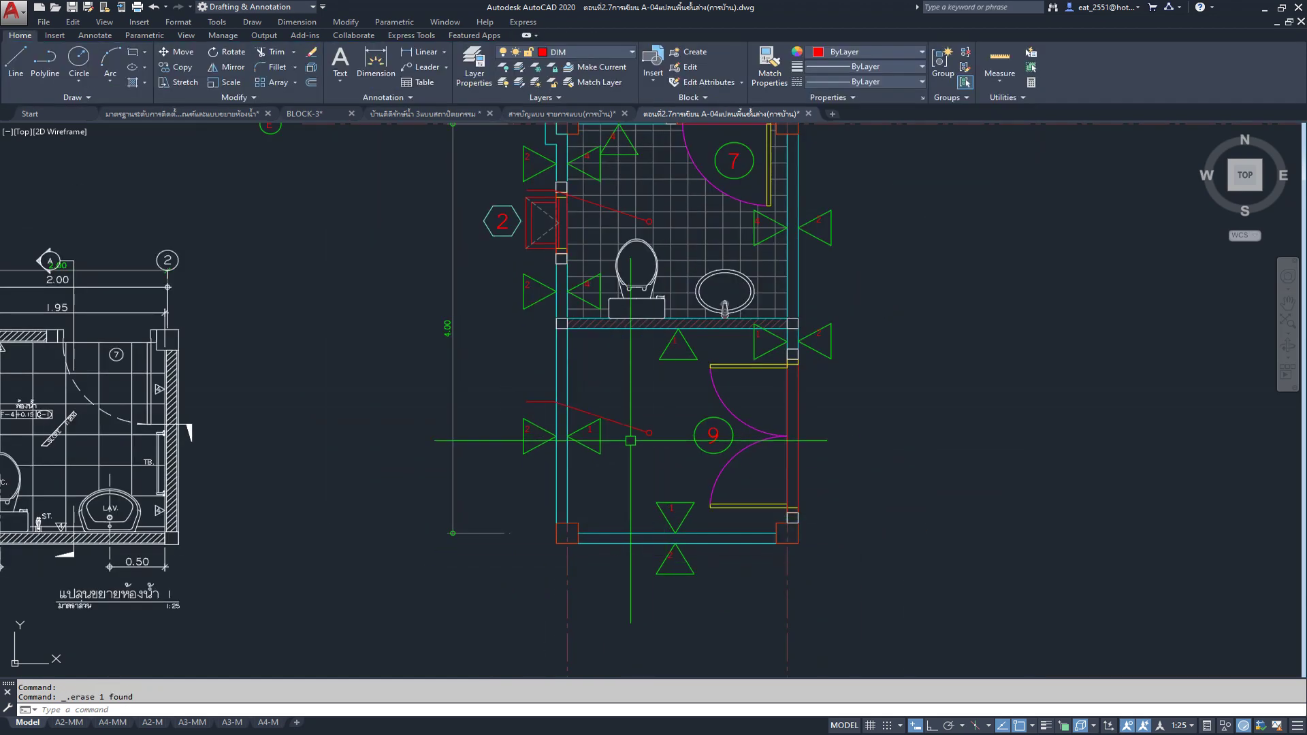
scroll(688, 344, up, 2)
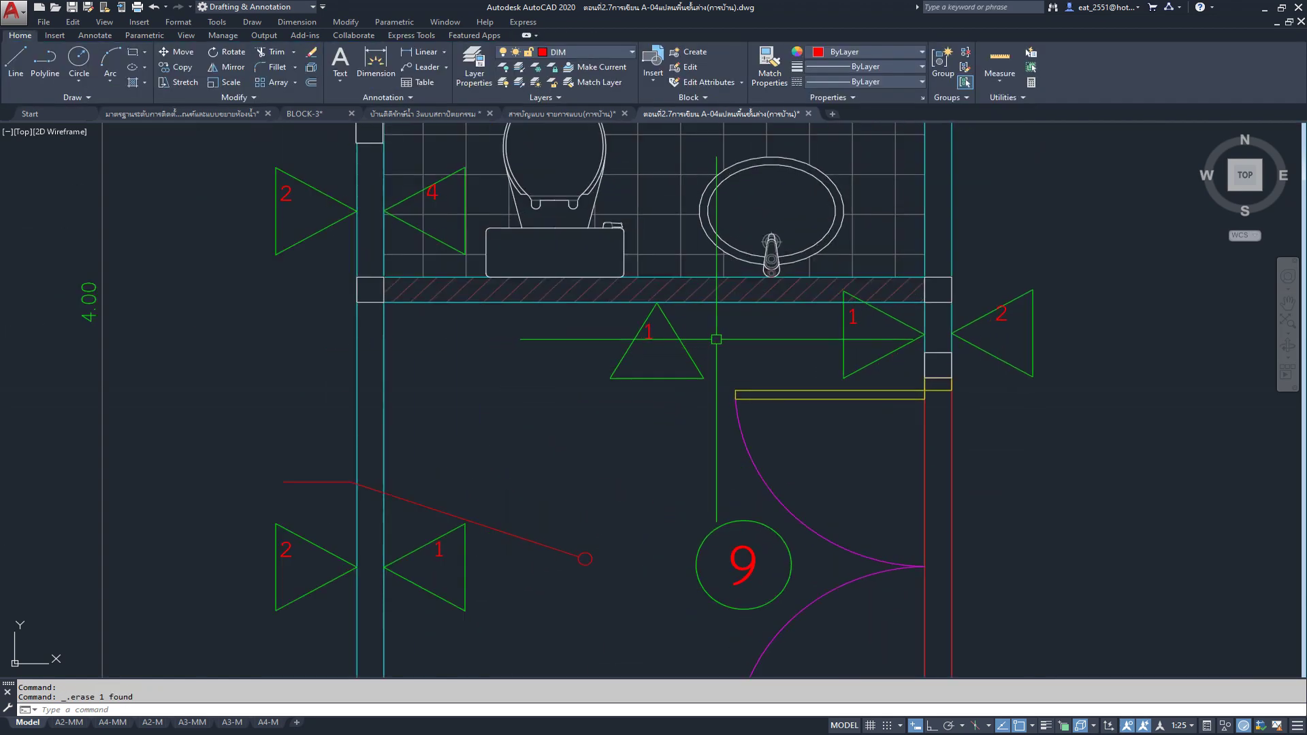
click(596, 395)
key(Delete)
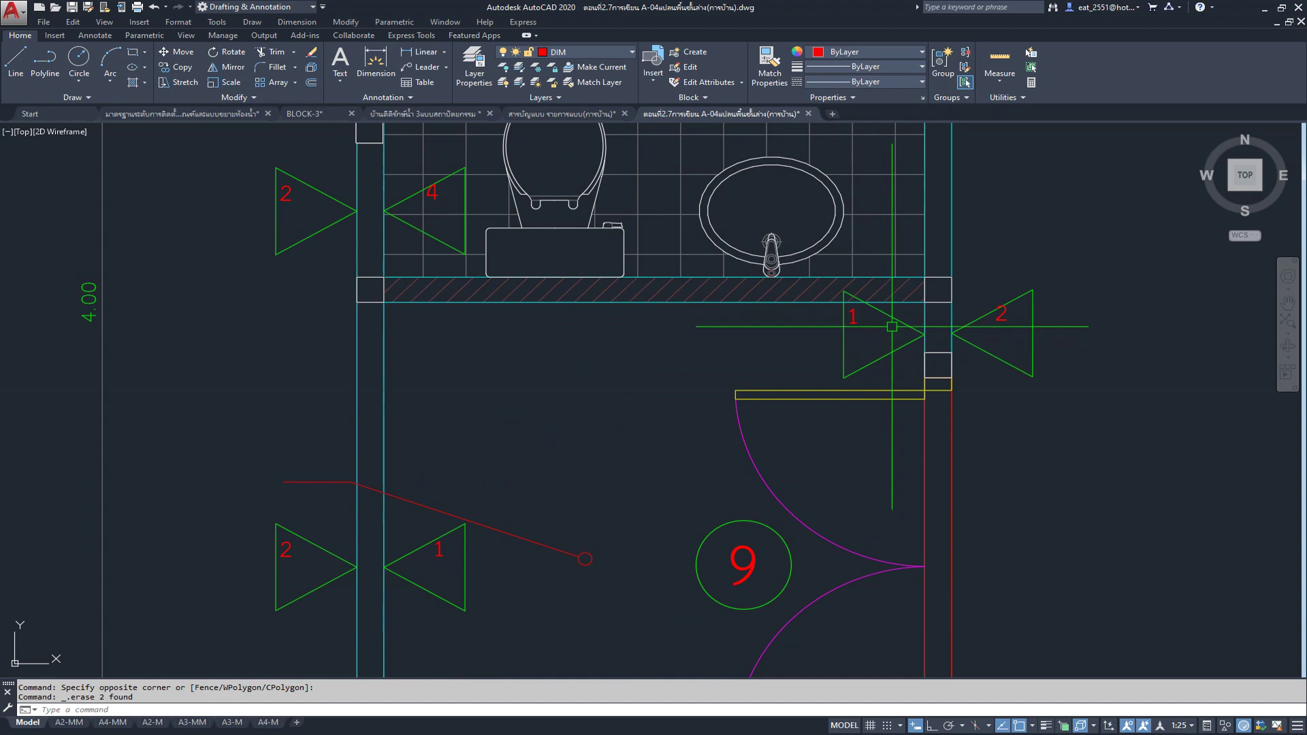
scroll(900, 322, up, 2)
click(909, 327)
key(Delete)
scroll(792, 294, down, 2)
click(1020, 266)
click(939, 327)
key(Delete)
Step: Window-select and delete the storage room's door, walls and tags below the bathroom
scroll(882, 316, down, 3)
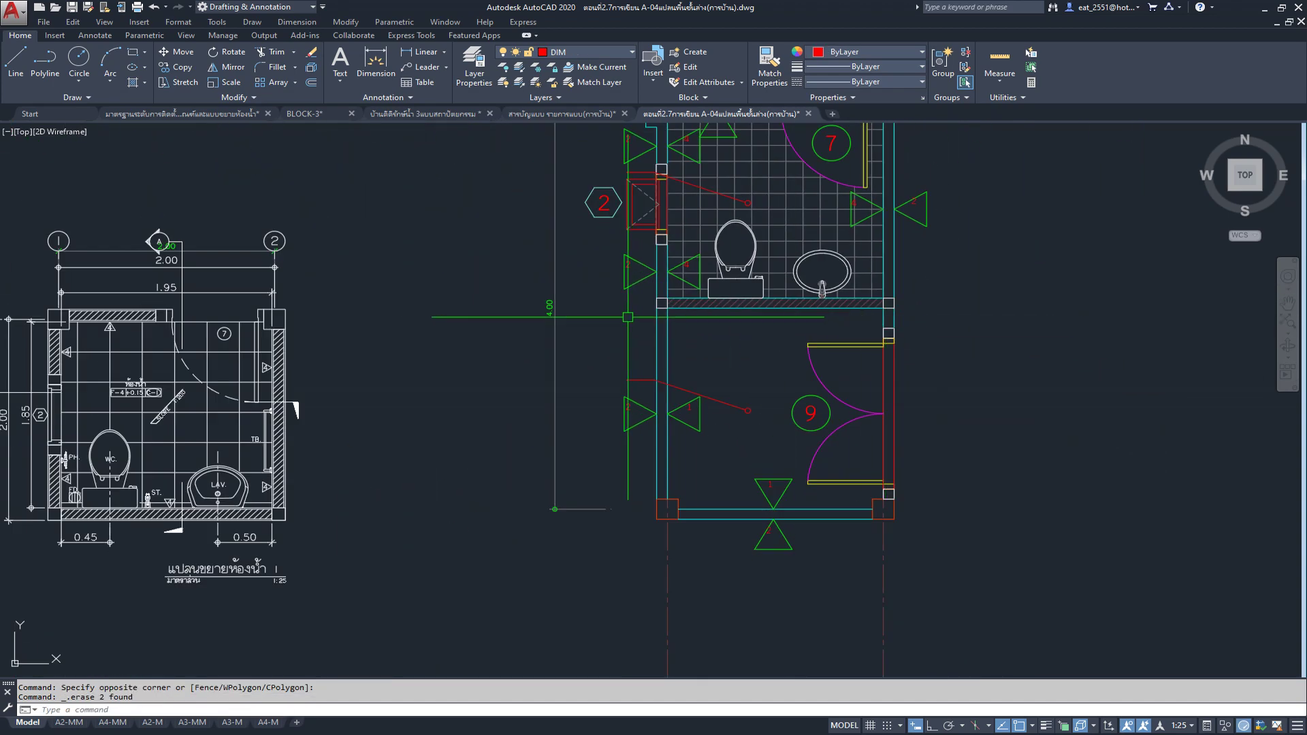
click(591, 320)
click(963, 594)
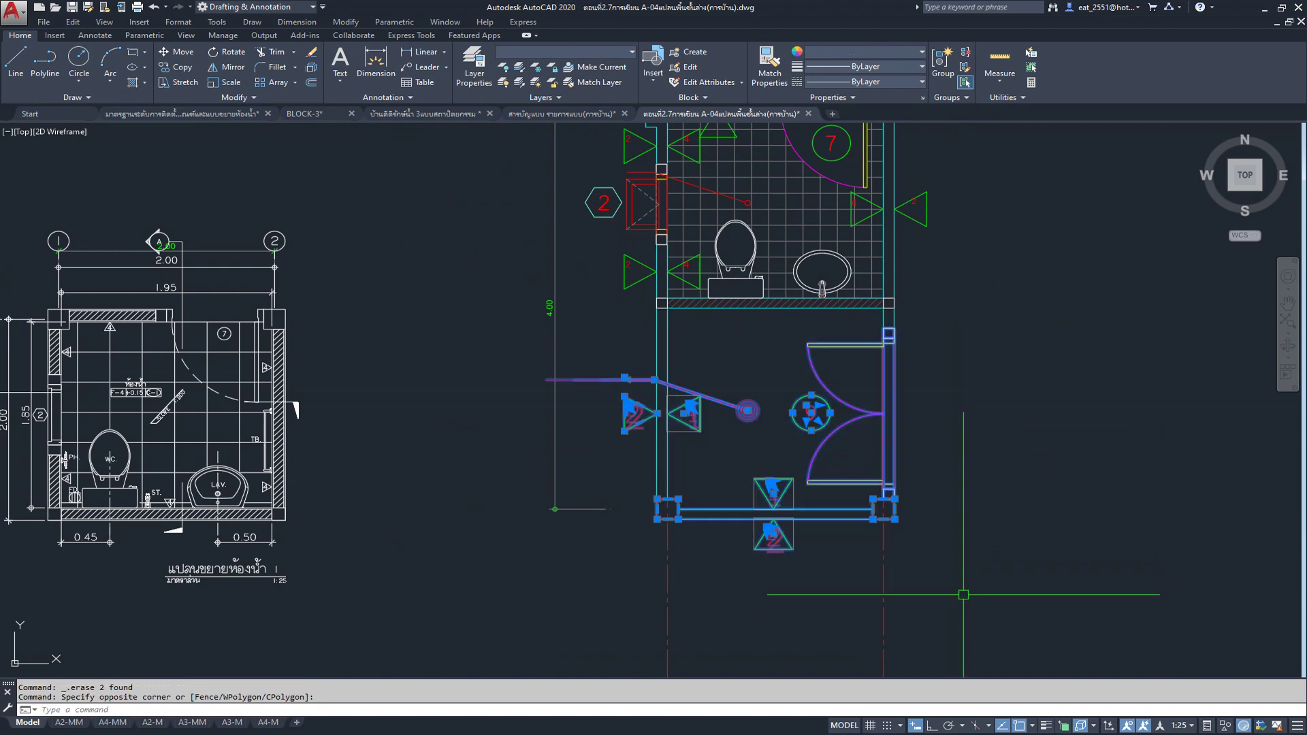
key(Delete)
middle_drag(671, 439, 709, 464)
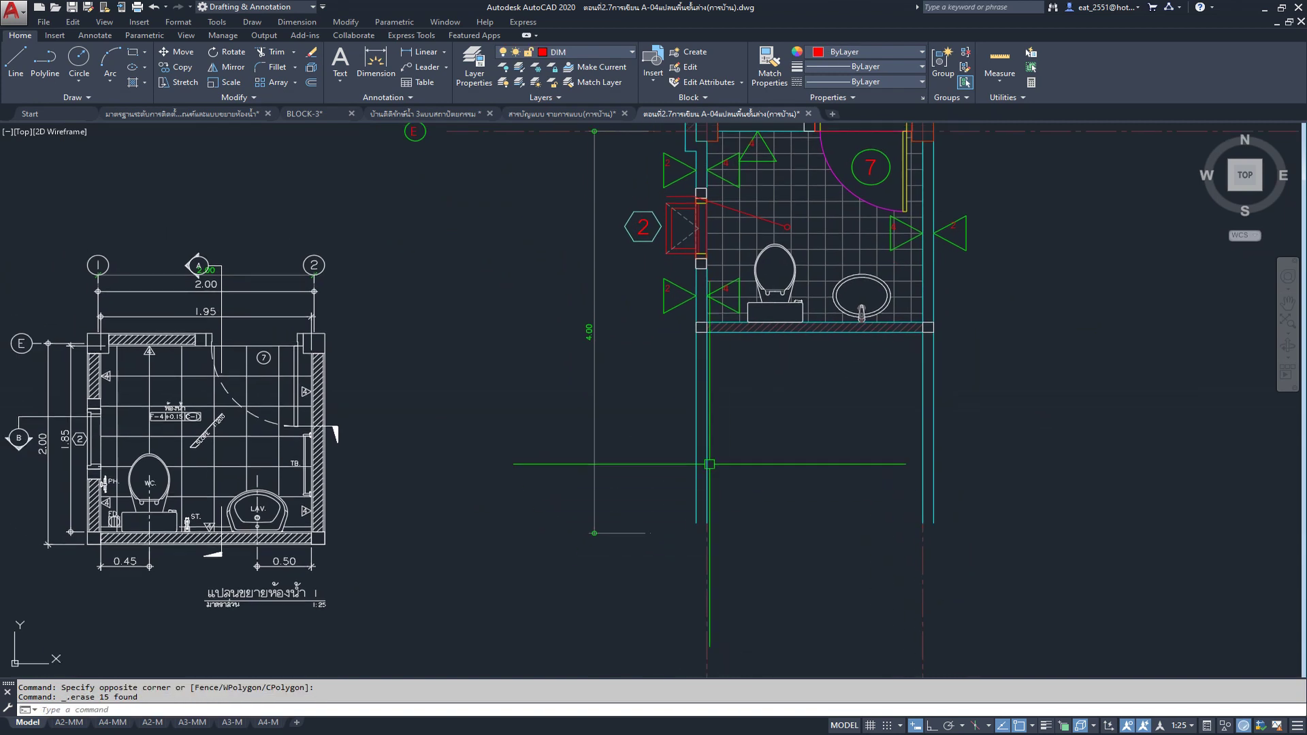
click(708, 463)
Step: Delete the wall line below the bathroom, then undo to restore it
click(697, 523)
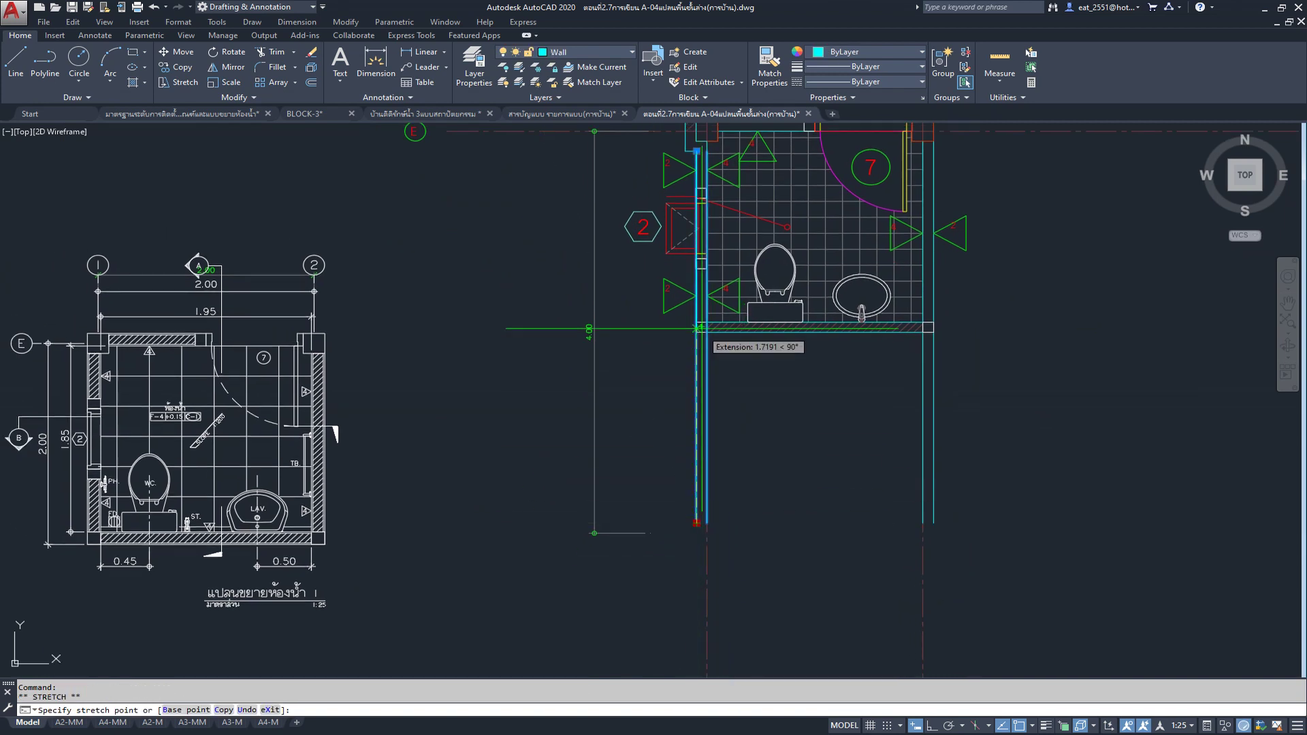
scroll(708, 320, up, 4)
key(Delete)
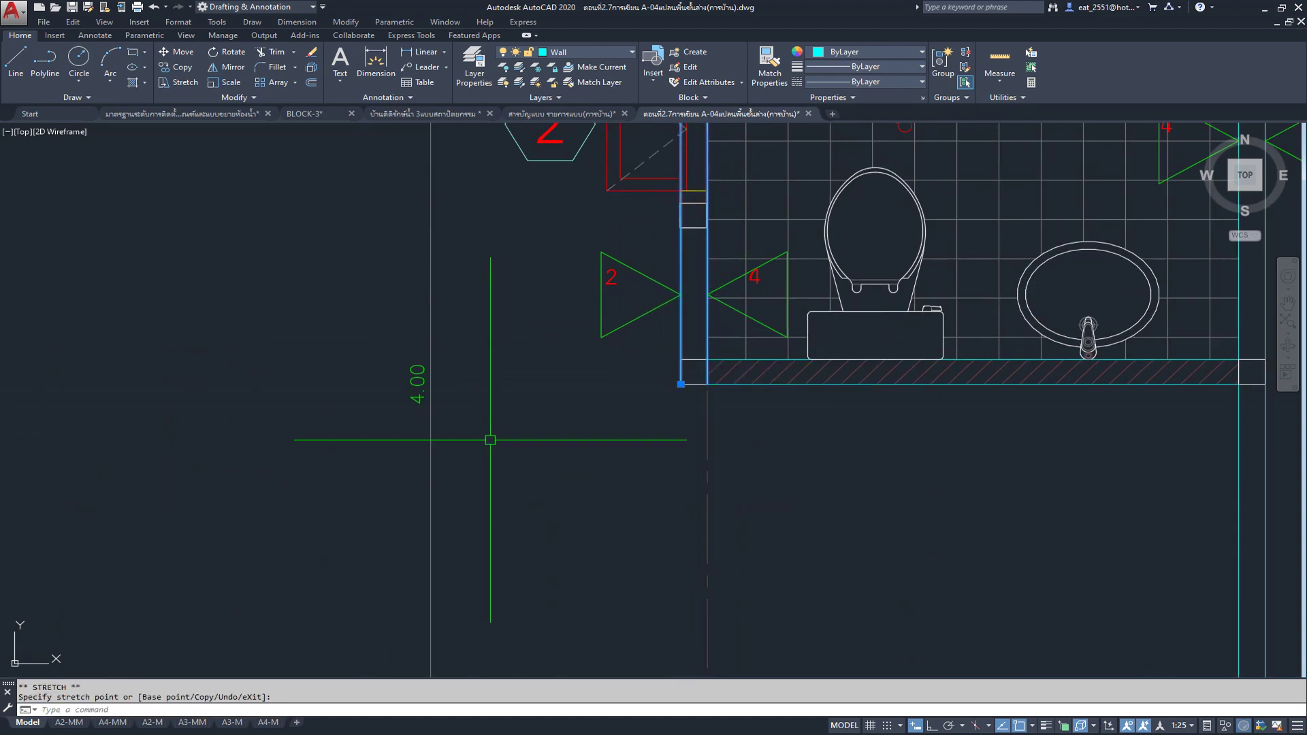
scroll(490, 441, down, 2)
scroll(490, 430, down, 2)
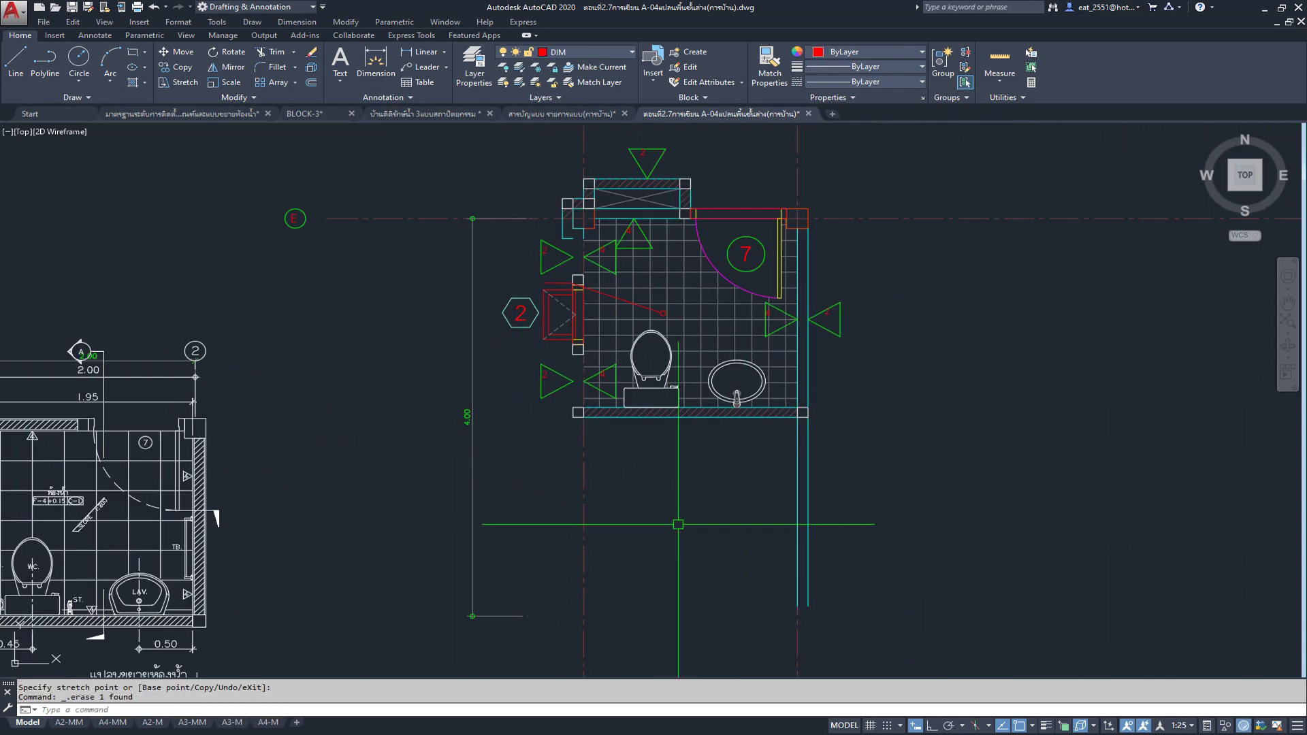
key(ctrl+z)
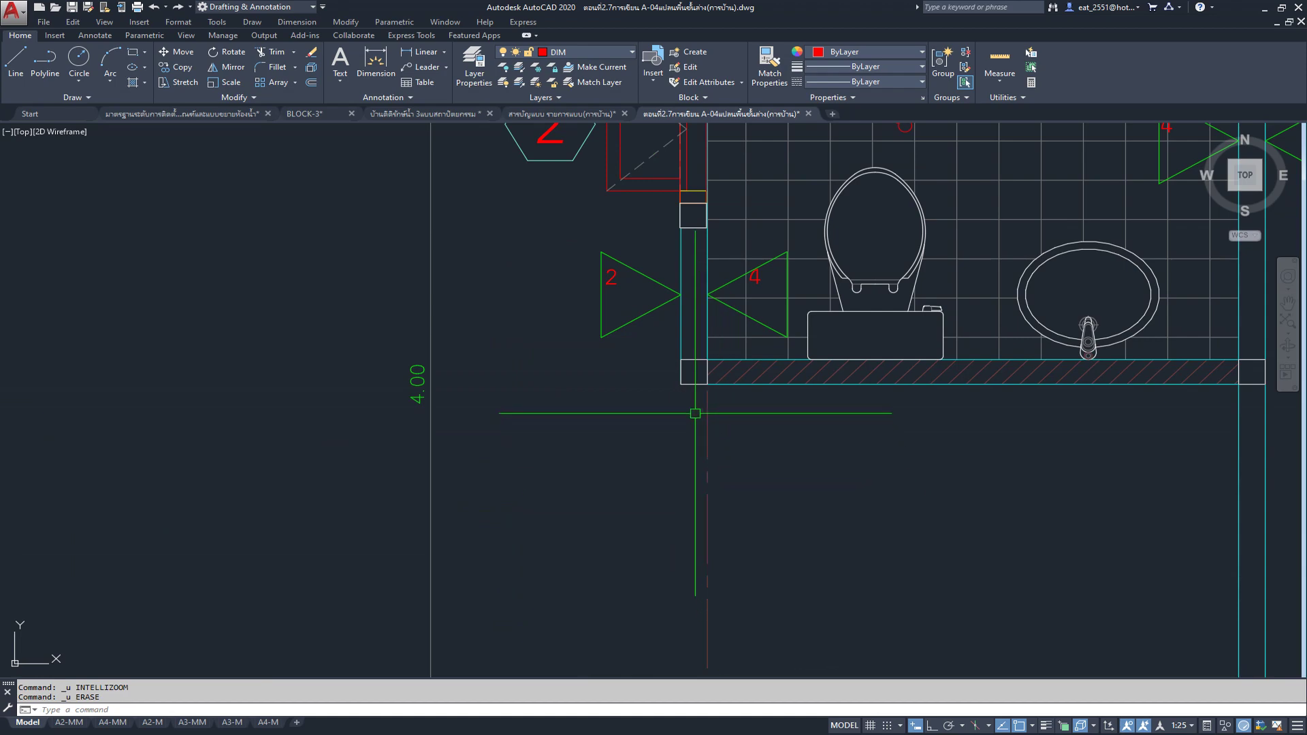
key(ctrl+z)
Step: Stretch the right wall's bottom end up to the bathroom's bottom edge
click(878, 453)
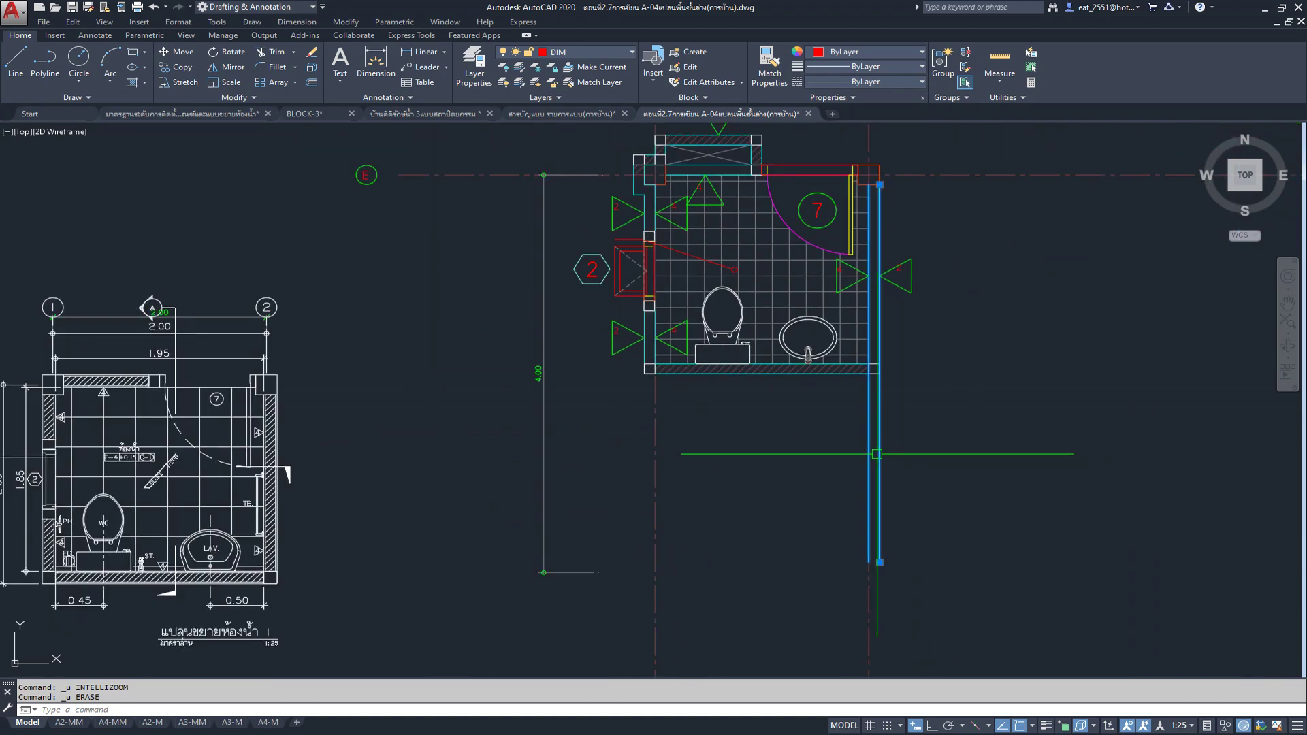
click(879, 563)
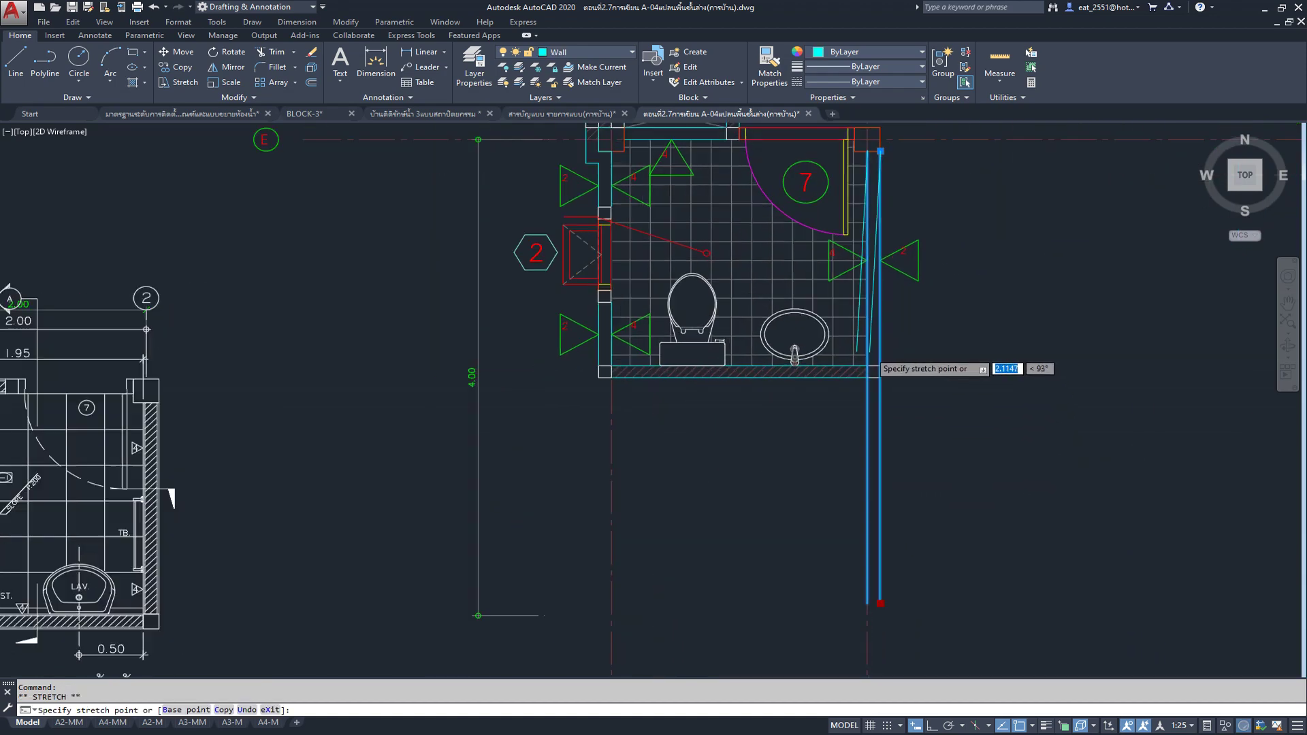
scroll(879, 373, up, 4)
click(884, 402)
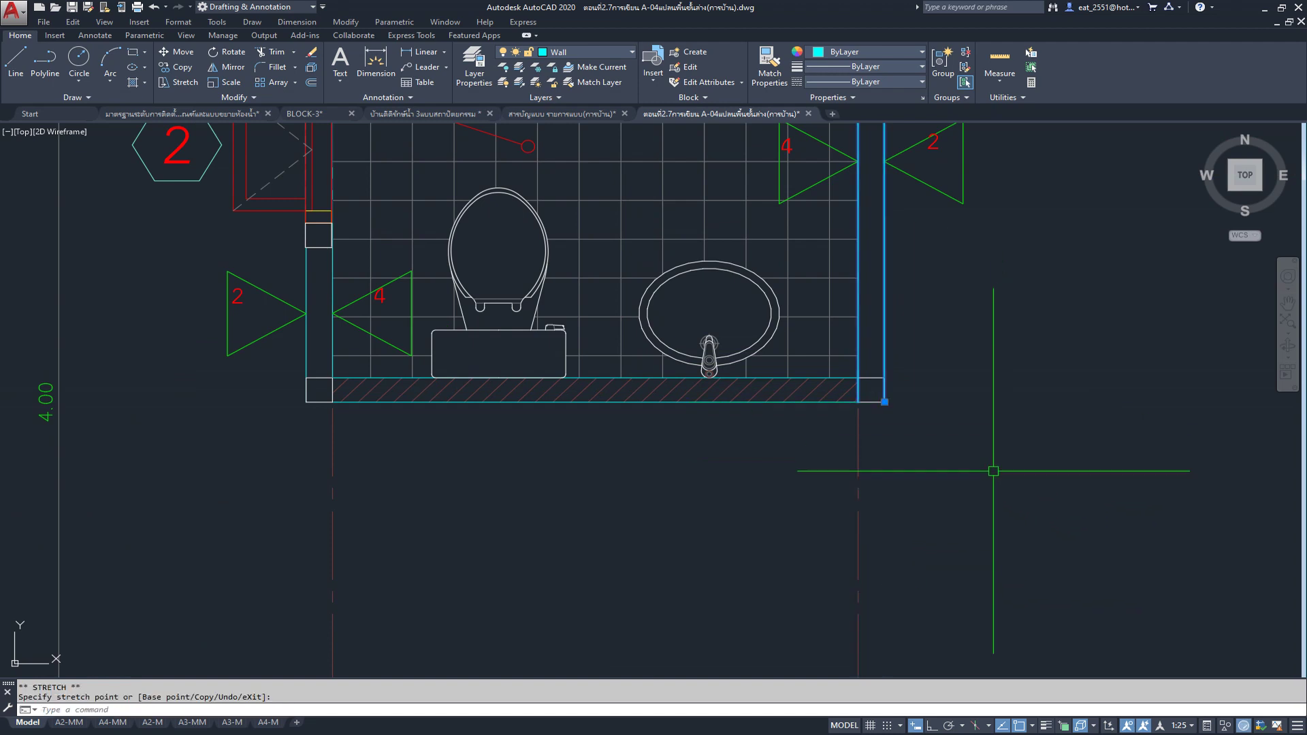
key(Escape)
scroll(884, 449, down, 2)
scroll(933, 381, down, 1)
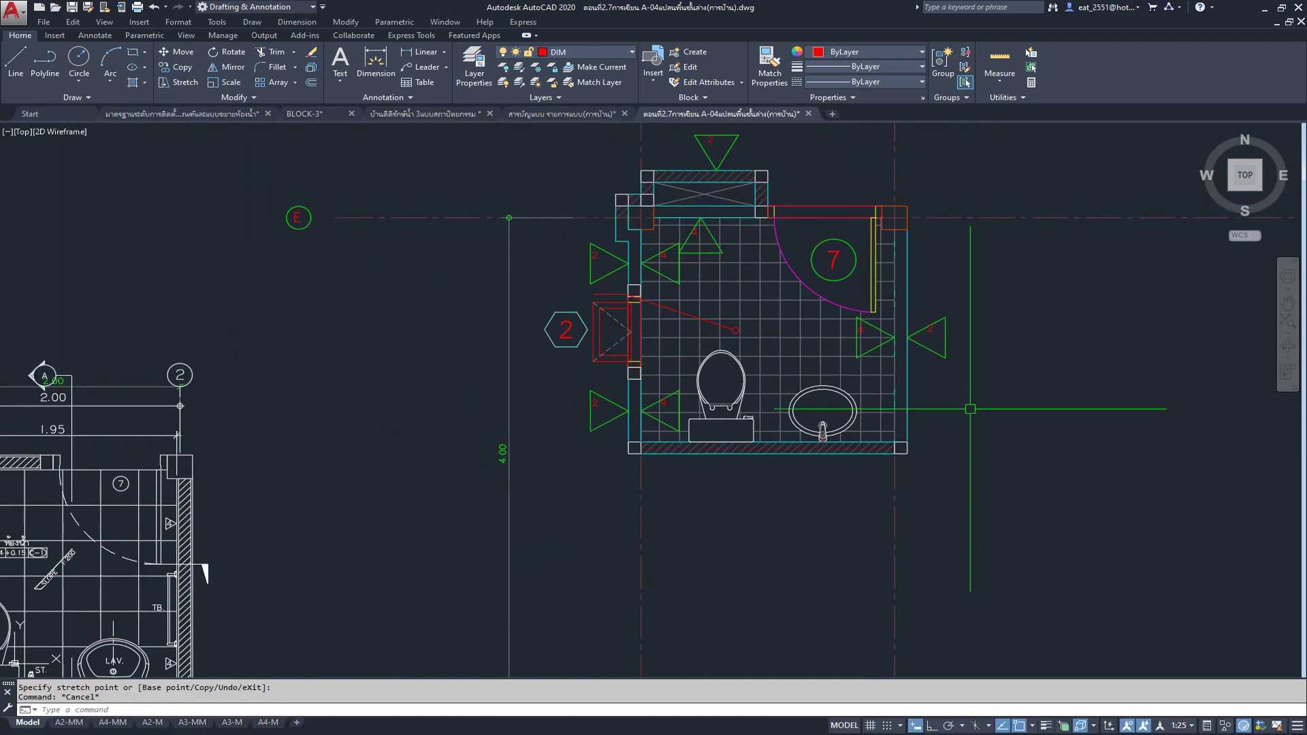
middle_drag(970, 409, 961, 460)
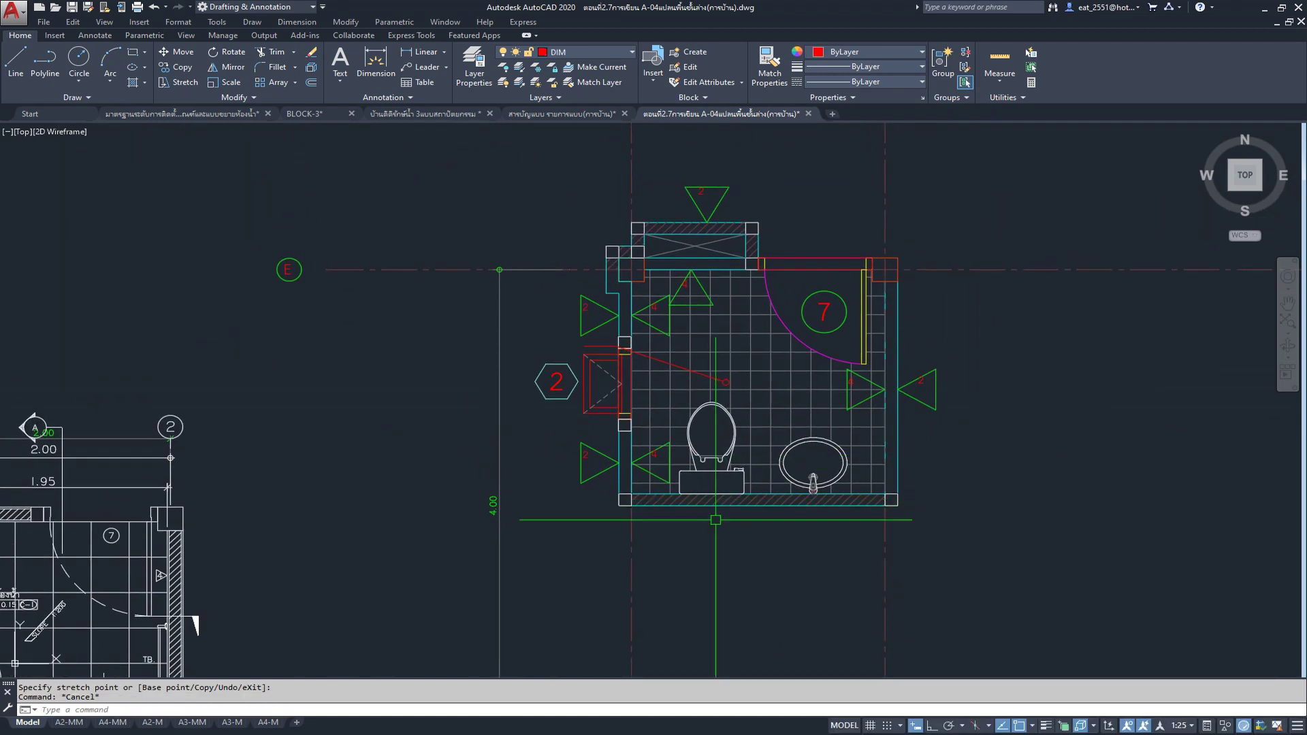
scroll(674, 272, up, 3)
scroll(694, 235, up, 2)
Step: Delete the top window block's hatch and its six lines
click(698, 238)
key(Delete)
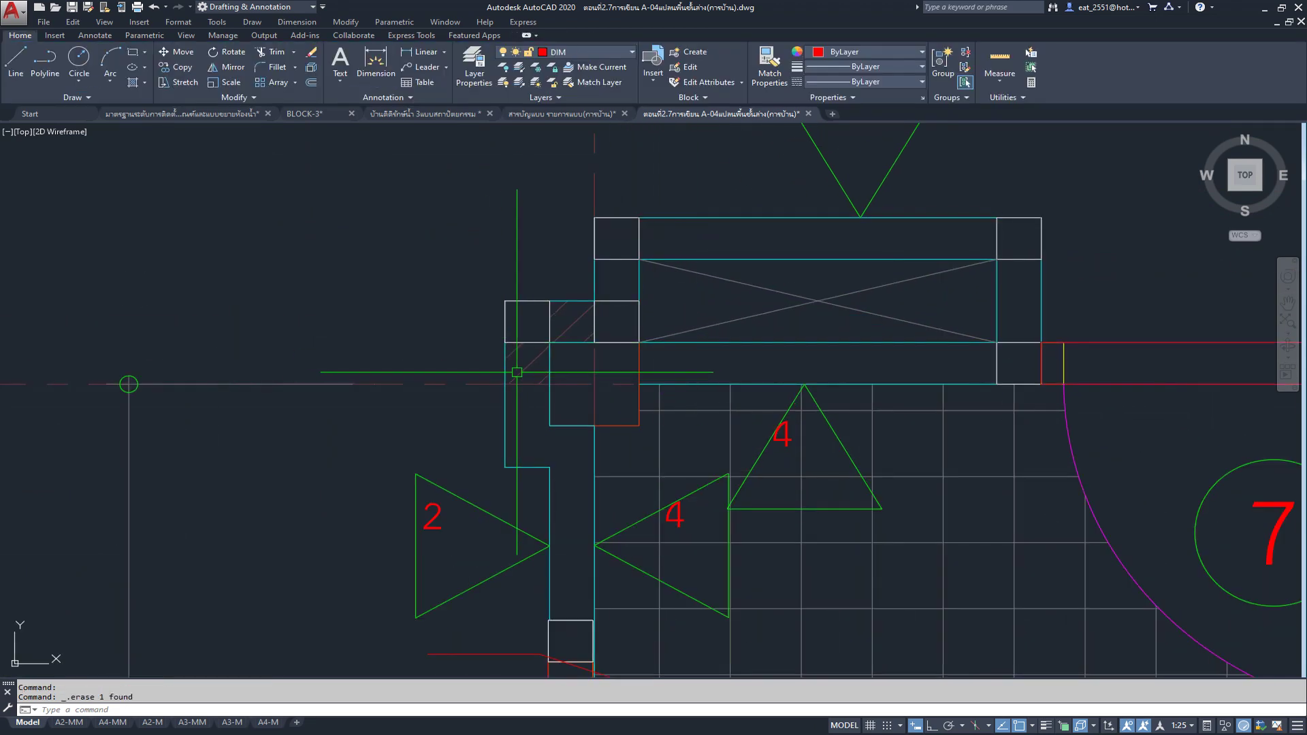
click(579, 321)
key(Delete)
middle_drag(579, 321, 437, 417)
click(803, 386)
key(Delete)
Step: Delete the grey diagonal line and the leftover wall pieces at the top-left corner
click(661, 395)
key(Delete)
click(542, 289)
click(476, 411)
key(Delete)
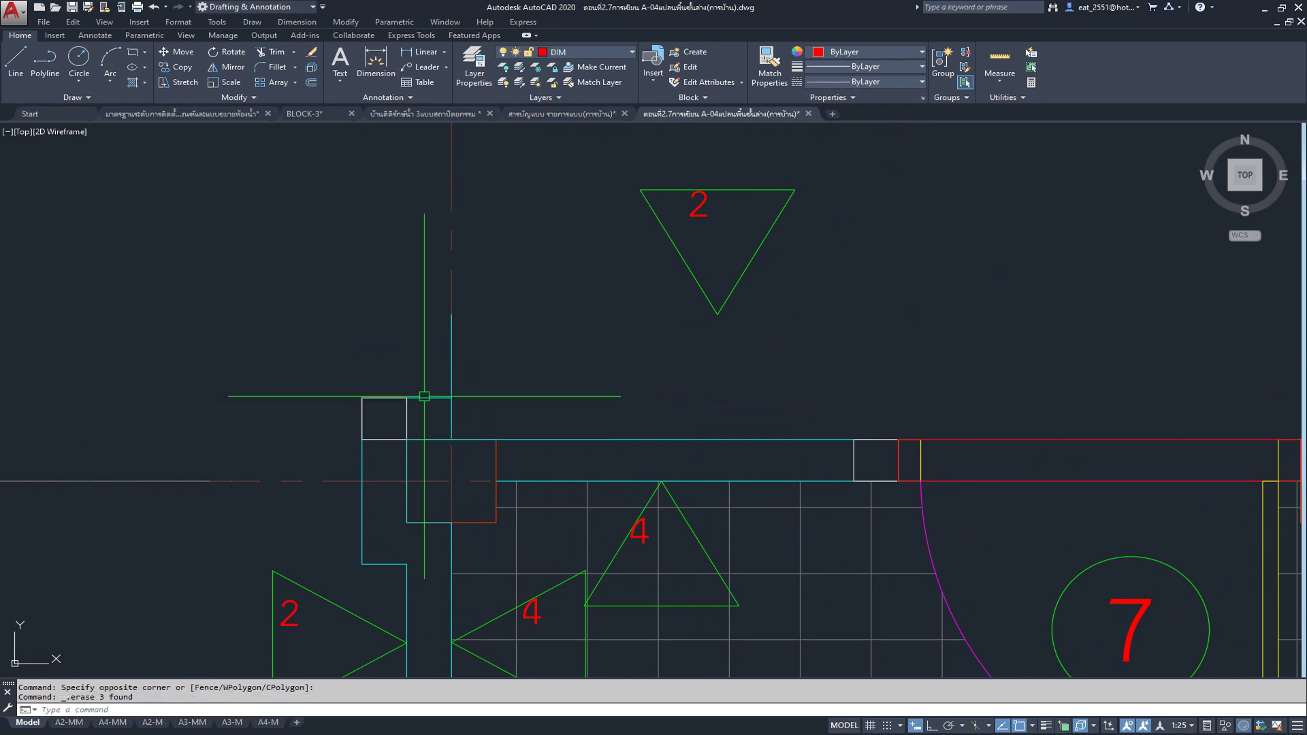
middle_drag(458, 388, 616, 328)
click(576, 310)
click(484, 372)
key(Delete)
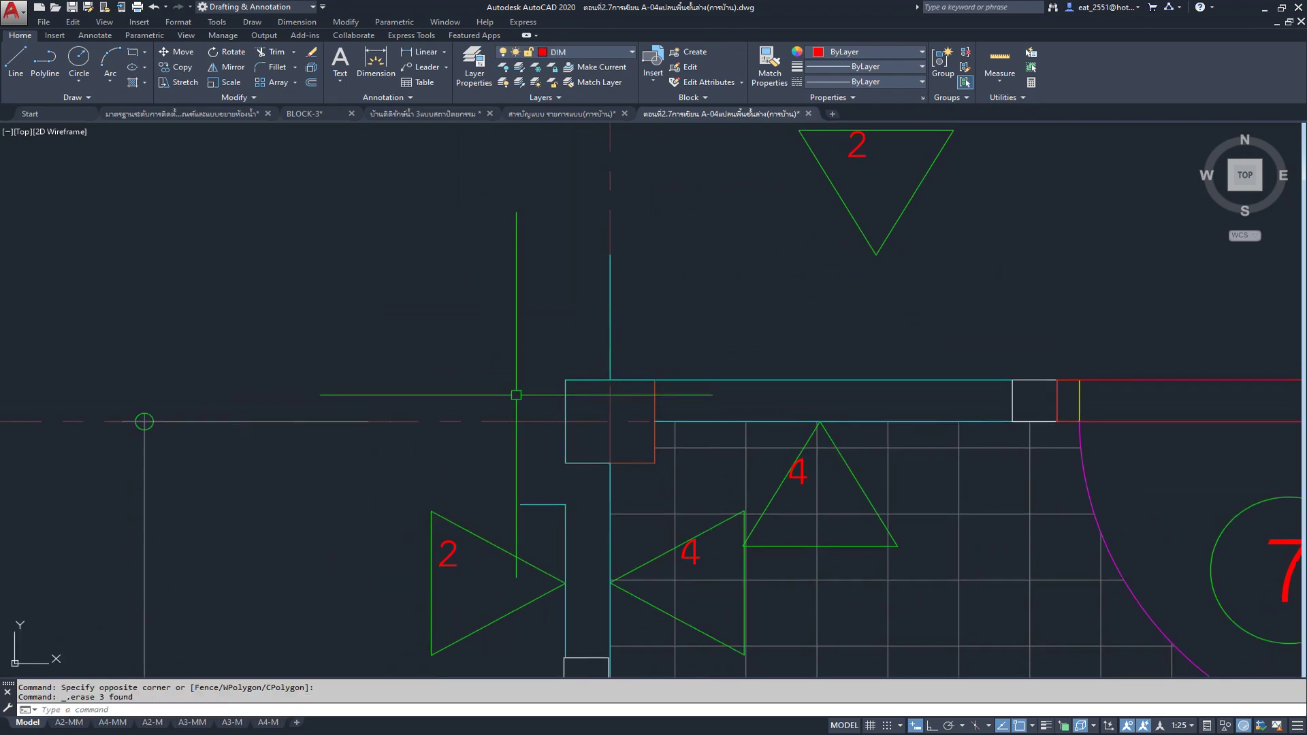
Step: Delete the short stray line beside the wall and check the cyan wall outline's grip
middle_drag(513, 379, 514, 289)
click(536, 413)
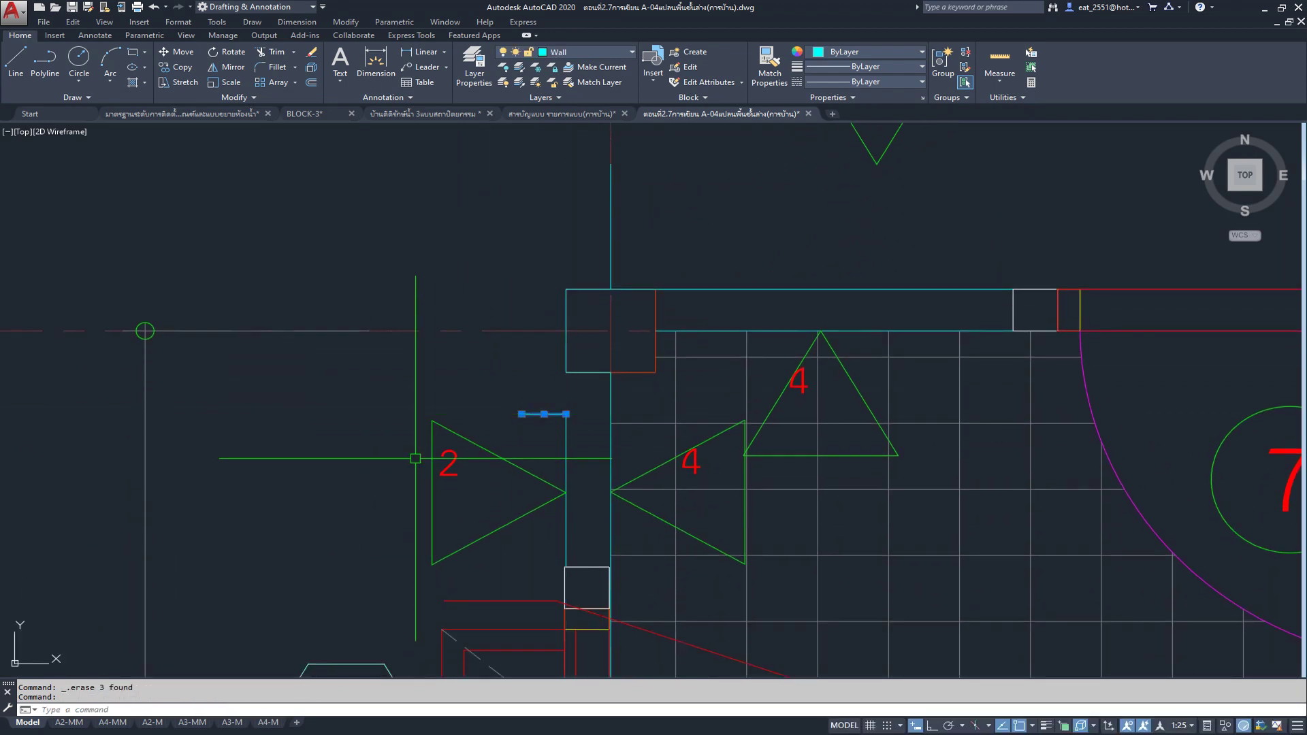
key(Delete)
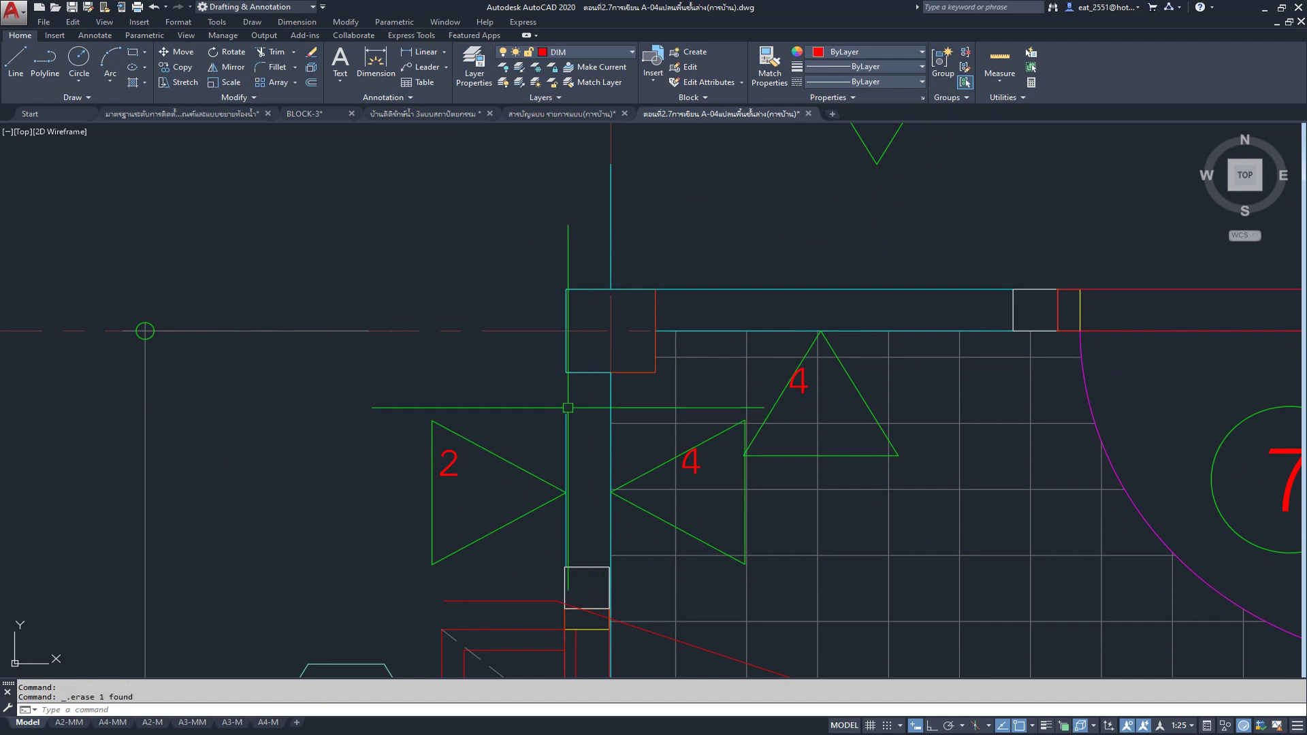
click(566, 436)
click(566, 413)
key(Escape)
Step: Delete the tile hatch inside the bathroom copy
scroll(664, 355, down, 4)
scroll(665, 355, down, 1)
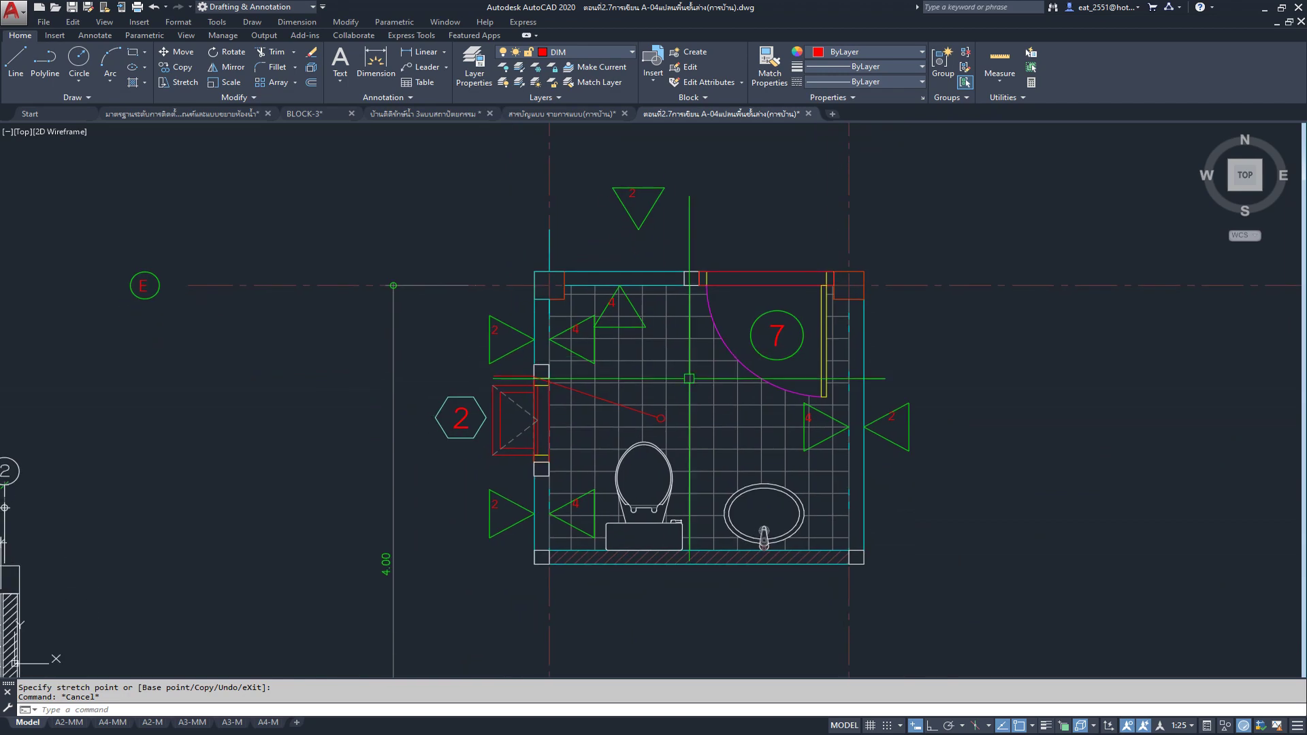
scroll(722, 445, down, 3)
middle_drag(721, 445, 810, 358)
scroll(525, 478, up, 2)
middle_drag(612, 476, 464, 518)
middle_drag(654, 458, 601, 562)
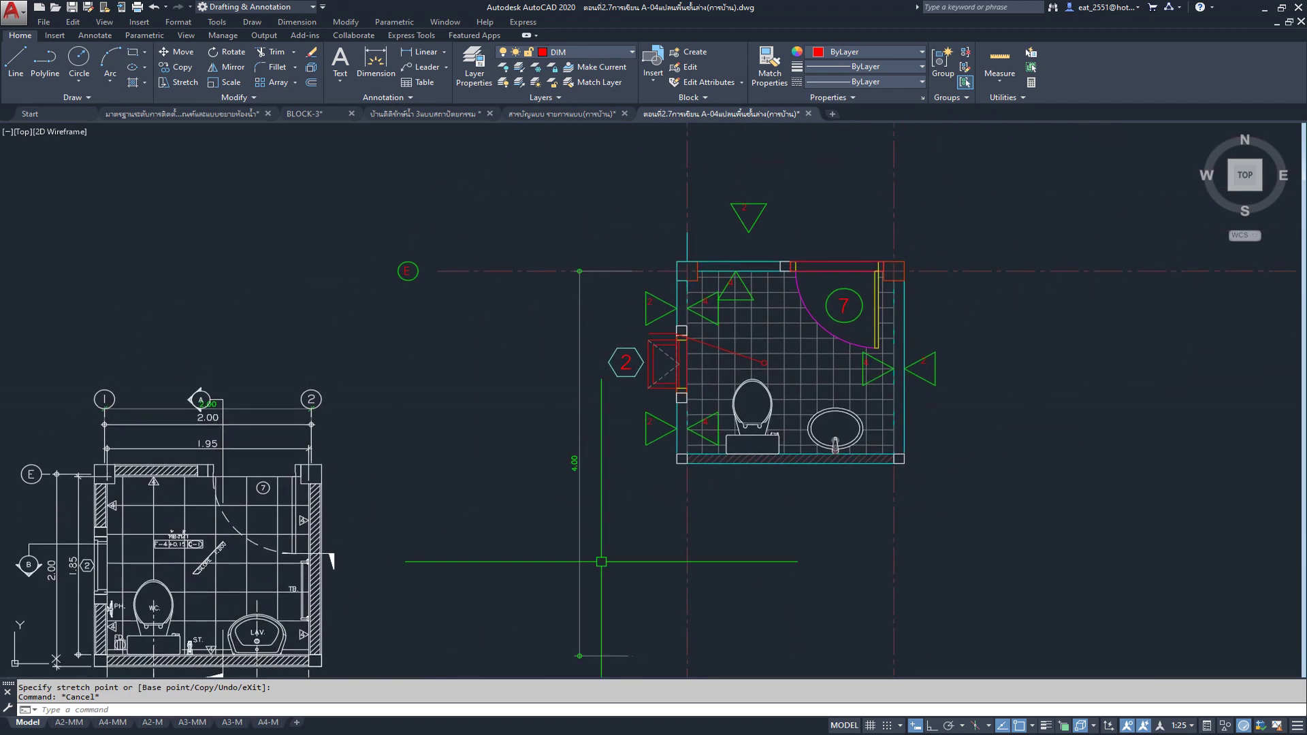
click(790, 320)
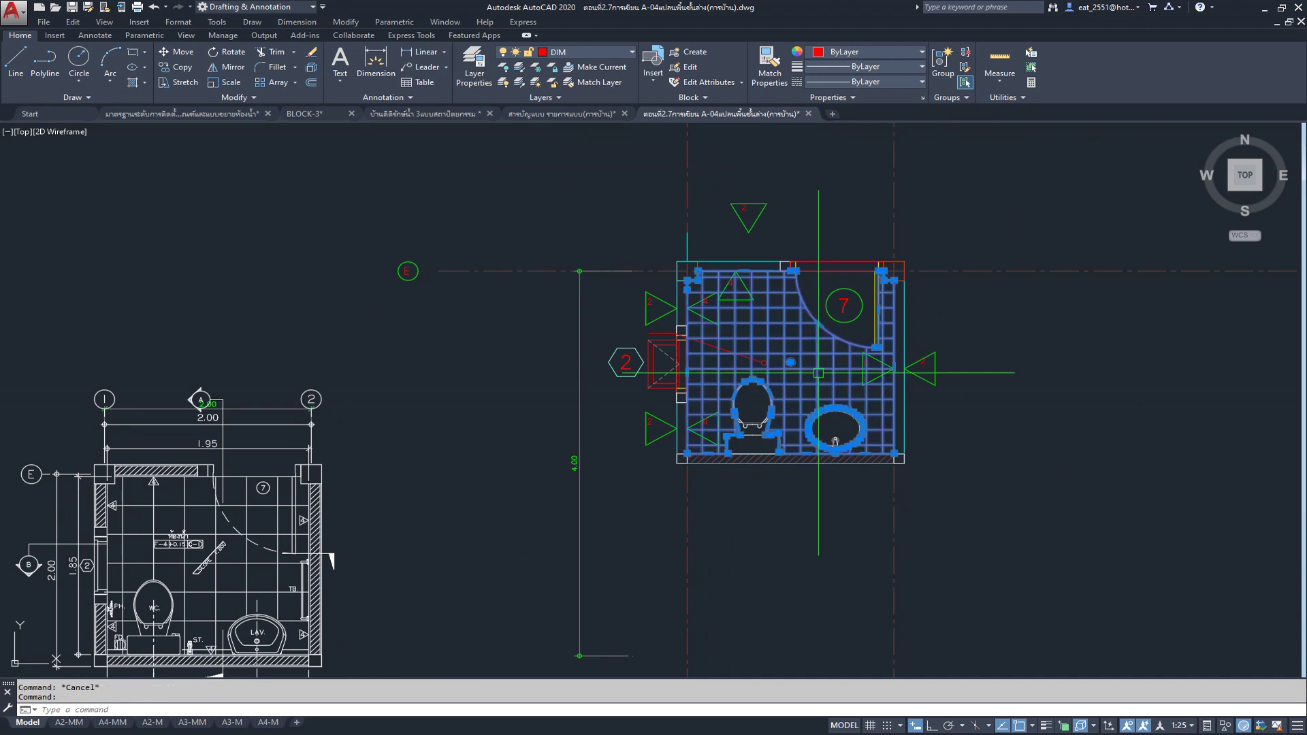
key(Delete)
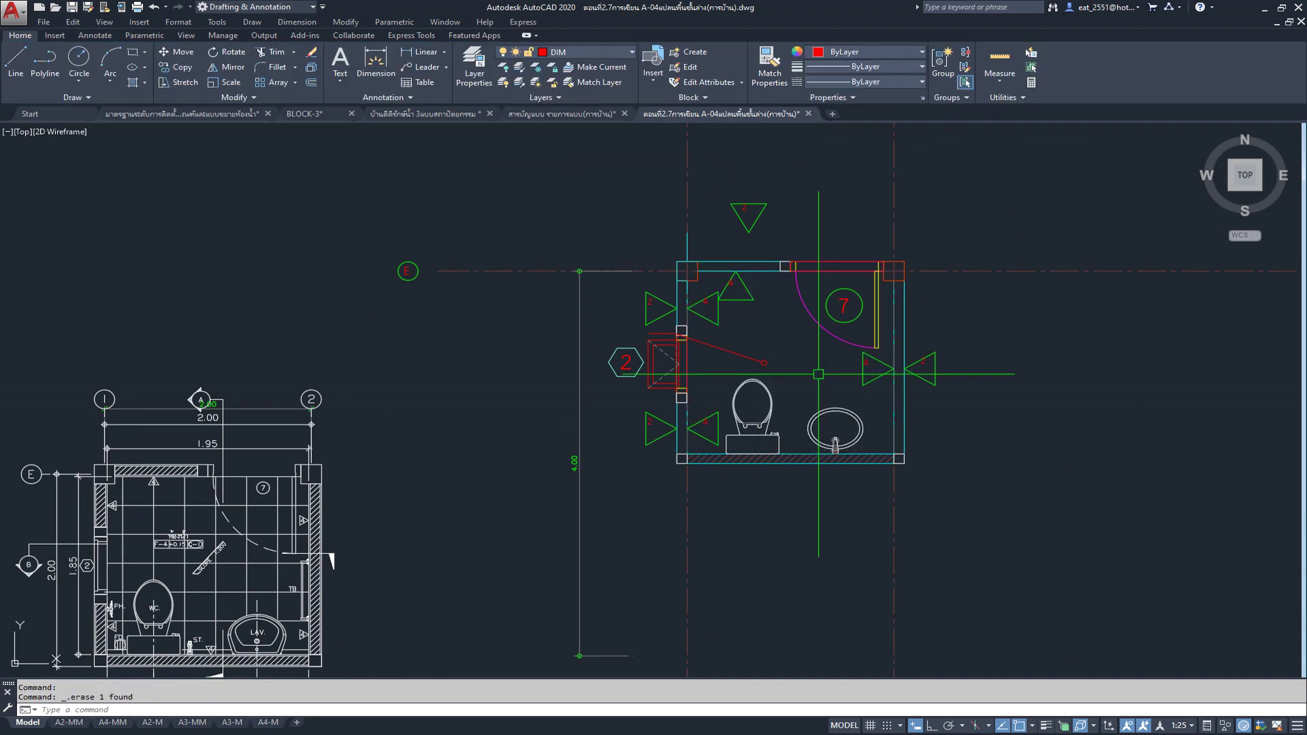
Step: Delete the 4.00 vertical dimension beside the bathroom copy
middle_drag(680, 409, 603, 433)
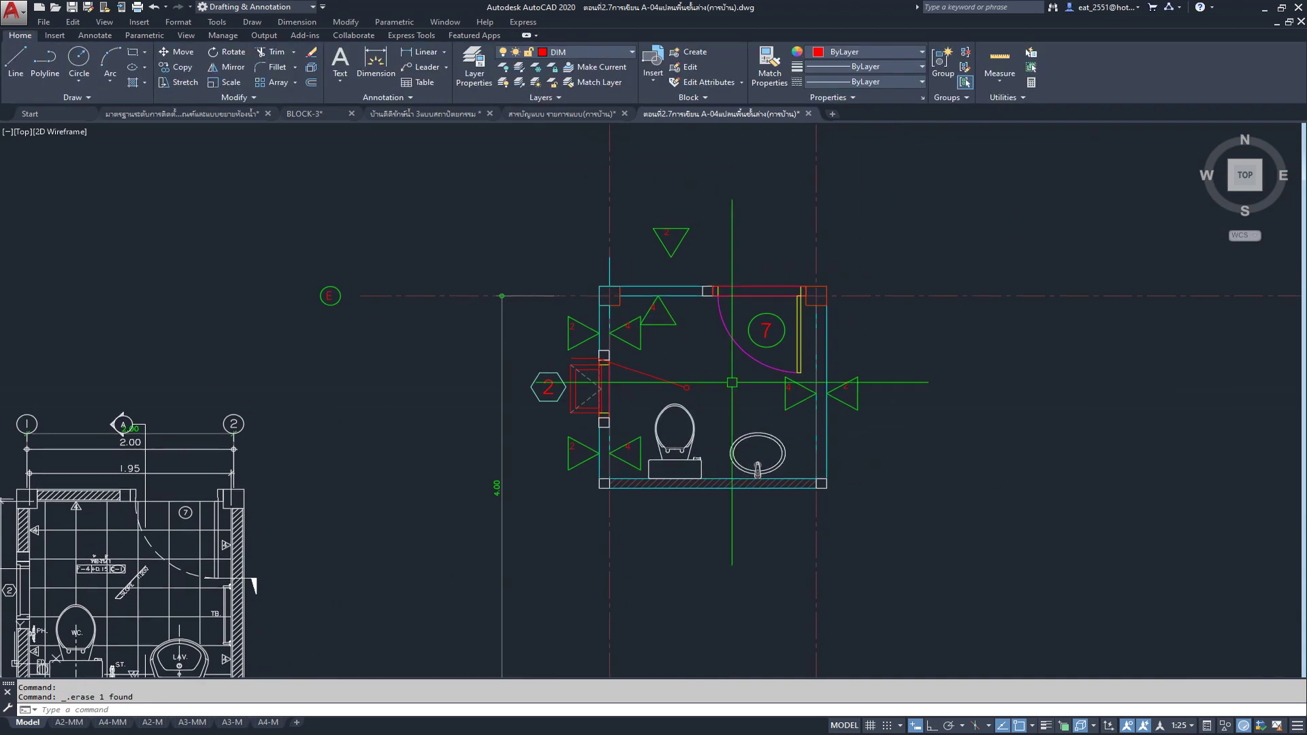
click(609, 273)
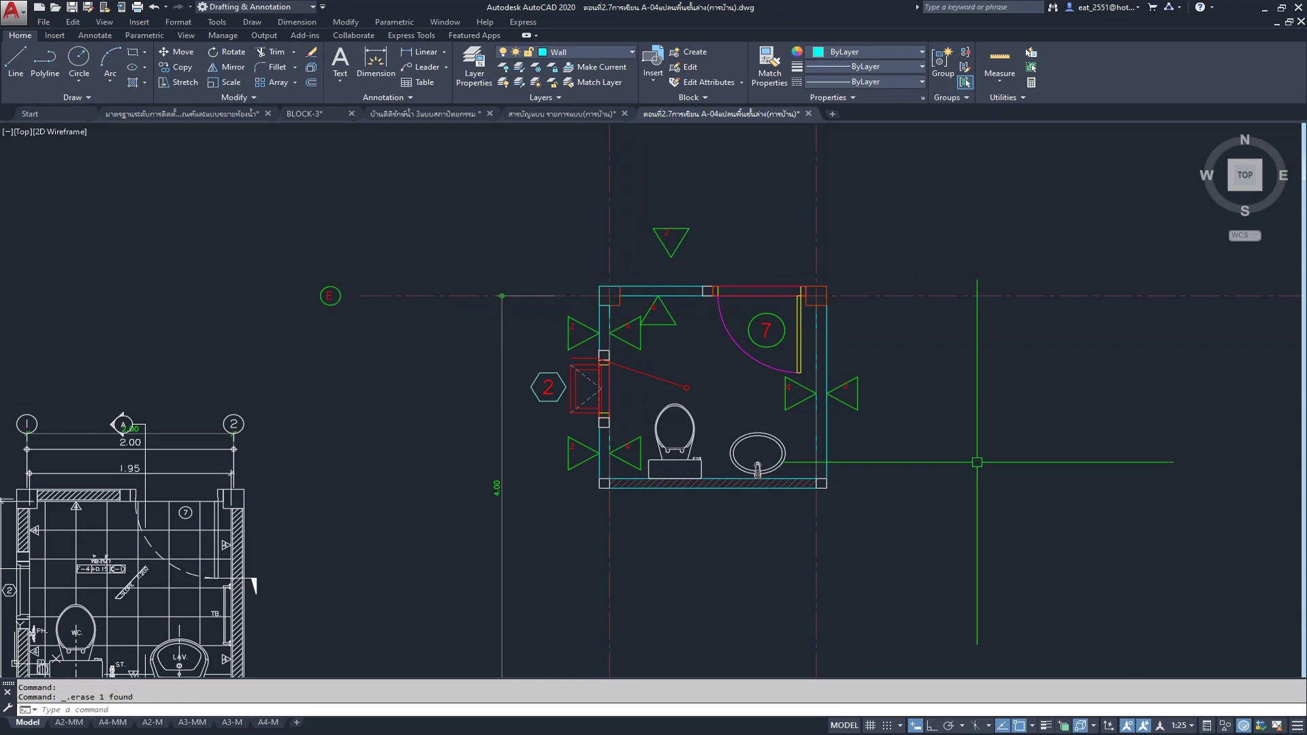
scroll(698, 374, down, 2)
scroll(700, 401, up, 1)
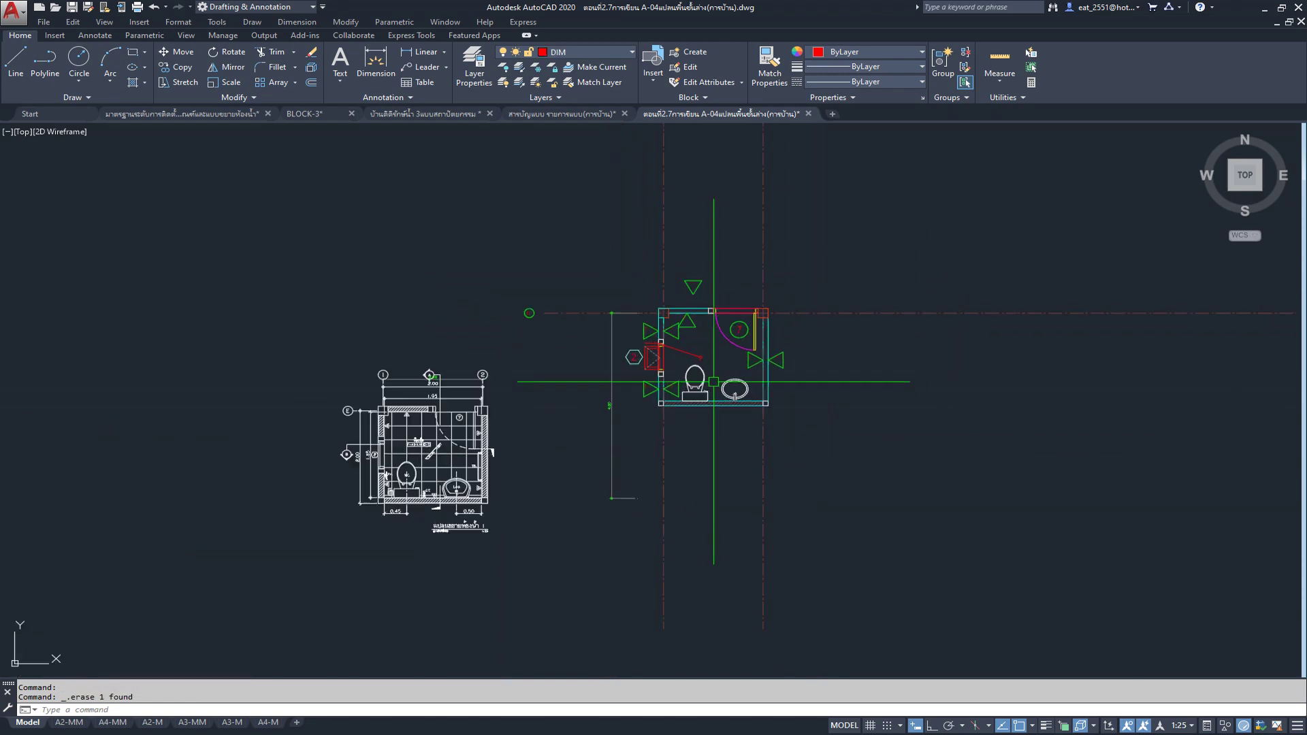
scroll(694, 412, up, 1)
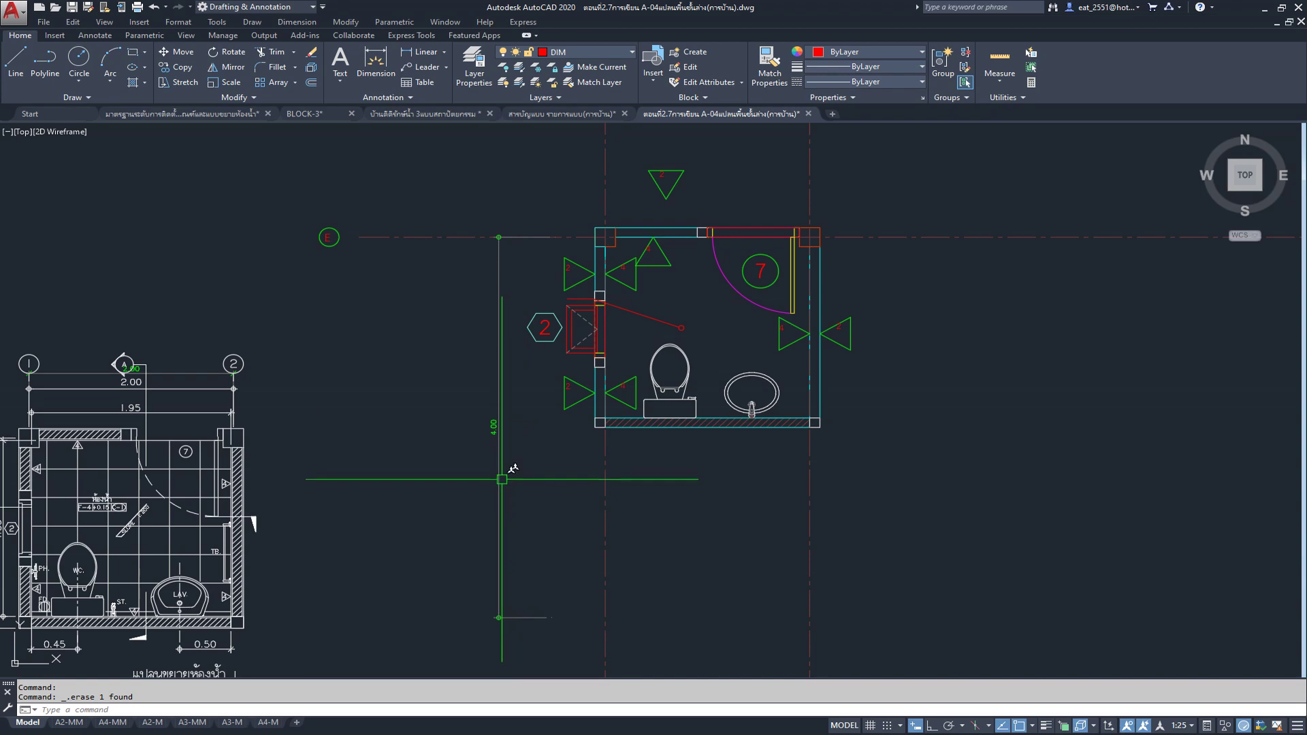
middle_drag(510, 467, 535, 444)
click(530, 442)
key(Delete)
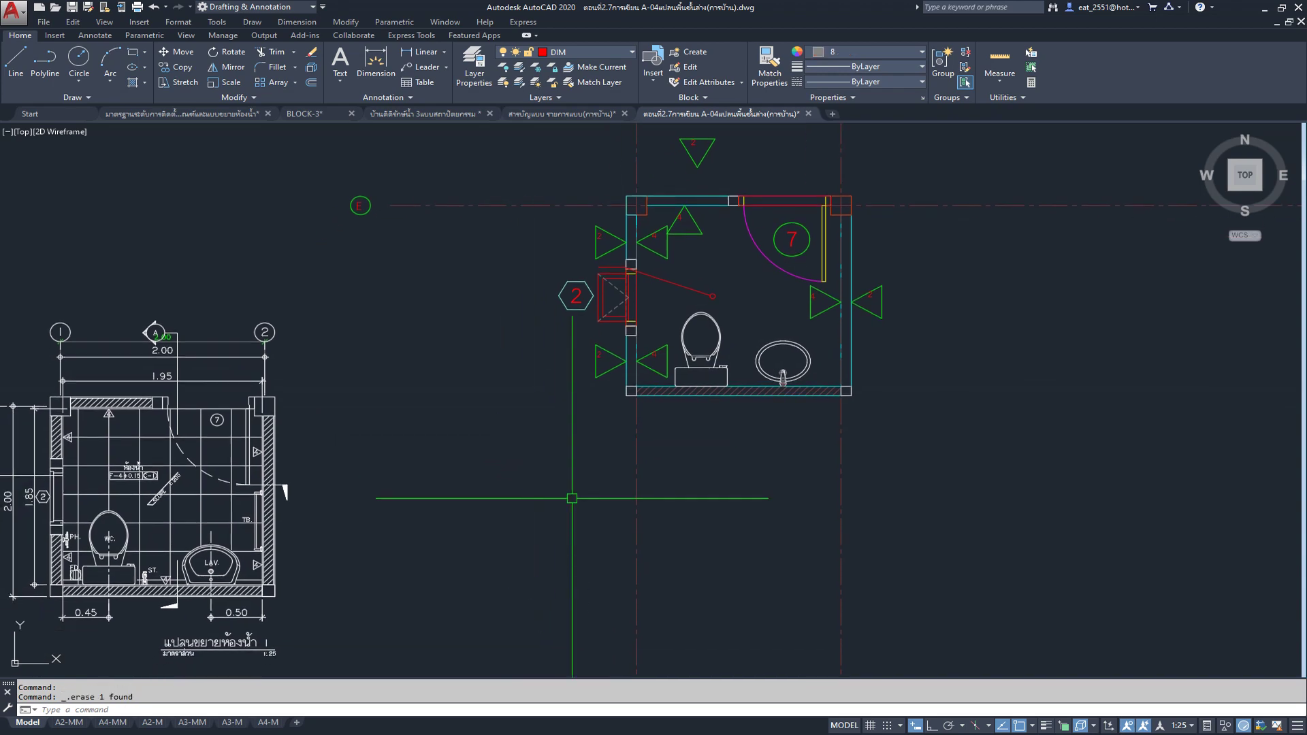
Step: Zoom out to bring the floor plan's room tags into view
scroll(561, 527, down, 5)
scroll(344, 481, down, 2)
scroll(379, 438, up, 3)
scroll(380, 450, up, 1)
scroll(381, 449, up, 3)
scroll(231, 490, up, 5)
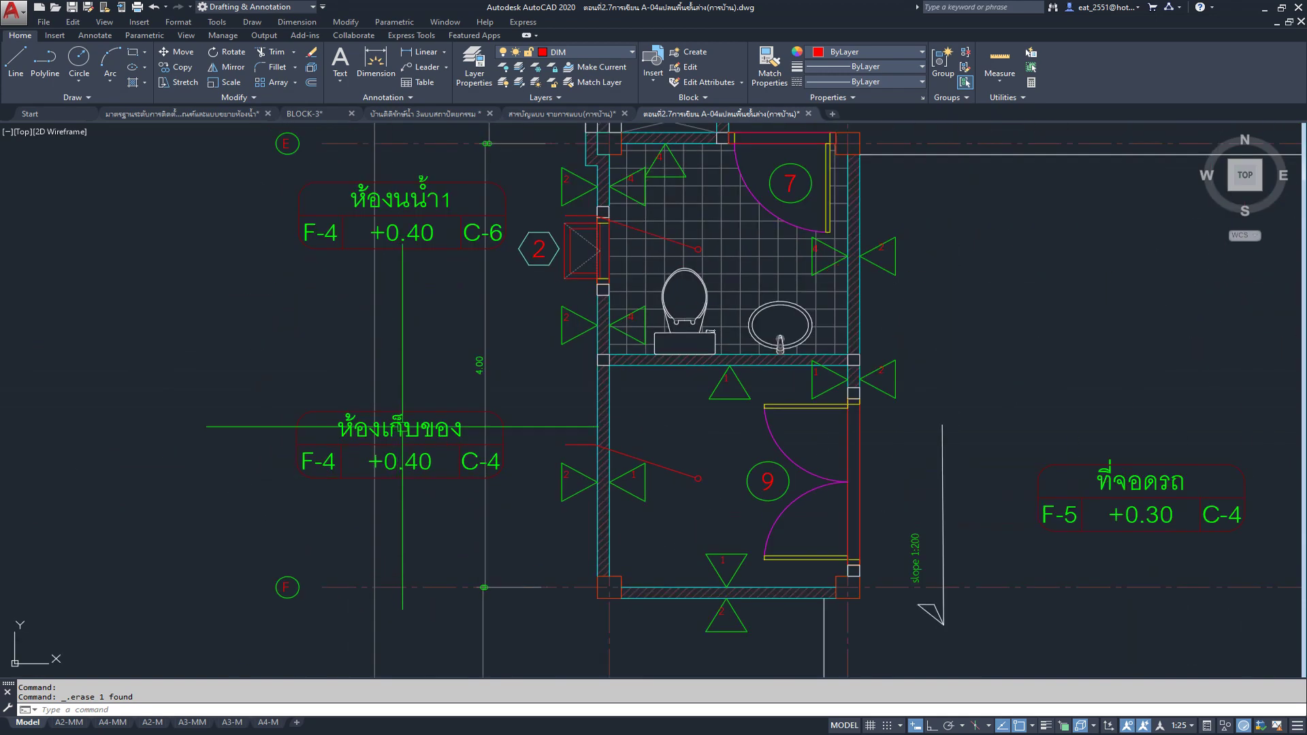
Step: Copy the ห้องน้ำ1 room tag (F-4, +0.40, C-6) to beside the bathroom detail plan
click(420, 192)
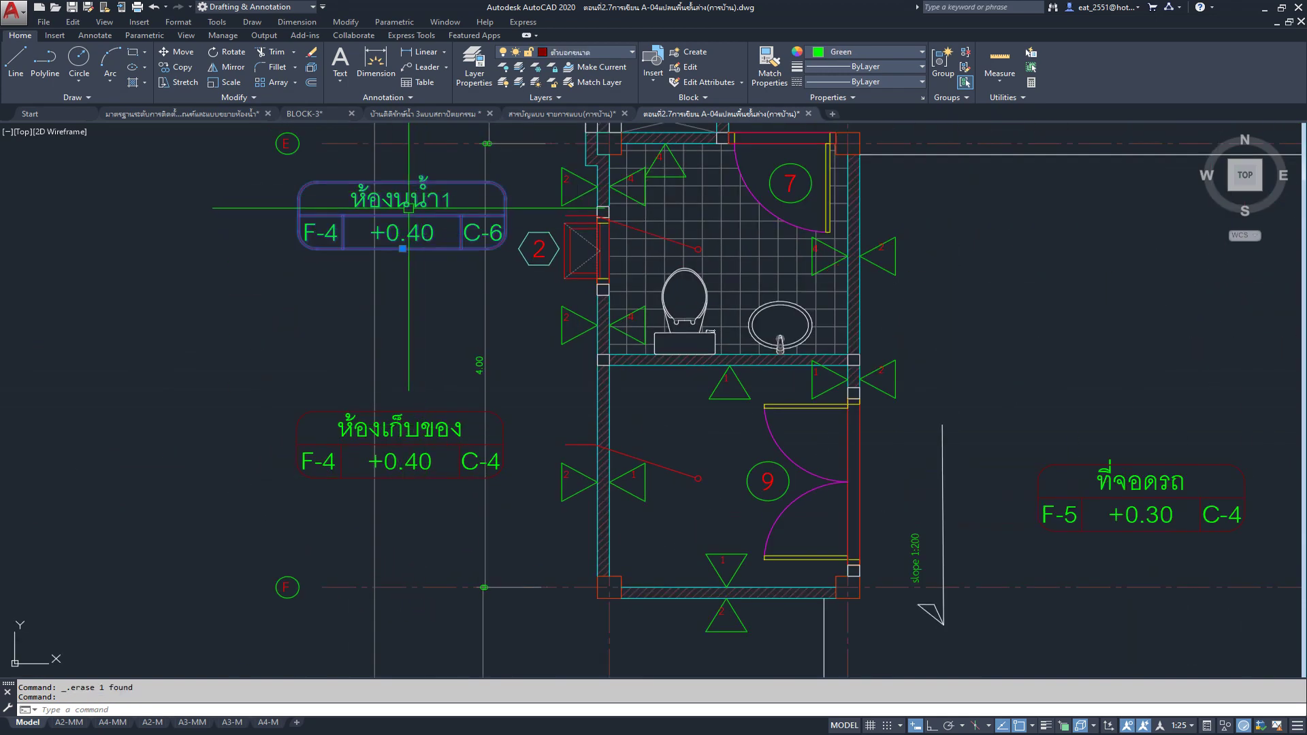
click(176, 66)
click(395, 208)
scroll(144, 317, down, 5)
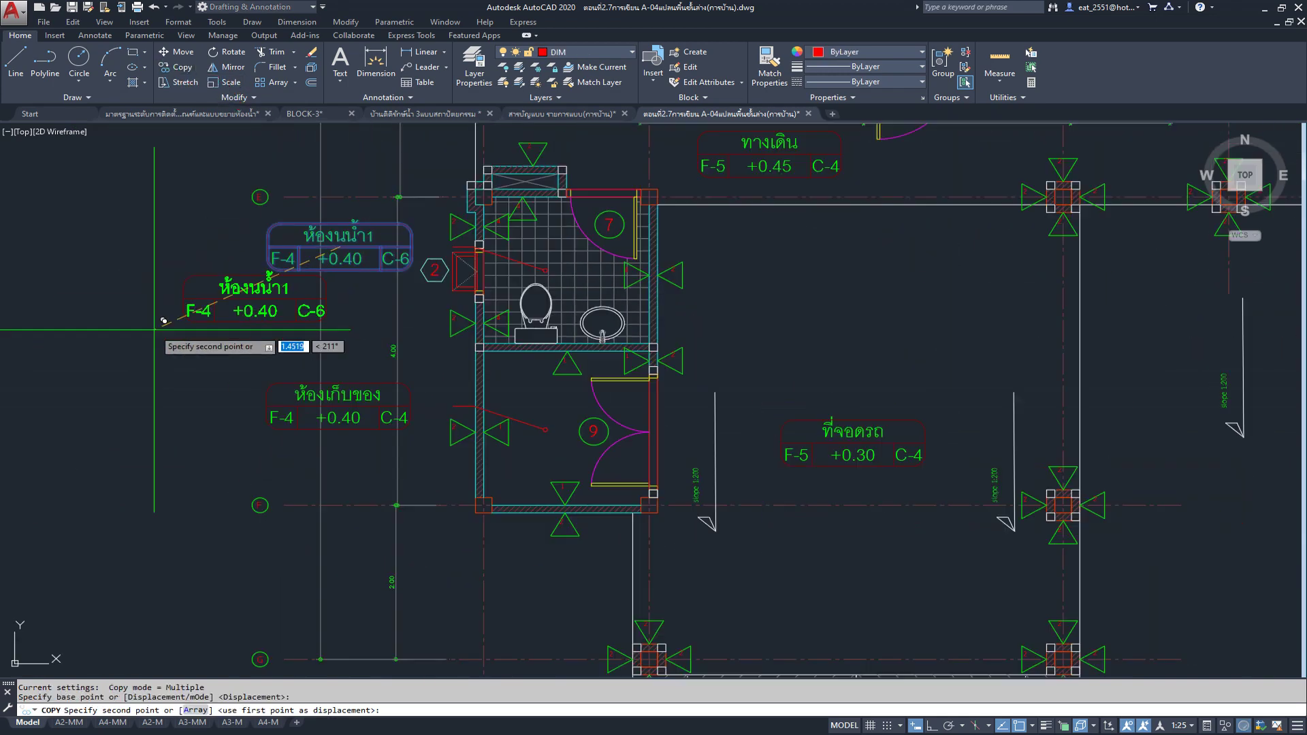
scroll(144, 317, down, 3)
scroll(144, 394, down, 2)
scroll(657, 330, up, 5)
scroll(614, 368, up, 3)
click(615, 368)
scroll(782, 299, down, 4)
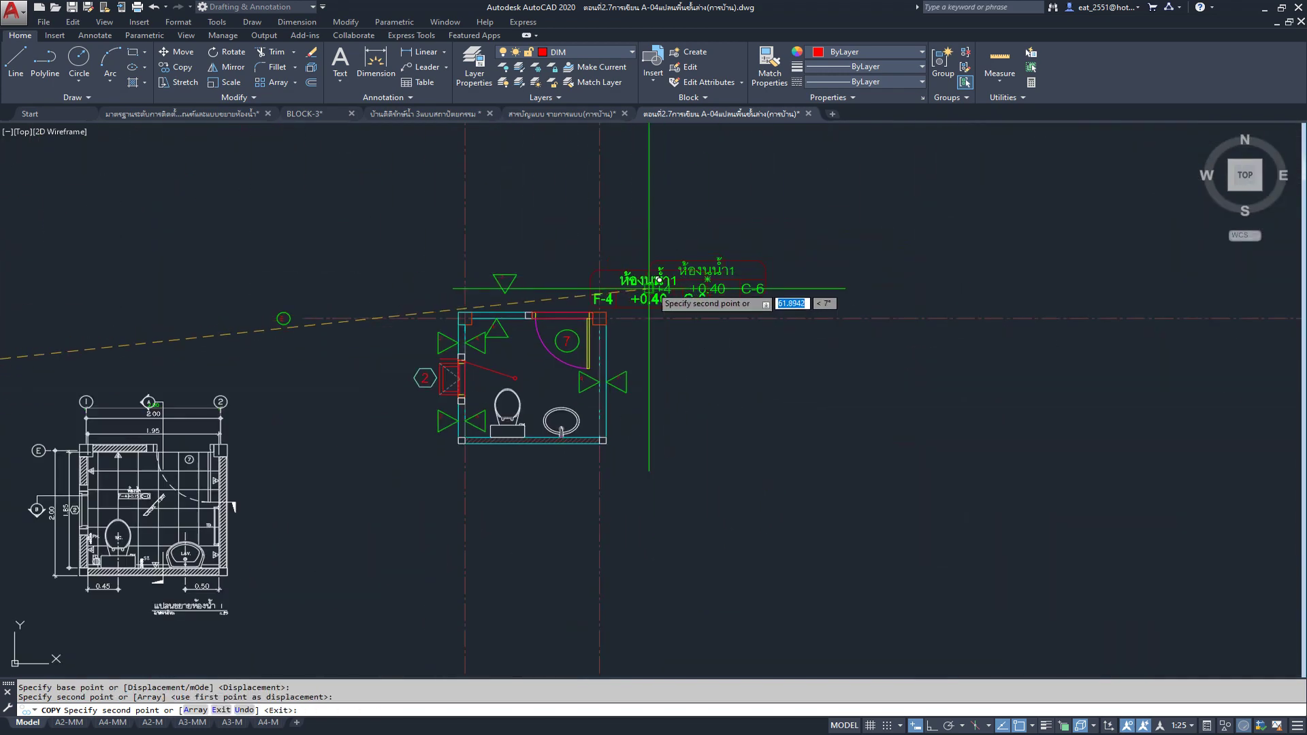
key(Escape)
scroll(857, 244, up, 3)
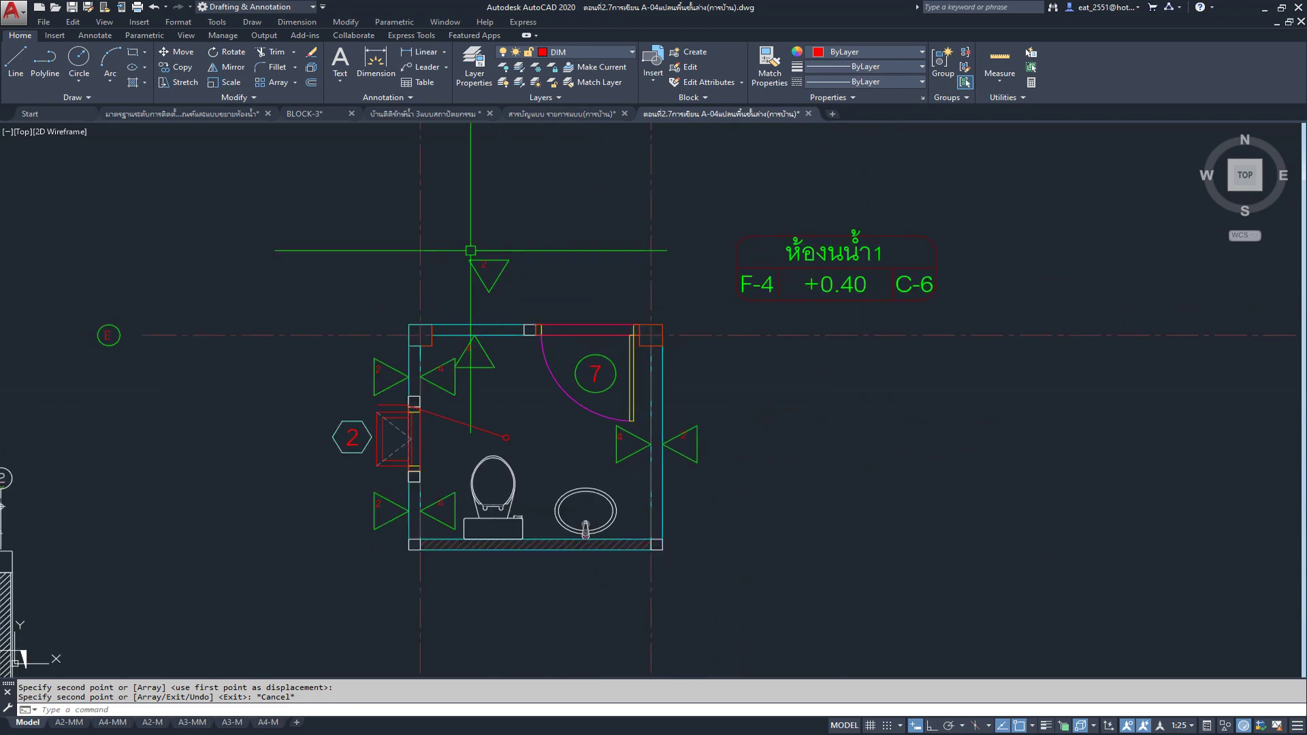
scroll(598, 256, up, 3)
scroll(606, 210, down, 2)
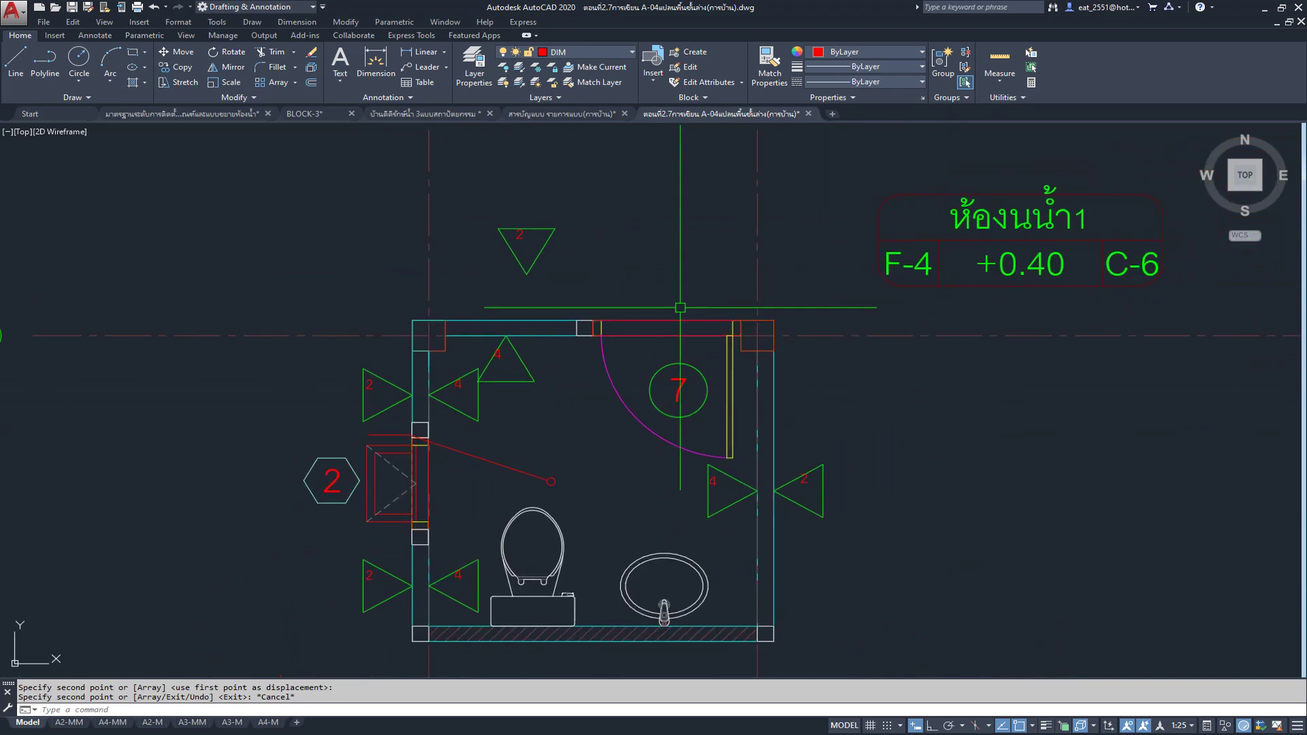
middle_drag(680, 307, 651, 230)
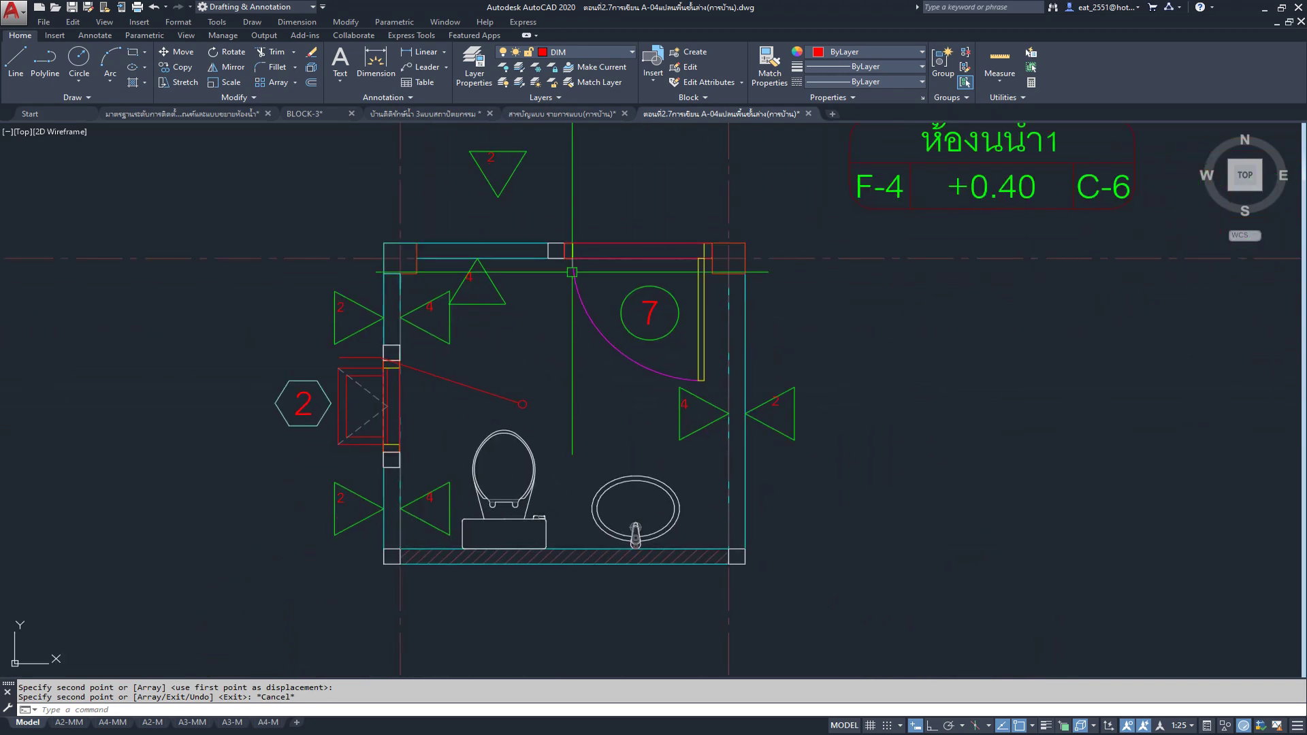
Step: Erase the right, lower-left and top 2 elevation markers around the bathroom
scroll(828, 402, up, 3)
drag(823, 350, 694, 539)
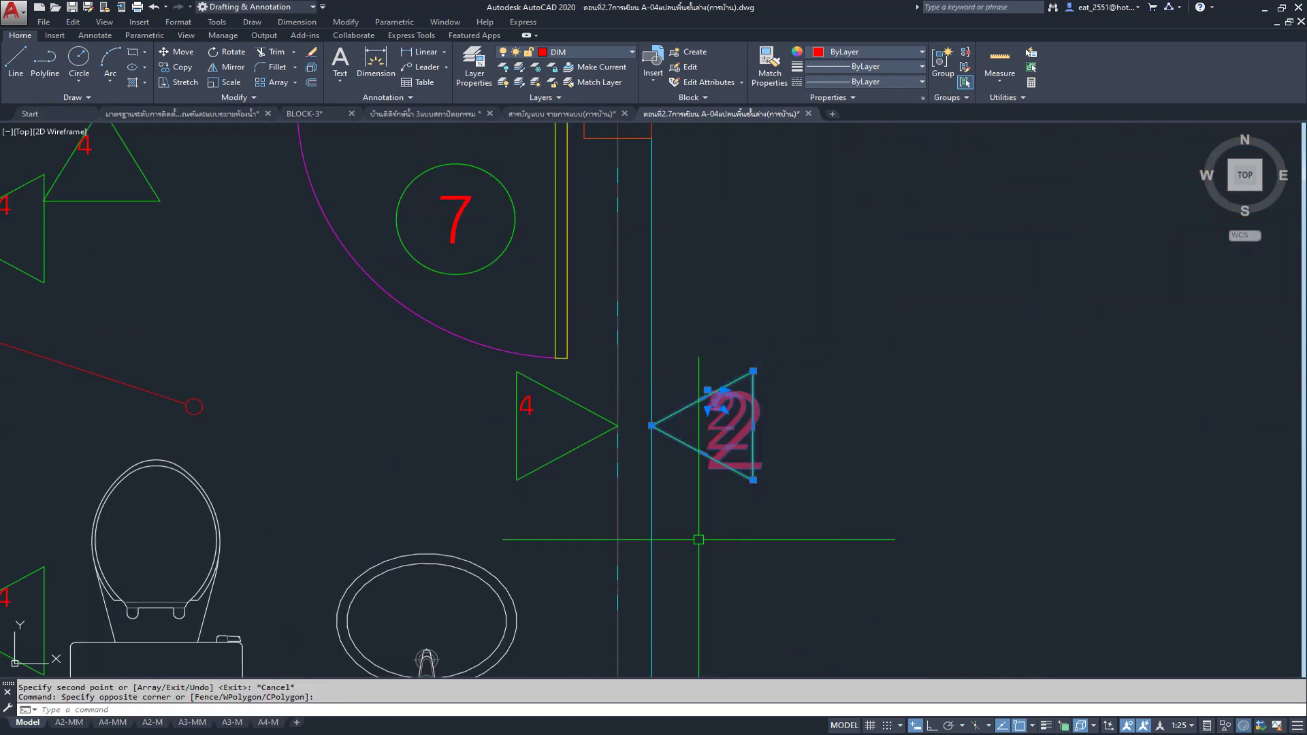
key(Delete)
scroll(698, 477, down, 4)
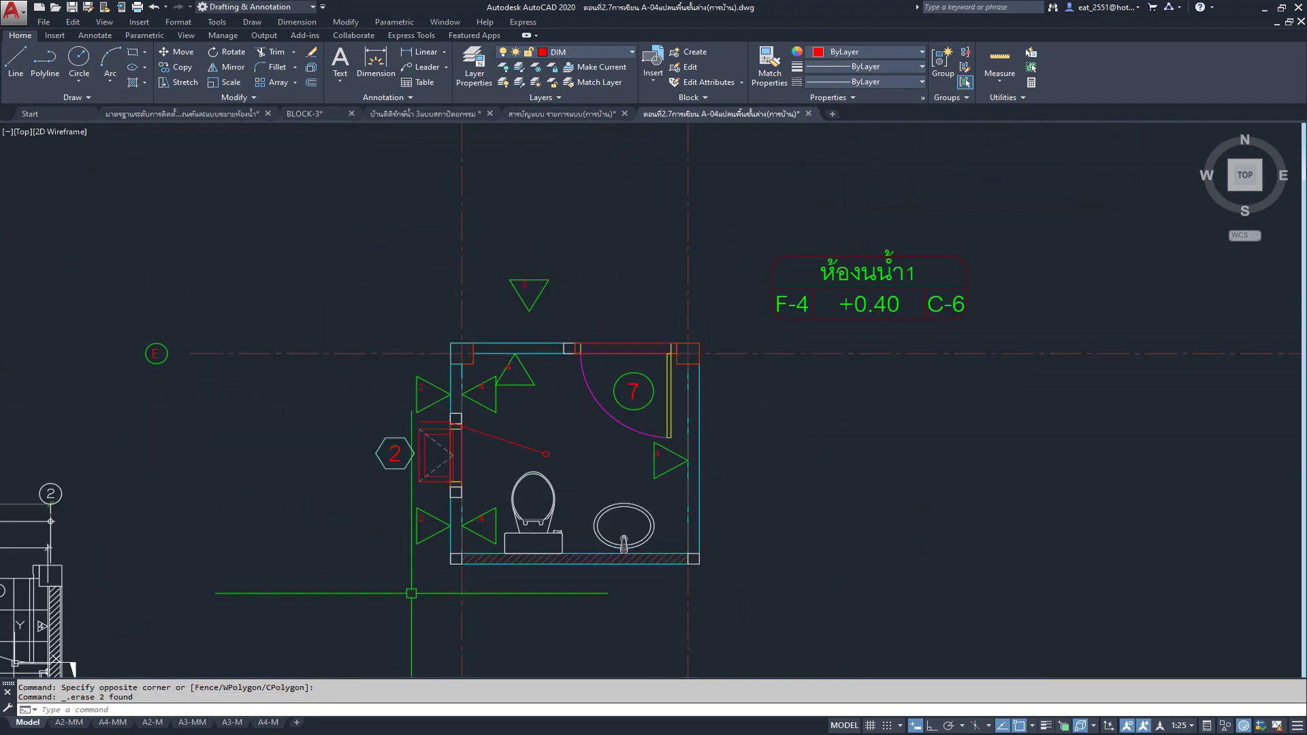
scroll(431, 580, up, 3)
click(420, 370)
click(346, 514)
key(Delete)
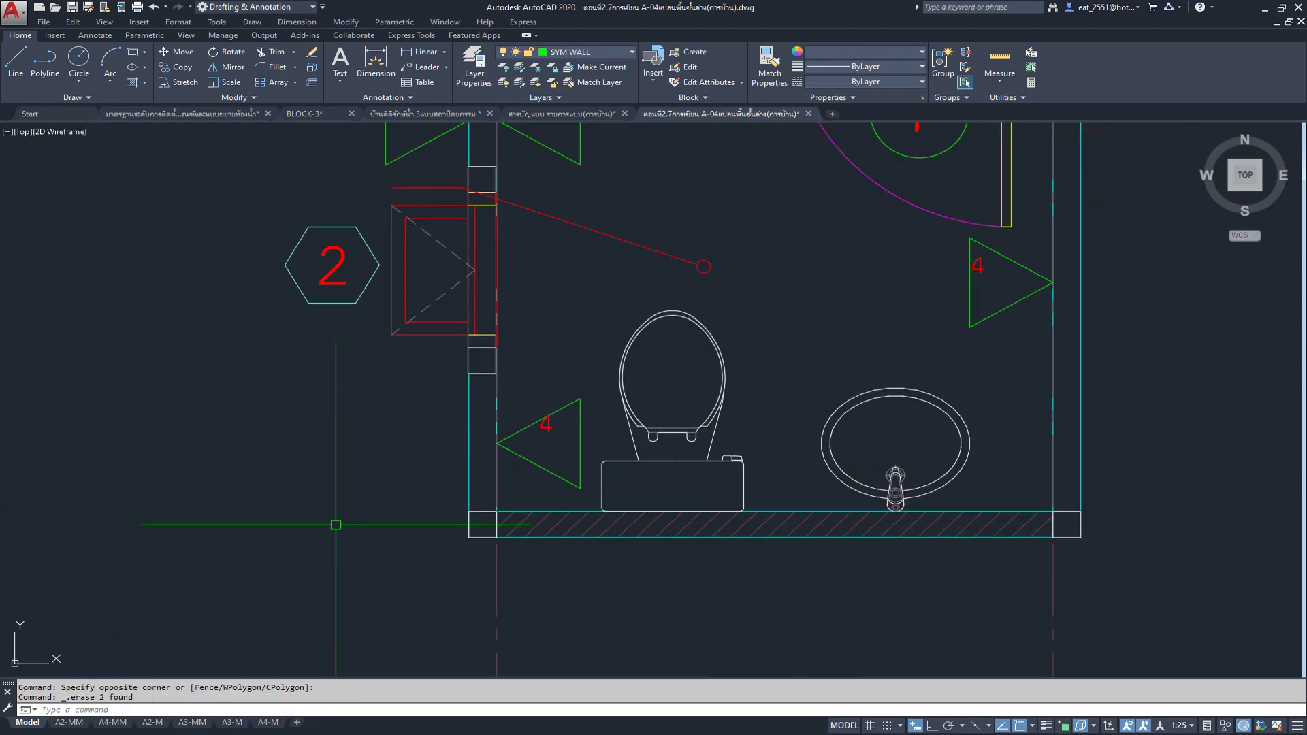
scroll(336, 525, down, 3)
click(545, 172)
click(466, 247)
key(Delete)
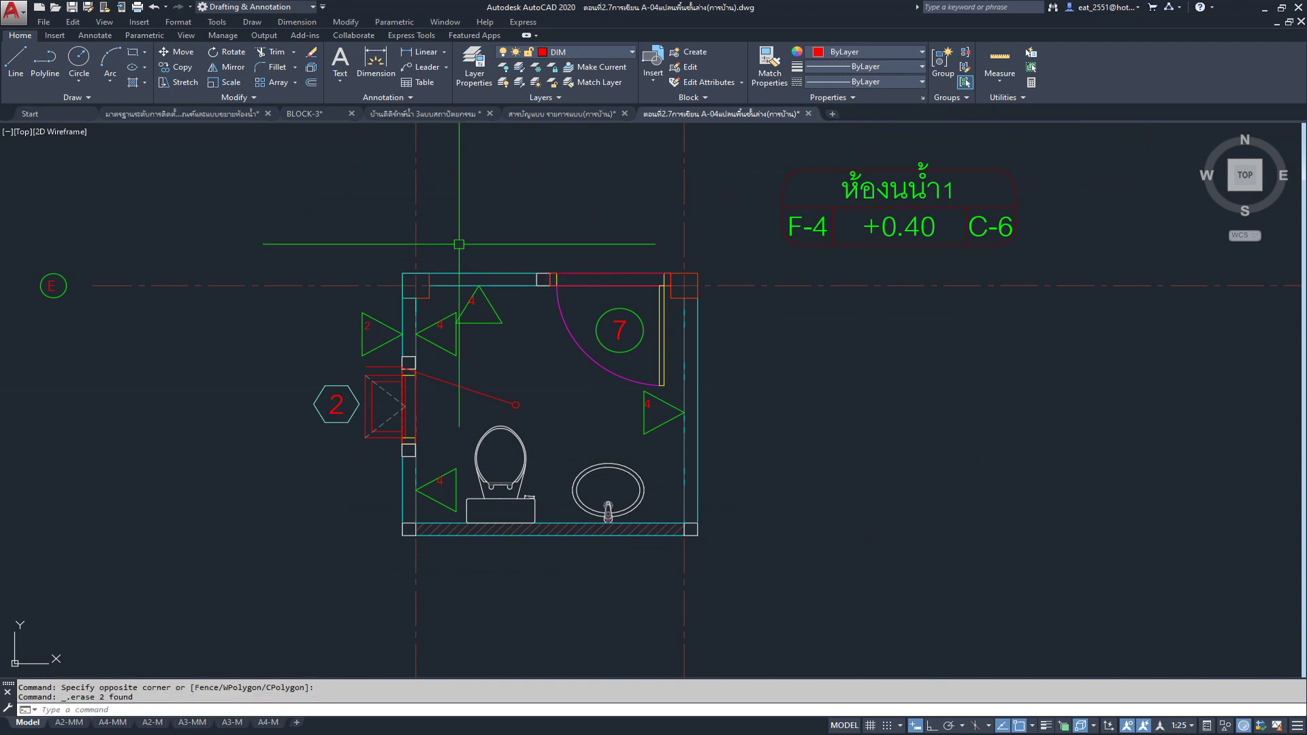
Step: Set the annotation scale to 1:75 so the tags enlarge
click(1192, 725)
click(1173, 569)
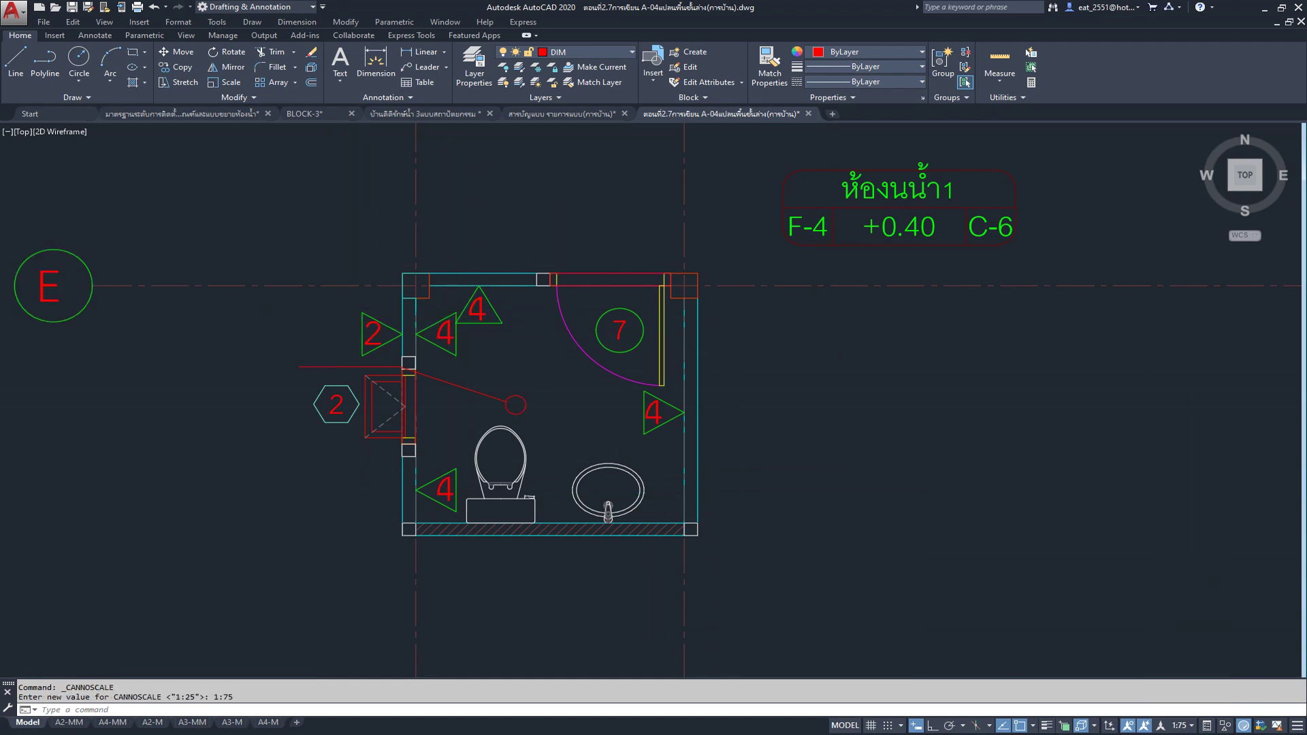
scroll(455, 298, up, 2)
click(565, 263)
Step: Select the two 4 markers, the 2 marker and the right-hand 4 marker, and move them east of the bathroom
click(452, 325)
click(476, 320)
click(311, 323)
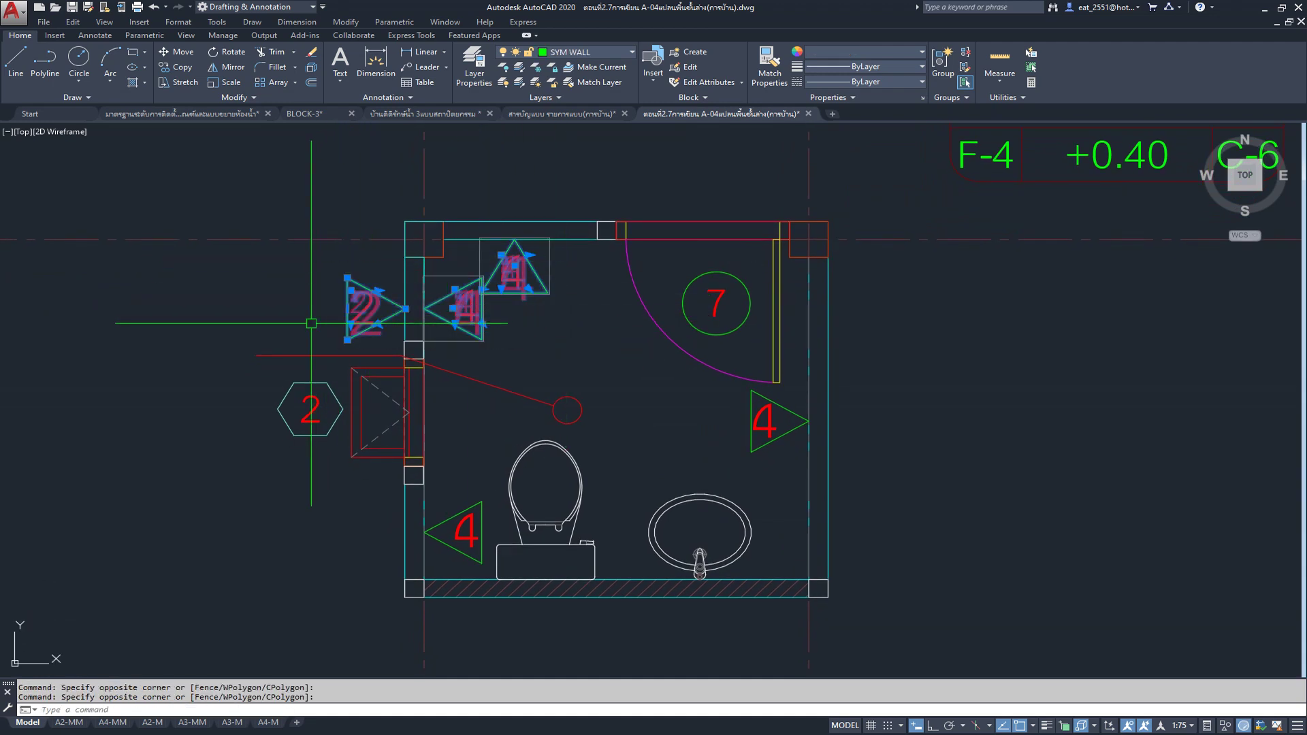
click(804, 393)
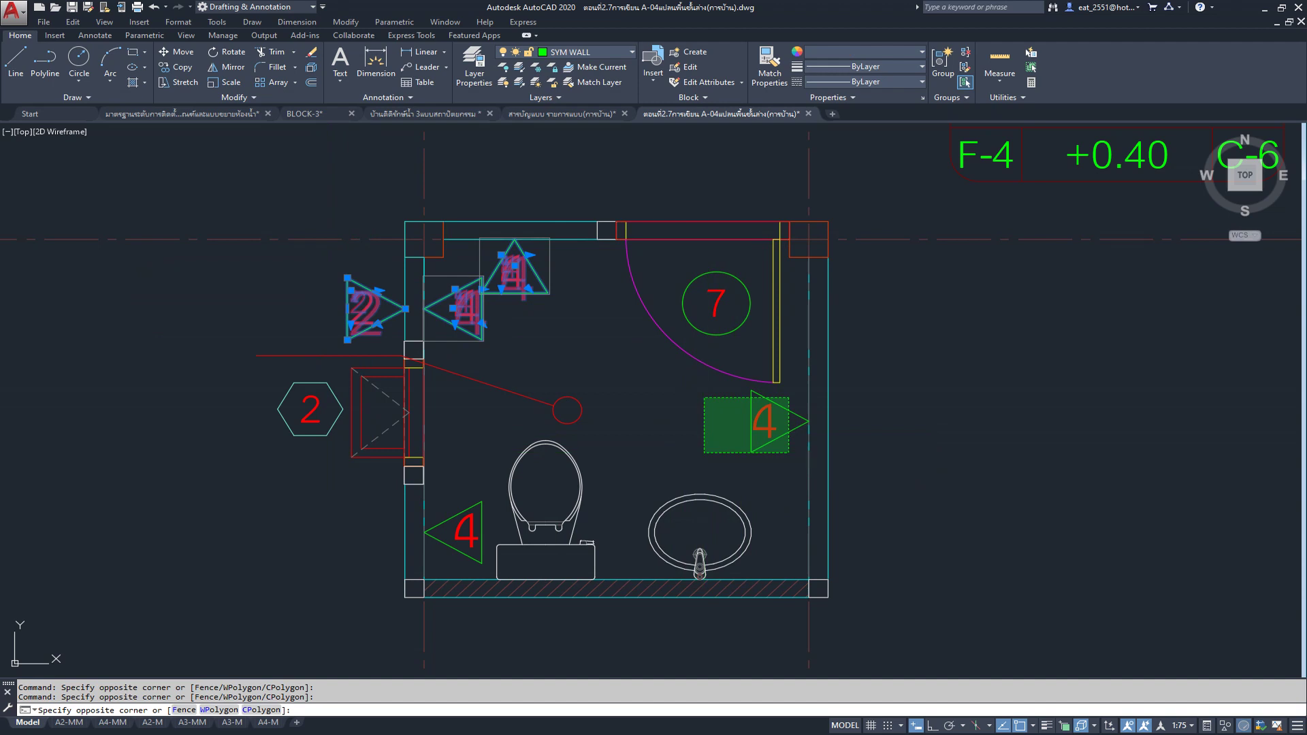
click(703, 452)
click(178, 52)
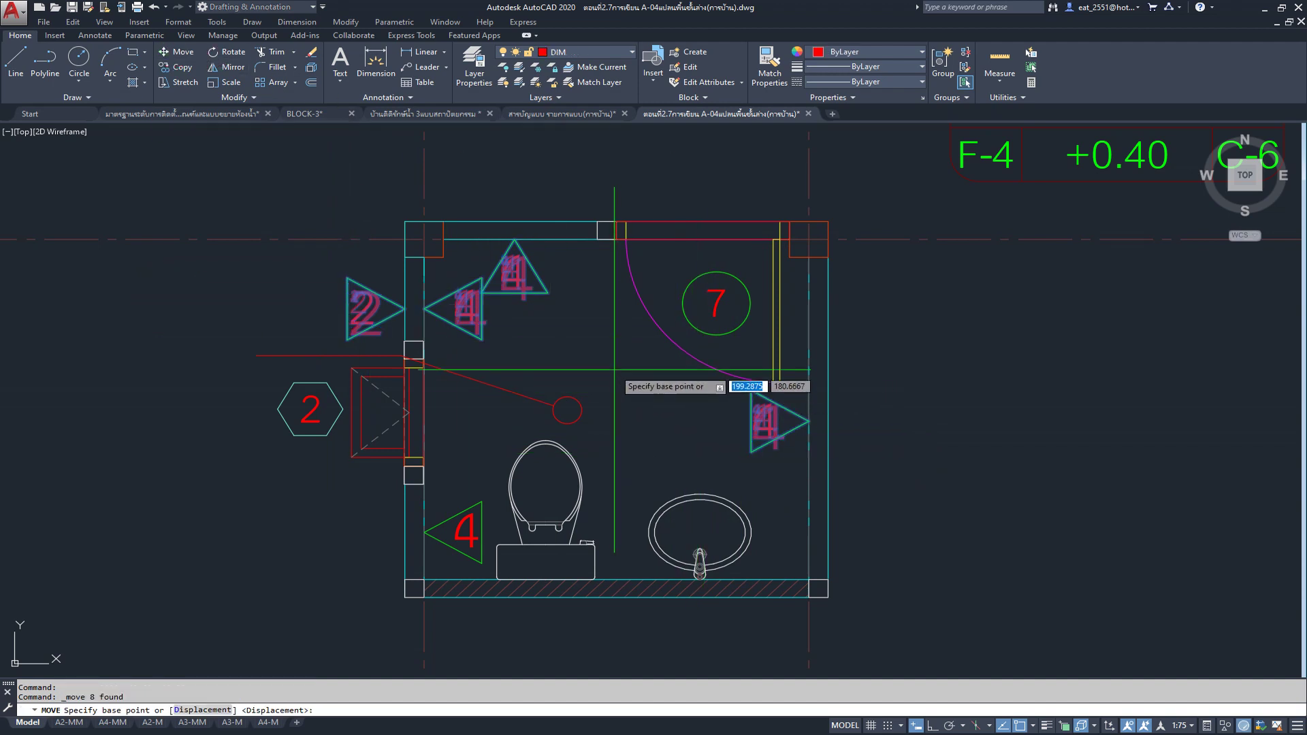
click(614, 371)
scroll(898, 400, down, 2)
click(1032, 401)
Step: Clear the accidental door selection and erase the red leader line
scroll(654, 408, down, 2)
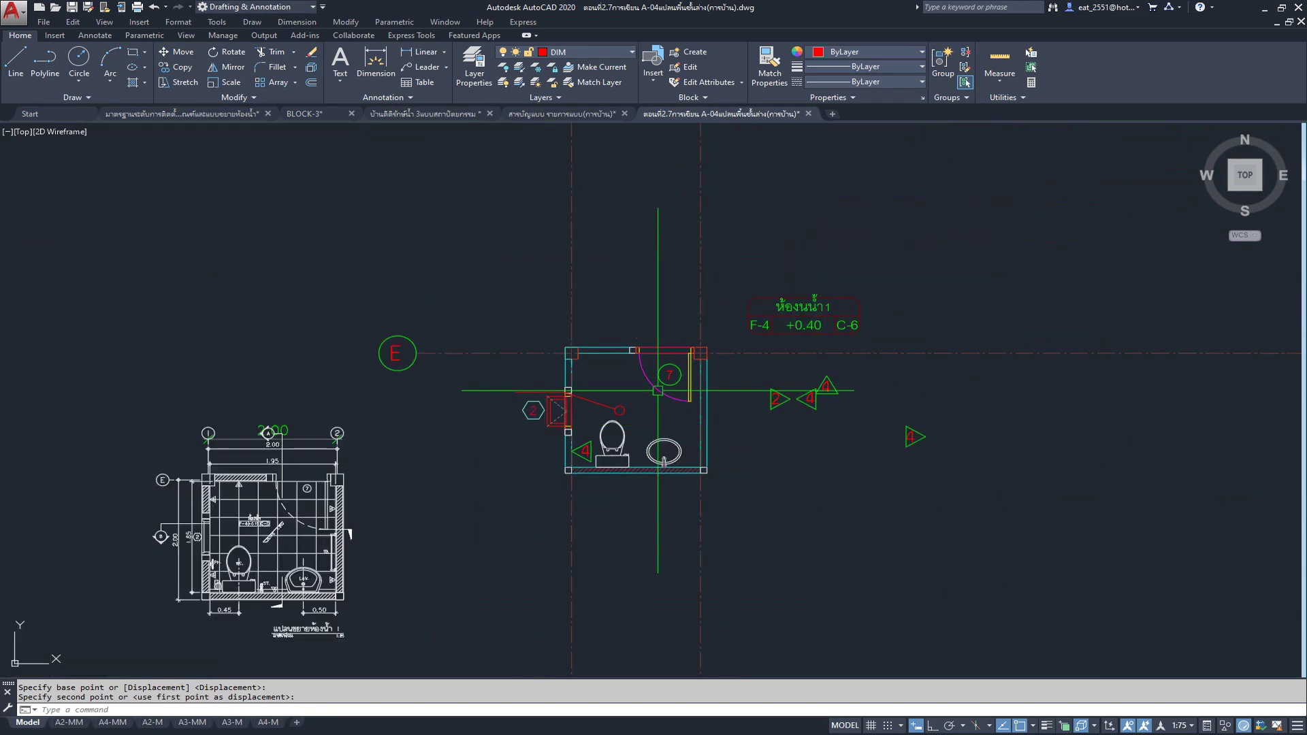
scroll(670, 381, up, 3)
click(691, 368)
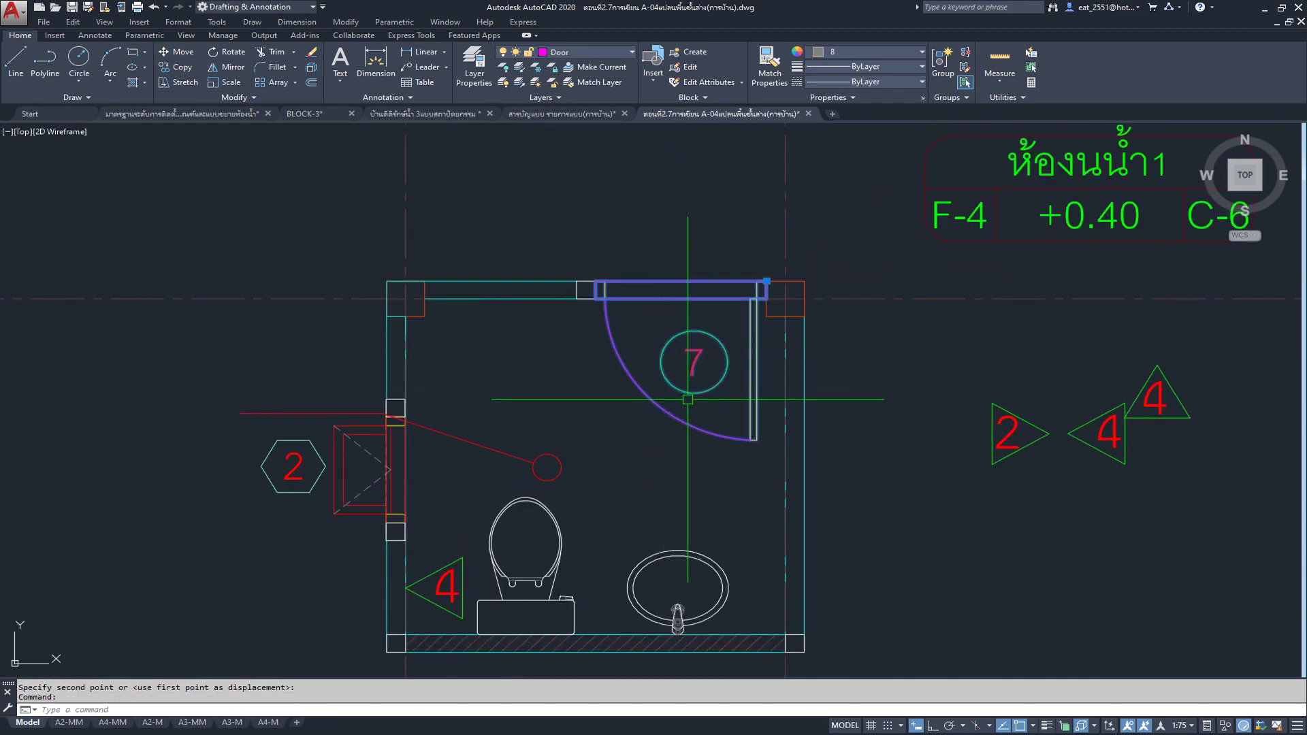
key(Escape)
scroll(696, 340, down, 3)
scroll(696, 340, up, 4)
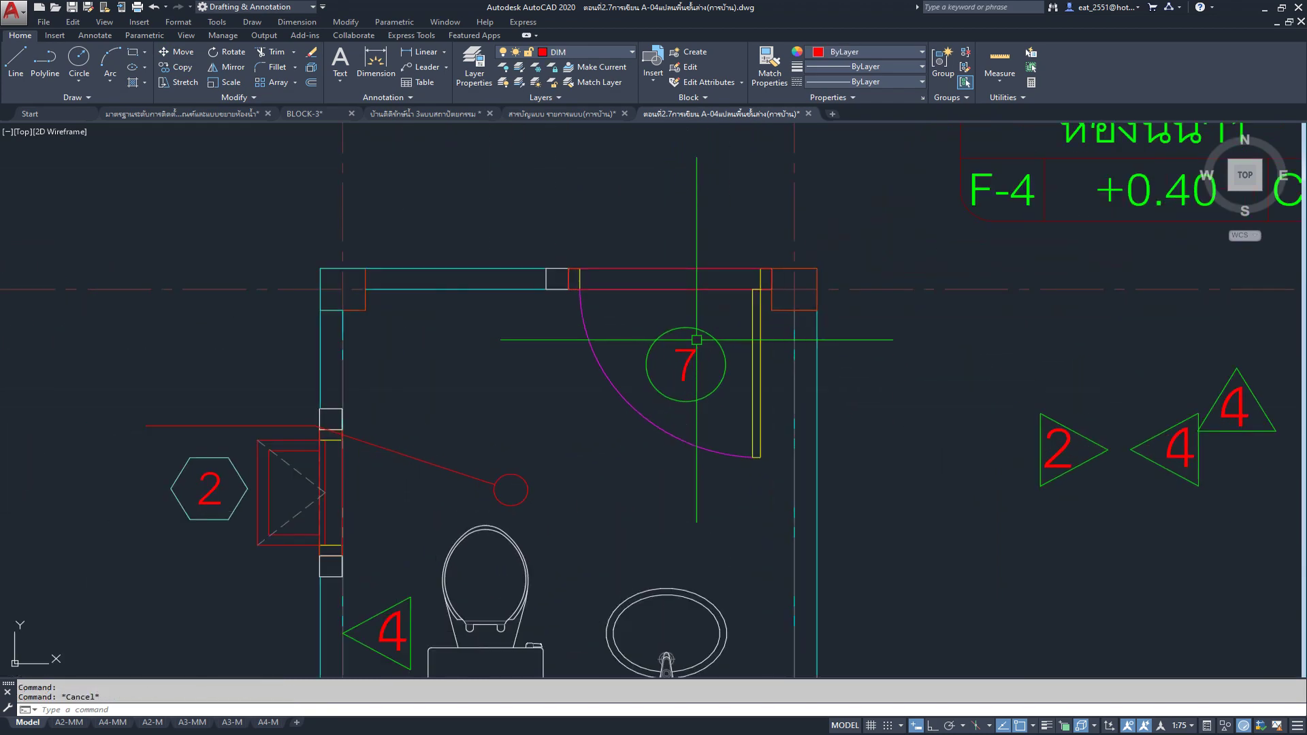
scroll(696, 340, down, 3)
scroll(528, 428, up, 2)
scroll(529, 428, up, 1)
click(680, 375)
click(580, 431)
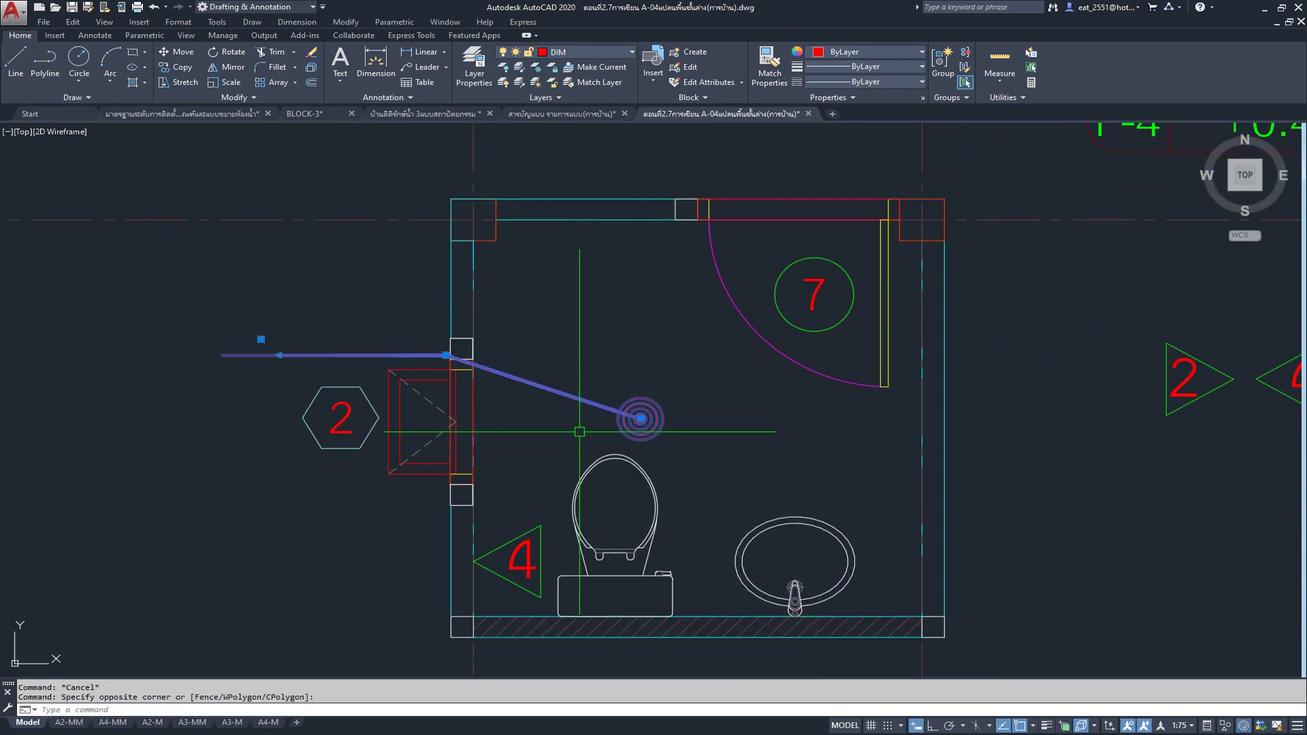
key(Delete)
Step: Move the lower-left 4 marker beside the other markers
middle_drag(365, 398, 501, 344)
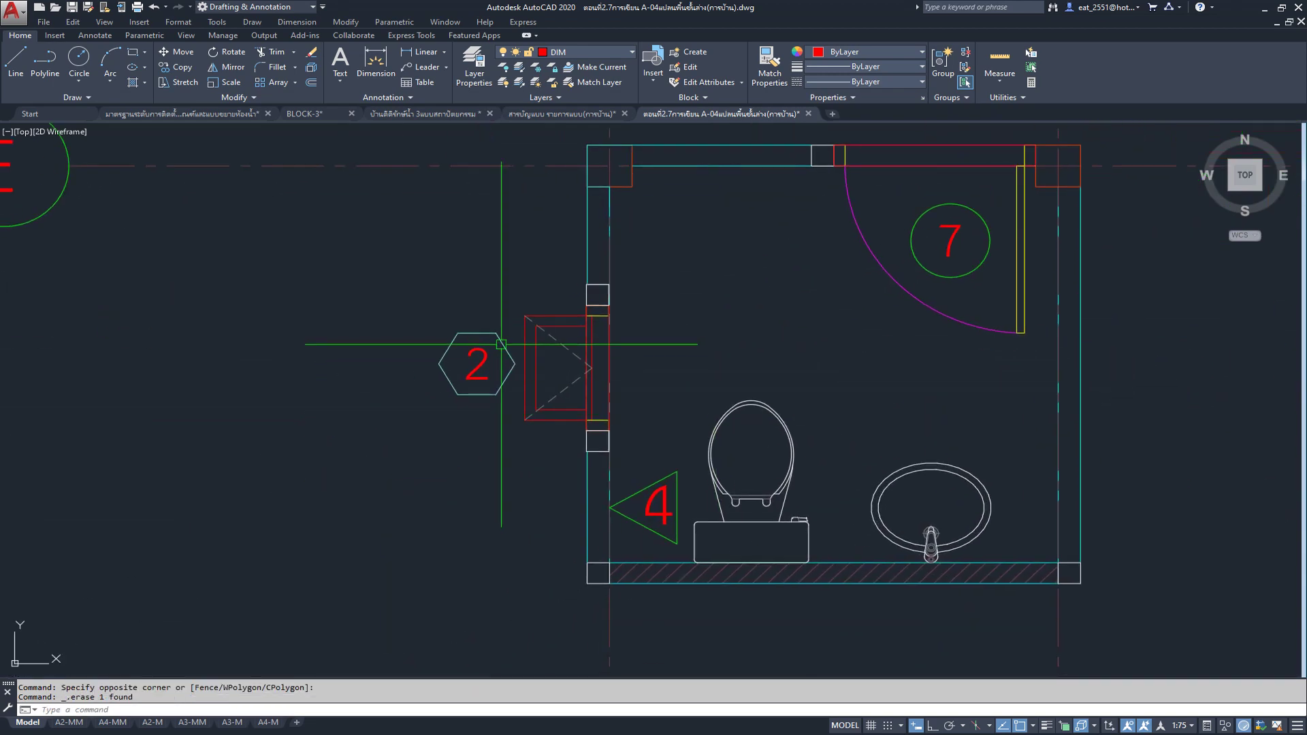
click(387, 307)
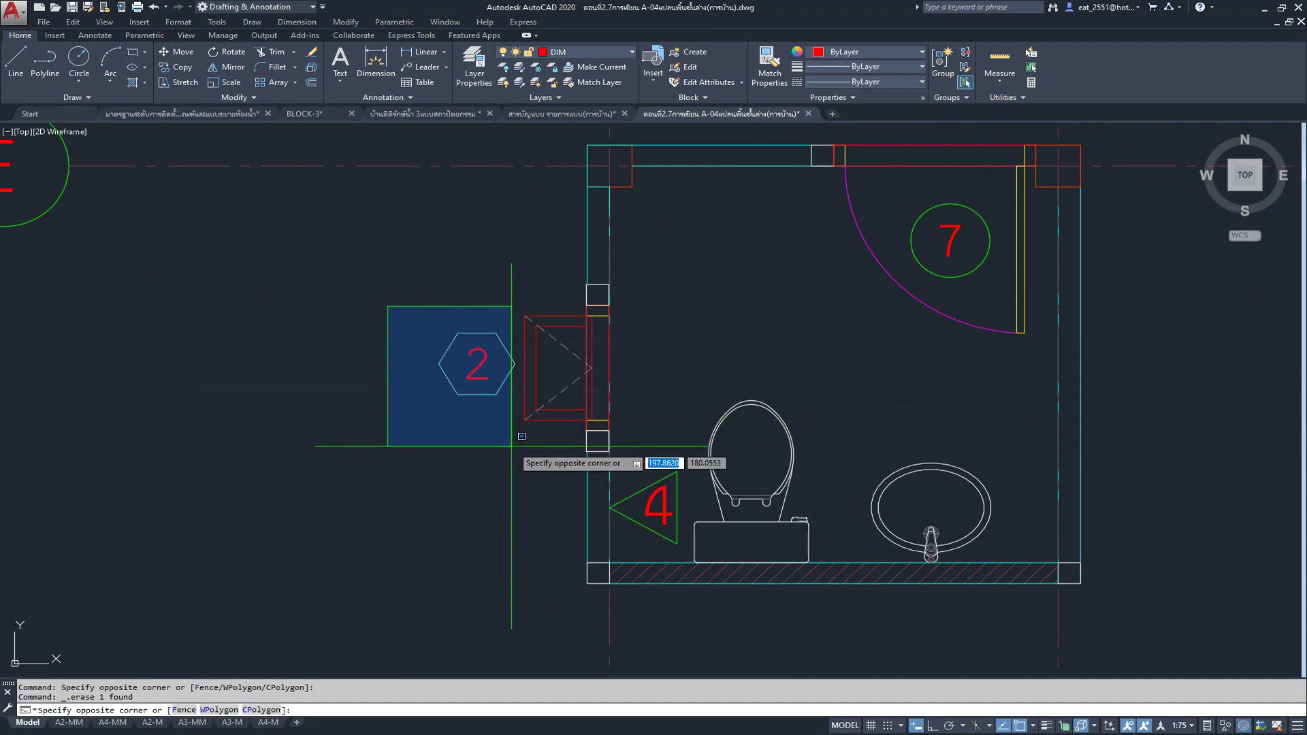
click(476, 385)
scroll(674, 520, up, 2)
scroll(674, 521, up, 2)
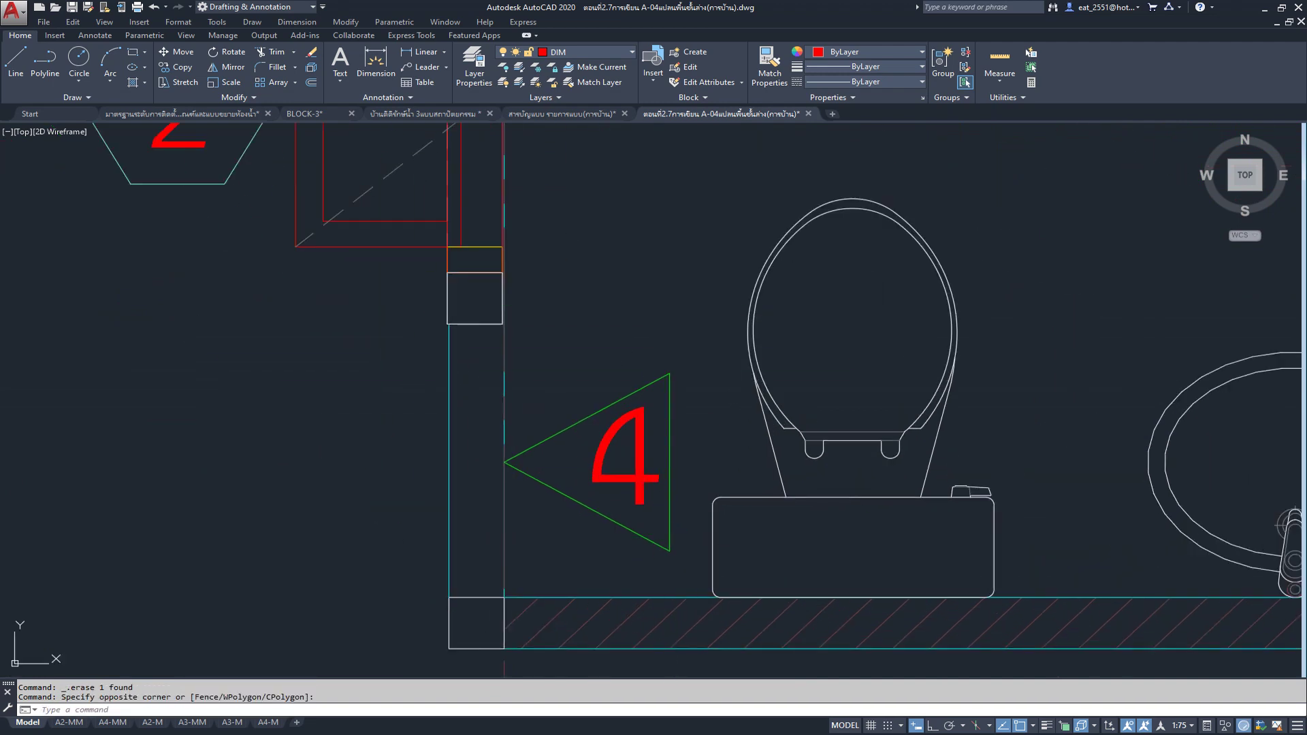
drag(681, 564, 493, 364)
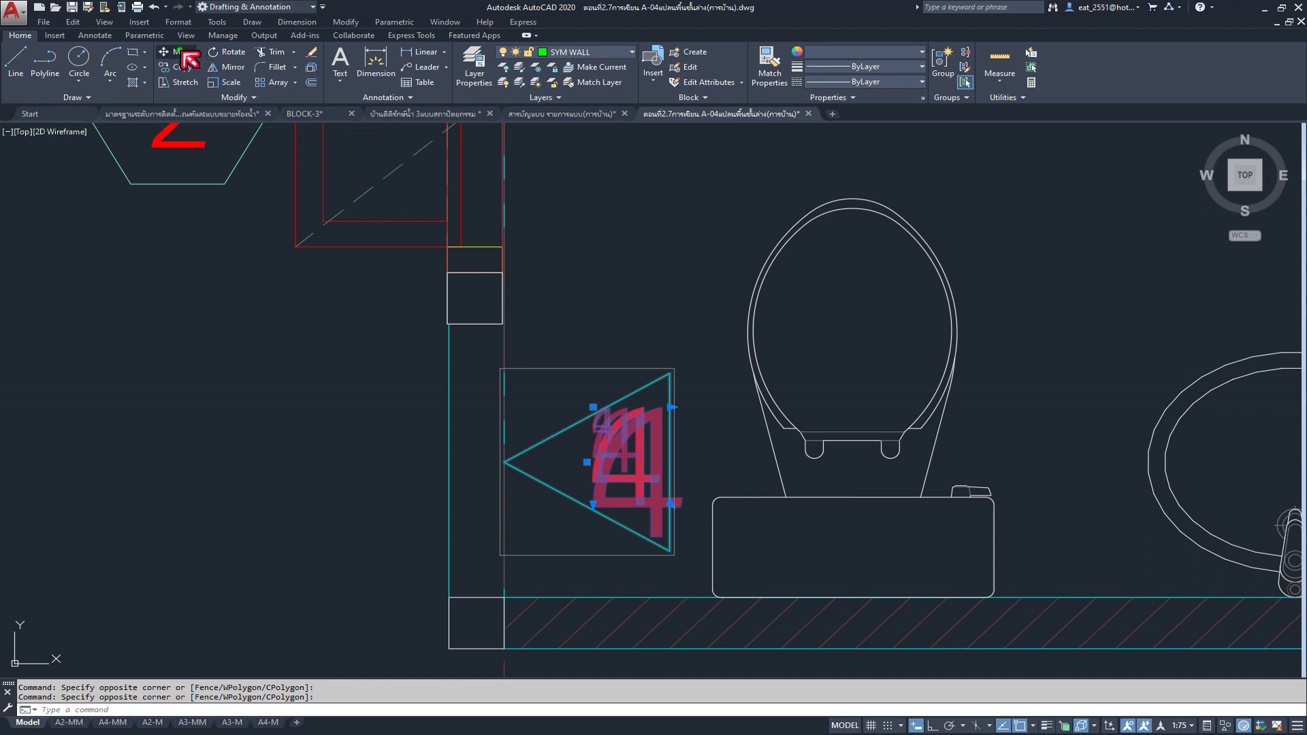
click(184, 54)
scroll(292, 340, down, 3)
scroll(657, 381, down, 2)
click(503, 373)
click(776, 351)
Step: Erase the stray 2 marker
scroll(680, 232, up, 1)
scroll(490, 248, up, 4)
click(444, 320)
click(386, 393)
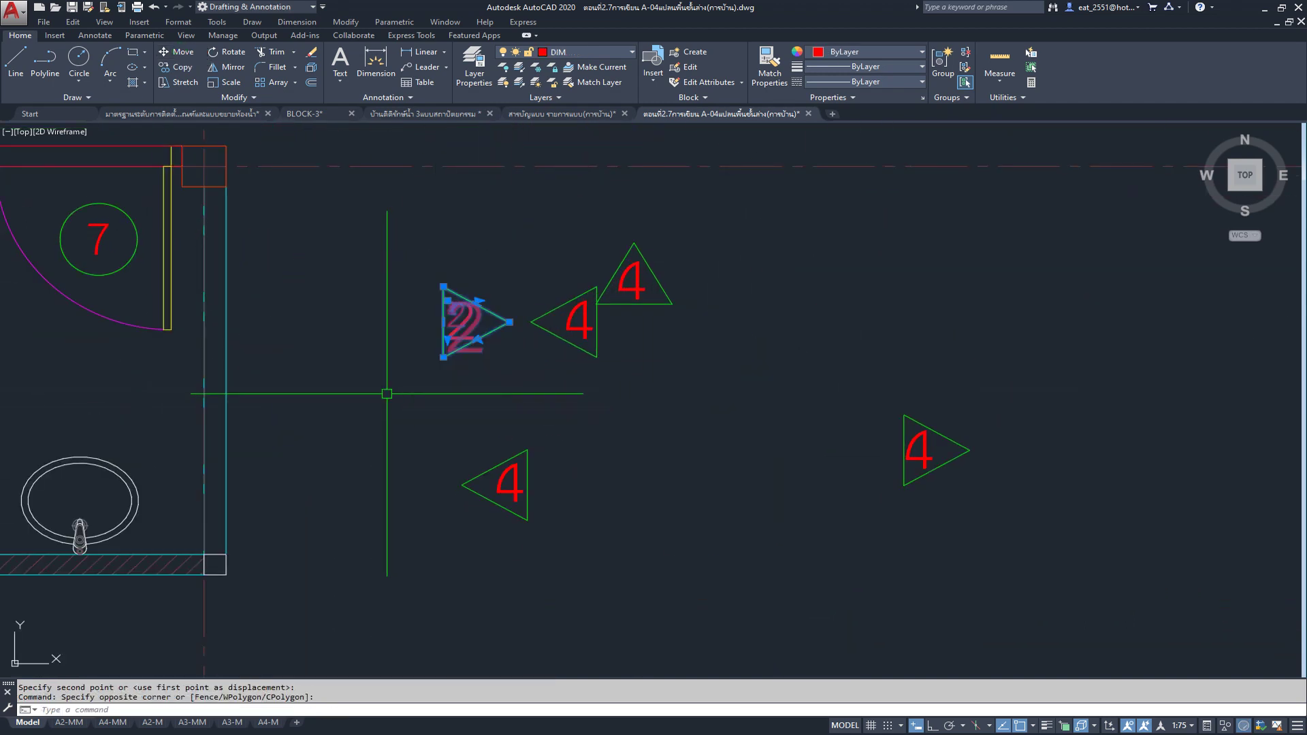
key(Delete)
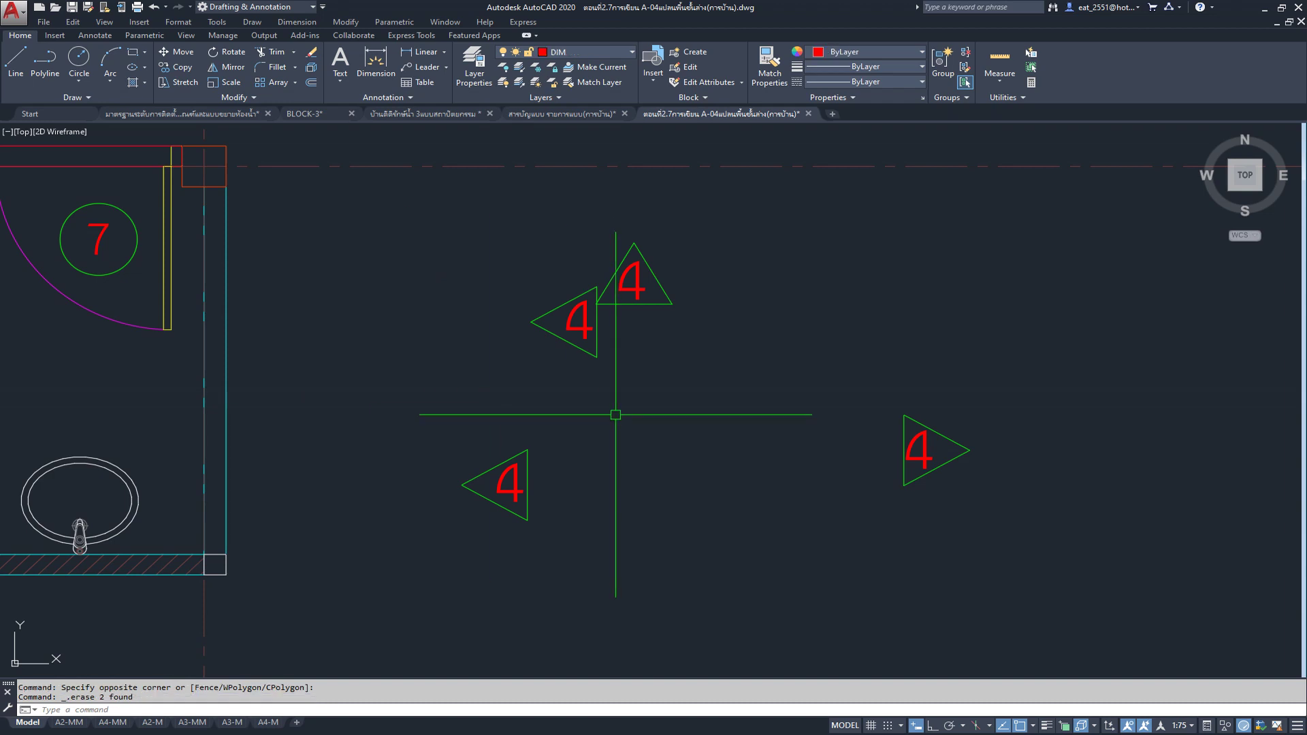
Step: Move the far-right 4 marker closer to the group
scroll(613, 414, up, 2)
middle_drag(610, 387, 618, 361)
scroll(644, 294, down, 2)
middle_drag(1017, 336, 942, 350)
click(927, 345)
click(778, 490)
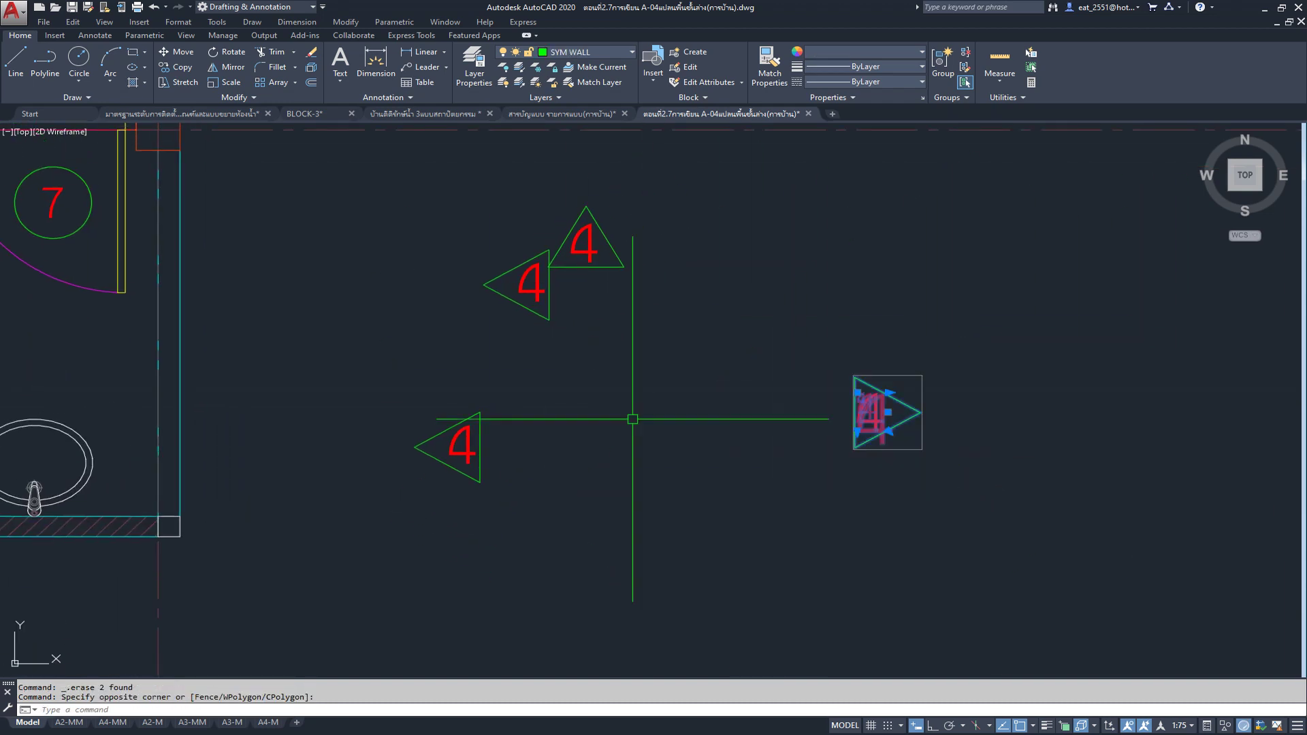
click(755, 307)
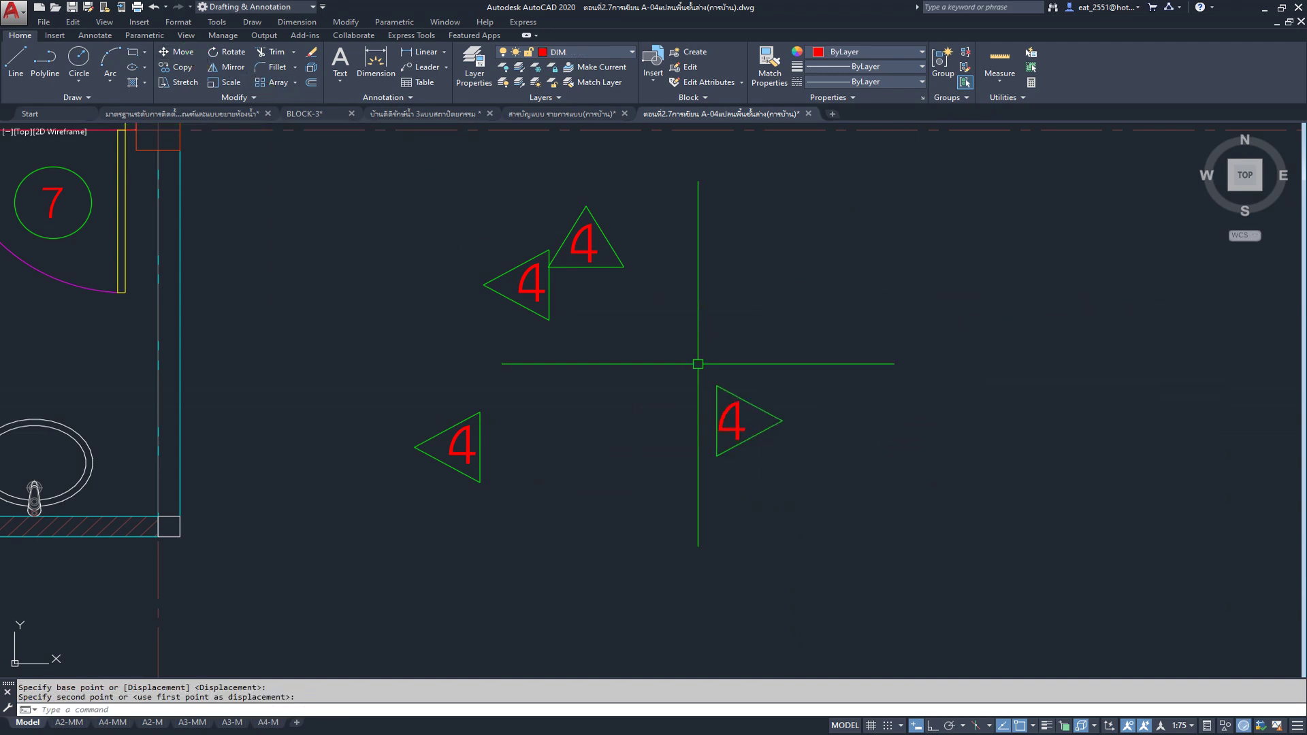
Step: Select the left 4 marker and start erasing it
click(539, 390)
click(374, 506)
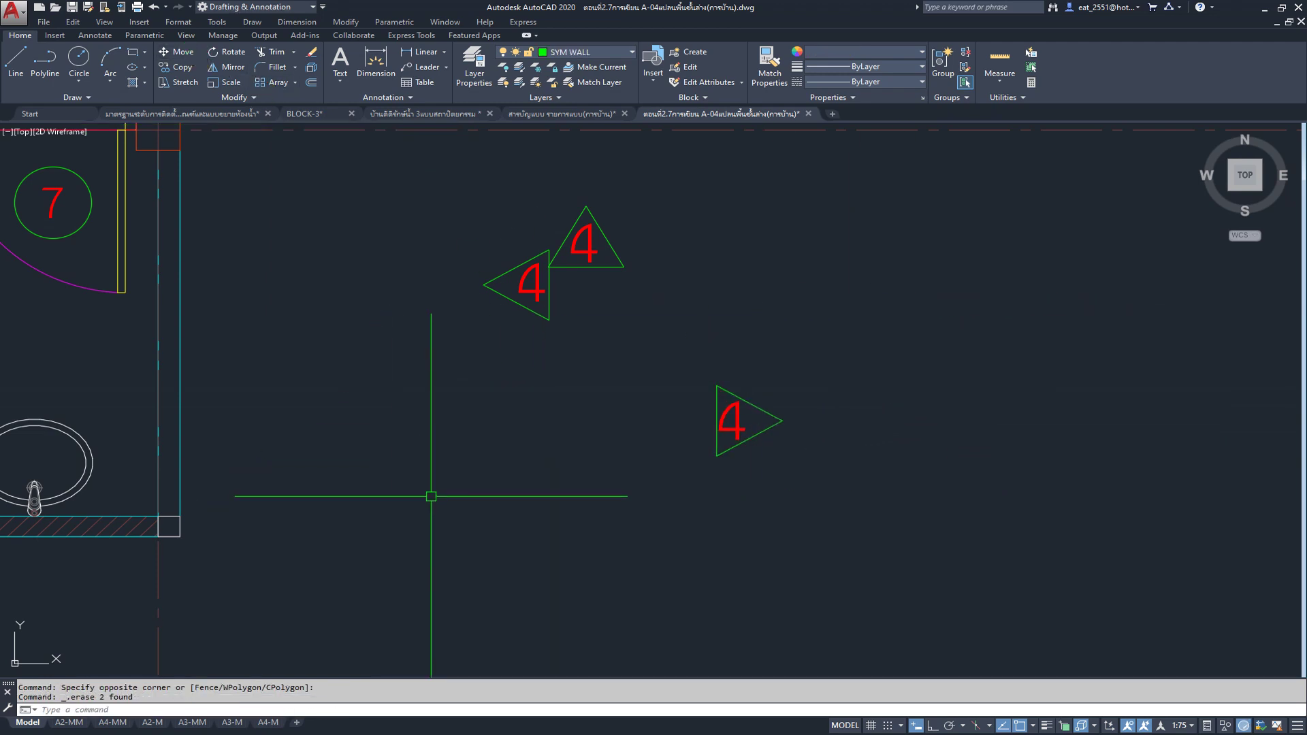
key(Return)
Step: Cancel the erase and move the left 4 marker to the lower-left of the group
key(Escape)
click(556, 213)
click(405, 418)
click(180, 53)
click(435, 306)
click(344, 394)
Step: Make a 90-degree rotated copy of the top 4 marker
click(510, 190)
click(701, 305)
click(244, 55)
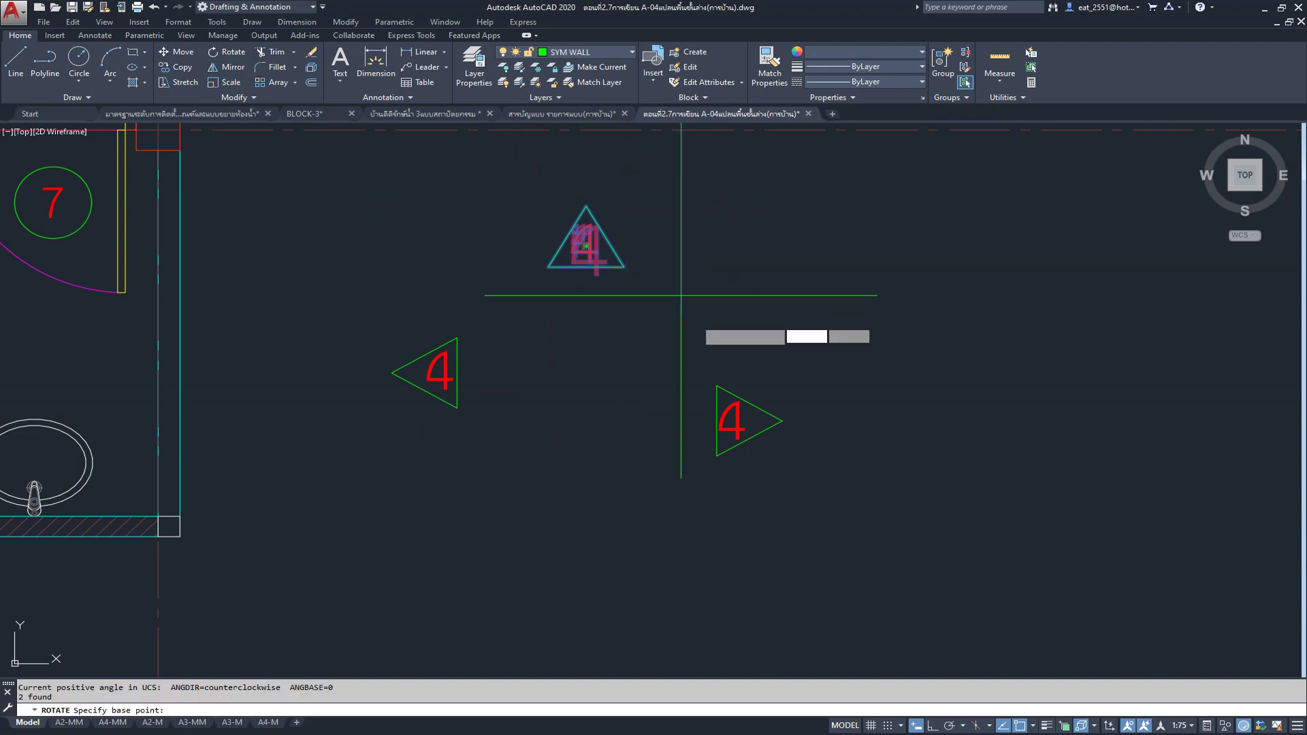
click(585, 267)
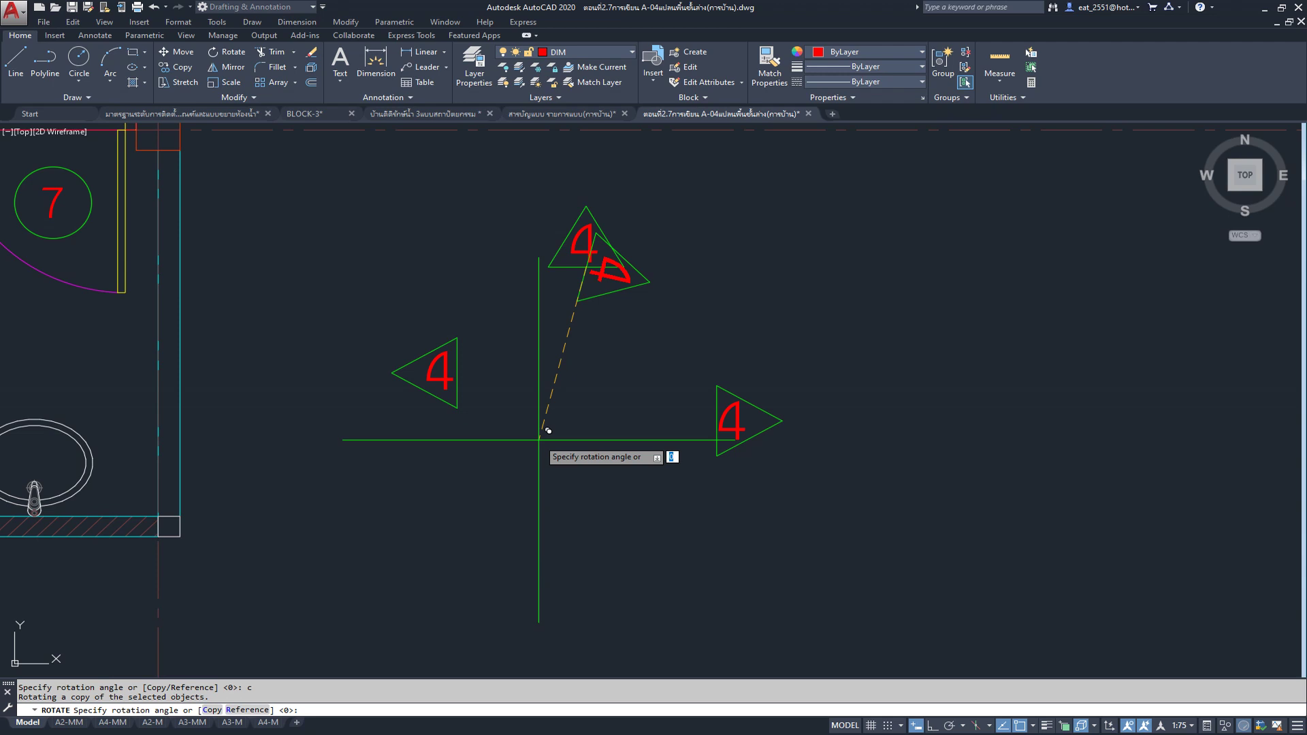
text(90)
key(Return)
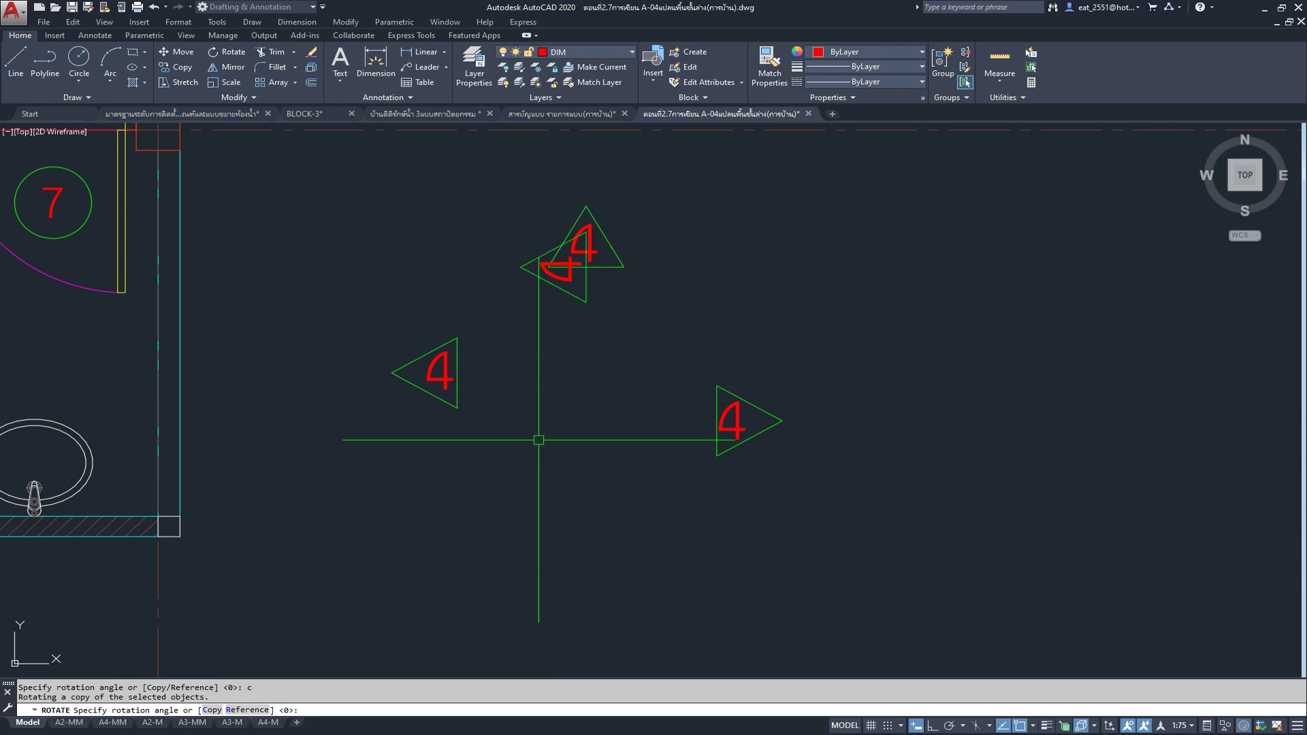
scroll(572, 250, up, 4)
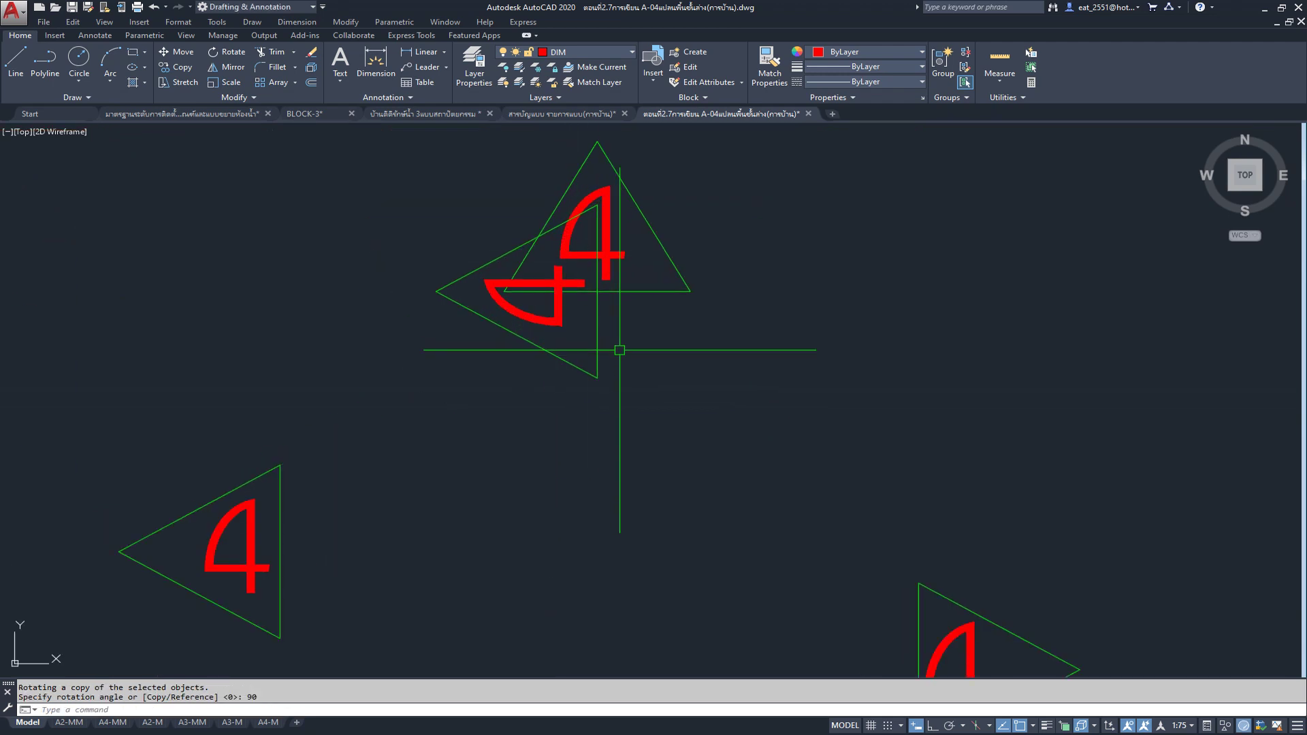
scroll(615, 350, down, 3)
scroll(612, 347, up, 1)
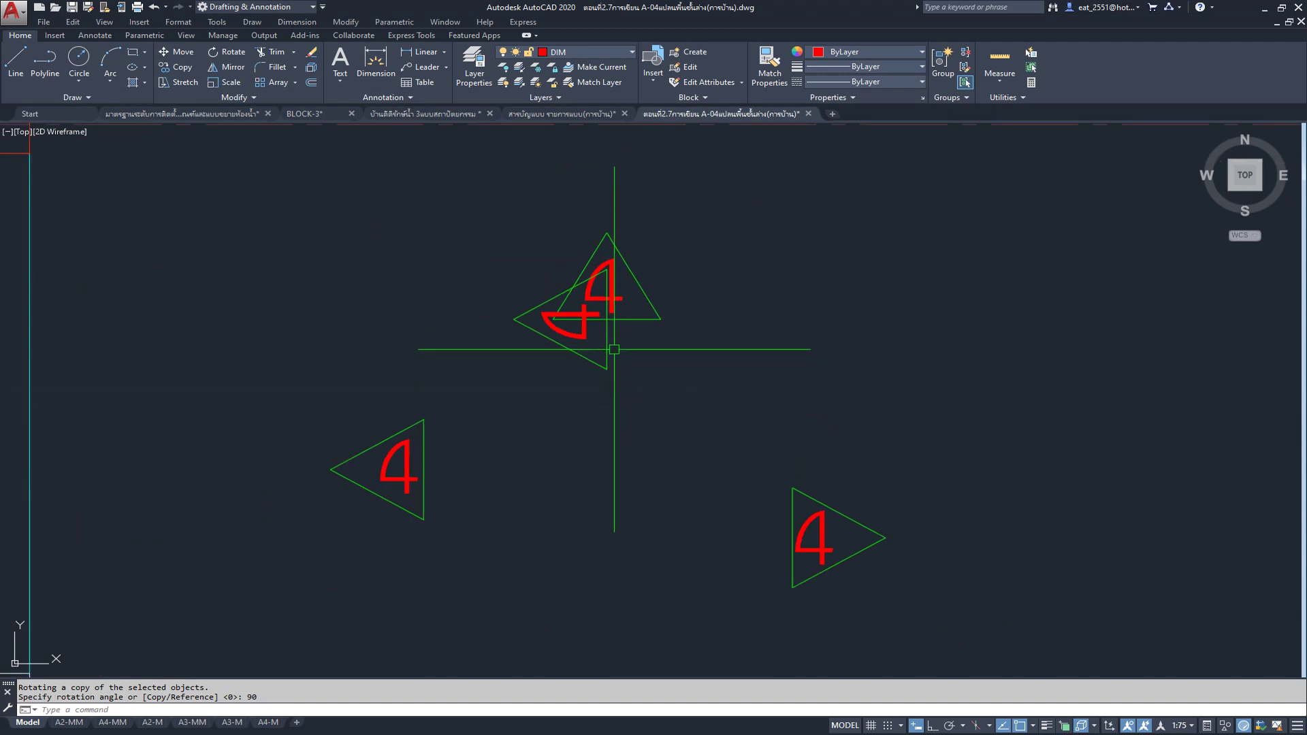
scroll(641, 400, down, 2)
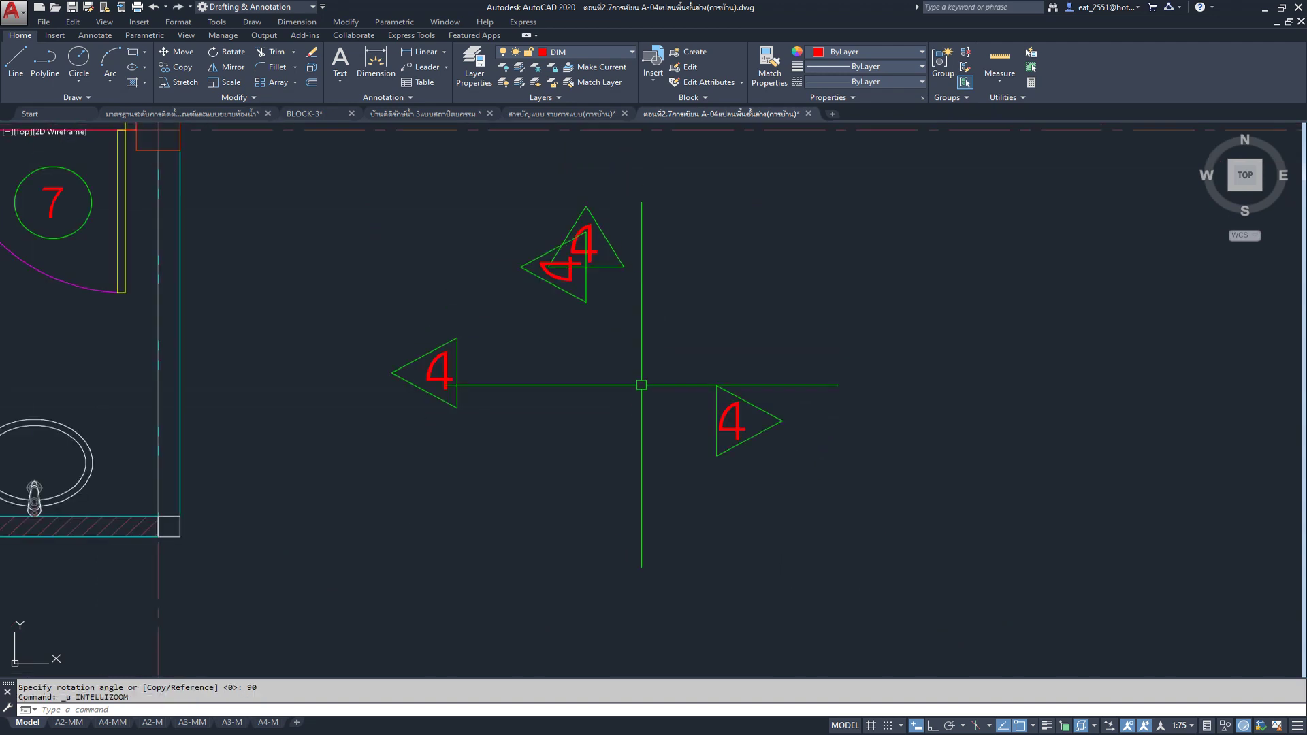
middle_drag(606, 237, 639, 267)
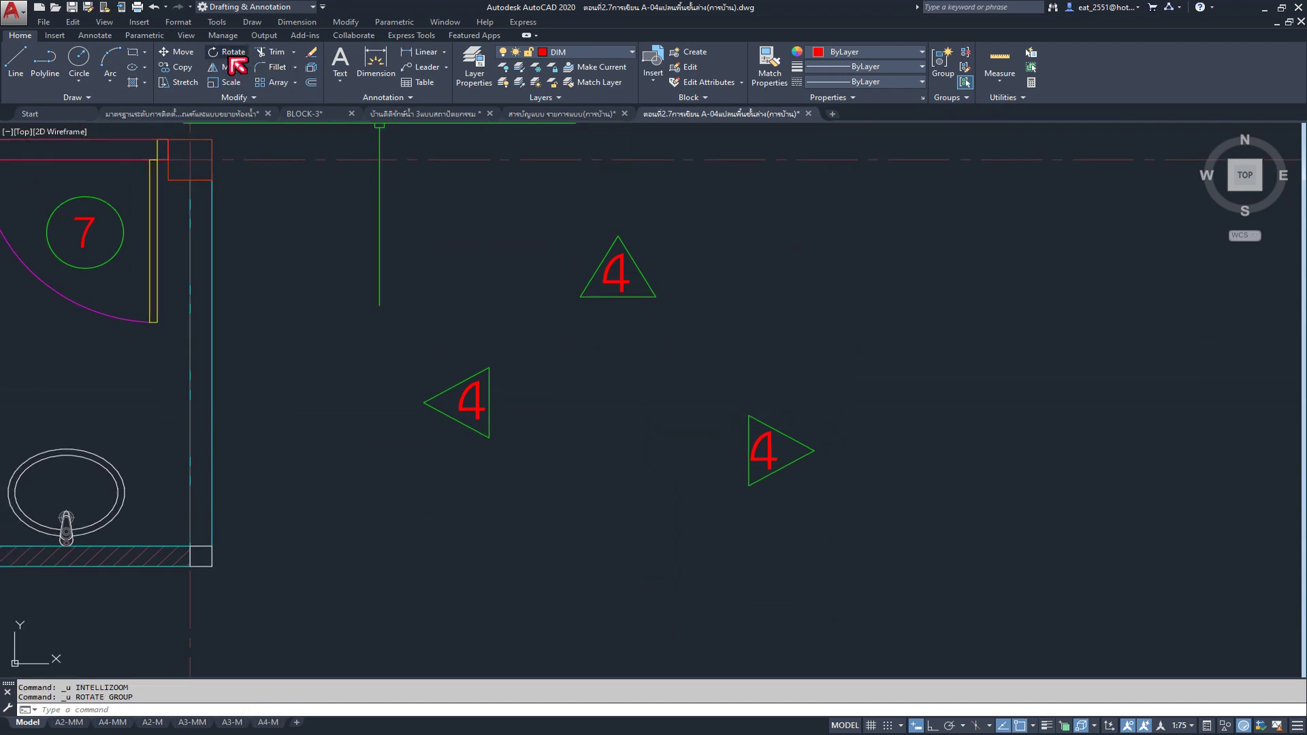
Step: Use RO to rotate a copy of the top 4 marker by 180 degrees
text(ro)
key(Return)
click(759, 234)
click(475, 330)
key(Return)
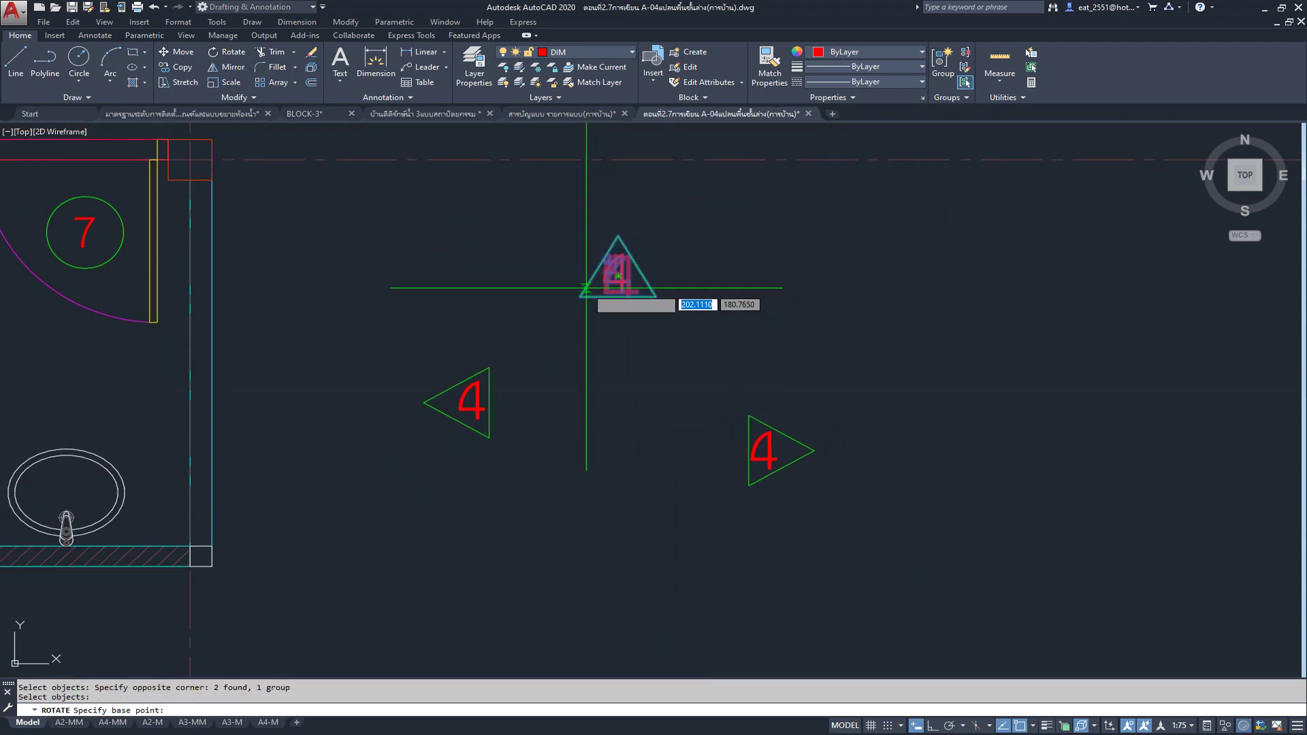
click(619, 278)
text(c)
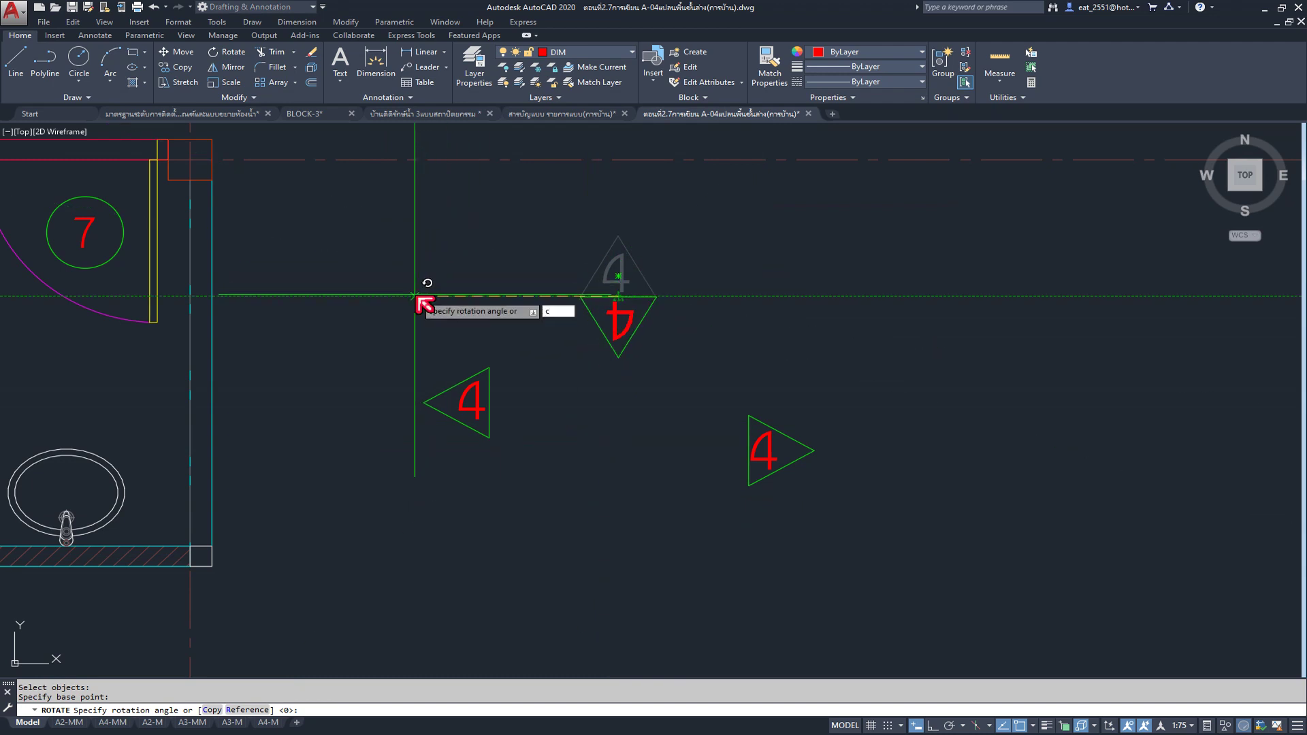
key(Return)
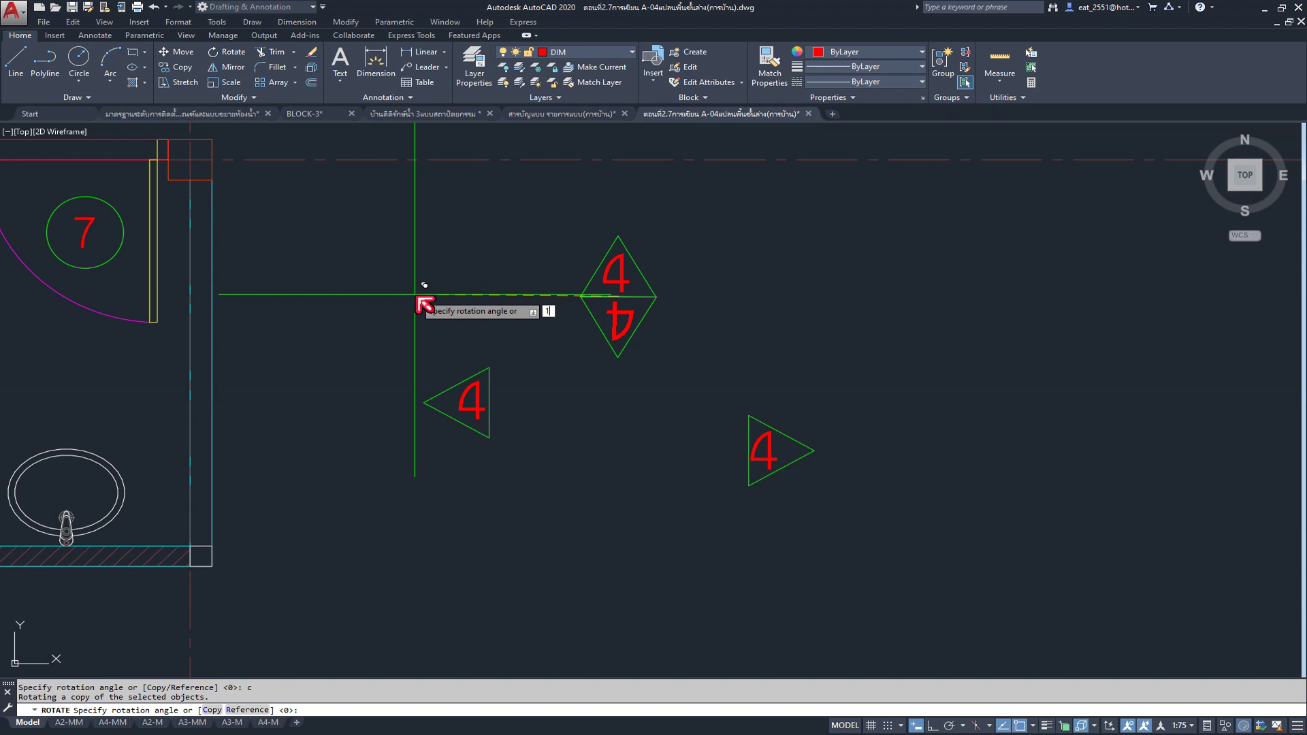
key(Return)
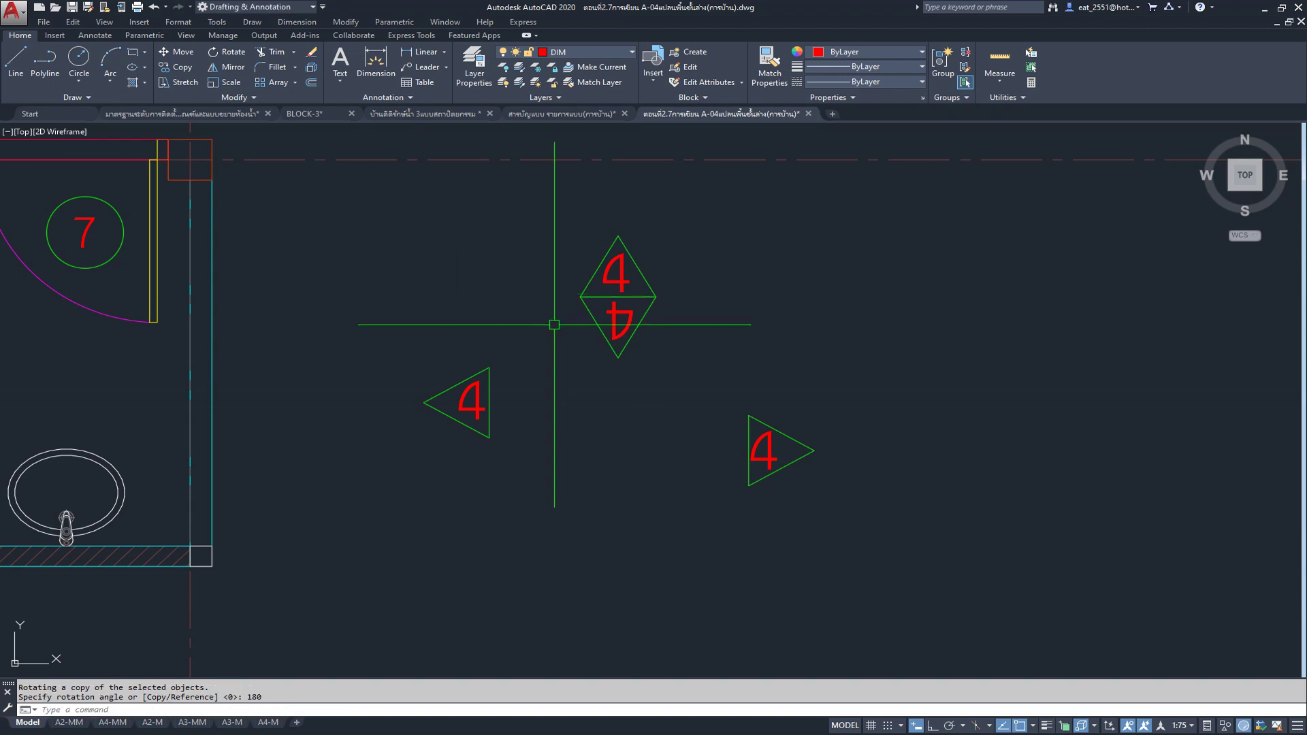
Step: Move the flipped triangle below the others and erase its upside-down 4
scroll(650, 327, up, 2)
click(686, 300)
click(533, 387)
click(178, 60)
click(601, 370)
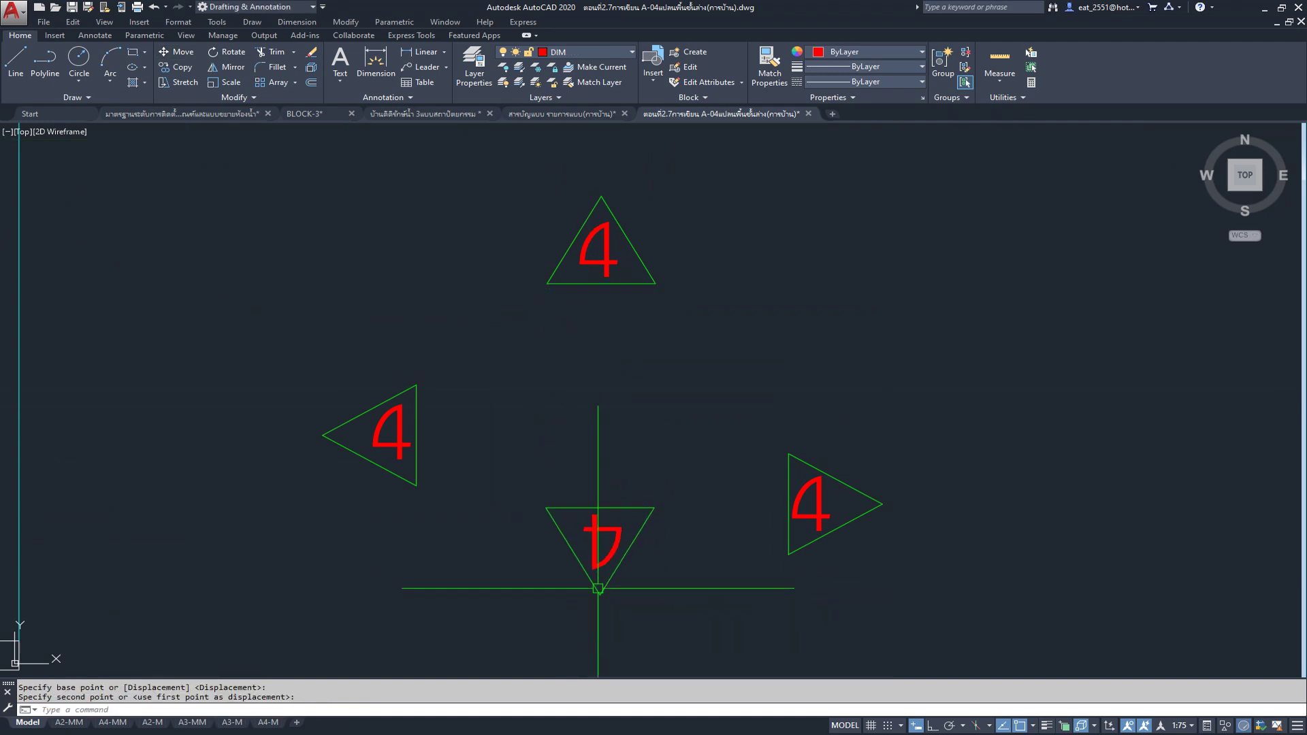
middle_drag(597, 588, 629, 559)
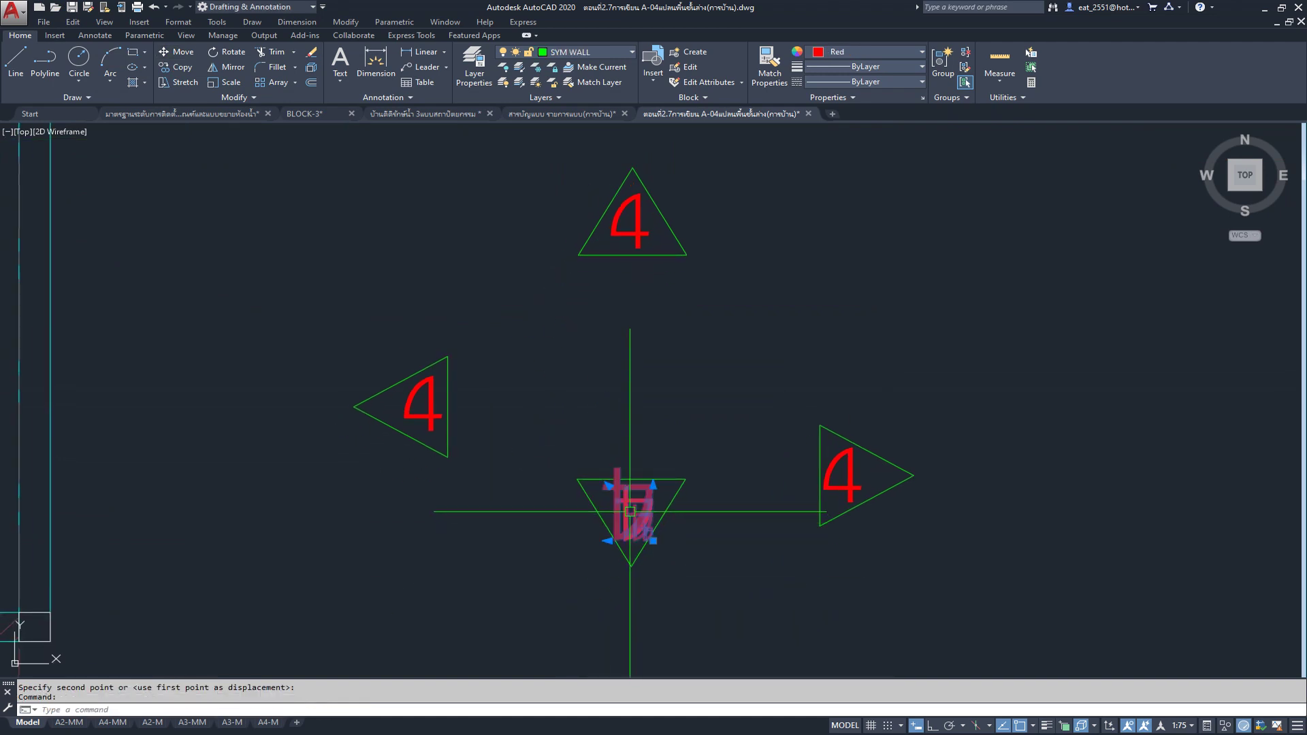
key(Delete)
Step: Copy the upright 4 from the top triangle into the bottom triangle
click(633, 216)
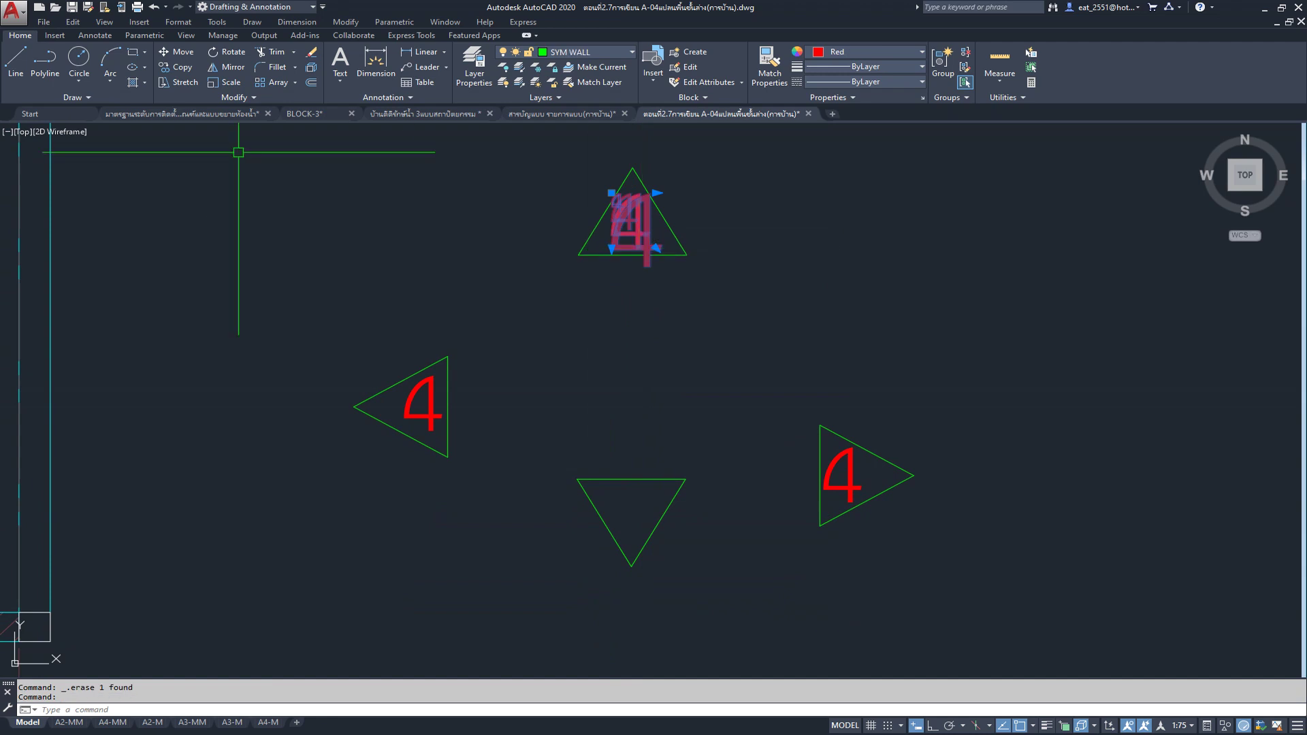
click(180, 67)
click(997, 264)
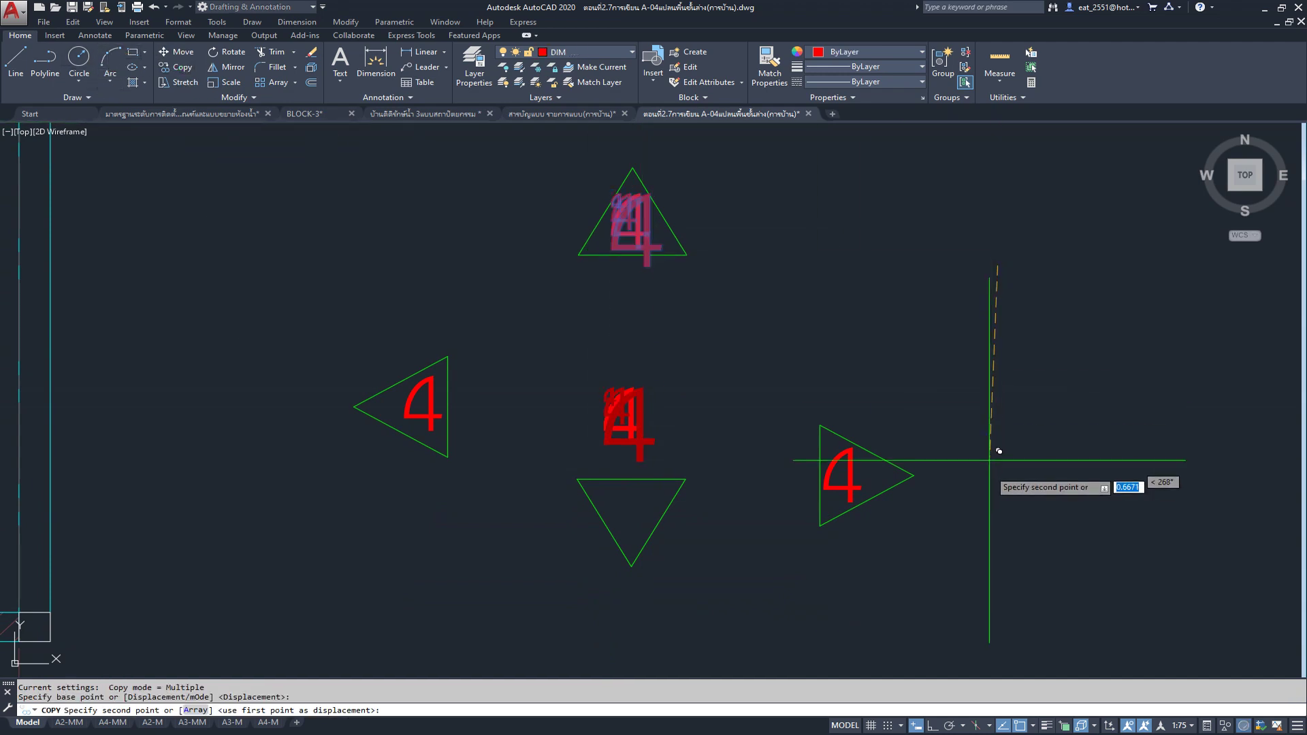
click(999, 555)
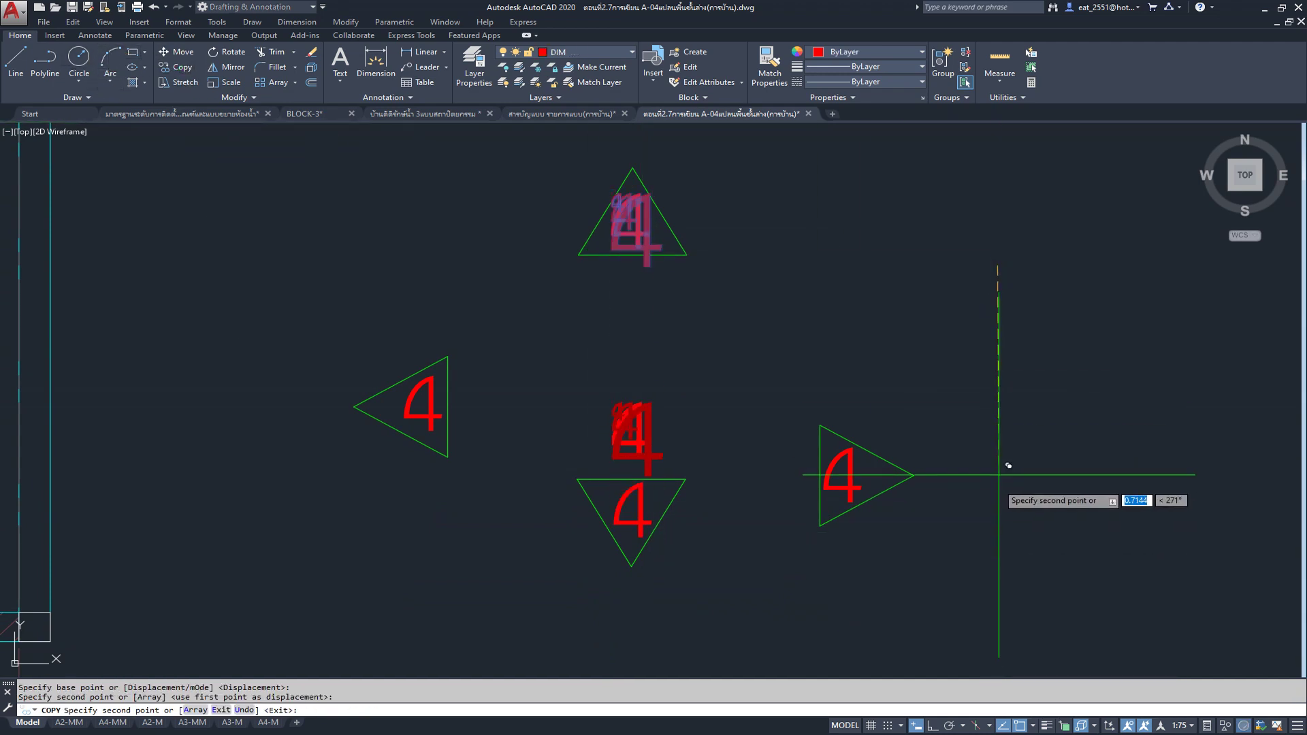
key(Escape)
scroll(709, 359, down, 3)
middle_drag(714, 402, 760, 346)
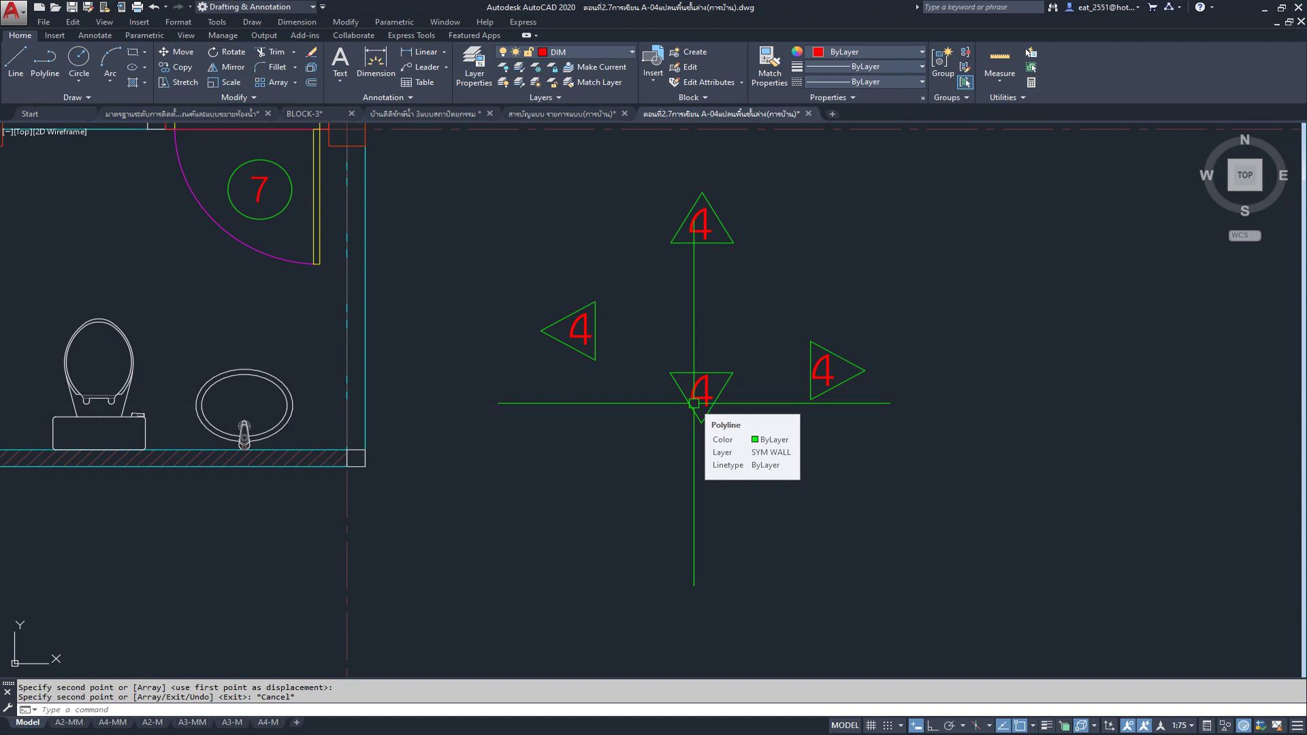
Step: Show the Insert ribbon tab and browse the existing block gallery, markers in view
scroll(698, 340, down, 3)
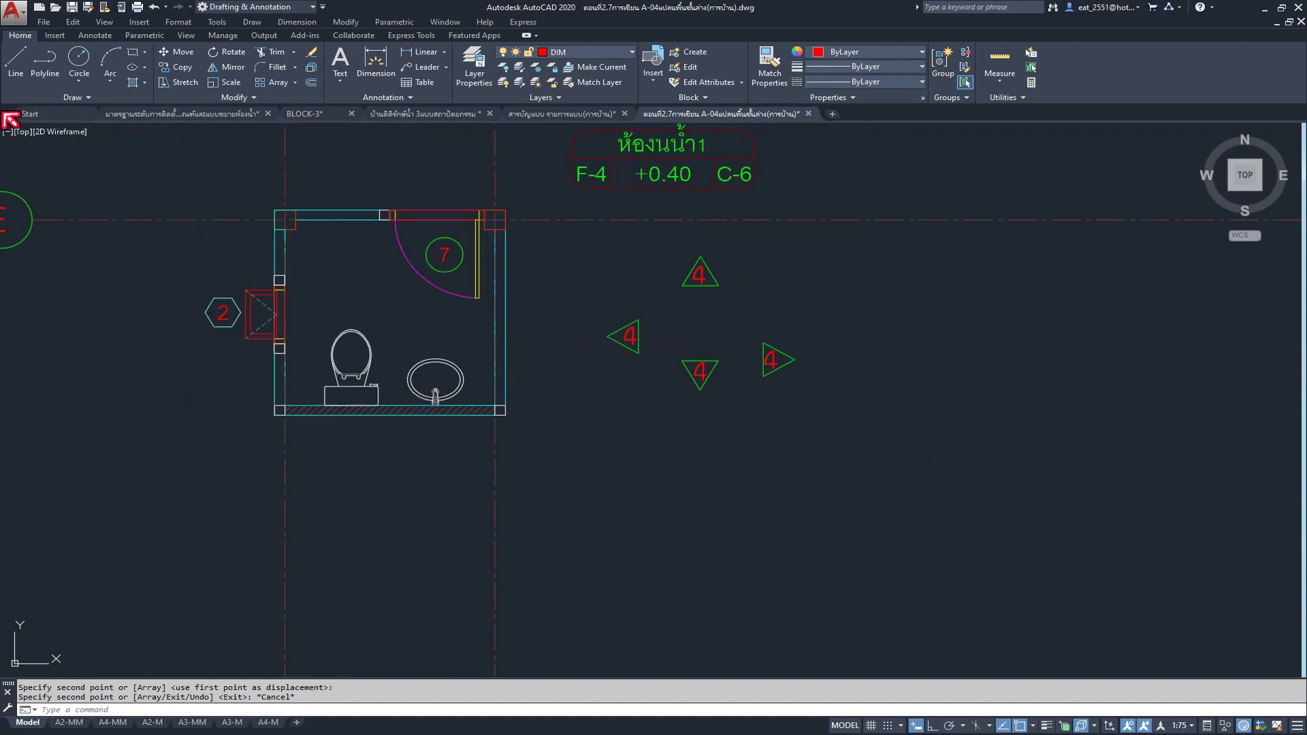
click(56, 37)
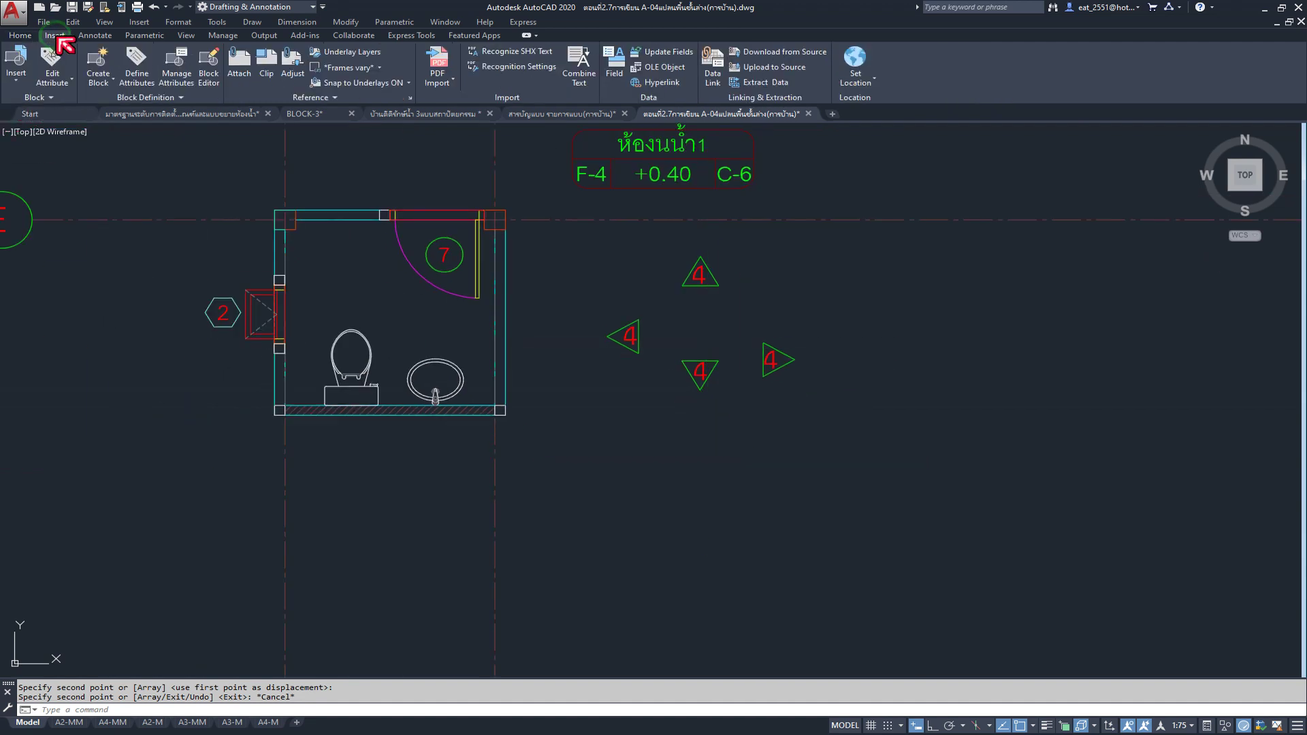
click(13, 81)
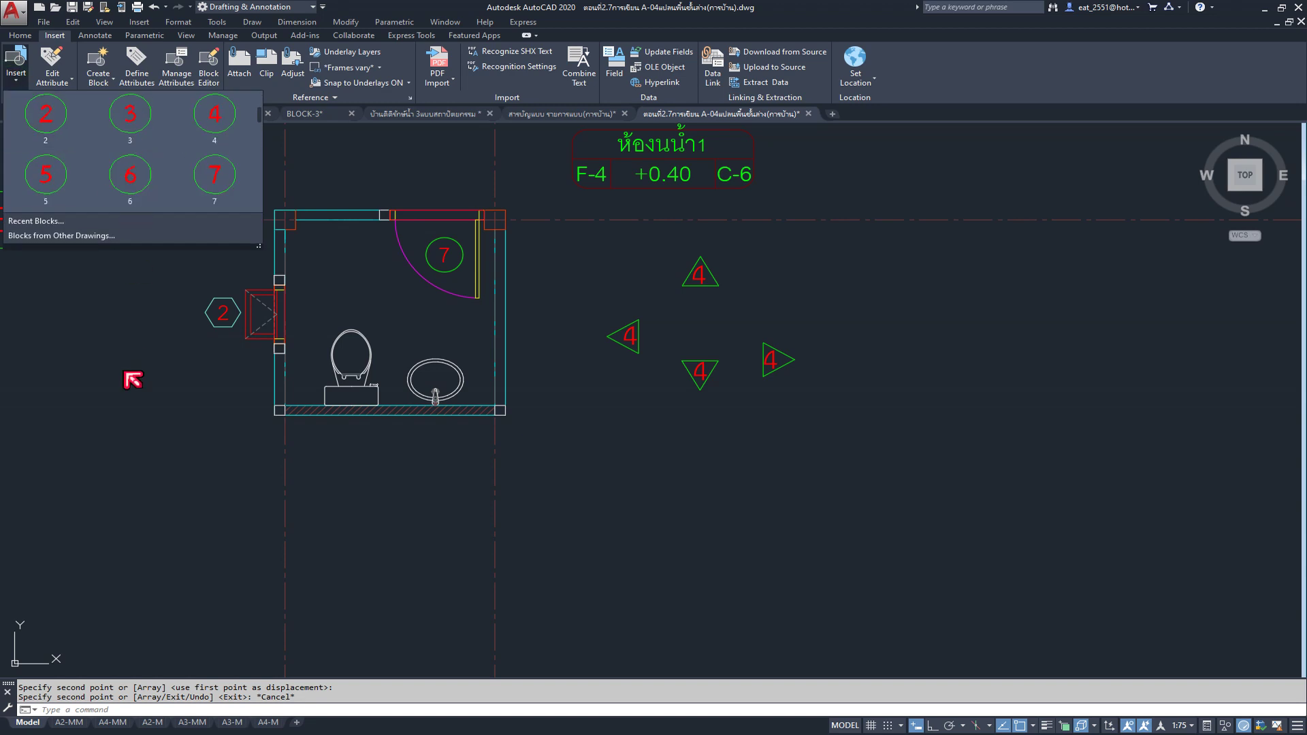
scroll(679, 397, up, 2)
middle_drag(695, 374, 698, 403)
scroll(698, 408, down, 1)
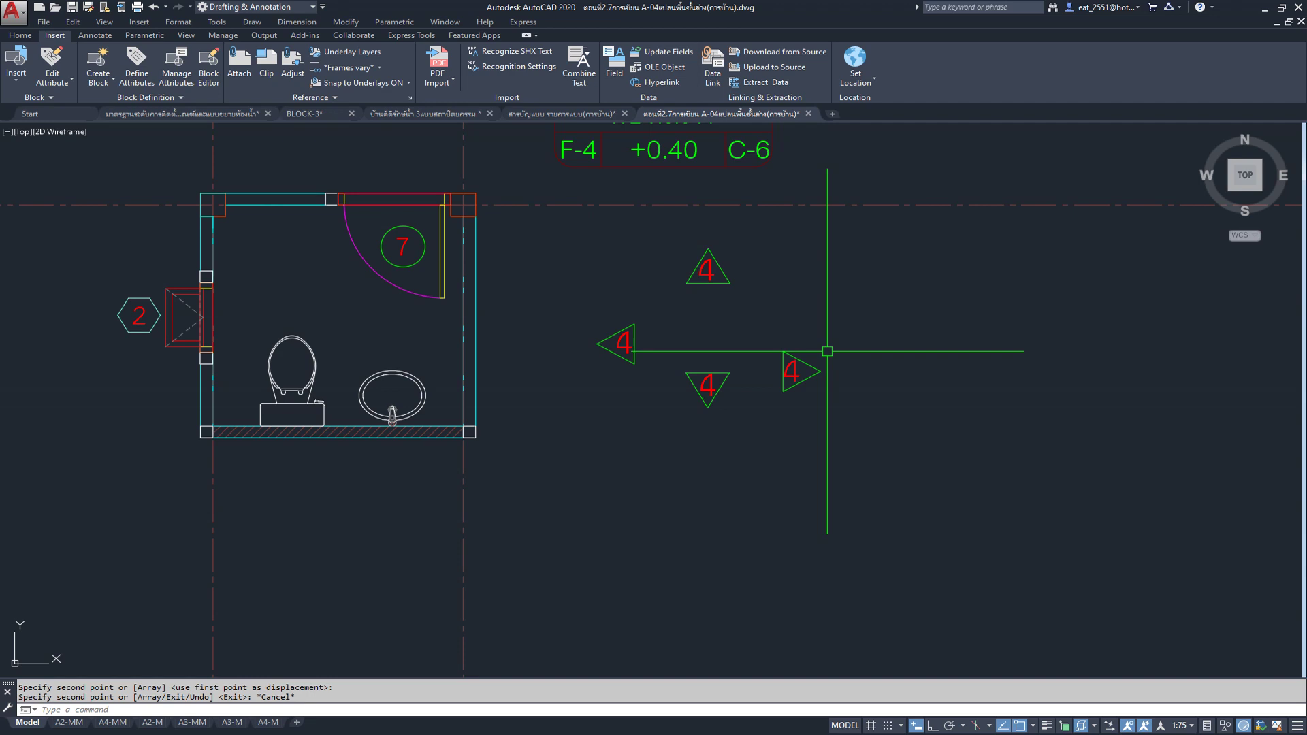
click(861, 323)
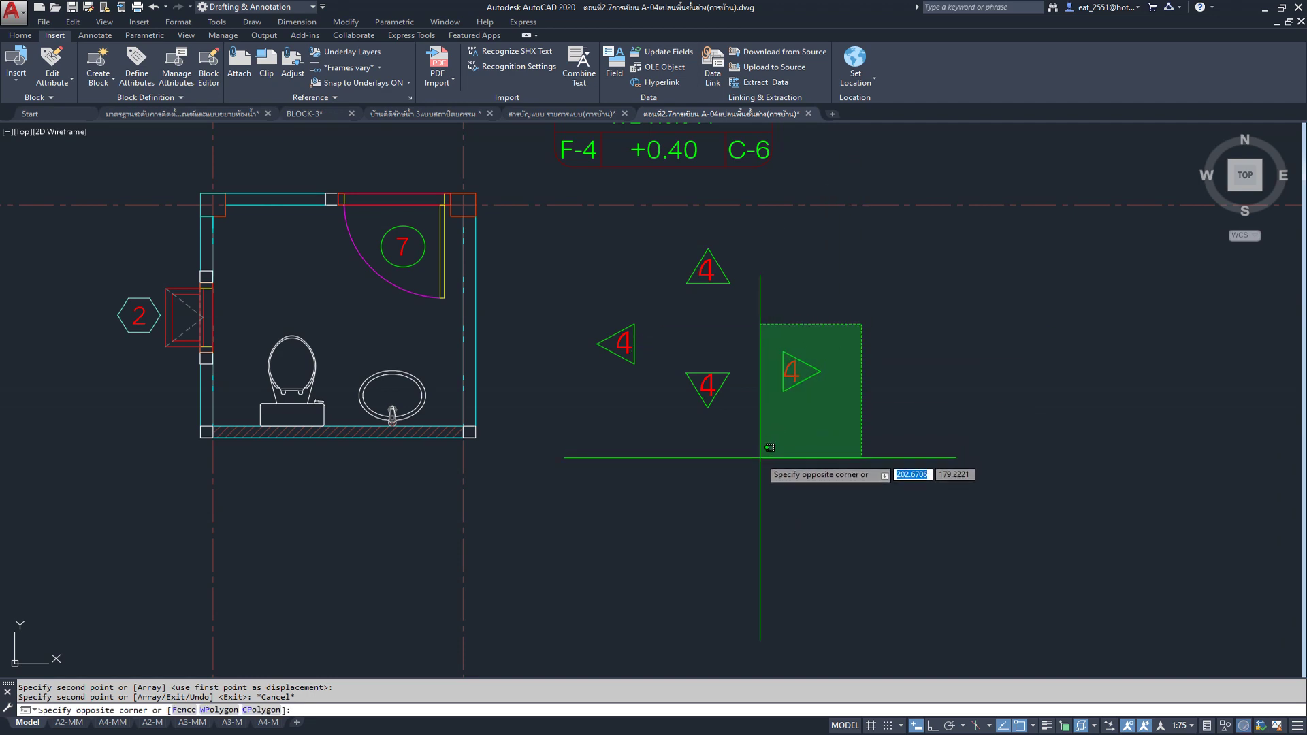
Step: Define the right-pointing marker as annotative block 4-1
click(754, 462)
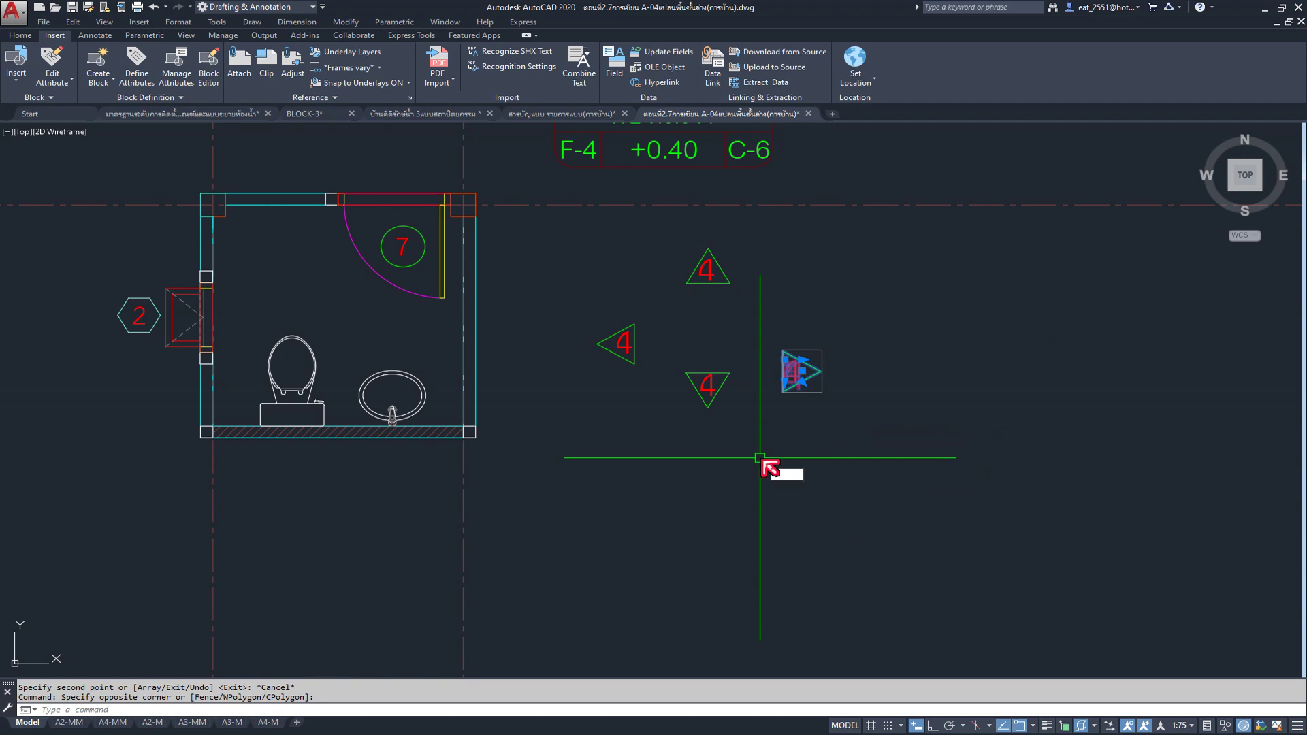
text(B)
key(Return)
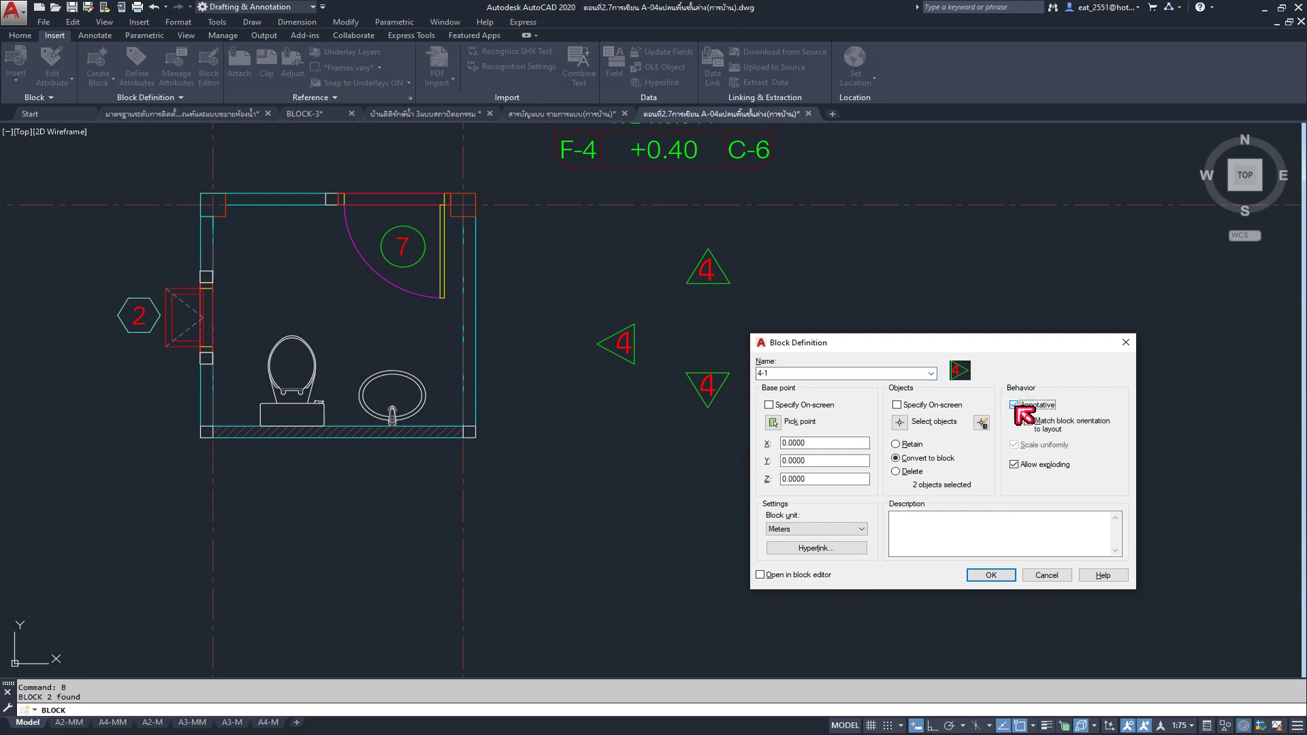
click(773, 422)
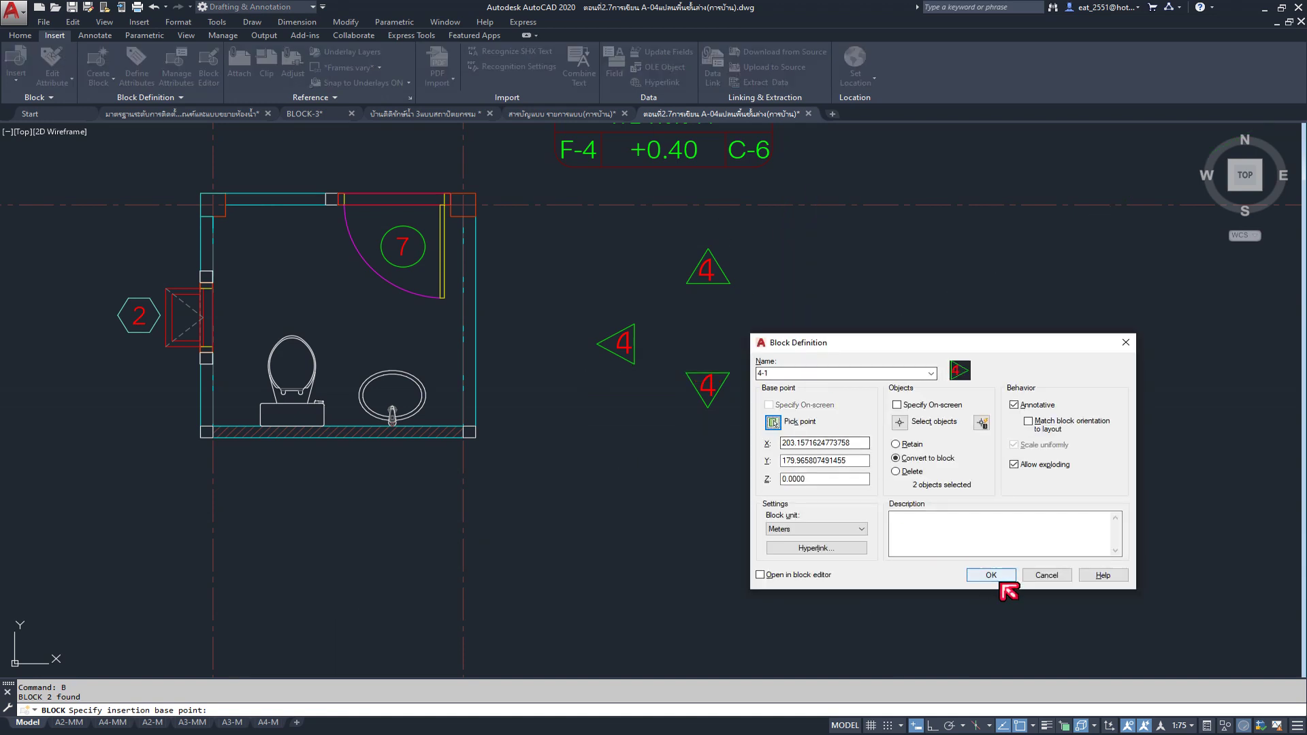
click(991, 575)
Step: Define the top marker as annotative block 4-2, based on the top triangle
click(755, 348)
click(751, 230)
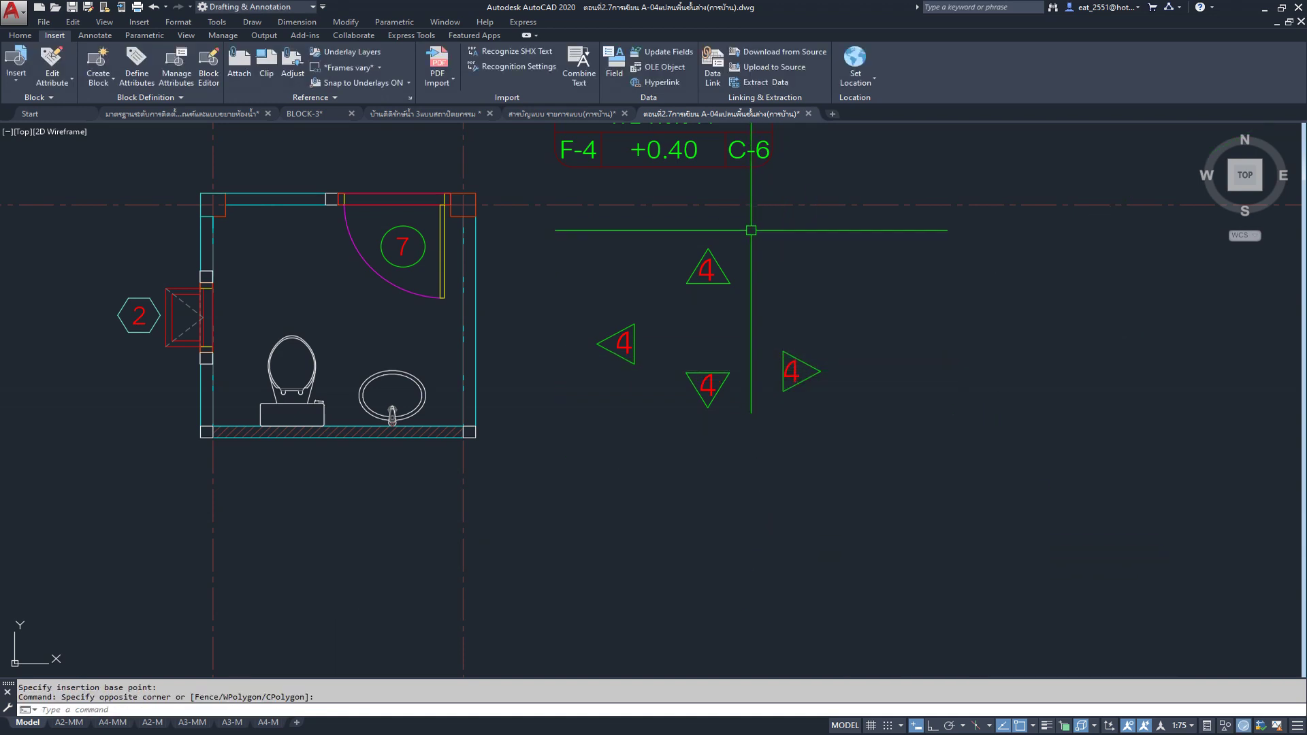
click(676, 311)
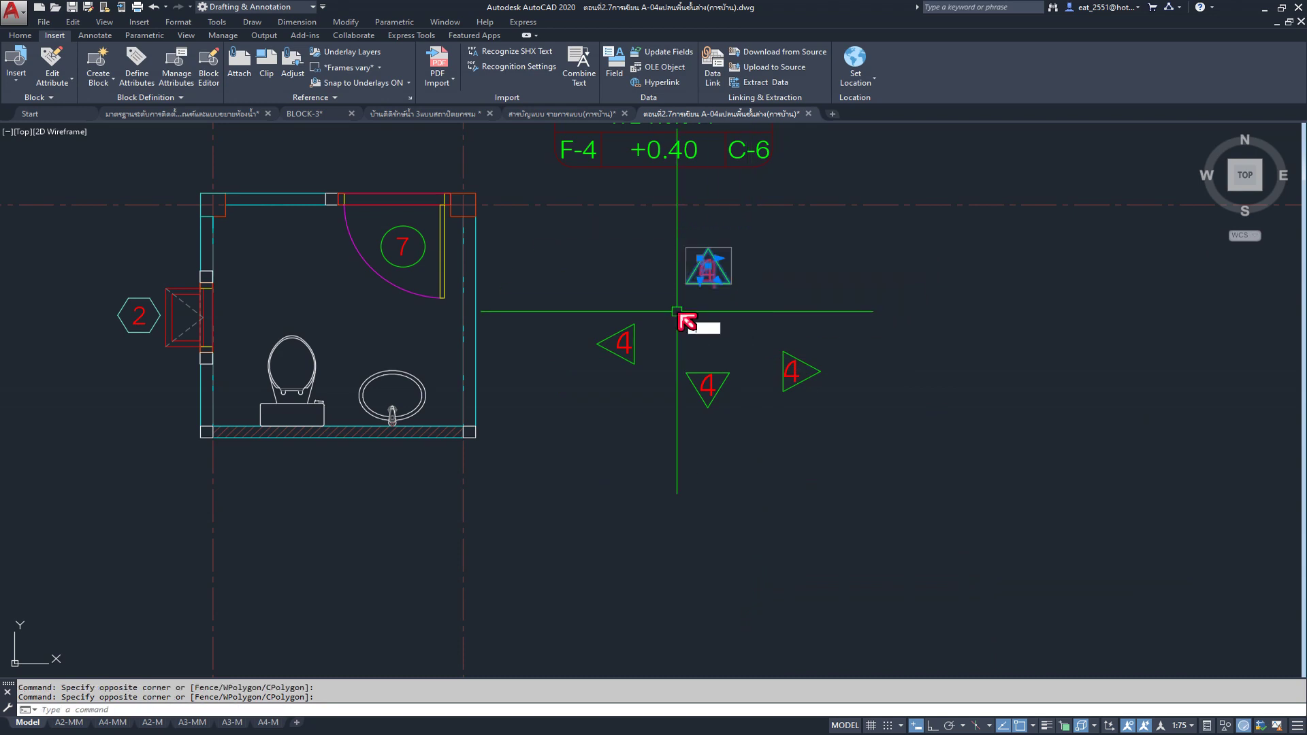
text(b)
key(Return)
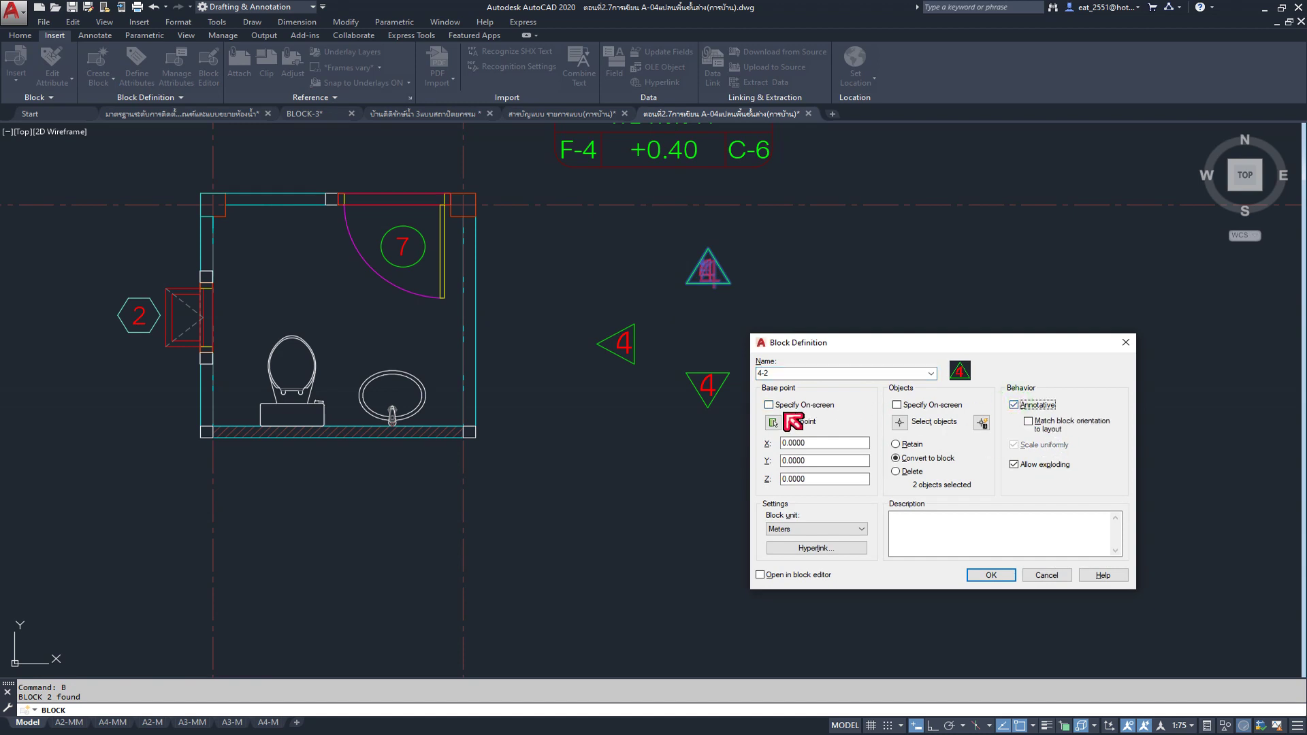
click(776, 423)
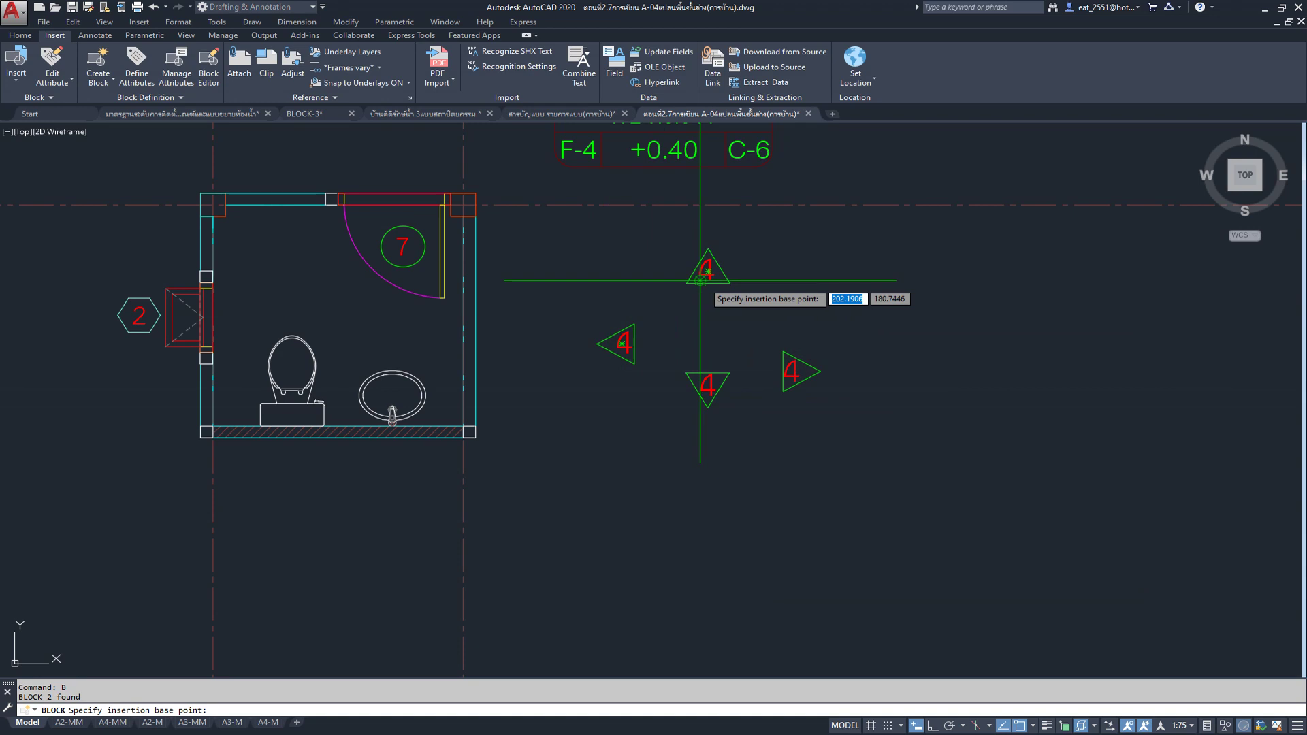
click(708, 279)
click(998, 580)
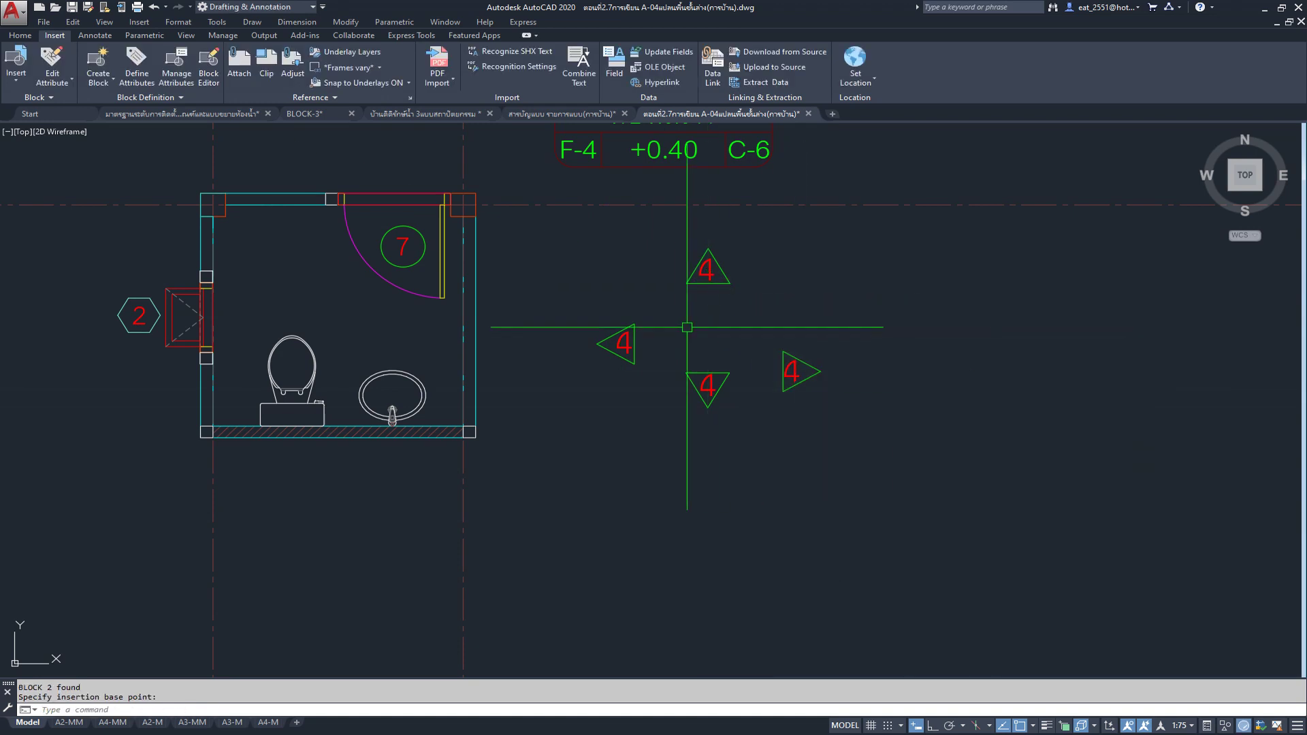
Step: Define the left marker as annotative block 4-3, based on the left triangle
click(647, 310)
click(578, 373)
text(b)
key(Return)
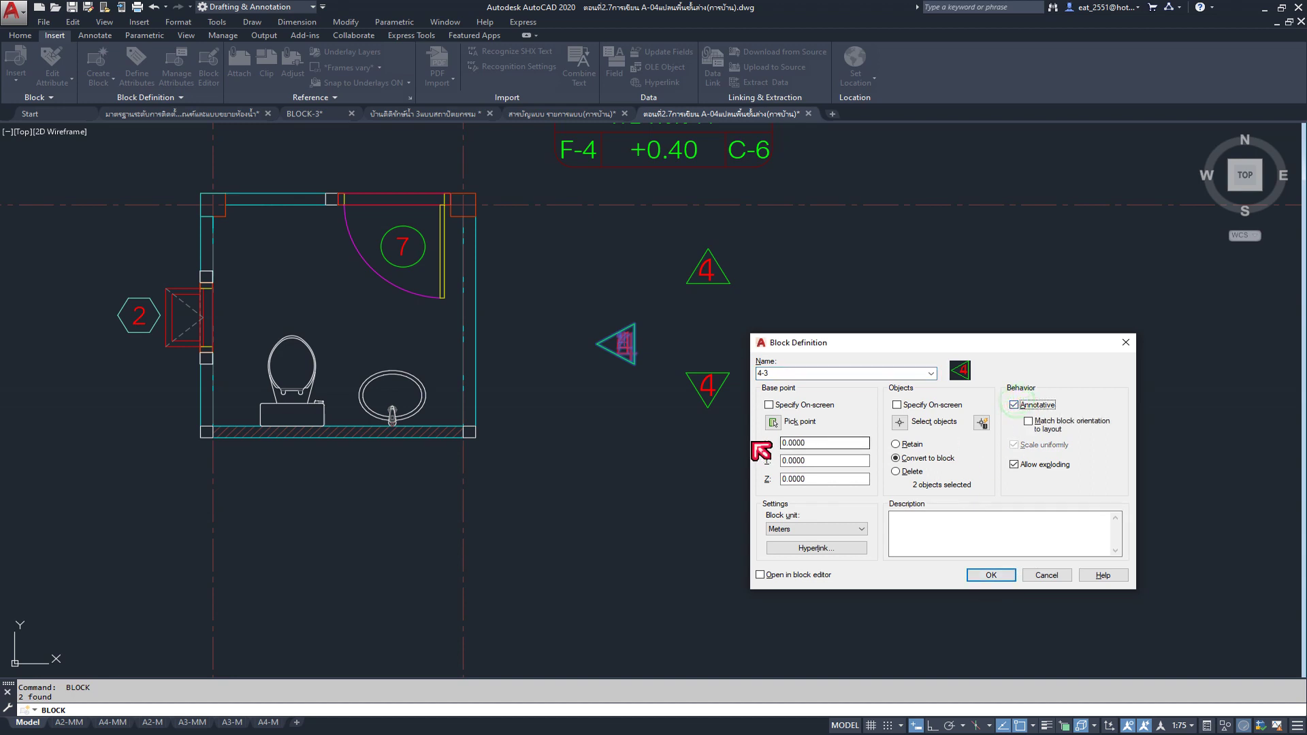
click(773, 423)
click(623, 344)
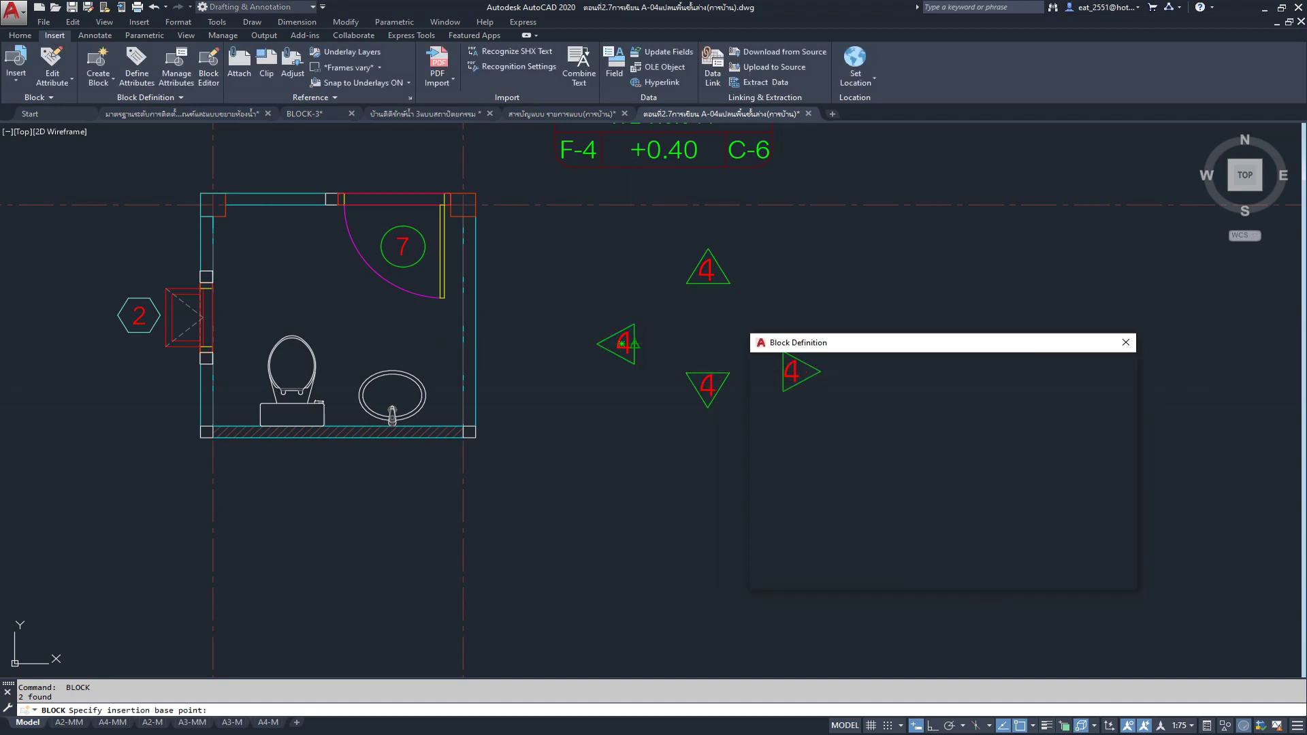
click(991, 575)
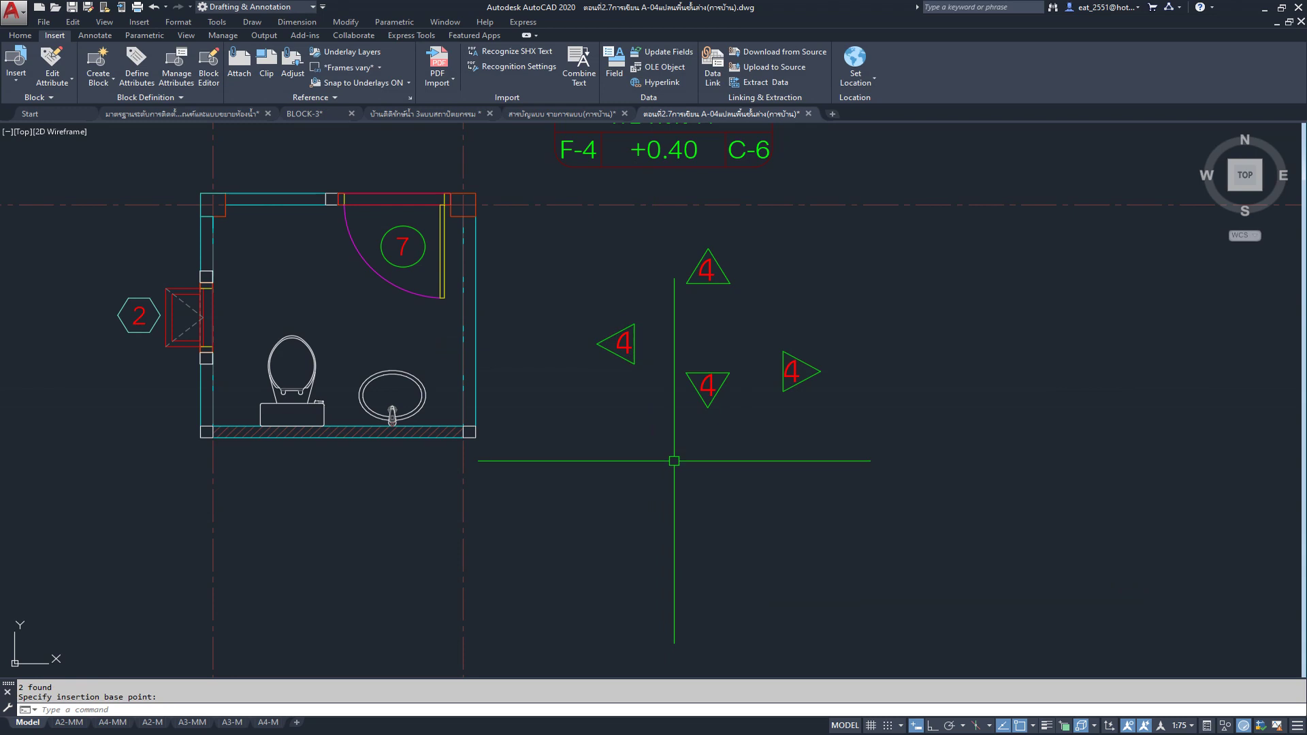
Step: Define the bottom marker as annotative block 4-4, based on the bottom triangle
click(712, 382)
text(b)
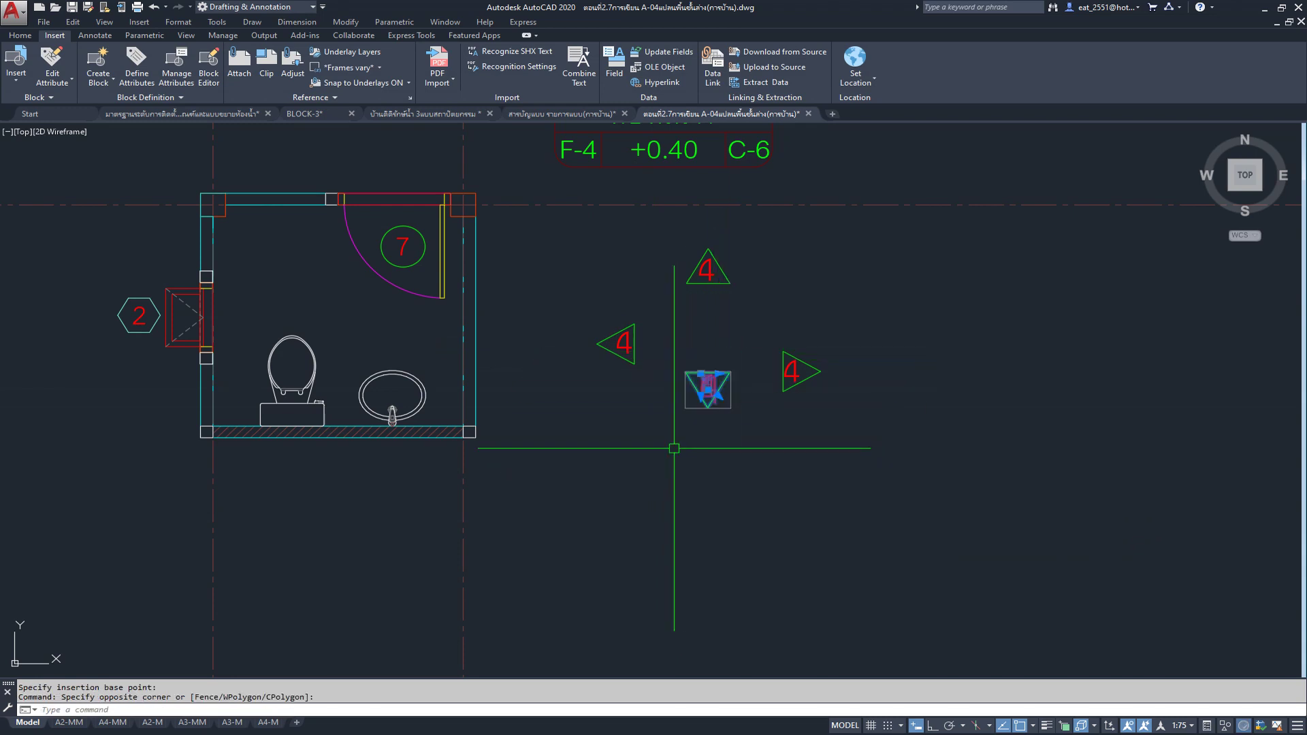
key(Return)
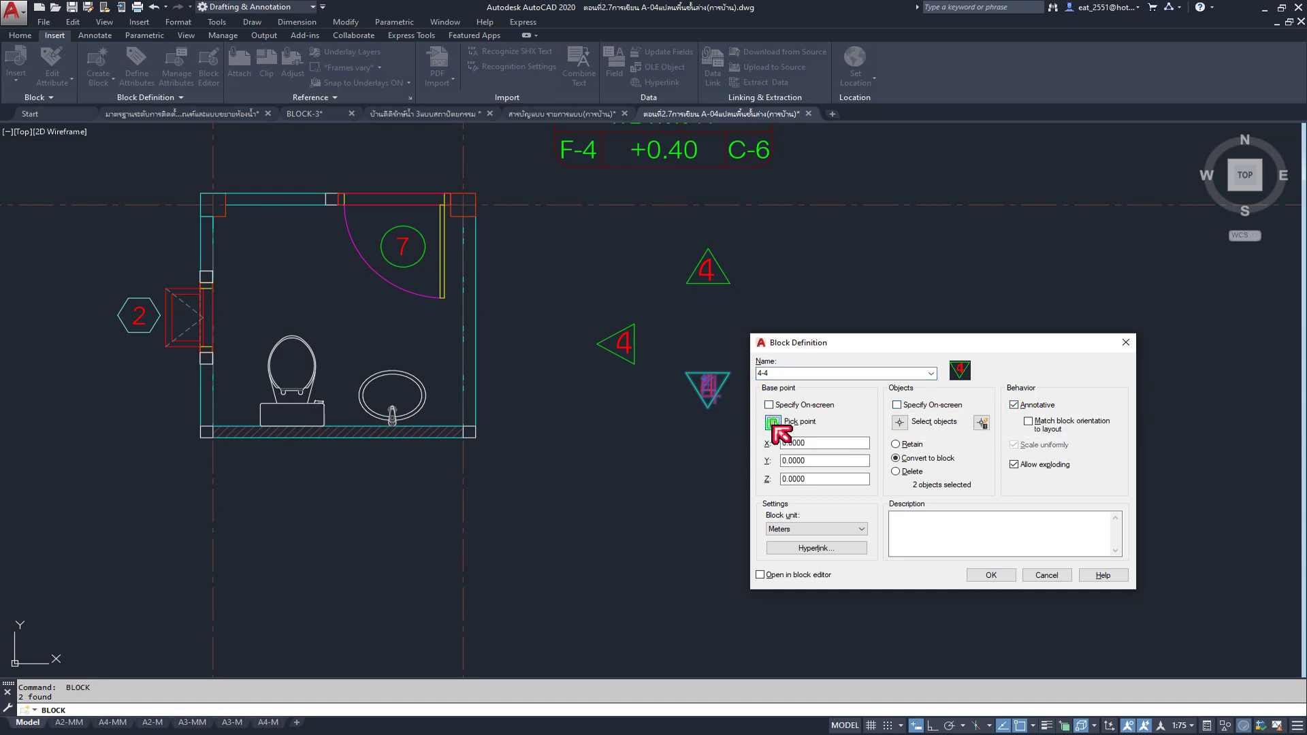
click(773, 422)
click(707, 407)
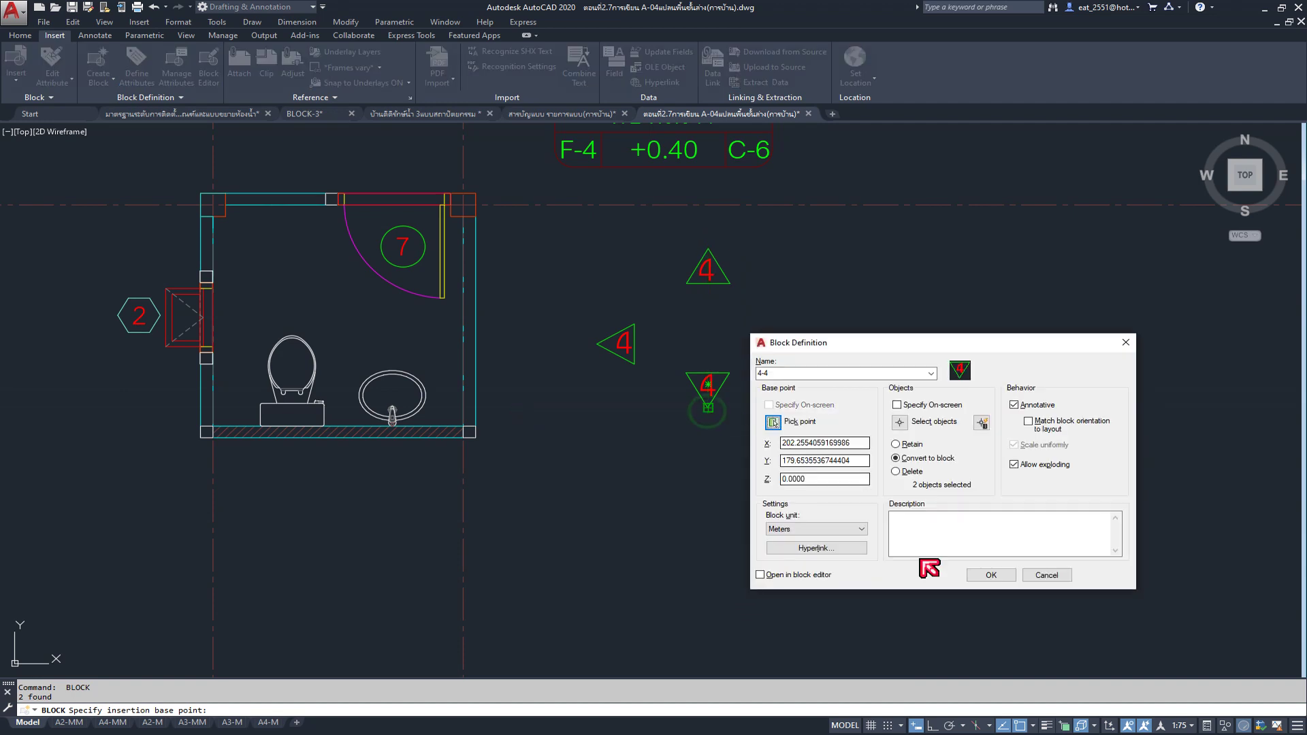
click(988, 575)
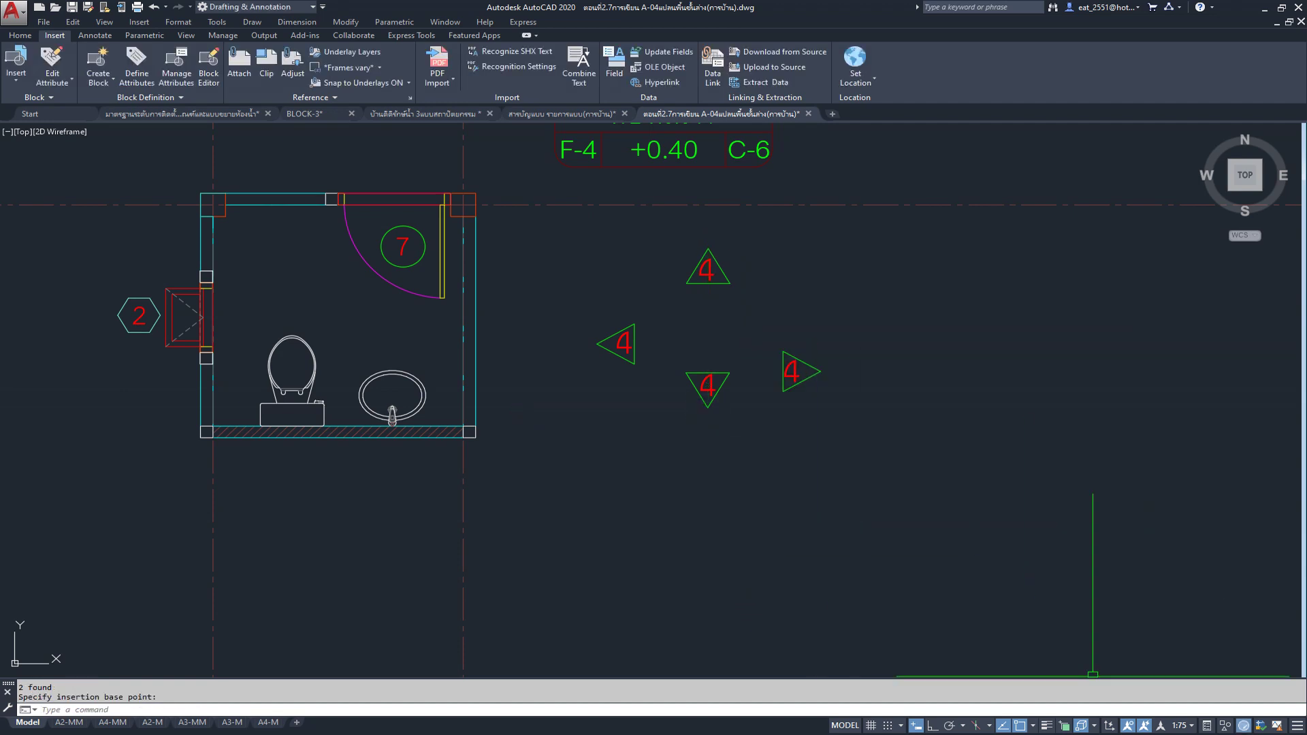
Step: Set the annotation scale to 1:25 and switch to the bathroom detail drawing
click(1185, 725)
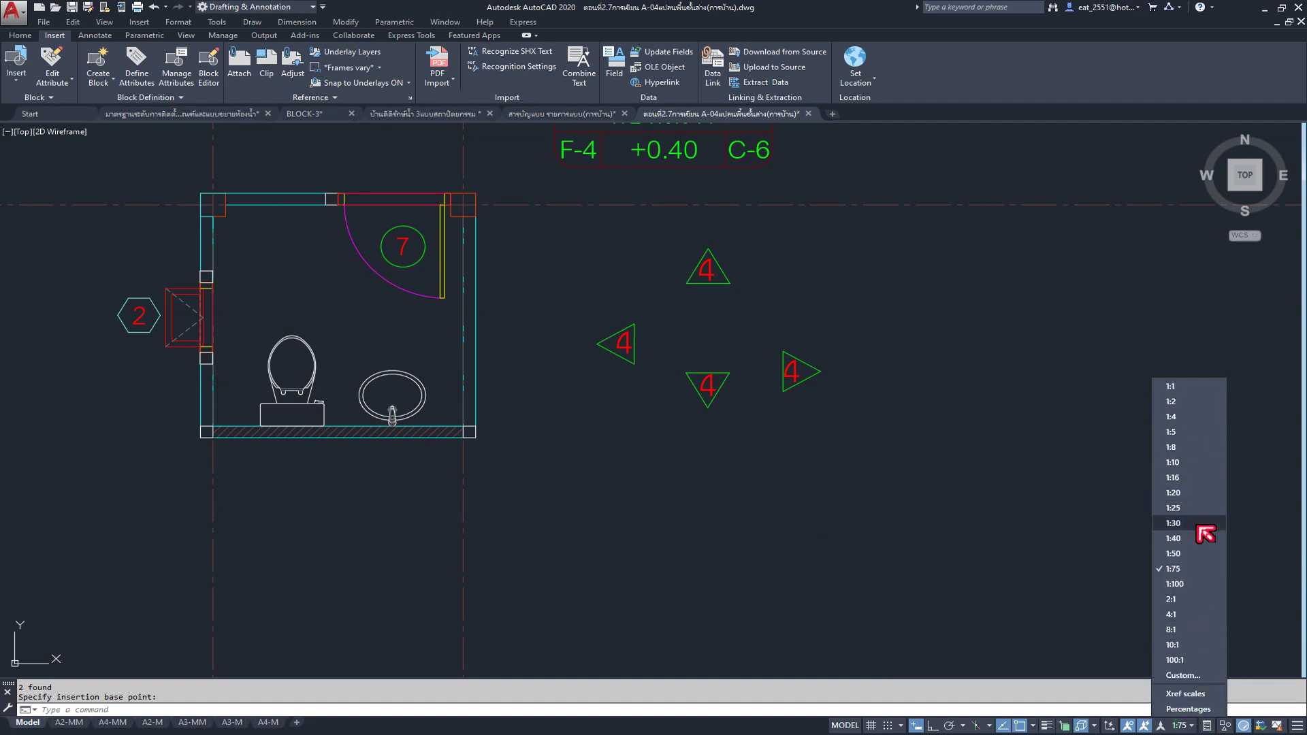
click(1173, 508)
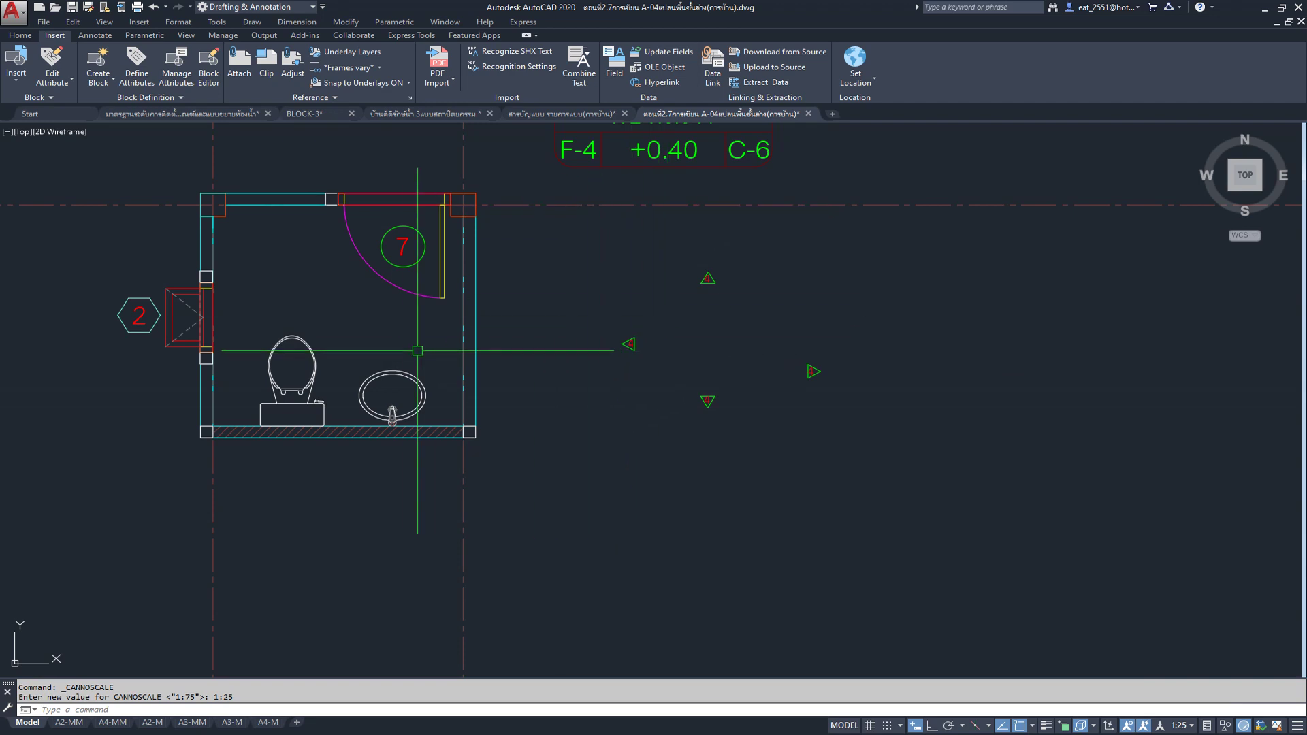
middle_drag(417, 354, 474, 354)
click(150, 115)
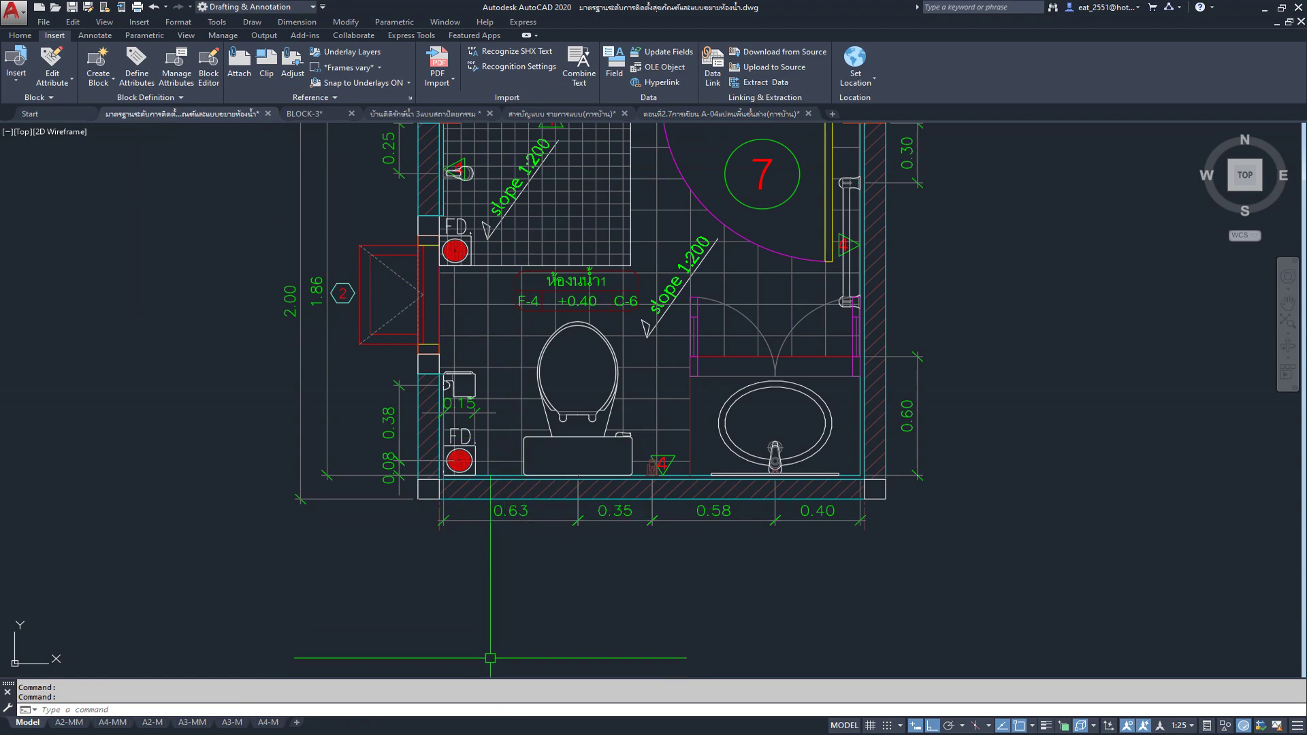
Step: Preview the A3-M layout, return to model space and check the layer list, keeping VIEWPORTS current
middle_drag(374, 580, 355, 667)
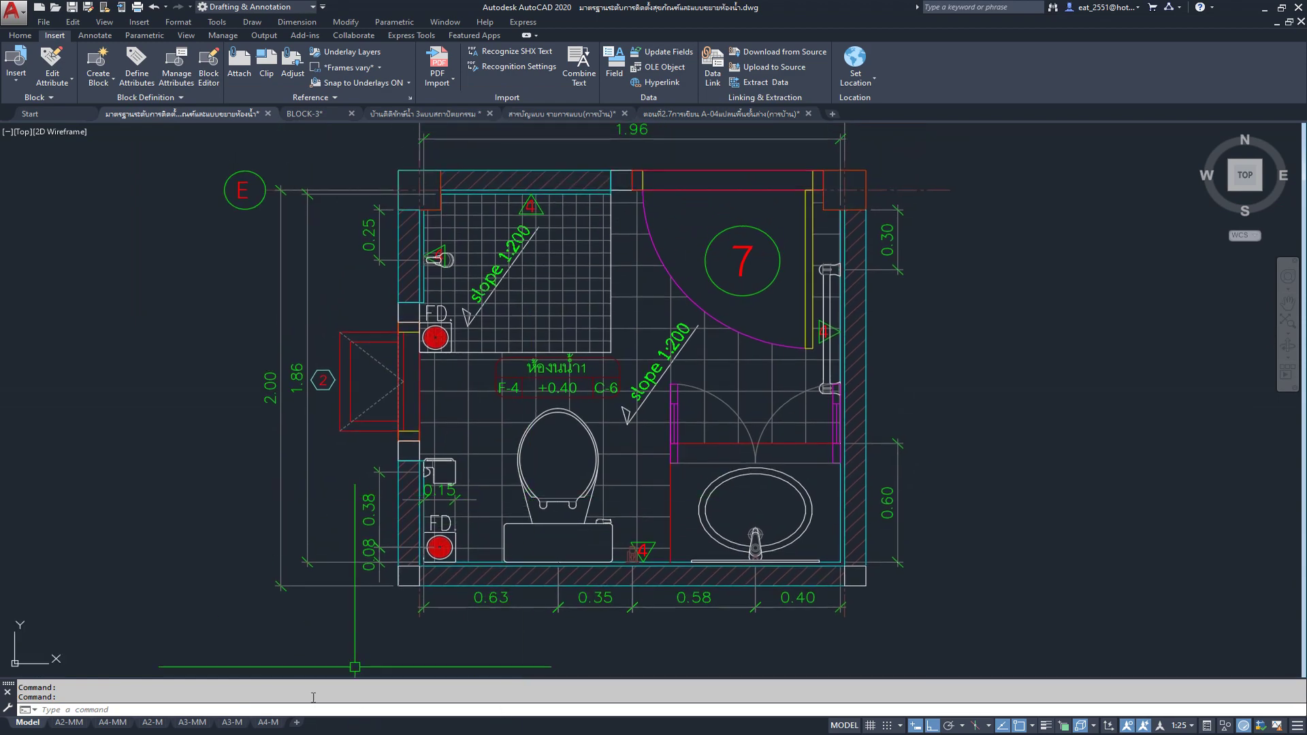
click(235, 722)
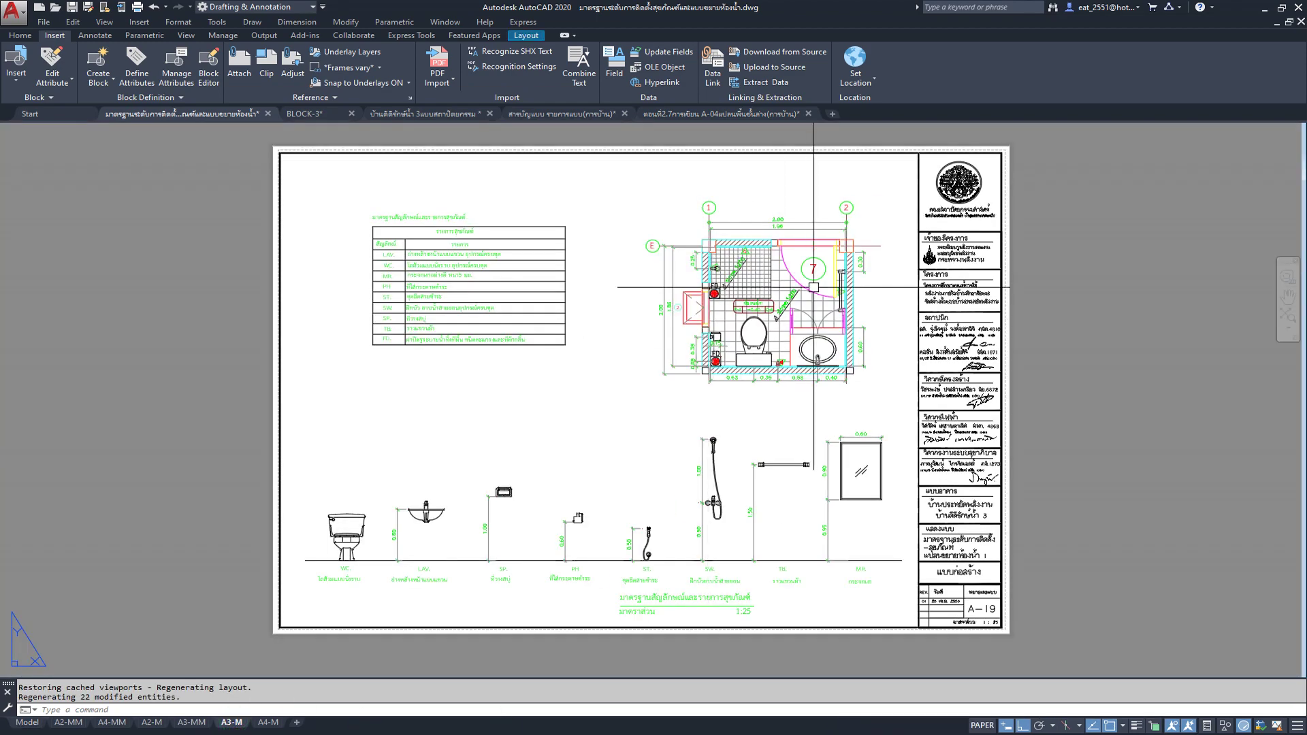
click(29, 724)
click(22, 35)
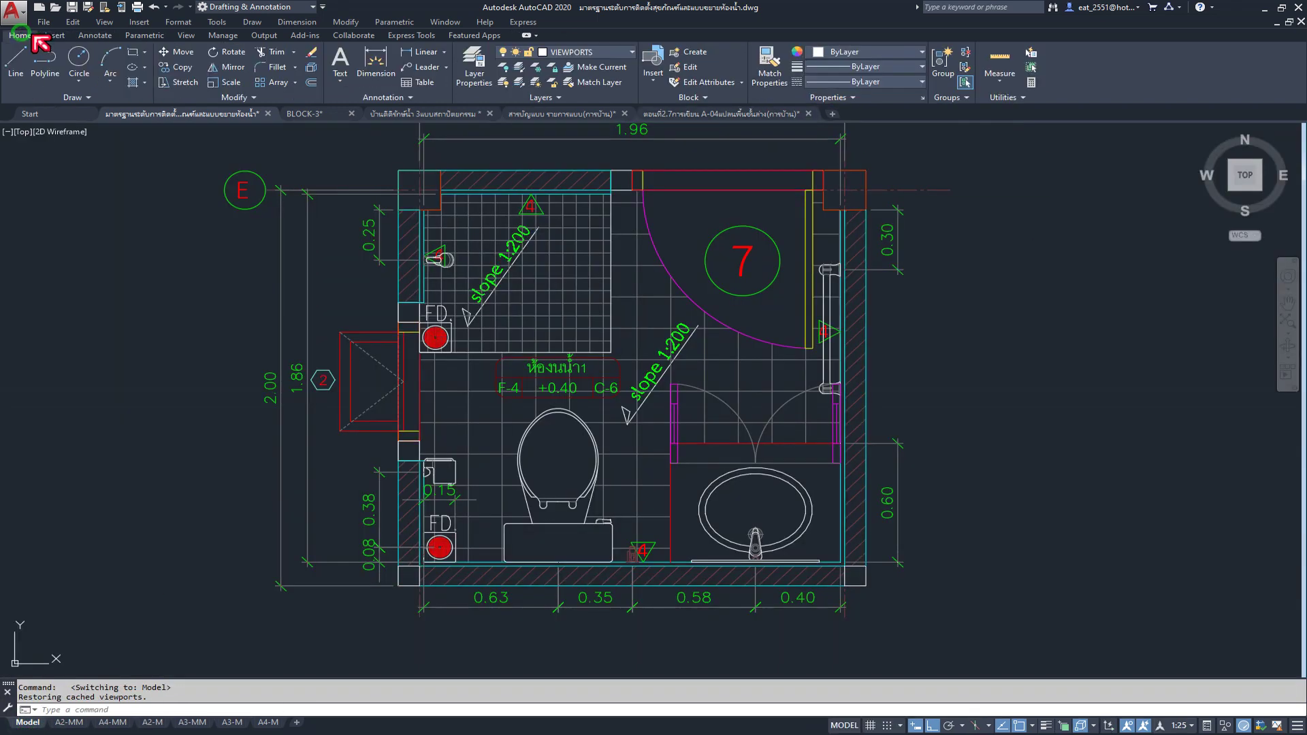
click(592, 53)
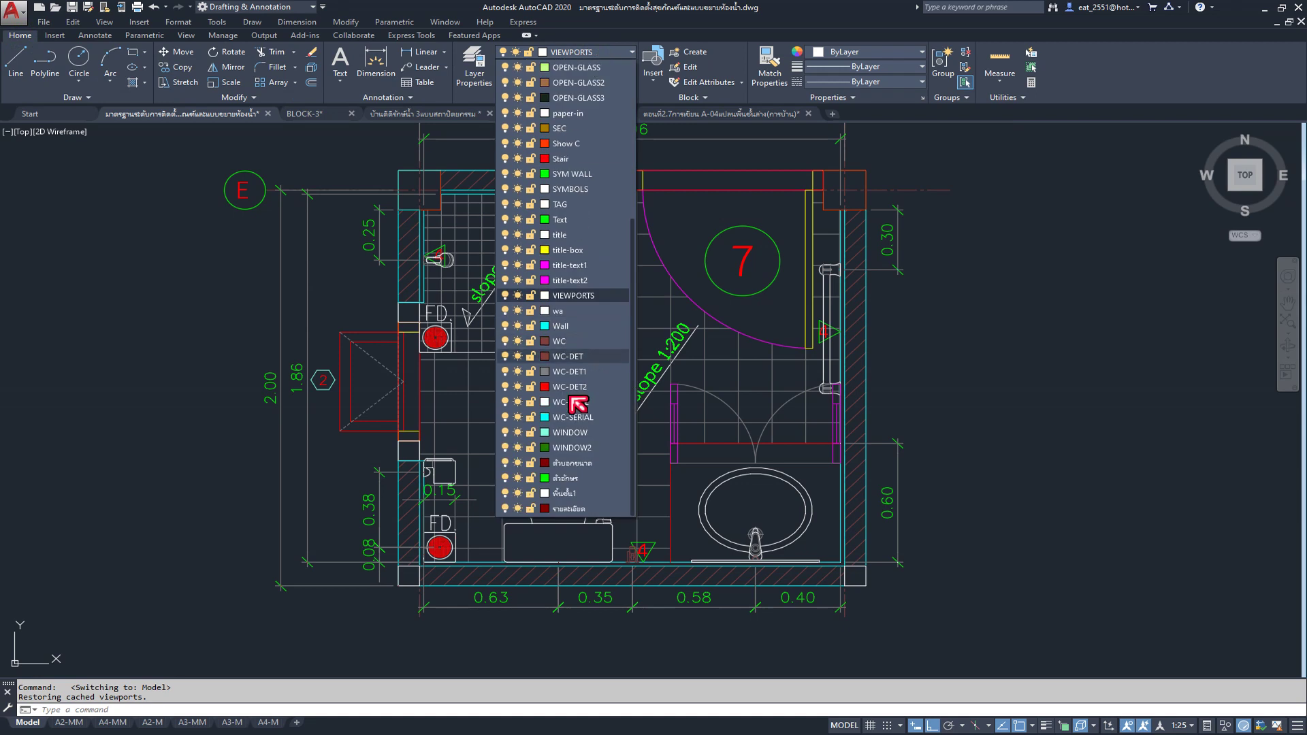
scroll(577, 497, up, 3)
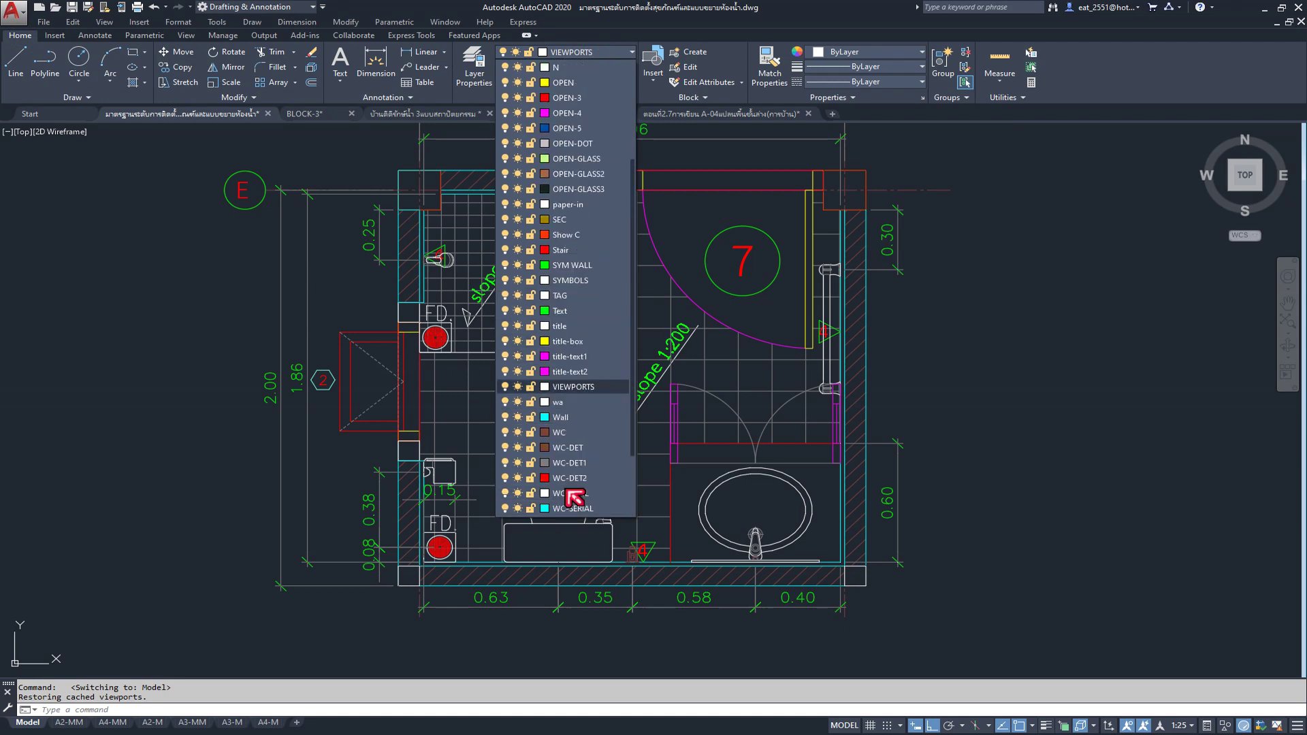
scroll(575, 498, up, 1)
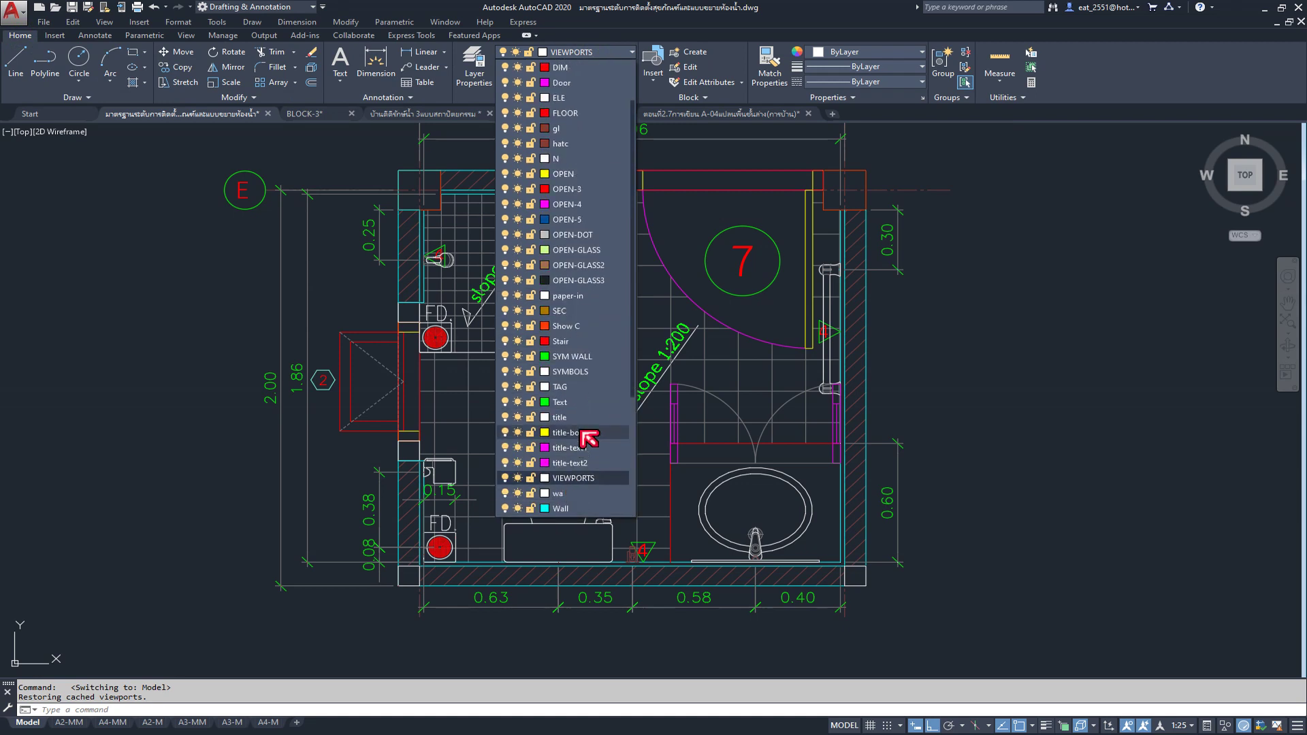
click(1070, 425)
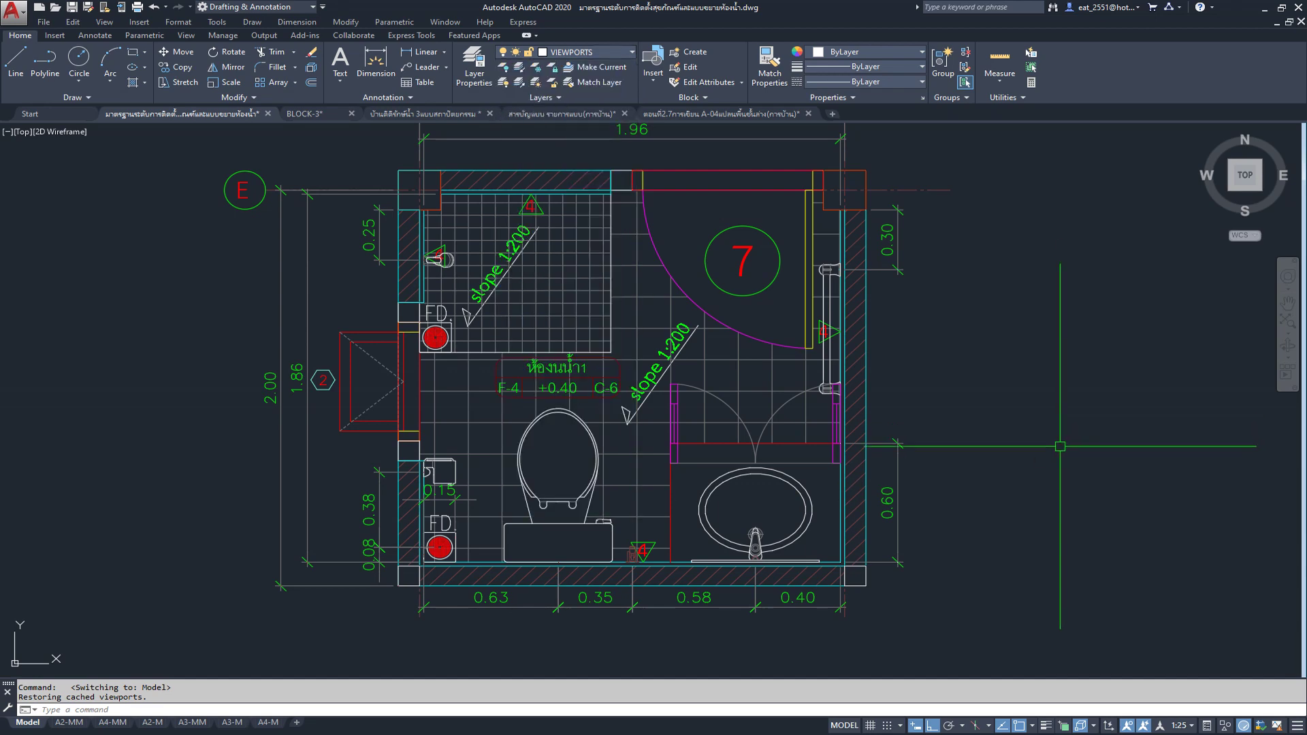
scroll(645, 558, up, 4)
scroll(657, 520, up, 1)
scroll(655, 518, down, 1)
scroll(653, 518, down, 1)
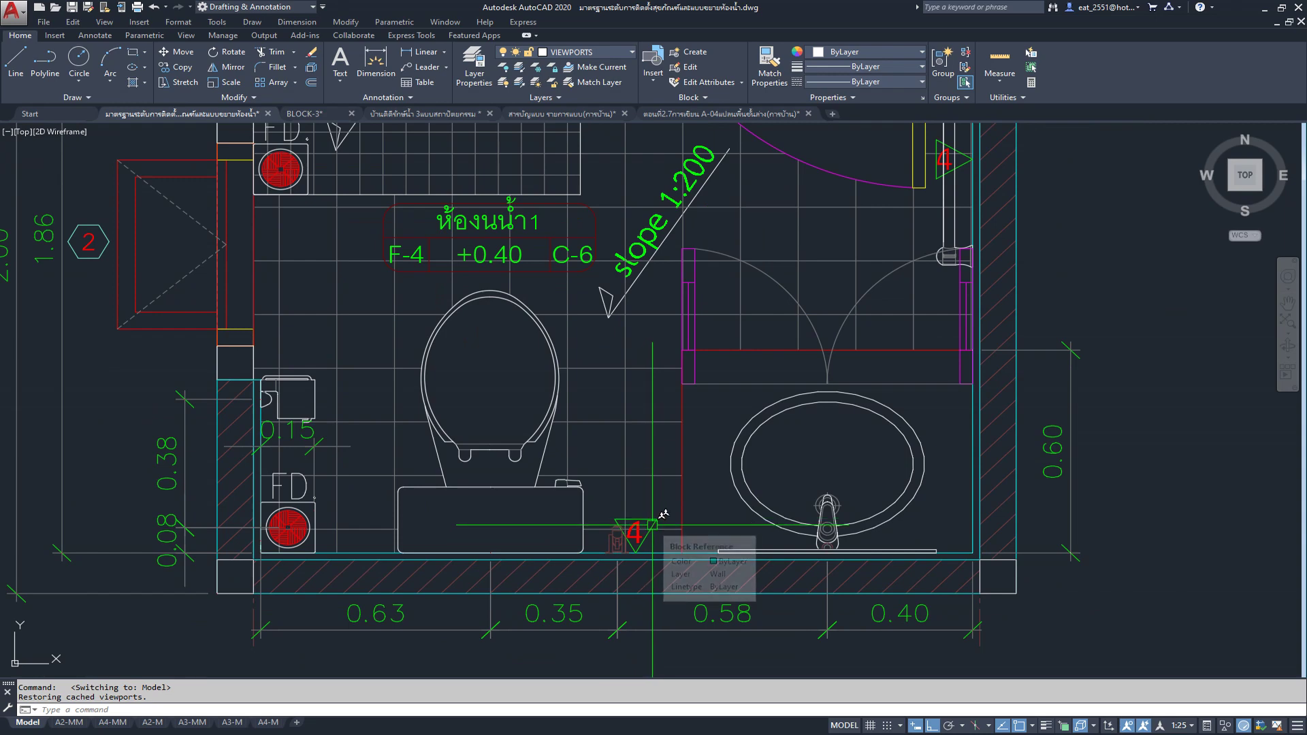
scroll(652, 524, down, 1)
scroll(652, 524, down, 2)
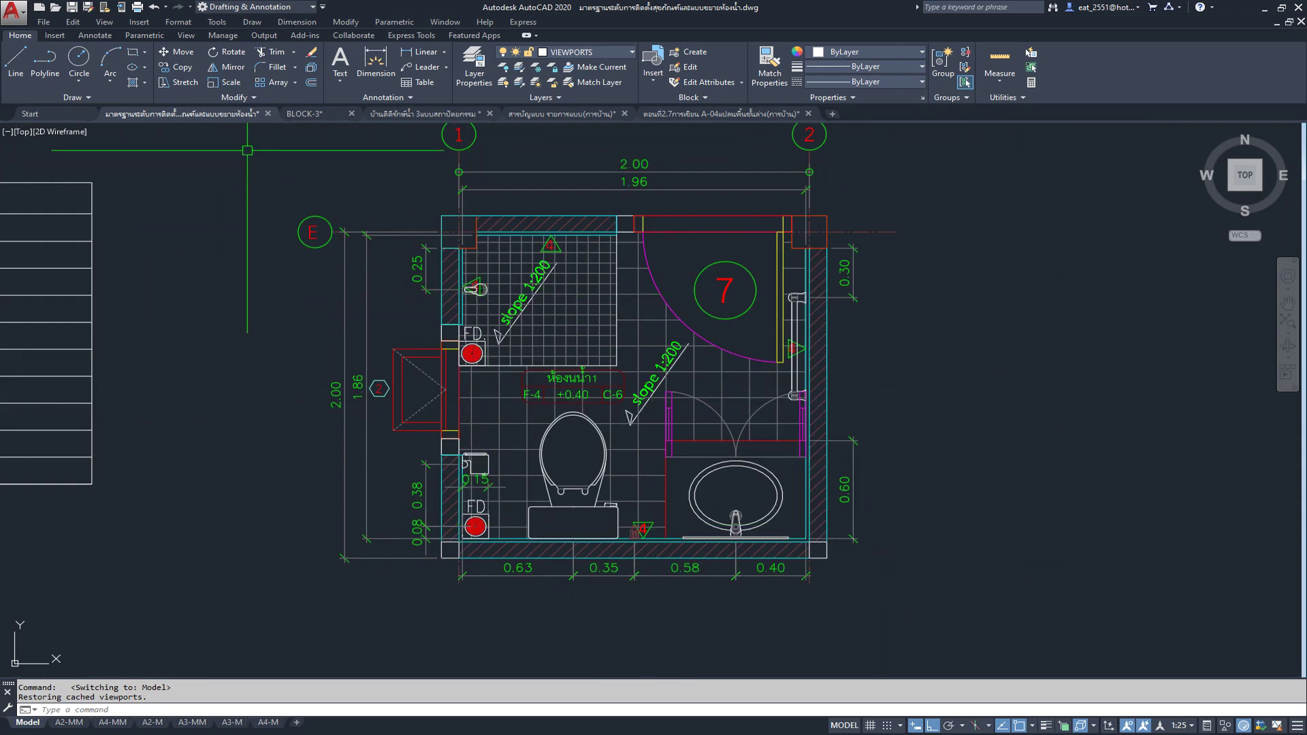
scroll(705, 486, down, 4)
scroll(128, 311, up, 2)
scroll(129, 311, up, 2)
scroll(129, 311, up, 1)
scroll(172, 305, up, 2)
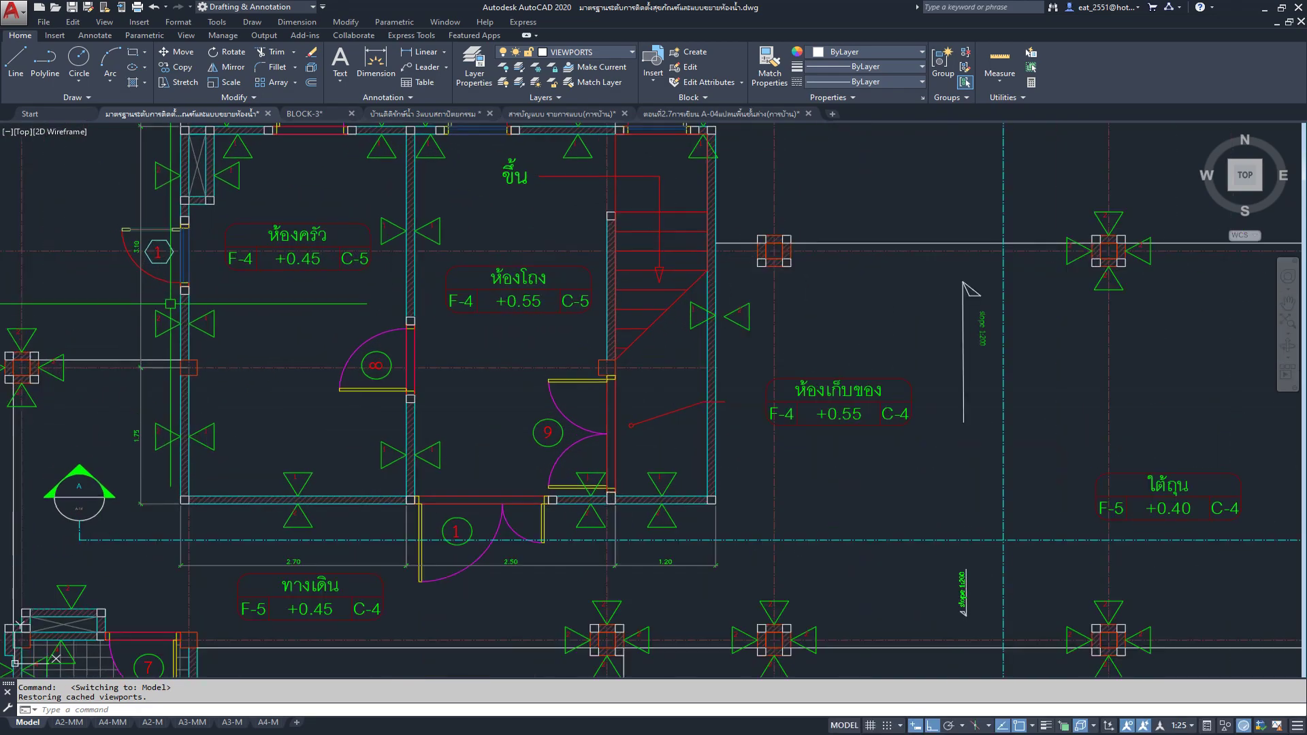
scroll(172, 304, up, 2)
Step: Switch the annotation scale to 1:75 and browse across the sanitary detail drawings
click(1190, 726)
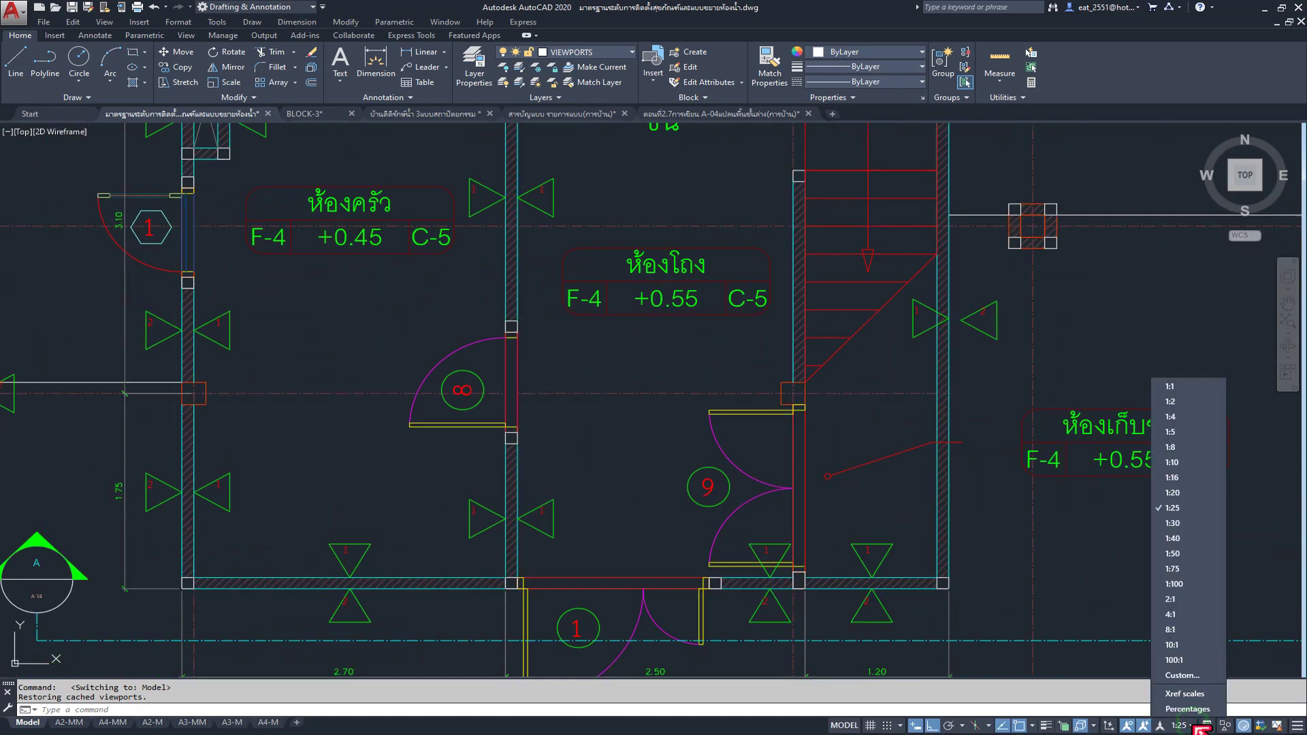
click(1172, 568)
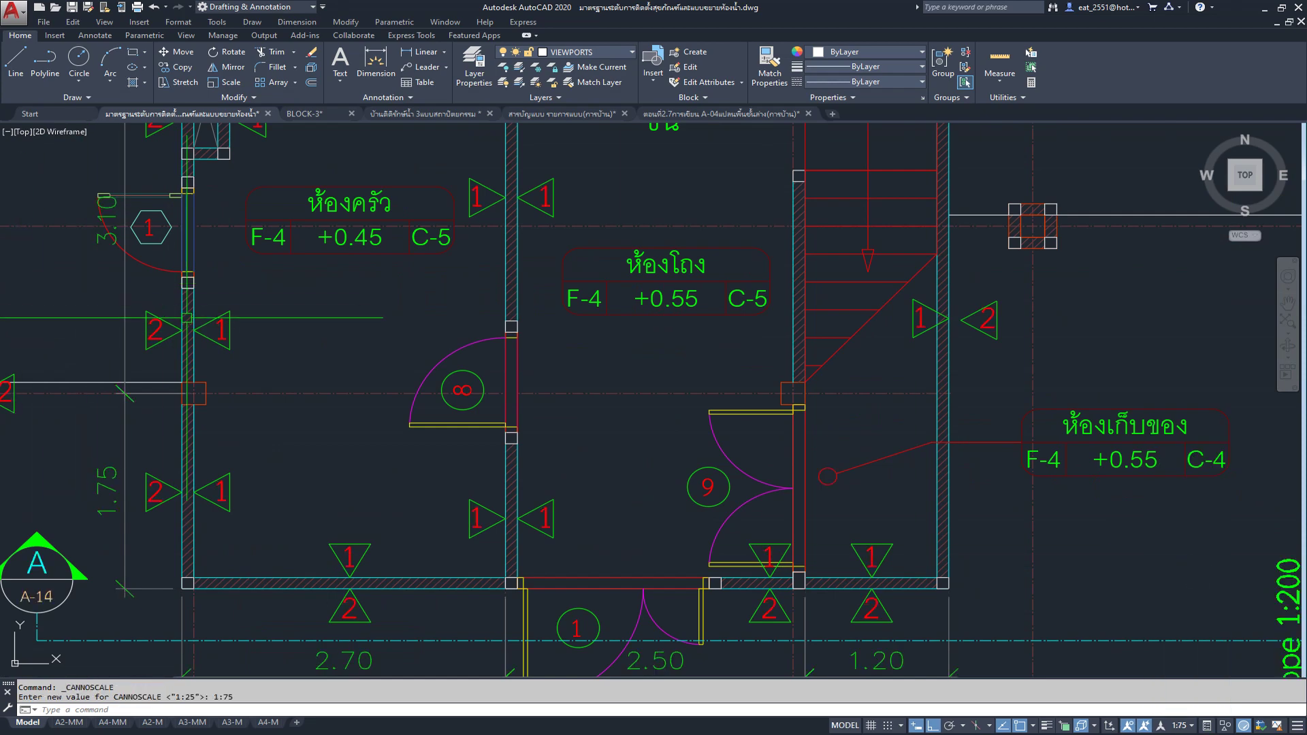
scroll(644, 392, down, 3)
mouse_move(629, 411)
middle_down()
mouse_move(629, 493)
mouse_move(608, 520)
middle_up()
scroll(409, 442, up, 3)
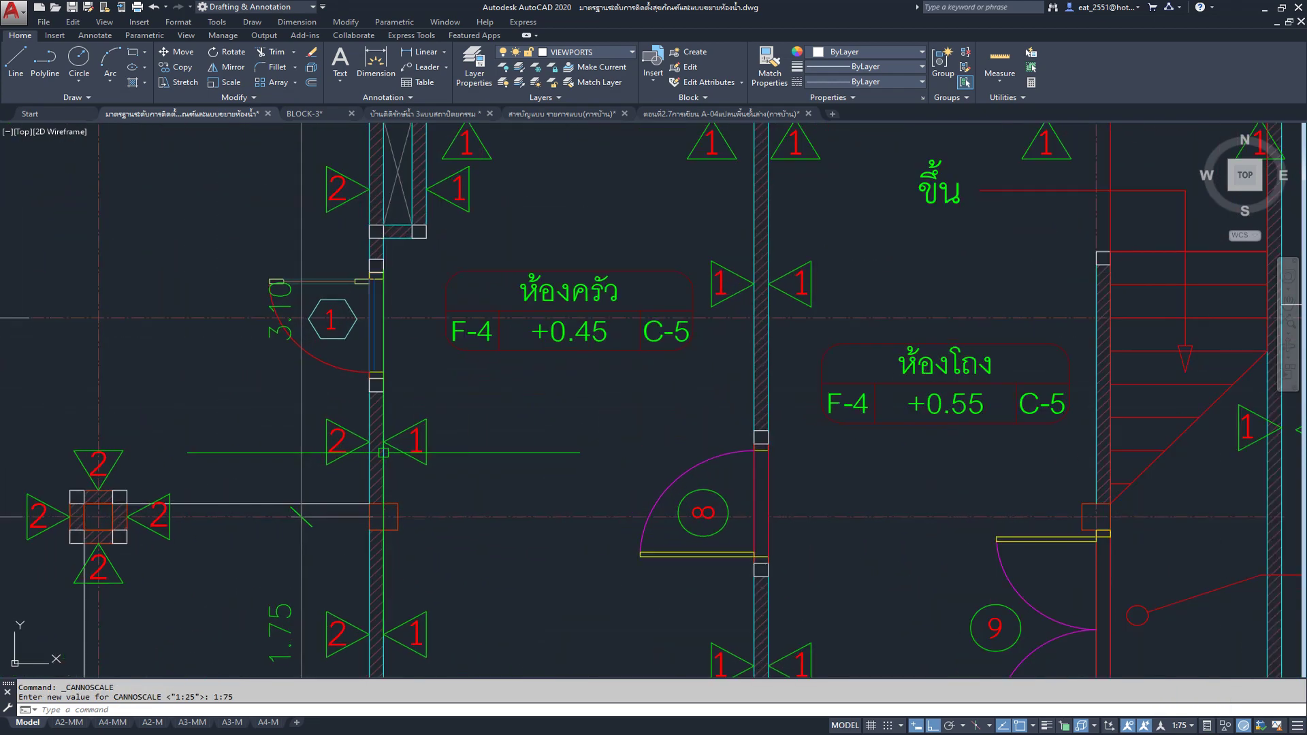
scroll(414, 432, down, 1)
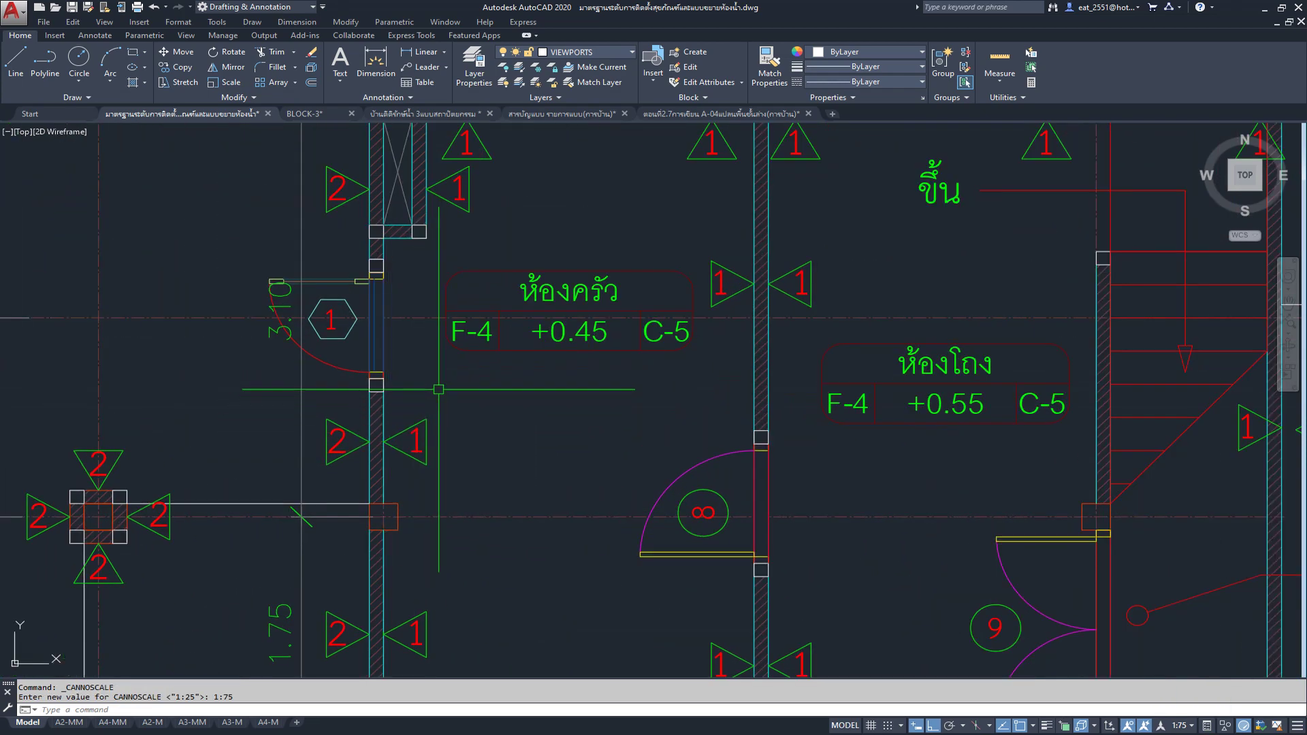
scroll(561, 412, down, 2)
scroll(561, 411, down, 3)
scroll(561, 411, down, 2)
middle_drag(1096, 422, 599, 436)
scroll(599, 436, up, 2)
scroll(590, 457, up, 3)
scroll(681, 483, up, 1)
middle_drag(680, 483, 752, 434)
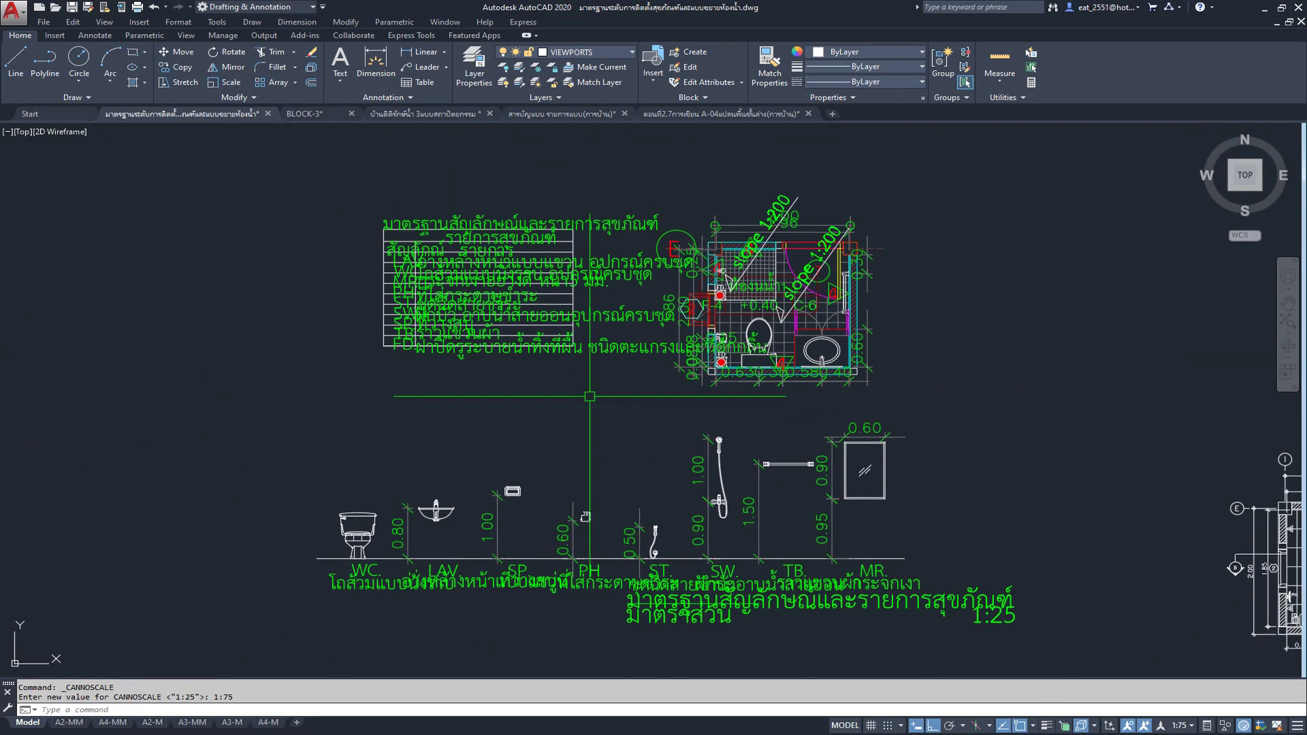
Step: Restore the 1:25 annotation scale, then bring up the A-04 ground floor plan drawing
click(1197, 726)
click(1198, 508)
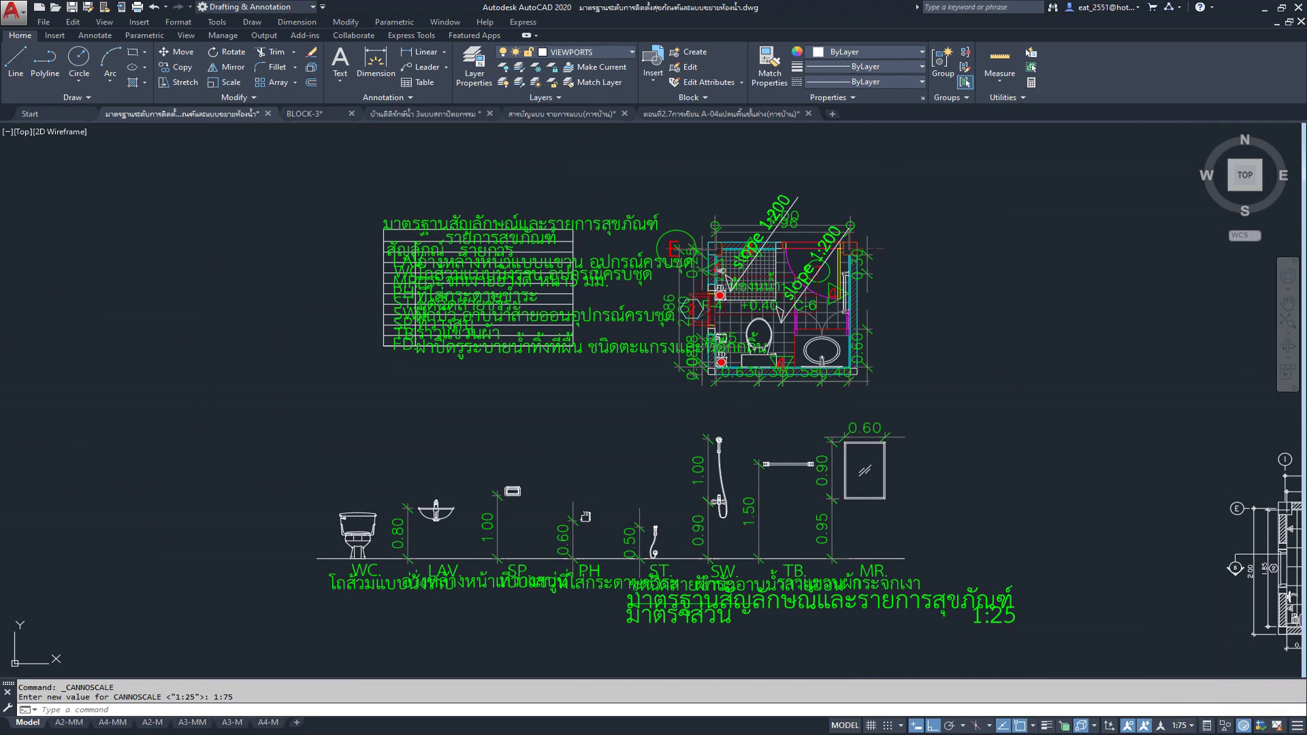
middle_drag(768, 496, 724, 473)
scroll(592, 446, up, 1)
middle_drag(597, 442, 597, 461)
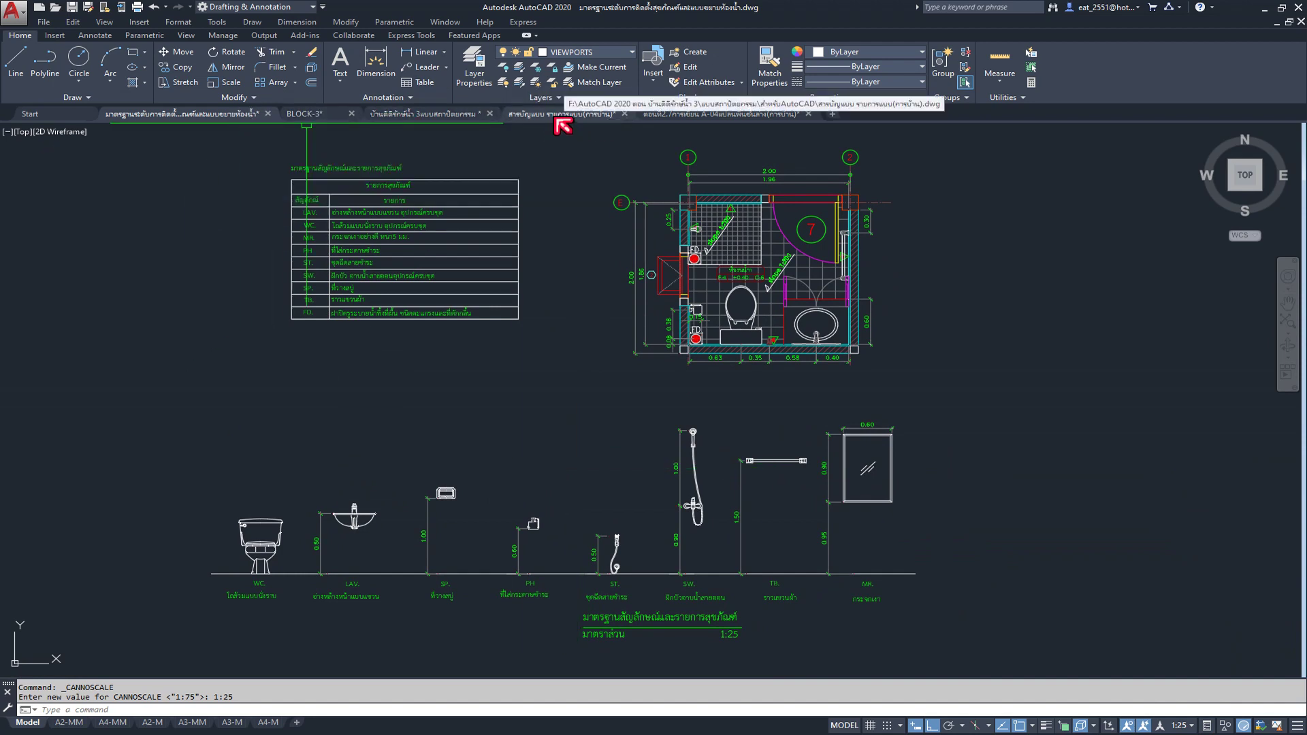
click(708, 126)
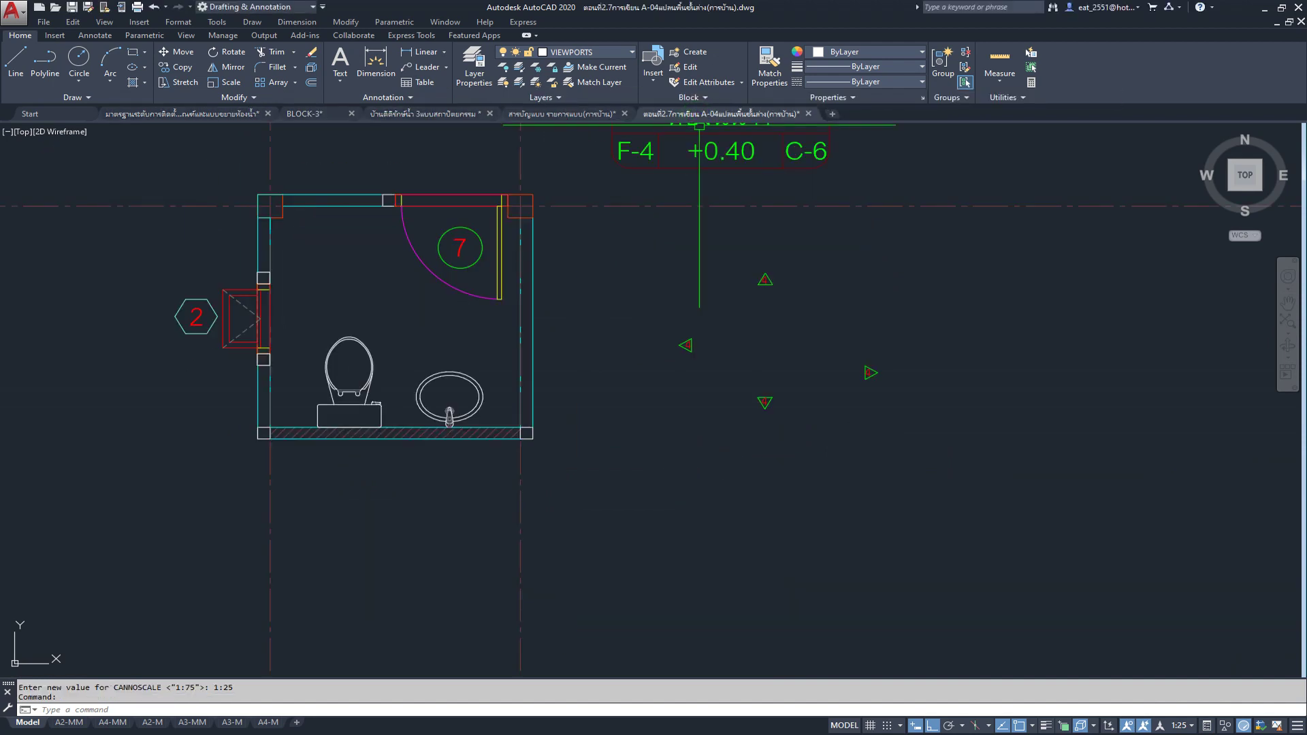
Step: Move the upward-pointing elevation marker onto the bathroom's top wall
middle_drag(729, 467, 826, 508)
scroll(890, 303, up, 1)
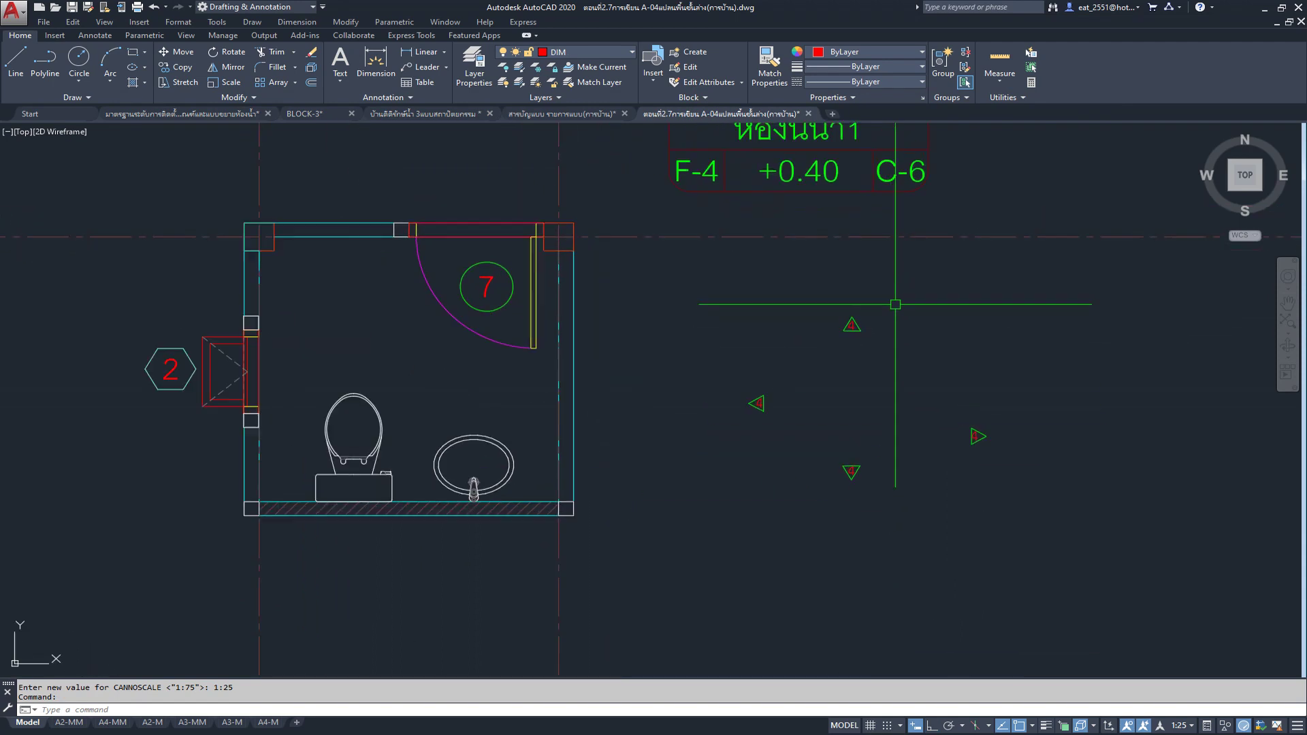
scroll(890, 303, up, 1)
click(837, 279)
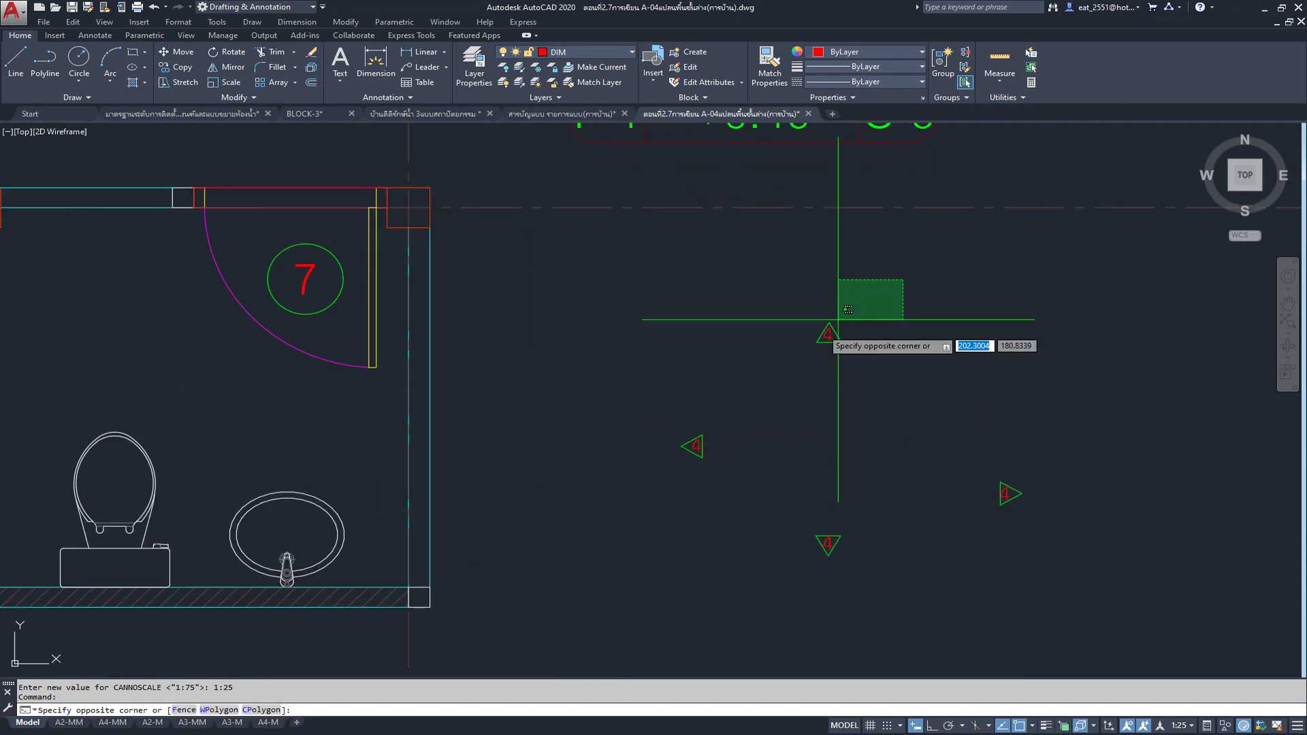
click(180, 55)
click(832, 320)
scroll(831, 321, down, 2)
scroll(340, 273, up, 2)
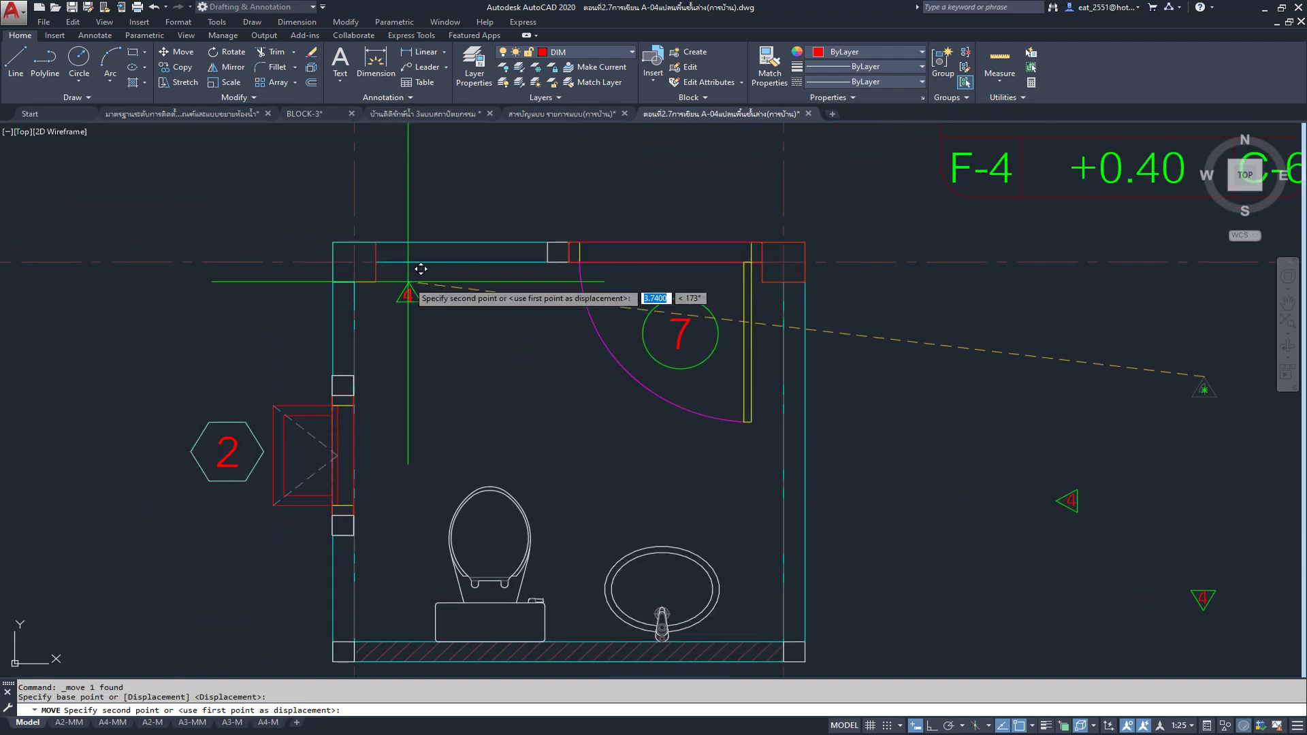
click(466, 263)
Step: Move the left-pointing elevation marker onto the bathroom's left wall
click(1125, 452)
click(1080, 495)
click(178, 52)
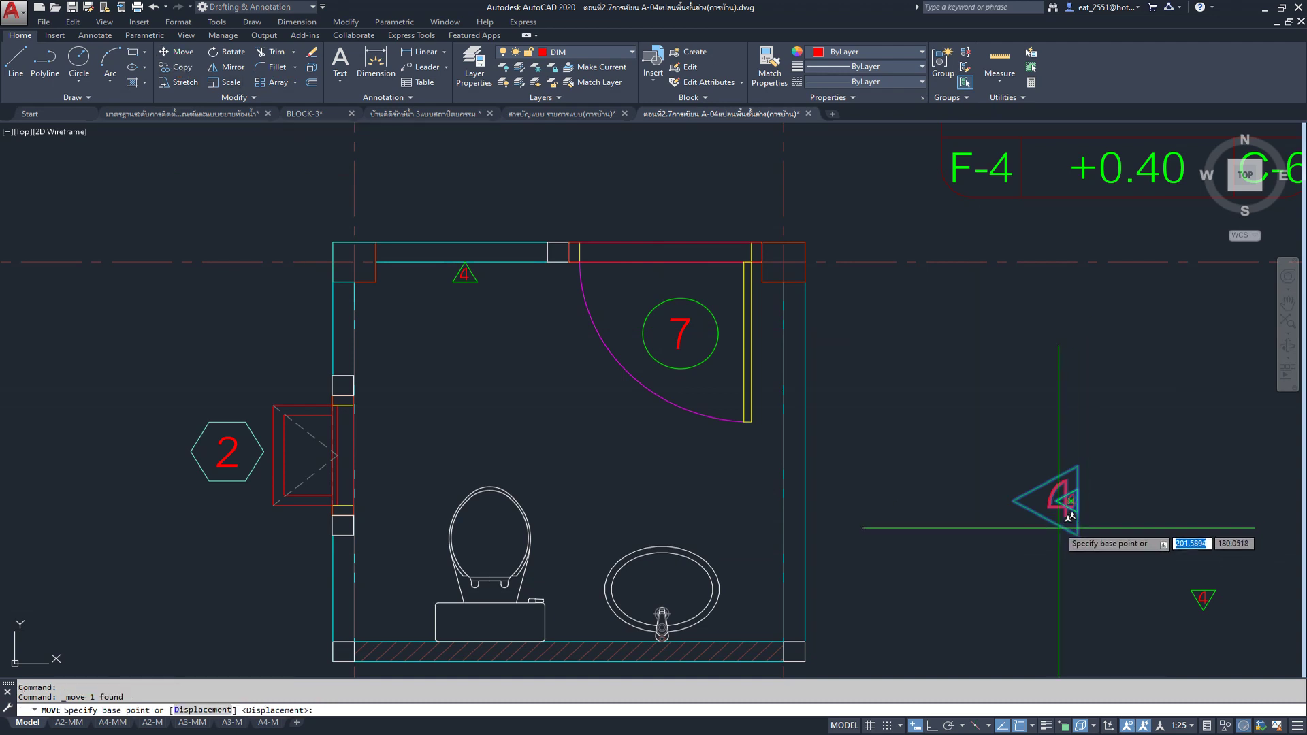
click(1070, 501)
click(365, 331)
Step: Start copying the left-wall marker with CO, then cancel the copy
middle_drag(343, 346, 401, 286)
scroll(415, 272, up, 3)
click(462, 225)
scroll(419, 272, up, 1)
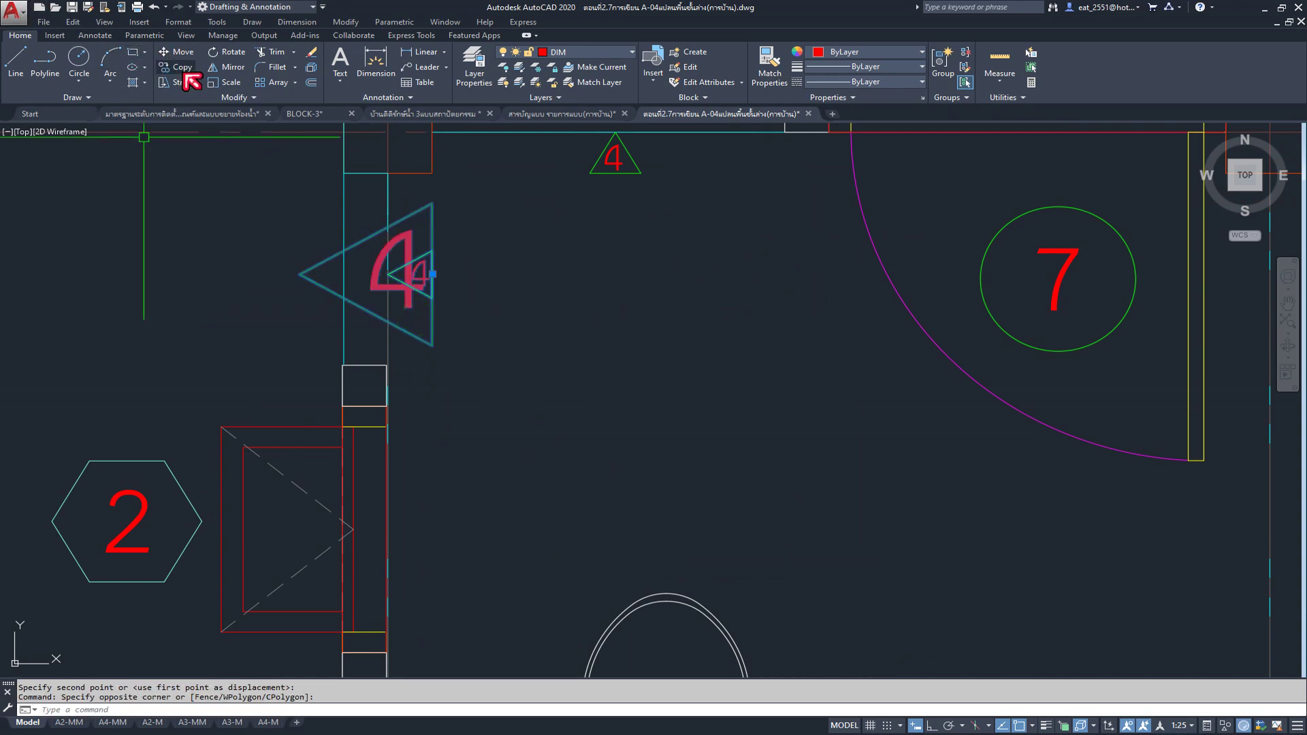
scroll(432, 274, down, 2)
text(co)
key(Return)
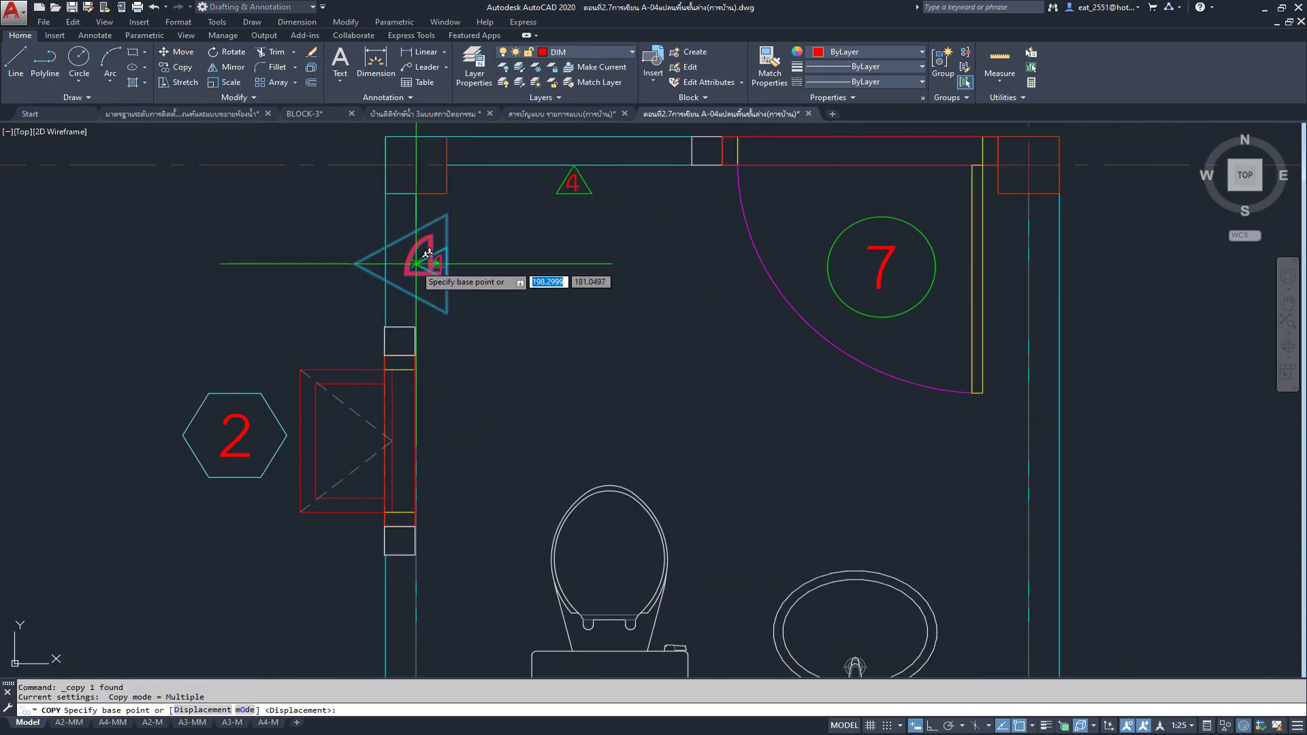
click(436, 262)
scroll(577, 366, down, 4)
scroll(487, 418, up, 4)
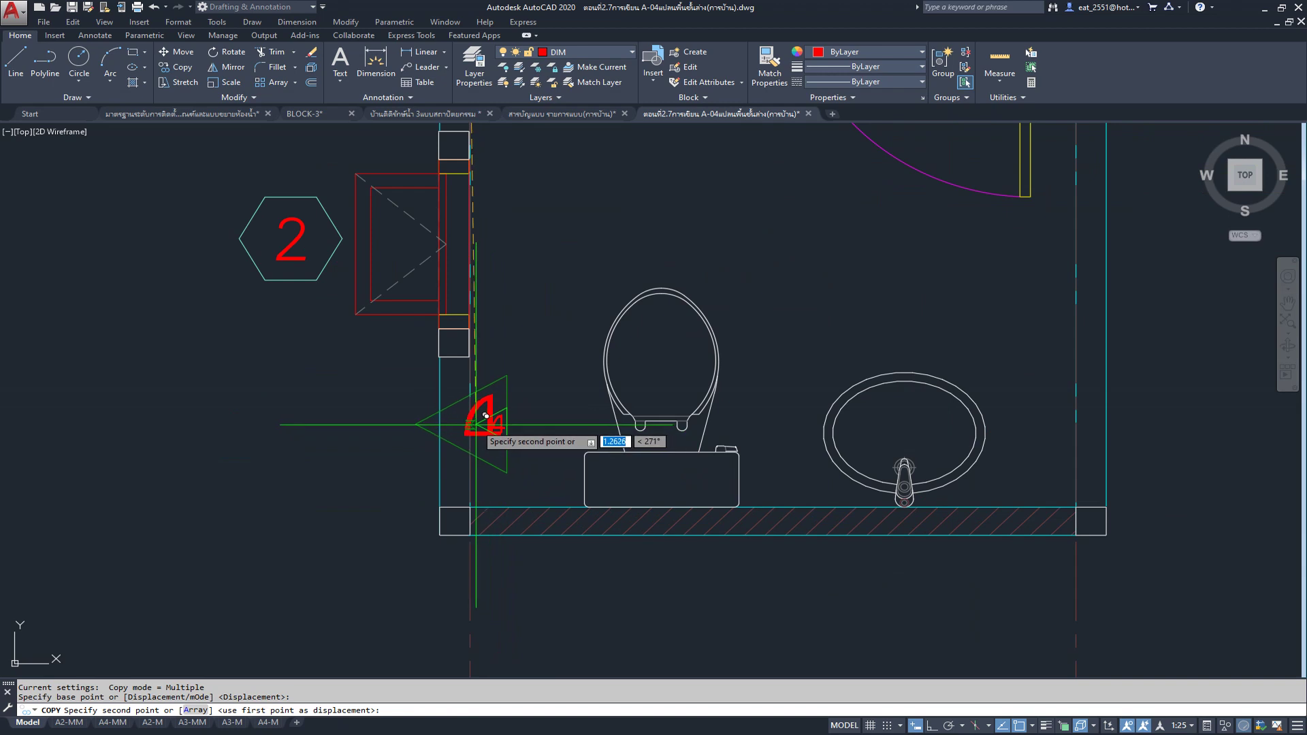
scroll(481, 422, down, 4)
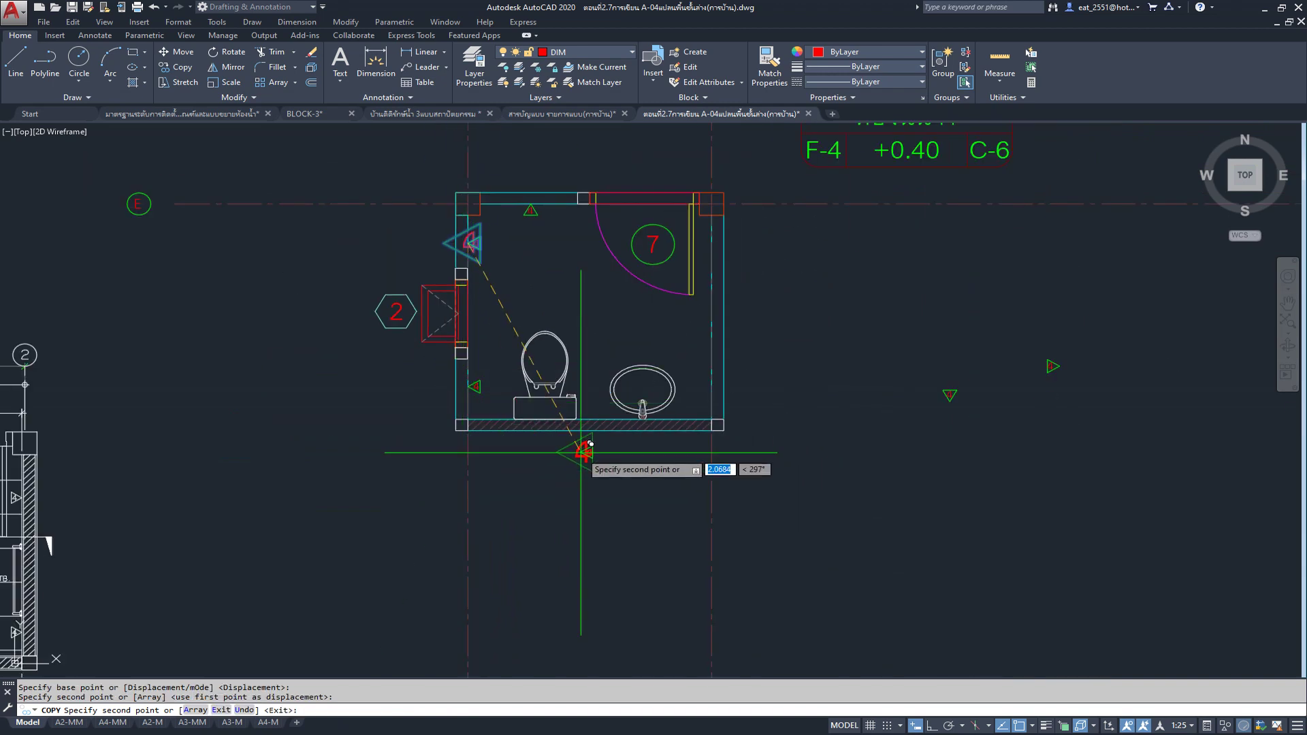
middle_drag(525, 438, 583, 525)
key(Escape)
Step: Move the right-pointing elevation marker against the door-side wall
scroll(1001, 434, up, 3)
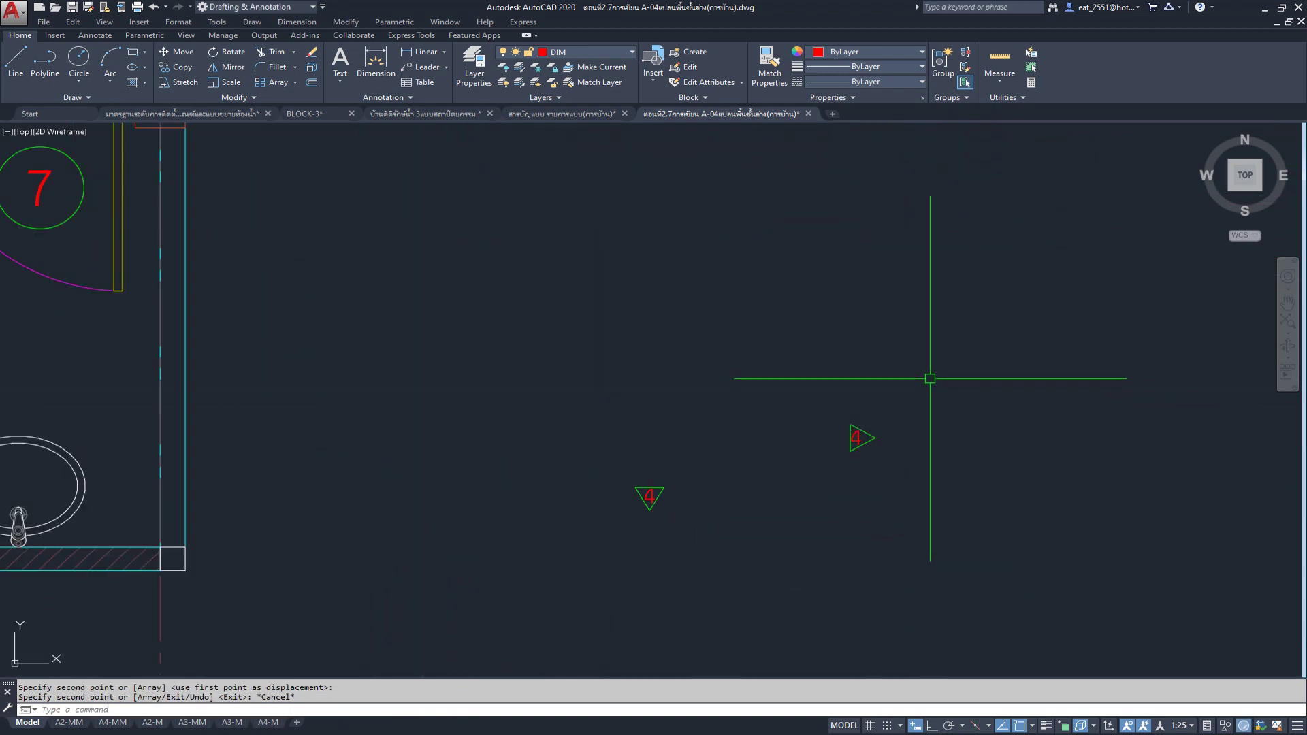
click(928, 373)
click(765, 551)
click(179, 54)
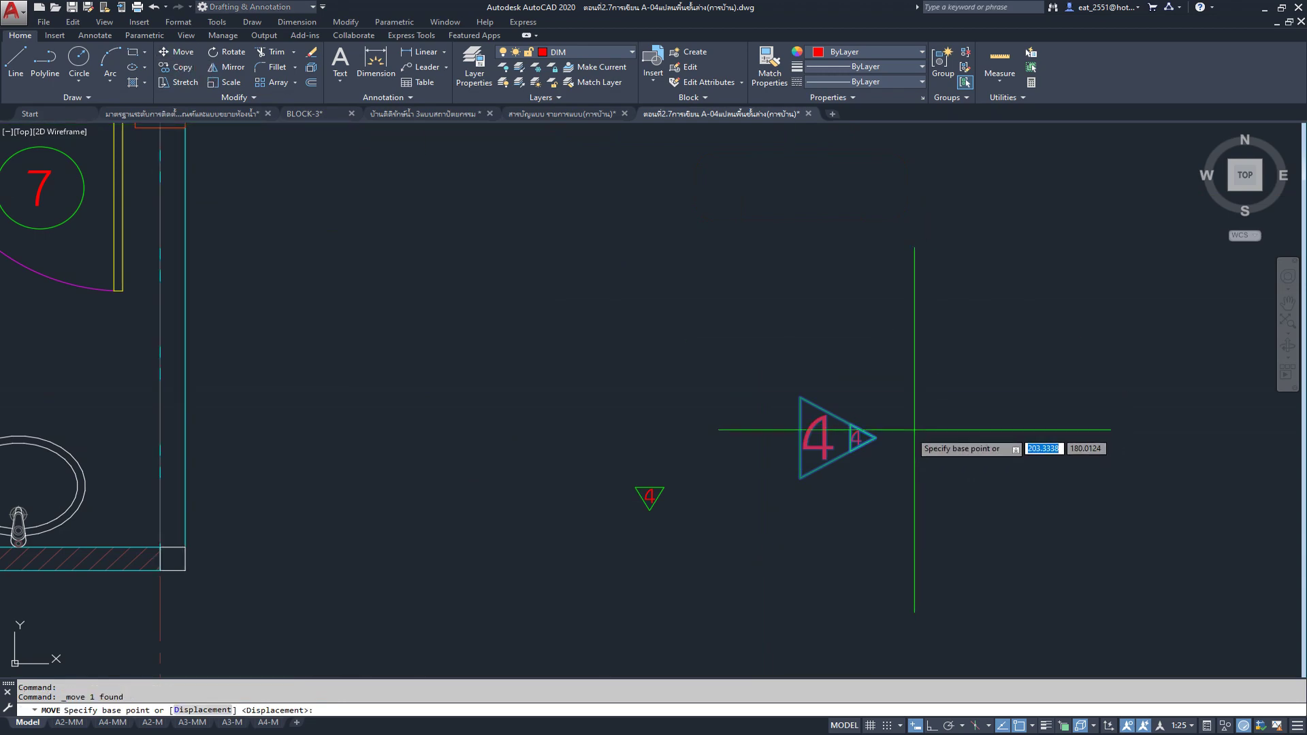
click(876, 437)
scroll(701, 379, down, 2)
scroll(701, 379, up, 2)
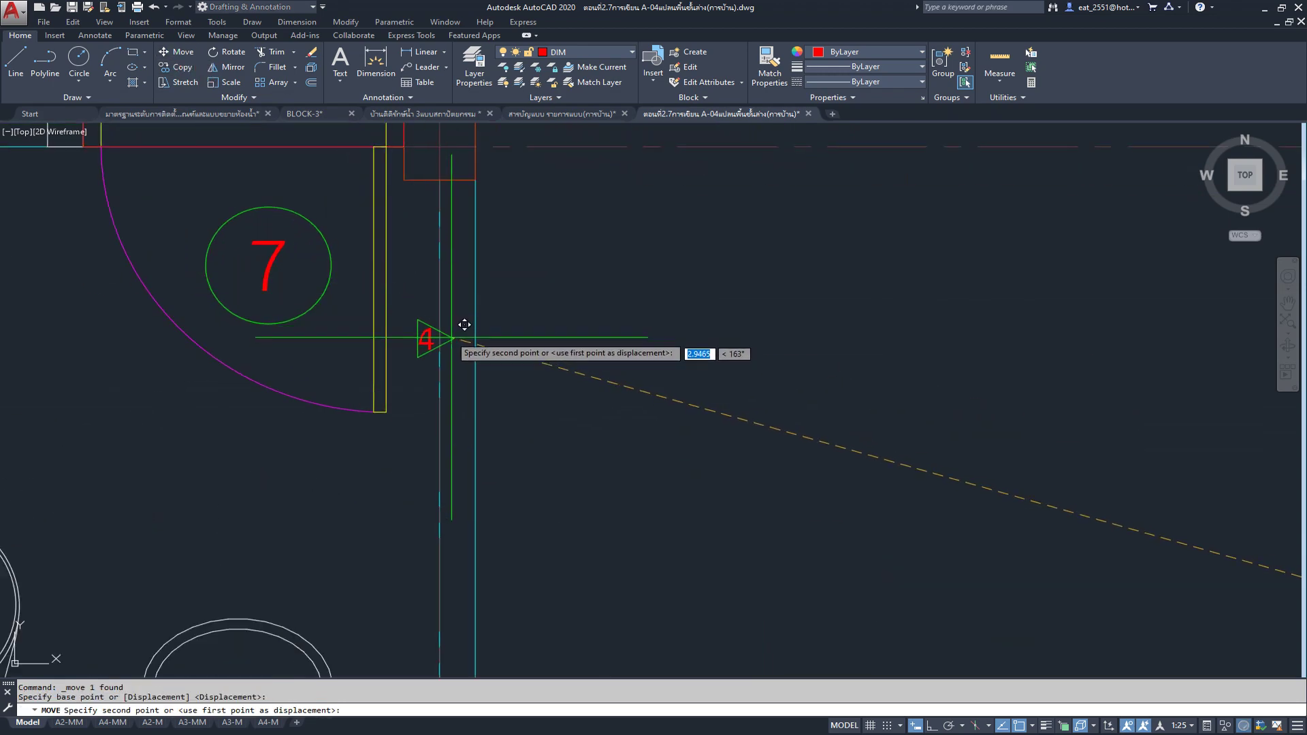
click(433, 327)
scroll(685, 308, down, 5)
scroll(866, 439, up, 3)
Step: Move the downward-pointing elevation marker onto the bottom wall by the sink
click(872, 353)
click(662, 511)
scroll(790, 408, up, 4)
click(179, 53)
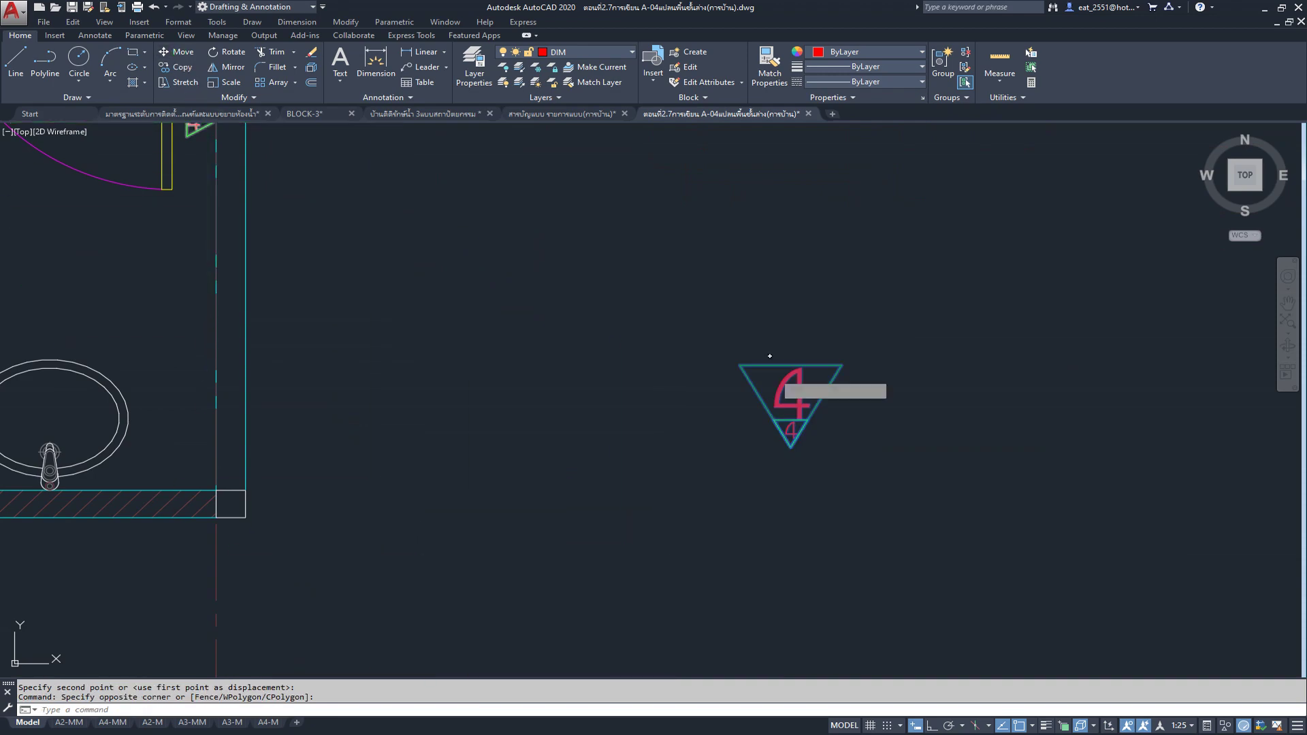
click(790, 446)
scroll(915, 372, down, 3)
scroll(567, 408, up, 5)
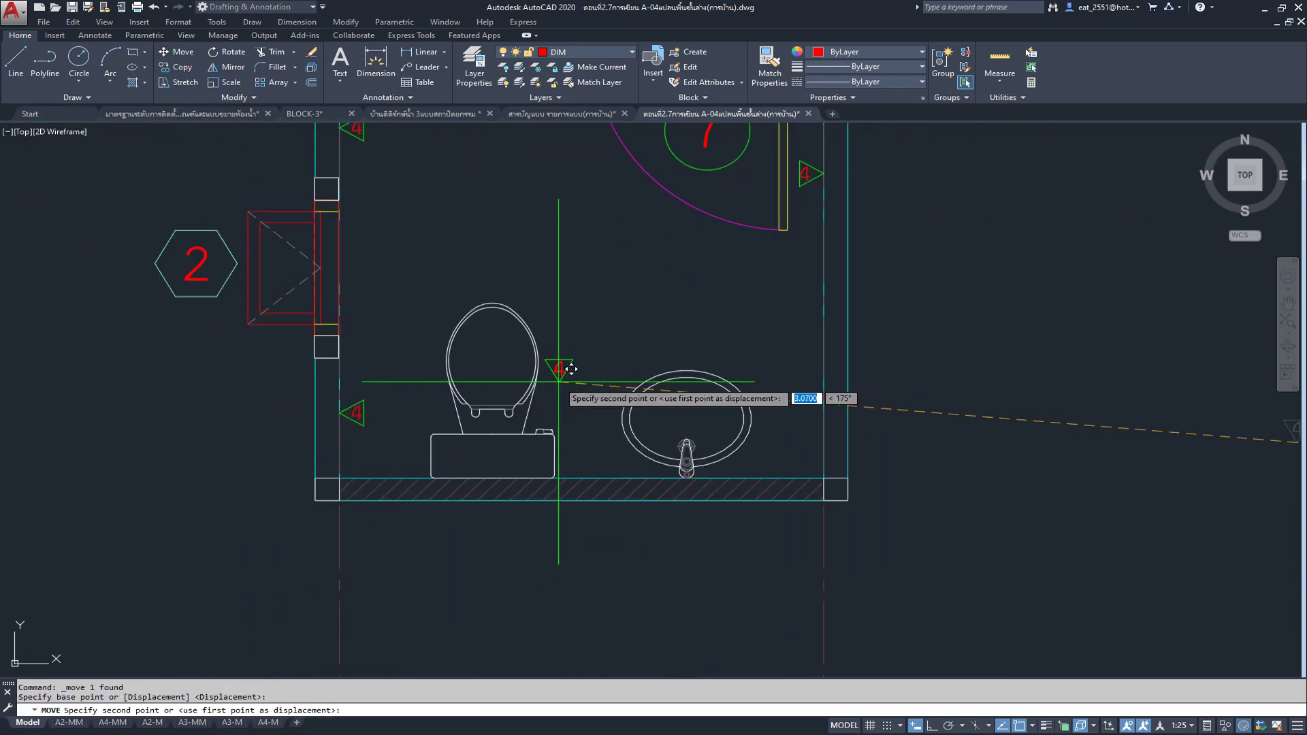
scroll(683, 422, up, 5)
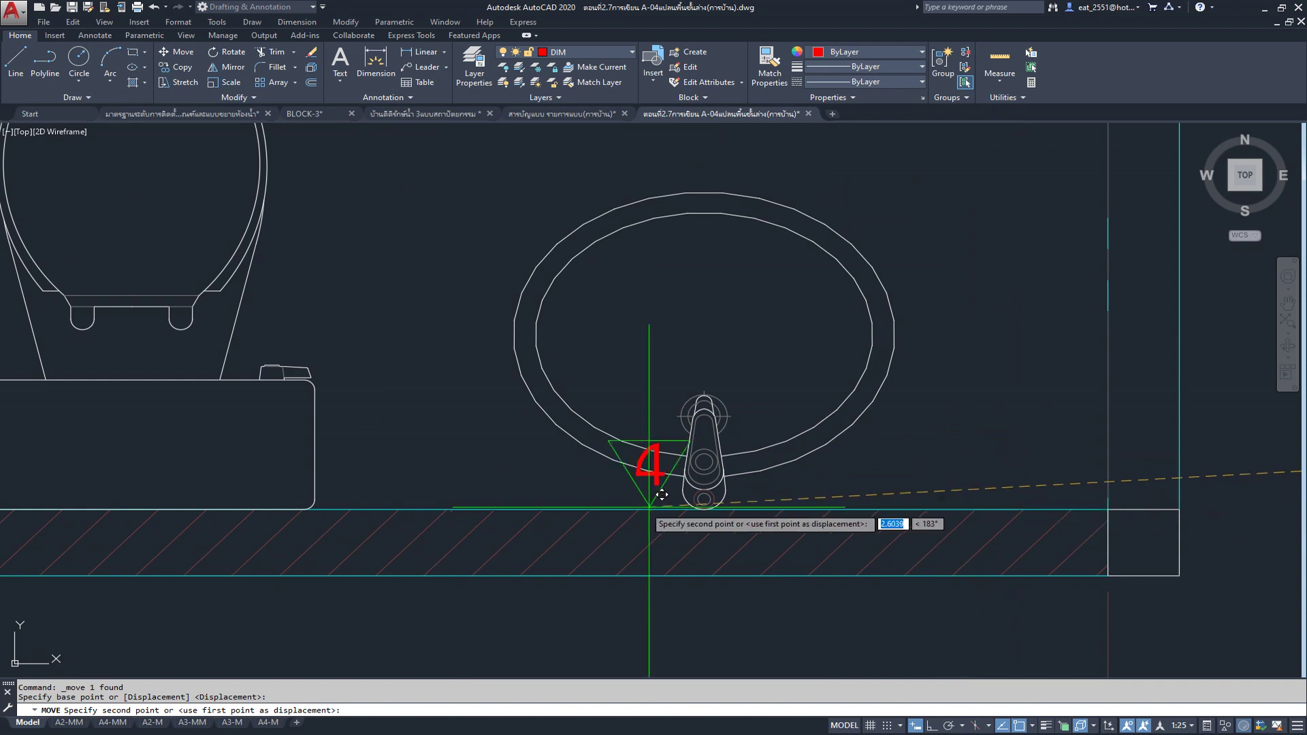
click(463, 507)
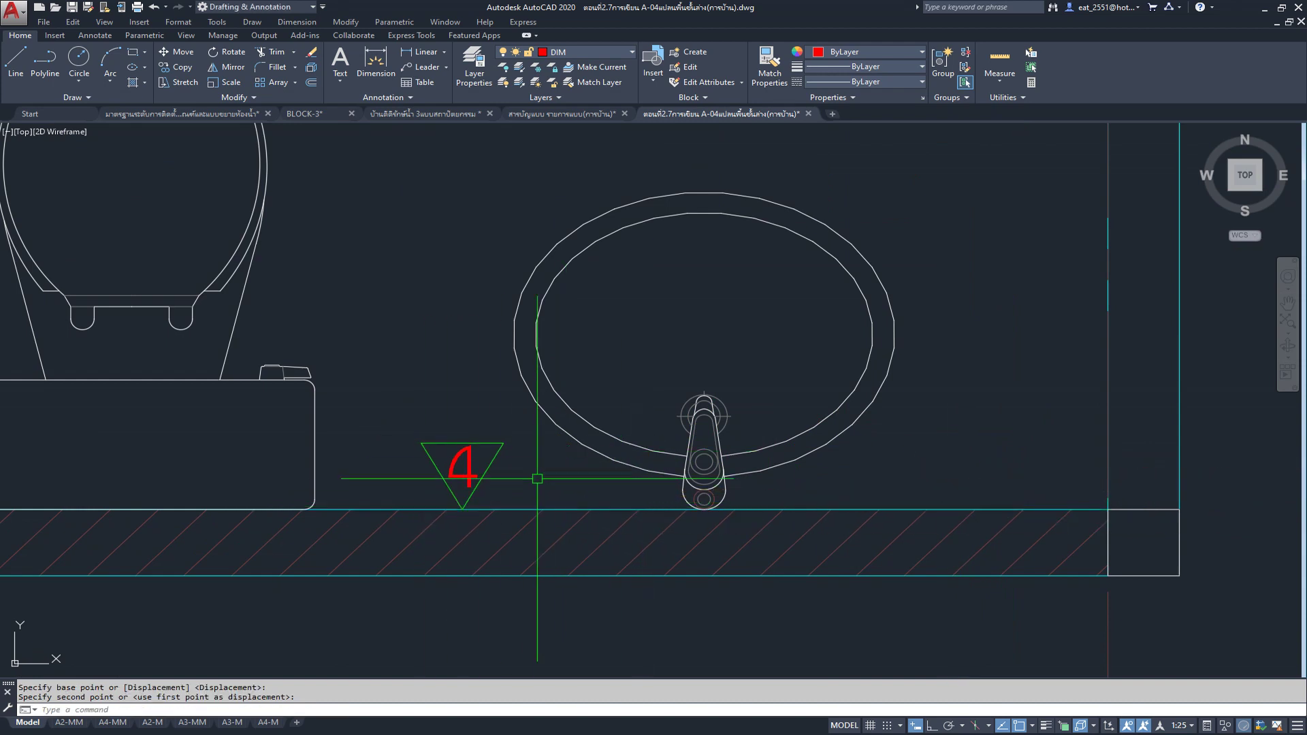
scroll(483, 538, down, 2)
scroll(500, 560, down, 2)
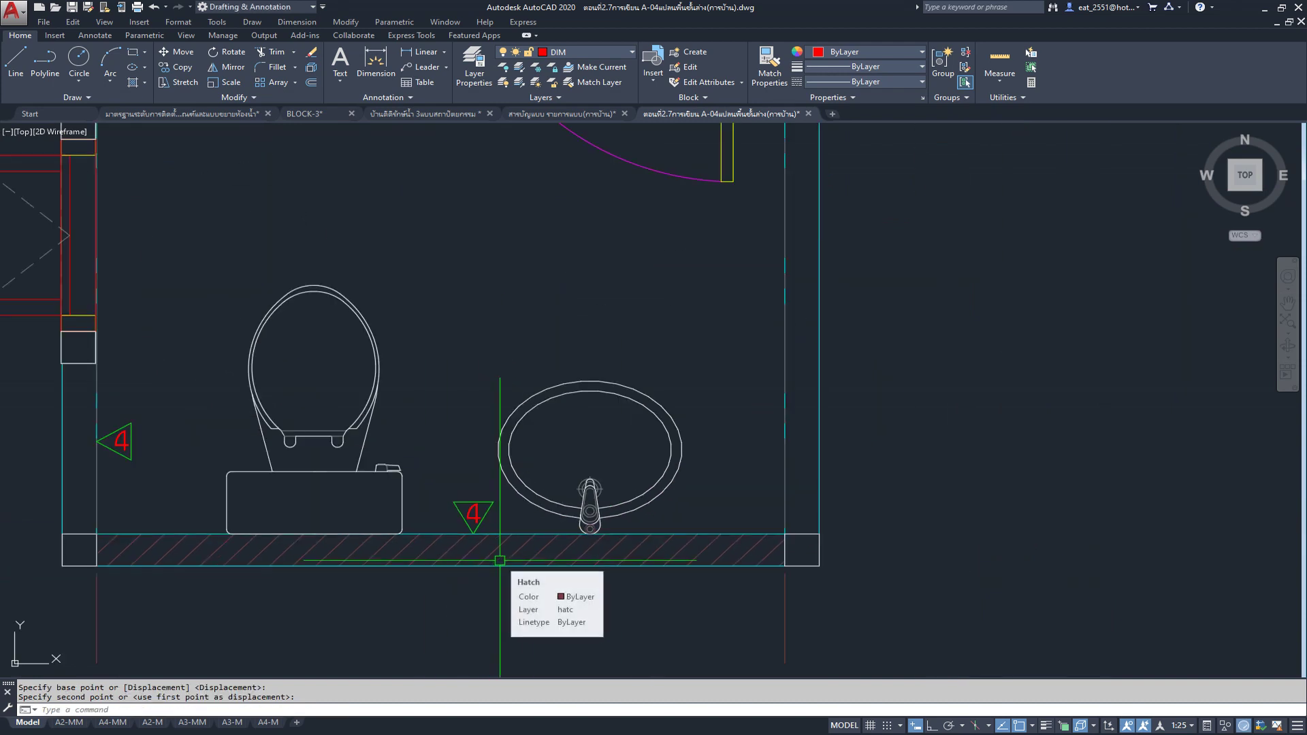
Step: Bring up the drawing-list drawing and shift its table into view
click(590, 116)
scroll(915, 467, down, 1)
scroll(915, 467, down, 1)
scroll(916, 467, up, 3)
middle_drag(904, 477, 769, 454)
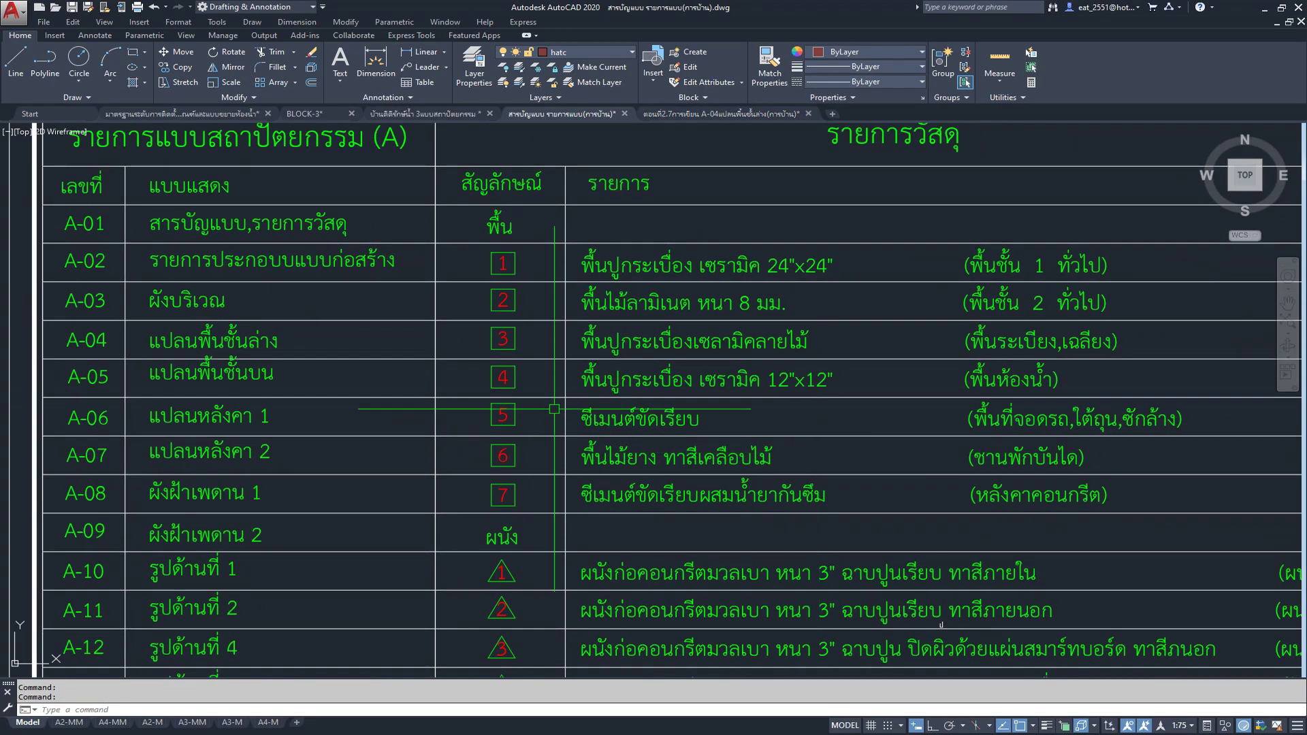
Step: Inspect the schedule's wall-finish rows, including wall type 4, then return to the ตอนที่2.7 A-04 drawing
scroll(554, 409, down, 2)
middle_drag(555, 422, 543, 380)
scroll(543, 380, up, 2)
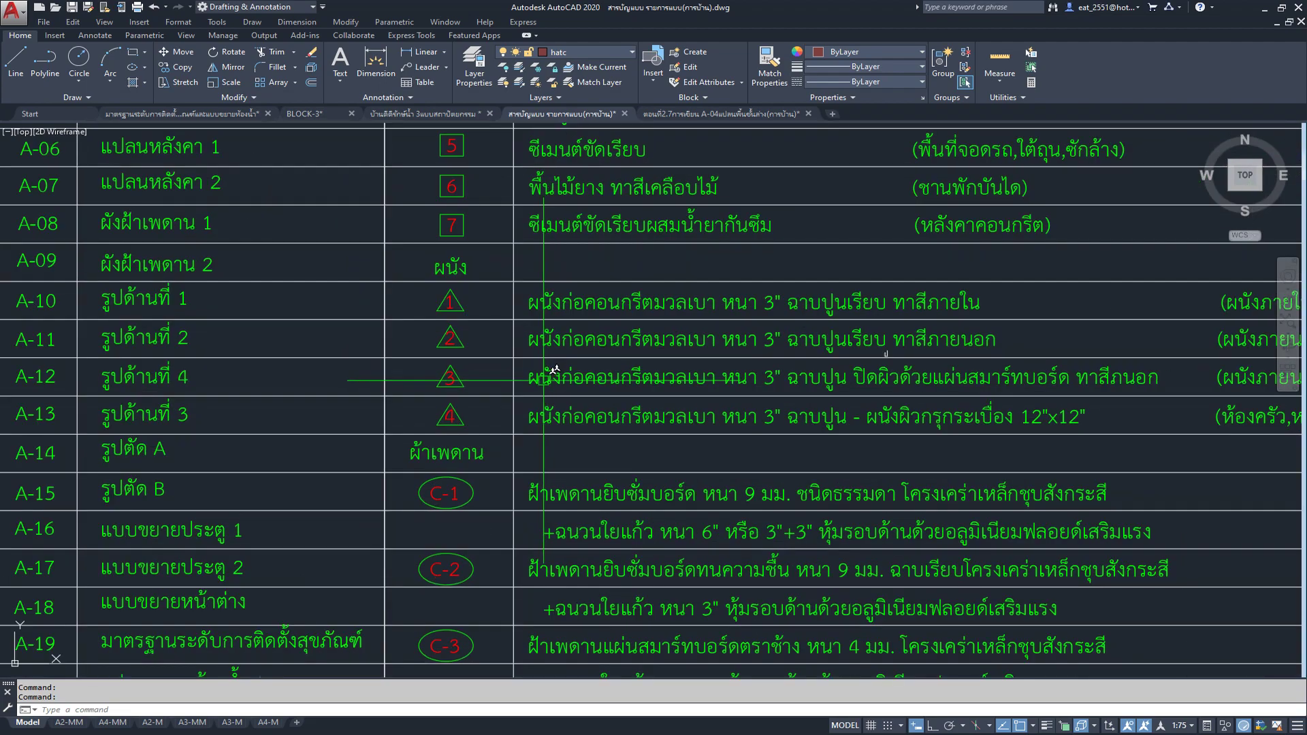
scroll(578, 477, up, 2)
middle_drag(817, 367, 708, 449)
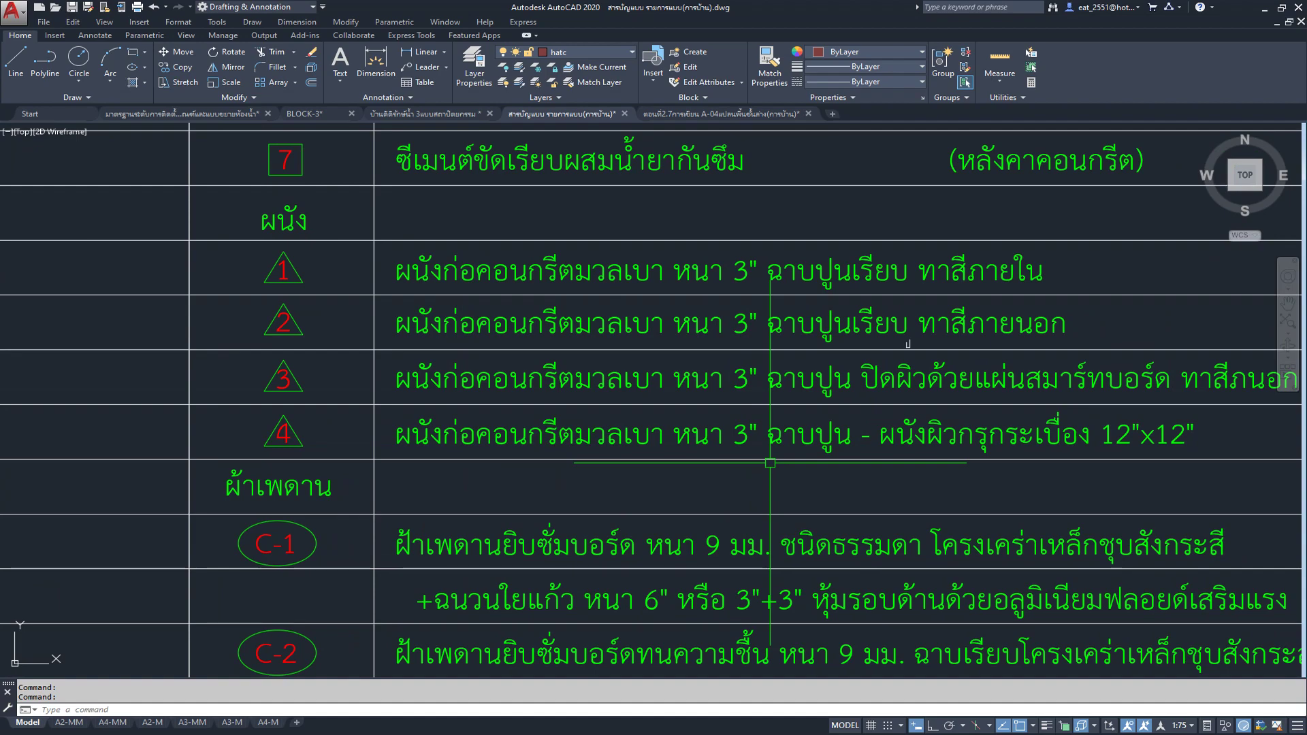
scroll(770, 463, down, 1)
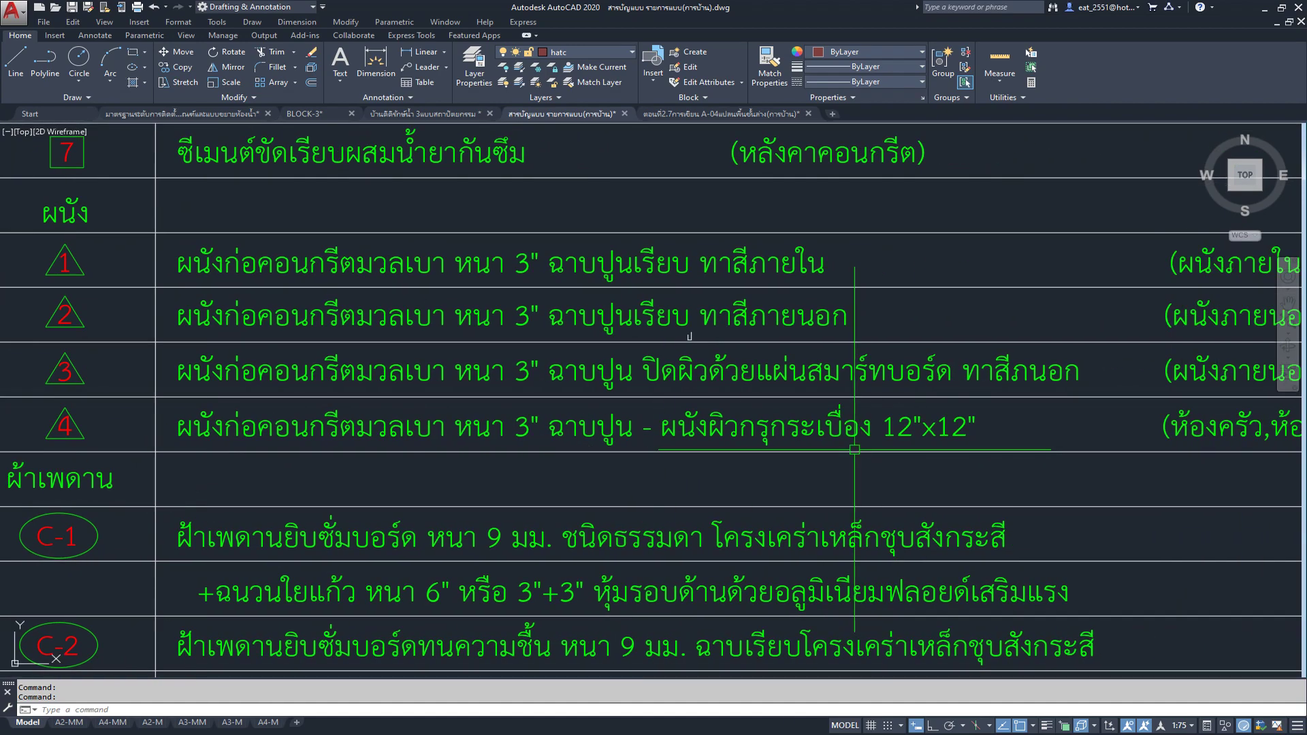
scroll(839, 446, down, 1)
scroll(1140, 427, up, 1)
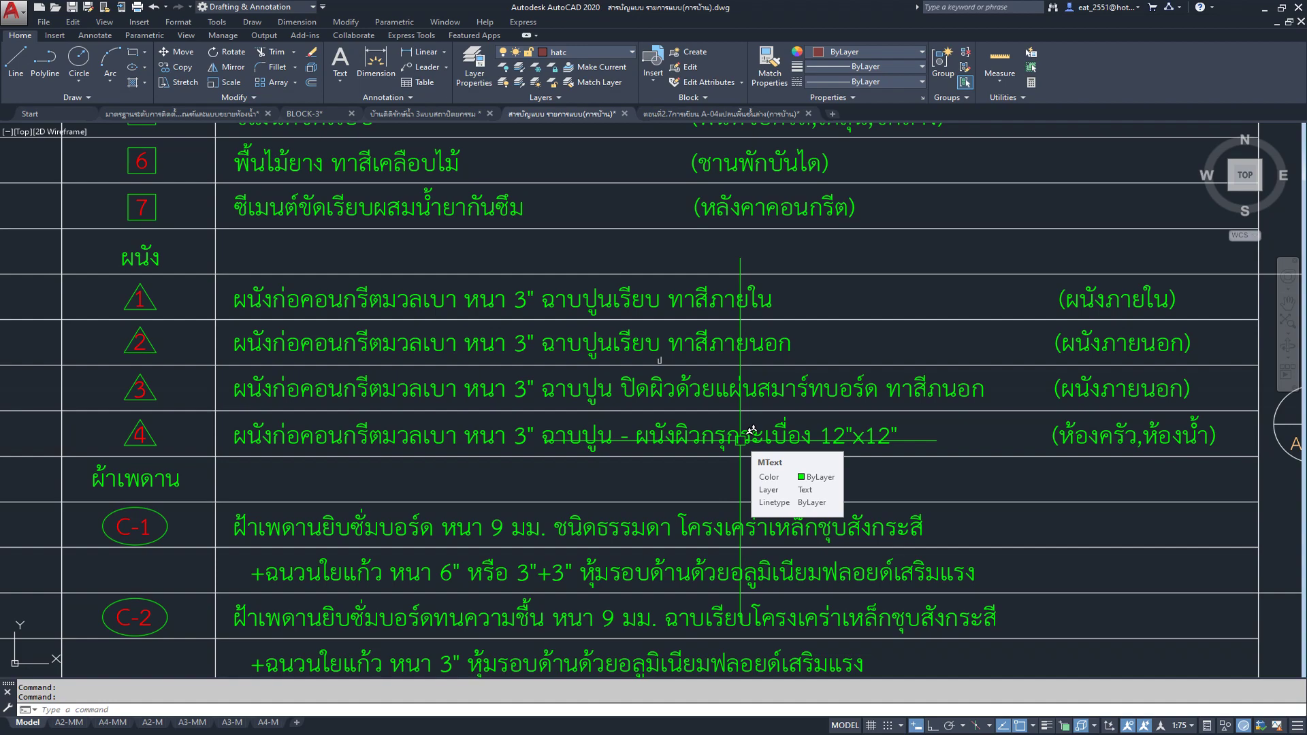
scroll(739, 439, down, 5)
scroll(740, 439, down, 1)
mouse_move(678, 441)
middle_down()
mouse_move(656, 381)
mouse_move(681, 369)
middle_up()
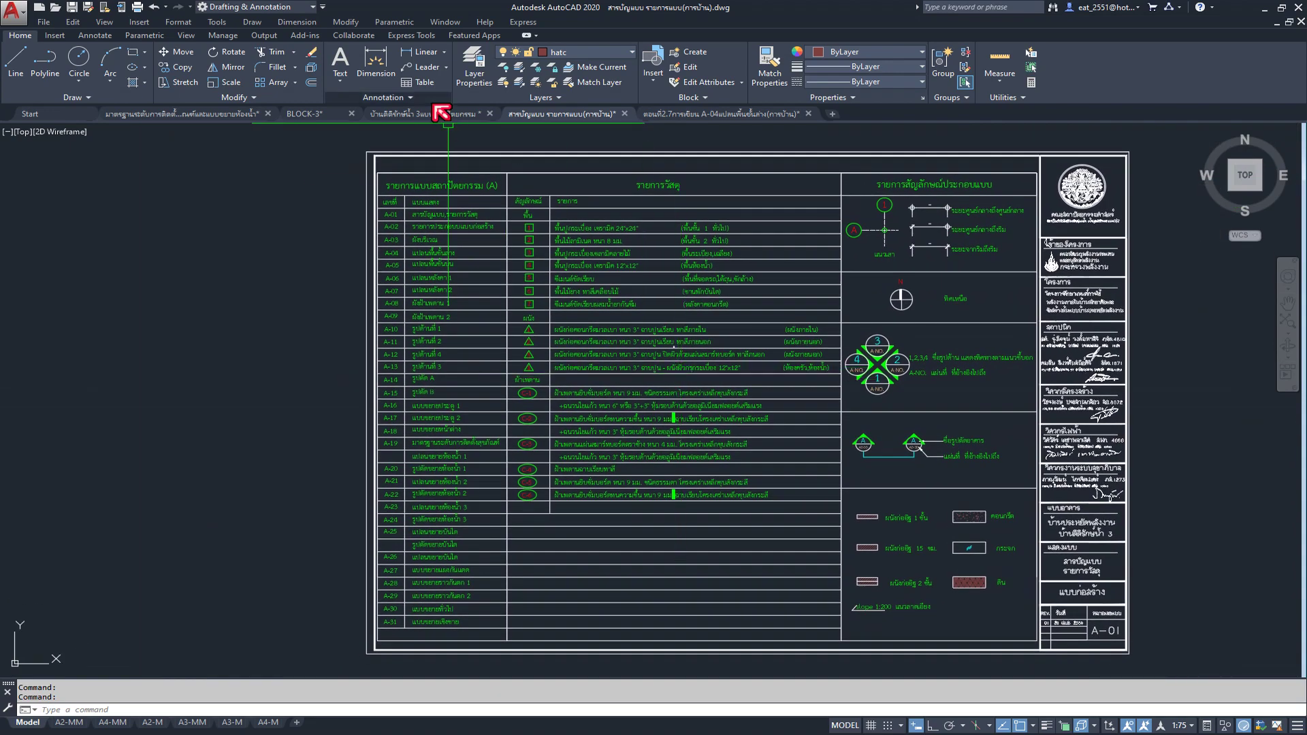
click(707, 113)
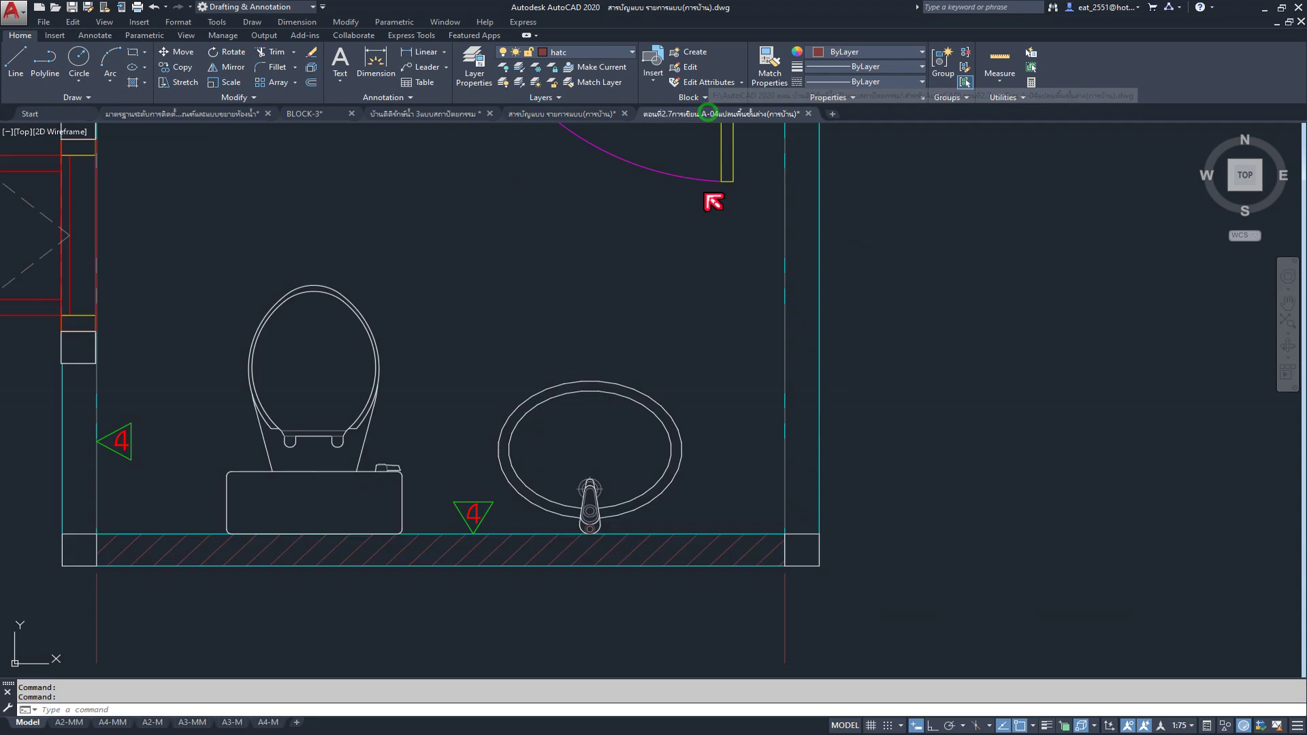
Step: Frame the bathroom plan and its ห้องน้ำ1 tag, then bring up the application menu
scroll(736, 368, down, 4)
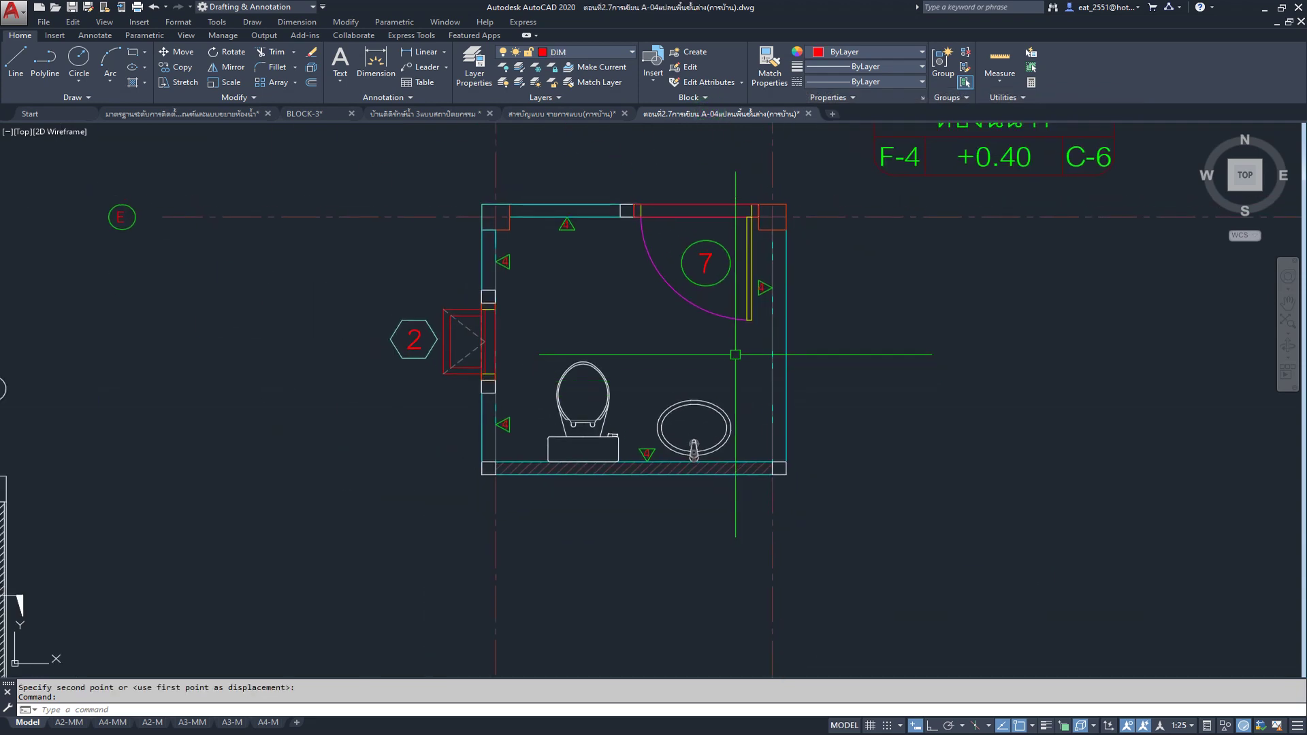
middle_drag(738, 364, 753, 444)
scroll(706, 453, up, 1)
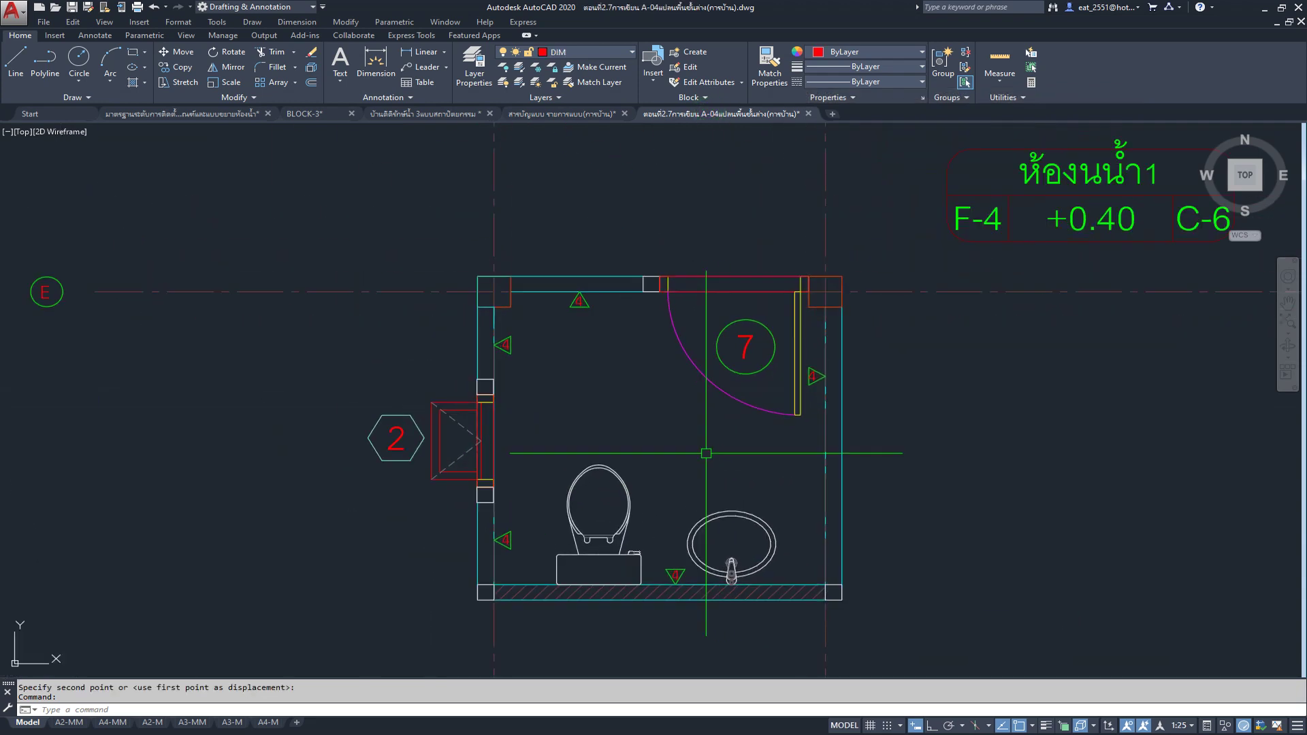
middle_drag(706, 454, 707, 455)
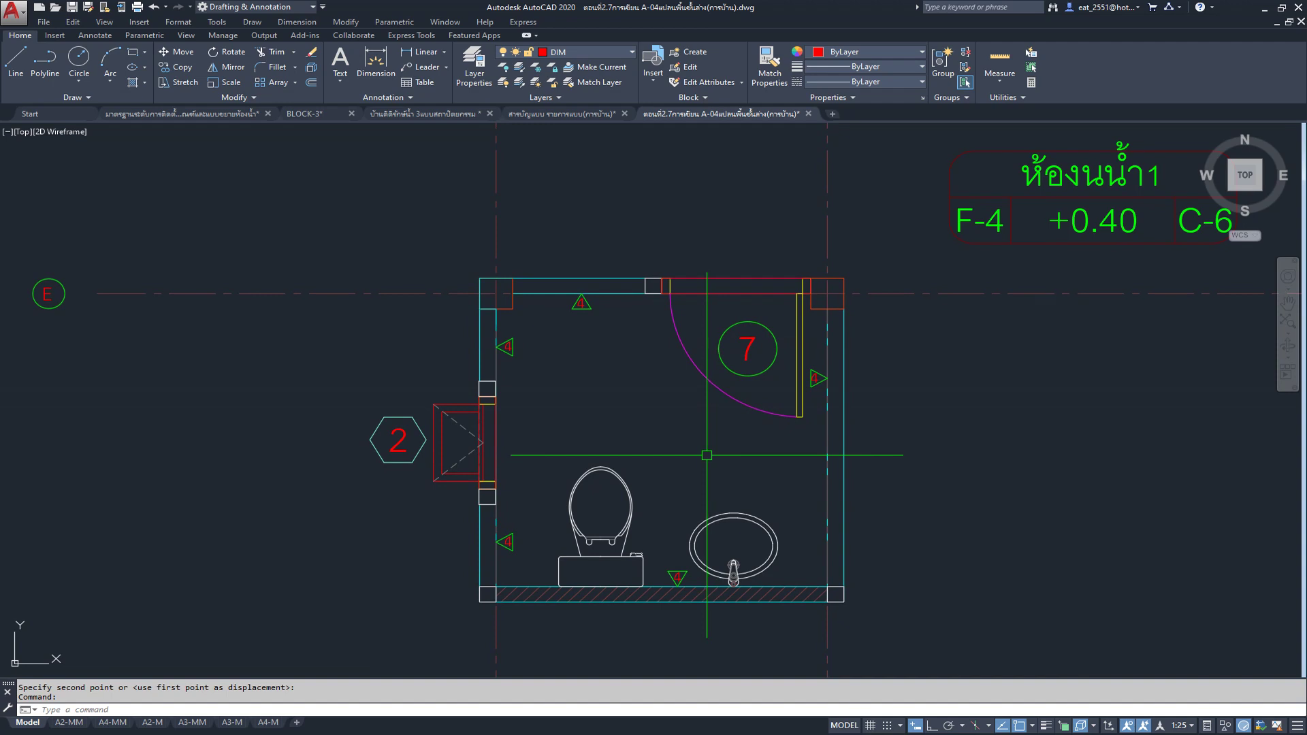
middle_drag(706, 454, 699, 426)
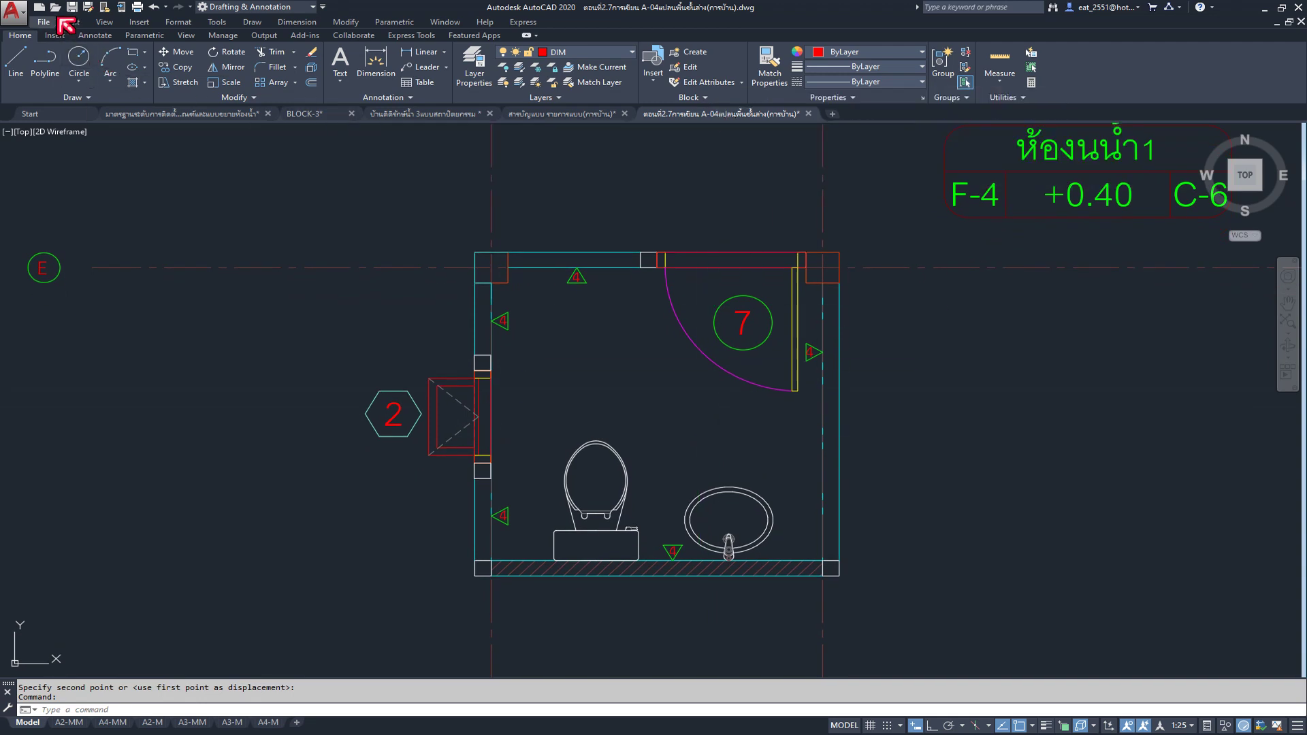
click(19, 26)
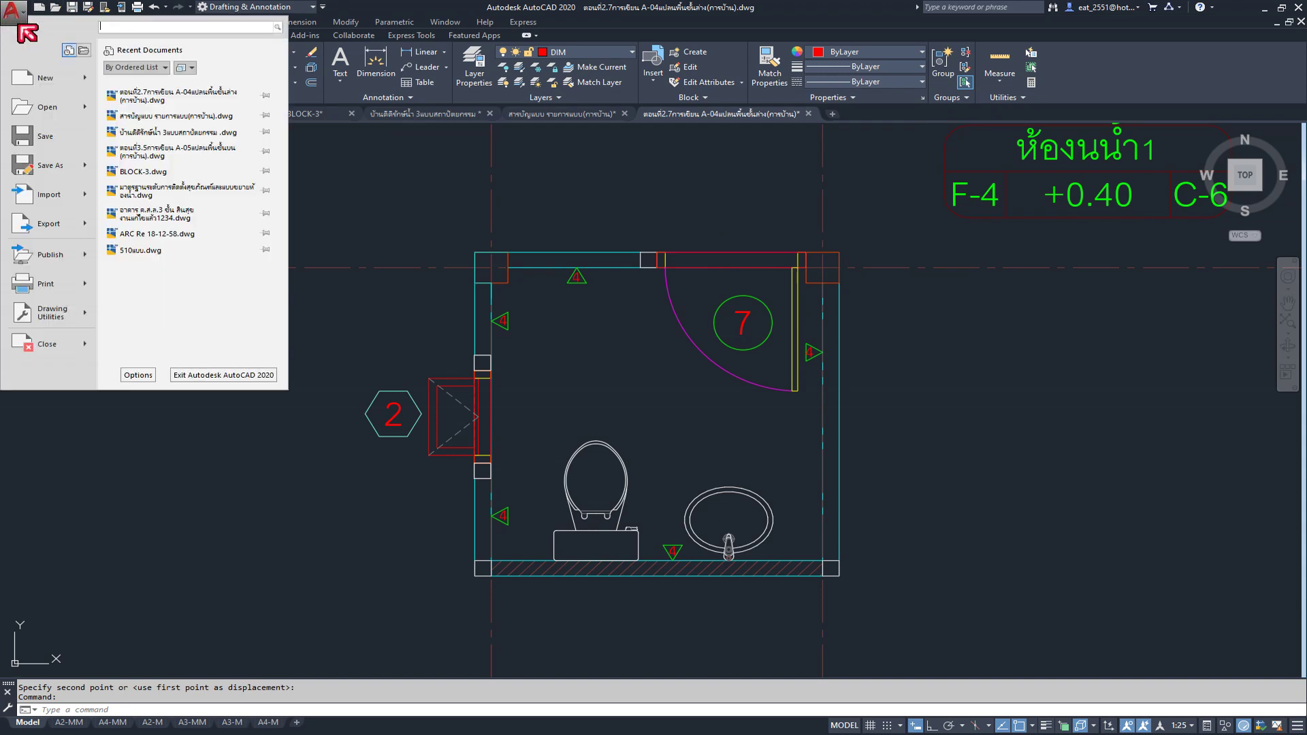
Step: Save the drawing as a new file, prefixing the standards drawing's name with ตอนที่4.1
click(76, 170)
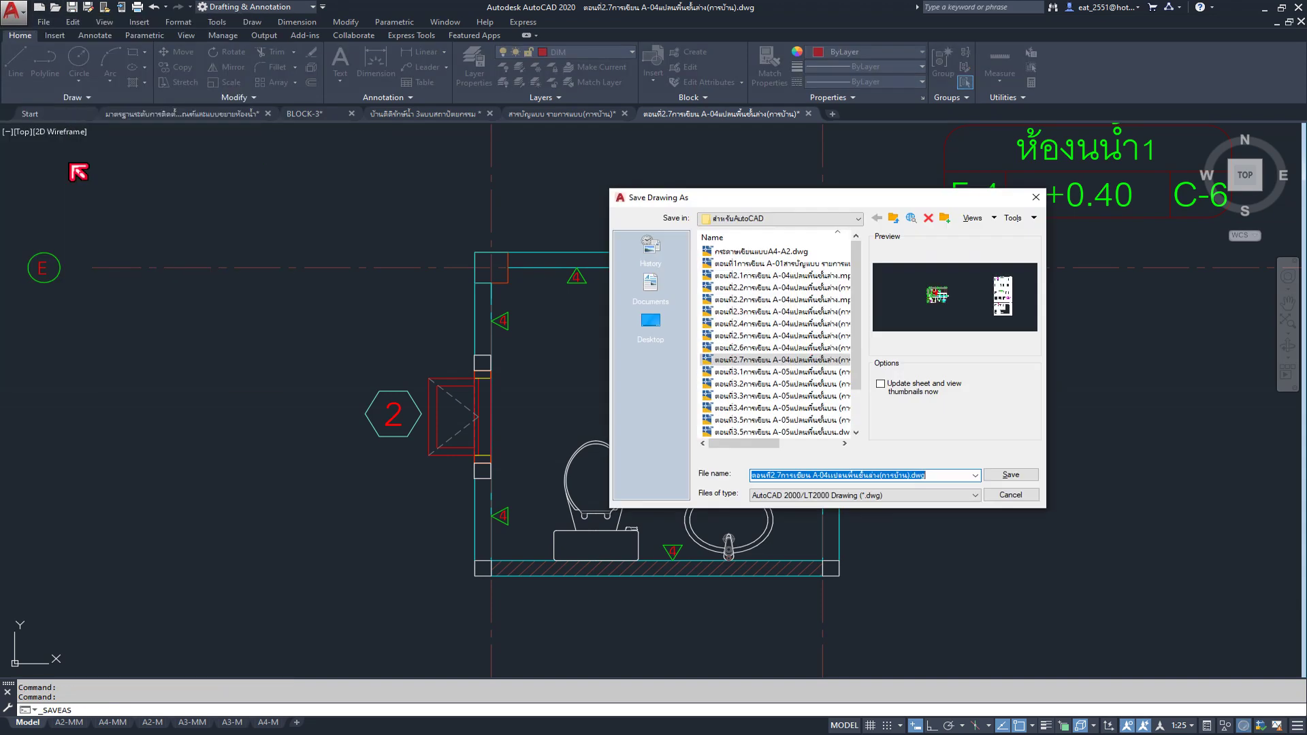
mouse_move(765, 443)
mouse_down()
mouse_move(832, 448)
mouse_move(757, 443)
mouse_up()
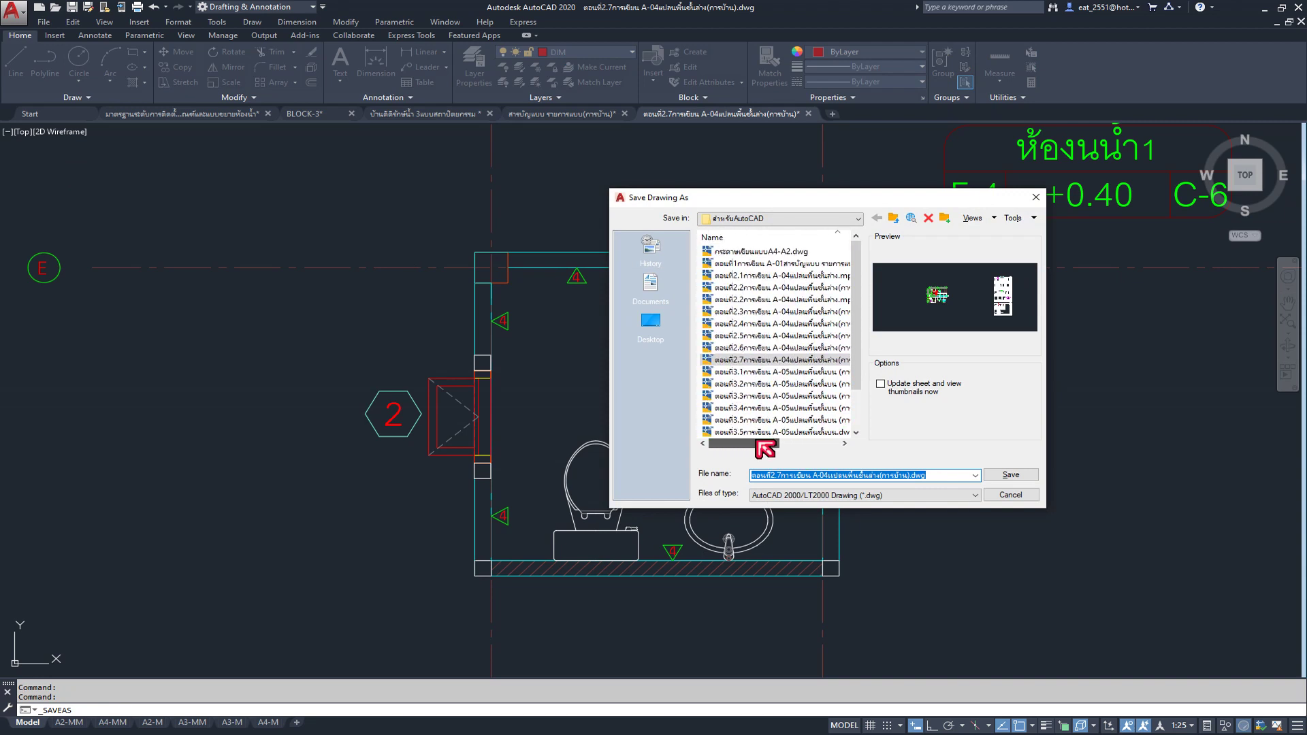
mouse_move(764, 443)
mouse_down()
mouse_move(846, 443)
mouse_move(762, 443)
mouse_up()
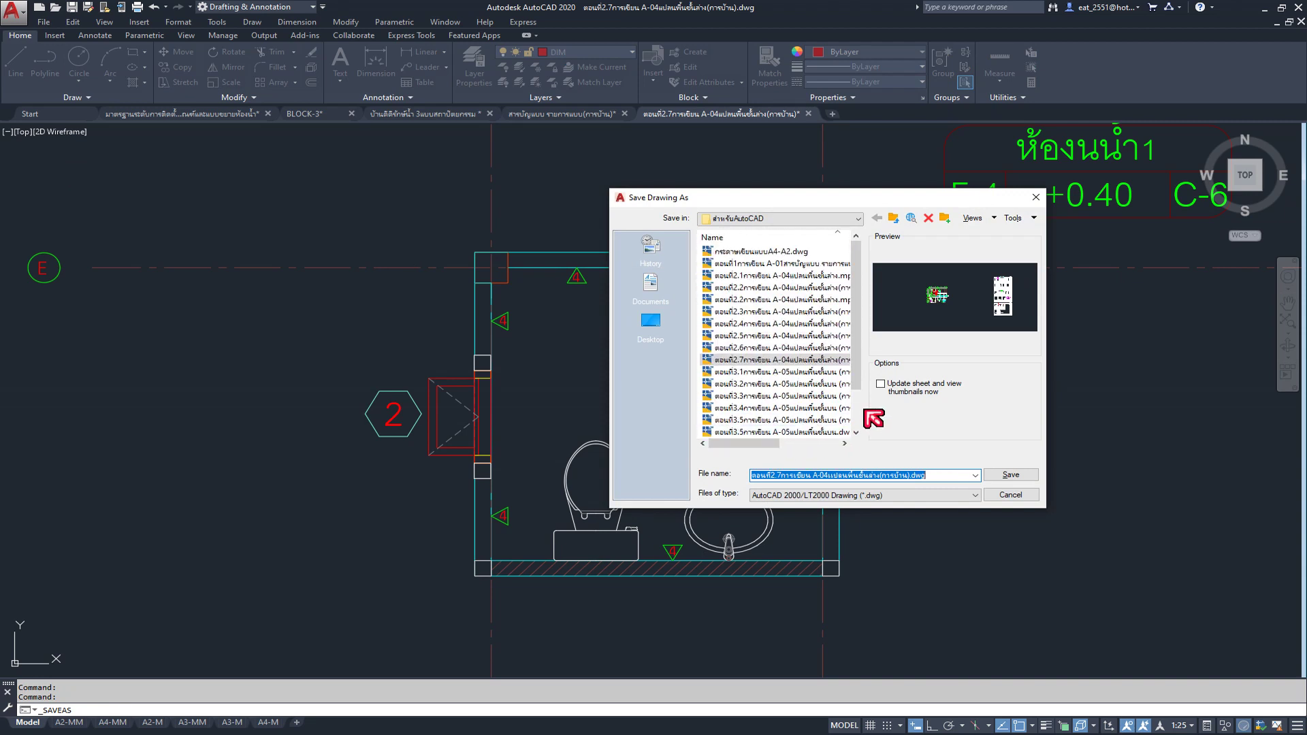
scroll(859, 415, down, 2)
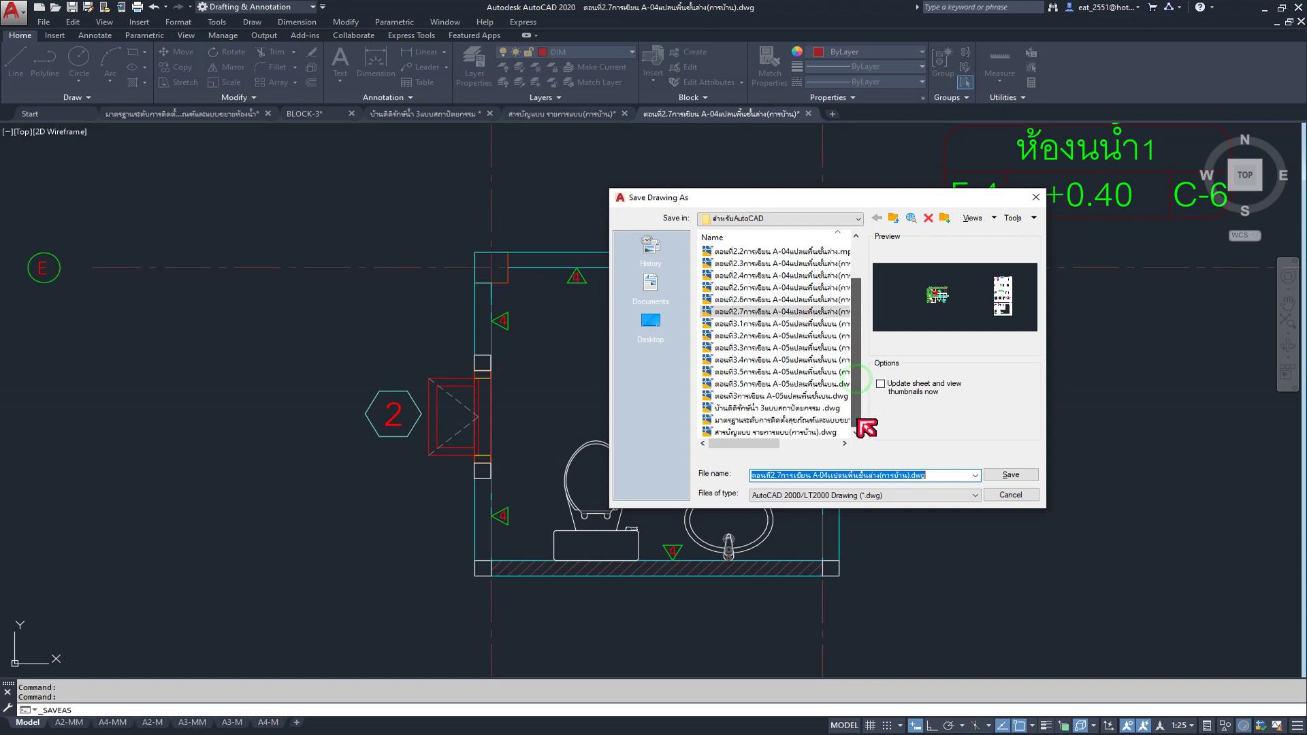
click(803, 423)
click(949, 475)
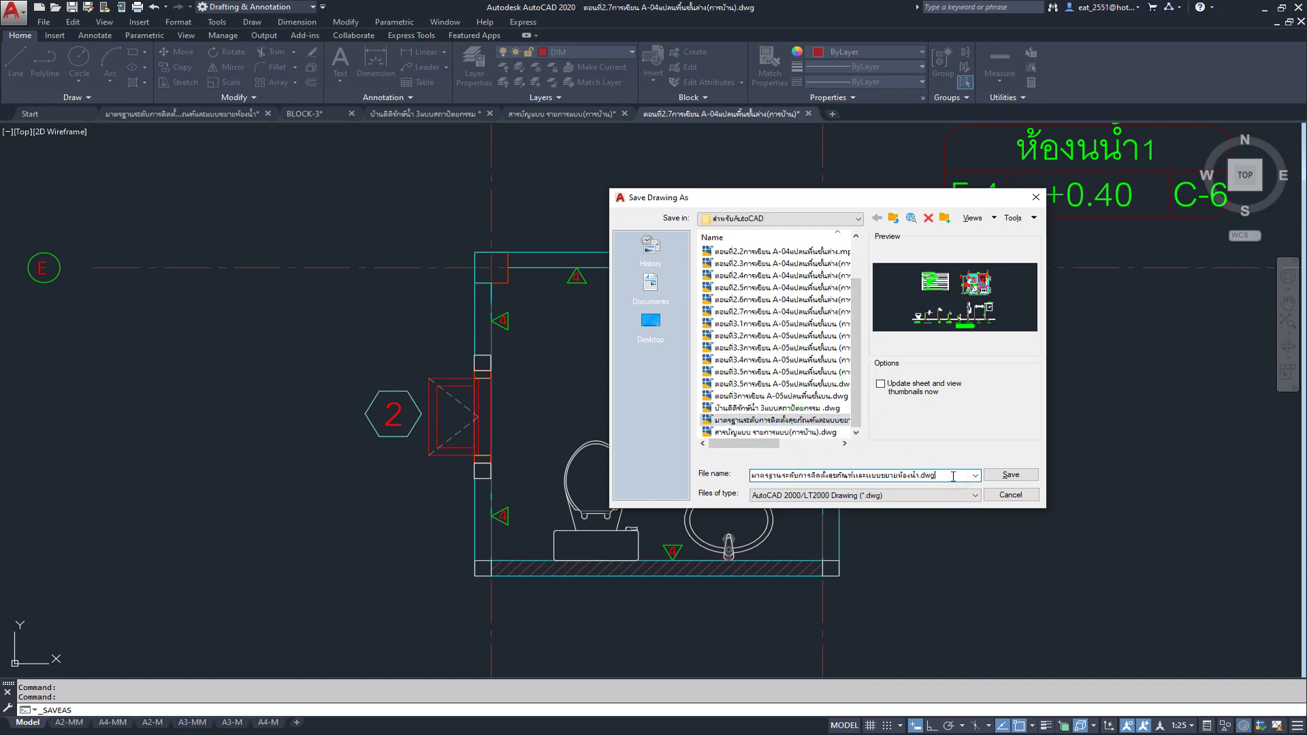
key(BackSpace)
key(BackSpace)
key(BackSpace)
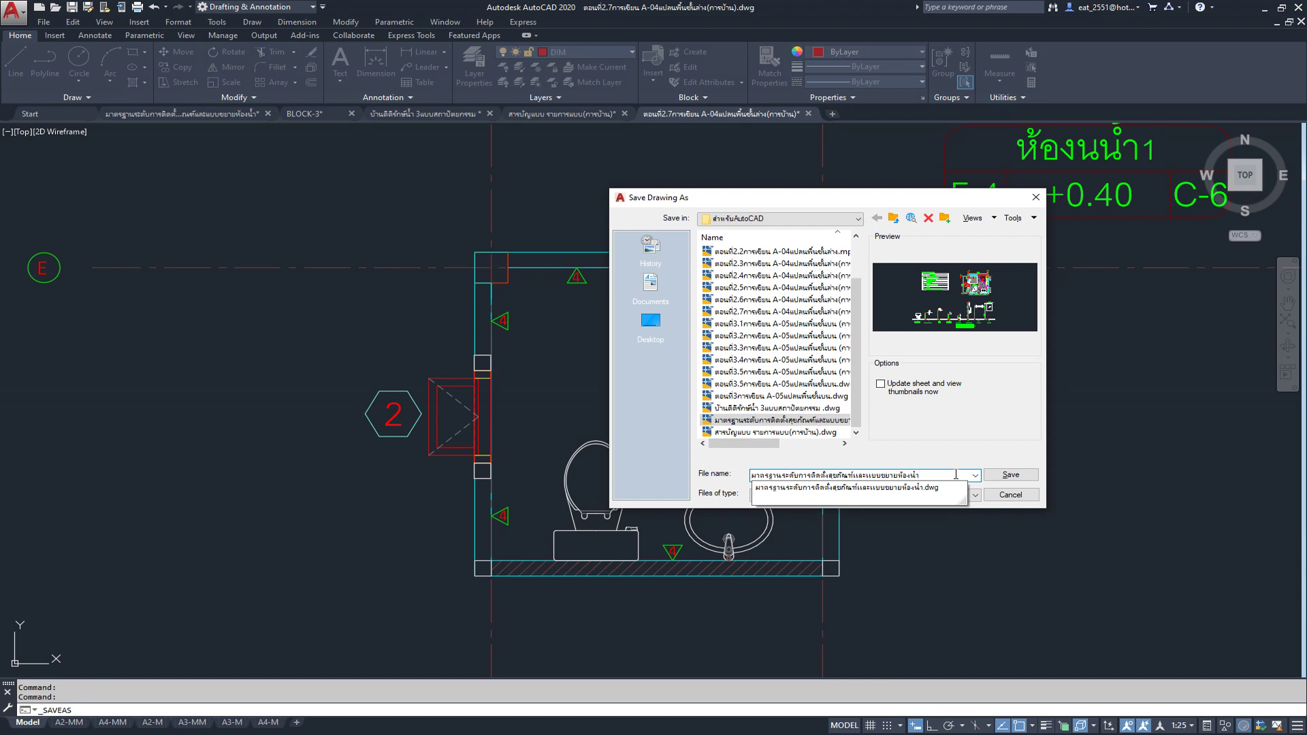
text(9)
key(BackSpace)
text(ตอนที่)
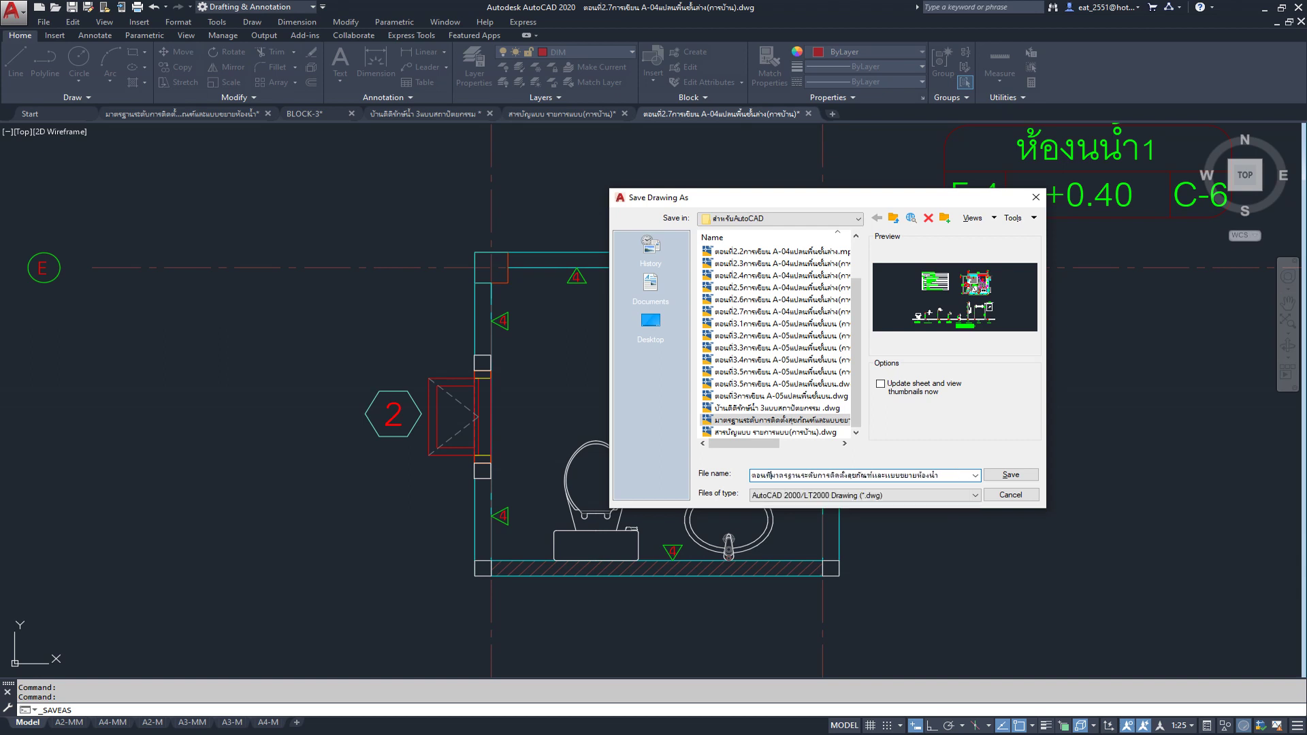
text(4.1)
click(1010, 476)
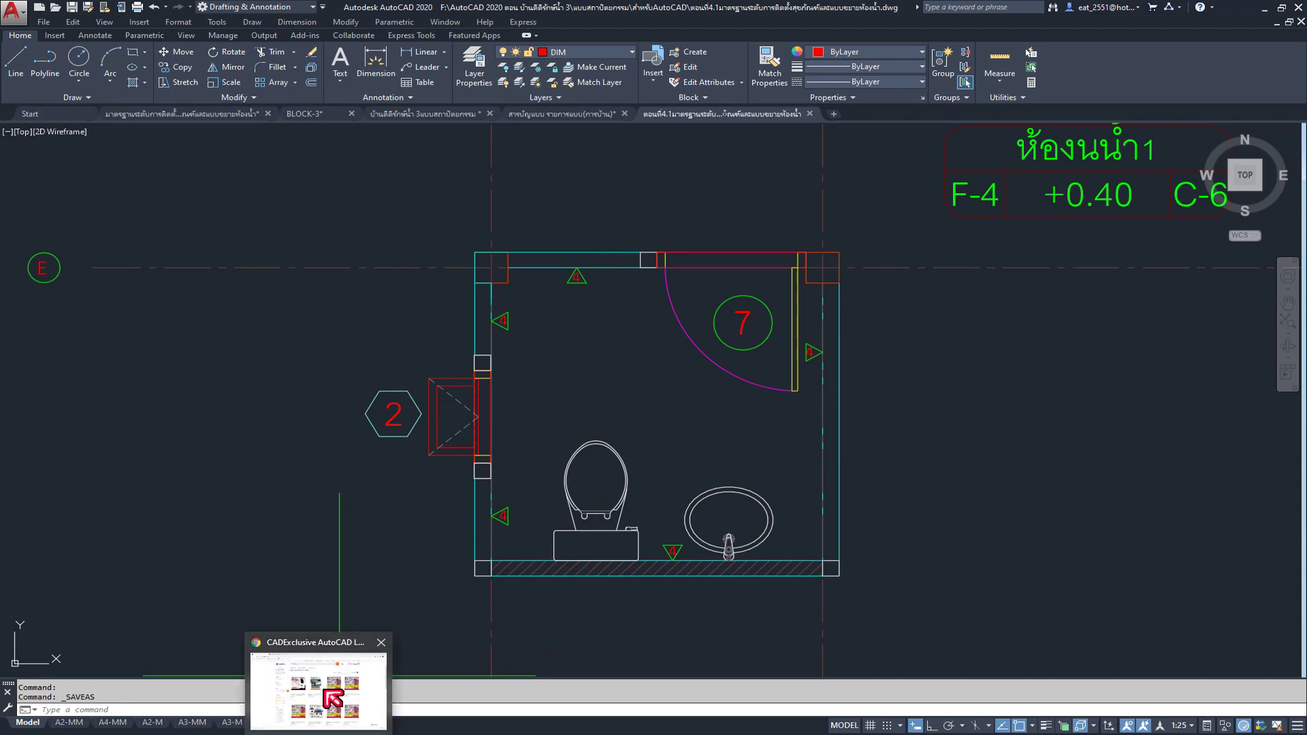
Step: Bring the Chrome window showing the Lazada page to the front
click(332, 693)
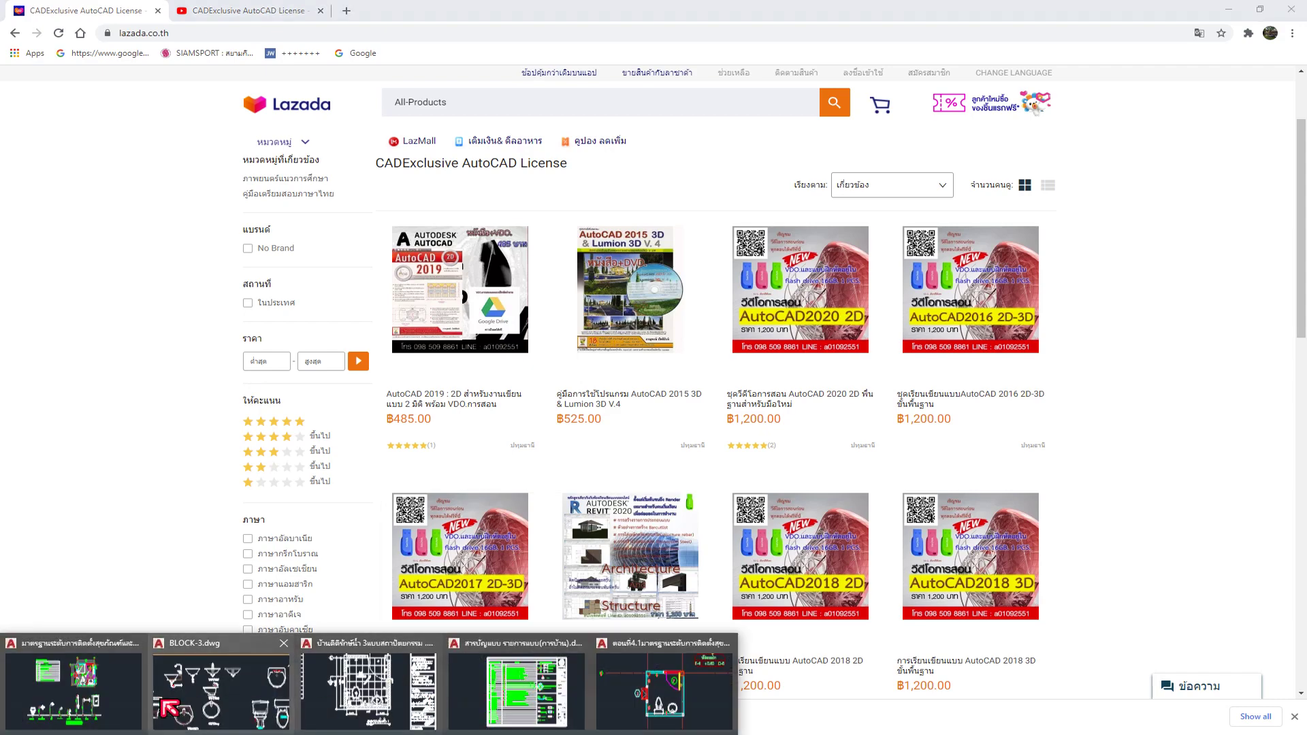
Step: Return to AutoCAD's bathroom fixture standards drawing from the taskbar
click(109, 705)
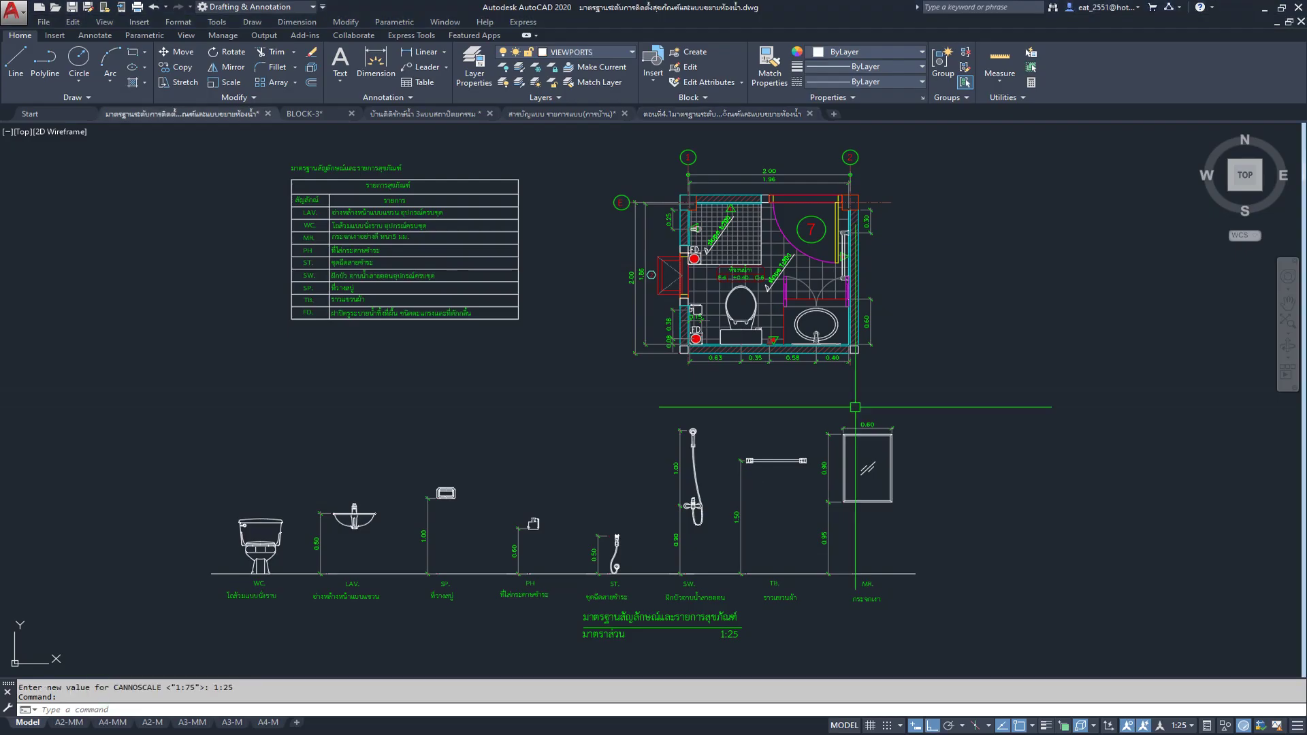
scroll(387, 351, up, 2)
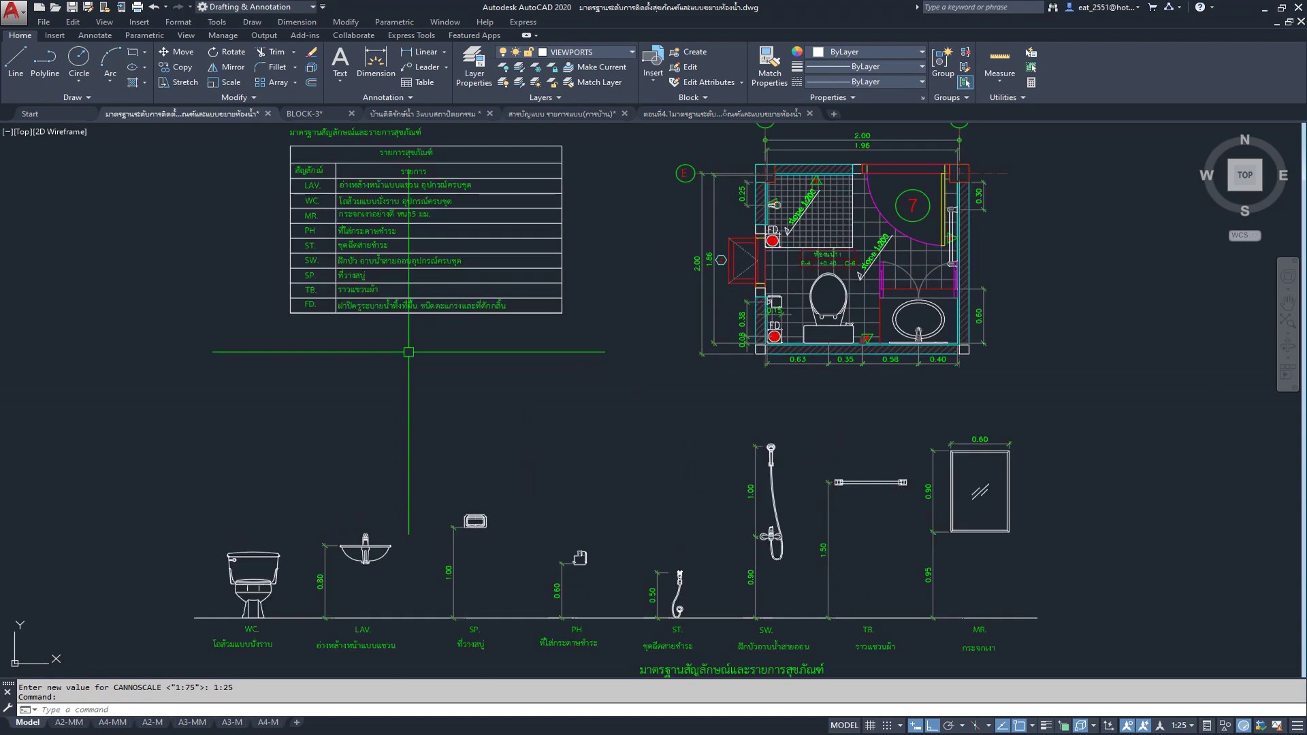
scroll(407, 351, down, 1)
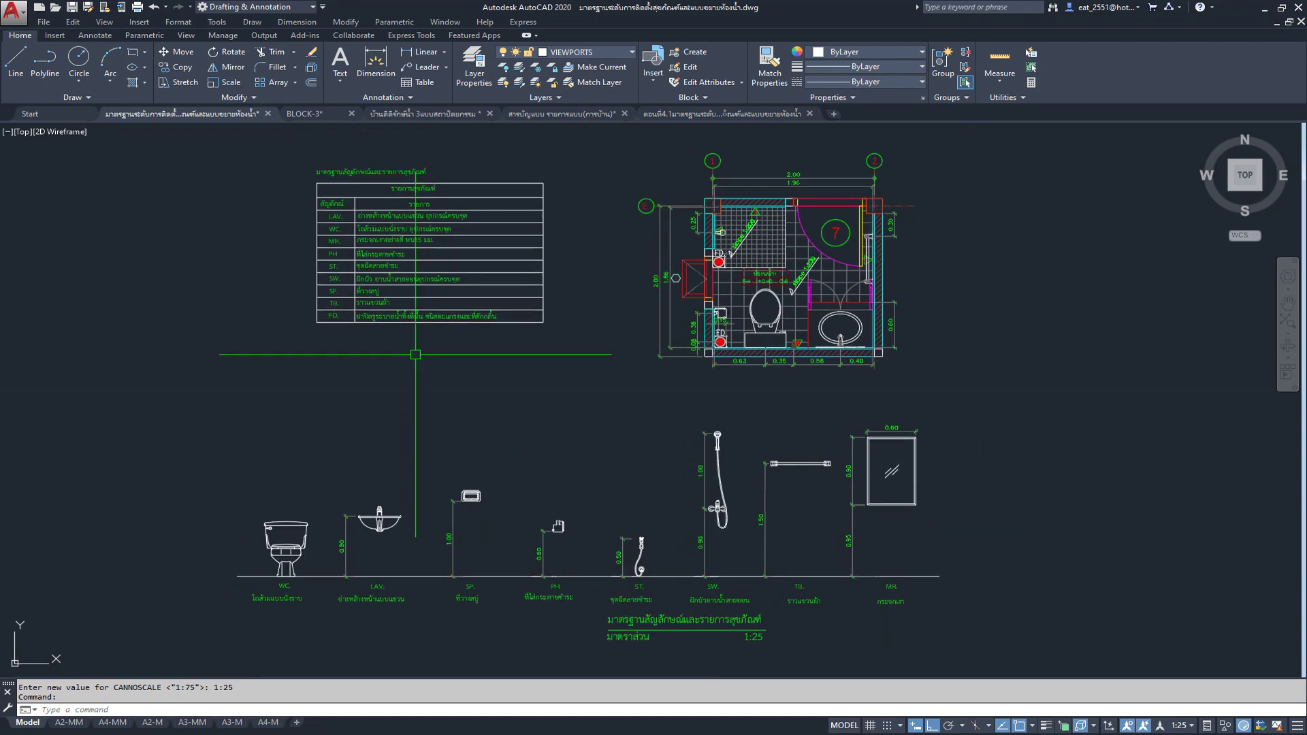